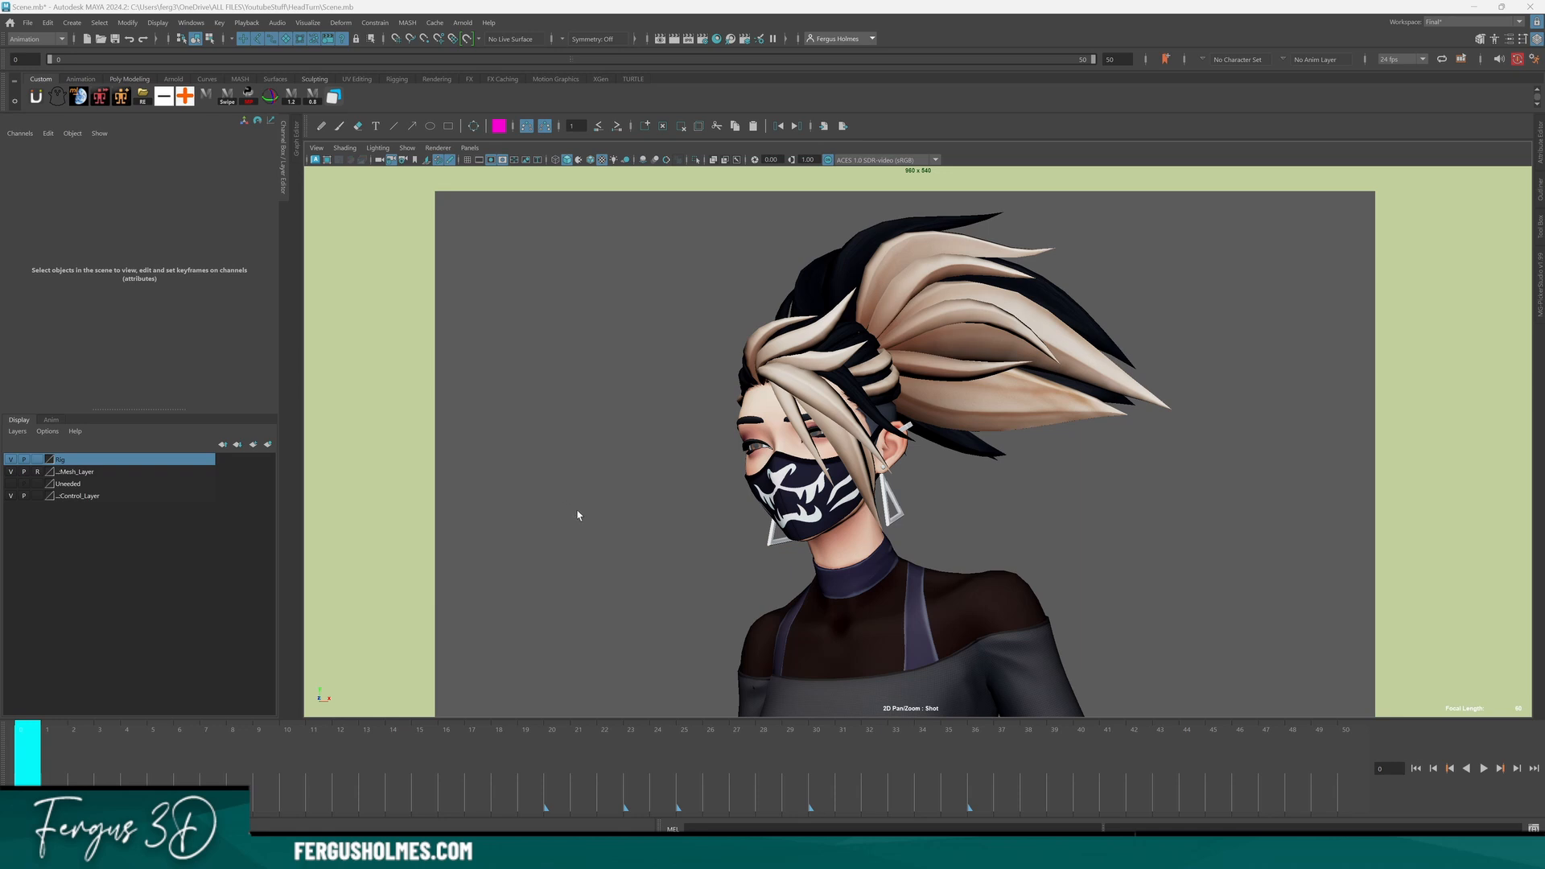
# Play back the full head turn animation in the shot camera view.
pyautogui.hotkey('alt', 'v')
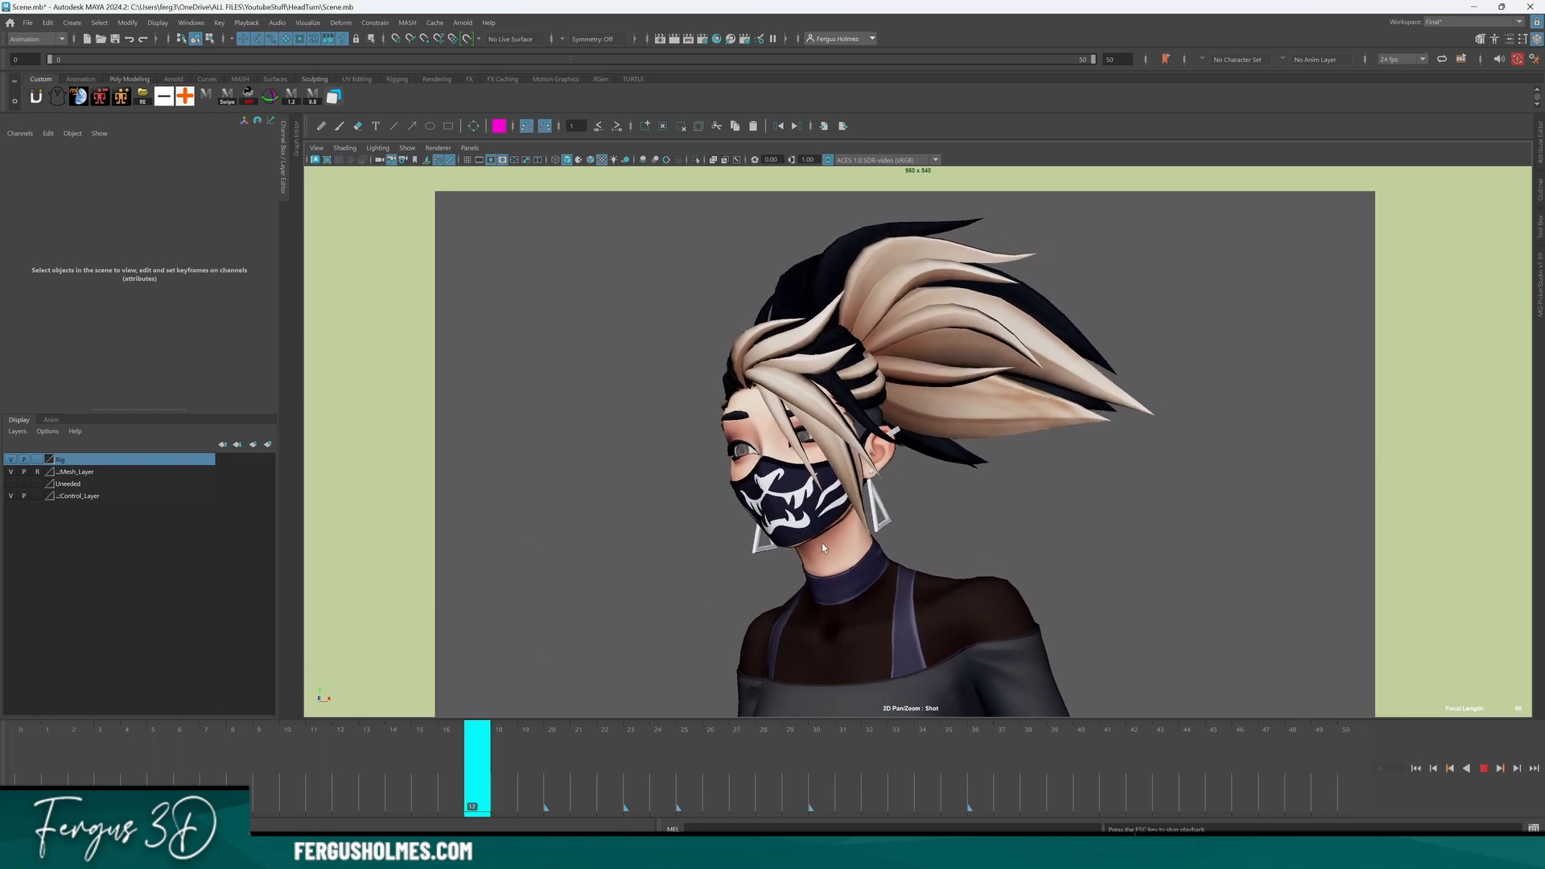
pyautogui.press('Escape')
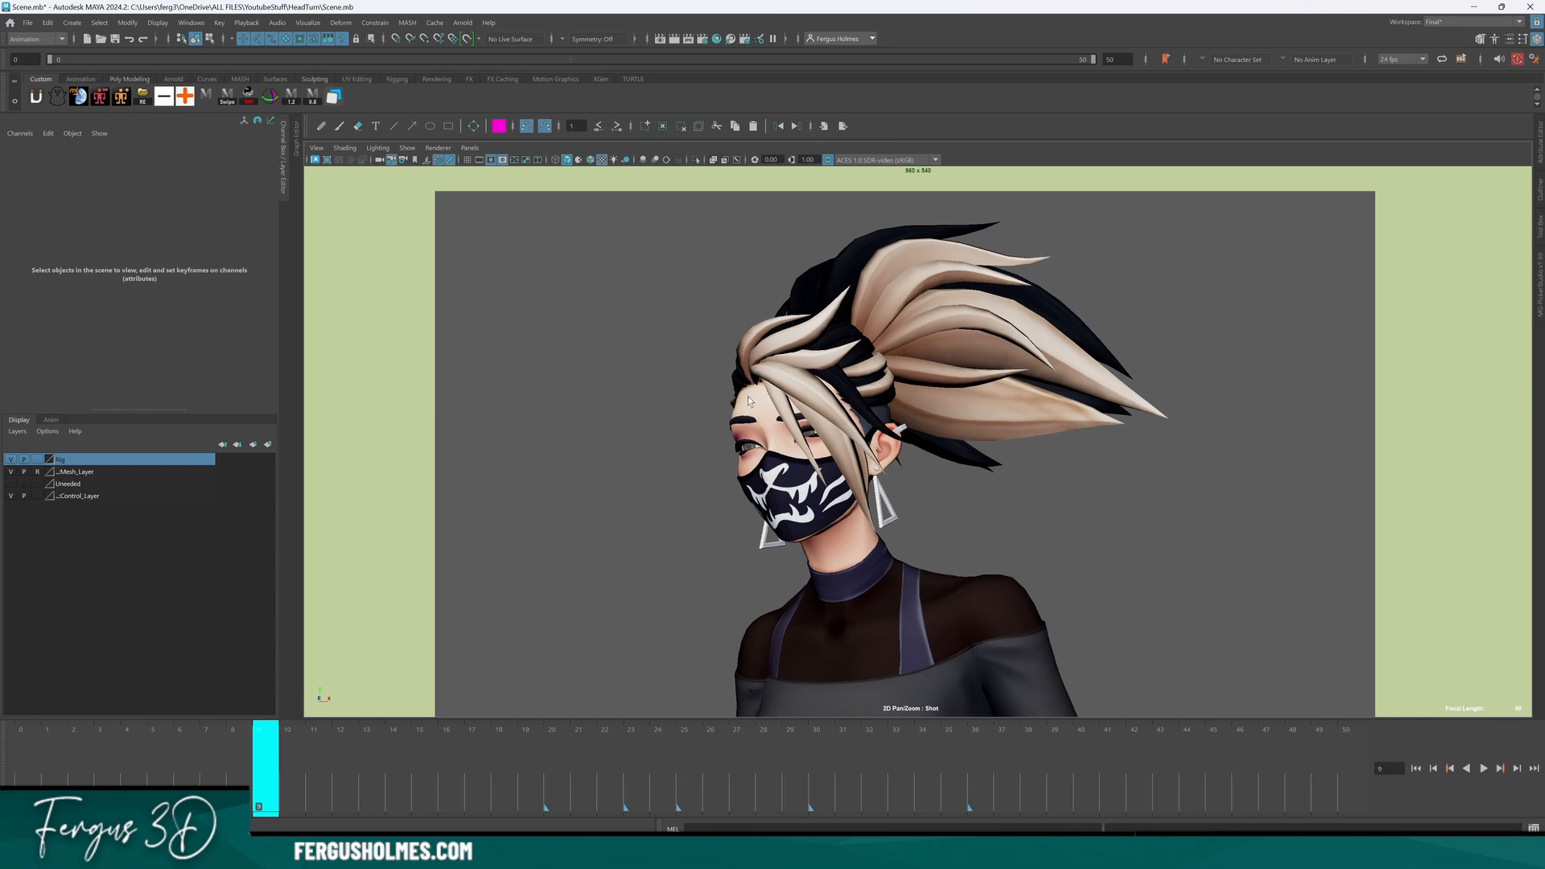
pyautogui.hotkey('alt', 'shift', 'v')
pyautogui.hotkey('alt', 'v')
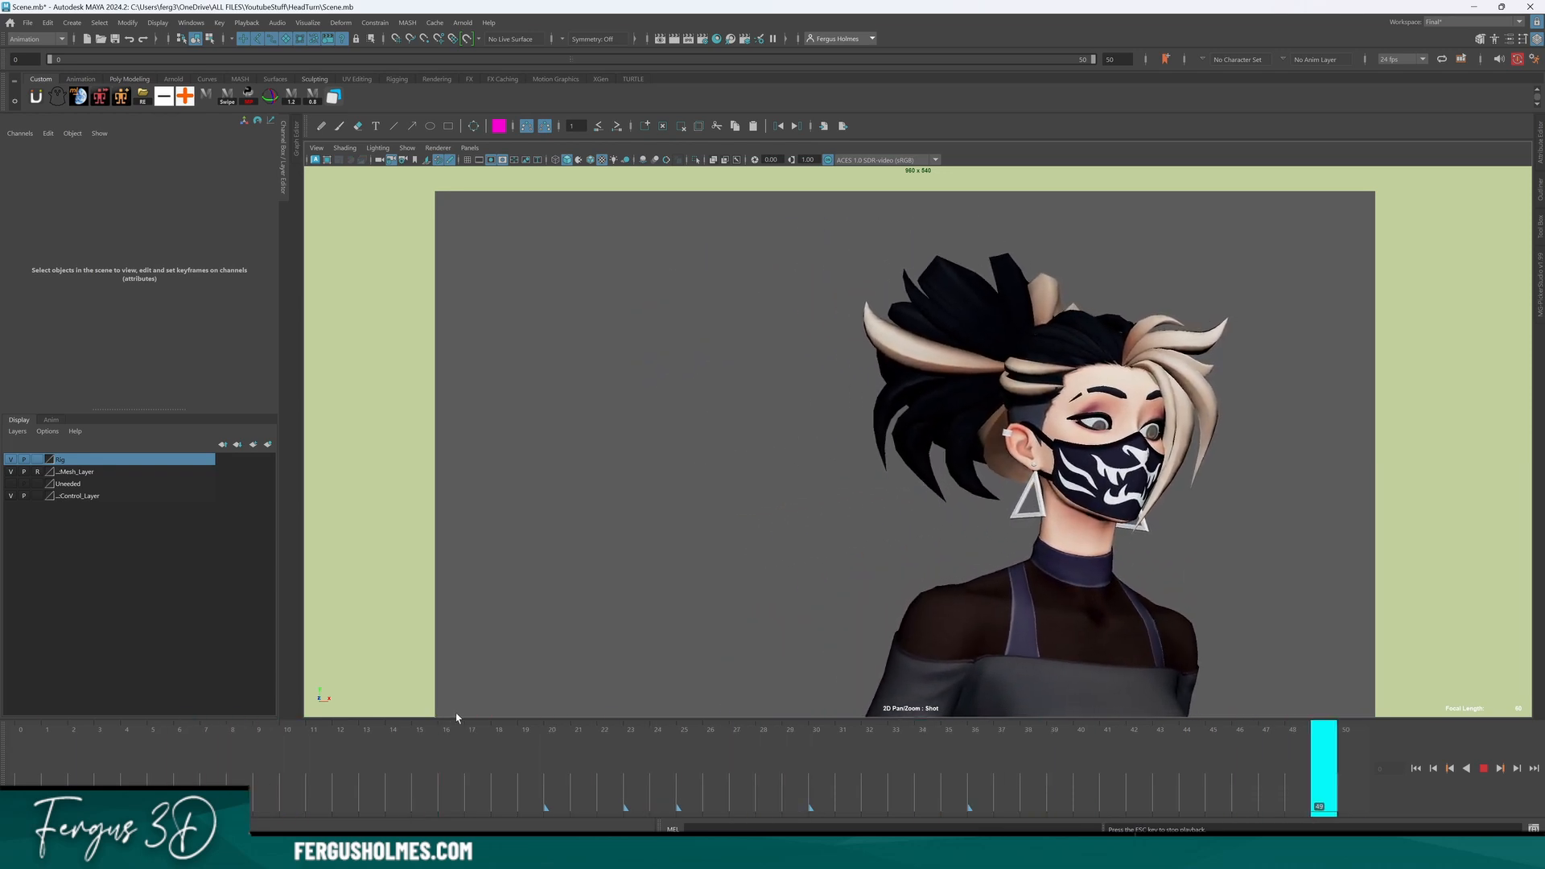
pyautogui.press('Escape')
# Show the perspective and shot camera views side by side and select the rig's head control.
pyautogui.press('space')
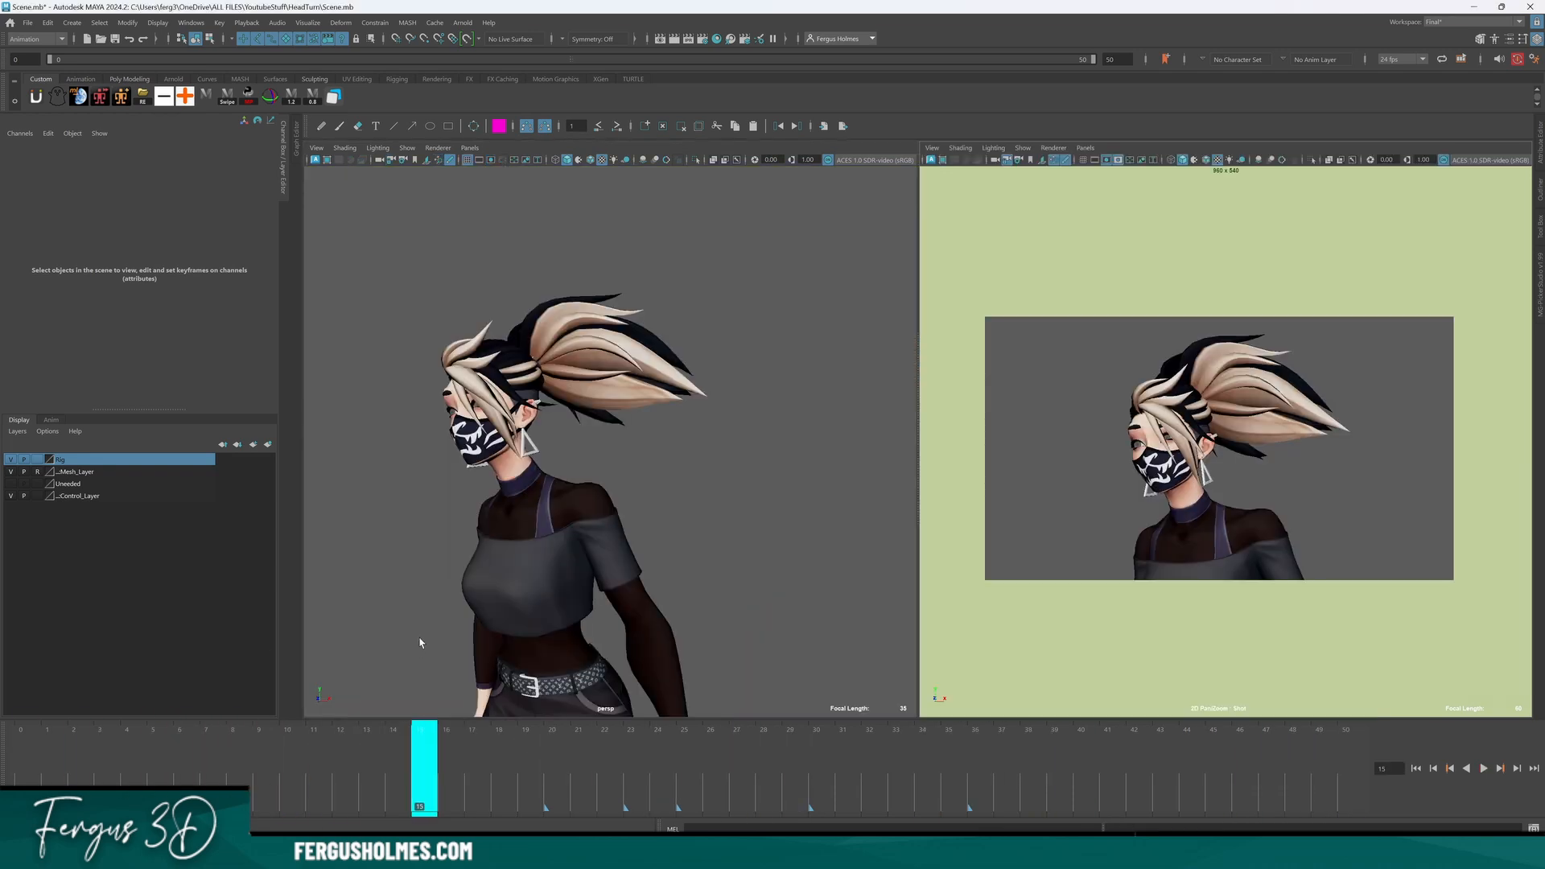
pyautogui.click(505, 333)
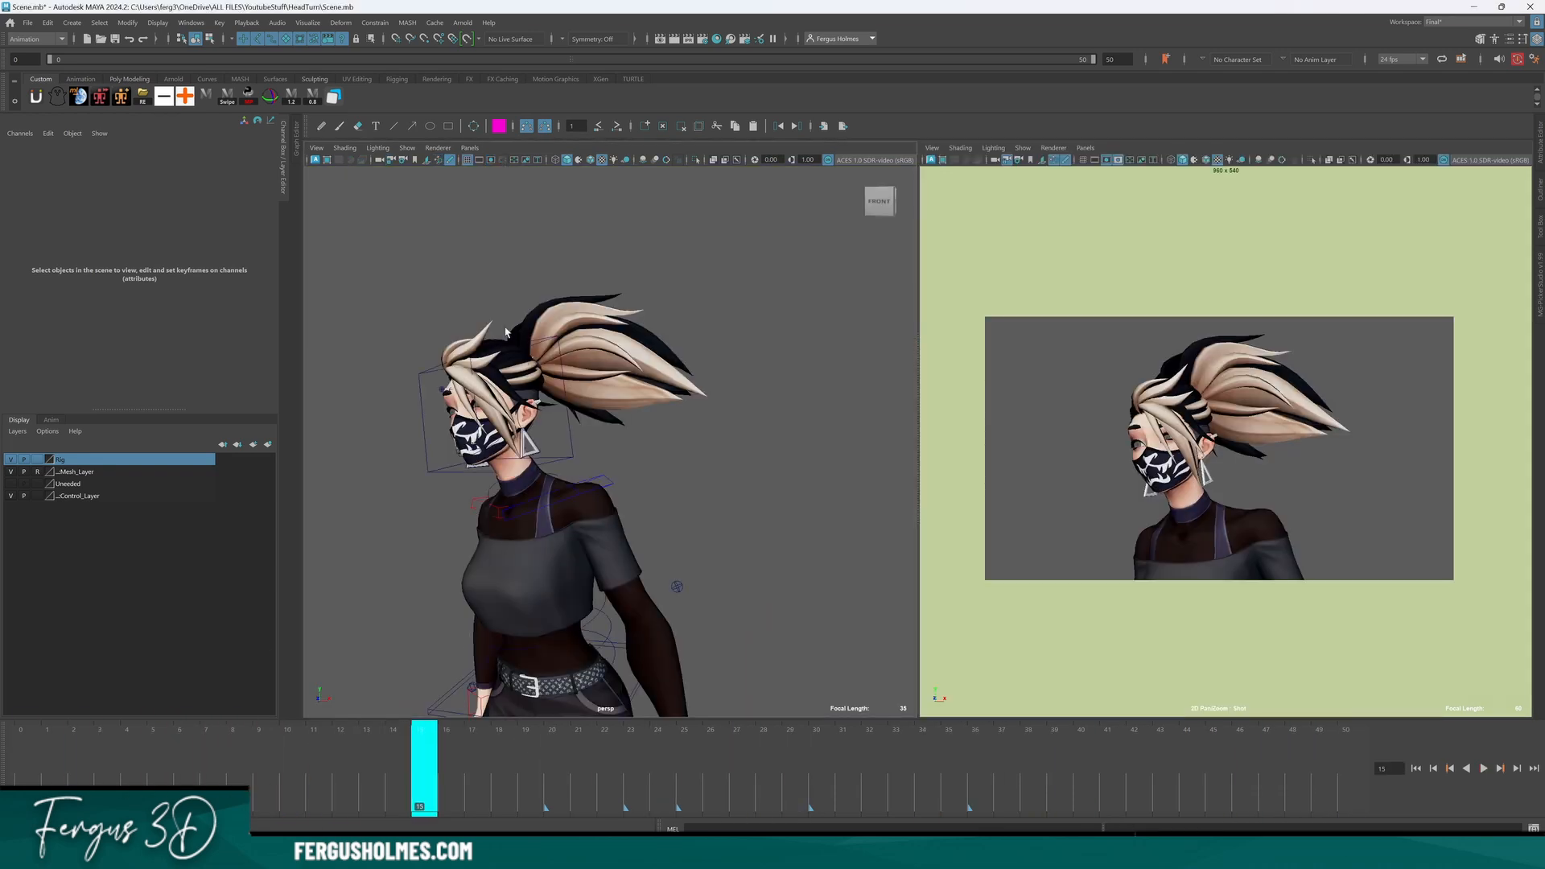
pyautogui.click(435, 375)
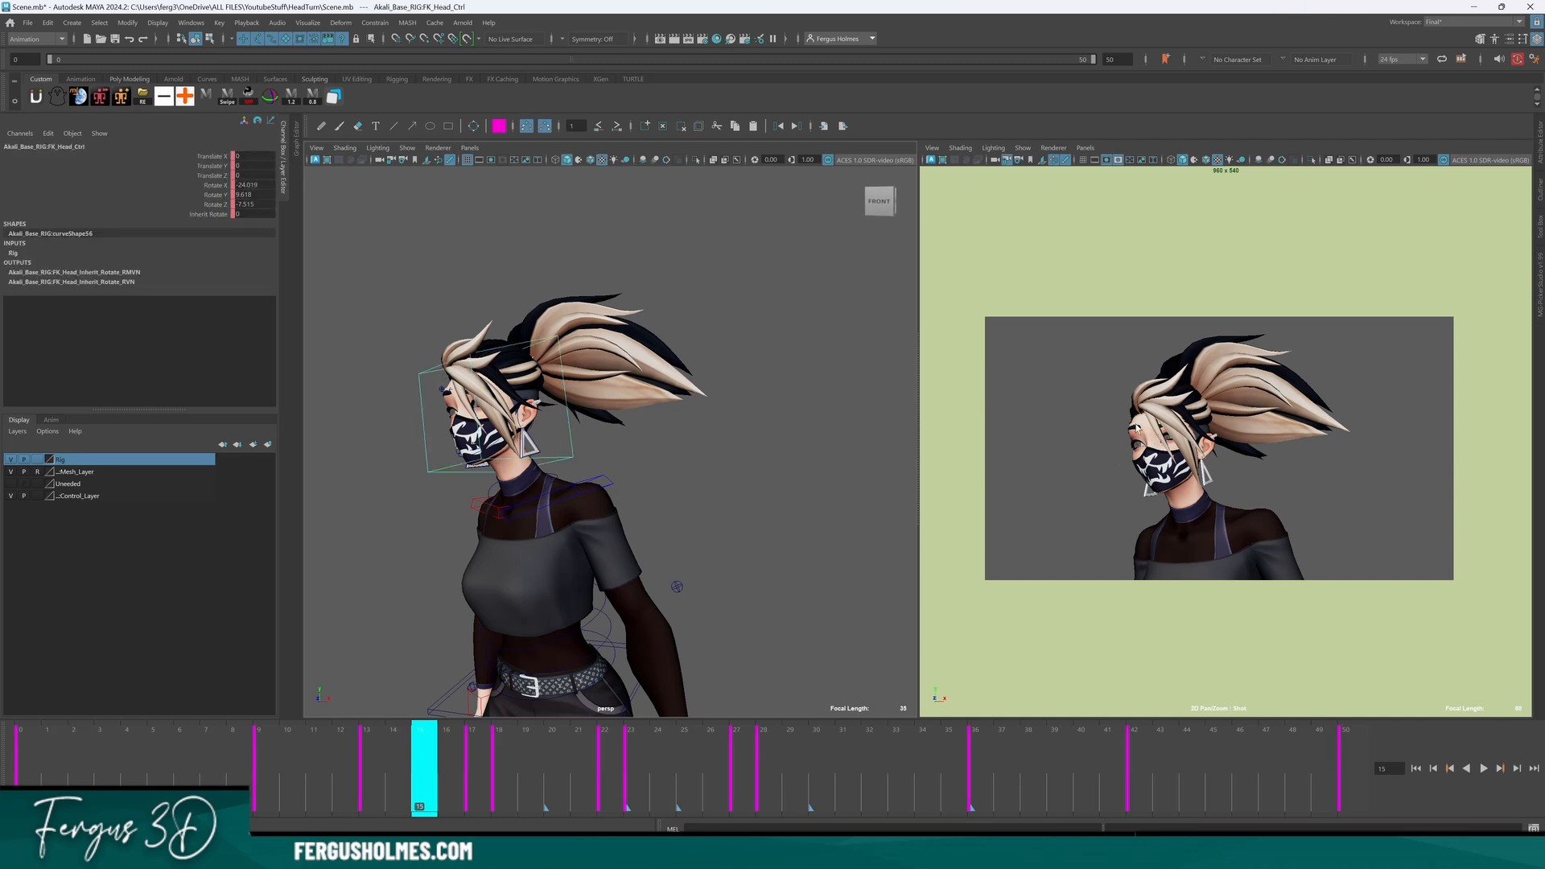
pyautogui.middleClick(1127, 429)
pyautogui.moveTo(1094, 425); pyautogui.dragTo(1216, 409, button='right')
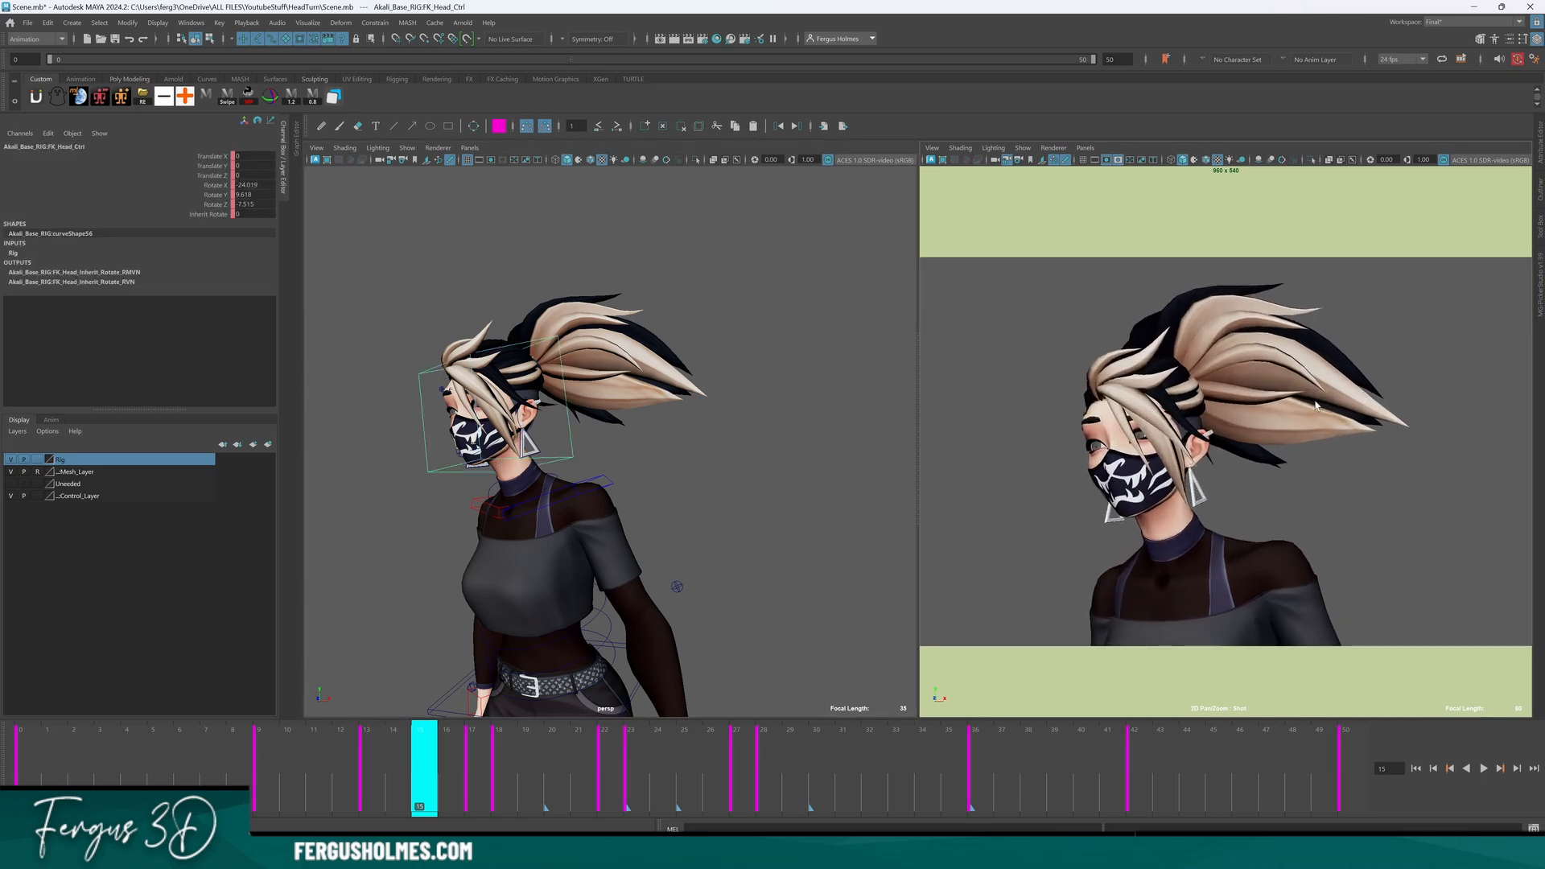
pyautogui.moveTo(1216, 408); pyautogui.dragTo(1229, 407, button='middle')
# Play and scrub frames 0 to 9 to examine the head's movement before the turn.
pyautogui.moveTo(424, 764); pyautogui.dragTo(22, 765)
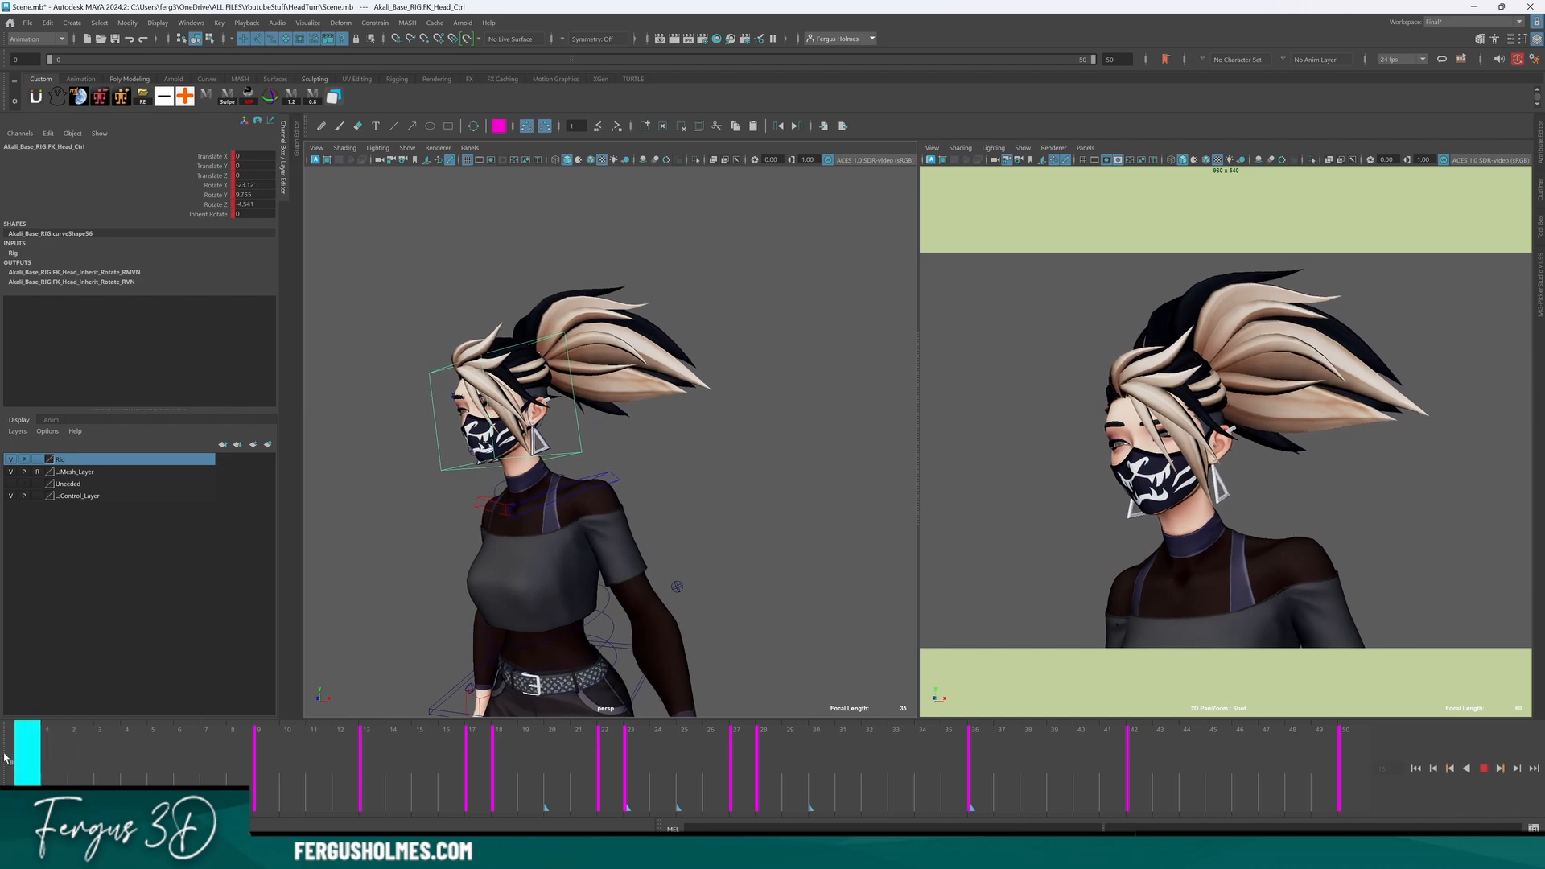
pyautogui.hotkey('alt', 'v')
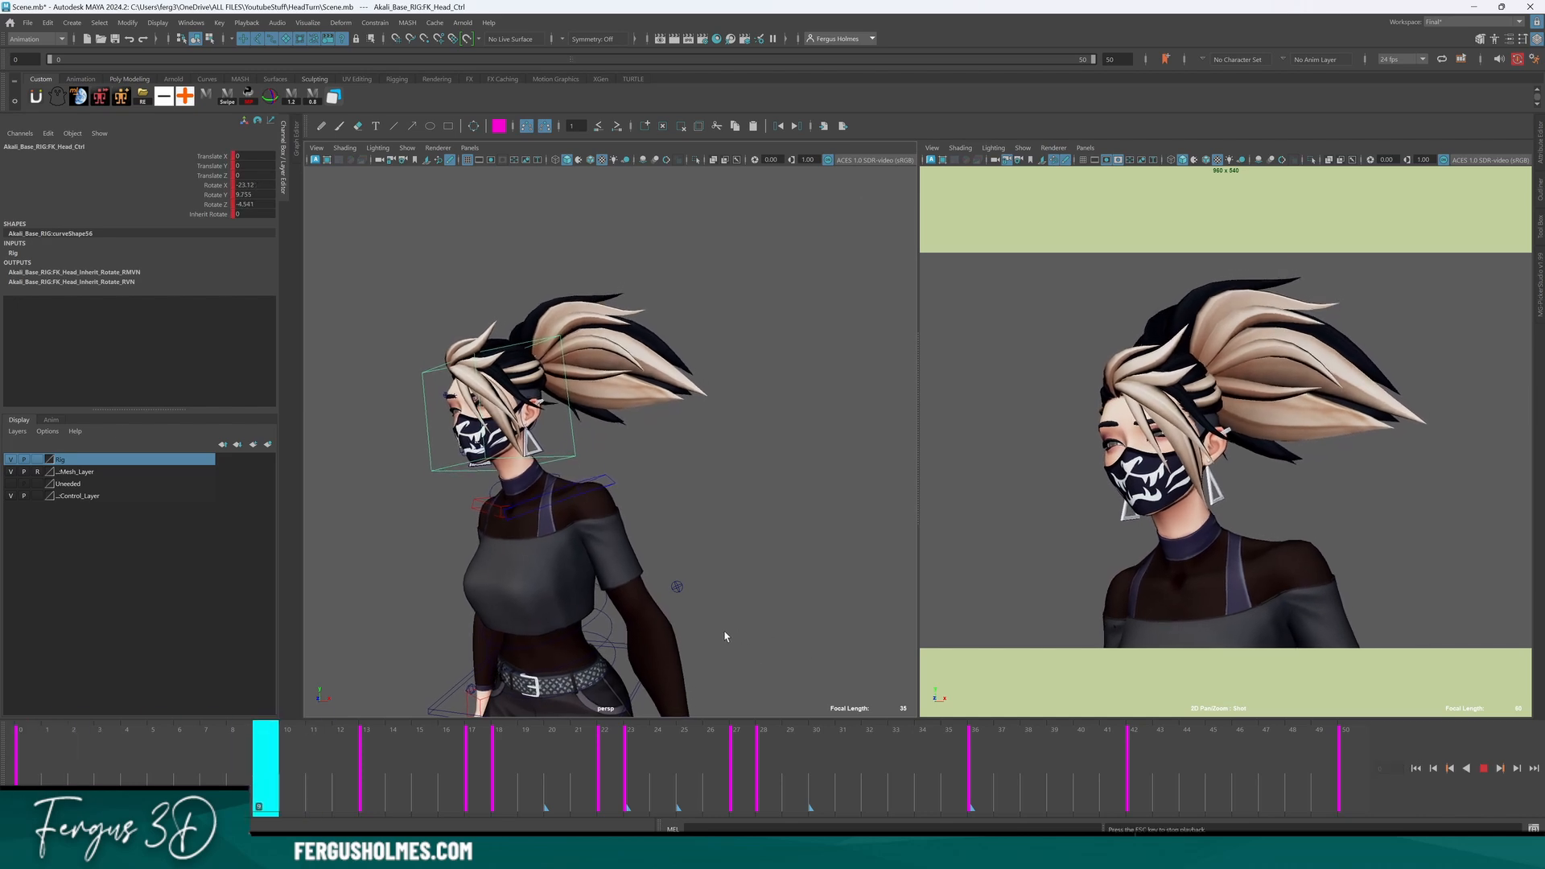
pyautogui.moveTo(373, 764); pyautogui.dragTo(54, 793)
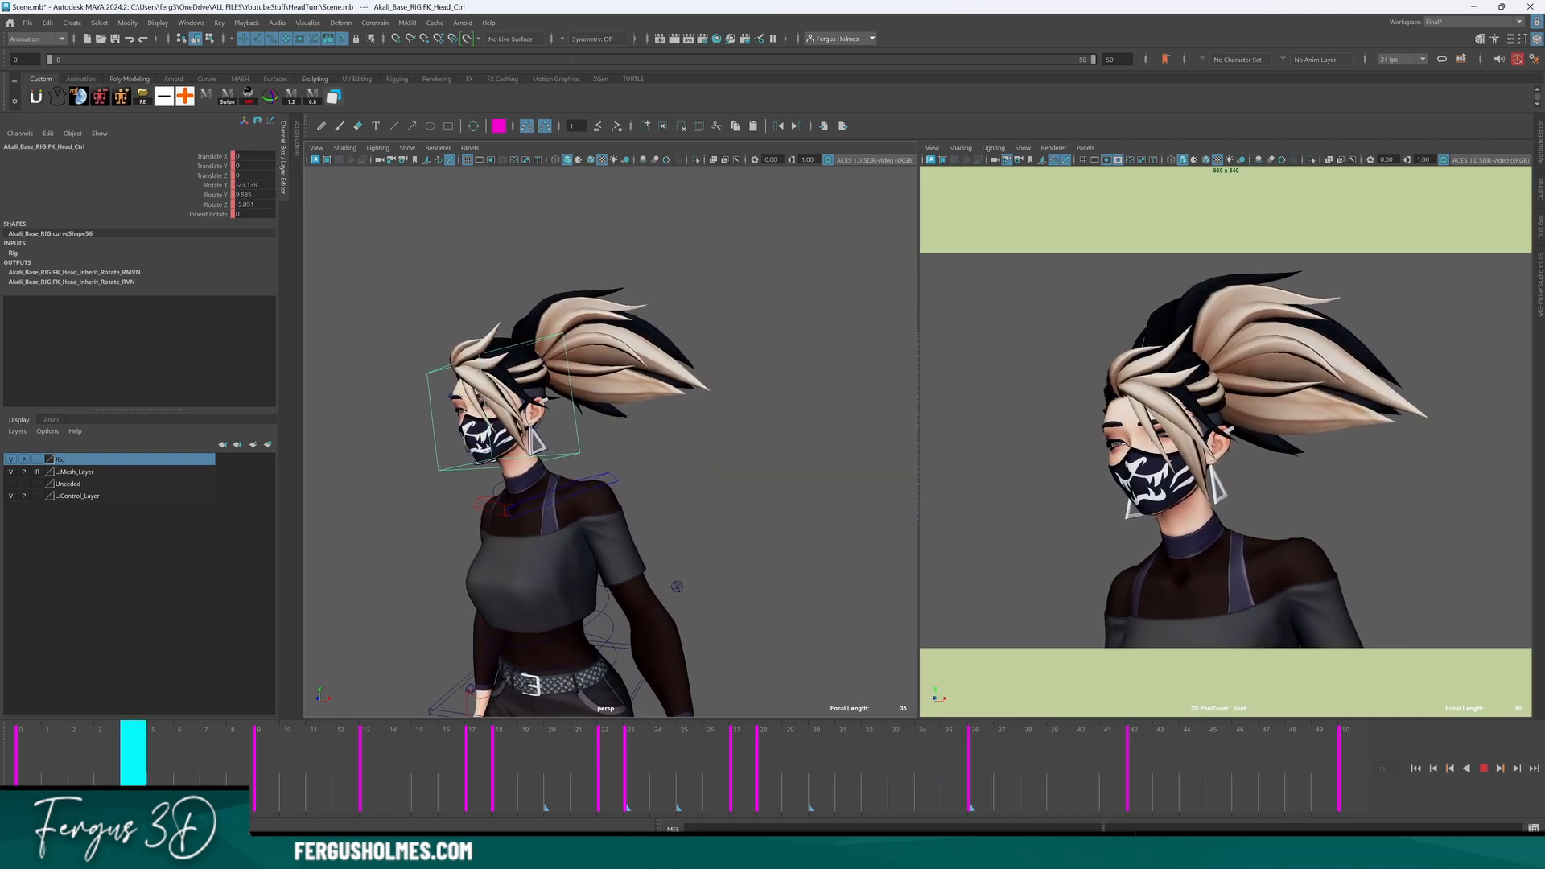
pyautogui.hotkey('alt', 'v')
pyautogui.moveTo(318, 719); pyautogui.dragTo(265, 769)
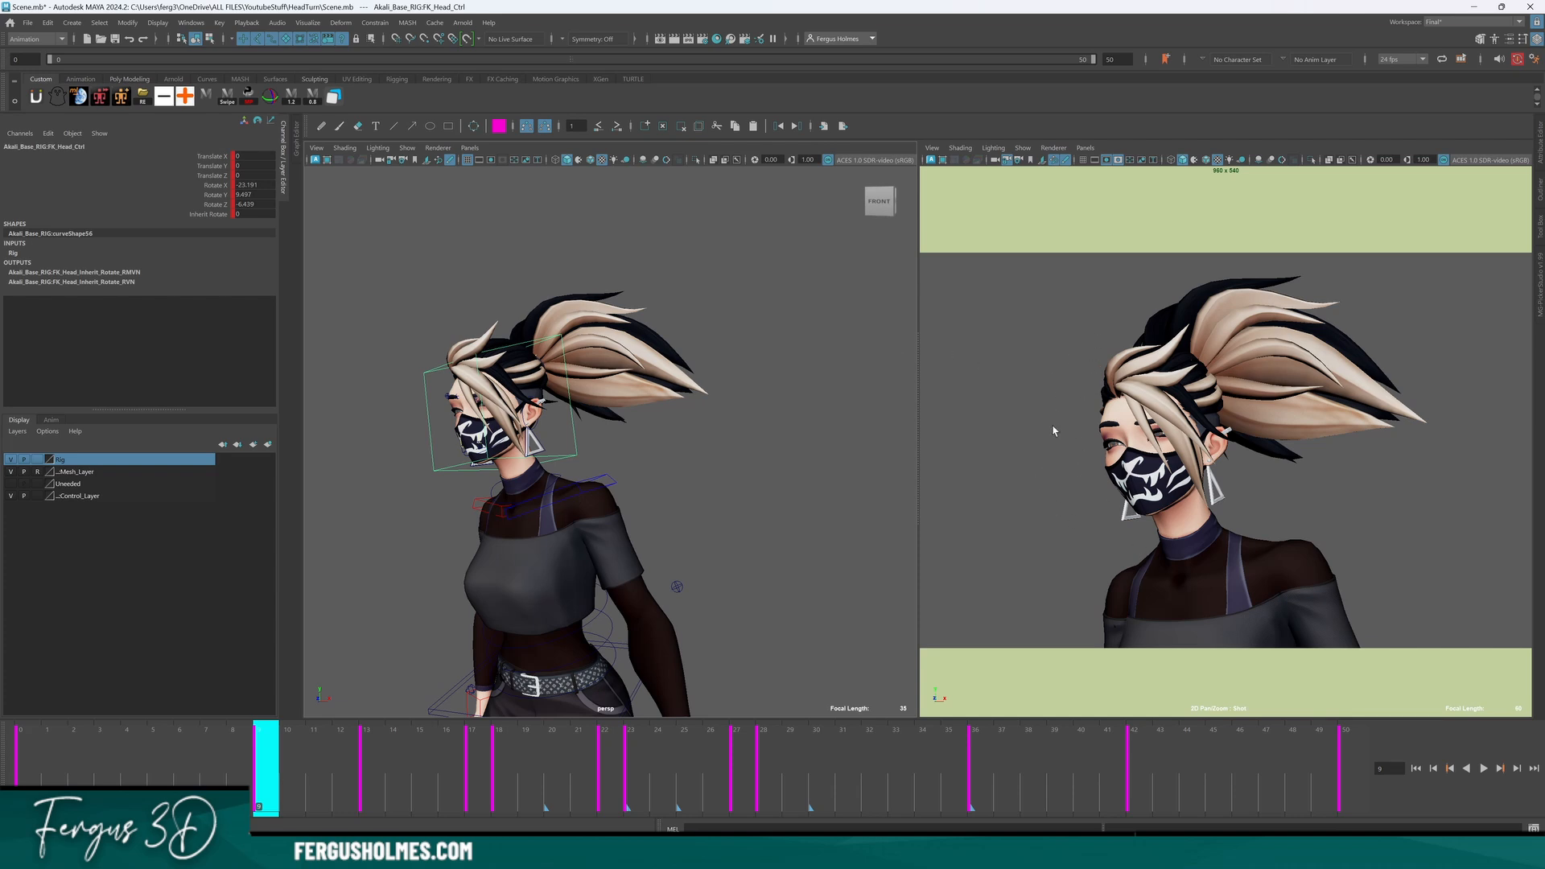
pyautogui.moveTo(261, 765); pyautogui.dragTo(162, 766)
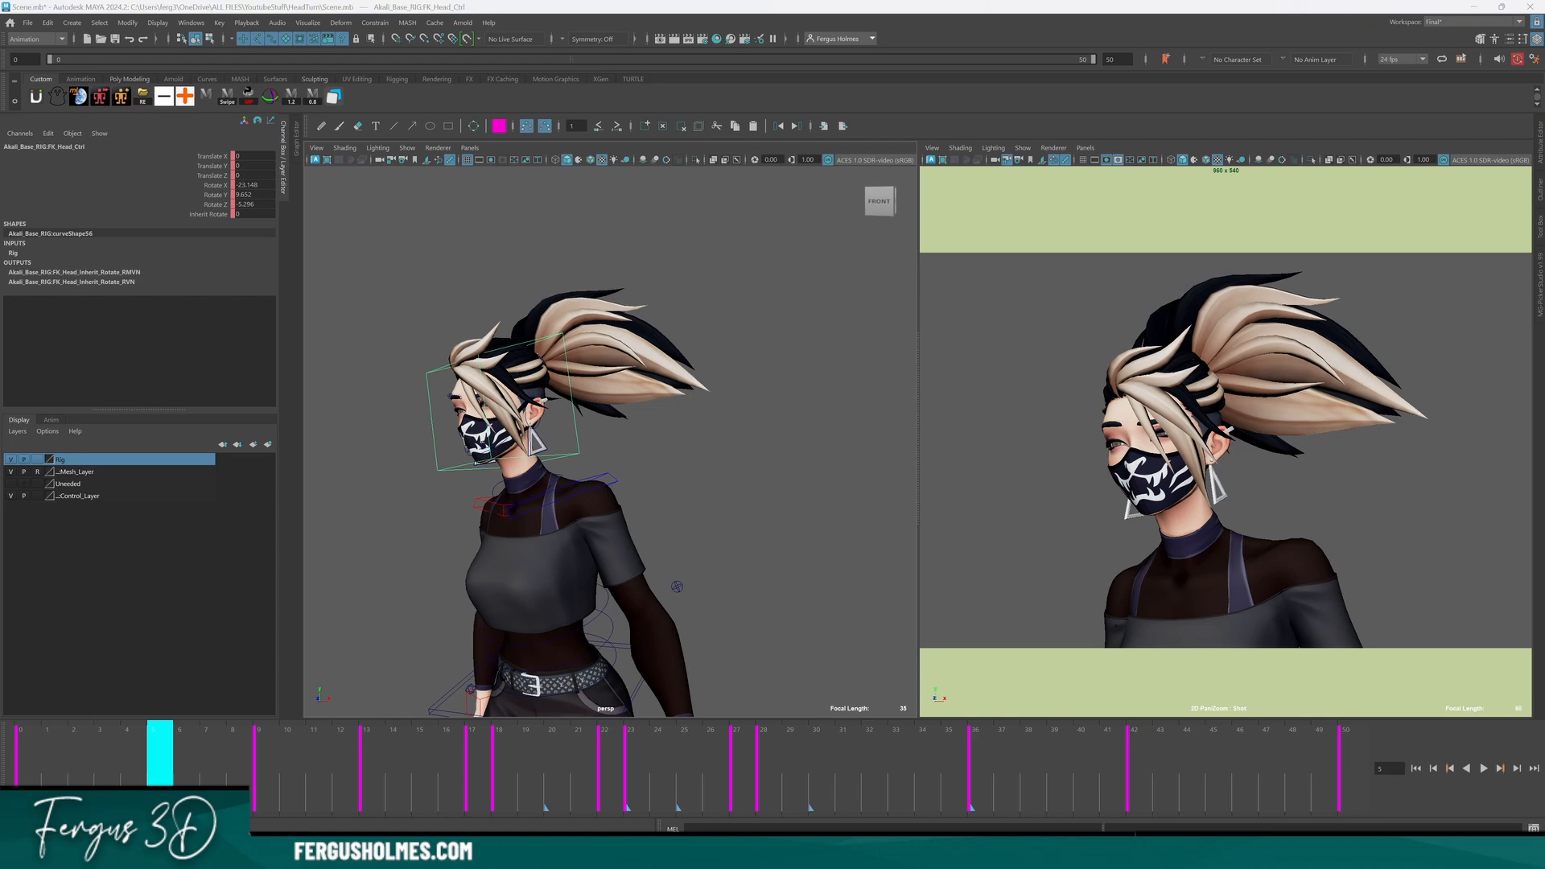
# Scrub the timeline around frames 18 to 22 to examine the head poses during the turn.
pyautogui.moveTo(215, 765); pyautogui.dragTo(579, 787)
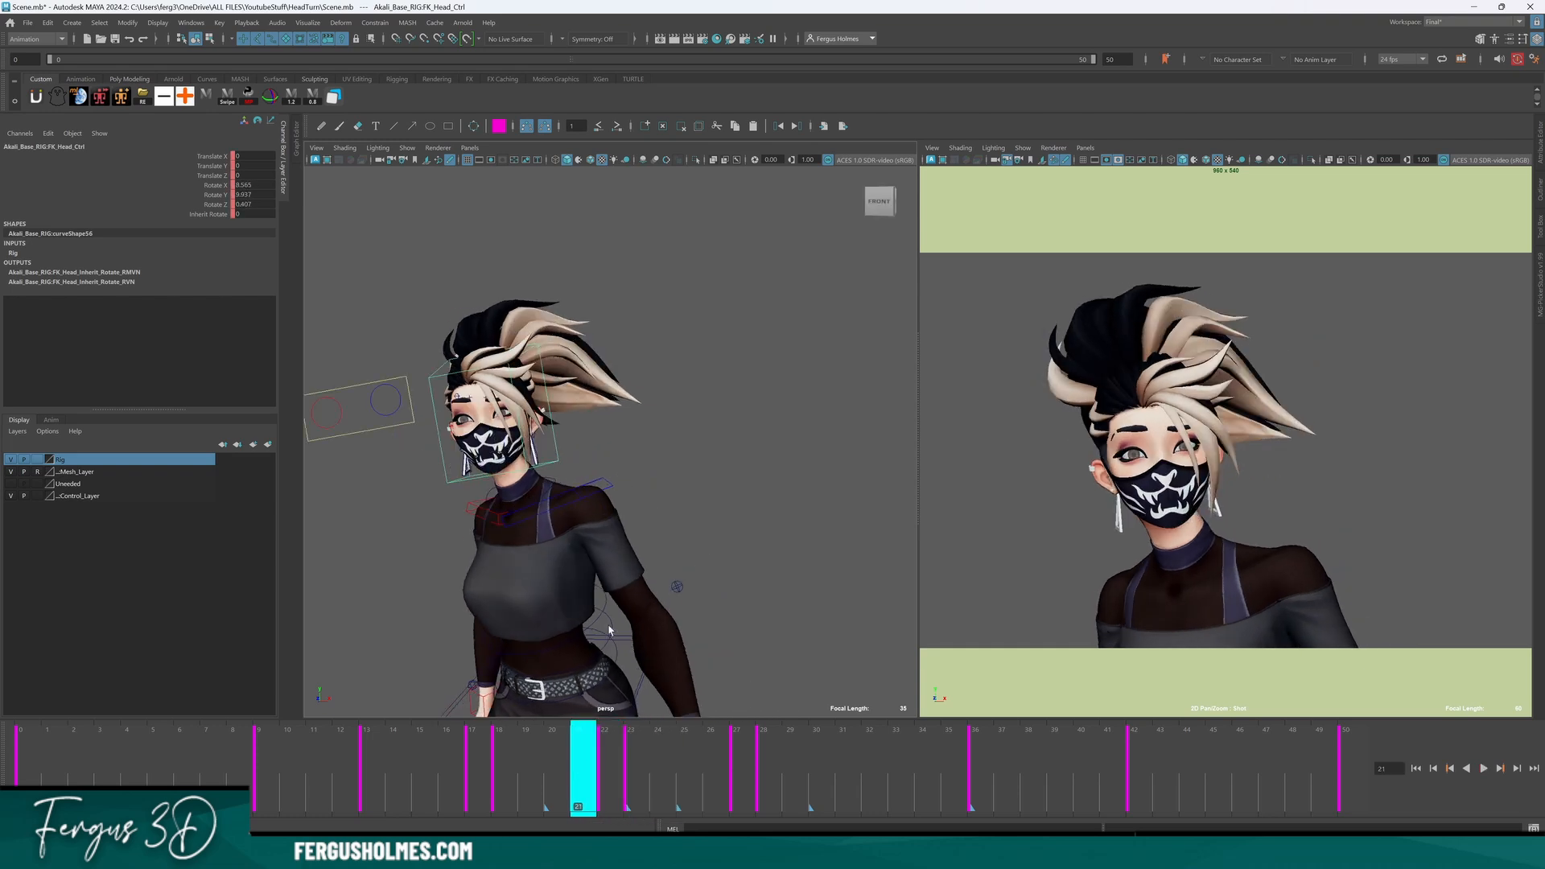
pyautogui.click(576, 445)
pyautogui.click(556, 448)
pyautogui.click(608, 769)
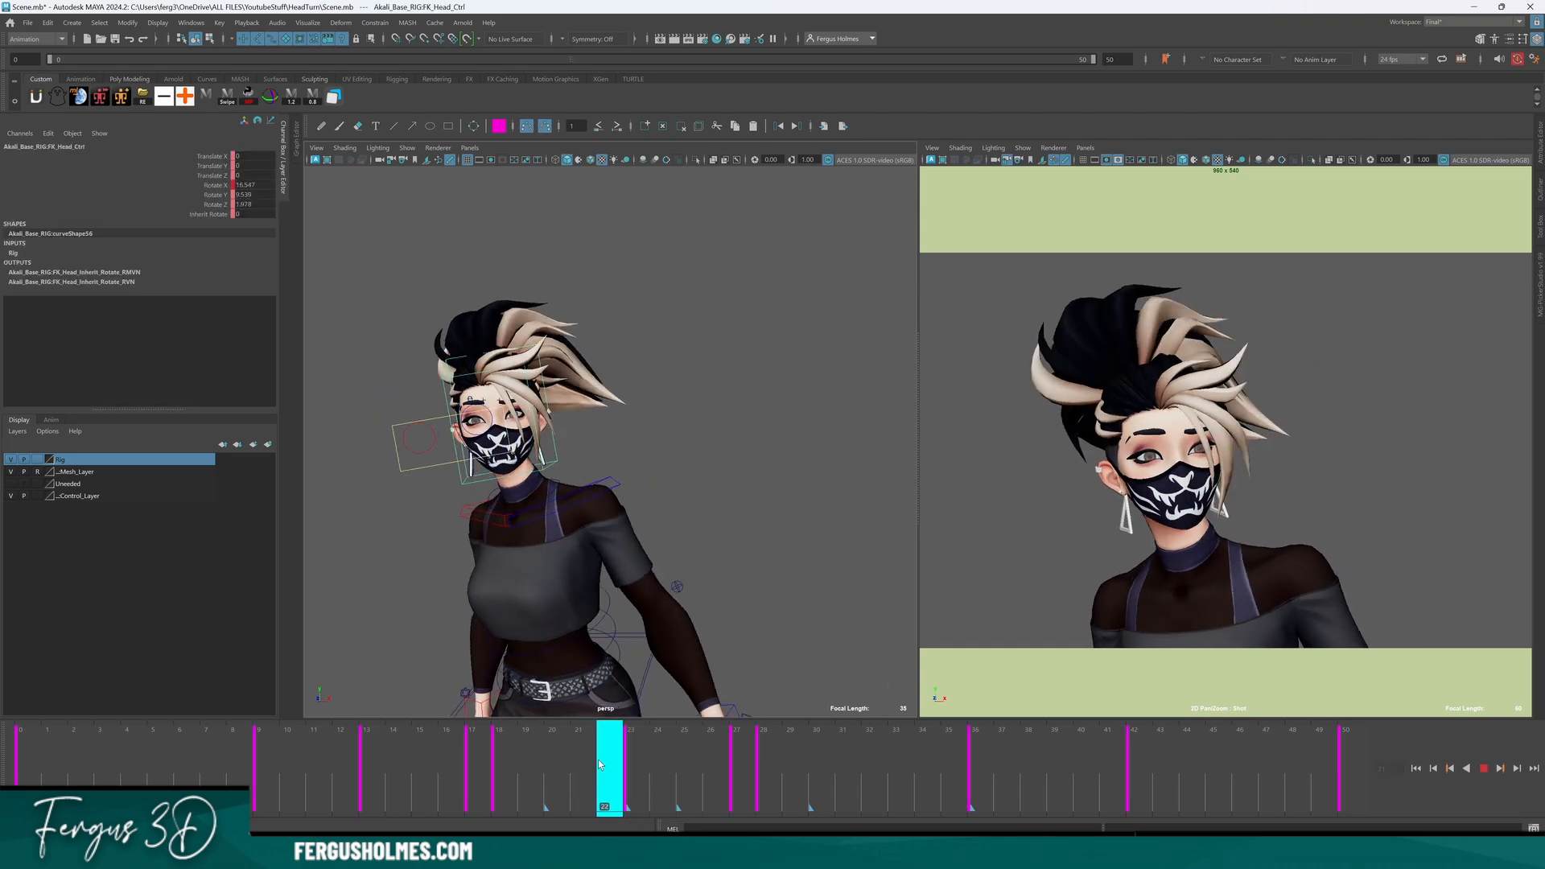
pyautogui.moveTo(609, 783); pyautogui.dragTo(504, 785)
# At frame 20, move the eyes control ahead in the turn direction to Translate X 1.374 and Translate Y -0.56.
pyautogui.keyDown('alt'); pyautogui.moveTo(652, 558); pyautogui.dragTo(734, 551, button='middle'); pyautogui.keyUp('alt')
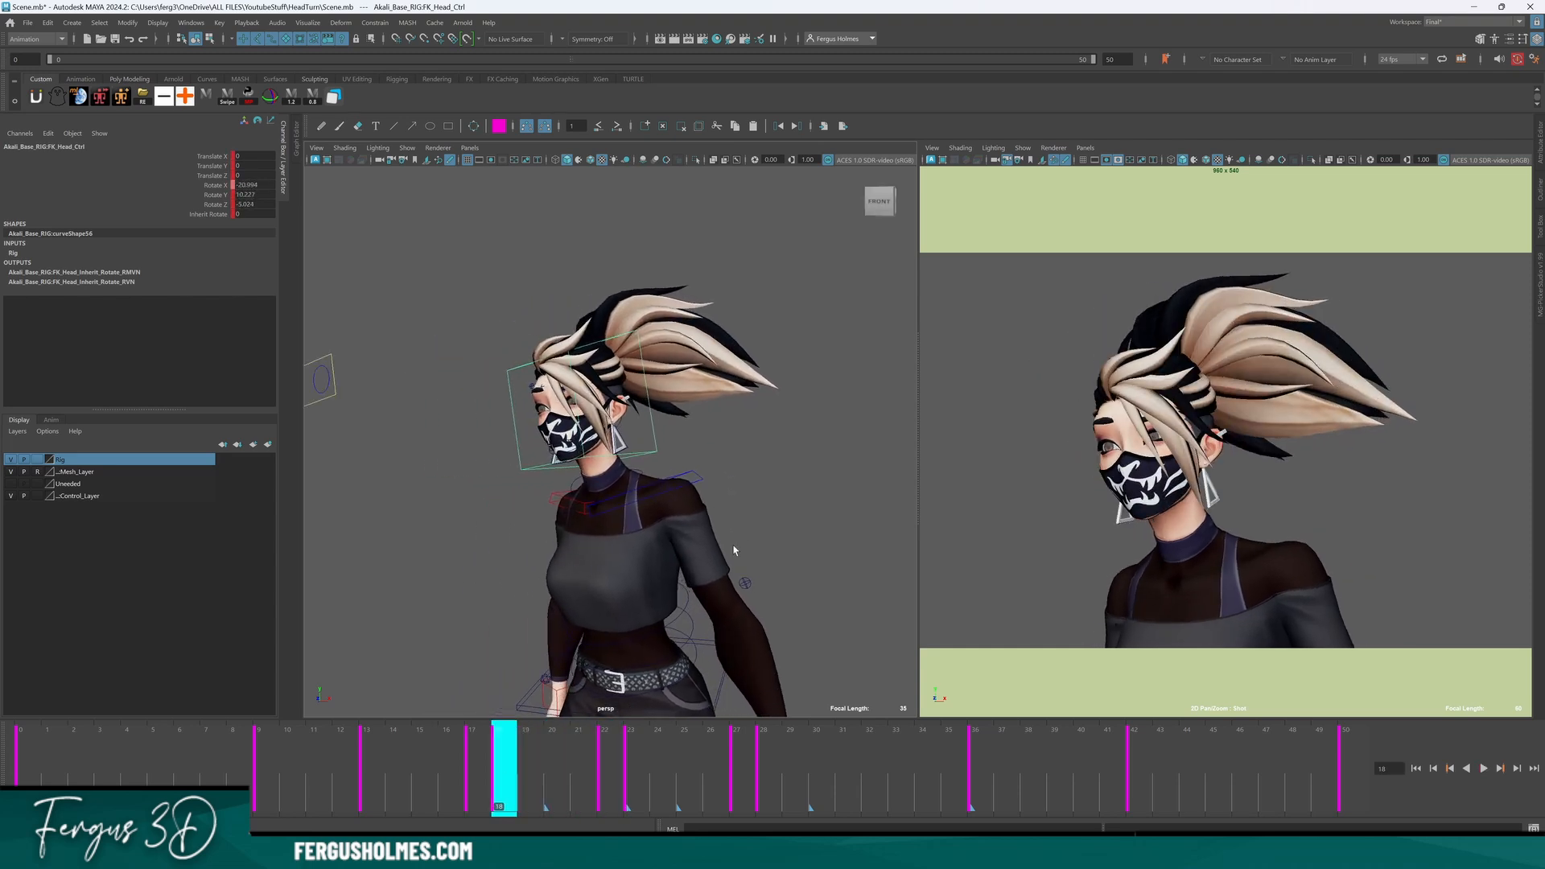
pyautogui.click(335, 394)
pyautogui.moveTo(516, 774); pyautogui.dragTo(451, 774)
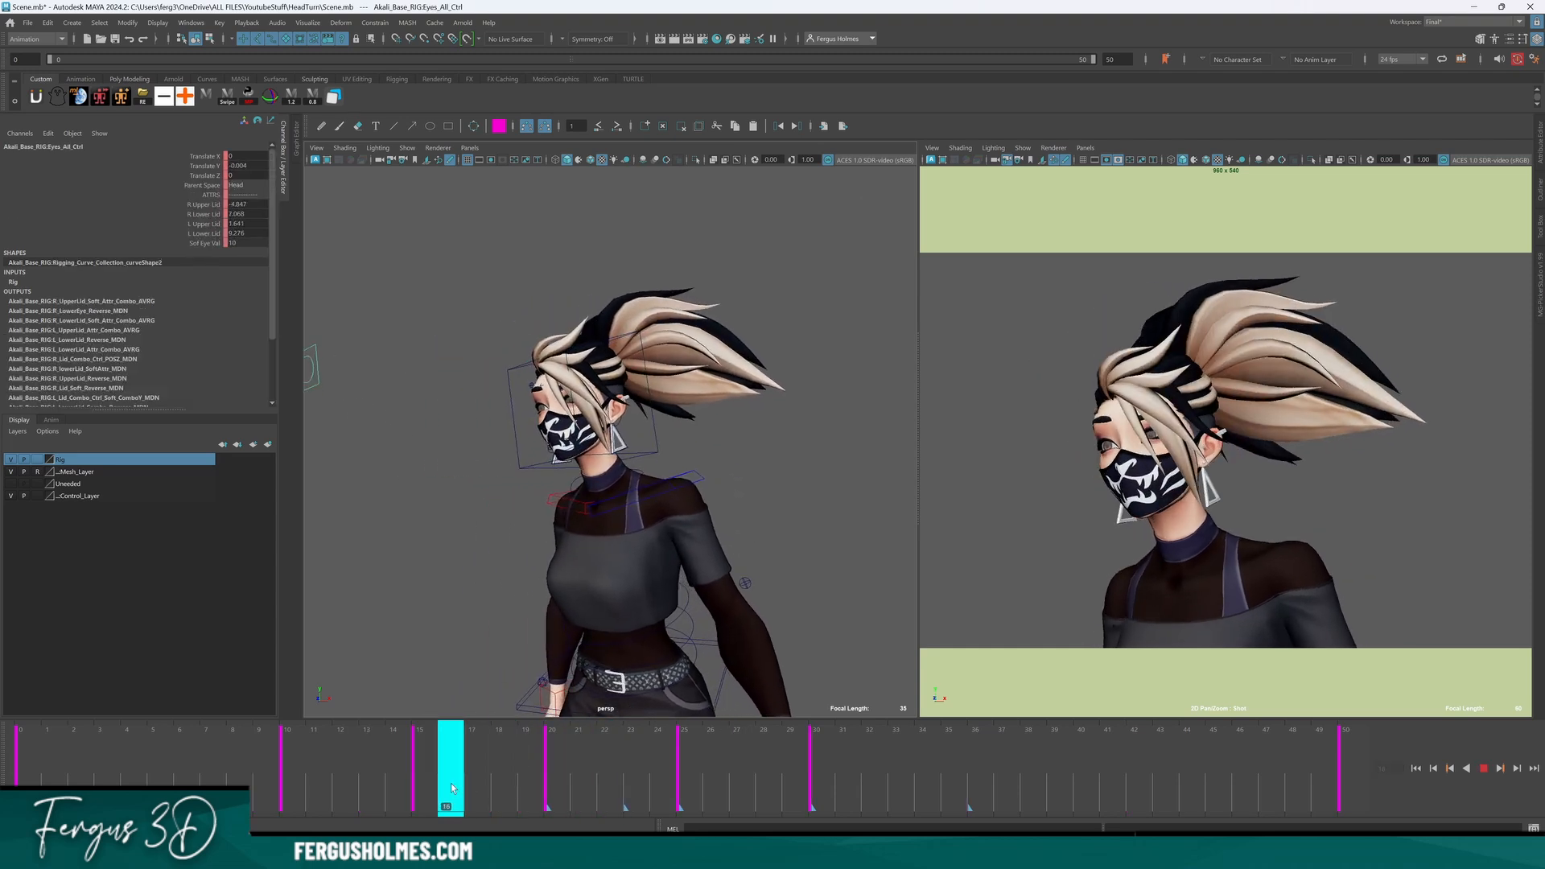
pyautogui.scroll(-3, 539, 644)
pyautogui.keyDown('alt'); pyautogui.moveTo(539, 643); pyautogui.dragTo(554, 643); pyautogui.keyUp('alt')
pyautogui.moveTo(416, 775); pyautogui.dragTo(552, 751)
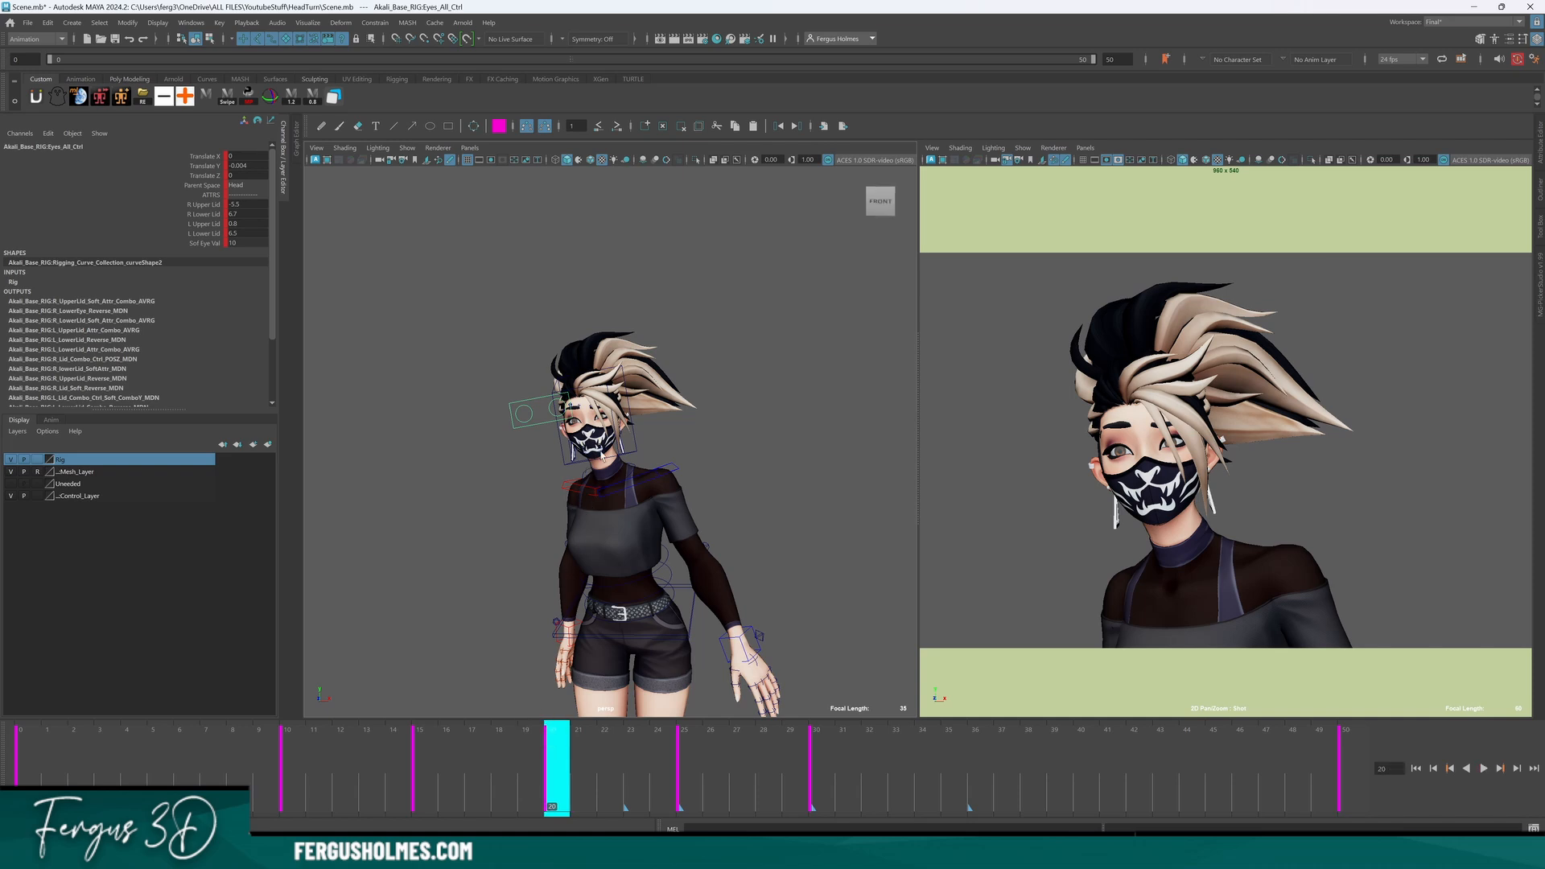
pyautogui.press('w')
pyautogui.keyDown('alt'); pyautogui.moveTo(602, 456); pyautogui.dragTo(750, 456); pyautogui.keyUp('alt')
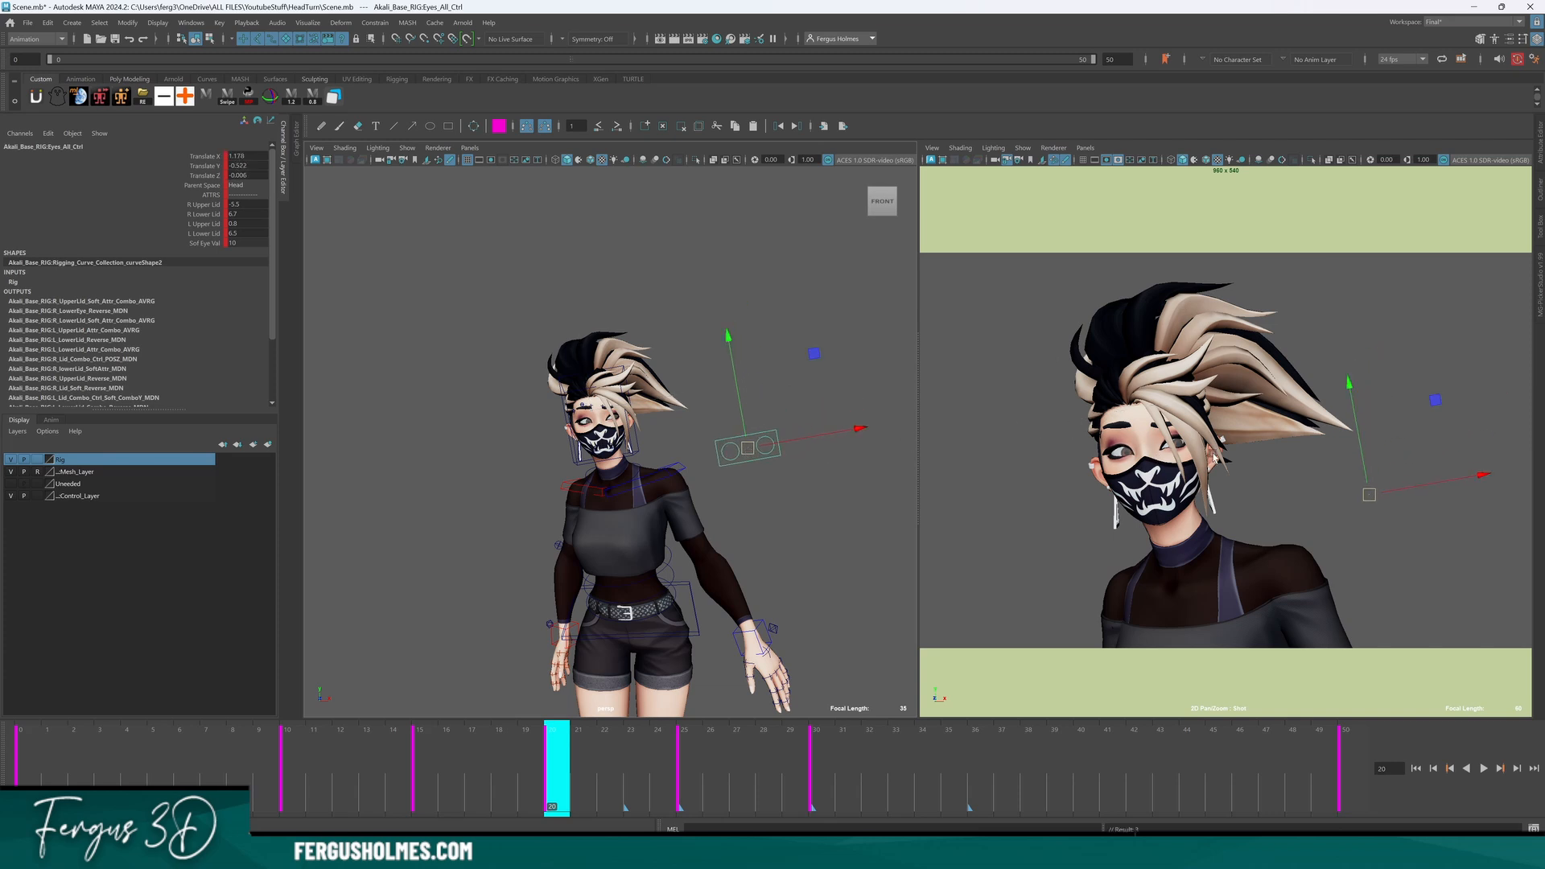
pyautogui.press('\\')
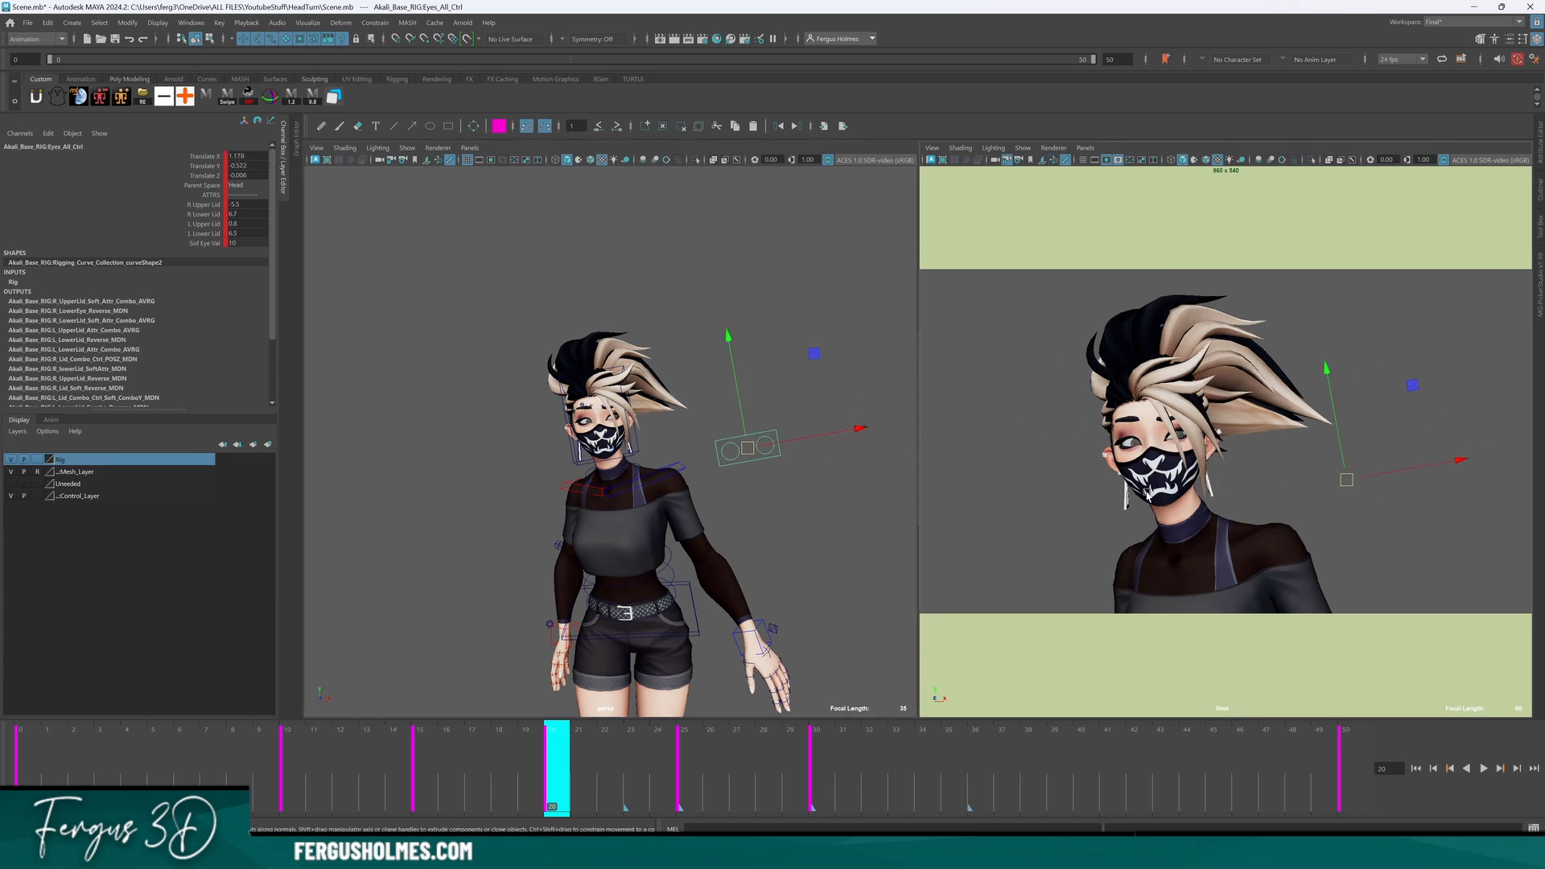
pyautogui.moveTo(748, 449)
pyautogui.mouseDown()
pyautogui.moveTo(772, 414)
pyautogui.moveTo(769, 447)
pyautogui.mouseUp()
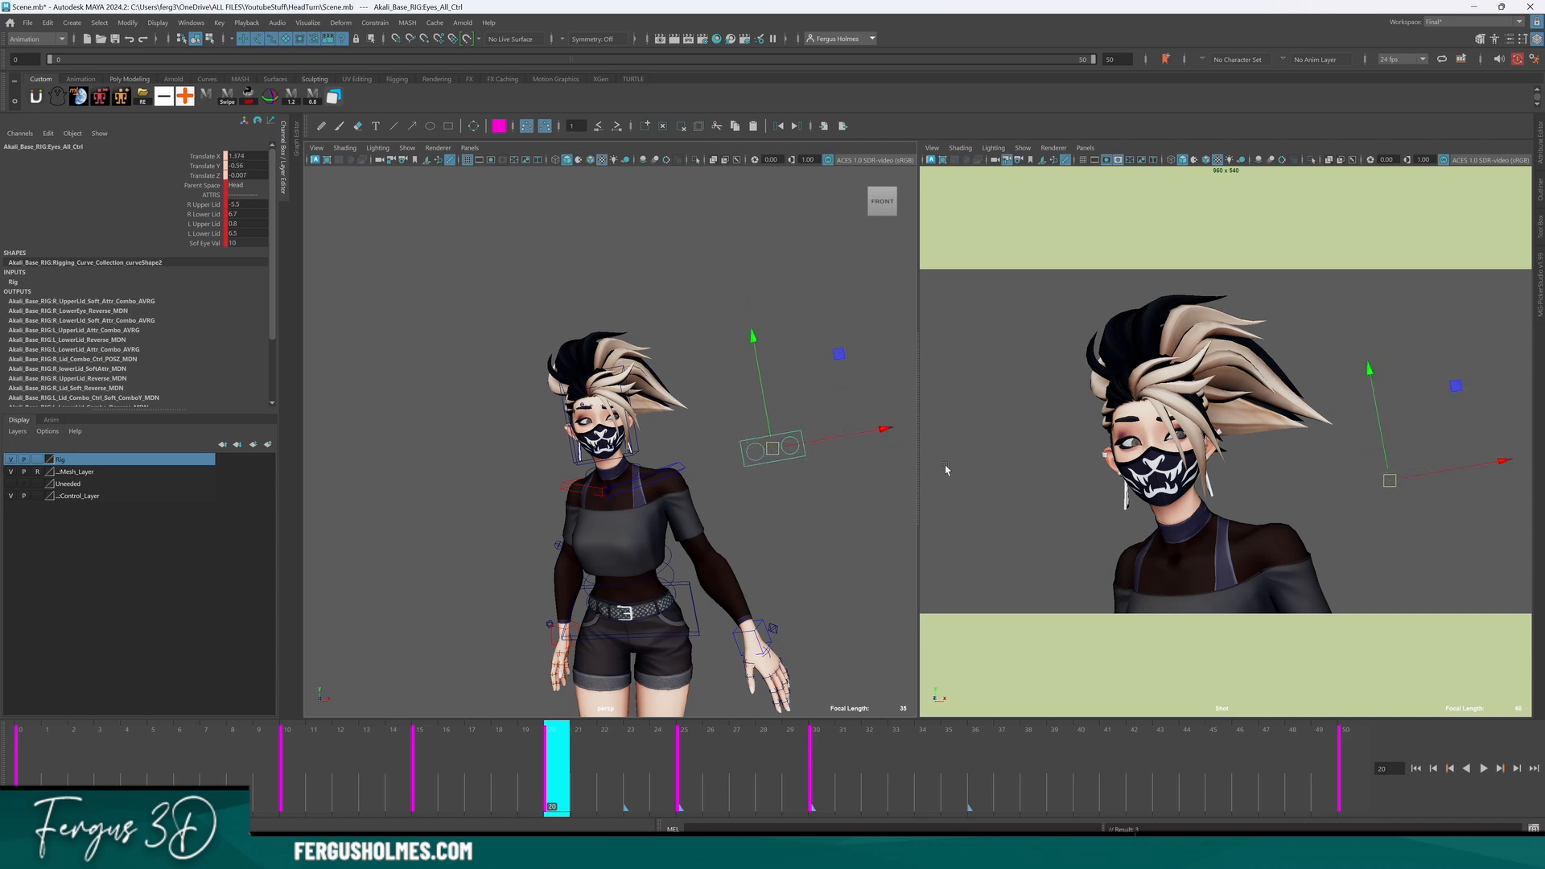
# Examine the pupils and eyelids up close and at full framing in the shot camera view.
pyautogui.press('\\')
pyautogui.moveTo(1402, 419); pyautogui.dragTo(1457, 420, button='right')
pyautogui.moveTo(1127, 475); pyautogui.dragTo(1207, 435, button='middle')
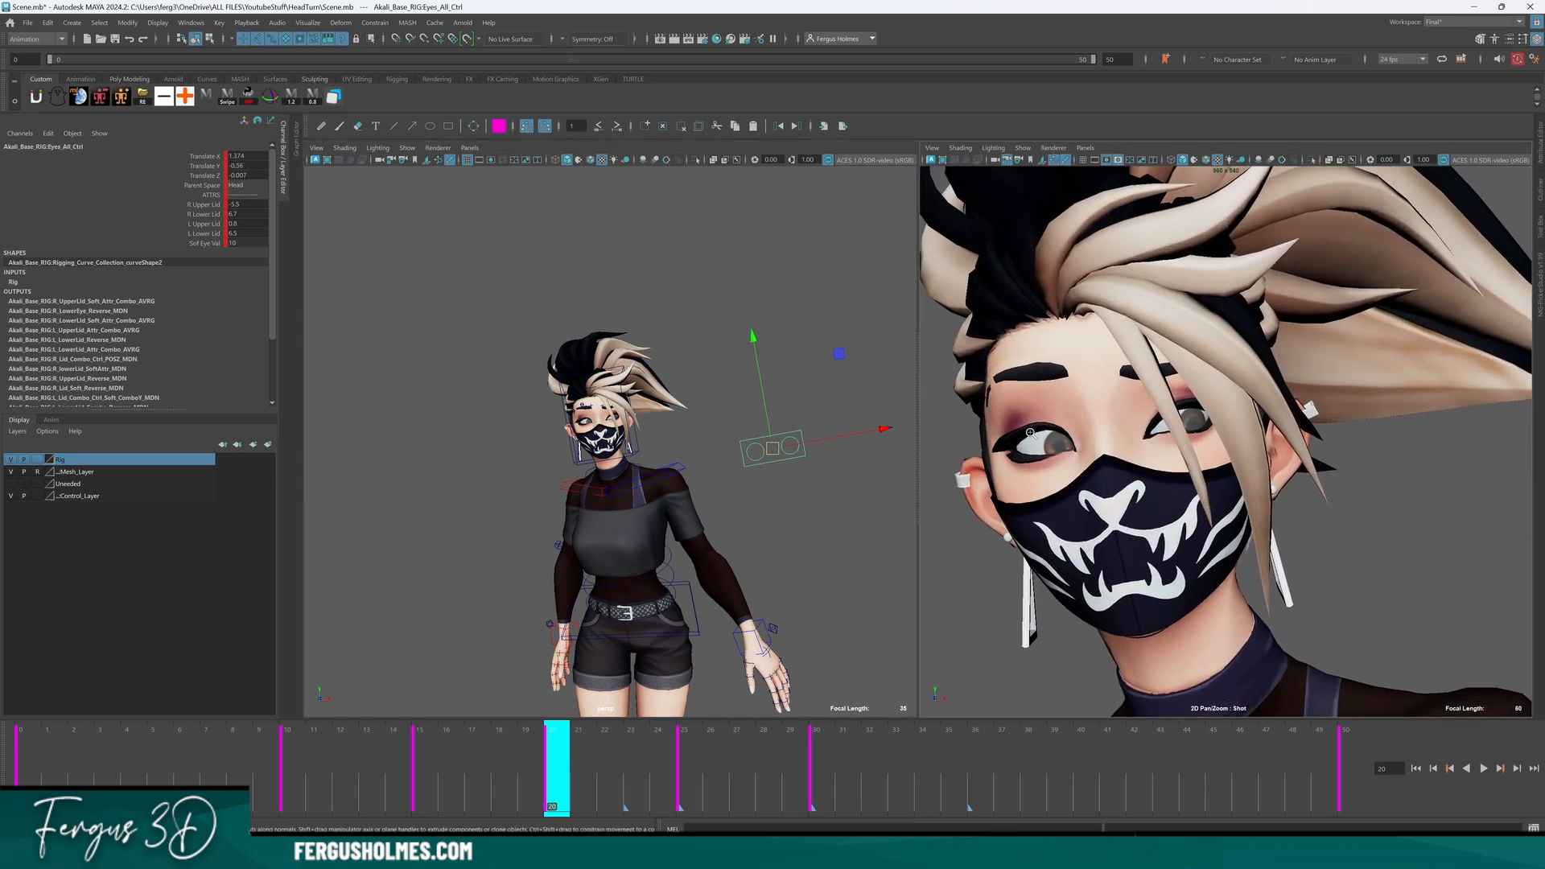
pyautogui.moveTo(1127, 459); pyautogui.dragTo(1175, 459, button='right')
pyautogui.moveTo(1050, 463); pyautogui.dragTo(1087, 468, button='middle')
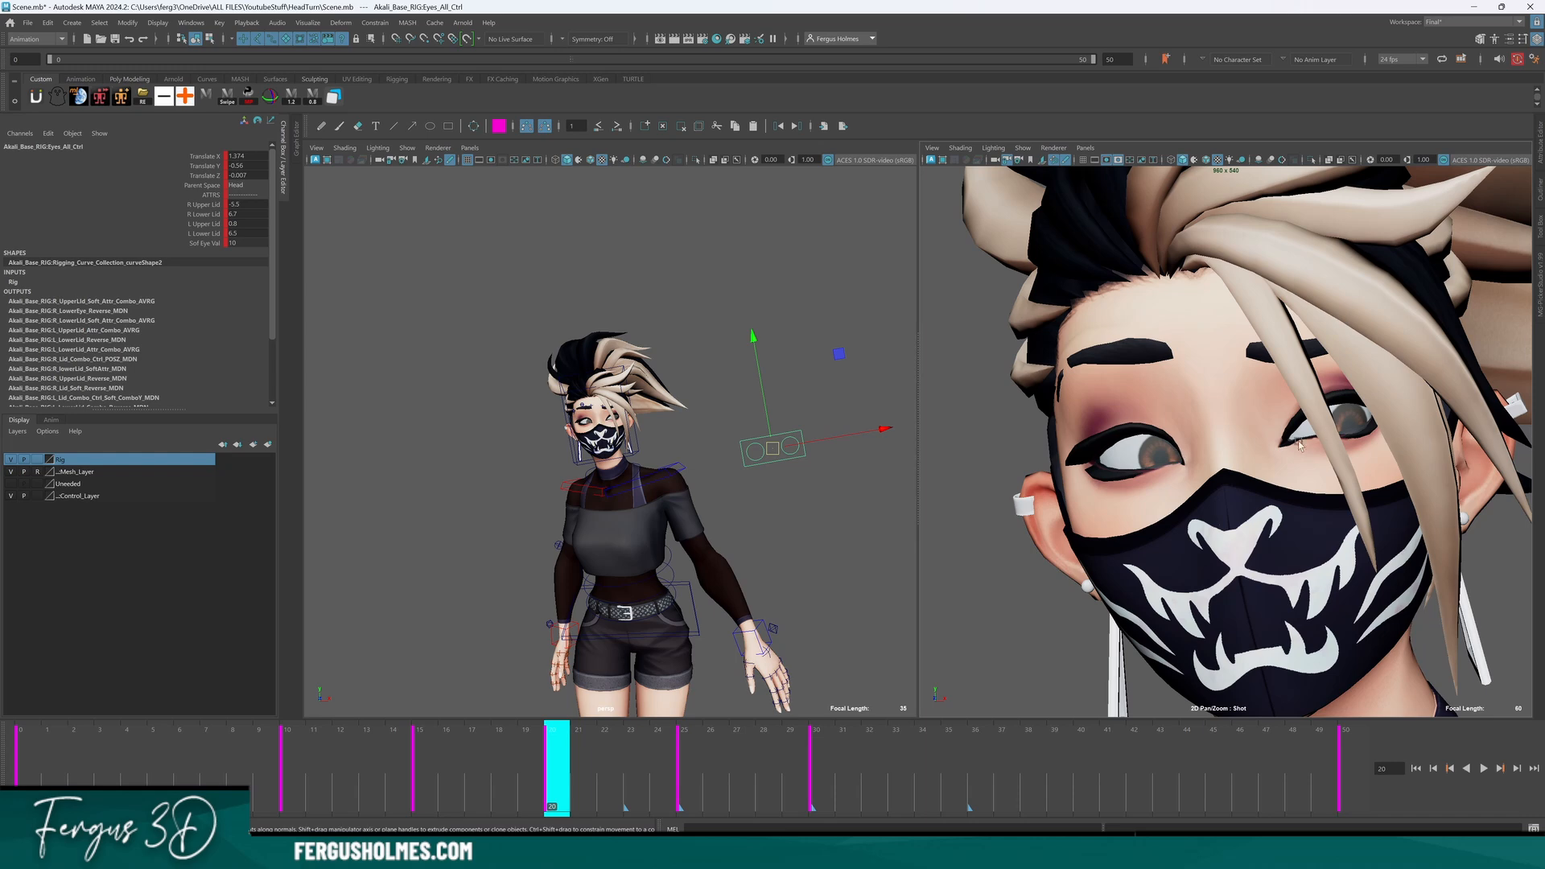
pyautogui.moveTo(1362, 440); pyautogui.dragTo(1304, 443, button='right')
pyautogui.moveTo(1352, 443); pyautogui.dragTo(1222, 441, button='right')
pyautogui.moveTo(1320, 479); pyautogui.dragTo(1172, 475, button='middle')
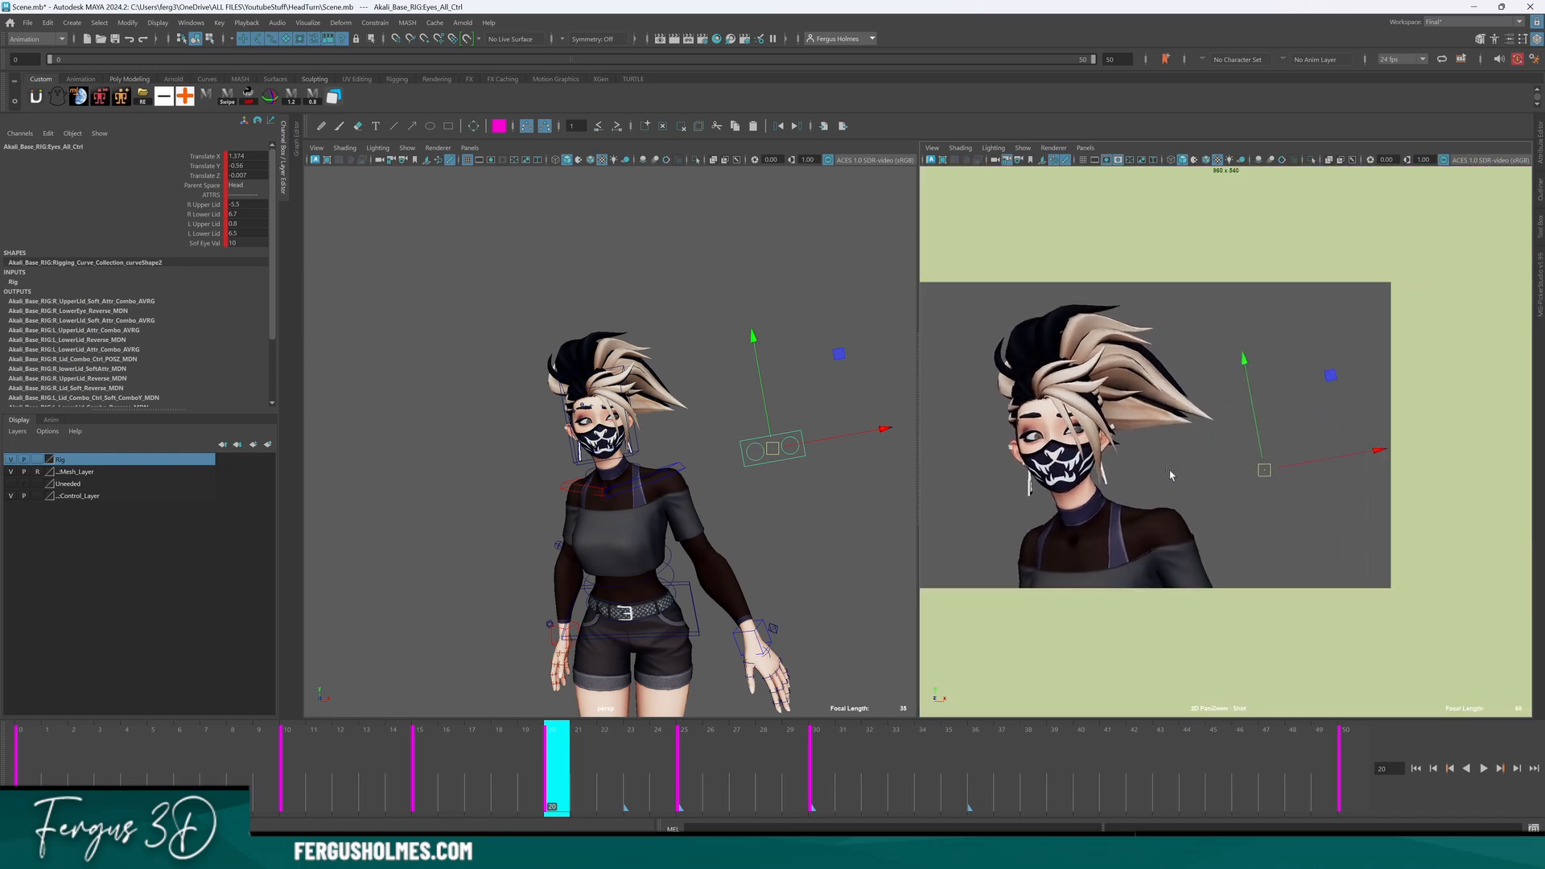
pyautogui.moveTo(1172, 476); pyautogui.dragTo(1234, 458, button='right')
pyautogui.moveTo(1199, 451); pyautogui.dragTo(1279, 437, button='middle')
pyautogui.moveTo(1263, 429); pyautogui.dragTo(1277, 428, button='right')
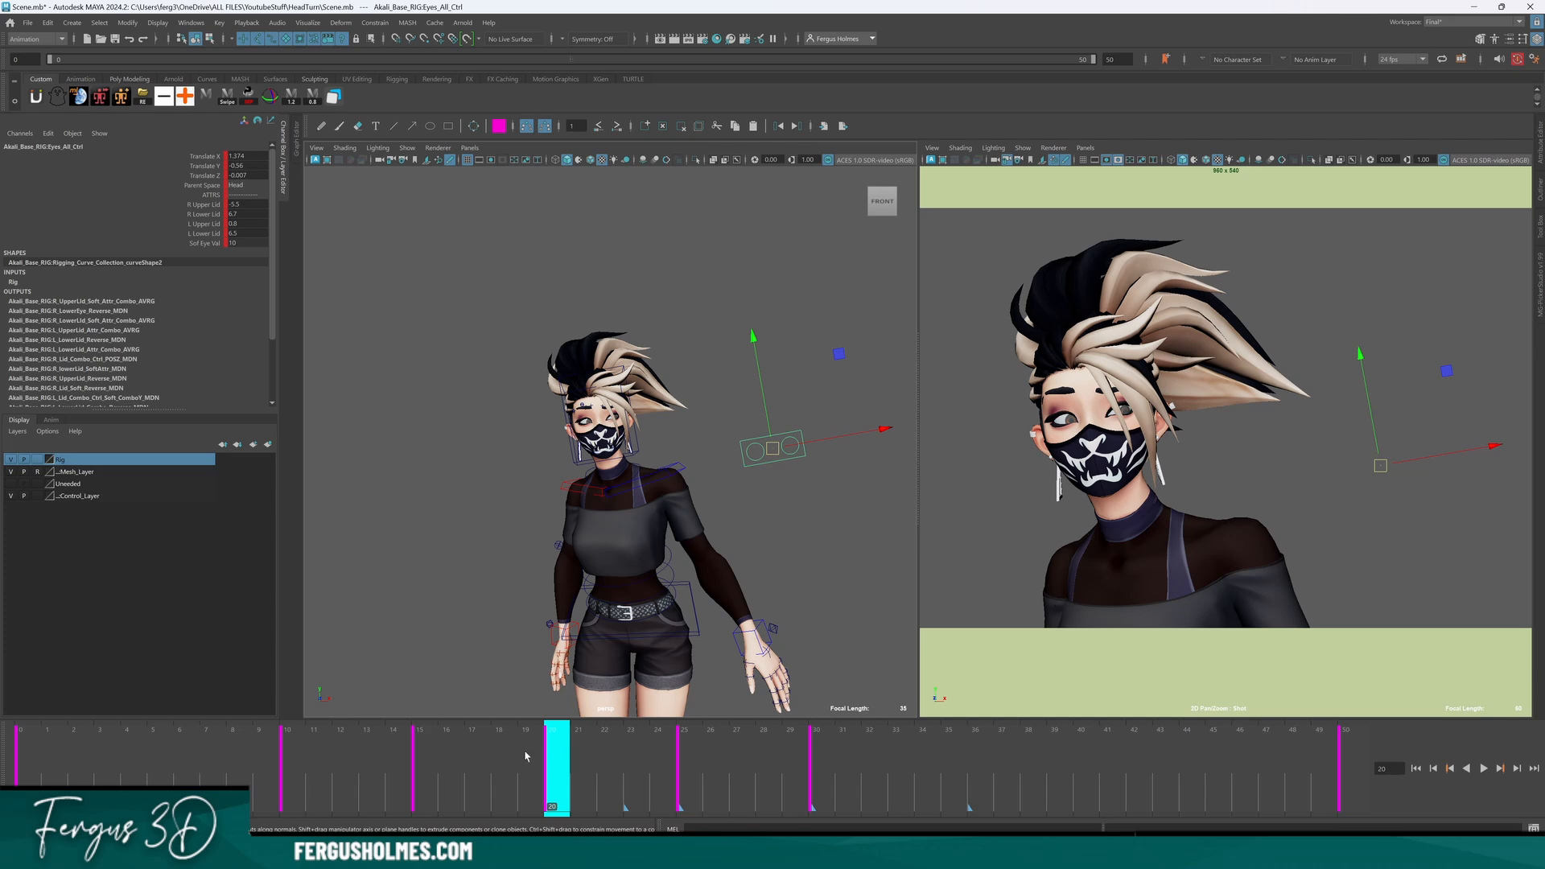
# Retime the eye dart by holding the frame 15 pose until frame 17 and shifting the frame 20 key to frame 19.
pyautogui.moveTo(525, 756); pyautogui.dragTo(477, 748)
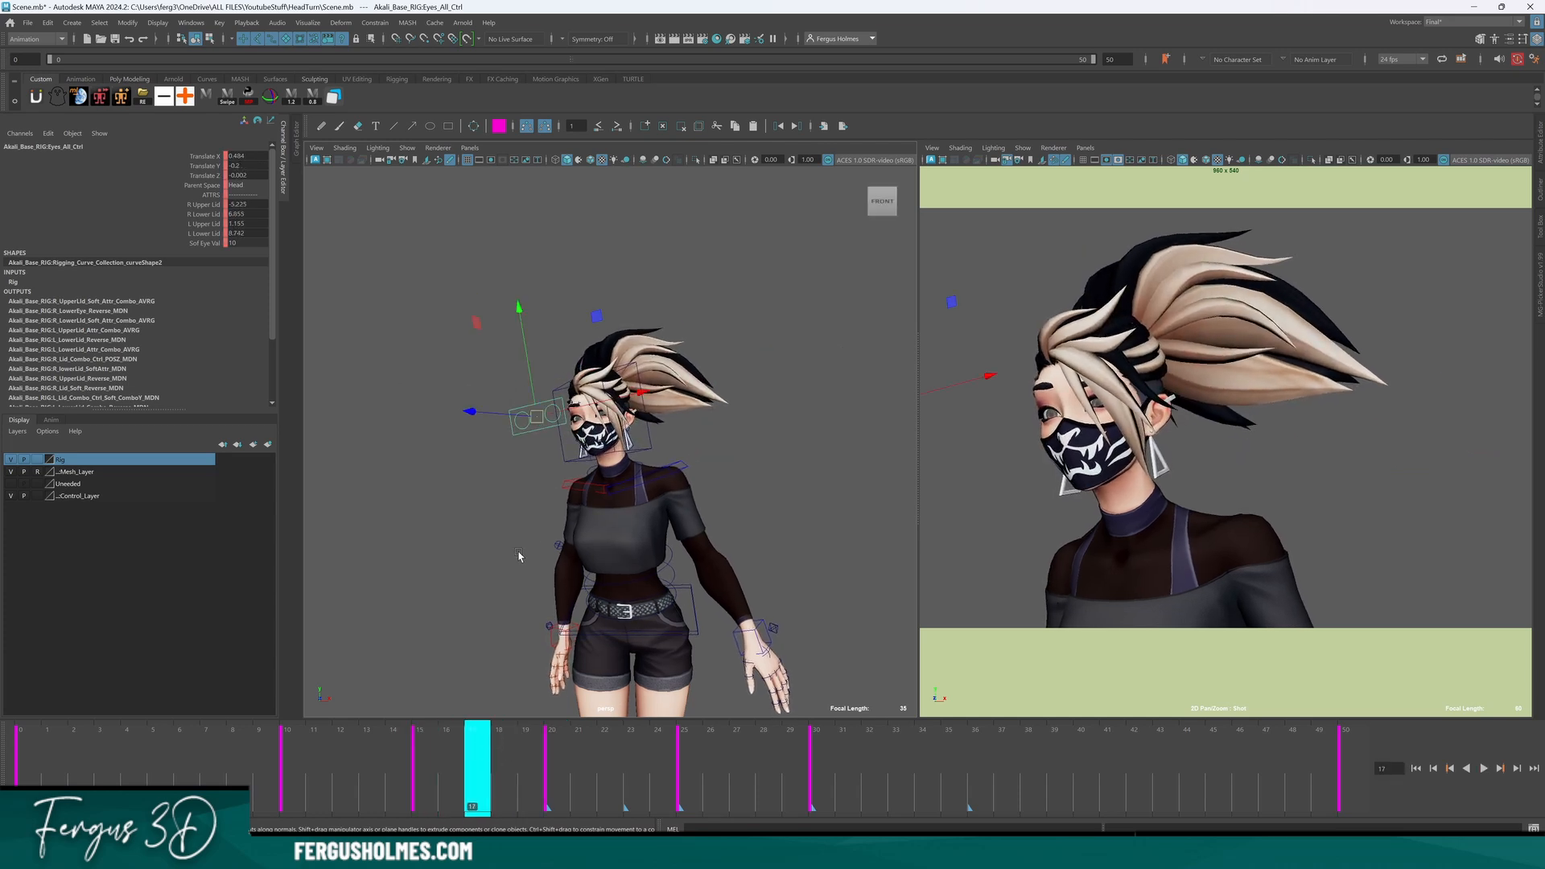
pyautogui.click(427, 754)
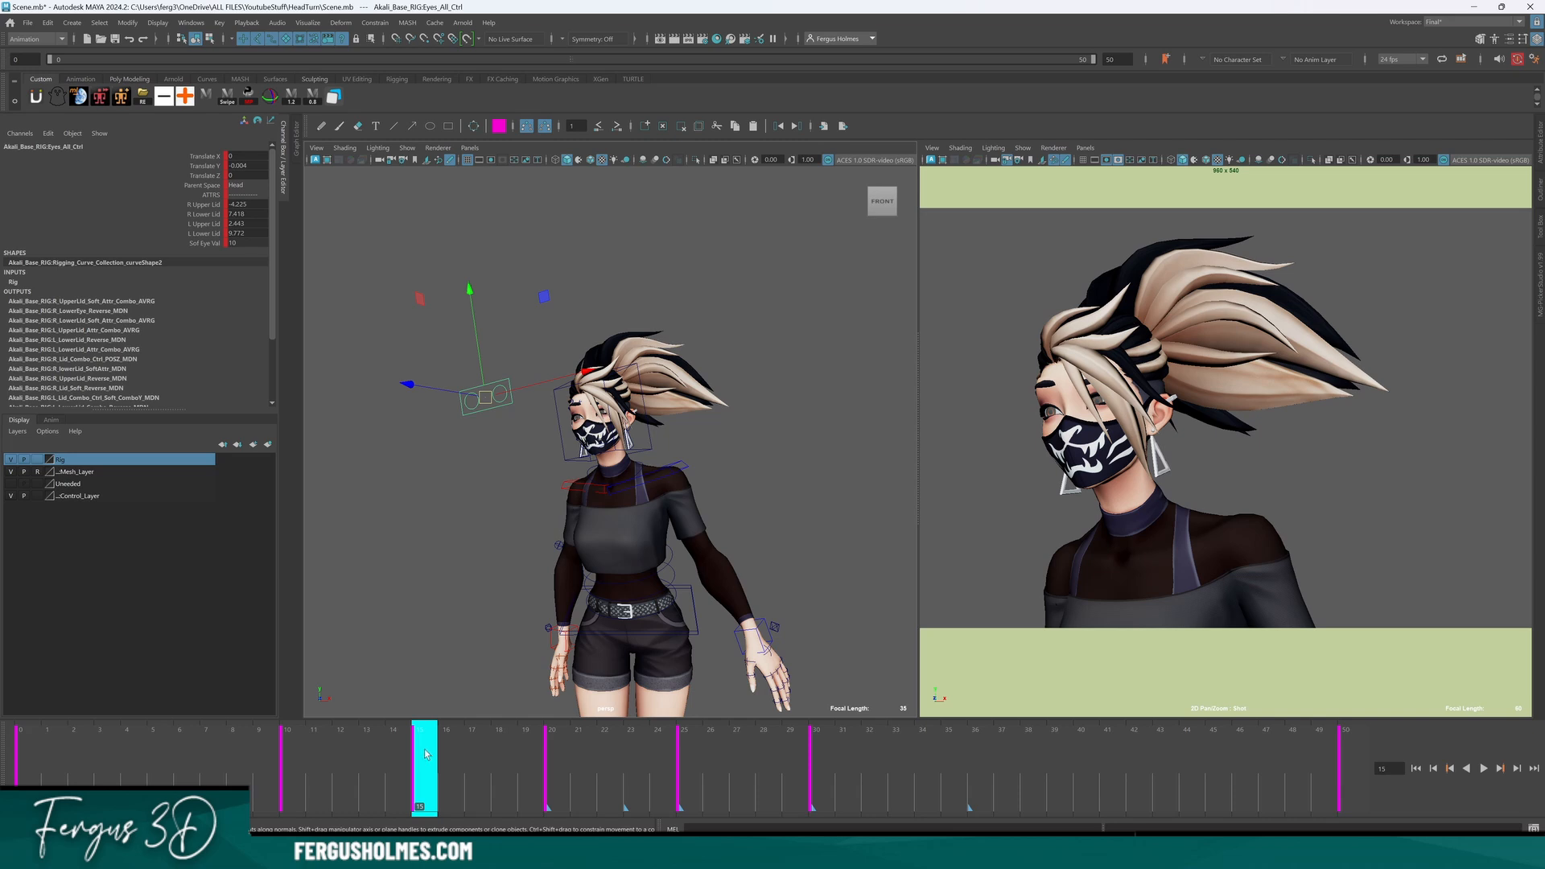
pyautogui.moveTo(427, 754); pyautogui.dragTo(501, 745)
pyautogui.press('Delete')
pyautogui.press('Delete')
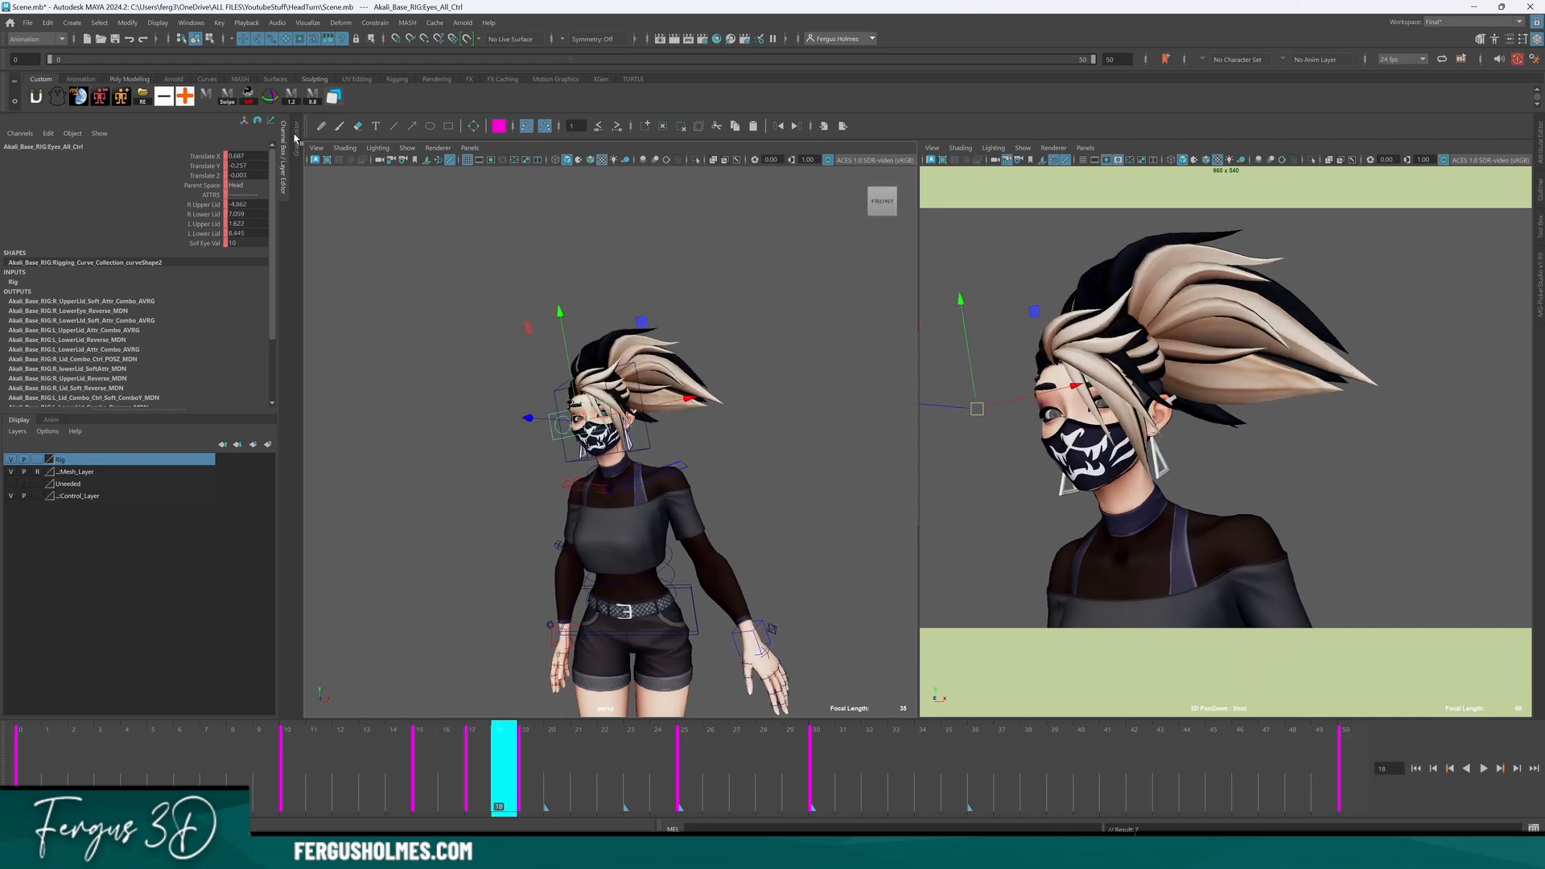
# Open the Graph Editor and isolate the eyes control's Translate X, Y and Z curves, framed around frames 17 to 19.
pyautogui.click(295, 138)
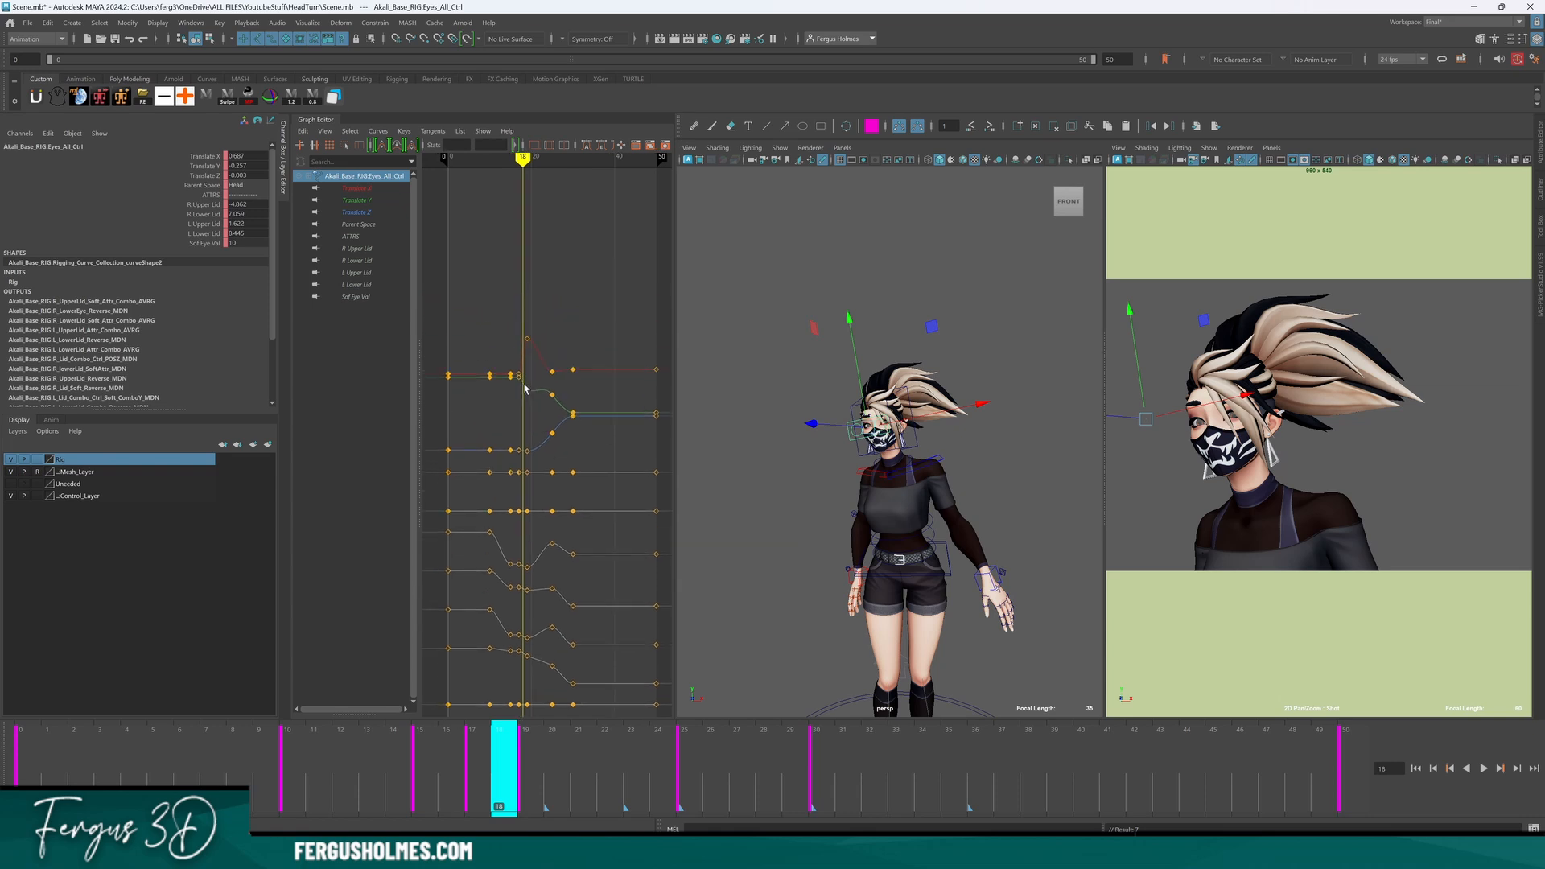
pyautogui.moveTo(354, 188); pyautogui.dragTo(354, 212)
pyautogui.keyDown('alt'); pyautogui.keyDown('shift'); pyautogui.moveTo(515, 338); pyautogui.dragTo(524, 442, button='right'); pyautogui.keyUp('shift'); pyautogui.keyUp('alt')
pyautogui.keyDown('alt'); pyautogui.moveTo(504, 419); pyautogui.dragTo(604, 424, button='middle'); pyautogui.keyUp('alt')
pyautogui.keyDown('alt'); pyautogui.moveTo(515, 425); pyautogui.dragTo(549, 427, button='right'); pyautogui.keyUp('alt')
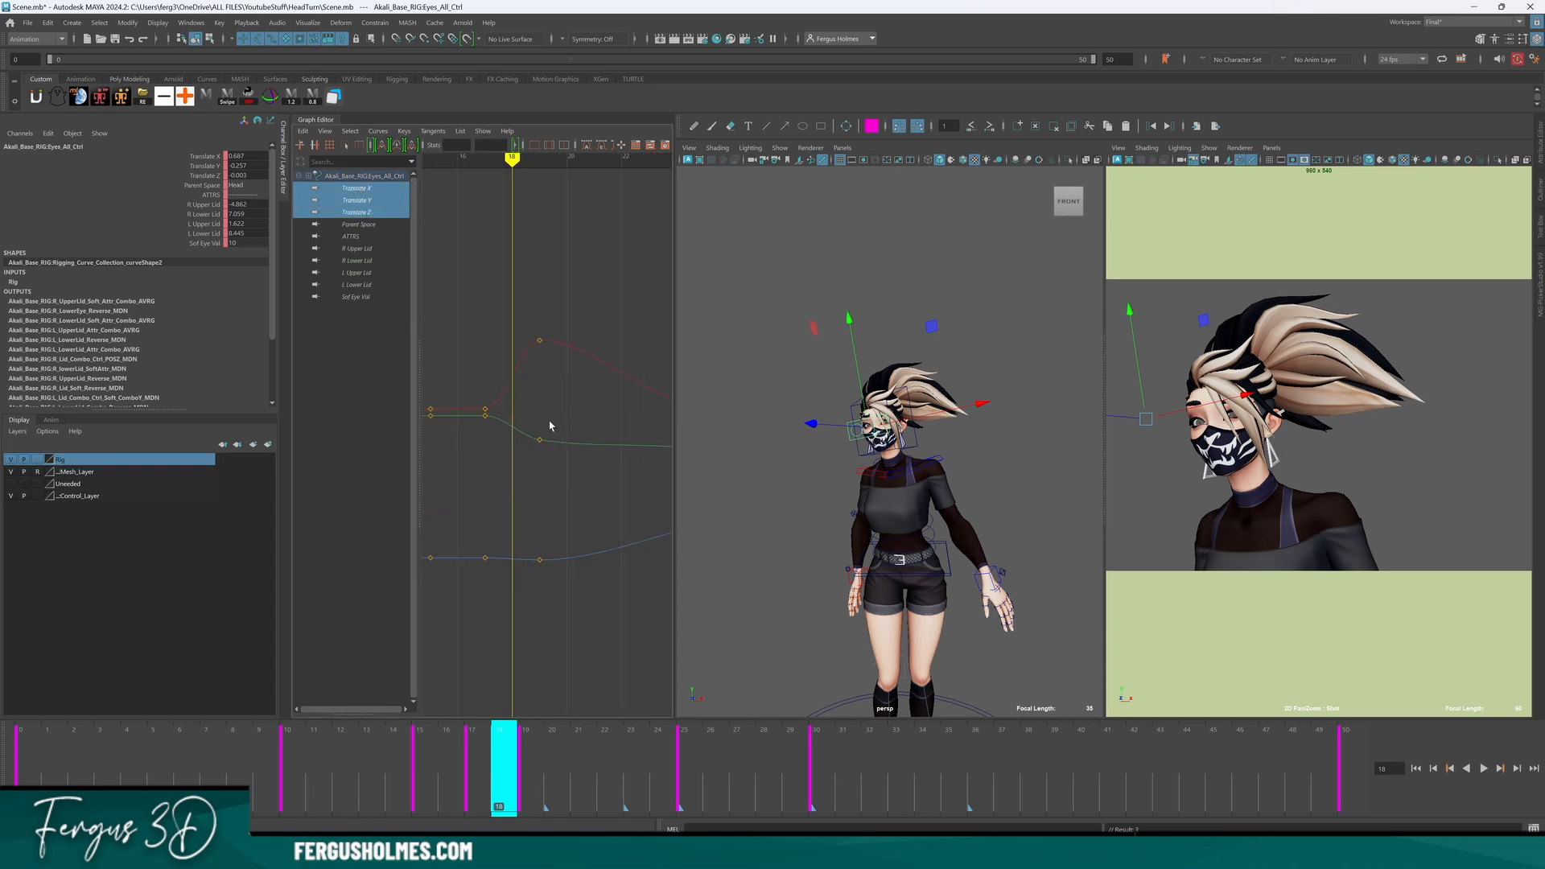
pyautogui.keyDown('alt'); pyautogui.moveTo(513, 391); pyautogui.dragTo(562, 376, button='middle'); pyautogui.keyUp('alt')
pyautogui.keyDown('alt'); pyautogui.keyDown('shift'); pyautogui.moveTo(549, 359); pyautogui.dragTo(579, 412, button='right'); pyautogui.keyUp('shift'); pyautogui.keyUp('alt')
pyautogui.keyDown('alt'); pyautogui.moveTo(579, 411); pyautogui.dragTo(533, 447, button='middle'); pyautogui.keyUp('alt')
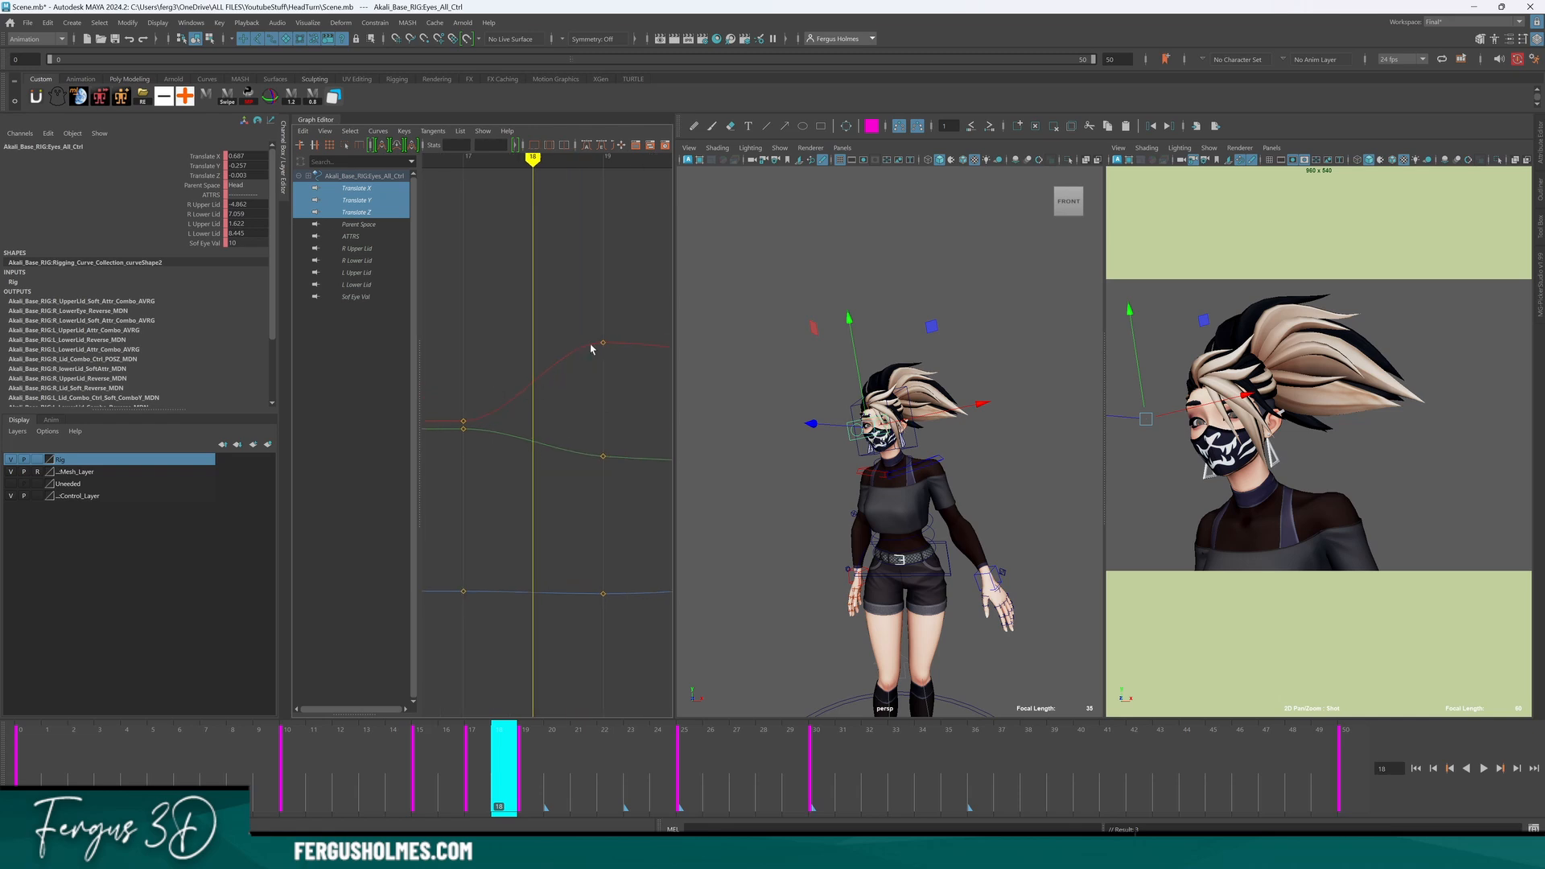
# Key the eyes control at frame 18, raising Translate X to 1.025 and lowering Translate Y to -0.429.
pyautogui.press('s')
pyautogui.moveTo(523, 366); pyautogui.dragTo(553, 408)
pyautogui.keyDown('shift'); pyautogui.moveTo(553, 405); pyautogui.dragTo(555, 386, button='middle'); pyautogui.keyUp('shift')
pyautogui.click(551, 420)
pyautogui.moveTo(522, 428); pyautogui.dragTo(570, 469)
pyautogui.keyDown('shift'); pyautogui.moveTo(572, 469); pyautogui.dragTo(572, 478, button='middle'); pyautogui.keyUp('shift')
pyautogui.click(542, 569)
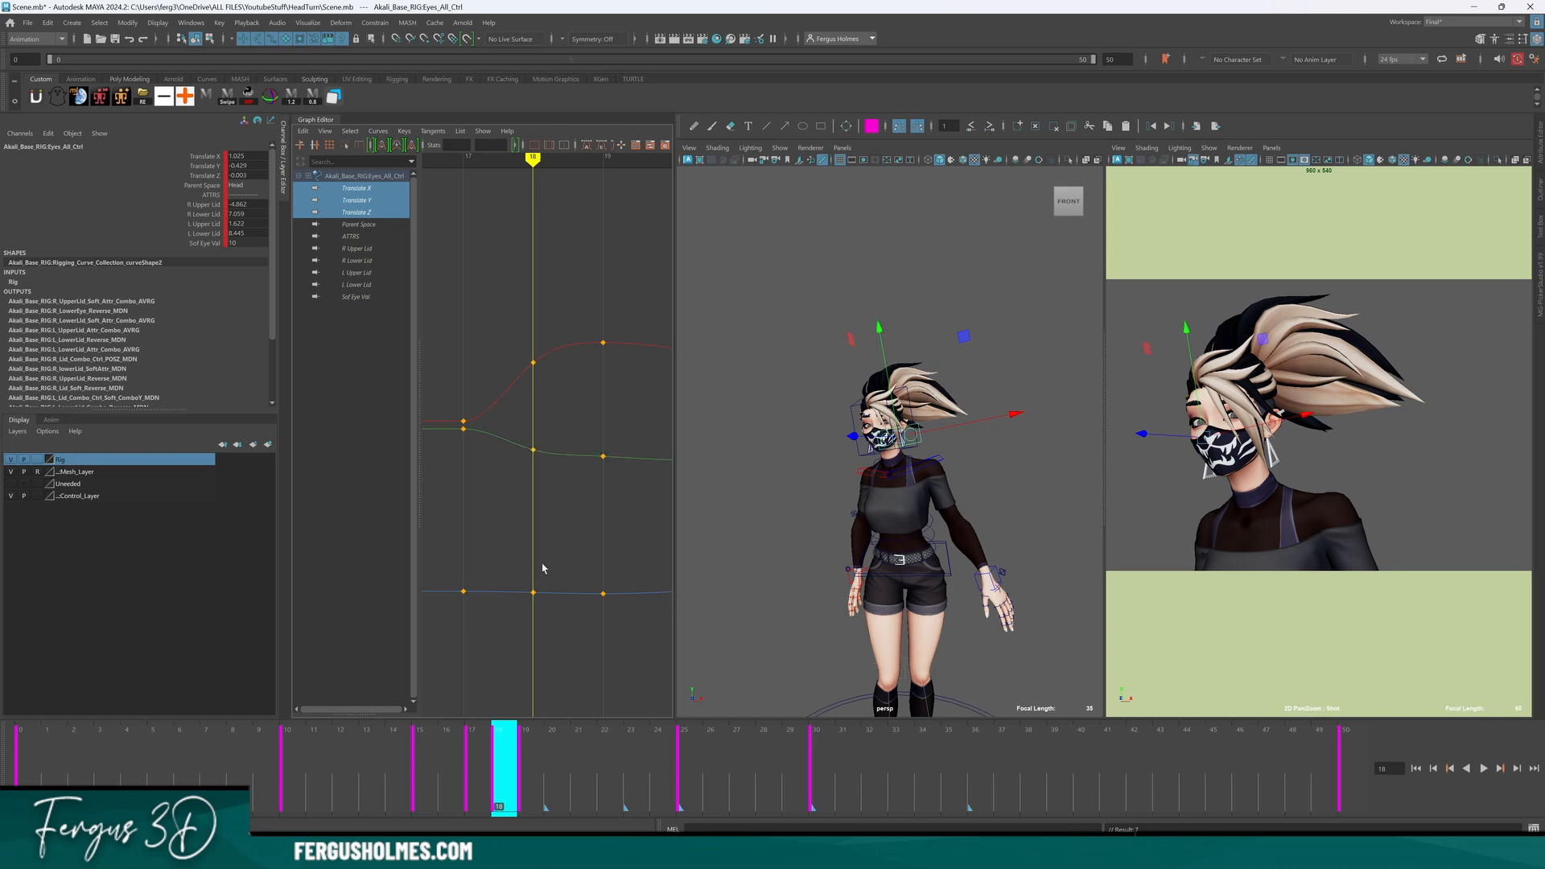
# Lower the eyes control's Translate Z key at frame 18 to -0.005.
pyautogui.scroll(5, 535, 576)
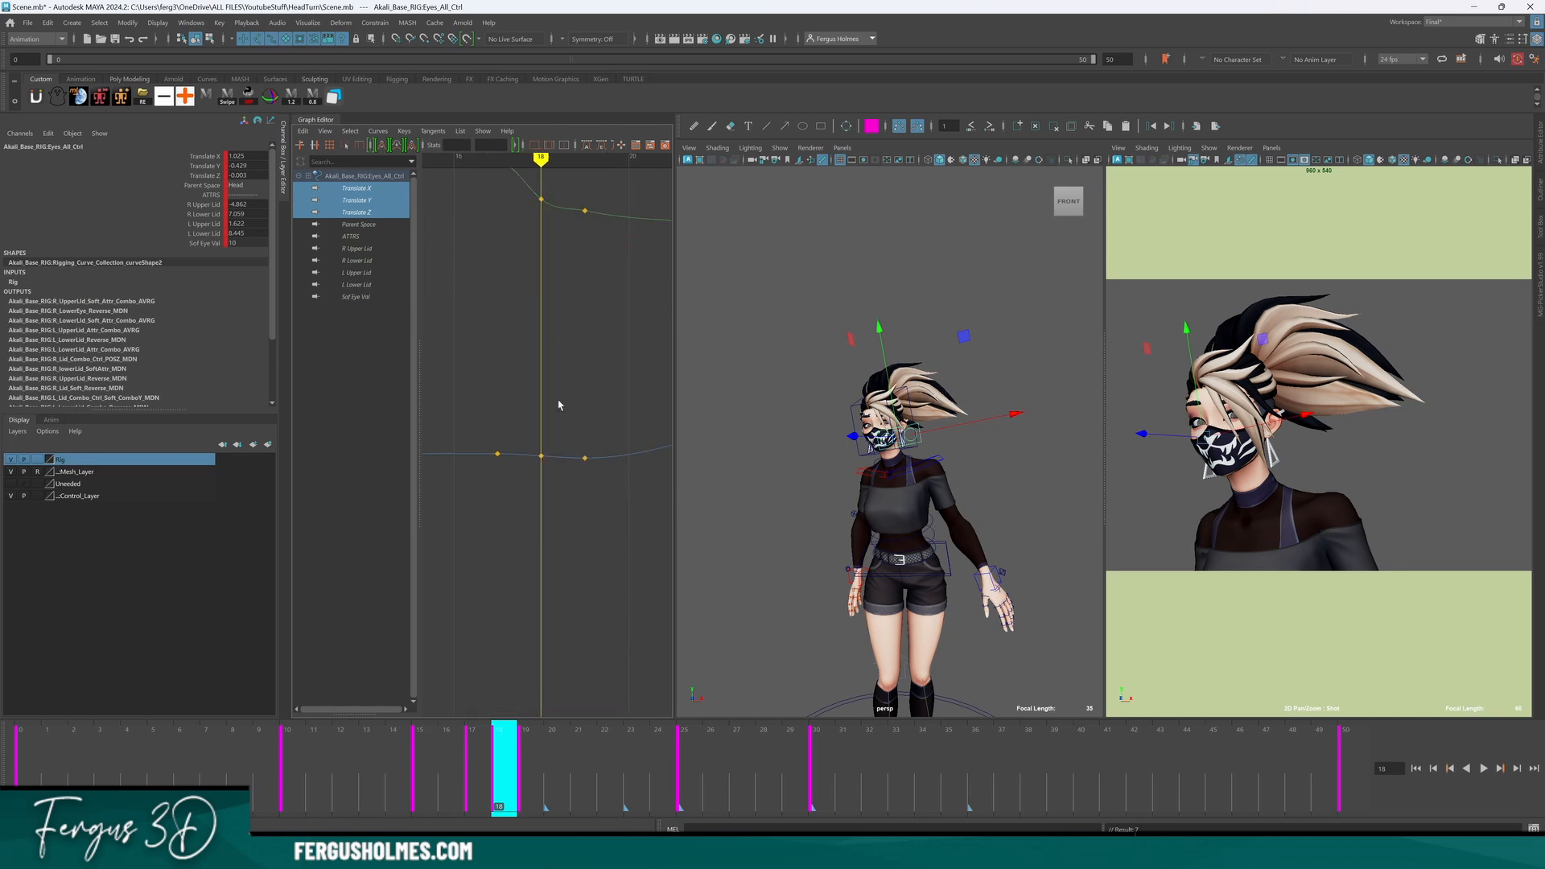
pyautogui.moveTo(510, 485); pyautogui.dragTo(536, 515)
pyautogui.keyDown('shift'); pyautogui.moveTo(536, 521); pyautogui.dragTo(537, 529, button='middle'); pyautogui.keyUp('shift')
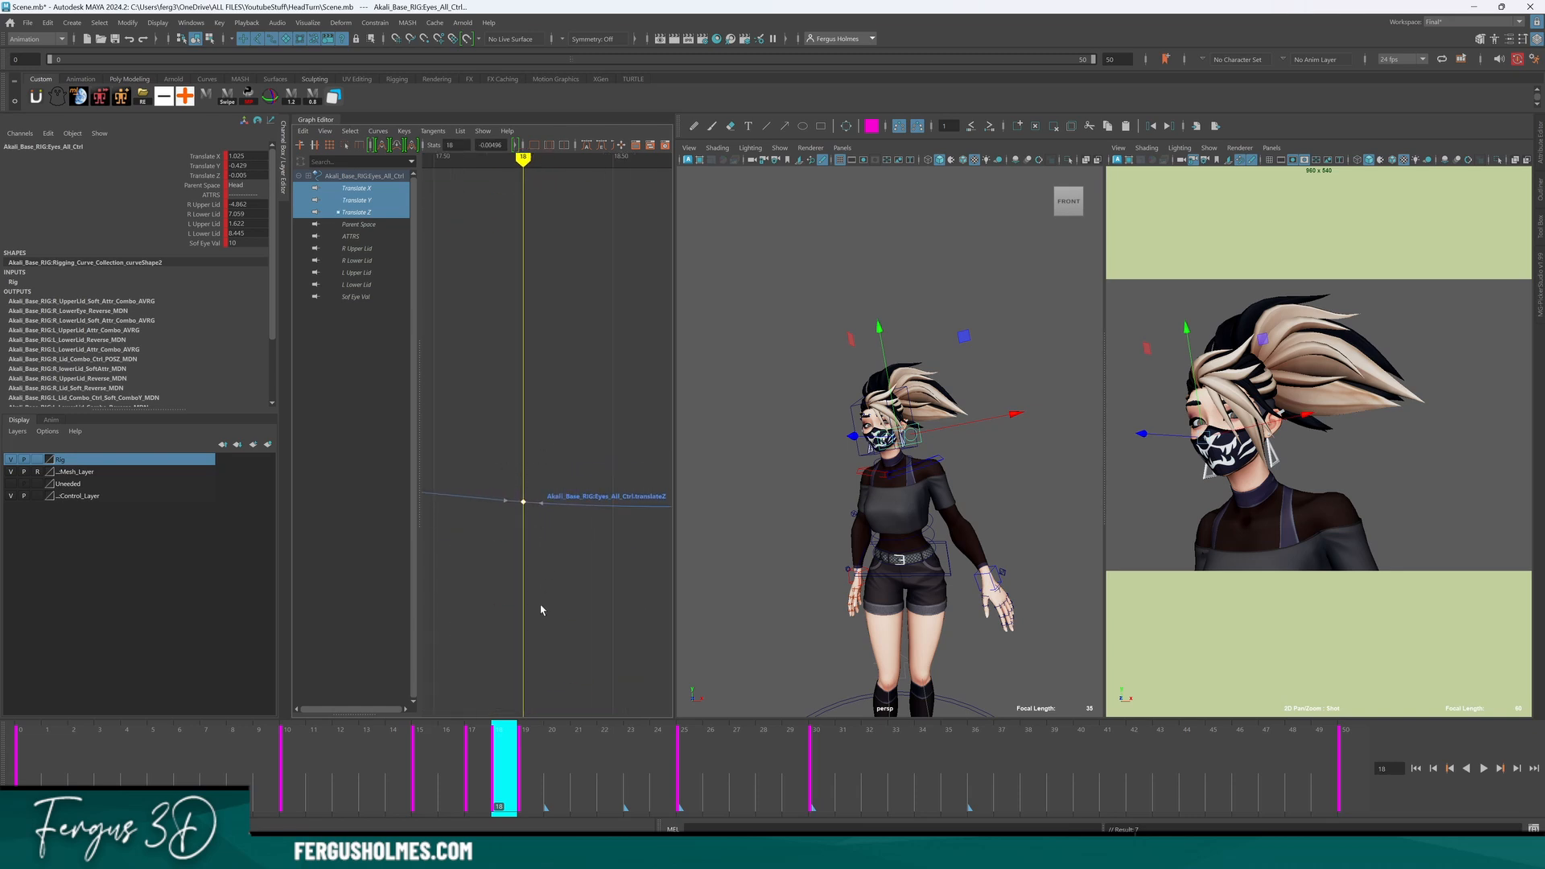
pyautogui.scroll(-3, 561, 465)
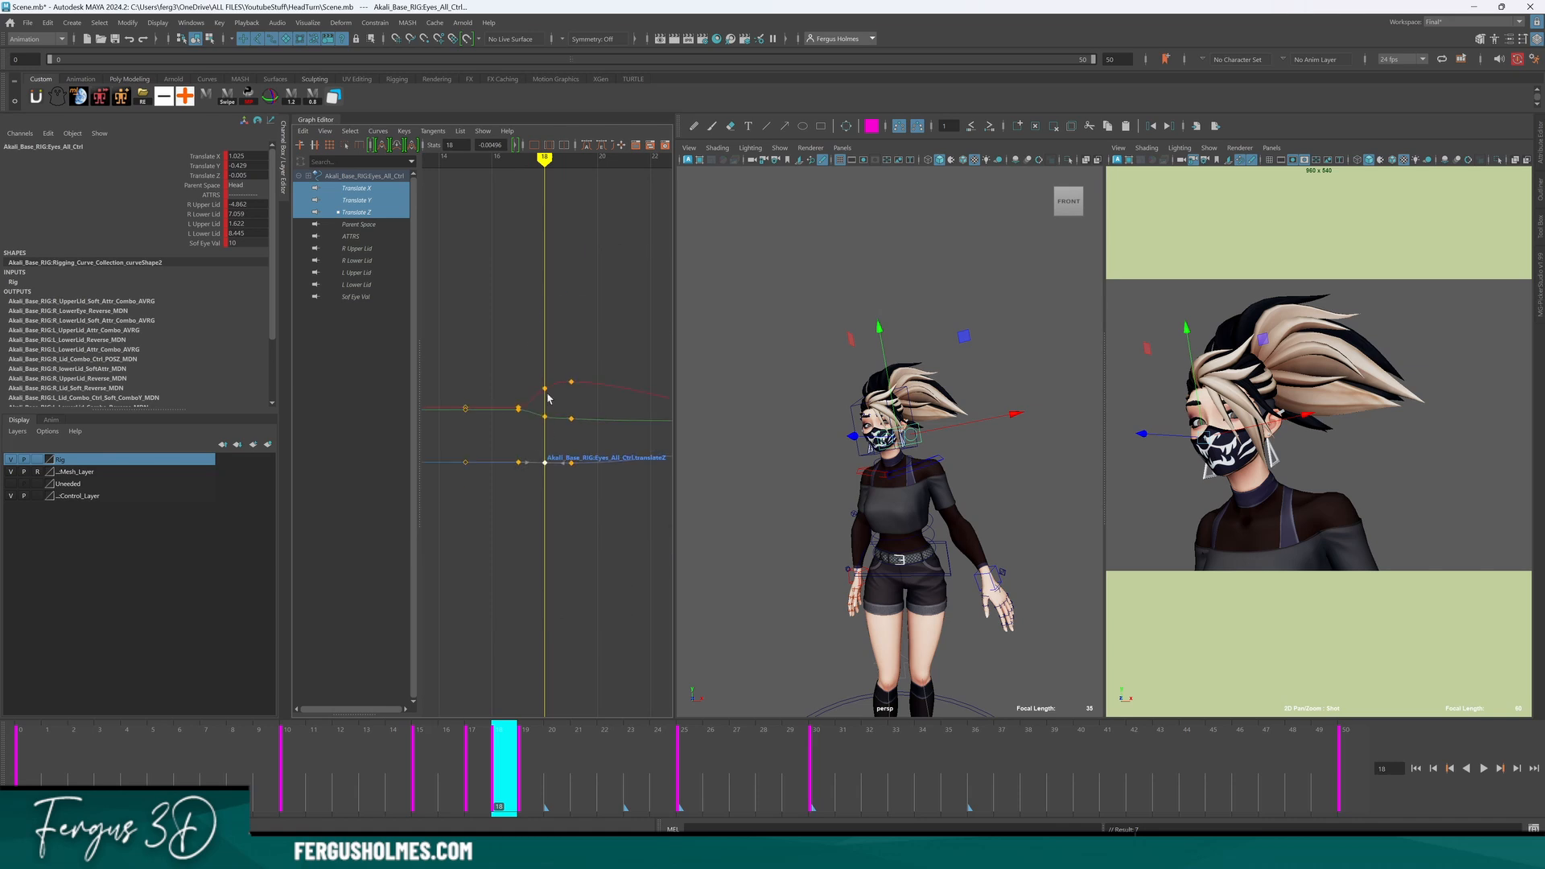
pyautogui.keyDown('alt'); pyautogui.moveTo(621, 389); pyautogui.dragTo(613, 405, button='middle'); pyautogui.keyUp('alt')
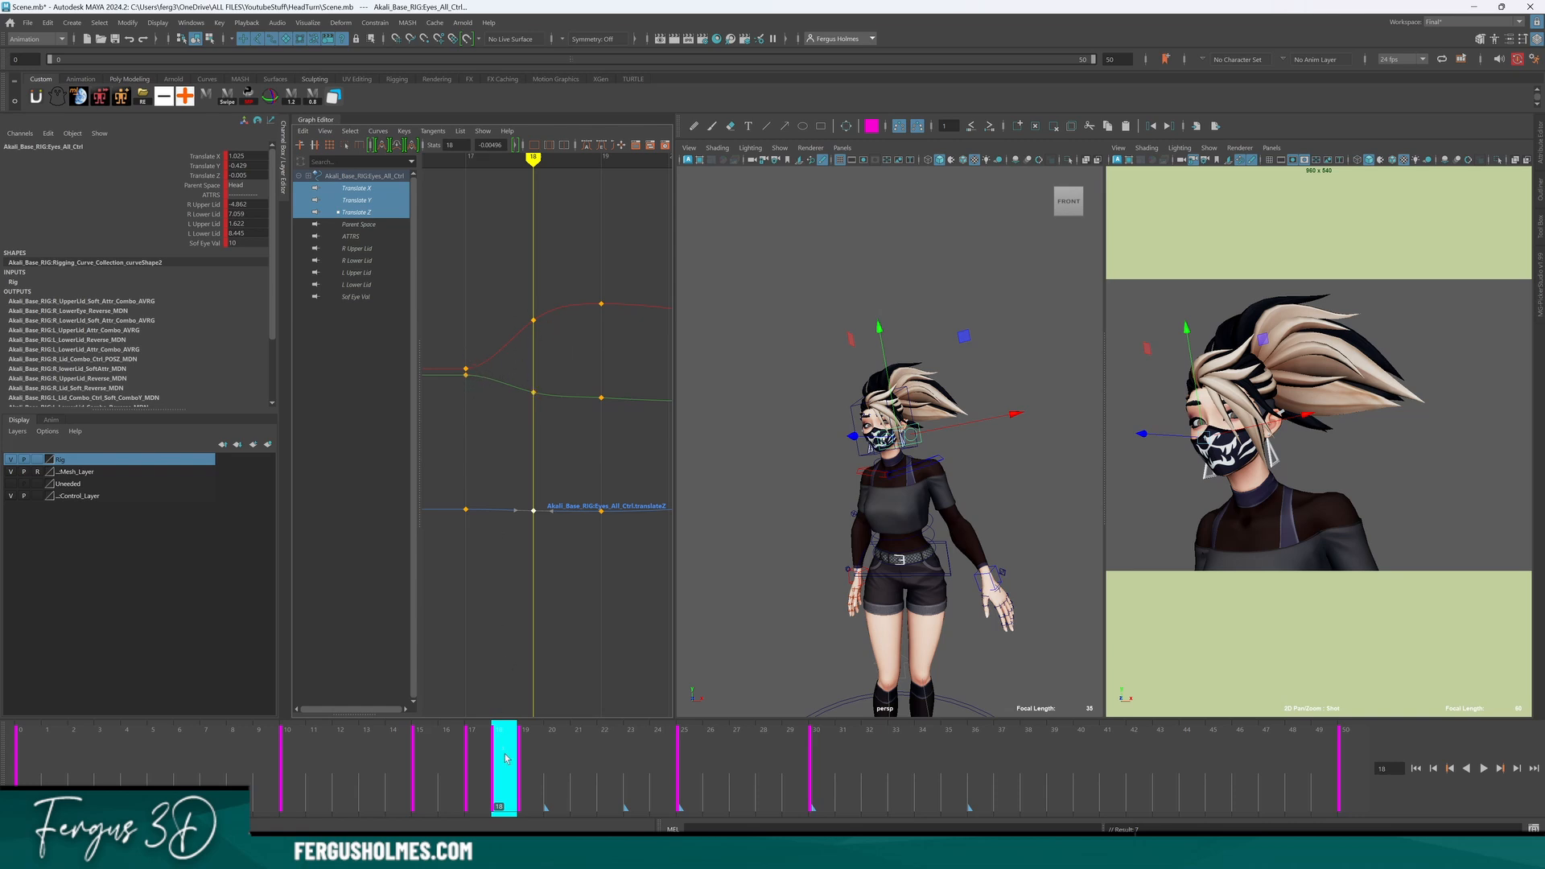
# Deselect the eyes control and play back and scrub the head turn to review the retimed eye dart.
pyautogui.press('.')
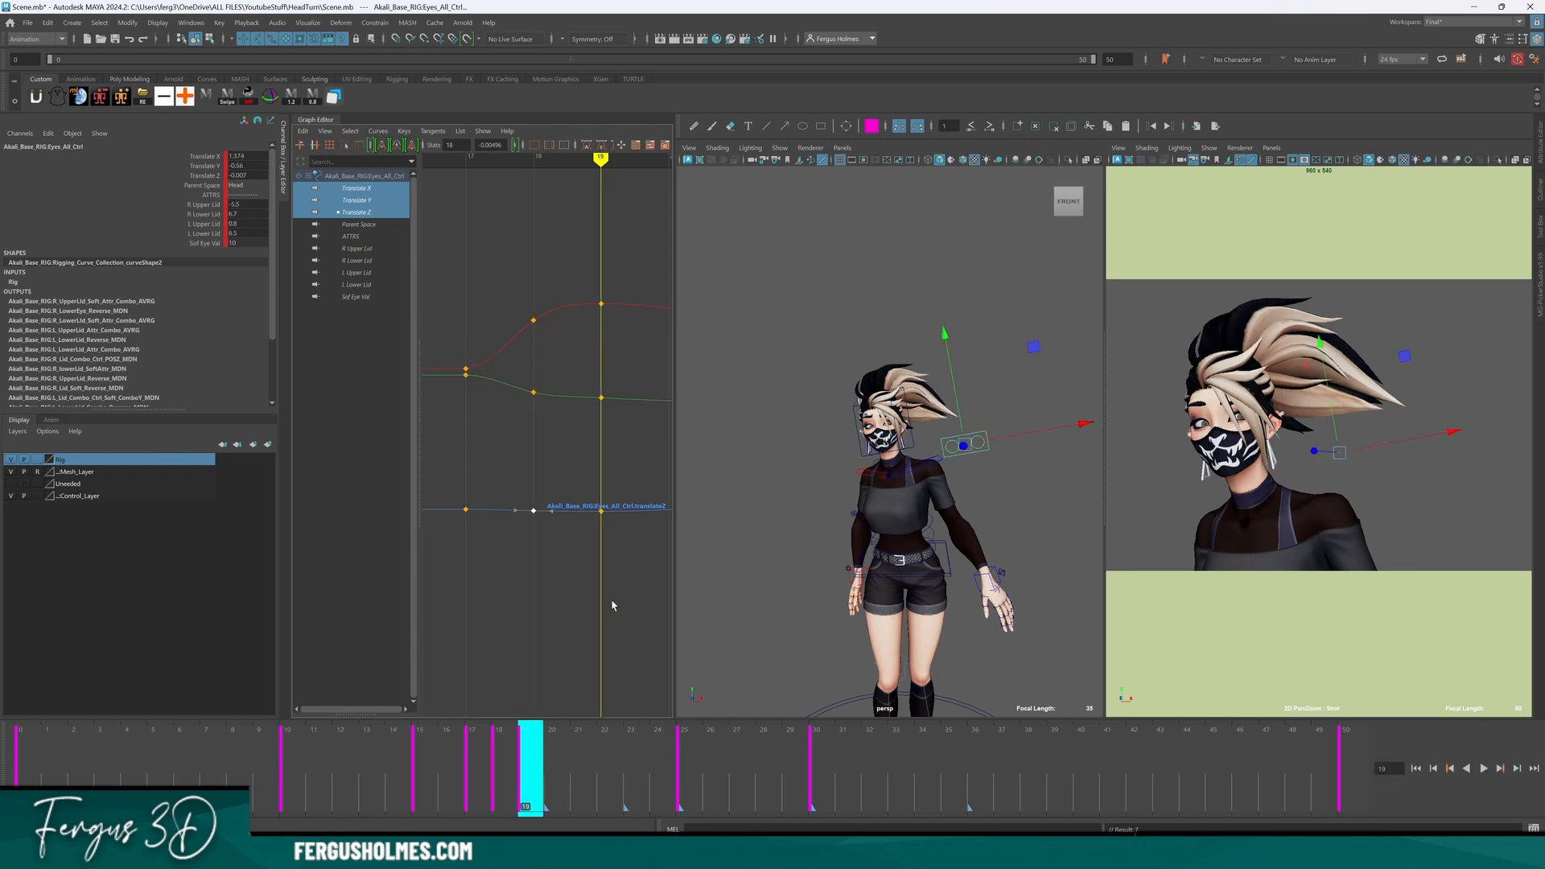
pyautogui.click(762, 306)
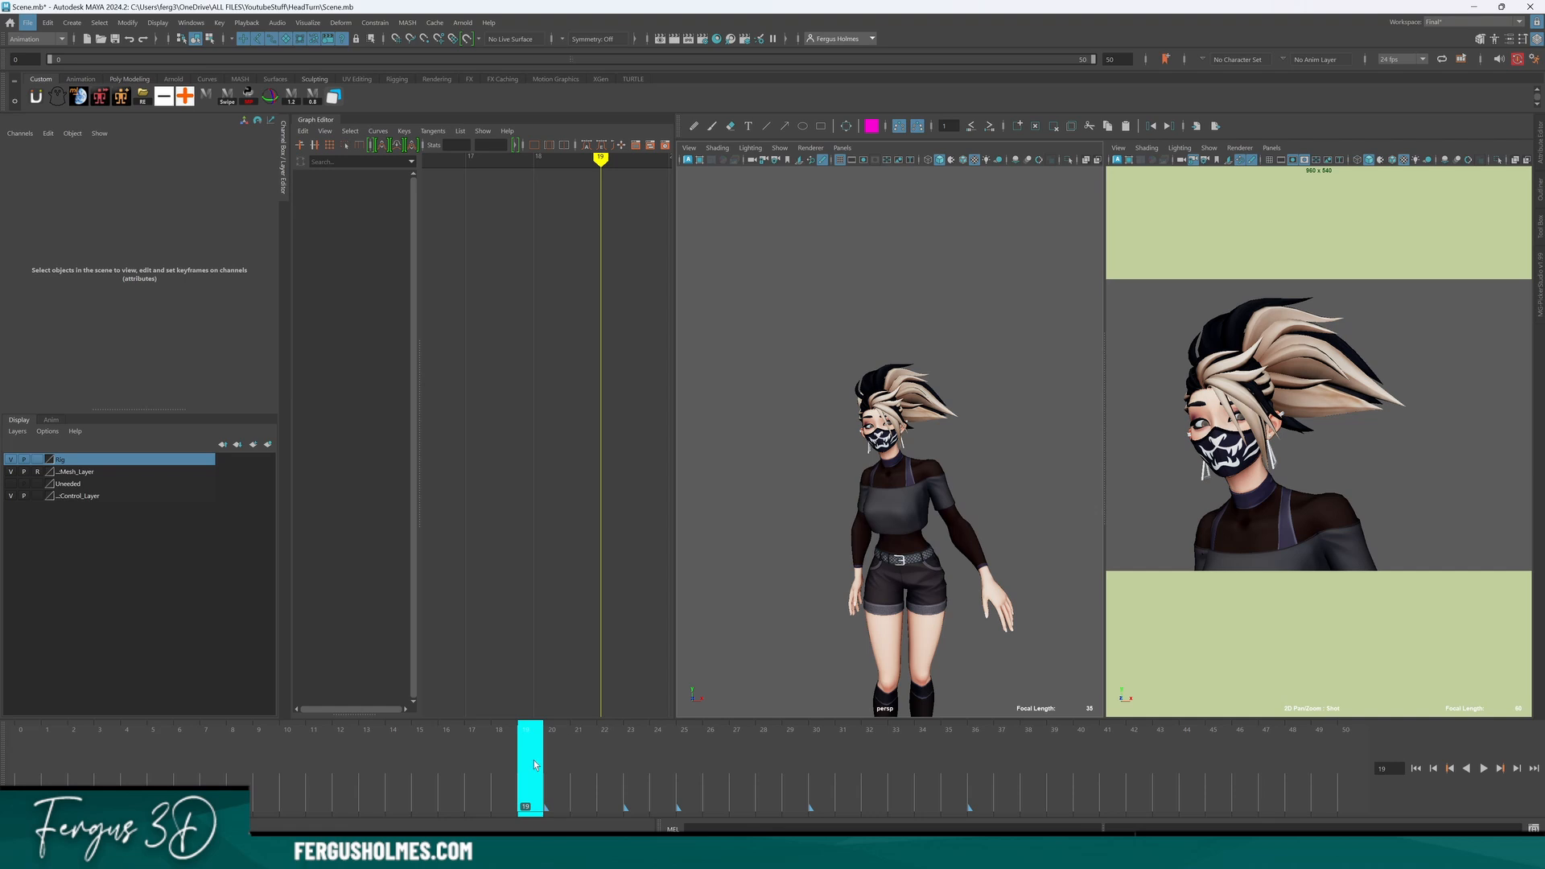
pyautogui.click(357, 777)
pyautogui.hotkey('alt', 'v')
pyautogui.click(320, 774)
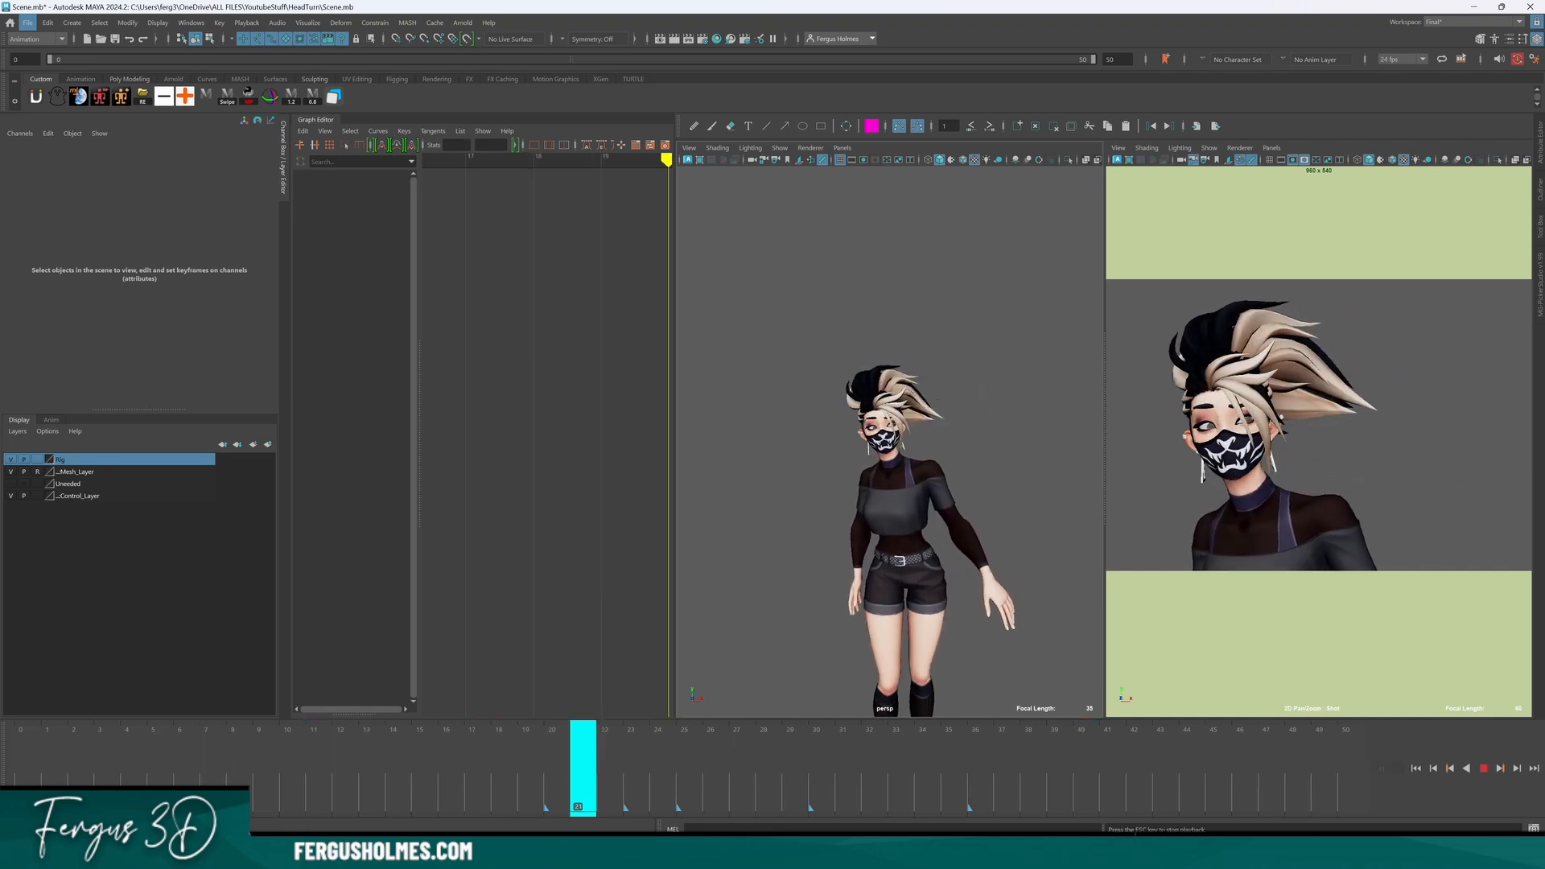
pyautogui.press('Escape')
pyautogui.moveTo(254, 793)
pyautogui.mouseDown()
pyautogui.moveTo(982, 798)
pyautogui.moveTo(404, 815)
pyautogui.moveTo(876, 801)
pyautogui.moveTo(52, 797)
pyautogui.mouseUp()
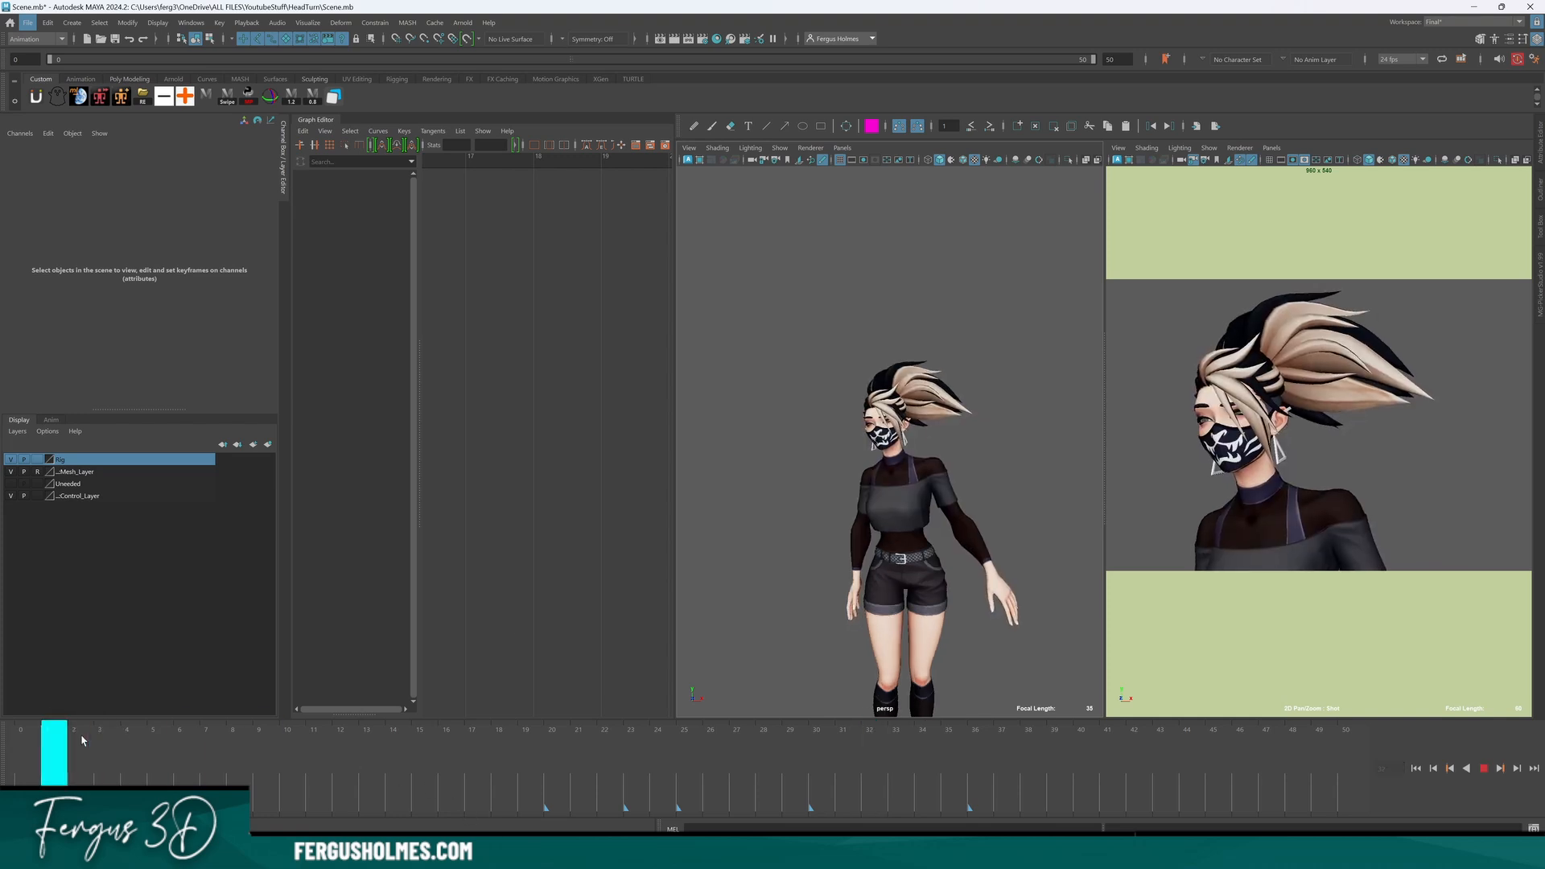
# Shift the head control's Rotate X keys at frames 22 and 27 one frame earlier, to frames 21 and 26.
pyautogui.scroll(3, 838, 459)
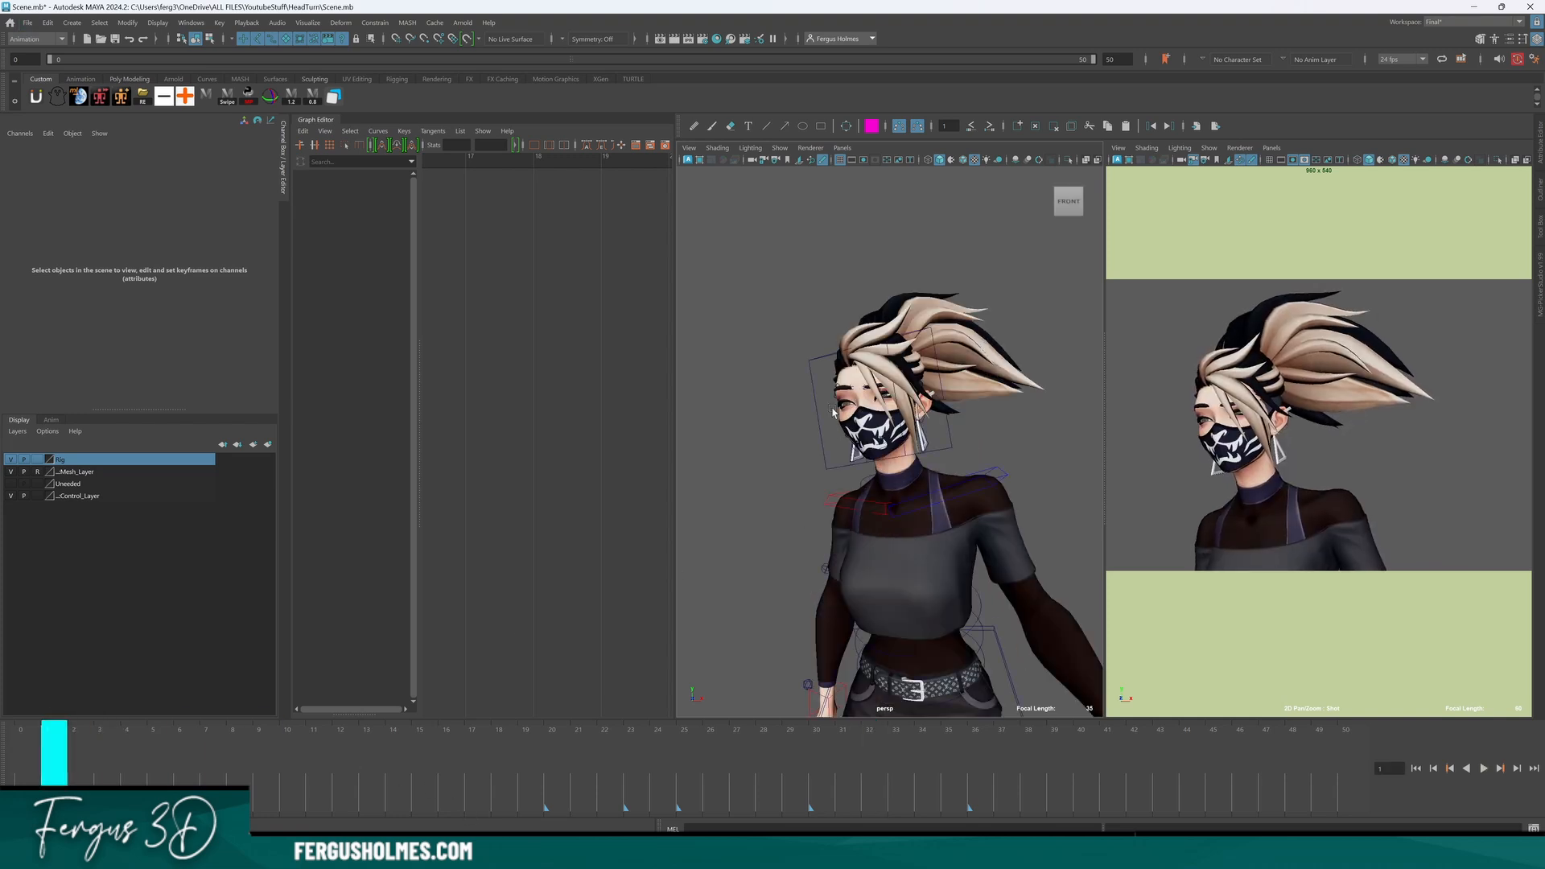
pyautogui.click(827, 359)
pyautogui.moveTo(419, 768); pyautogui.dragTo(527, 777)
pyautogui.hotkey('alt', 'v')
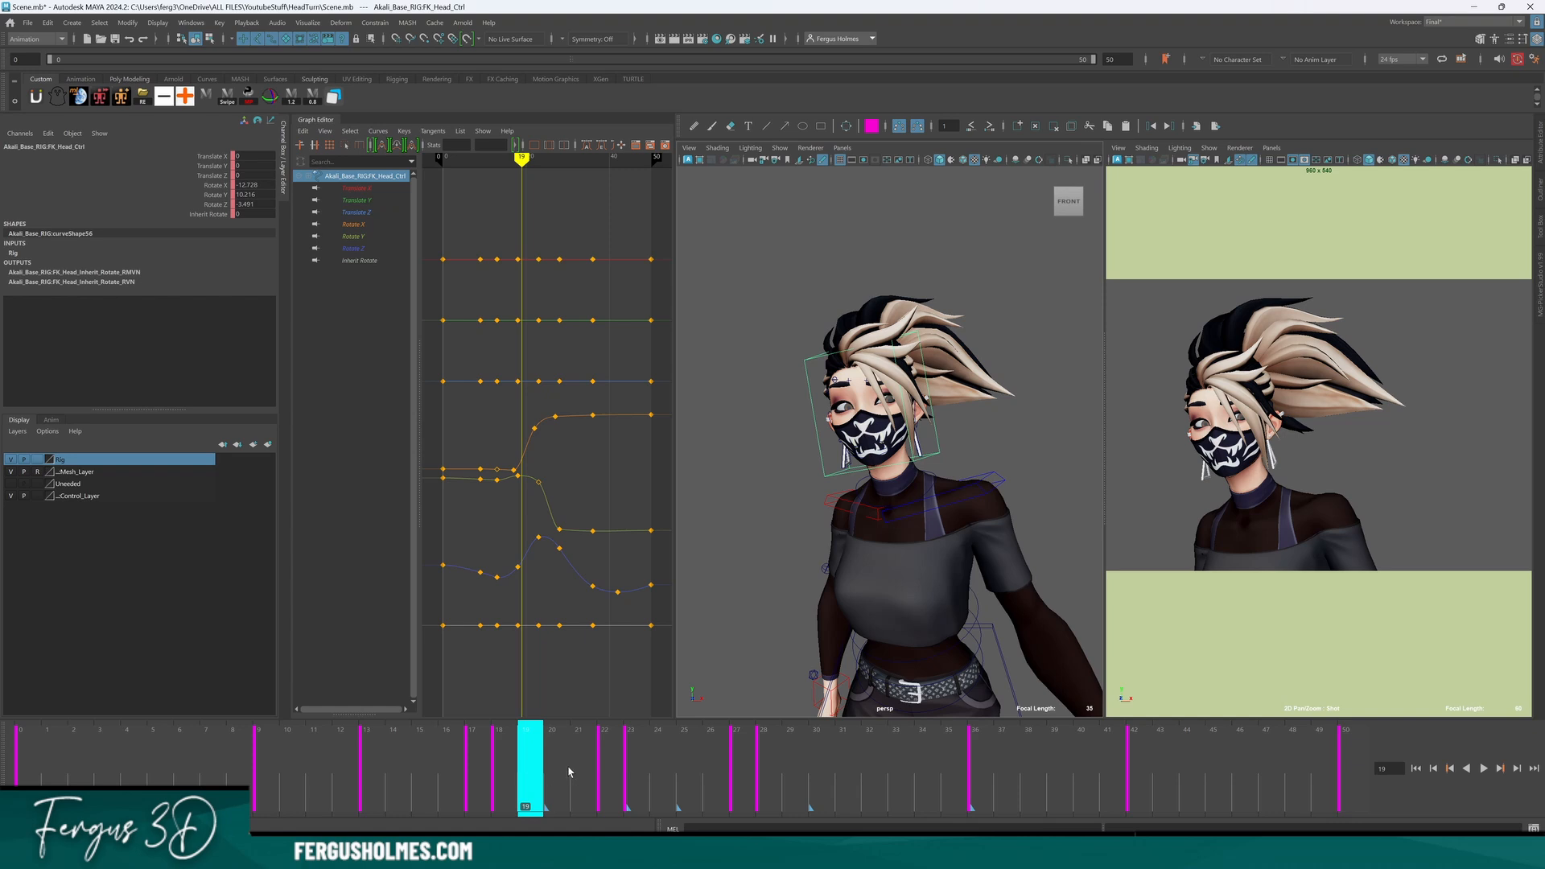
pyautogui.press('e')
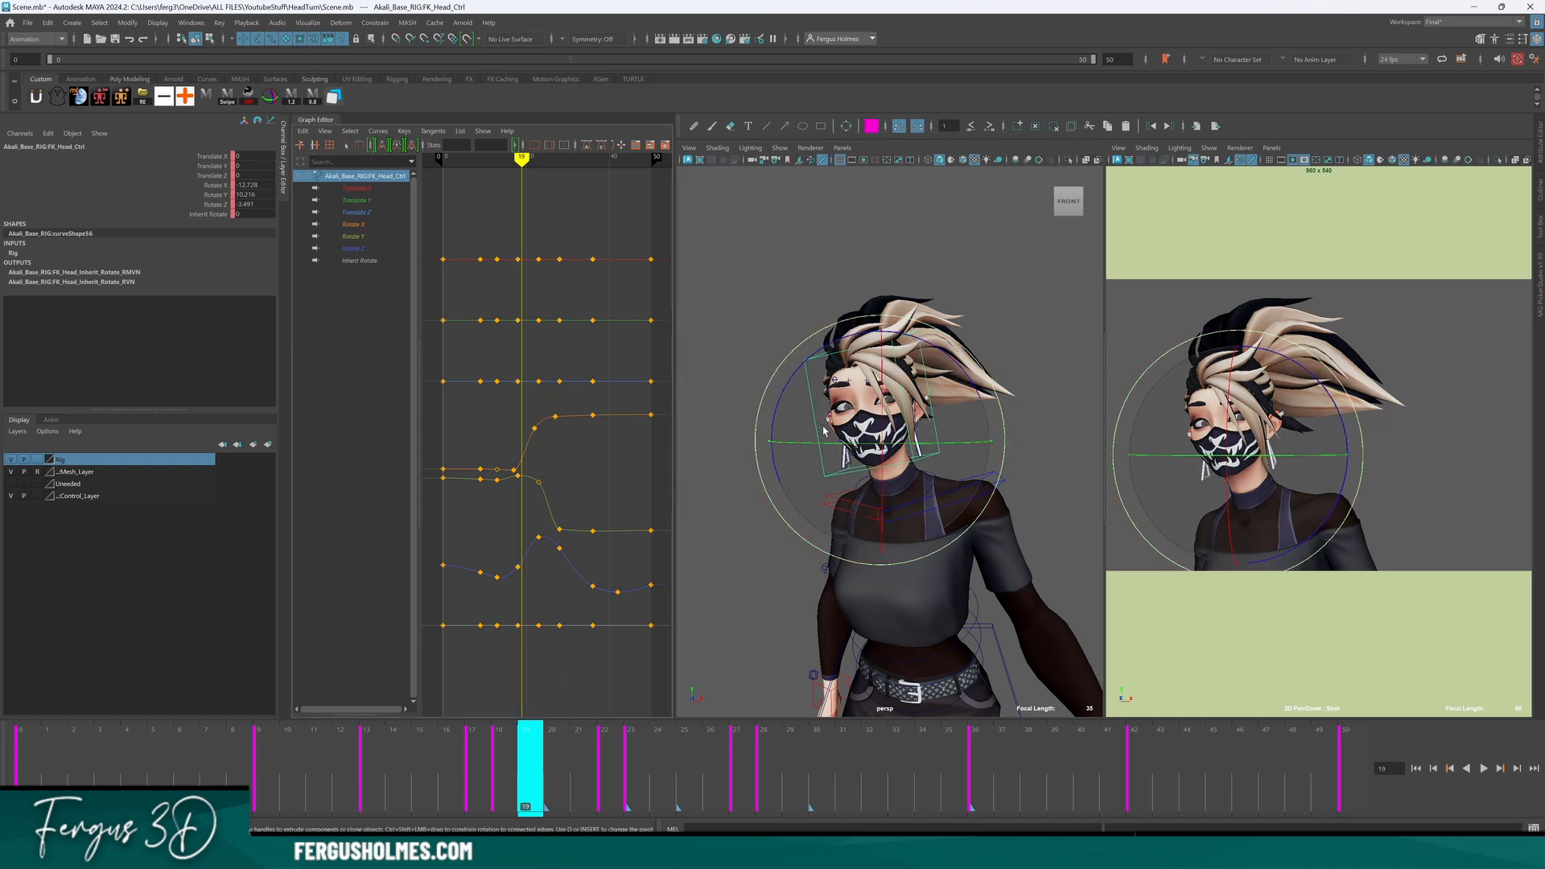
pyautogui.press('e')
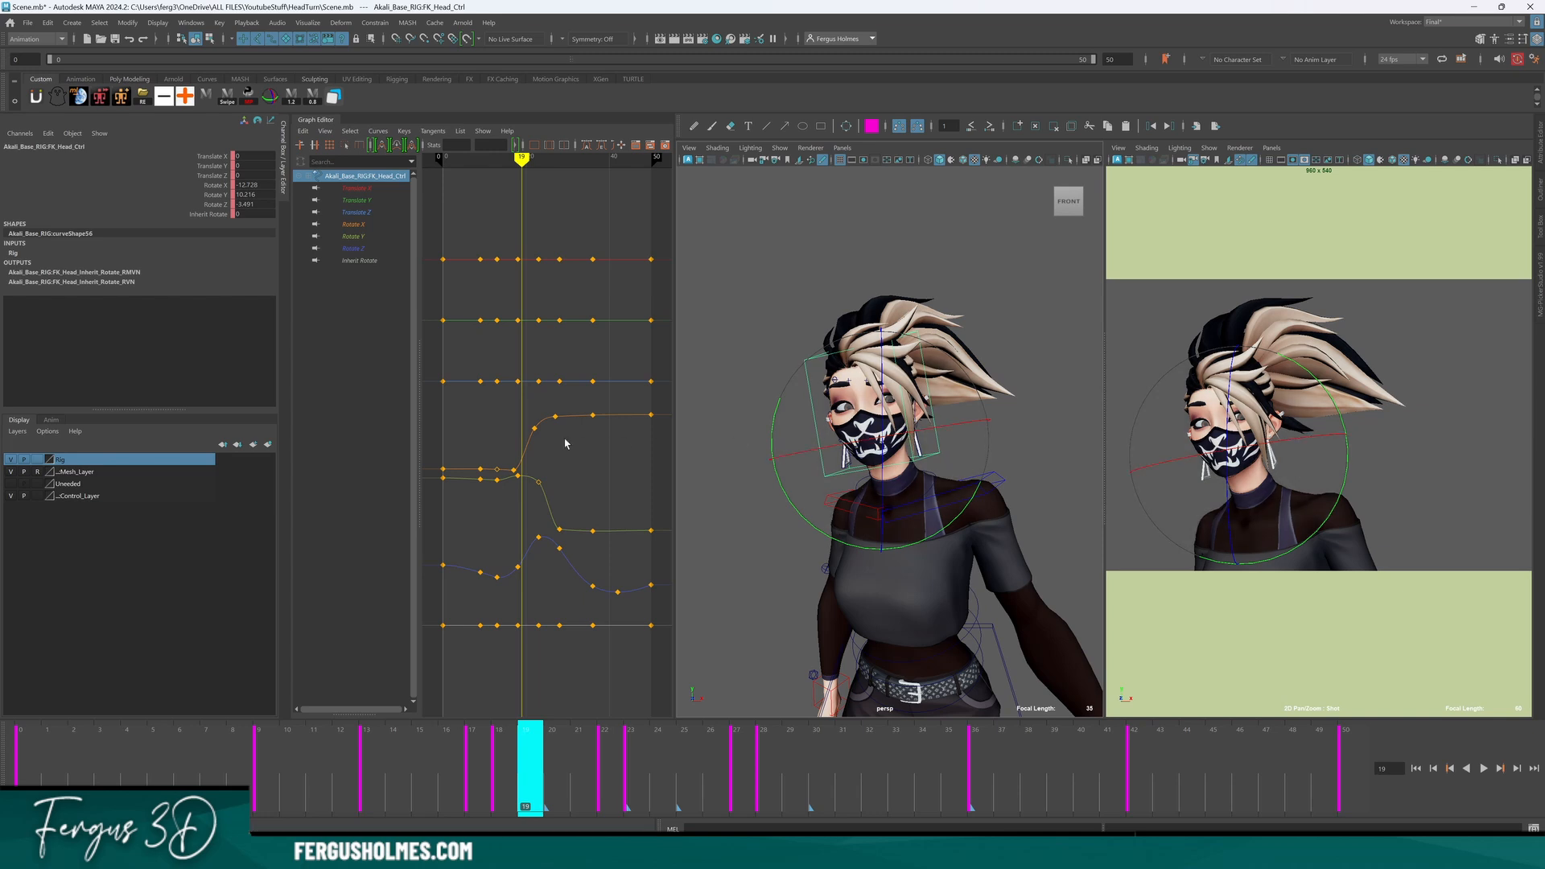
pyautogui.scroll(3, 510, 438)
pyautogui.press('.')
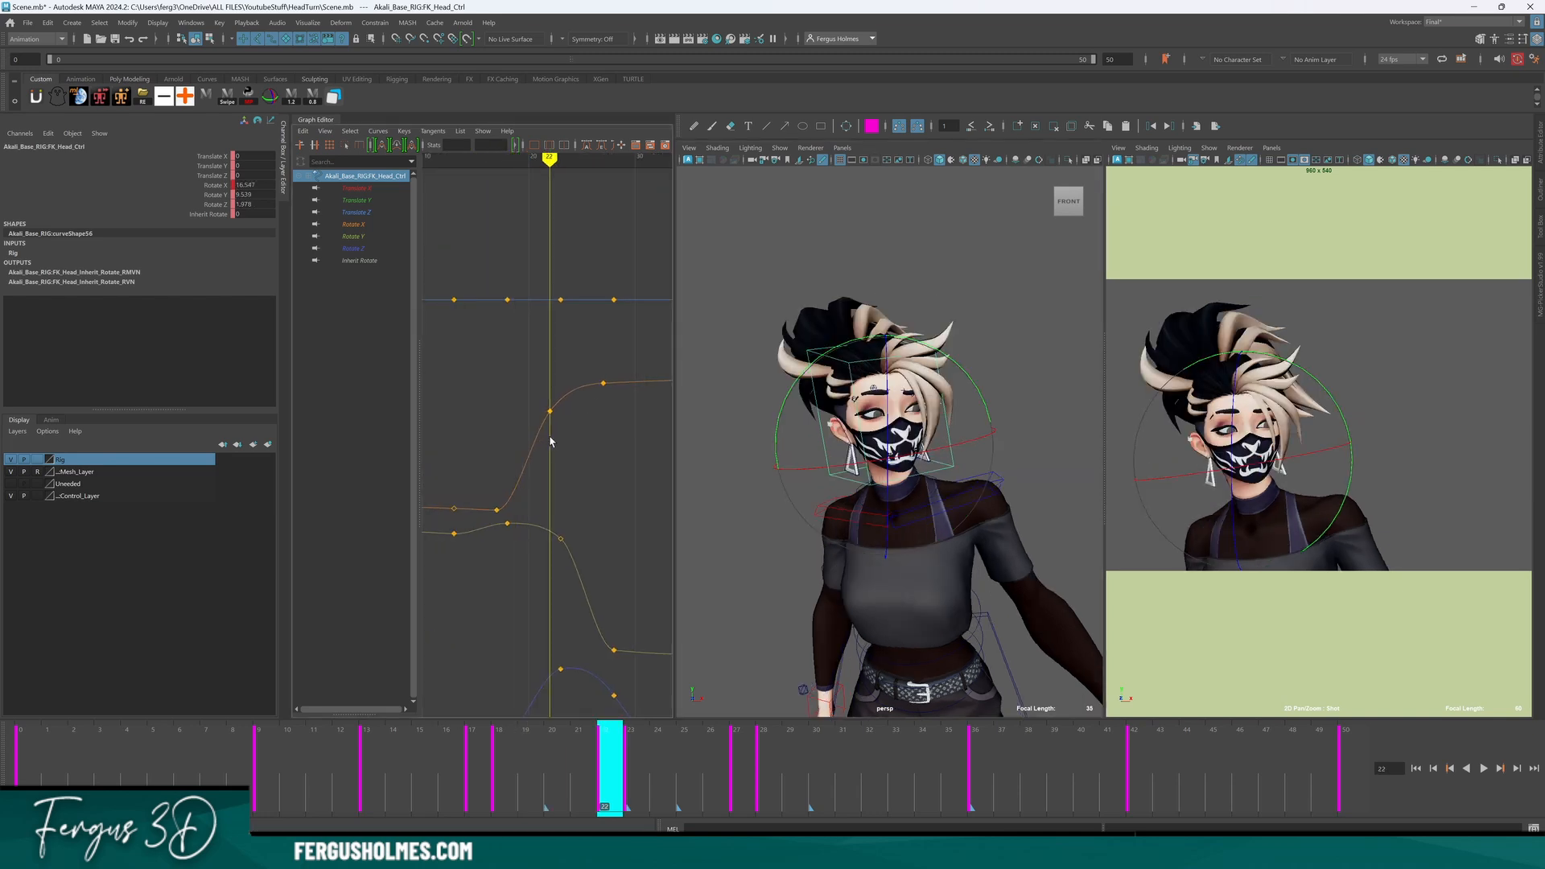
pyautogui.press(',')
pyautogui.press('.')
pyautogui.moveTo(531, 354); pyautogui.dragTo(619, 440)
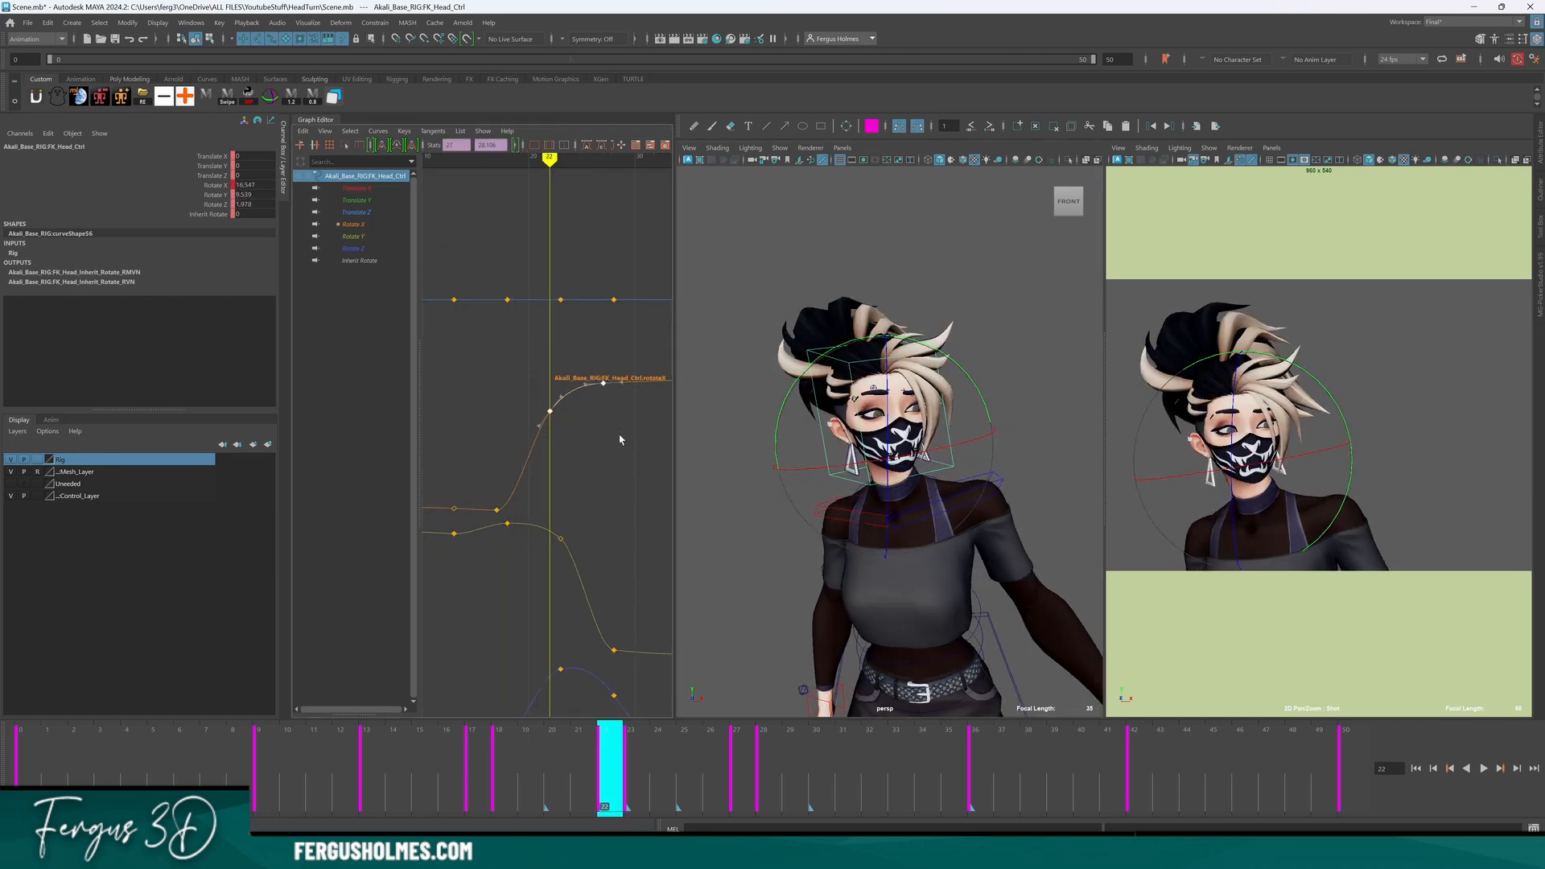
pyautogui.keyDown('alt'); pyautogui.moveTo(620, 434); pyautogui.dragTo(615, 435, button='right'); pyautogui.keyUp('alt')
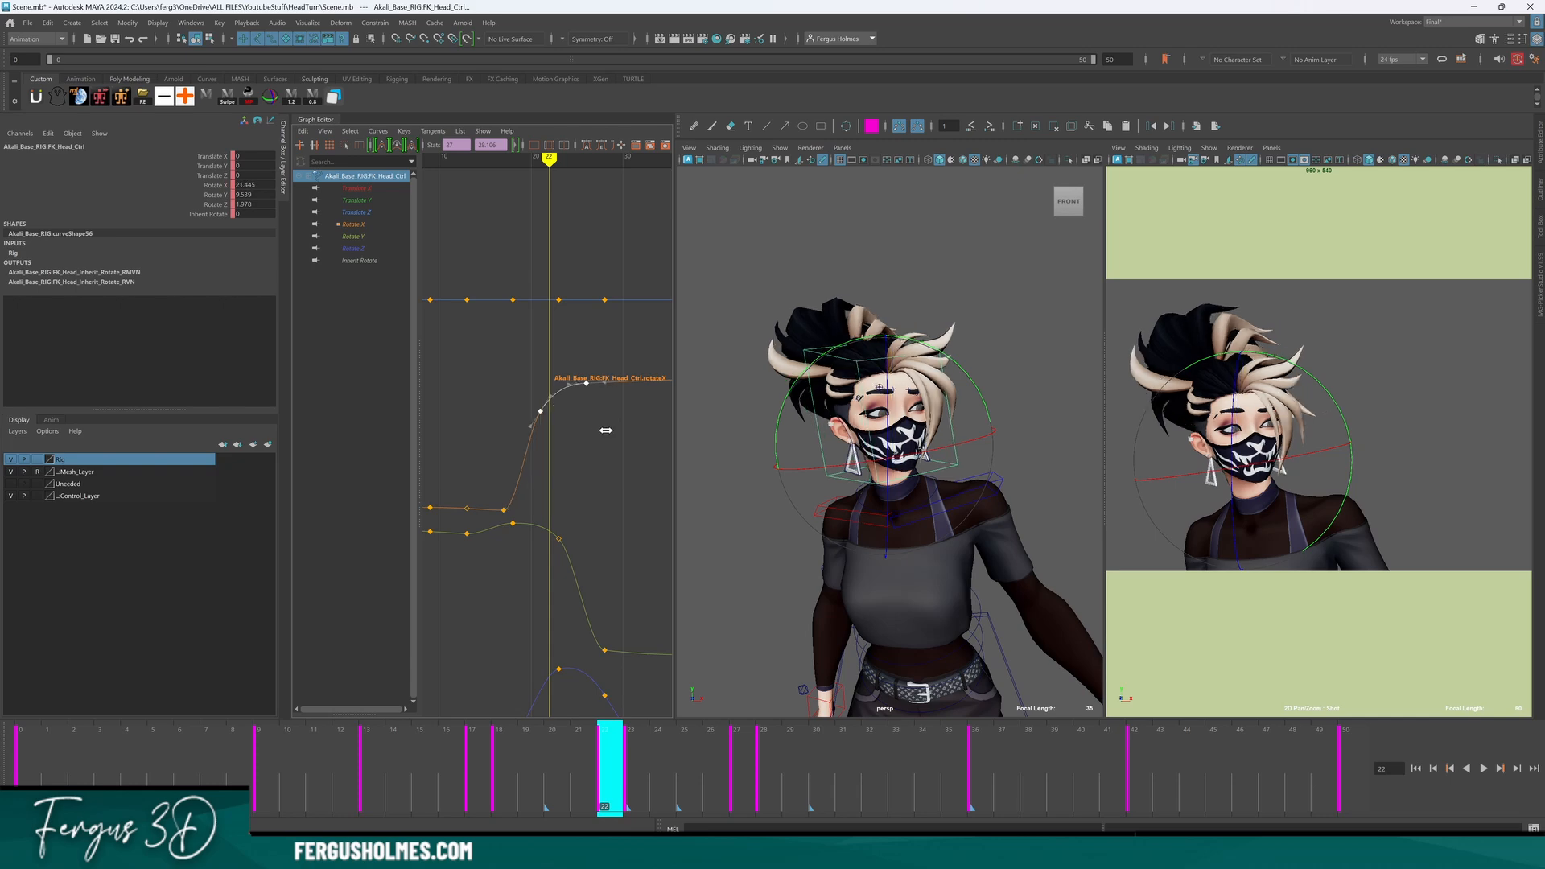
pyautogui.click(613, 423)
# Play back and scrub the head turn to review the timing of the head's rotation against the eye dart.
pyautogui.click(339, 762)
pyautogui.hotkey('alt', 'v')
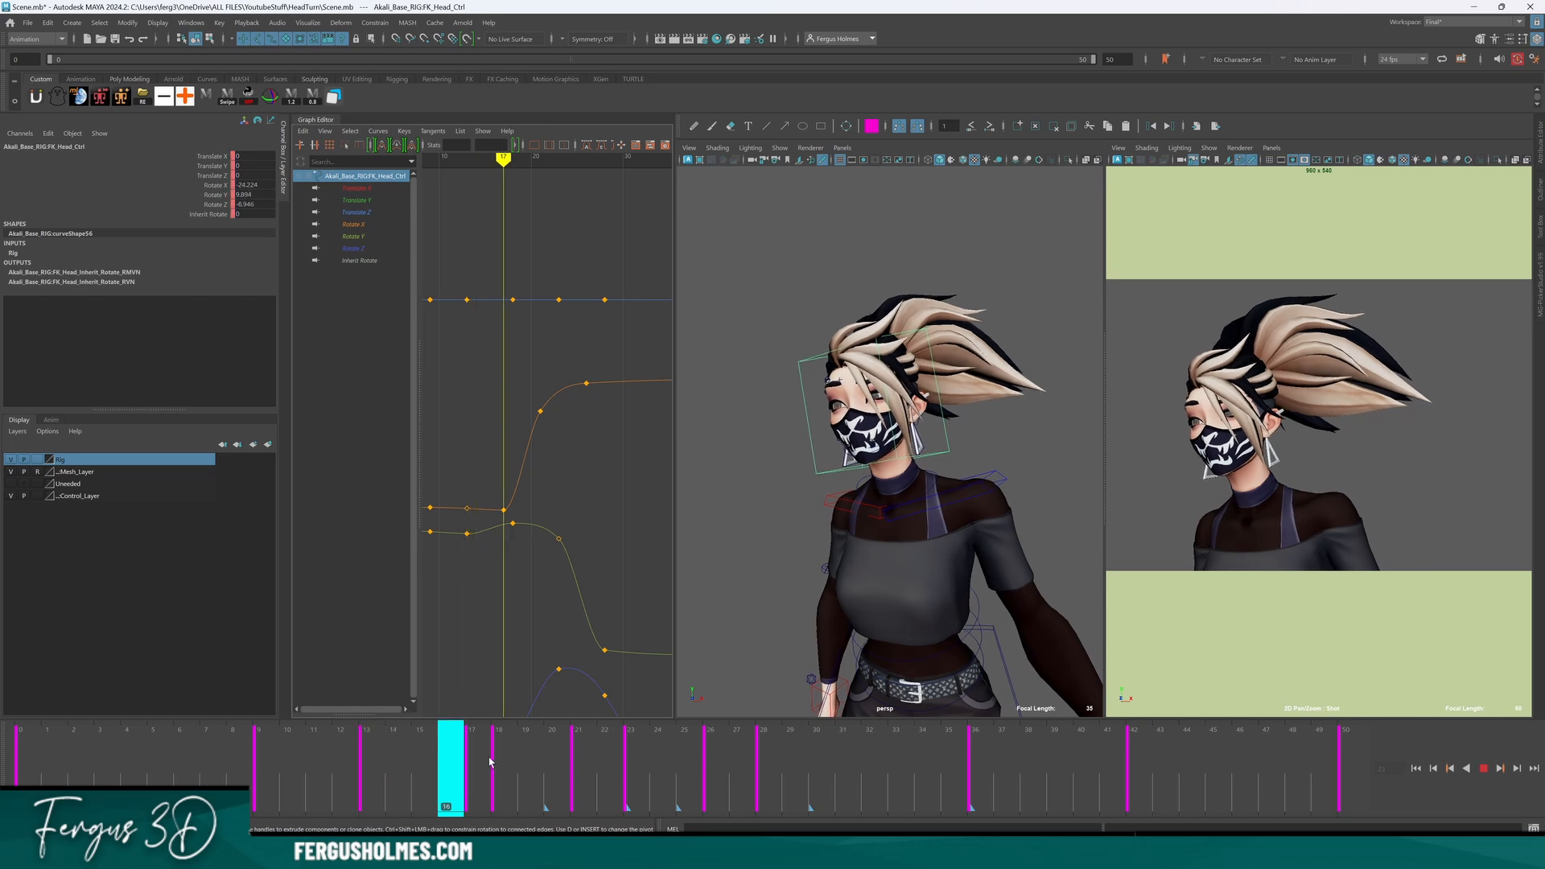
pyautogui.hotkey('alt', 'v')
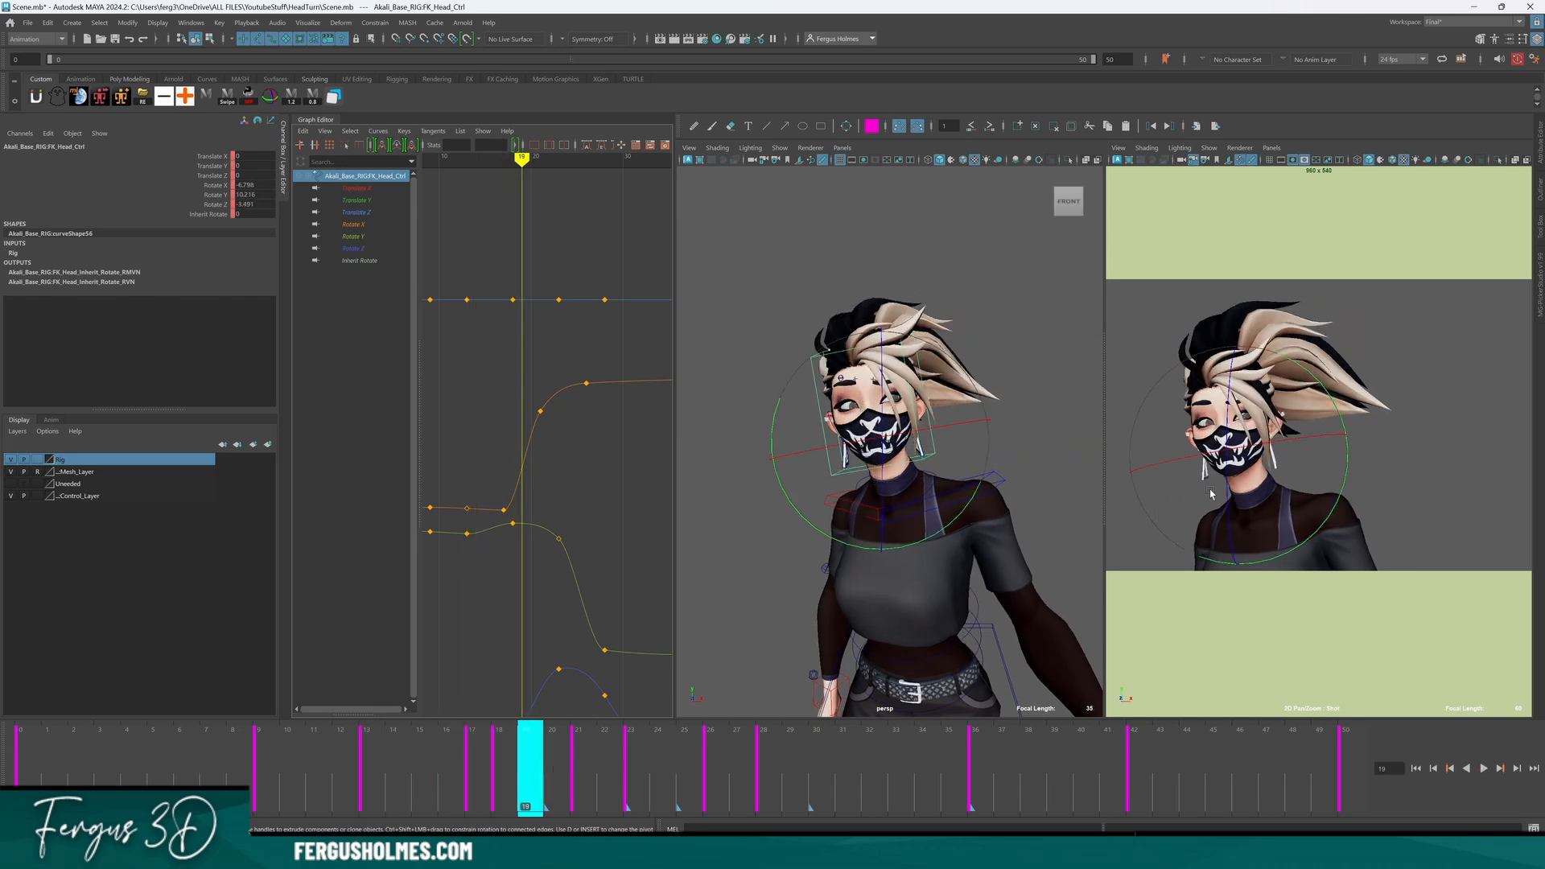
pyautogui.hotkey('alt', 'v')
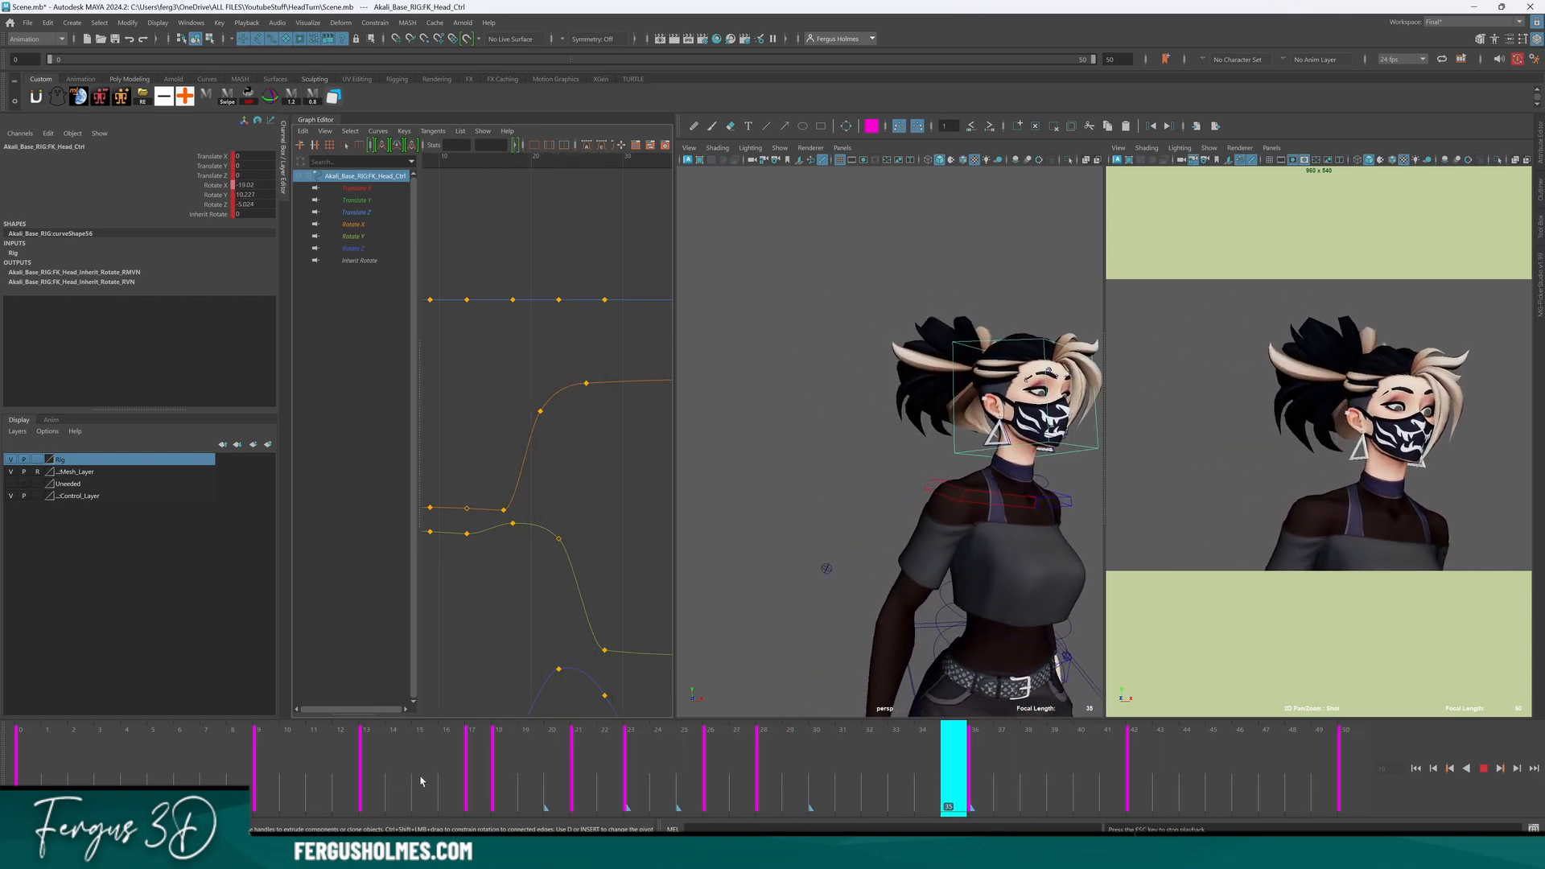
pyautogui.moveTo(612, 777); pyautogui.dragTo(291, 778)
# Select the eyes control and examine the character's gaze from frame 0 to frame 15, before the turn.
pyautogui.keyDown('alt'); pyautogui.moveTo(881, 483); pyautogui.dragTo(764, 499, button='right'); pyautogui.keyUp('alt')
pyautogui.press('q')
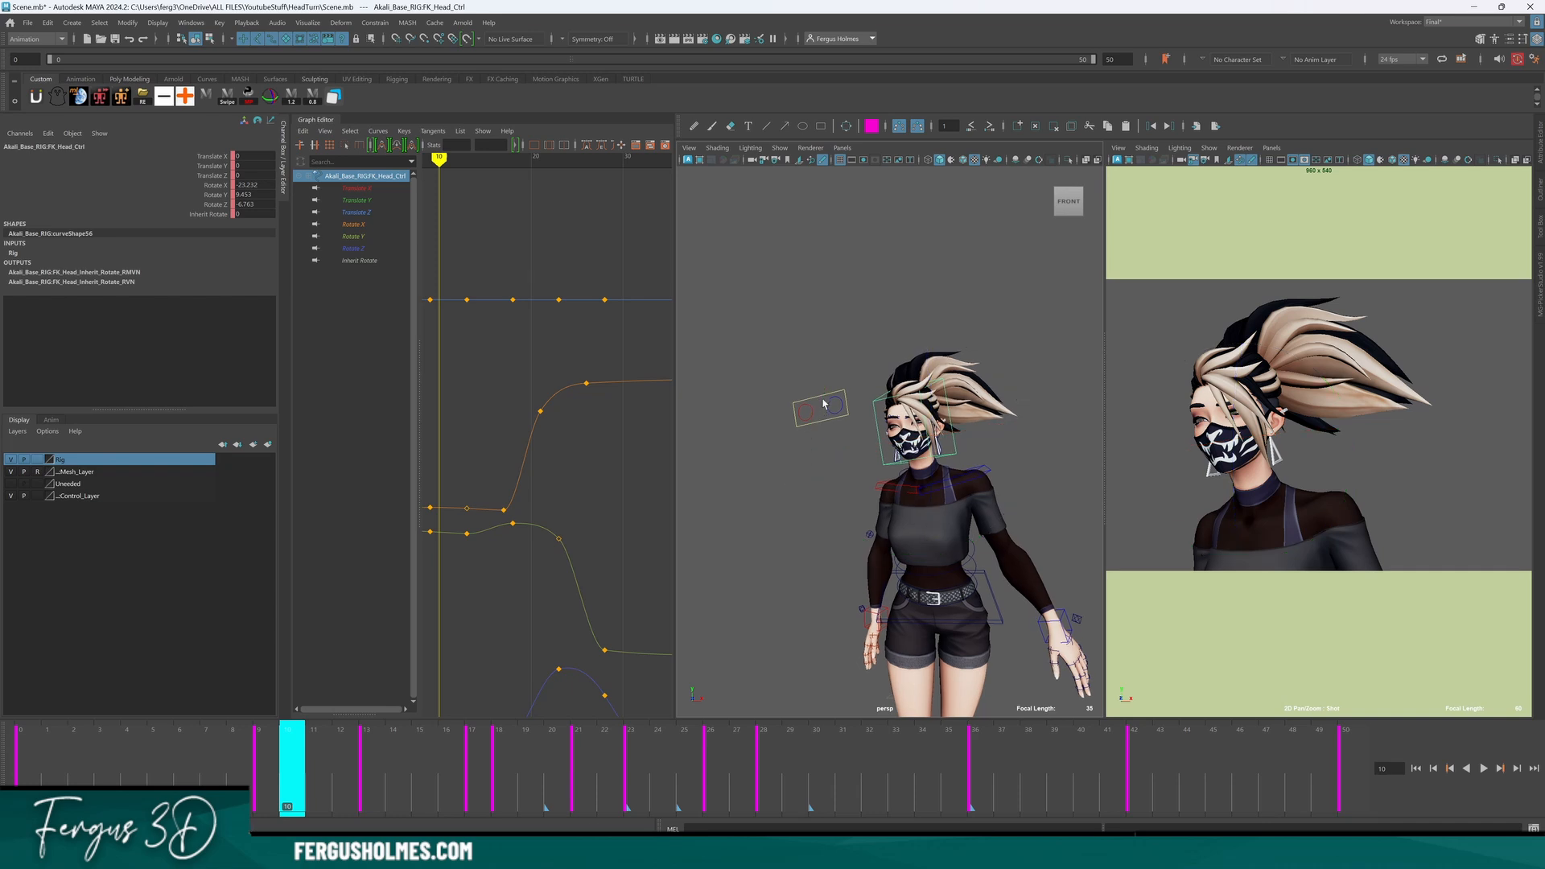
pyautogui.click(822, 395)
pyautogui.press(',')
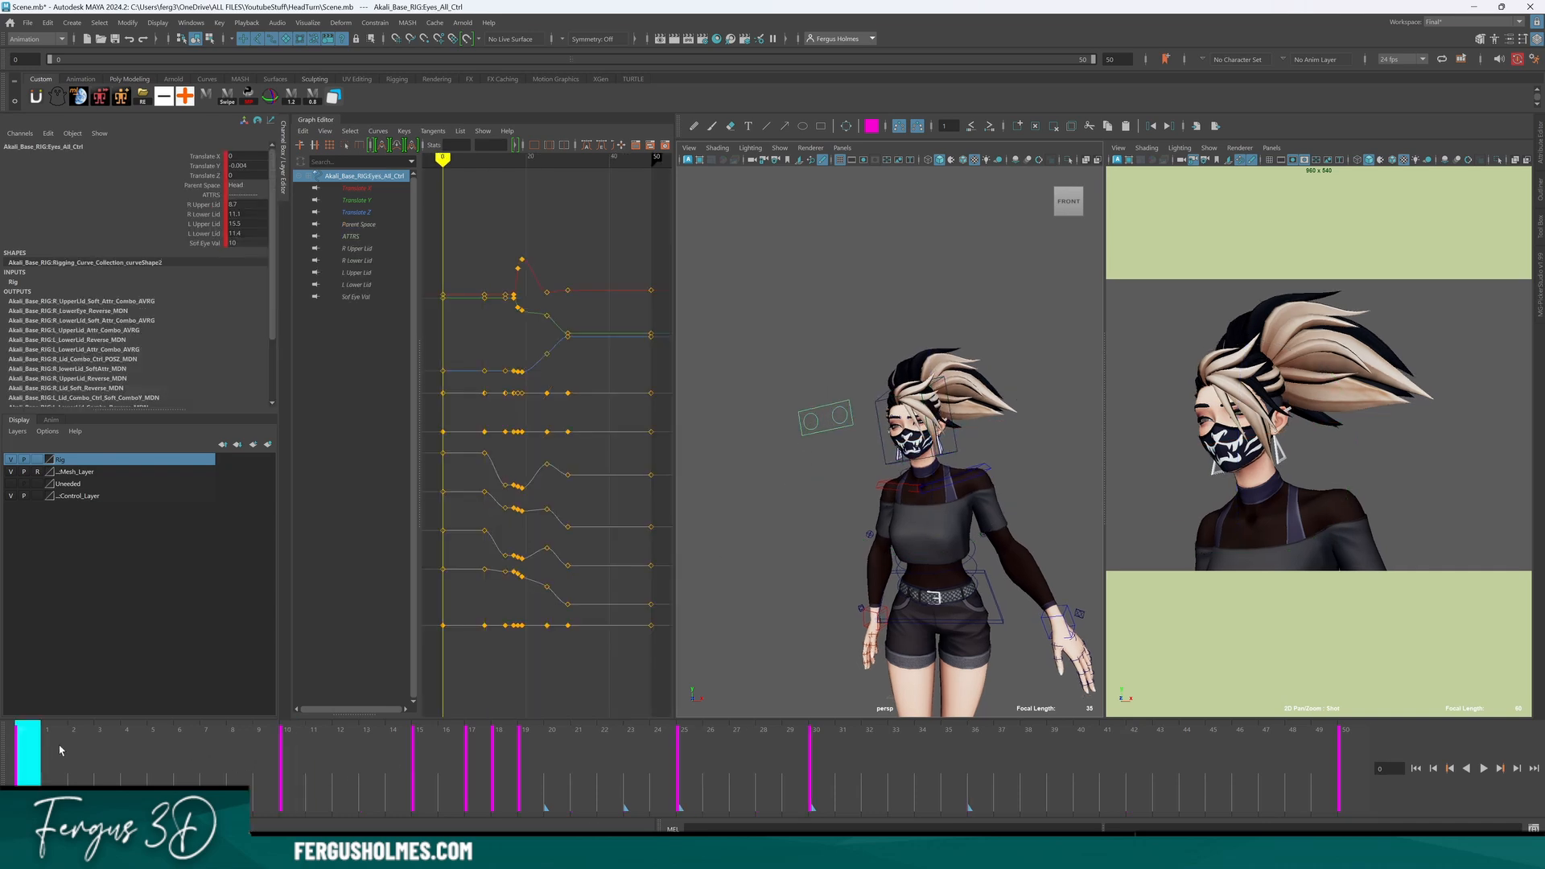
pyautogui.press('.')
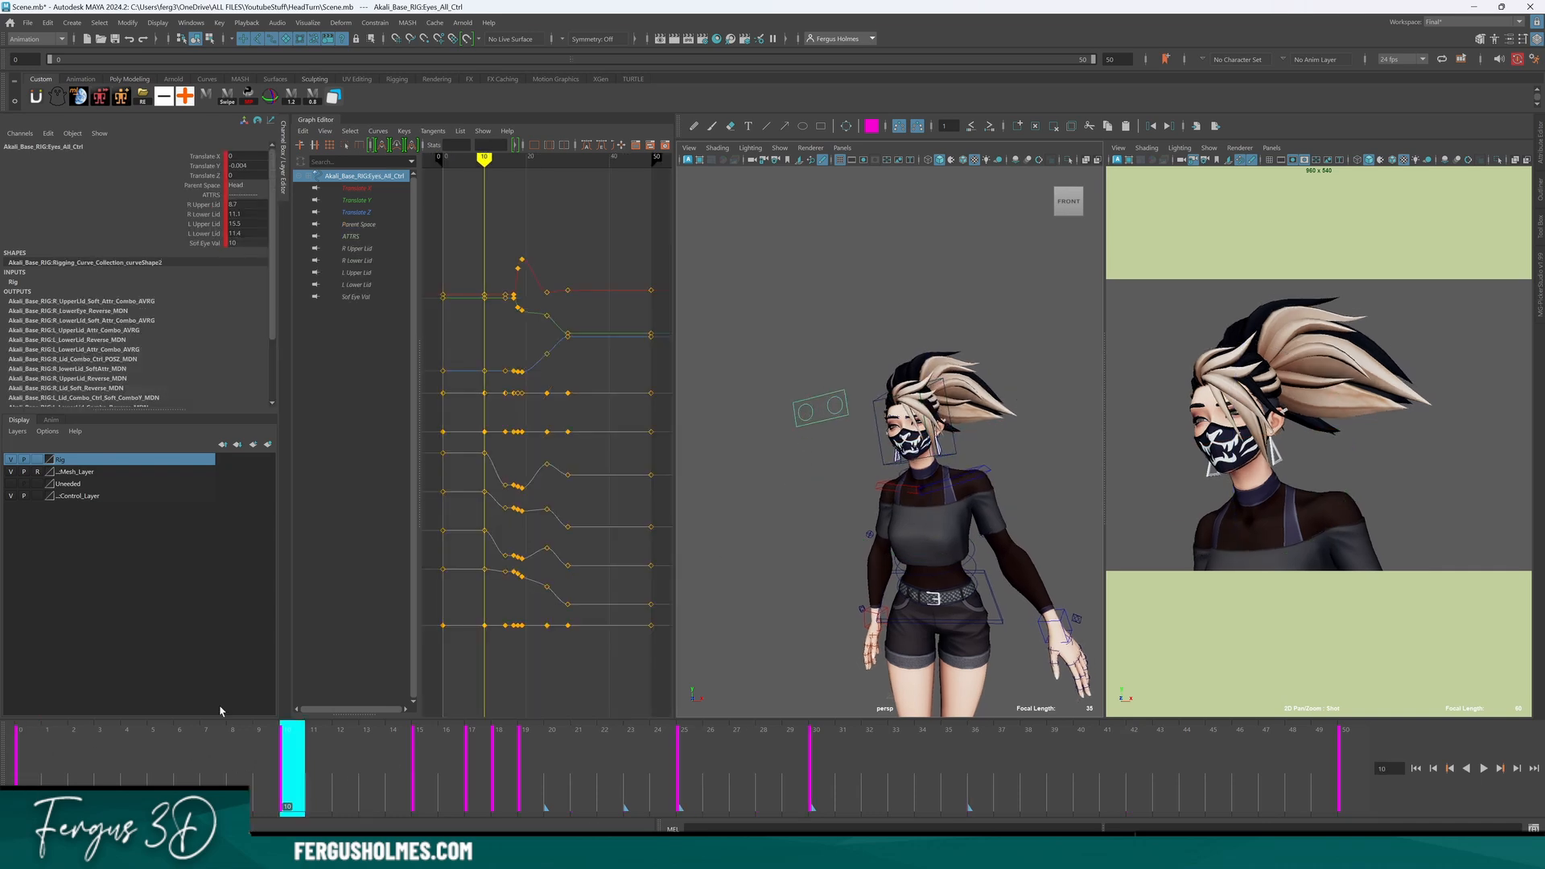
pyautogui.press(',')
pyautogui.keyDown('alt'); pyautogui.moveTo(712, 501); pyautogui.dragTo(842, 412, button='right'); pyautogui.keyUp('alt')
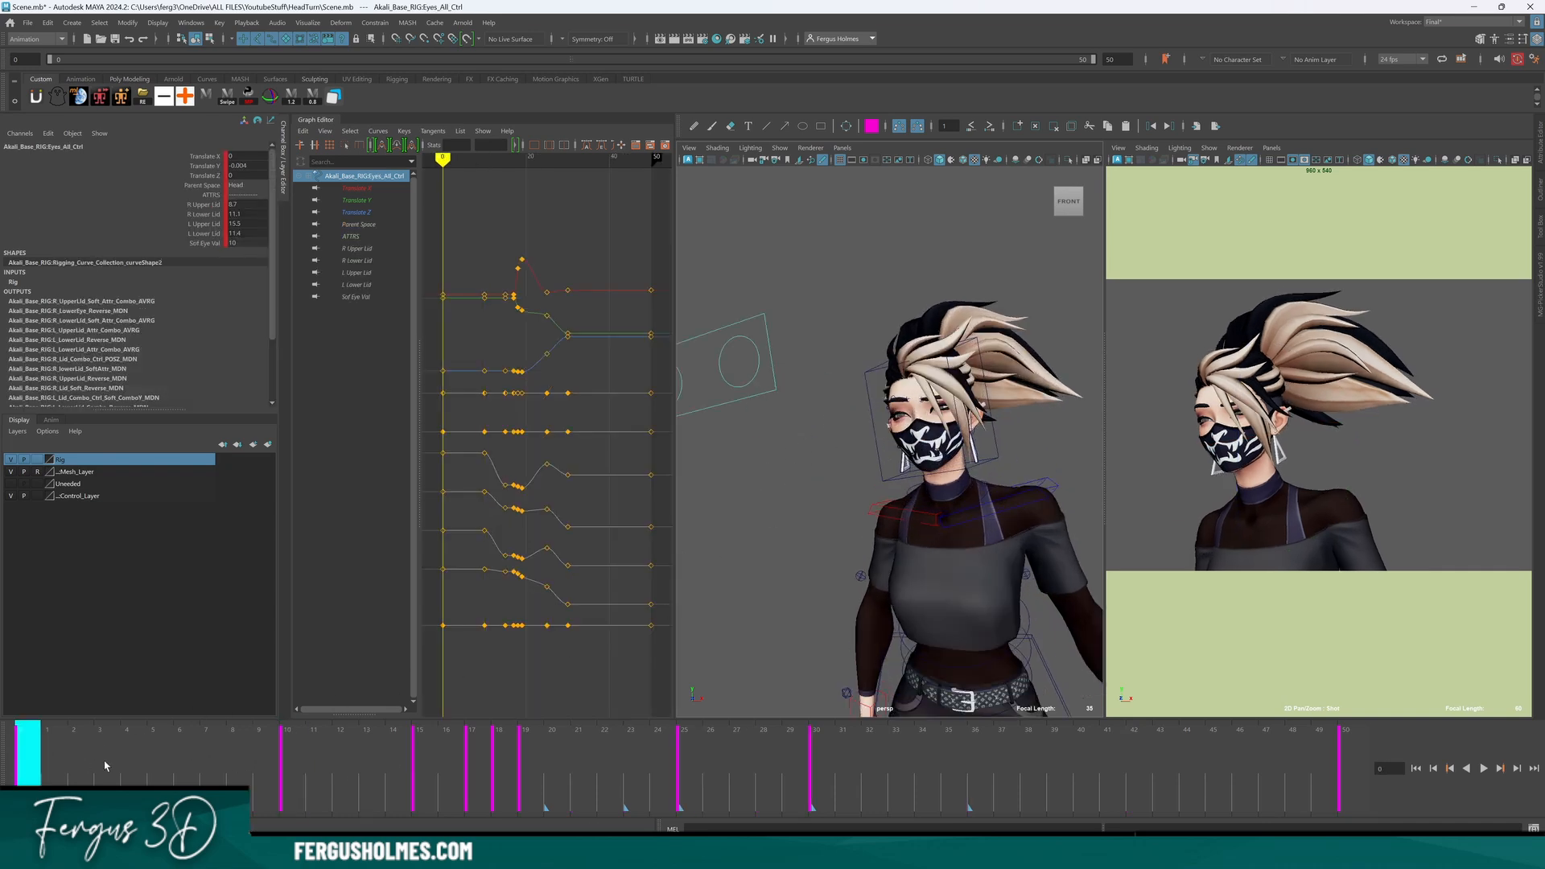
pyautogui.moveTo(105, 767); pyautogui.dragTo(417, 743)
pyautogui.press(',')
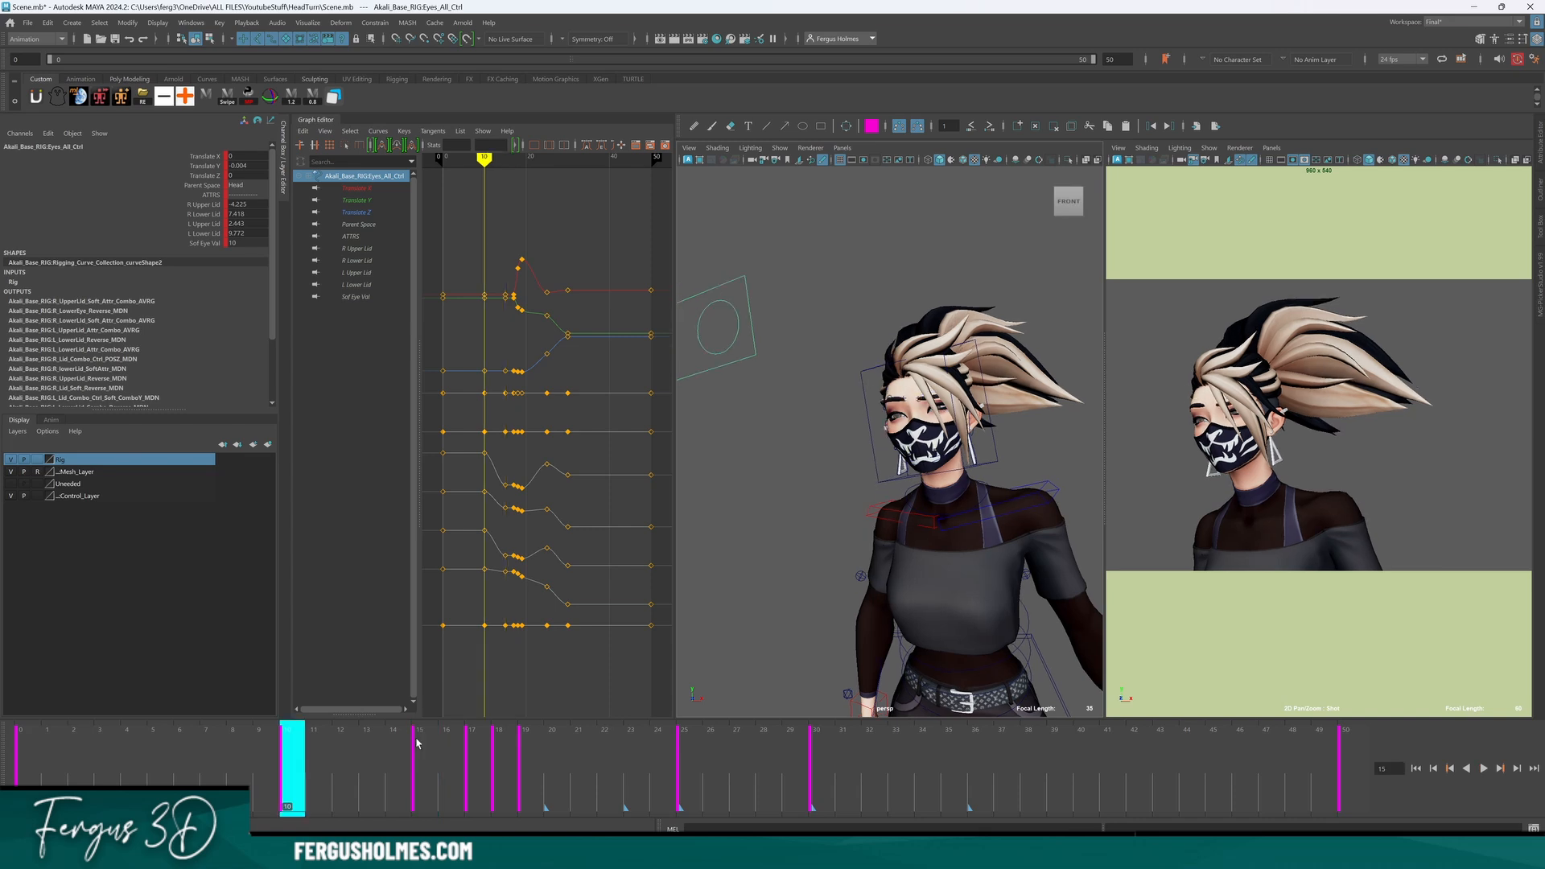
pyautogui.hotkey('alt', 'v')
pyautogui.keyDown('alt'); pyautogui.moveTo(786, 424); pyautogui.dragTo(828, 459); pyautogui.keyUp('alt')
pyautogui.keyDown('alt'); pyautogui.moveTo(828, 459); pyautogui.dragTo(811, 506, button='right'); pyautogui.keyUp('alt')
pyautogui.keyDown('alt'); pyautogui.moveTo(811, 500); pyautogui.dragTo(820, 487); pyautogui.keyUp('alt')
pyautogui.scroll(3, 819, 486)
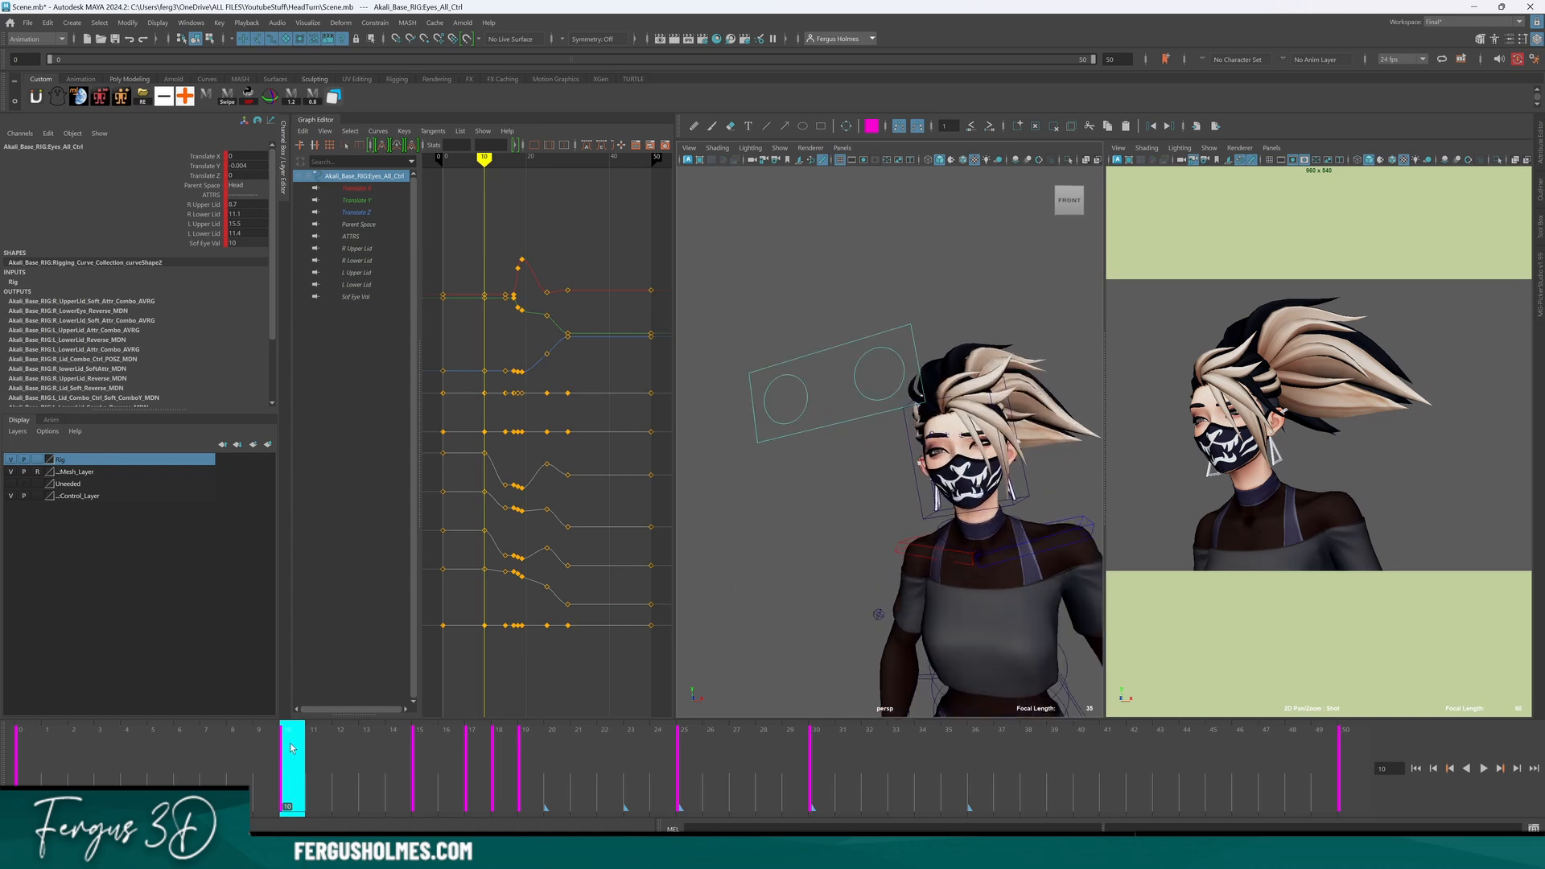
# Key the eyes control at frame 8 with Translate X -0.225, Translate Y 0.02 and Translate Z 0.074.
pyautogui.moveTo(282, 746); pyautogui.dragTo(245, 742)
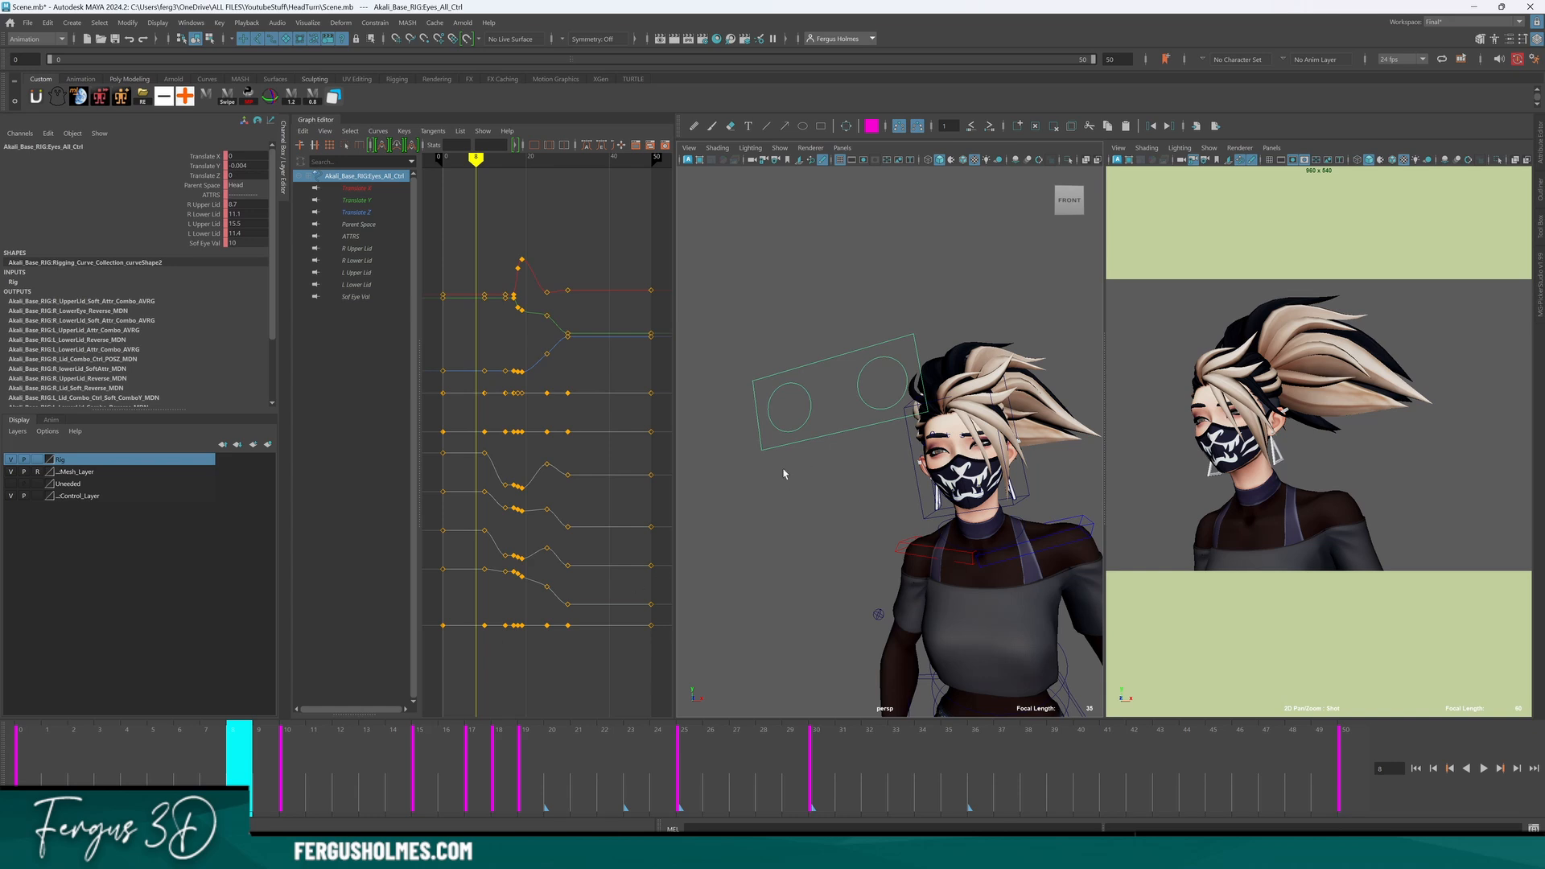
pyautogui.press('s')
pyautogui.moveTo(1147, 432); pyautogui.dragTo(1390, 427, button='right')
pyautogui.moveTo(1159, 411); pyautogui.dragTo(1273, 442, button='middle')
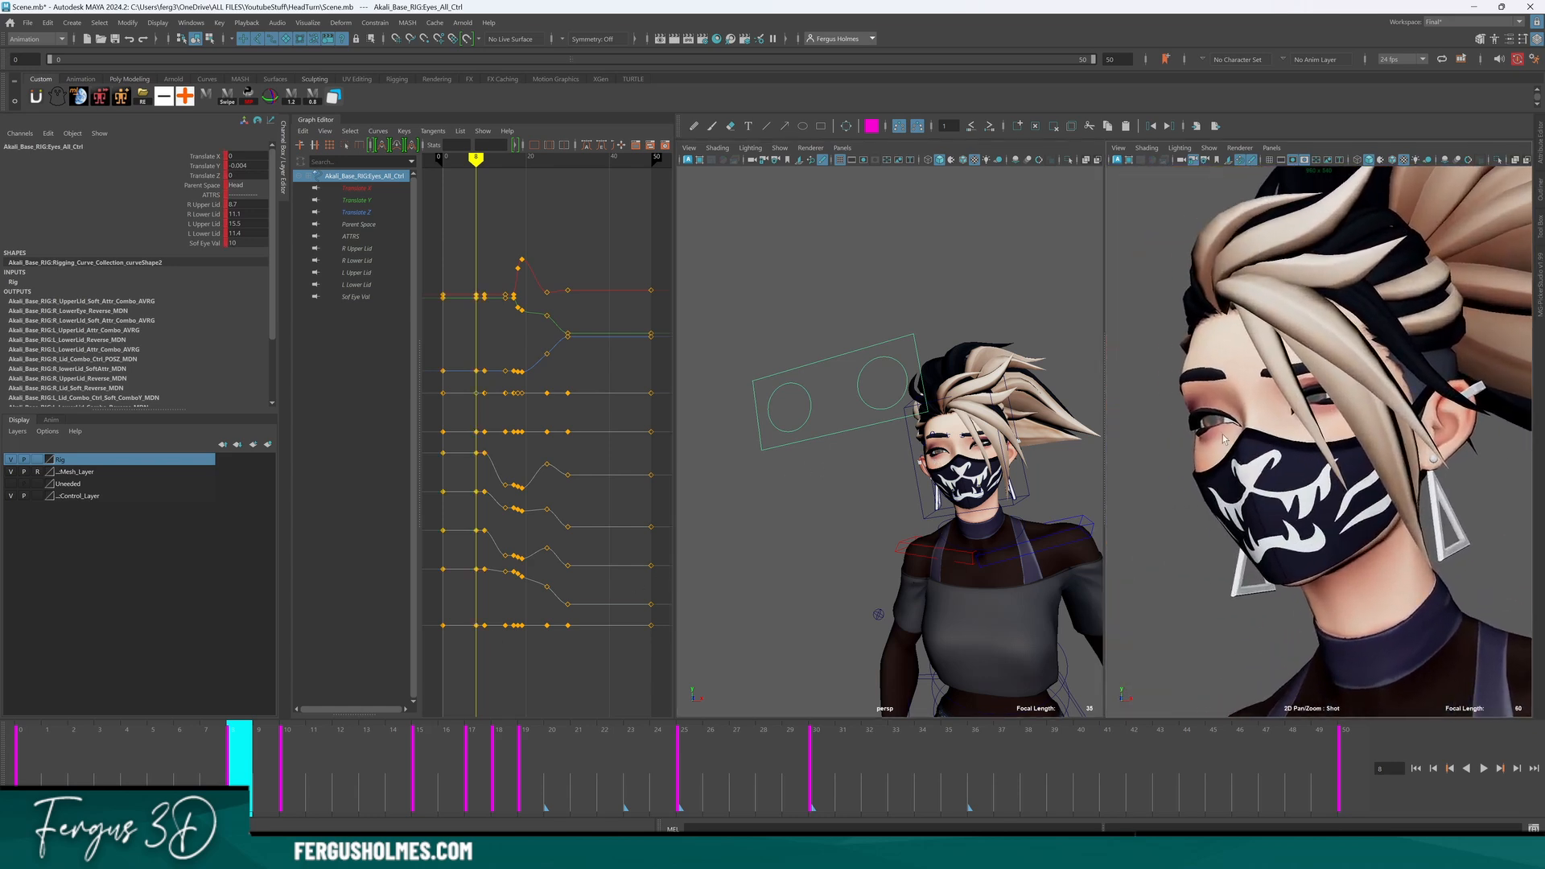
pyautogui.press('w')
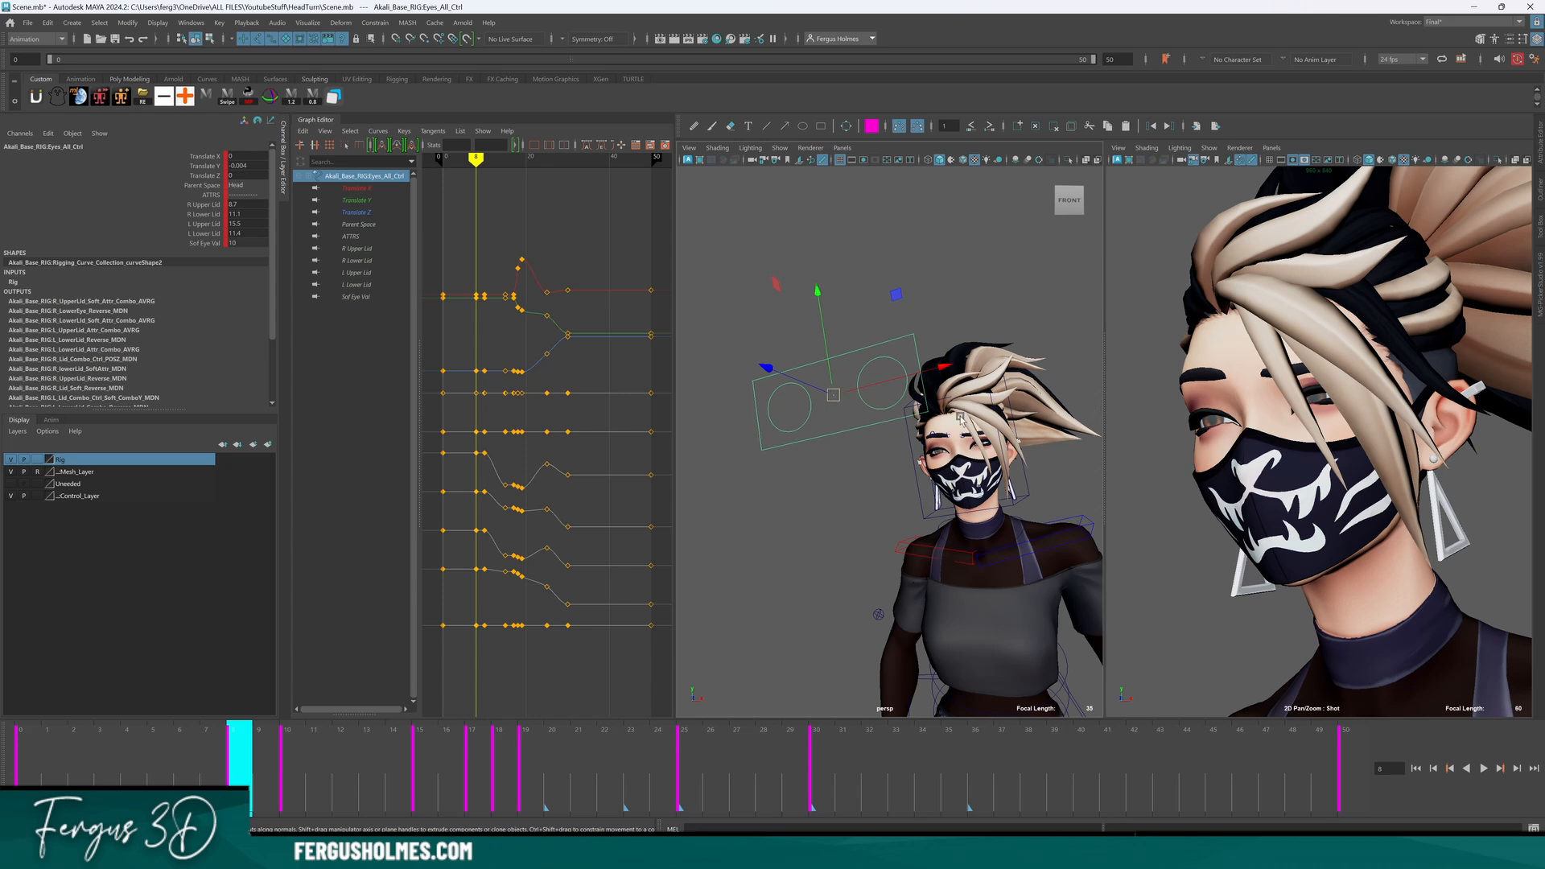
pyautogui.moveTo(834, 395); pyautogui.dragTo(752, 403)
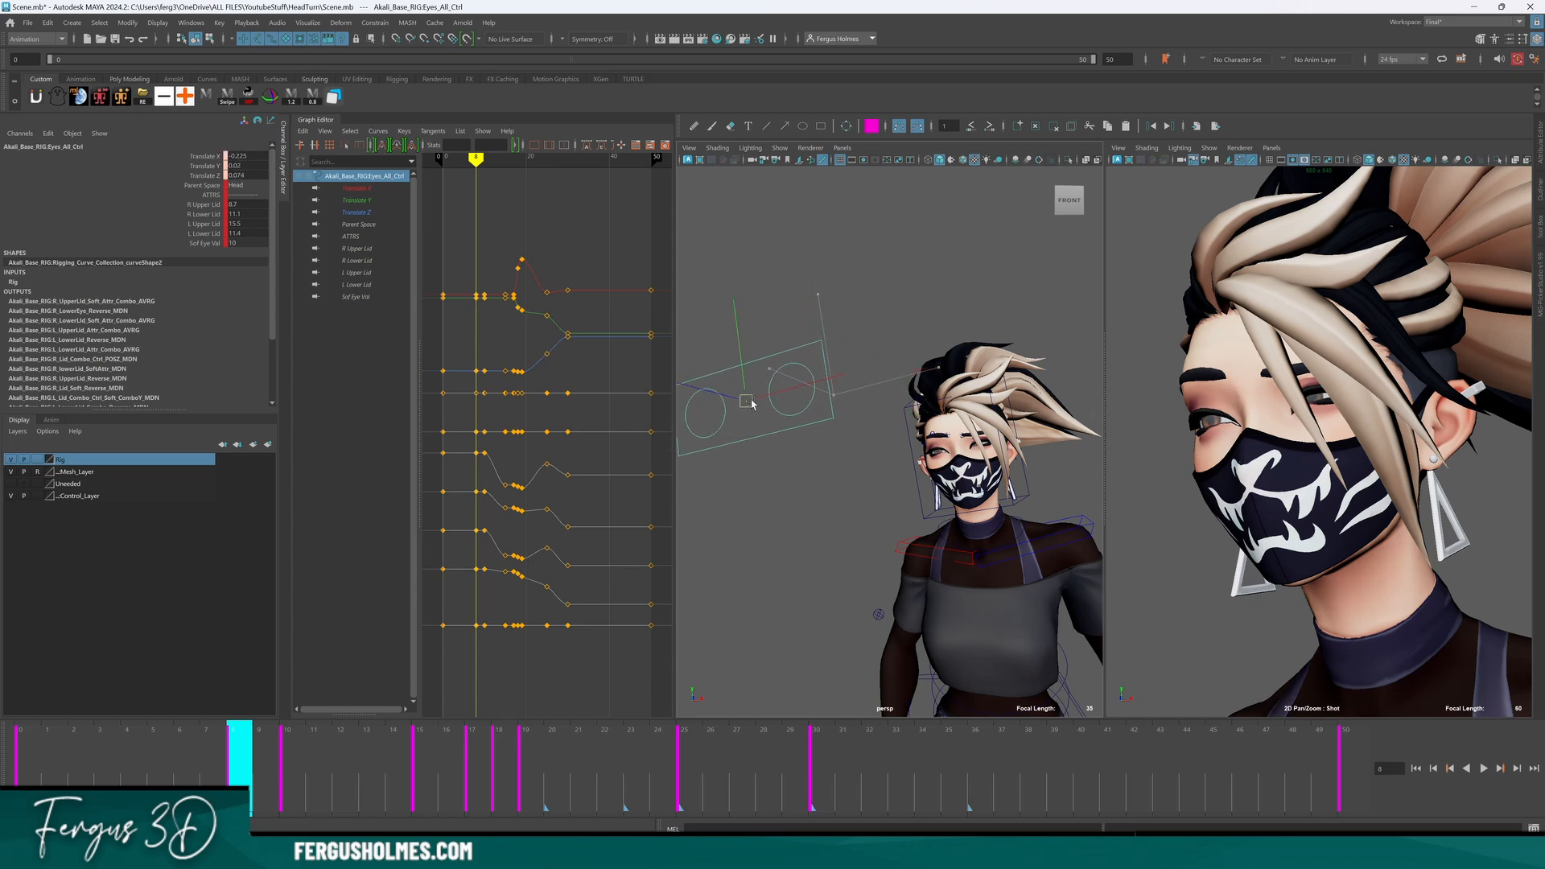
pyautogui.press('s')
pyautogui.moveTo(1336, 367); pyautogui.dragTo(1265, 385, button='right')
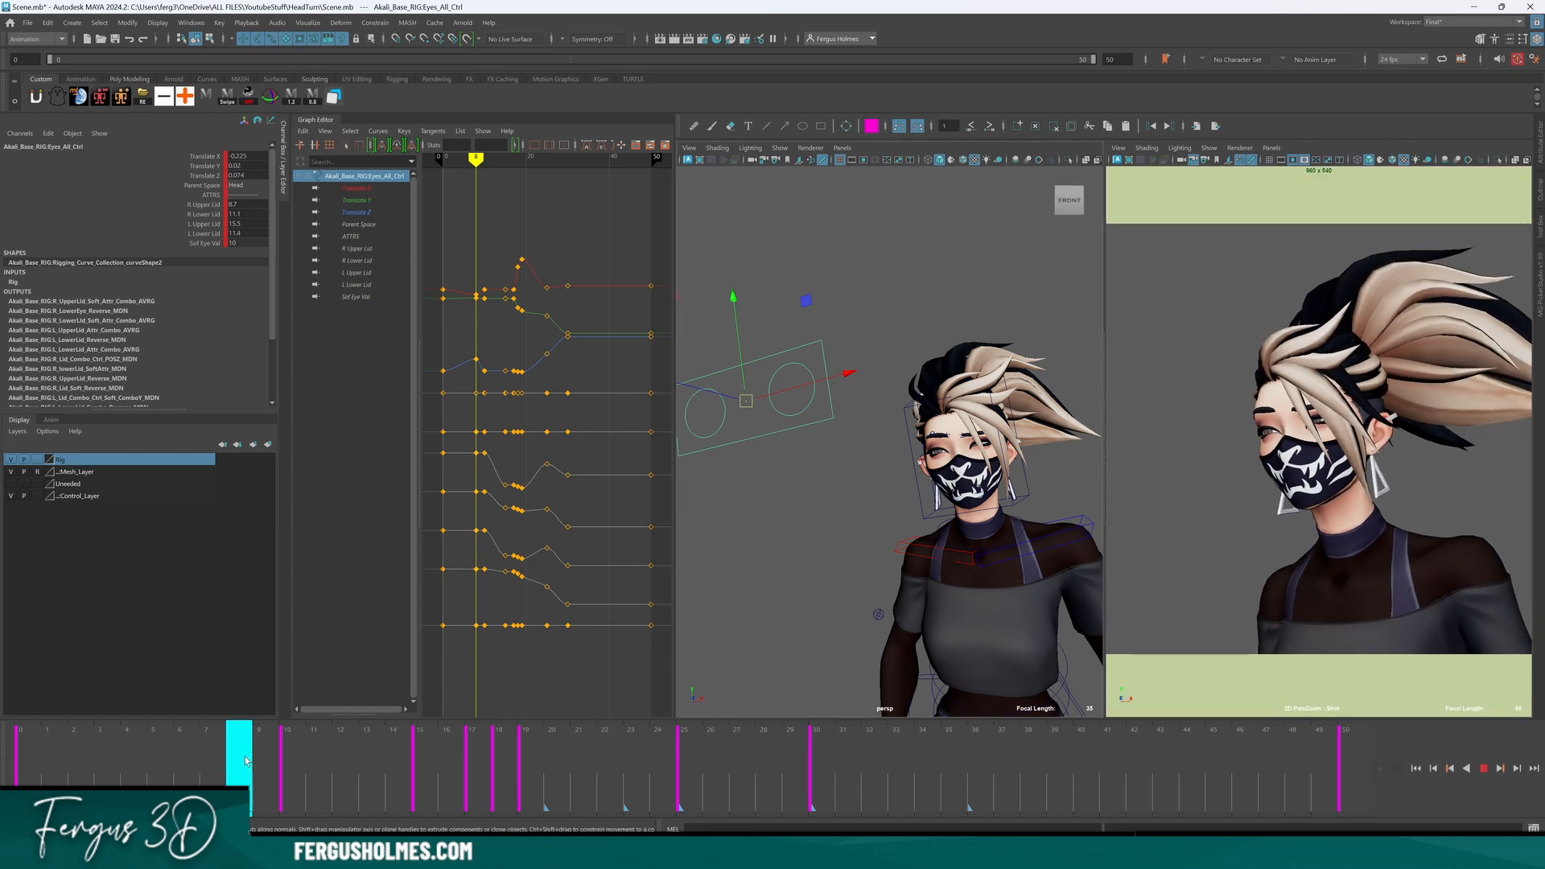
# Copy the eyes control's frame 8 pose to frame 0 and scrub the animation to review the held gaze.
pyautogui.moveTo(246, 761); pyautogui.dragTo(24, 760)
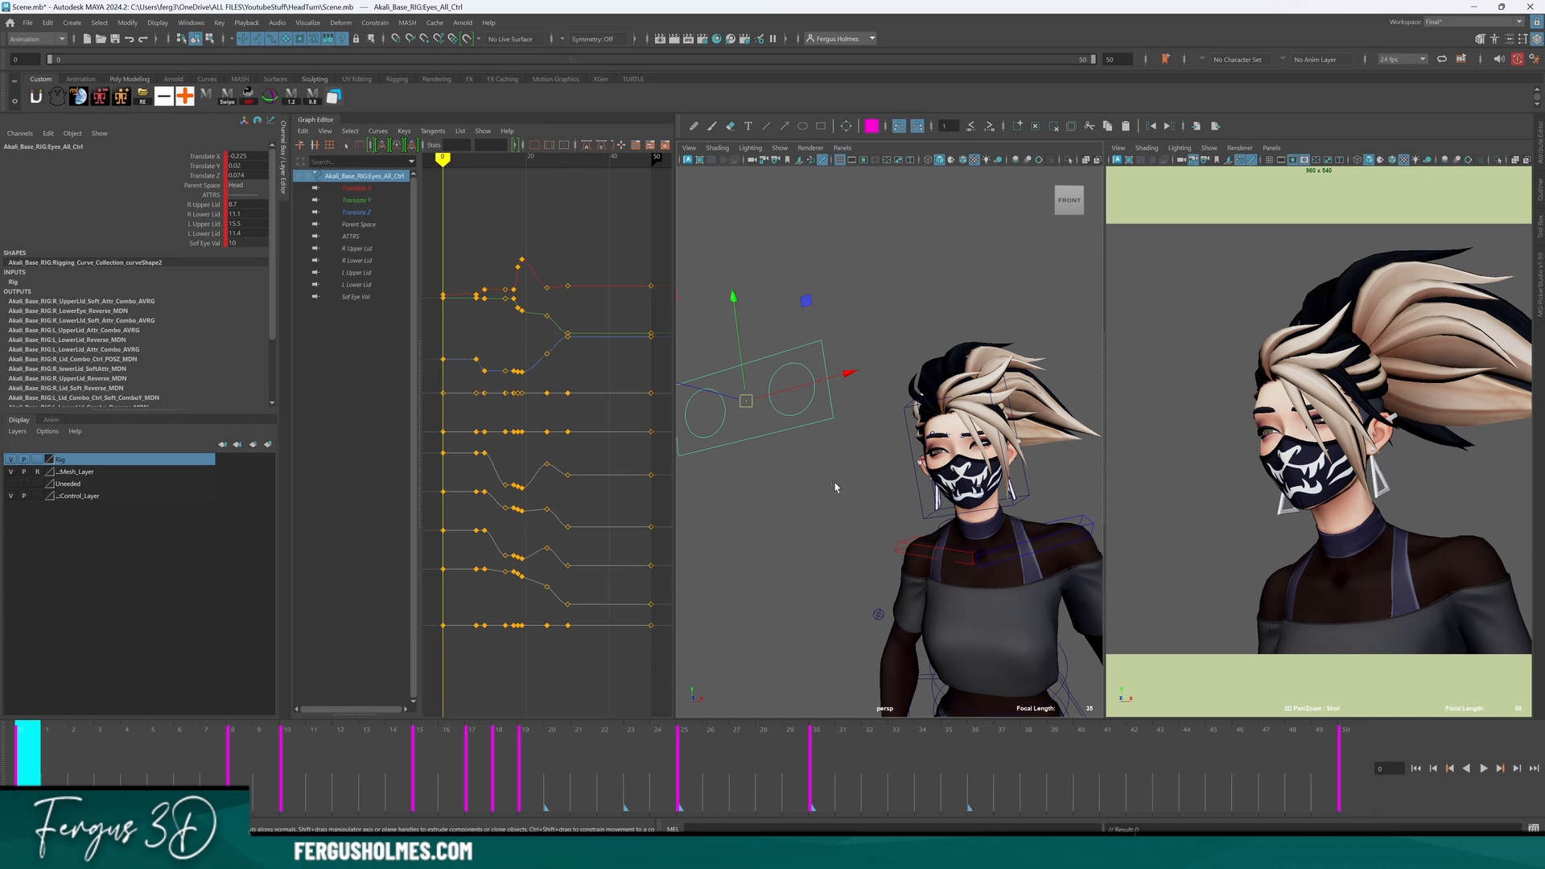
pyautogui.scroll(6, 531, 416)
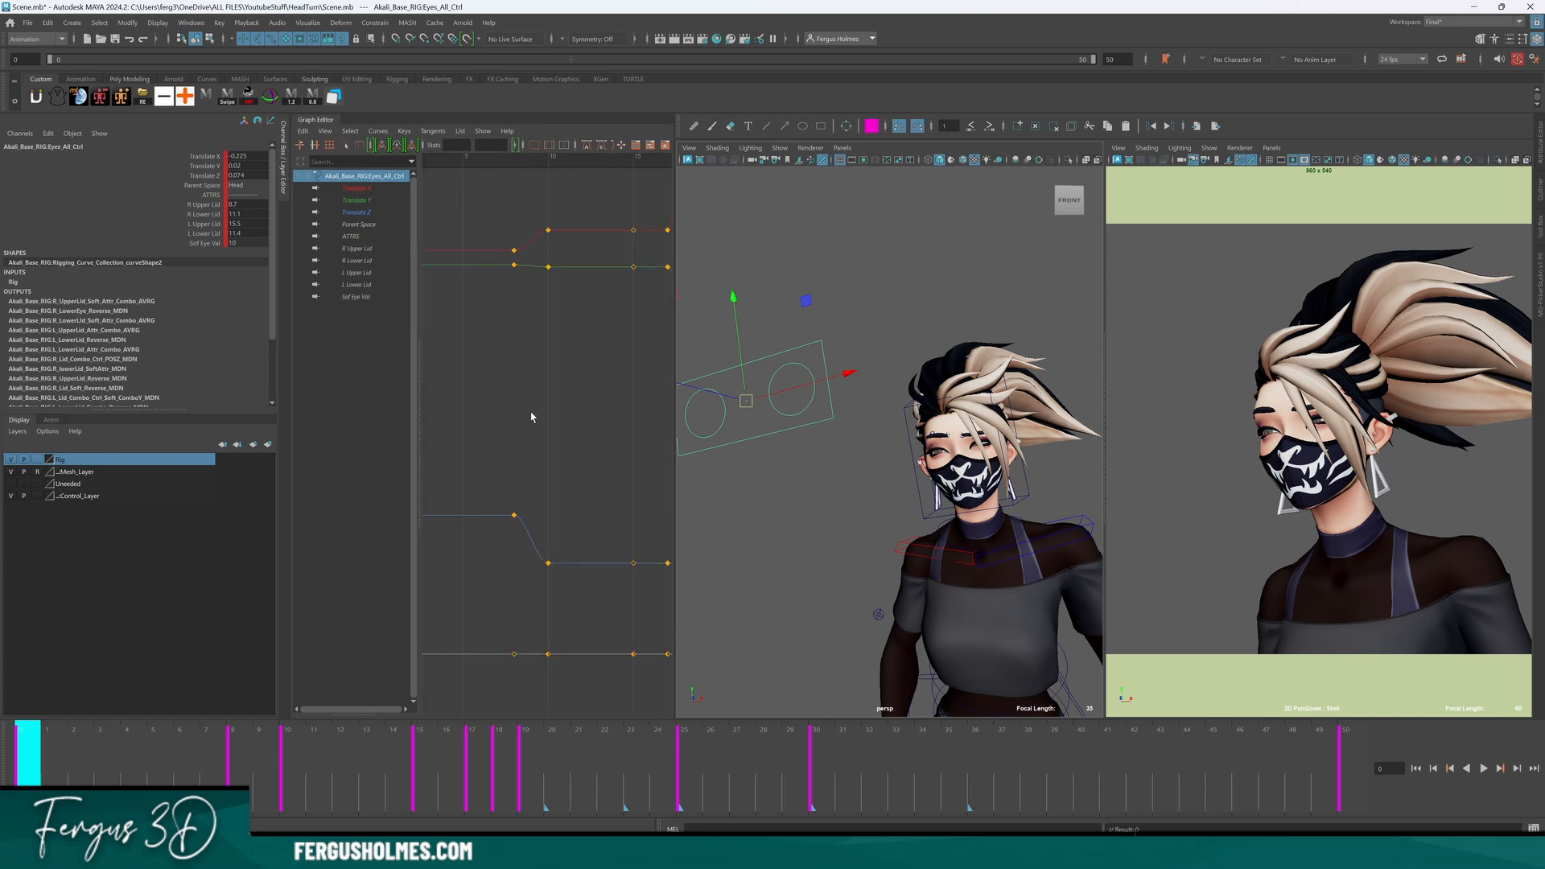
pyautogui.keyDown('alt'); pyautogui.moveTo(531, 417); pyautogui.dragTo(523, 352, button='right'); pyautogui.keyUp('alt')
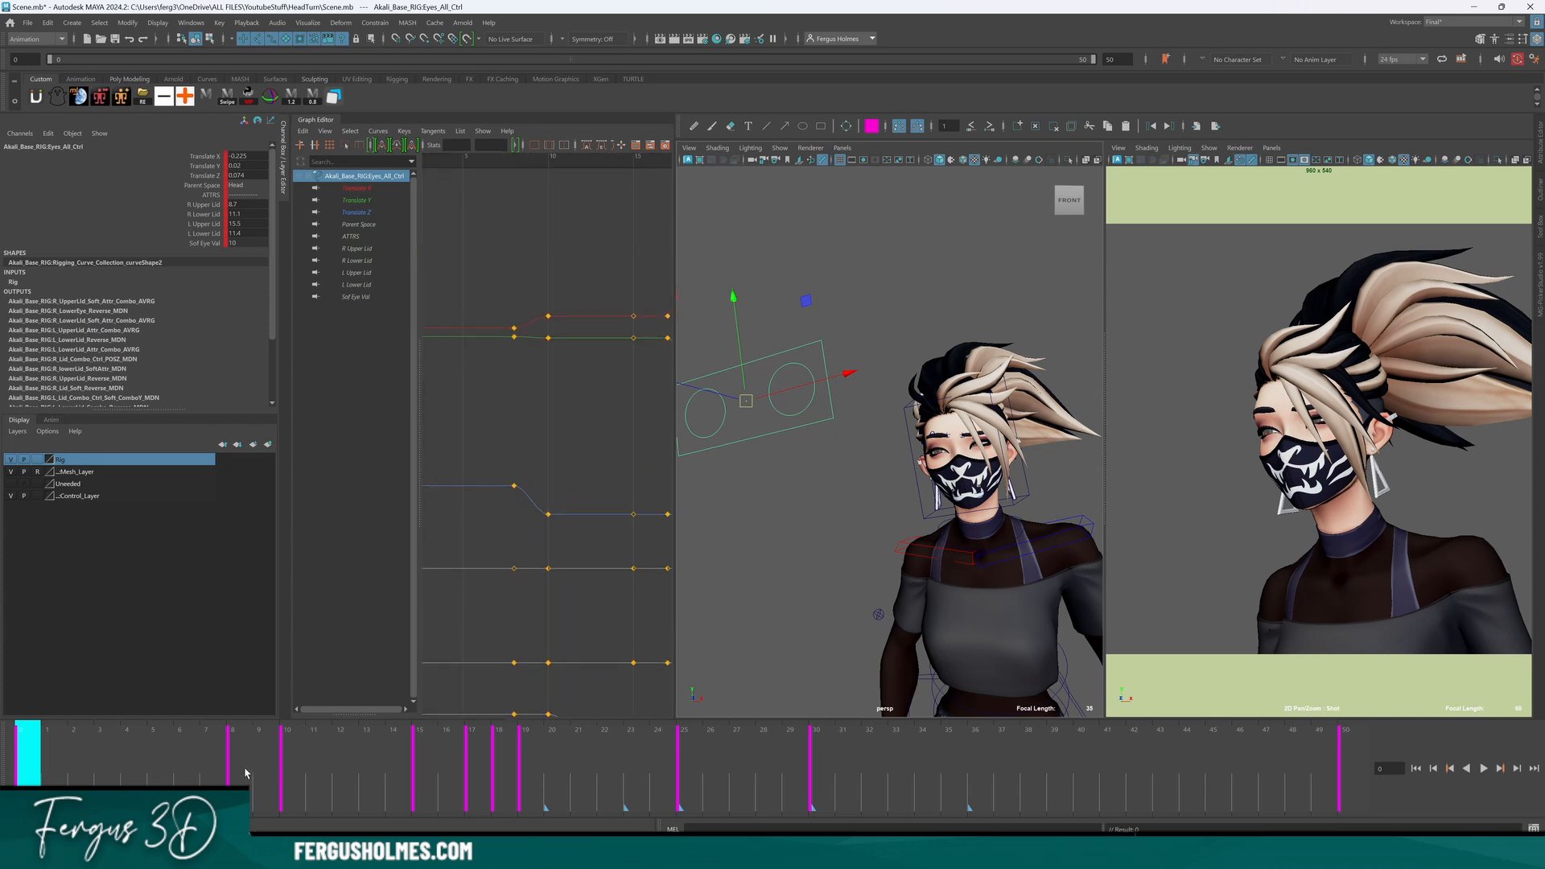
pyautogui.moveTo(245, 773); pyautogui.dragTo(662, 761)
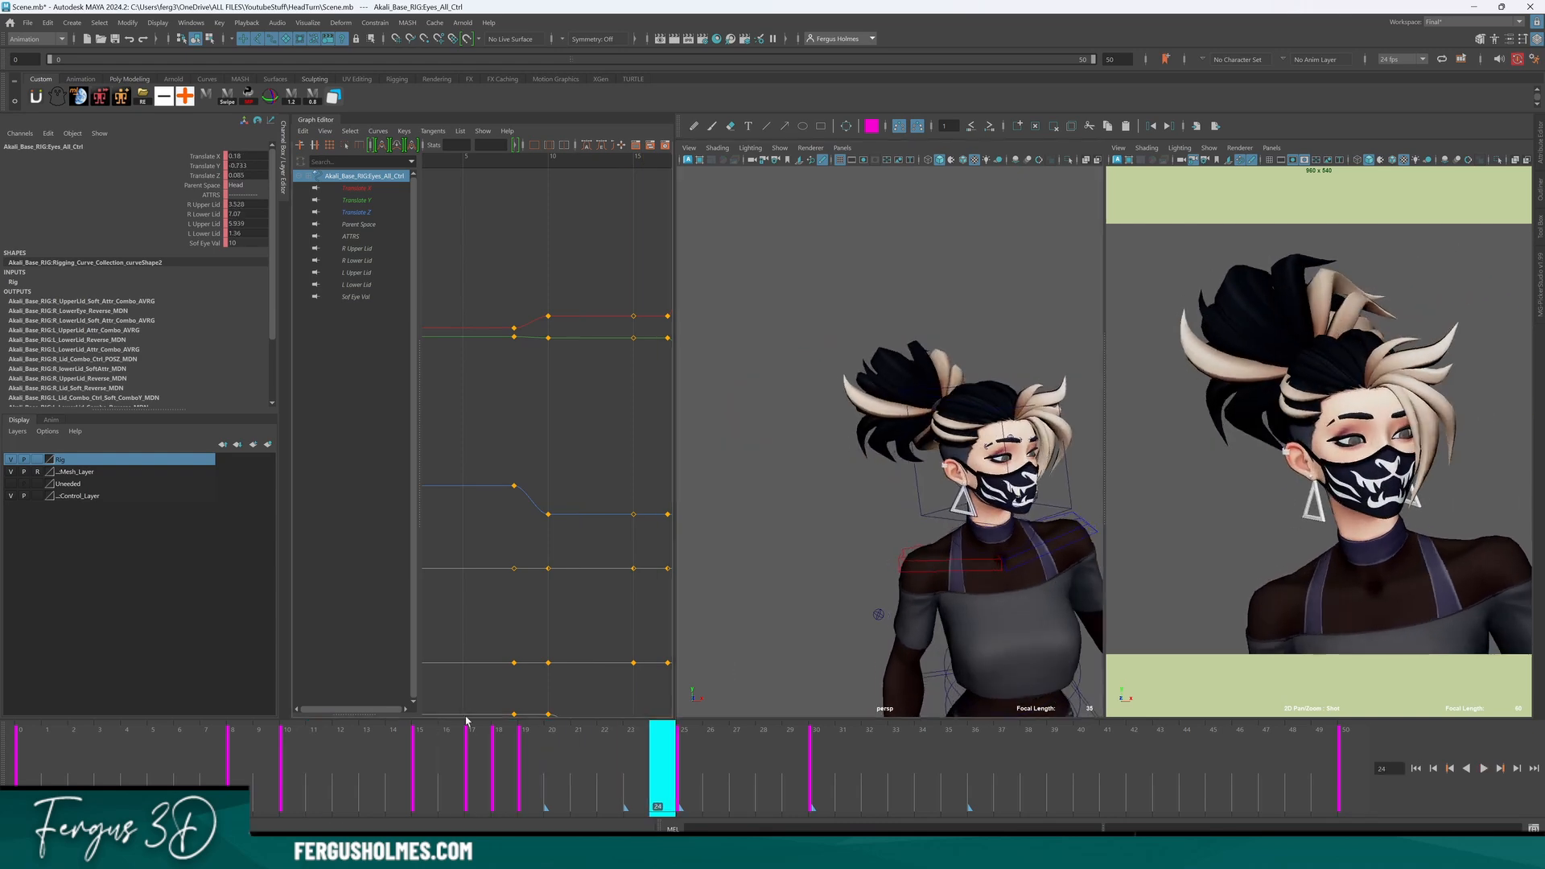
# Key the eyes control at frame 9, raising its Translate X slightly and lowering Translate Z to 0.017.
pyautogui.moveTo(161, 769); pyautogui.dragTo(272, 771)
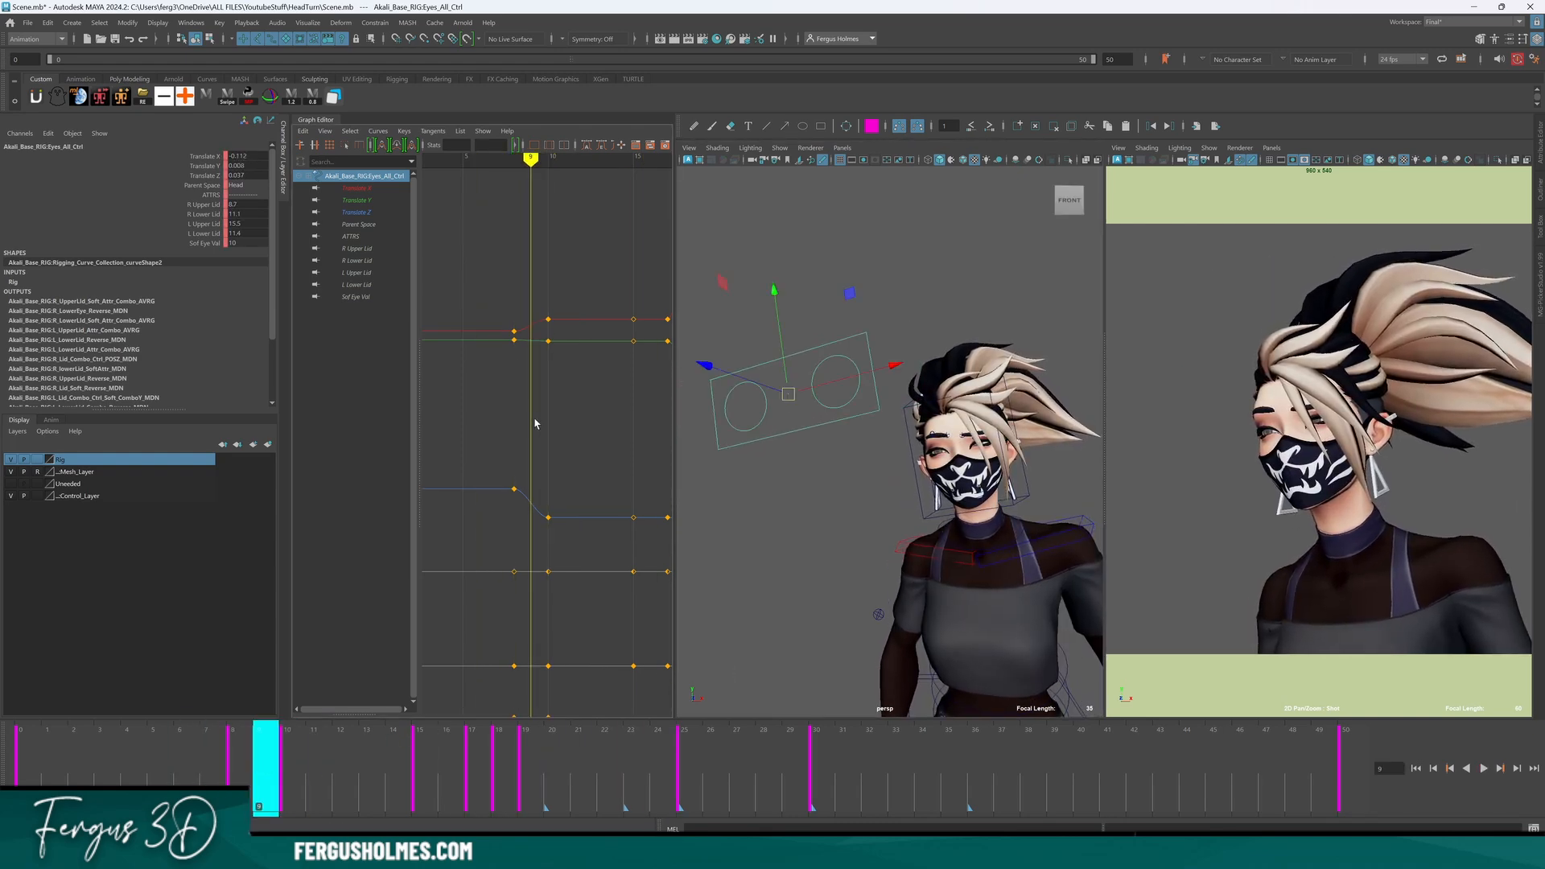
pyautogui.moveTo(535, 424)
pyautogui.keyDown('alt'); pyautogui.keyDown('shift'); pyautogui.mouseDown(button='right')
pyautogui.moveTo(535, 451)
pyautogui.moveTo(531, 438)
pyautogui.mouseUp(button='right'); pyautogui.keyUp('shift'); pyautogui.keyUp('alt')
pyautogui.press('s')
pyautogui.keyDown('alt'); pyautogui.moveTo(514, 379); pyautogui.dragTo(573, 397, button='middle'); pyautogui.keyUp('alt')
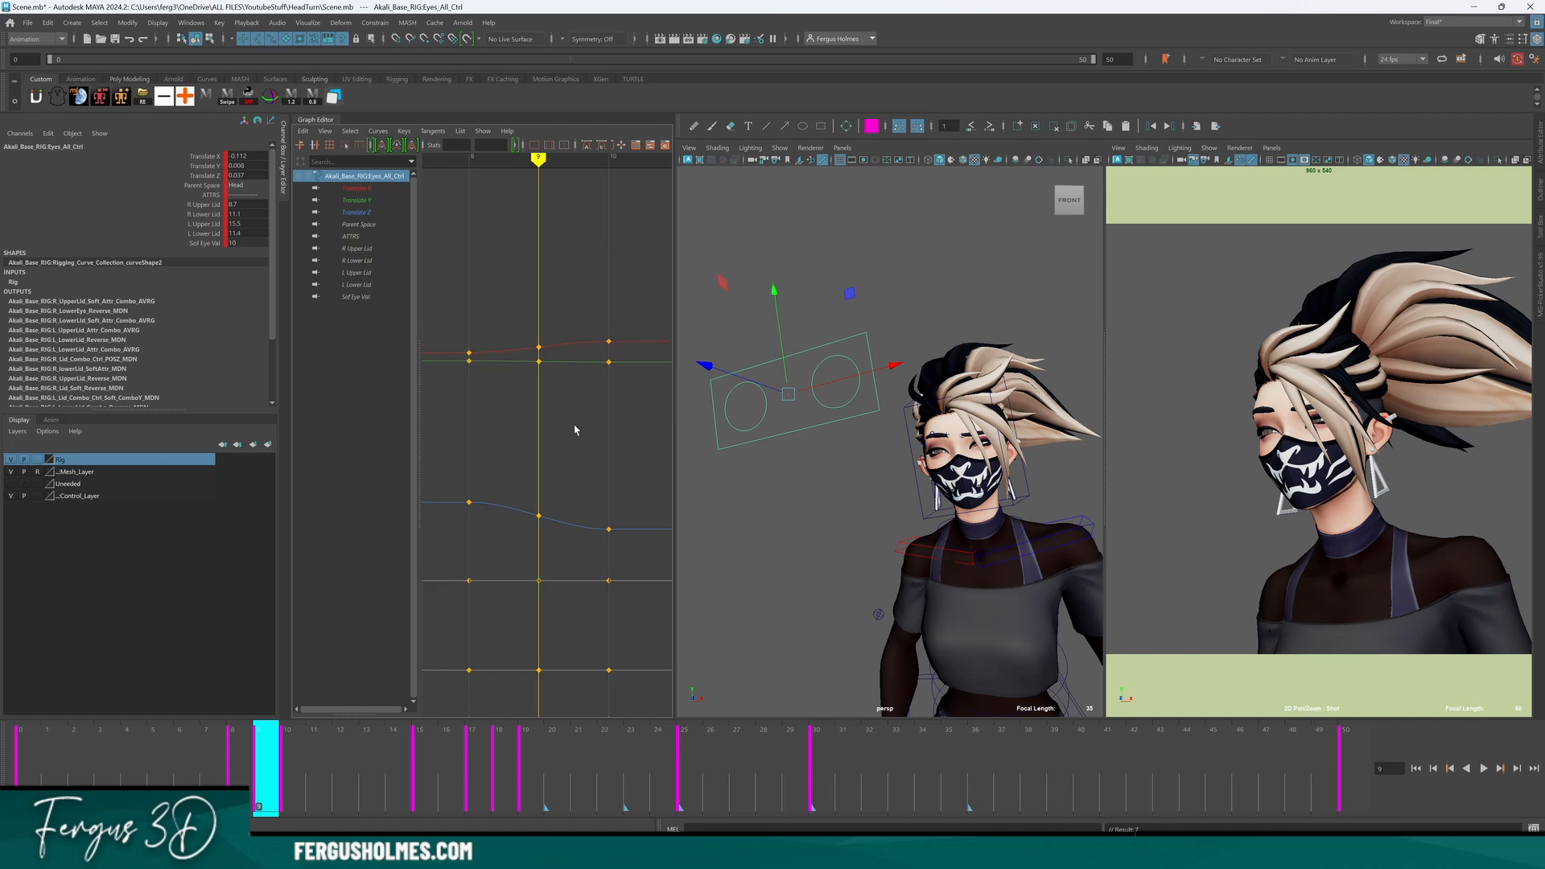
pyautogui.keyDown('alt'); pyautogui.keyDown('shift'); pyautogui.moveTo(574, 429); pyautogui.dragTo(551, 303, button='right'); pyautogui.keyUp('shift'); pyautogui.keyUp('alt')
pyautogui.moveTo(553, 237); pyautogui.dragTo(553, 238, button='middle')
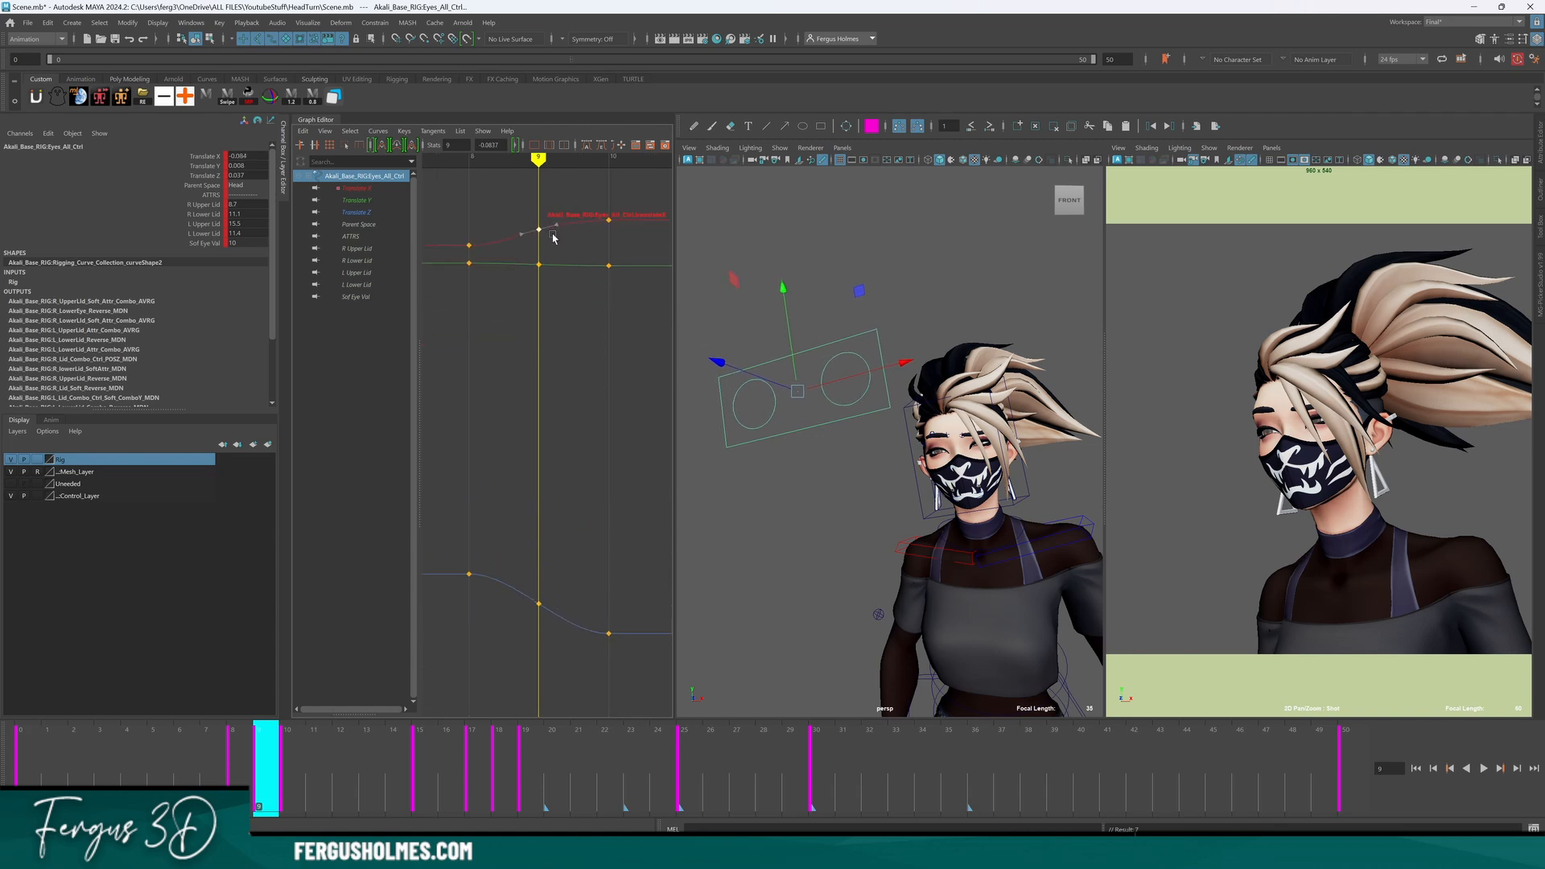
pyautogui.moveTo(513, 634); pyautogui.dragTo(513, 635)
pyautogui.keyDown('shift'); pyautogui.moveTo(593, 596); pyautogui.dragTo(592, 615, button='middle'); pyautogui.keyUp('shift')
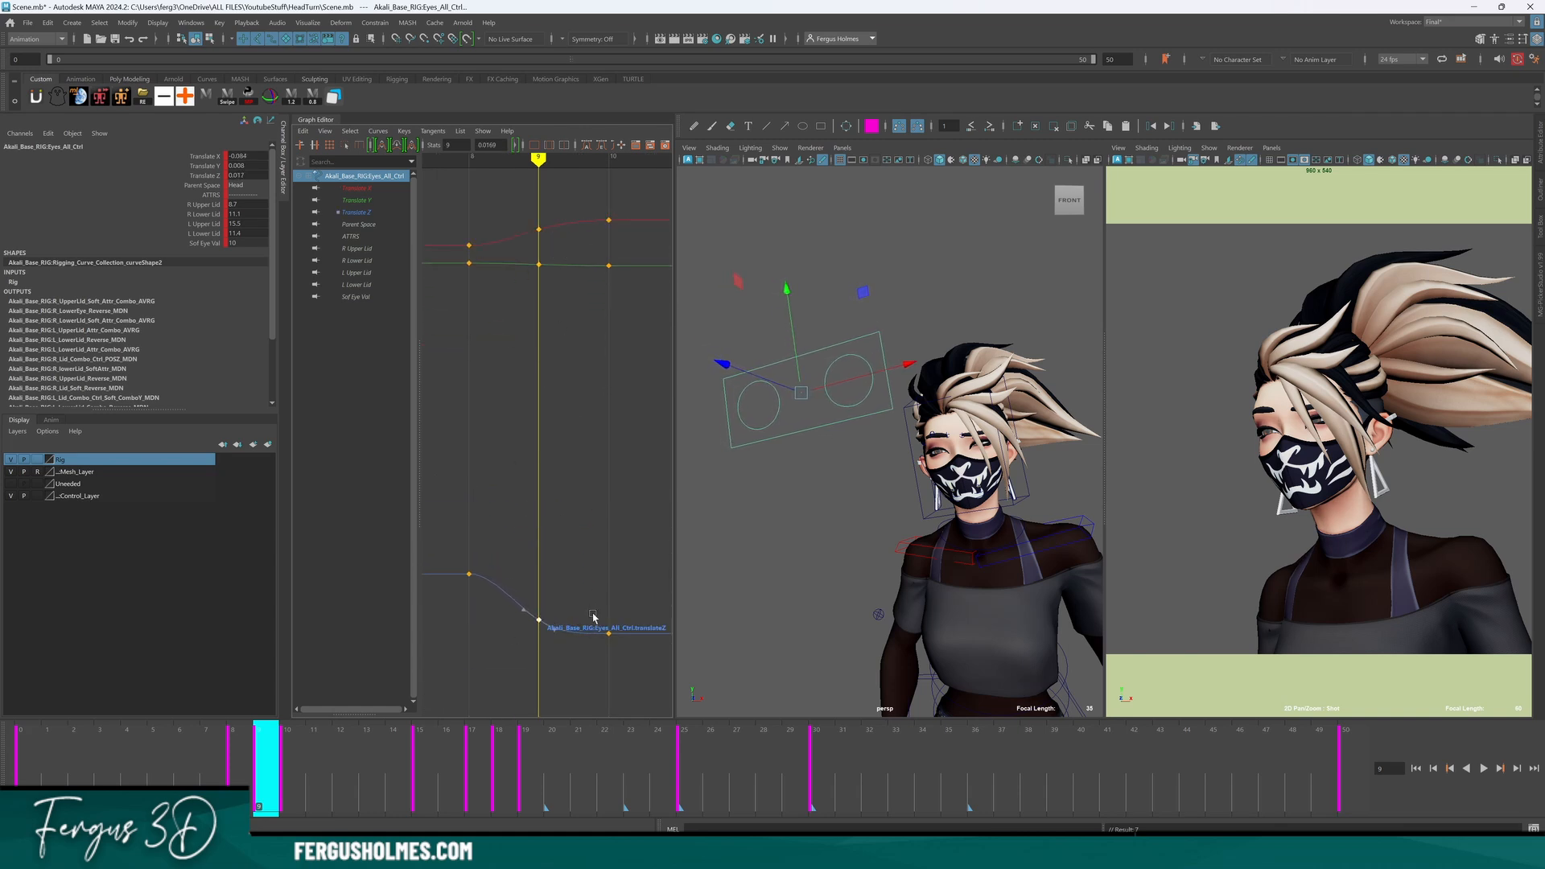
# Adjust the eyes control's frame 9 keys, lowering Translate Y to 0.002 and raising Translate X to -0.043.
pyautogui.keyDown('alt'); pyautogui.moveTo(561, 417); pyautogui.dragTo(569, 554, button='middle'); pyautogui.keyUp('alt')
pyautogui.keyDown('alt'); pyautogui.keyDown('shift'); pyautogui.moveTo(569, 554); pyautogui.dragTo(557, 373, button='right'); pyautogui.keyUp('shift'); pyautogui.keyUp('alt')
pyautogui.keyDown('alt'); pyautogui.moveTo(563, 212); pyautogui.dragTo(576, 446, button='middle'); pyautogui.keyUp('alt')
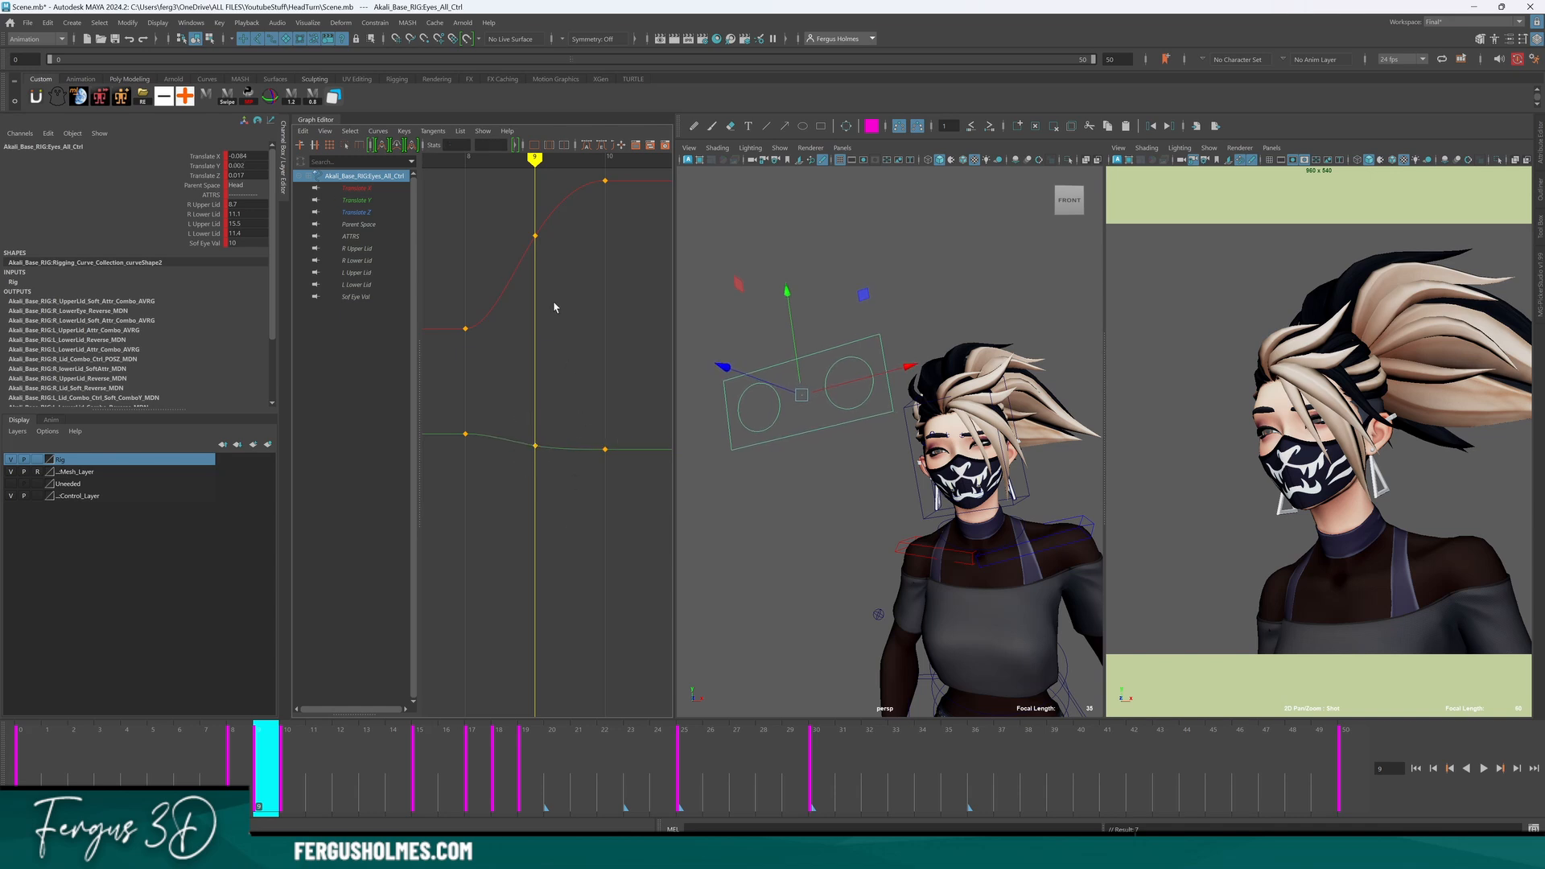
pyautogui.moveTo(557, 266)
pyautogui.keyDown('shift'); pyautogui.mouseDown(button='middle')
pyautogui.moveTo(561, 239)
pyautogui.moveTo(555, 263)
pyautogui.mouseUp(button='middle'); pyautogui.keyUp('shift')
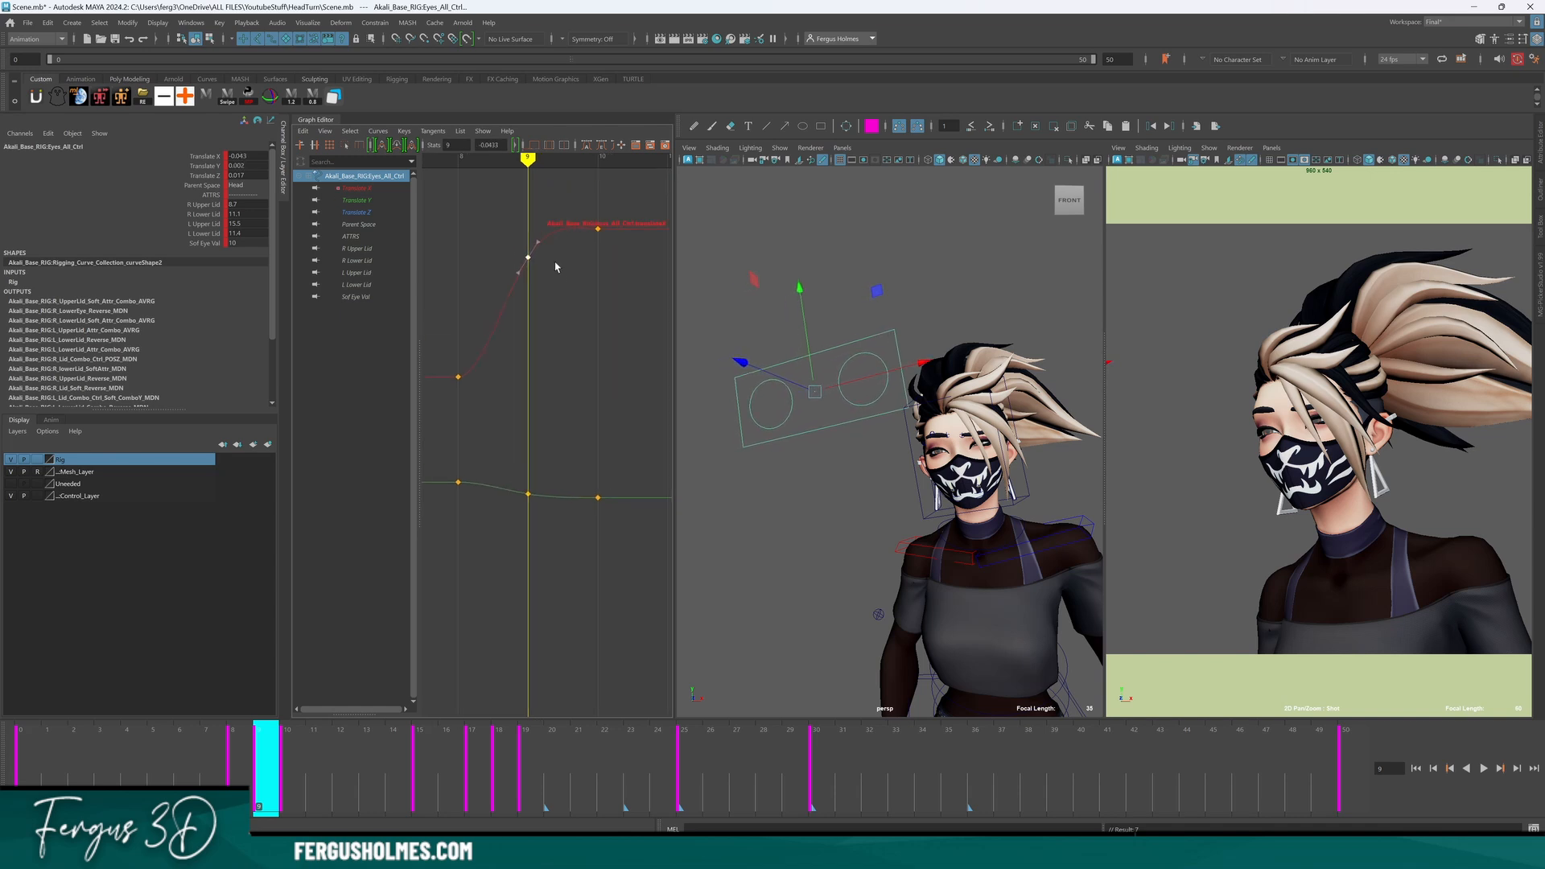
# Deselect the eyes control's curve keys and play the animation repeatedly to review the eye dart leading the head turn.
pyautogui.click(574, 284)
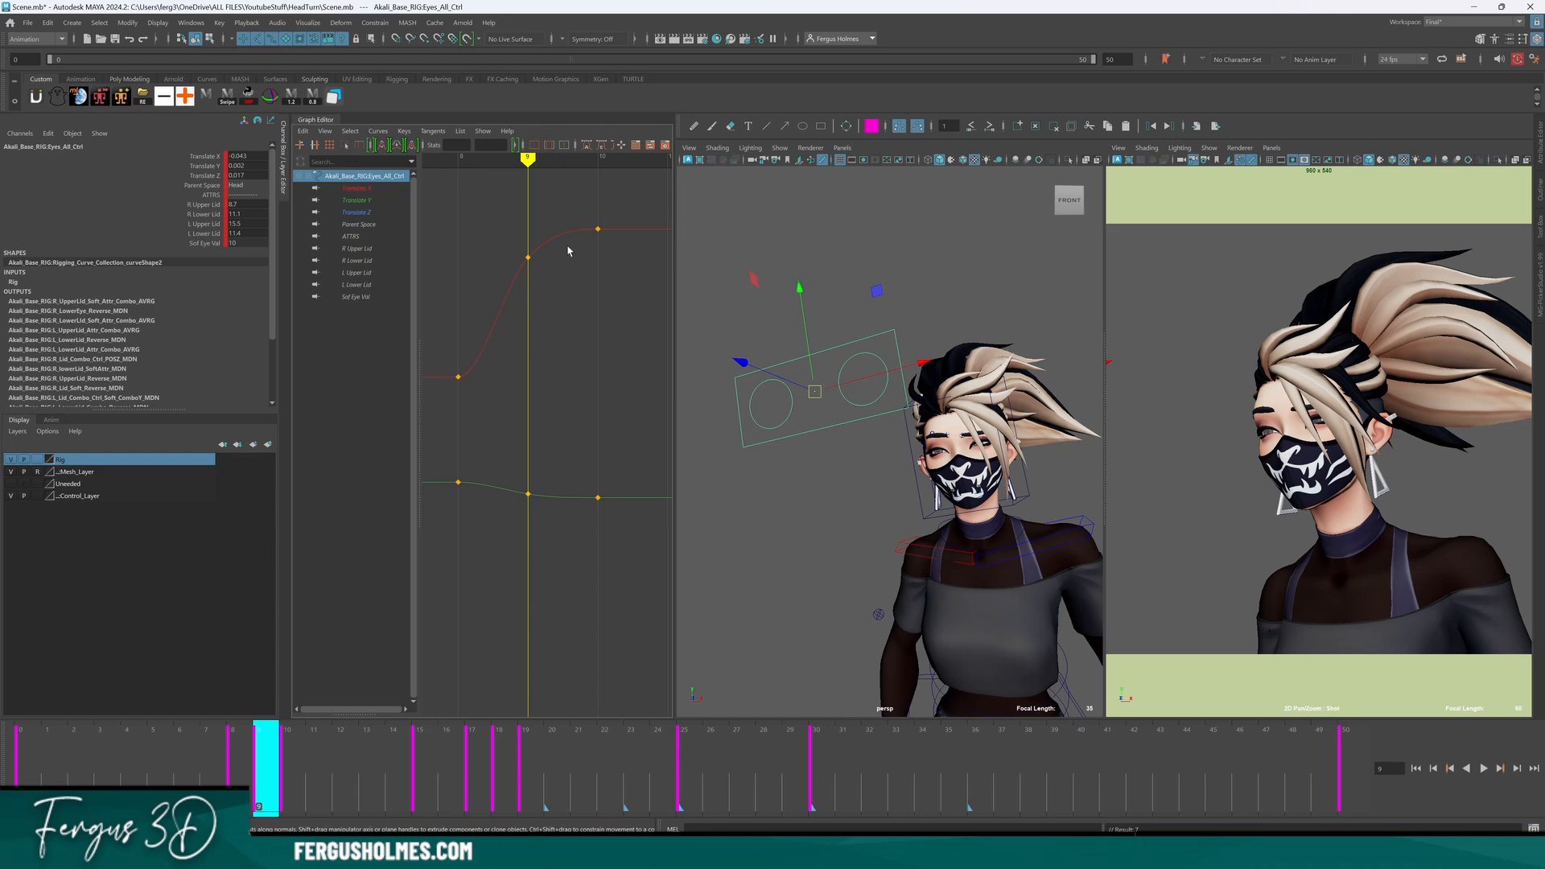
pyautogui.hotkey('alt', 'v')
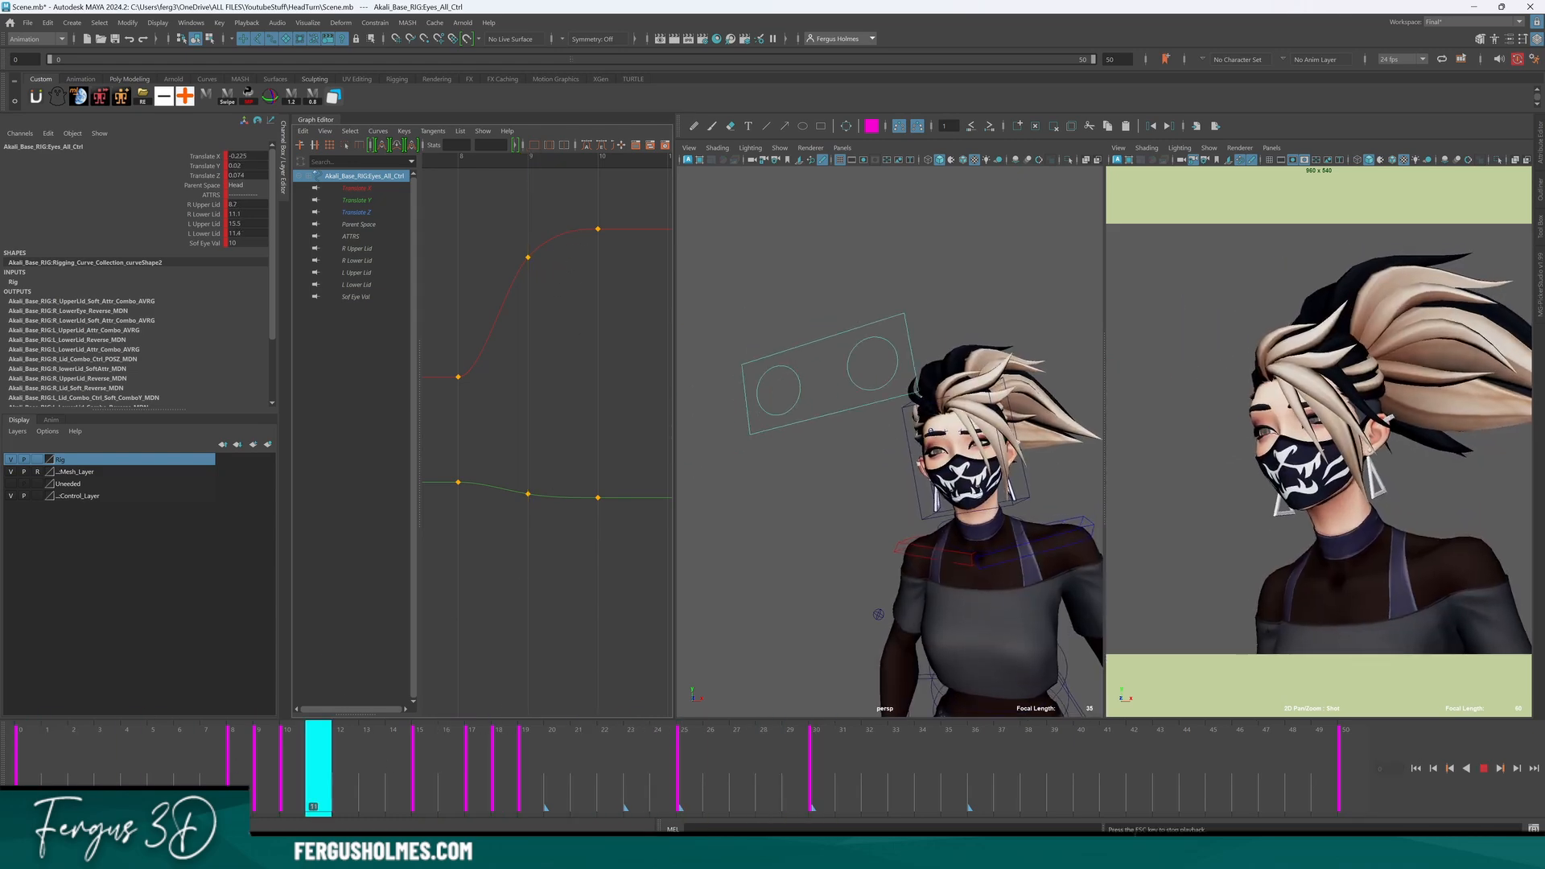
pyautogui.hotkey('alt', 'v')
pyautogui.click(22, 748)
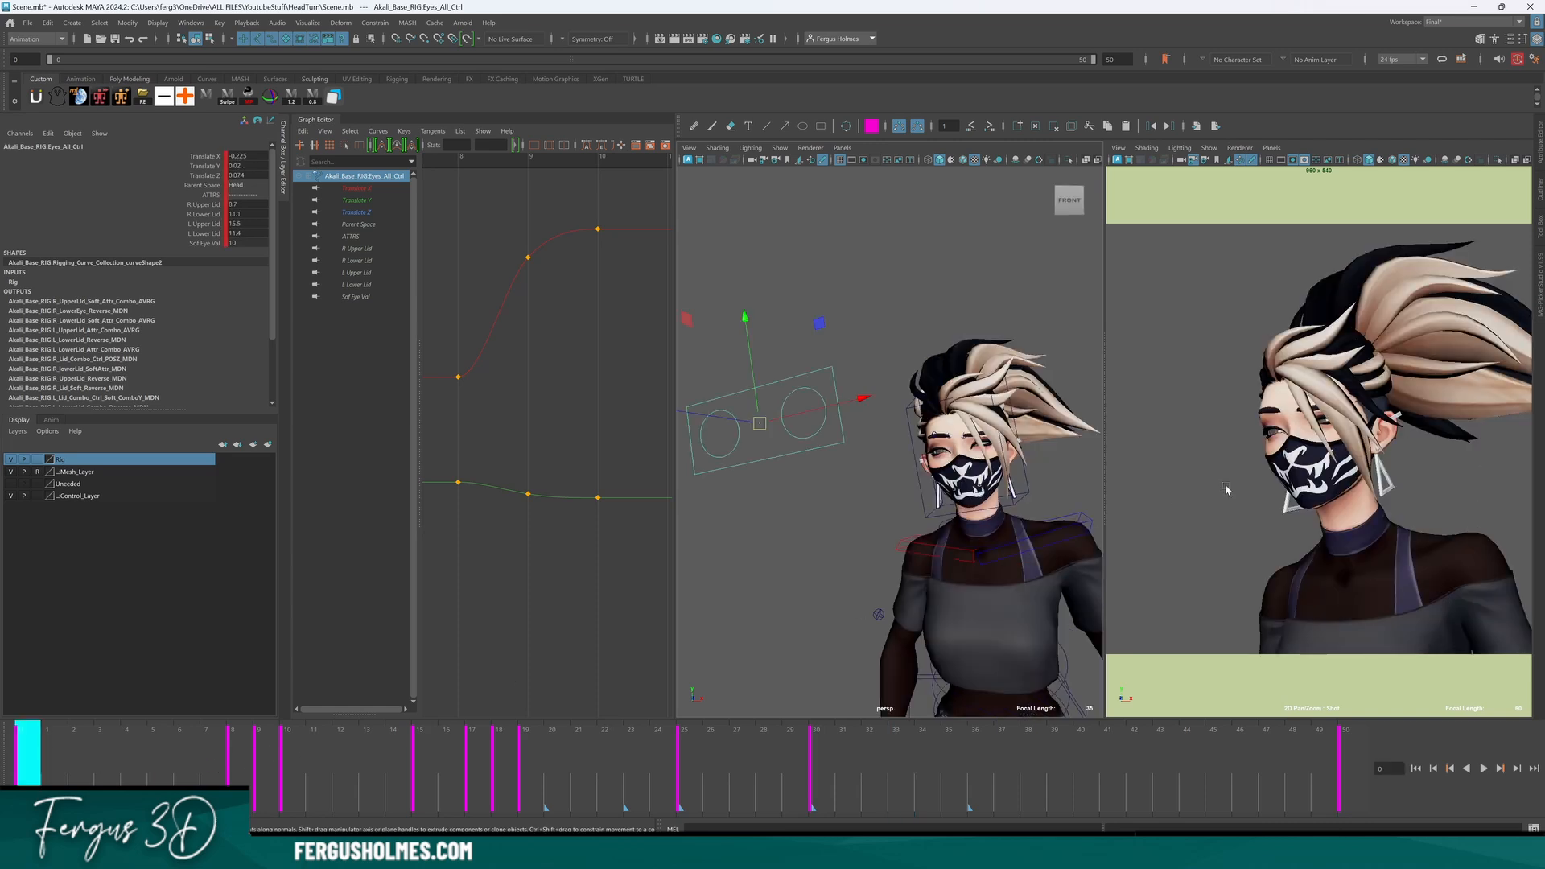
pyautogui.hotkey('alt', 'v')
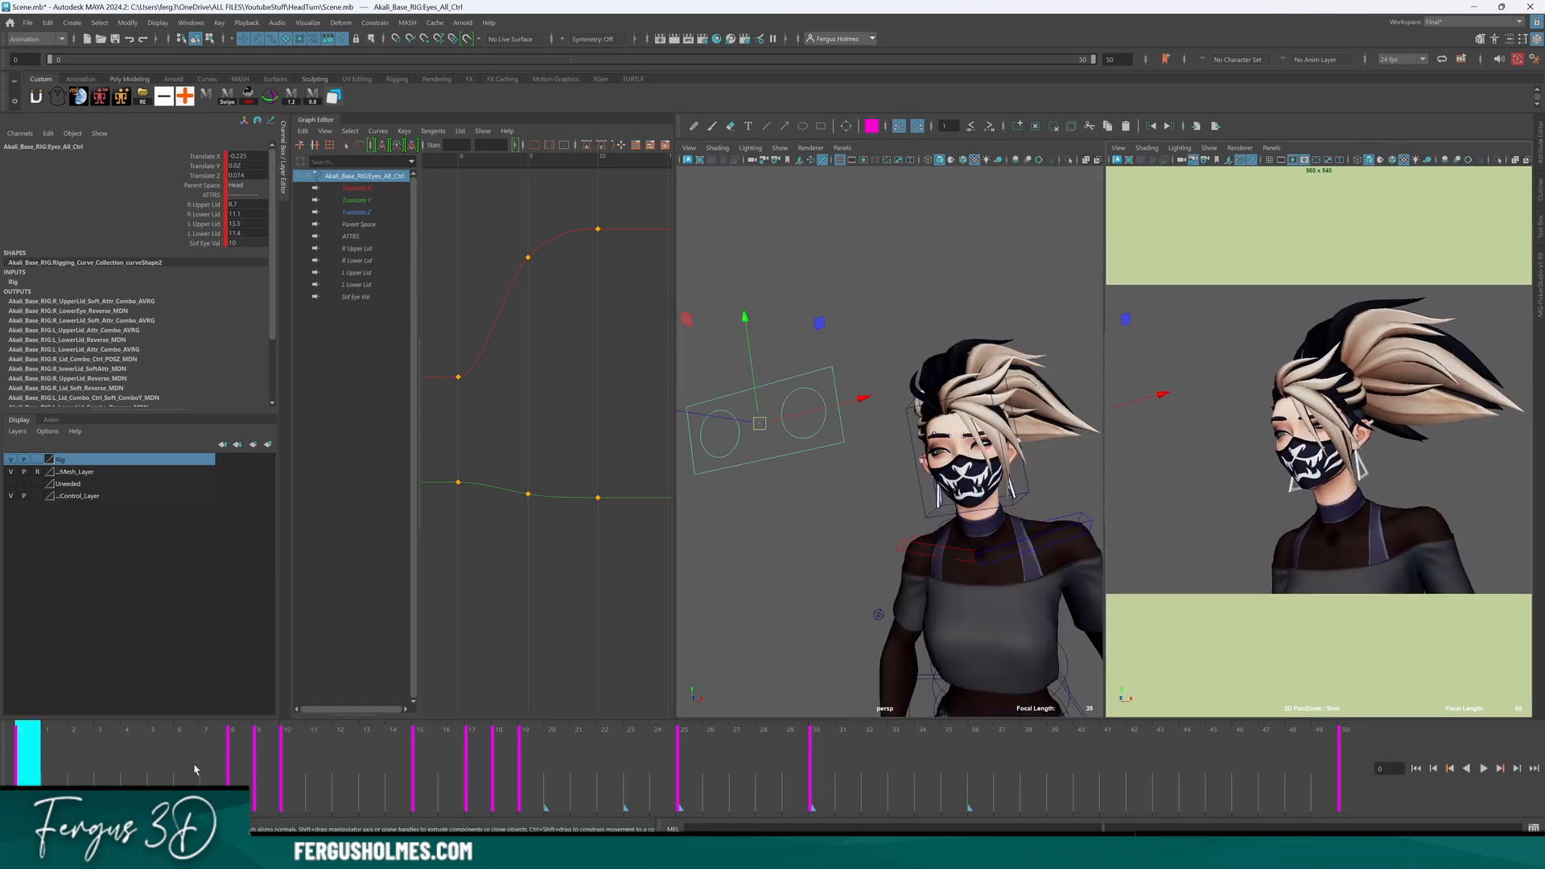
pyautogui.hotkey('alt', 'v')
pyautogui.hotkey('alt', 'shift', 'v')
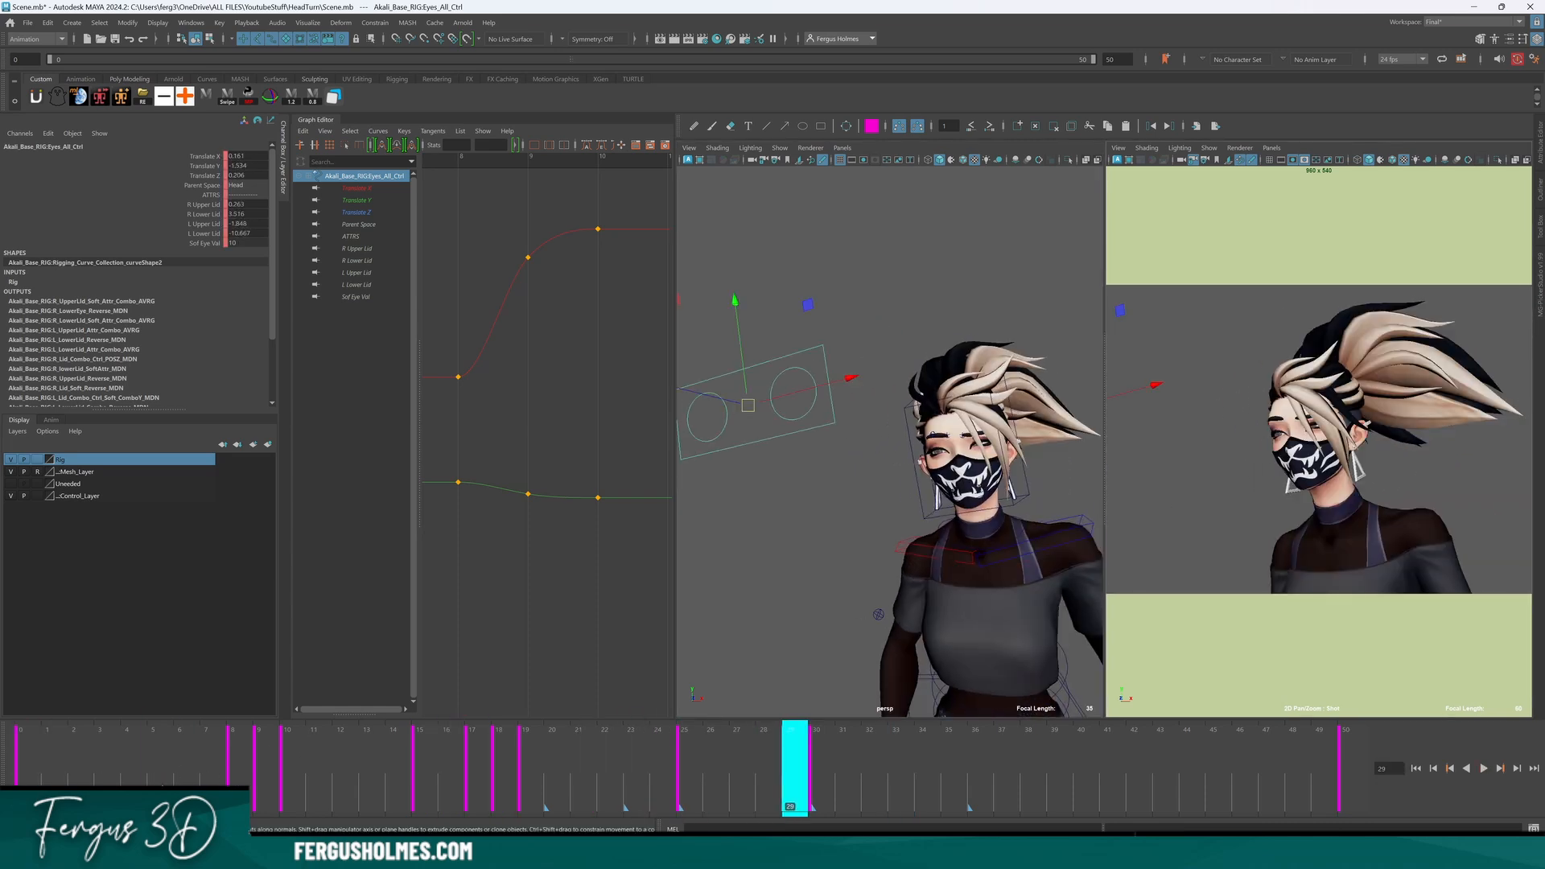
pyautogui.hotkey('alt', 'v')
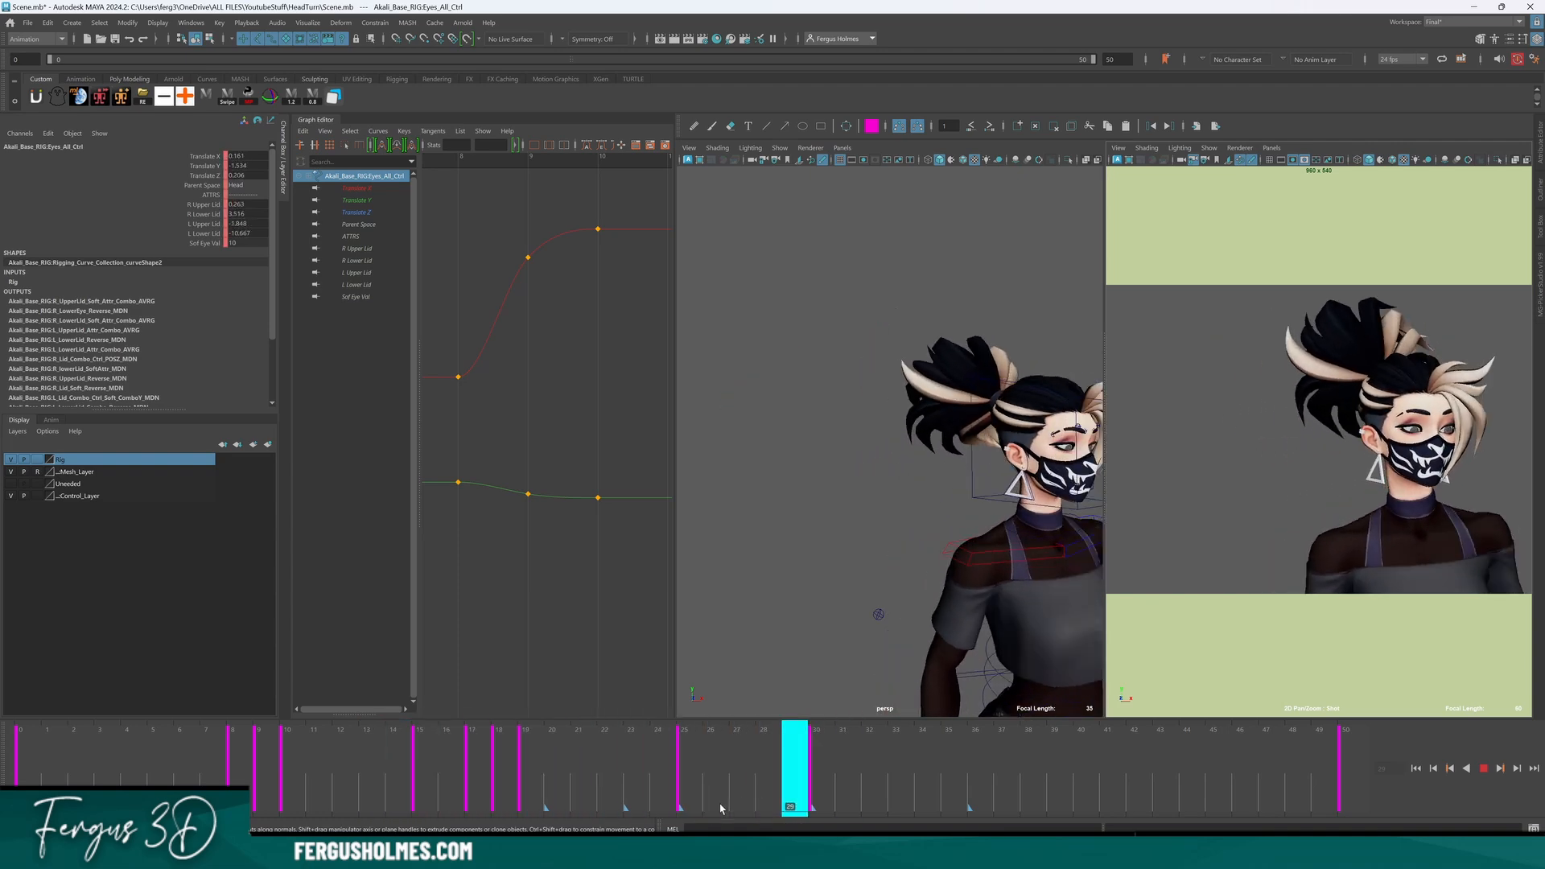
pyautogui.hotkey('alt', 'v')
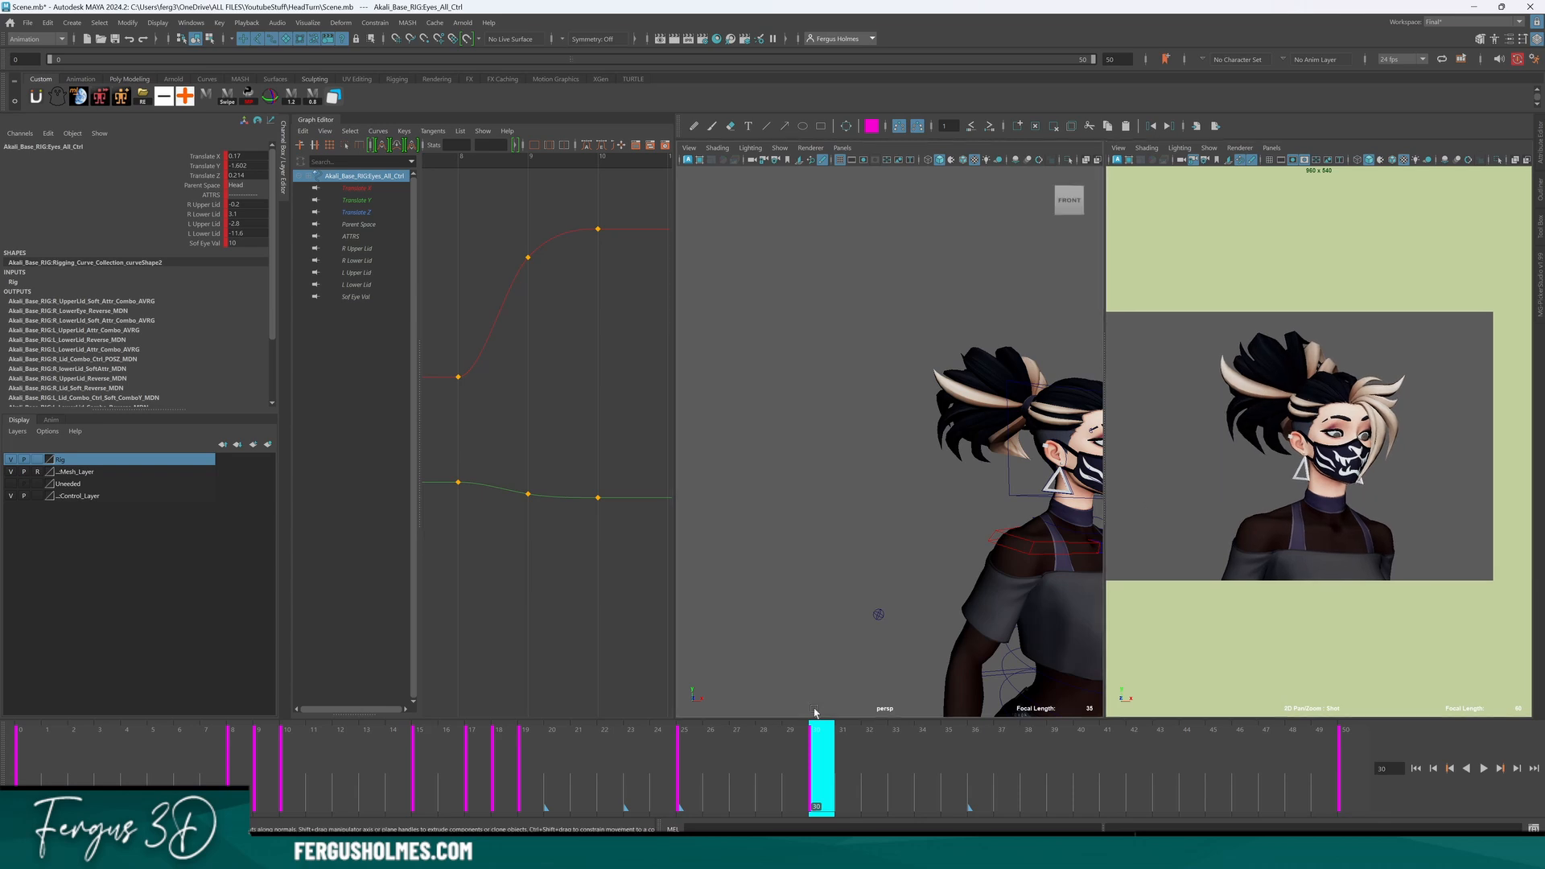
# Reframe the shot camera view around the character and scrub back to frame 14 to examine the head turn.
pyautogui.moveTo(557, 788); pyautogui.dragTo(610, 786)
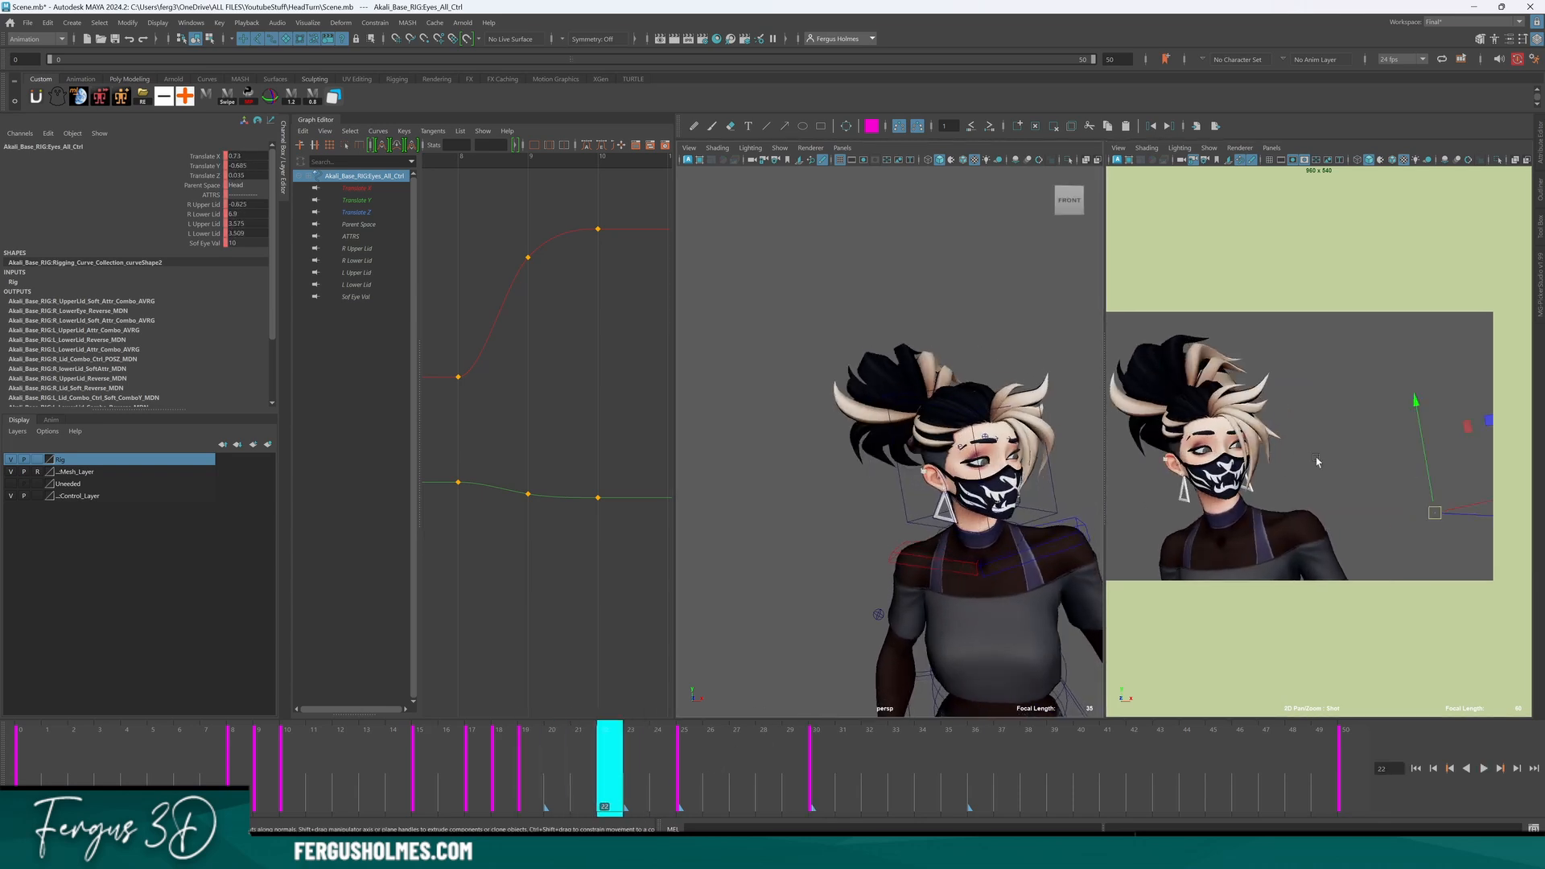
pyautogui.moveTo(1317, 461); pyautogui.dragTo(1315, 407, button='right')
pyautogui.moveTo(1314, 406); pyautogui.dragTo(1343, 402, button='middle')
pyautogui.moveTo(1286, 395); pyautogui.dragTo(1316, 389, button='right')
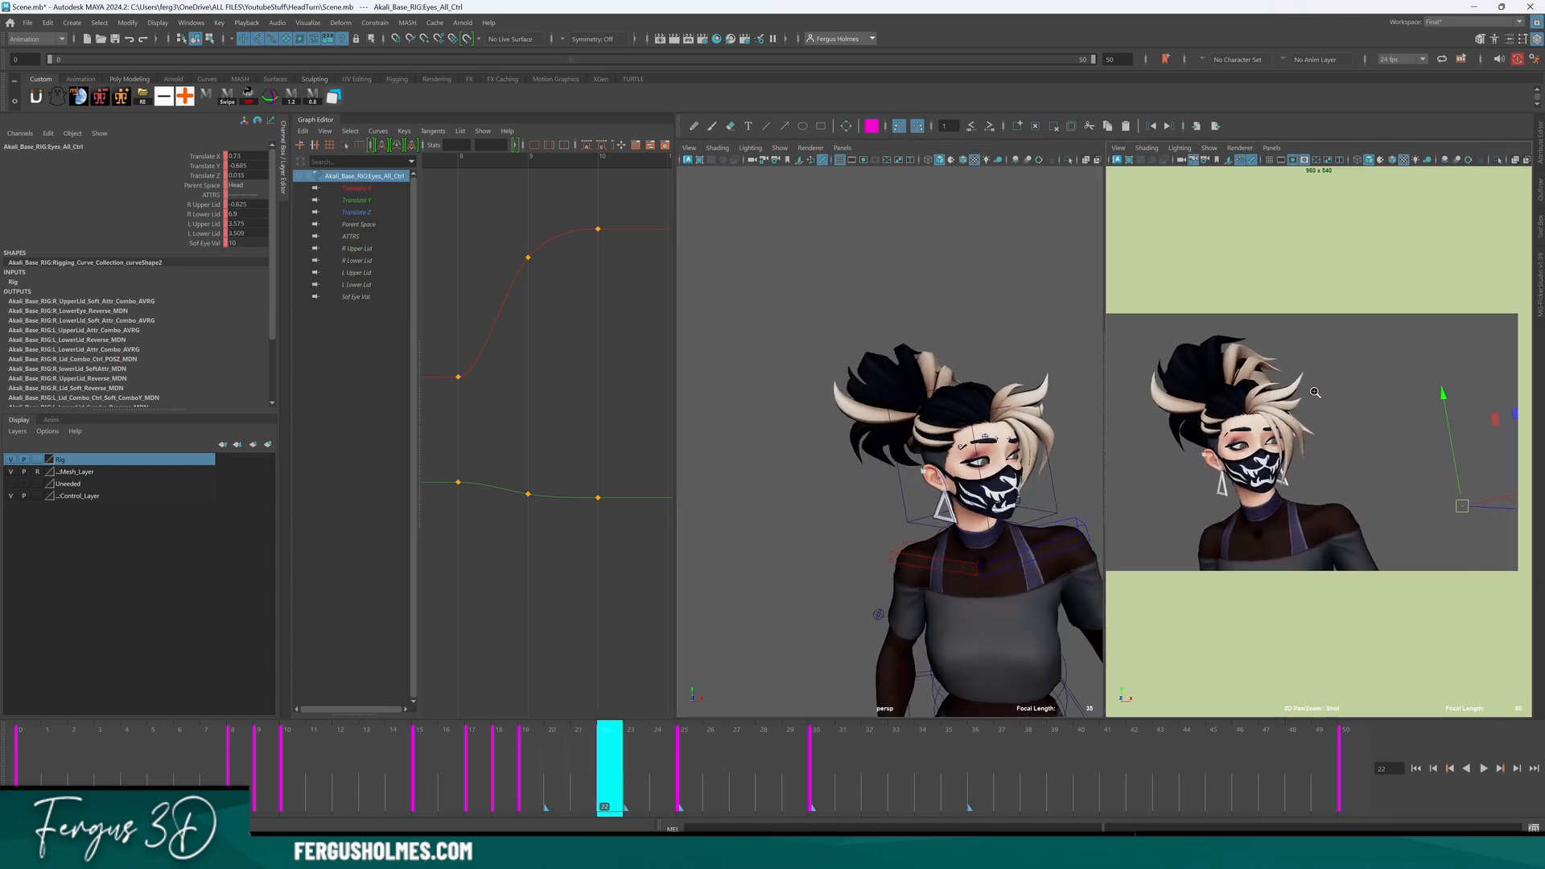
pyautogui.moveTo(1317, 389); pyautogui.dragTo(1334, 388, button='middle')
pyautogui.moveTo(1333, 388); pyautogui.dragTo(1384, 382, button='right')
pyautogui.moveTo(1384, 383); pyautogui.dragTo(1401, 376, button='middle')
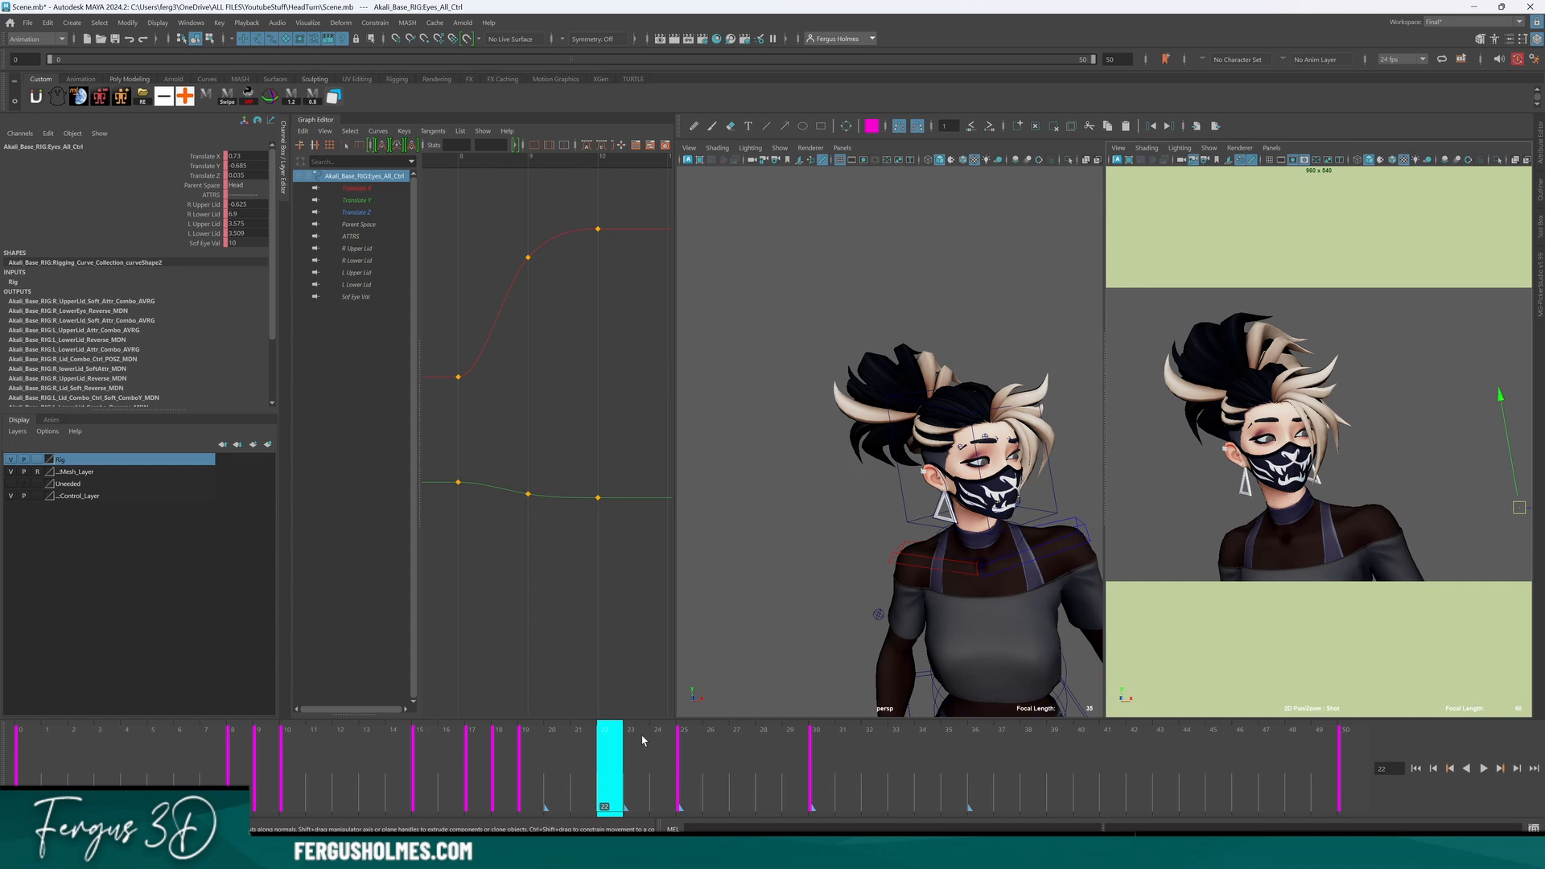
pyautogui.moveTo(531, 795); pyautogui.dragTo(411, 786)
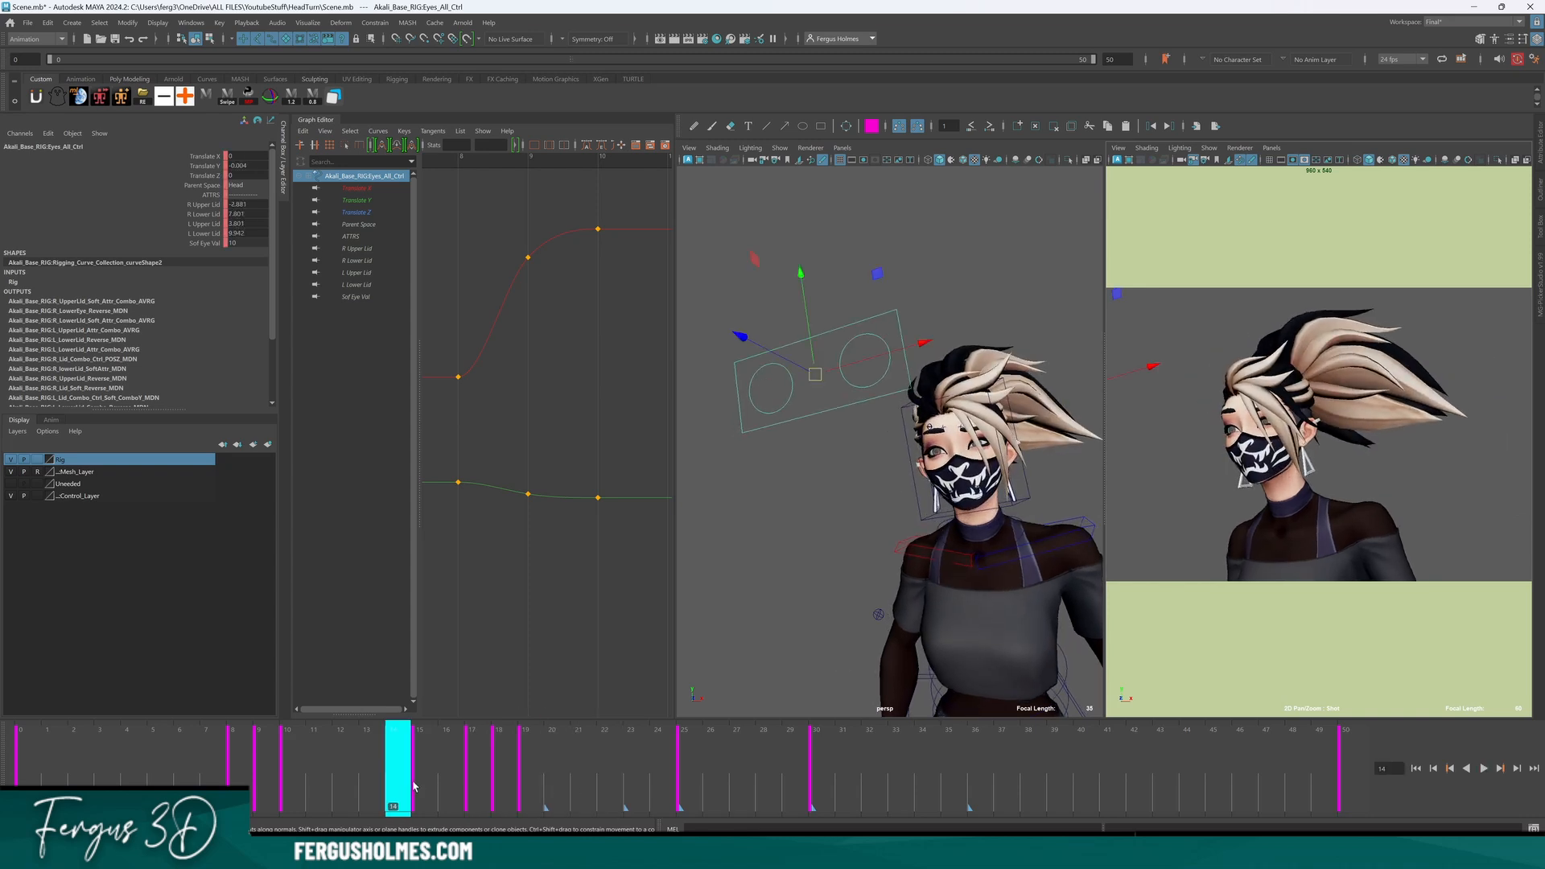
# Widen the shot camera view beside the perspective view and replay and scrub the head turn to examine its timing.
pyautogui.hotkey('alt', 'v')
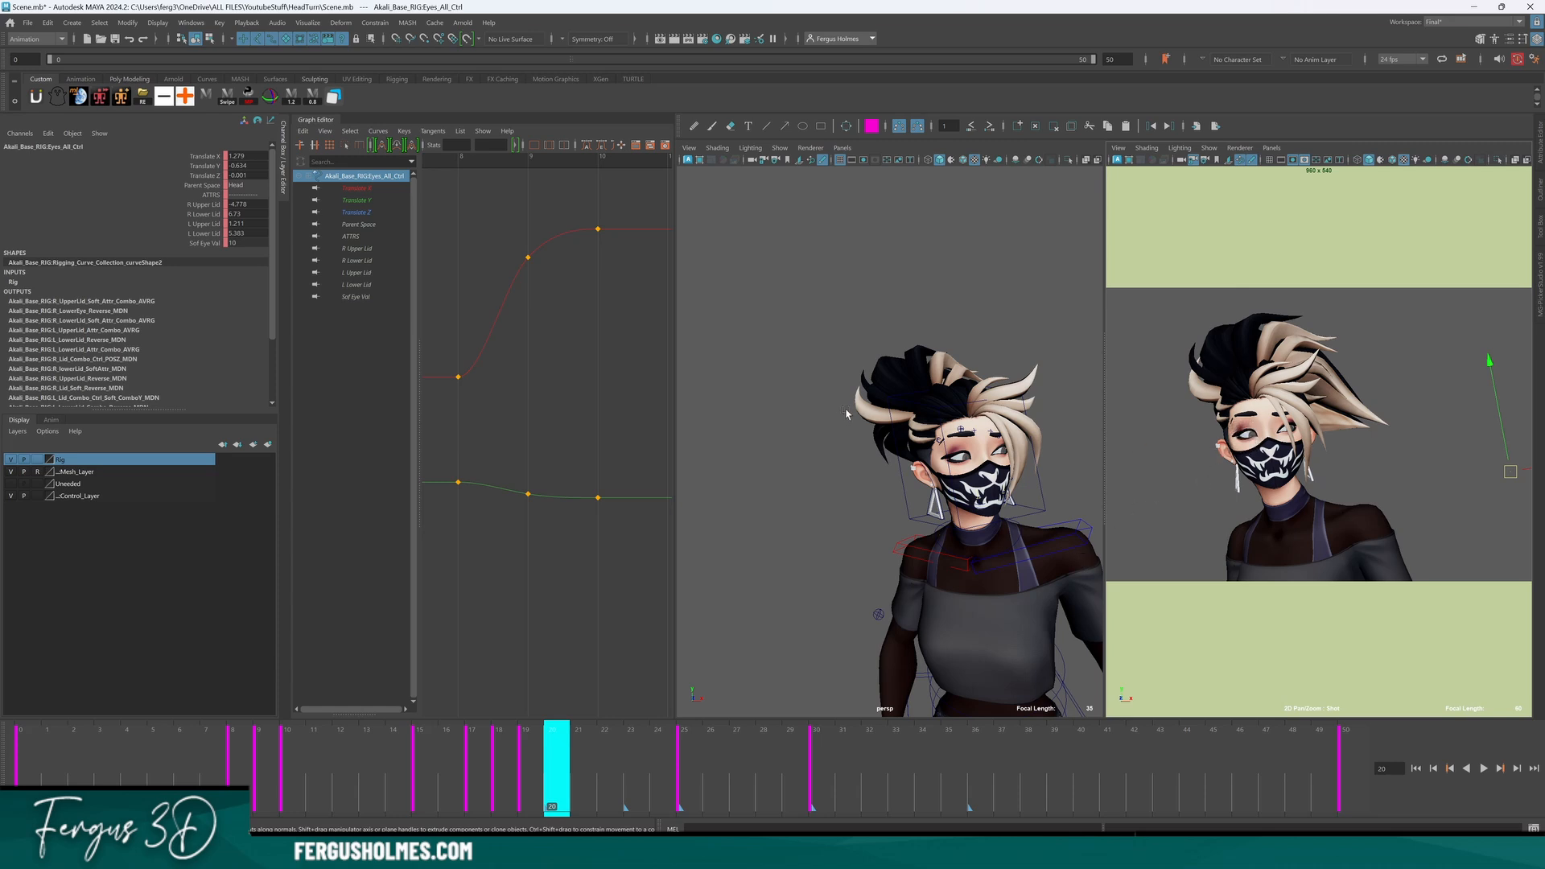
pyautogui.moveTo(418, 363); pyautogui.dragTo(329, 366)
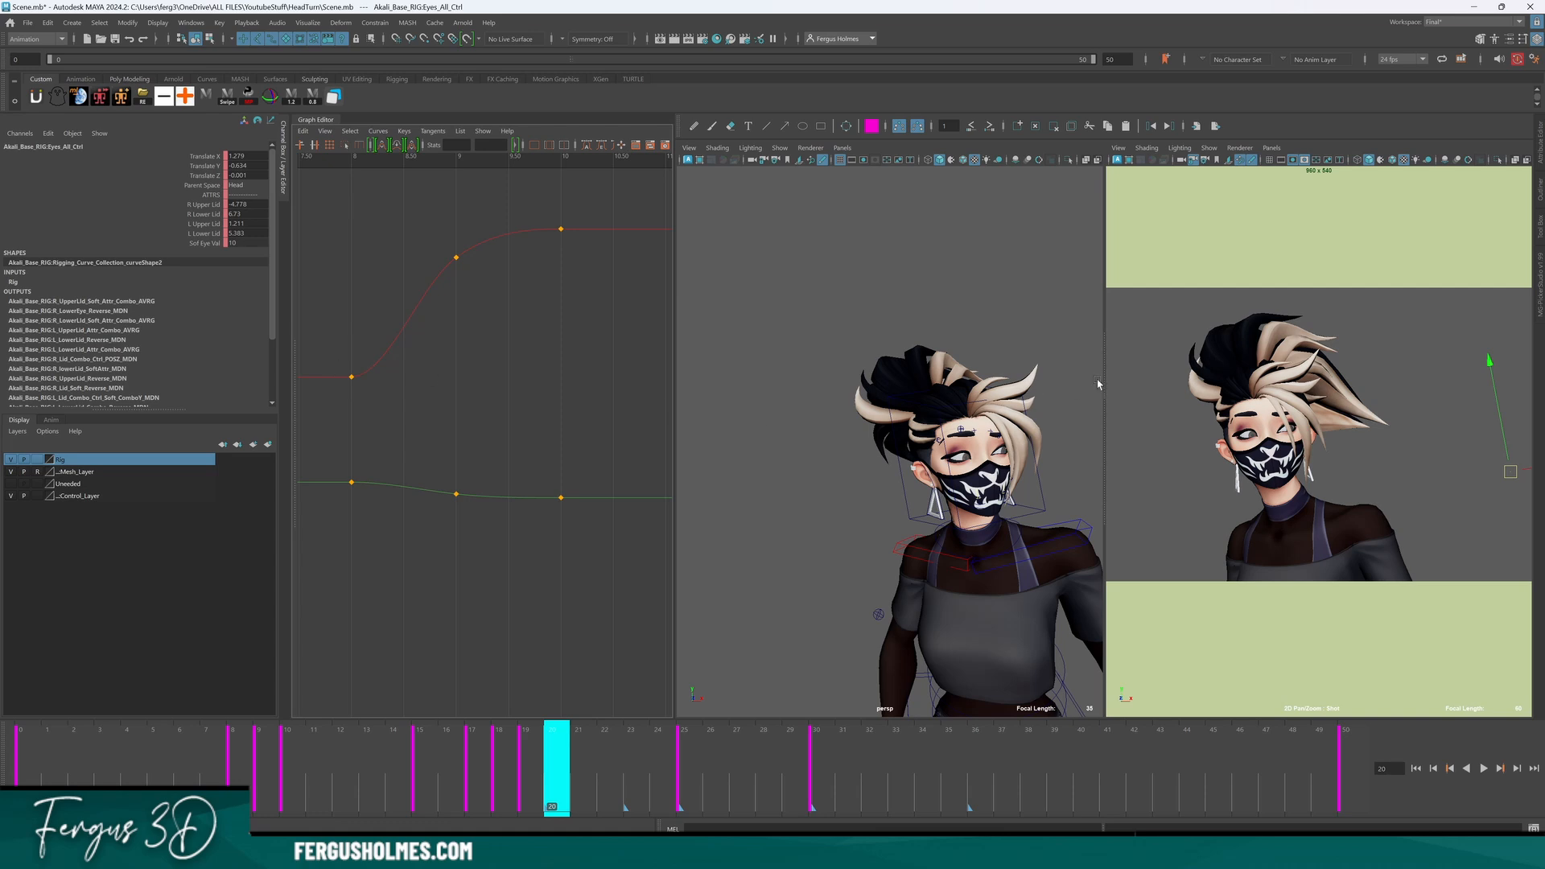
pyautogui.moveTo(1104, 372); pyautogui.dragTo(971, 372)
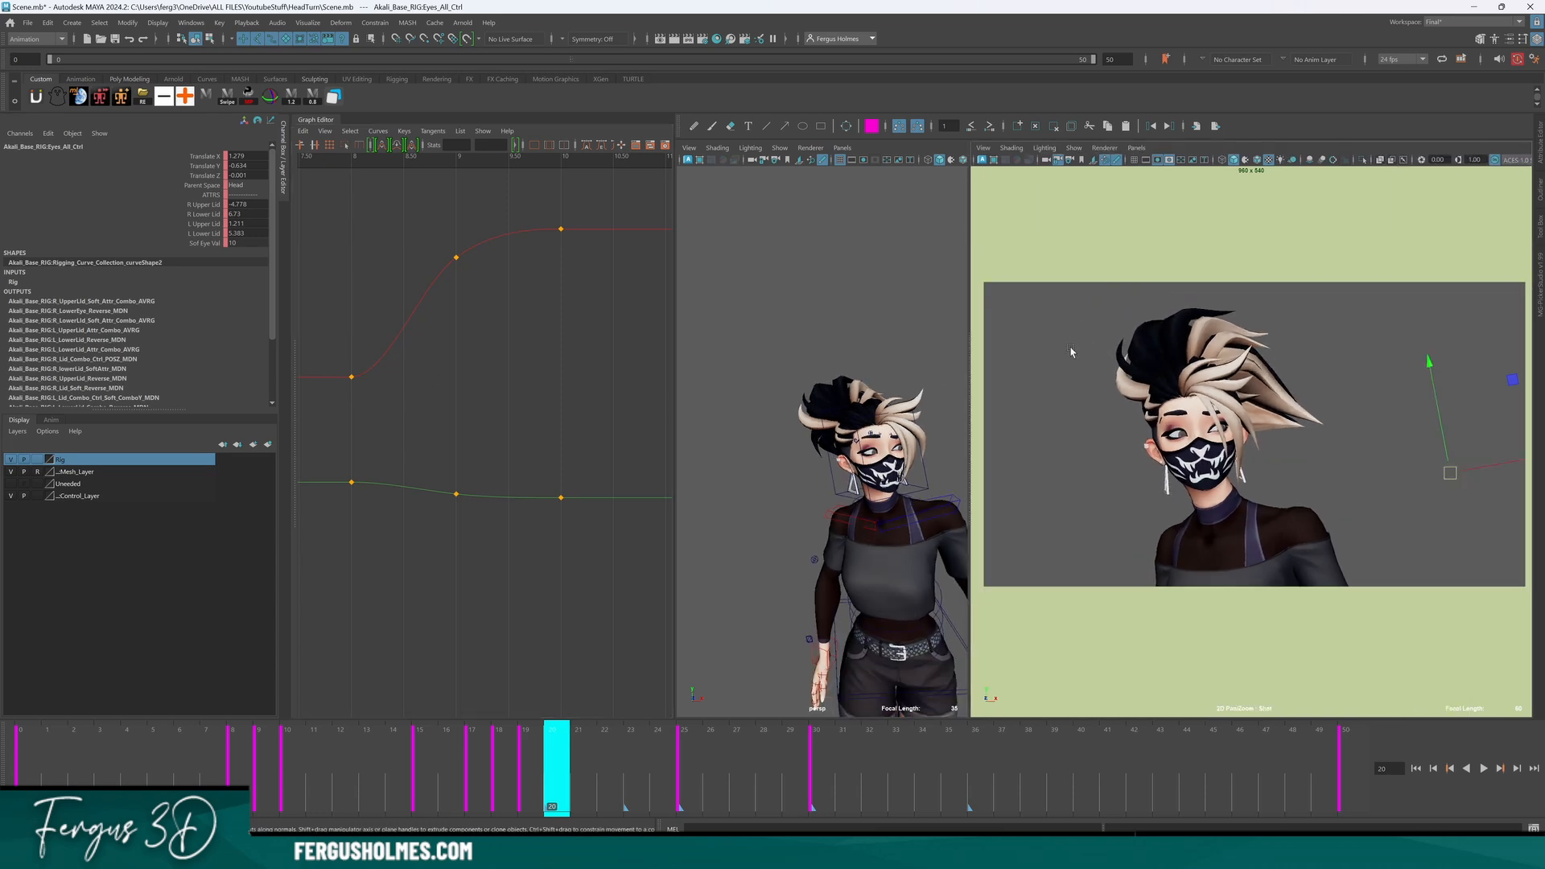
pyautogui.moveTo(526, 736); pyautogui.dragTo(370, 774)
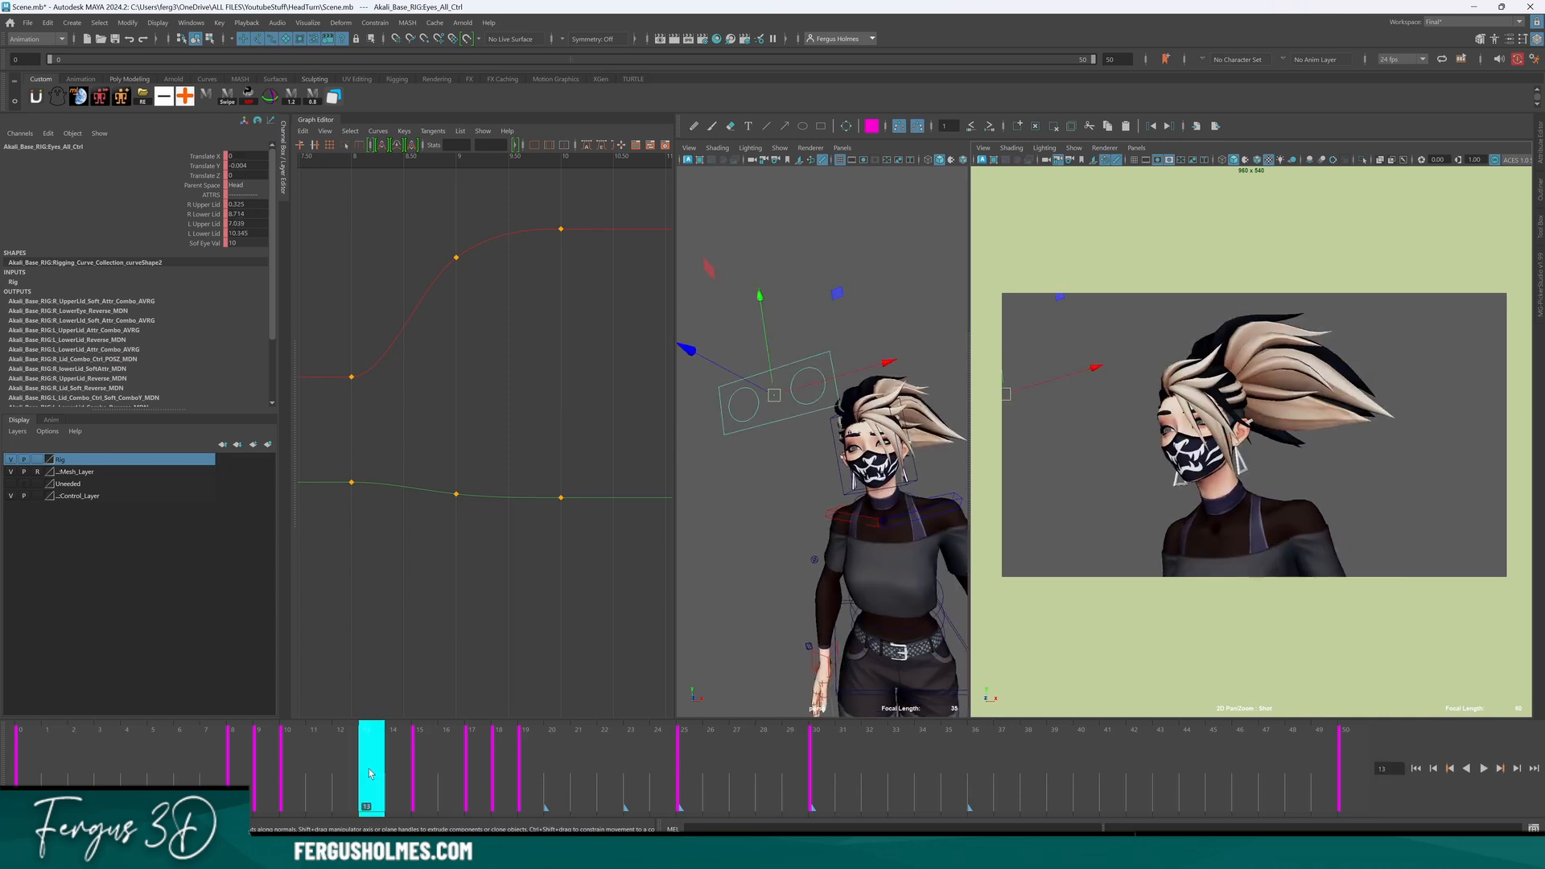
pyautogui.moveTo(370, 775); pyautogui.dragTo(229, 766)
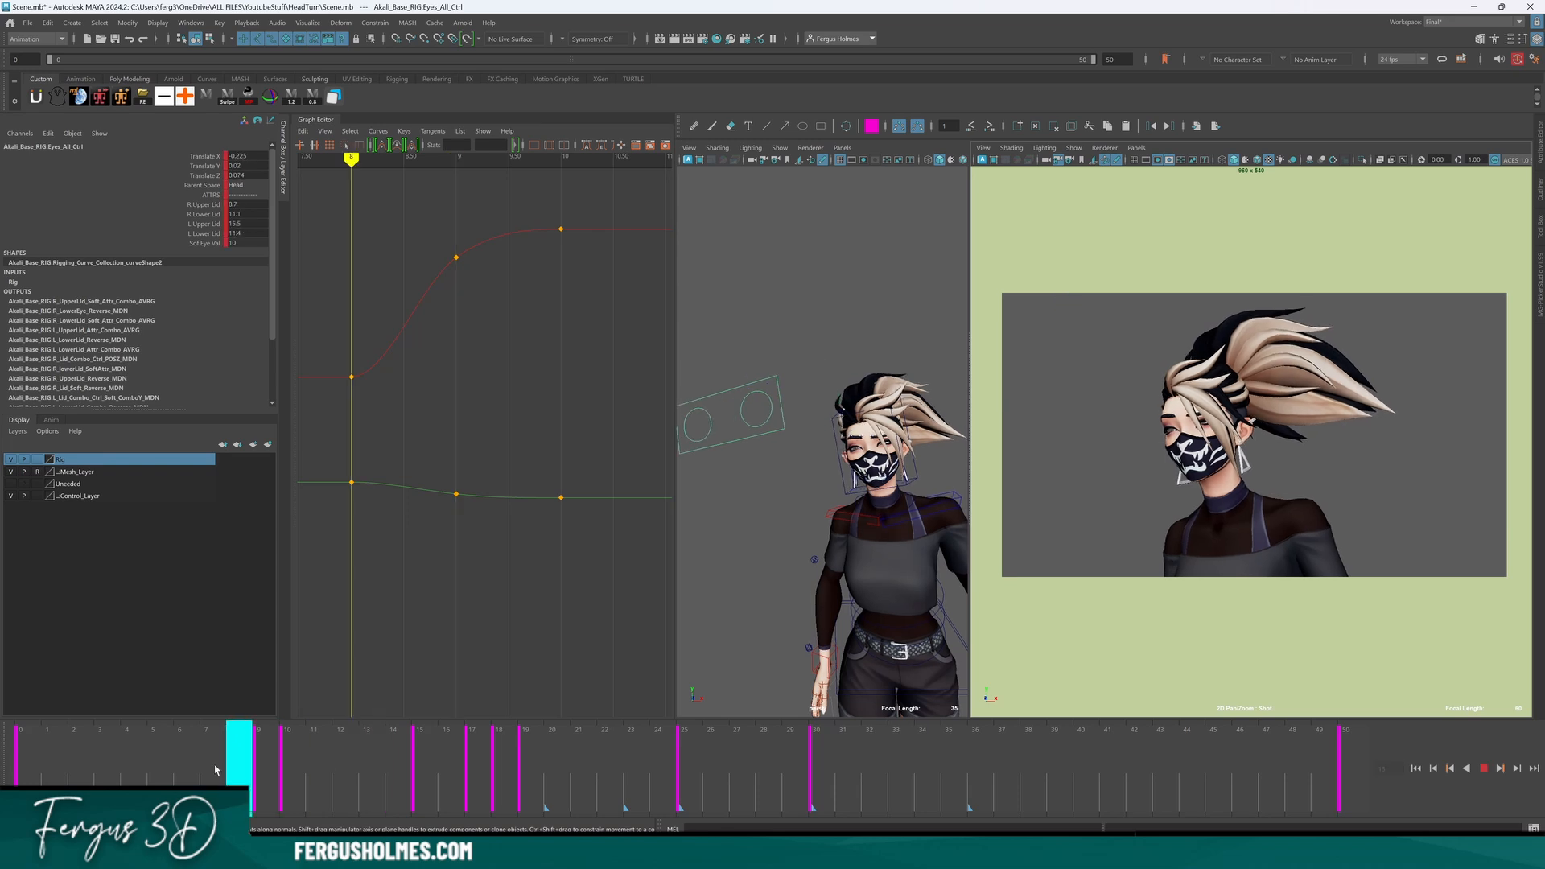
pyautogui.hotkey('alt', 'v')
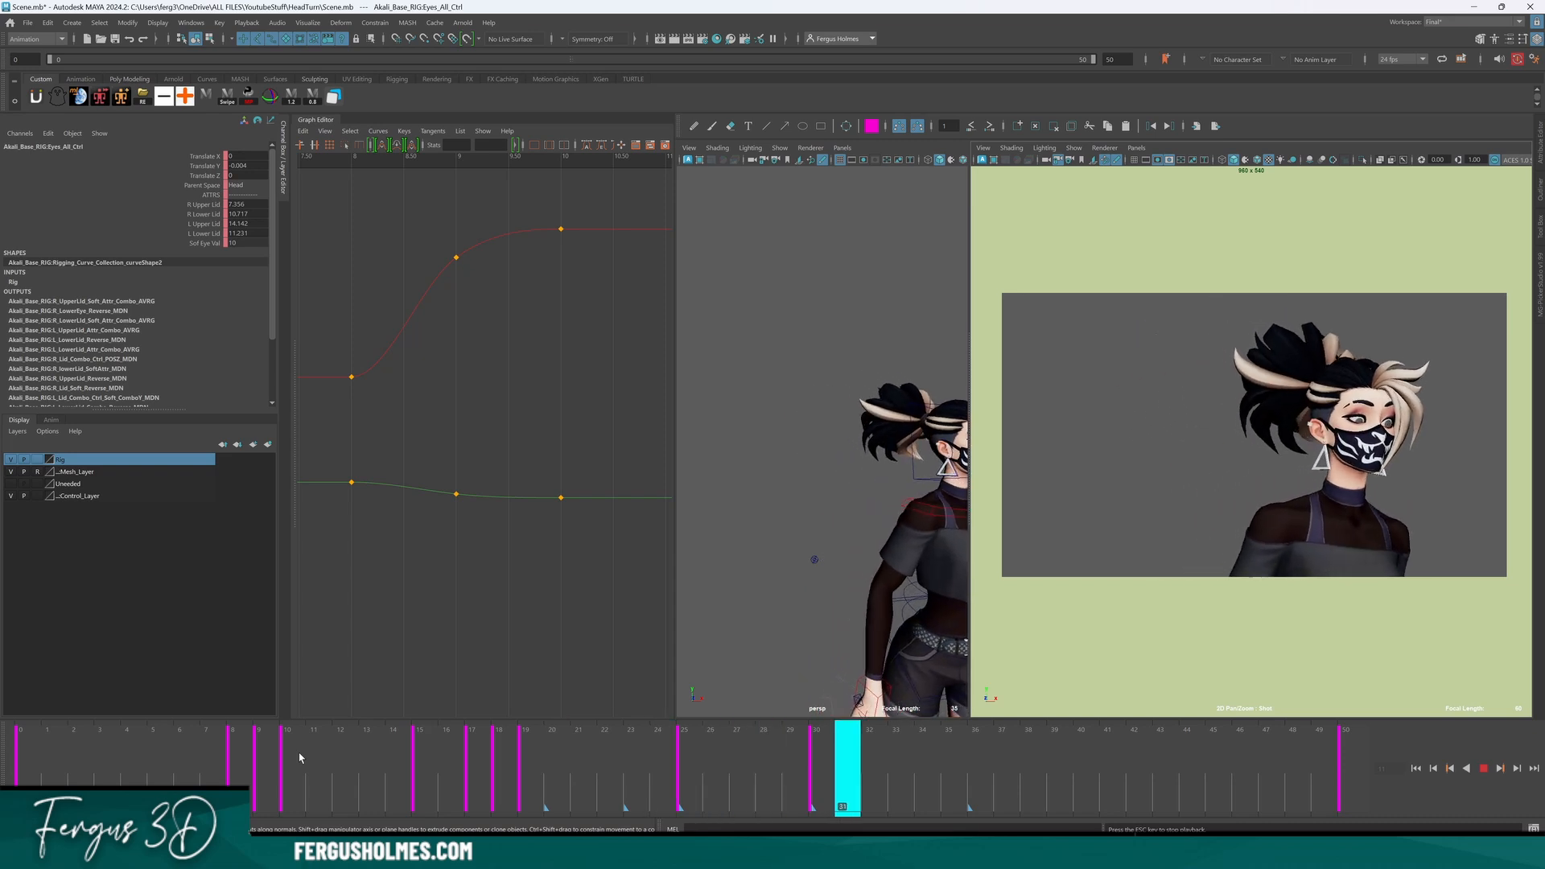
pyautogui.moveTo(299, 758); pyautogui.dragTo(563, 744)
pyautogui.moveTo(372, 773); pyautogui.dragTo(317, 765)
# Select the inner, middle and outer brow controls on both sides of the face at frame 12.
pyautogui.scroll(2, 833, 395)
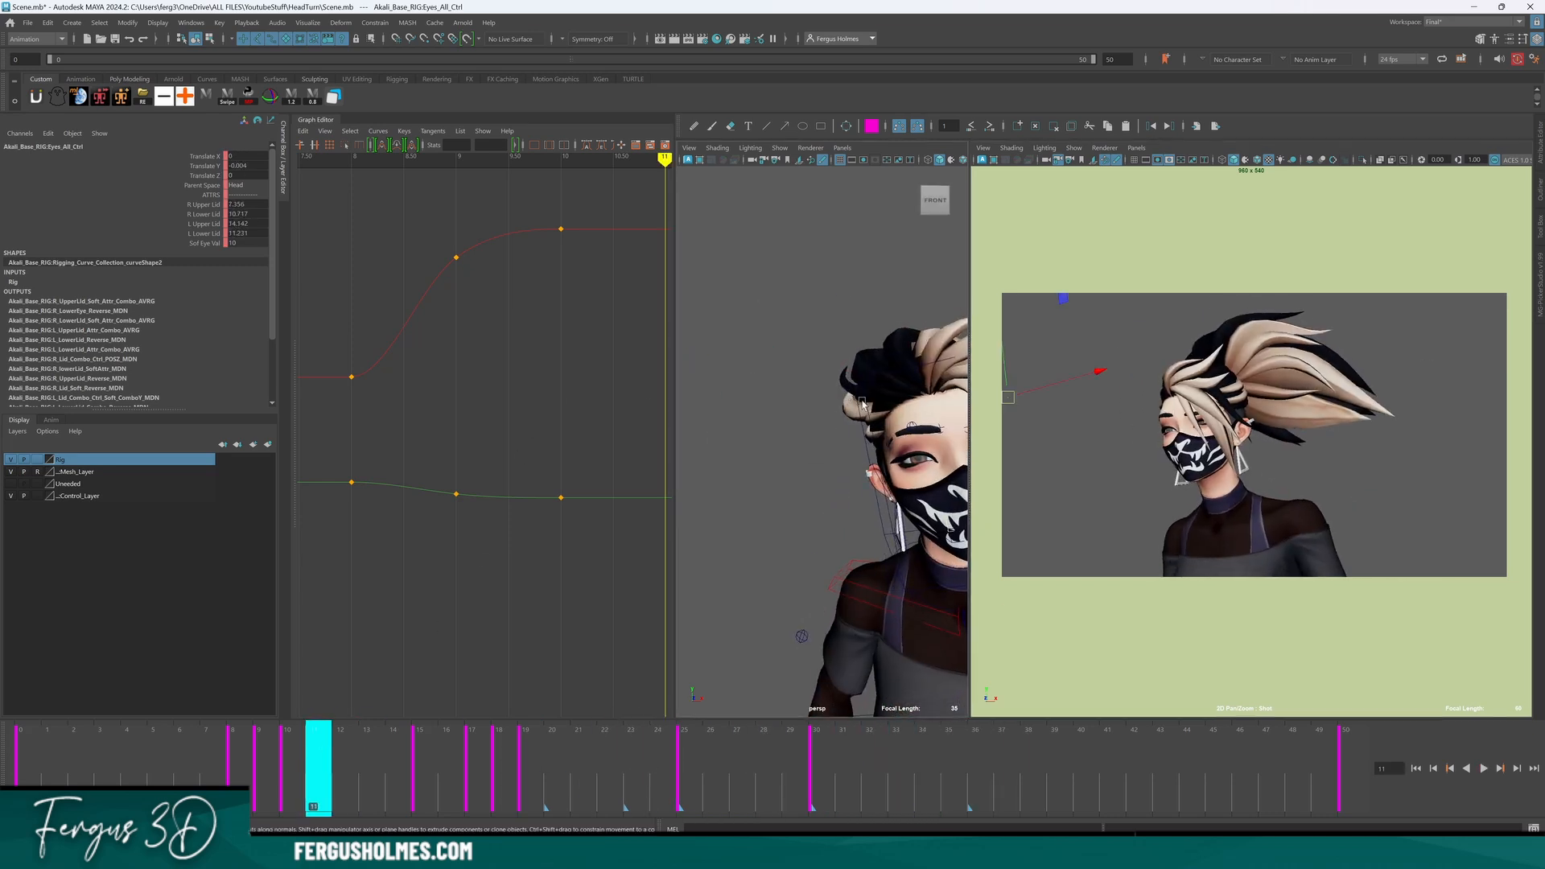
pyautogui.keyDown('alt'); pyautogui.moveTo(883, 421); pyautogui.dragTo(837, 423, button='middle'); pyautogui.keyUp('alt')
pyautogui.scroll(6, 838, 423)
pyautogui.scroll(-3, 838, 423)
pyautogui.keyDown('alt'); pyautogui.moveTo(838, 423); pyautogui.dragTo(835, 417); pyautogui.keyUp('alt')
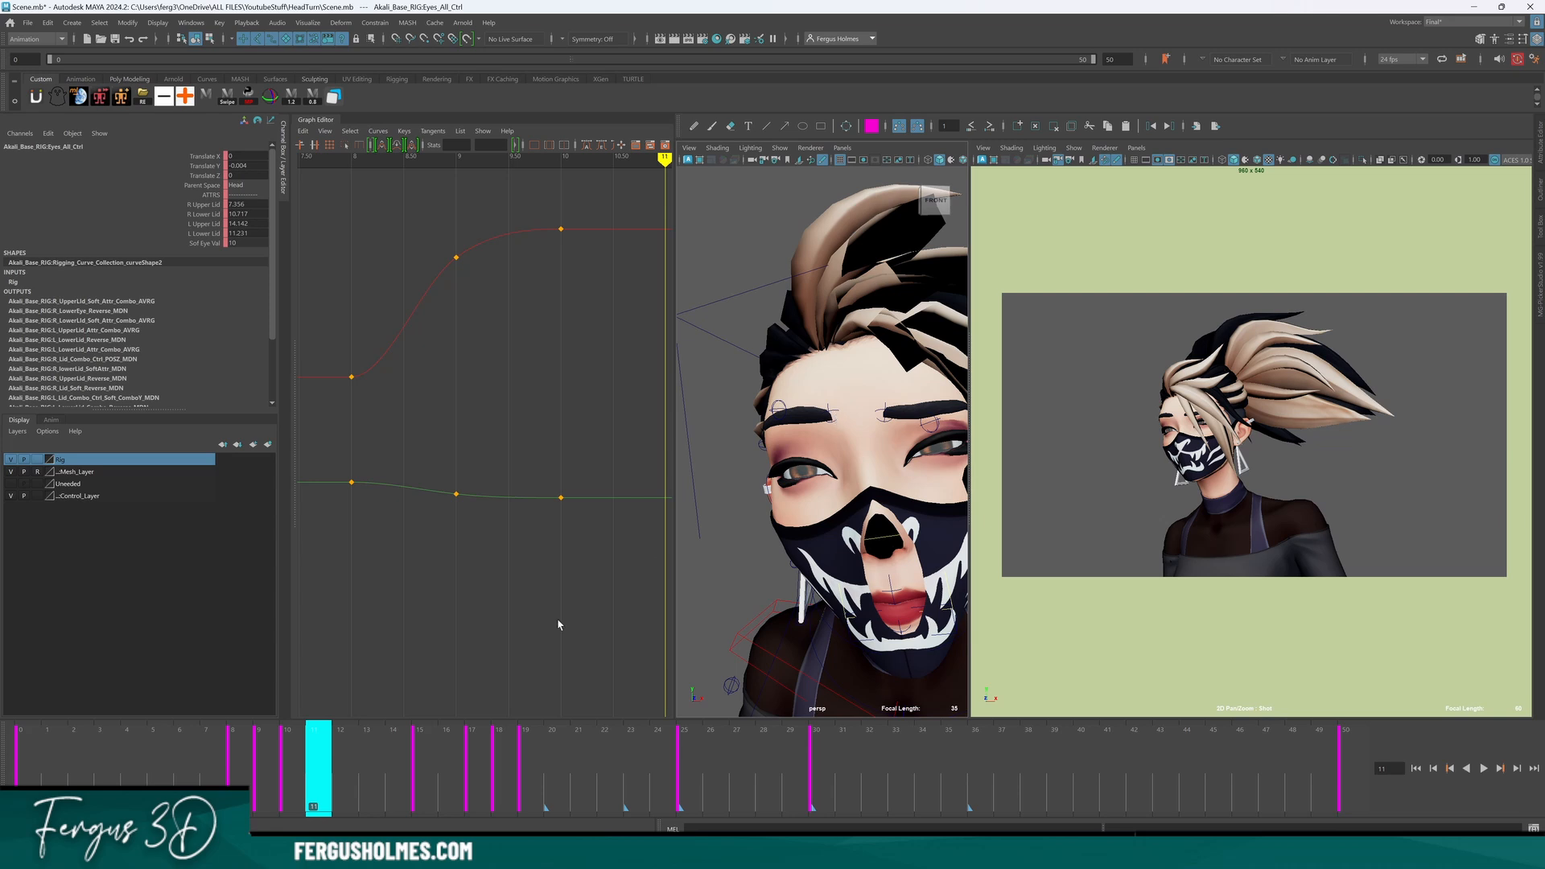
pyautogui.moveTo(346, 767)
pyautogui.mouseDown()
pyautogui.moveTo(268, 767)
pyautogui.moveTo(346, 761)
pyautogui.mouseUp()
pyautogui.click(828, 405)
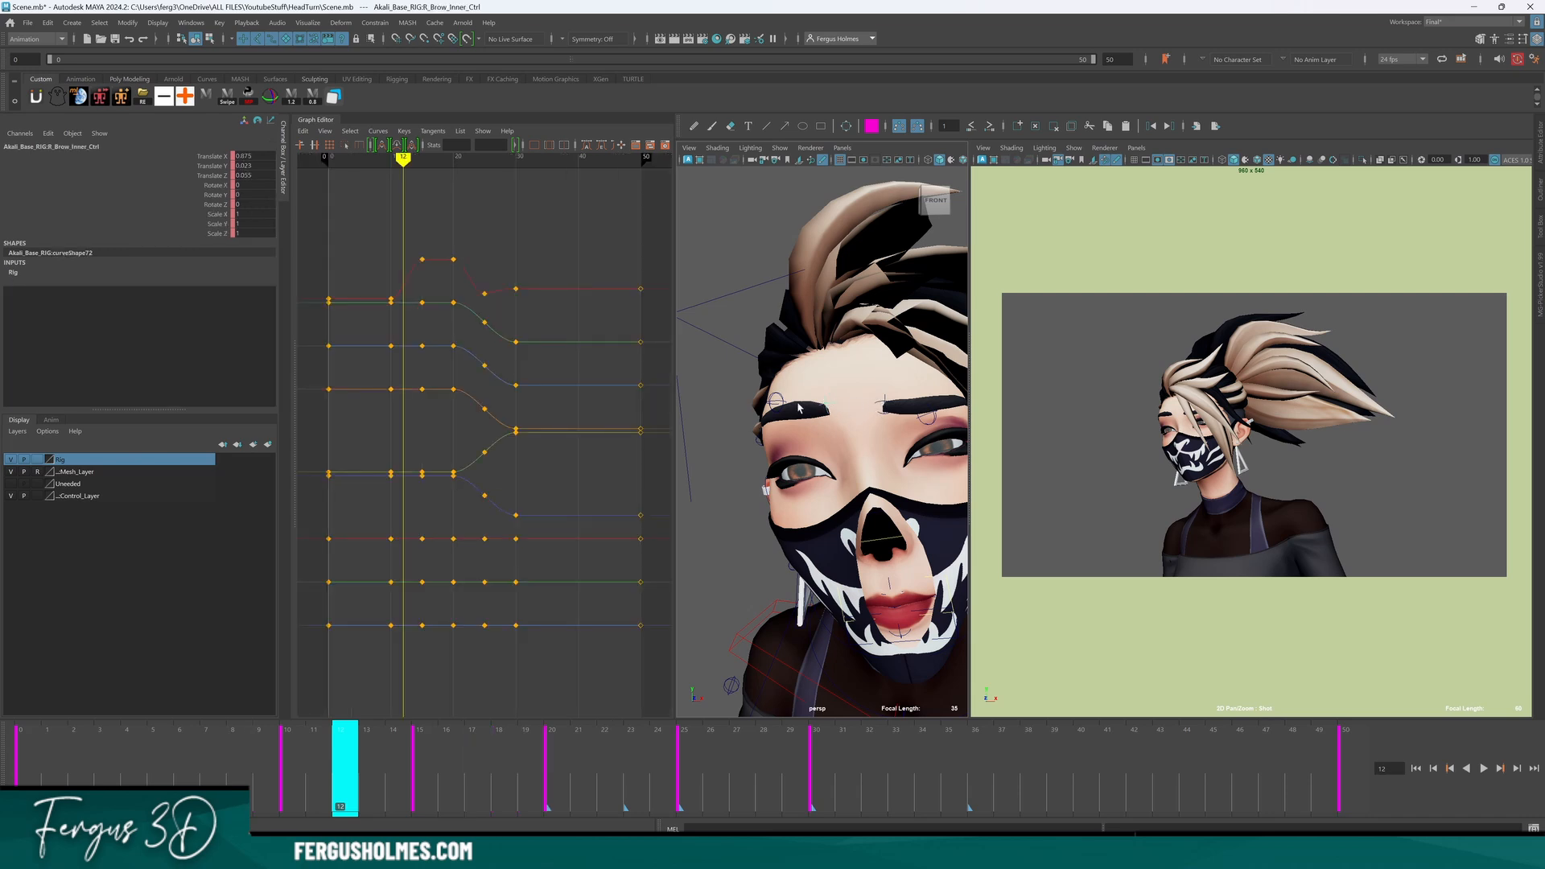
pyautogui.keyDown('shift'); pyautogui.click(882, 404); pyautogui.keyUp('shift')
pyautogui.keyDown('shift'); pyautogui.click(932, 416); pyautogui.keyUp('shift')
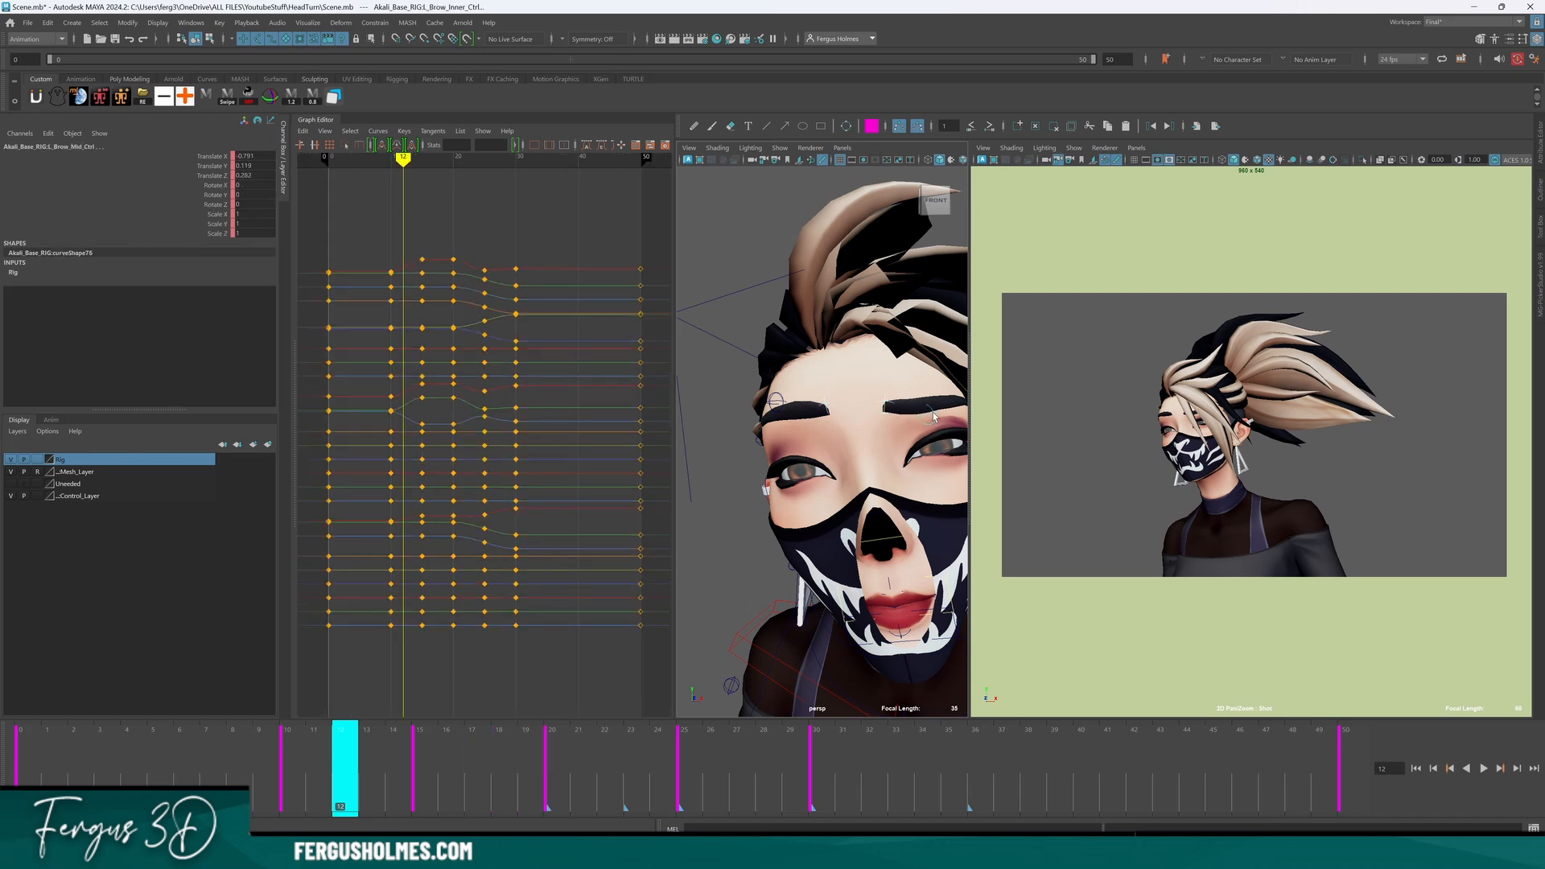
pyautogui.keyDown('alt'); pyautogui.moveTo(824, 367); pyautogui.dragTo(852, 370); pyautogui.keyUp('alt')
pyautogui.keyDown('shift'); pyautogui.click(800, 408); pyautogui.keyUp('shift')
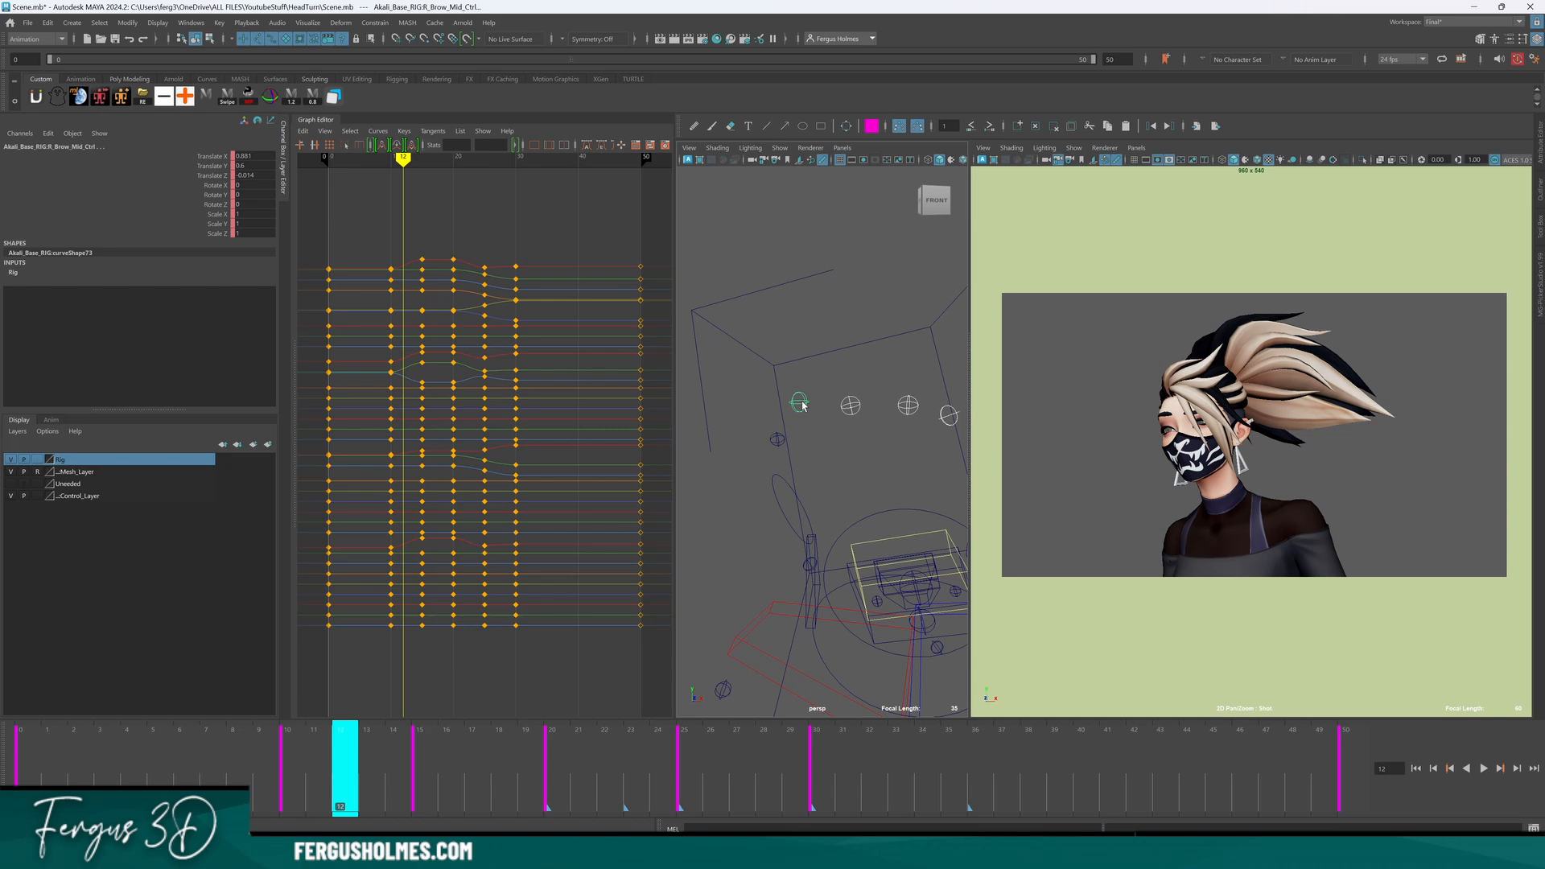
pyautogui.keyDown('shift'); pyautogui.click(778, 439); pyautogui.keyUp('shift')
pyautogui.keyDown('alt'); pyautogui.moveTo(835, 436); pyautogui.dragTo(797, 456); pyautogui.keyUp('alt')
pyautogui.keyDown('shift'); pyautogui.click(884, 444); pyautogui.keyUp('shift')
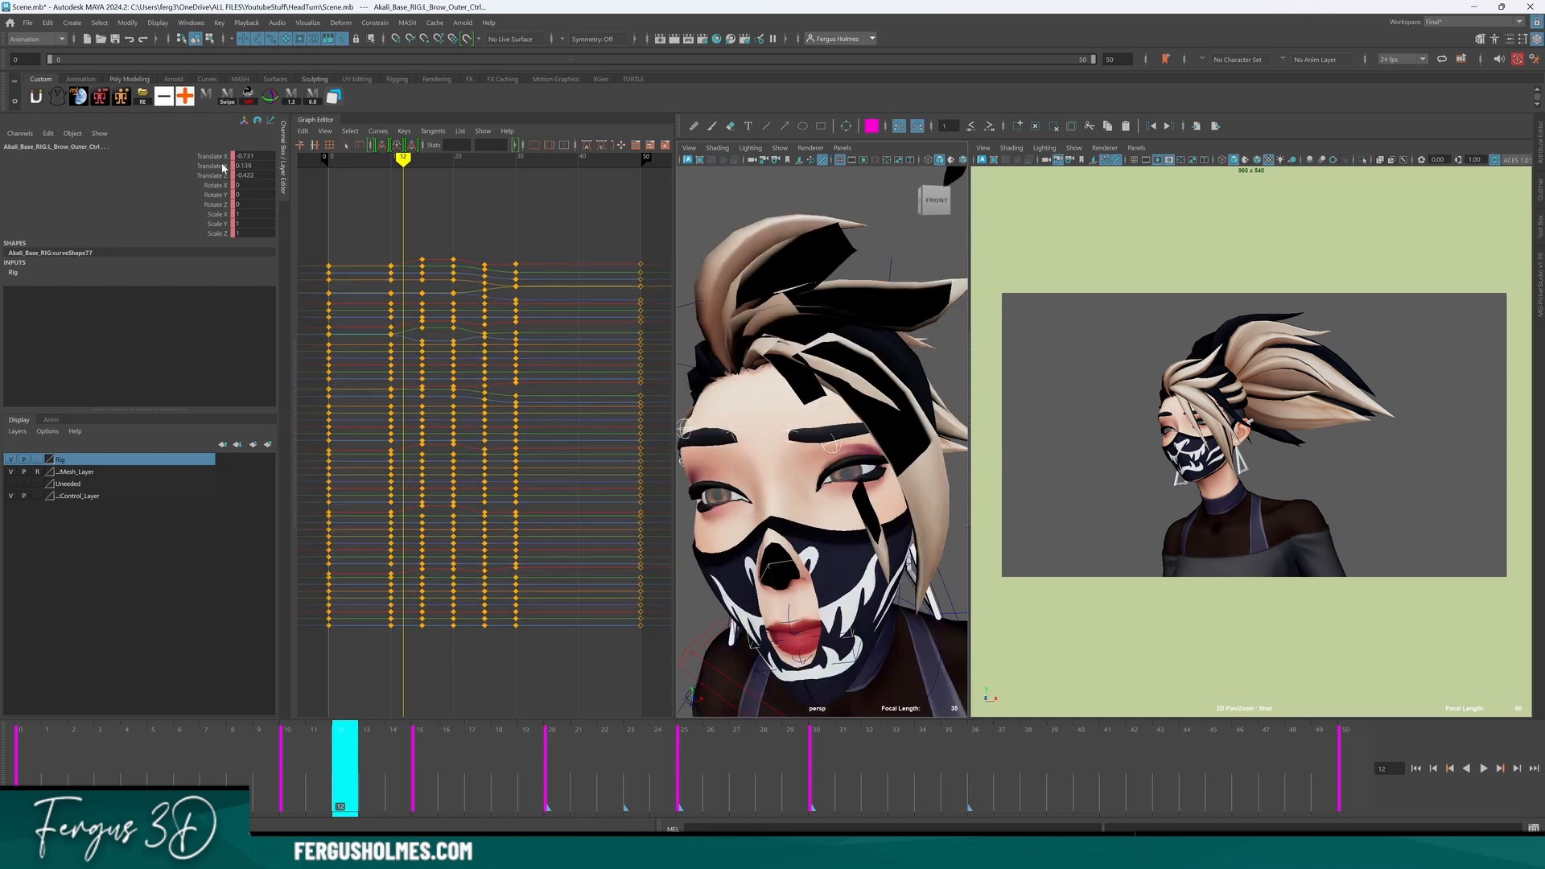
# Isolate the Translate X, Y and Z curves of the selected brow controls in the Graph Editor.
pyautogui.moveTo(216, 156); pyautogui.dragTo(219, 175)
pyautogui.scroll(-5, 434, 342)
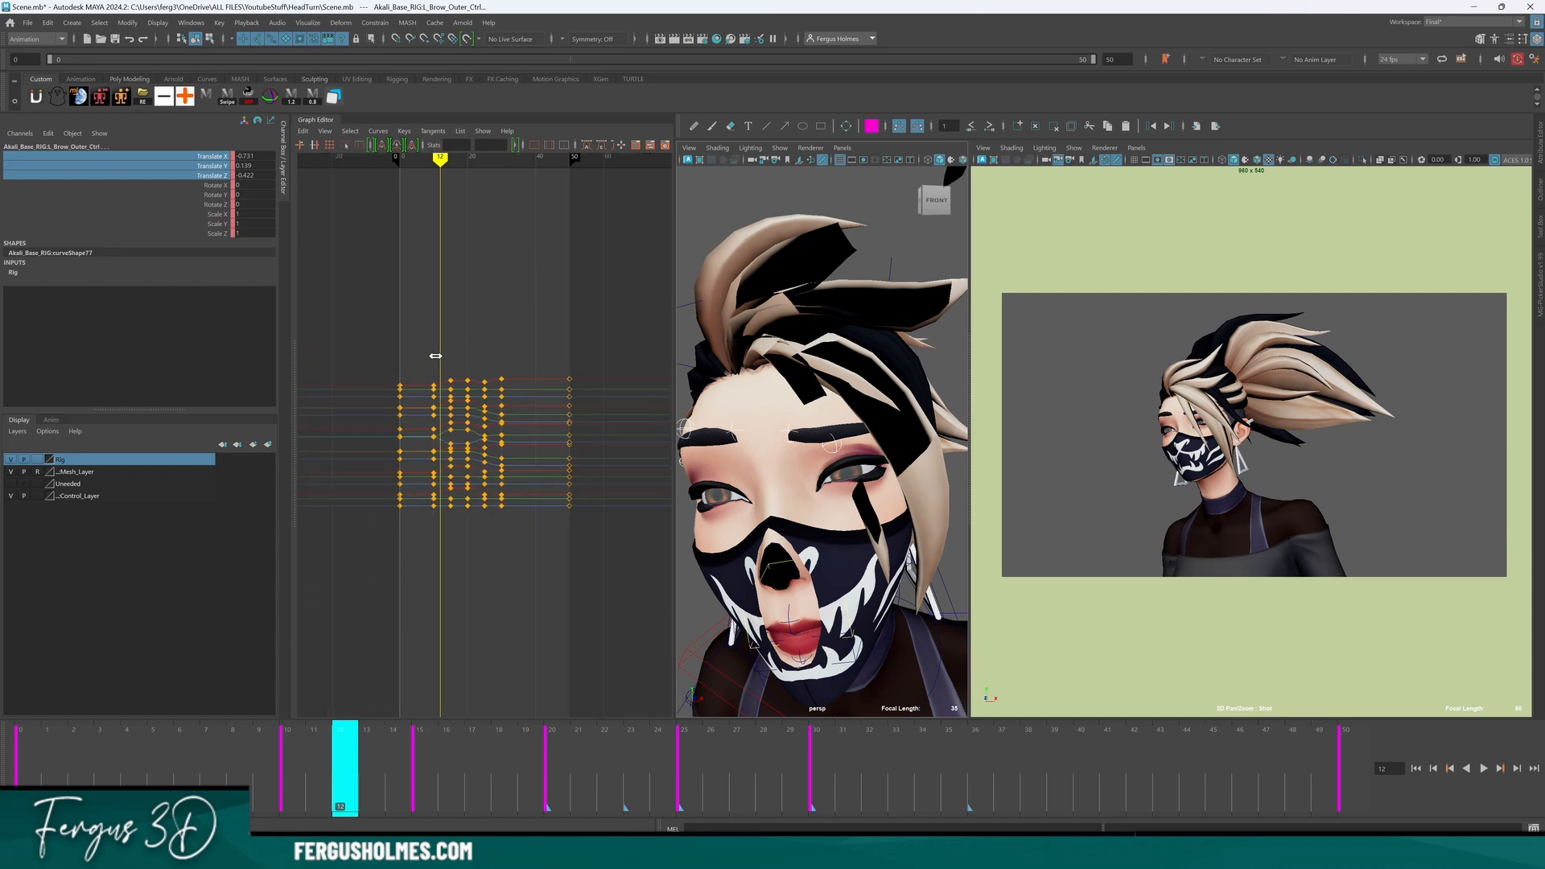
pyautogui.scroll(5, 434, 377)
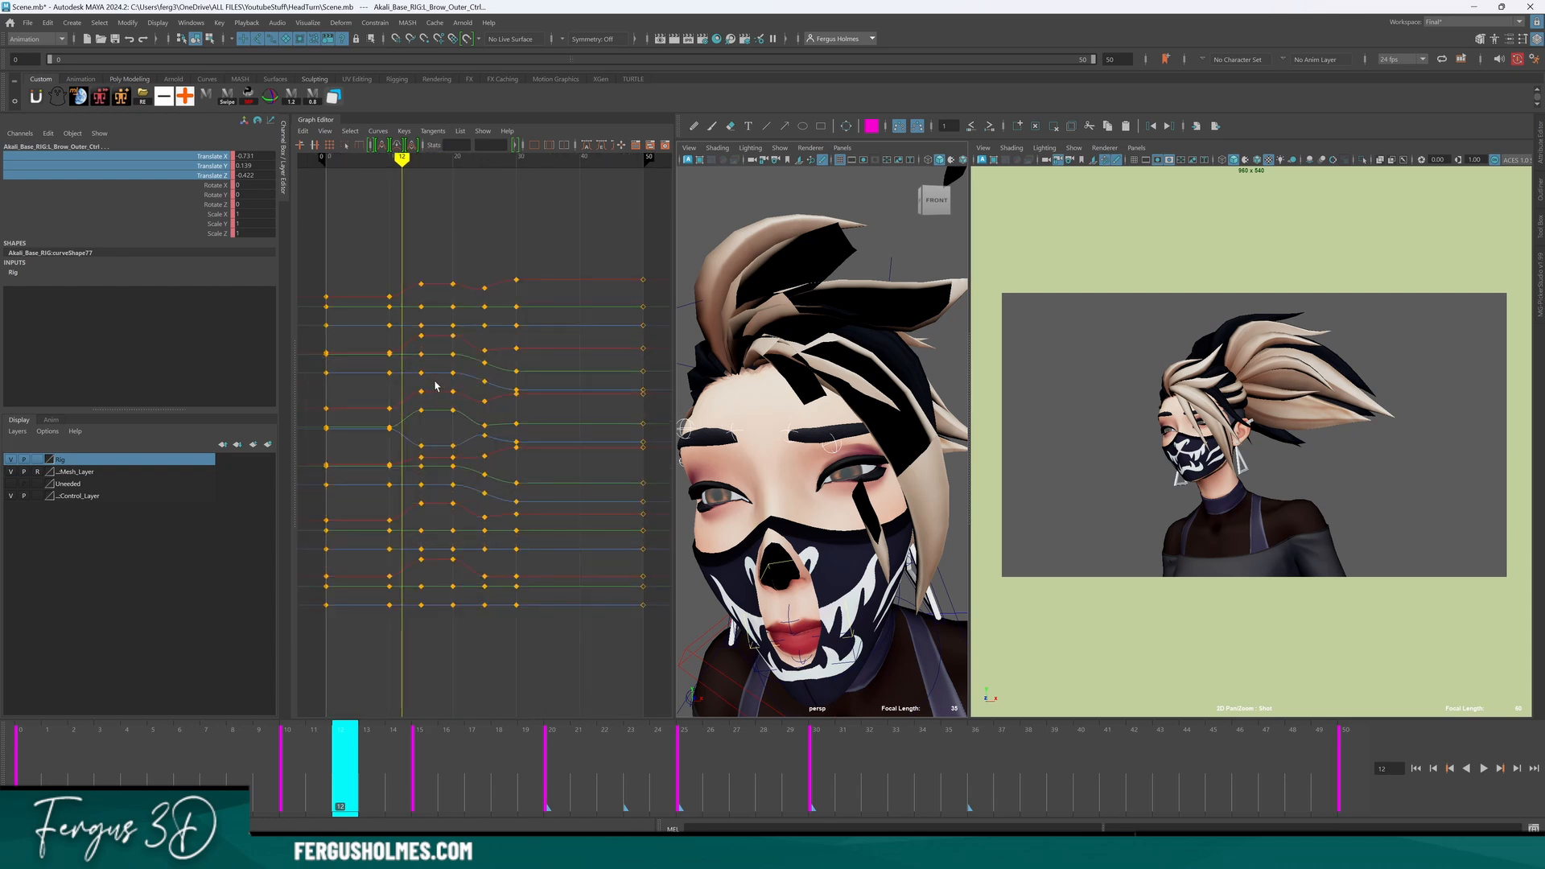
# Shift the brow controls' translate keys from frames 10 through 30 one frame later.
pyautogui.press('.')
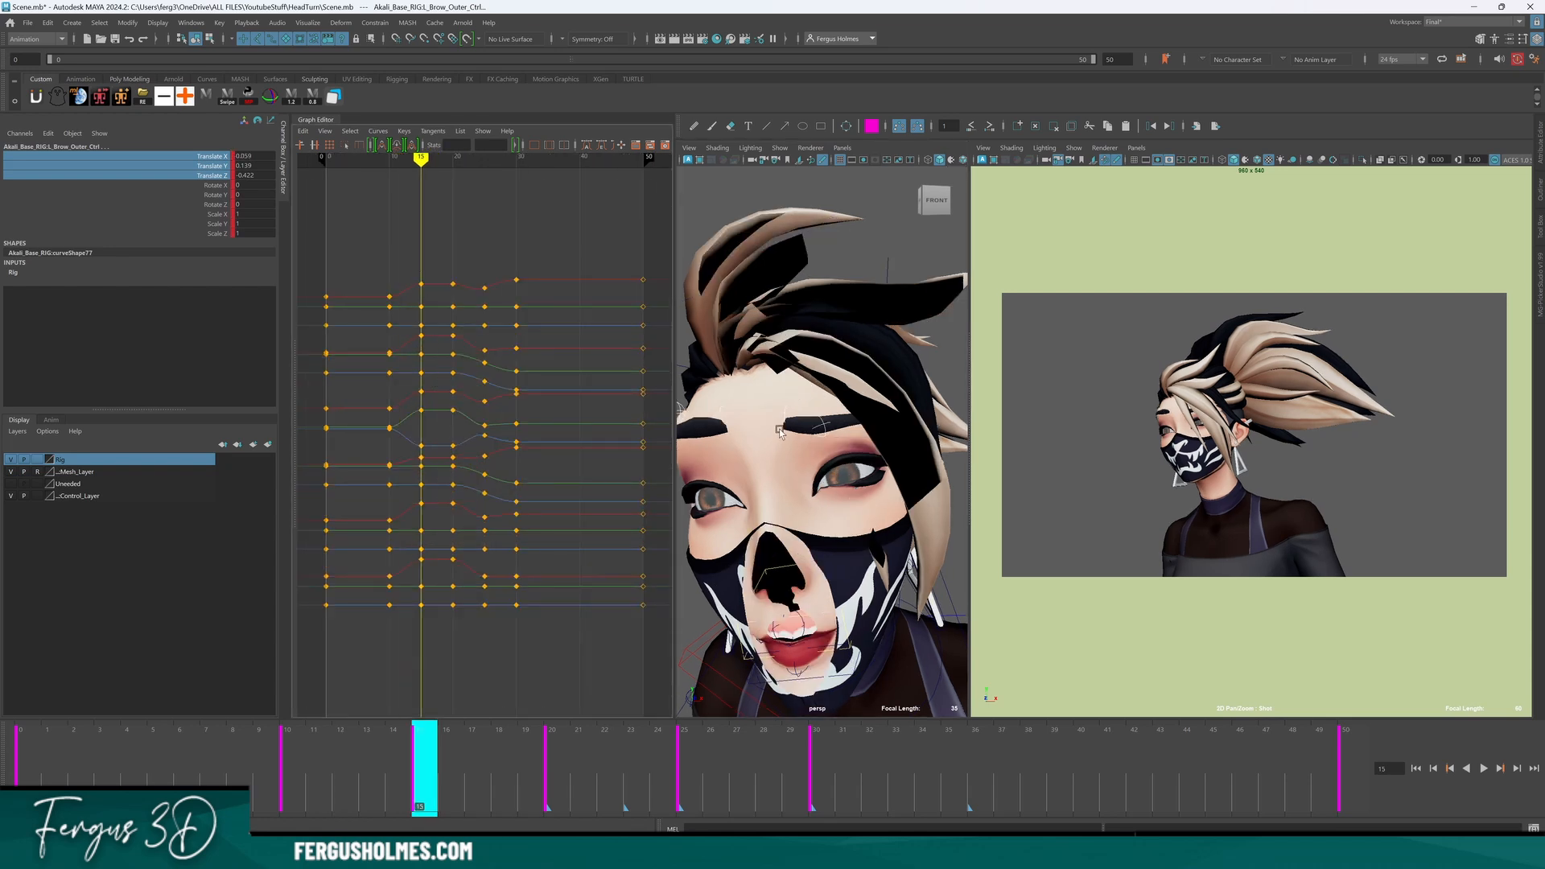
pyautogui.scroll(-5, 780, 433)
pyautogui.moveTo(420, 775); pyautogui.dragTo(368, 763)
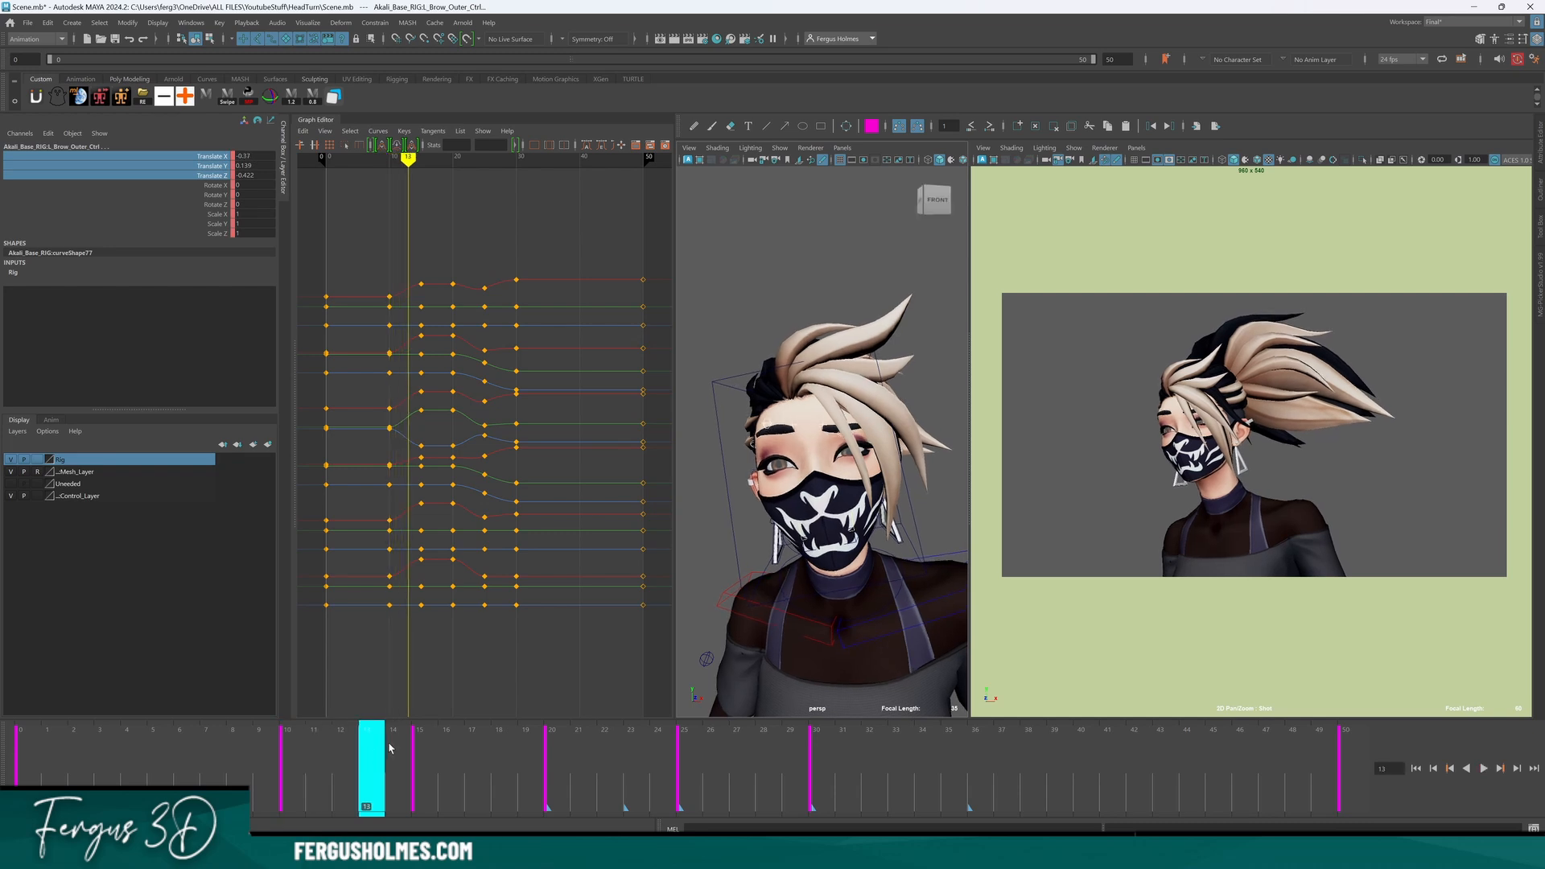
pyautogui.press('.')
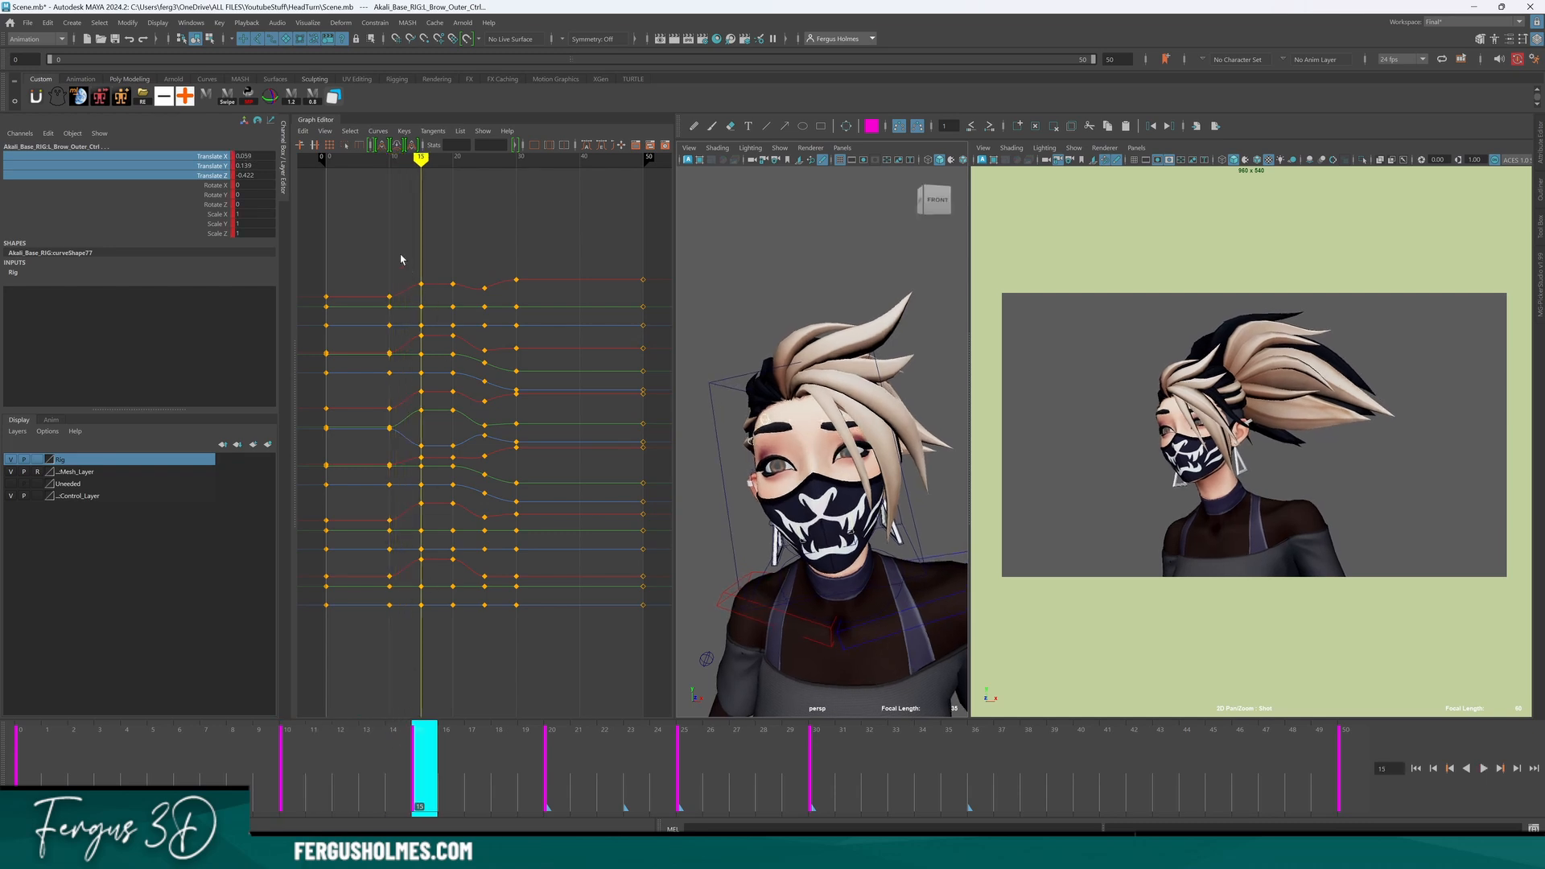
pyautogui.press(',')
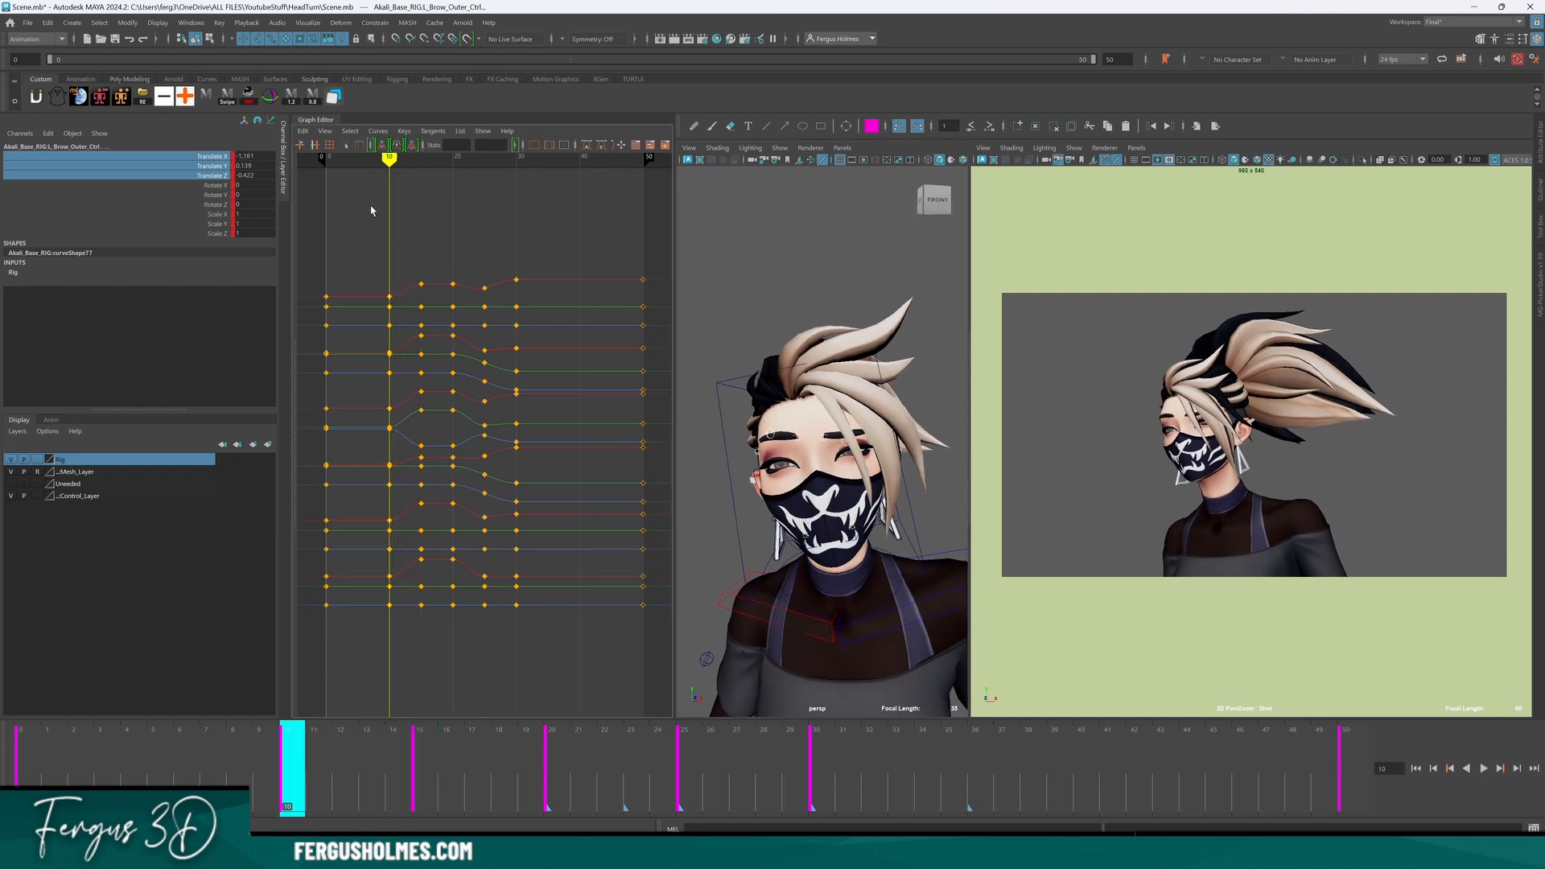
pyautogui.moveTo(371, 211); pyautogui.dragTo(502, 617)
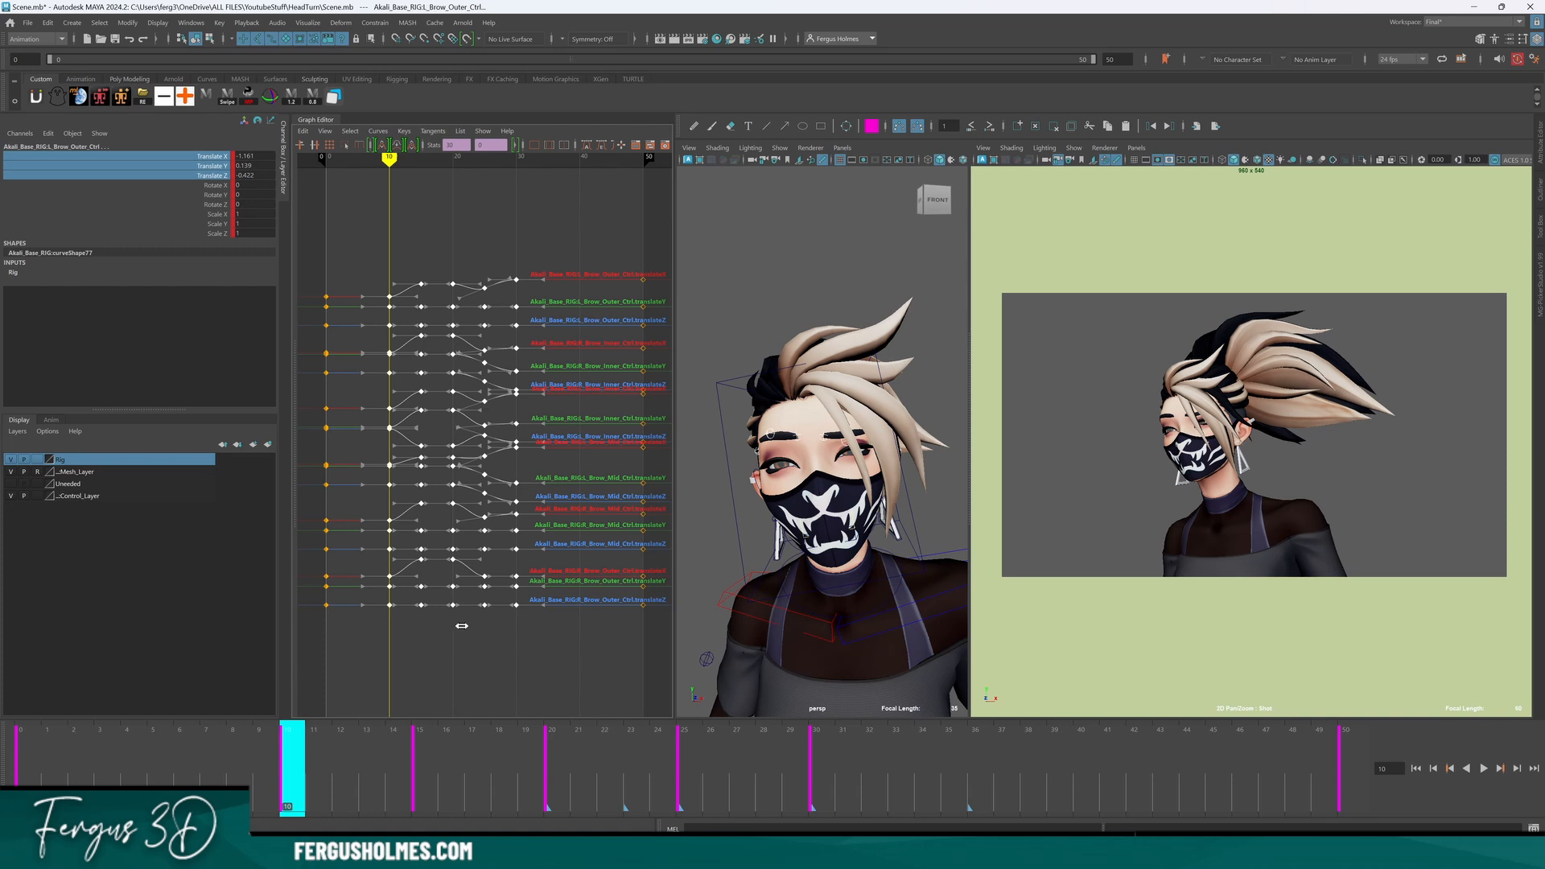
pyautogui.keyDown('shift'); pyautogui.moveTo(464, 625); pyautogui.dragTo(471, 626, button='middle'); pyautogui.keyUp('shift')
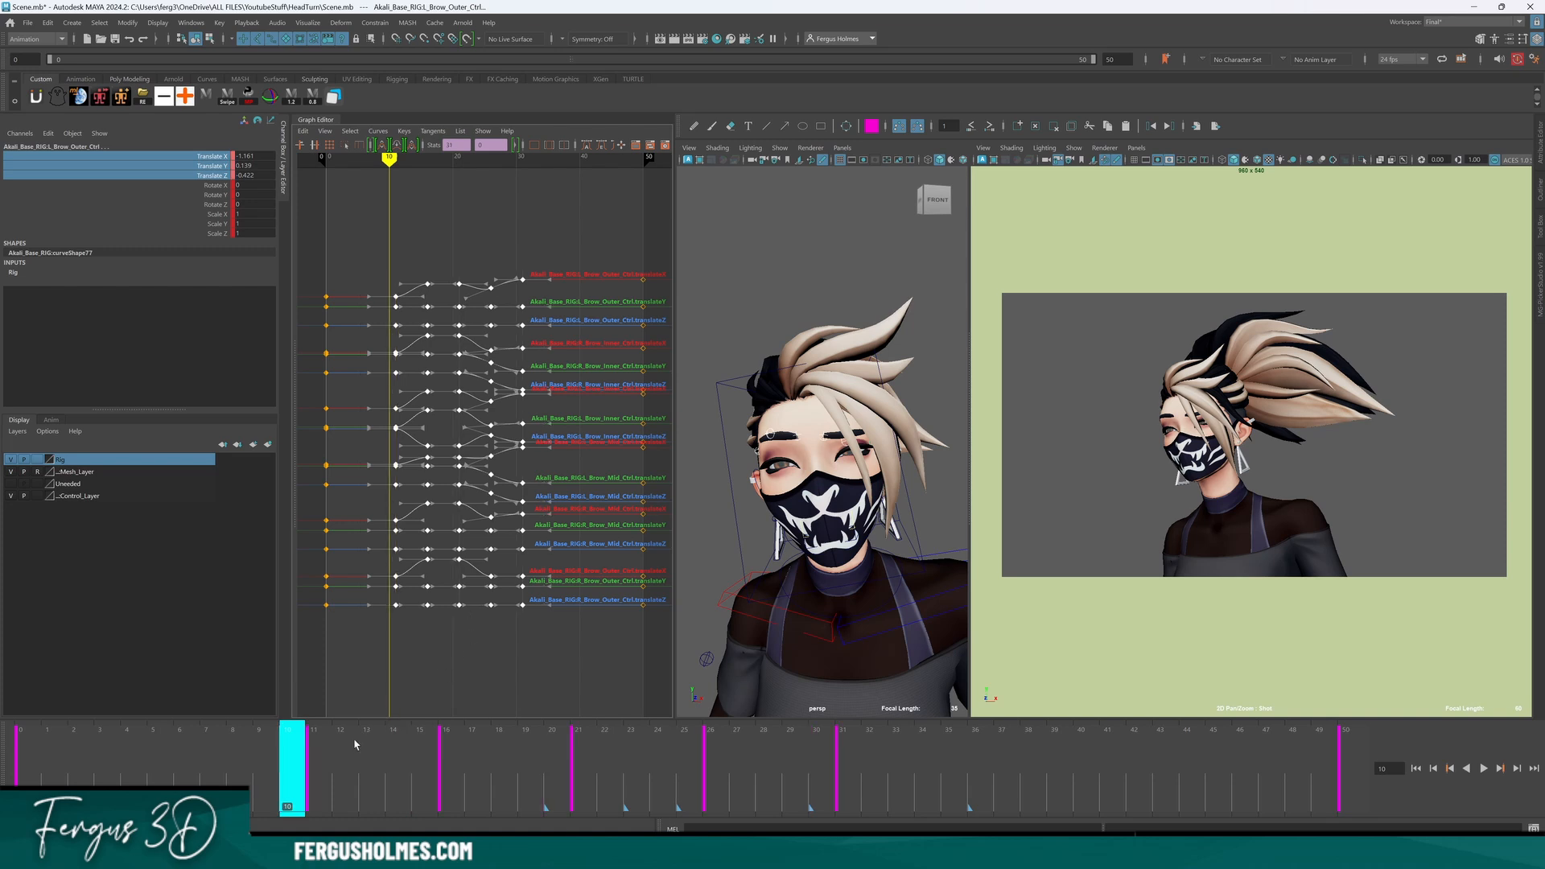
# Scrub and play the animation around frame 11 to review the brow timing.
pyautogui.click(320, 753)
pyautogui.moveTo(353, 755); pyautogui.dragTo(318, 765)
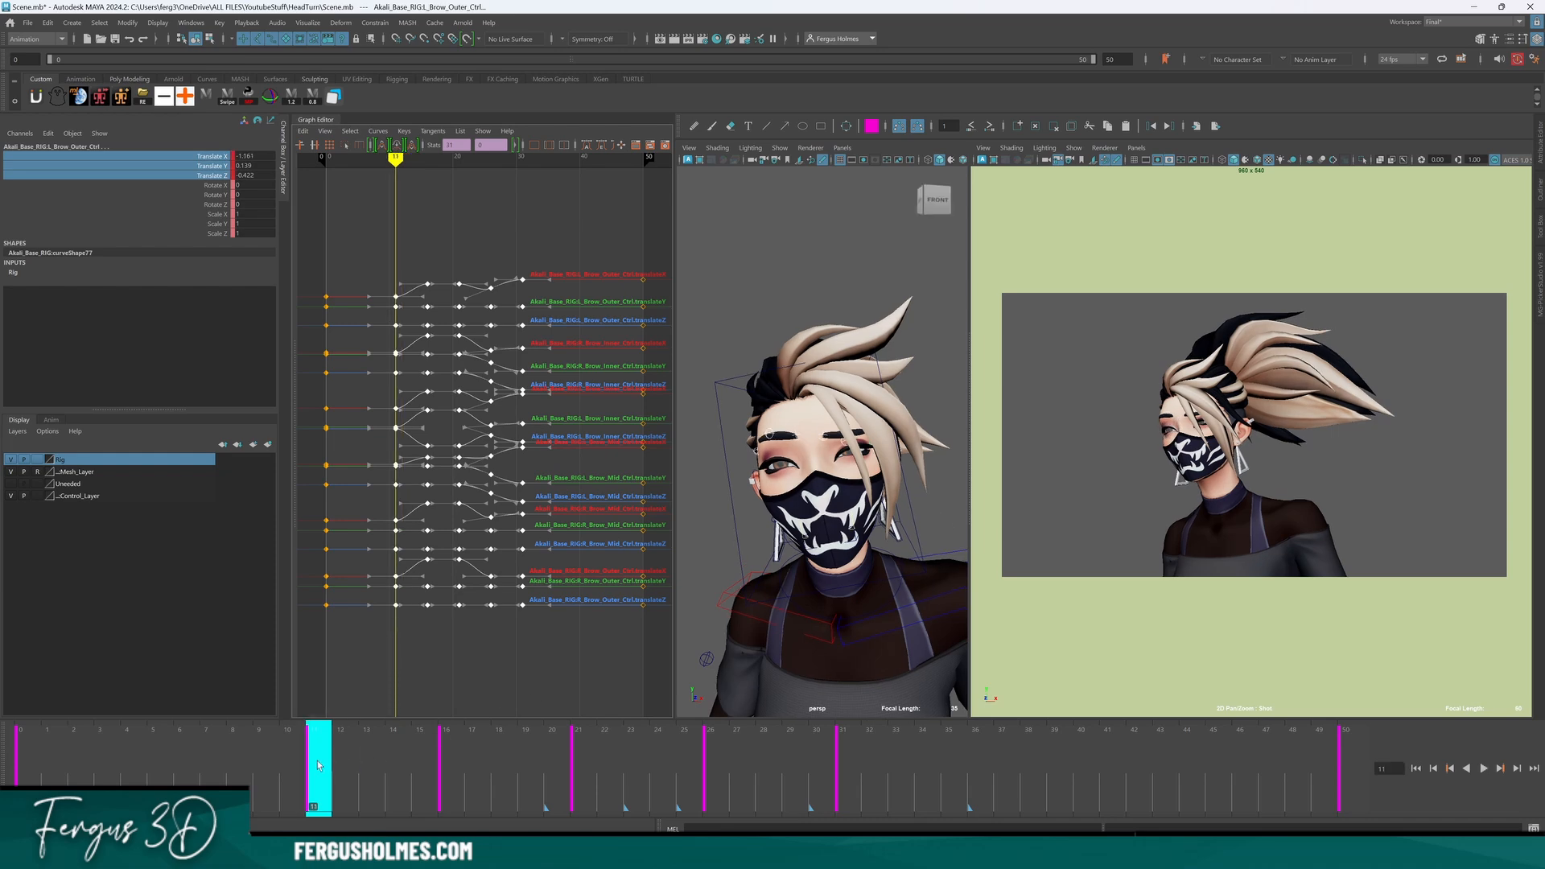
pyautogui.hotkey('alt', 'v')
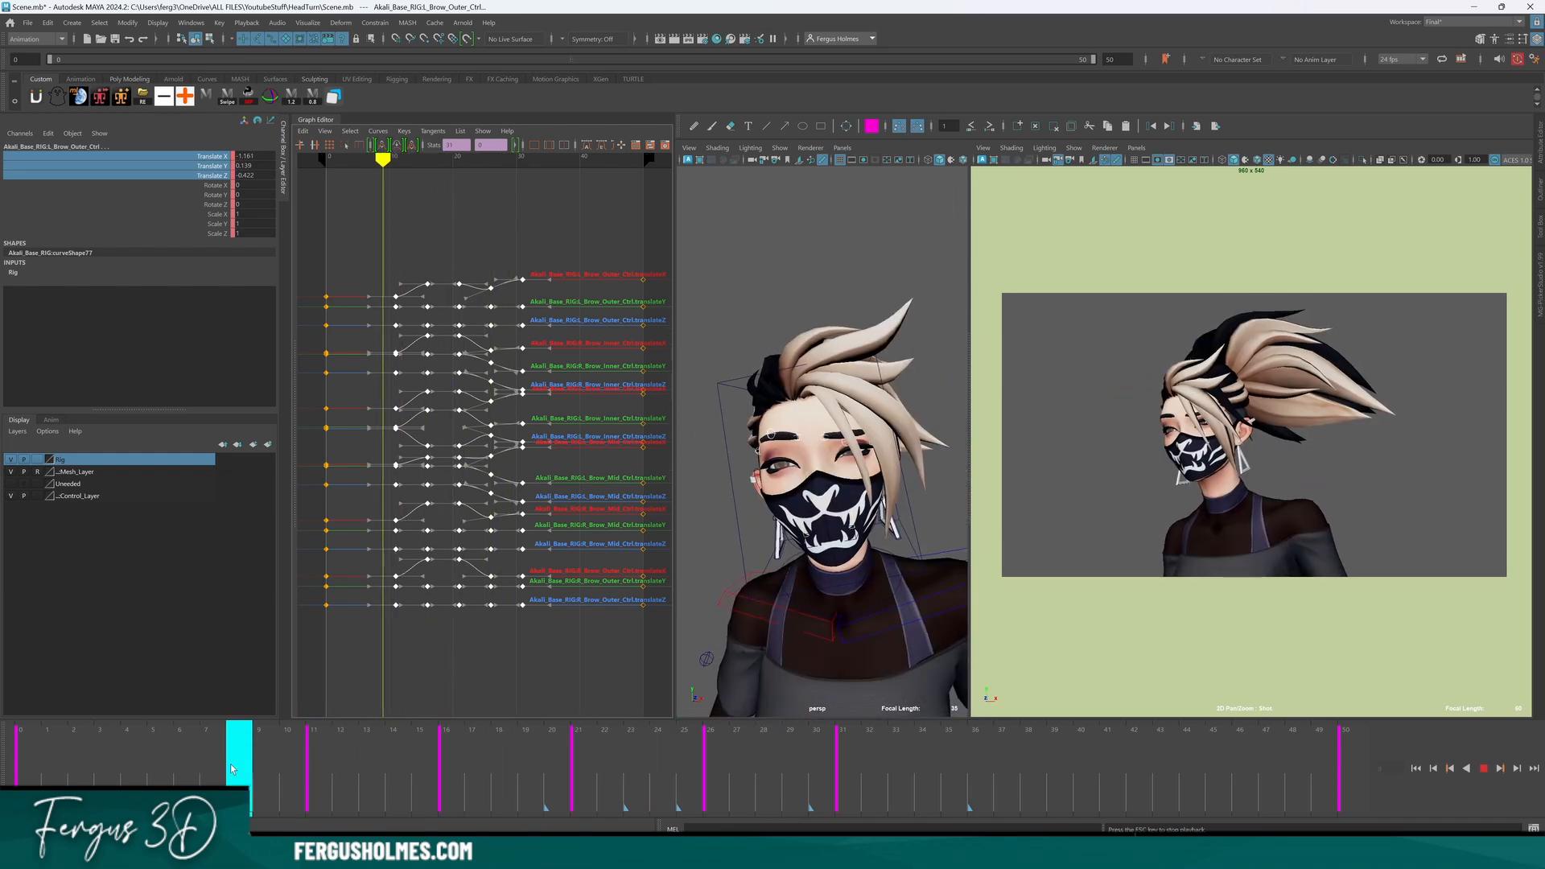
pyautogui.press('Escape')
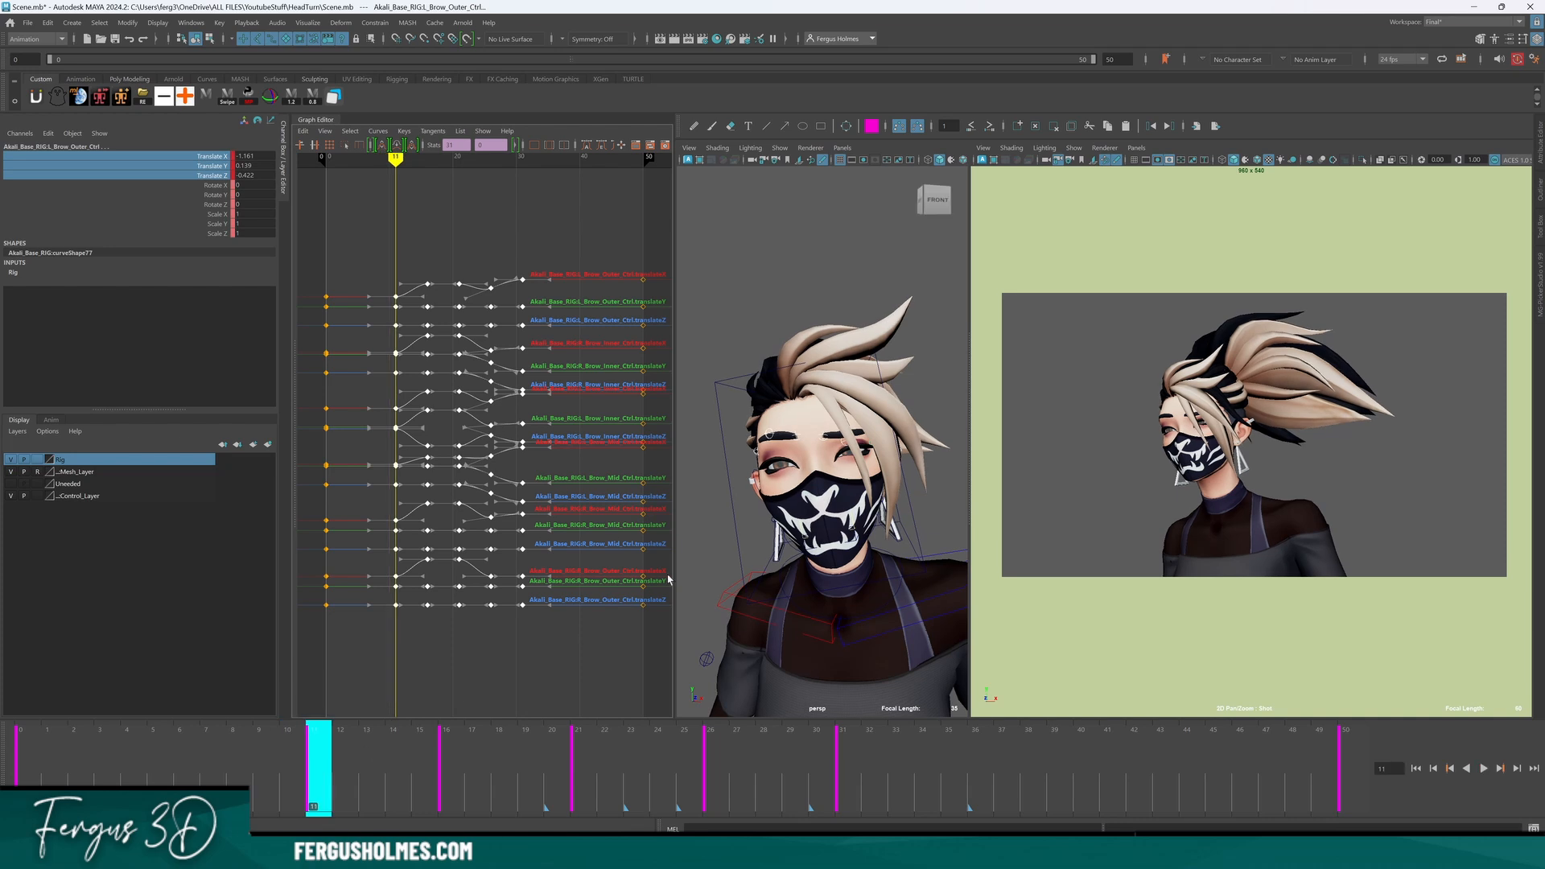
# Isolate the Translate Y curves of both inner brow controls in the Graph Editor at frame 13.
pyautogui.scroll(5, 822, 432)
pyautogui.click(796, 421)
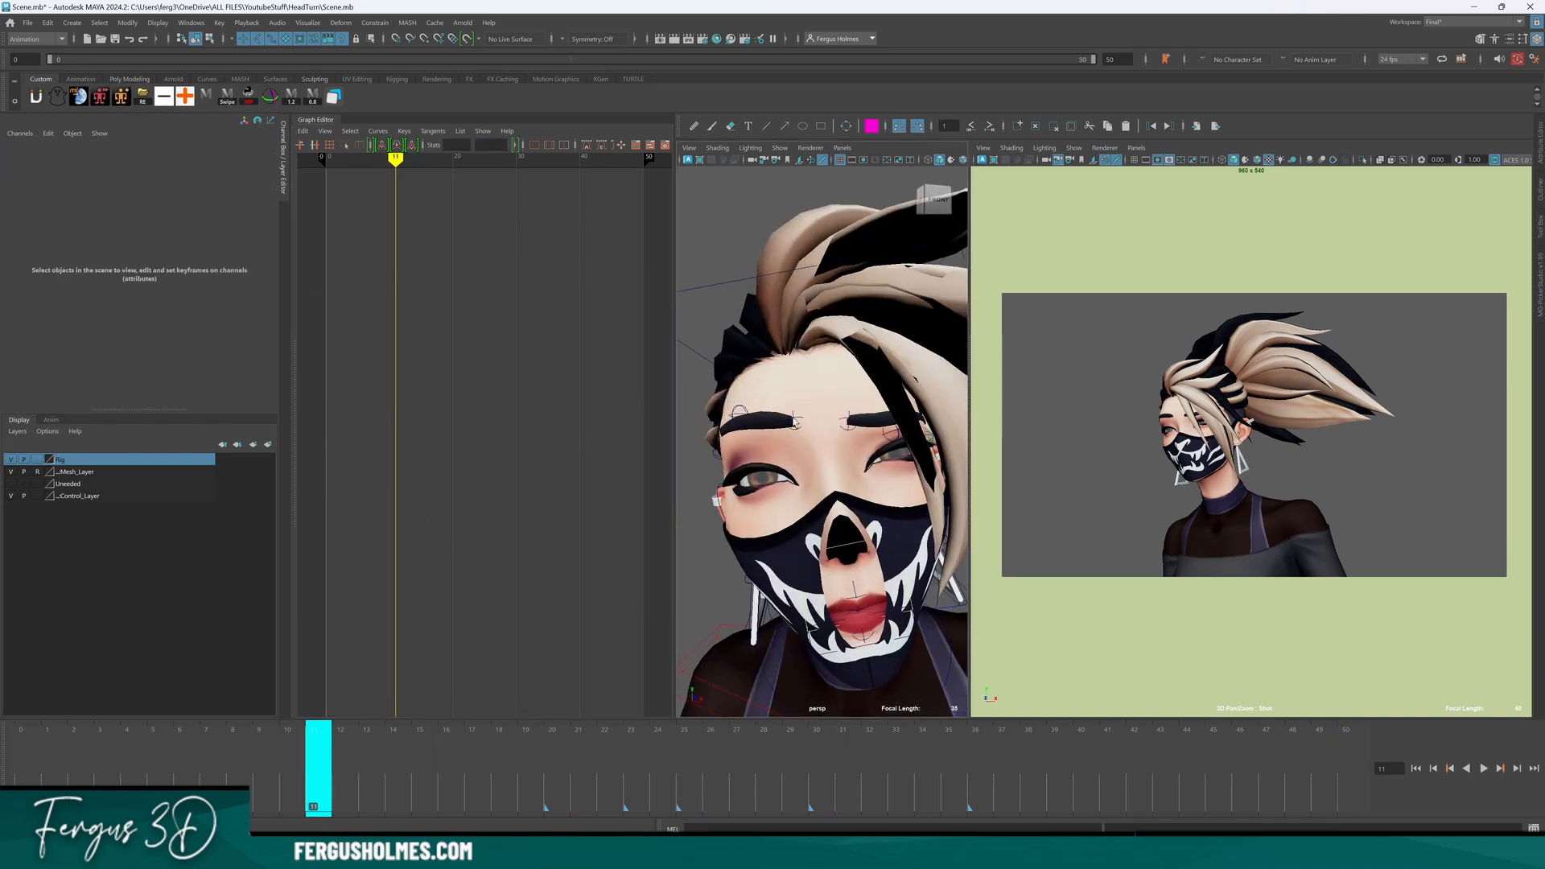
pyautogui.keyDown('shift'); pyautogui.click(845, 422); pyautogui.keyUp('shift')
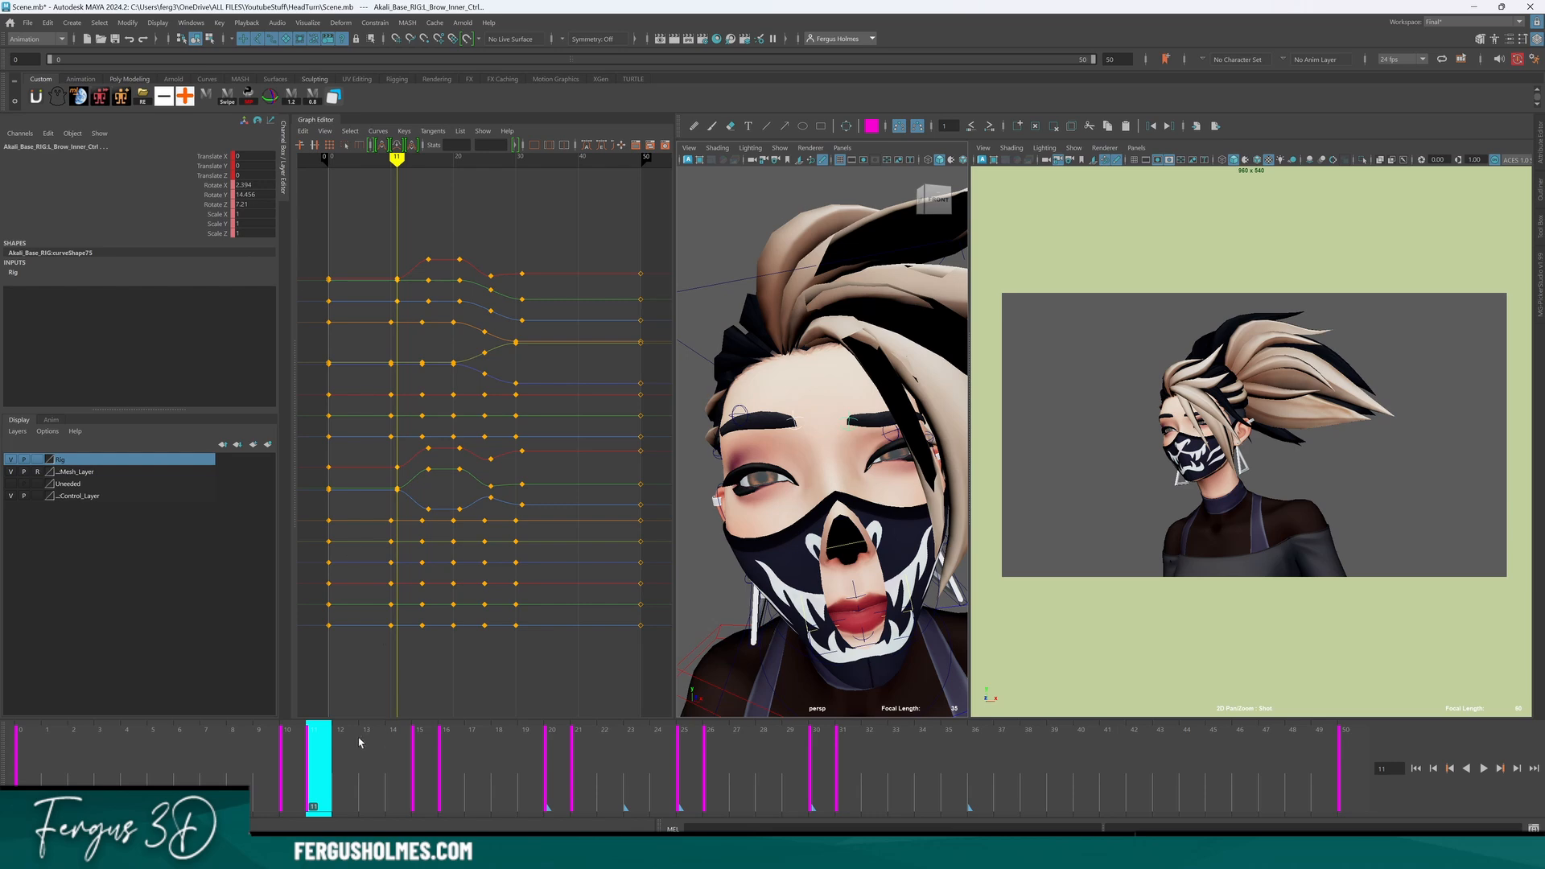
pyautogui.moveTo(359, 742)
pyautogui.mouseDown()
pyautogui.moveTo(321, 742)
pyautogui.moveTo(359, 743)
pyautogui.mouseUp()
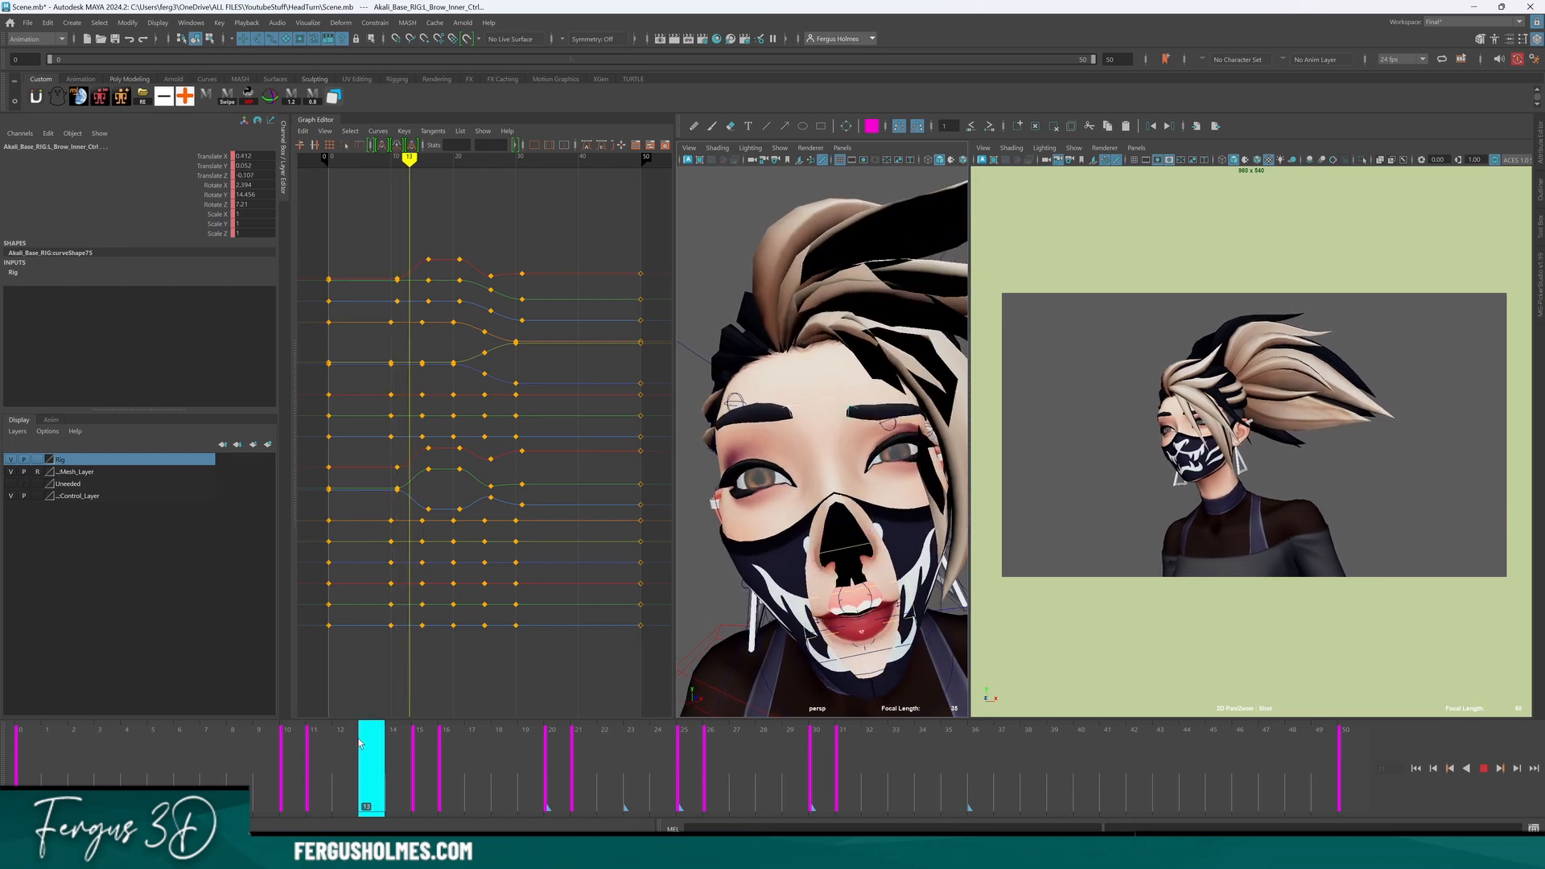
pyautogui.click(211, 166)
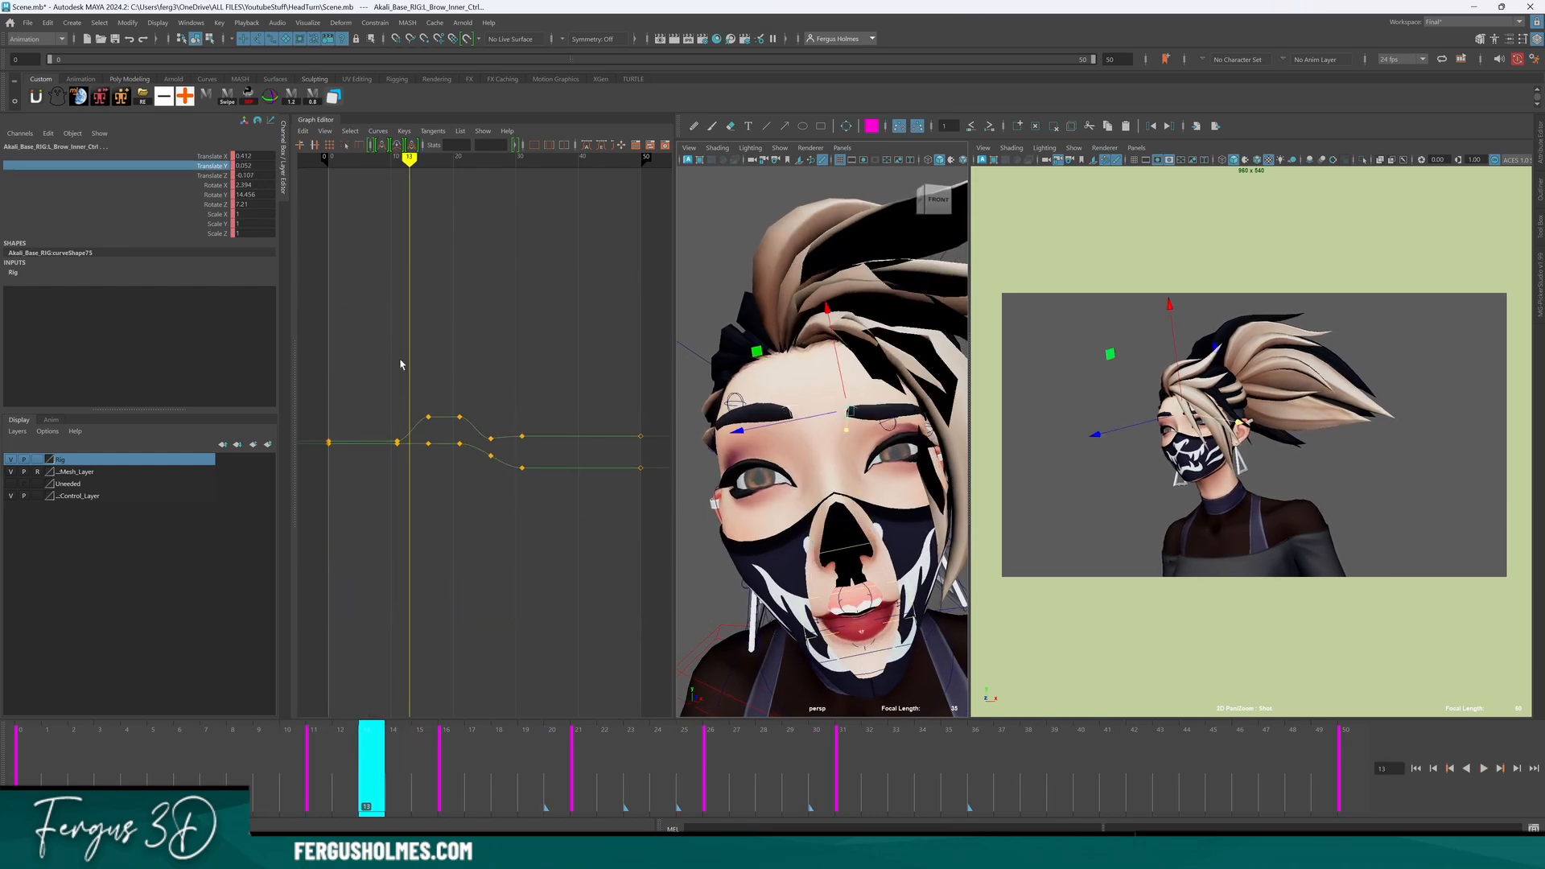
# Try to move the inner brow control on the character's right side along its upward axis at frame 13.
pyautogui.scroll(6, 402, 367)
pyautogui.click(803, 389)
pyautogui.click(789, 407)
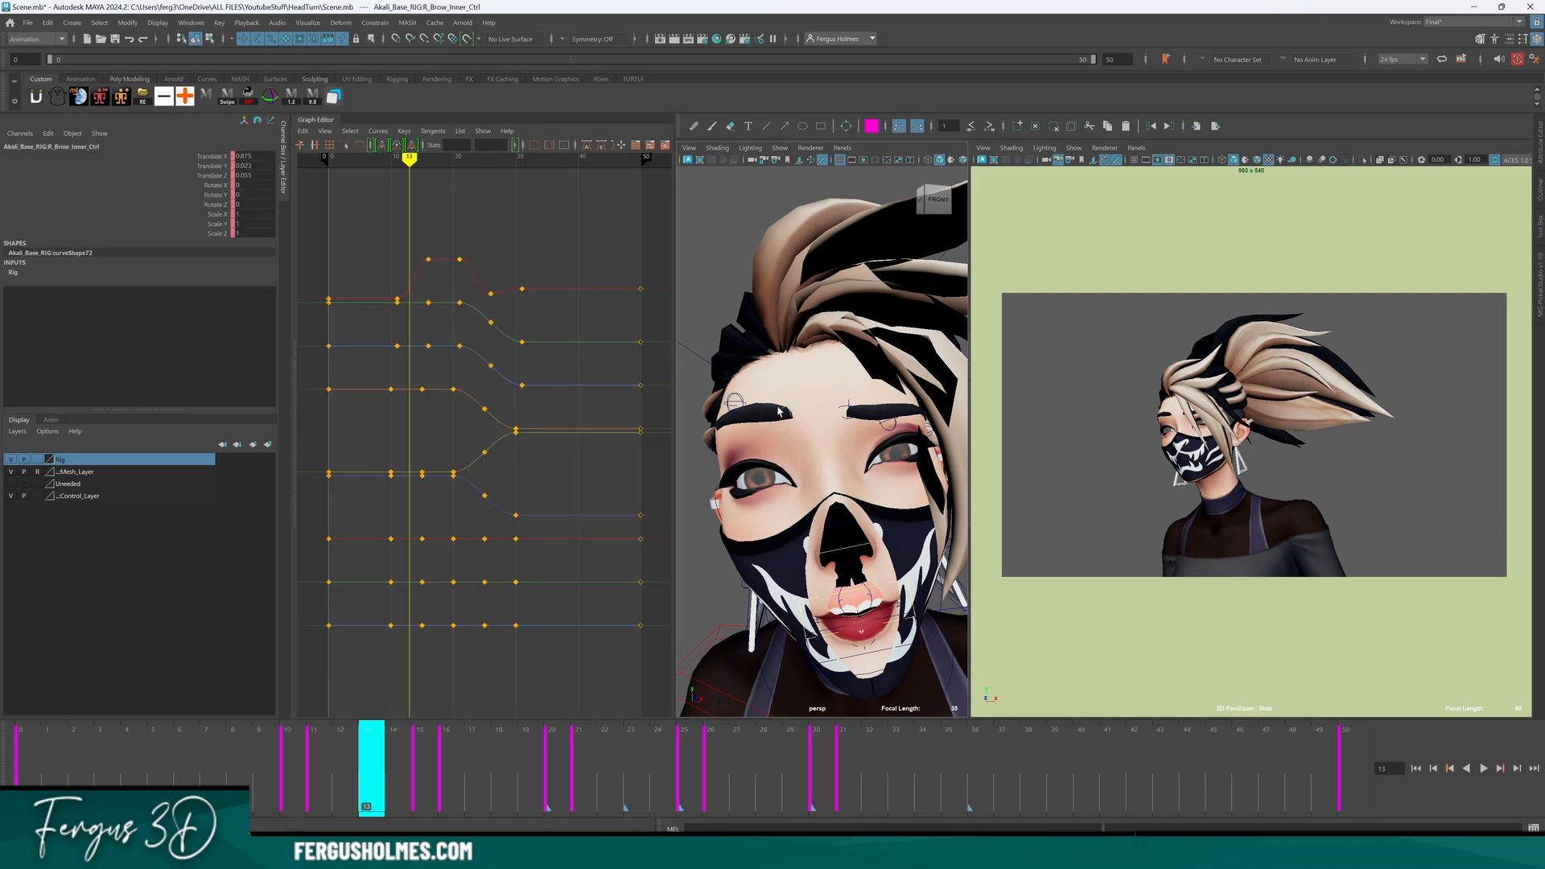
pyautogui.keyDown('alt'); pyautogui.moveTo(439, 314); pyautogui.dragTo(442, 333, button='middle'); pyautogui.keyUp('alt')
pyautogui.press('w')
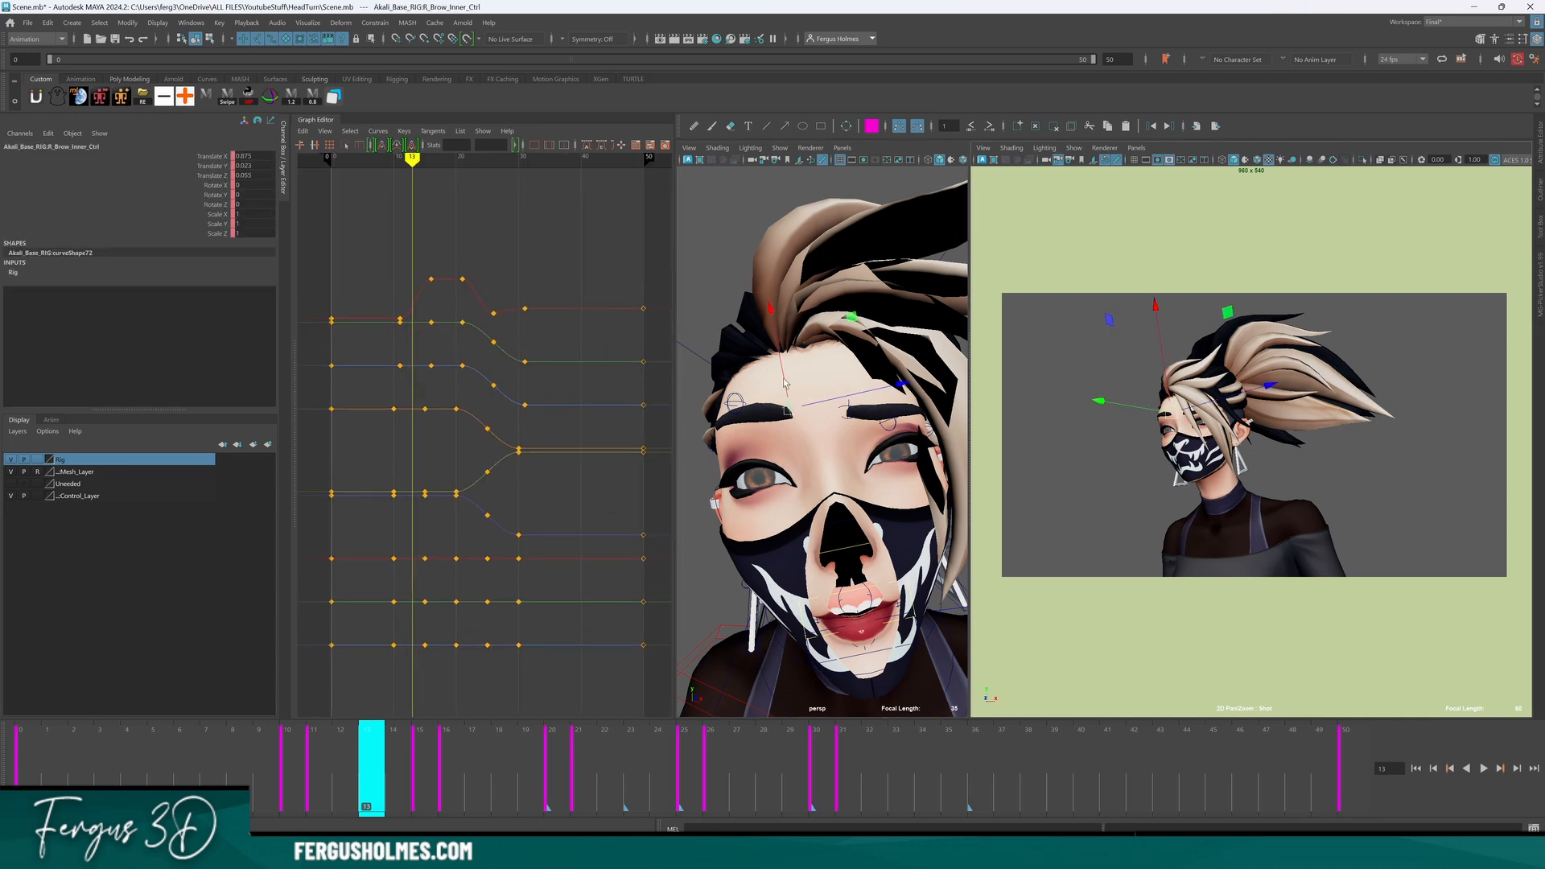
pyautogui.moveTo(785, 383); pyautogui.dragTo(786, 389)
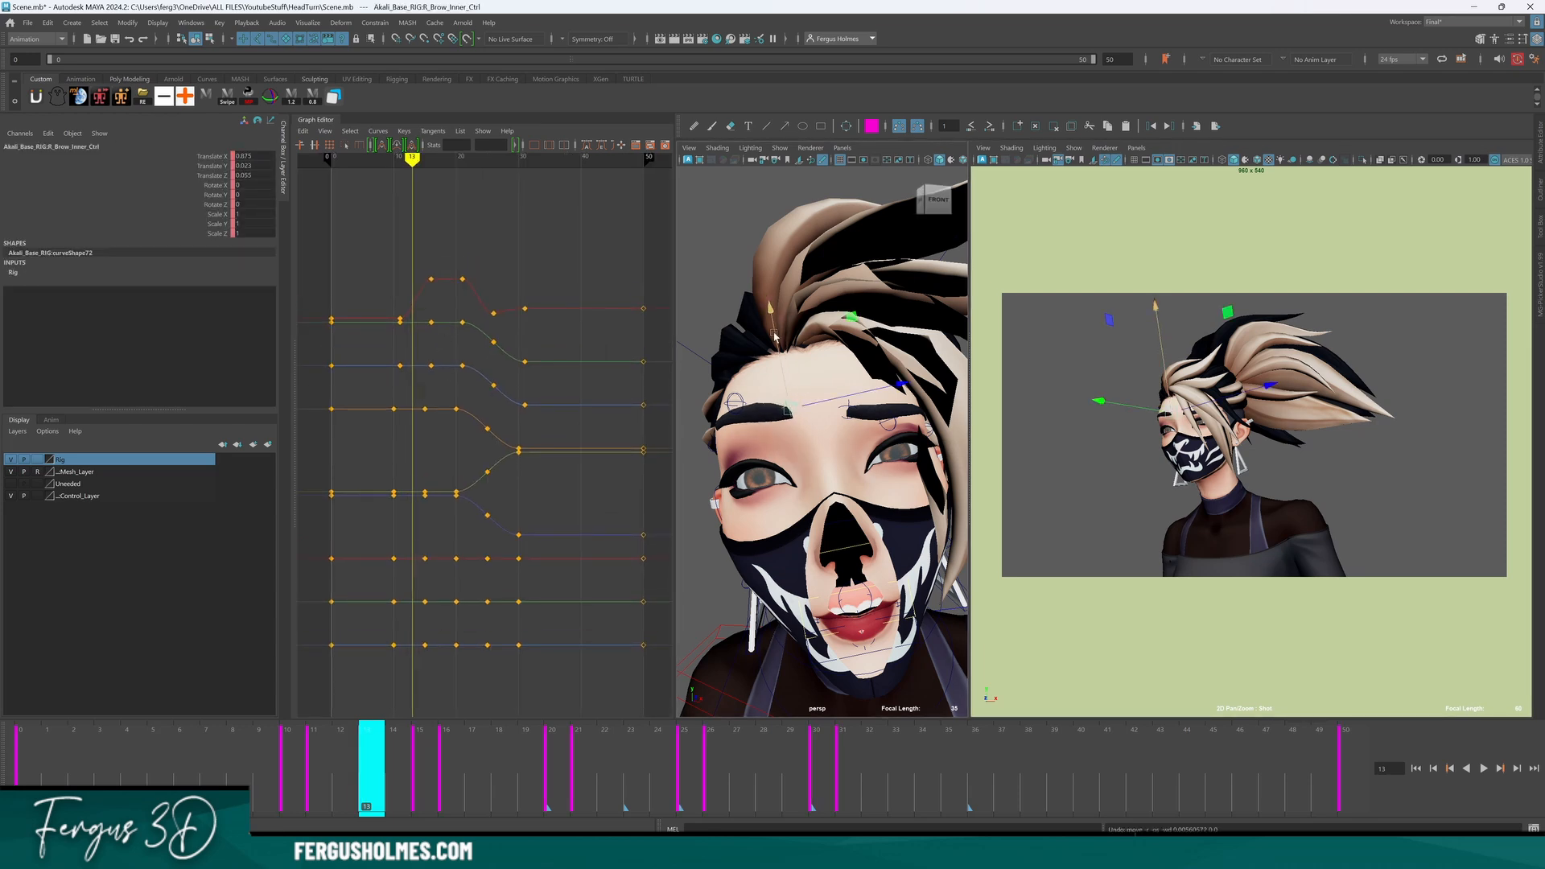
# Select both inner brow controls, isolate their Translate X curves and set a key on them at frame 13.
pyautogui.press('q')
pyautogui.keyDown('shift'); pyautogui.click(788, 409); pyautogui.keyUp('shift')
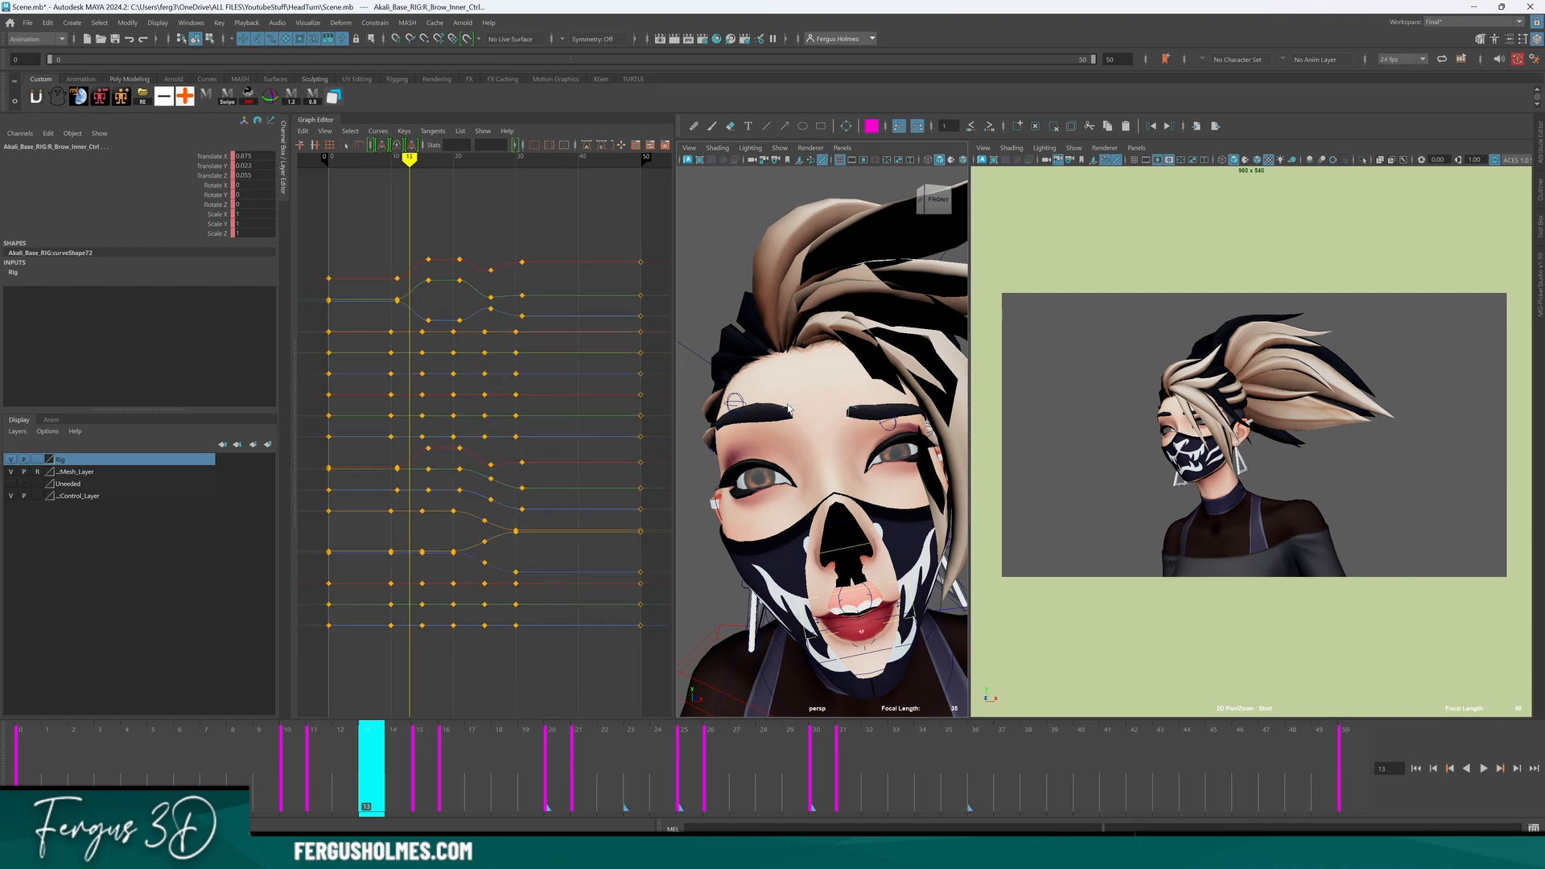
pyautogui.click(213, 156)
pyautogui.press('f')
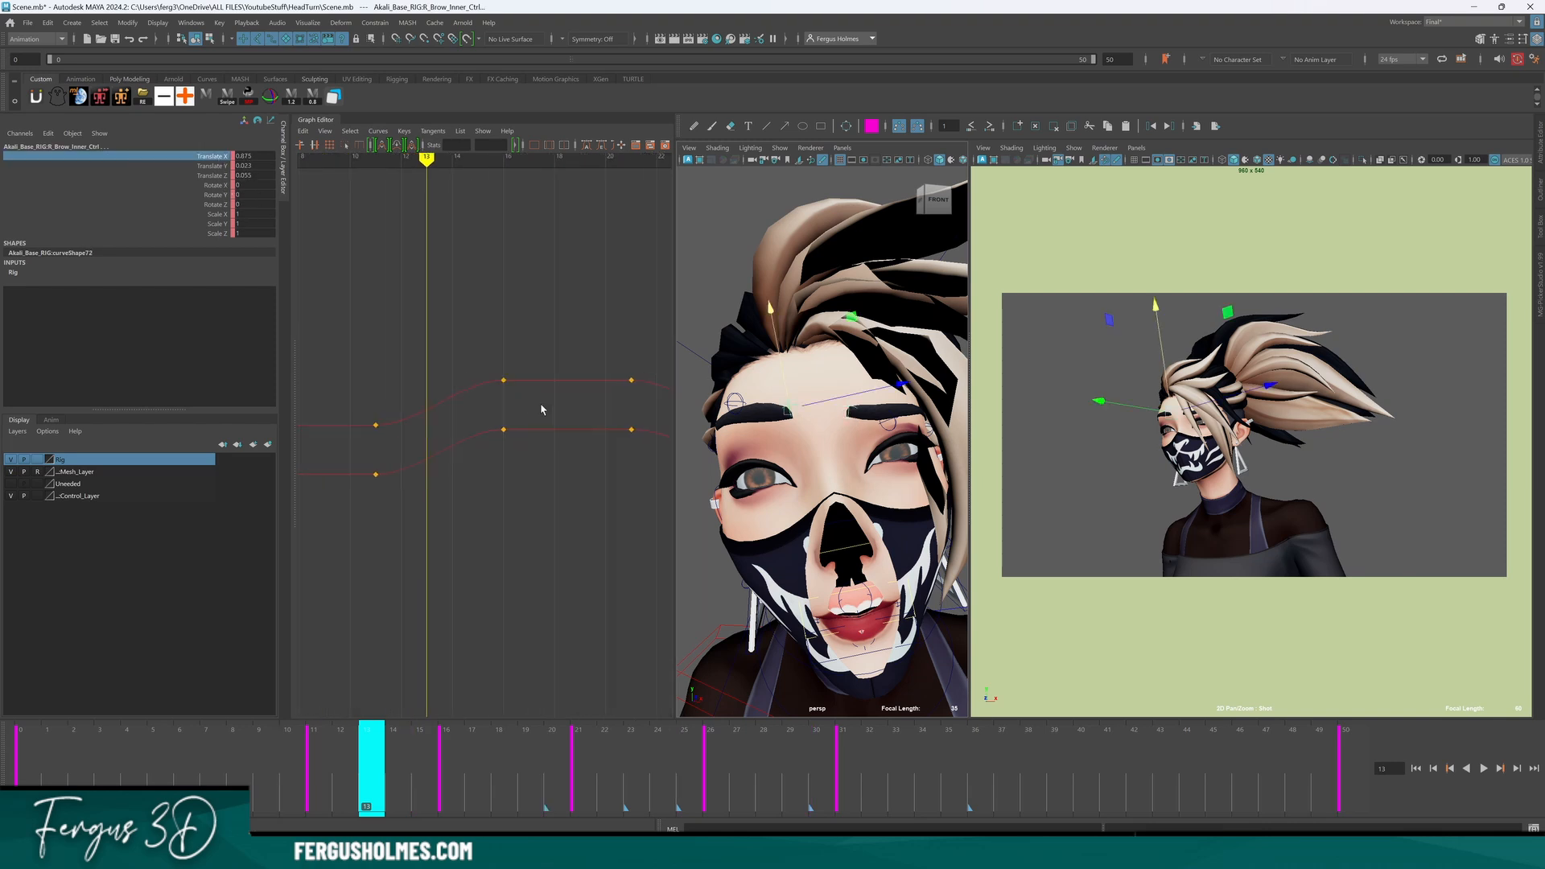
pyautogui.press('s')
pyautogui.keyDown('alt'); pyautogui.moveTo(415, 439); pyautogui.dragTo(480, 442, button='right'); pyautogui.keyUp('alt')
pyautogui.keyDown('alt'); pyautogui.moveTo(479, 441); pyautogui.dragTo(566, 400, button='middle'); pyautogui.keyUp('alt')
pyautogui.keyDown('alt'); pyautogui.keyDown('shift'); pyautogui.moveTo(566, 399); pyautogui.dragTo(463, 435, button='right'); pyautogui.keyUp('shift'); pyautogui.keyUp('alt')
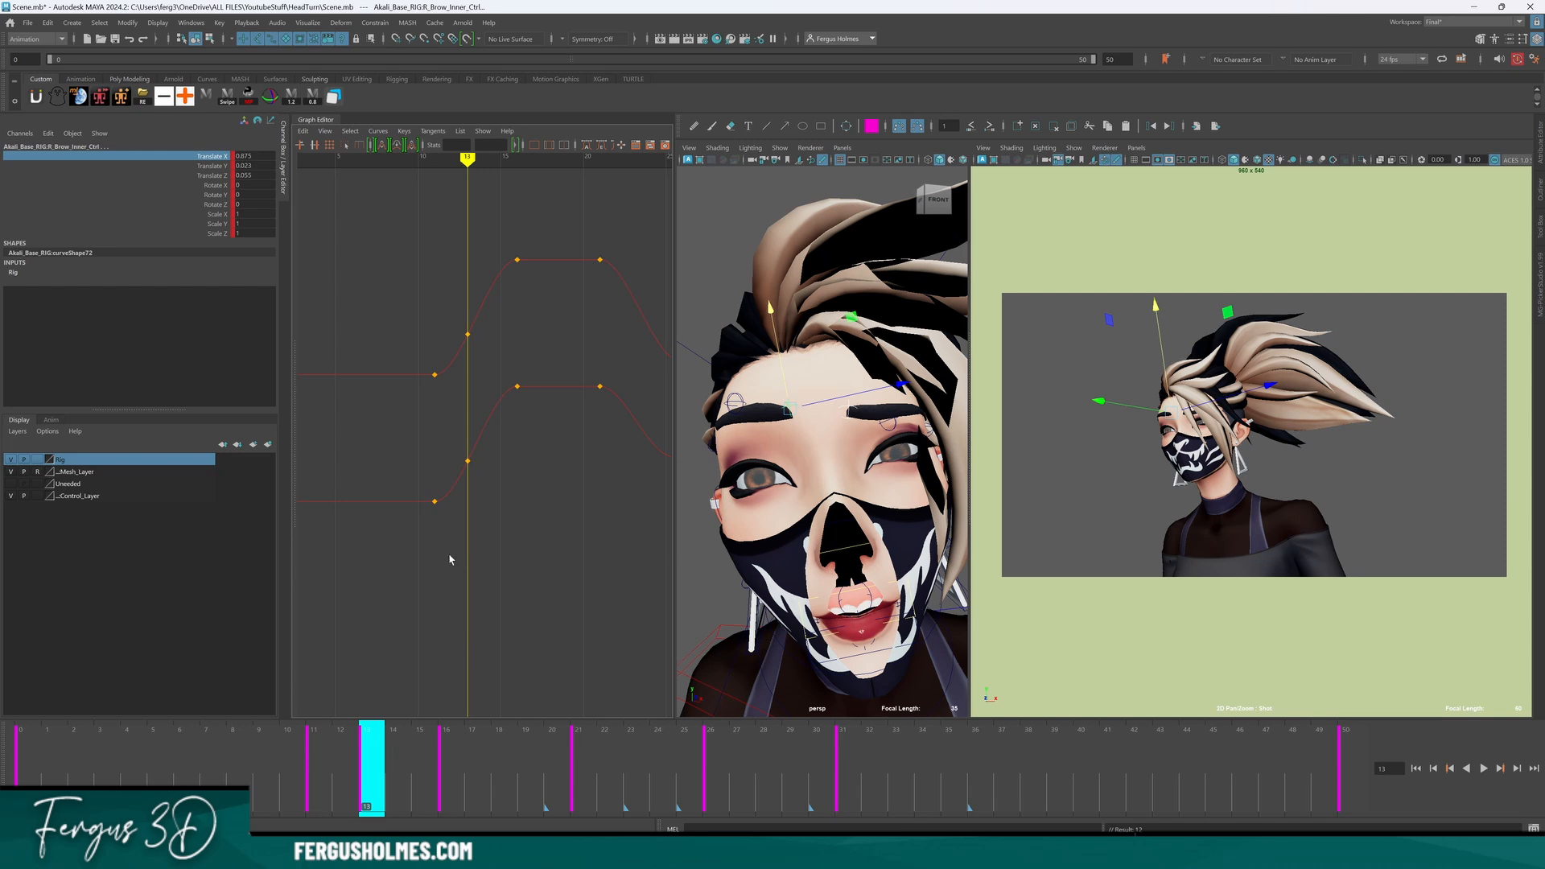
# Lower the inner brows' Translate X keys at frame 13 slightly below frame 11, smooth the tangents and play the animation.
pyautogui.keyDown('alt'); pyautogui.moveTo(482, 395); pyautogui.dragTo(494, 434, button='middle'); pyautogui.keyUp('alt')
pyautogui.moveTo(468, 352); pyautogui.dragTo(485, 516)
pyautogui.keyDown('shift'); pyautogui.moveTo(498, 506); pyautogui.dragTo(503, 553, button='middle'); pyautogui.keyUp('shift')
pyautogui.moveTo(413, 350); pyautogui.dragTo(494, 594)
pyautogui.hotkey('alt', 'a')
pyautogui.hotkey('alt', 'v')
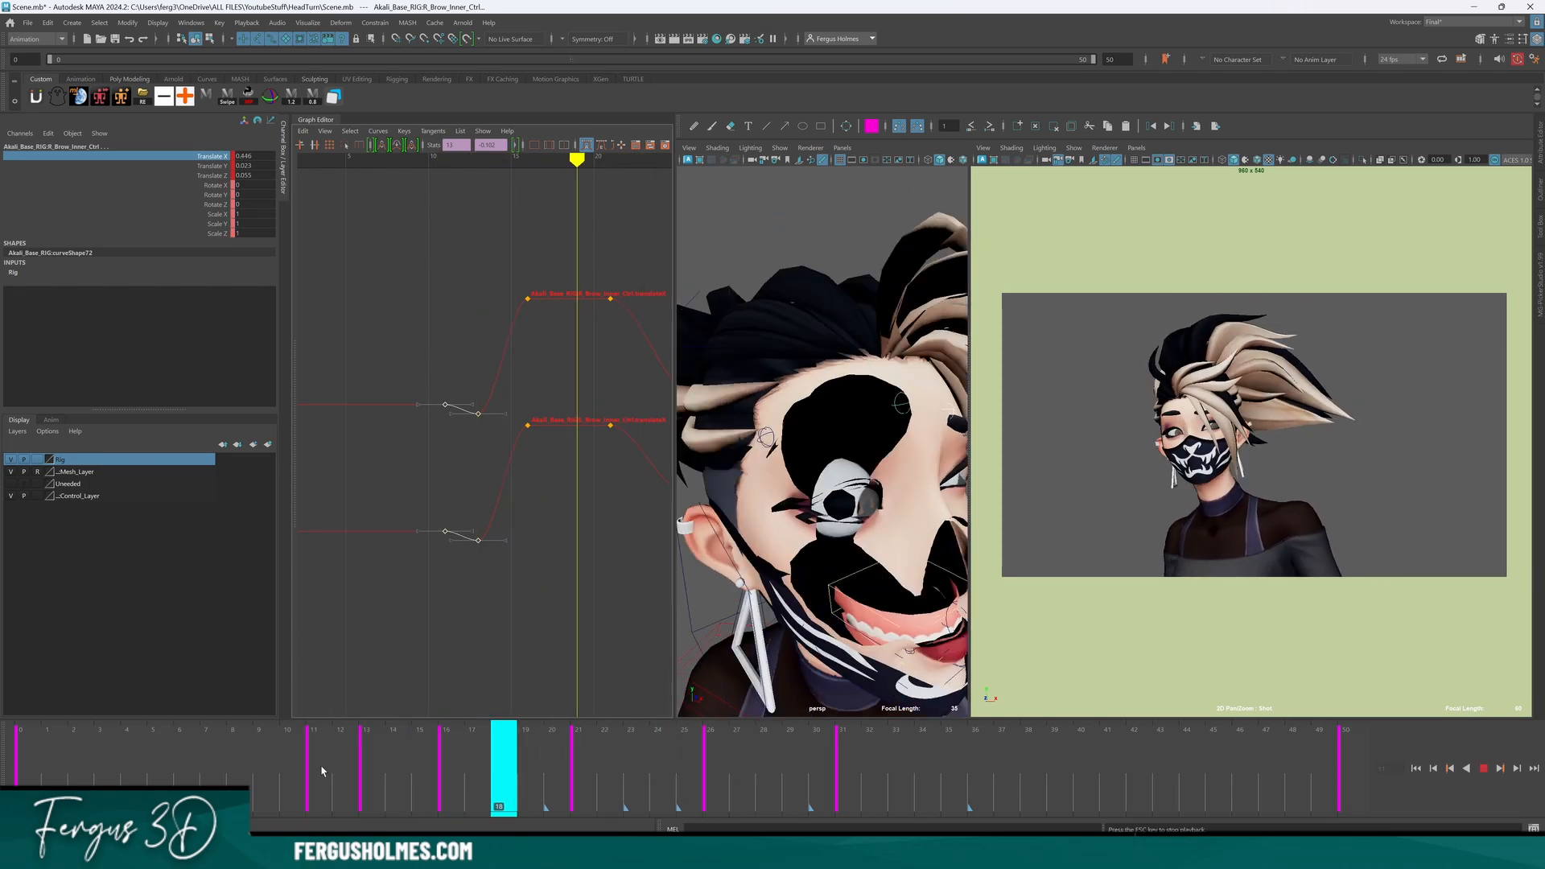
pyautogui.press('Escape')
# Level the inner brows' Translate X keys at frame 13 with their keys at frame 11.
pyautogui.keyDown('alt'); pyautogui.keyDown('shift'); pyautogui.moveTo(553, 486); pyautogui.dragTo(529, 493, button='right'); pyautogui.keyUp('shift'); pyautogui.keyUp('alt')
pyautogui.click(530, 494)
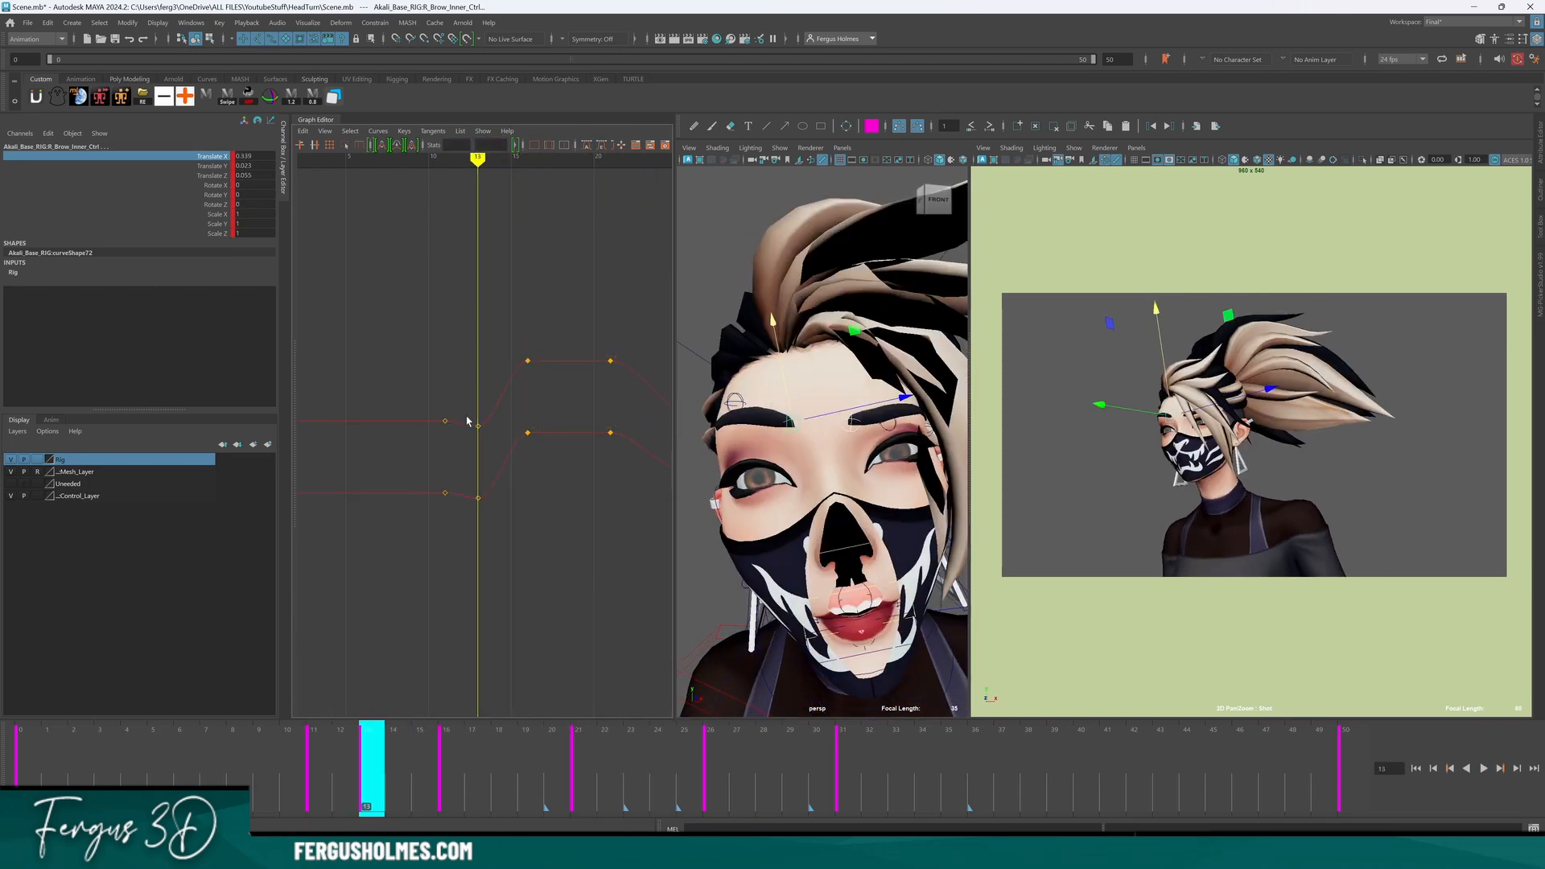
pyautogui.moveTo(466, 418); pyautogui.dragTo(496, 528)
pyautogui.keyDown('shift'); pyautogui.moveTo(497, 529); pyautogui.dragTo(497, 528, button='middle'); pyautogui.keyUp('shift')
pyautogui.click(499, 525)
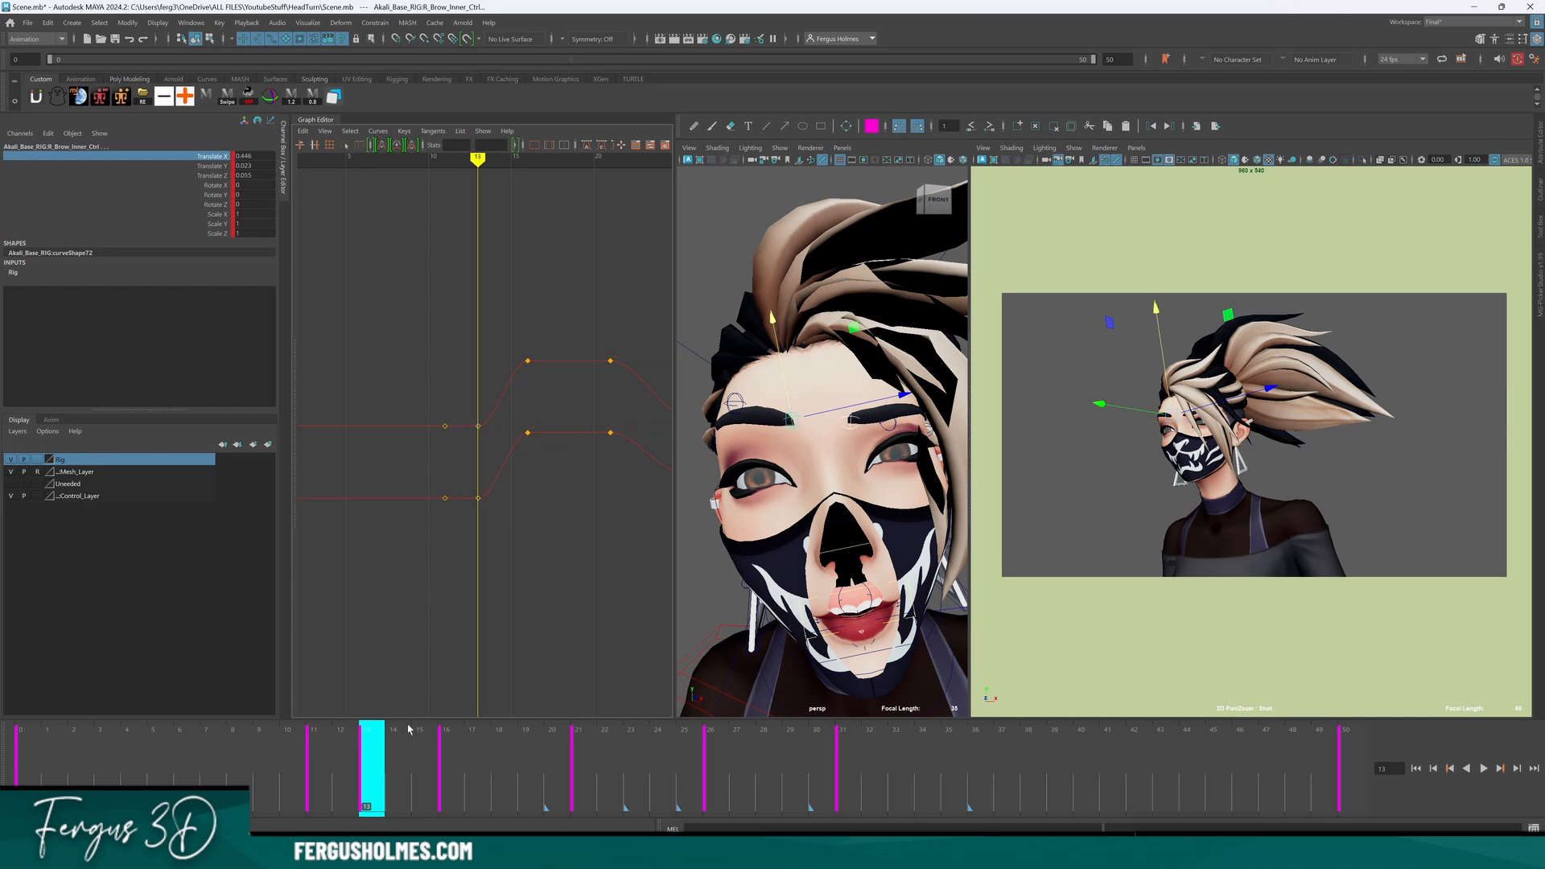
# Play and scrub the animation from around frame 10 to review the delayed inner brow raise.
pyautogui.hotkey('alt', 'v')
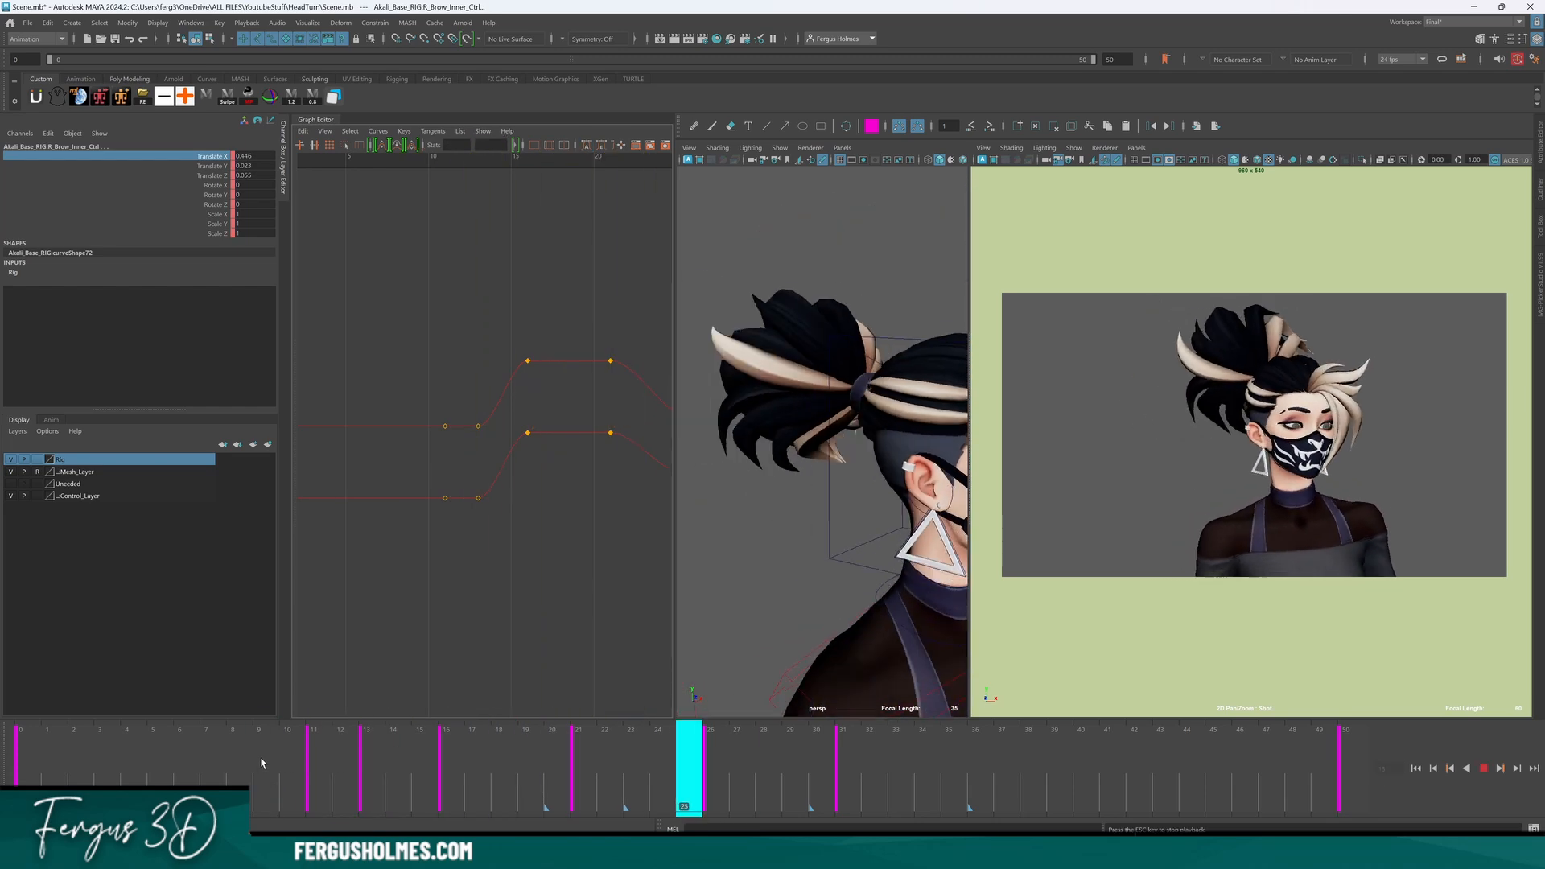
pyautogui.moveTo(262, 762); pyautogui.dragTo(400, 778)
pyautogui.click(293, 770)
pyautogui.hotkey('alt', 'v')
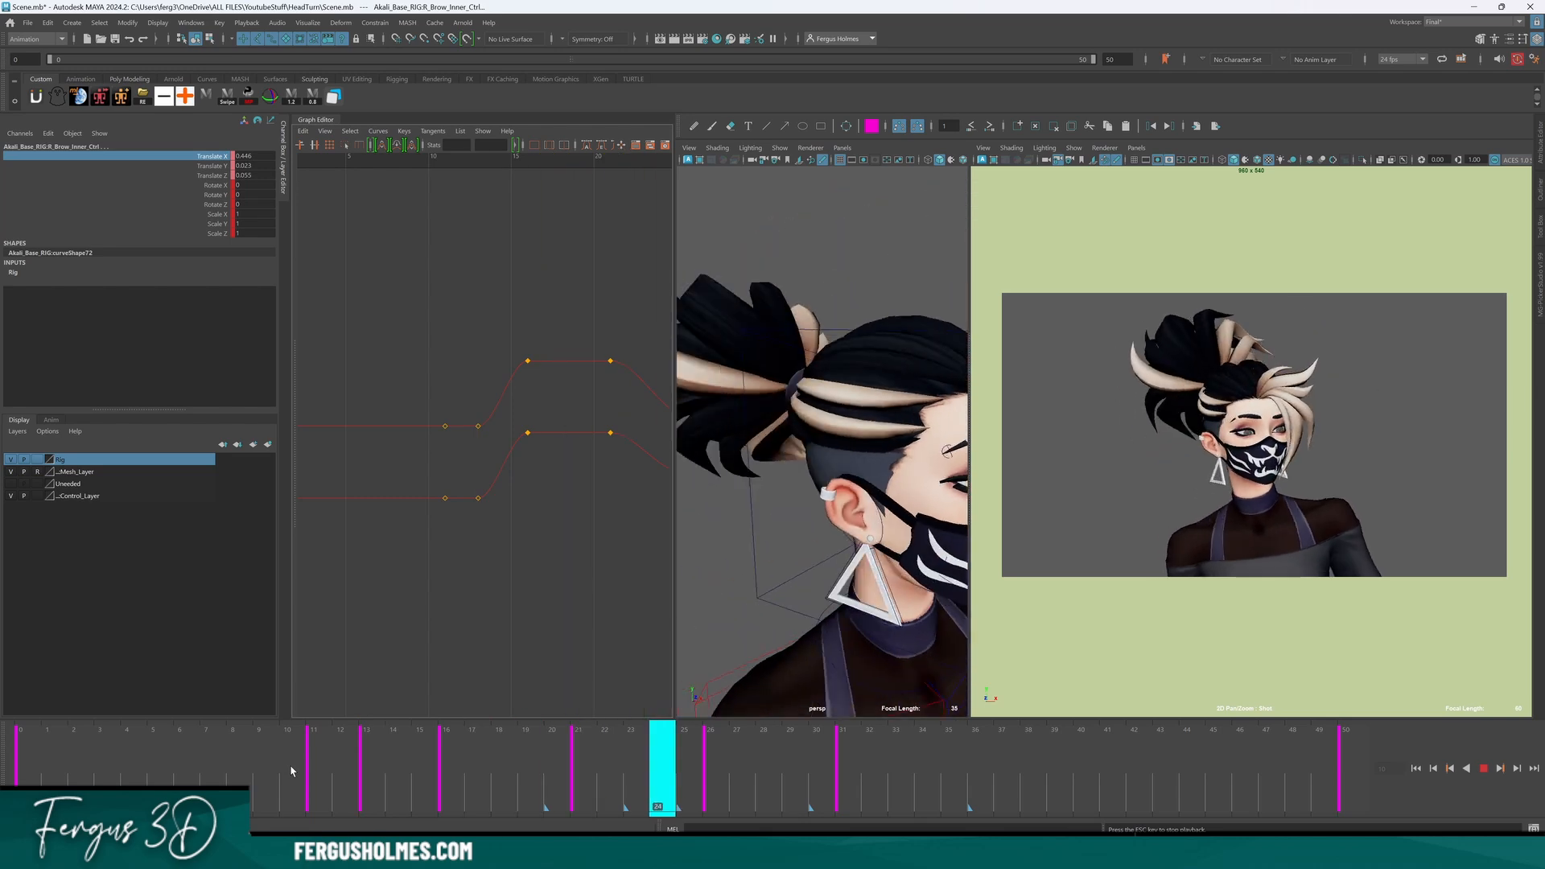
pyautogui.click(292, 771)
pyautogui.hotkey('alt', 'v')
pyautogui.press(',')
pyautogui.press(',')
pyautogui.press(',')
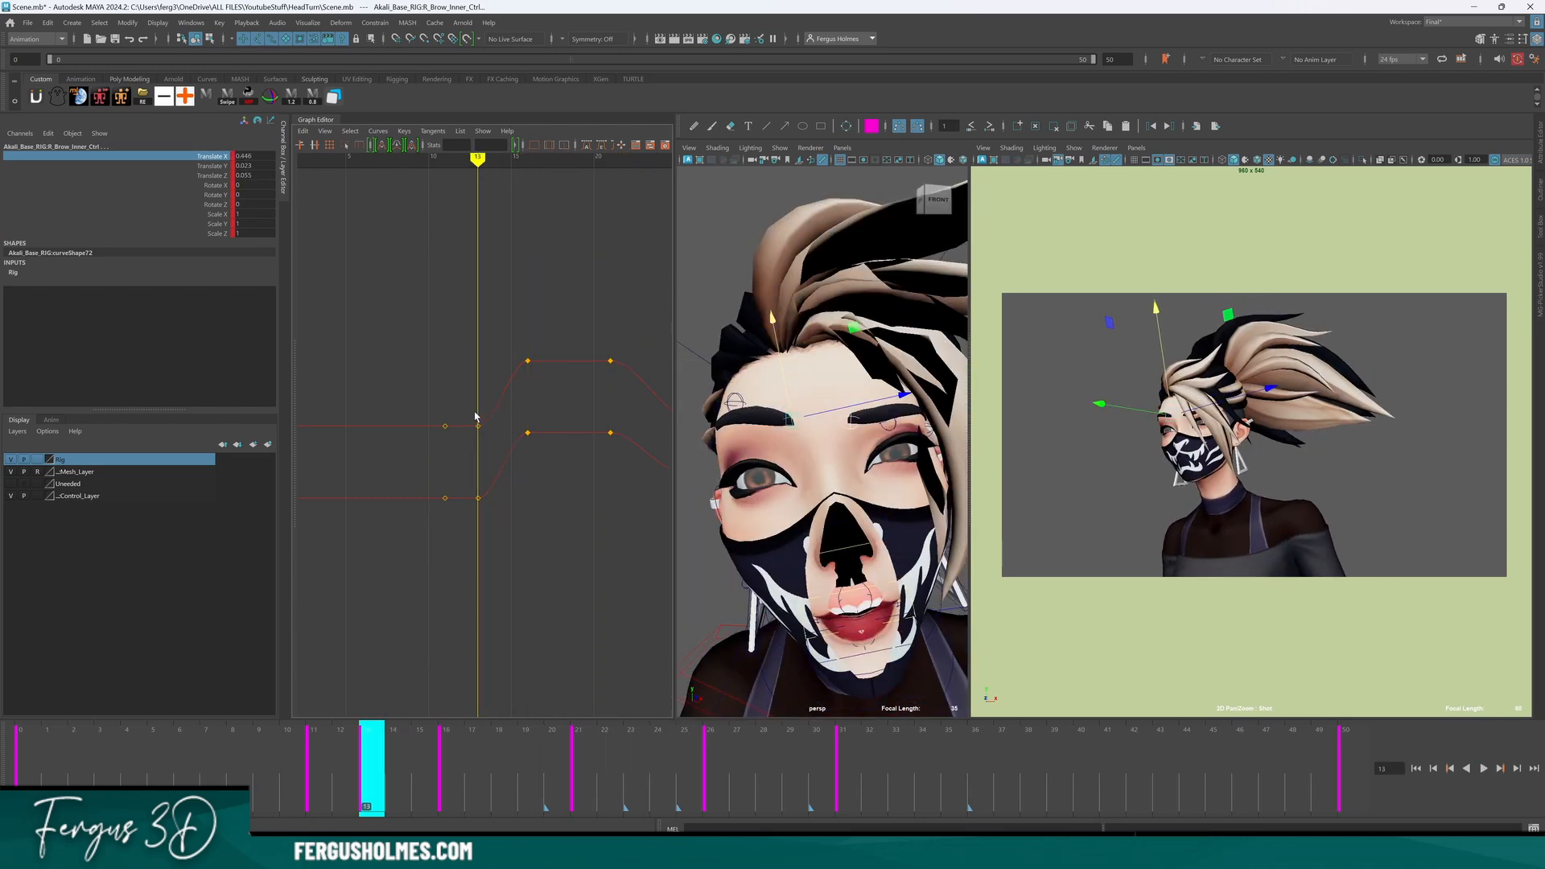
# Raise the inner brows' Translate X keys at frame 13 slightly above frame 11 and replay the brow motion.
pyautogui.moveTo(469, 407); pyautogui.dragTo(503, 513)
pyautogui.keyDown('shift'); pyautogui.moveTo(530, 507); pyautogui.dragTo(532, 500, button='middle'); pyautogui.keyUp('shift')
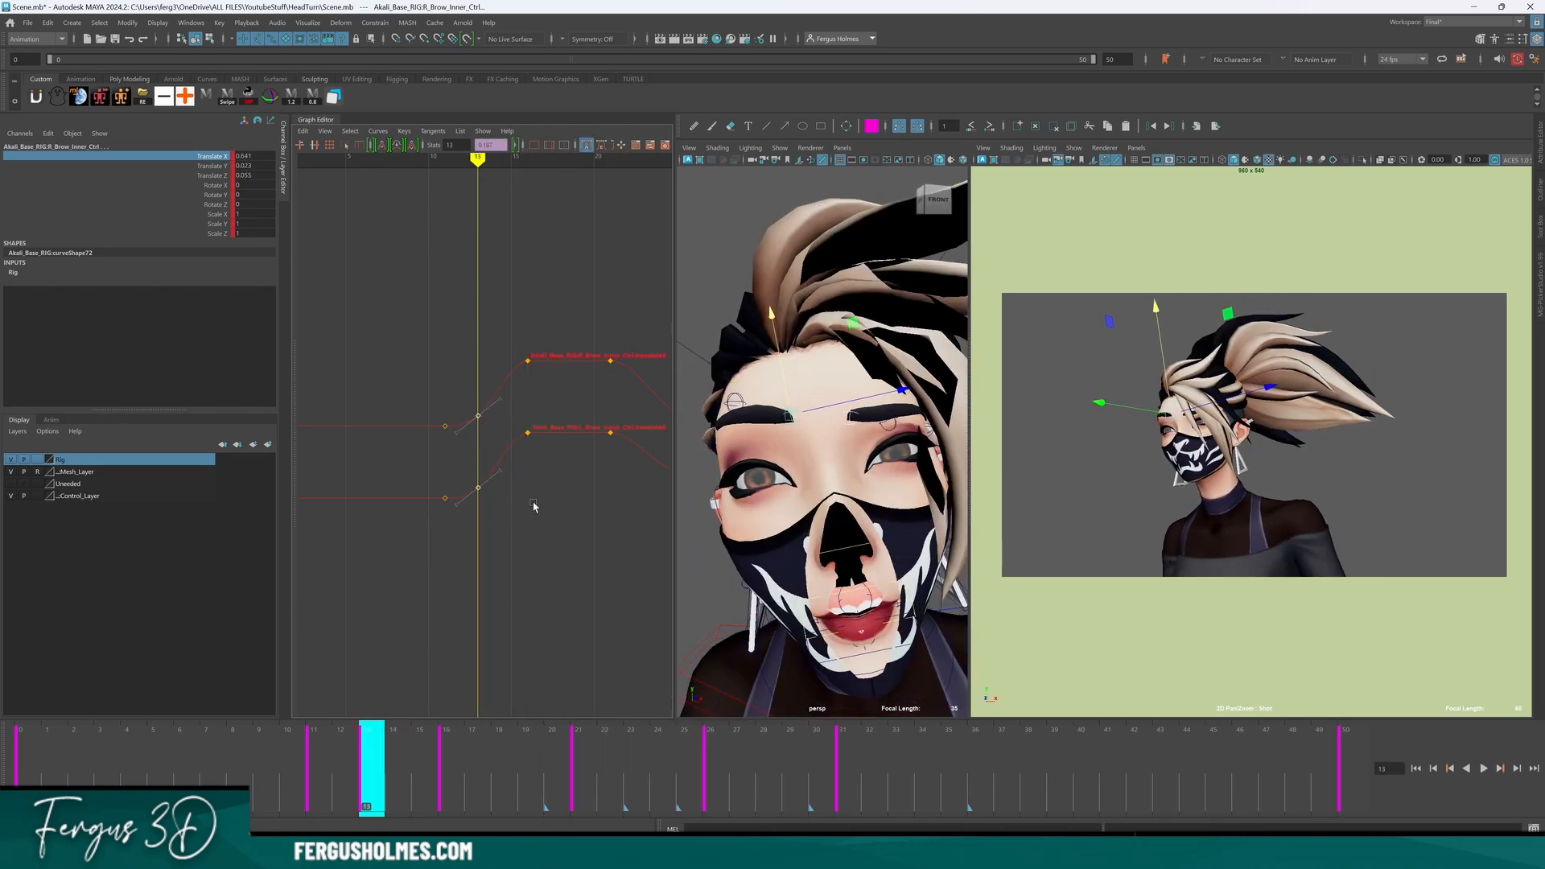
pyautogui.scroll(3, 481, 395)
pyautogui.click(272, 778)
pyautogui.hotkey('alt', 'v')
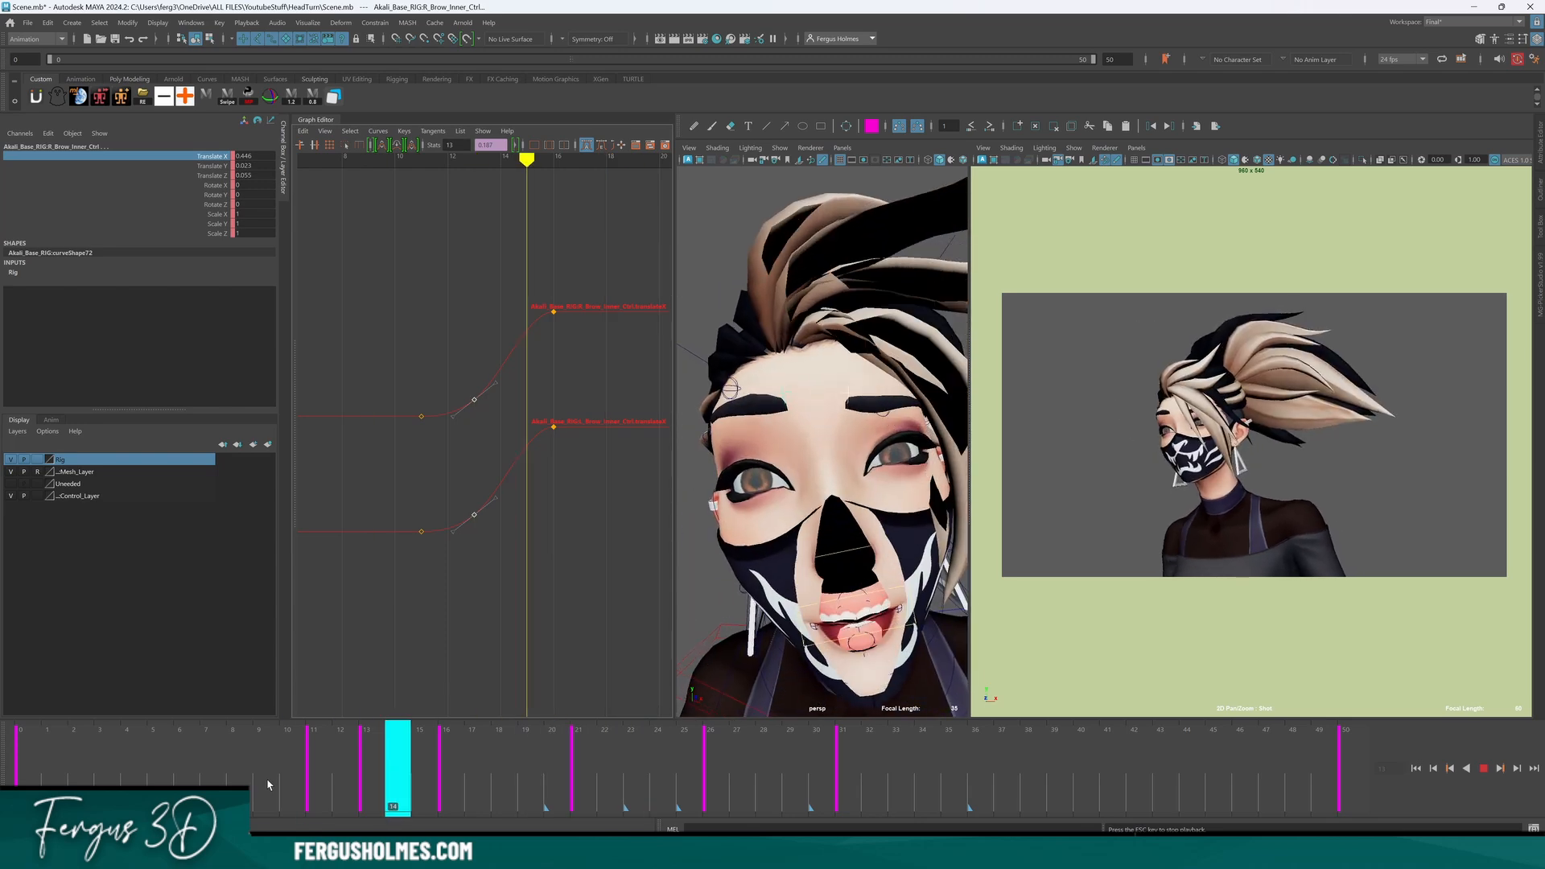
pyautogui.moveTo(300, 791); pyautogui.dragTo(348, 789)
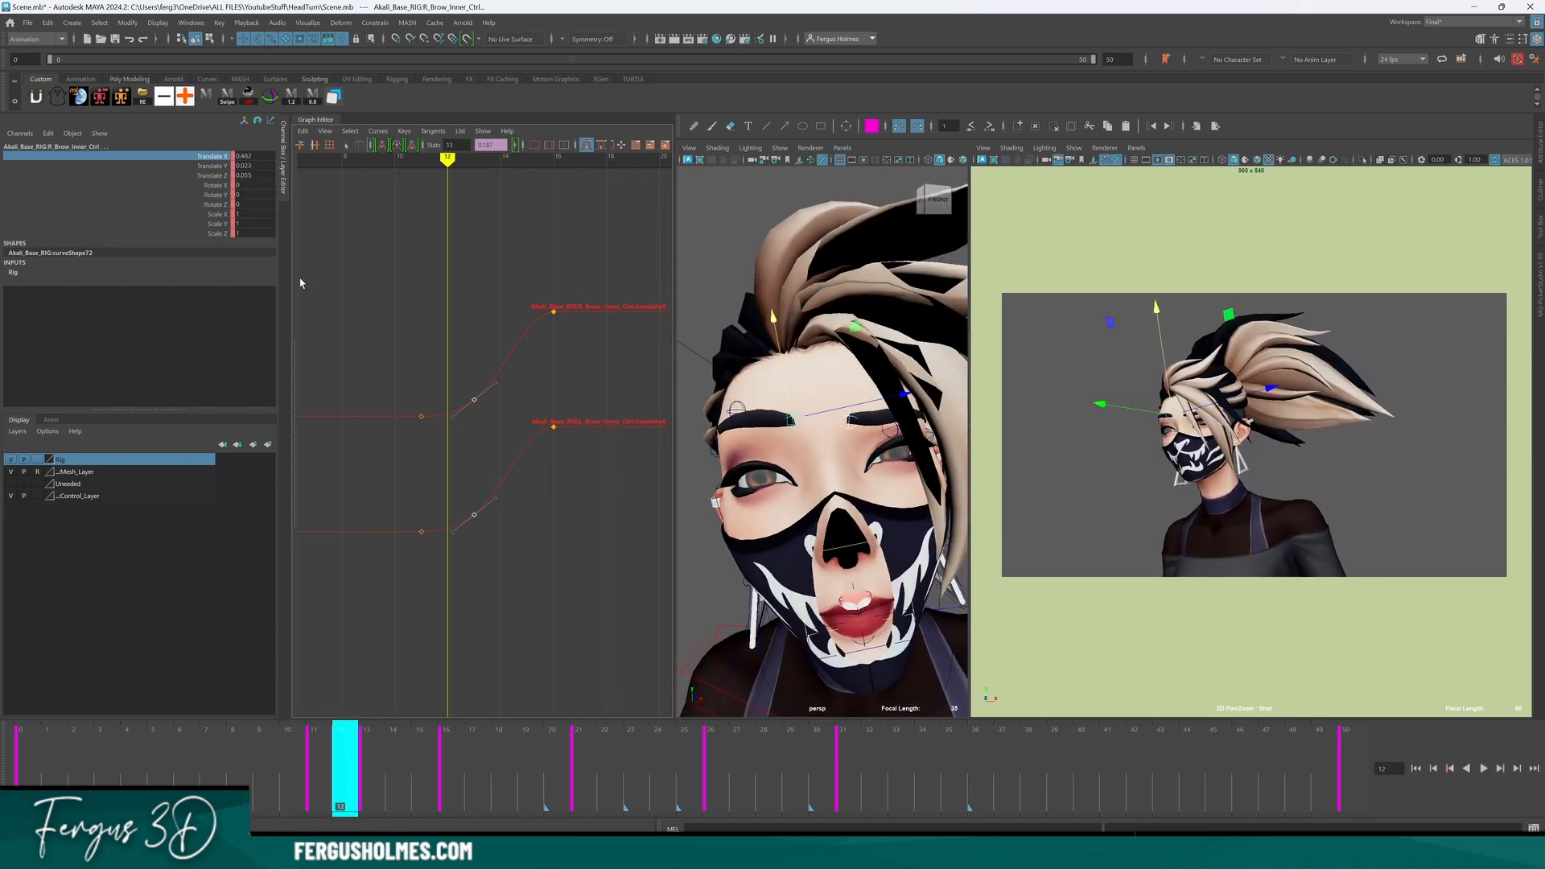
pyautogui.press(',')
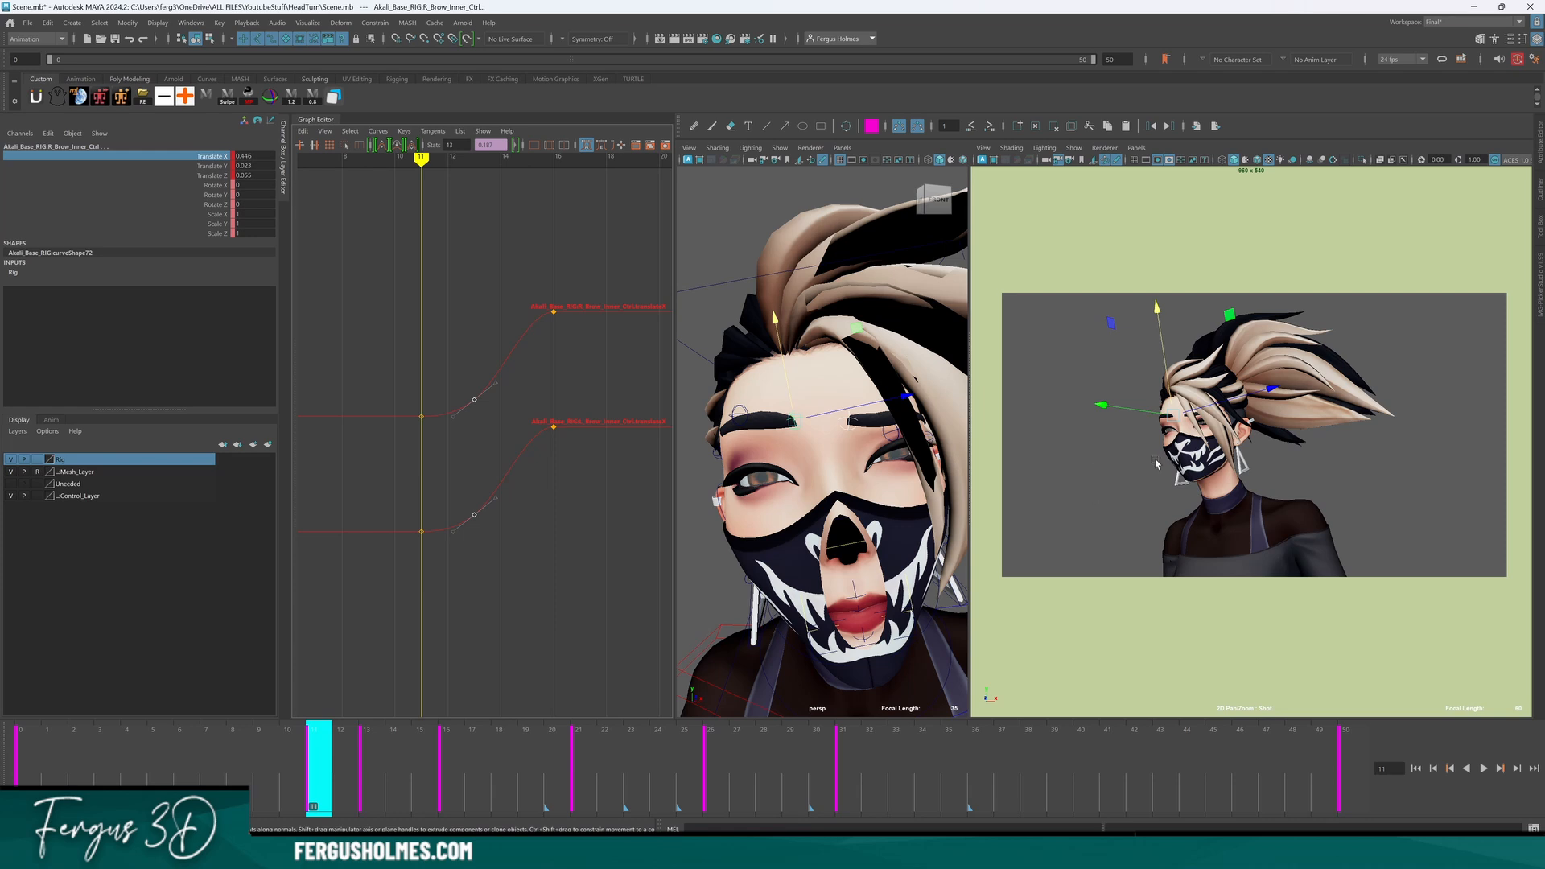
# Select both middle brow controls, isolate their Translate X curves and set a key on them at frame 13.
pyautogui.press('q')
pyautogui.click(816, 429)
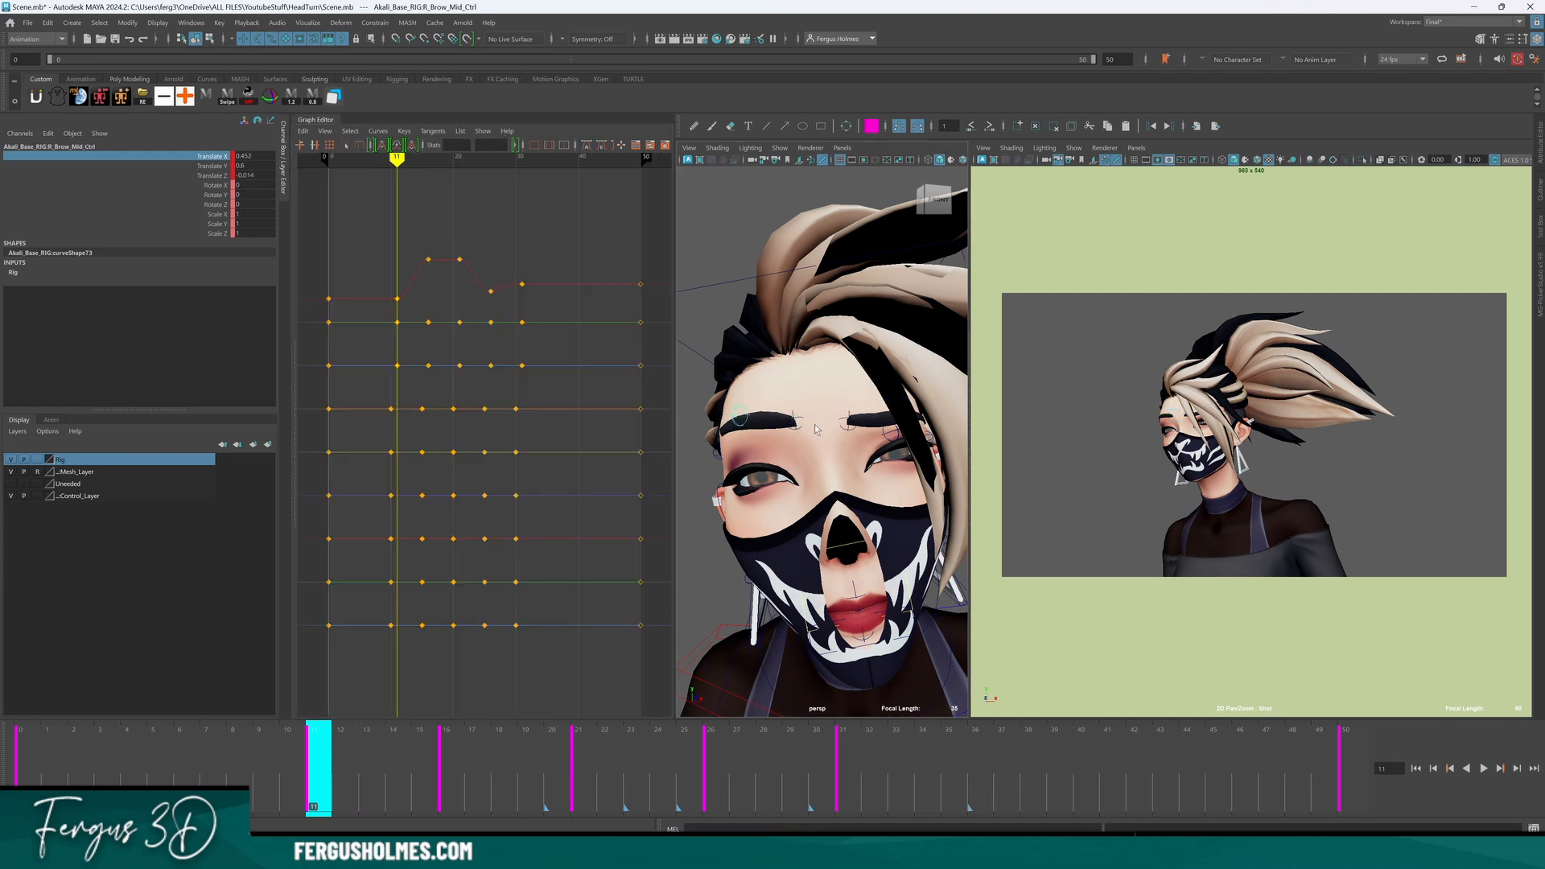
pyautogui.keyDown('shift'); pyautogui.click(894, 432); pyautogui.keyUp('shift')
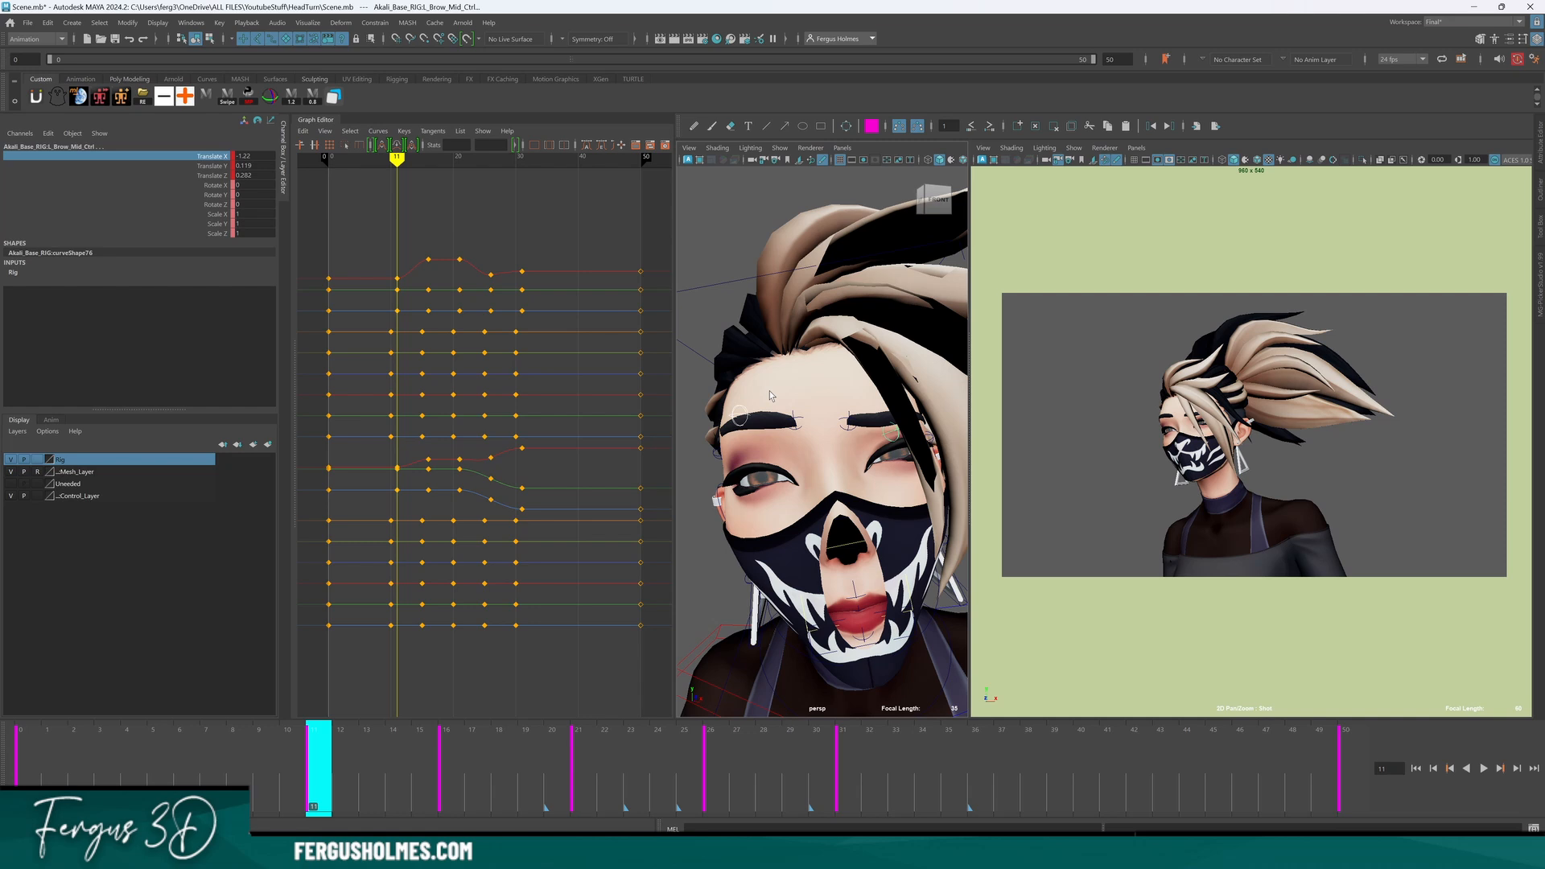
pyautogui.click(211, 157)
pyautogui.moveTo(337, 771); pyautogui.dragTo(373, 769)
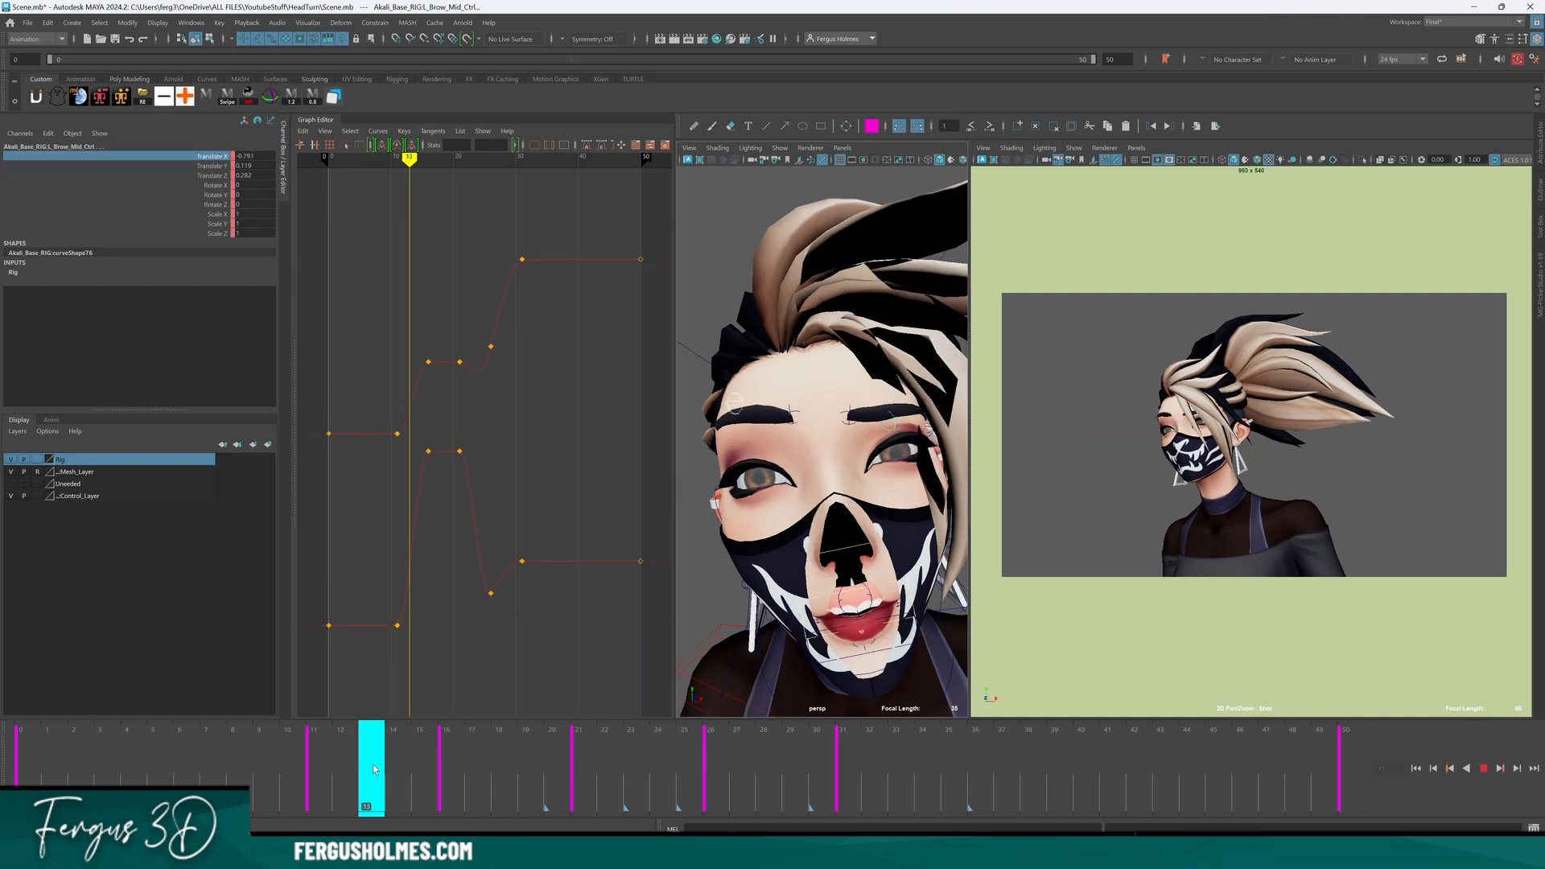
pyautogui.press('s')
pyautogui.keyDown('alt'); pyautogui.moveTo(421, 565); pyautogui.dragTo(408, 469, button='right'); pyautogui.keyUp('alt')
pyautogui.keyDown('alt'); pyautogui.moveTo(407, 469); pyautogui.dragTo(501, 444, button='middle'); pyautogui.keyUp('alt')
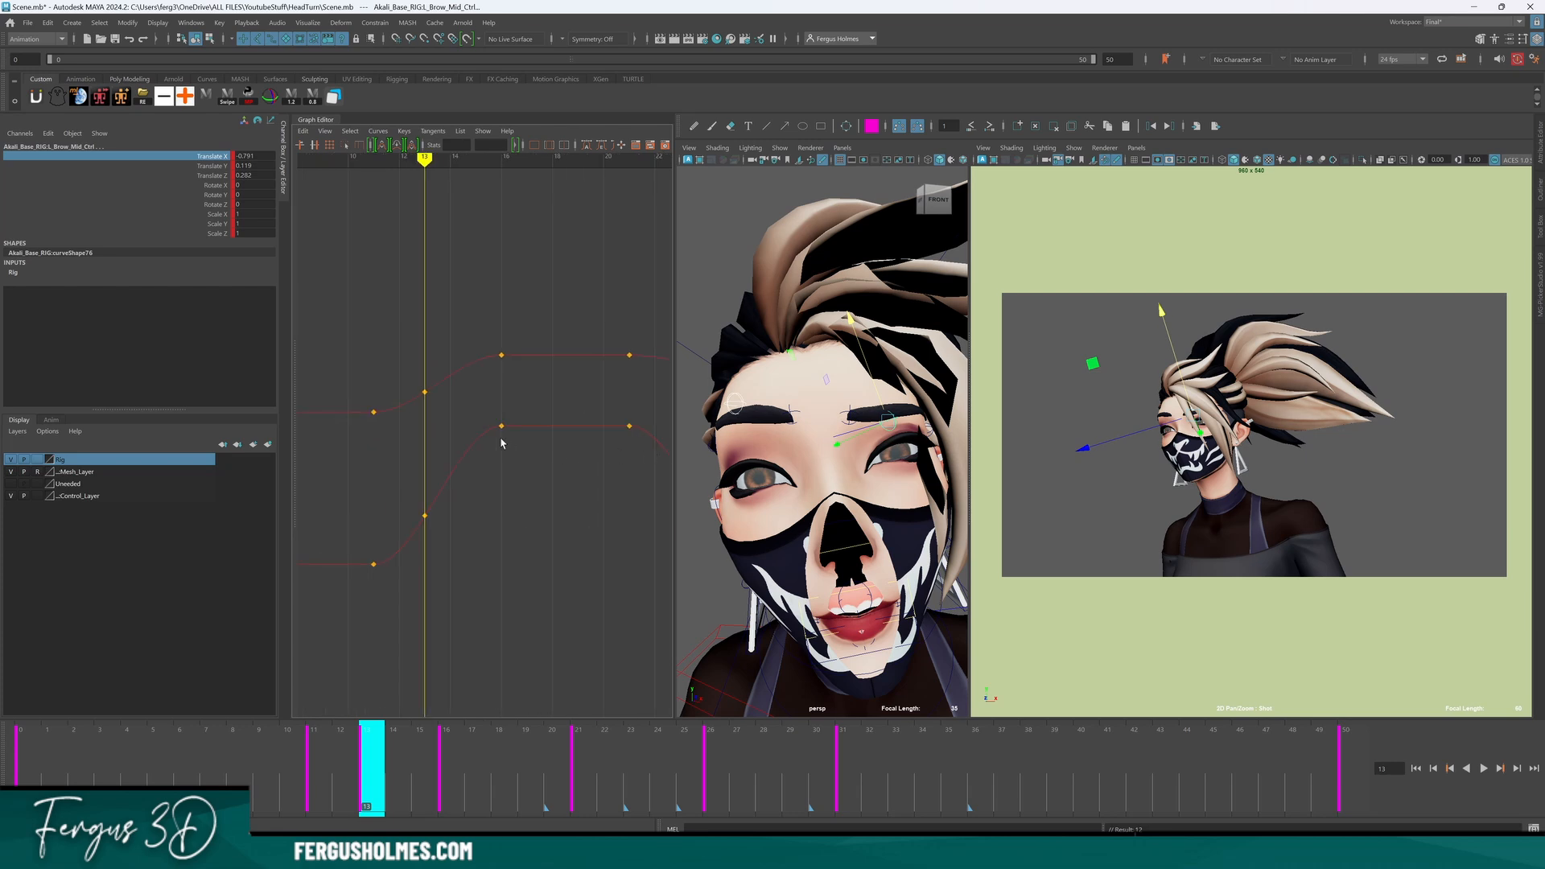
# Raise the middle brows' Translate X keys at frame 13 slightly so they lift earlier than the inner brows.
pyautogui.moveTo(421, 452); pyautogui.dragTo(440, 540)
pyautogui.keyDown('shift'); pyautogui.moveTo(439, 539); pyautogui.dragTo(444, 518, button='middle'); pyautogui.keyUp('shift')
pyautogui.click(540, 504)
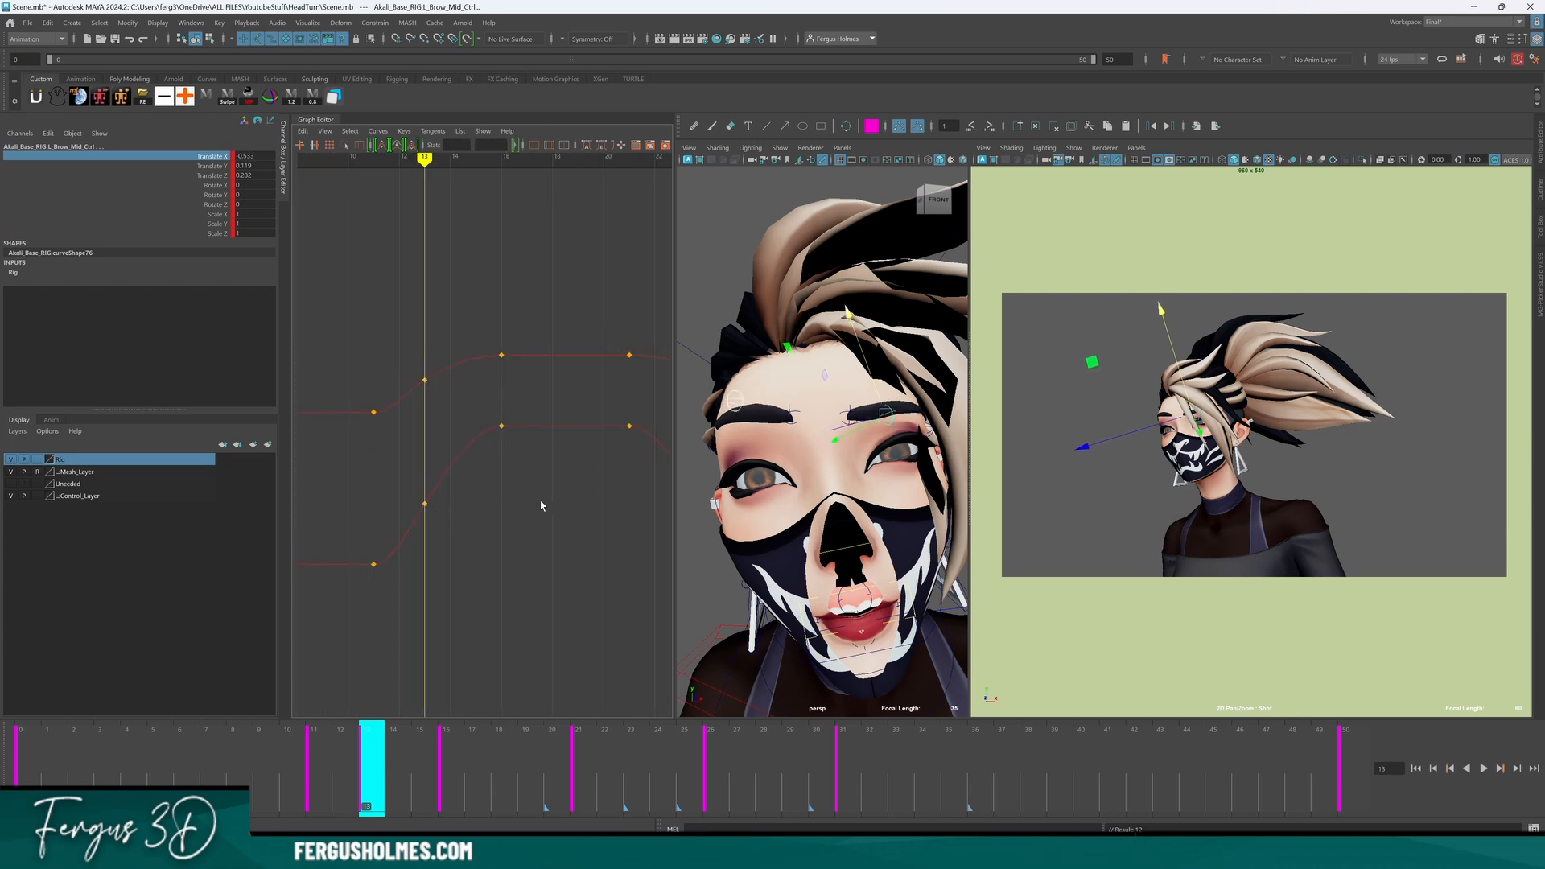
pyautogui.keyDown('alt'); pyautogui.moveTo(627, 493); pyautogui.dragTo(524, 500, button='middle'); pyautogui.keyUp('alt')
pyautogui.keyDown('alt'); pyautogui.moveTo(524, 500); pyautogui.dragTo(518, 505, button='right'); pyautogui.keyUp('alt')
# Play the animation from around frame 10 to review the middle brow timing, stopping at frame 21.
pyautogui.hotkey('alt', 'v')
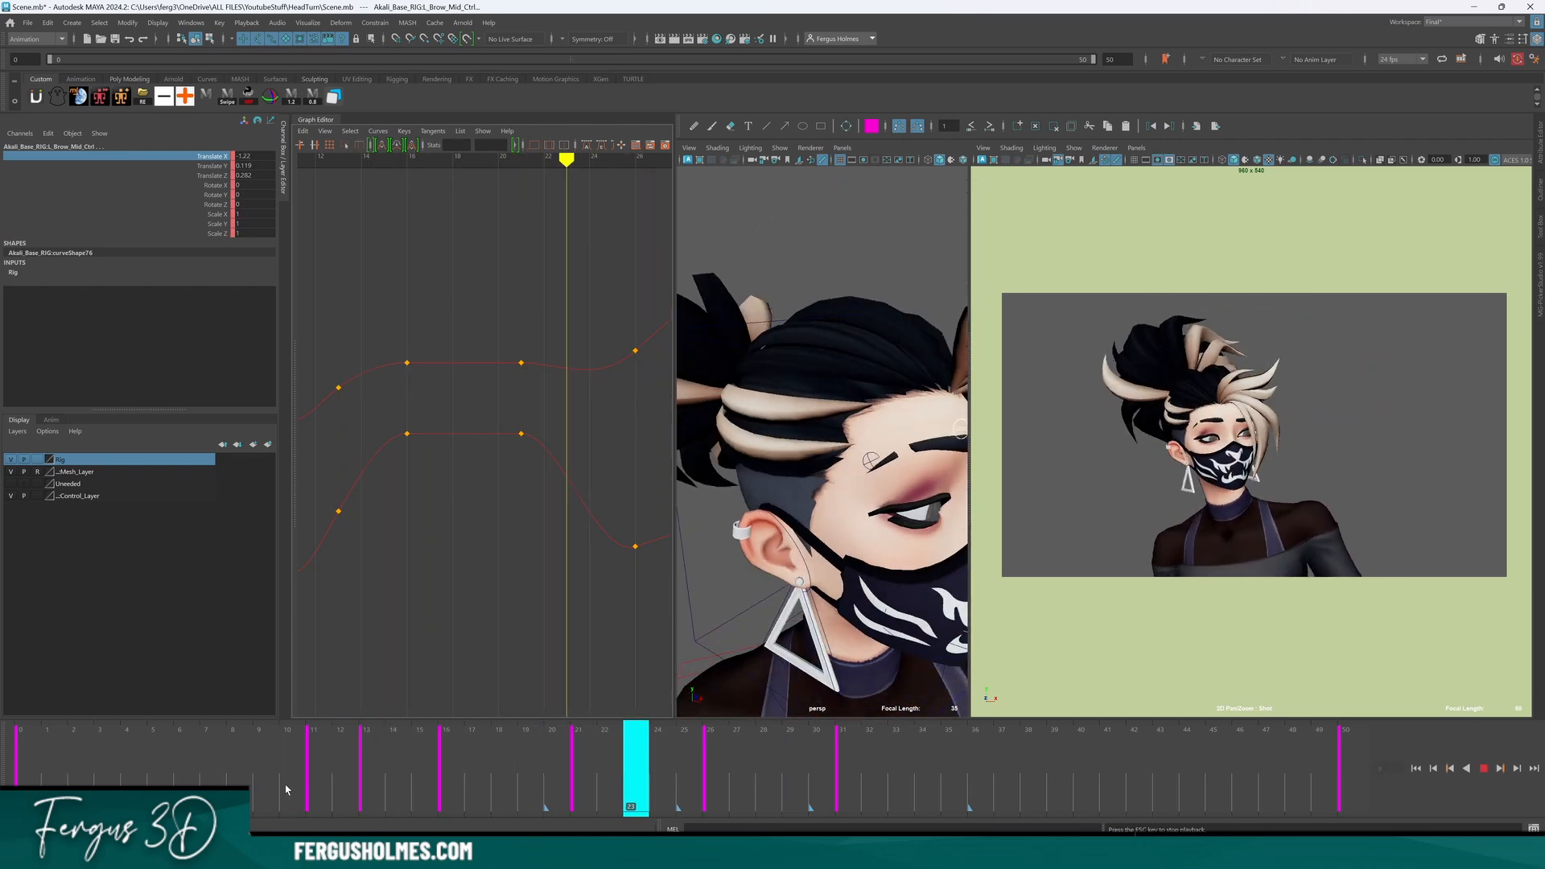
pyautogui.press('Escape')
pyautogui.click(287, 789)
pyautogui.hotkey('alt', 'v')
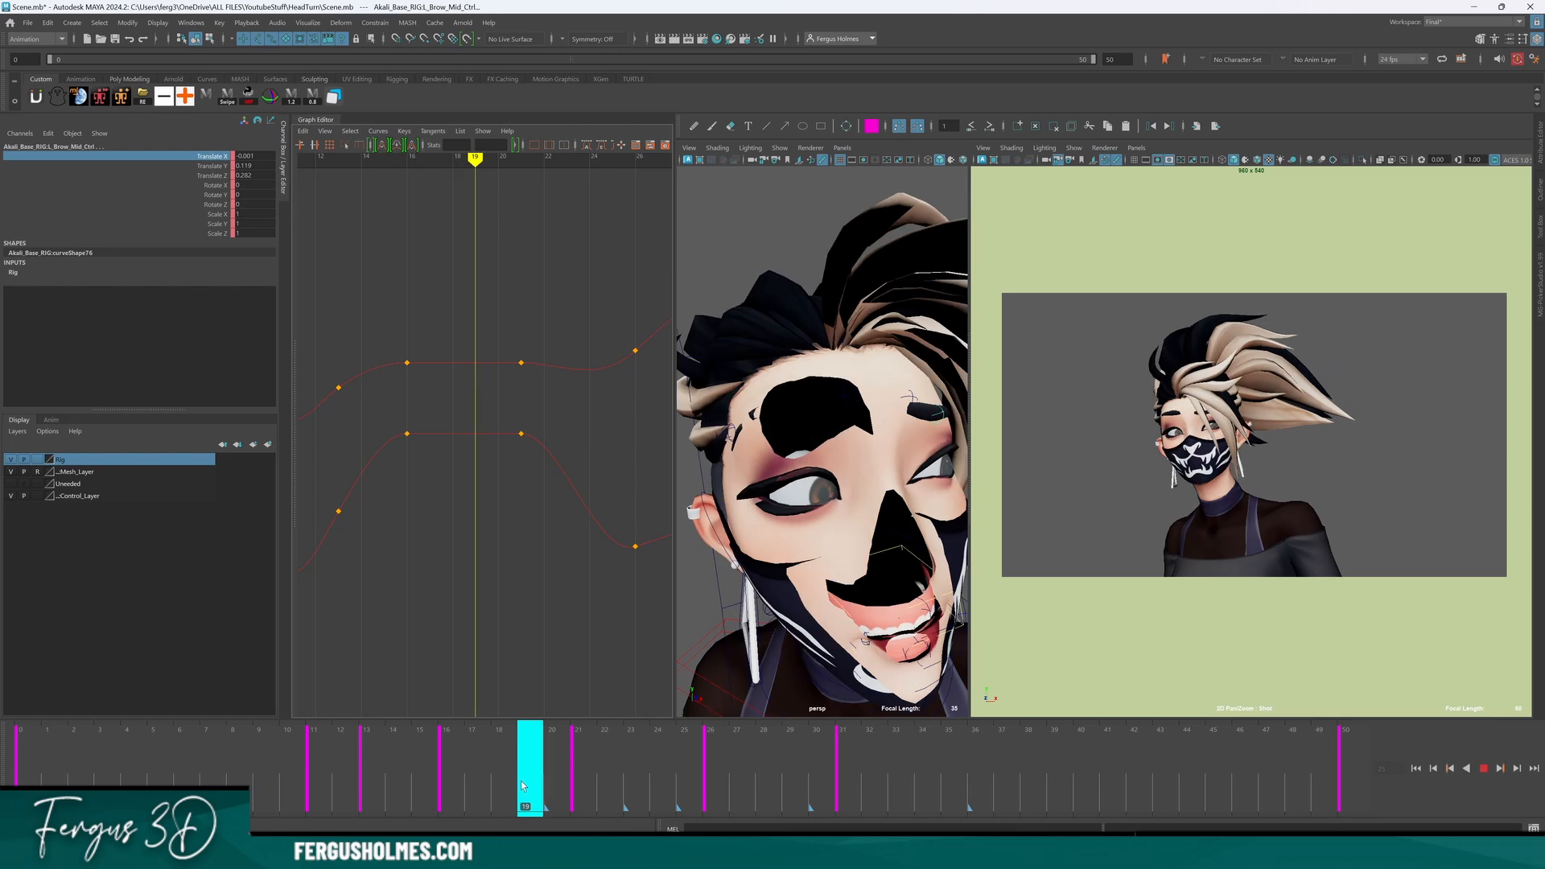
pyautogui.press('Escape')
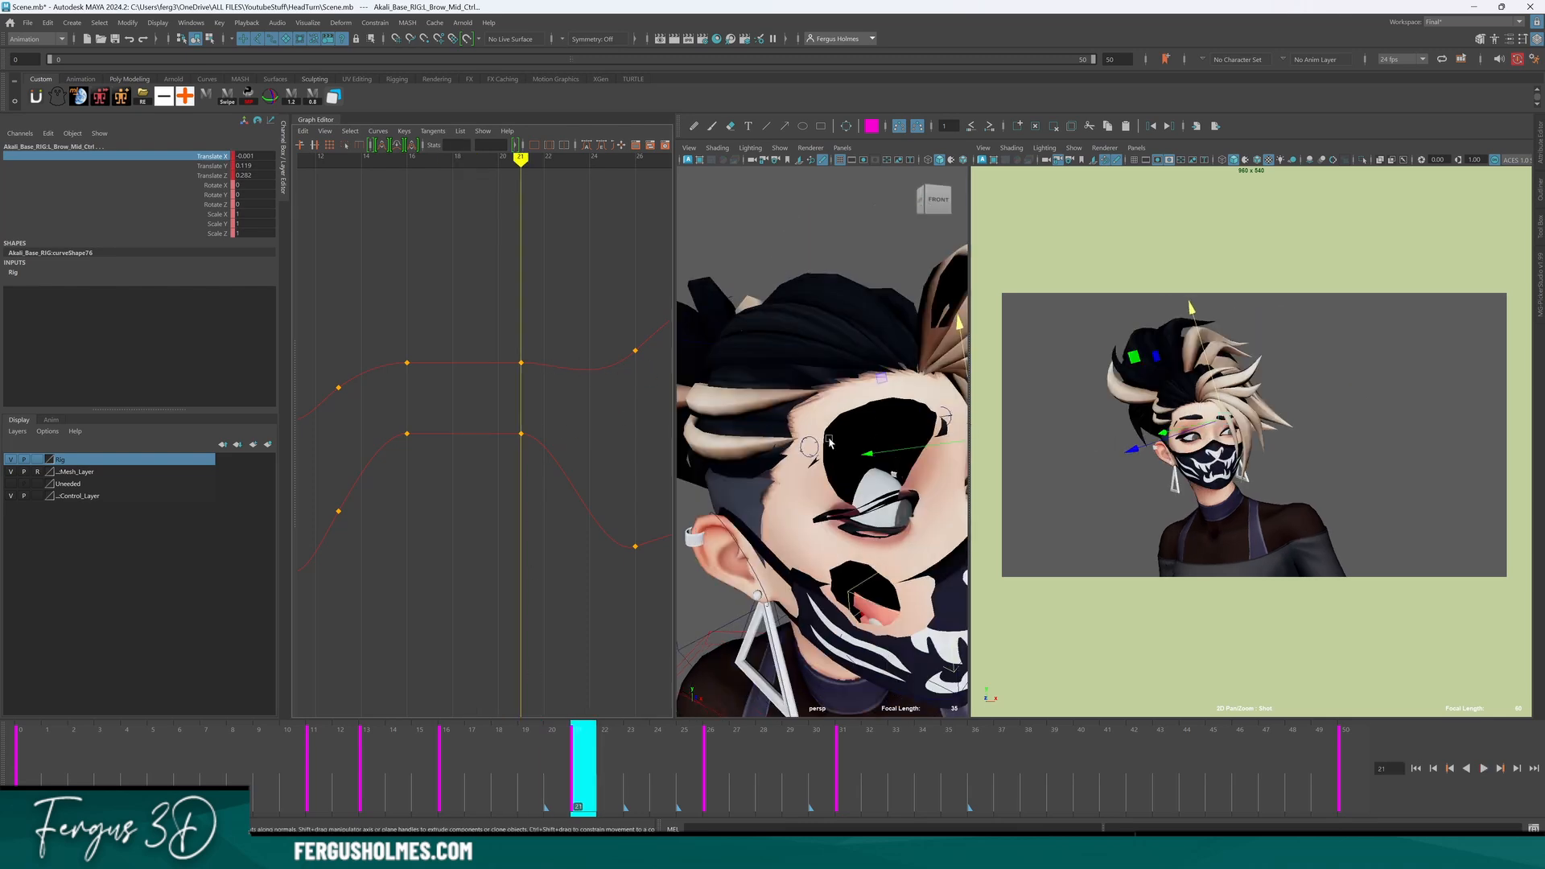
# Add both inner brow controls to the middle brow selection at frame 21.
pyautogui.keyDown('alt'); pyautogui.moveTo(885, 454); pyautogui.dragTo(768, 406); pyautogui.keyUp('alt')
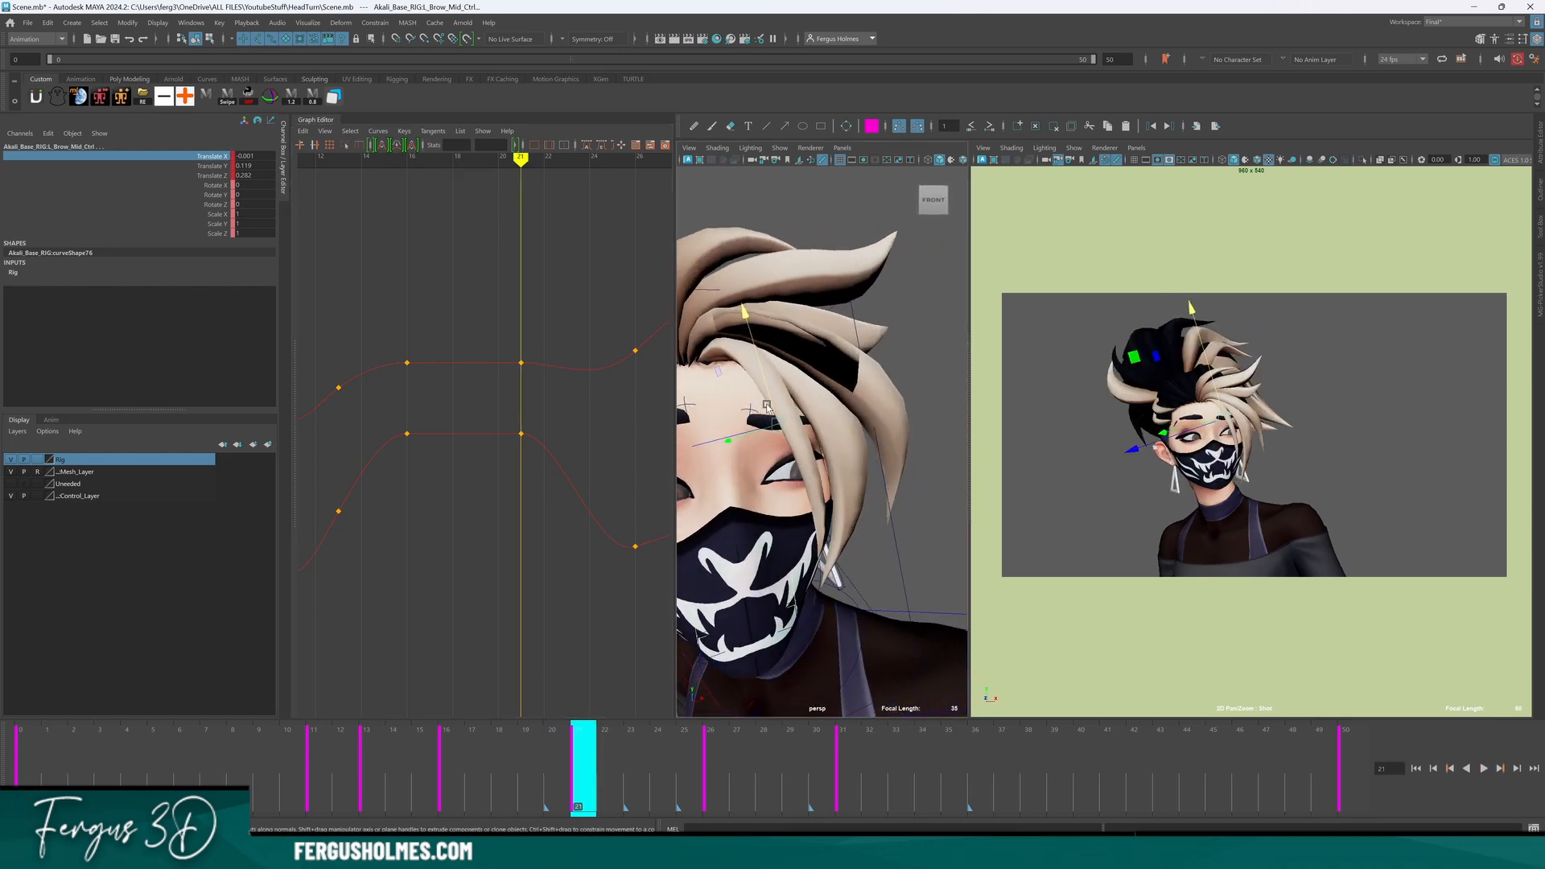
pyautogui.keyDown('alt'); pyautogui.moveTo(735, 405); pyautogui.dragTo(773, 403, button='middle'); pyautogui.keyUp('alt')
pyautogui.press('q')
pyautogui.click(730, 402)
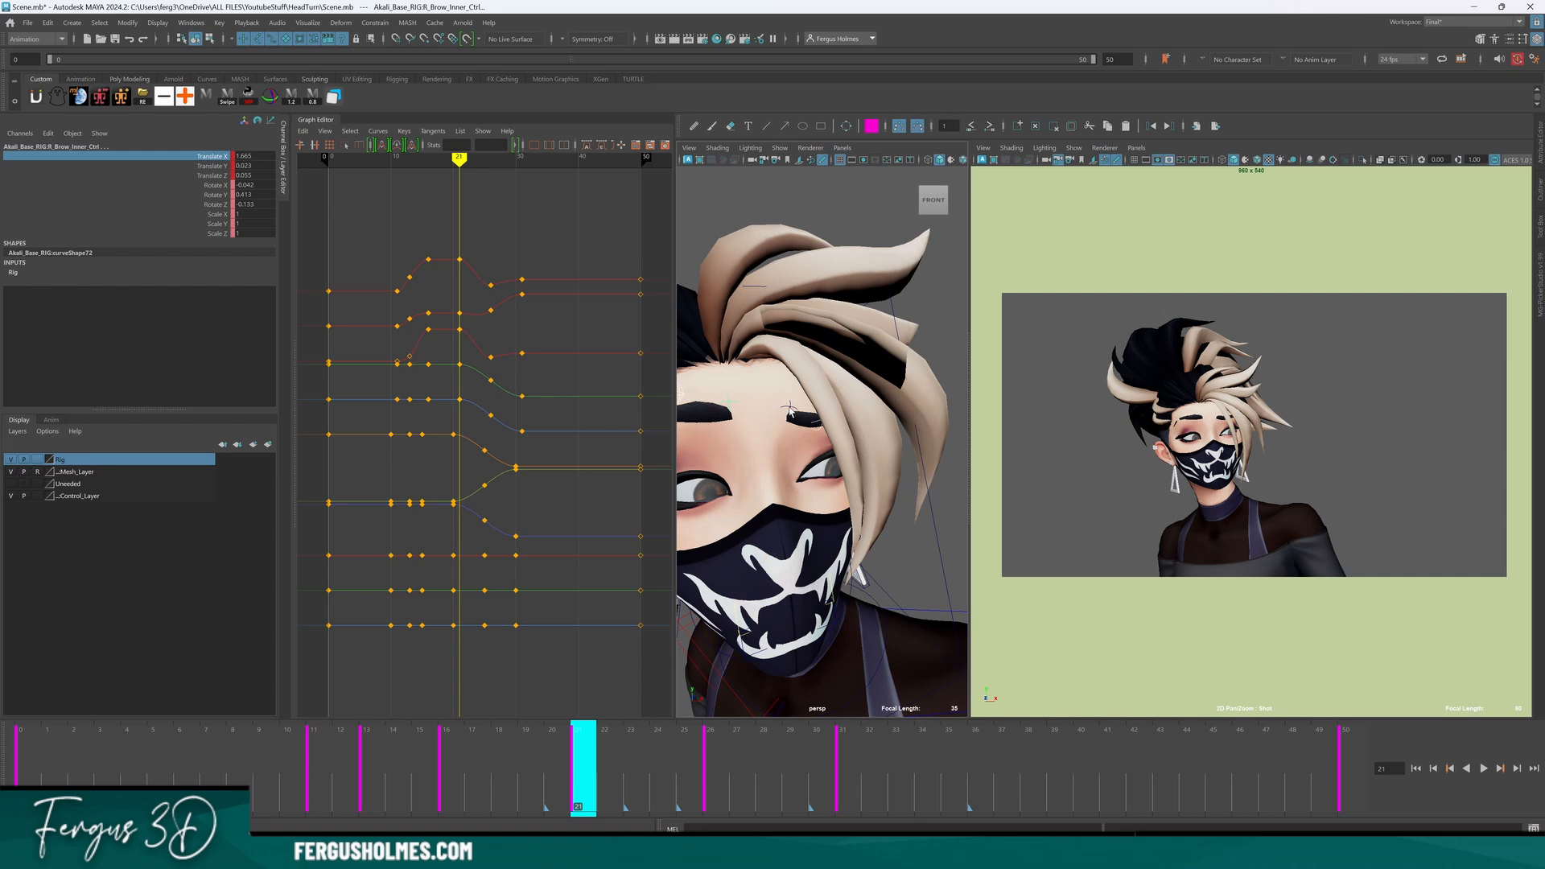
pyautogui.click(786, 419)
pyautogui.hotkey('alt', '2')
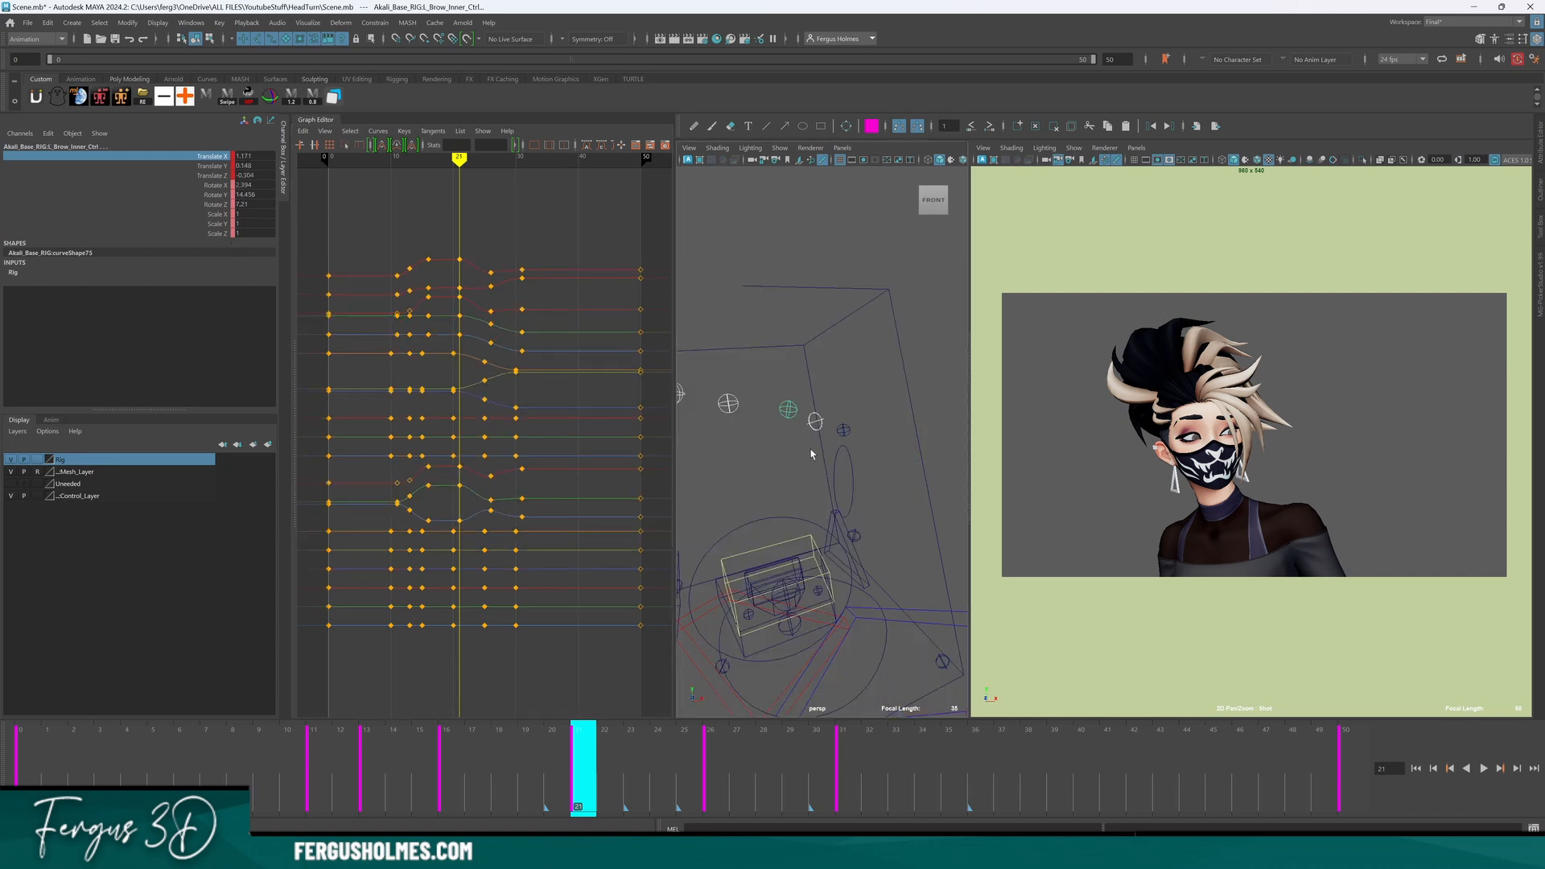
pyautogui.keyDown('alt'); pyautogui.moveTo(810, 452); pyautogui.dragTo(908, 429); pyautogui.keyUp('alt')
pyautogui.keyDown('alt'); pyautogui.moveTo(822, 416); pyautogui.dragTo(813, 421, button='middle'); pyautogui.keyUp('alt')
pyautogui.hotkey('alt', '2')
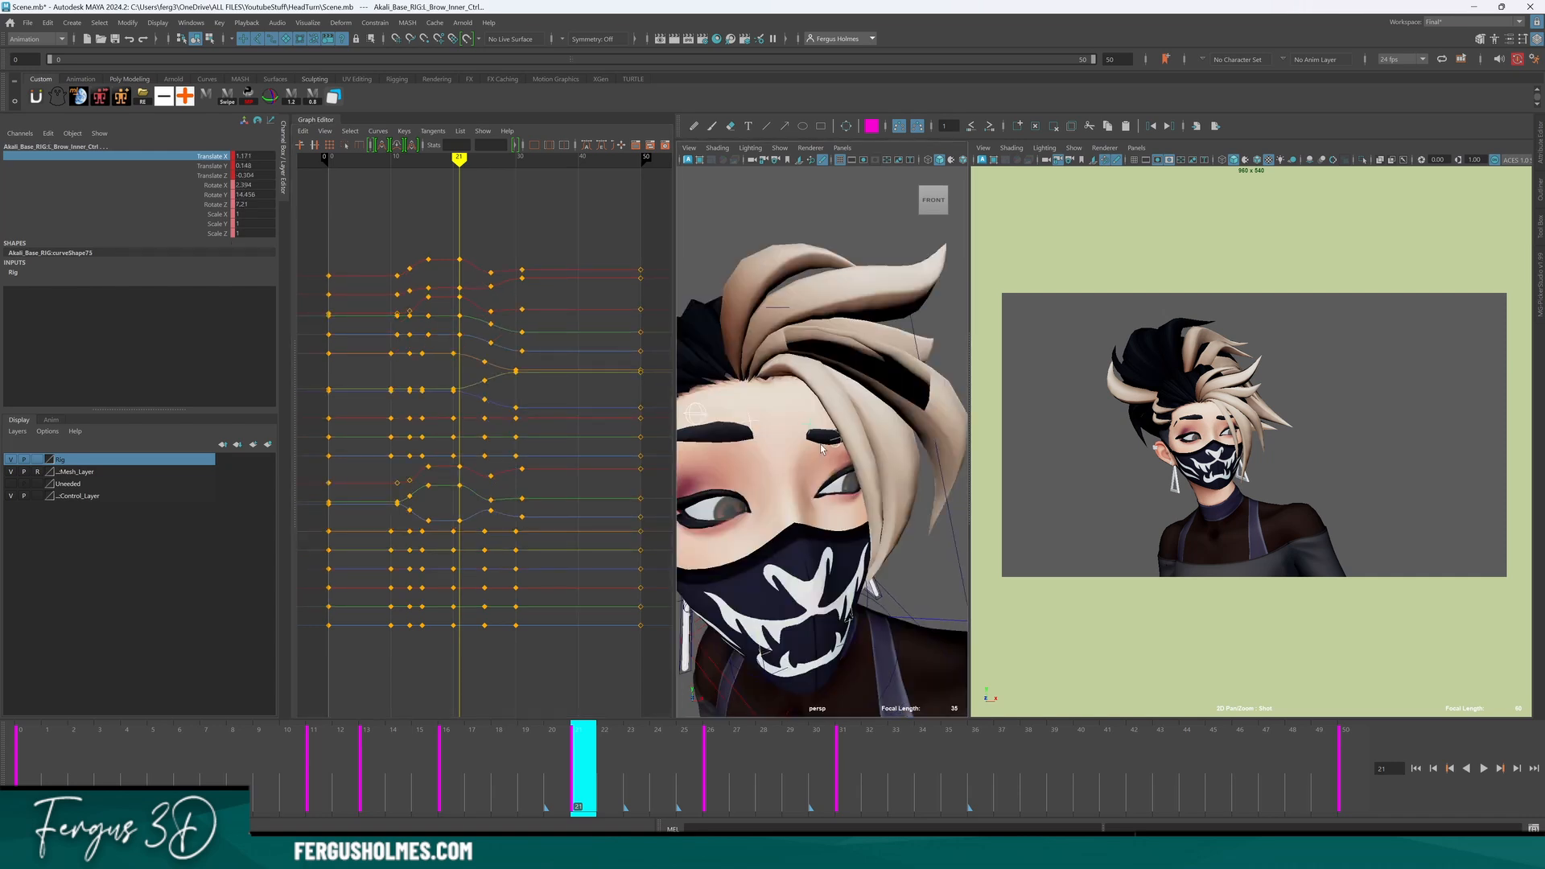
# Raise the Translate X keys of the inner and middle brows at frame 21 slightly above their frame 16 keys.
pyautogui.click(225, 158)
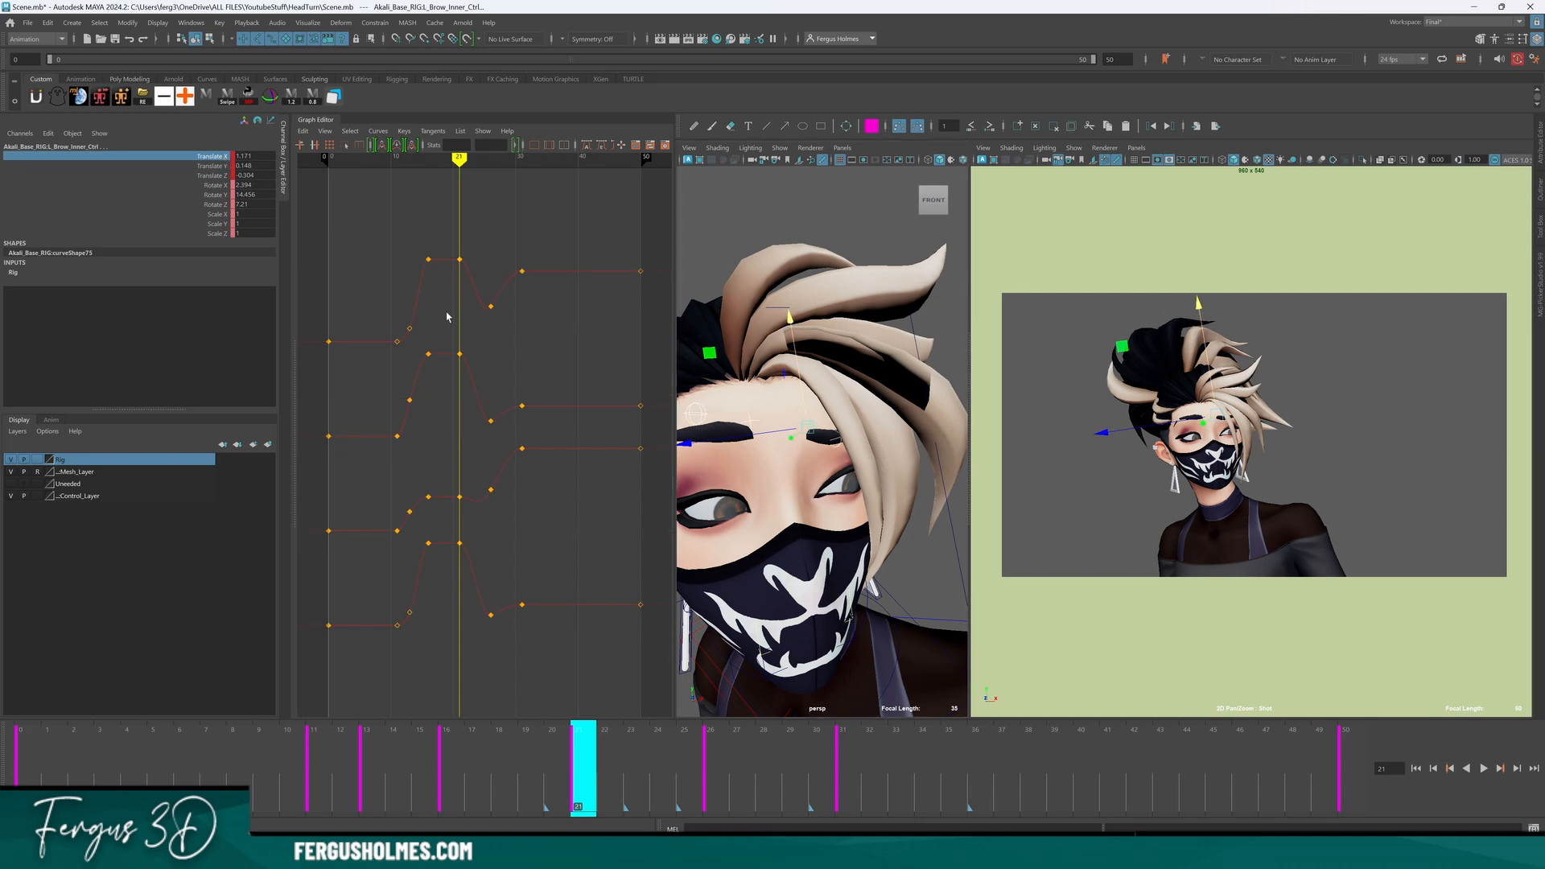
pyautogui.press('f')
pyautogui.keyDown('alt'); pyautogui.moveTo(420, 409); pyautogui.dragTo(484, 412, button='middle'); pyautogui.keyUp('alt')
pyautogui.scroll(3, 483, 410)
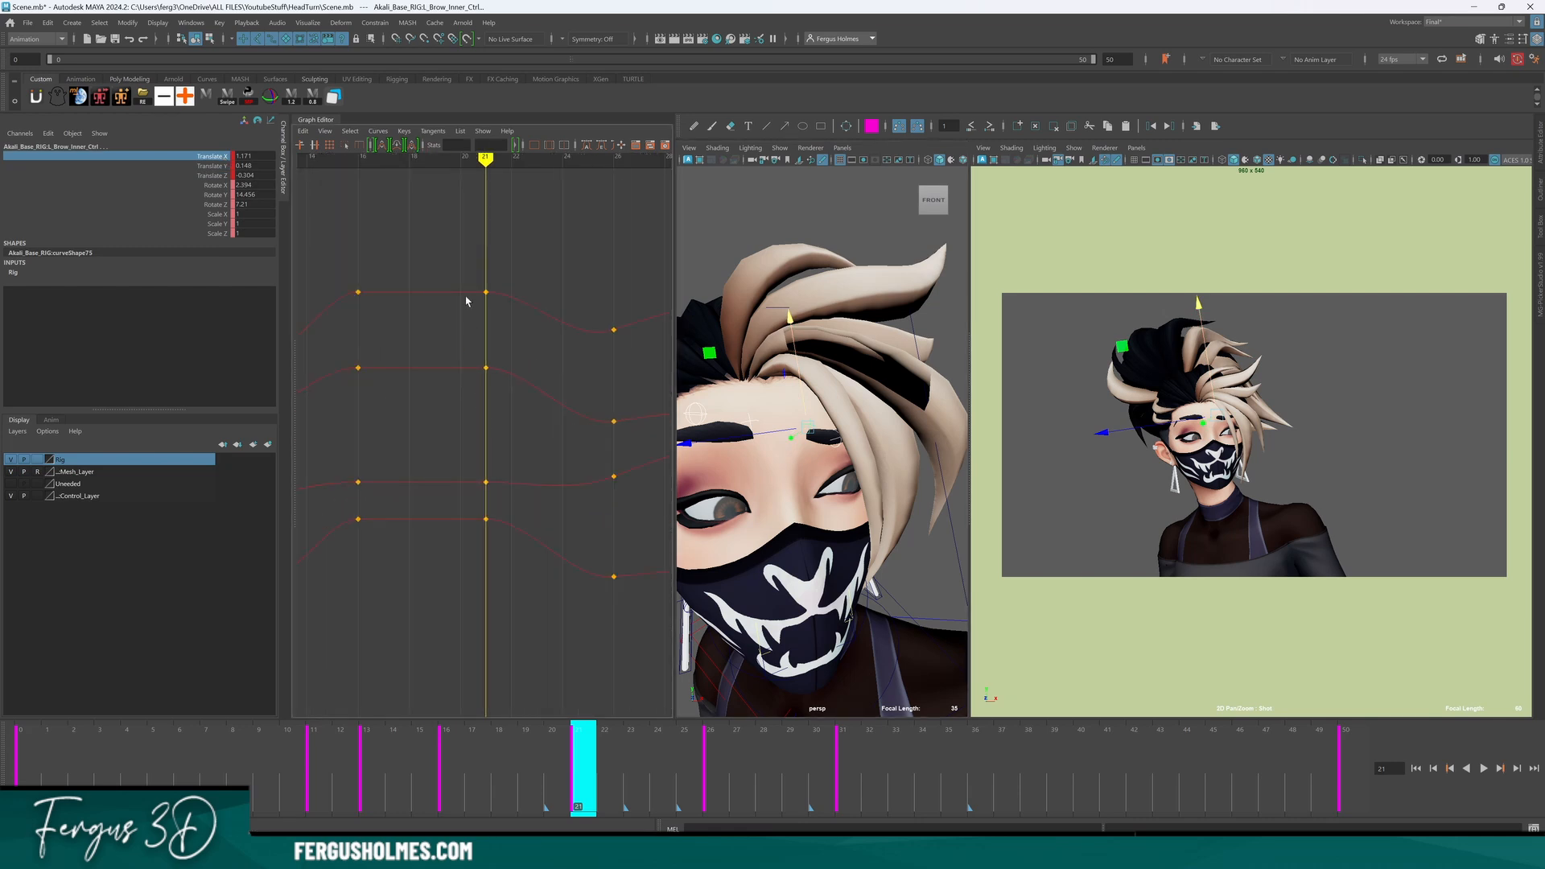
pyautogui.moveTo(468, 276); pyautogui.dragTo(499, 552)
pyautogui.keyDown('shift'); pyautogui.moveTo(501, 552); pyautogui.dragTo(500, 546, button='middle'); pyautogui.keyUp('shift')
pyautogui.click(398, 394)
pyautogui.keyDown('alt'); pyautogui.moveTo(398, 395); pyautogui.dragTo(488, 396, button='middle'); pyautogui.keyUp('alt')
pyautogui.press(',')
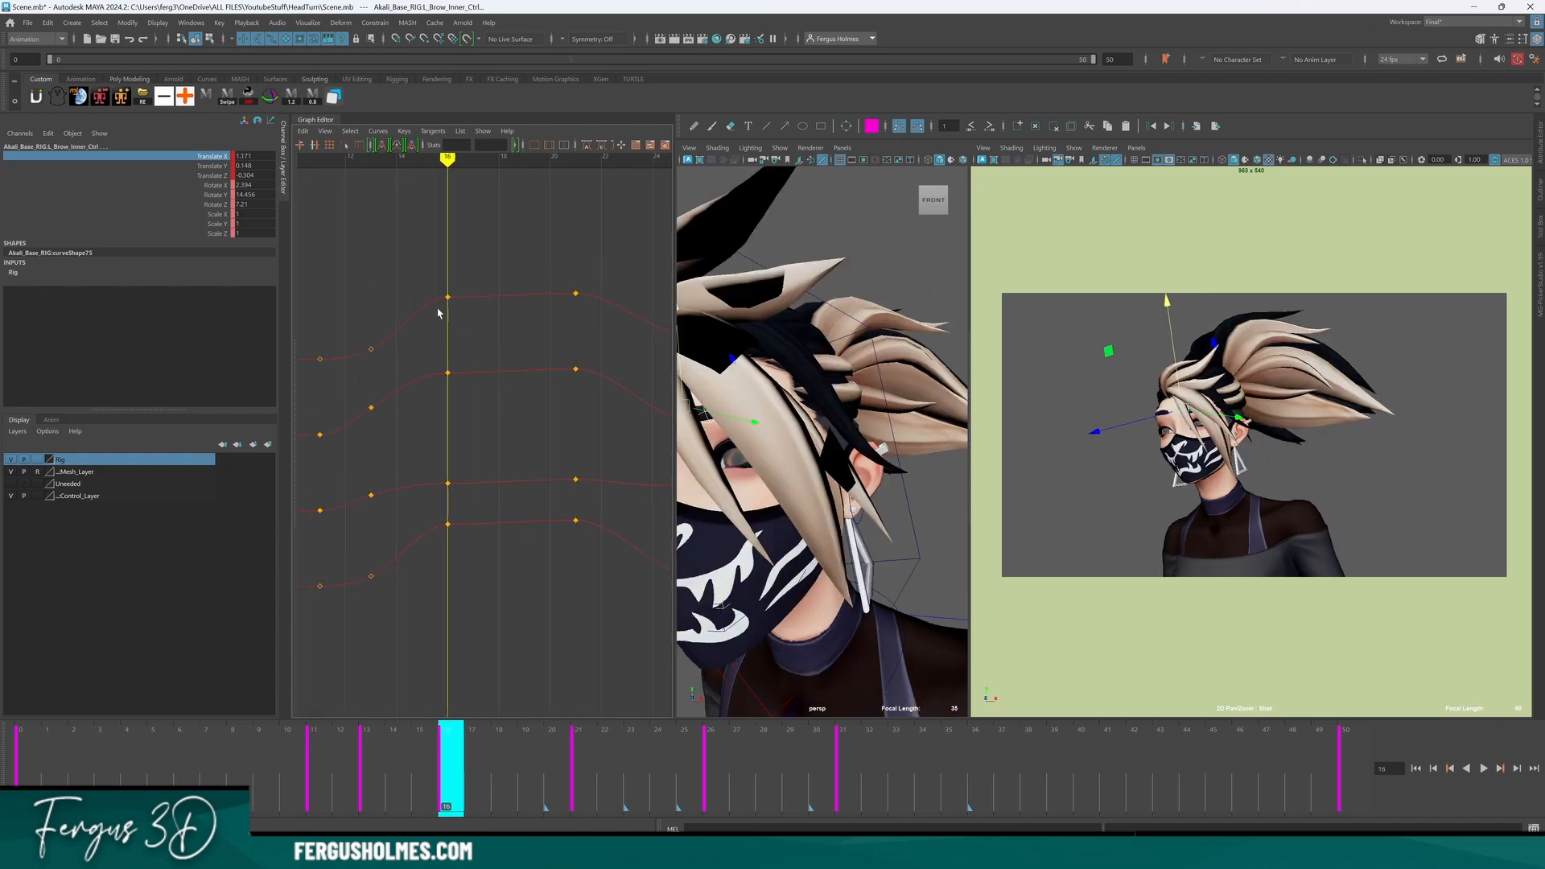
# Smooth the tangents of the inner and middle brows' Translate X keys at frame 16 and play back the motion.
pyautogui.moveTo(431, 256); pyautogui.dragTo(453, 618)
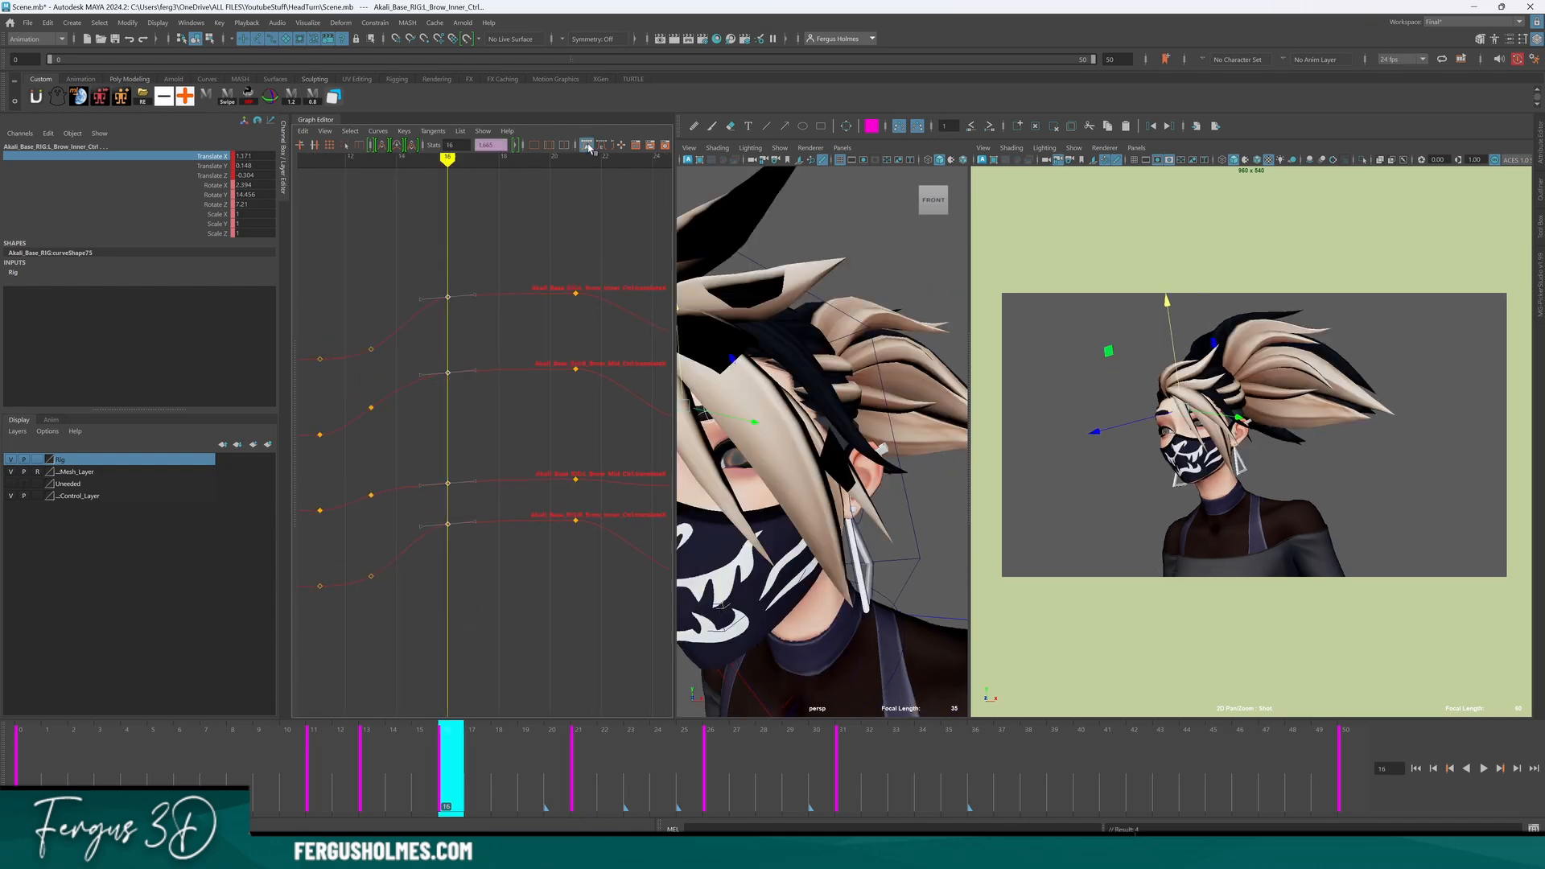
pyautogui.click(483, 276)
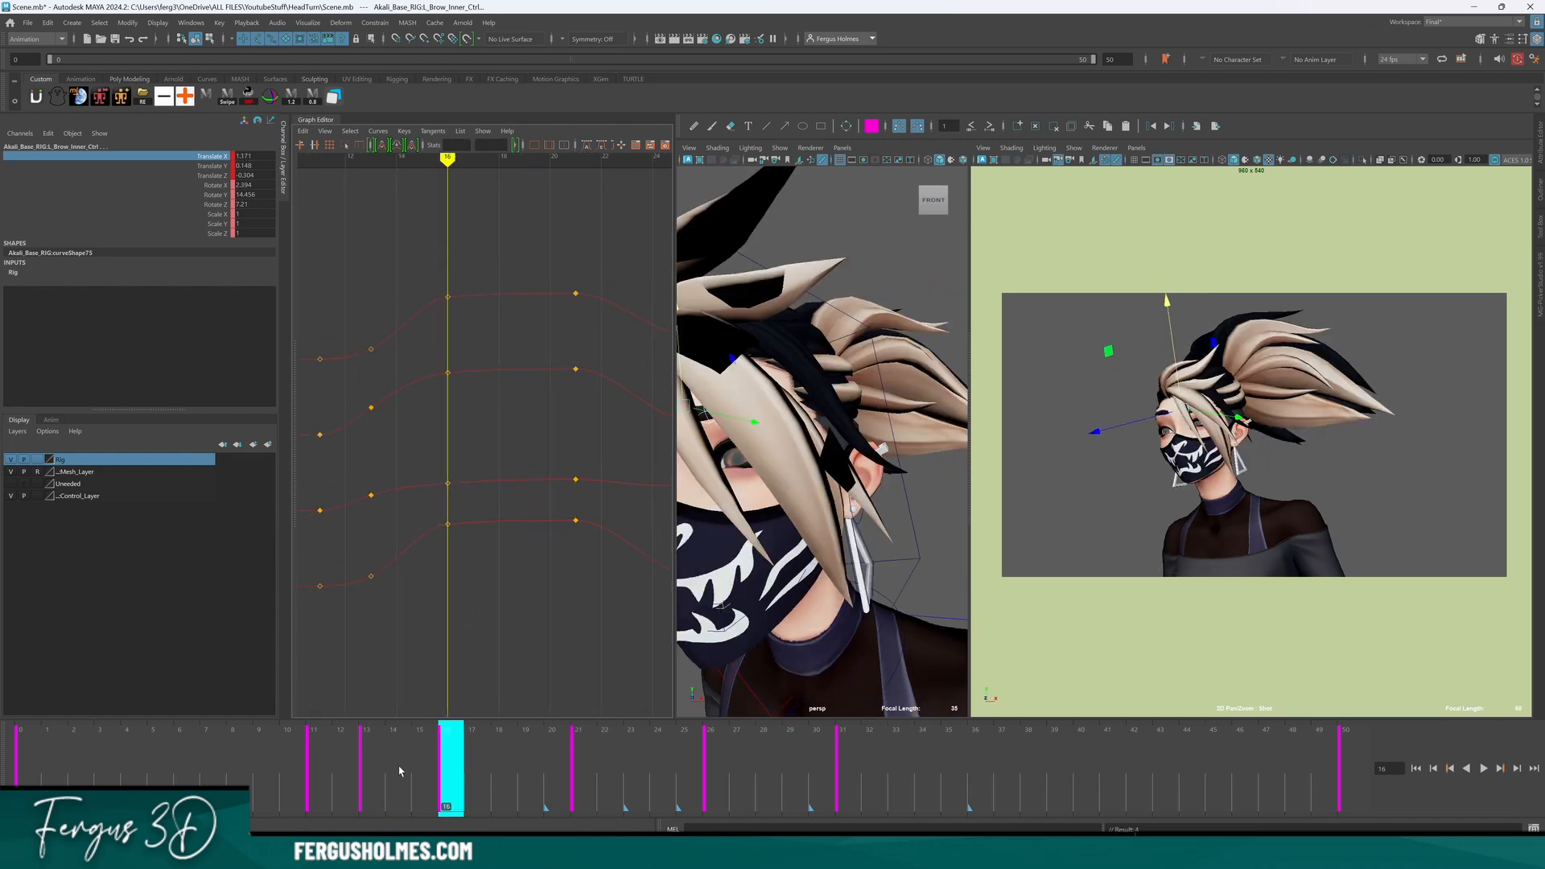
pyautogui.hotkey('alt', 'shift', 'v')
pyautogui.hotkey('alt', 'v')
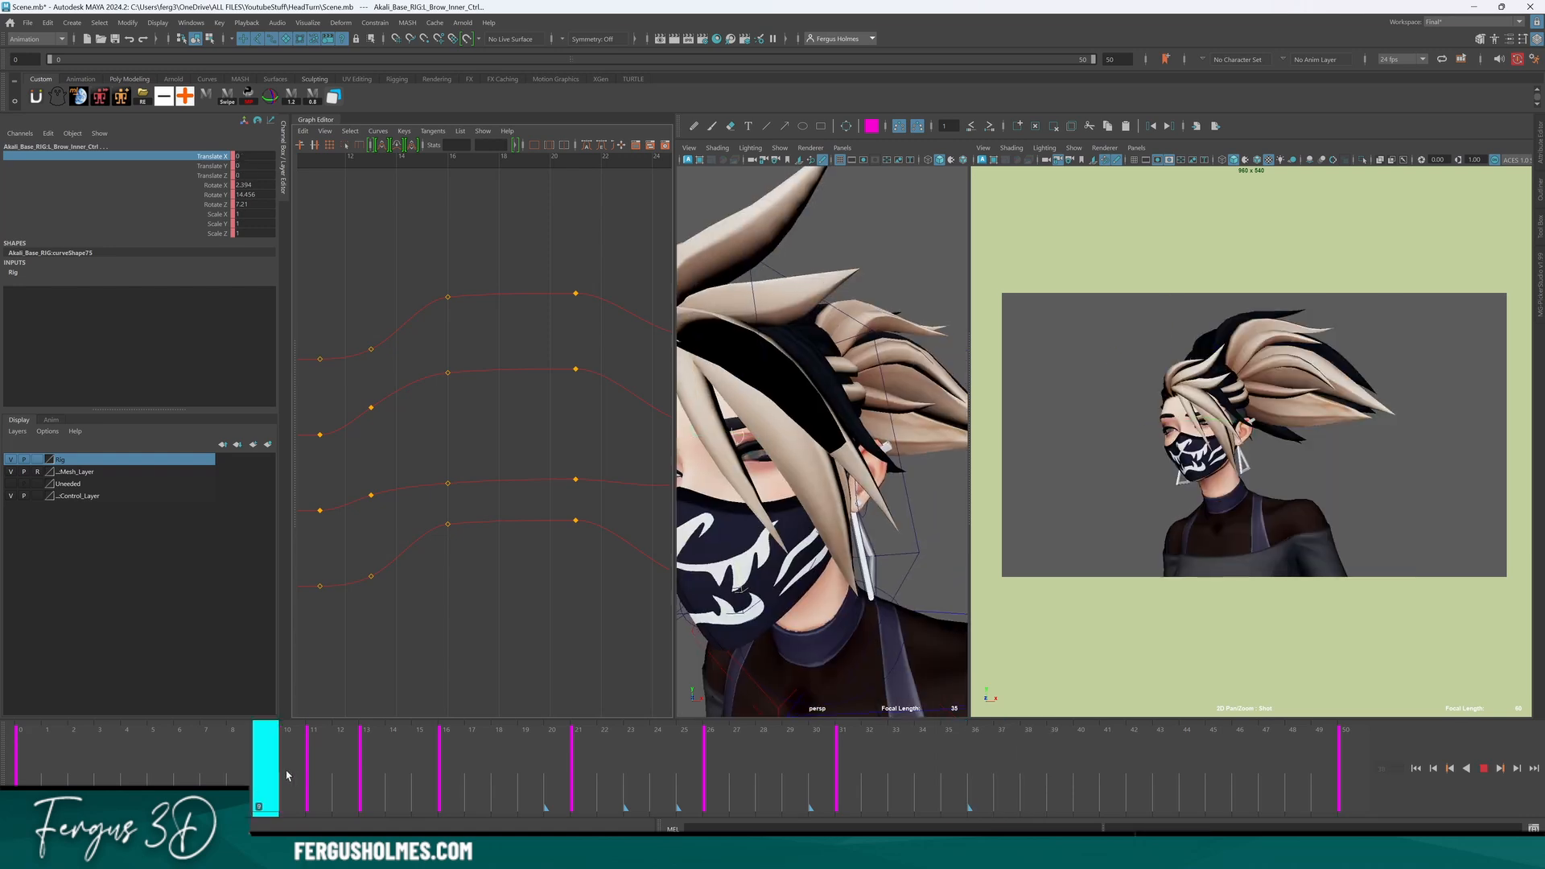
# Go to the key at frame 26 and examine the brow pose from the front in the perspective view.
pyautogui.moveTo(287, 775); pyautogui.dragTo(698, 771)
pyautogui.press('.')
pyautogui.keyDown('alt'); pyautogui.moveTo(546, 536); pyautogui.dragTo(291, 517, button='middle'); pyautogui.keyUp('alt')
pyautogui.keyDown('alt'); pyautogui.keyDown('shift'); pyautogui.moveTo(554, 474); pyautogui.dragTo(451, 472, button='right'); pyautogui.keyUp('shift'); pyautogui.keyUp('alt')
pyautogui.keyDown('alt'); pyautogui.moveTo(917, 460); pyautogui.dragTo(849, 451); pyautogui.keyUp('alt')
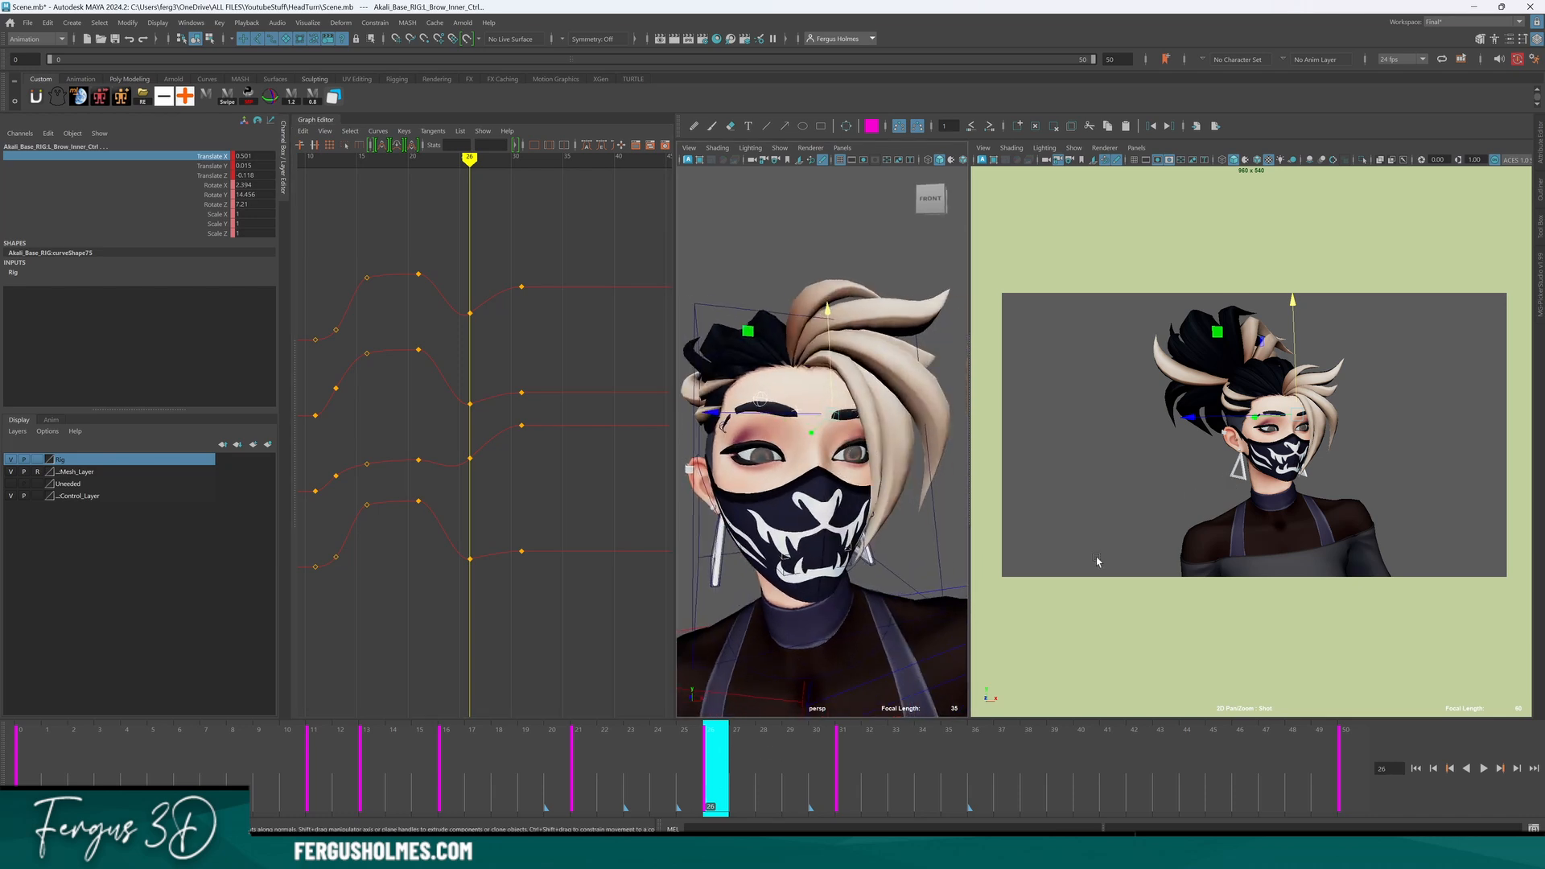
# Sketch pencil marks in the shot view showing the brow-to-eye distance at frames 17 and 26, undoing the surplus stroke.
pyautogui.moveTo(769, 765); pyautogui.dragTo(476, 771)
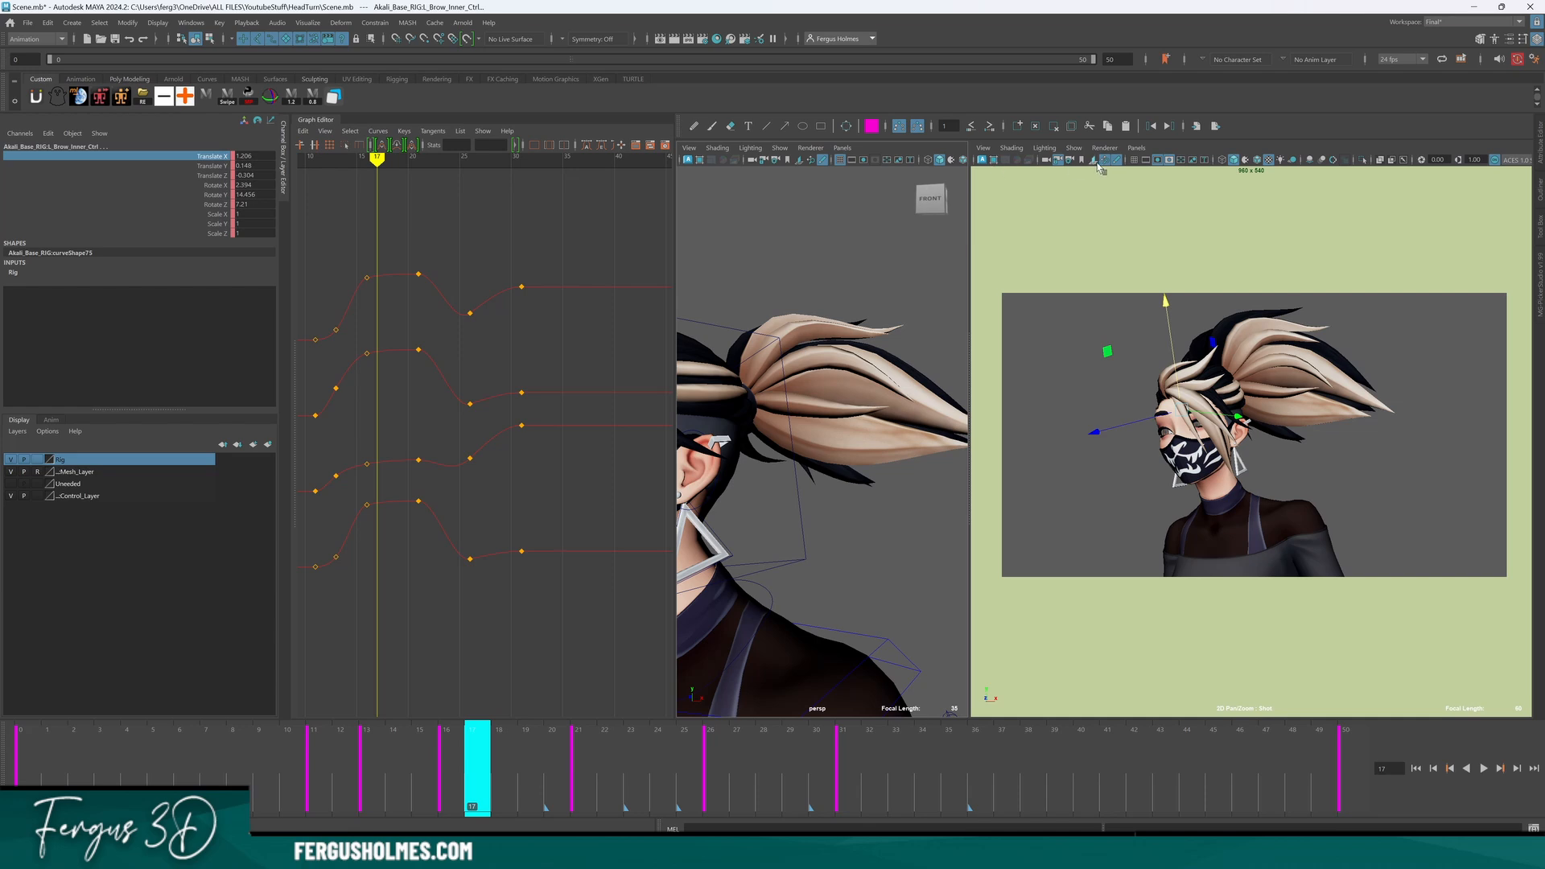
pyautogui.click(714, 126)
pyautogui.moveTo(1135, 410); pyautogui.dragTo(1111, 410)
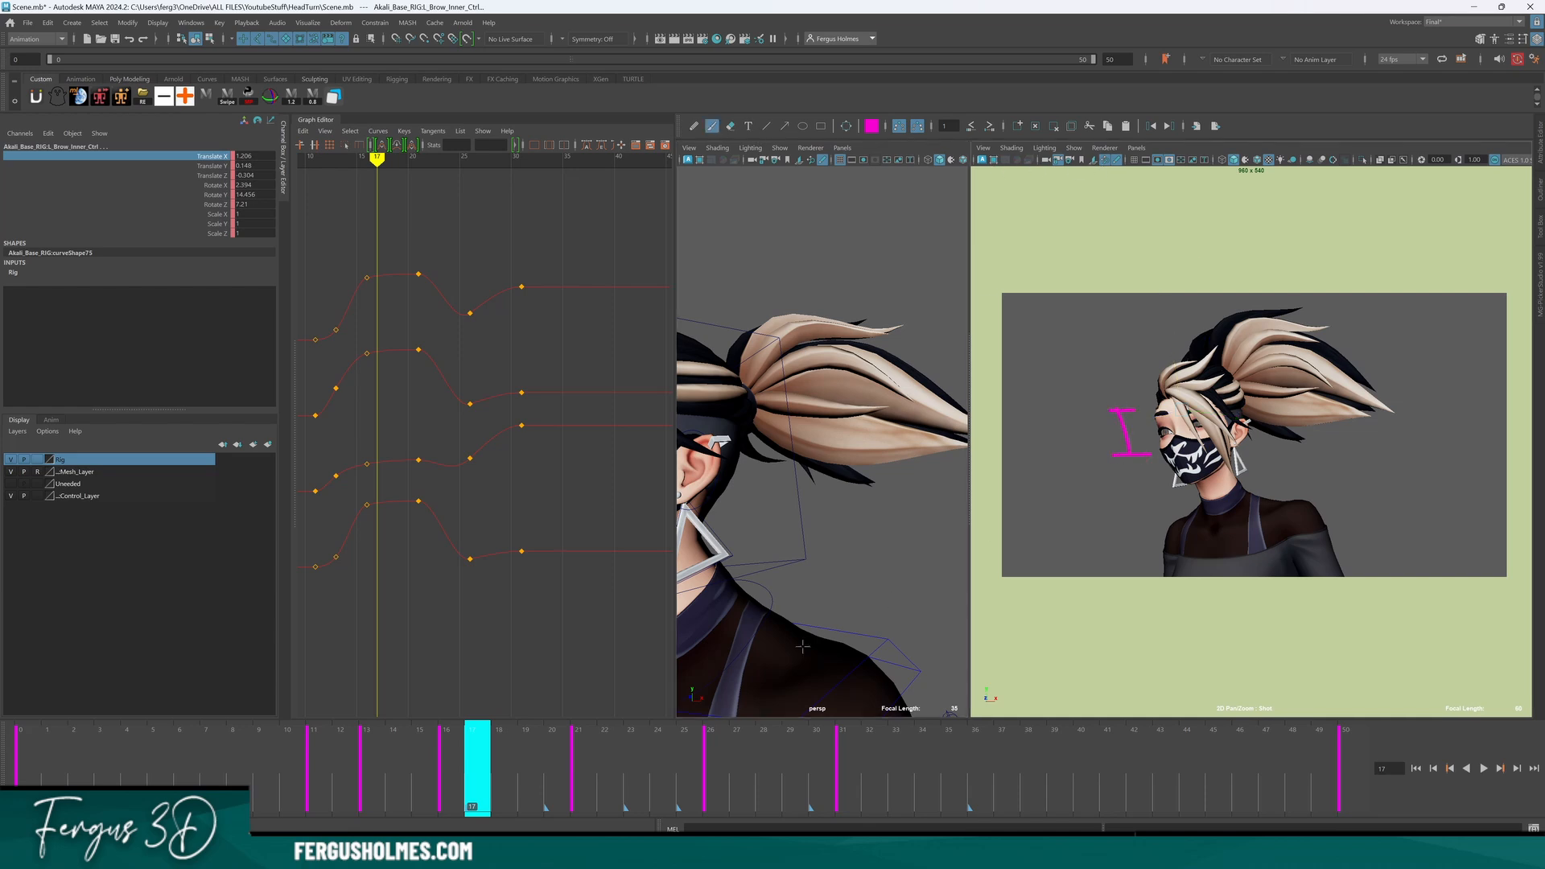
pyautogui.hotkey('alt', 'v')
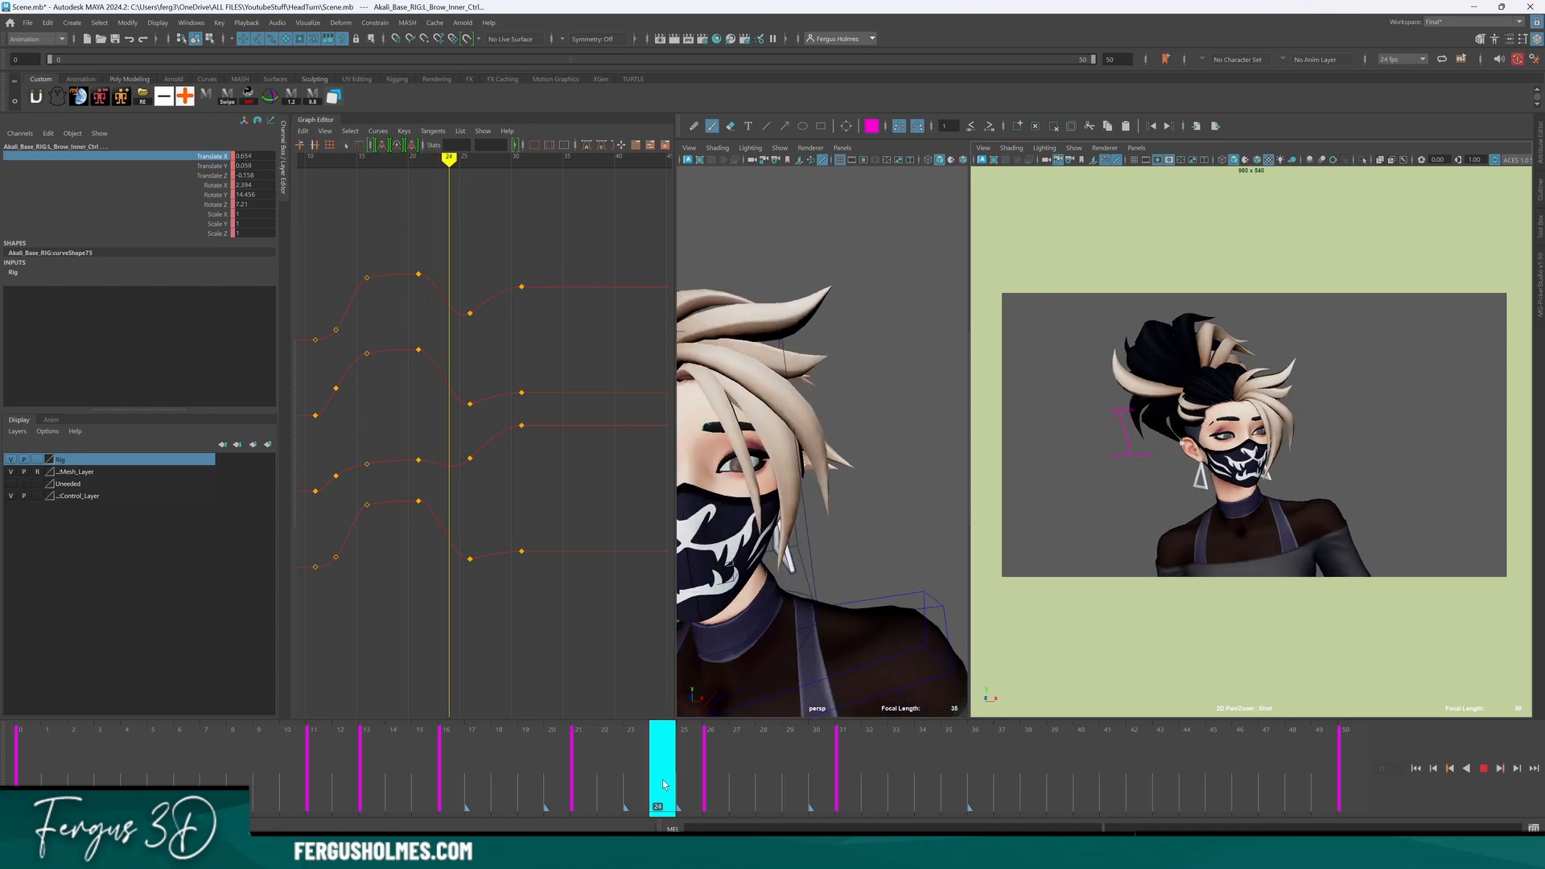
pyautogui.click(711, 773)
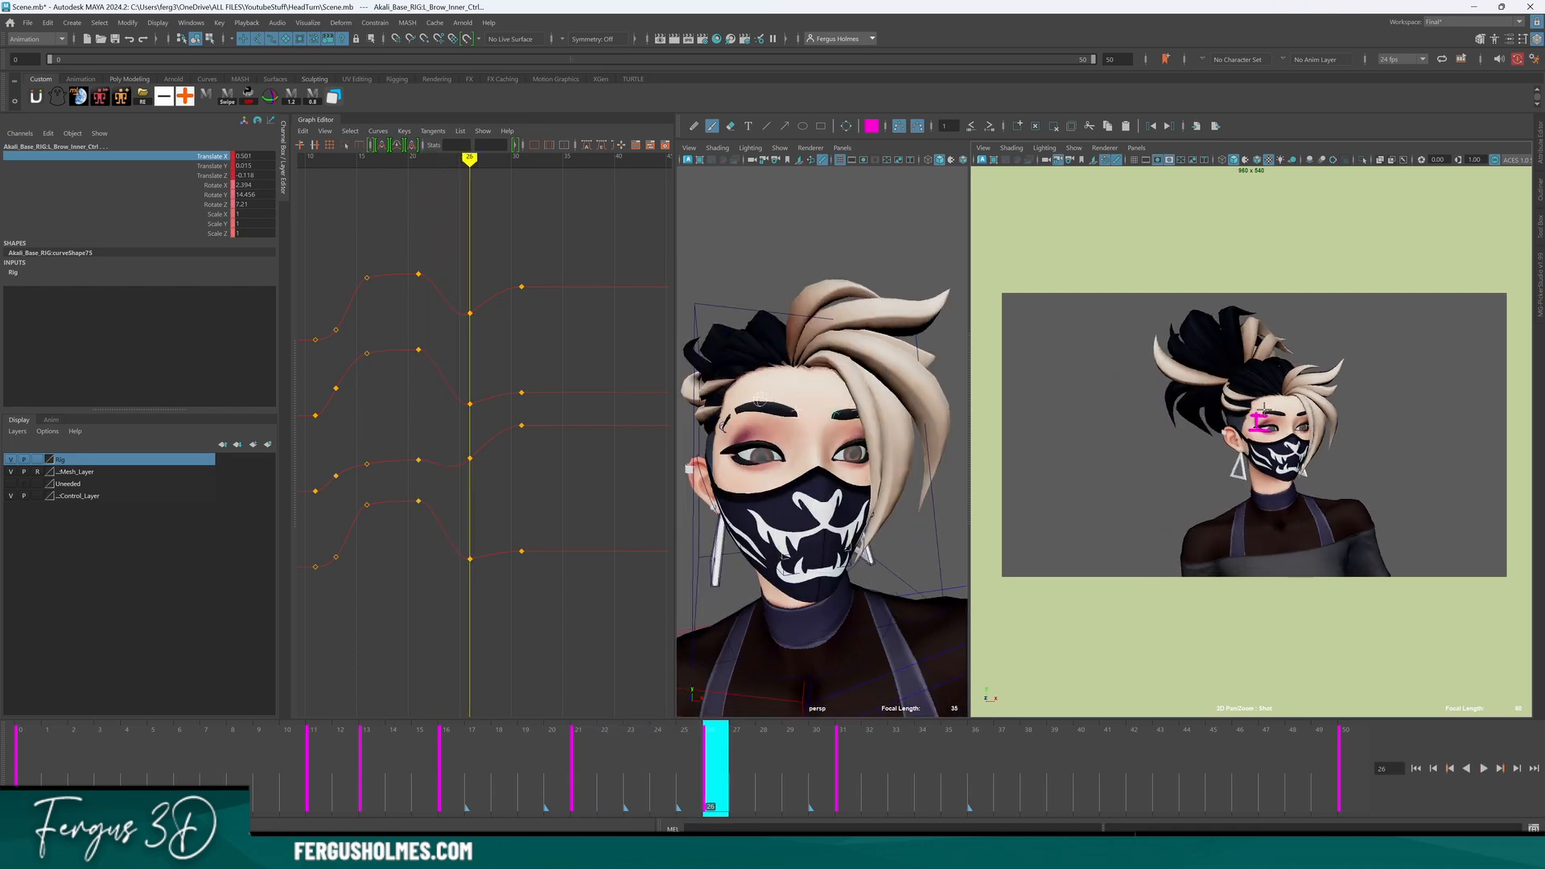
pyautogui.hotkey('ctrl', 'z')
# Lower the Translate X keys of both inner and both middle brow controls at frame 26.
pyautogui.click(225, 165)
pyautogui.click(221, 157)
pyautogui.keyDown('alt'); pyautogui.keyDown('shift'); pyautogui.moveTo(459, 242); pyautogui.dragTo(462, 387, button='right'); pyautogui.keyUp('shift'); pyautogui.keyUp('alt')
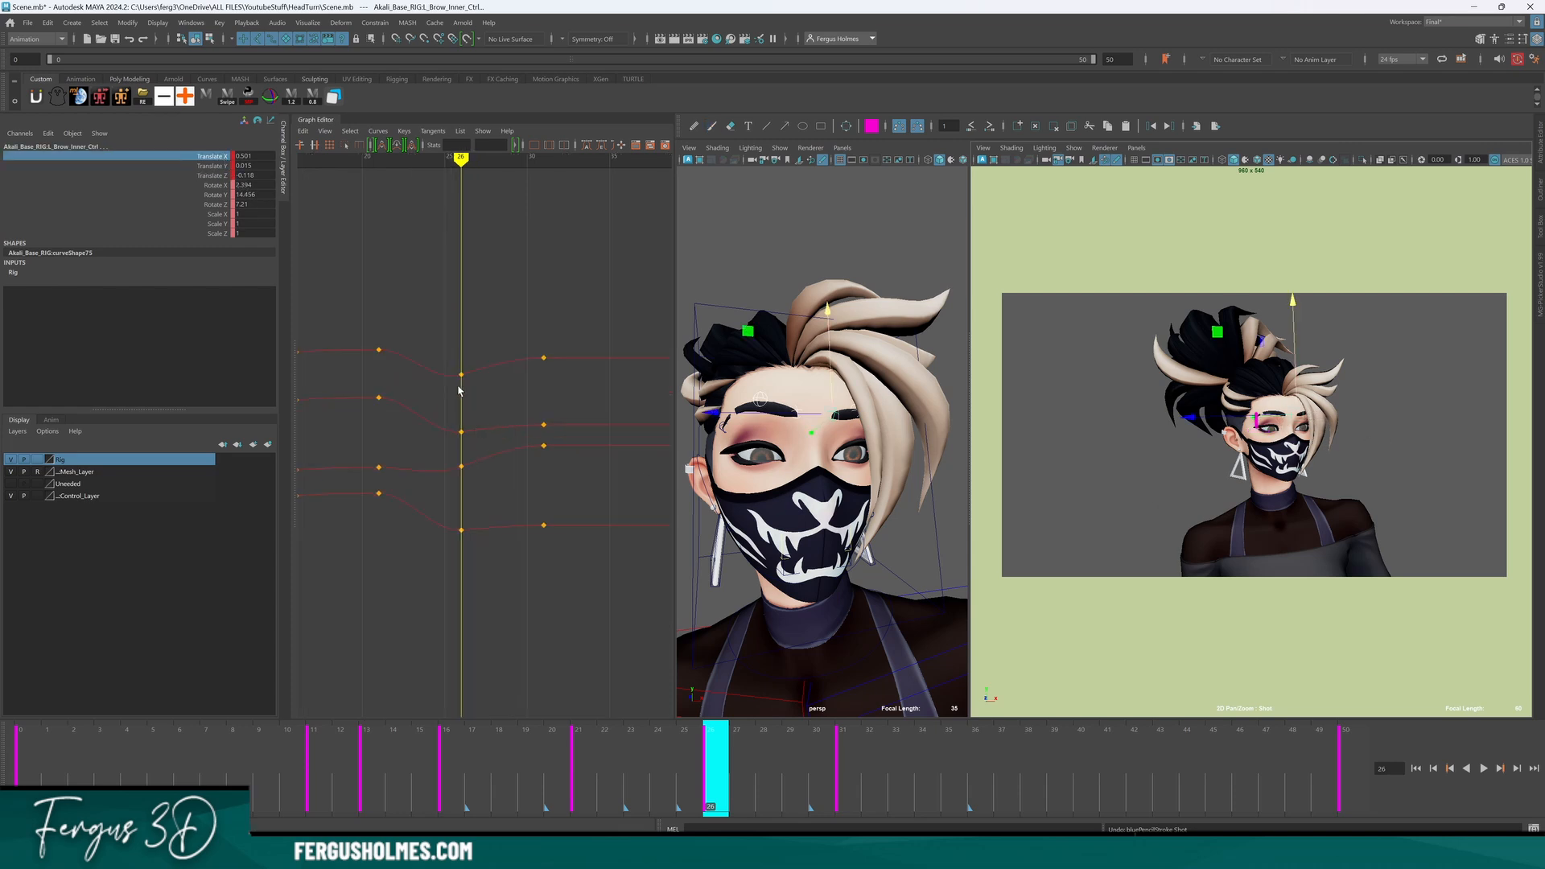
pyautogui.moveTo(440, 336); pyautogui.dragTo(501, 582)
pyautogui.keyDown('shift'); pyautogui.moveTo(491, 573); pyautogui.dragTo(489, 588, button='middle'); pyautogui.keyUp('shift')
pyautogui.hotkey('alt', '1')
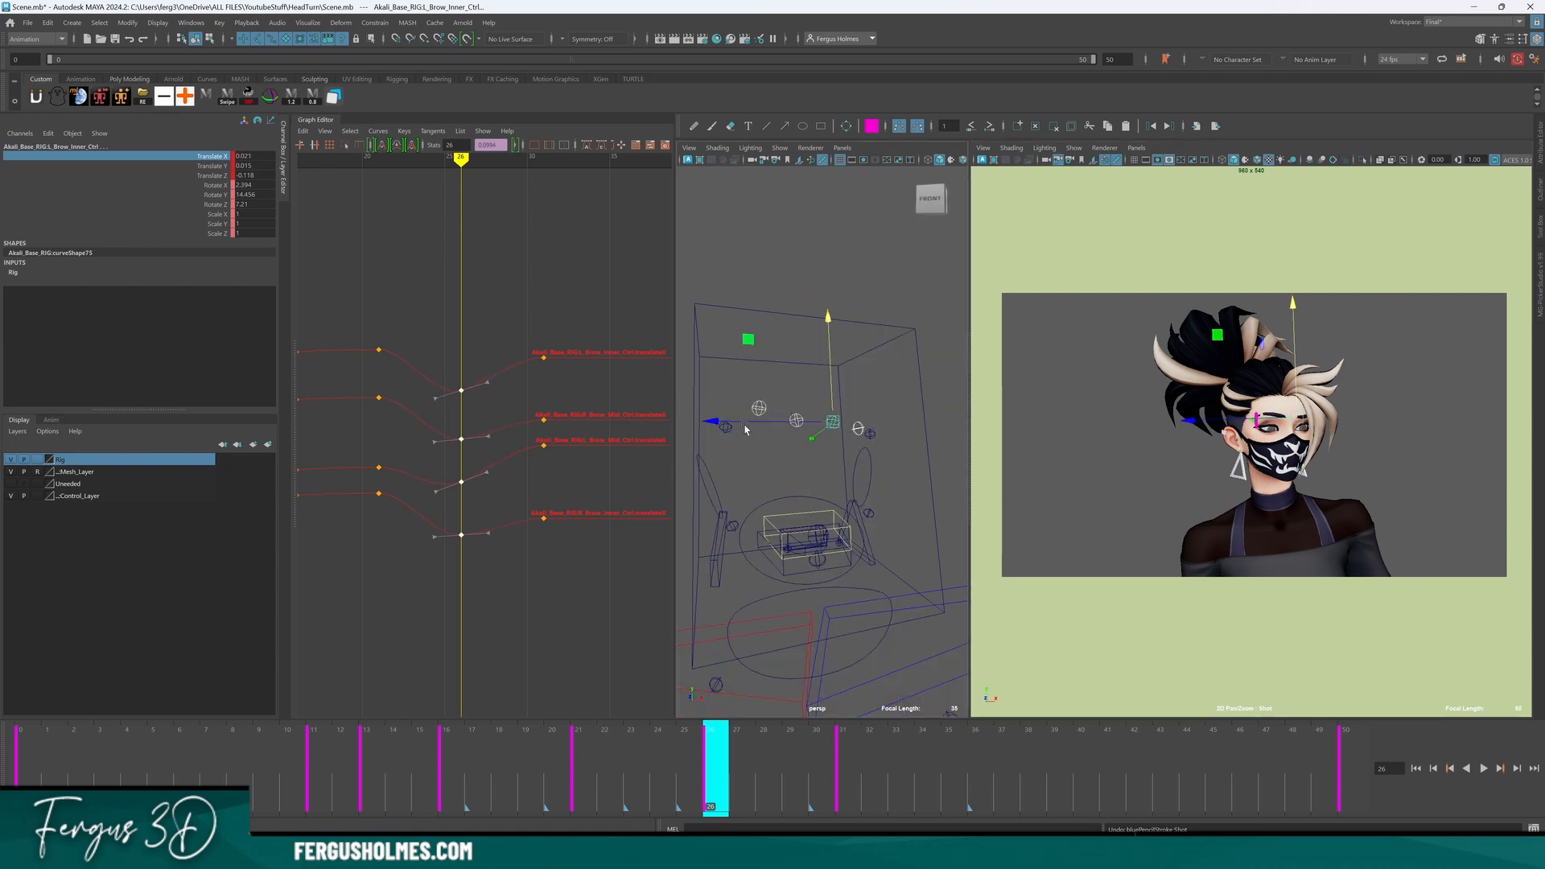
pyautogui.hotkey('alt', '1')
pyautogui.keyDown('shift'); pyautogui.moveTo(571, 570); pyautogui.dragTo(571, 573, button='middle'); pyautogui.keyUp('shift')
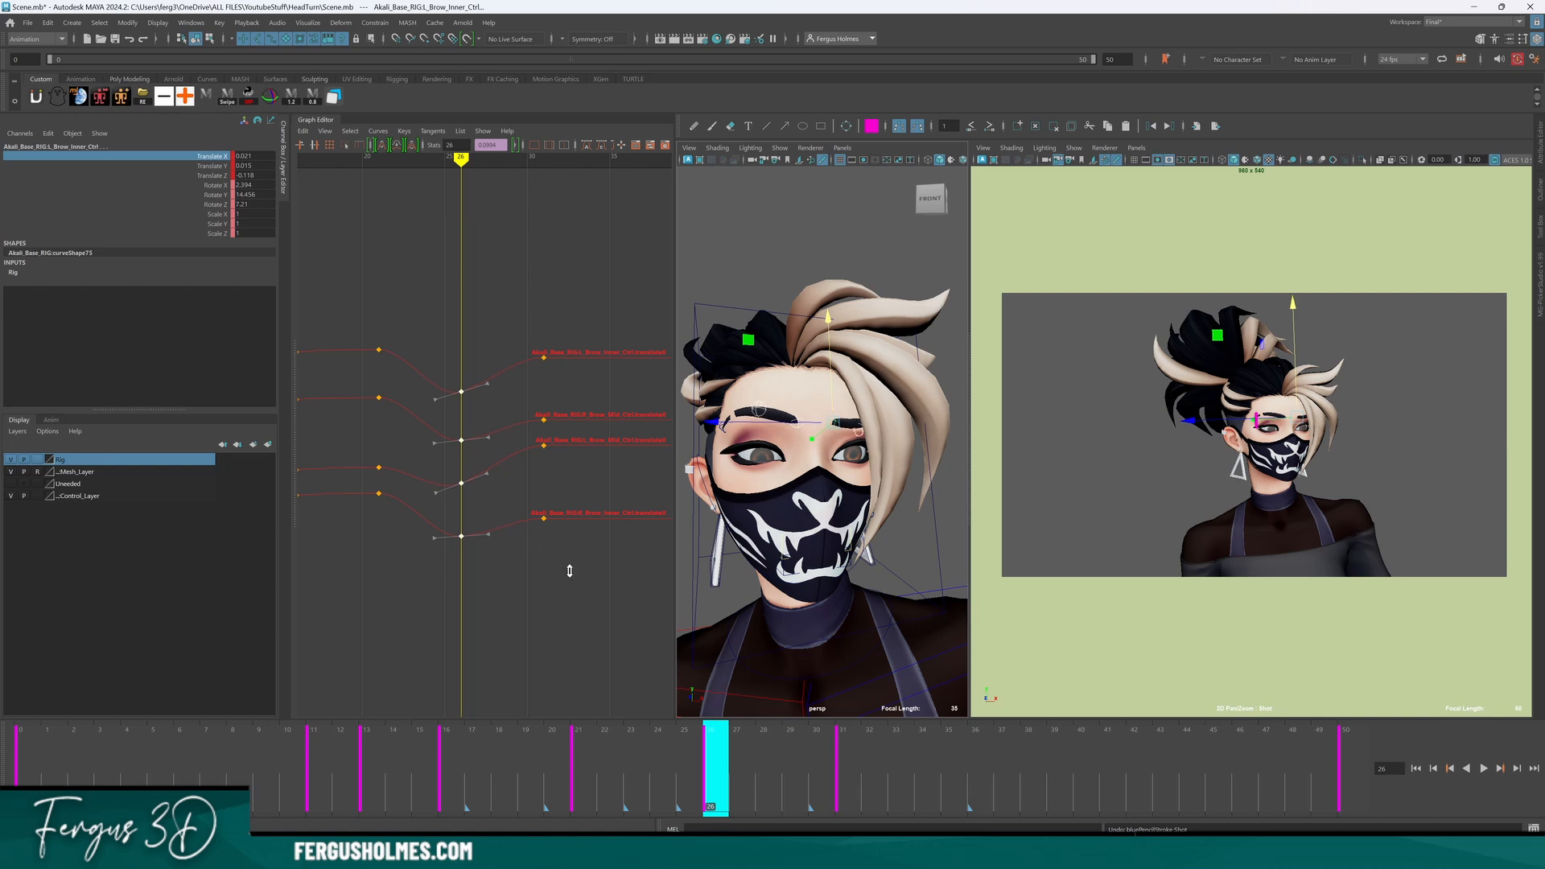
# Lower the right middle brow's Translate X key at frame 26 to about -0.279.
pyautogui.click(757, 413)
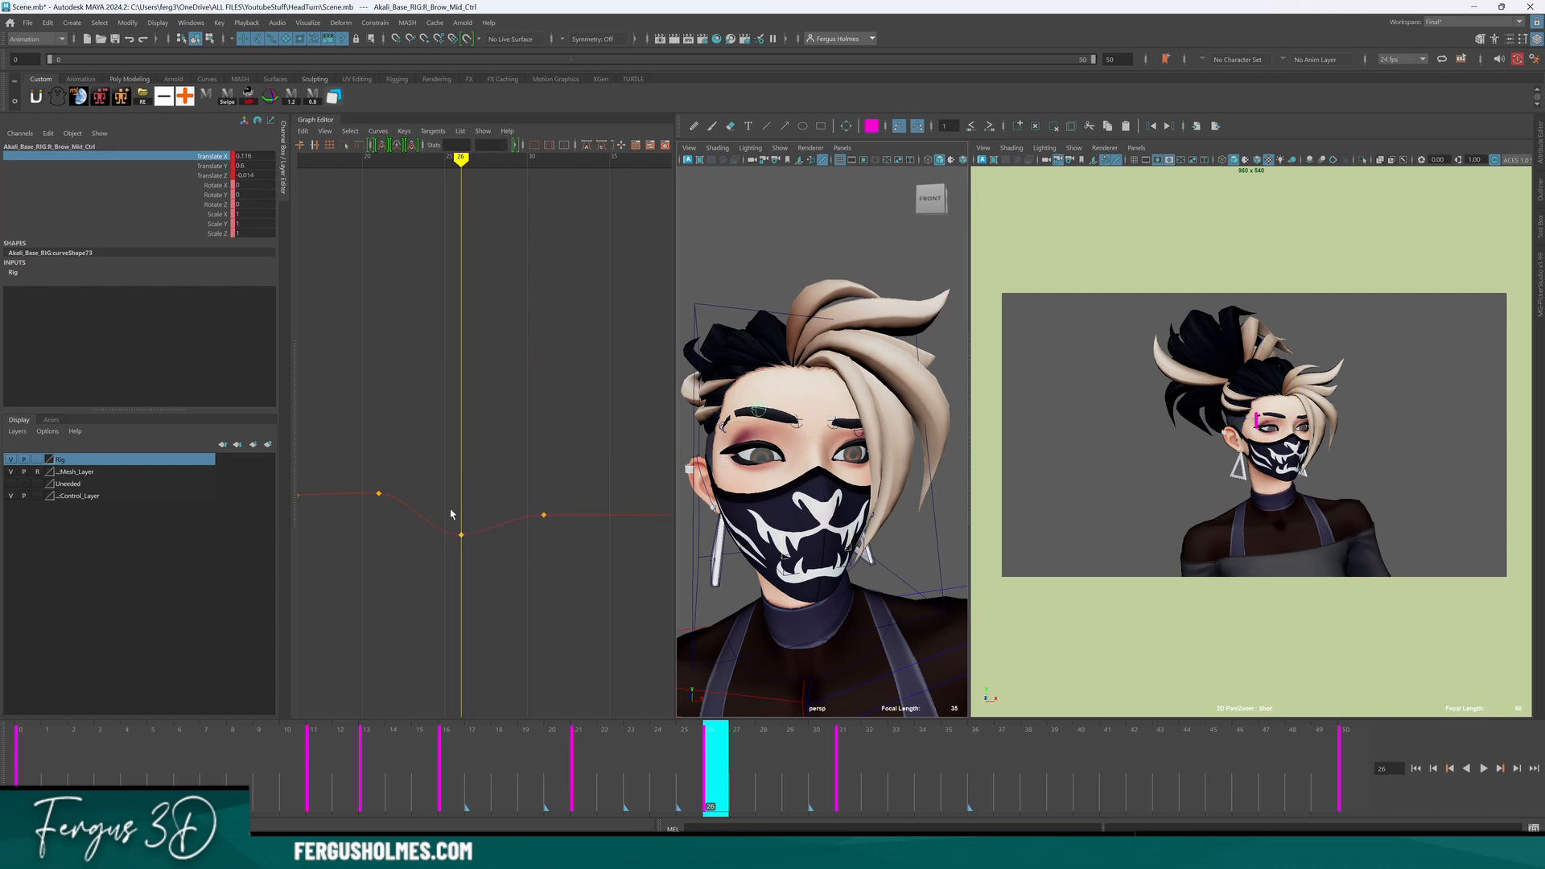
pyautogui.moveTo(451, 513); pyautogui.dragTo(490, 568)
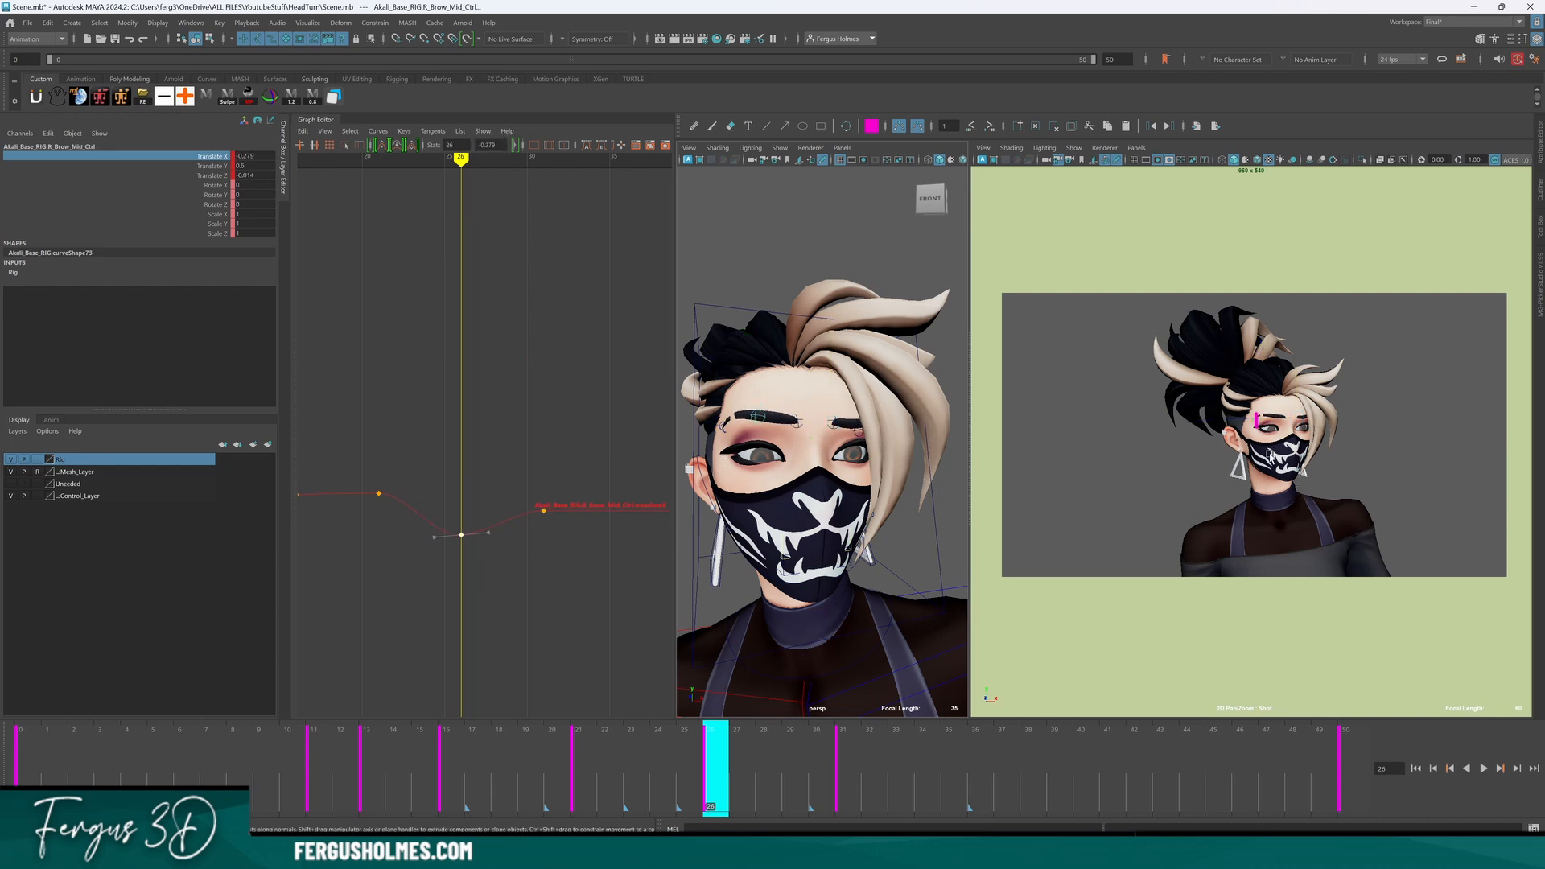
pyautogui.scroll(6, 1270, 455)
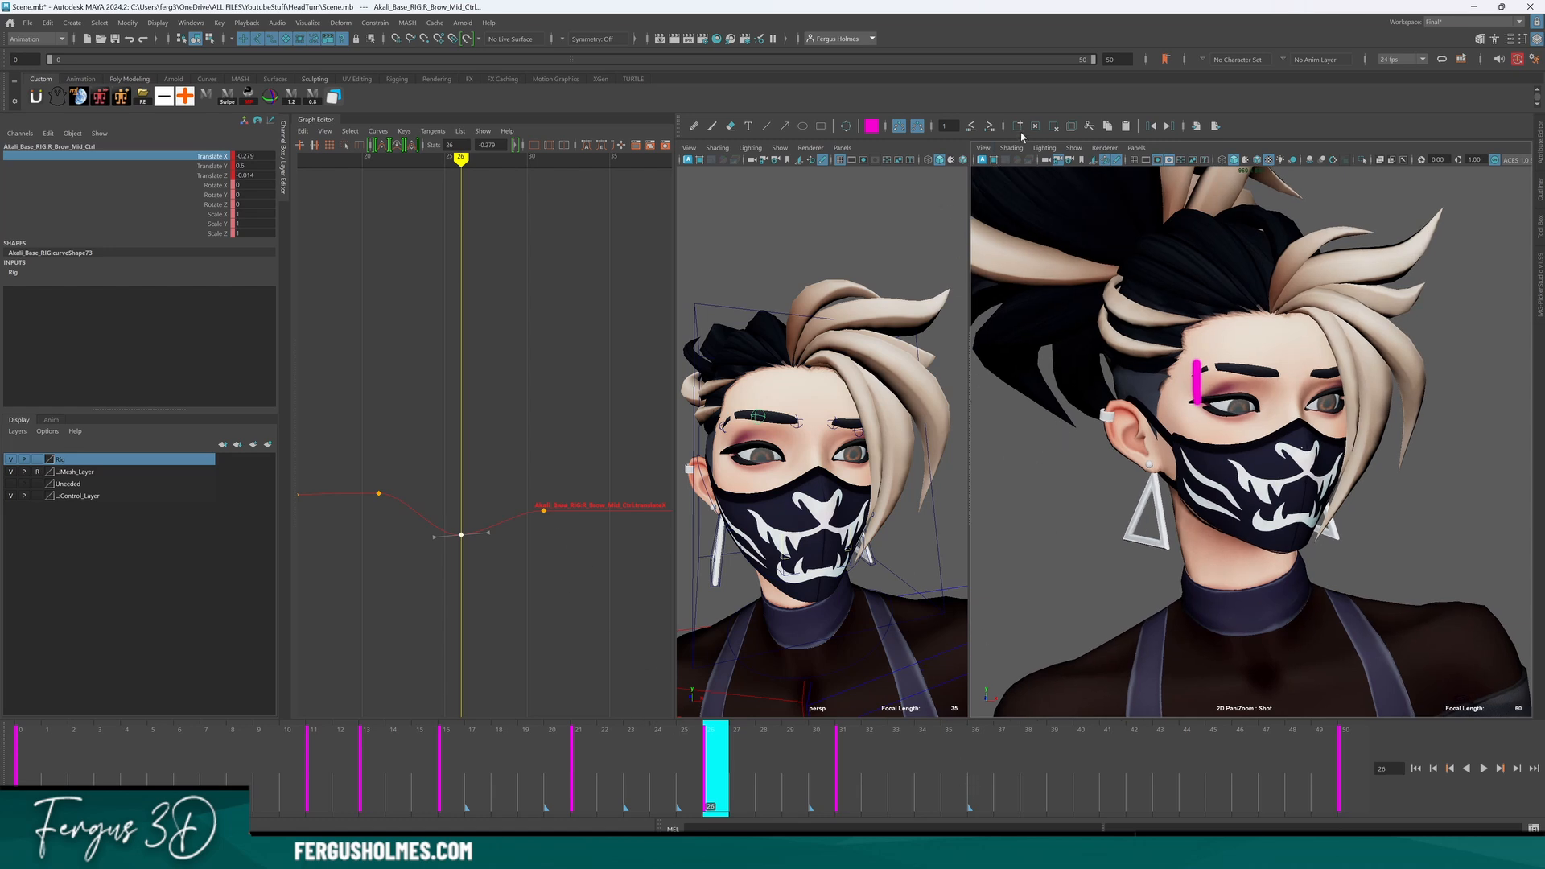
# Play the animation in the shot view and compare the brow pose at frame 26 with the one at frame 18.
pyautogui.hotkey('alt', 'v')
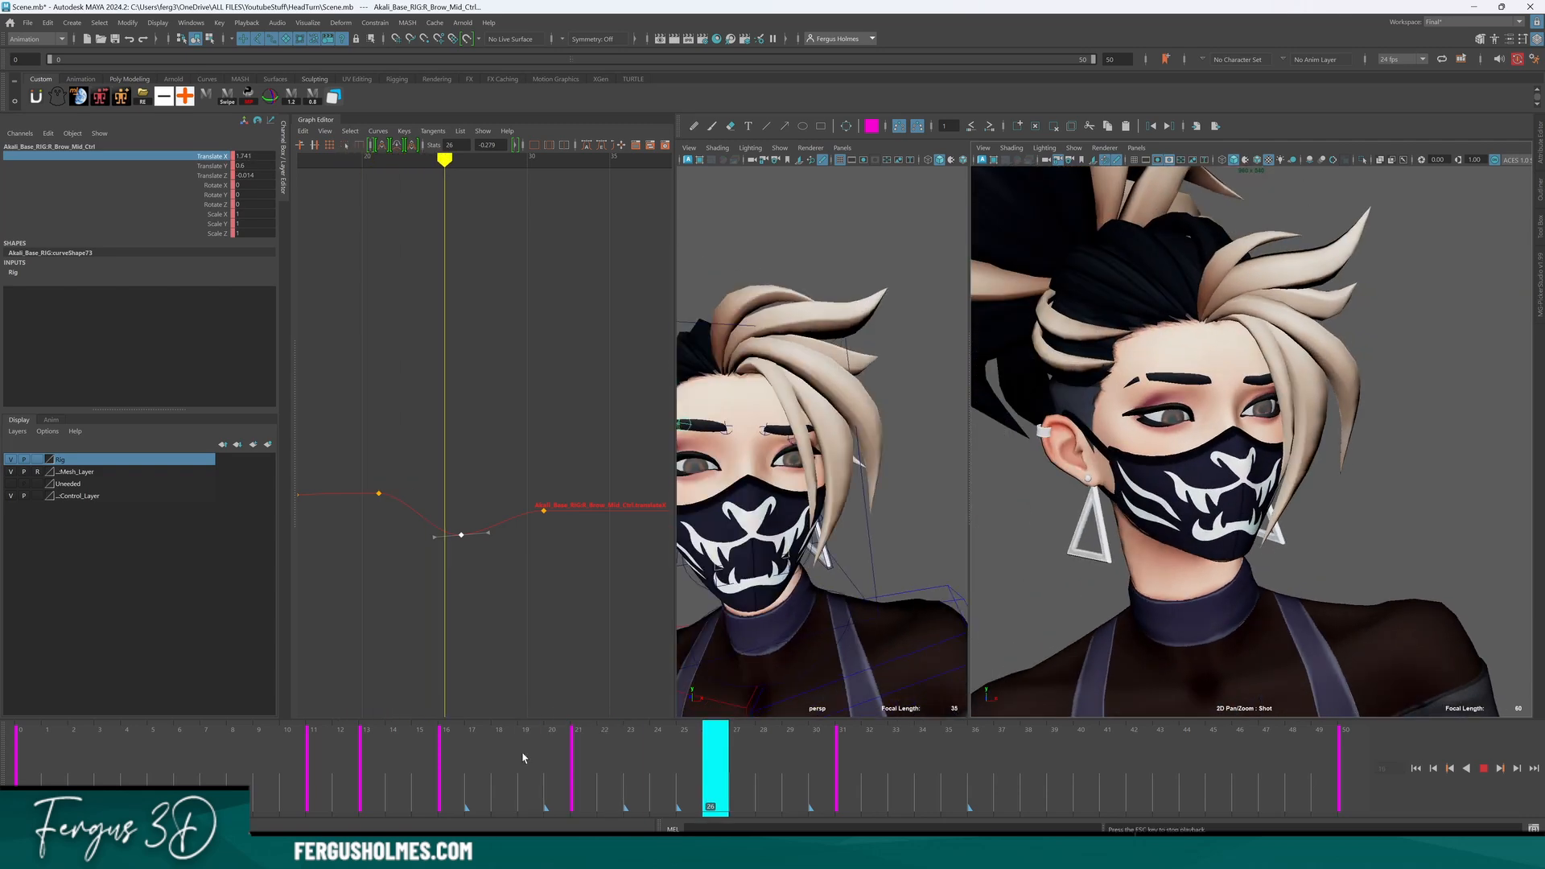
pyautogui.moveTo(1358, 404); pyautogui.dragTo(1014, 405, button='right')
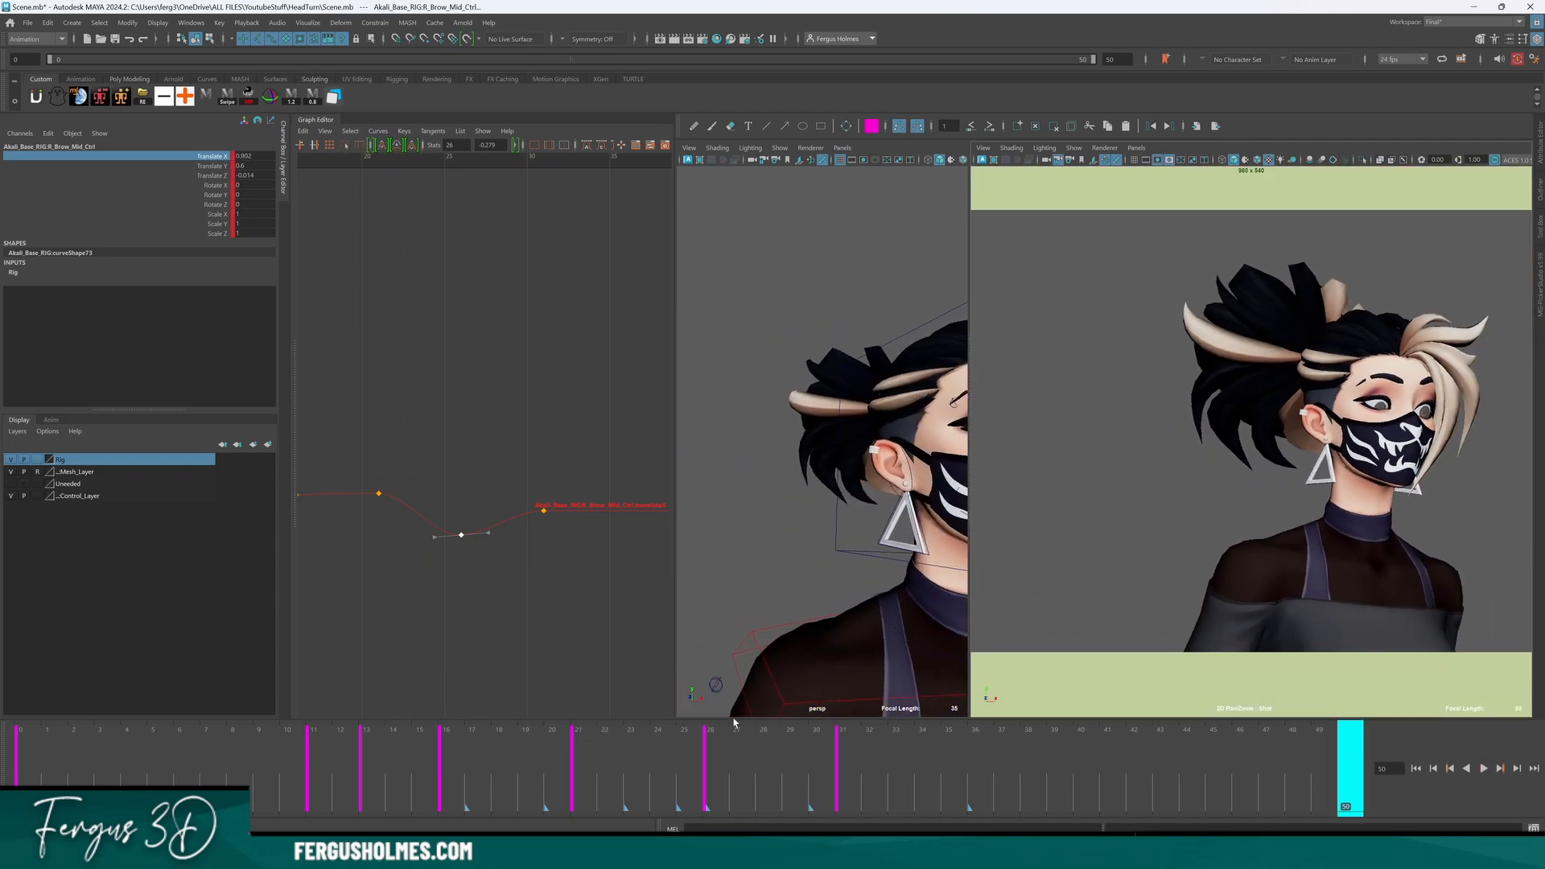
pyautogui.moveTo(559, 774); pyautogui.dragTo(709, 782)
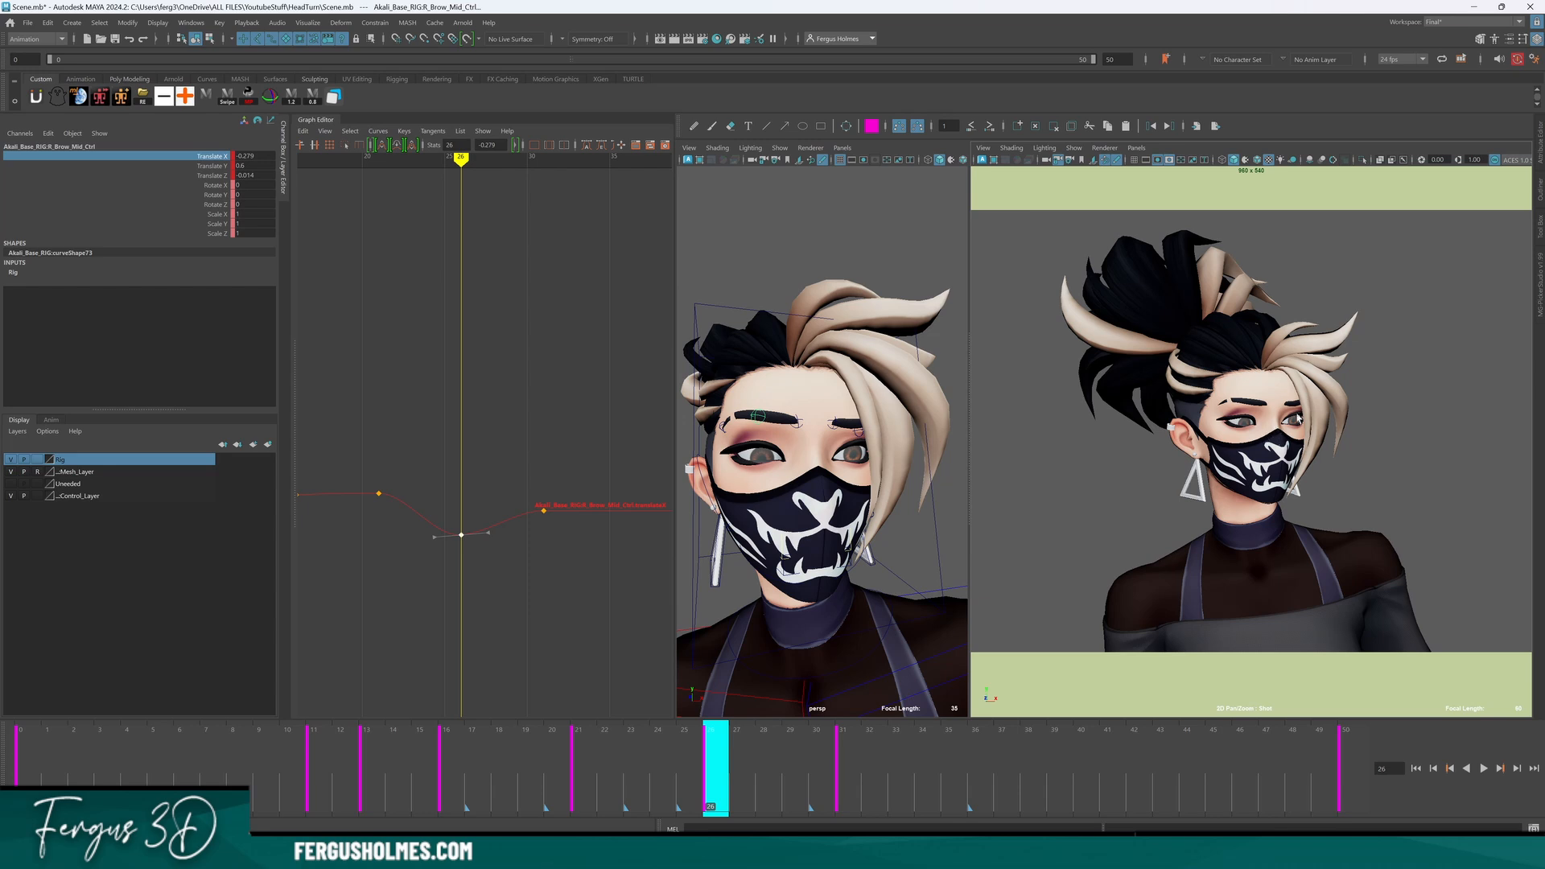
pyautogui.moveTo(1297, 419); pyautogui.dragTo(1070, 422, button='right')
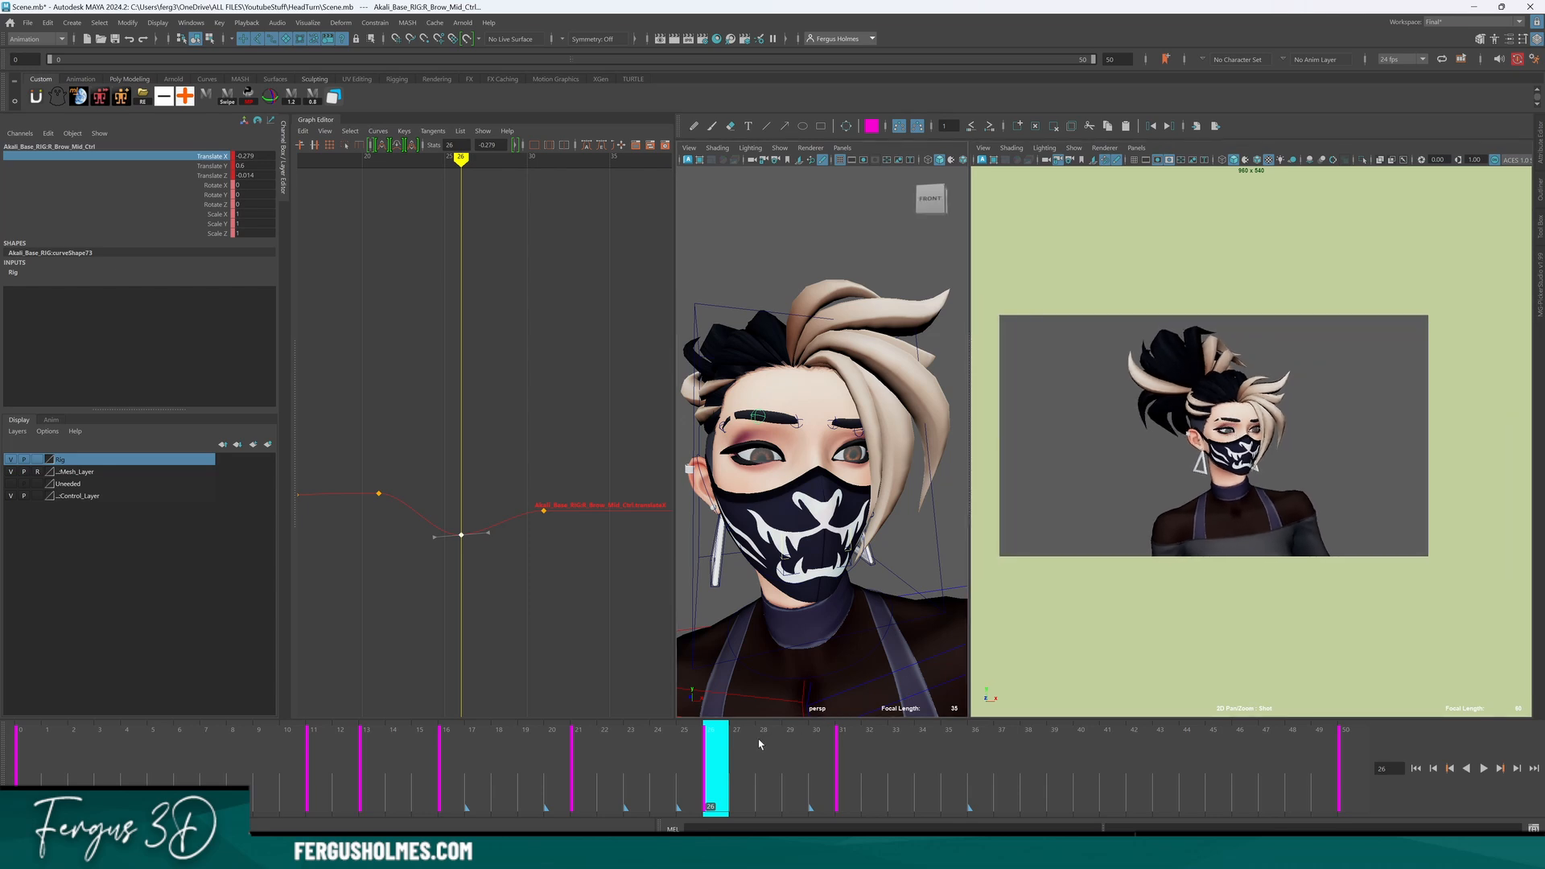
pyautogui.click(494, 786)
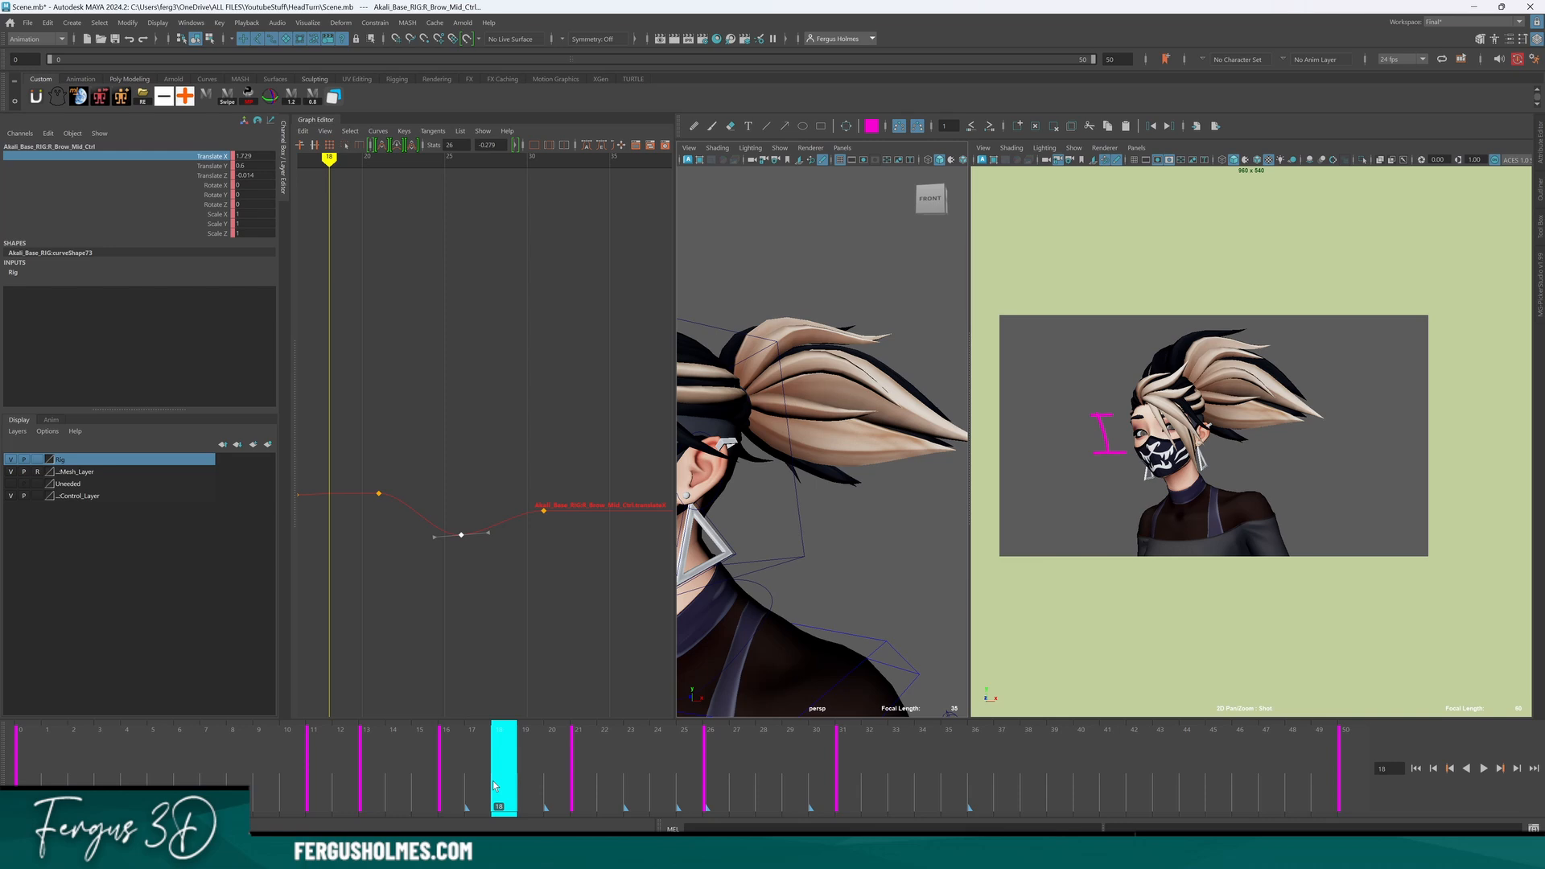
pyautogui.moveTo(492, 787); pyautogui.dragTo(355, 787)
# Replay the head turn from around frames 13 and 11 to review the brow timing.
pyautogui.hotkey('alt', 'v')
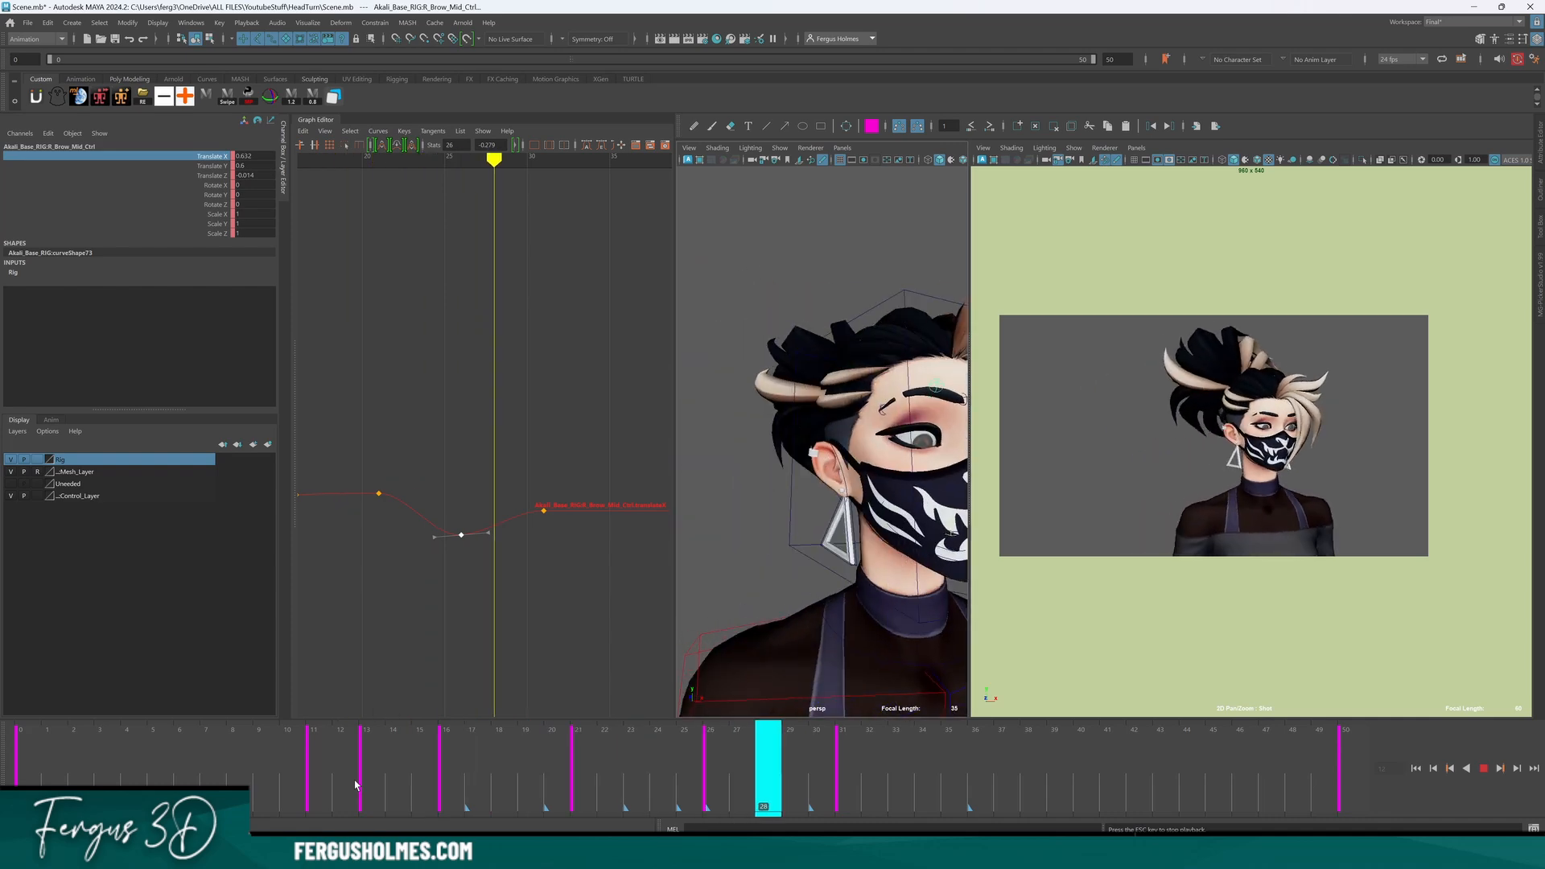
pyautogui.hotkey('alt', 'v')
pyautogui.click(320, 785)
pyautogui.hotkey('alt', 'v')
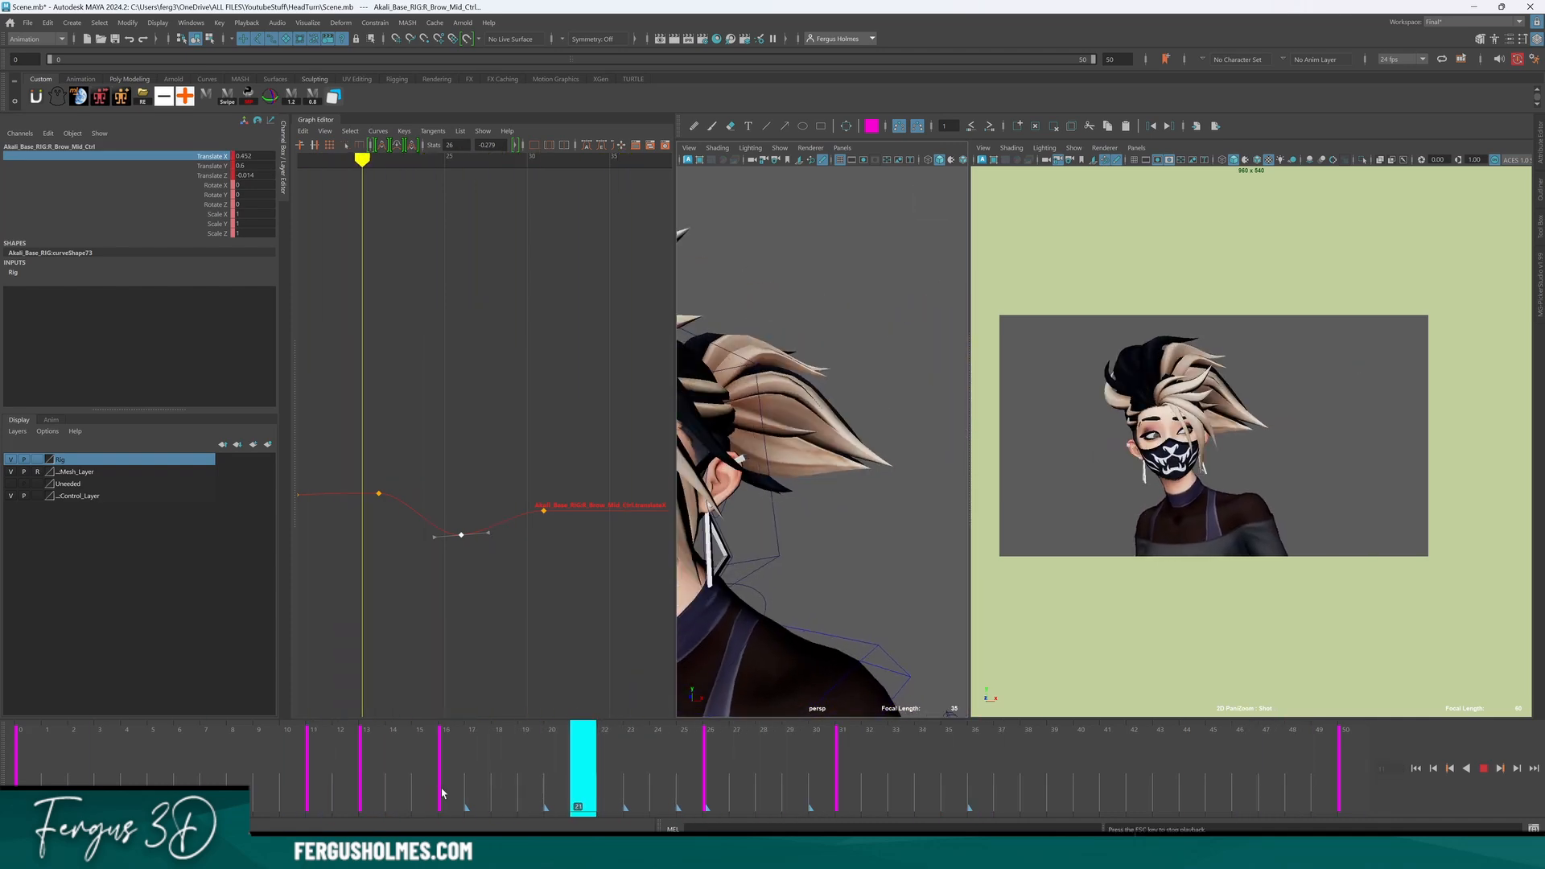
# At frame 41, select both middle and both inner brow controls and isolate their Translate X curves.
pyautogui.moveTo(462, 795); pyautogui.dragTo(1111, 774)
pyautogui.press('f')
pyautogui.press('a')
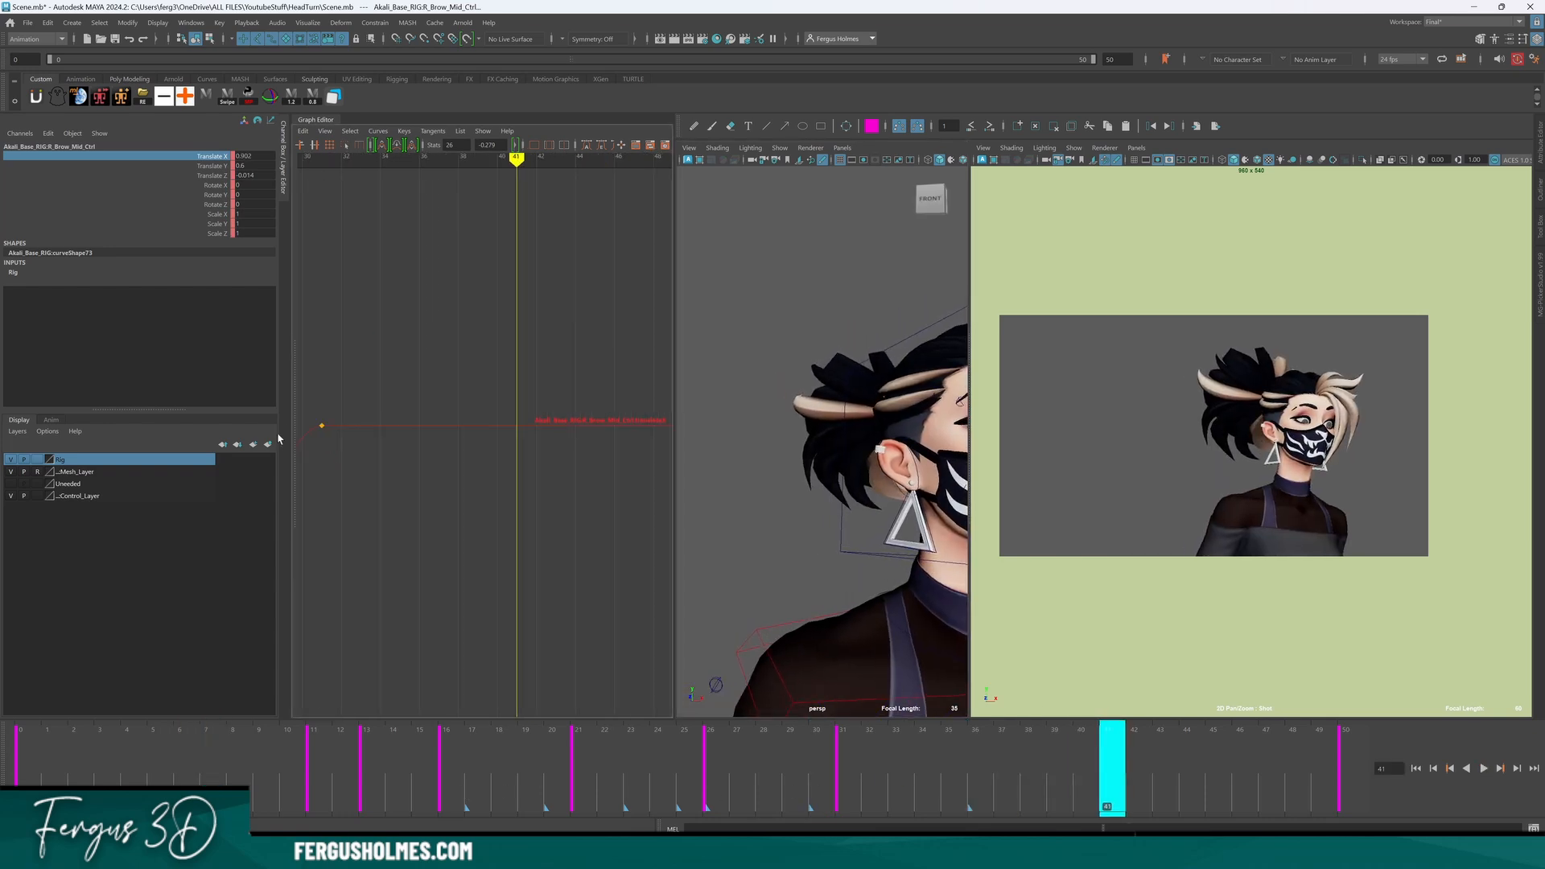
pyautogui.click(422, 315)
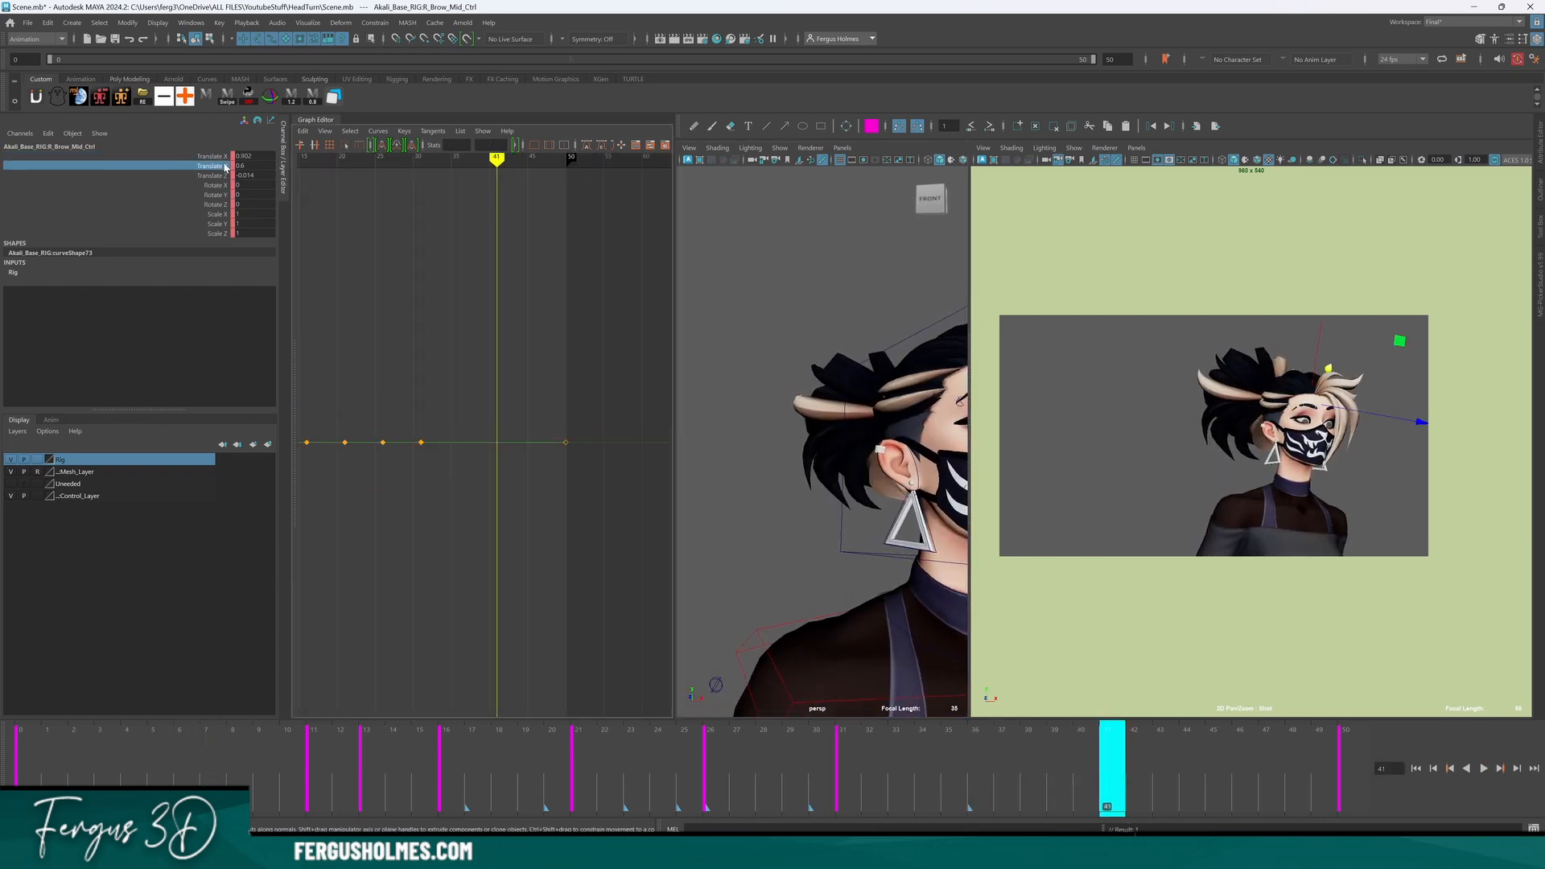
pyautogui.press('f')
pyautogui.moveTo(791, 412)
pyautogui.keyDown('alt'); pyautogui.mouseDown()
pyautogui.moveTo(669, 431)
pyautogui.moveTo(807, 421)
pyautogui.mouseUp(); pyautogui.keyUp('alt')
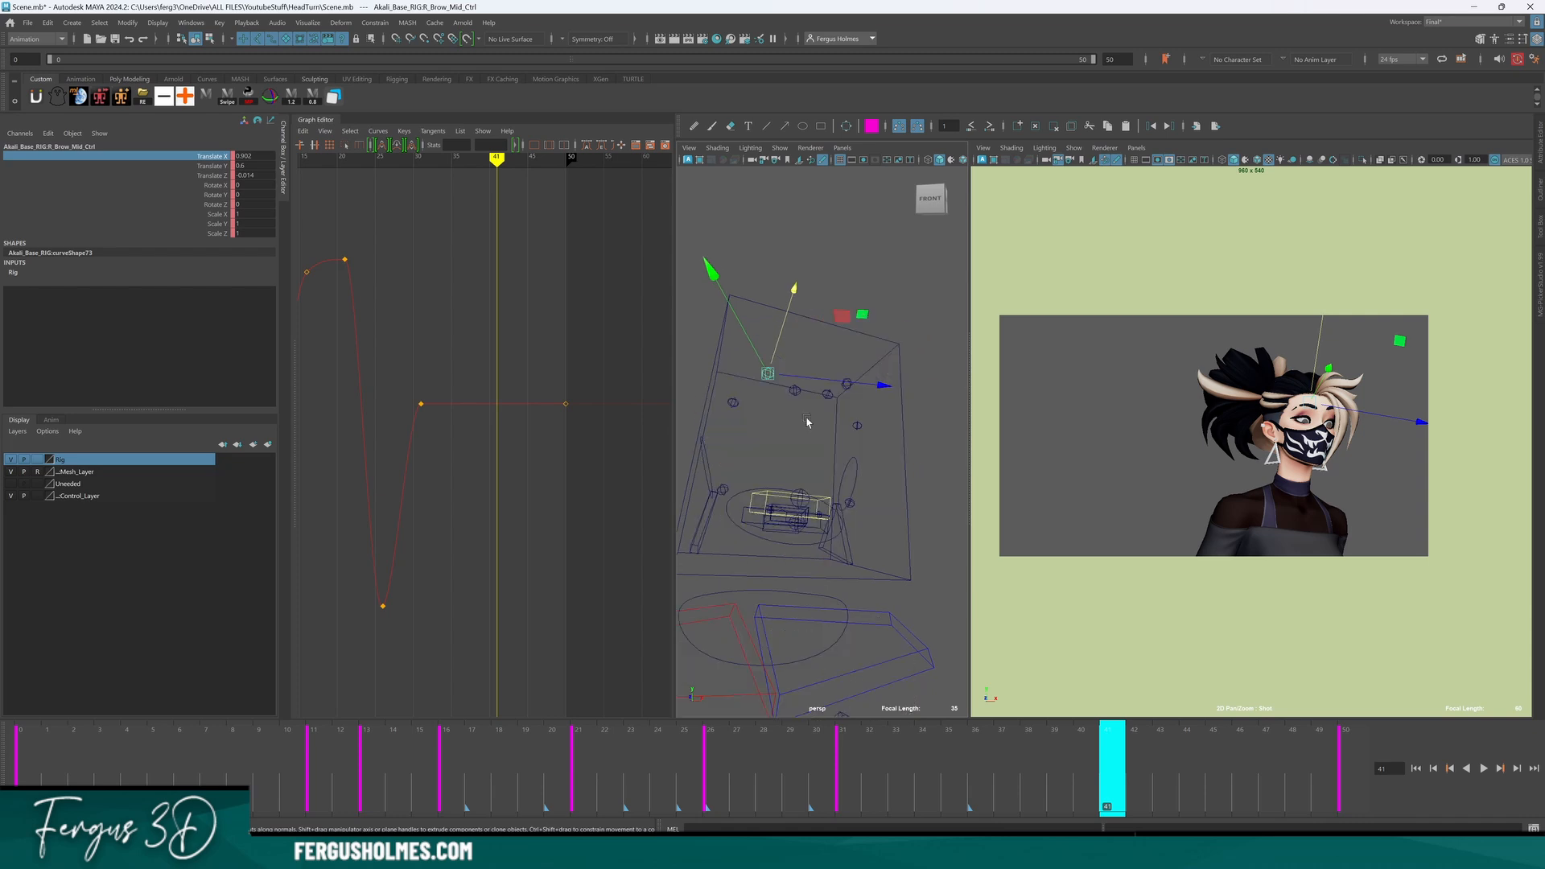
pyautogui.keyDown('shift'); pyautogui.click(803, 393); pyautogui.keyUp('shift')
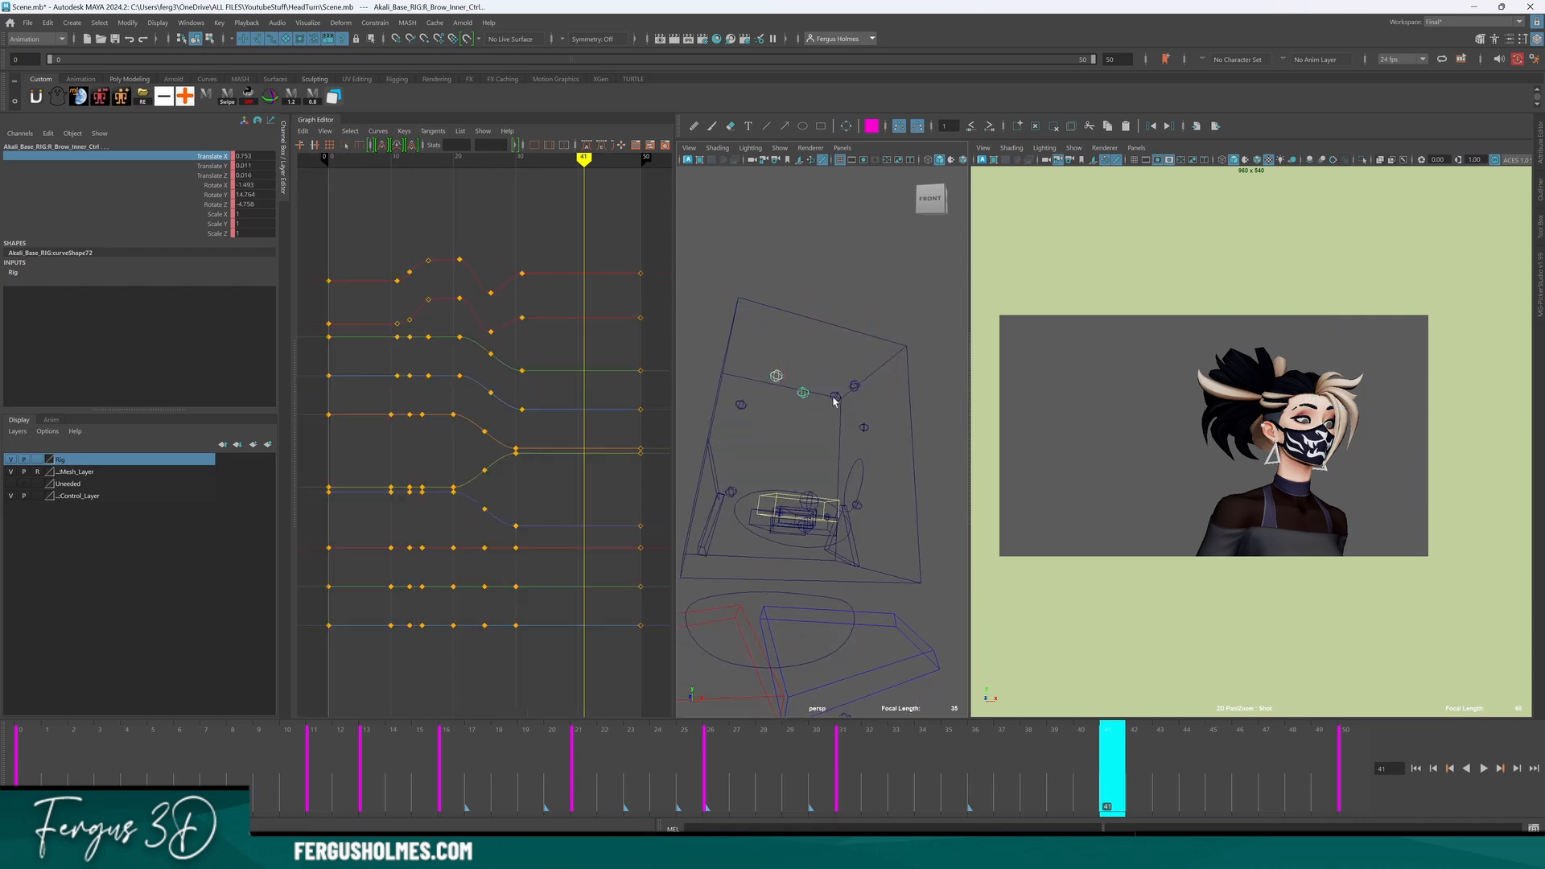
pyautogui.keyDown('shift'); pyautogui.click(835, 397); pyautogui.keyUp('shift')
pyautogui.keyDown('shift'); pyautogui.click(855, 387); pyautogui.keyUp('shift')
pyautogui.click(216, 174)
pyautogui.click(223, 157)
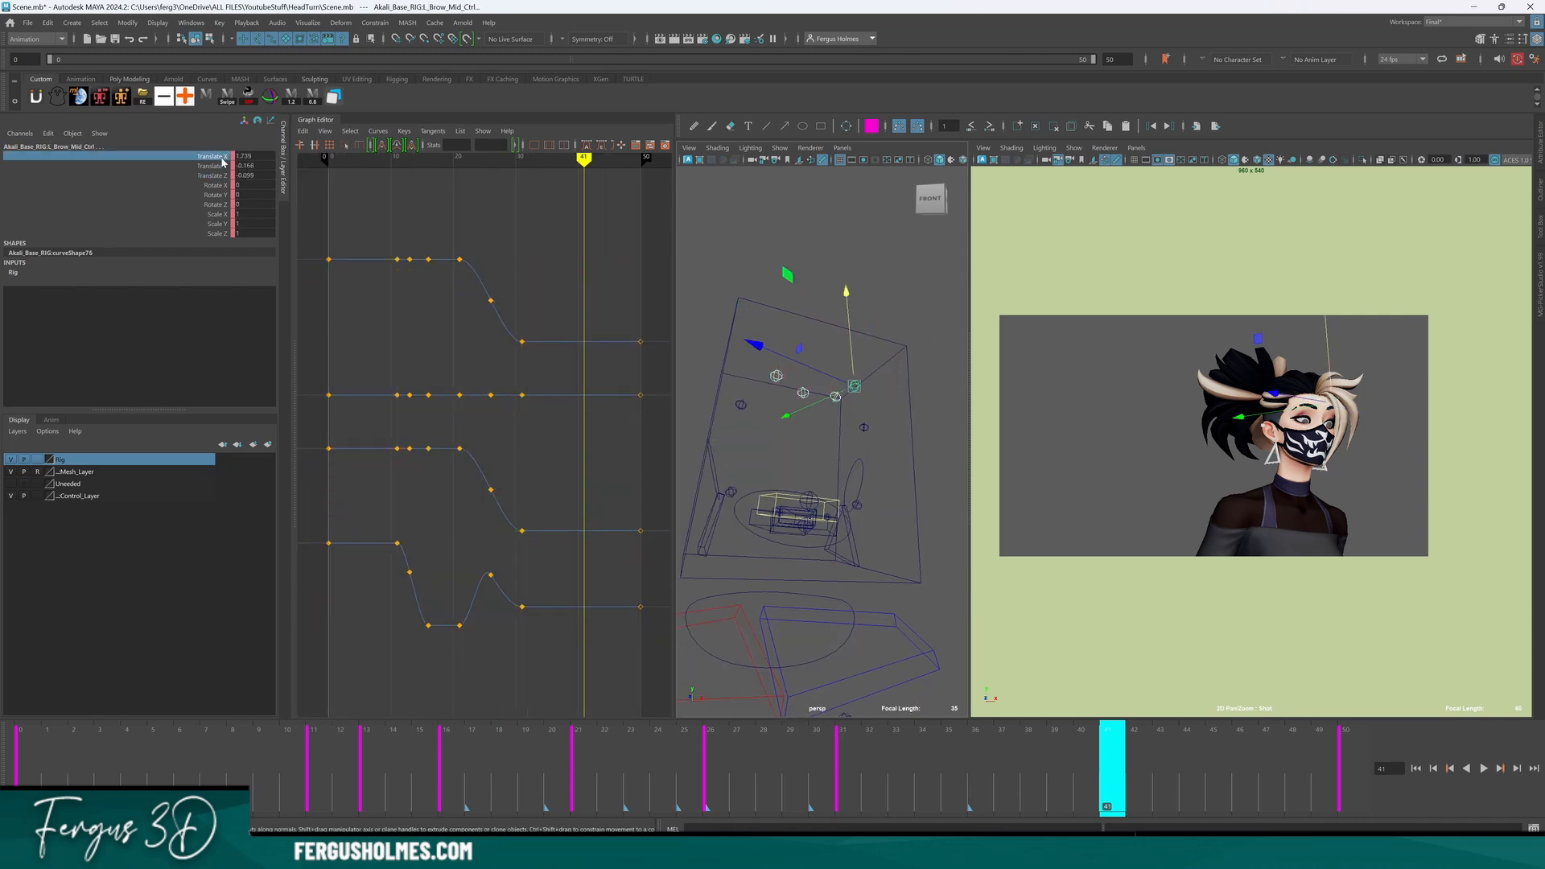
# Key the four brow controls' Translate X at frame 41 and raise those keys slightly above the frame 31 keys.
pyautogui.keyDown('alt'); pyautogui.moveTo(583, 378); pyautogui.dragTo(508, 381, button='middle'); pyautogui.keyUp('alt')
pyautogui.scroll(5, 492, 350)
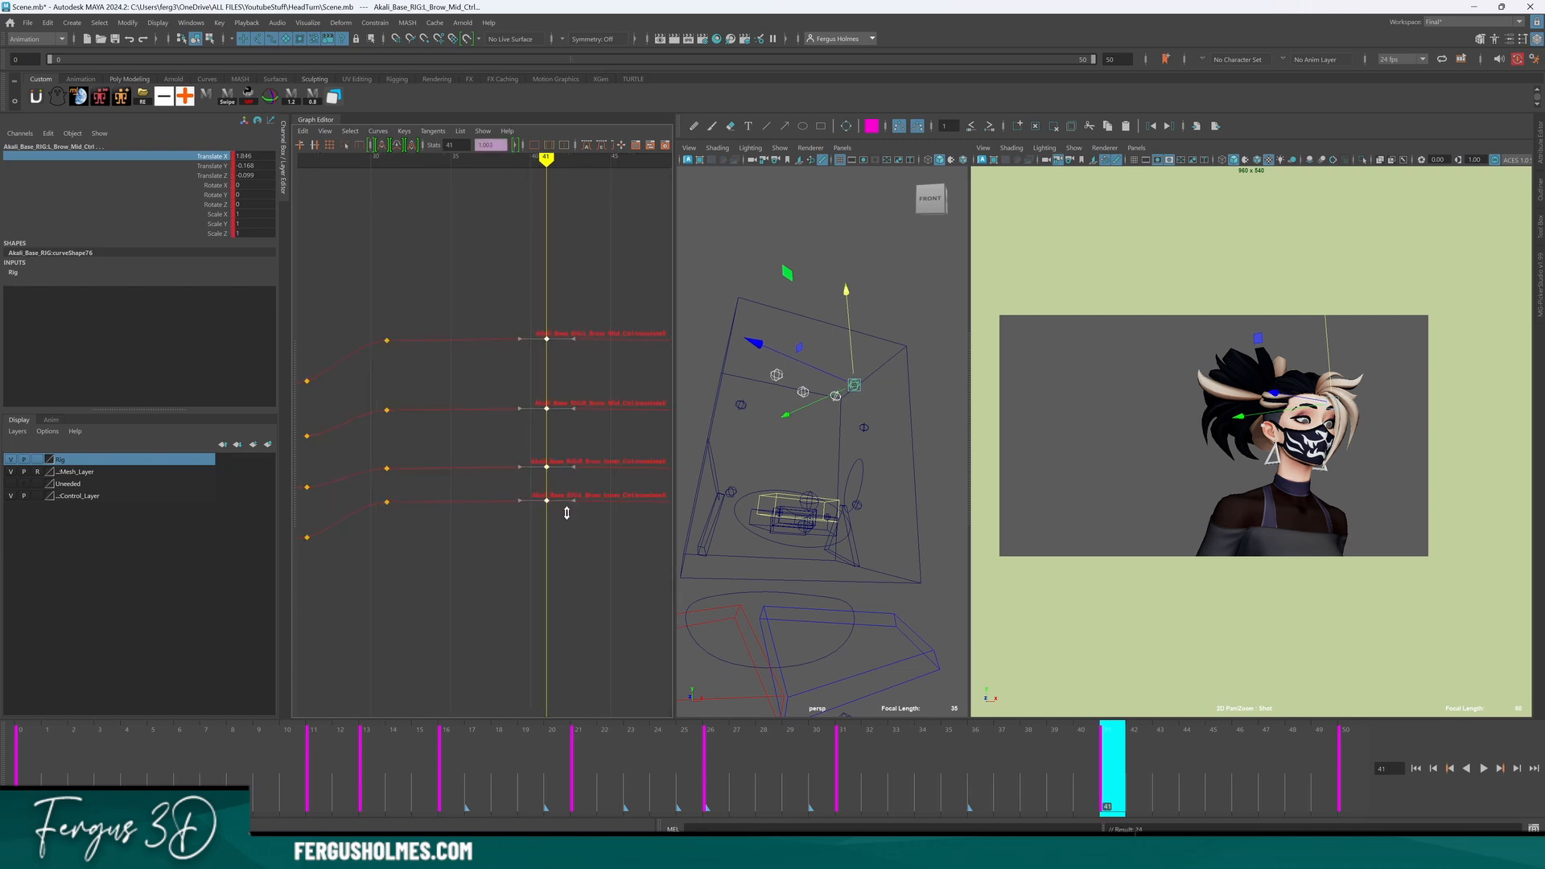
pyautogui.keyDown('shift'); pyautogui.moveTo(567, 513); pyautogui.dragTo(565, 504, button='middle'); pyautogui.keyUp('shift')
# Smooth the tangents of the brows' Translate X keys at frame 31 and play back the settling motion.
pyautogui.moveTo(424, 540); pyautogui.dragTo(424, 537)
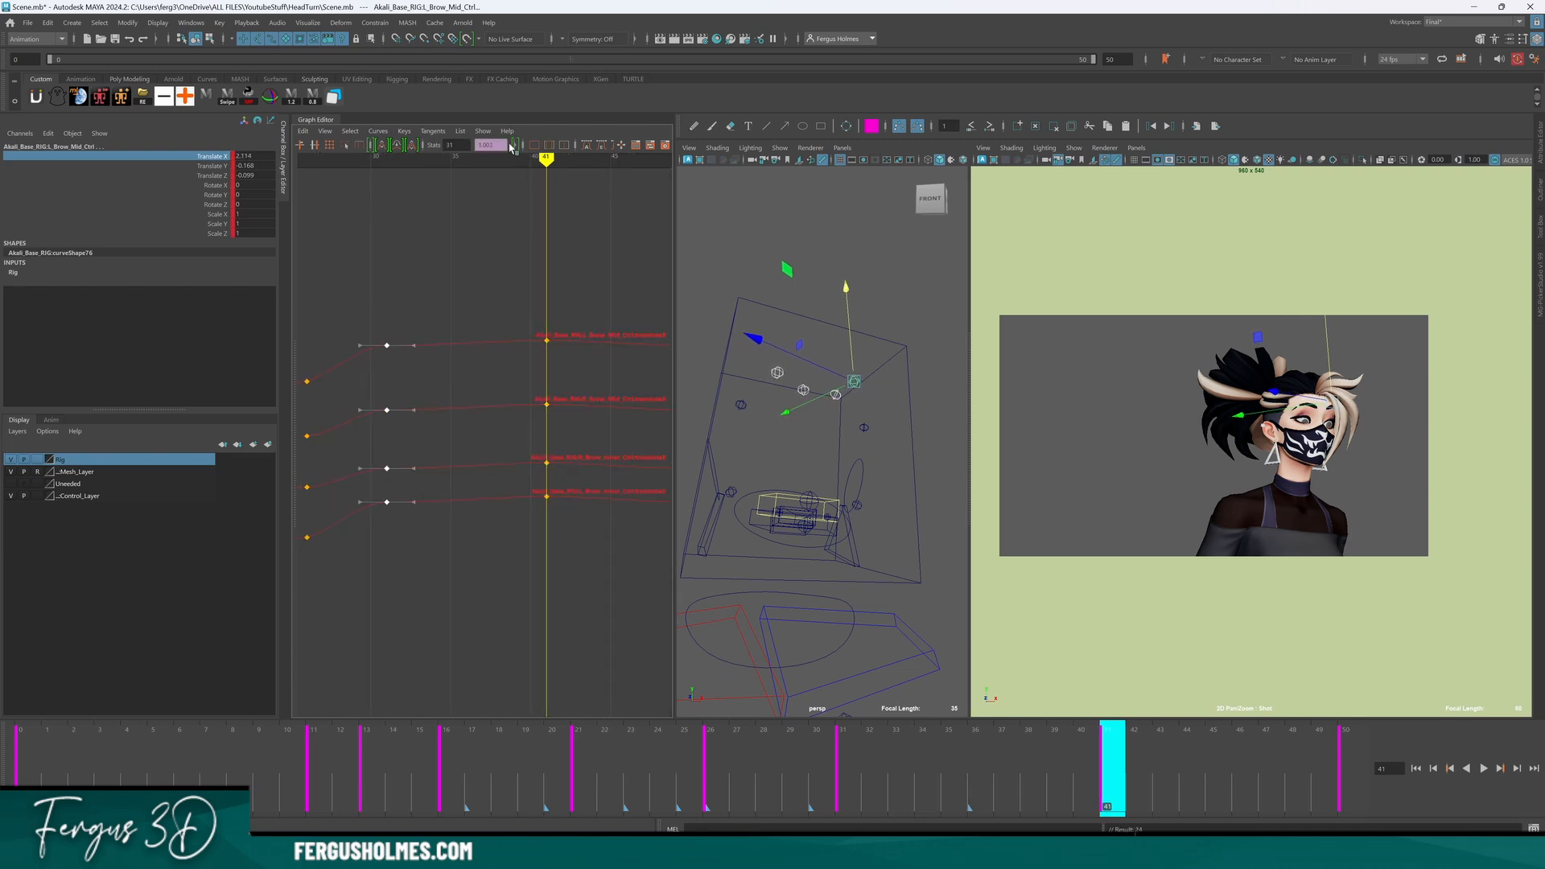
pyautogui.keyDown('alt'); pyautogui.moveTo(409, 337); pyautogui.dragTo(464, 329, button='middle'); pyautogui.keyUp('alt')
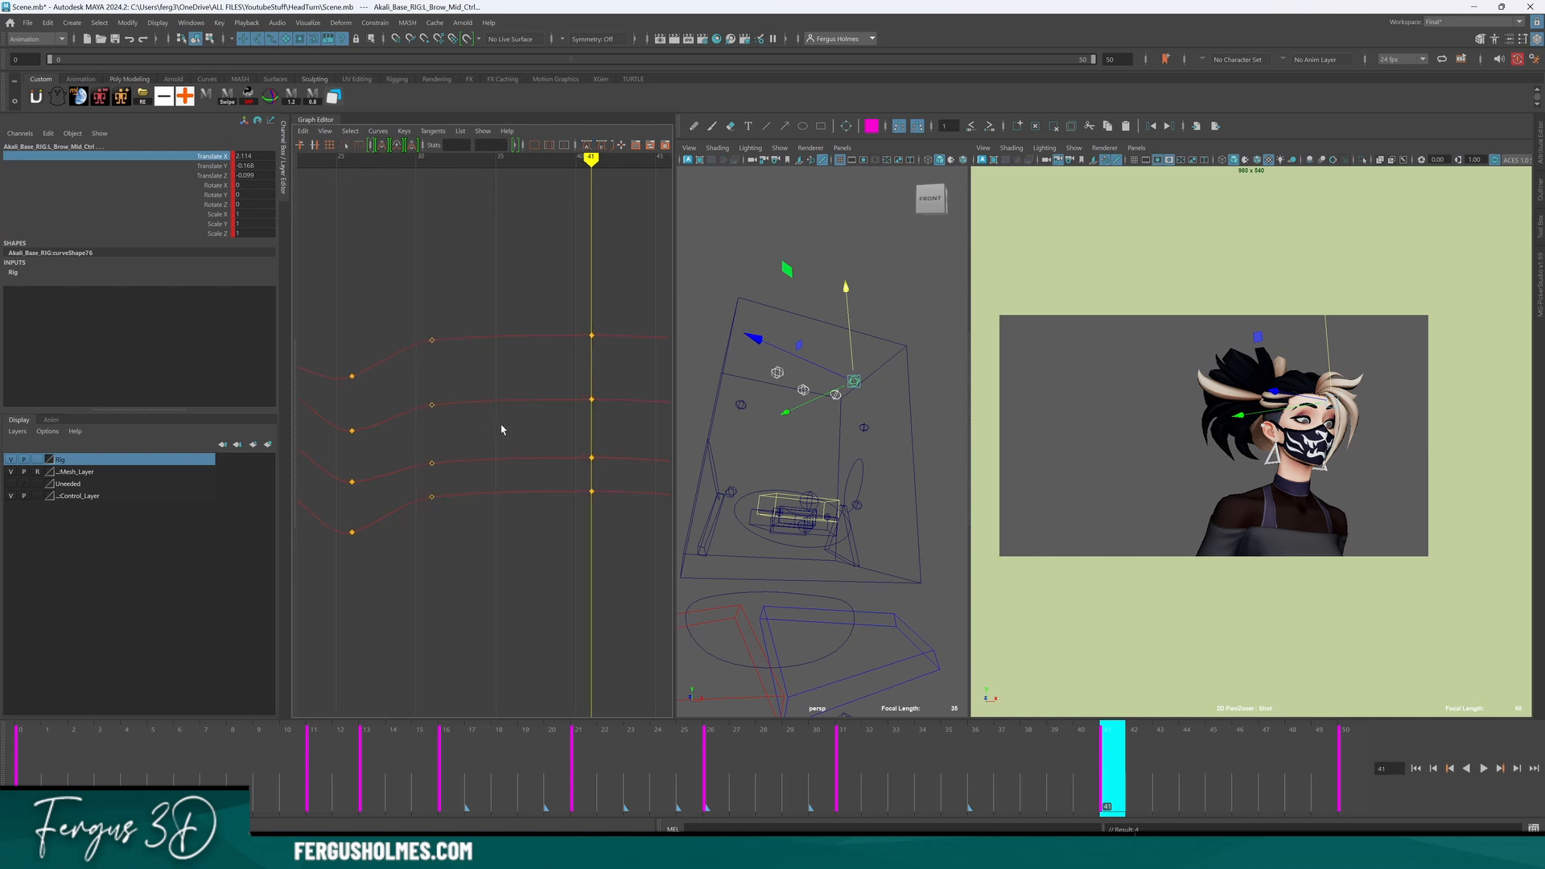
pyautogui.hotkey('alt', 'v')
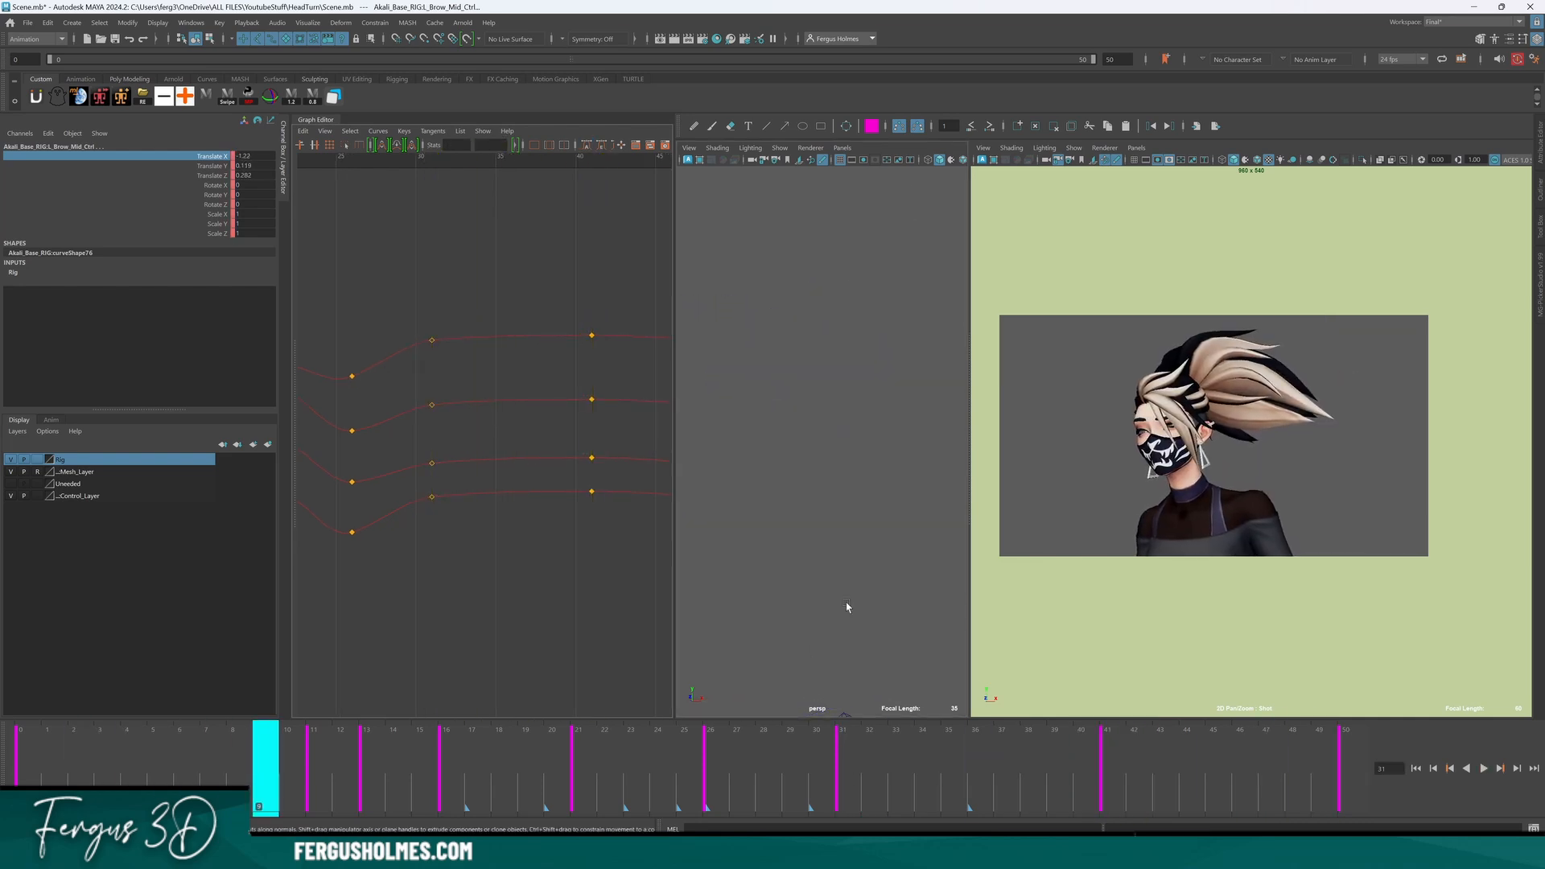
pyautogui.hotkey('alt', 'v')
# Lower the brows' Translate X keys at frame 50 slightly, smooth their tangents, and play back the ending.
pyautogui.keyDown('alt'); pyautogui.moveTo(564, 514); pyautogui.dragTo(390, 523, button='middle'); pyautogui.keyUp('alt')
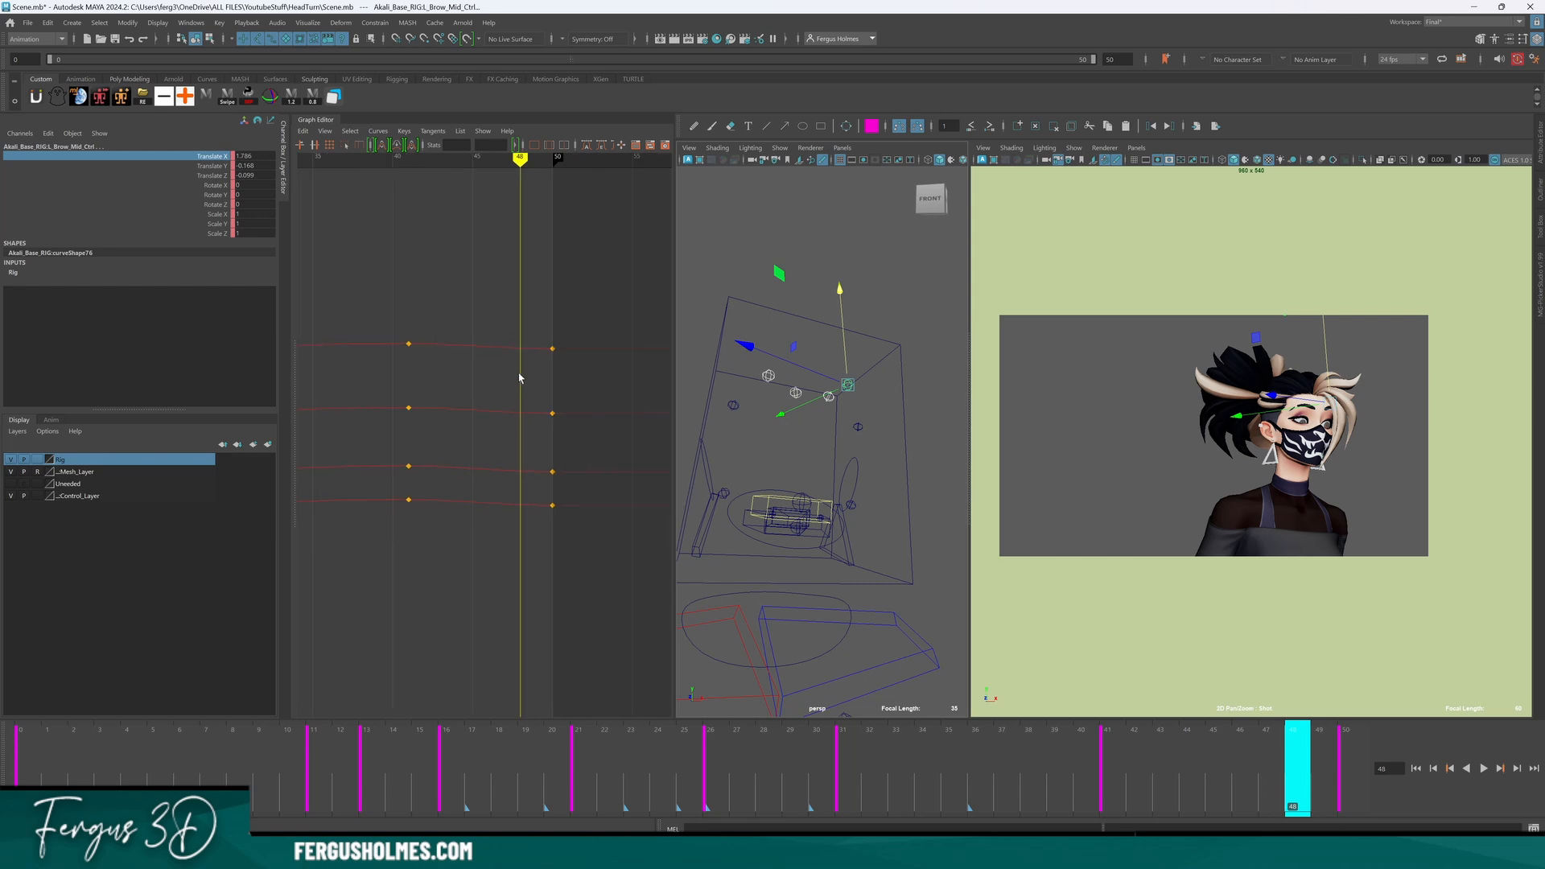
pyautogui.press('.')
pyautogui.moveTo(514, 309); pyautogui.dragTo(575, 523)
pyautogui.keyDown('shift'); pyautogui.moveTo(578, 524); pyautogui.dragTo(578, 533, button='middle'); pyautogui.keyUp('shift')
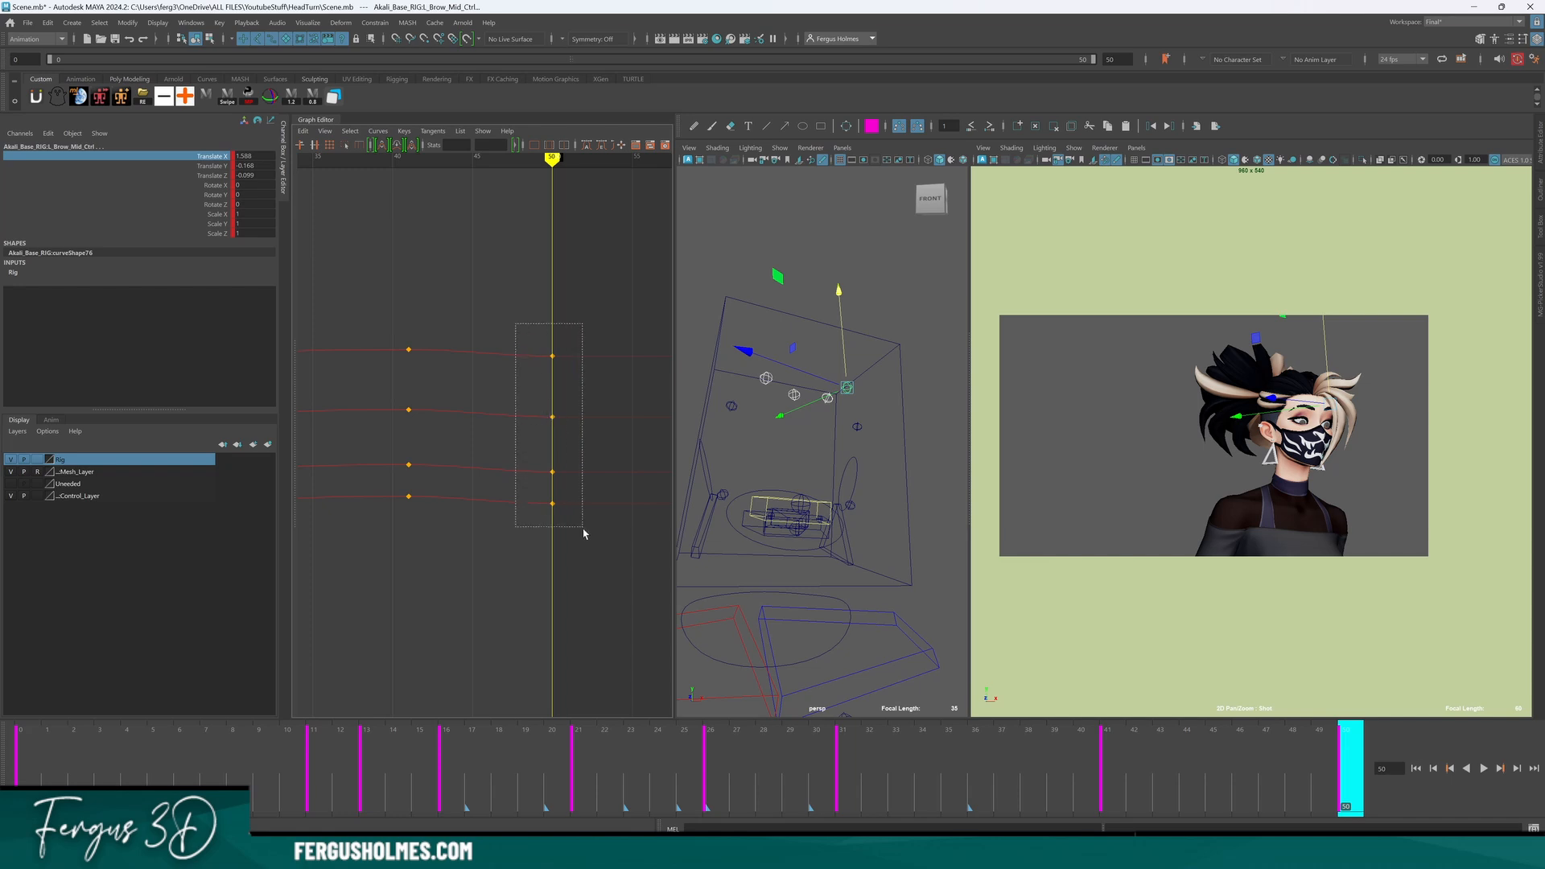
pyautogui.moveTo(585, 533); pyautogui.dragTo(585, 535)
pyautogui.scroll(2, 586, 535)
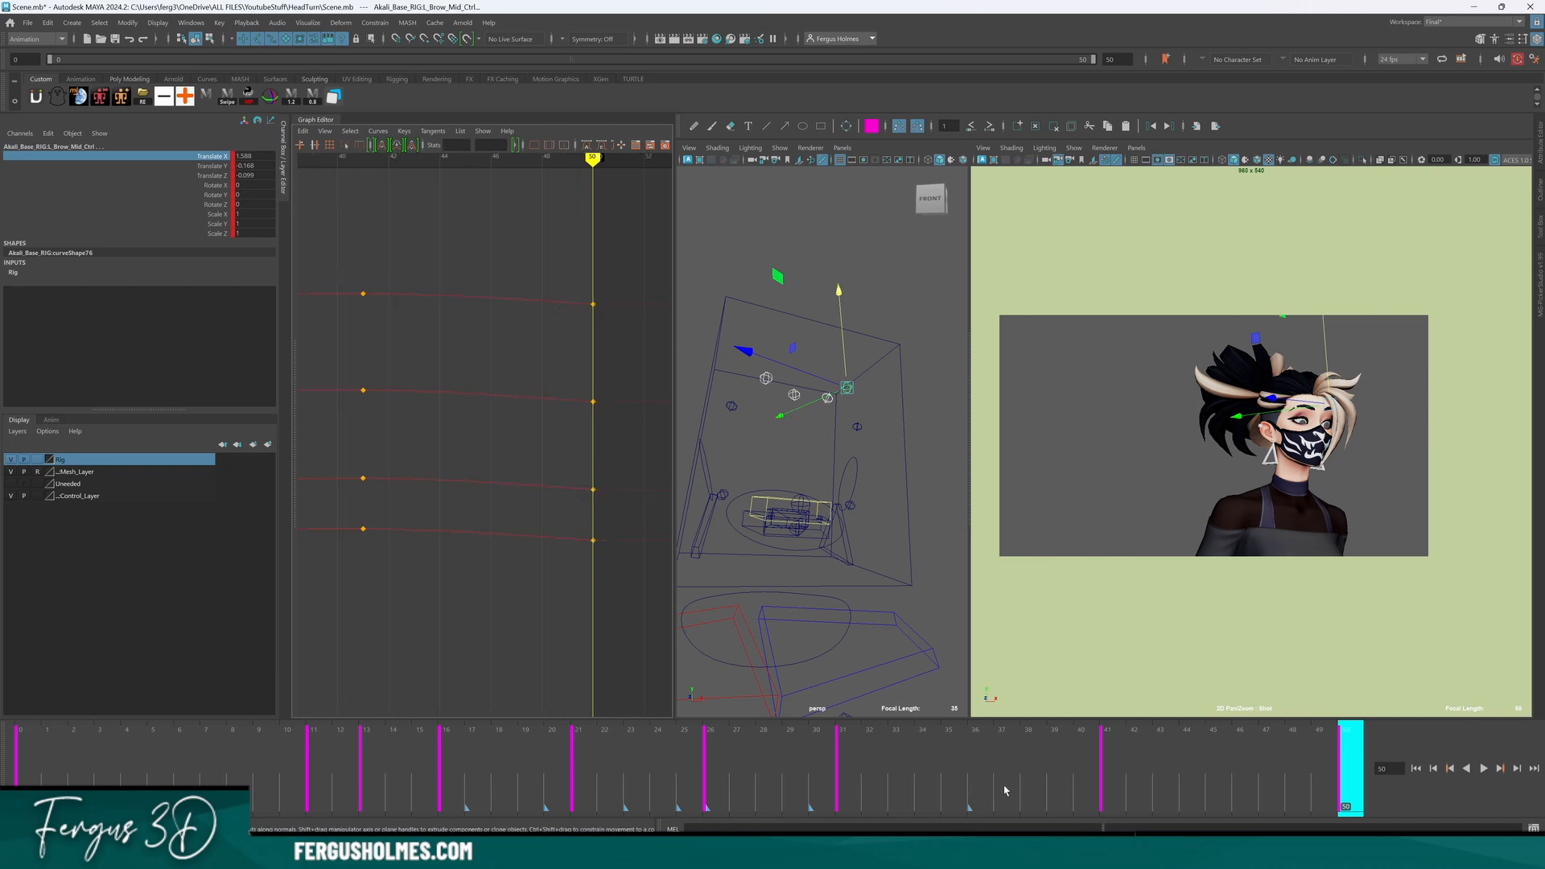
pyautogui.hotkey('alt', 'v')
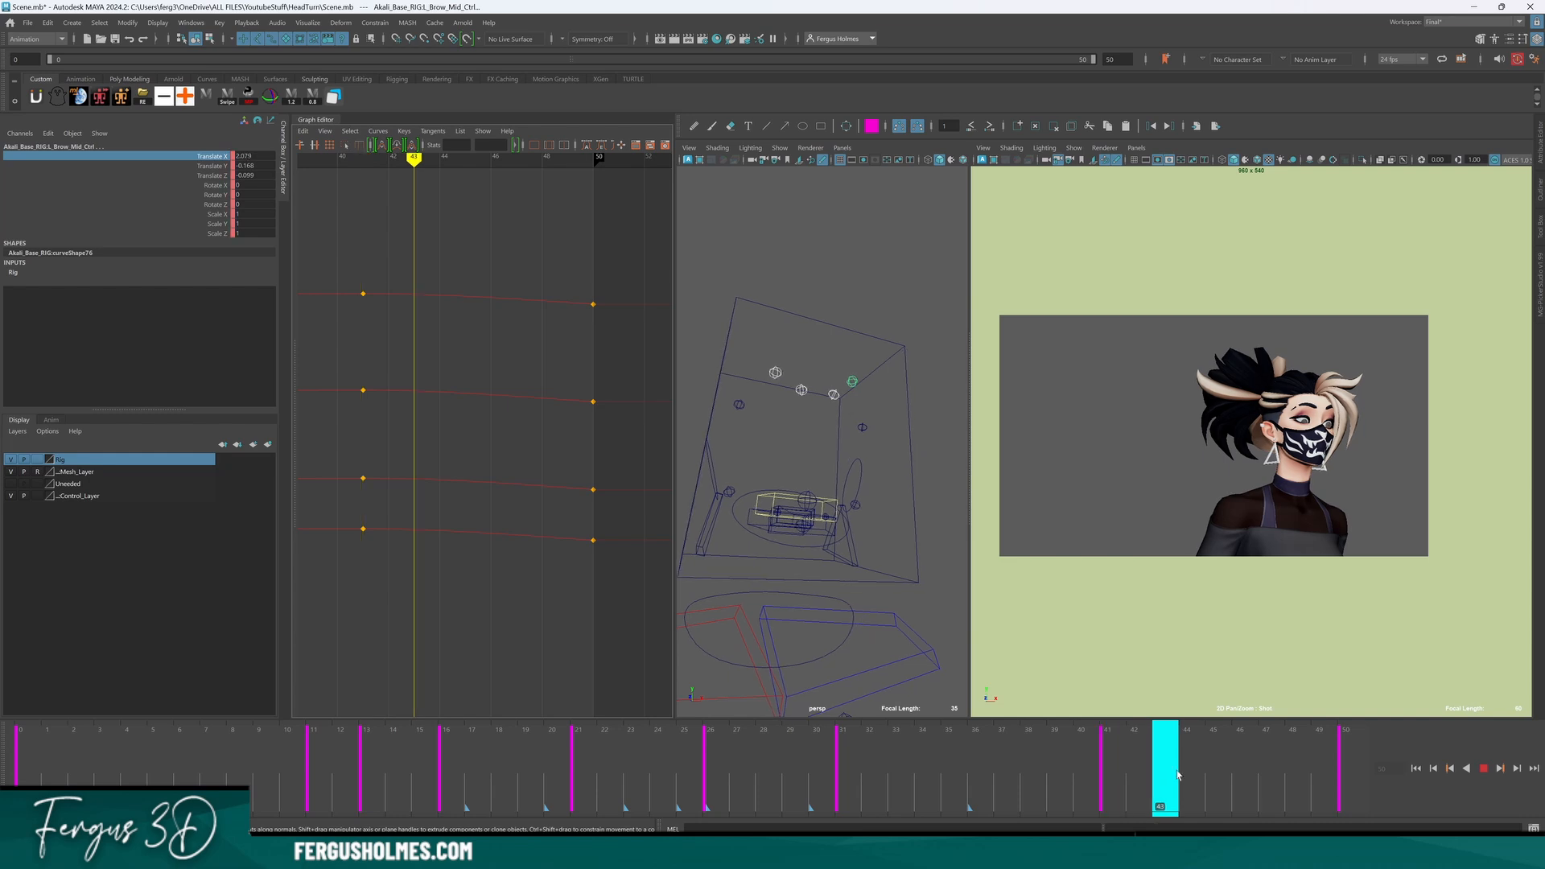
pyautogui.hotkey('alt', 'v')
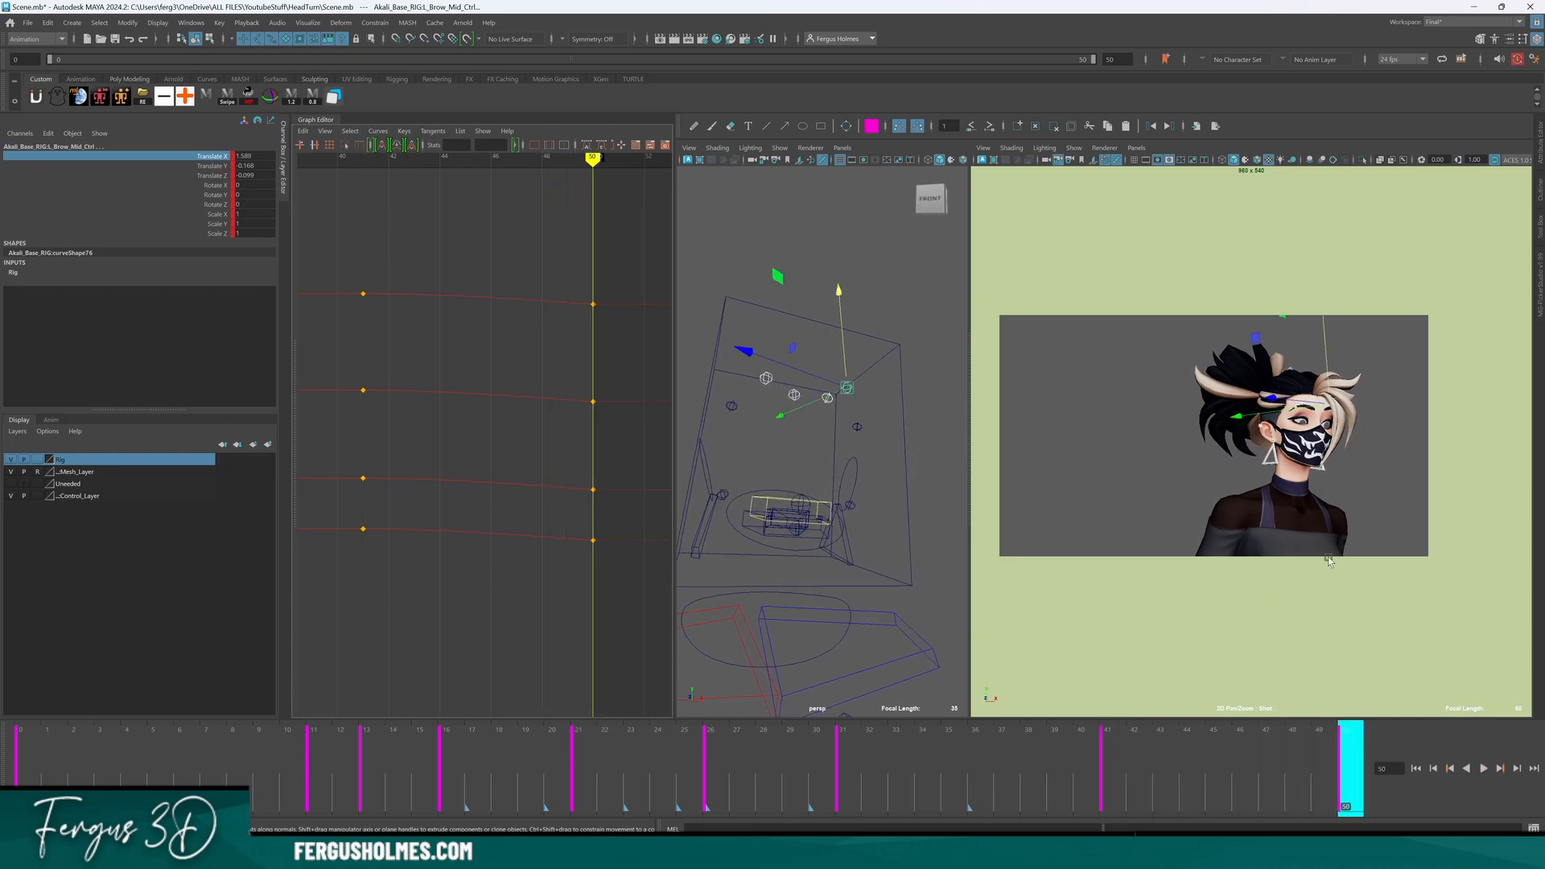
# Play back the brow settle, select the main eyes control, and isolate its four upper and lower lid curves.
pyautogui.moveTo(1252, 767); pyautogui.dragTo(958, 750)
pyautogui.hotkey('alt', 'v')
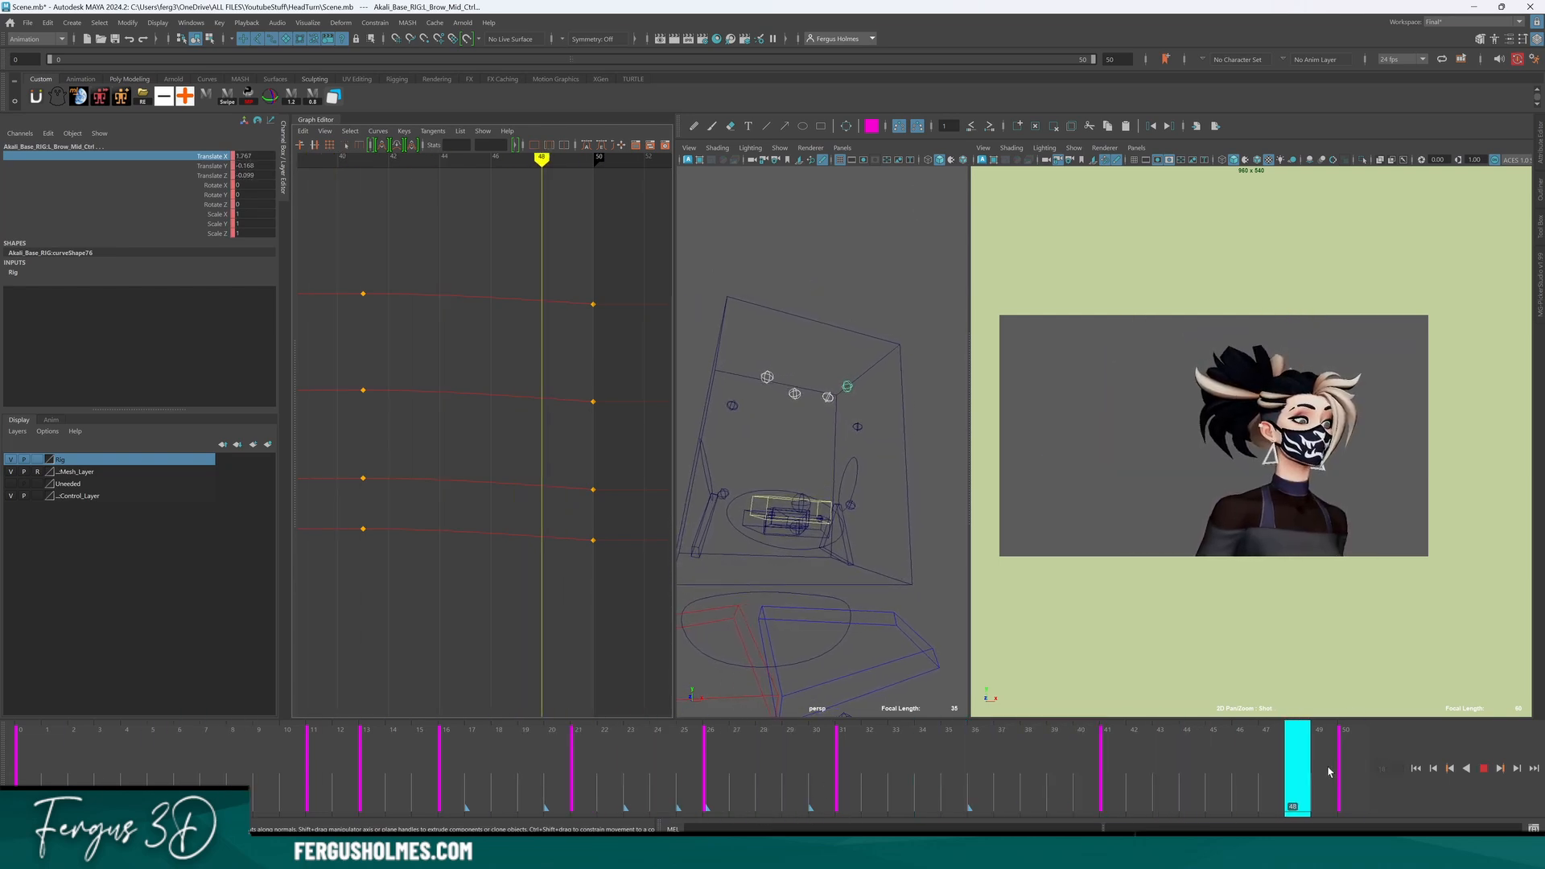
pyautogui.click(1338, 727)
pyautogui.moveTo(915, 783); pyautogui.dragTo(1059, 785)
pyautogui.moveTo(870, 519)
pyautogui.keyDown('alt'); pyautogui.mouseDown(button='right')
pyautogui.moveTo(869, 500)
pyautogui.moveTo(851, 518)
pyautogui.mouseUp(button='right'); pyautogui.keyUp('alt')
pyautogui.moveTo(851, 517)
pyautogui.keyDown('alt'); pyautogui.mouseDown(button='middle')
pyautogui.moveTo(827, 531)
pyautogui.moveTo(858, 517)
pyautogui.mouseUp(button='middle'); pyautogui.keyUp('alt')
pyautogui.press('q')
pyautogui.click(857, 513)
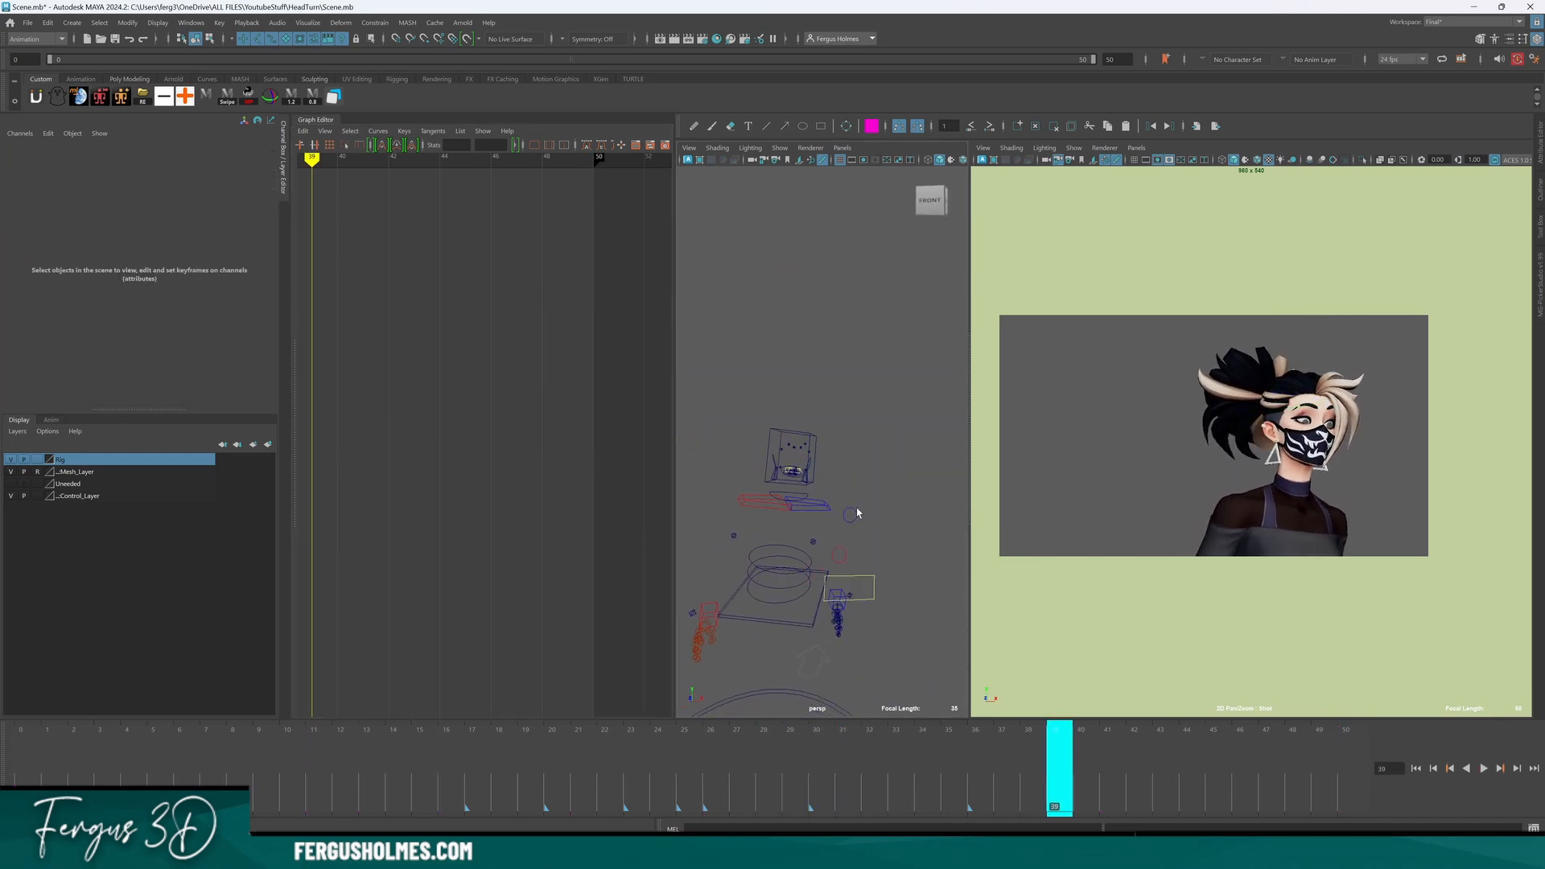
pyautogui.click(847, 516)
pyautogui.click(897, 529)
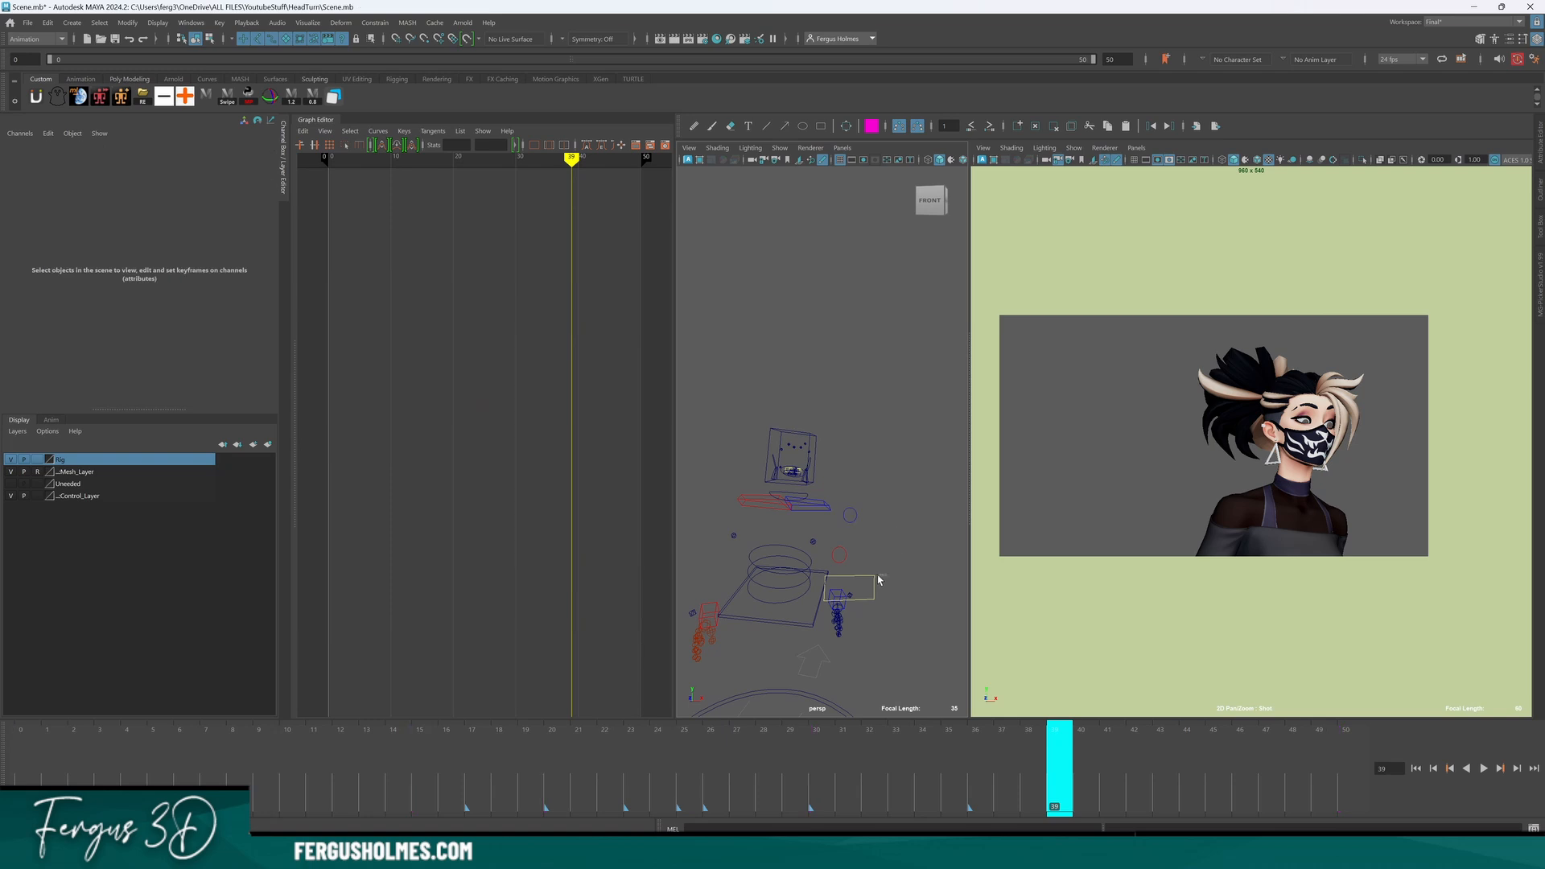
pyautogui.click(874, 581)
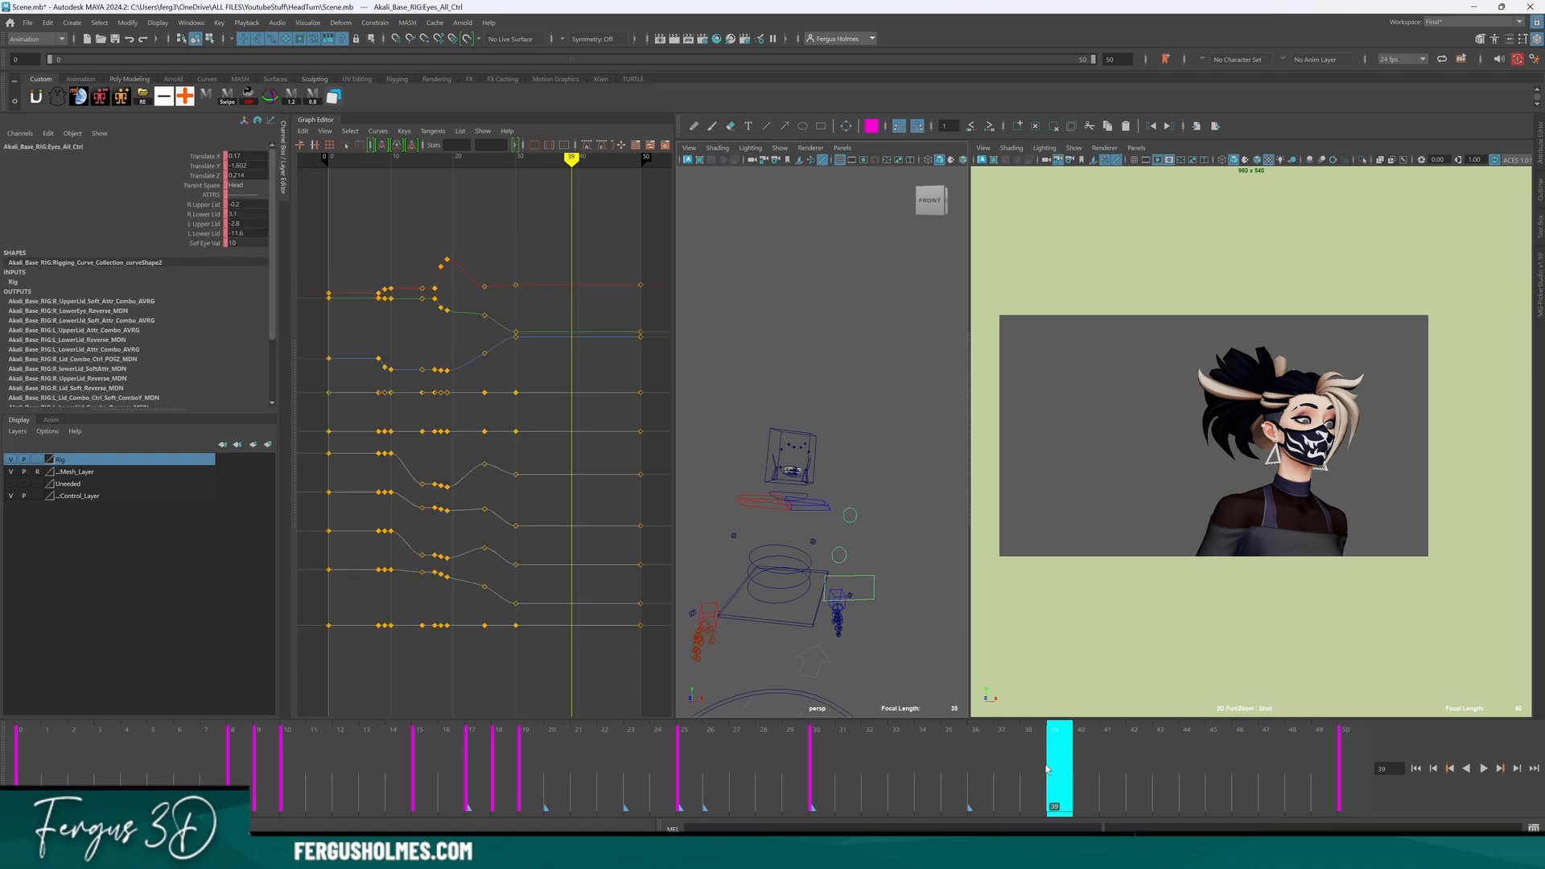
pyautogui.moveTo(212, 206); pyautogui.dragTo(206, 233)
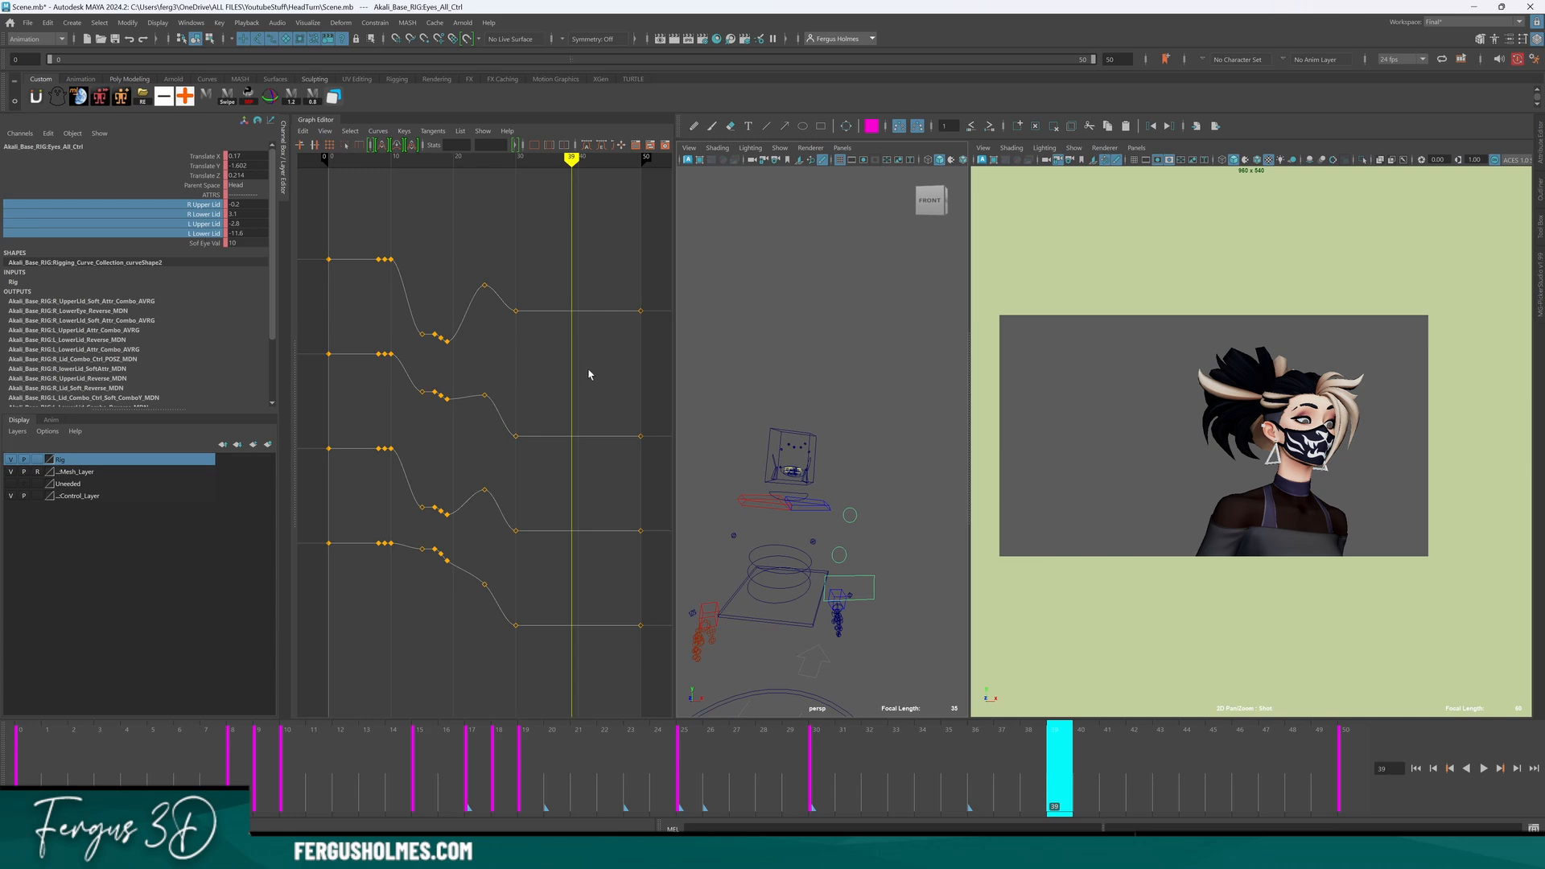
# Key the four upper and lower lid attributes at frame 41 and lower those keys slightly.
pyautogui.moveTo(1055, 735); pyautogui.dragTo(1111, 748)
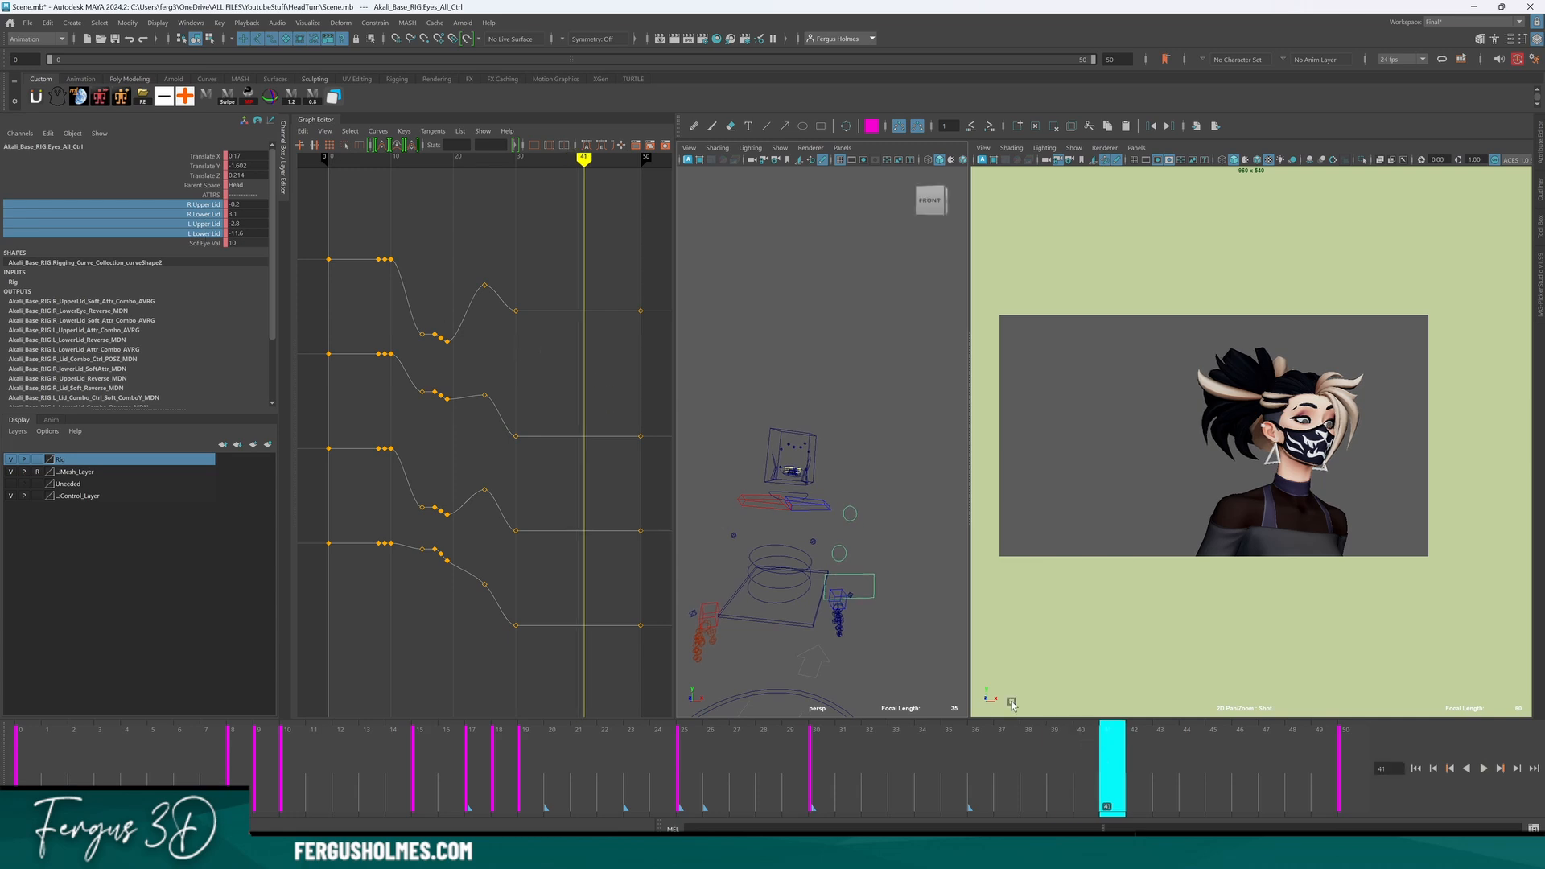
pyautogui.press('s')
pyautogui.keyDown('alt'); pyautogui.moveTo(573, 469); pyautogui.dragTo(499, 301, button='right'); pyautogui.keyUp('alt')
pyautogui.moveTo(499, 301); pyautogui.dragTo(519, 578)
pyautogui.keyDown('alt'); pyautogui.moveTo(519, 578); pyautogui.dragTo(558, 509, button='right'); pyautogui.keyUp('alt')
pyautogui.moveTo(557, 509)
pyautogui.keyDown('alt'); pyautogui.mouseDown(button='middle')
pyautogui.moveTo(539, 511)
pyautogui.moveTo(561, 523)
pyautogui.mouseUp(button='middle'); pyautogui.keyUp('alt')
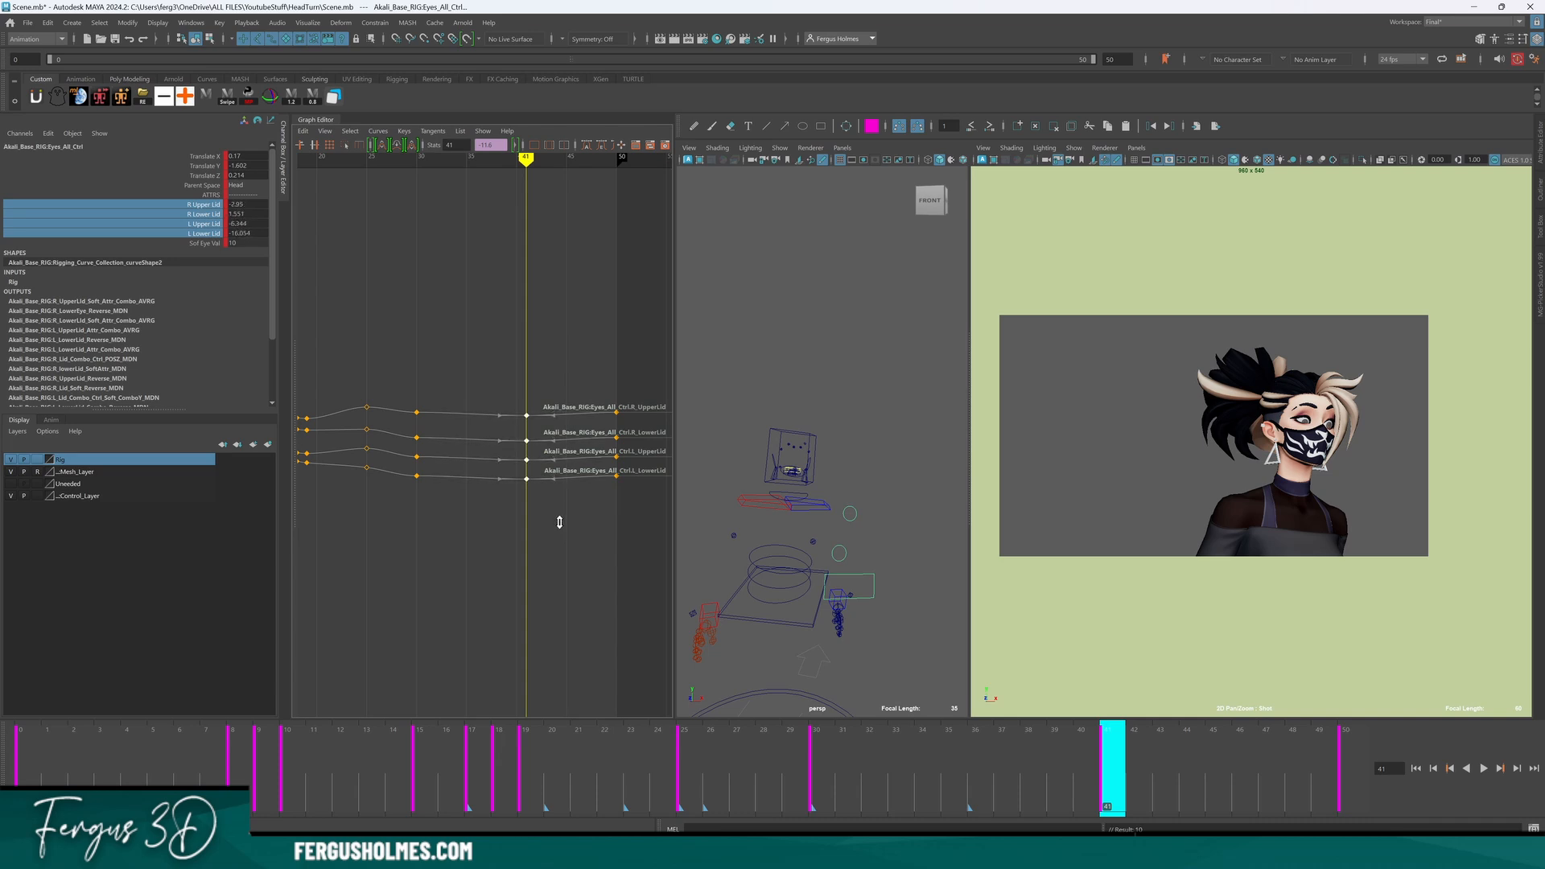
# Smooth the tangents of the lid keys at frame 30 and play back the settling motion.
pyautogui.moveTo(447, 503); pyautogui.dragTo(407, 404)
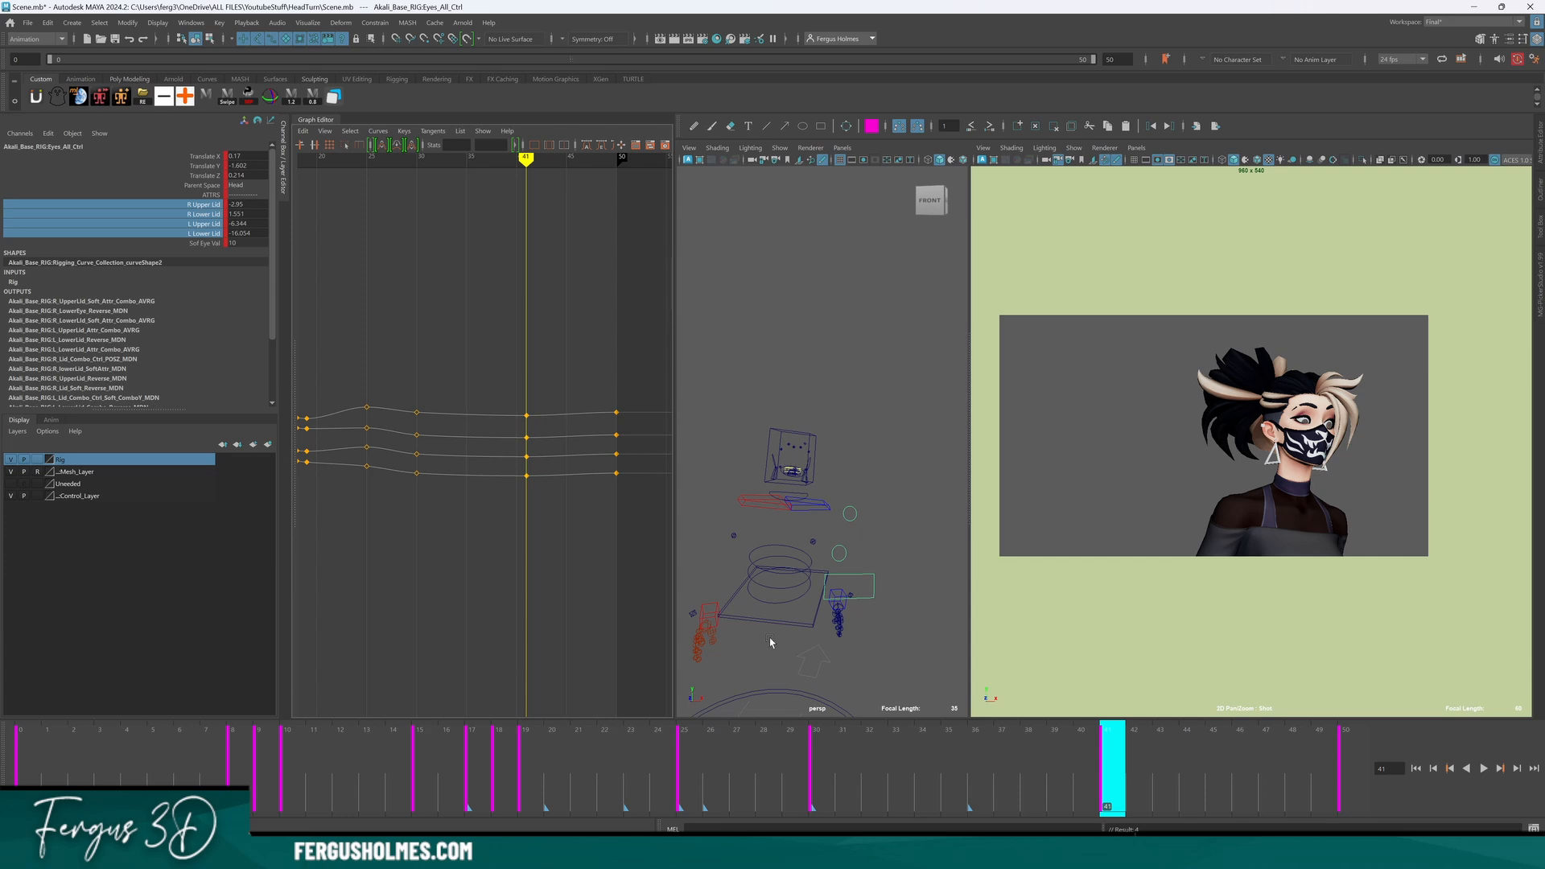
pyautogui.hotkey('alt', 'v')
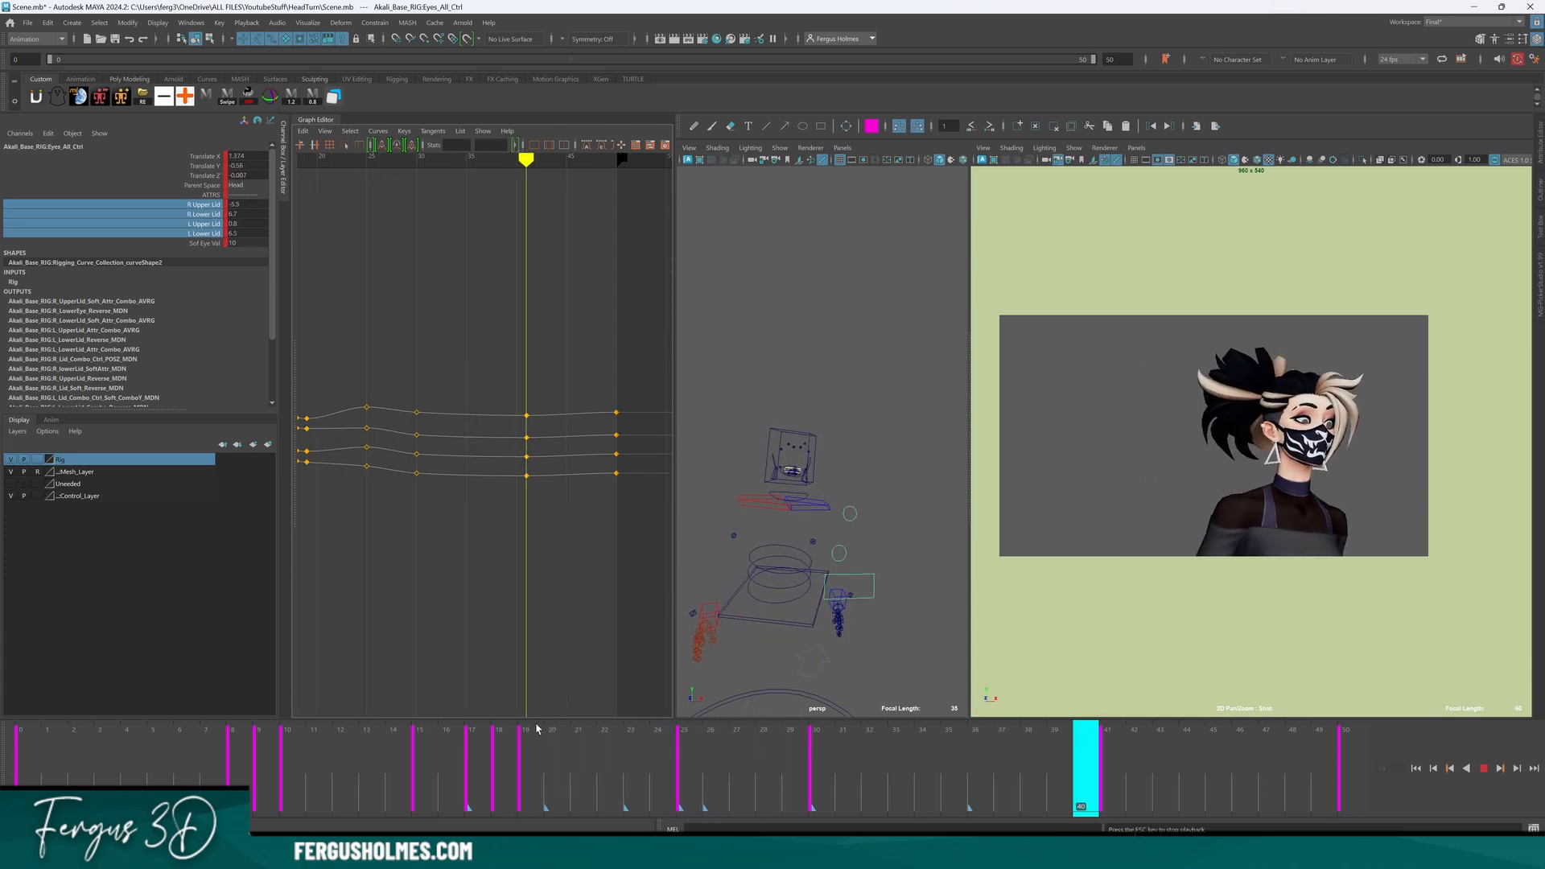
pyautogui.moveTo(1124, 747); pyautogui.dragTo(1354, 774)
pyautogui.moveTo(1031, 788); pyautogui.dragTo(948, 780)
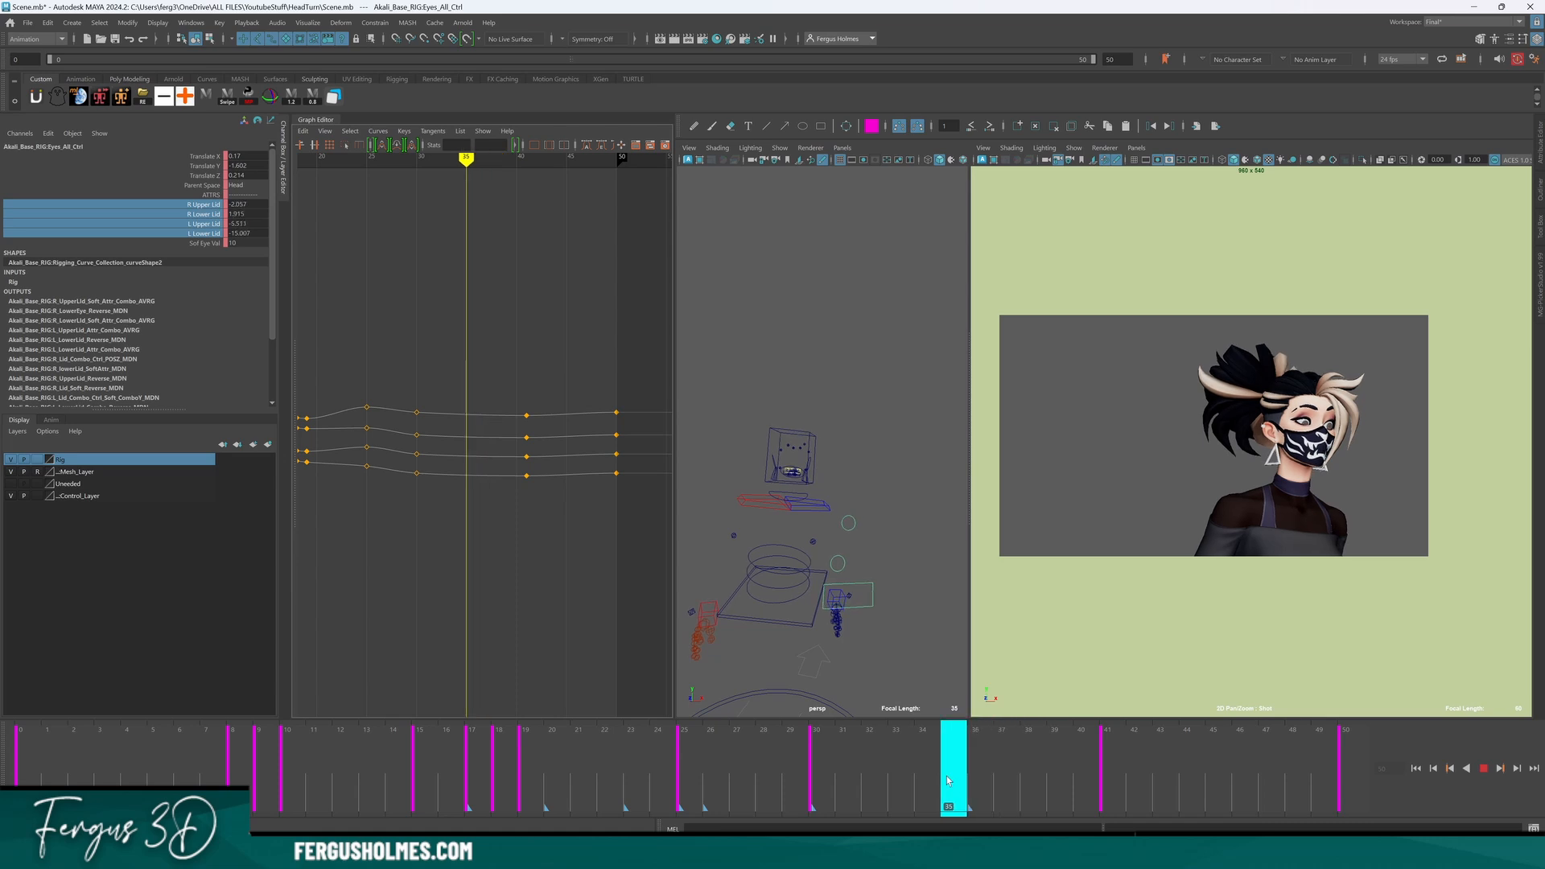
# Try an extra key on the four lid curves at frame 35 and delete it.
pyautogui.keyDown('alt'); pyautogui.keyDown('shift'); pyautogui.moveTo(522, 456); pyautogui.dragTo(523, 422, button='right'); pyautogui.keyUp('shift'); pyautogui.keyUp('alt')
pyautogui.scroll(3, 517, 417)
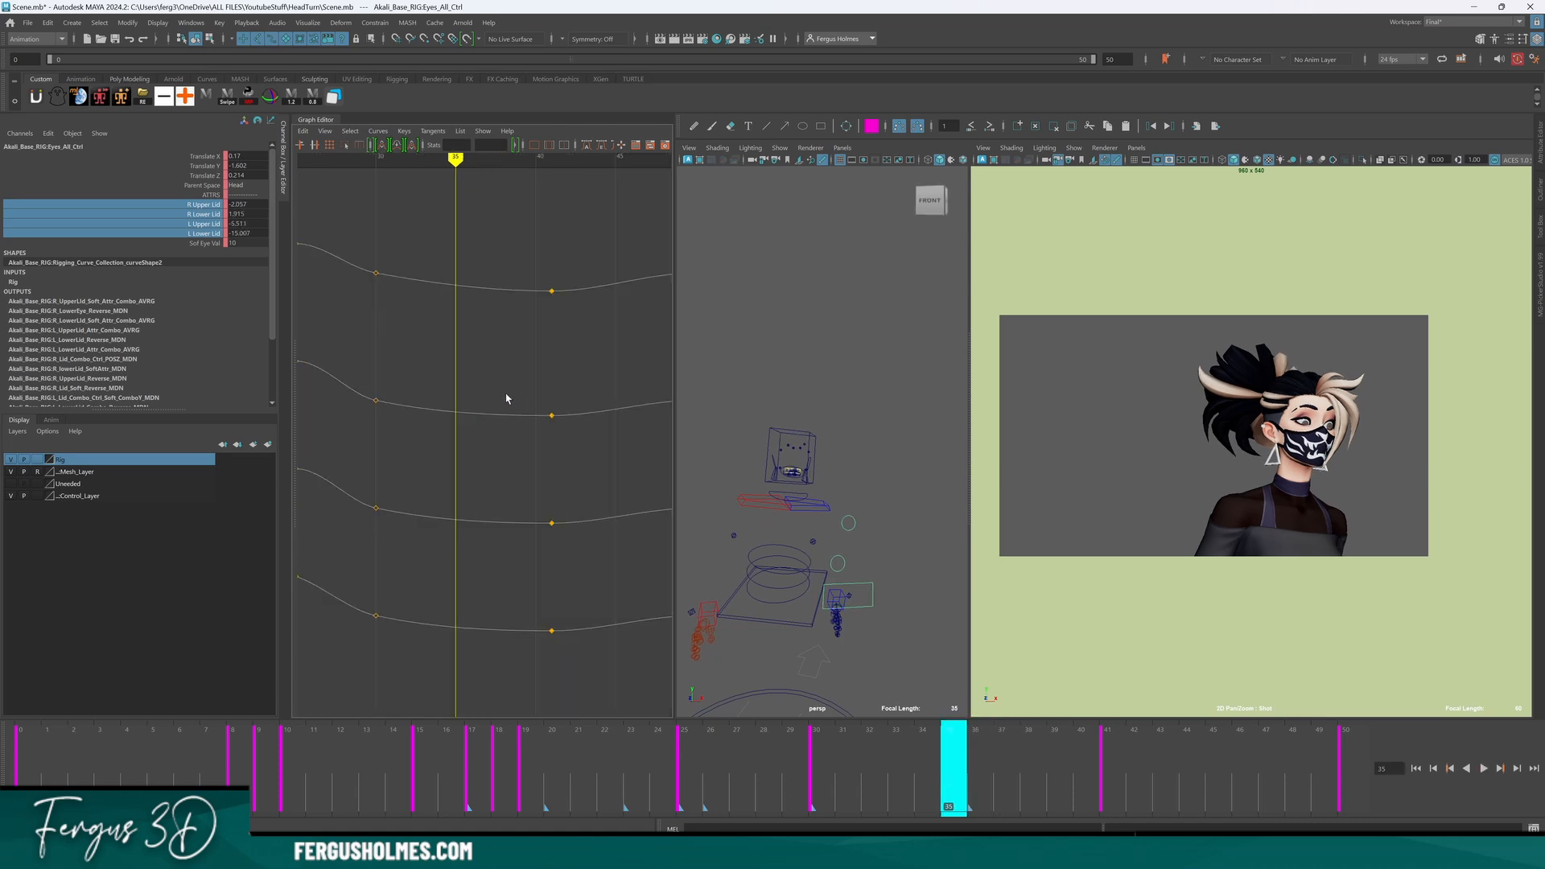
pyautogui.keyDown('alt'); pyautogui.moveTo(506, 398); pyautogui.dragTo(511, 397, button='middle'); pyautogui.keyUp('alt')
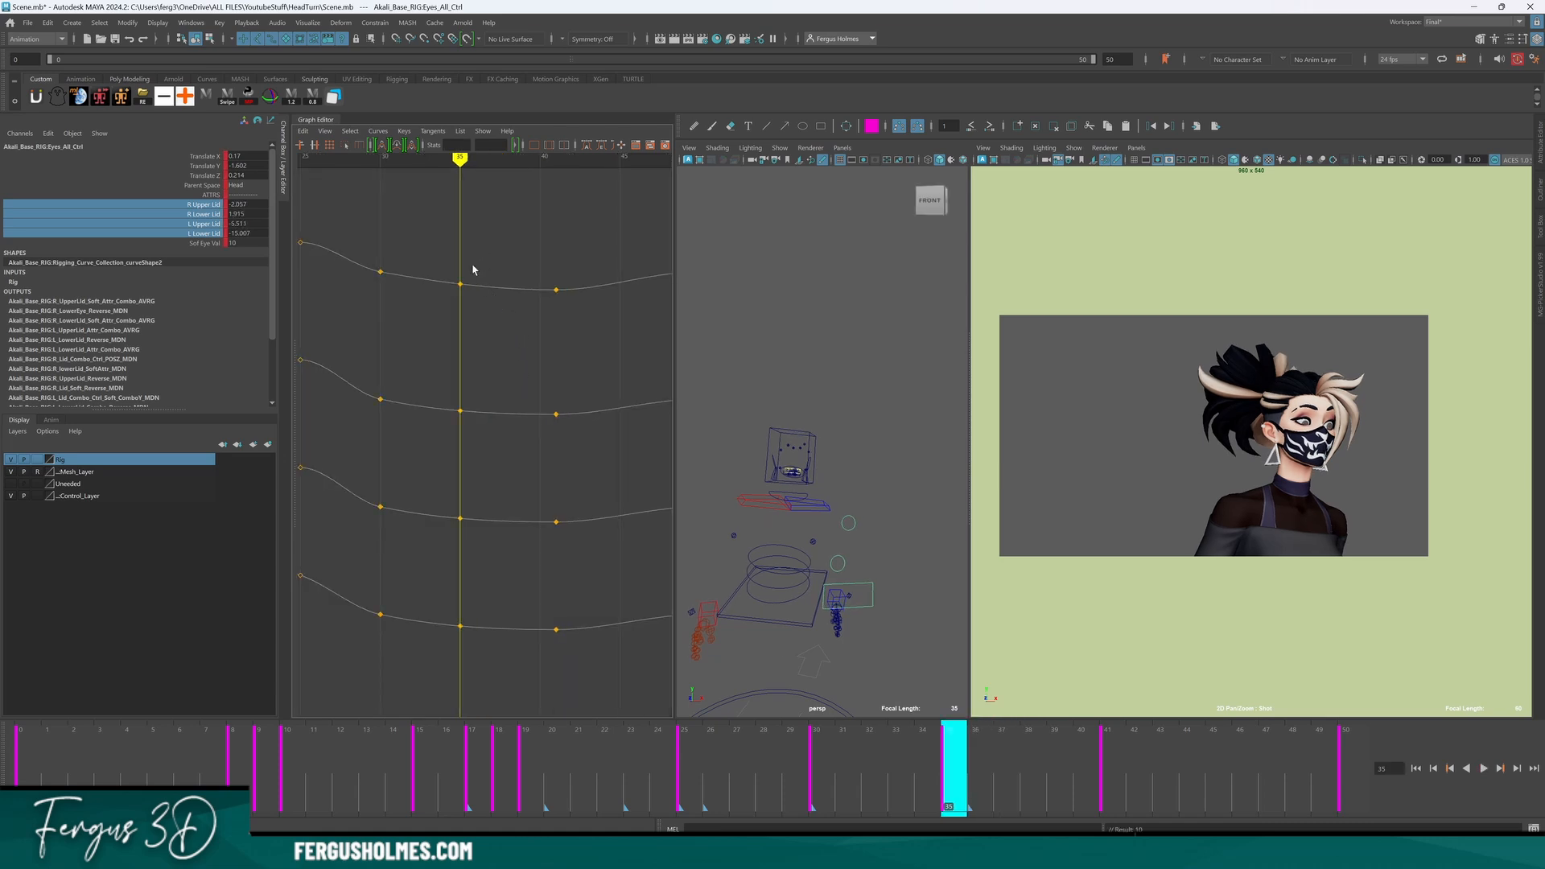
pyautogui.keyDown('alt'); pyautogui.moveTo(473, 271); pyautogui.dragTo(476, 269, button='middle'); pyautogui.keyUp('alt')
pyautogui.moveTo(442, 249); pyautogui.dragTo(492, 630)
pyautogui.press('Delete')
# Lower the four lid curves' keys at frame 30 slightly.
pyautogui.press(',')
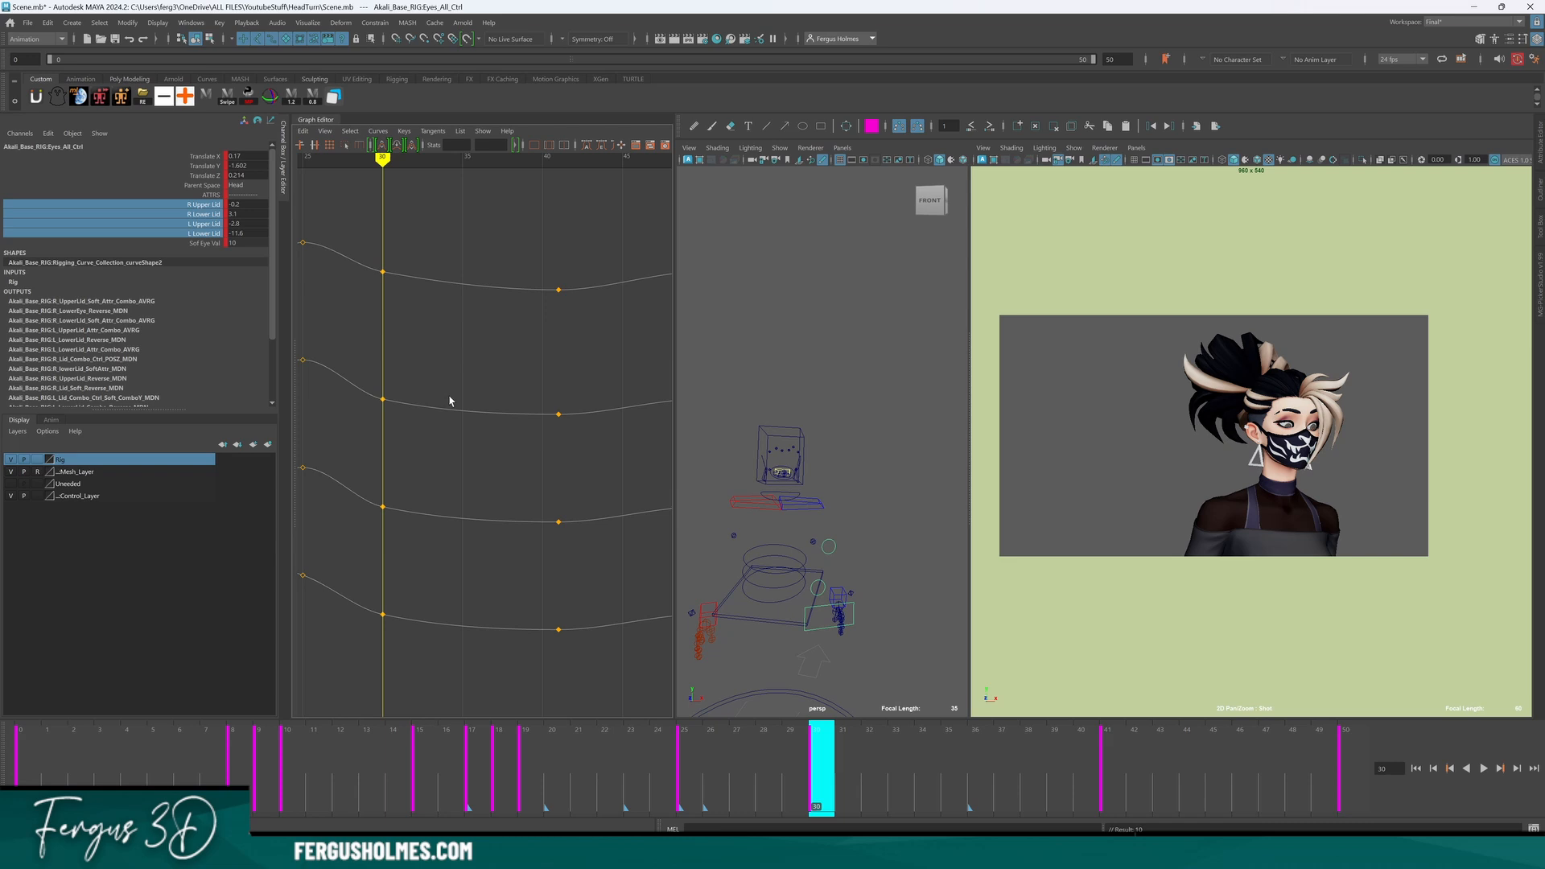
pyautogui.keyDown('alt'); pyautogui.moveTo(448, 398); pyautogui.dragTo(470, 396, button='middle'); pyautogui.keyUp('alt')
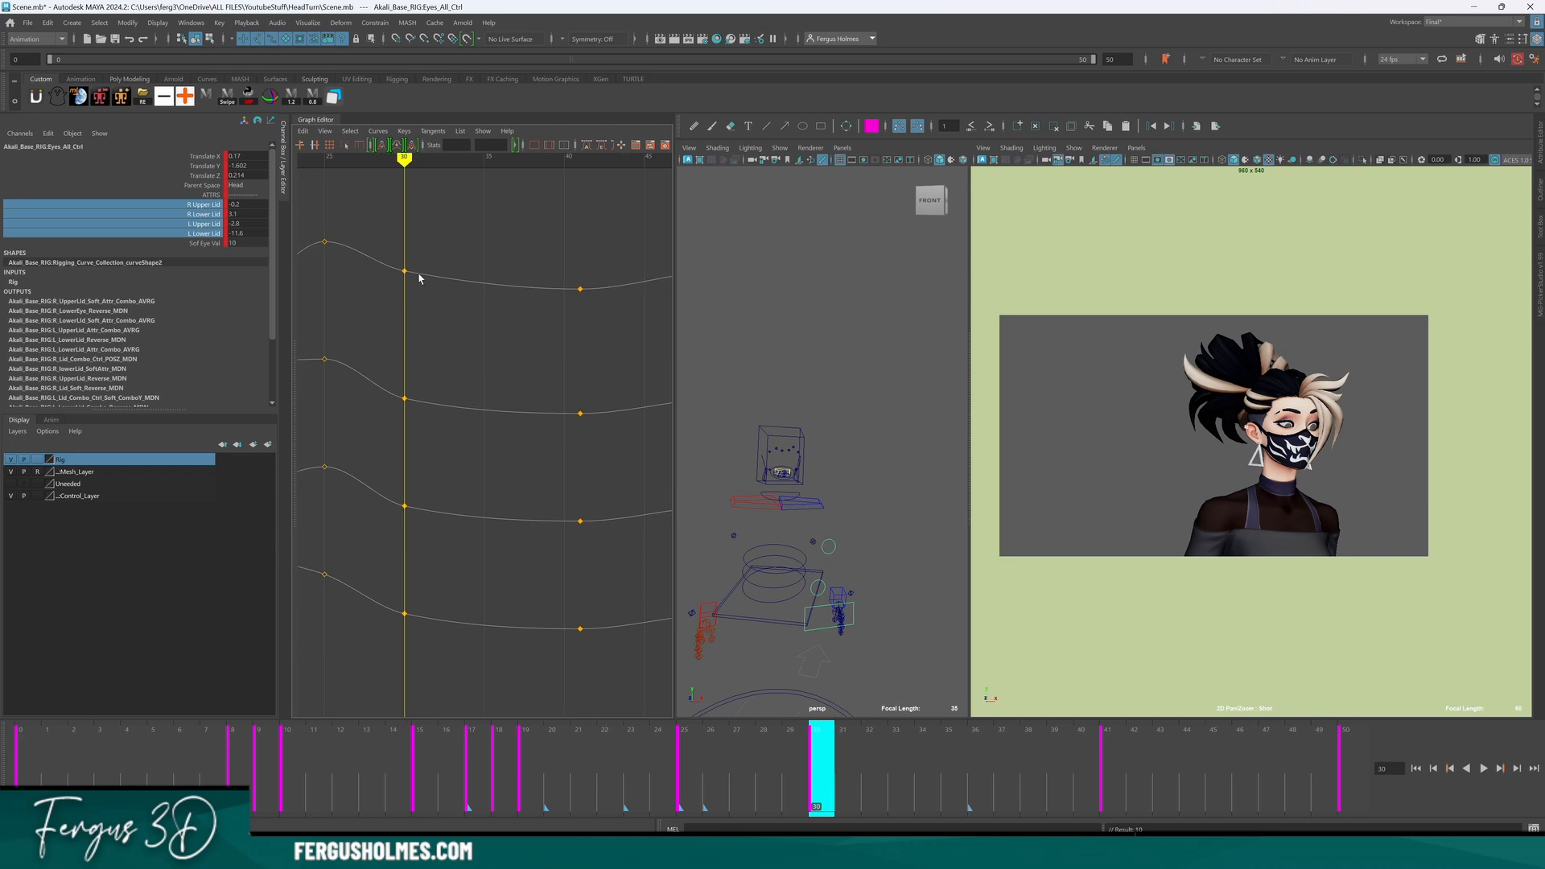
pyautogui.moveTo(393, 248); pyautogui.dragTo(454, 650)
pyautogui.keyDown('shift'); pyautogui.moveTo(454, 650); pyautogui.dragTo(452, 655, button='middle'); pyautogui.keyUp('shift')
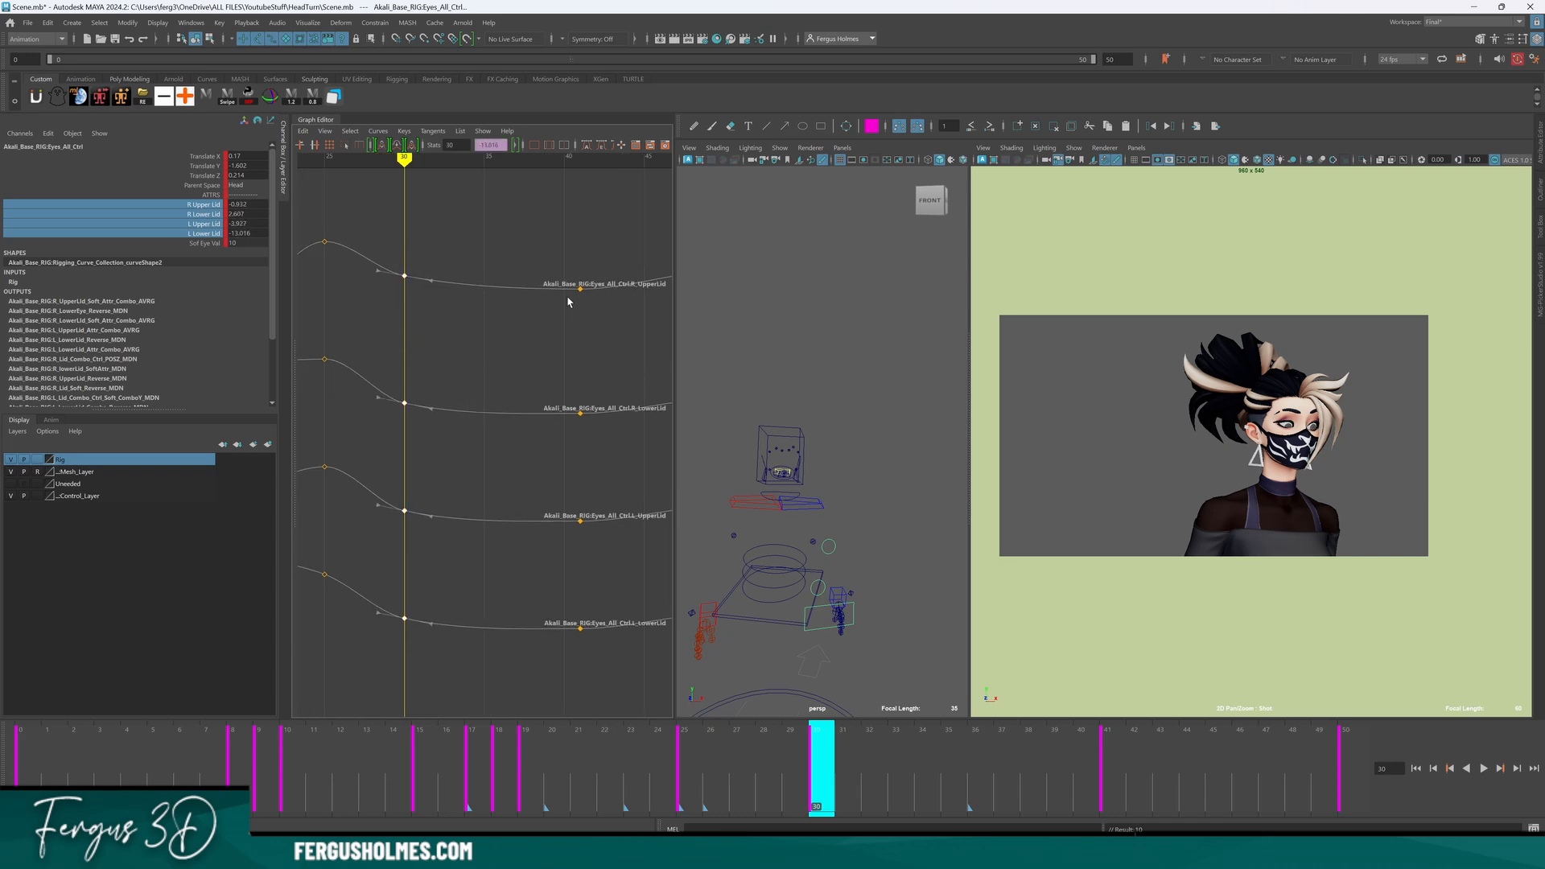
# Move the four lid curves' keys at frame 41 earlier to frame 39.
pyautogui.keyDown('alt'); pyautogui.moveTo(524, 432); pyautogui.dragTo(443, 461, button='middle'); pyautogui.keyUp('alt')
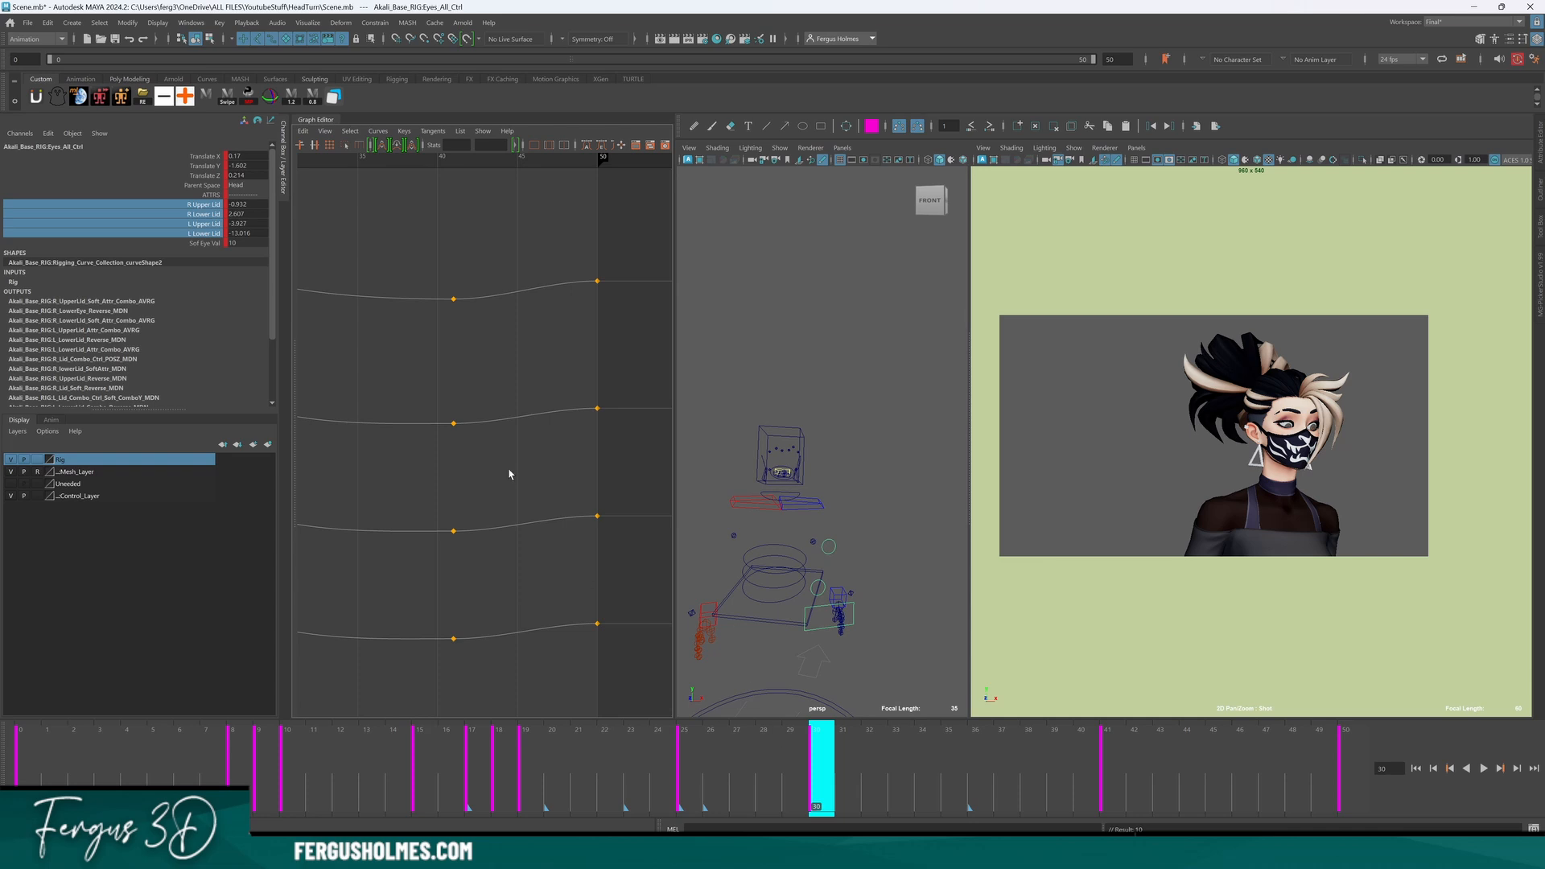
pyautogui.moveTo(866, 763); pyautogui.dragTo(1115, 760)
pyautogui.moveTo(408, 229); pyautogui.dragTo(482, 682)
pyautogui.keyDown('alt'); pyautogui.moveTo(531, 667); pyautogui.dragTo(562, 658, button='middle'); pyautogui.keyUp('alt')
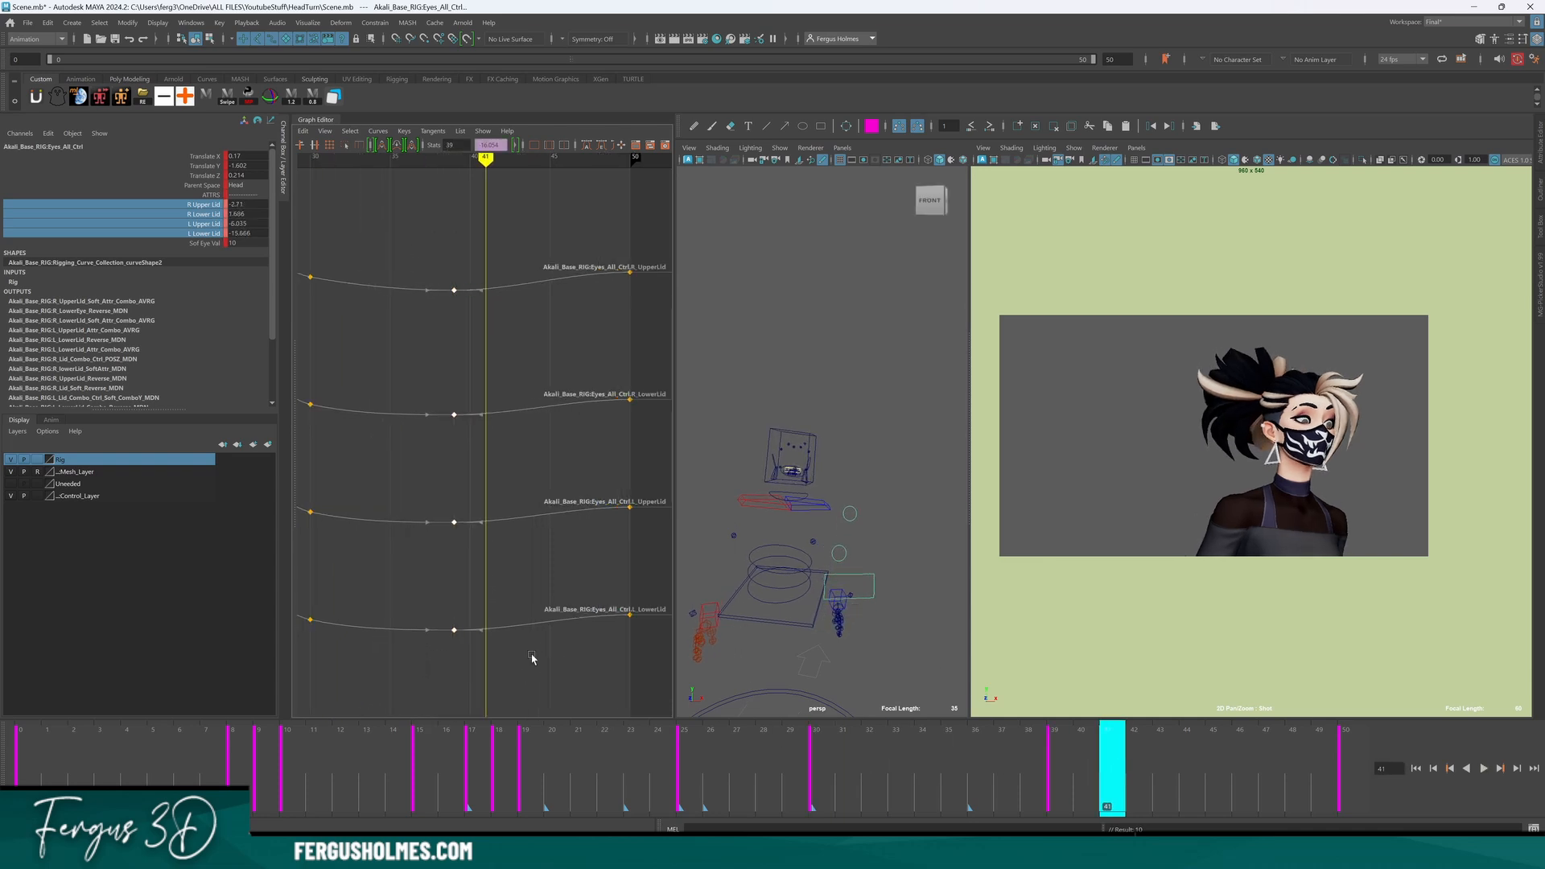
pyautogui.click(531, 658)
# Key the four lid attributes at frame 44 and raise the lid keys at frames 44 and 50 together.
pyautogui.hotkey('alt', '.')
pyautogui.hotkey('alt', '.')
pyautogui.hotkey('alt', '.')
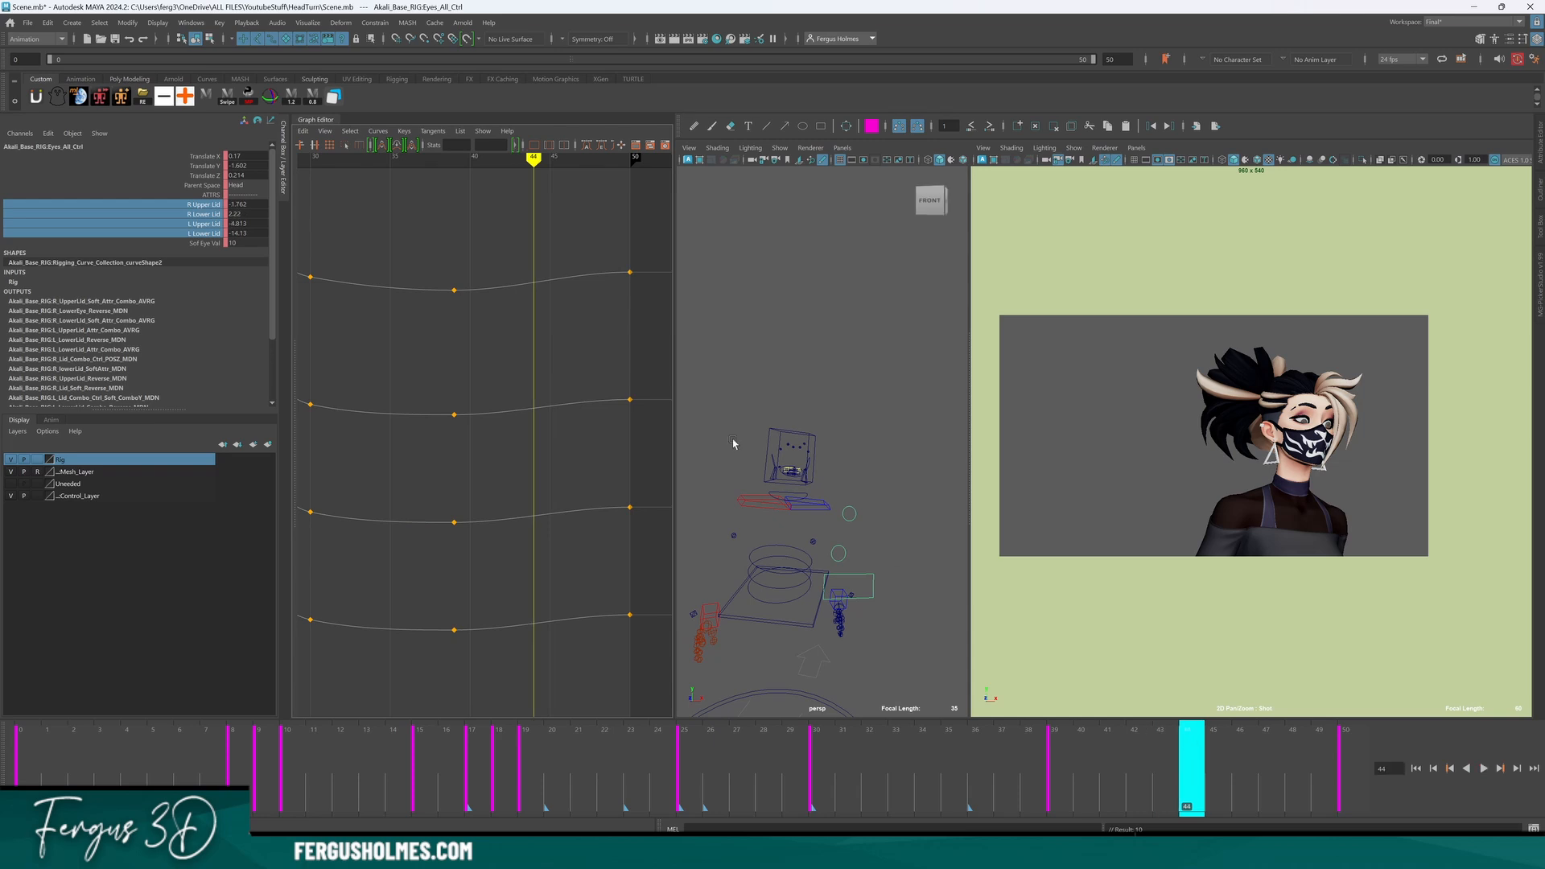
pyautogui.moveTo(552, 370); pyautogui.dragTo(648, 640)
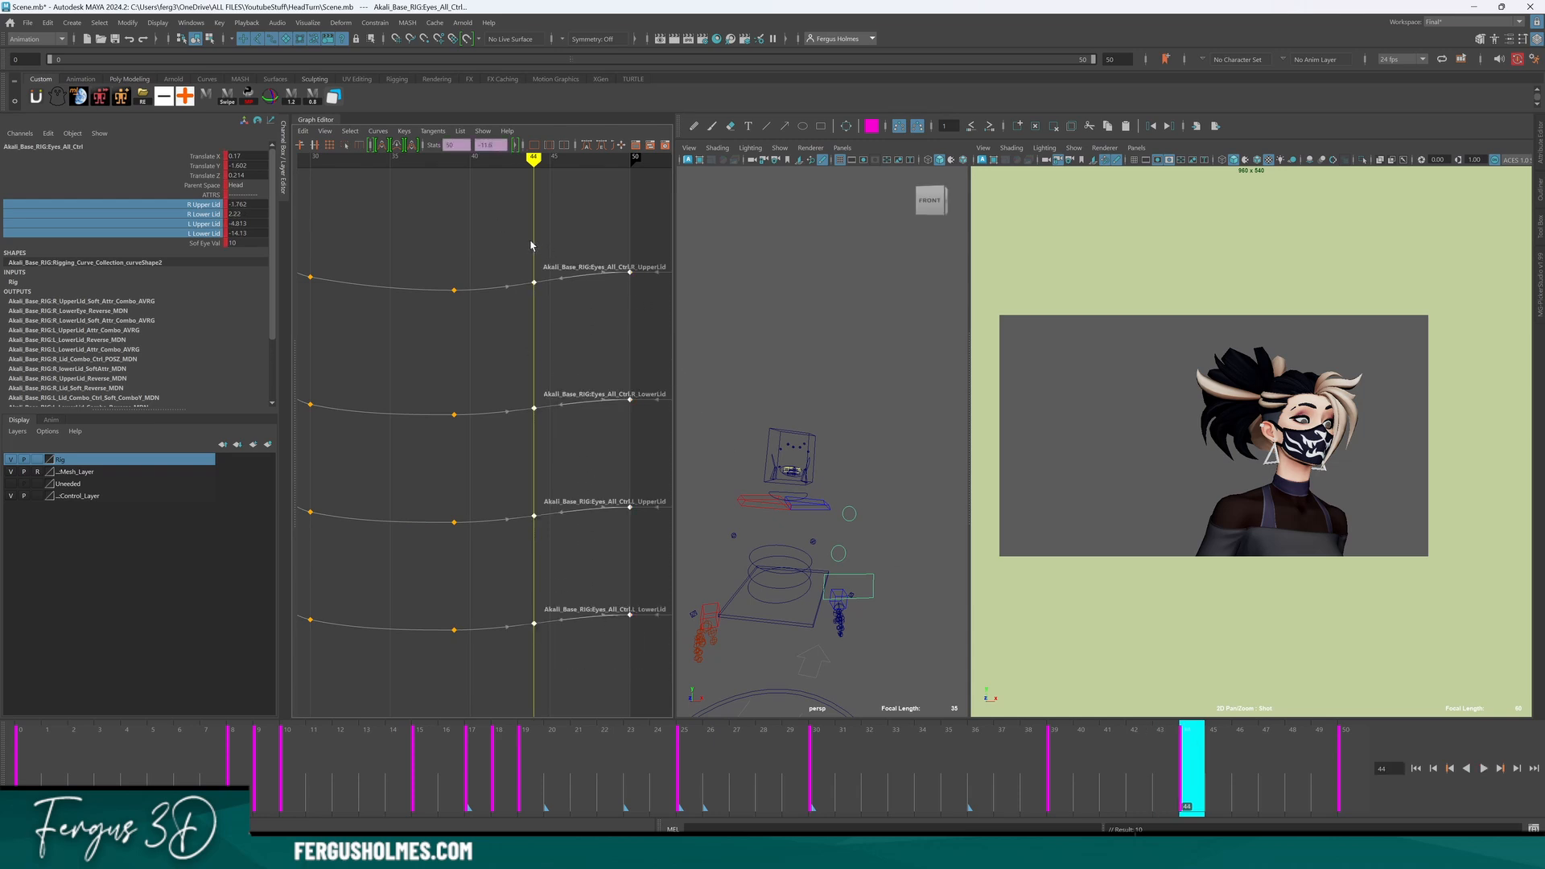
pyautogui.keyDown('alt'); pyautogui.moveTo(550, 387); pyautogui.dragTo(510, 387, button='middle'); pyautogui.keyUp('alt')
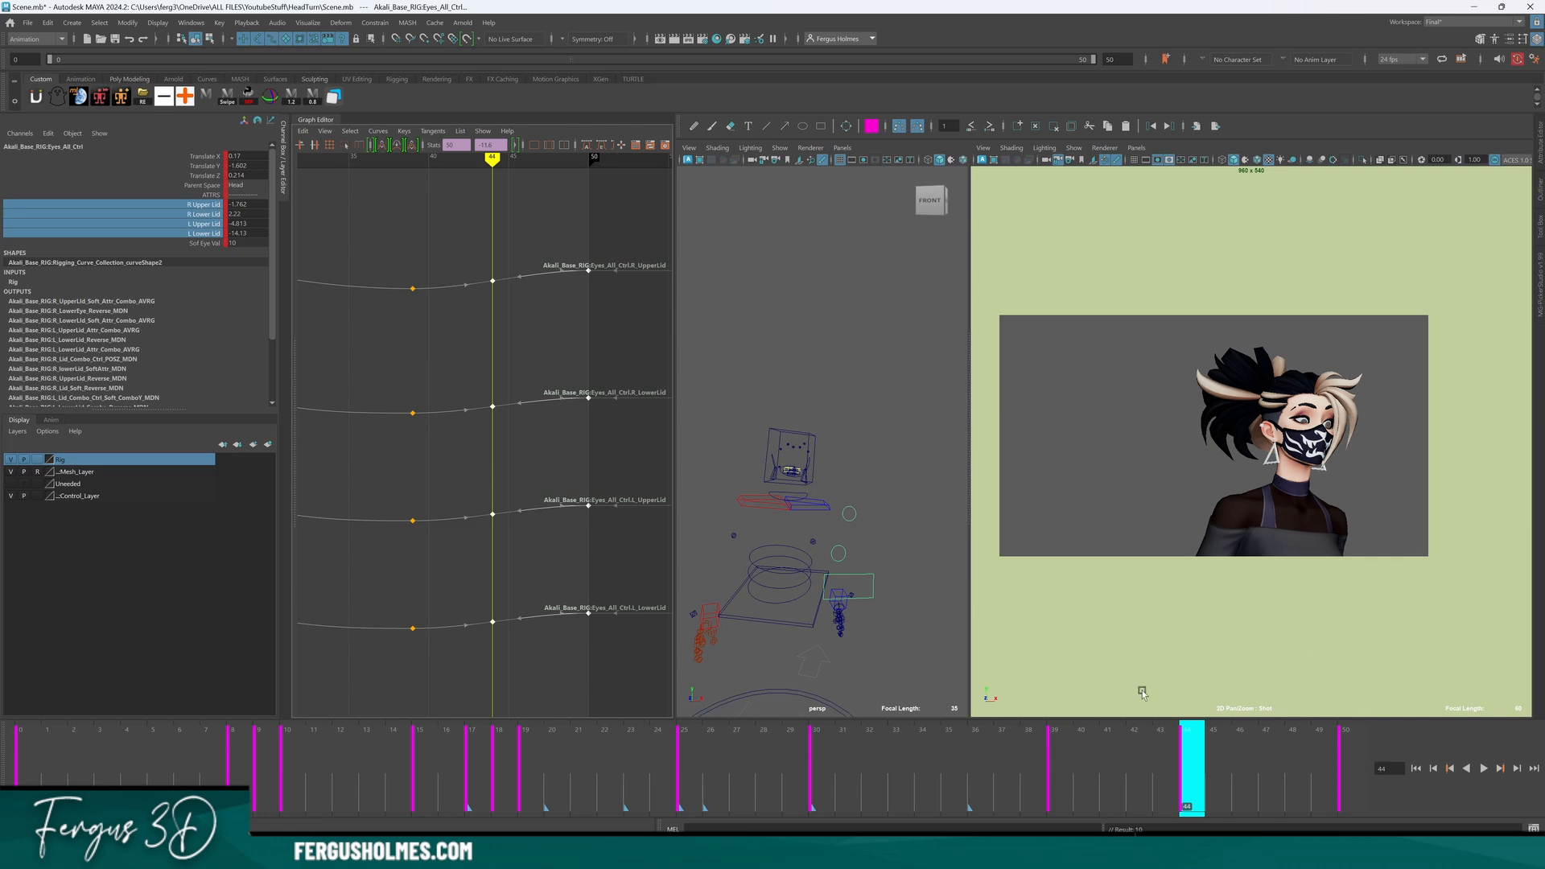
pyautogui.keyDown('shift'); pyautogui.moveTo(590, 643); pyautogui.dragTo(590, 634, button='middle'); pyautogui.keyUp('shift')
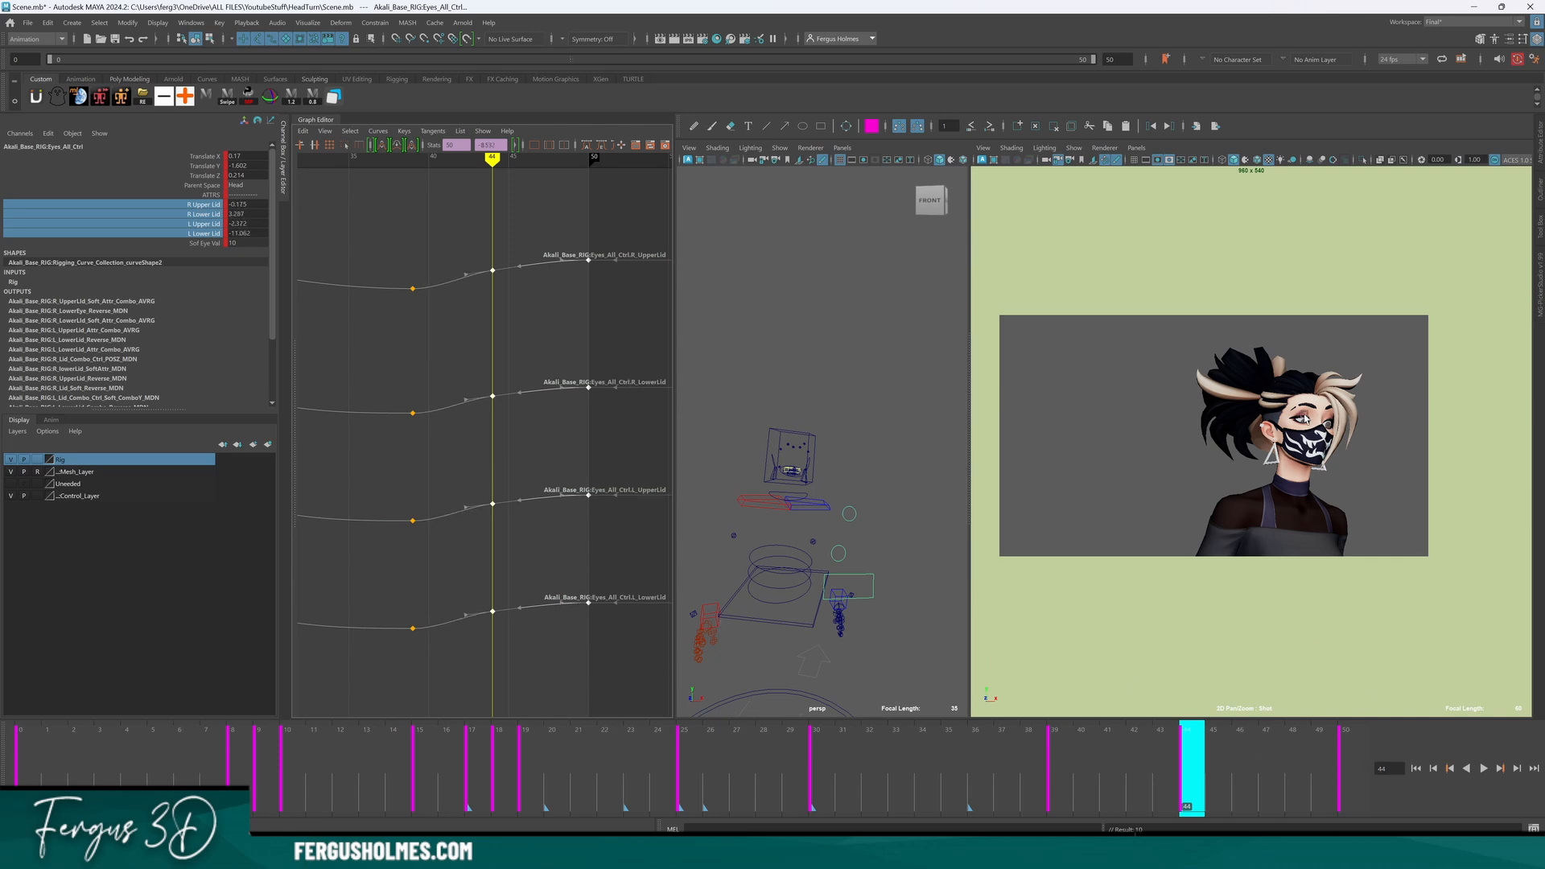
pyautogui.scroll(10, 1306, 419)
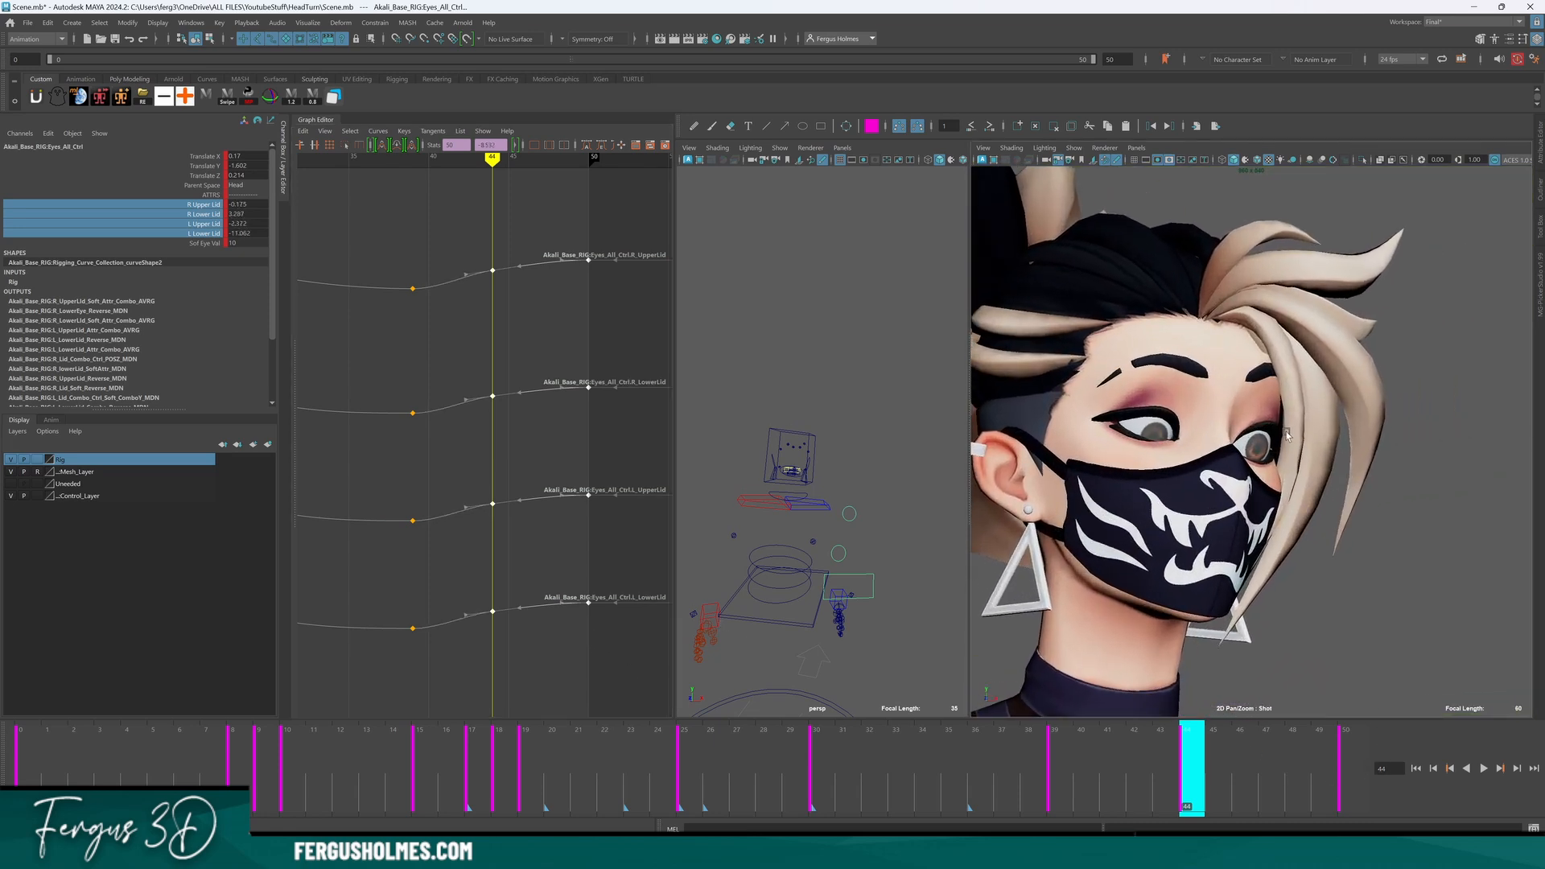
# Try raising all four lid curves' keys at frames 44 and 50 further, and undo the change.
pyautogui.moveTo(479, 226); pyautogui.dragTo(608, 690)
pyautogui.keyDown('shift'); pyautogui.moveTo(583, 657); pyautogui.dragTo(583, 648, button='middle'); pyautogui.keyUp('shift')
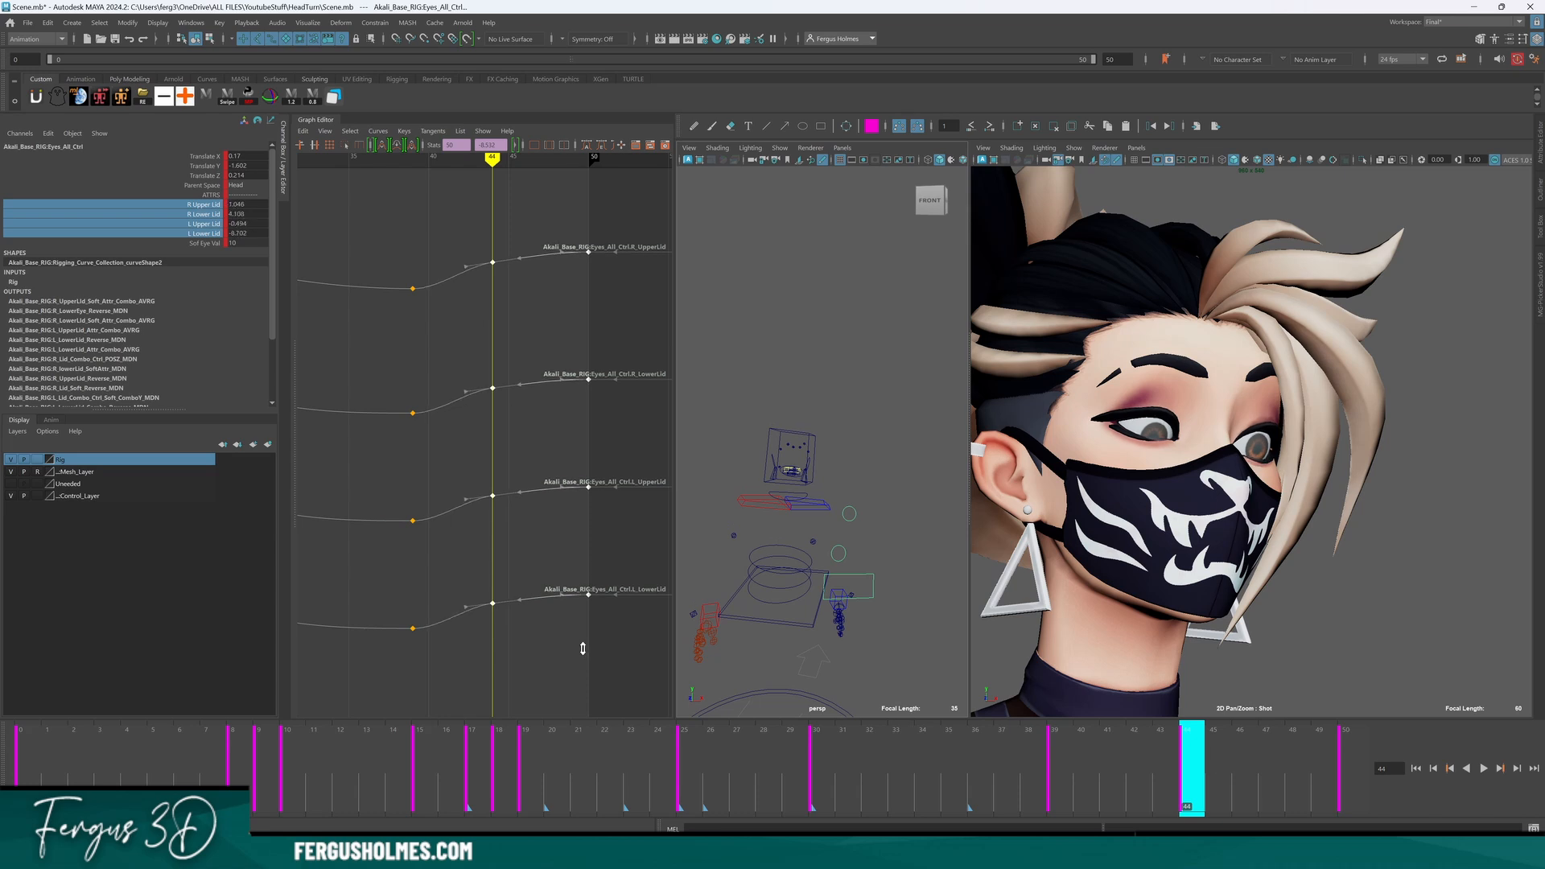
pyautogui.hotkey('ctrl', 'z')
pyautogui.hotkey('ctrl', 'z')
pyautogui.hotkey('ctrl', 'z')
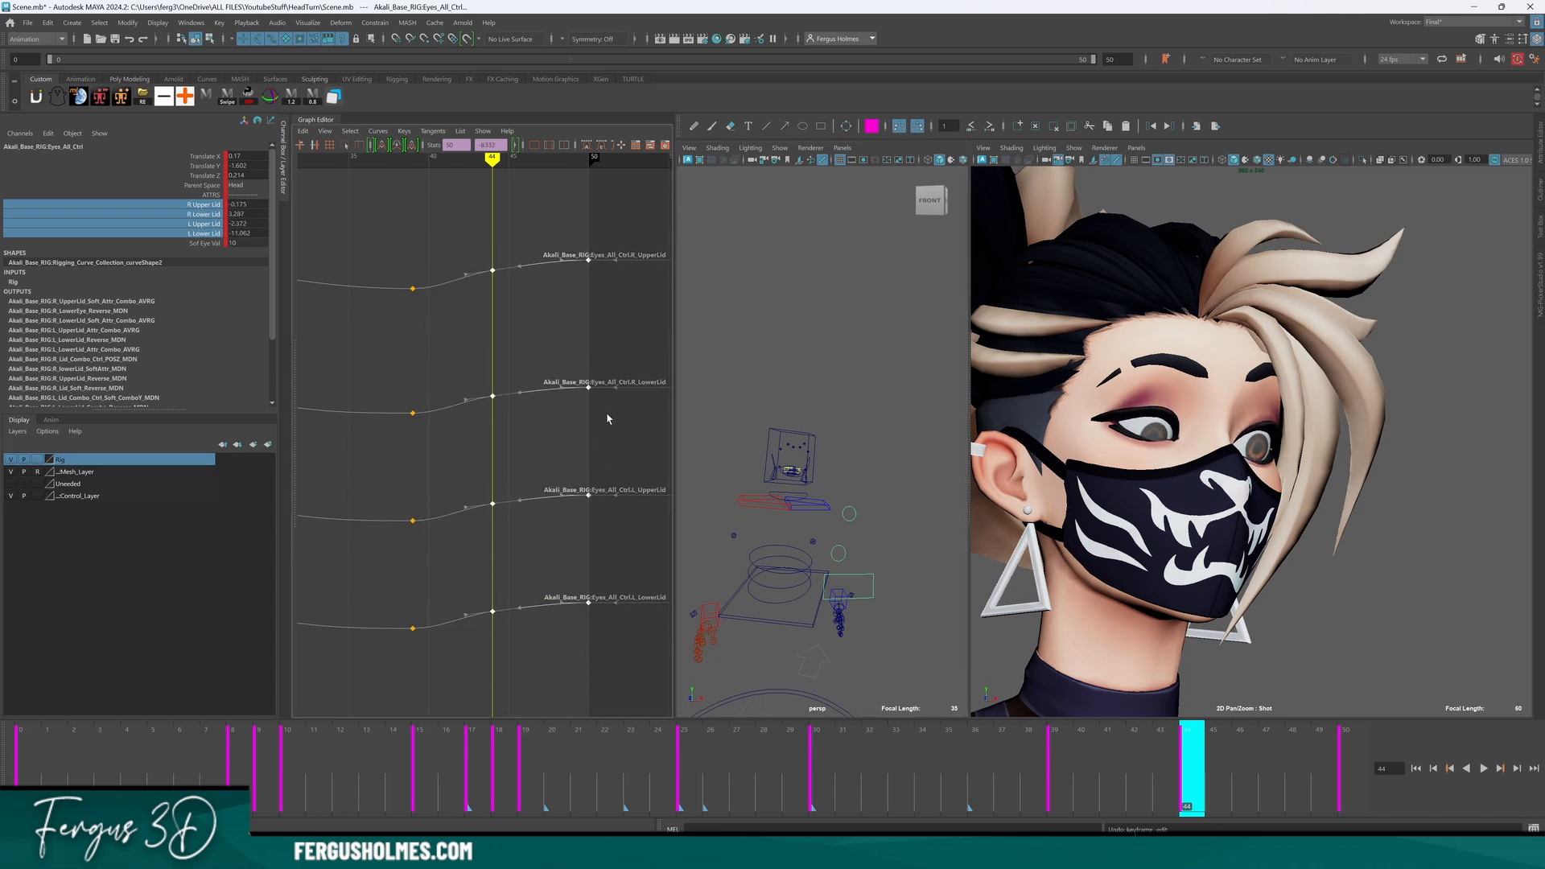
# Select only the right and left upper lid keys at frames 44 and 50 and raise them.
pyautogui.click(552, 504)
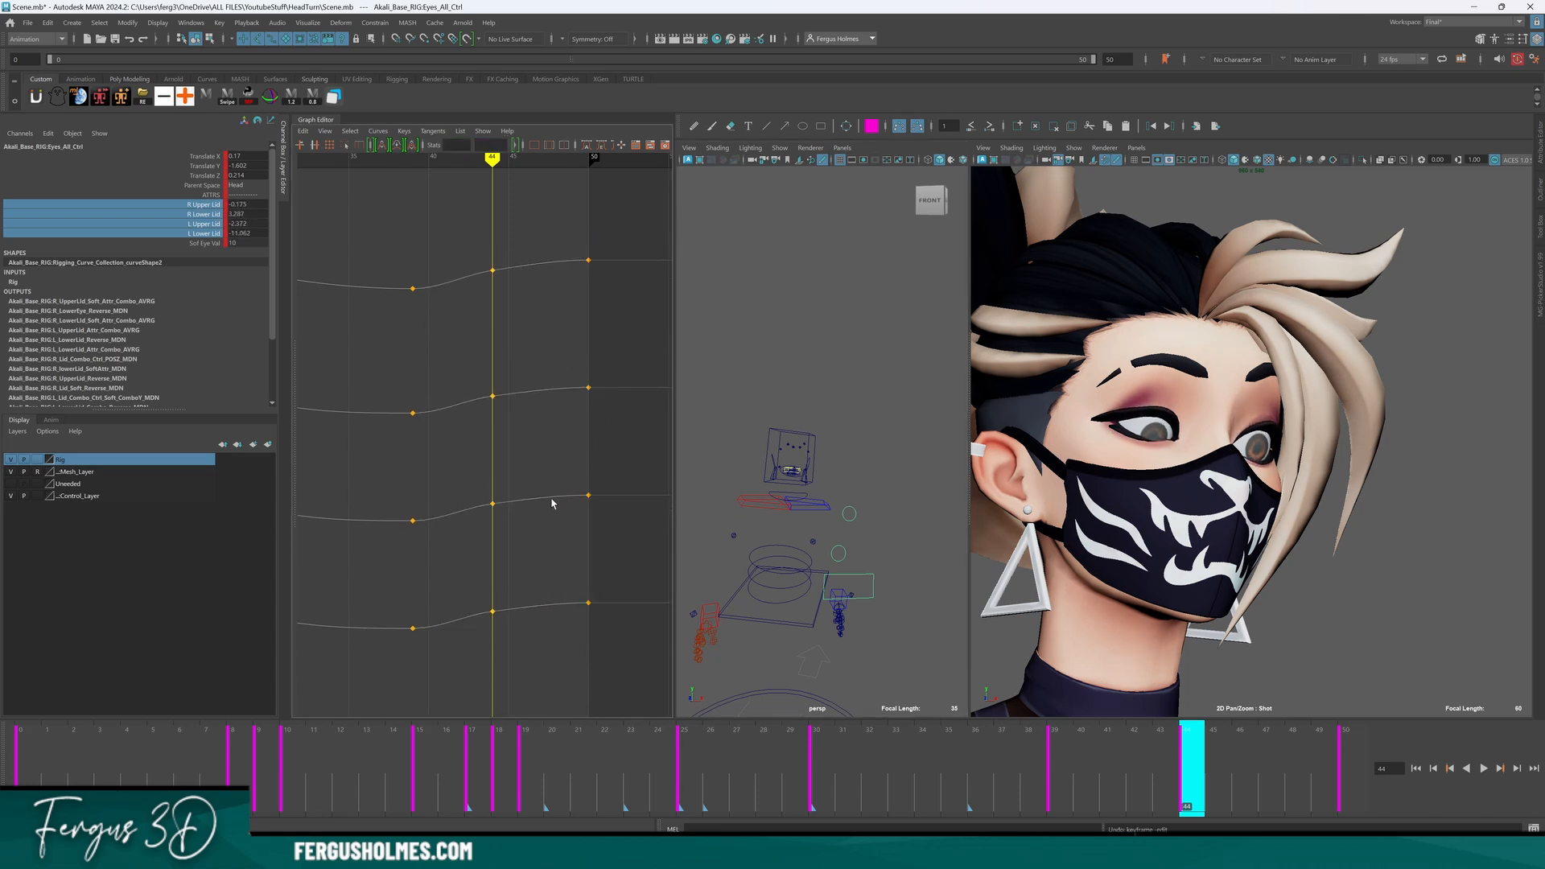
pyautogui.moveTo(559, 532); pyautogui.dragTo(626, 527)
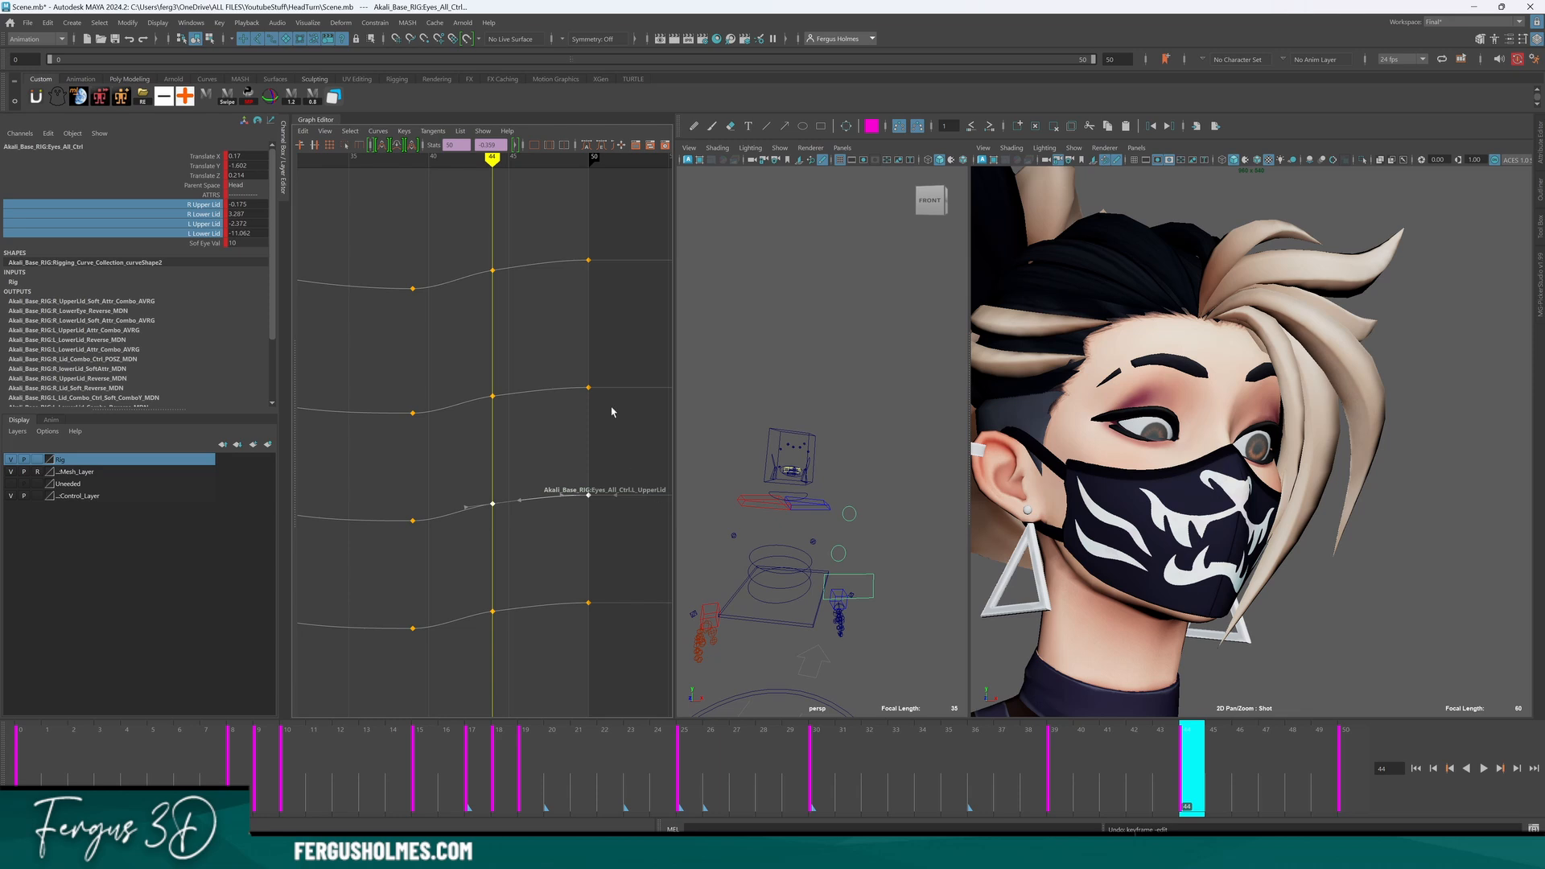
pyautogui.click(479, 282)
pyautogui.moveTo(461, 284); pyautogui.dragTo(641, 264)
pyautogui.click(526, 322)
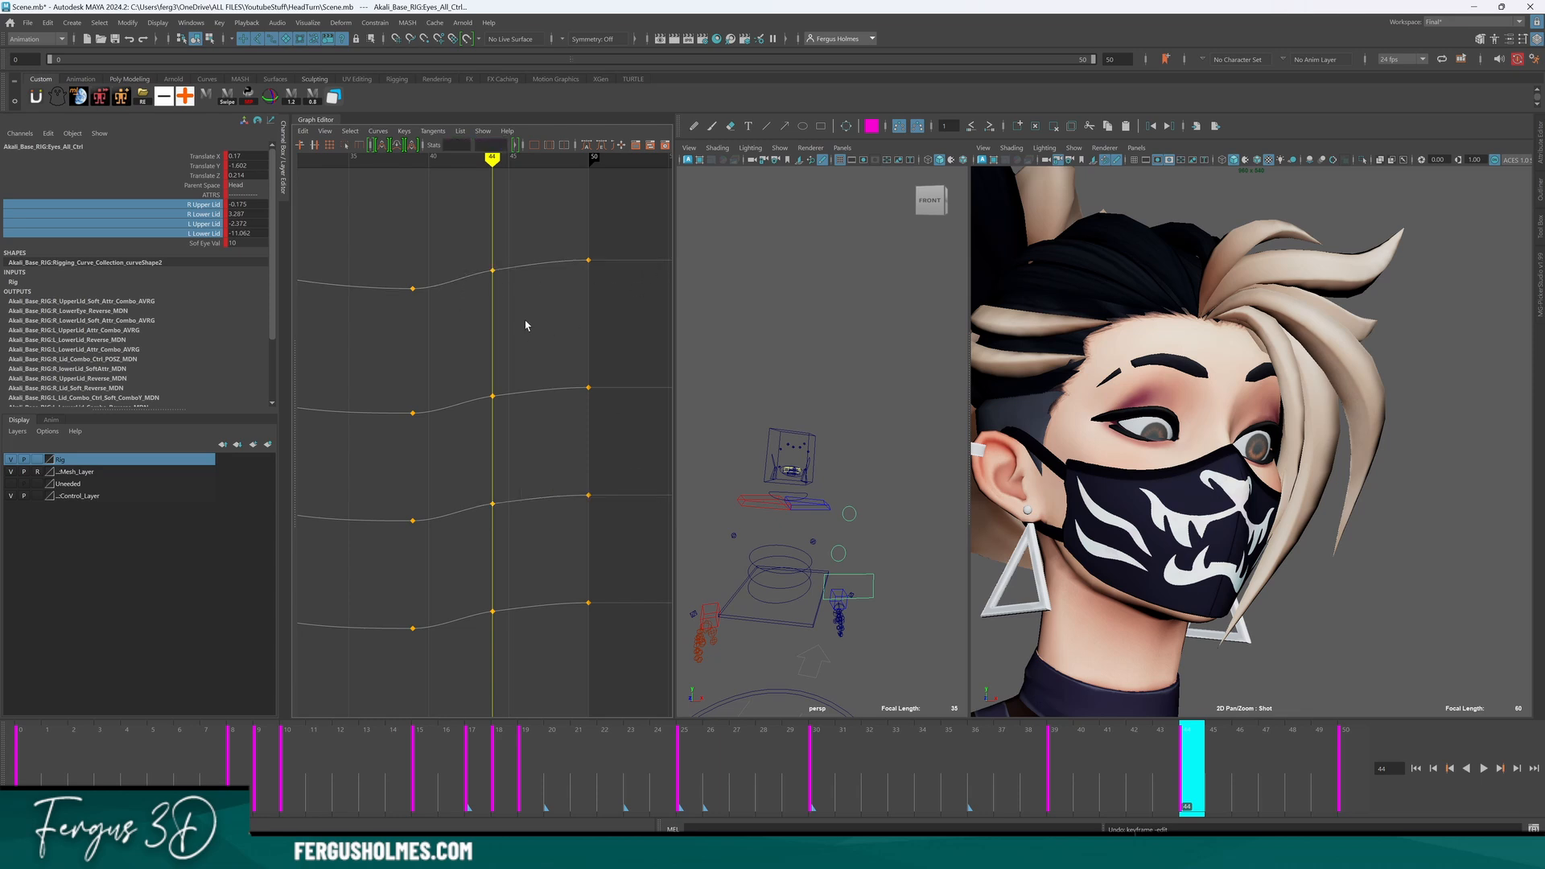
pyautogui.moveTo(628, 316); pyautogui.dragTo(629, 316)
pyautogui.keyDown('shift'); pyautogui.moveTo(481, 449); pyautogui.dragTo(623, 556); pyautogui.keyUp('shift')
pyautogui.keyDown('shift'); pyautogui.moveTo(596, 544); pyautogui.dragTo(602, 517, button='middle'); pyautogui.keyUp('shift')
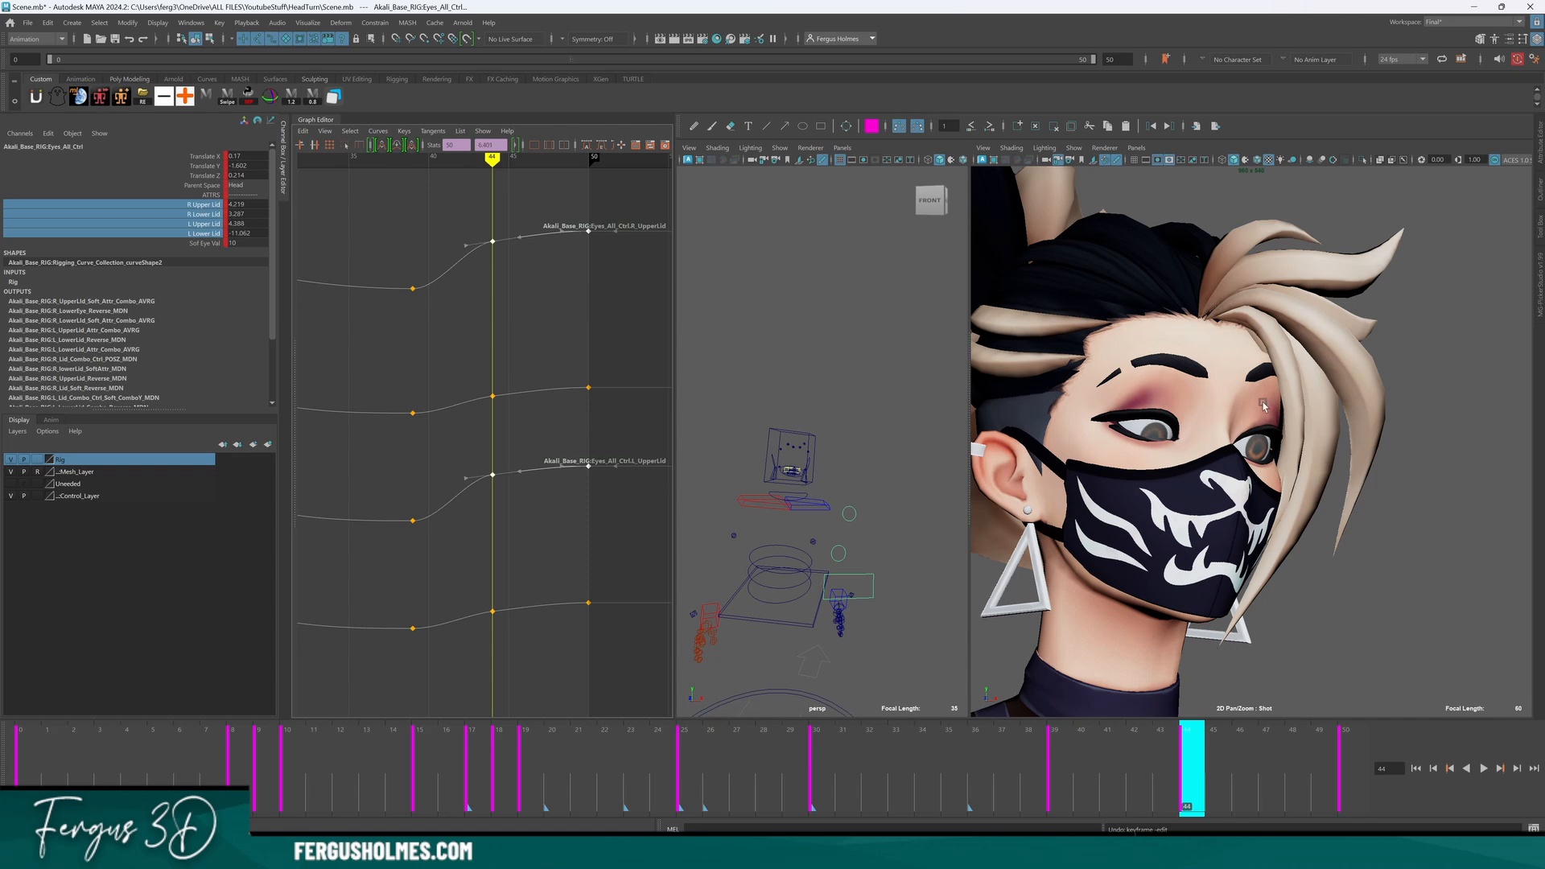
# Try adjusting the left upper lid's keys on their own and undo the change.
pyautogui.click(562, 478)
pyautogui.moveTo(539, 453); pyautogui.dragTo(544, 504)
pyautogui.keyDown('shift'); pyautogui.moveTo(545, 510); pyautogui.dragTo(555, 513, button='middle'); pyautogui.keyUp('shift')
pyautogui.hotkey('ctrl', 'z')
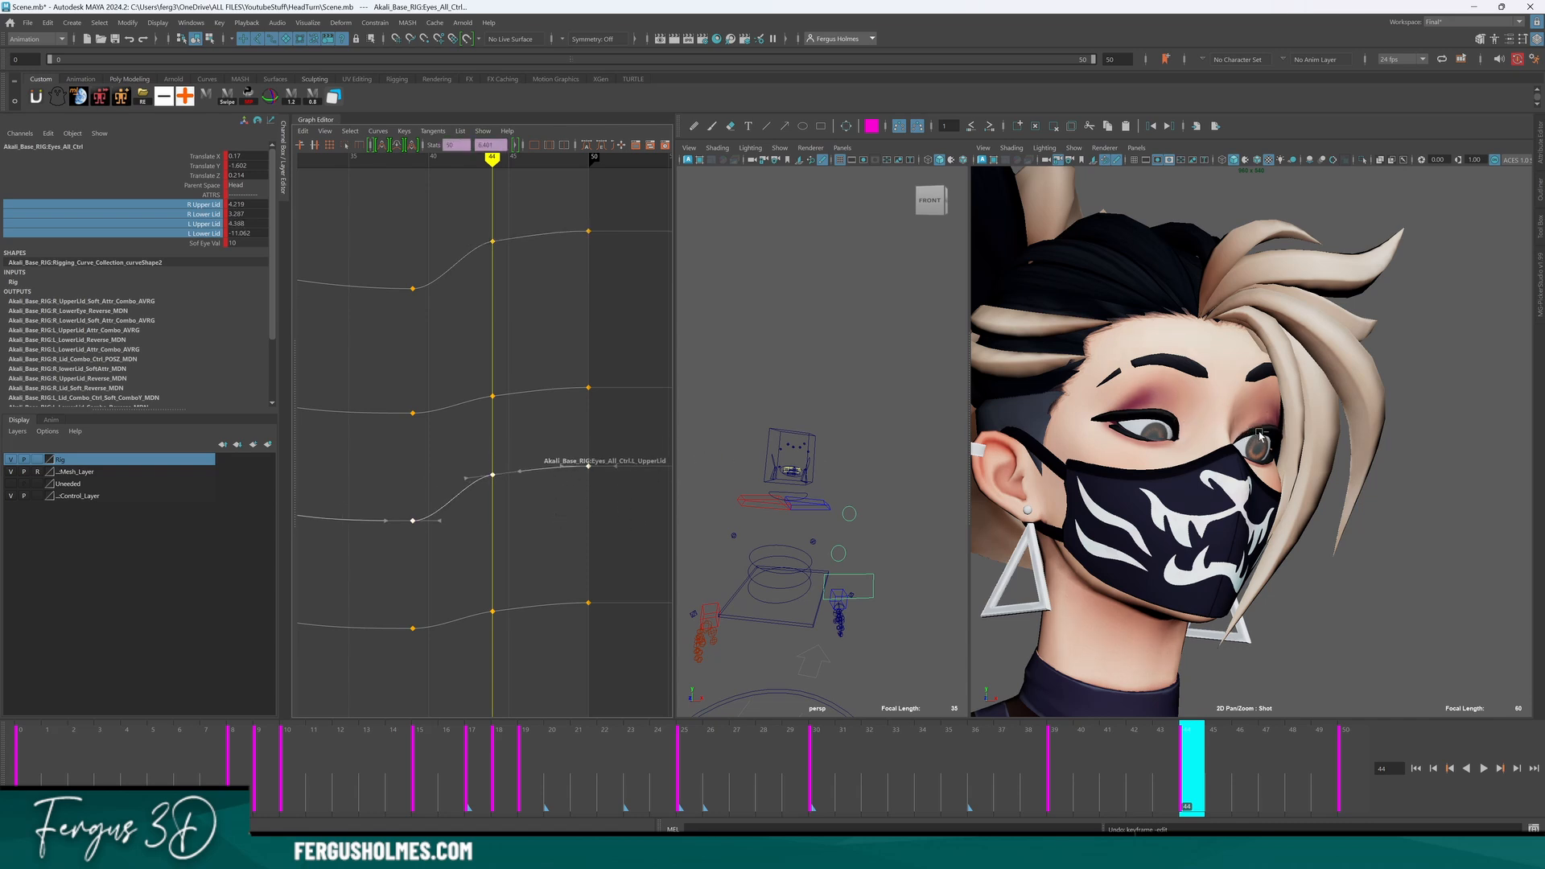
# Raise the right upper lid's keys at frames 44 and 50 further and play back the lid motion.
pyautogui.keyDown('alt'); pyautogui.moveTo(508, 264); pyautogui.dragTo(494, 333, button='middle'); pyautogui.keyUp('alt')
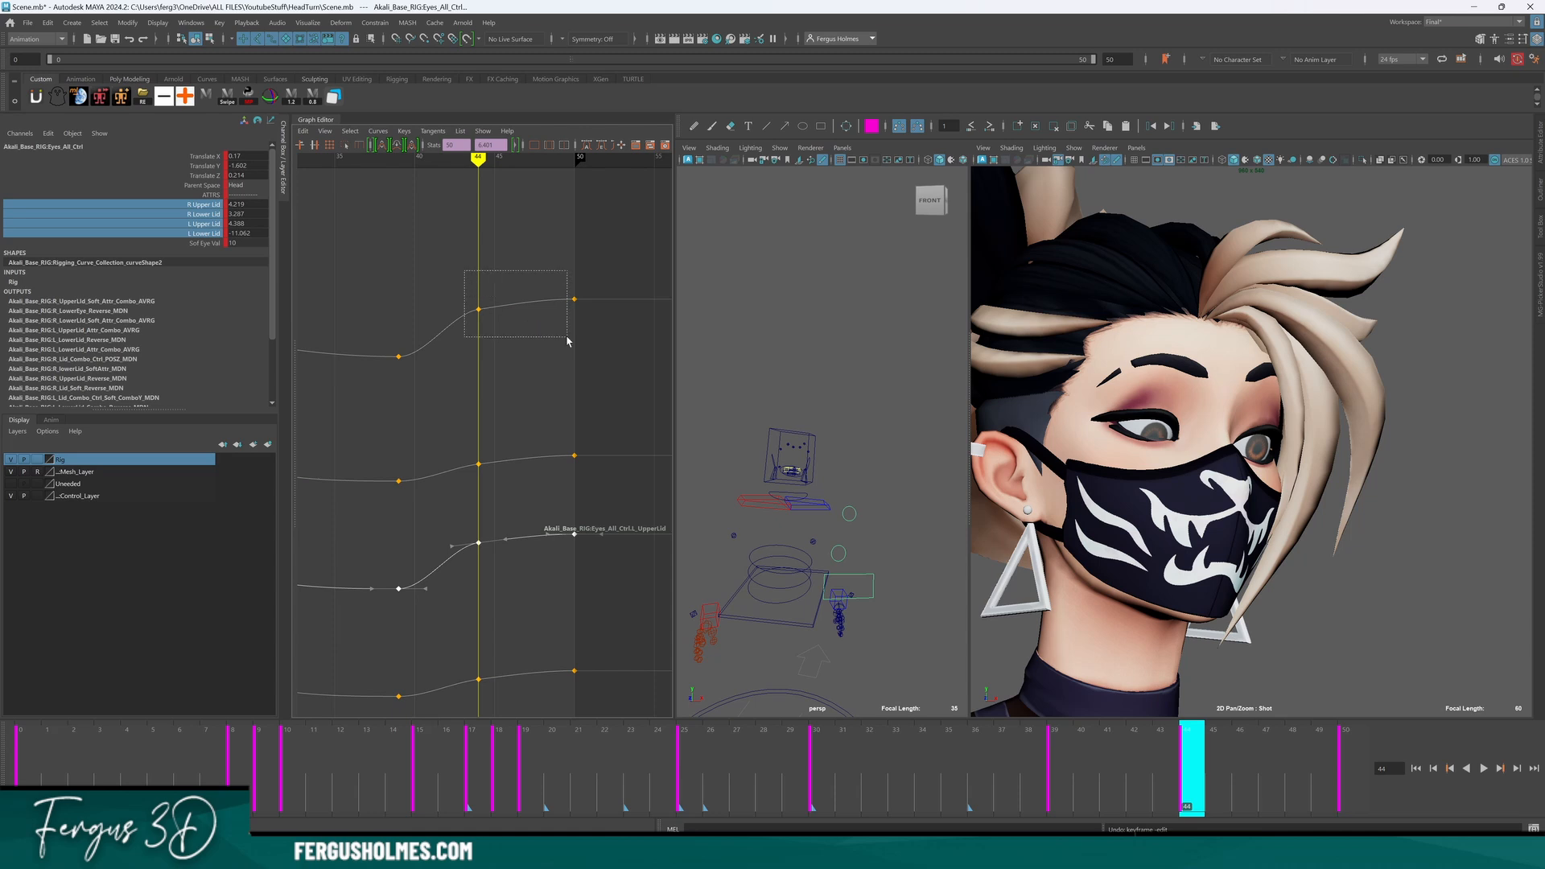
pyautogui.moveTo(566, 341); pyautogui.dragTo(567, 342)
pyautogui.keyDown('shift'); pyautogui.moveTo(545, 390); pyautogui.dragTo(543, 337, button='middle'); pyautogui.keyUp('shift')
pyautogui.press('.')
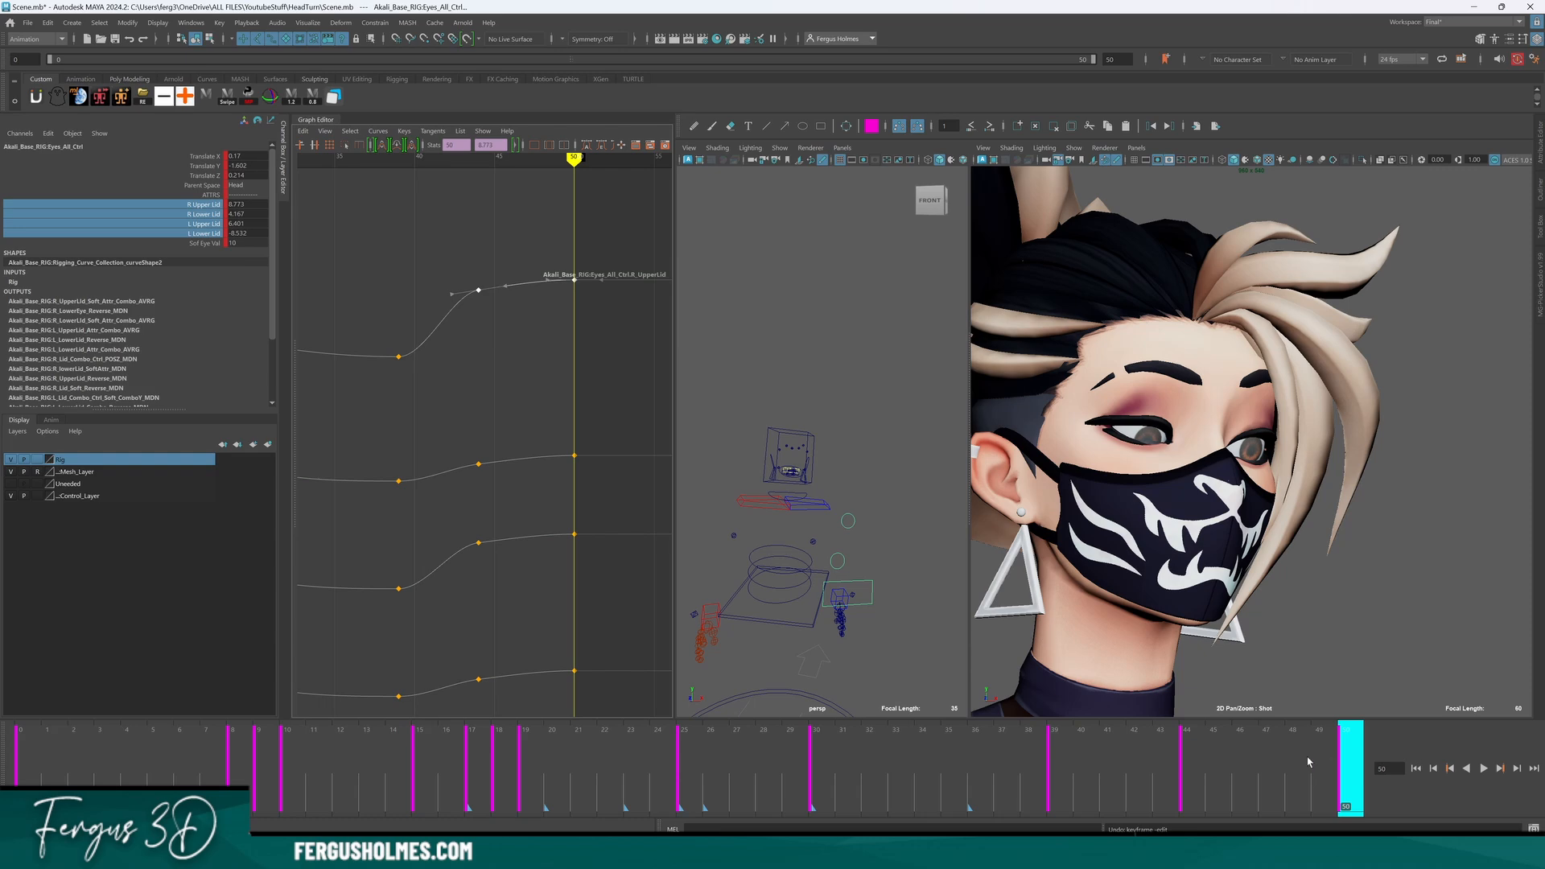
pyautogui.moveTo(1306, 763); pyautogui.dragTo(702, 767)
pyautogui.hotkey('alt', 'v')
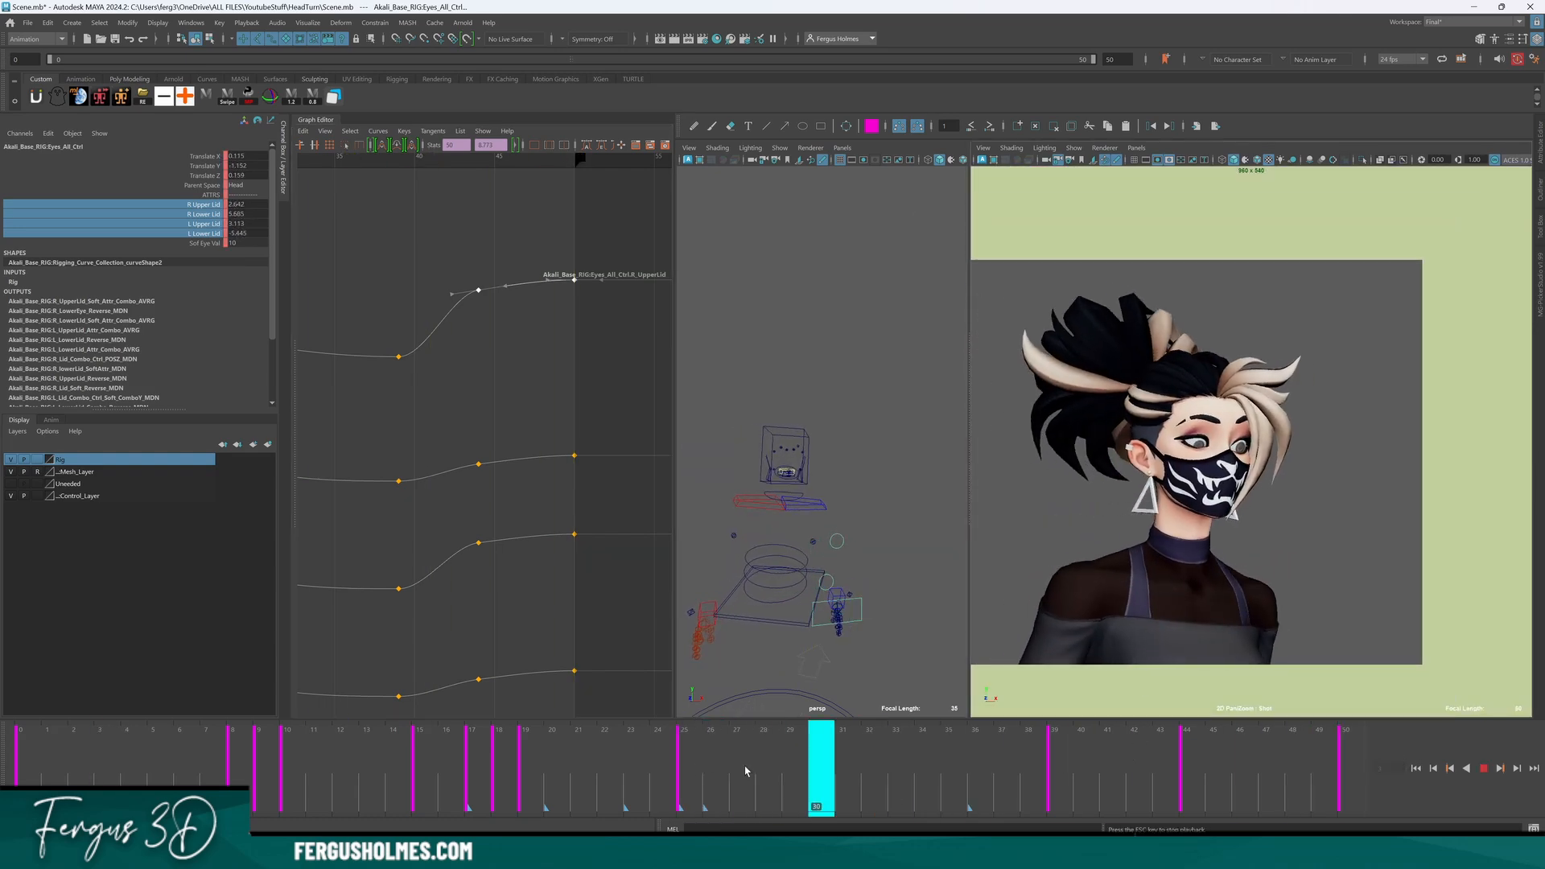
pyautogui.moveTo(745, 771); pyautogui.dragTo(1158, 795)
# Raise the right upper lid's keys at frames 30 and 39, bringing frame 39 to about 2.
pyautogui.click(517, 398)
pyautogui.press('.')
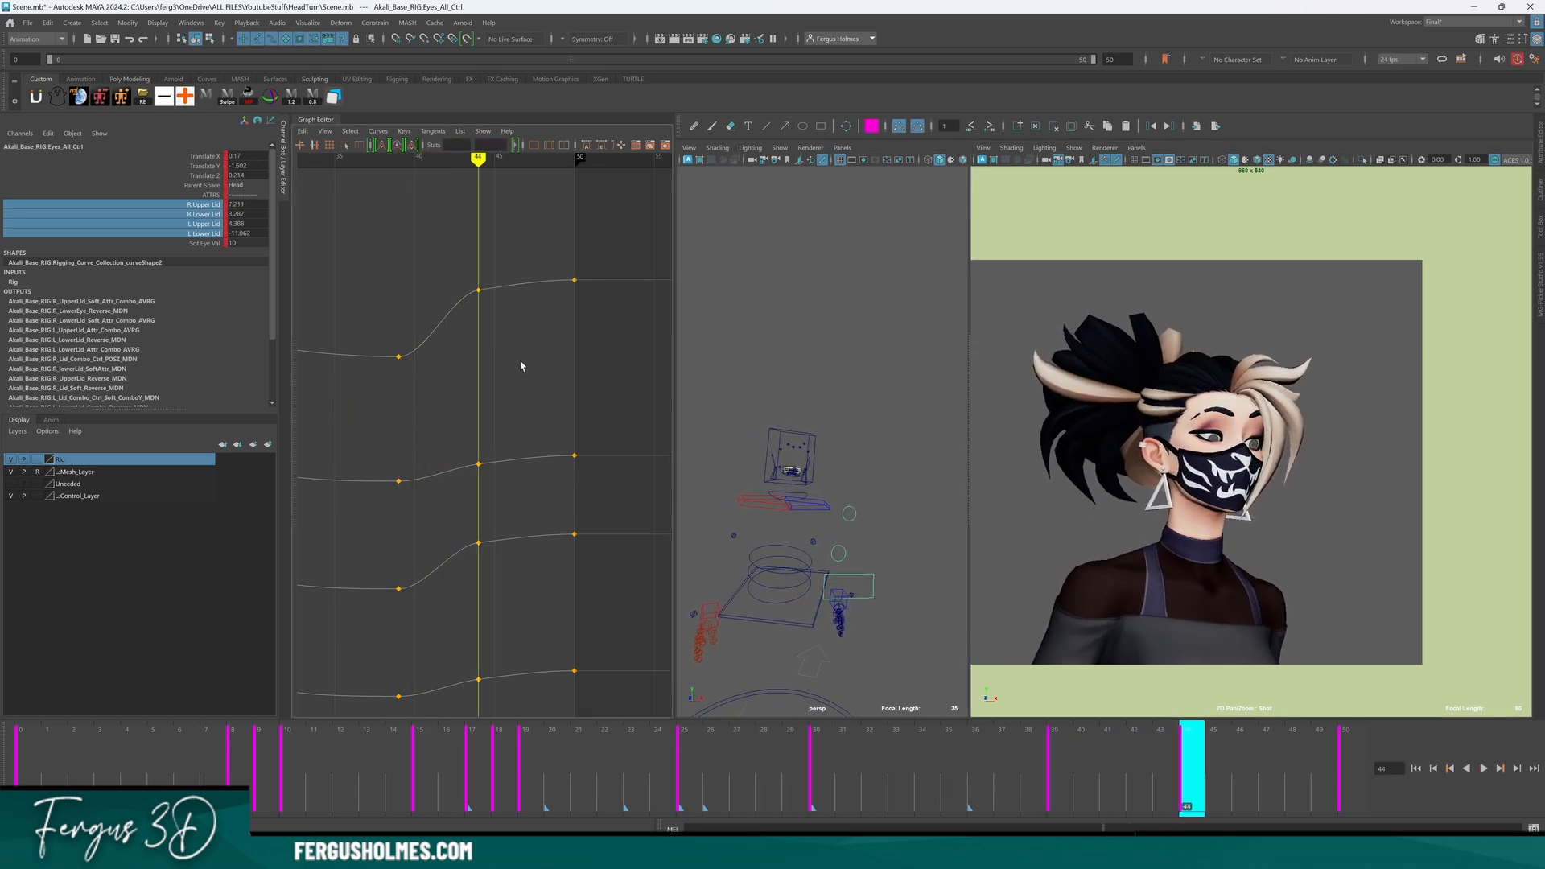
pyautogui.press(',')
pyautogui.keyDown('alt'); pyautogui.moveTo(521, 360); pyautogui.dragTo(493, 409, button='right'); pyautogui.keyUp('alt')
pyautogui.keyDown('alt'); pyautogui.moveTo(493, 408); pyautogui.dragTo(529, 378, button='middle'); pyautogui.keyUp('alt')
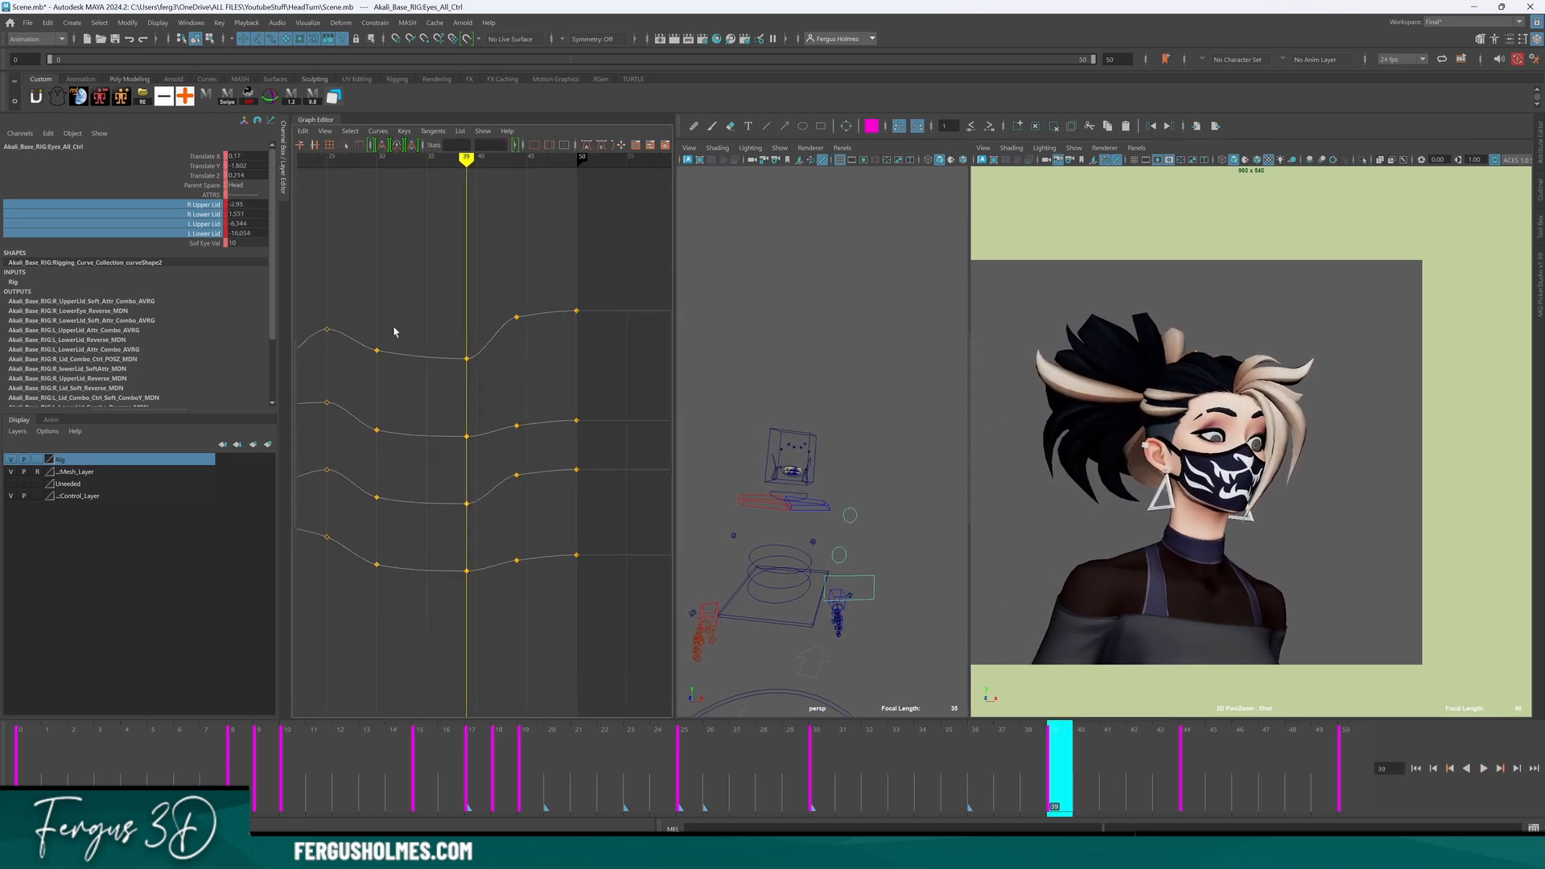
pyautogui.keyDown('alt'); pyautogui.moveTo(394, 332); pyautogui.dragTo(427, 357, button='right'); pyautogui.keyUp('alt')
pyautogui.keyDown('alt'); pyautogui.moveTo(428, 357); pyautogui.dragTo(443, 341, button='middle'); pyautogui.keyUp('alt')
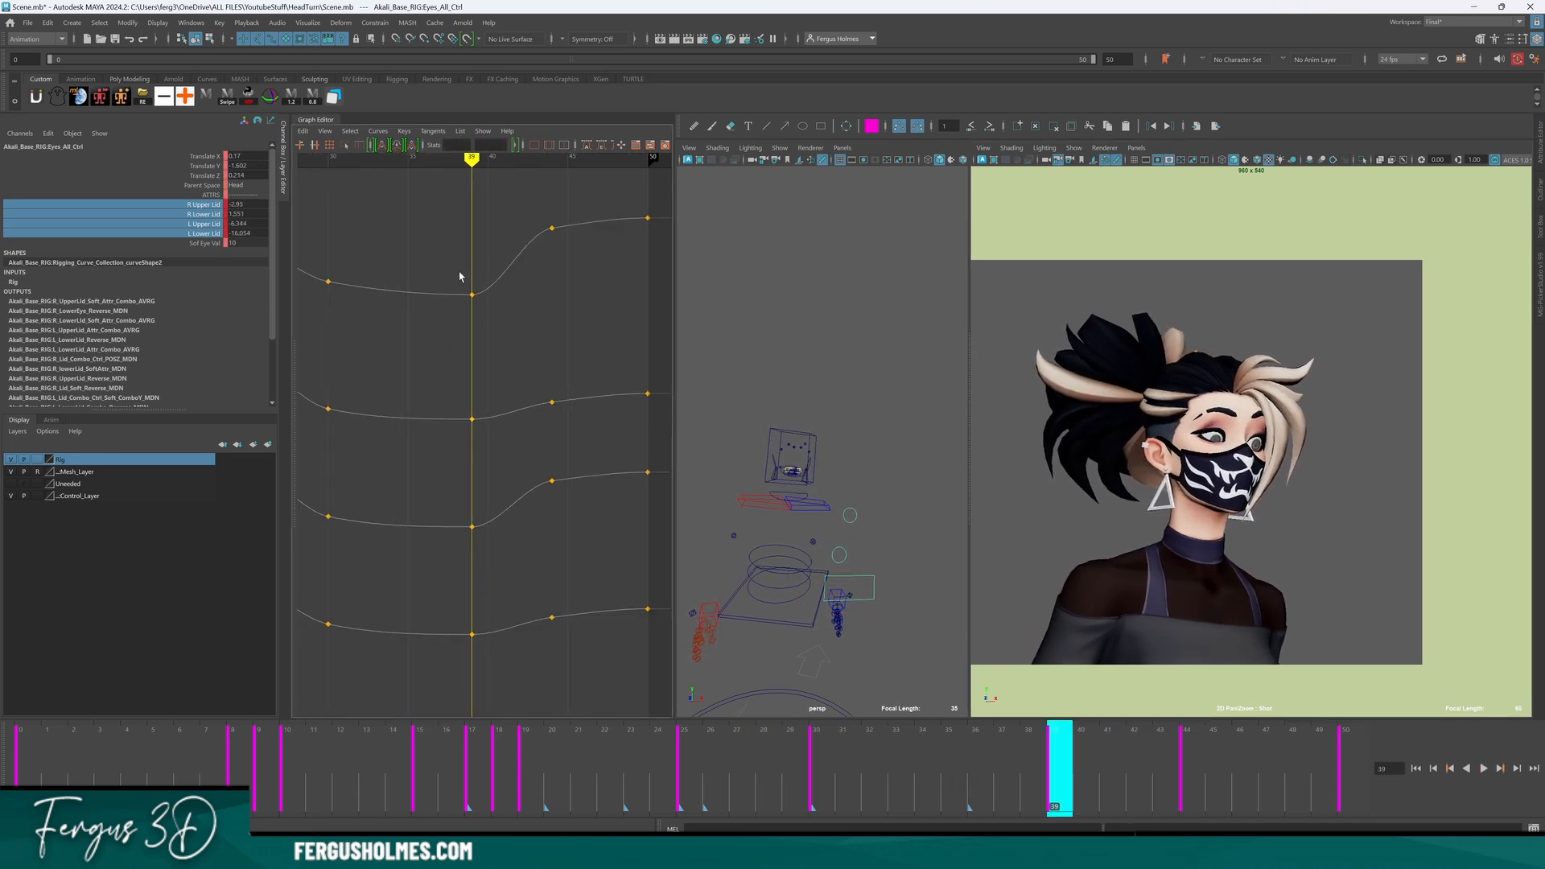
pyautogui.hotkey('ctrl', 'z')
pyautogui.keyDown('shift'); pyautogui.moveTo(523, 349); pyautogui.dragTo(512, 314, button='middle'); pyautogui.keyUp('shift')
pyautogui.click(516, 328)
# Raise the left upper lid's keys at frames 30 and 39 to about 0.5 at frame 39, and slightly raise the left lower lid's keys.
pyautogui.keyDown('alt'); pyautogui.moveTo(375, 482); pyautogui.dragTo(420, 442, button='middle'); pyautogui.keyUp('alt')
pyautogui.moveTo(531, 532); pyautogui.dragTo(542, 507)
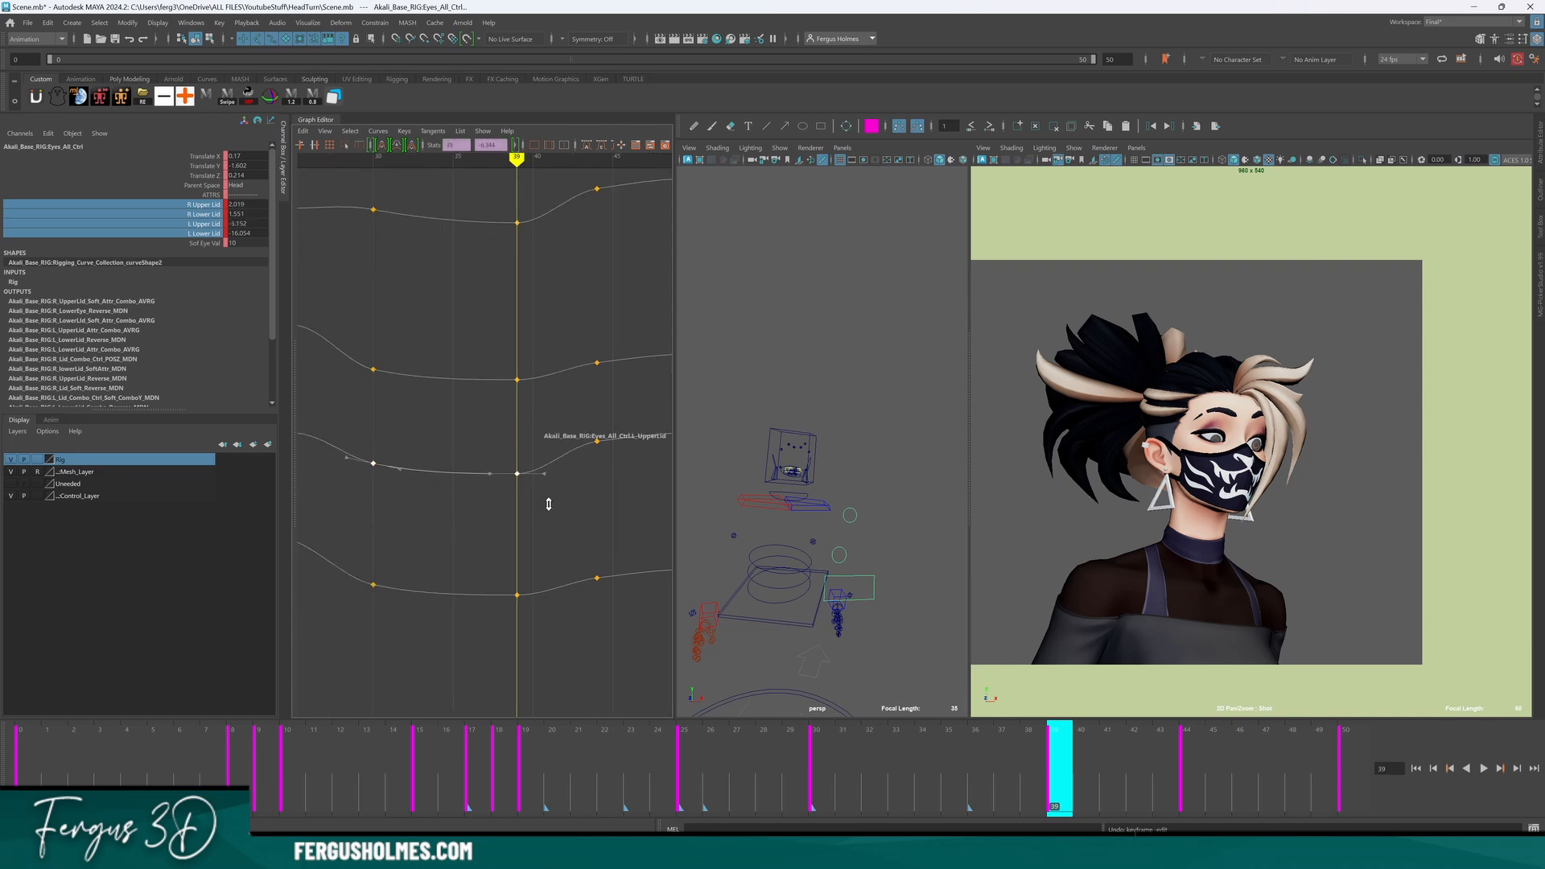
pyautogui.moveTo(512, 641); pyautogui.dragTo(561, 633)
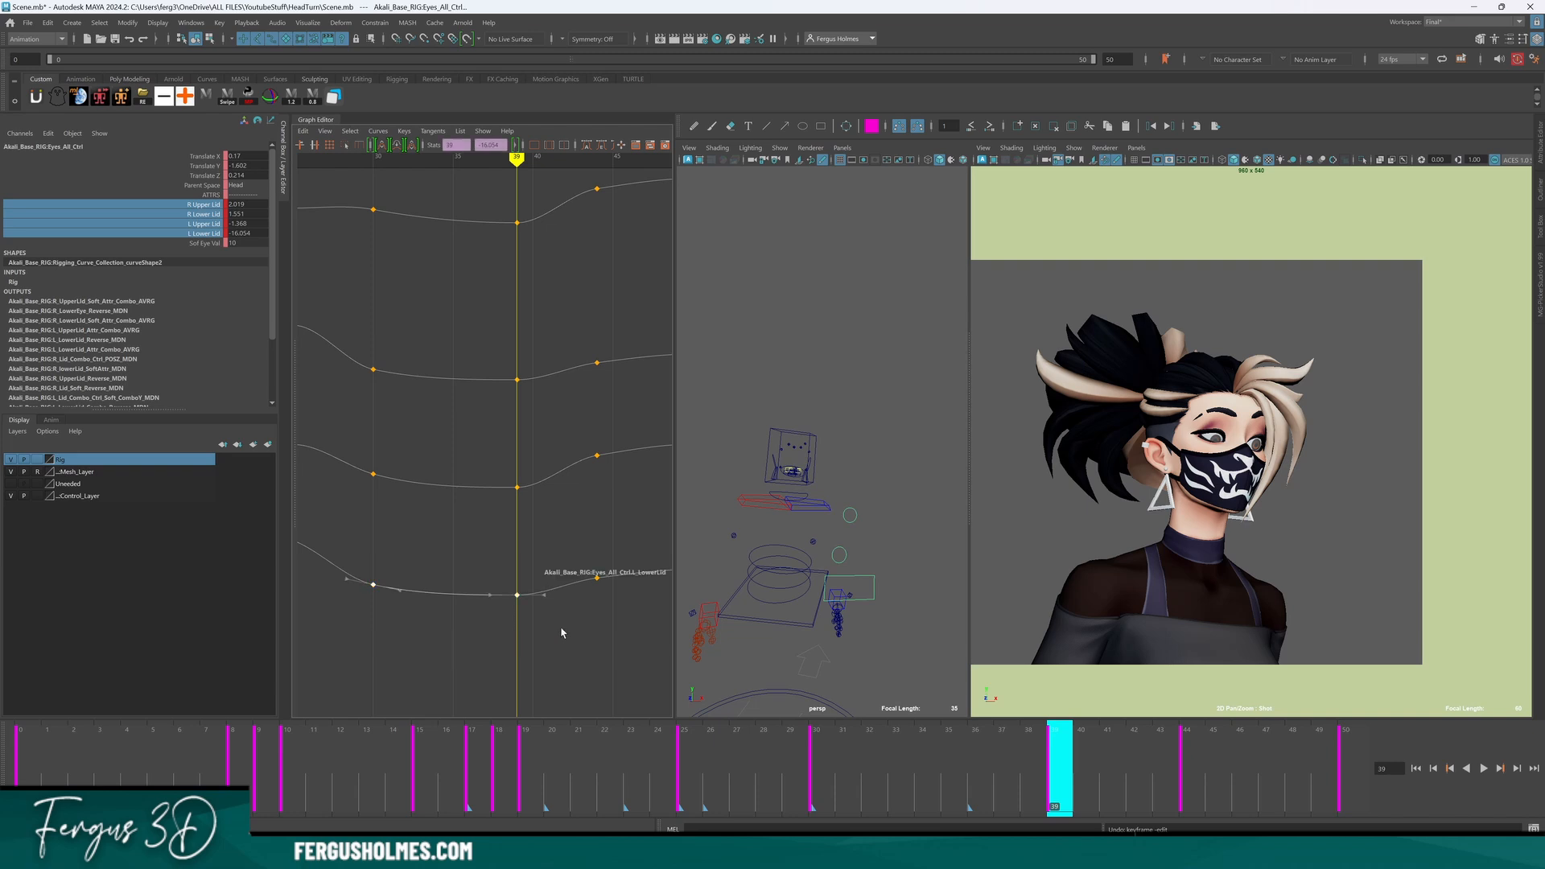
pyautogui.keyDown('shift'); pyautogui.moveTo(563, 625); pyautogui.dragTo(564, 622, button='middle'); pyautogui.keyUp('shift')
pyautogui.click(554, 530)
pyautogui.moveTo(359, 446); pyautogui.dragTo(532, 527)
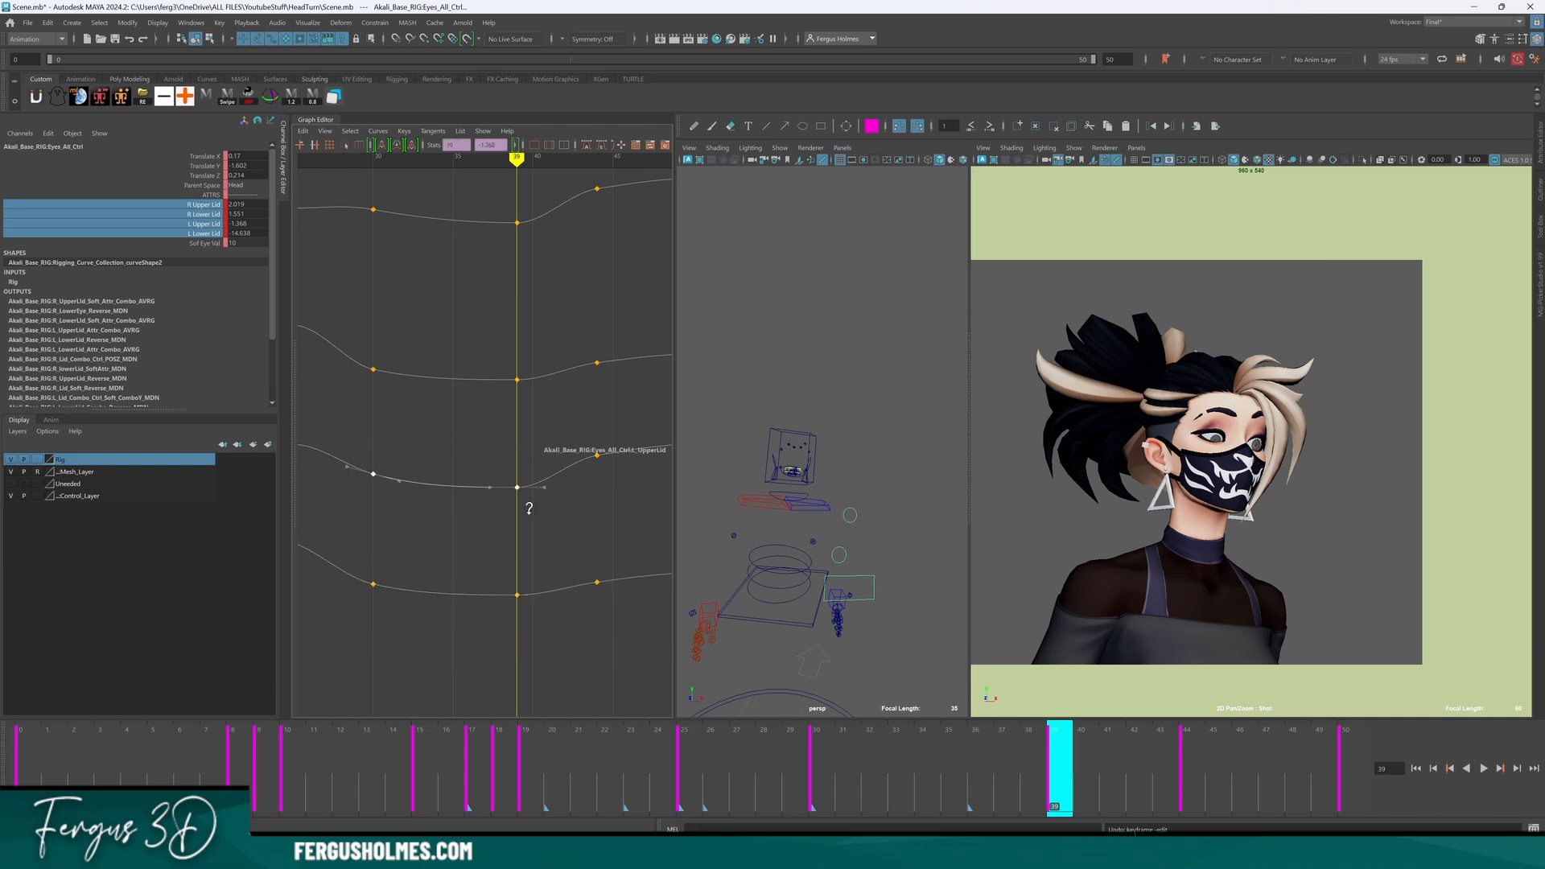
pyautogui.keyDown('shift'); pyautogui.moveTo(530, 512); pyautogui.dragTo(534, 503, button='middle'); pyautogui.keyUp('shift')
# Play back and scrub the final settle between about frames 39 and 45 to check the eyelid motion.
pyautogui.moveTo(1018, 773); pyautogui.dragTo(910, 763)
pyautogui.hotkey('alt', 'v')
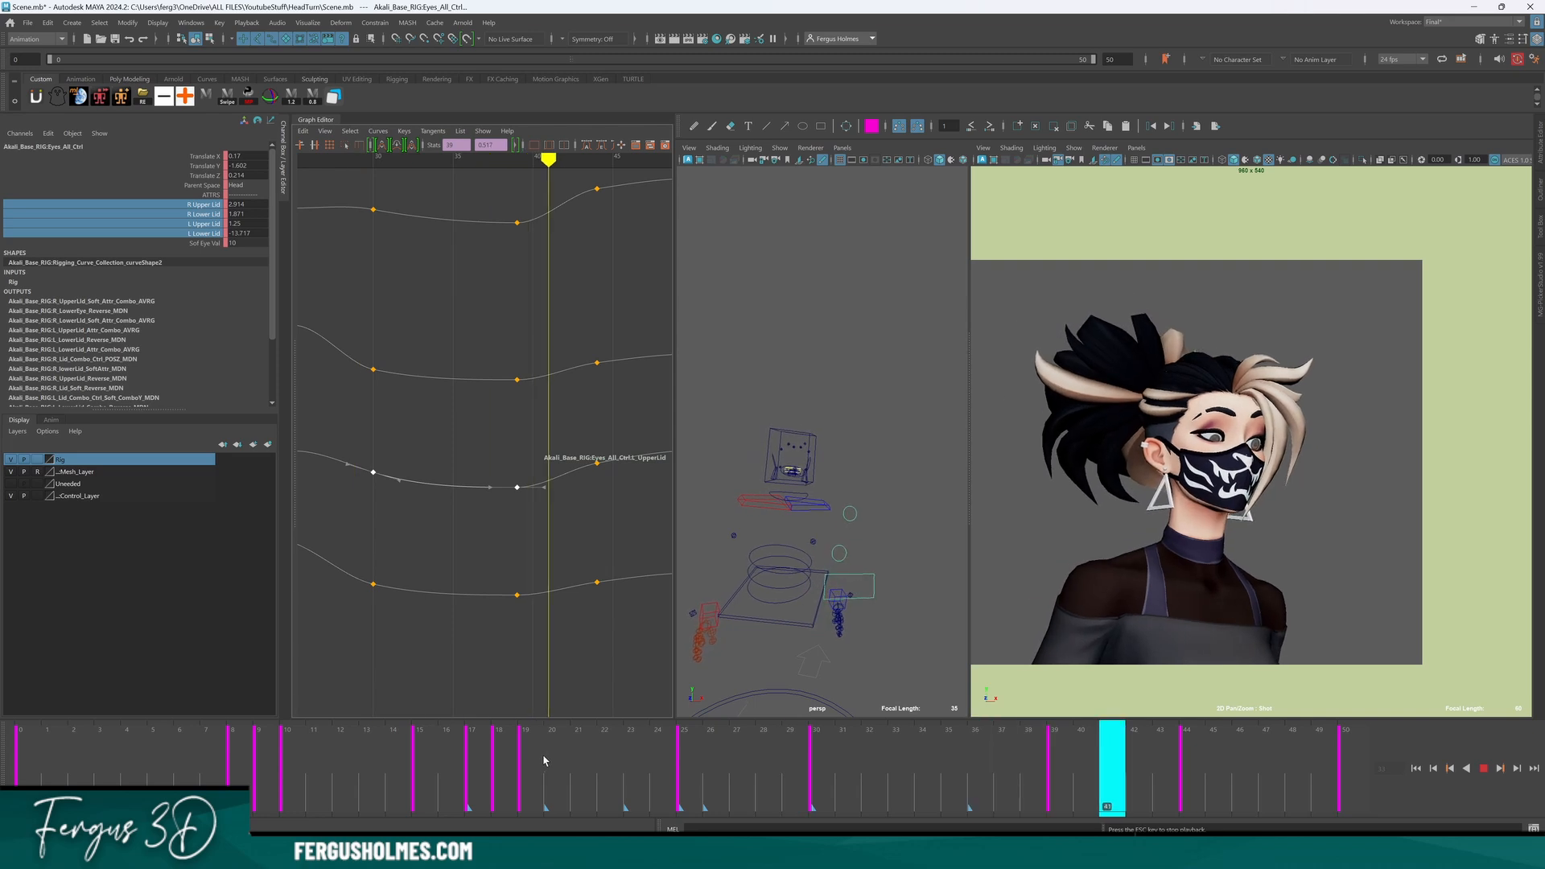
pyautogui.hotkey('alt', 'v')
pyautogui.moveTo(1053, 743); pyautogui.dragTo(1208, 781)
pyautogui.hotkey('alt', 'v')
pyautogui.hotkey('alt', 'v')
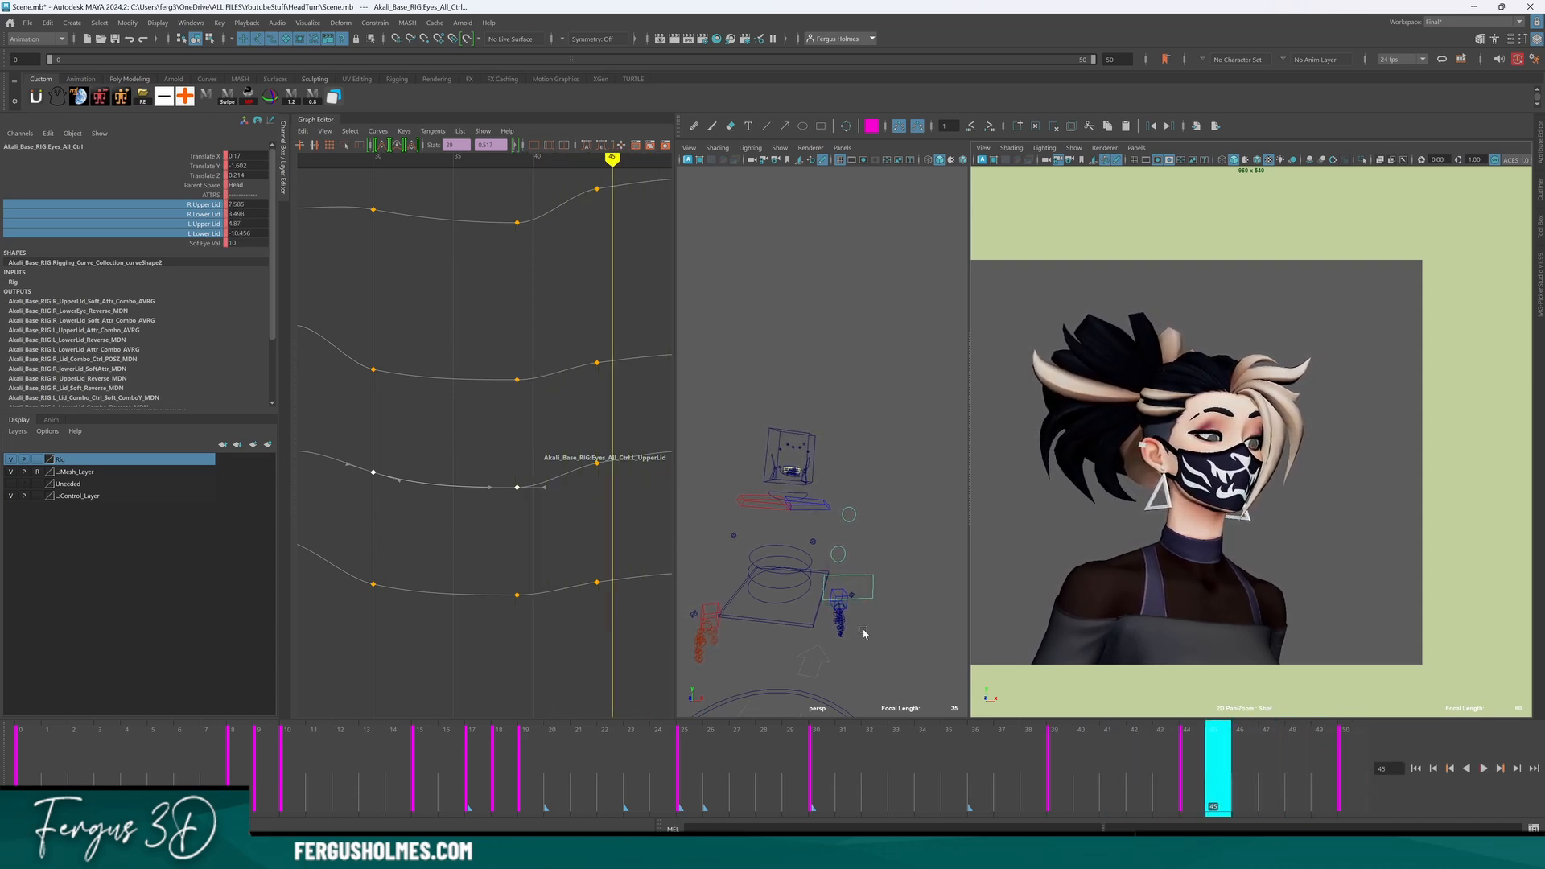
pyautogui.hotkey('alt', 'v')
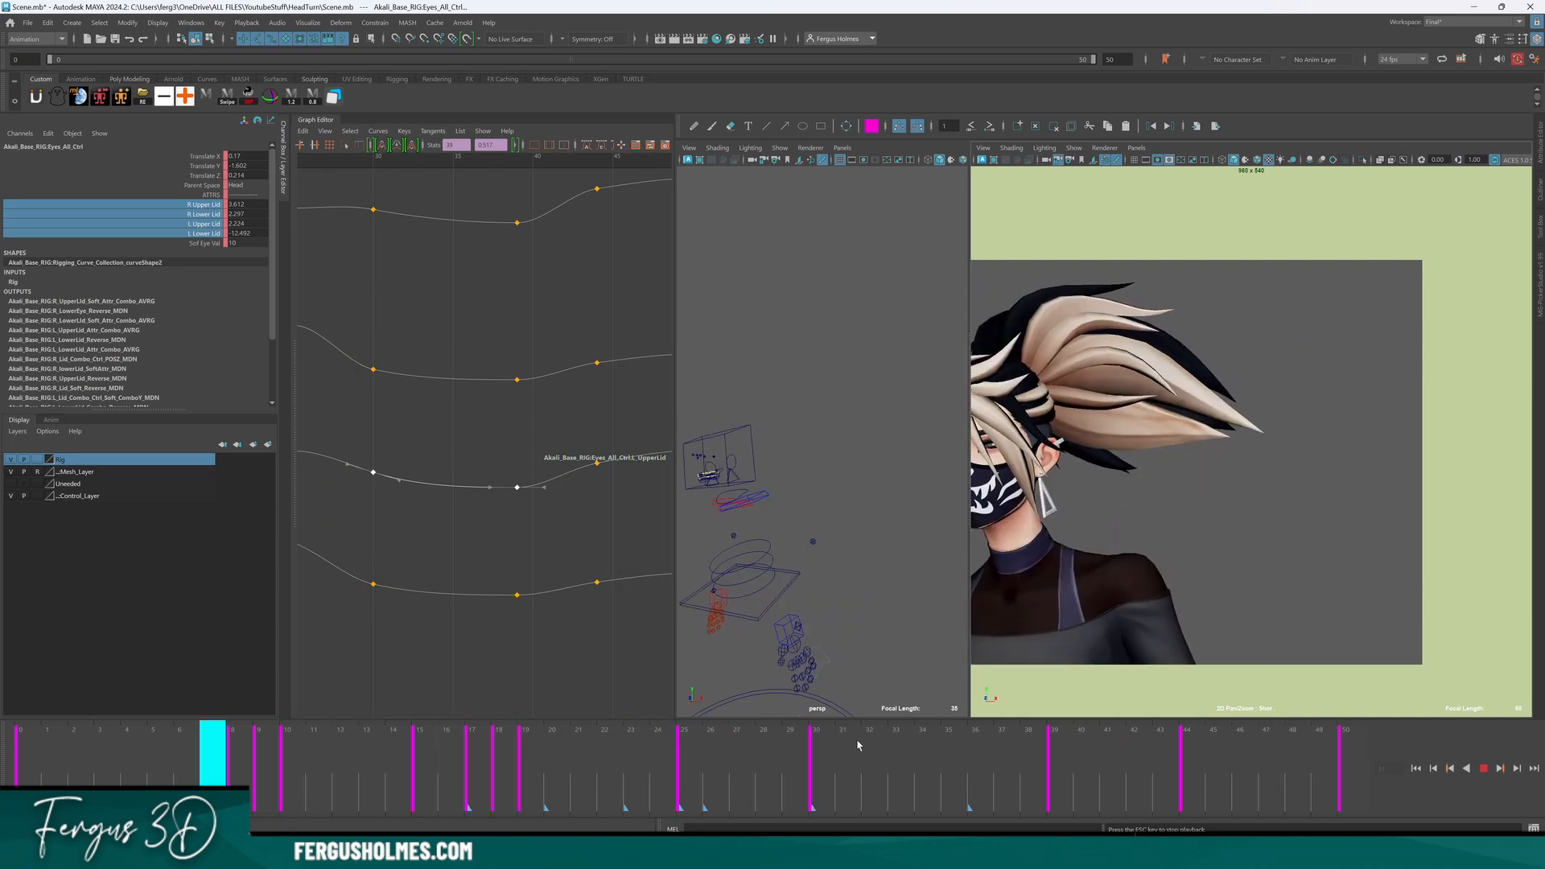
# Play back the whole head turn in a wider framing and scrub its ending up to frame 44.
pyautogui.press('Escape')
pyautogui.scroll(-1, 1227, 440)
pyautogui.click(524, 750)
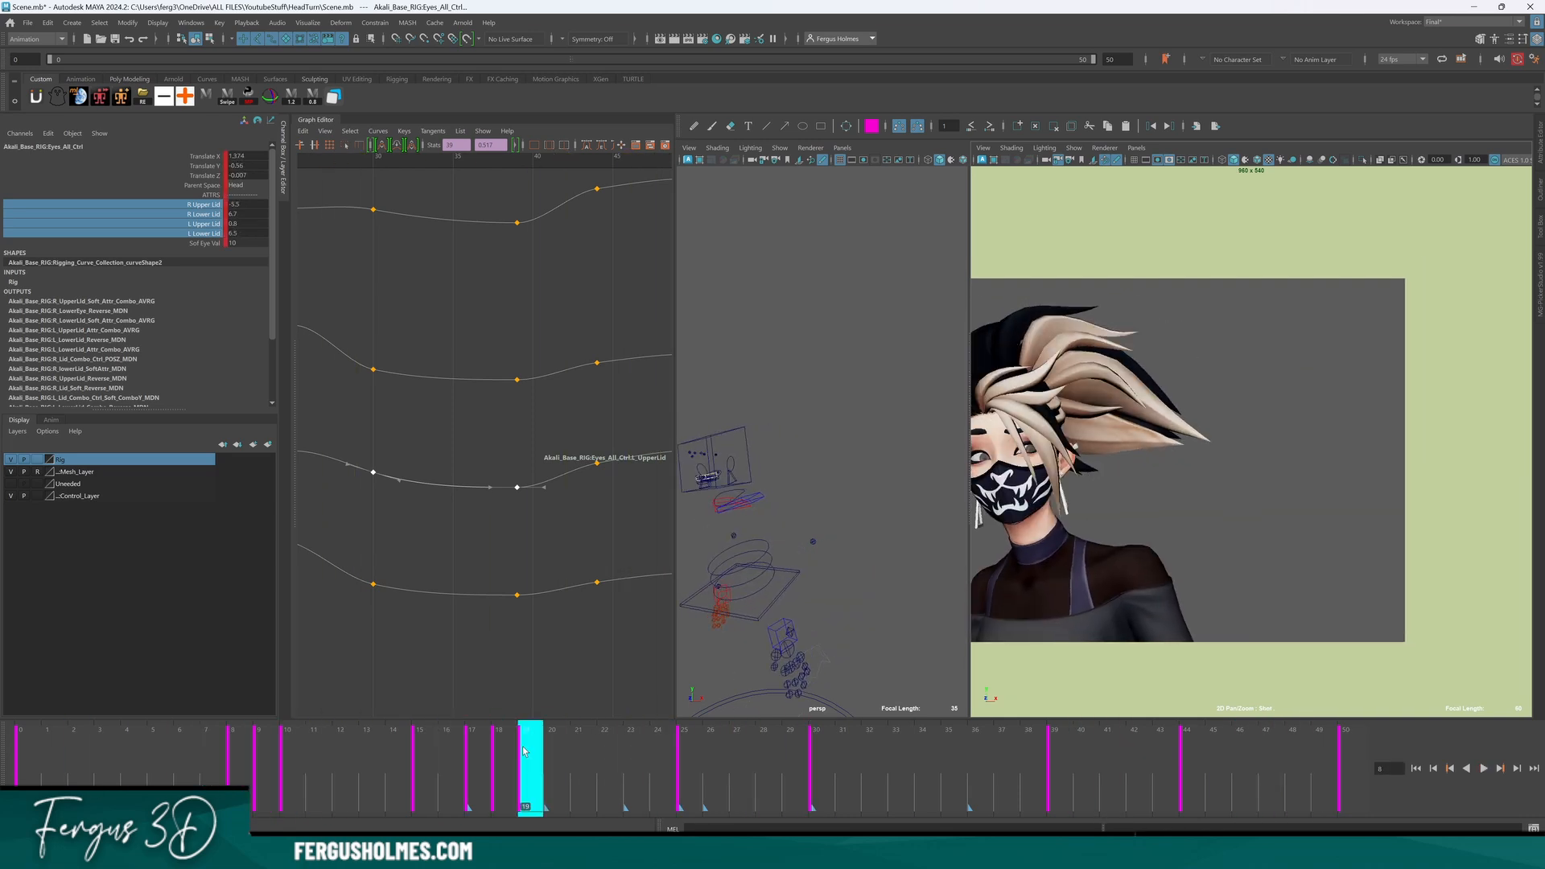
pyautogui.hotkey('alt', 'v')
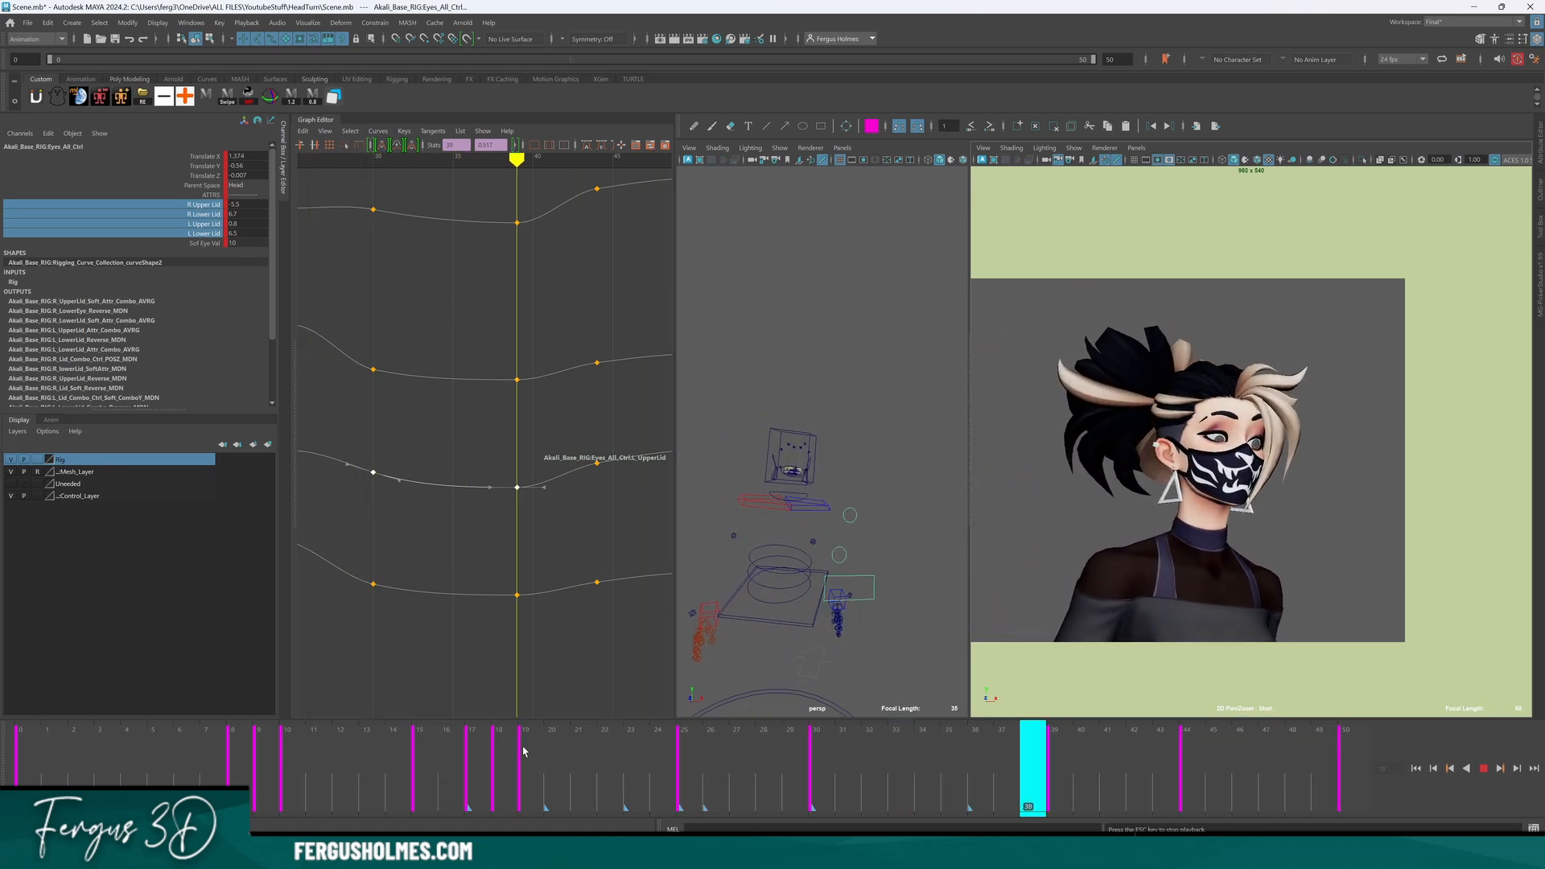
pyautogui.press('Escape')
pyautogui.scroll(-3, 1255, 455)
pyautogui.moveTo(1254, 455); pyautogui.dragTo(1356, 444, button='middle')
pyautogui.scroll(1, 1356, 445)
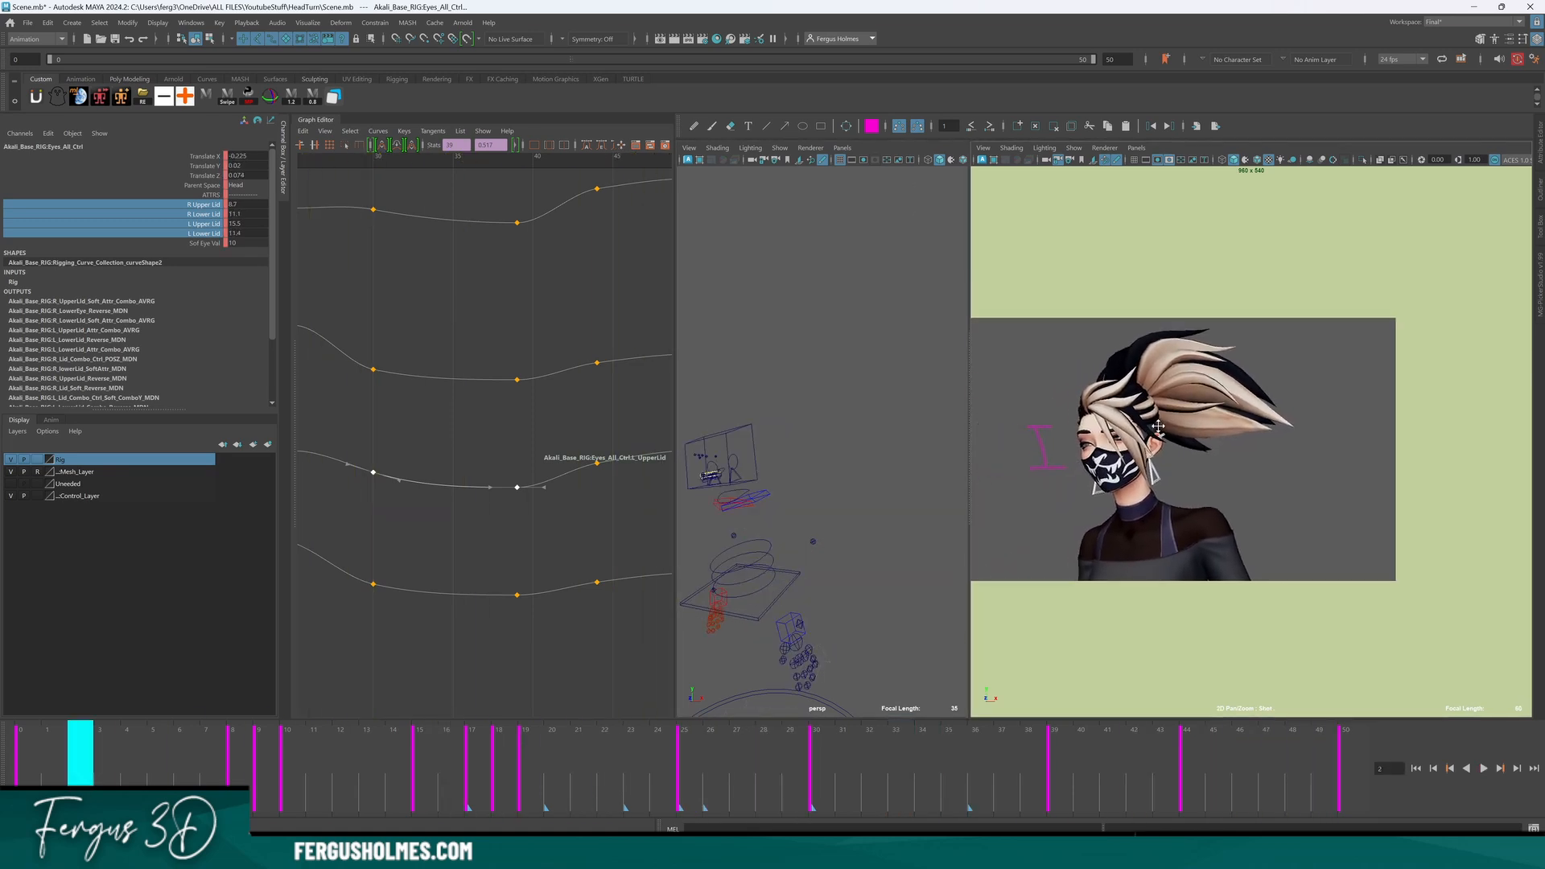
pyautogui.click(49, 765)
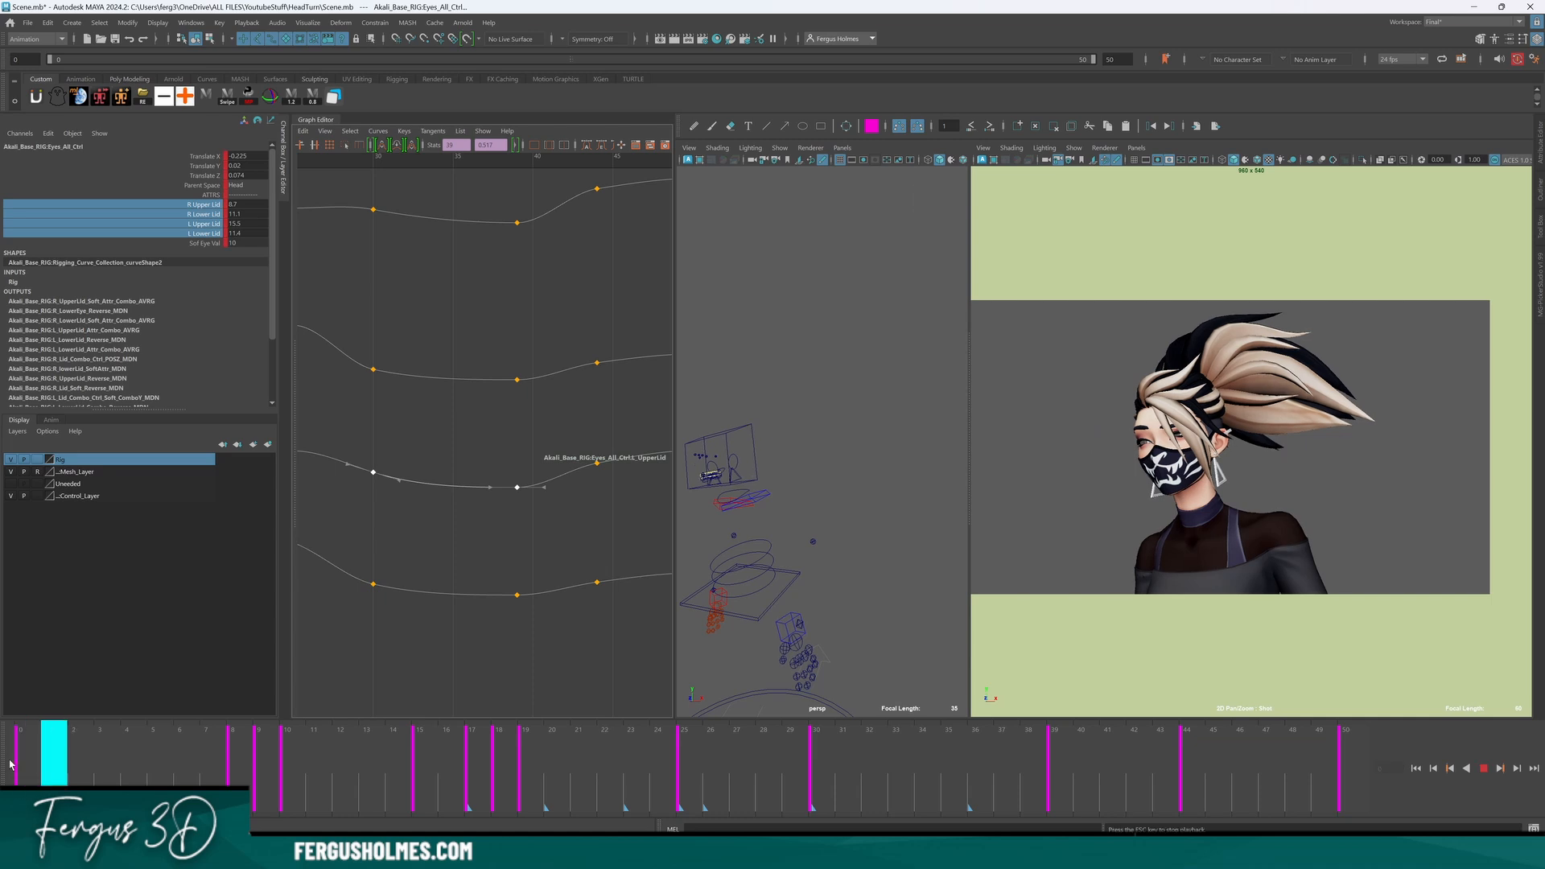
pyautogui.hotkey('alt', 'v')
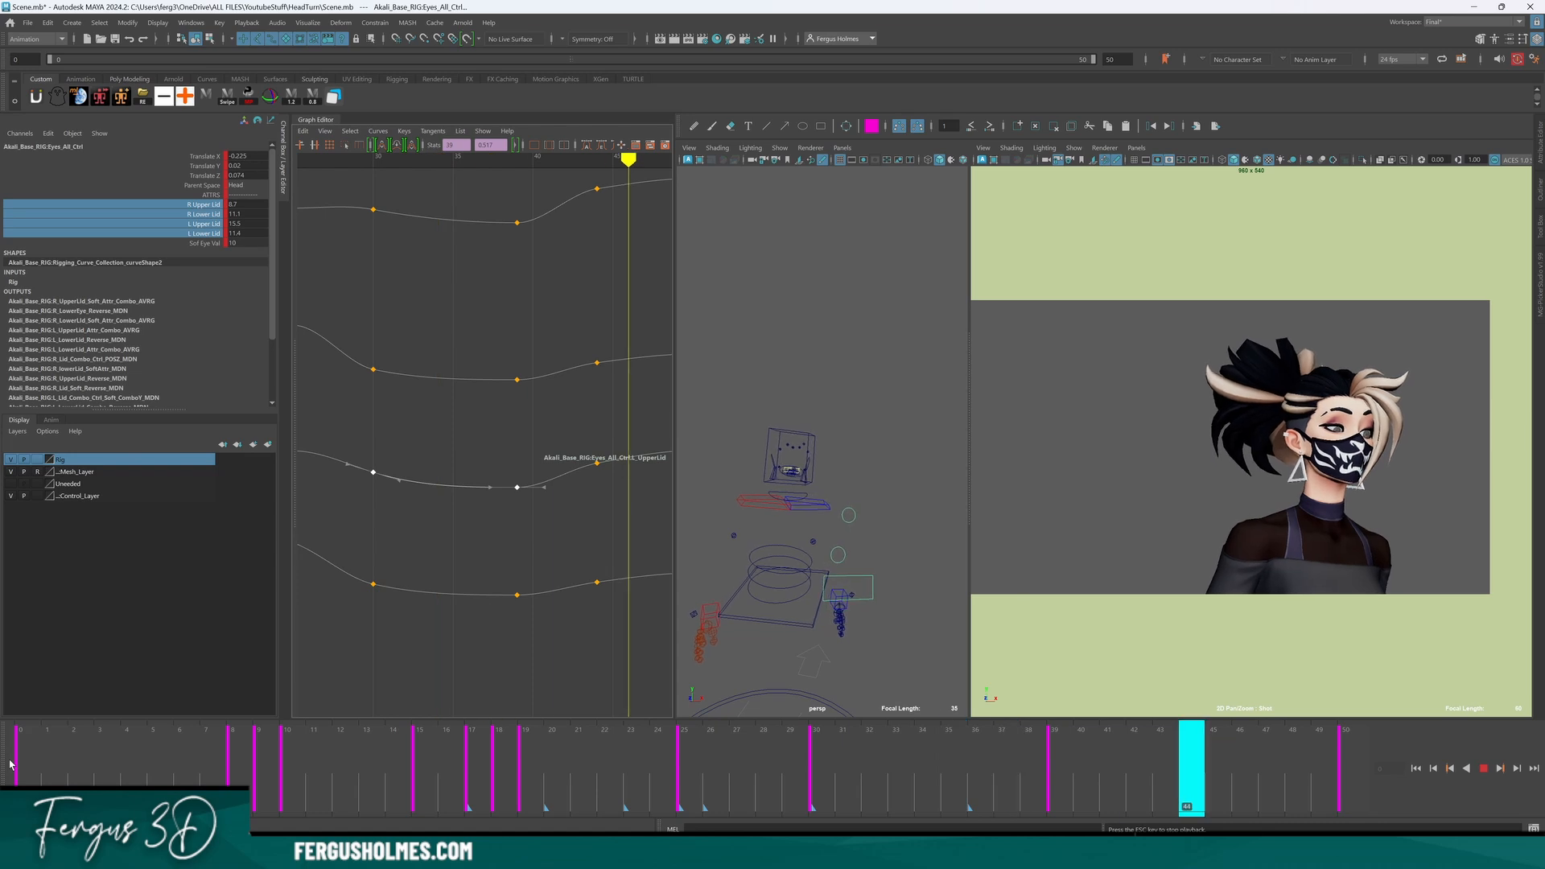
pyautogui.moveTo(913, 741); pyautogui.dragTo(1189, 797)
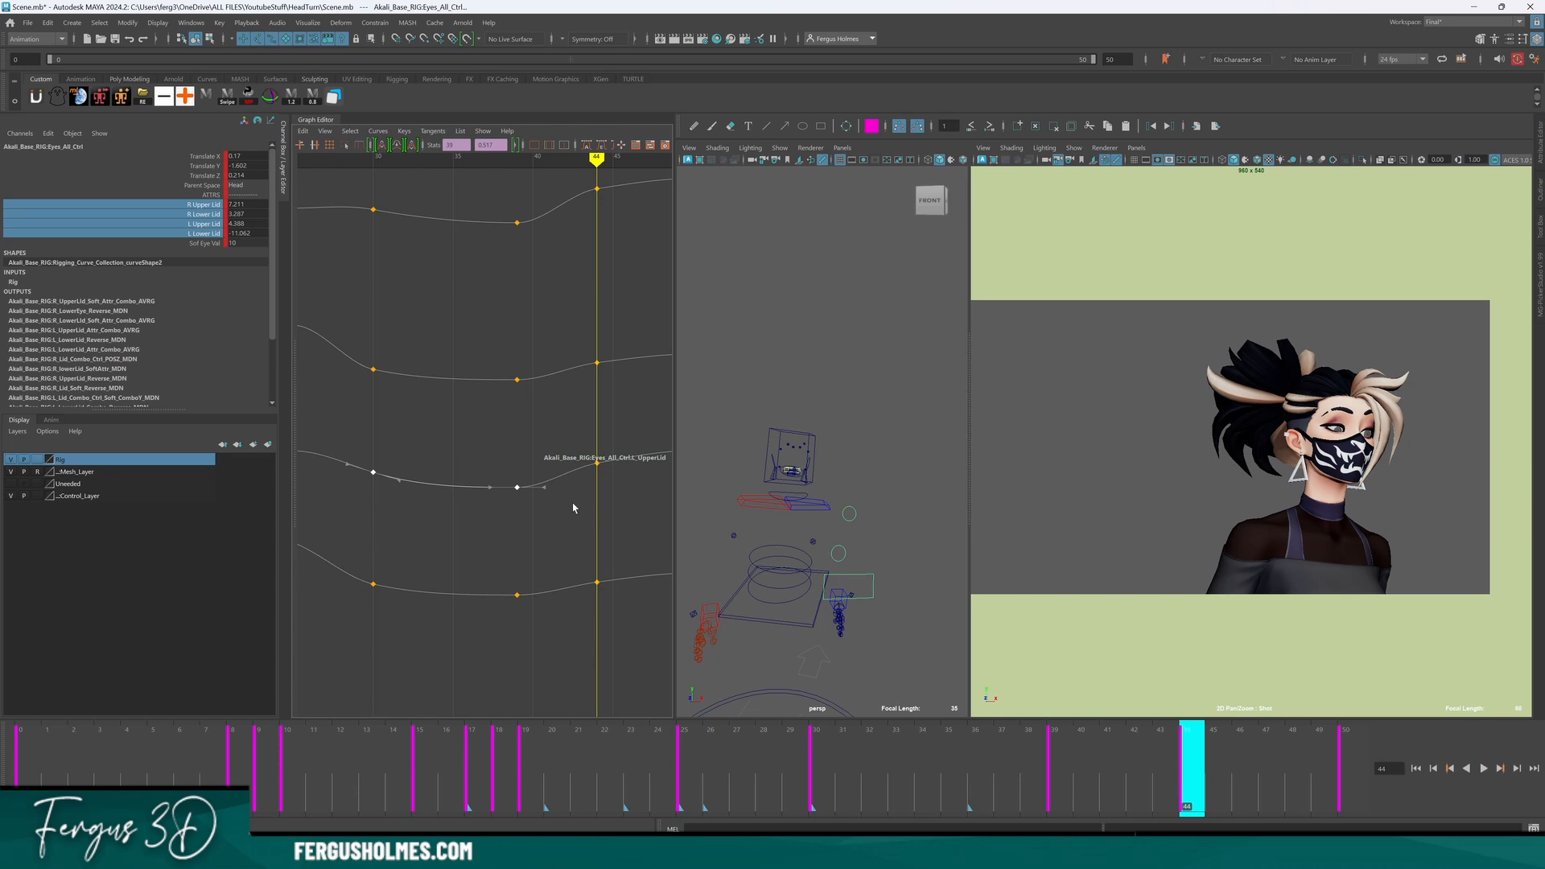
# Close in on the face in the shot view and key all four eyelid channels at frame 47.
pyautogui.keyDown('alt'); pyautogui.moveTo(541, 439); pyautogui.dragTo(451, 466, button='middle'); pyautogui.keyUp('alt')
pyautogui.keyDown('alt'); pyautogui.keyDown('shift'); pyautogui.moveTo(517, 329); pyautogui.dragTo(524, 328, button='right'); pyautogui.keyUp('shift'); pyautogui.keyUp('alt')
pyautogui.moveTo(1251, 429); pyautogui.dragTo(1337, 429, button='right')
pyautogui.moveTo(1336, 429); pyautogui.dragTo(1197, 429, button='middle')
pyautogui.moveTo(1198, 429); pyautogui.dragTo(1348, 454, button='right')
pyautogui.moveTo(1197, 768)
pyautogui.mouseDown()
pyautogui.moveTo(1054, 769)
pyautogui.moveTo(1208, 768)
pyautogui.mouseUp()
pyautogui.click(1268, 765)
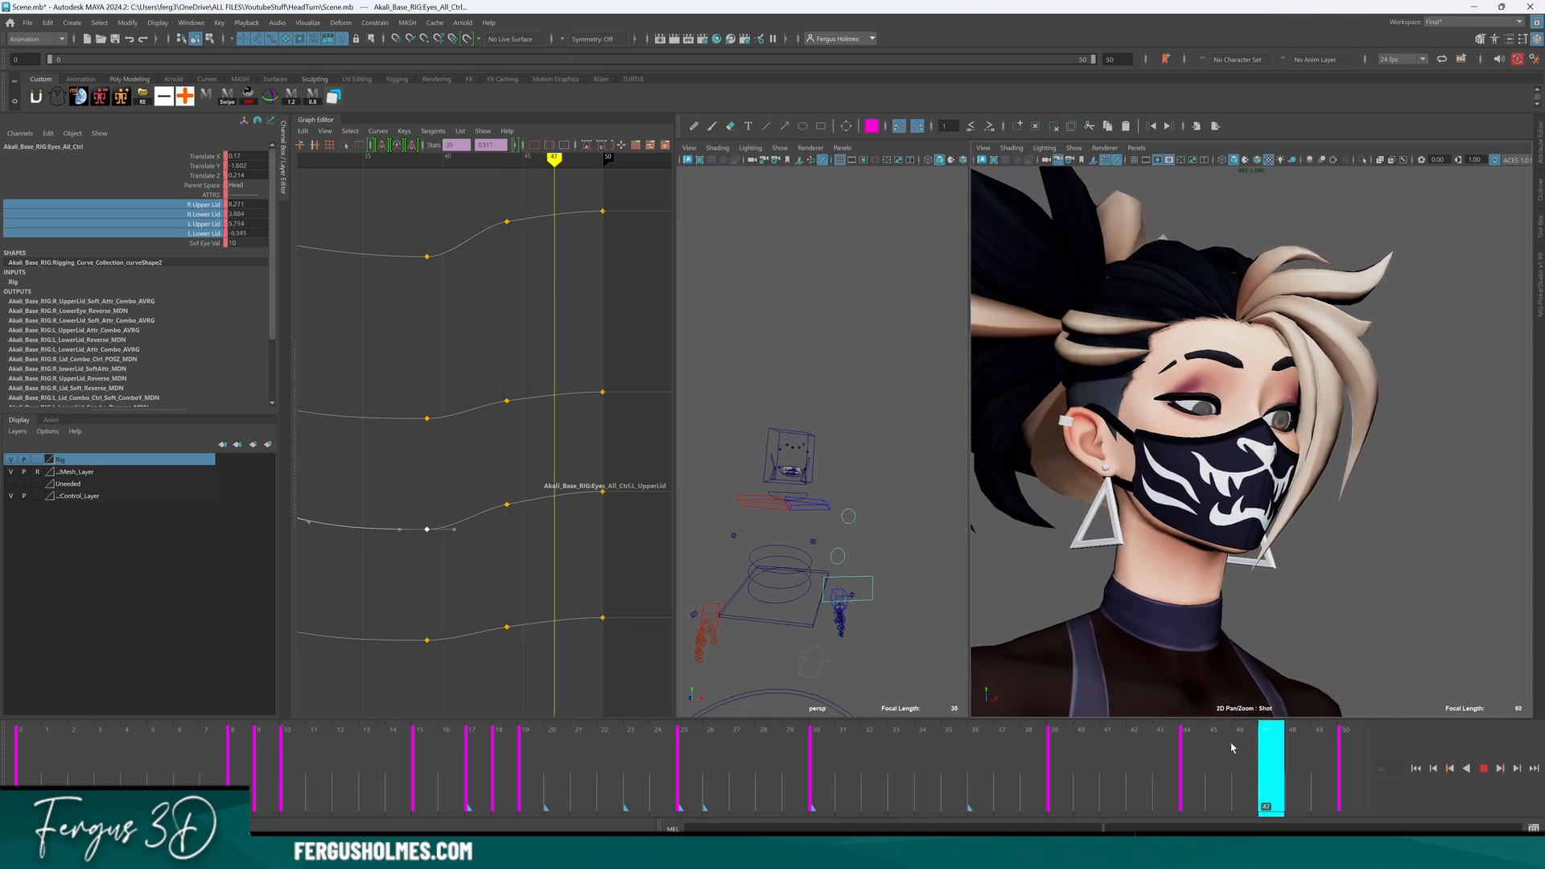
pyautogui.keyDown('alt'); pyautogui.moveTo(593, 414); pyautogui.dragTo(538, 346, button='right'); pyautogui.keyUp('alt')
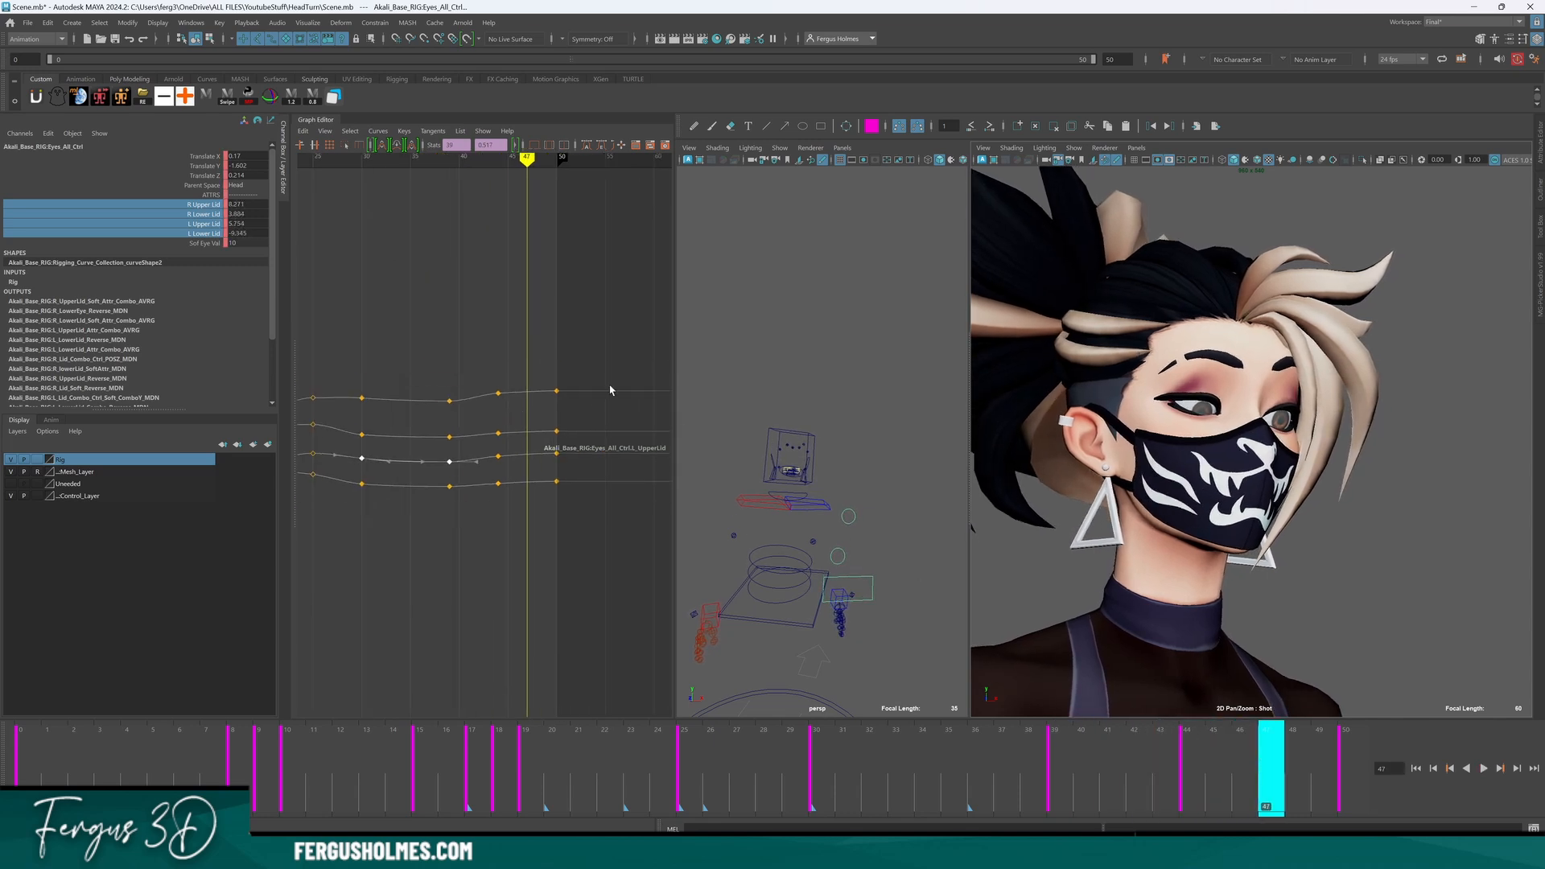
pyautogui.press('s')
pyautogui.scroll(5, 569, 373)
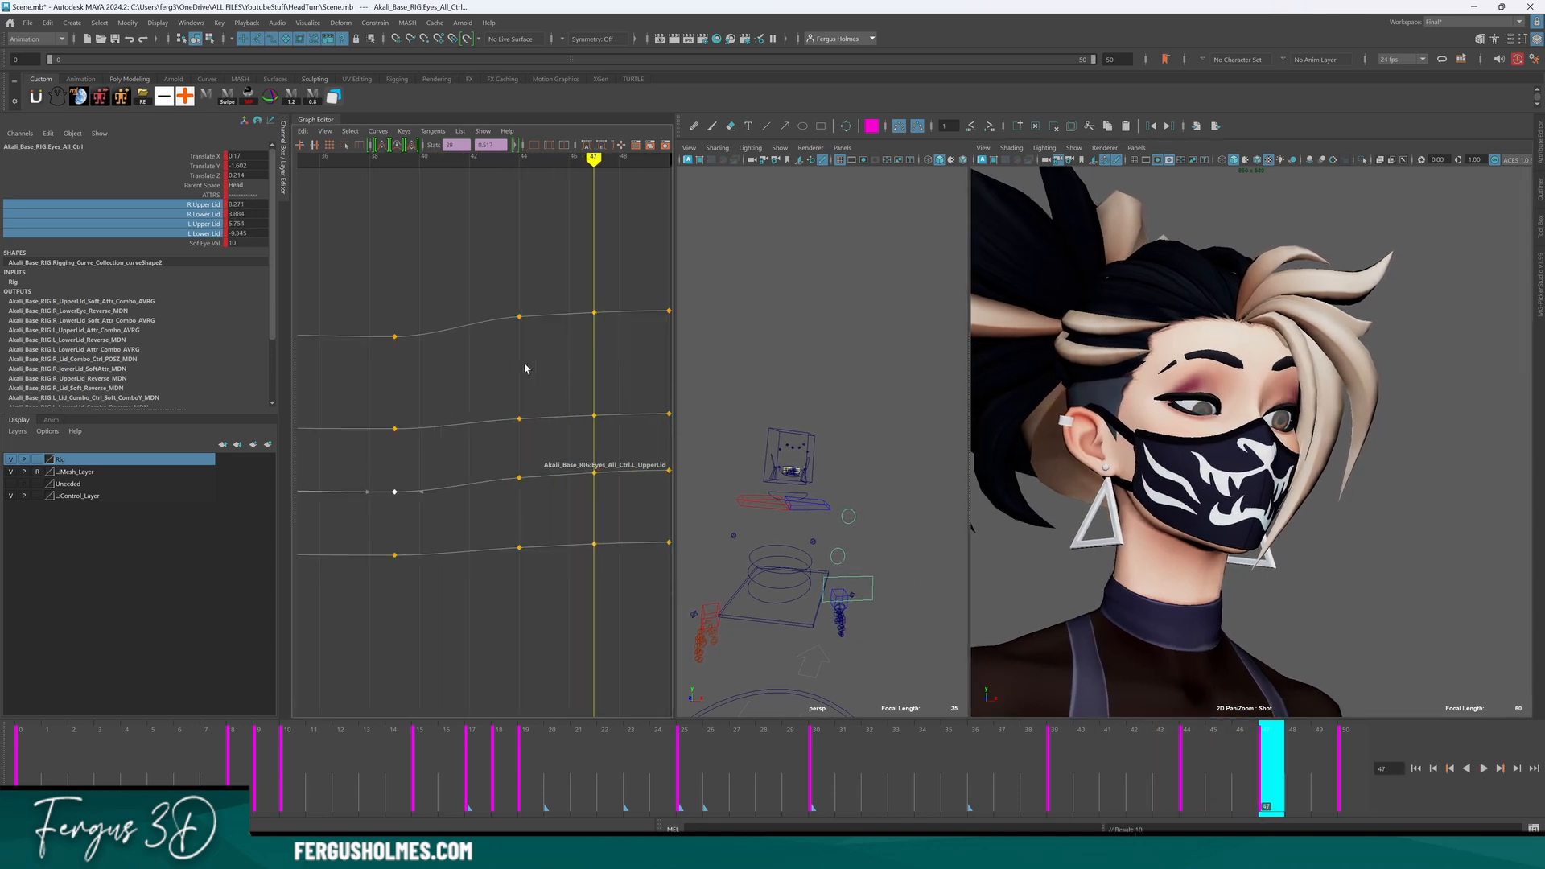
# Scrub the lids between frames 38 and 44, and key all four eyelid channels at frame 42.
pyautogui.press(',')
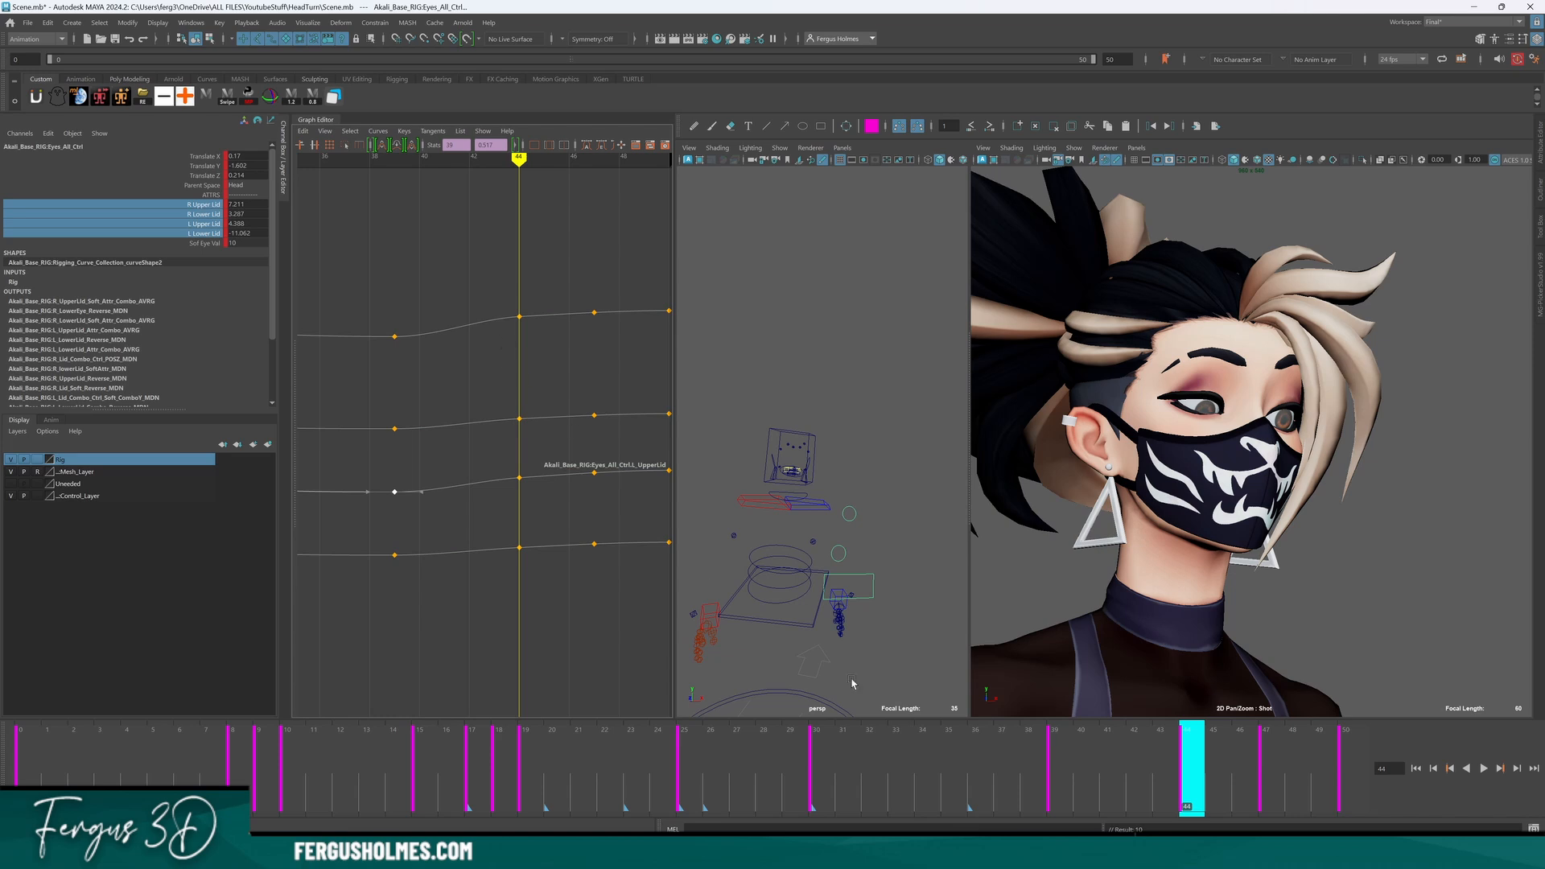
pyautogui.click(480, 292)
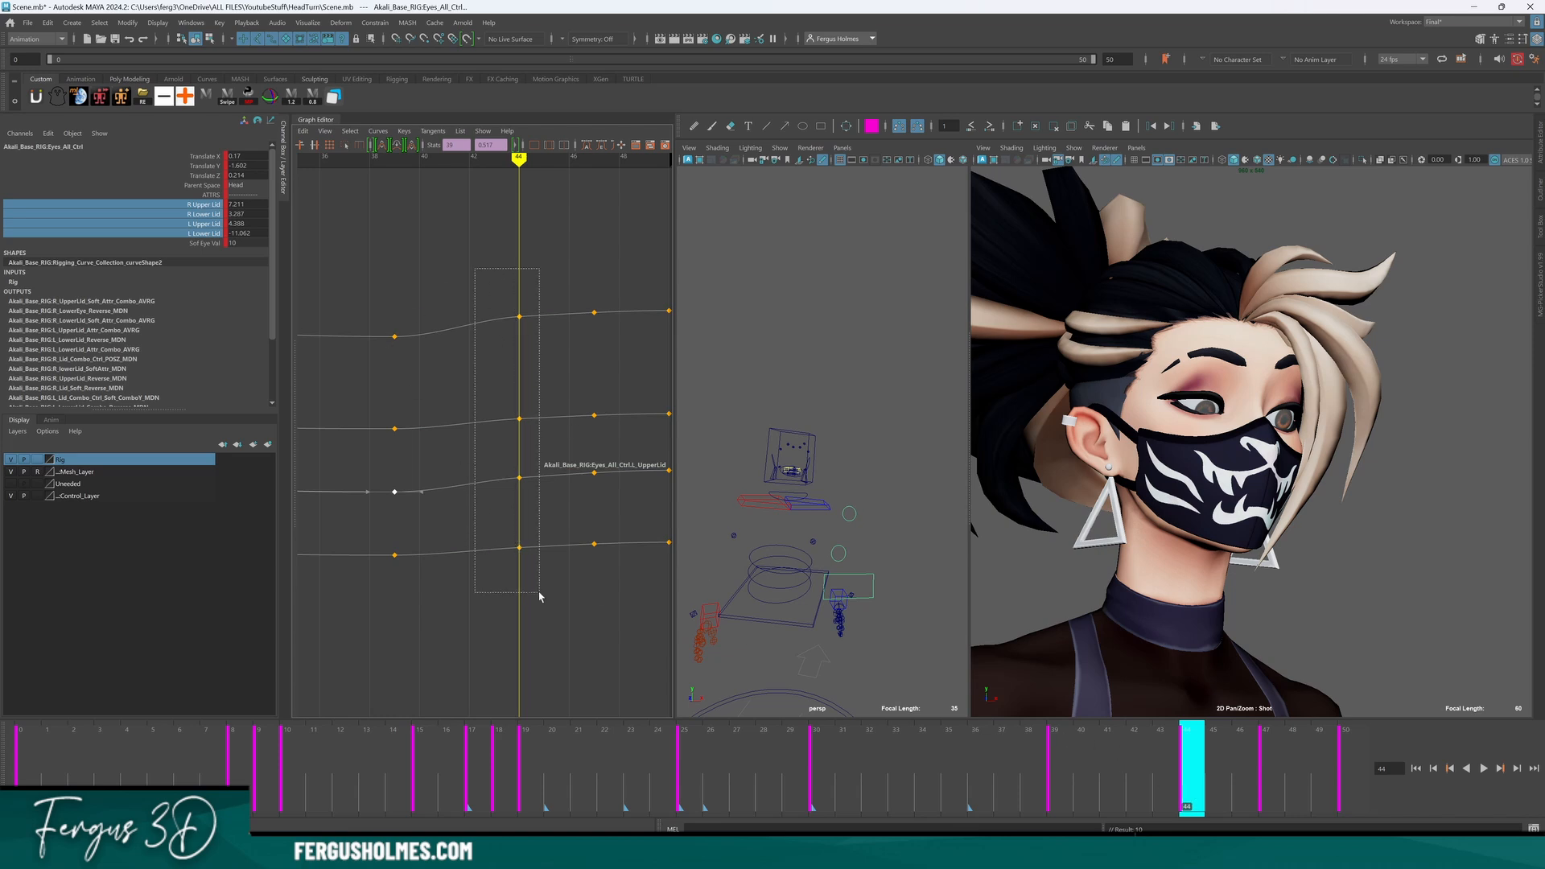
pyautogui.moveTo(1191, 766)
pyautogui.mouseDown()
pyautogui.moveTo(1142, 762)
pyautogui.moveTo(1214, 765)
pyautogui.moveTo(1129, 750)
pyautogui.moveTo(1189, 749)
pyautogui.mouseUp()
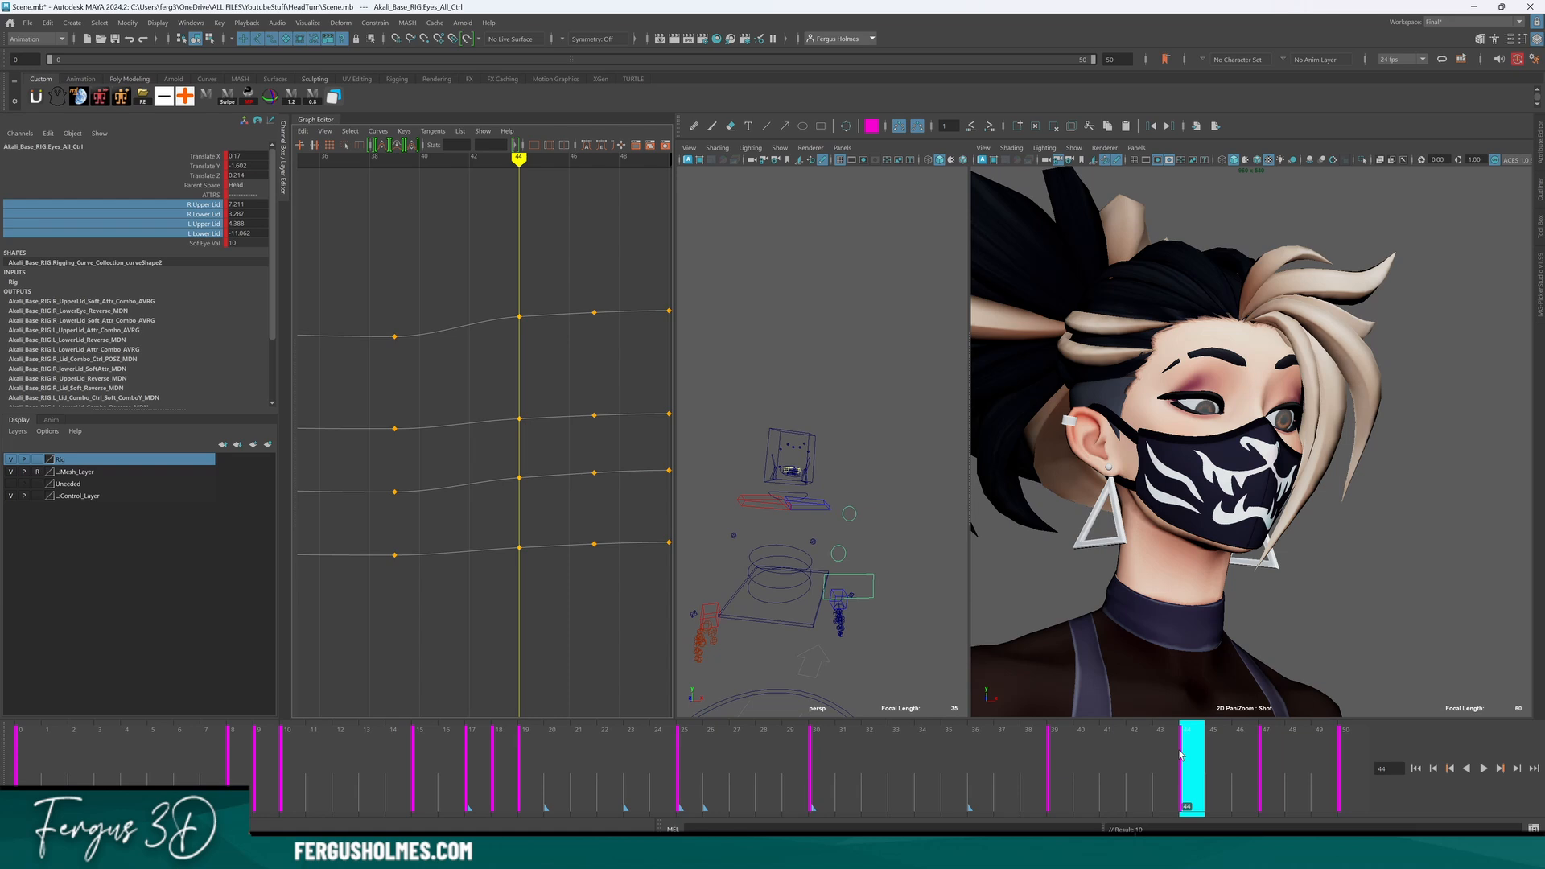
pyautogui.moveTo(1180, 754); pyautogui.dragTo(1027, 775)
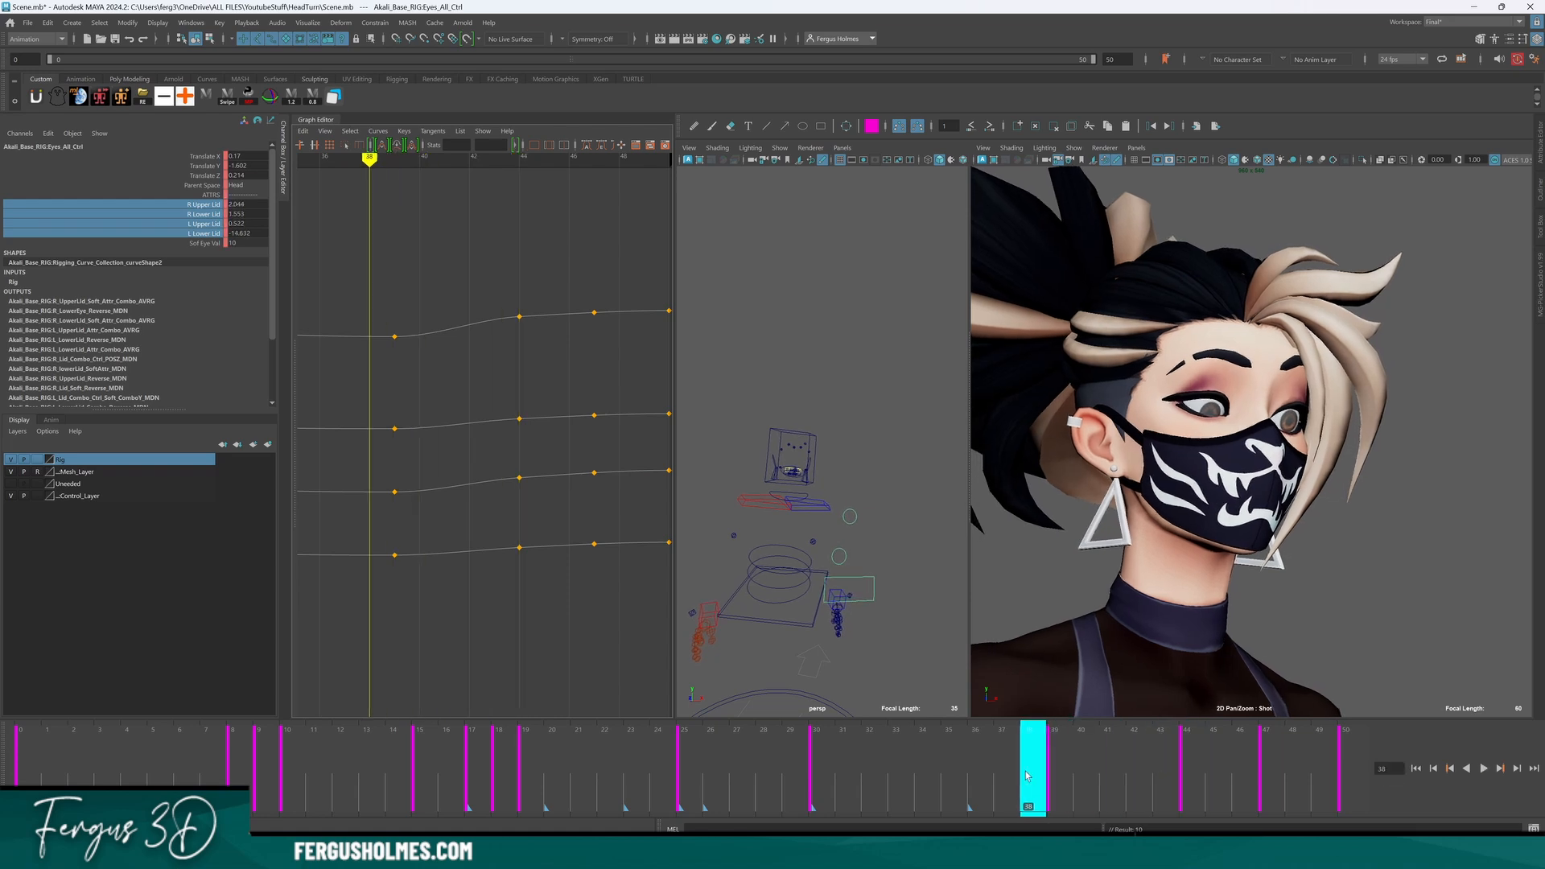
pyautogui.moveTo(1027, 775)
pyautogui.mouseDown()
pyautogui.moveTo(1187, 756)
pyautogui.moveTo(1060, 750)
pyautogui.moveTo(1270, 744)
pyautogui.moveTo(1140, 758)
pyautogui.mouseUp()
pyautogui.press('s')
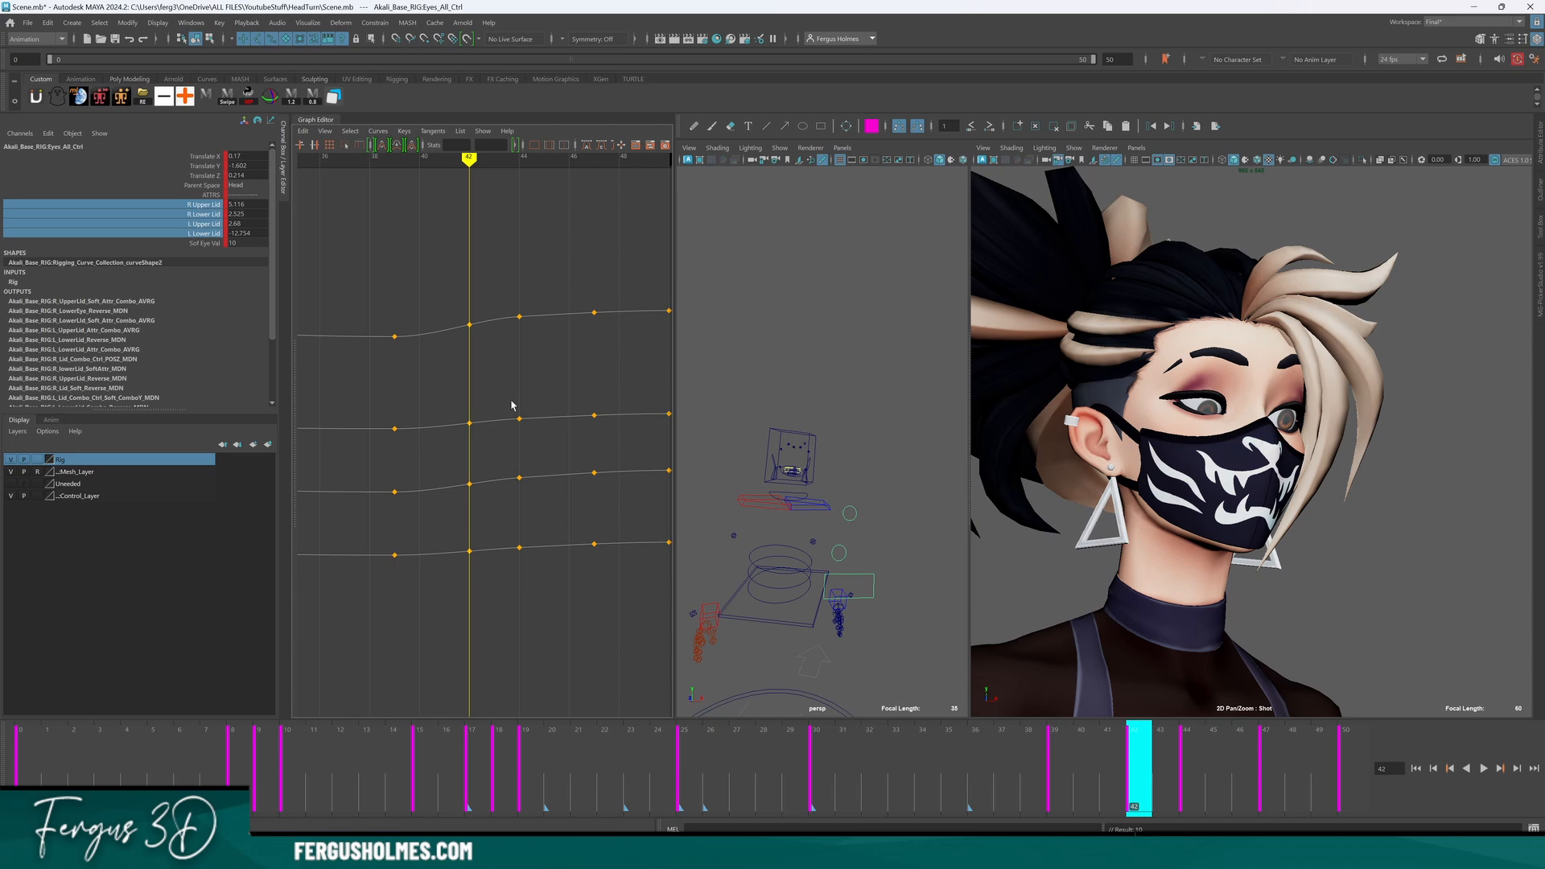
# Select all four lid keys at frame 44 and raise them together to start a blink.
pyautogui.keyDown('alt'); pyautogui.moveTo(512, 392); pyautogui.dragTo(500, 407, button='middle'); pyautogui.keyUp('alt')
pyautogui.press('.')
pyautogui.keyDown('alt'); pyautogui.keyDown('shift'); pyautogui.moveTo(576, 383); pyautogui.dragTo(520, 420, button='right'); pyautogui.keyUp('shift'); pyautogui.keyUp('alt')
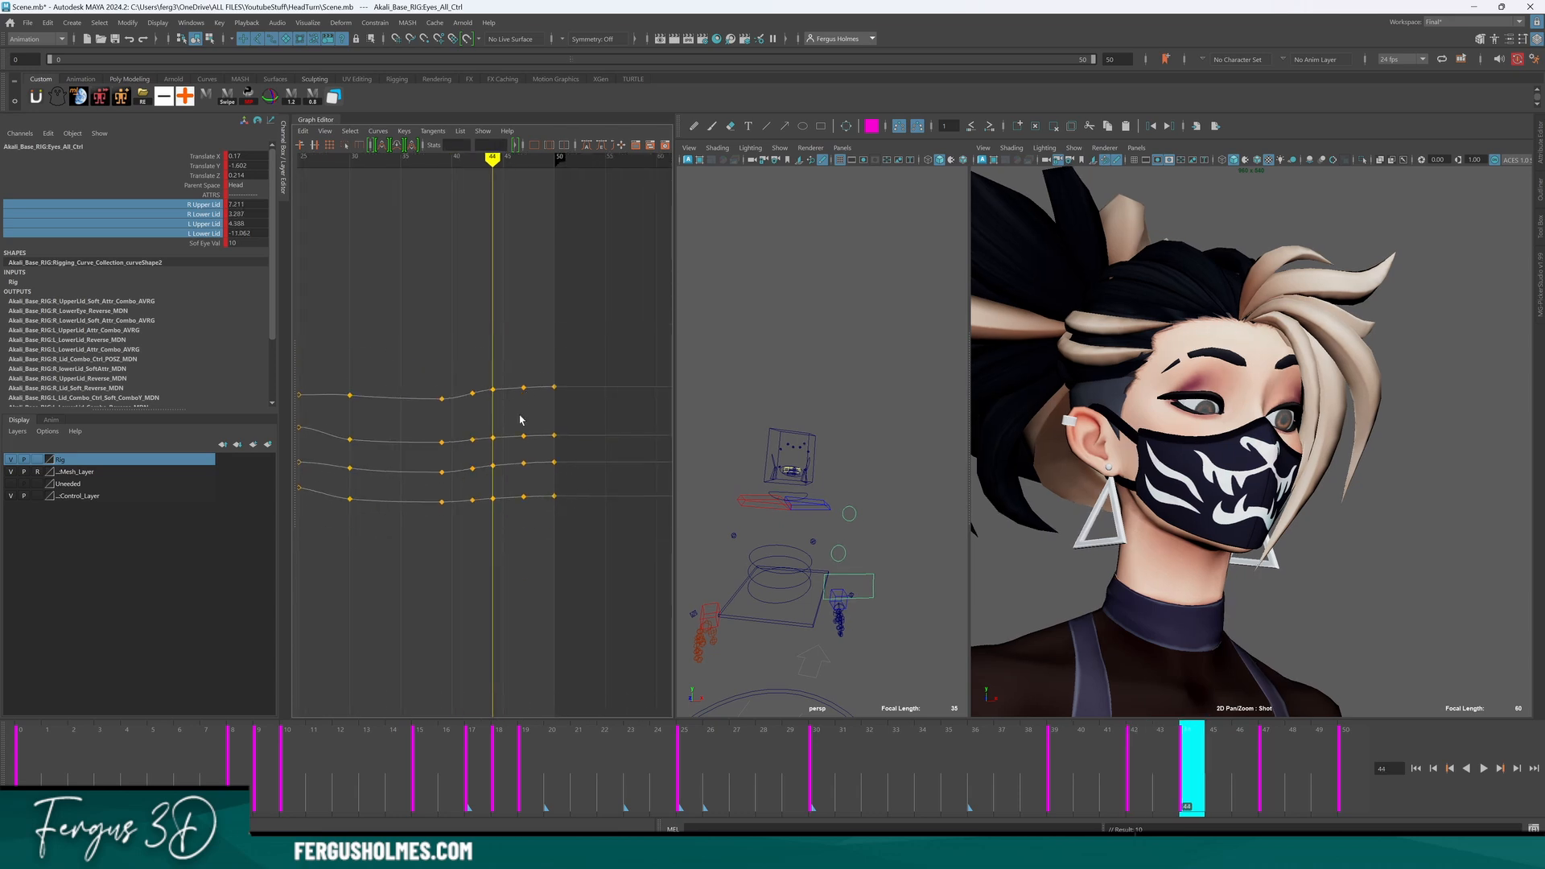
pyautogui.scroll(5, 519, 419)
pyautogui.moveTo(487, 273); pyautogui.dragTo(516, 643)
pyautogui.keyDown('shift'); pyautogui.moveTo(520, 629); pyautogui.dragTo(525, 607, button='middle'); pyautogui.keyUp('shift')
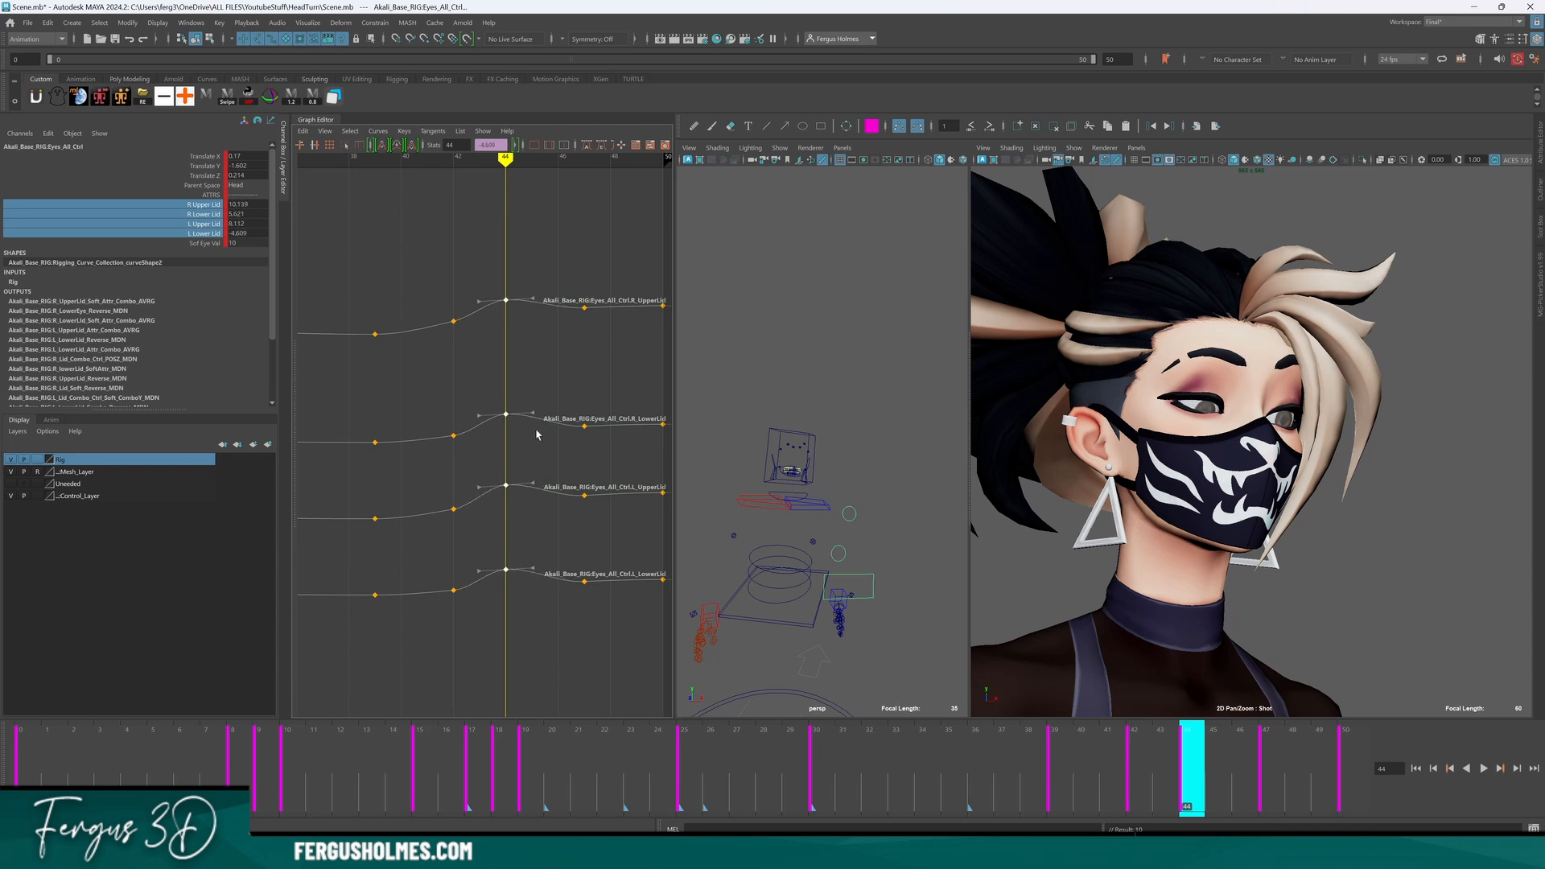
# Raise the right and left upper lid keys at frame 44 until the eyes close, and fine-tune the left upper lid on its own.
pyautogui.click(568, 354)
pyautogui.moveTo(488, 275); pyautogui.dragTo(523, 342)
pyautogui.keyDown('shift'); pyautogui.moveTo(489, 452); pyautogui.dragTo(519, 524); pyautogui.keyUp('shift')
pyautogui.keyDown('shift'); pyautogui.moveTo(527, 536); pyautogui.dragTo(521, 396, button='middle'); pyautogui.keyUp('shift')
pyautogui.hotkey('ctrl', 'z')
pyautogui.click(498, 518)
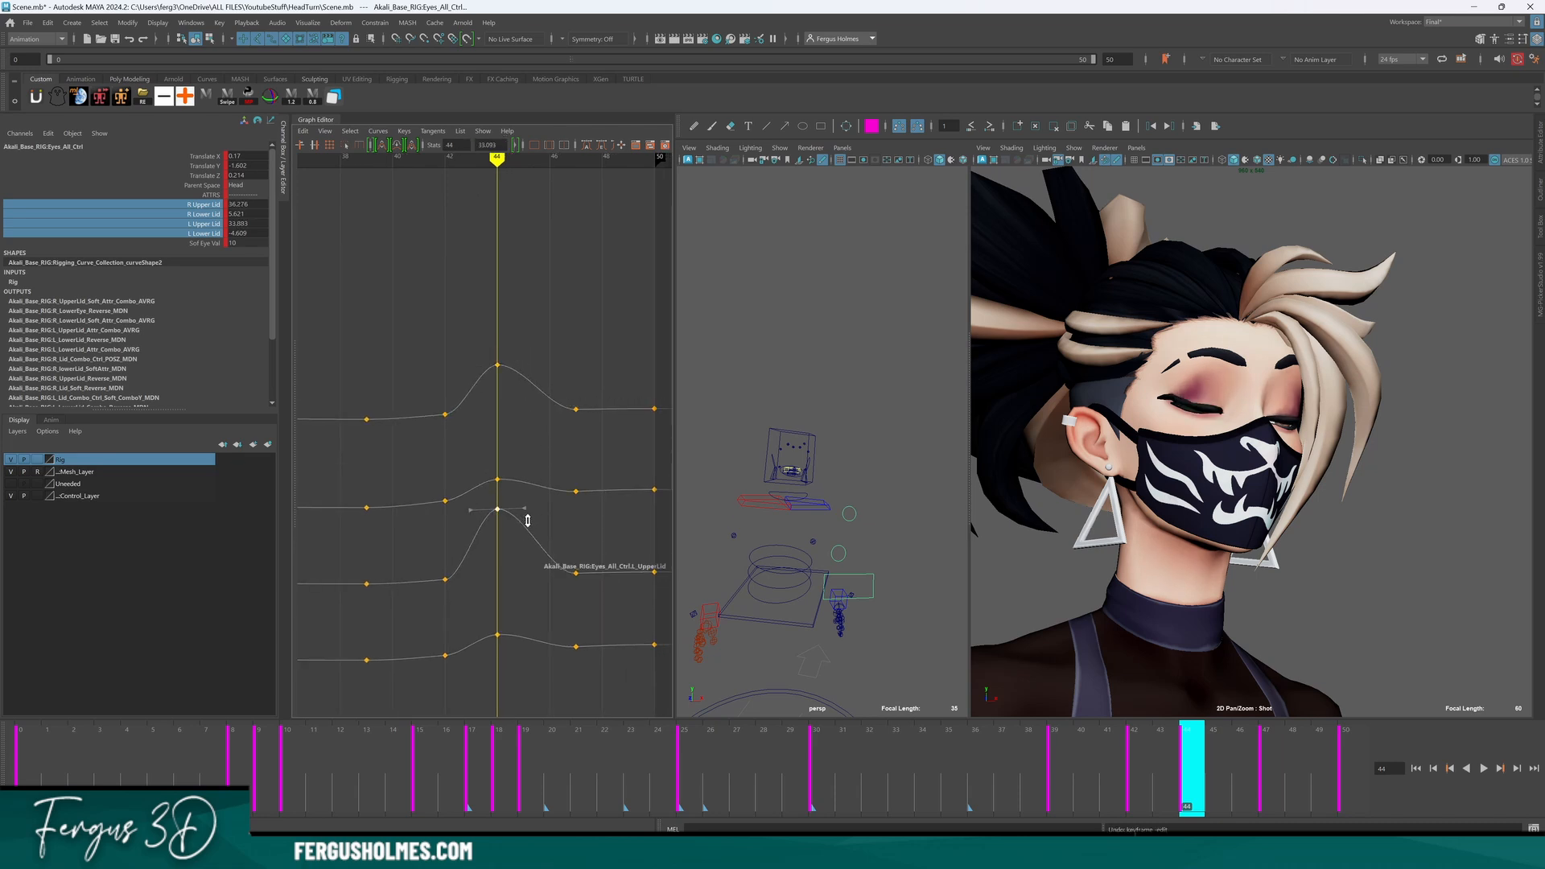
pyautogui.keyDown('shift'); pyautogui.moveTo(524, 517); pyautogui.dragTo(532, 510, button='middle'); pyautogui.keyUp('shift')
pyautogui.click(531, 457)
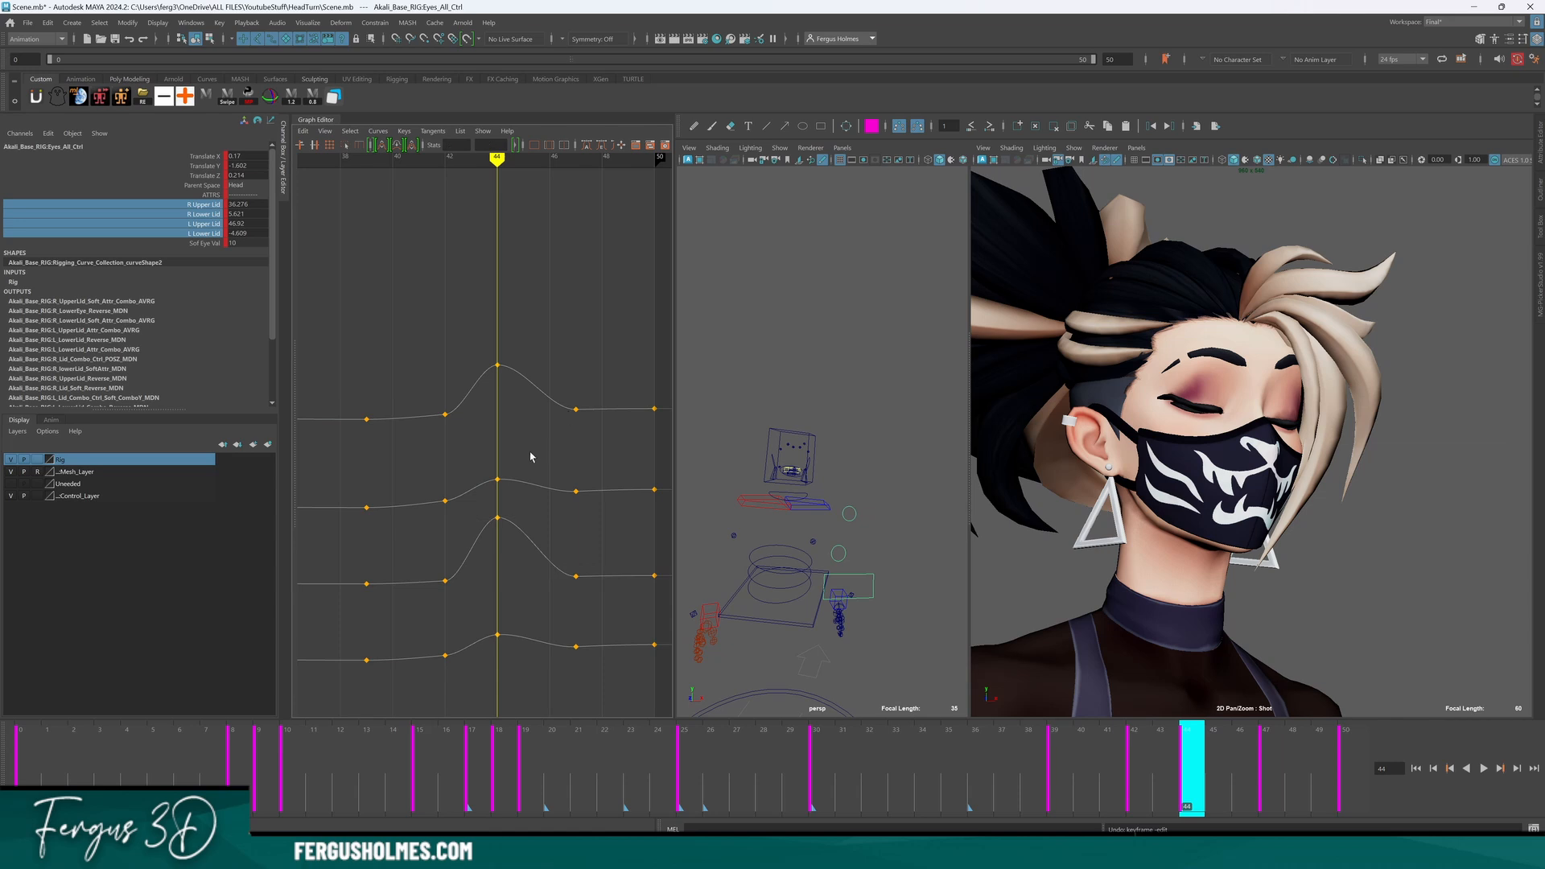
# Lower both upper lid keys at frame 44 to a partial blink and play back the settle.
pyautogui.moveTo(1183, 768)
pyautogui.mouseDown()
pyautogui.moveTo(1006, 768)
pyautogui.moveTo(1352, 769)
pyautogui.moveTo(370, 769)
pyautogui.moveTo(1187, 769)
pyautogui.mouseUp()
pyautogui.click(497, 364)
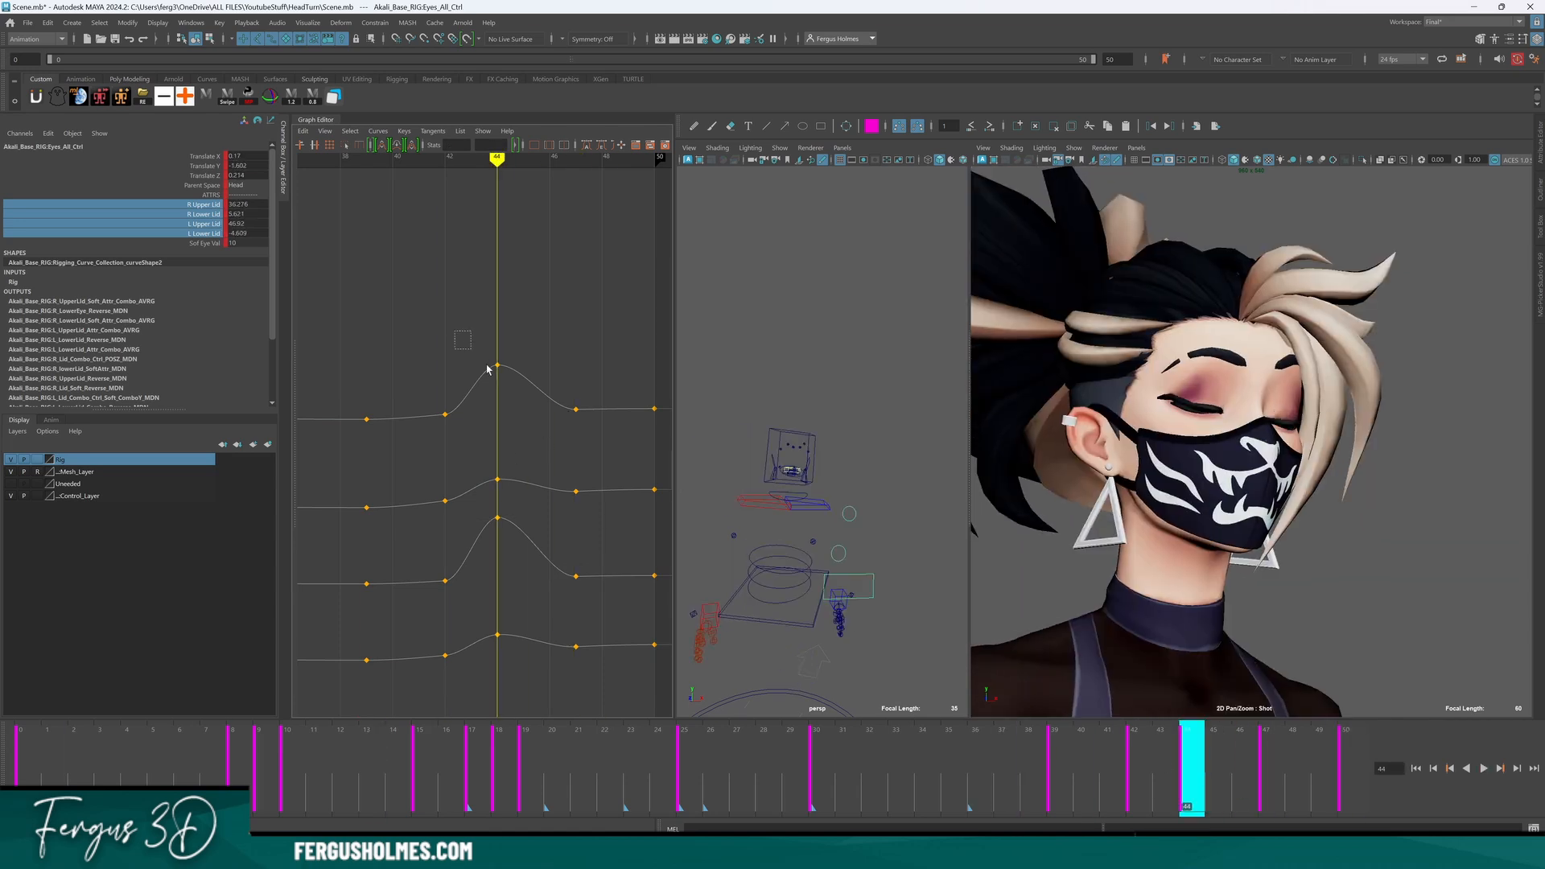
pyautogui.keyDown('shift'); pyautogui.click(497, 518); pyautogui.keyUp('shift')
pyautogui.keyDown('shift'); pyautogui.moveTo(527, 498); pyautogui.dragTo(524, 534, button='middle'); pyautogui.keyUp('shift')
pyautogui.hotkey('alt', 'v')
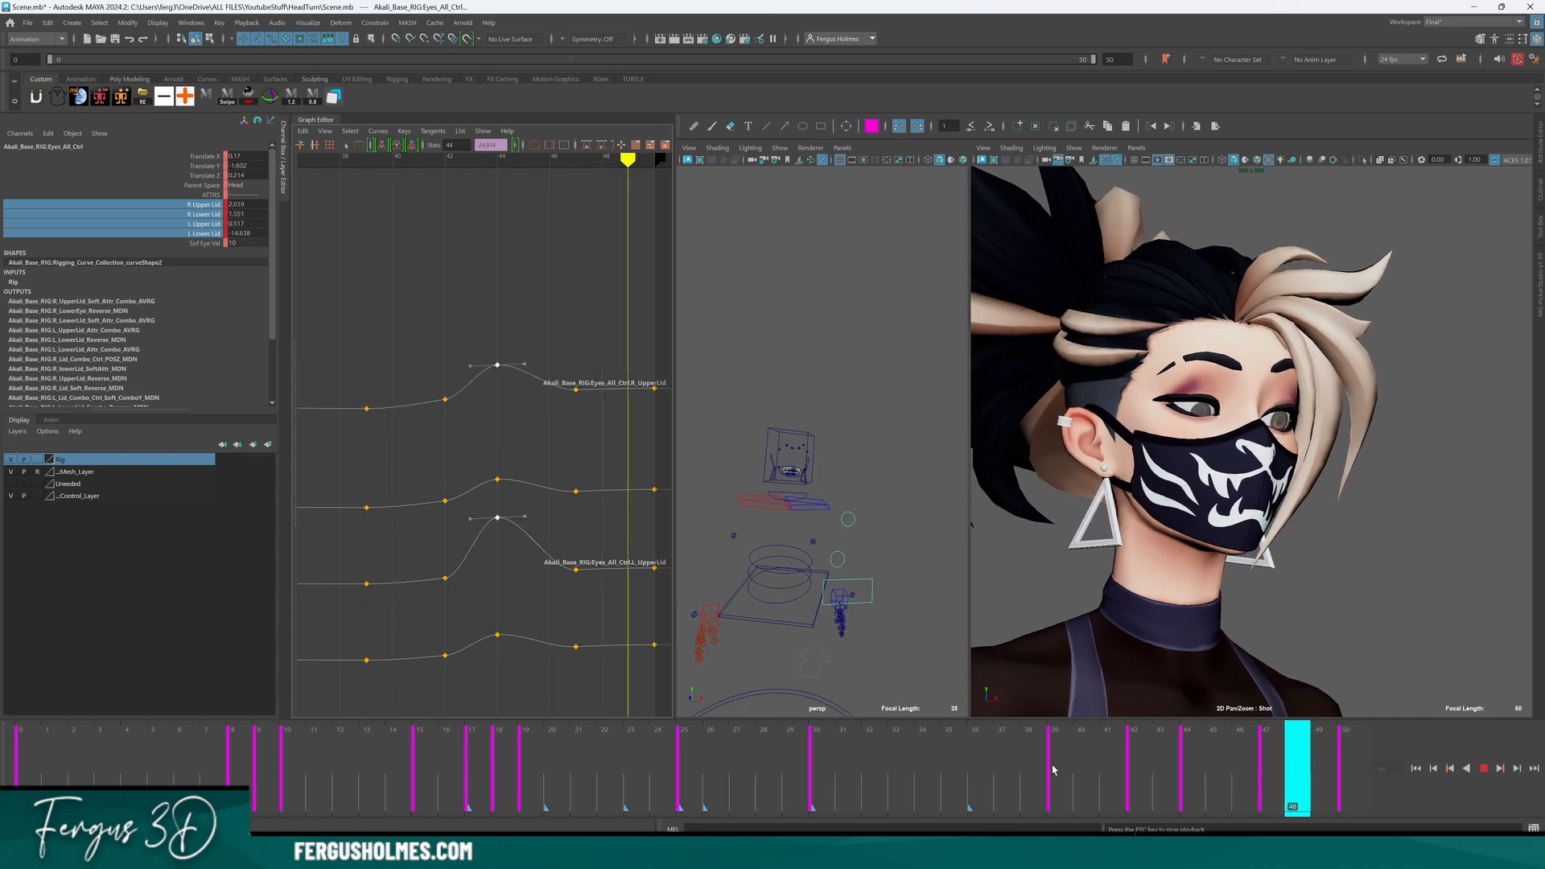
pyautogui.moveTo(1035, 780); pyautogui.dragTo(943, 771)
pyautogui.hotkey('alt', 'v')
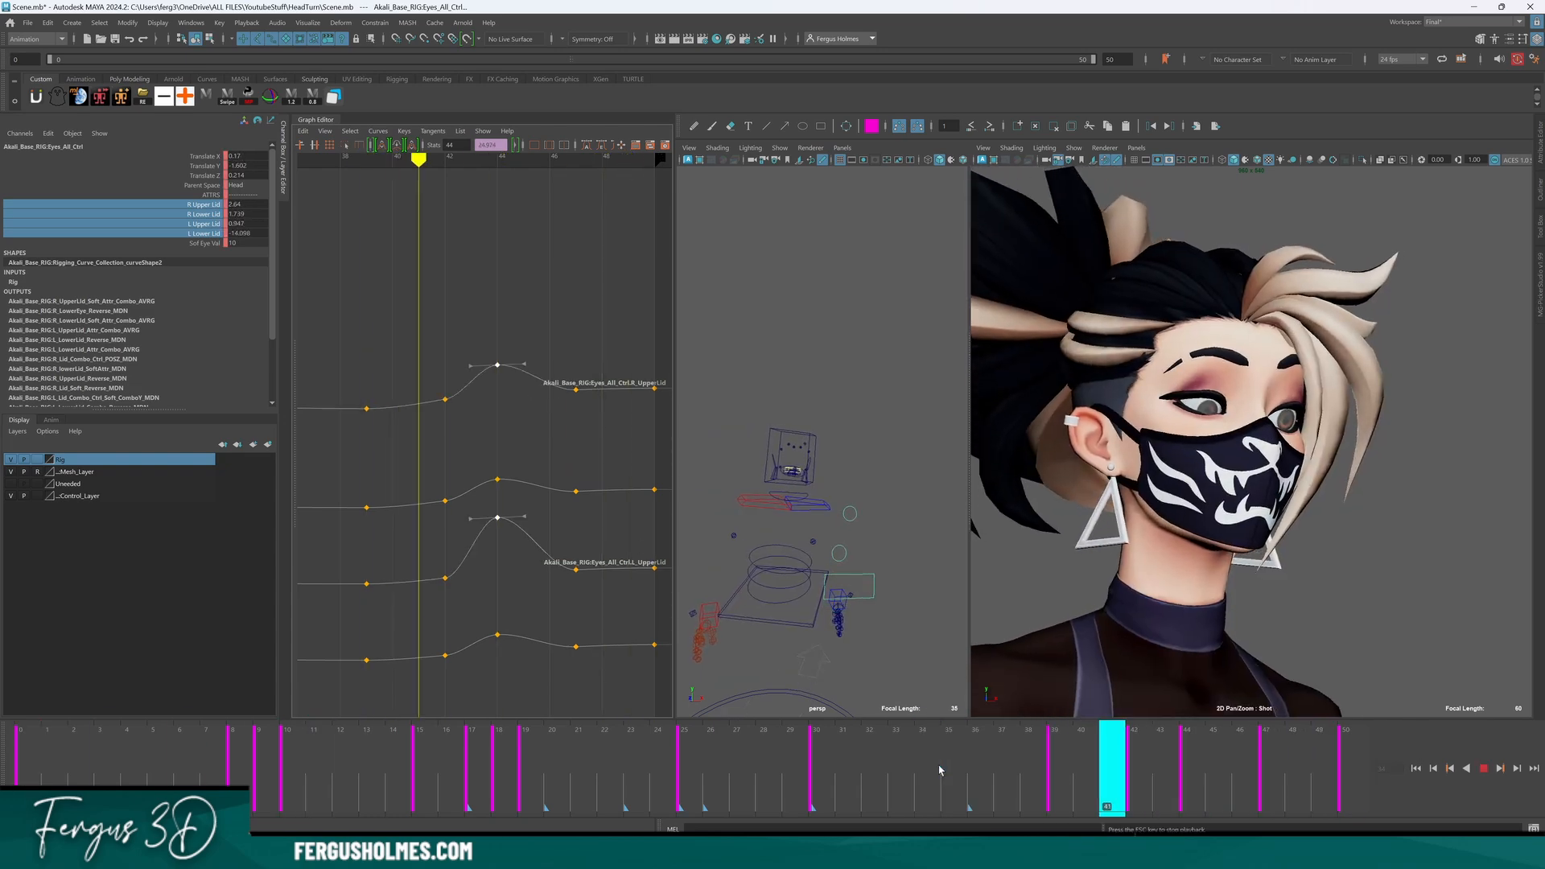
pyautogui.hotkey('alt', 'v')
pyautogui.click(945, 778)
pyautogui.hotkey('alt', 'v')
pyautogui.hotkey('alt', 'v')
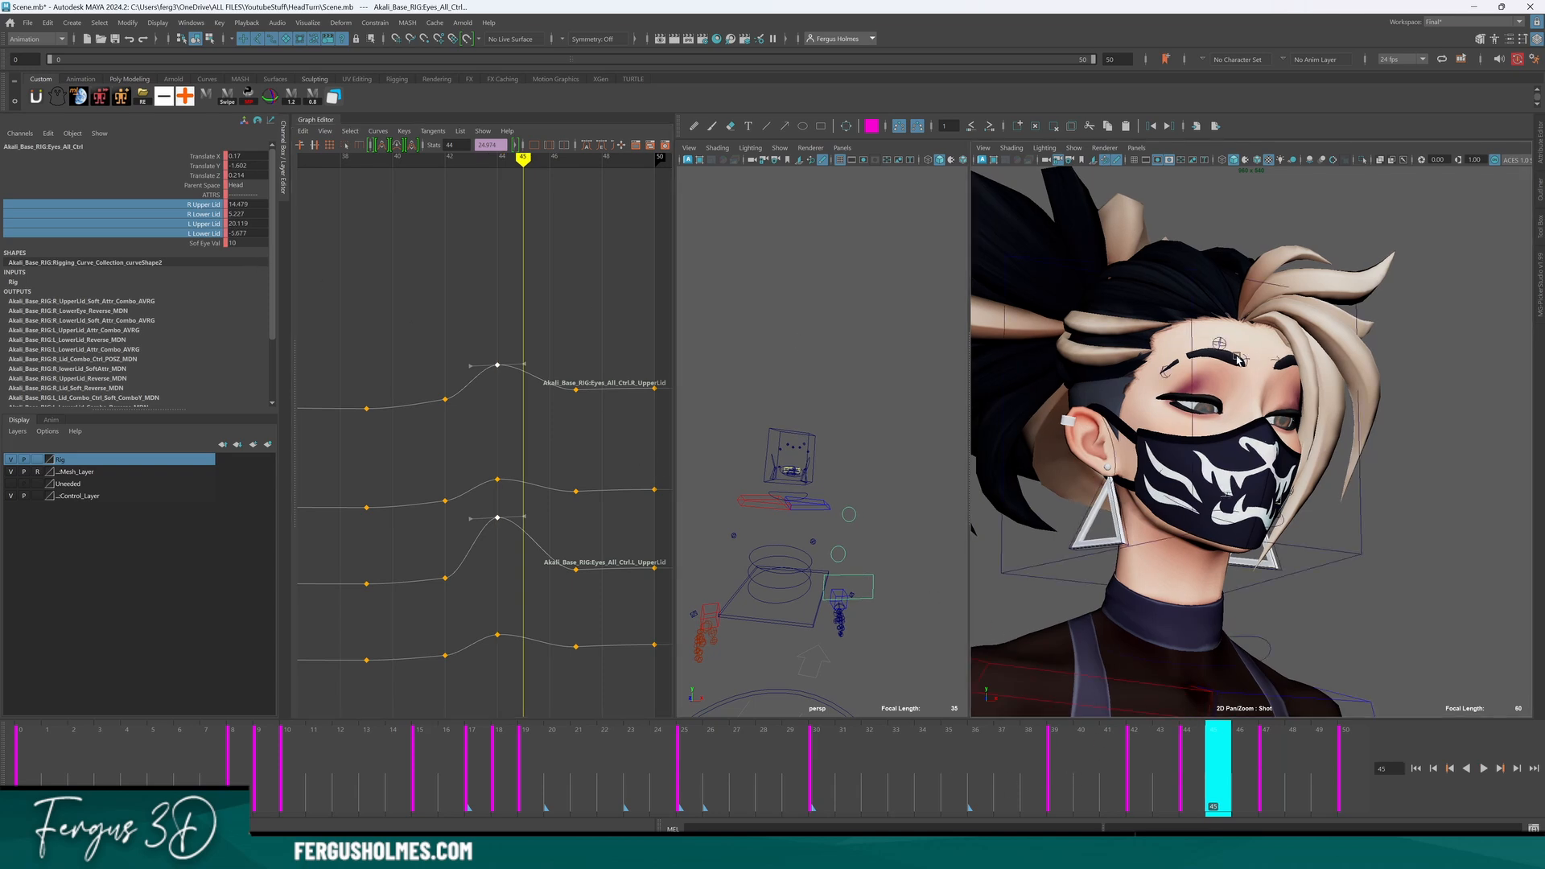
# Select the inner and middle brow controls on both sides of the face.
pyautogui.click(1240, 358)
pyautogui.keyDown('shift'); pyautogui.click(1222, 344); pyautogui.keyUp('shift')
pyautogui.hotkey('alt', '1')
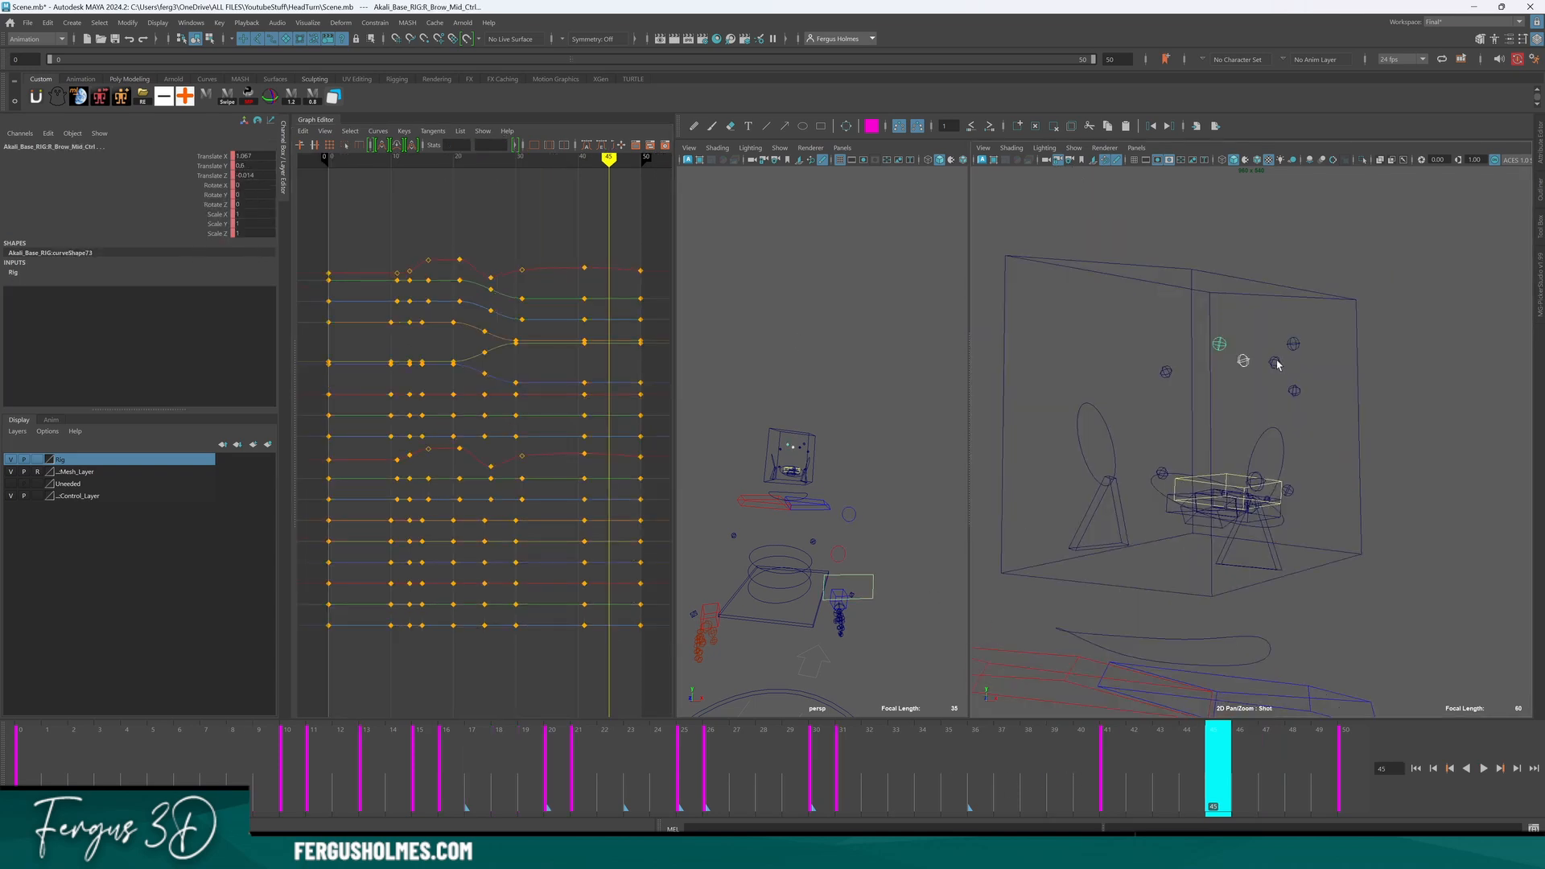
pyautogui.keyDown('shift'); pyautogui.click(1276, 362); pyautogui.keyUp('shift')
pyautogui.keyDown('shift'); pyautogui.click(1293, 346); pyautogui.keyUp('shift')
pyautogui.hotkey('alt', '1')
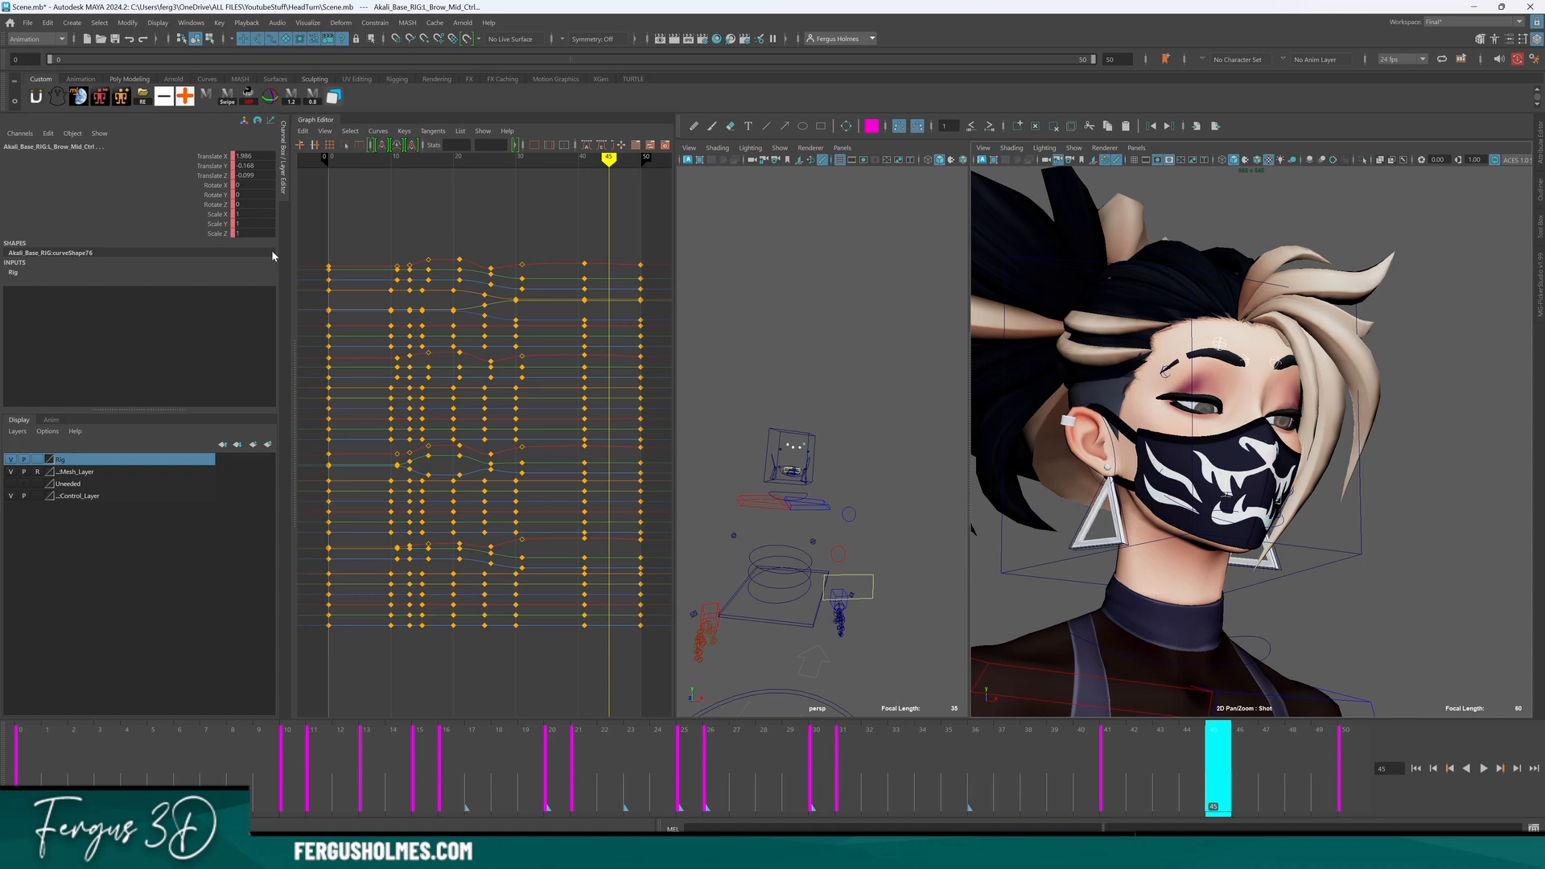
# Isolate the brow controls' Translate X curves and key them at frame 44.
pyautogui.click(215, 156)
pyautogui.press('f')
pyautogui.click(1133, 772)
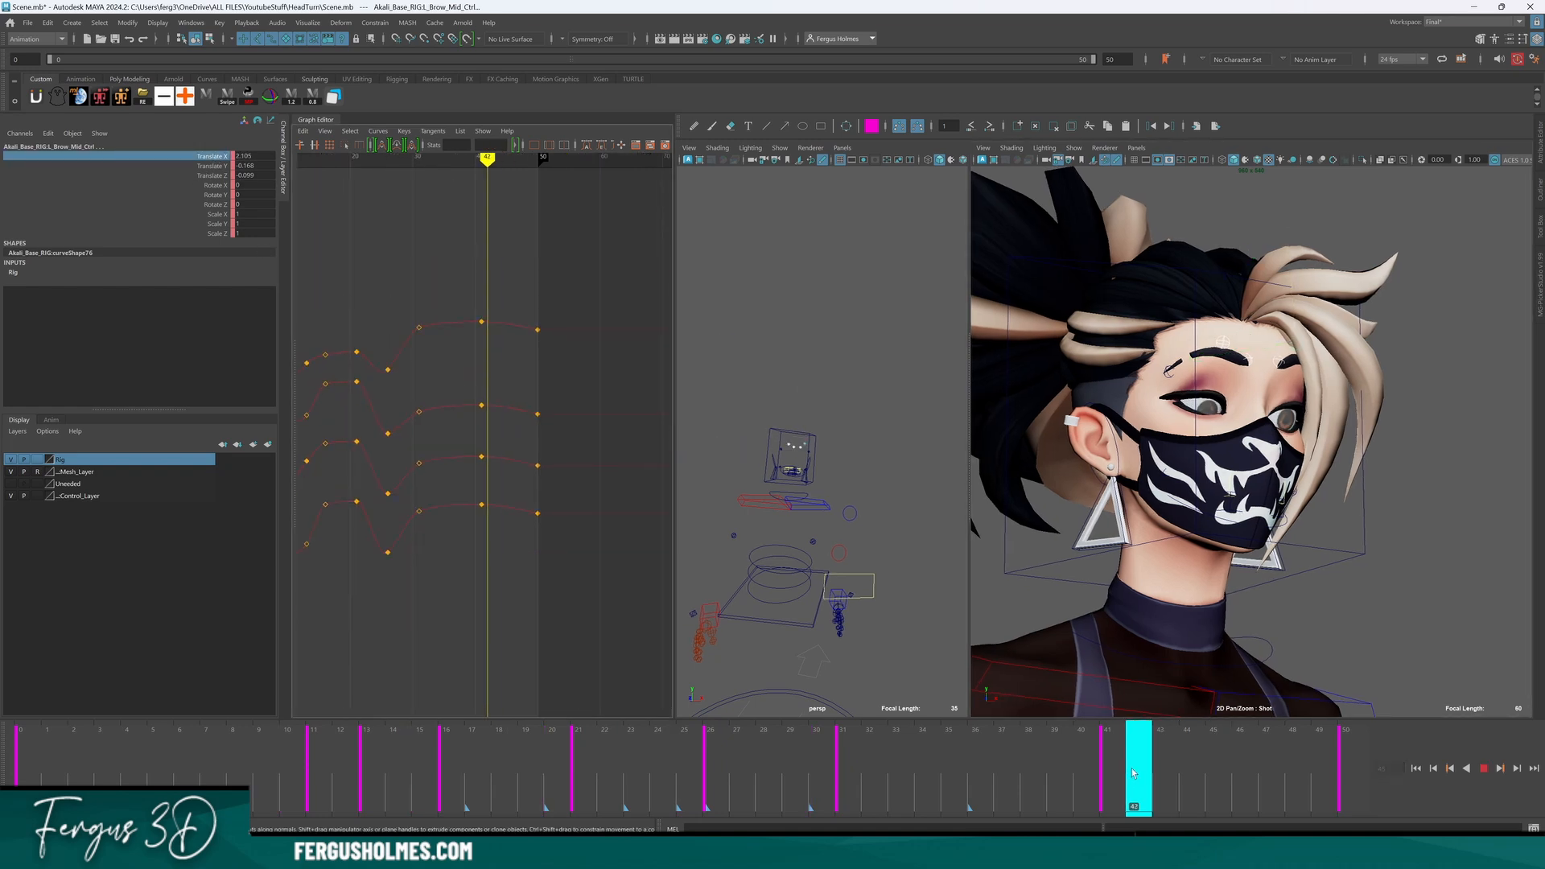
pyautogui.moveTo(1133, 774); pyautogui.dragTo(1190, 761)
pyautogui.press('s')
pyautogui.press('s')
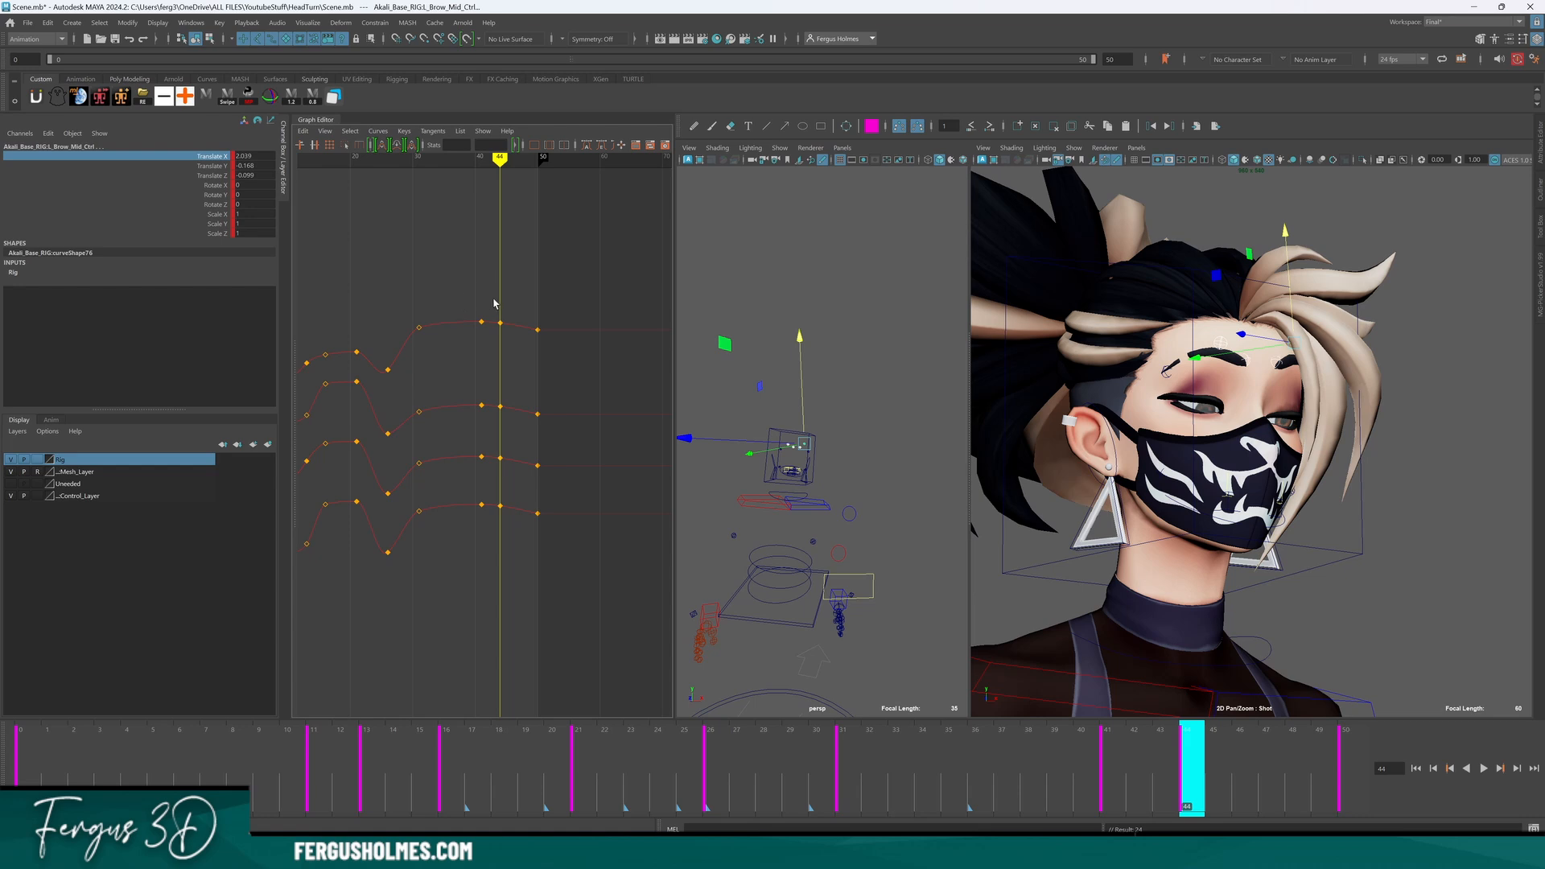
# Lower the four brow Translate X keys at frame 44 to add a dip, and scrub ahead to frame 47.
pyautogui.moveTo(493, 299); pyautogui.dragTo(514, 537)
pyautogui.scroll(3, 547, 499)
pyautogui.keyDown('shift'); pyautogui.moveTo(547, 491); pyautogui.dragTo(539, 526, button='middle'); pyautogui.keyUp('shift')
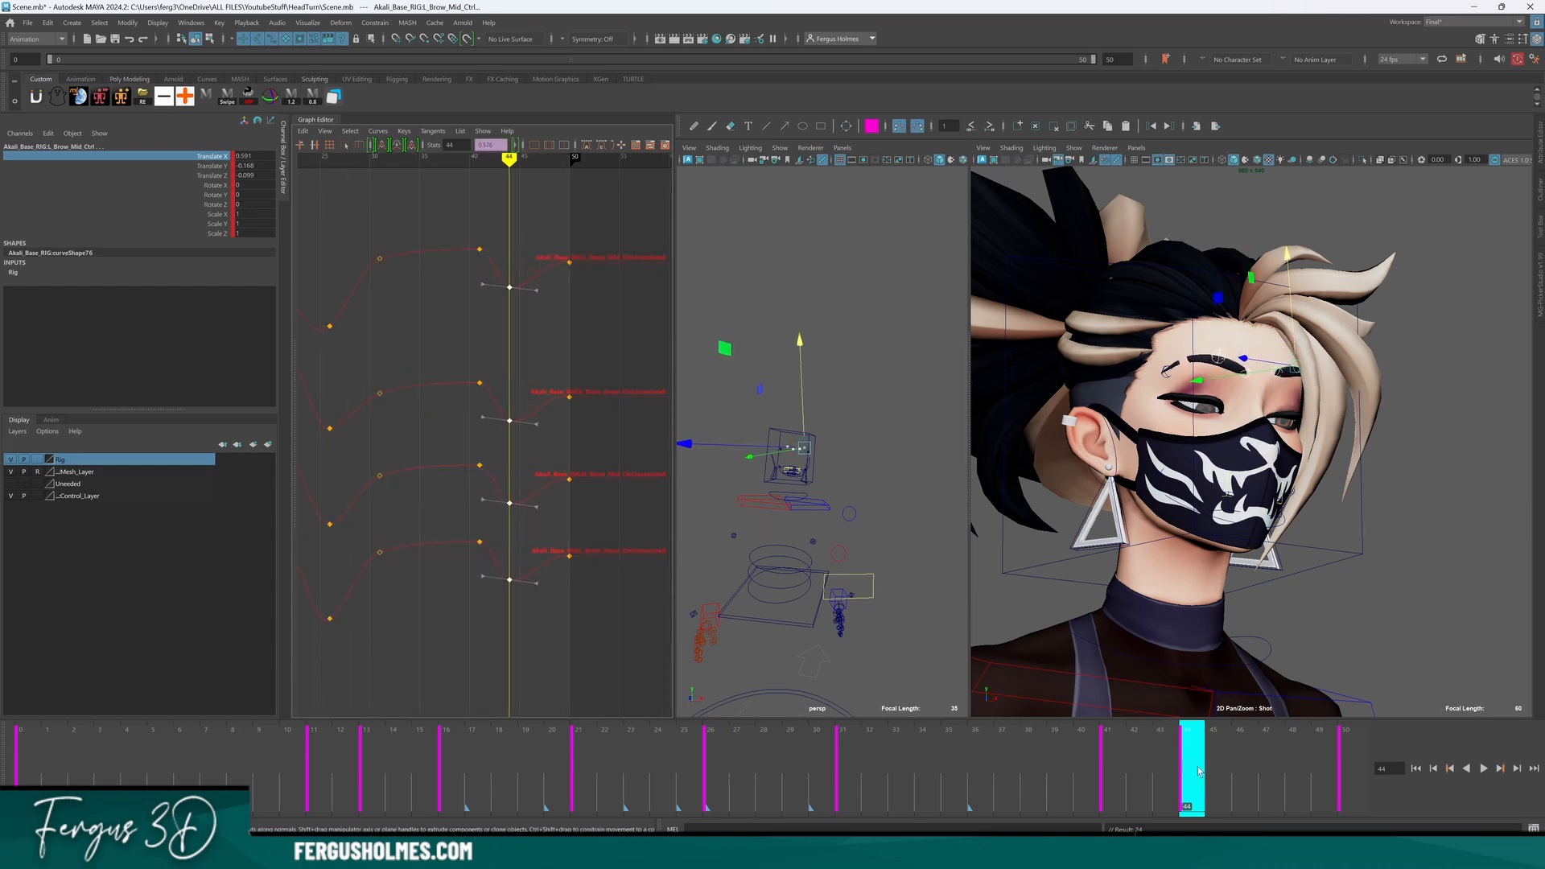
pyautogui.moveTo(1199, 771); pyautogui.dragTo(1272, 771)
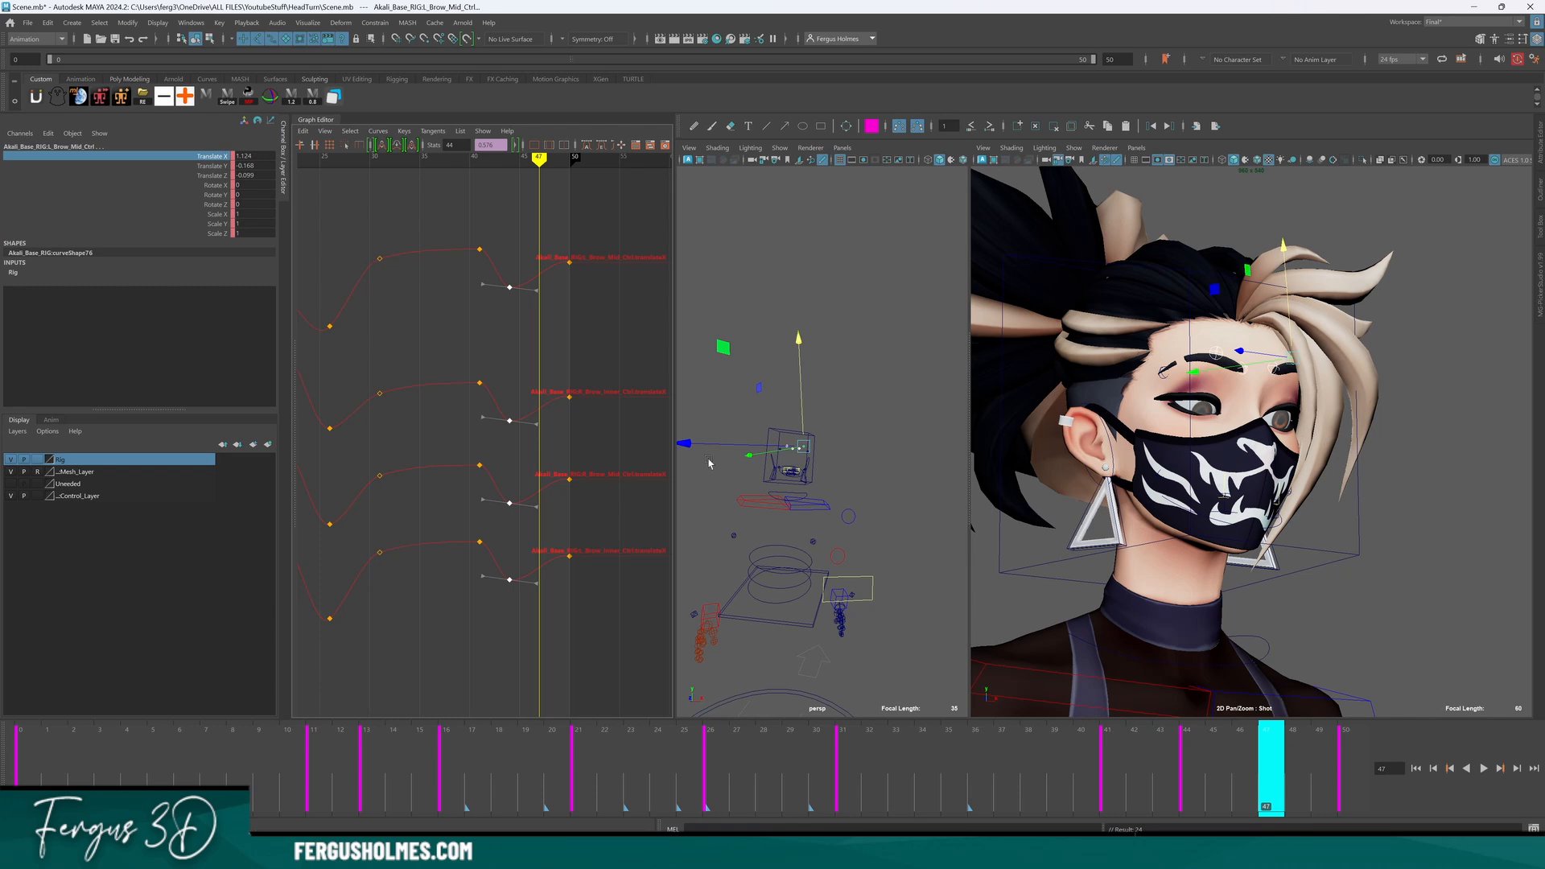
# Replace the brow curves' frame 50 keys with keys set at frame 47 and moved to frame 50.
pyautogui.press('s')
pyautogui.keyDown('alt'); pyautogui.moveTo(576, 326); pyautogui.dragTo(535, 320, button='middle'); pyautogui.keyUp('alt')
pyautogui.keyDown('alt'); pyautogui.keyDown('shift'); pyautogui.moveTo(534, 321); pyautogui.dragTo(534, 417, button='right'); pyautogui.keyUp('shift'); pyautogui.keyUp('alt')
pyautogui.scroll(5, 500, 422)
pyautogui.click(566, 333)
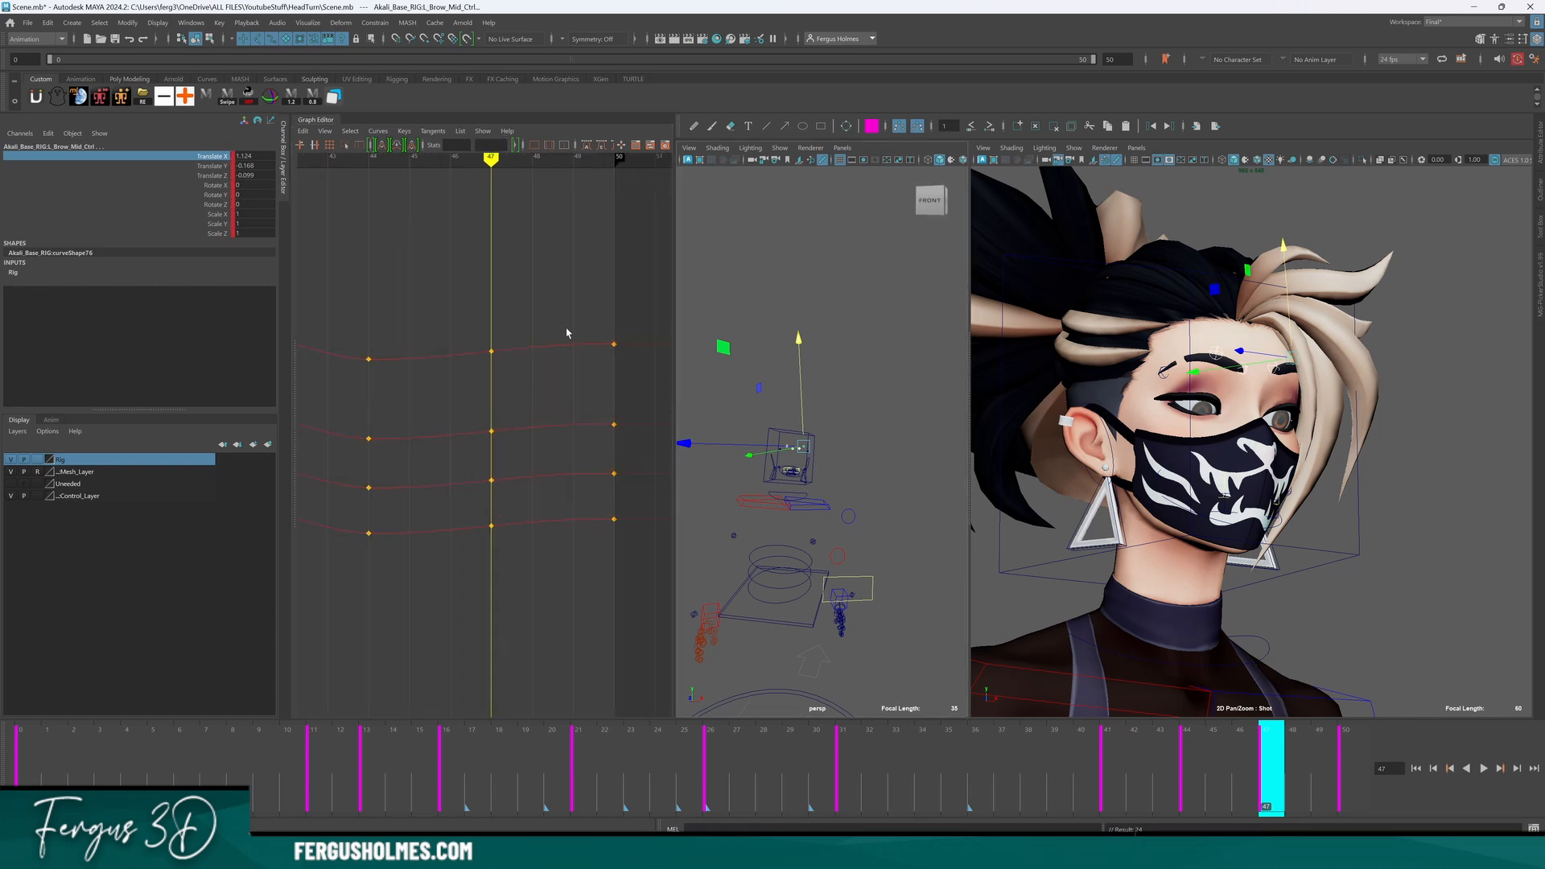
pyautogui.moveTo(563, 293); pyautogui.dragTo(646, 609)
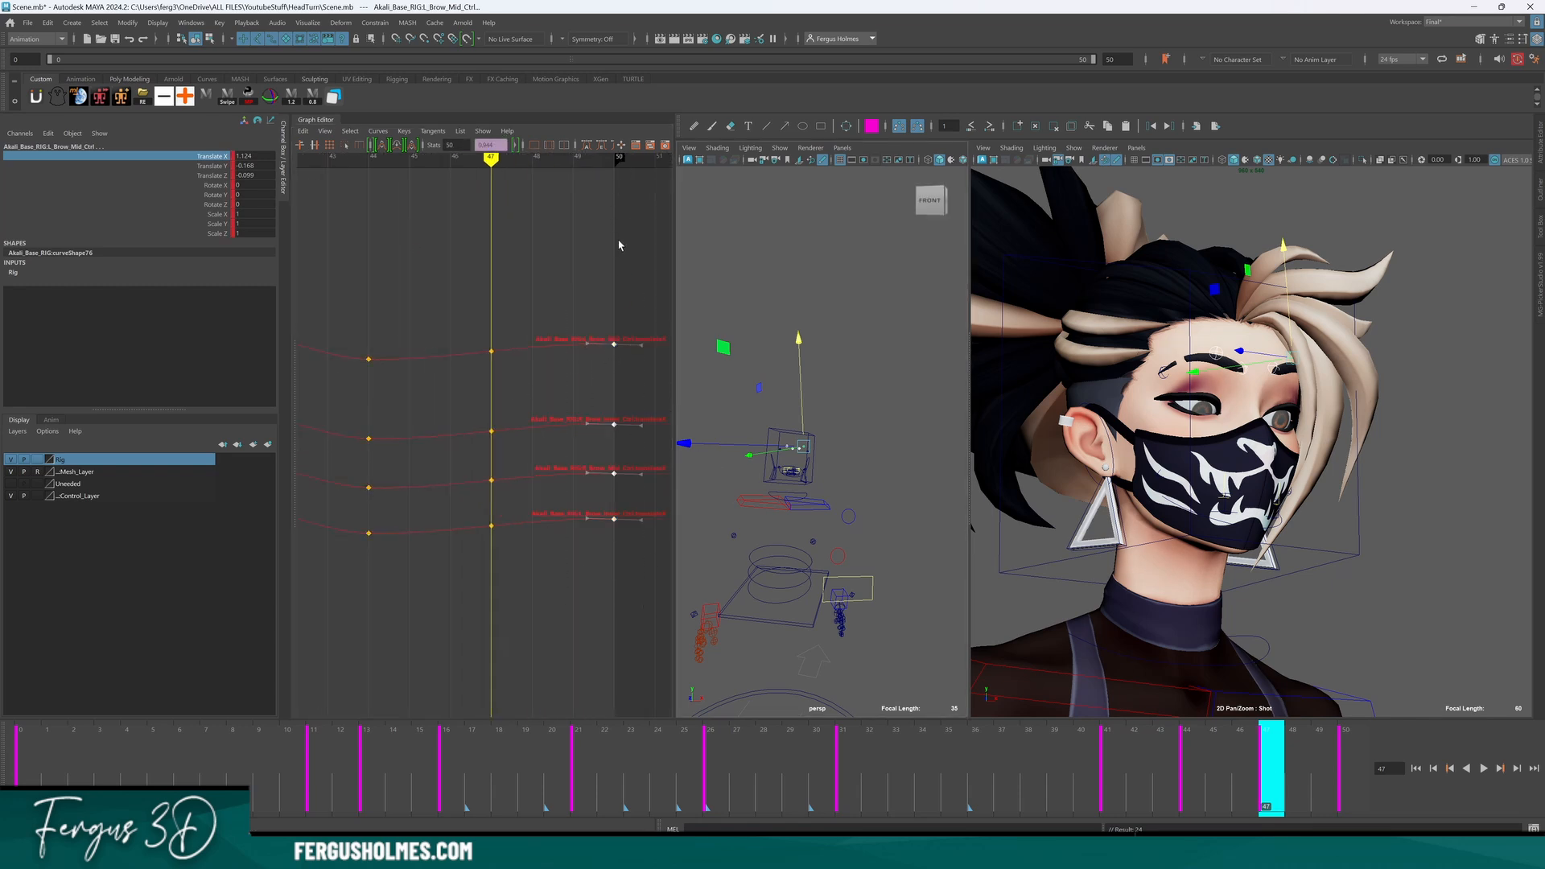
pyautogui.press('Delete')
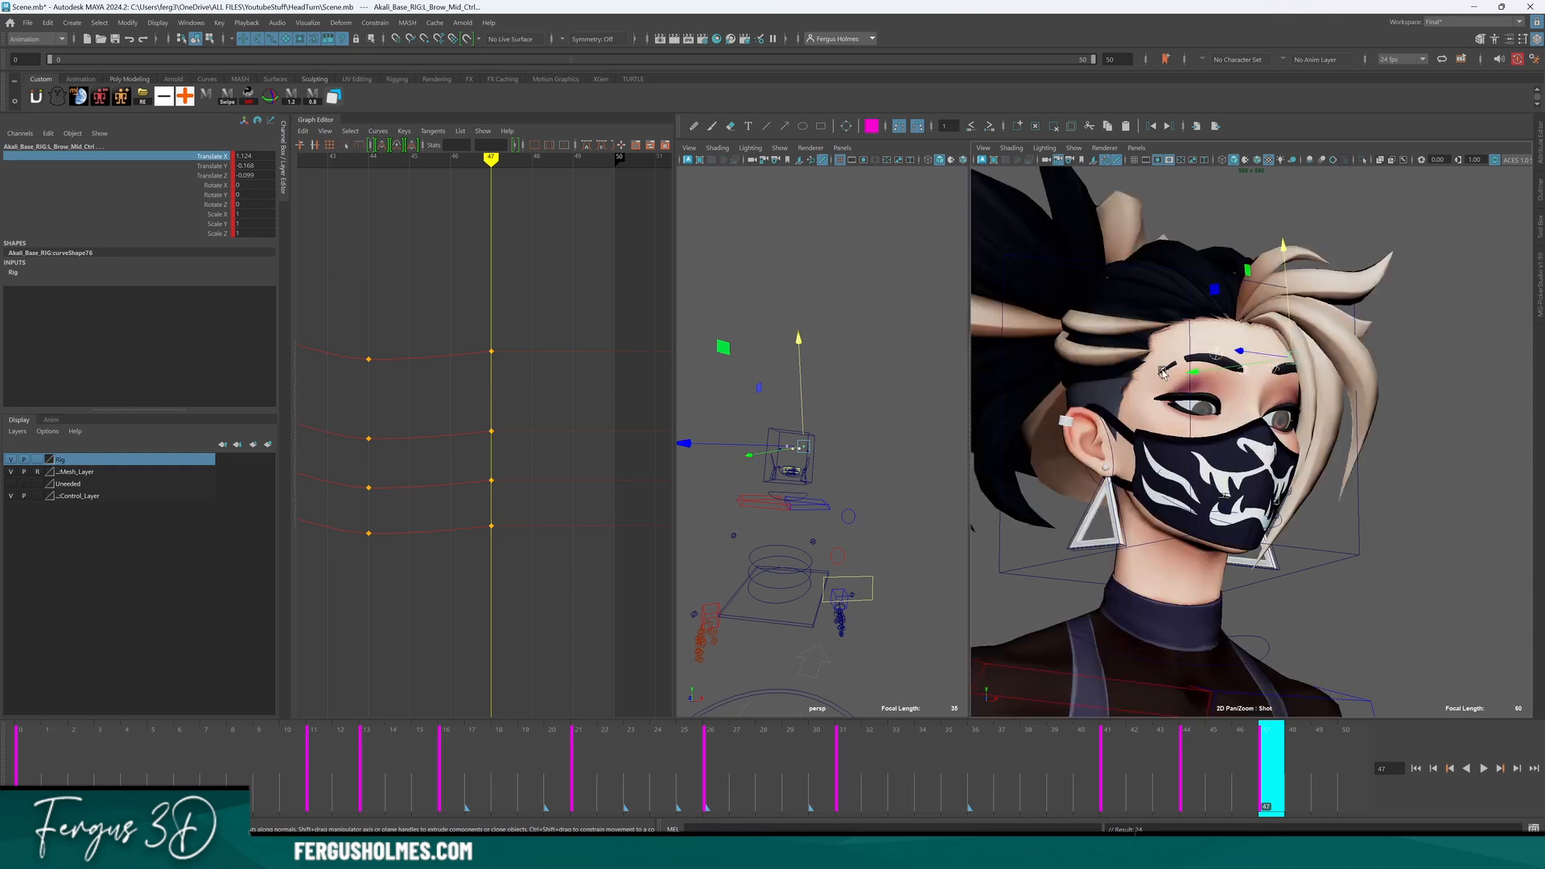
pyautogui.moveTo(483, 325); pyautogui.dragTo(524, 561)
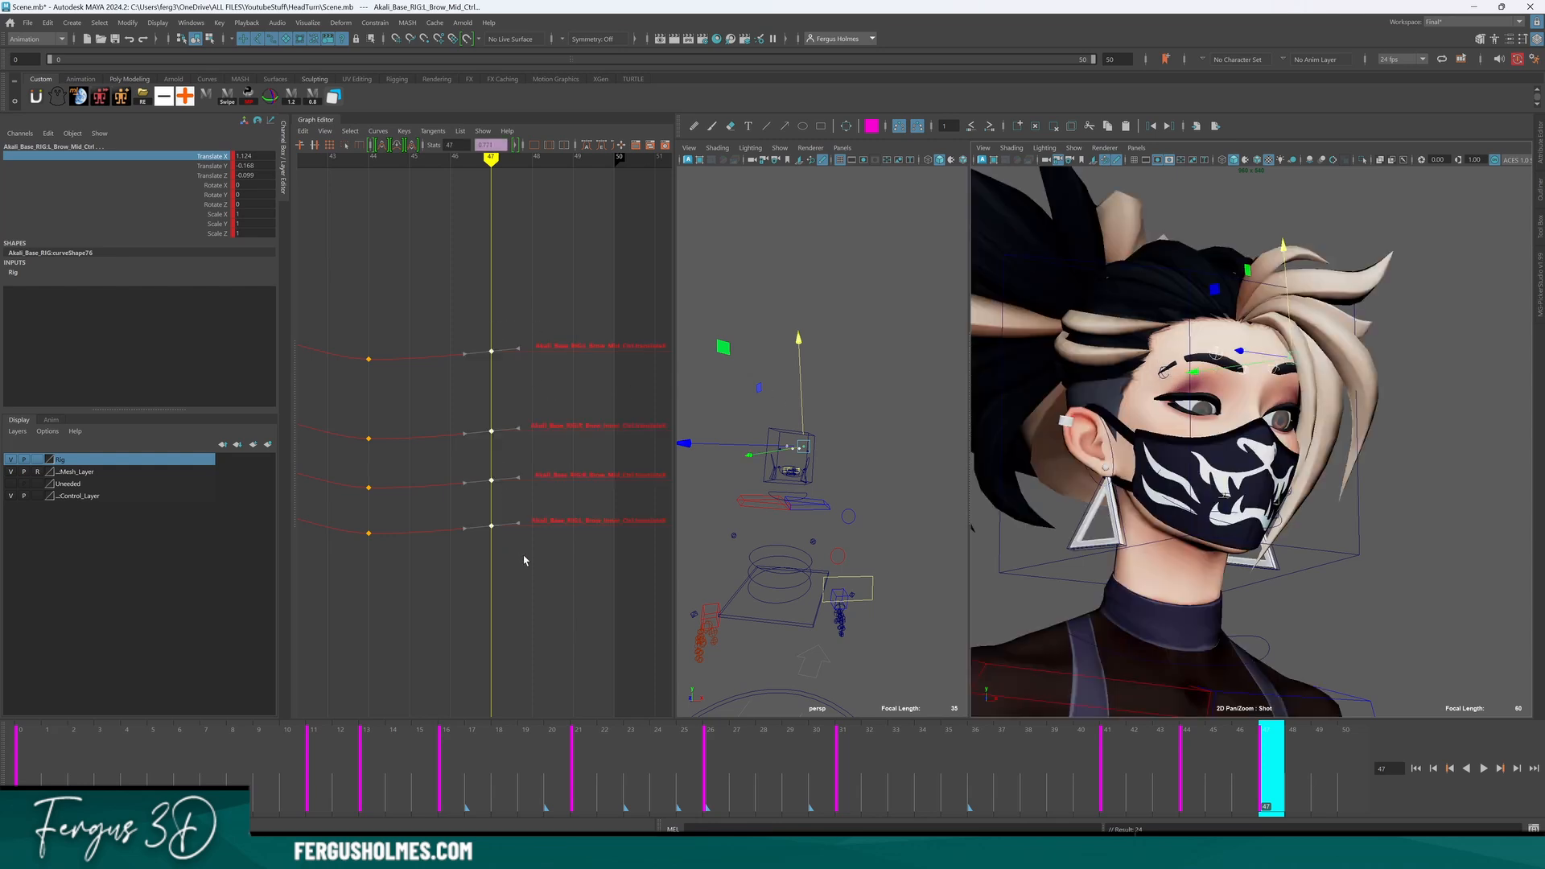
pyautogui.keyDown('shift'); pyautogui.moveTo(557, 390); pyautogui.dragTo(668, 393, button='middle'); pyautogui.keyUp('shift')
pyautogui.keyDown('alt'); pyautogui.keyDown('shift'); pyautogui.moveTo(565, 402); pyautogui.dragTo(566, 362, button='right'); pyautogui.keyUp('shift'); pyautogui.keyUp('alt')
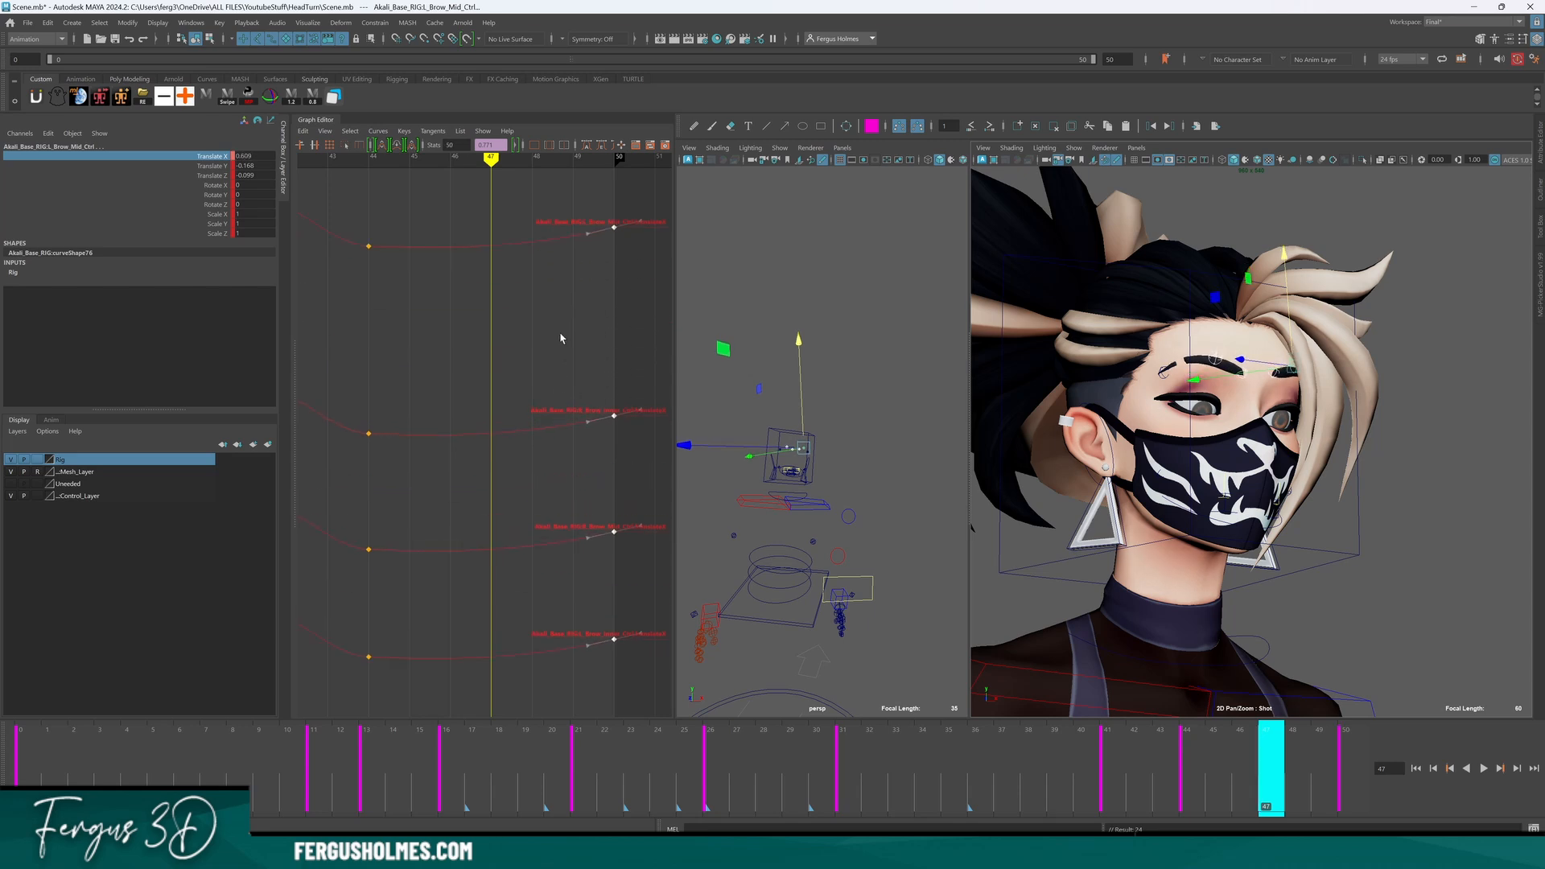
# Key the four brow Translate X curves at frame 47 and raise those keys slightly.
pyautogui.click(500, 258)
pyautogui.press('s')
pyautogui.moveTo(488, 232); pyautogui.dragTo(528, 709)
pyautogui.keyDown('shift'); pyautogui.moveTo(530, 655); pyautogui.dragTo(531, 647, button='middle'); pyautogui.keyUp('shift')
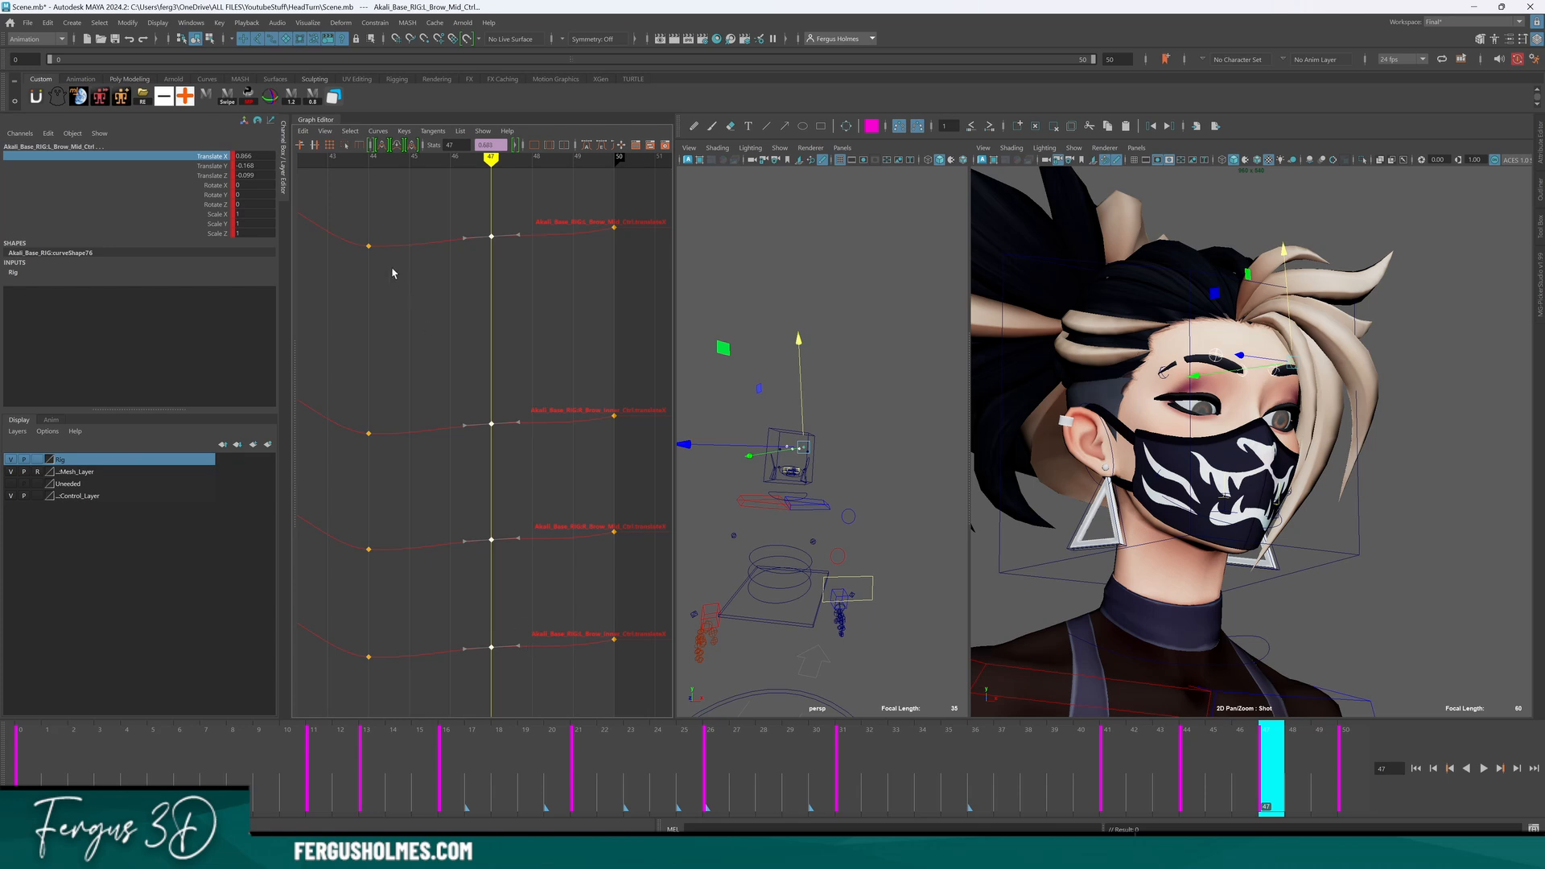
# Smooth the tangents of the brow keys at frames 47 and 50 so the curves ease into the end.
pyautogui.moveTo(494, 193); pyautogui.dragTo(656, 689)
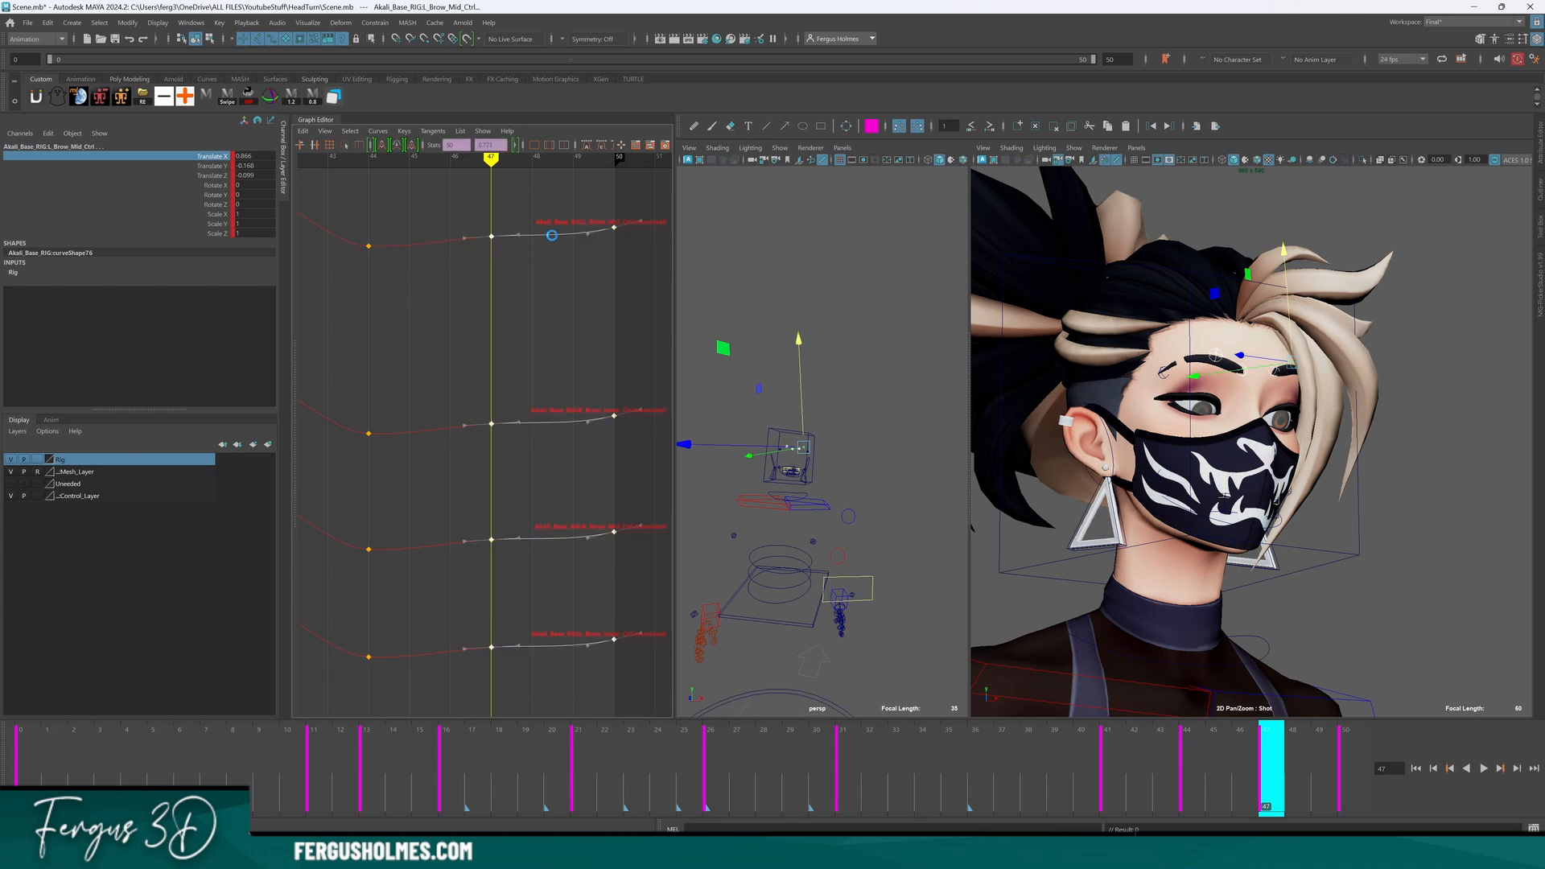
pyautogui.press('q')
pyautogui.click(587, 148)
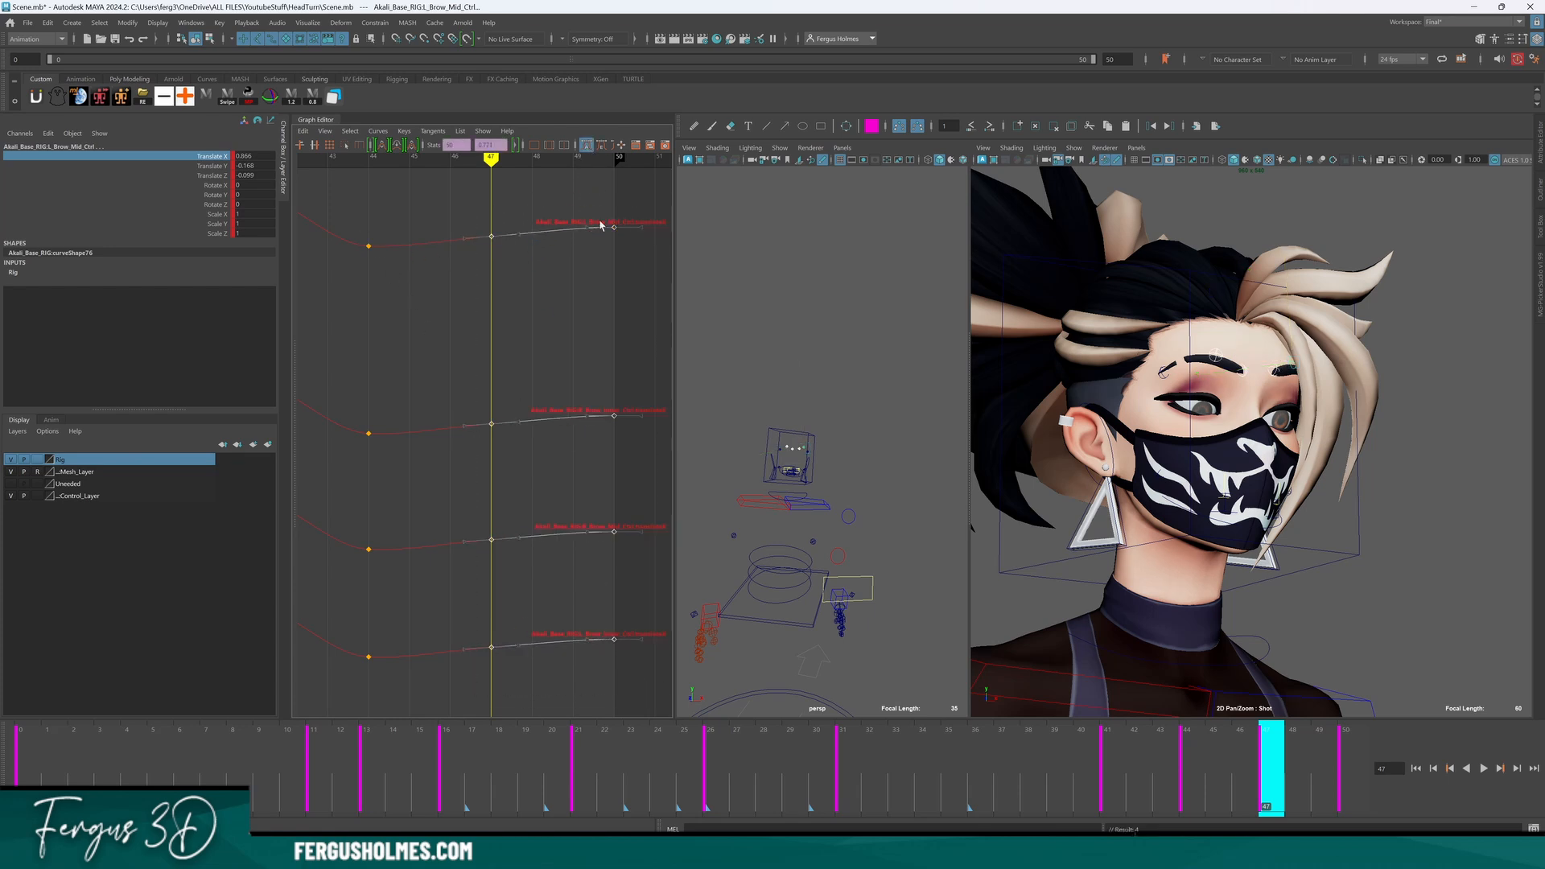
pyautogui.click(564, 274)
pyautogui.scroll(-3, 529, 362)
pyautogui.keyDown('alt'); pyautogui.keyDown('shift'); pyautogui.moveTo(528, 362); pyautogui.dragTo(515, 352, button='right'); pyautogui.keyUp('shift'); pyautogui.keyUp('alt')
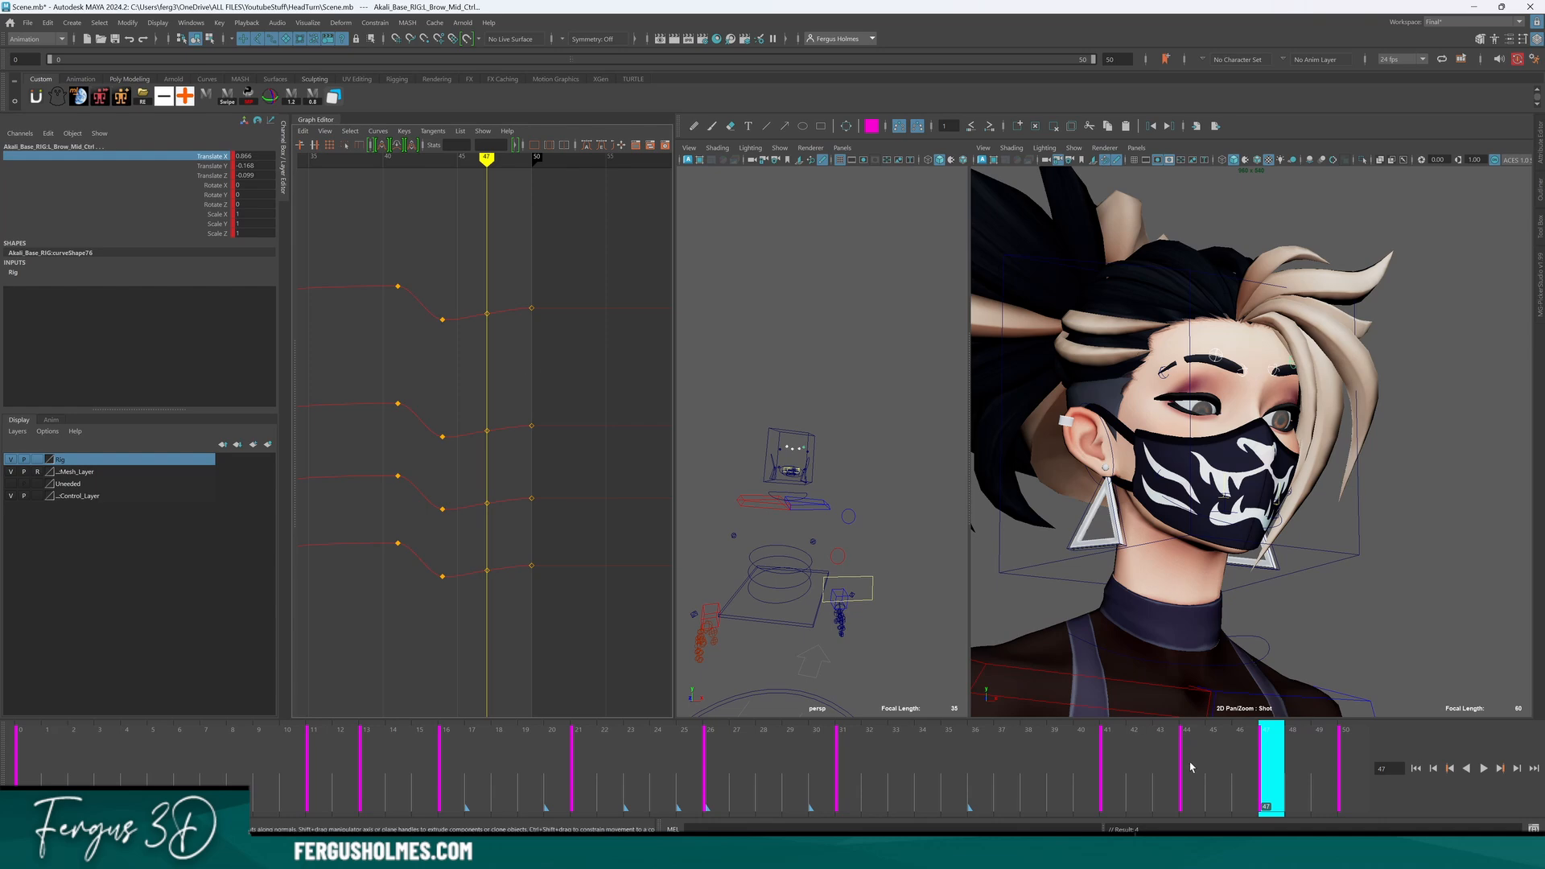
# Scrub and play back the head turn in the wider shot view to review the brow dip in the settle.
pyautogui.moveTo(1151, 758); pyautogui.dragTo(1236, 780)
pyautogui.press('Escape')
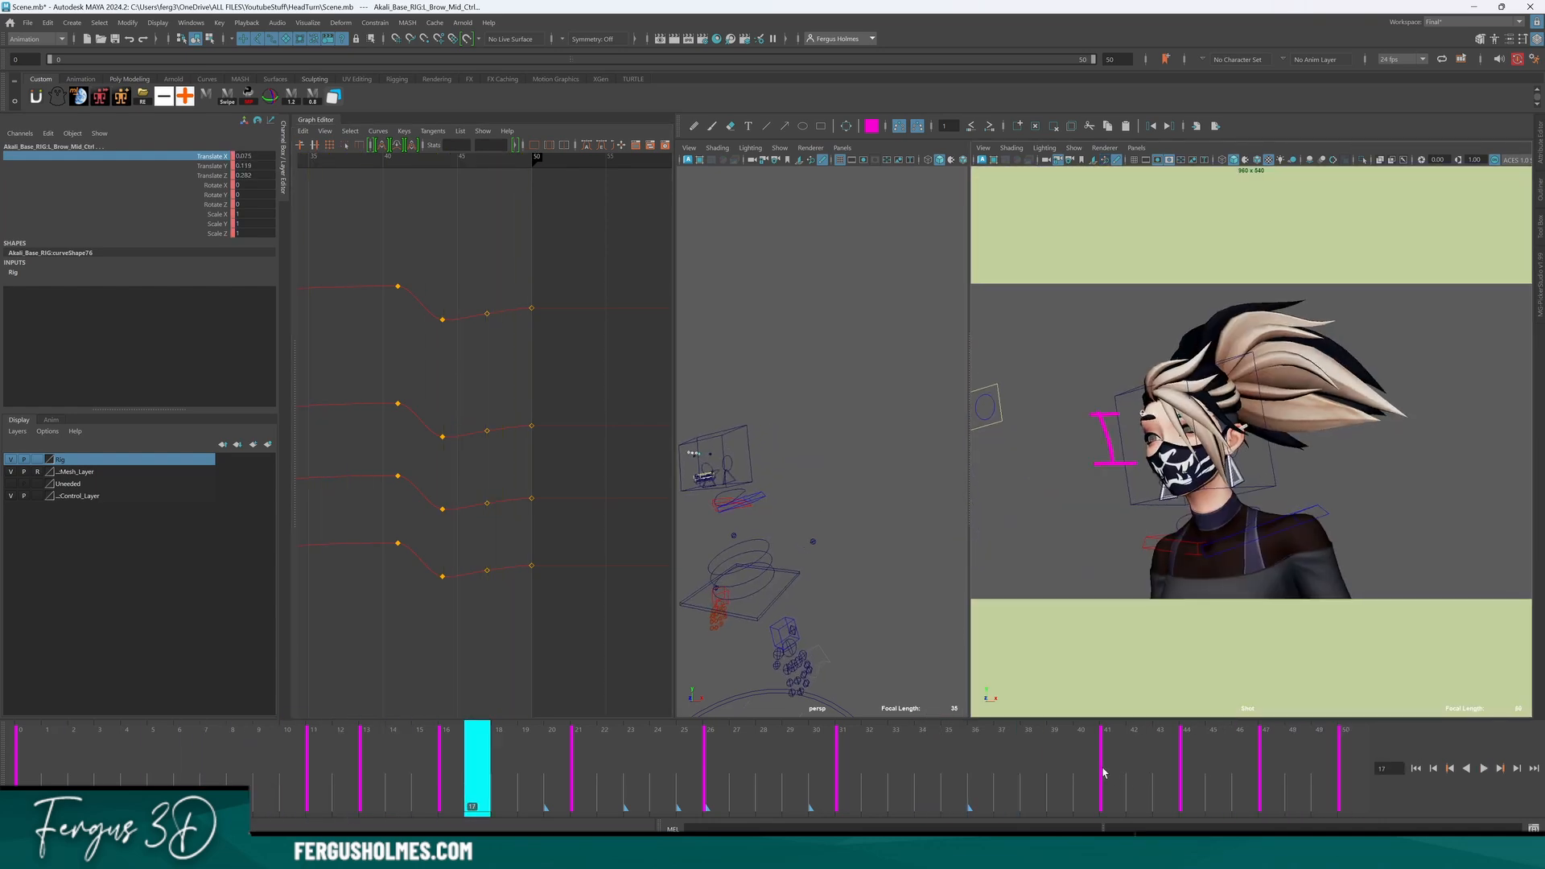
pyautogui.press('\\')
pyautogui.moveTo(1228, 656); pyautogui.dragTo(853, 450, button='right')
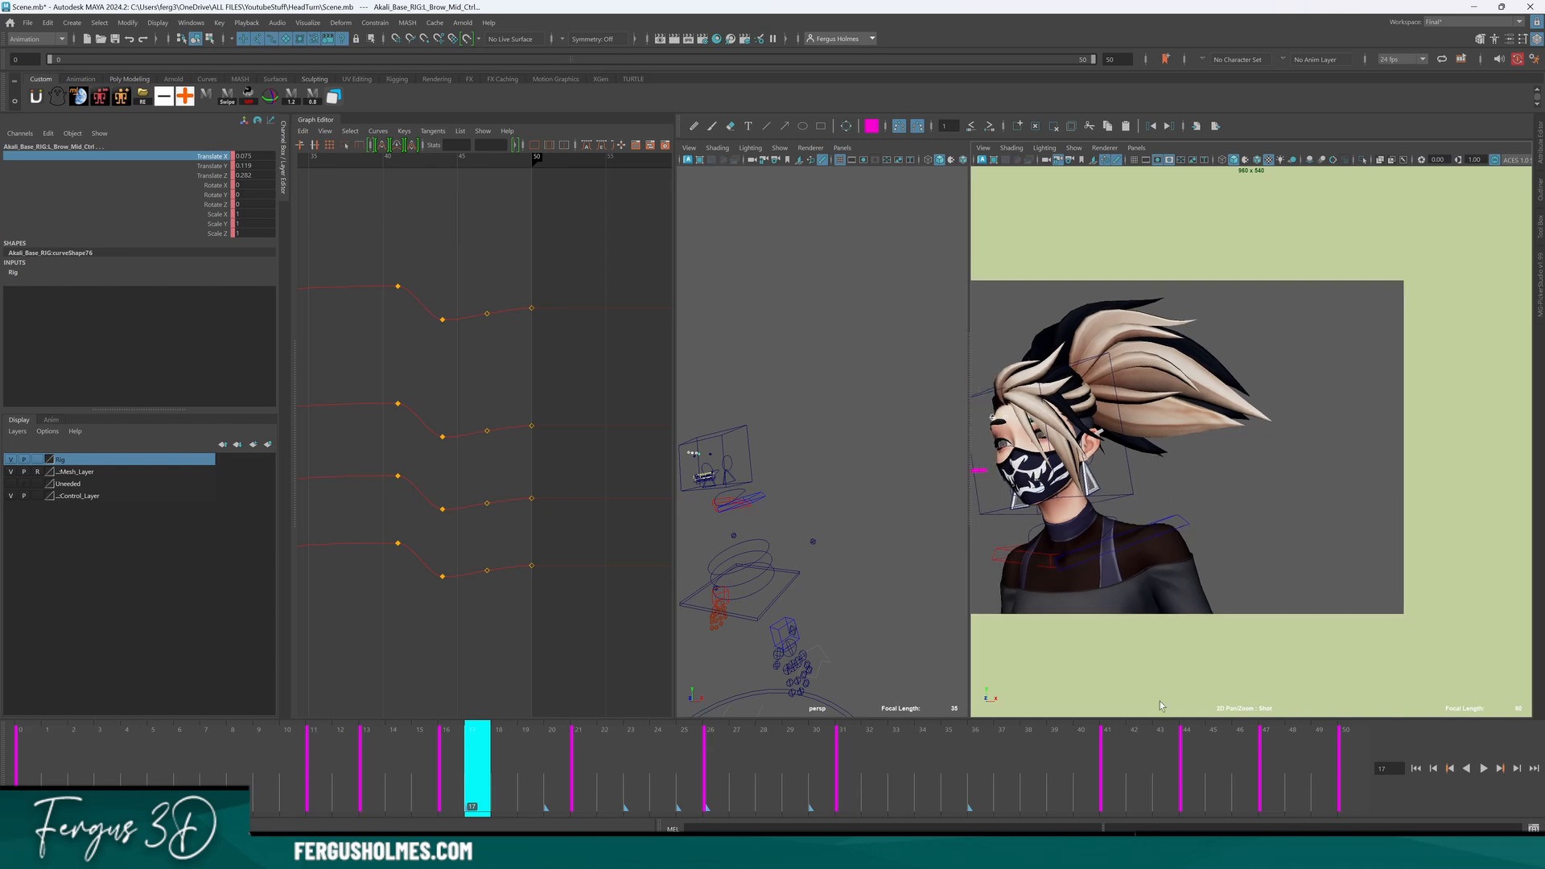
pyautogui.moveTo(1104, 760); pyautogui.dragTo(877, 754)
pyautogui.hotkey('alt', 'v')
pyautogui.click(602, 748)
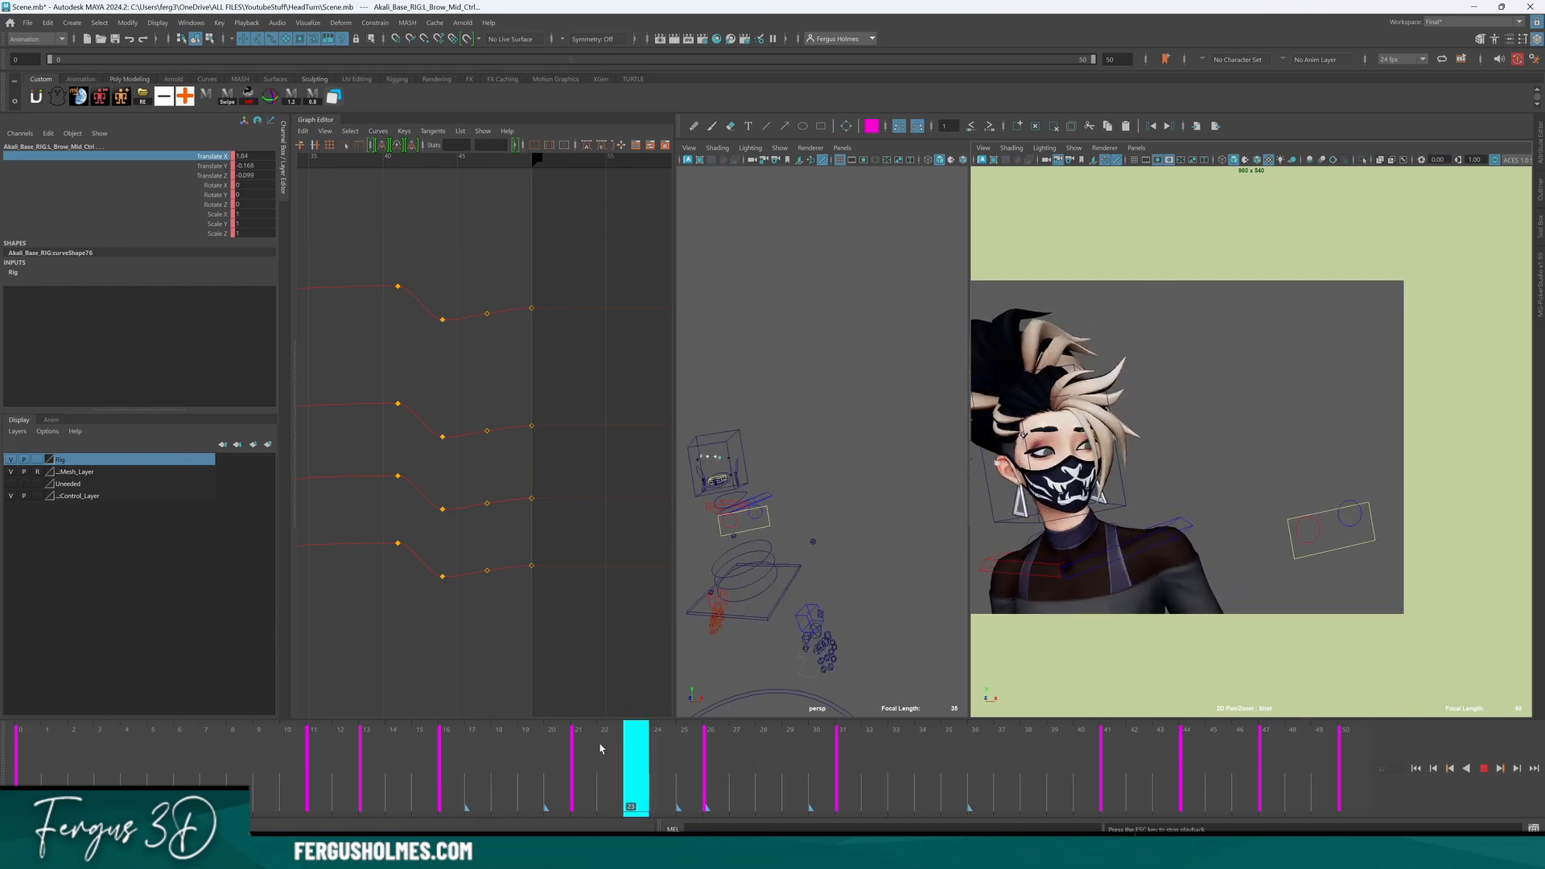
pyautogui.hotkey('alt', 'v')
pyautogui.hotkey('alt', 'v')
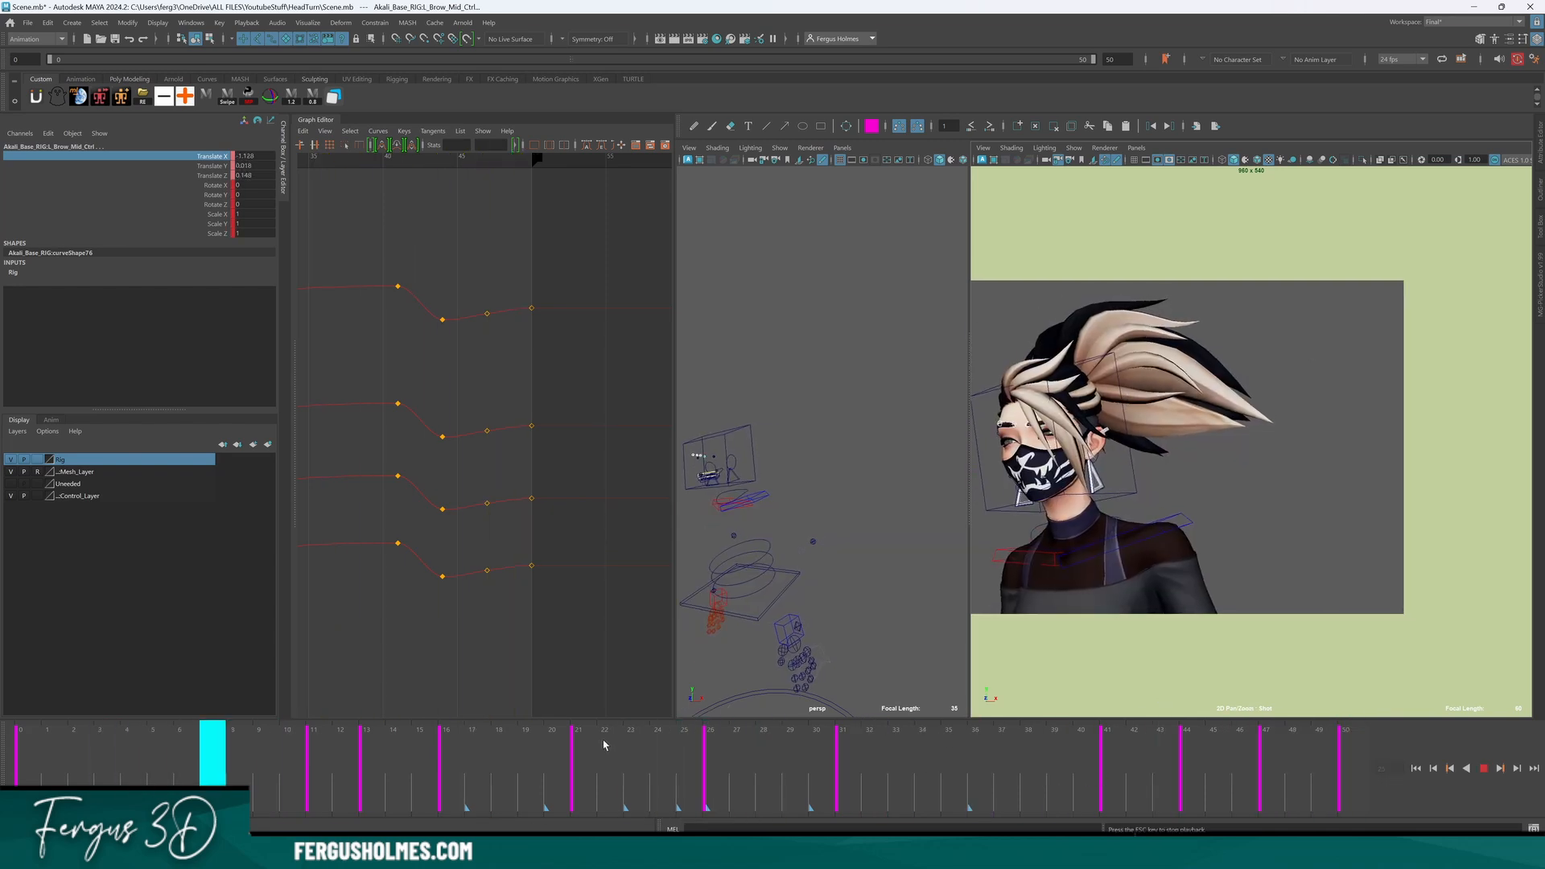
pyautogui.moveTo(1031, 759)
pyautogui.mouseDown()
pyautogui.moveTo(1301, 768)
pyautogui.moveTo(1028, 768)
pyautogui.mouseUp()
pyautogui.hotkey('alt', 'v')
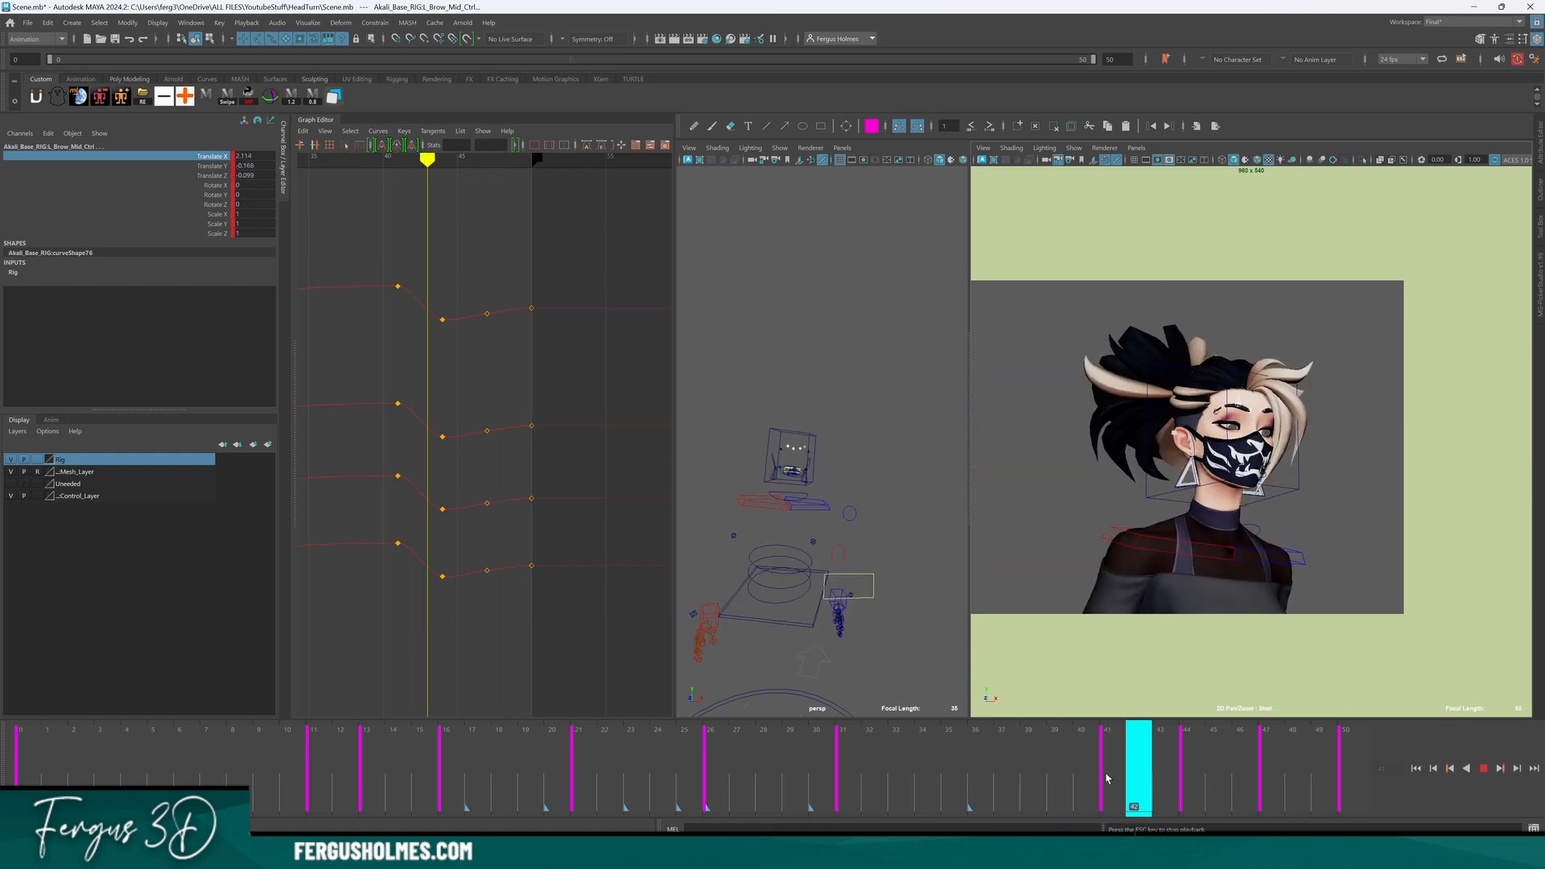
pyautogui.click(1083, 779)
pyautogui.hotkey('alt', 'v')
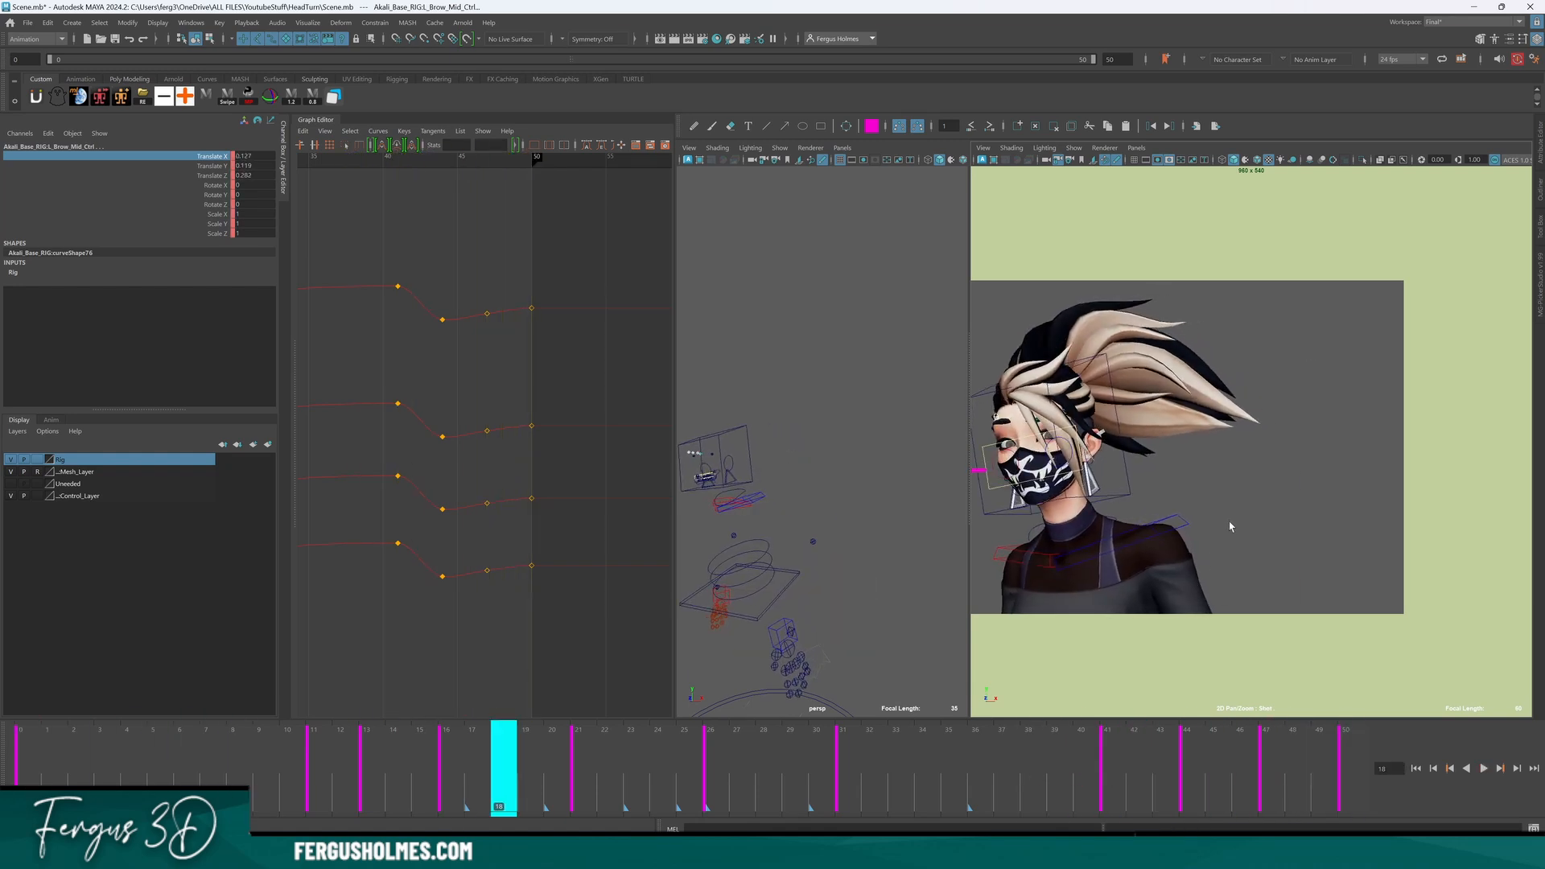
# Clear the selection, hide the rig controls in the shot view, and review the animation up to frame 44.
pyautogui.click(1232, 528)
pyautogui.hotkey('alt', '1')
pyautogui.hotkey('alt', 'v')
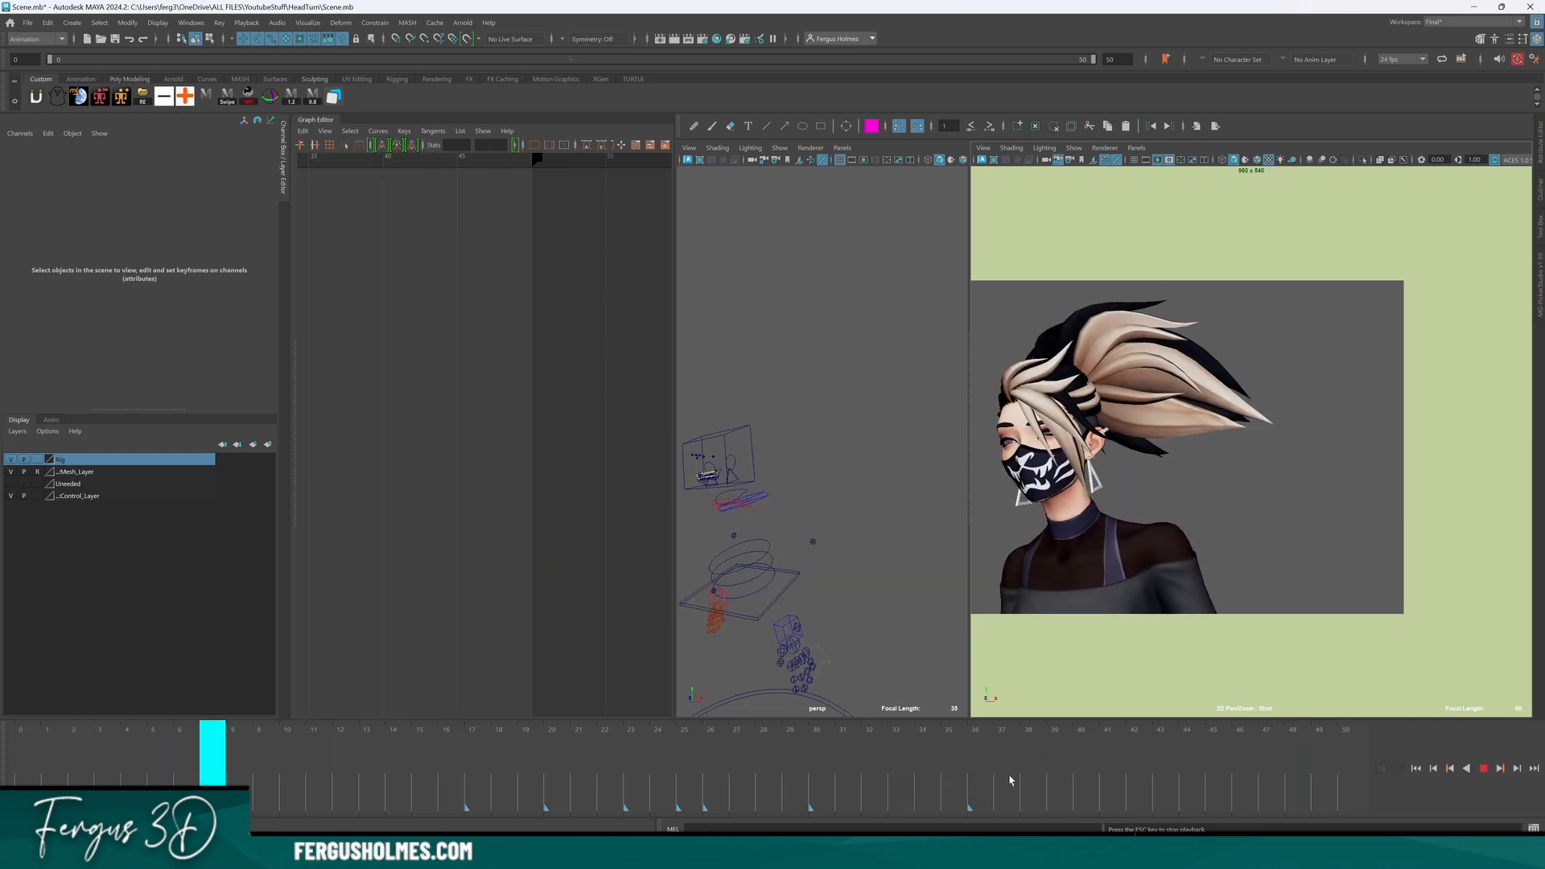
pyautogui.moveTo(1167, 771)
pyautogui.mouseDown()
pyautogui.moveTo(1297, 778)
pyautogui.moveTo(1191, 776)
pyautogui.mouseUp()
pyautogui.press('a')
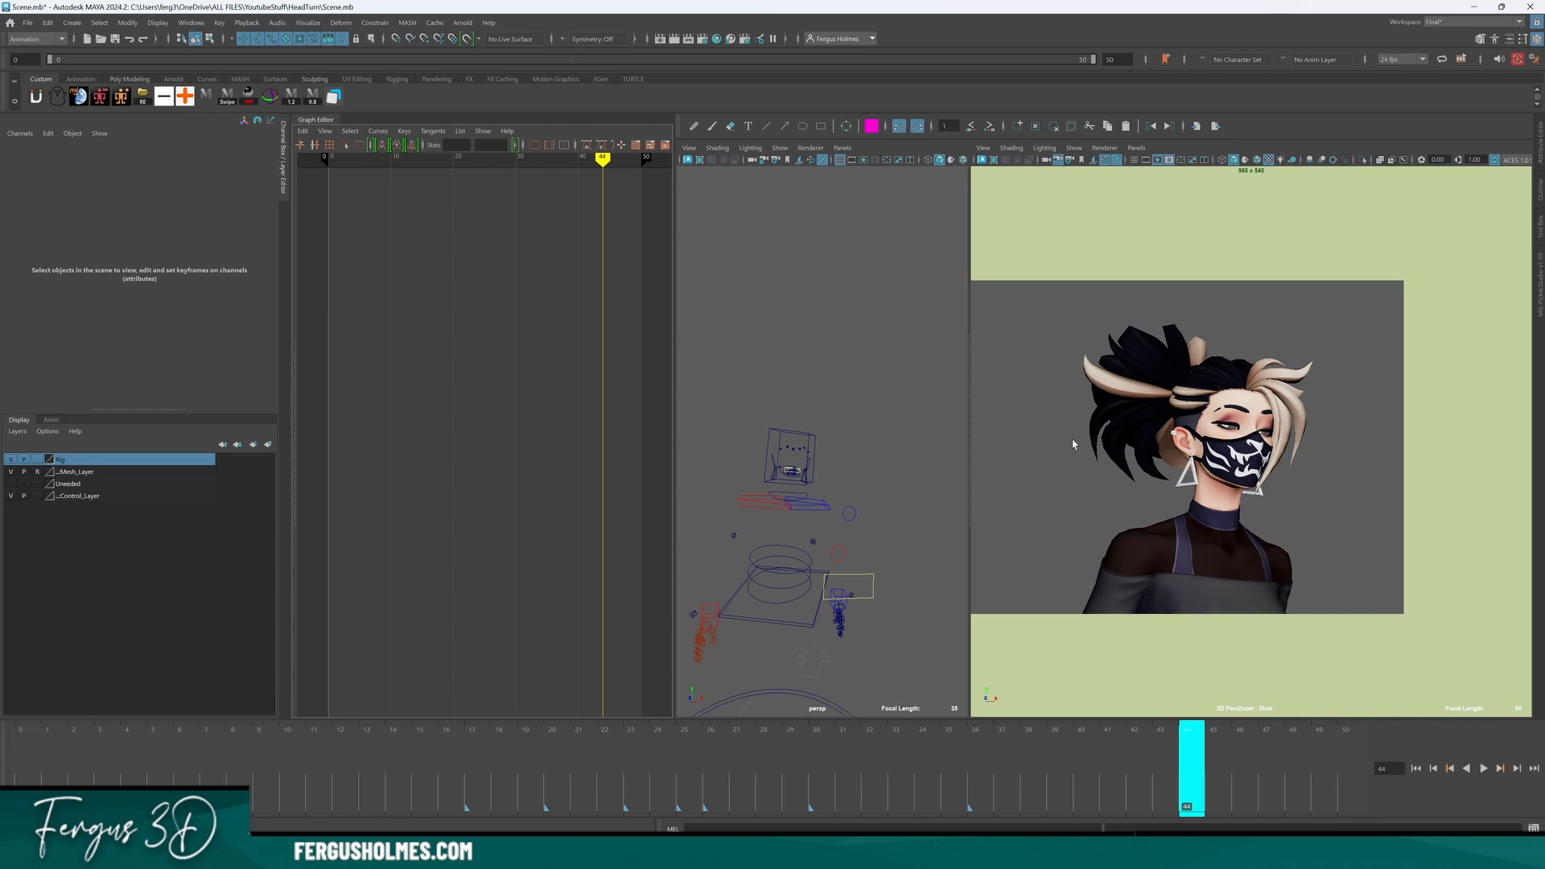
# Show the rig controls again, select the all-eyes control and isolate its R Upper Lid and L Upper Lid curves.
pyautogui.hotkey('alt', '1')
pyautogui.click(1240, 408)
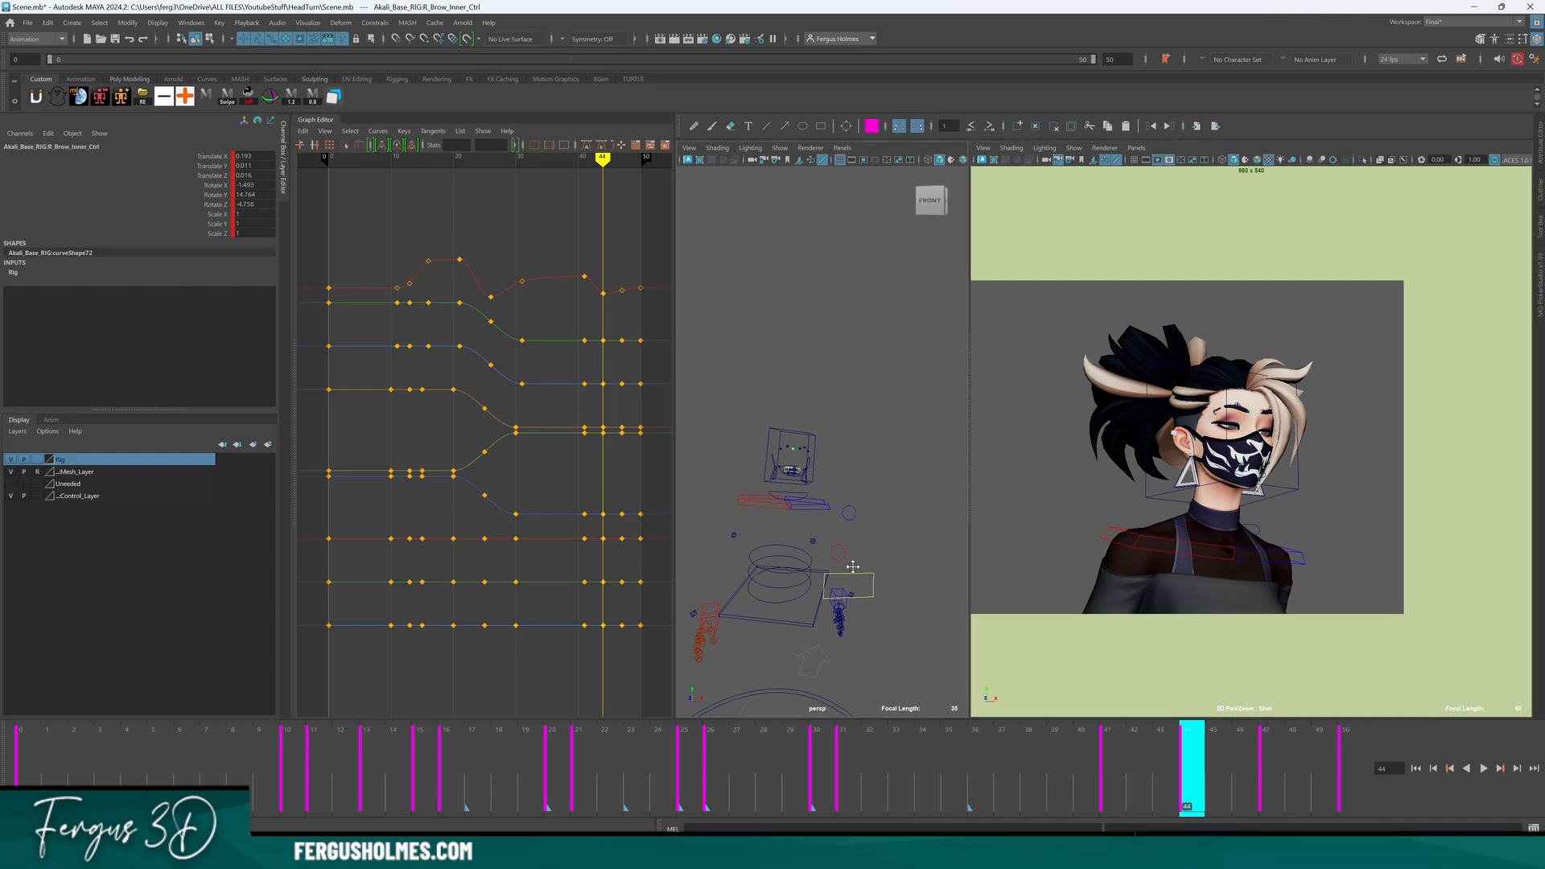
pyautogui.keyDown('alt'); pyautogui.moveTo(845, 569); pyautogui.dragTo(875, 529); pyautogui.keyUp('alt')
pyautogui.click(872, 531)
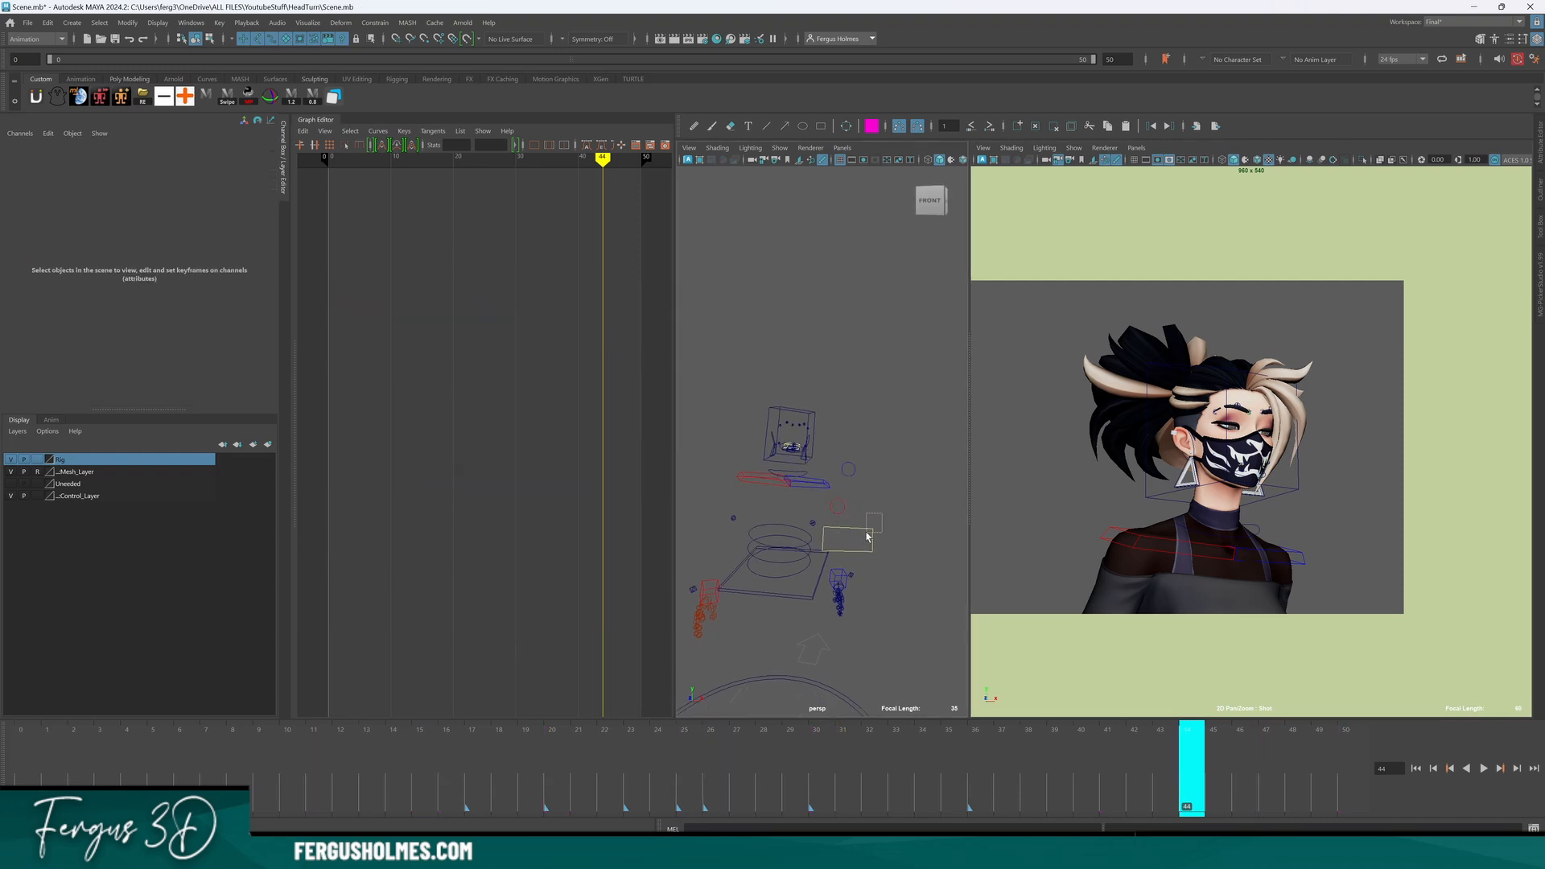
pyautogui.click(211, 205)
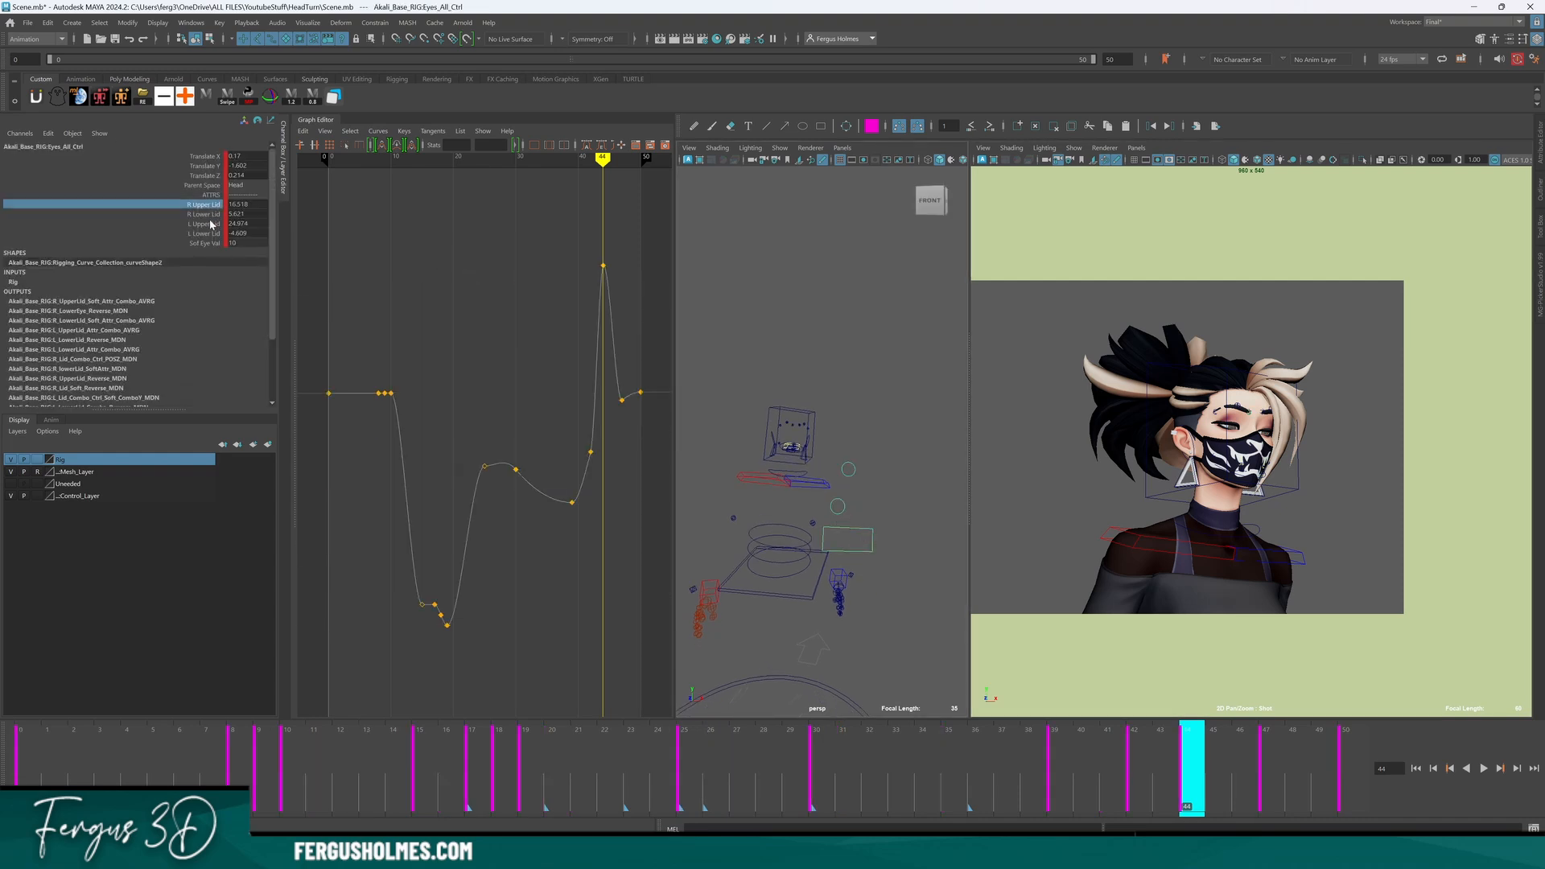
pyautogui.keyDown('ctrl'); pyautogui.click(208, 224); pyautogui.keyUp('ctrl')
pyautogui.press('f')
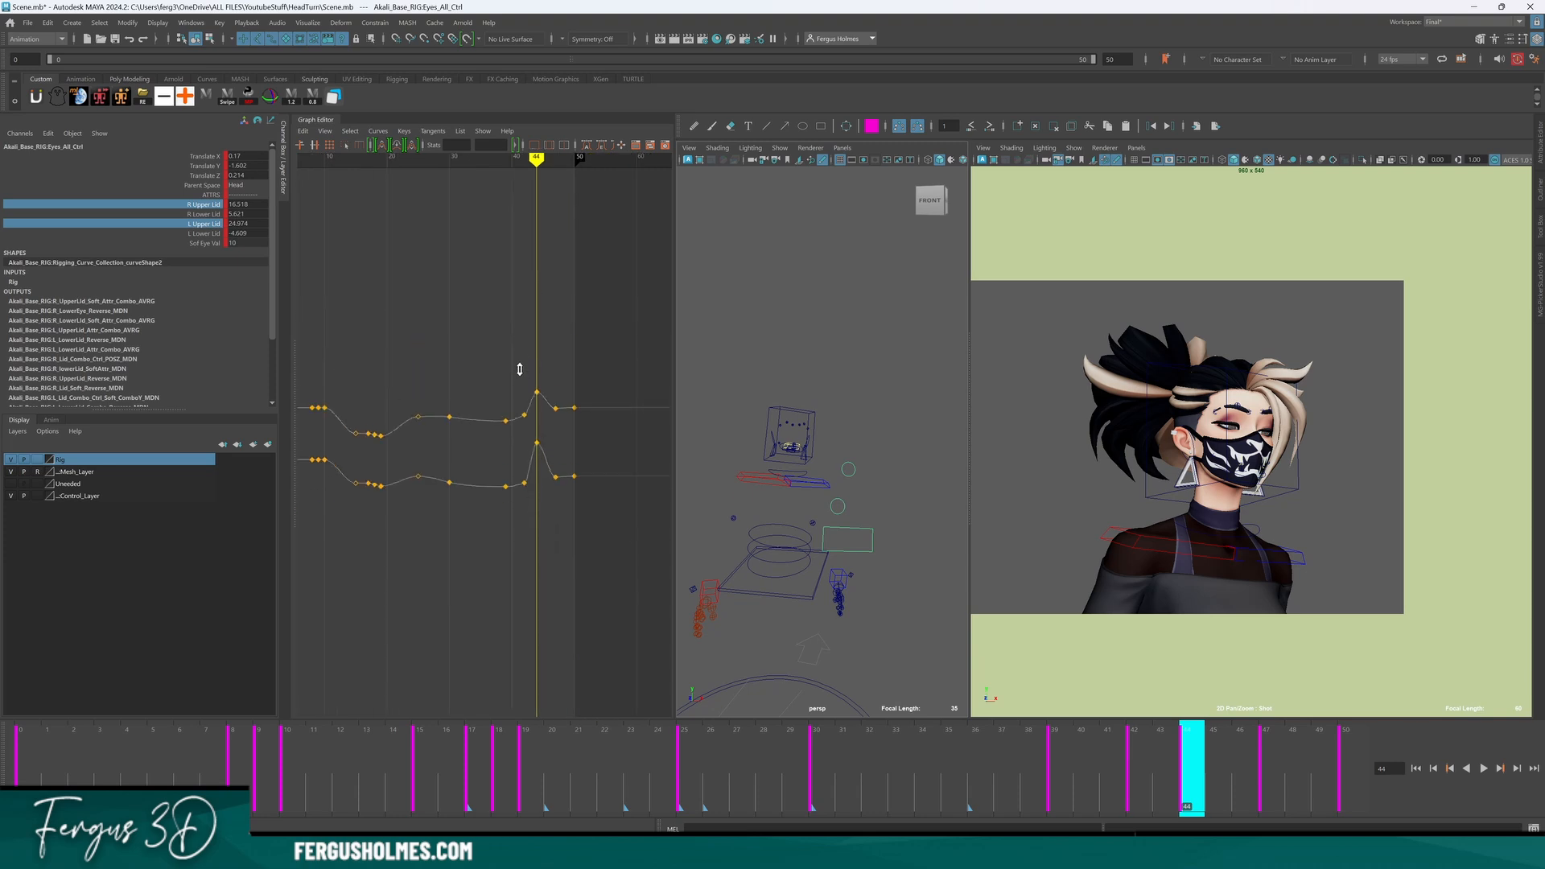
# Sketch a magenta Blue Pencil circle beside the character's hair at frame 44 to represent an eye.
pyautogui.click(766, 127)
pyautogui.click(712, 126)
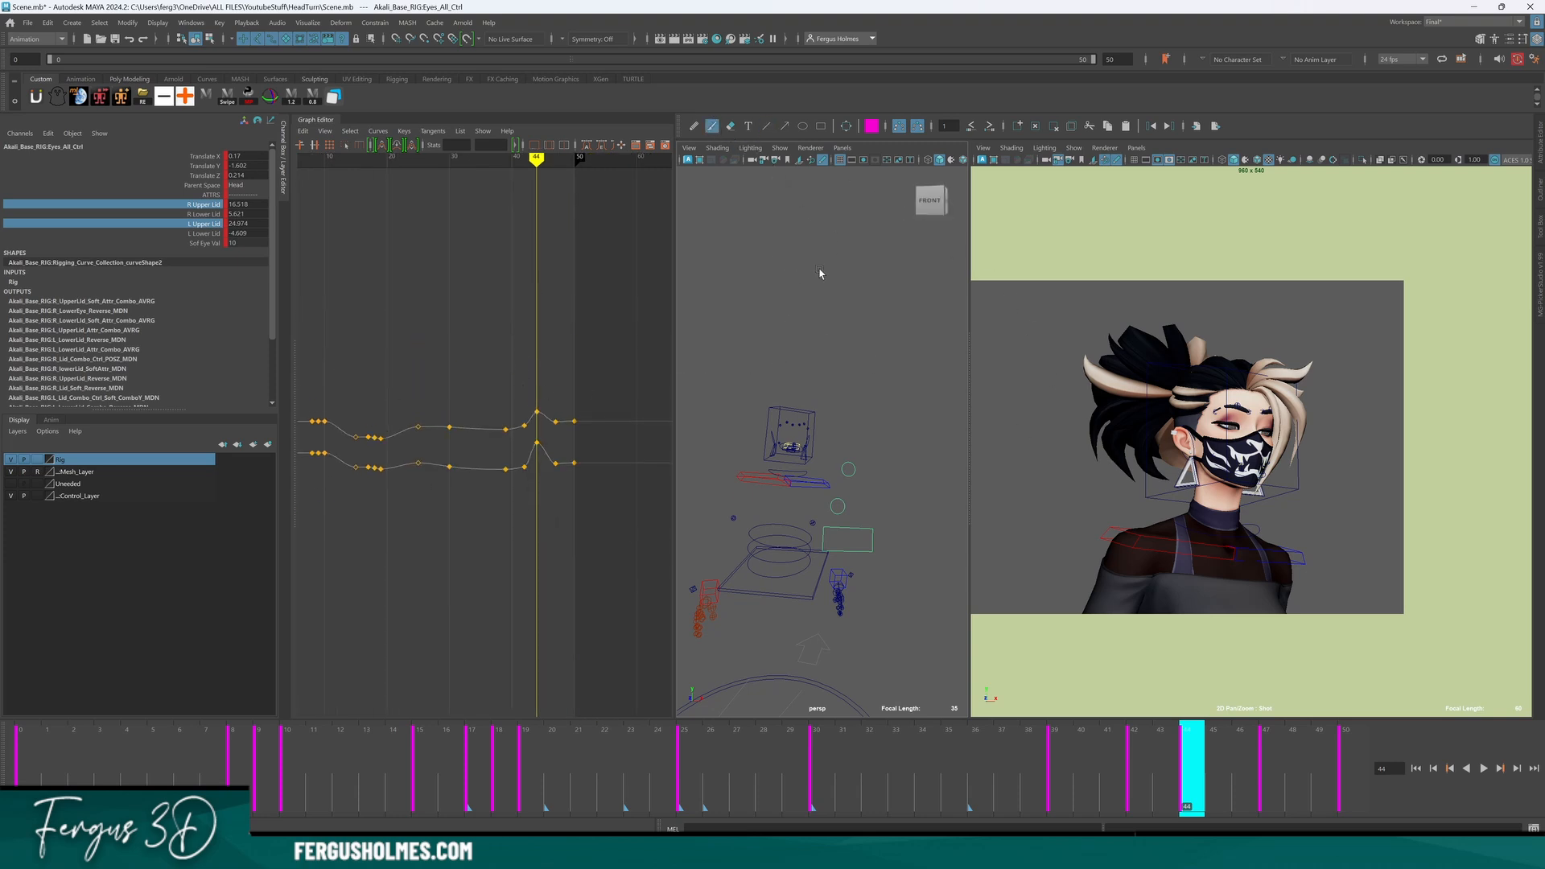
pyautogui.click(694, 127)
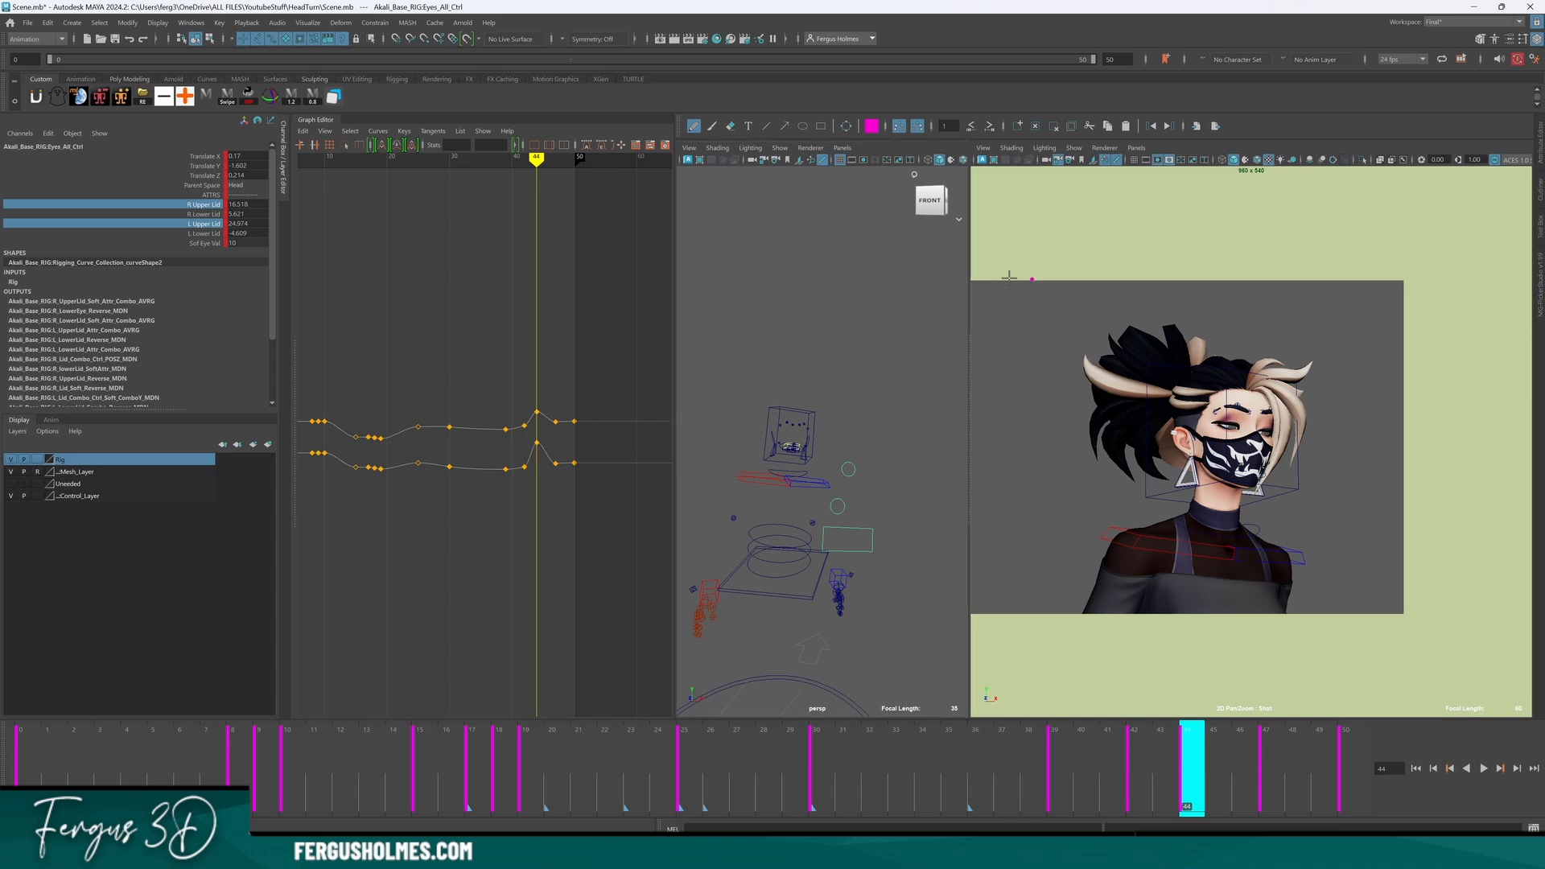
pyautogui.moveTo(1033, 279)
pyautogui.mouseDown()
pyautogui.moveTo(1054, 338)
pyautogui.moveTo(1032, 278)
pyautogui.mouseUp()
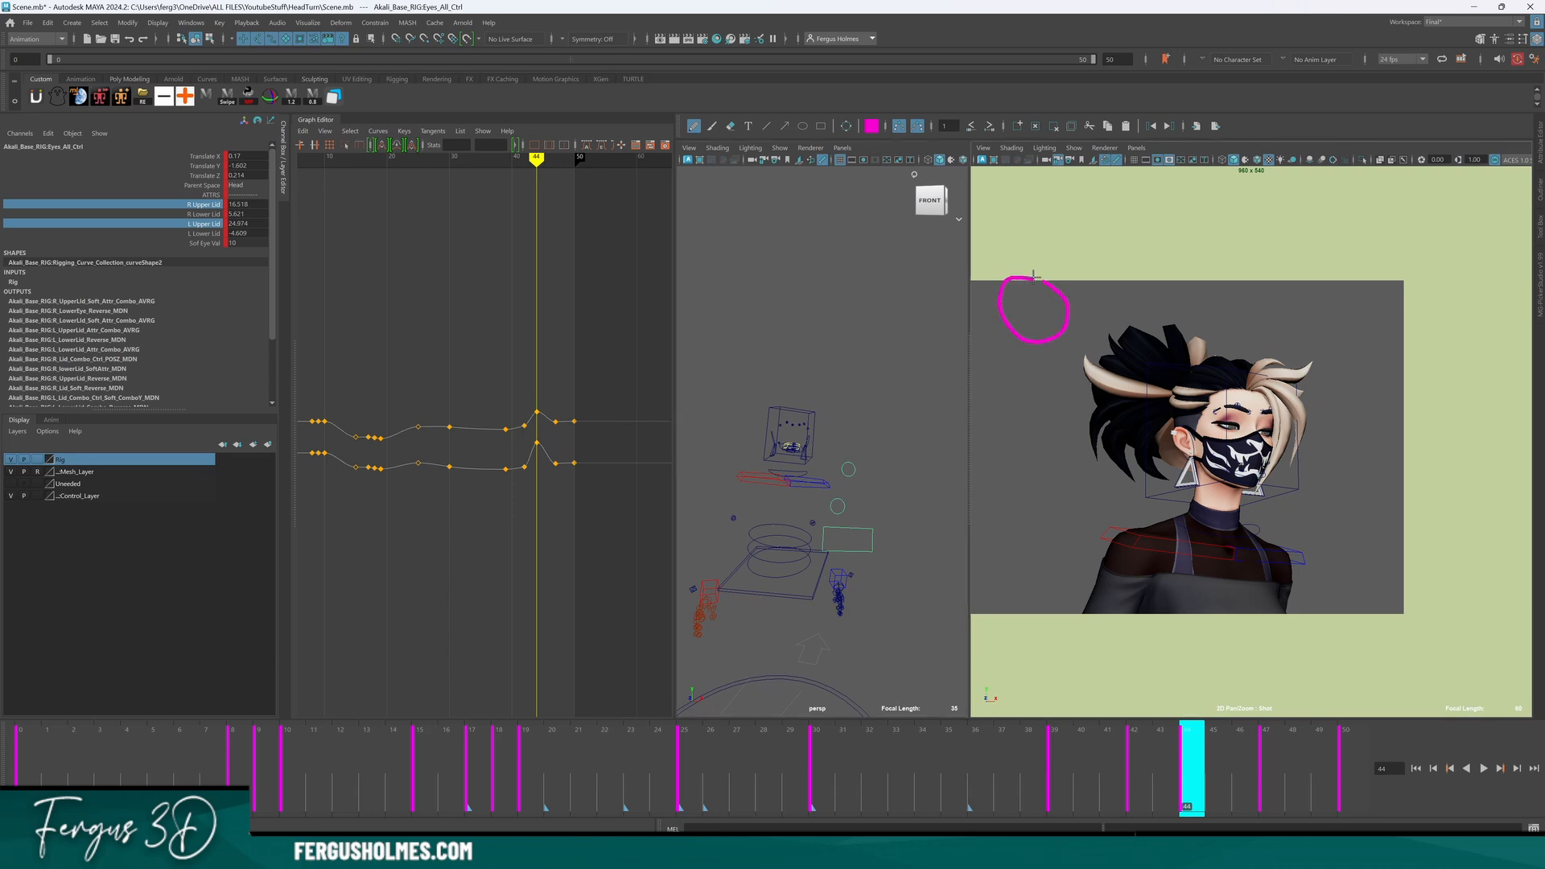
# Draw cyan upper and lower lid lines across the circle, redoing them once, and mark a short spacing beside the upper line.
pyautogui.click(871, 126)
pyautogui.click(864, 97)
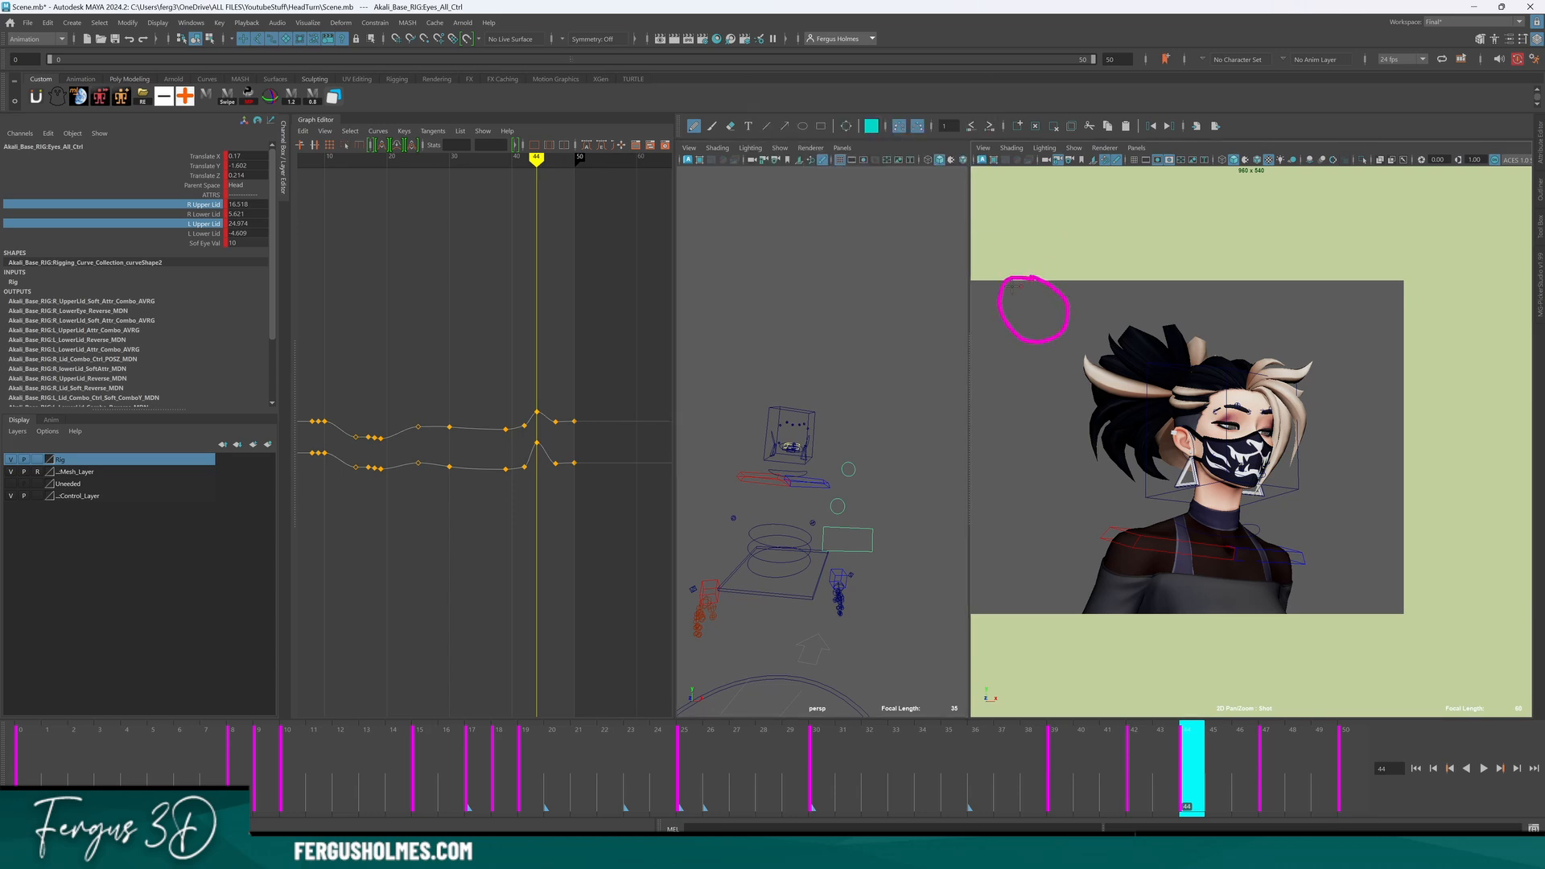
pyautogui.moveTo(981, 283); pyautogui.dragTo(1070, 281)
pyautogui.moveTo(991, 332); pyautogui.dragTo(1087, 329)
pyautogui.hotkey('ctrl', 'z')
pyautogui.hotkey('ctrl', 'z')
pyautogui.moveTo(986, 294); pyautogui.dragTo(1077, 287)
pyautogui.moveTo(1005, 341); pyautogui.dragTo(1089, 337)
pyautogui.moveTo(1084, 274); pyautogui.dragTo(1098, 284)
# Sketch a second magenta circle below the first and add a low cyan lid line with a tall spacing mark.
pyautogui.click(872, 126)
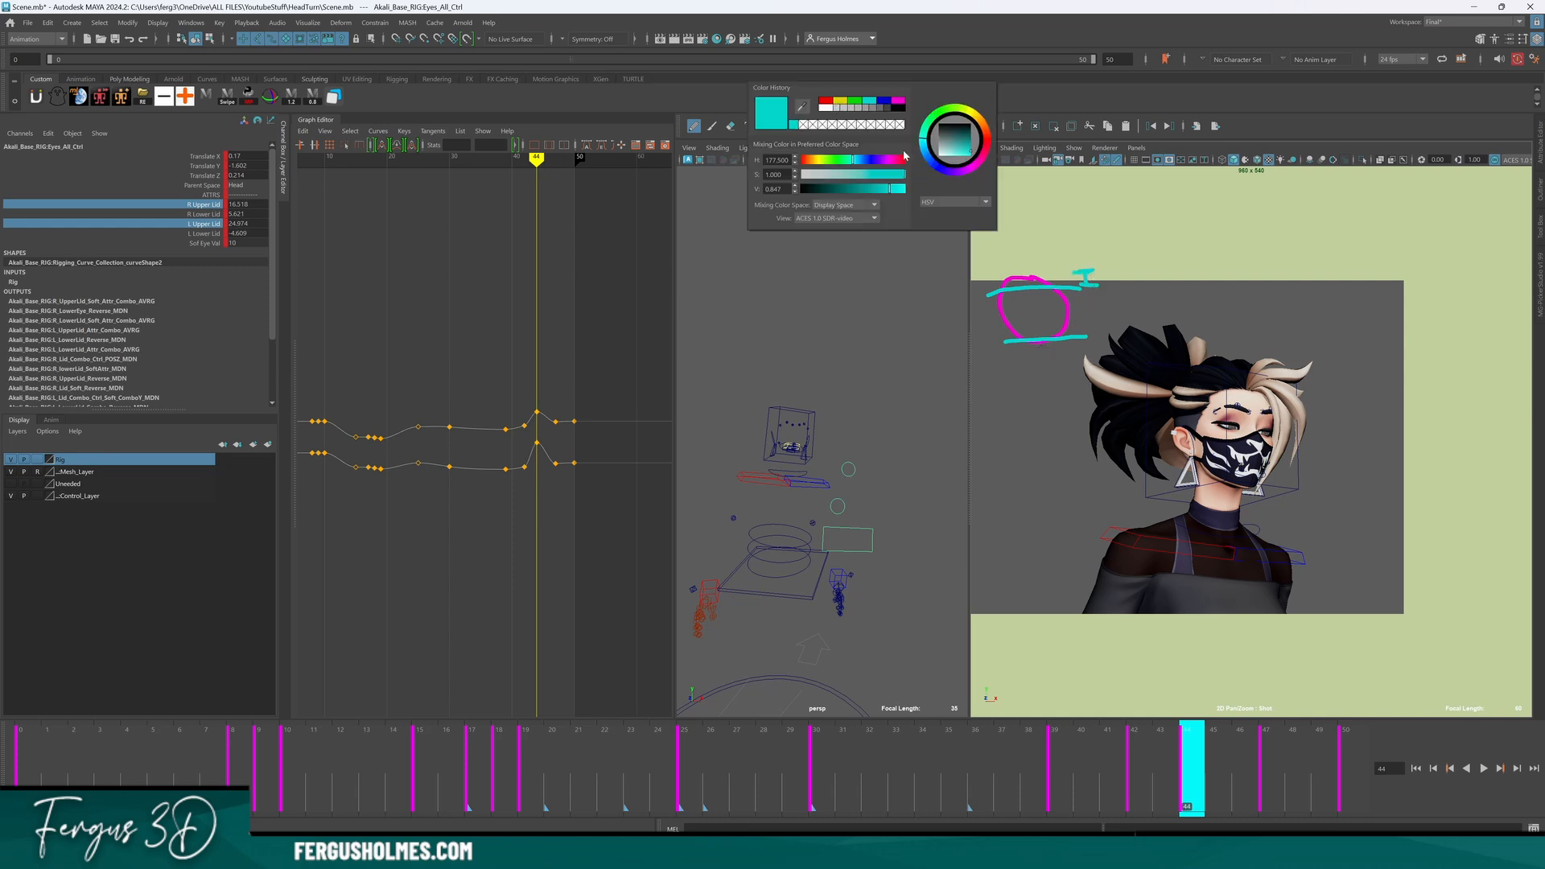
pyautogui.click(898, 100)
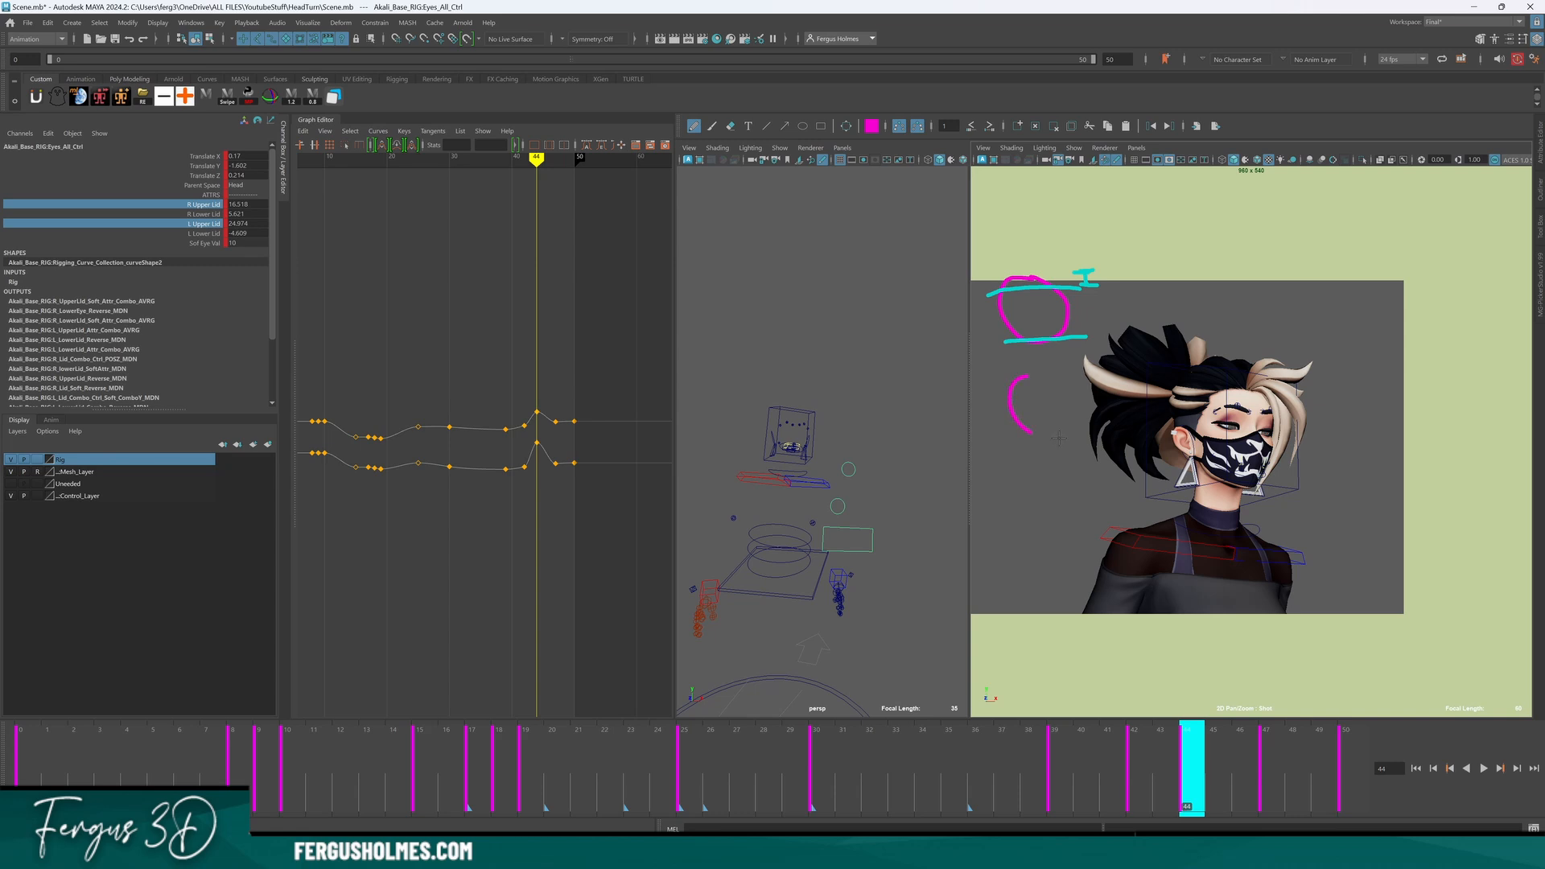
pyautogui.click(872, 126)
pyautogui.click(808, 115)
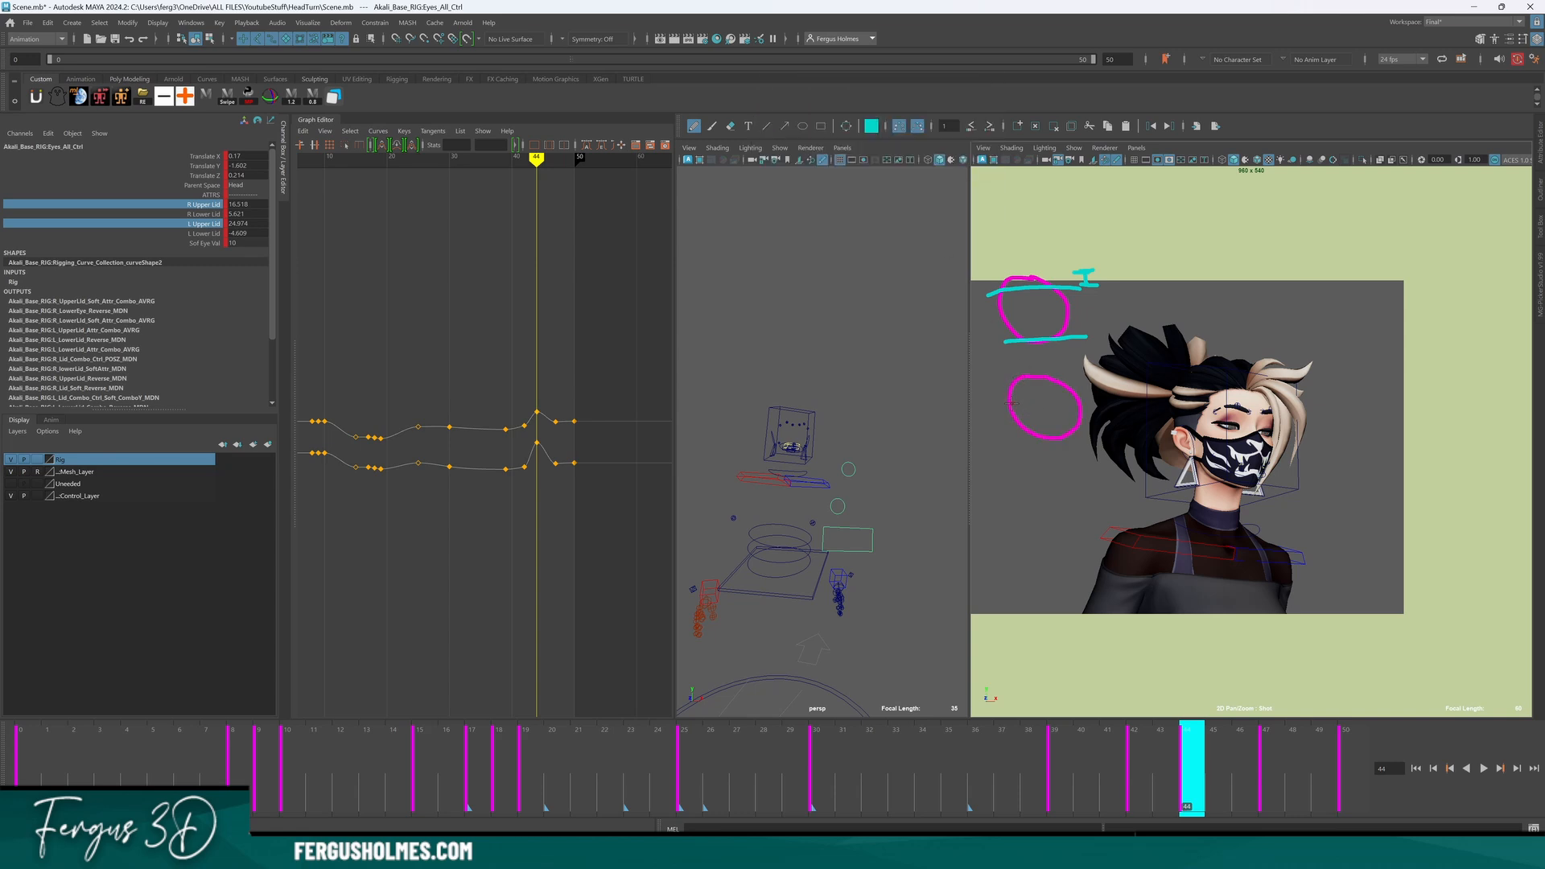
pyautogui.moveTo(1010, 419); pyautogui.dragTo(1099, 420)
pyautogui.moveTo(992, 379)
pyautogui.mouseDown()
pyautogui.moveTo(990, 419)
pyautogui.moveTo(1014, 380)
pyautogui.mouseUp()
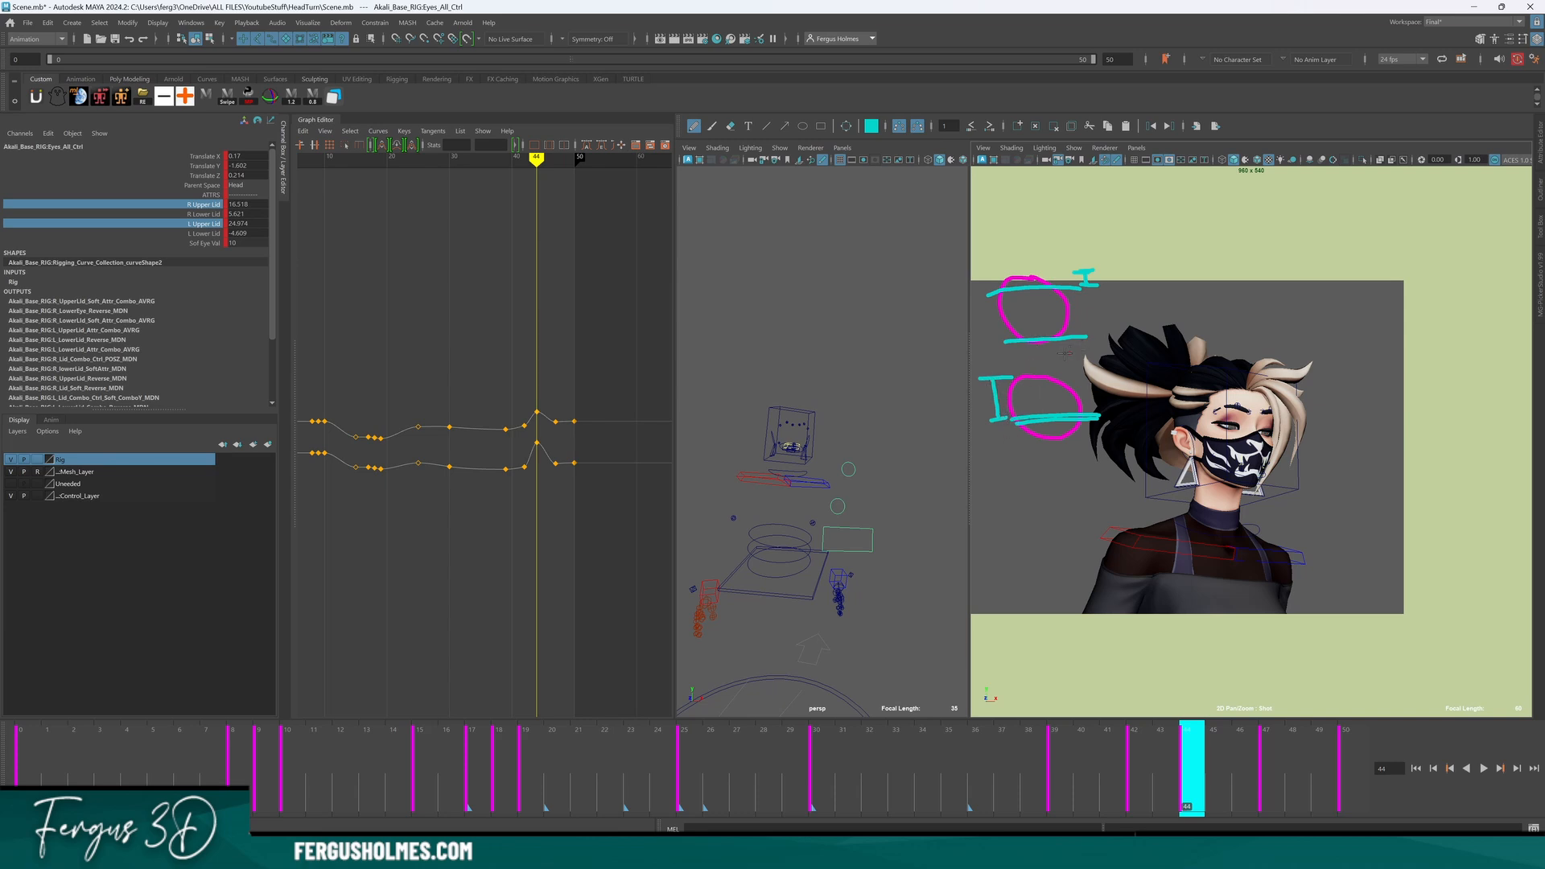
# Insert keys at frame 43 on the R Upper Lid and L Upper Lid curves.
pyautogui.scroll(5, 539, 438)
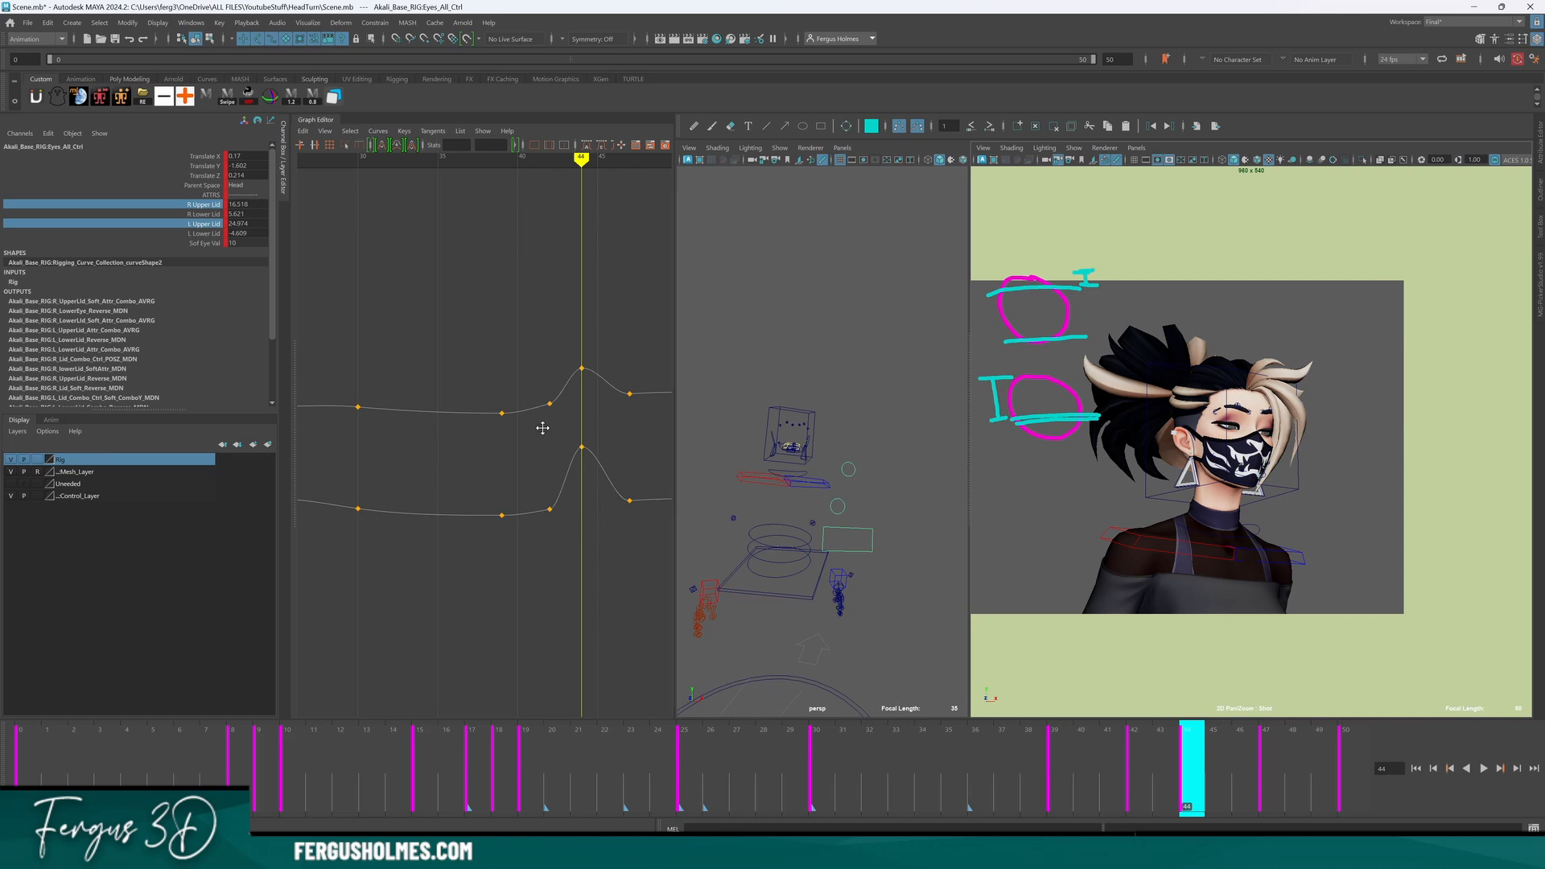
pyautogui.click(1169, 740)
pyautogui.scroll(4, 527, 409)
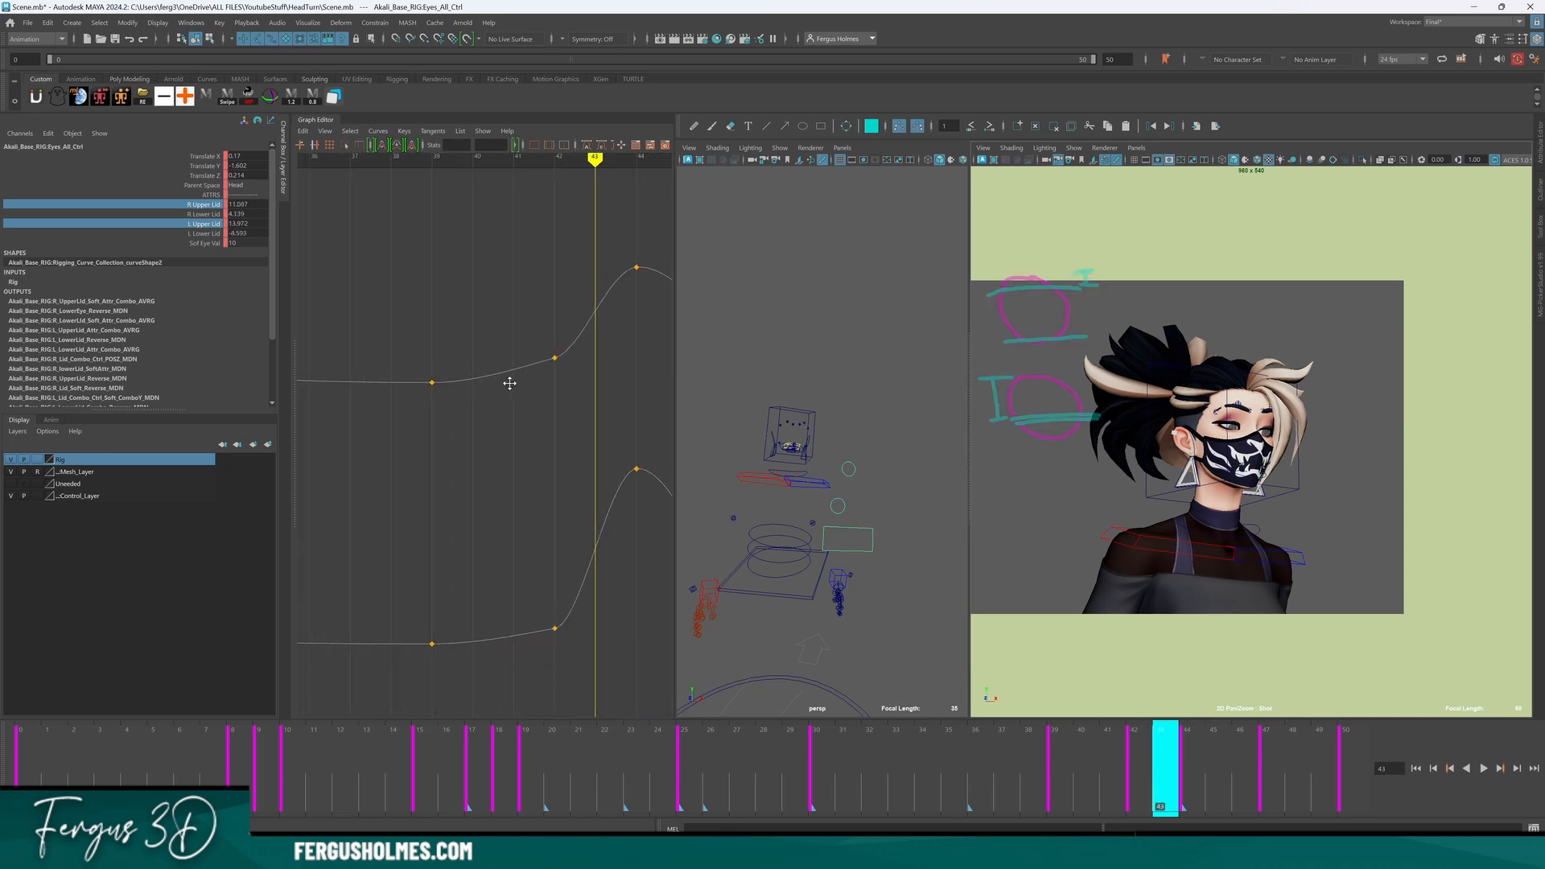
pyautogui.moveTo(492, 339); pyautogui.dragTo(595, 640)
pyautogui.rightClick(595, 634)
pyautogui.click(609, 573)
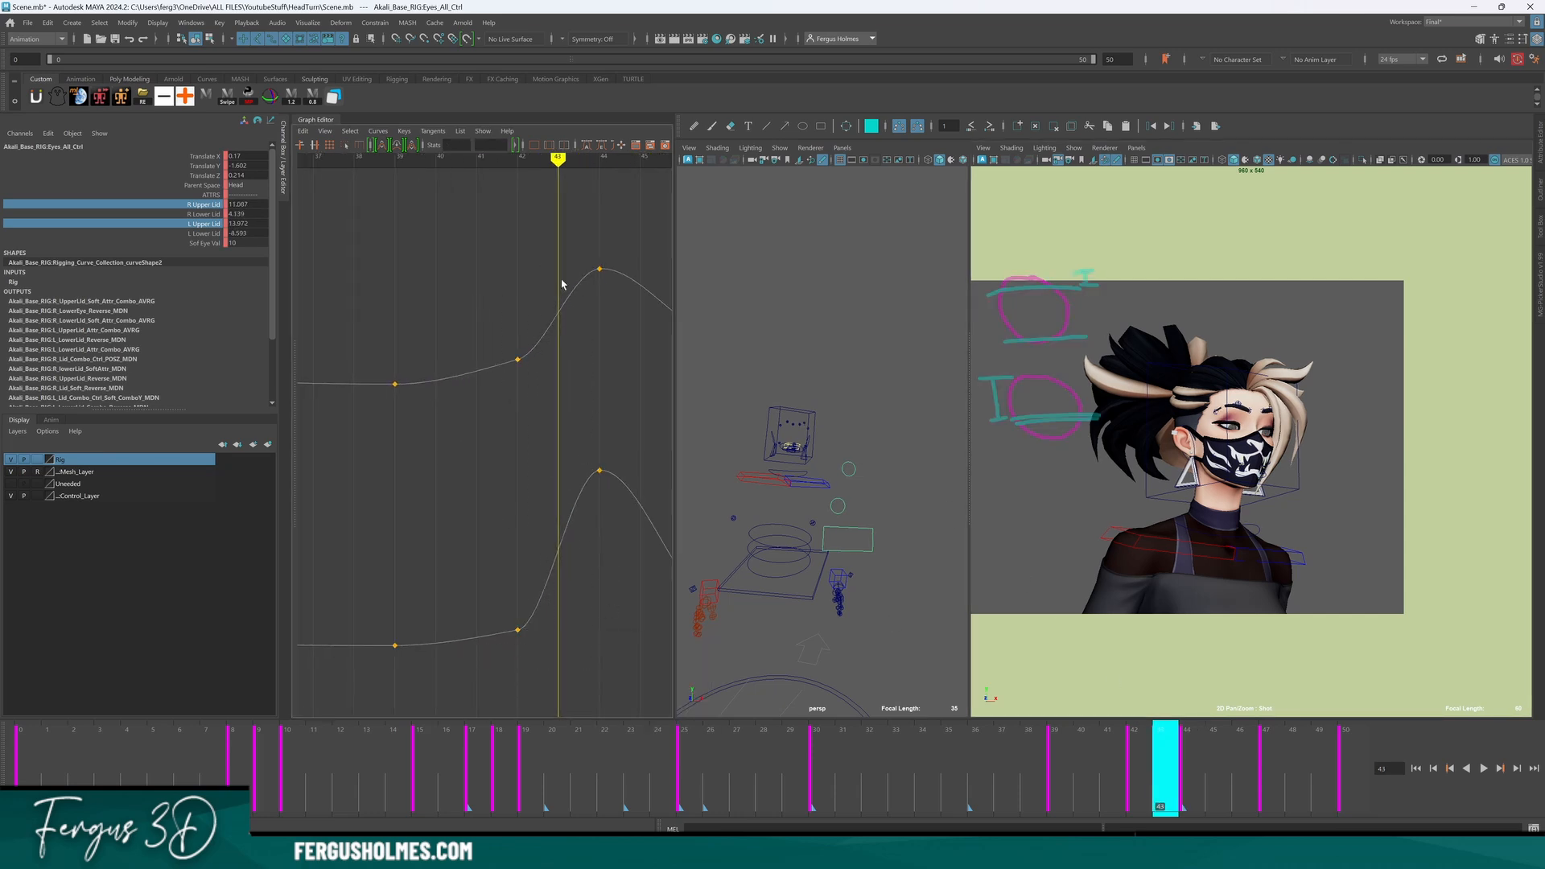
pyautogui.moveTo(563, 281); pyautogui.dragTo(575, 580)
pyautogui.rightClick(579, 587)
pyautogui.click(593, 589)
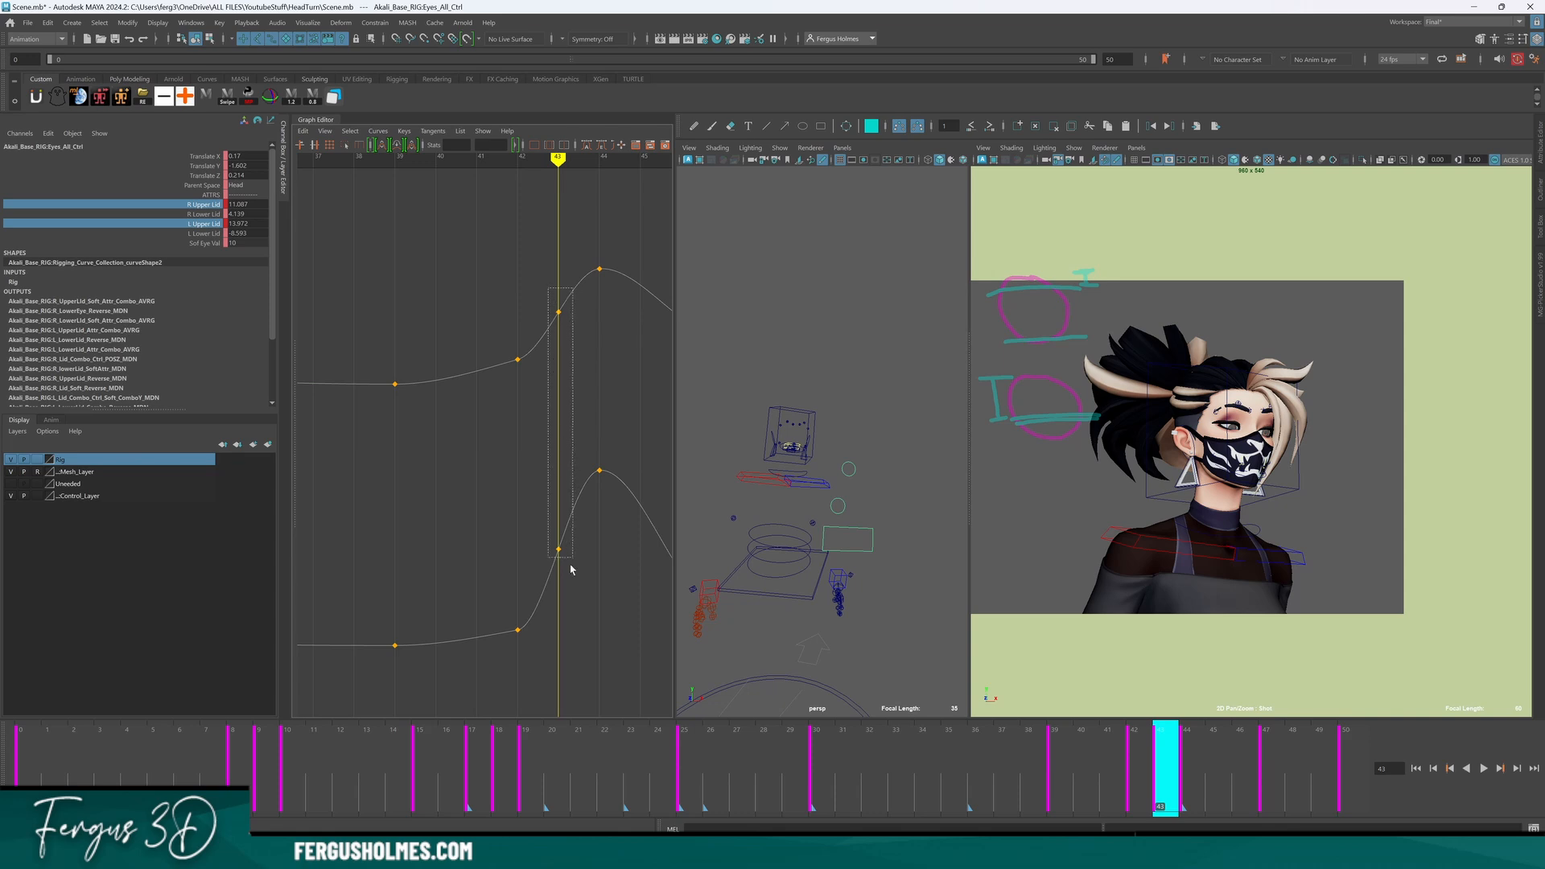
# Lower the frame 43 keys on the R Upper Lid and L Upper Lid curves and smooth their tangents.
pyautogui.middleClick(570, 583)
pyautogui.moveTo(576, 579); pyautogui.dragTo(580, 594, button='middle')
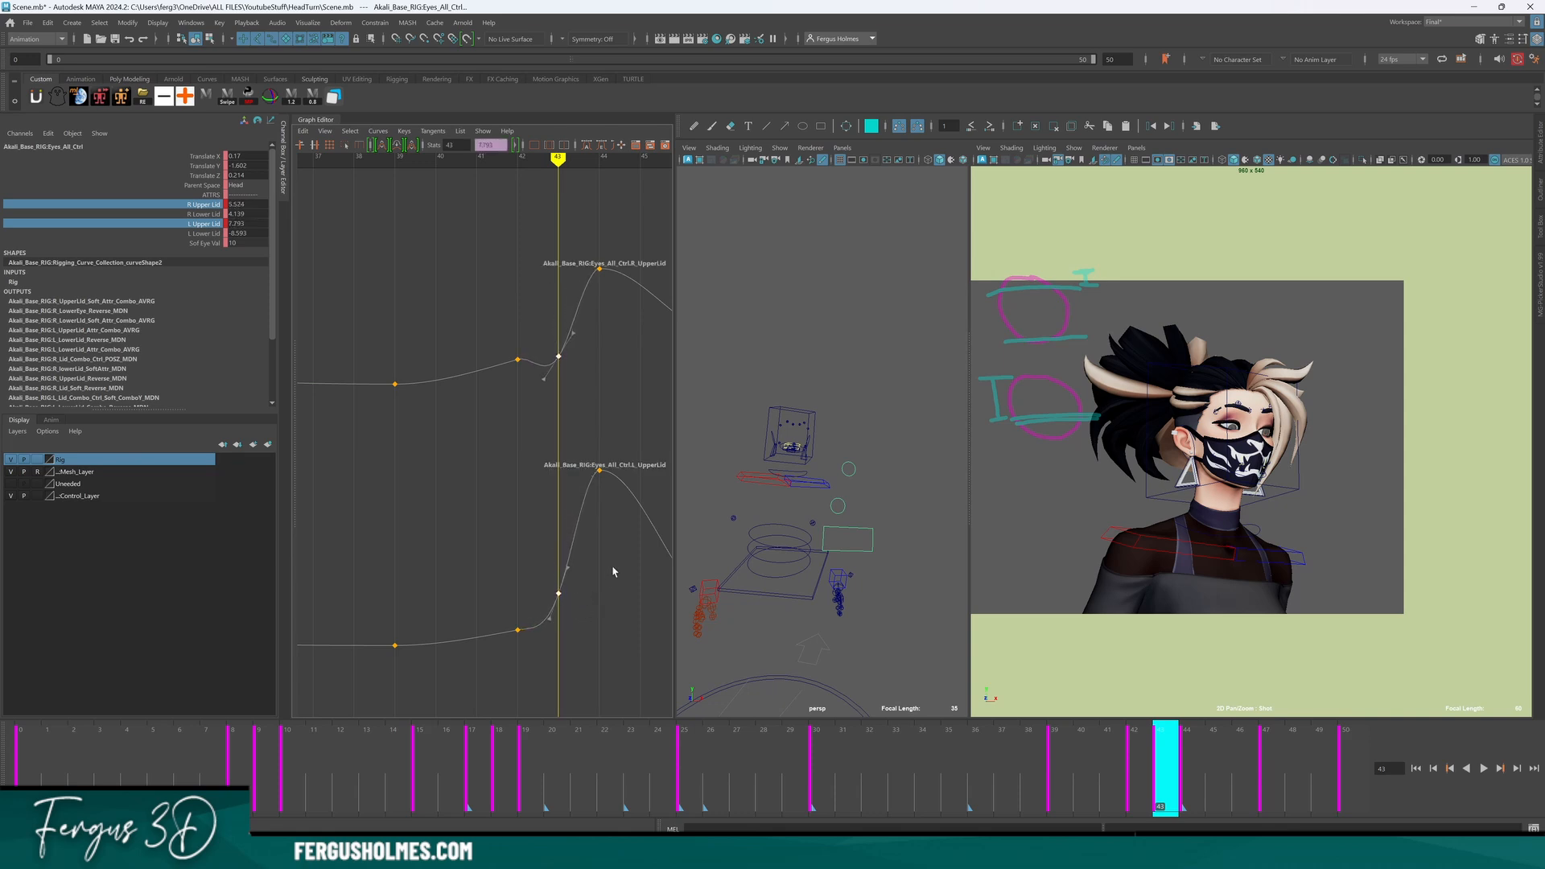
pyautogui.moveTo(501, 317); pyautogui.dragTo(587, 397)
pyautogui.click(595, 379)
pyautogui.hotkey('alt', 'a')
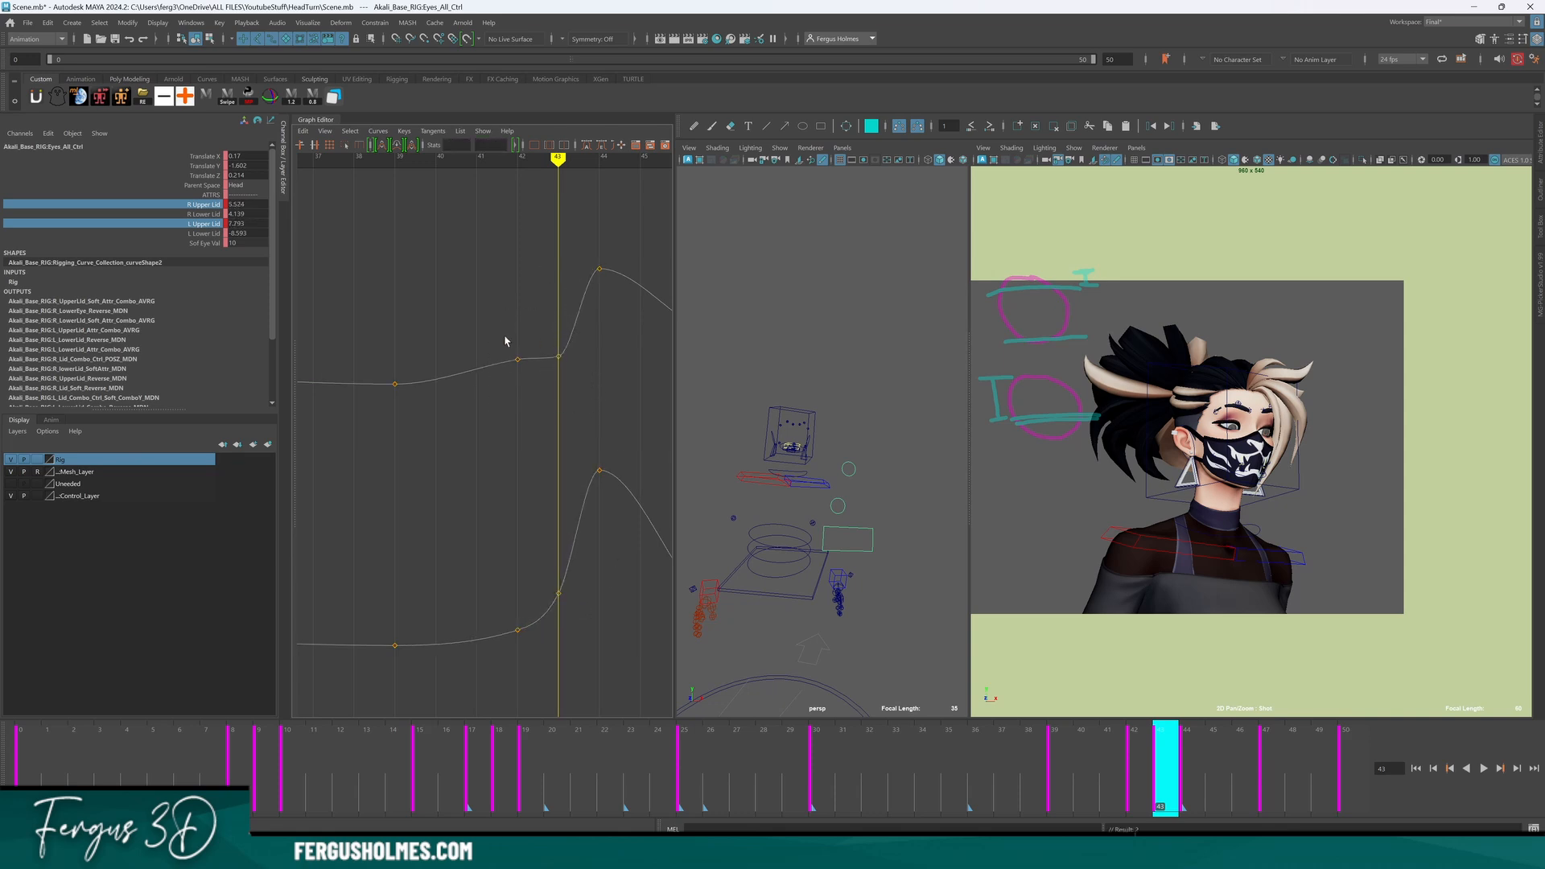
# Lower the R Upper Lid key at frame 42 for a gradual rise into the blink, and play the animation back.
pyautogui.moveTo(505, 337); pyautogui.dragTo(588, 382)
pyautogui.click(594, 399)
pyautogui.press(',')
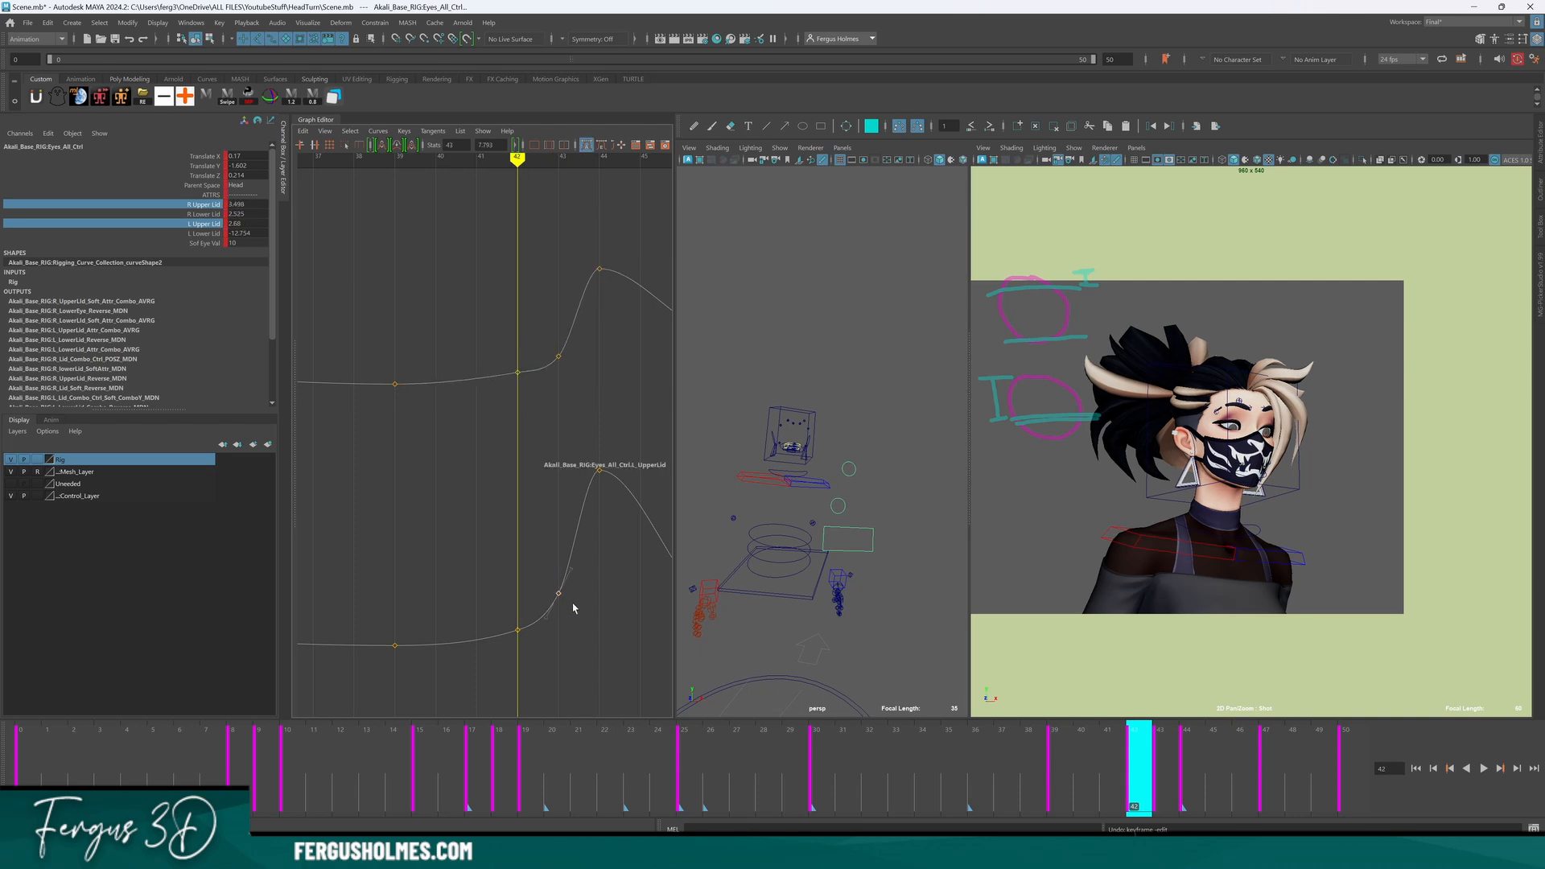
pyautogui.hotkey('alt', 'v')
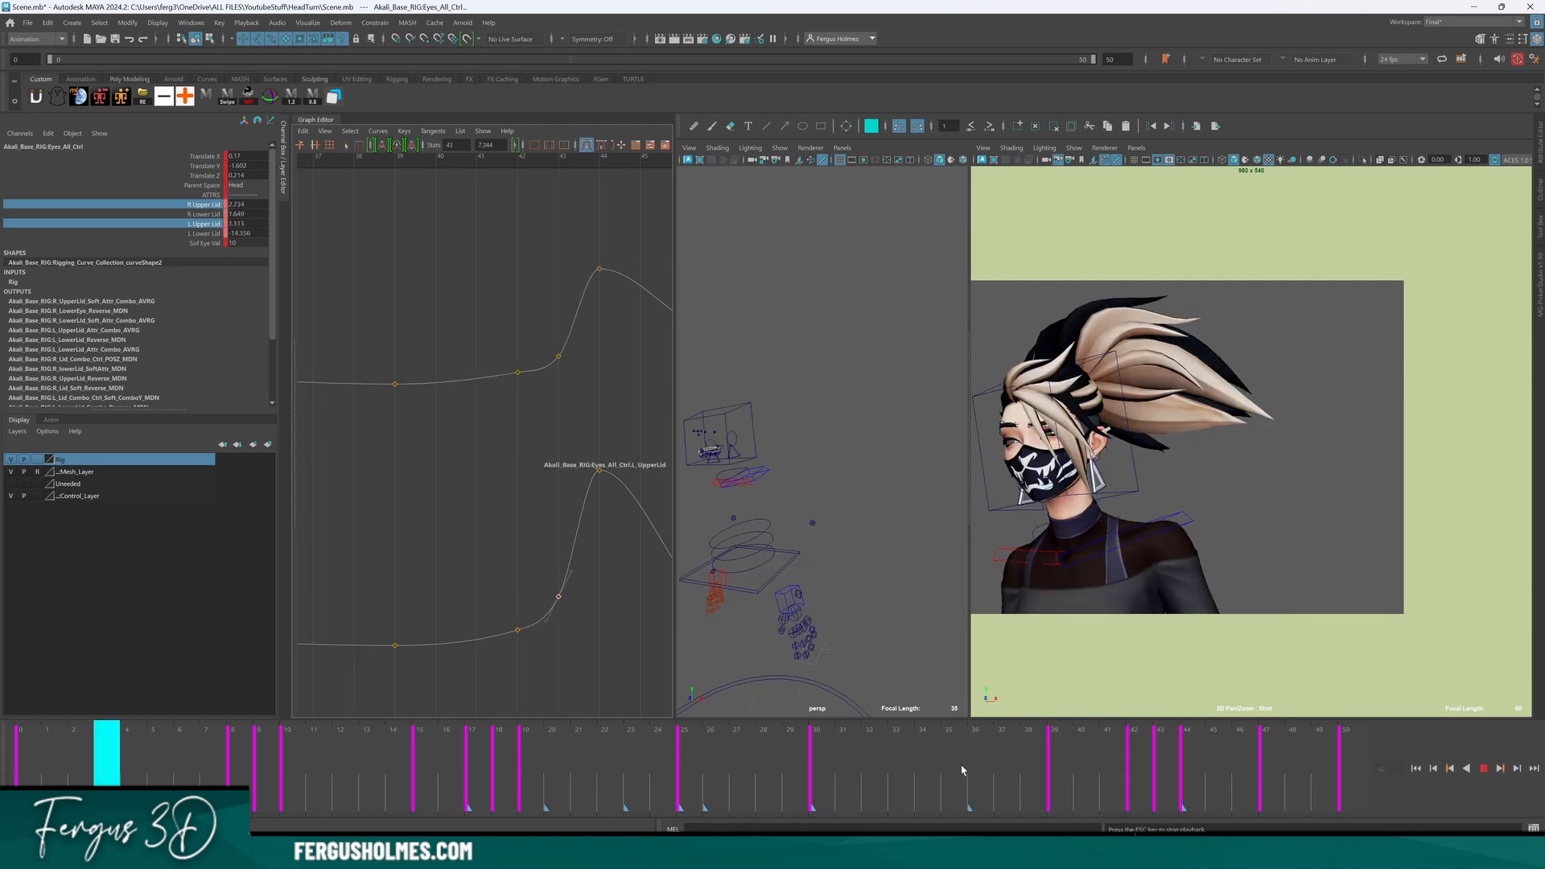
pyautogui.hotkey('alt', 'v')
# Shift the frame 47 keys of both upper lid curves one frame earlier to frame 46.
pyautogui.keyDown('alt'); pyautogui.moveTo(562, 449); pyautogui.dragTo(439, 419, button='middle'); pyautogui.keyUp('alt')
pyautogui.press(',')
pyautogui.keyDown('alt'); pyautogui.keyDown('shift'); pyautogui.moveTo(569, 418); pyautogui.dragTo(702, 495, button='right'); pyautogui.keyUp('shift'); pyautogui.keyUp('alt')
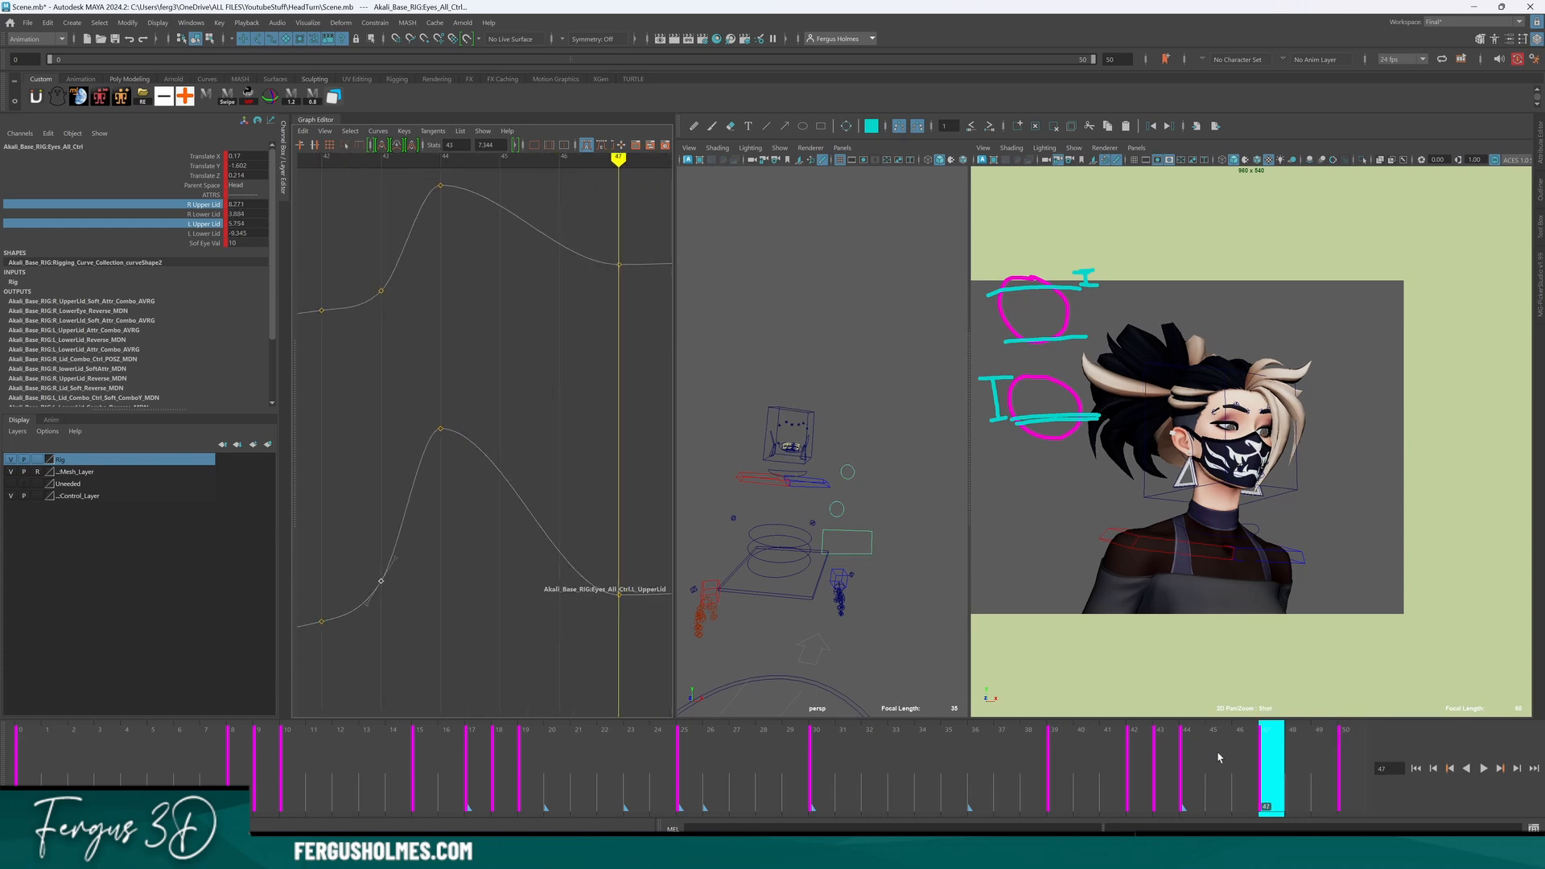
pyautogui.moveTo(1219, 757); pyautogui.dragTo(1238, 757)
pyautogui.scroll(-2, 478, 445)
pyautogui.moveTo(515, 298); pyautogui.dragTo(576, 593)
pyautogui.keyDown('shift'); pyautogui.moveTo(576, 593); pyautogui.dragTo(557, 593, button='middle'); pyautogui.keyUp('shift')
pyautogui.click(555, 456)
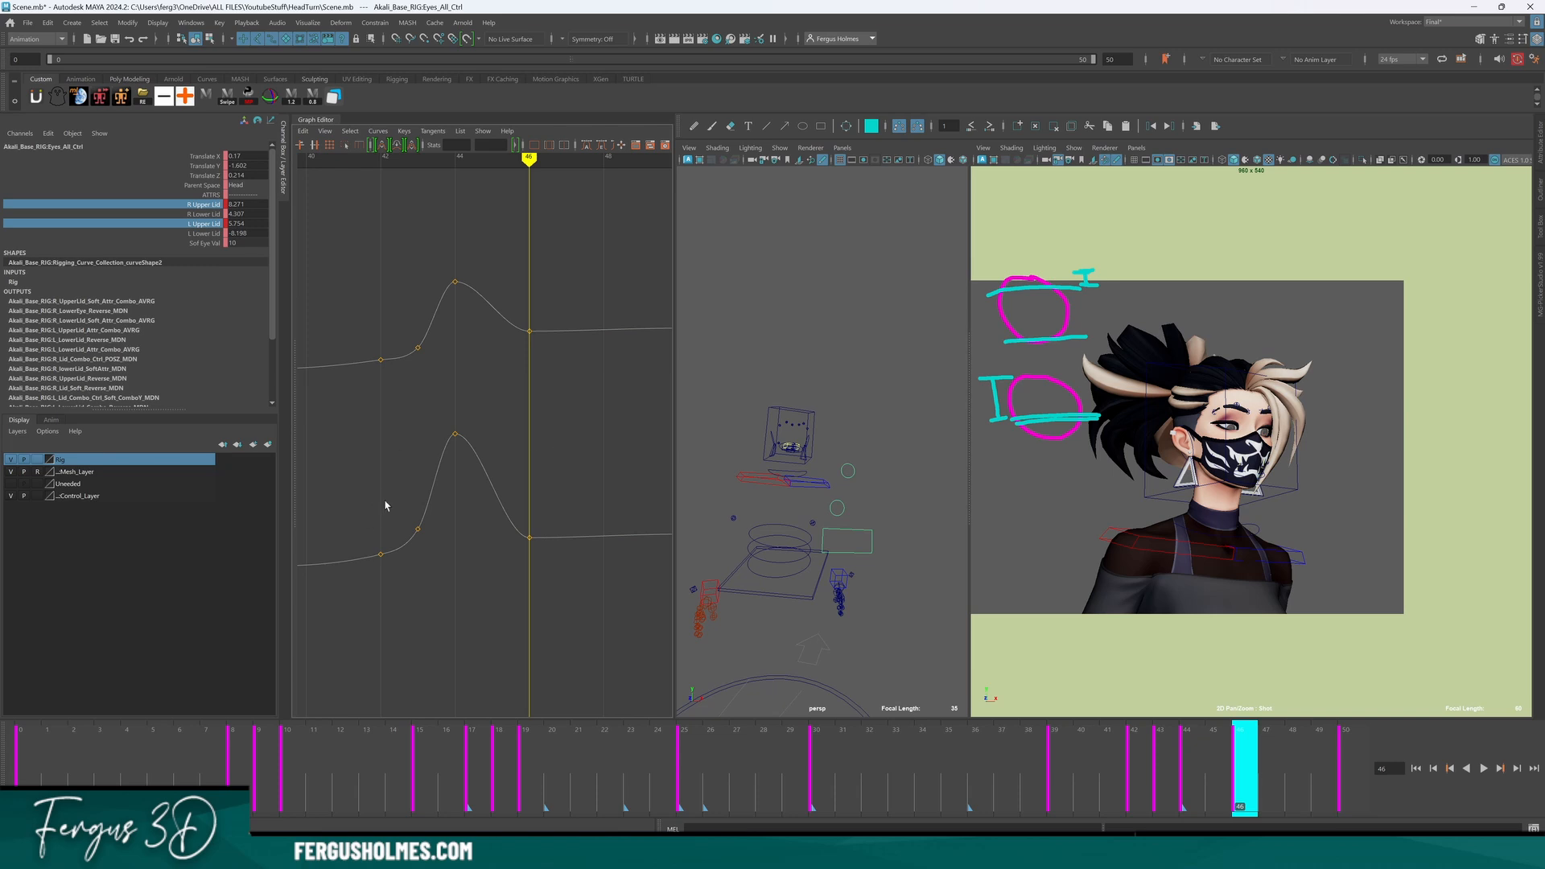
# Lower the frame 50 keys slightly on both upper lid curves, R Upper Lid to 7.735, and play the animation back.
pyautogui.keyDown('alt'); pyautogui.moveTo(562, 383); pyautogui.dragTo(487, 407, button='middle'); pyautogui.keyUp('alt')
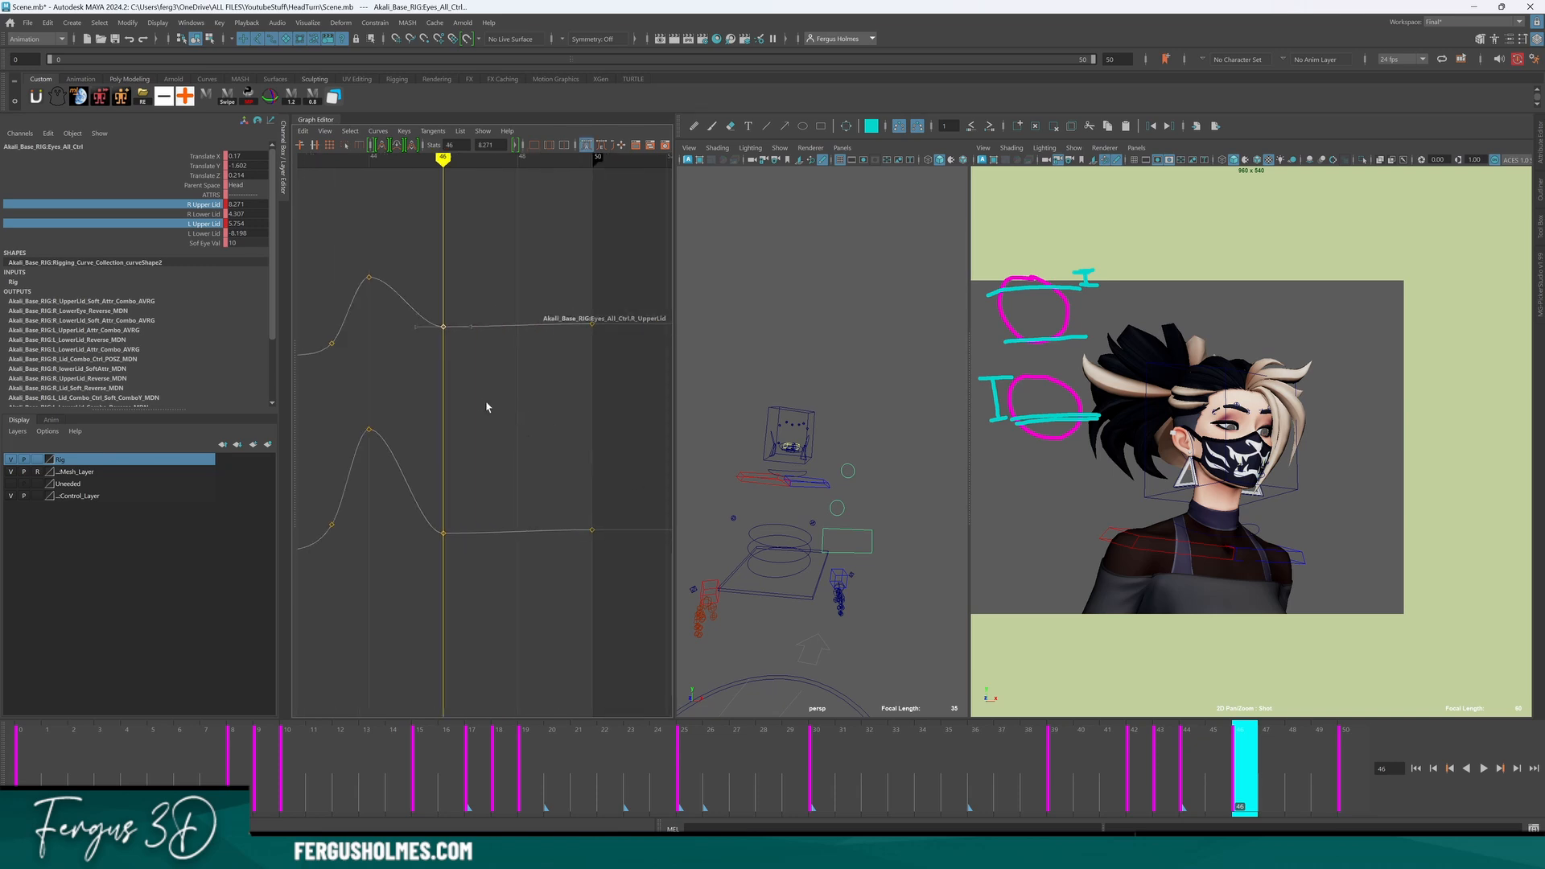
pyautogui.moveTo(1242, 748); pyautogui.dragTo(1348, 749)
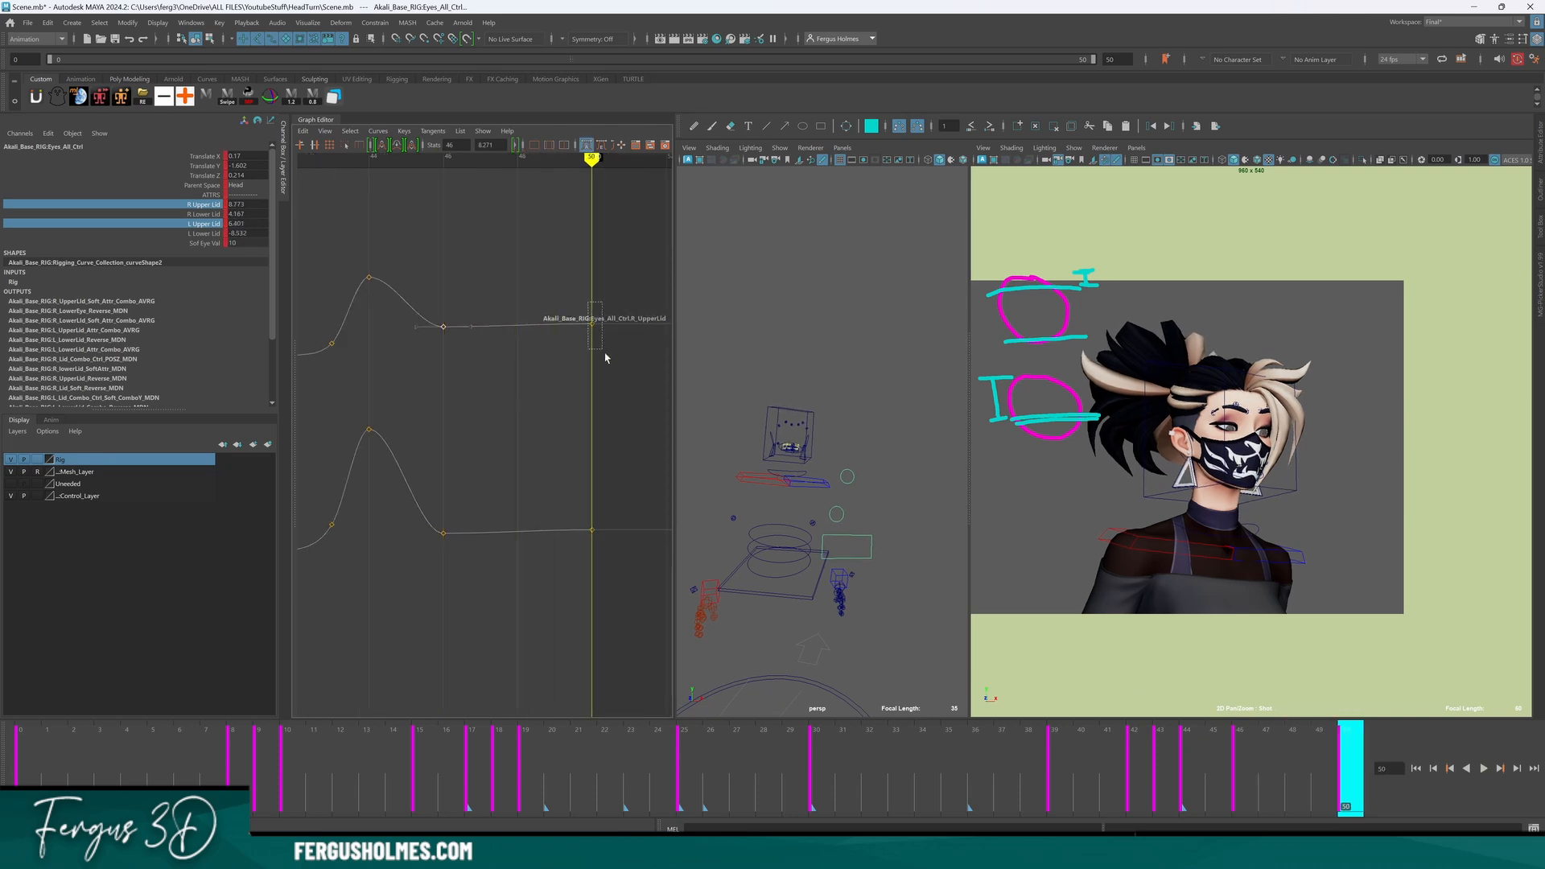
pyautogui.moveTo(609, 372); pyautogui.dragTo(609, 377, button='middle')
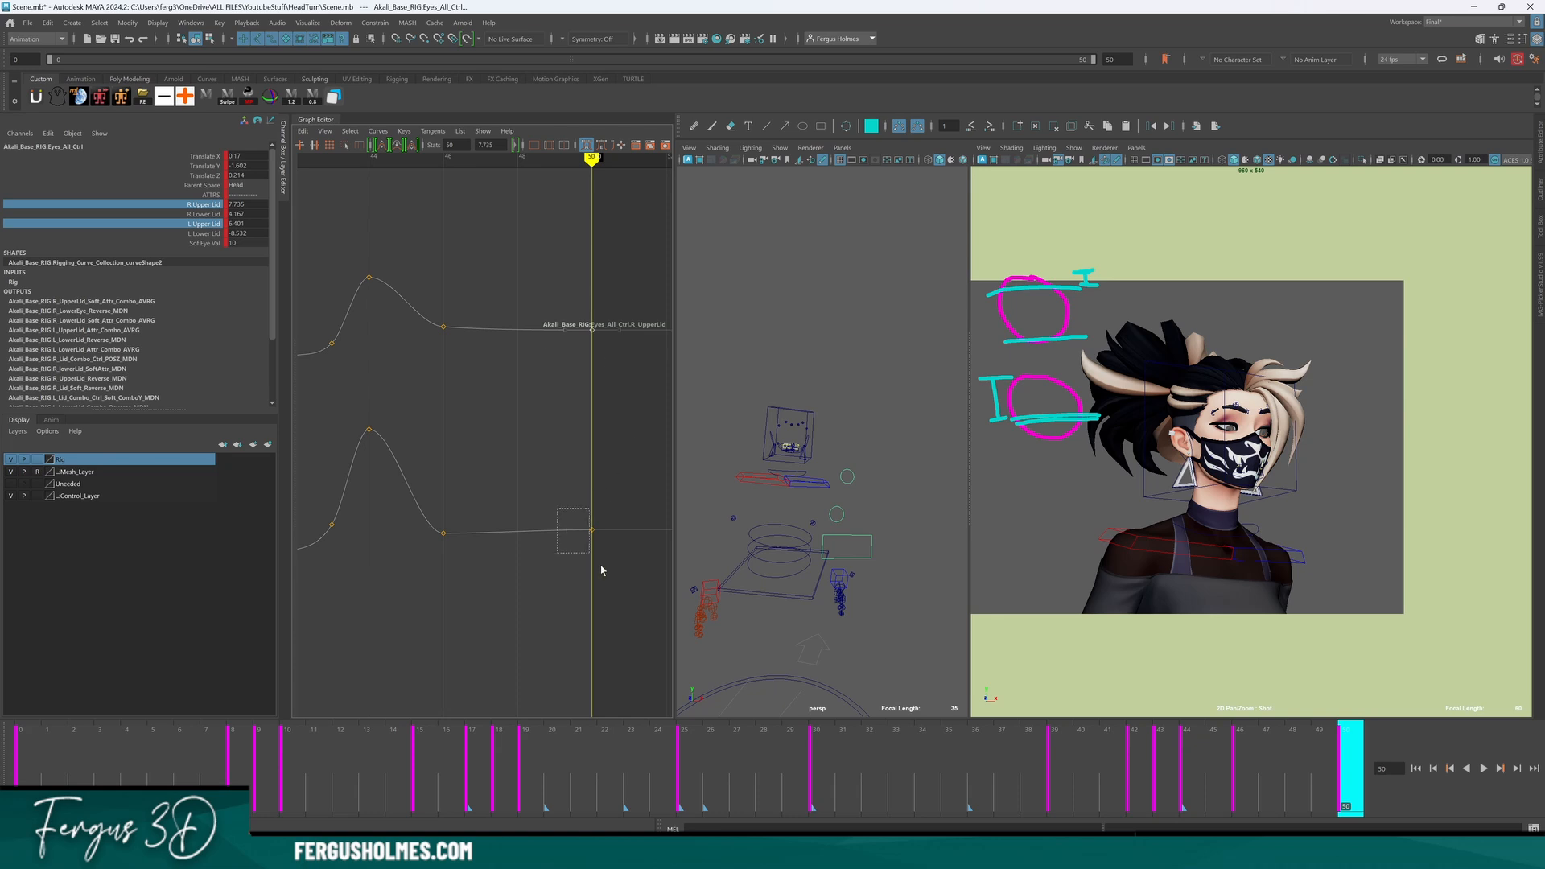
pyautogui.moveTo(602, 571); pyautogui.dragTo(609, 569)
pyautogui.moveTo(609, 569); pyautogui.dragTo(613, 575, button='middle')
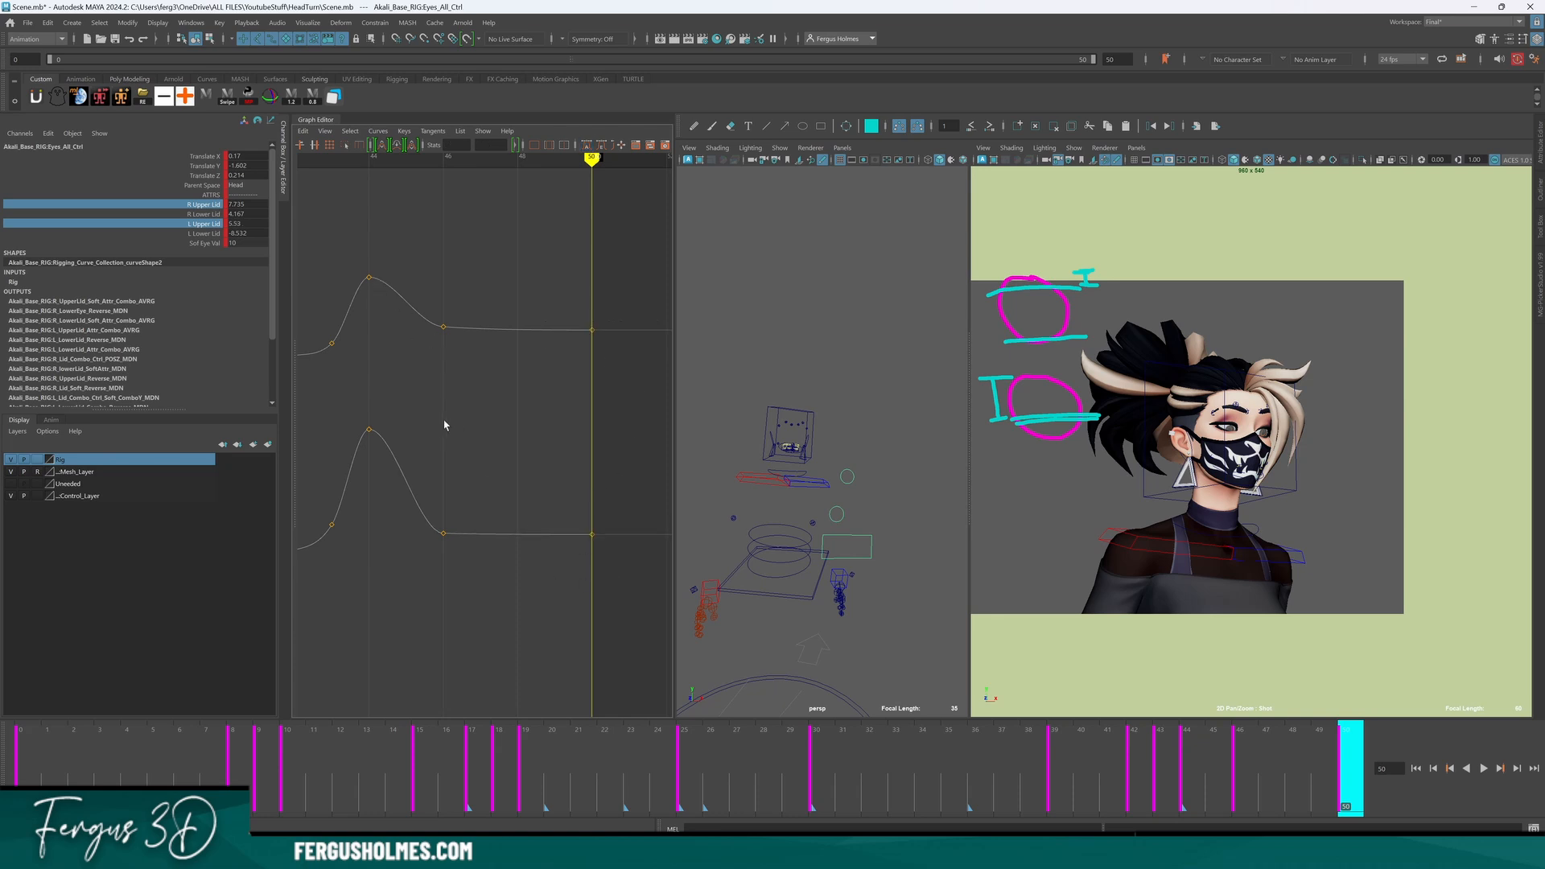
pyautogui.keyDown('alt'); pyautogui.moveTo(445, 425); pyautogui.dragTo(416, 407, button='middle'); pyautogui.keyUp('alt')
pyautogui.hotkey('alt', 'v')
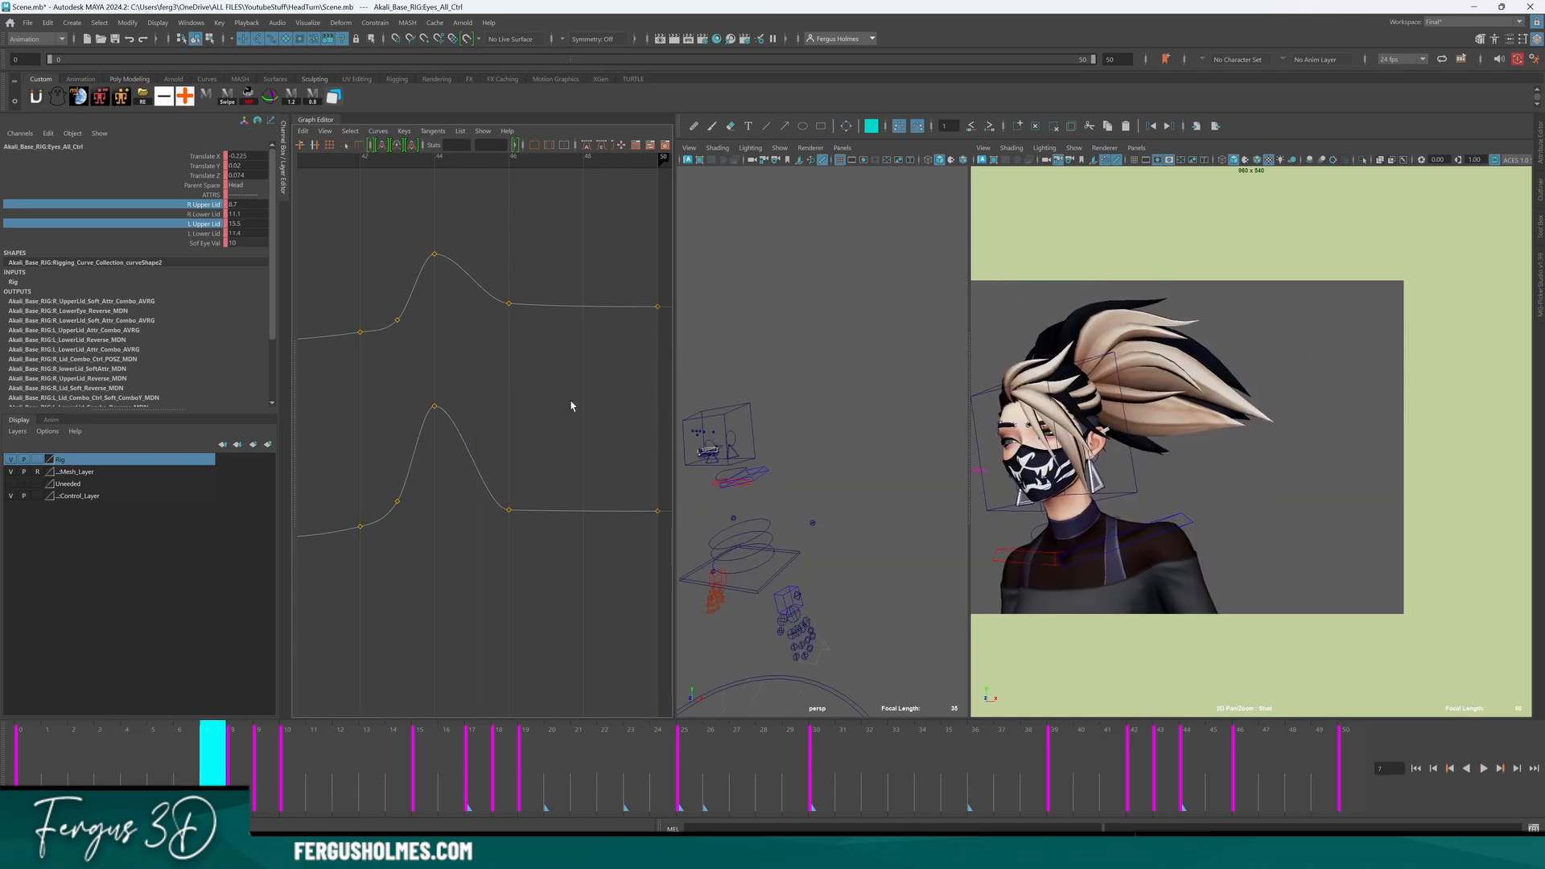
# Play back the head turn to review the eyelid animation towards the end of the shot.
pyautogui.press('Escape')
pyautogui.click(1066, 768)
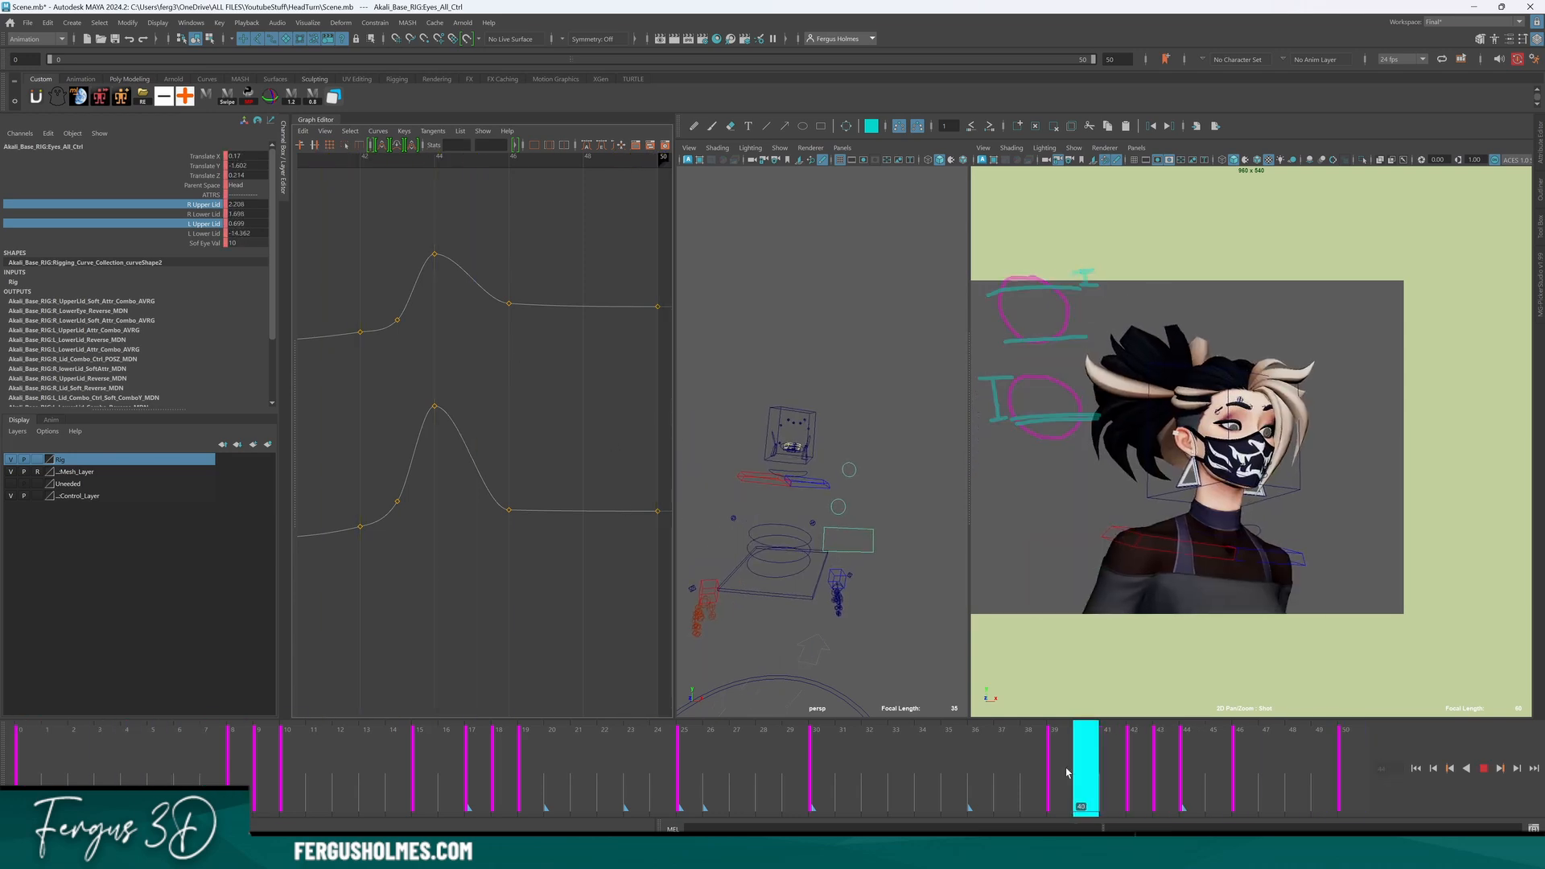
pyautogui.hotkey('alt', 'v')
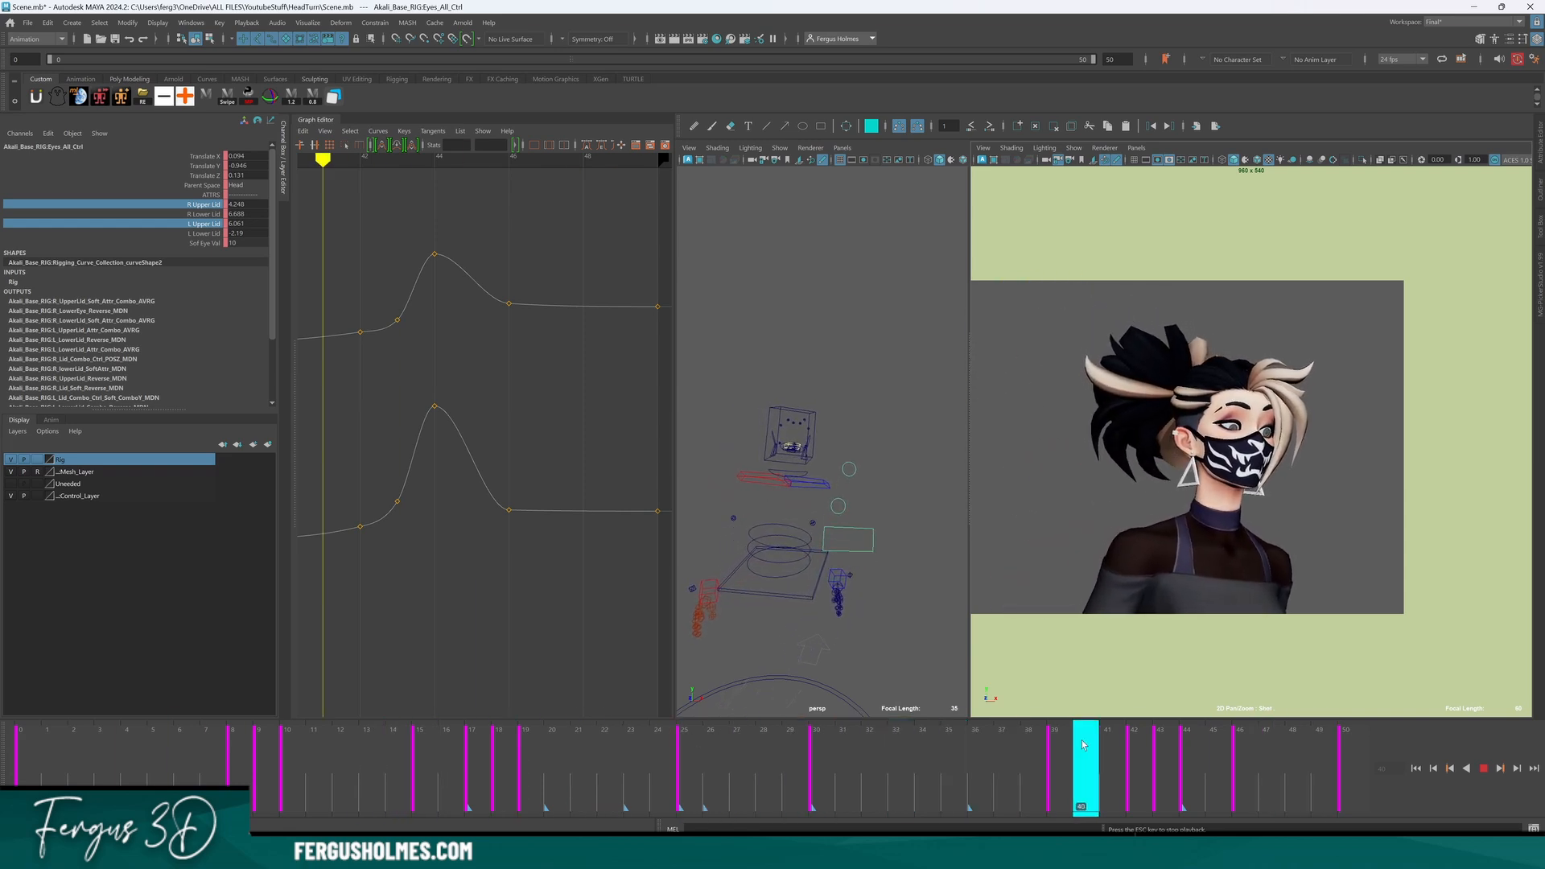
pyautogui.press('Escape')
# Raise the L Upper Lid keys at frames 46 and 50 to about 12.5 in the Graph Editor.
pyautogui.moveTo(1082, 752); pyautogui.dragTo(1267, 753)
pyautogui.click(509, 304)
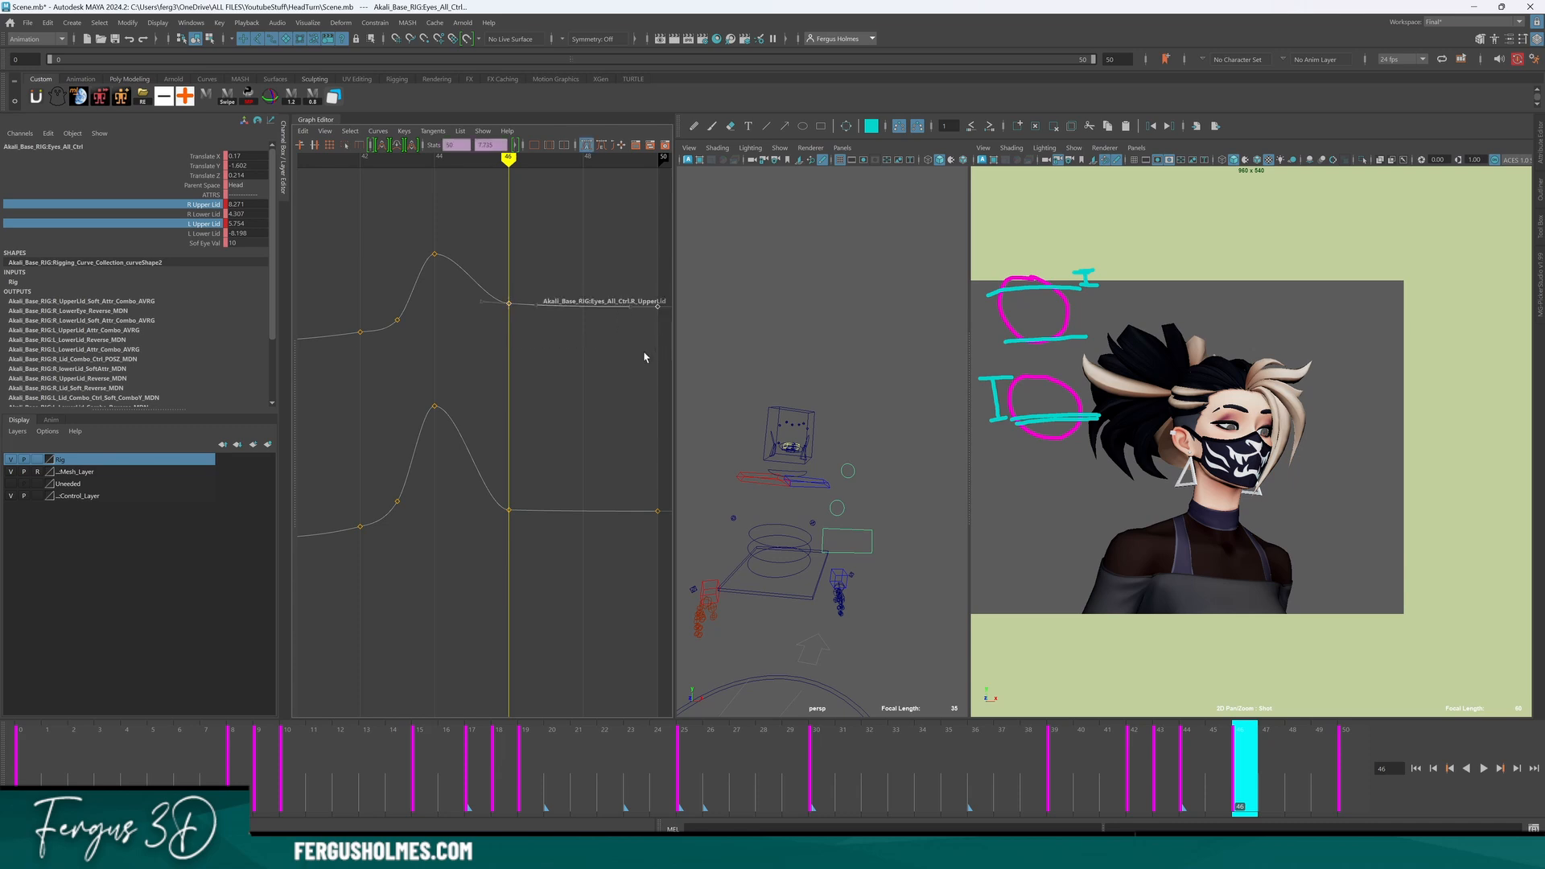
pyautogui.keyDown('shift'); pyautogui.moveTo(680, 565); pyautogui.dragTo(676, 566); pyautogui.keyUp('shift')
pyautogui.moveTo(485, 475); pyautogui.dragTo(678, 557)
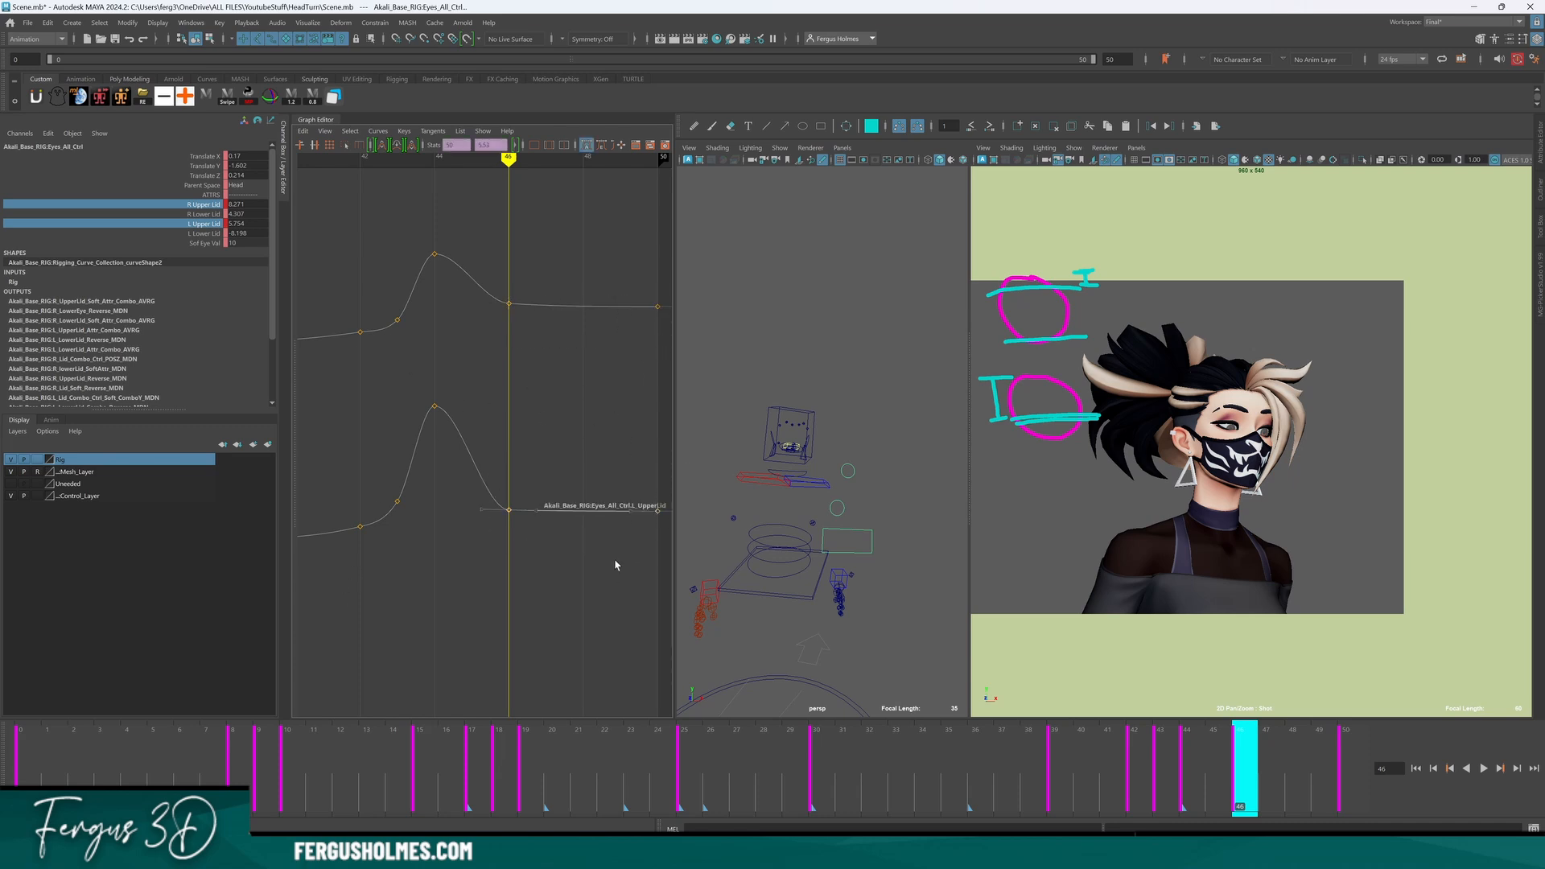
pyautogui.keyDown('shift'); pyautogui.moveTo(617, 557); pyautogui.dragTo(630, 519, button='middle'); pyautogui.keyUp('shift')
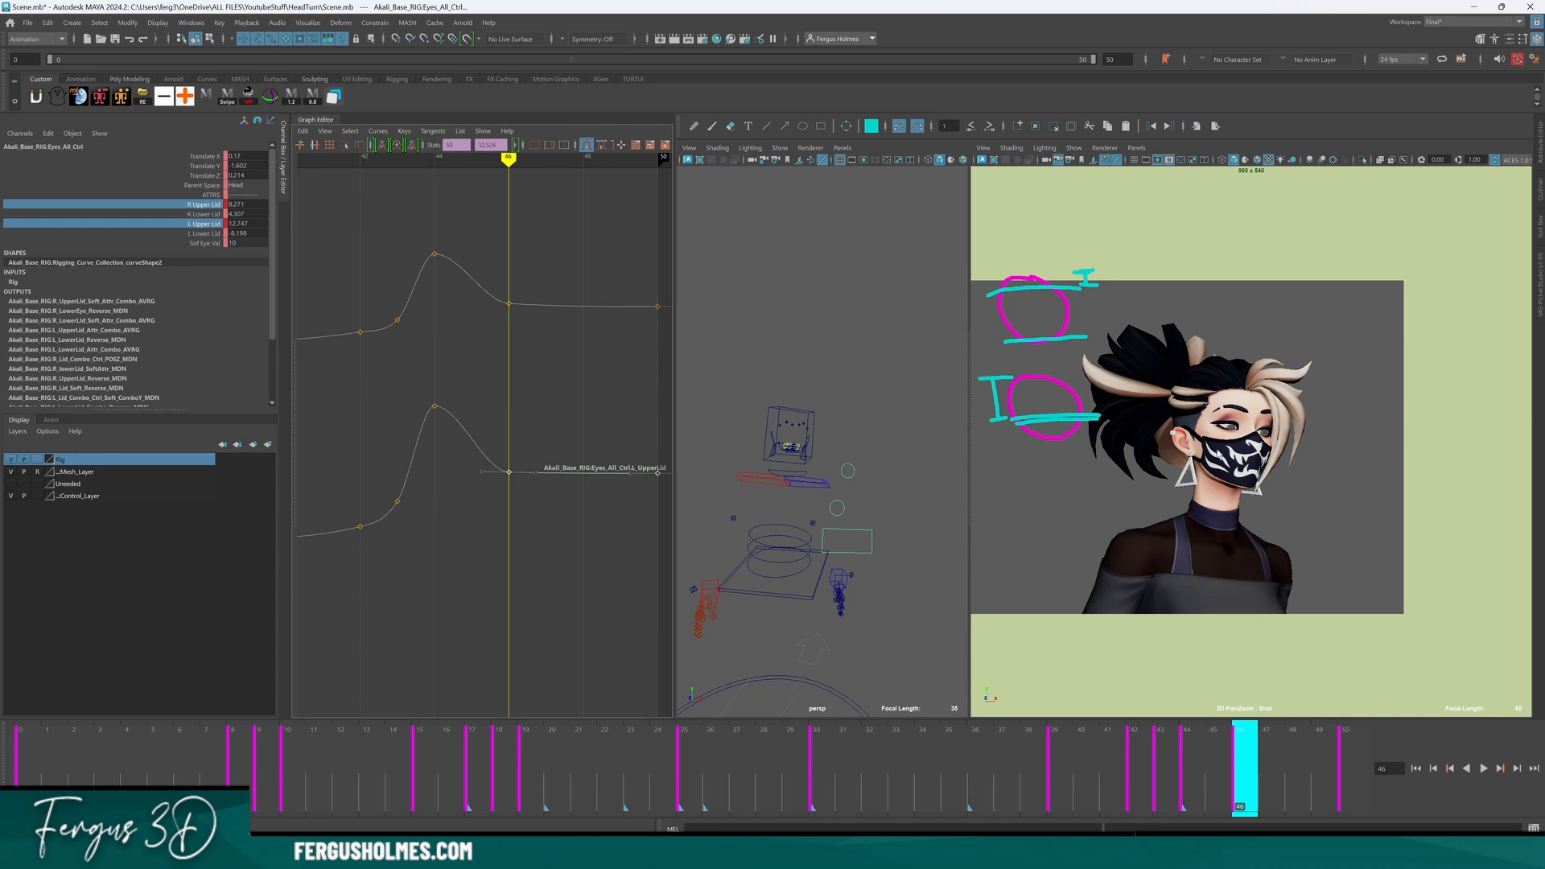
# Play back the whole shot several times to check the eyelid motion through the head turn.
pyautogui.hotkey('alt', 'v')
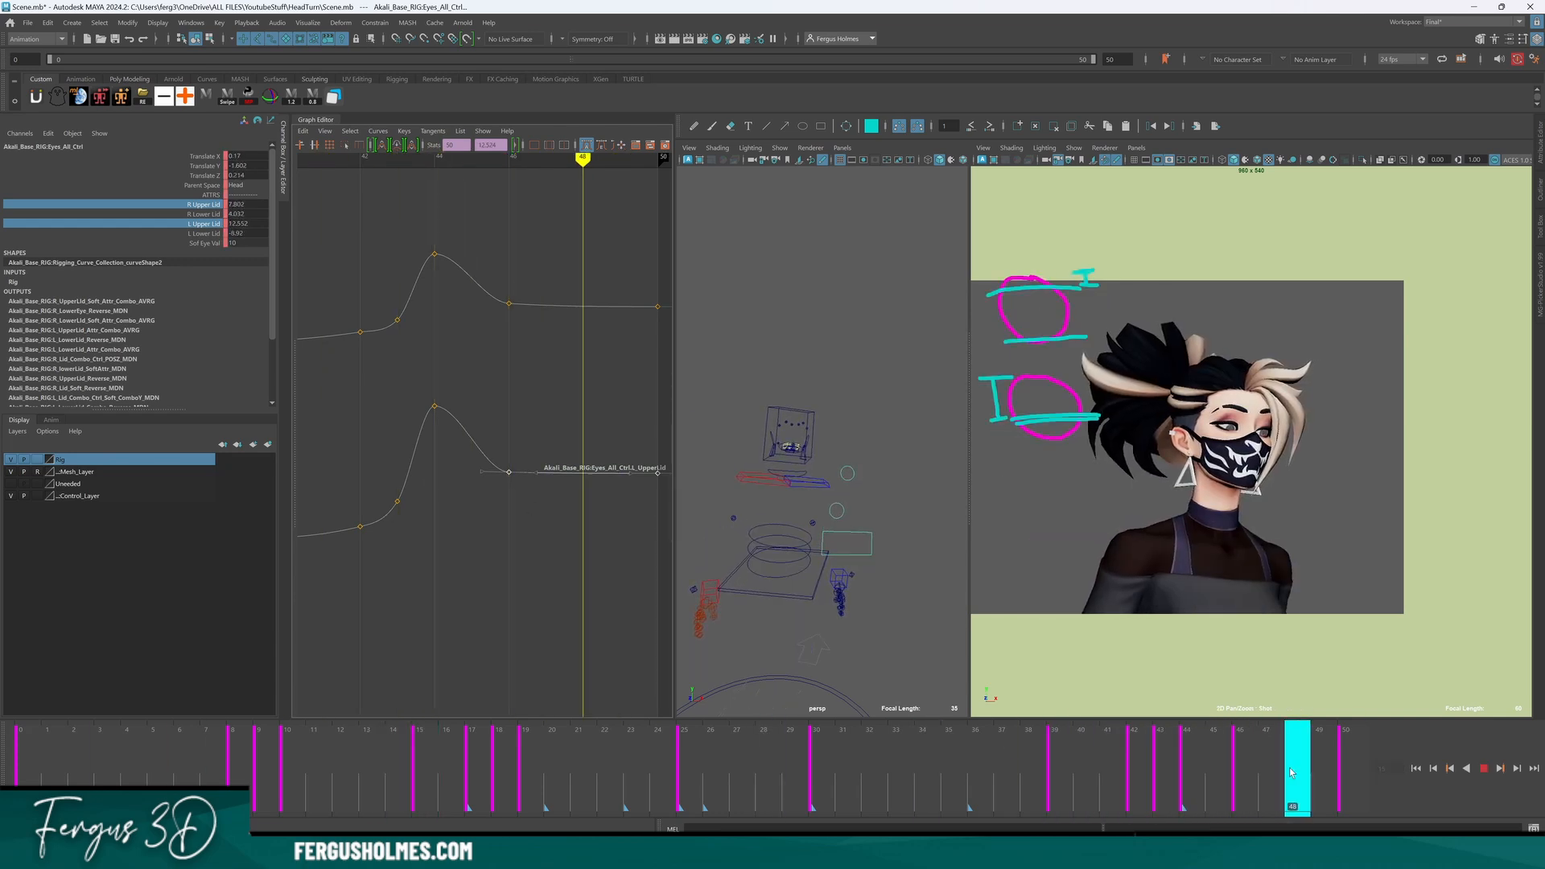
pyautogui.moveTo(993, 765); pyautogui.dragTo(636, 764)
pyautogui.hotkey('alt', 'v')
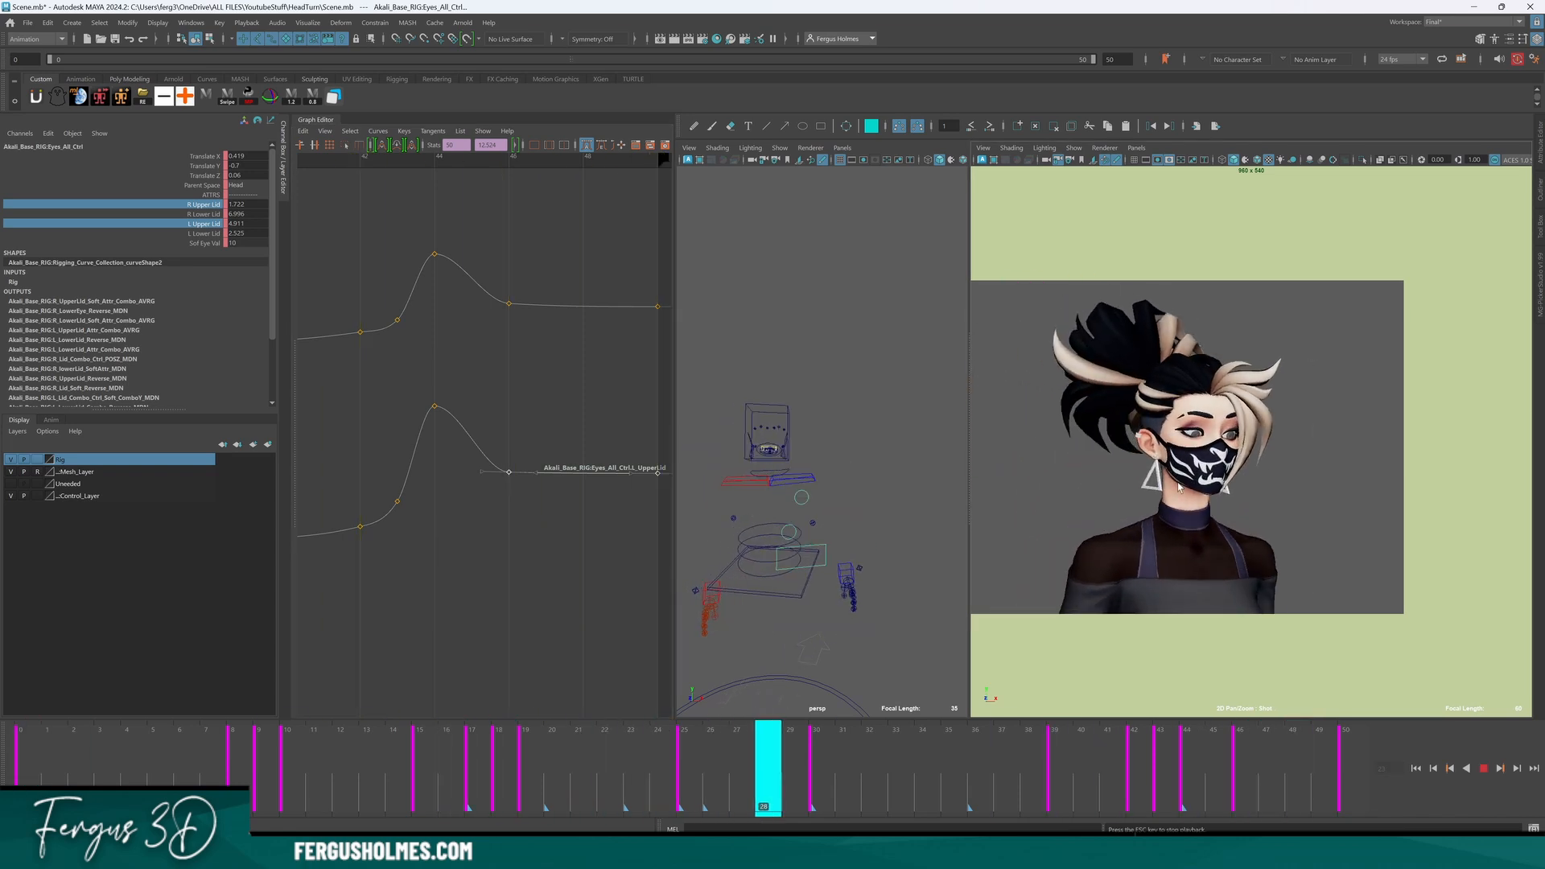
pyautogui.press('Escape')
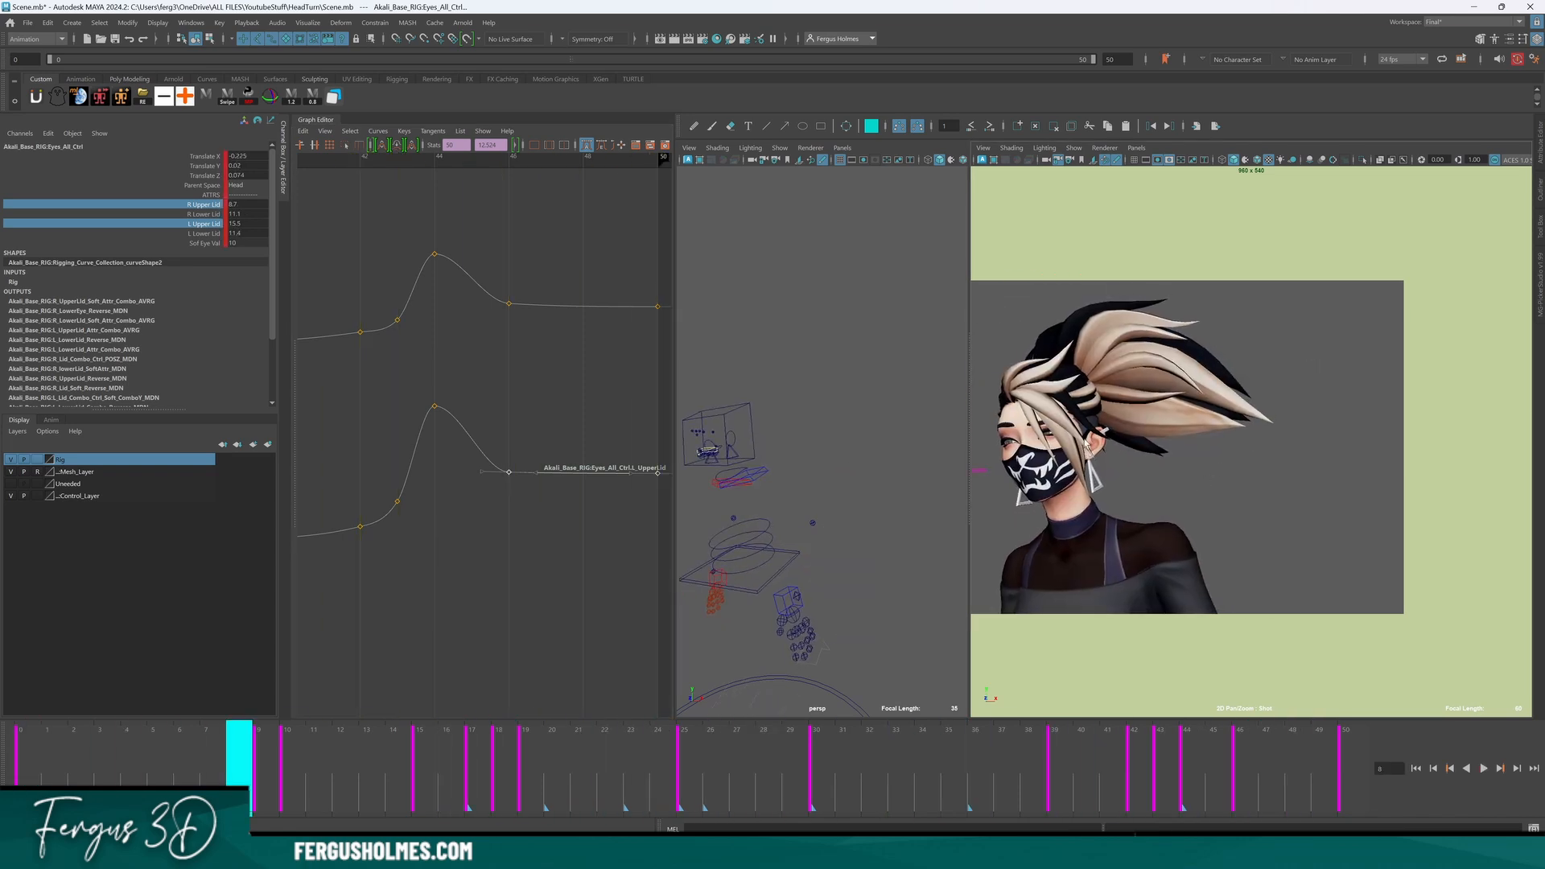
pyautogui.scroll(-3, 1085, 443)
pyautogui.moveTo(1085, 443); pyautogui.dragTo(1136, 435, button='middle')
pyautogui.click(29, 750)
pyautogui.hotkey('alt', 'v')
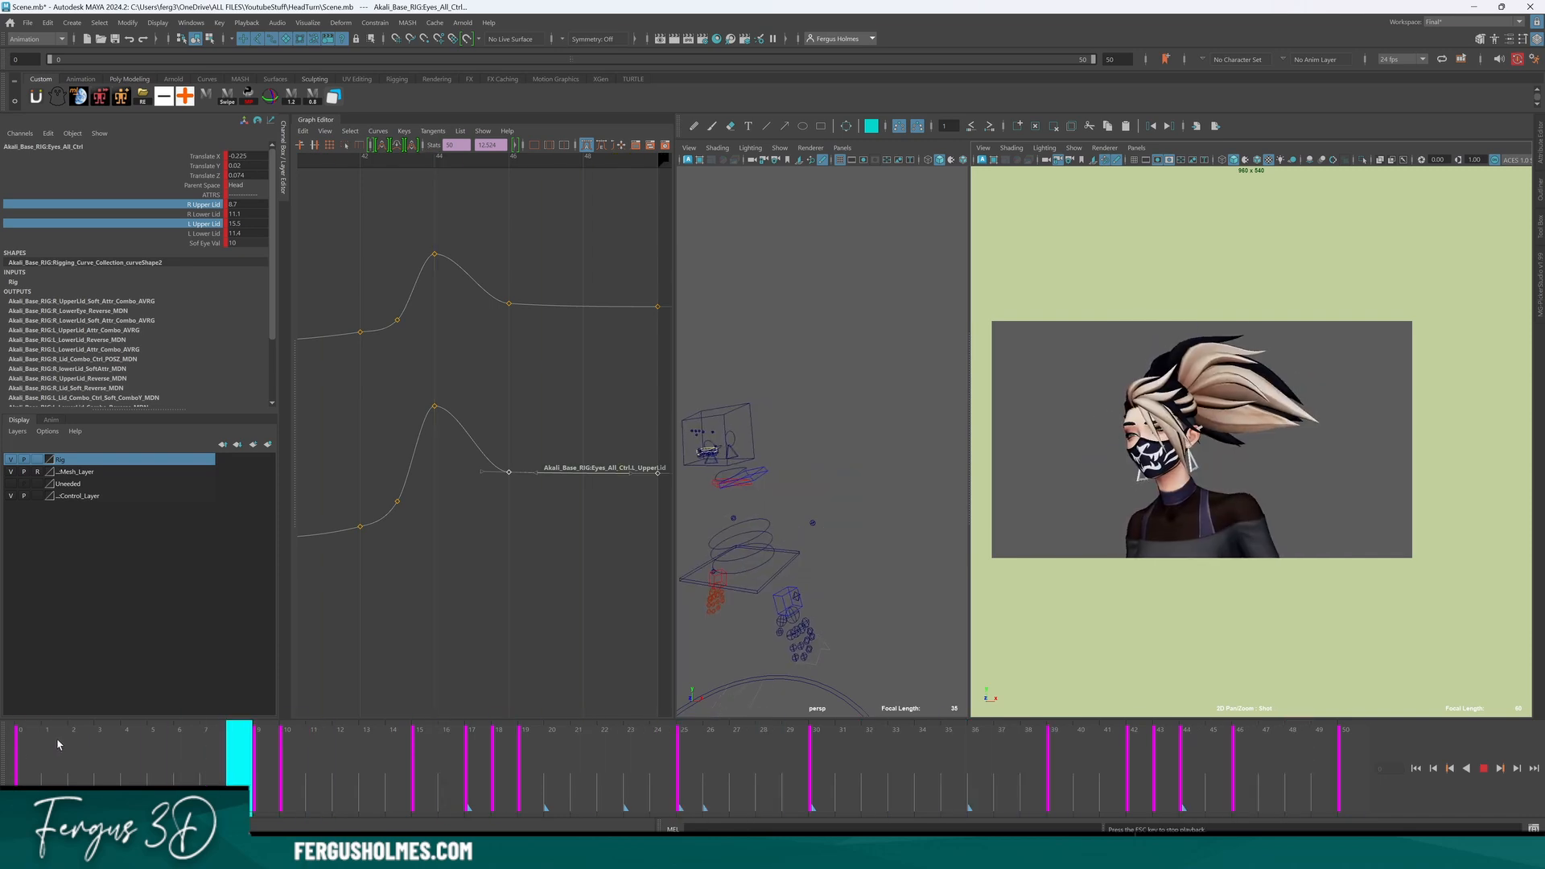
pyautogui.press('Escape')
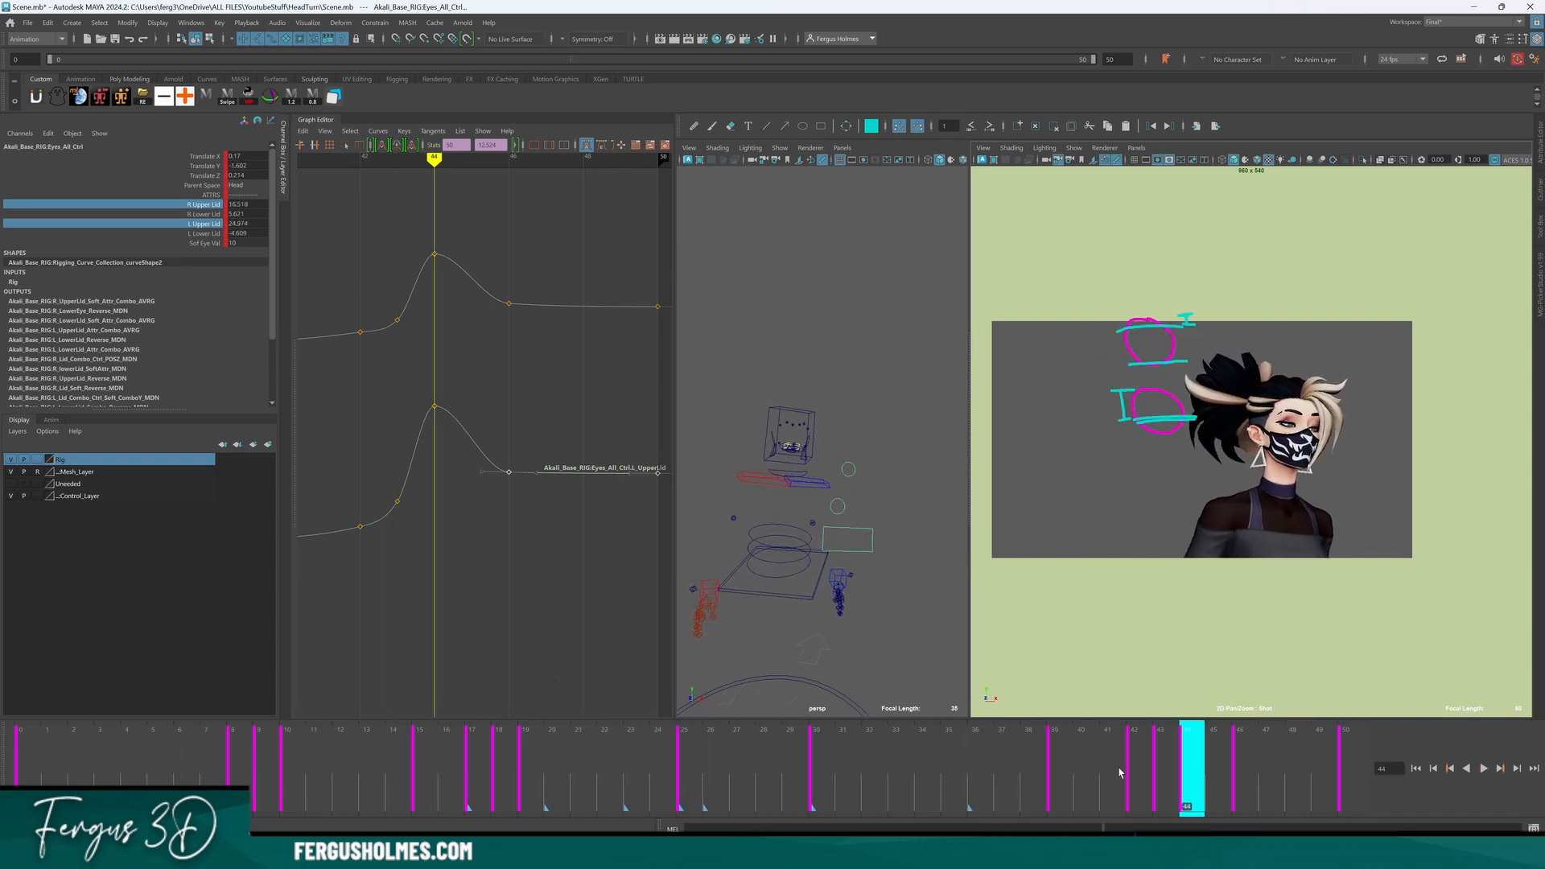
pyautogui.hotkey('alt', 'v')
# Select the main eyes control and isolate its Translate X, Y and Z curves for inspection around the final frames.
pyautogui.keyDown('alt'); pyautogui.moveTo(850, 507); pyautogui.dragTo(856, 476, button='middle'); pyautogui.keyUp('alt')
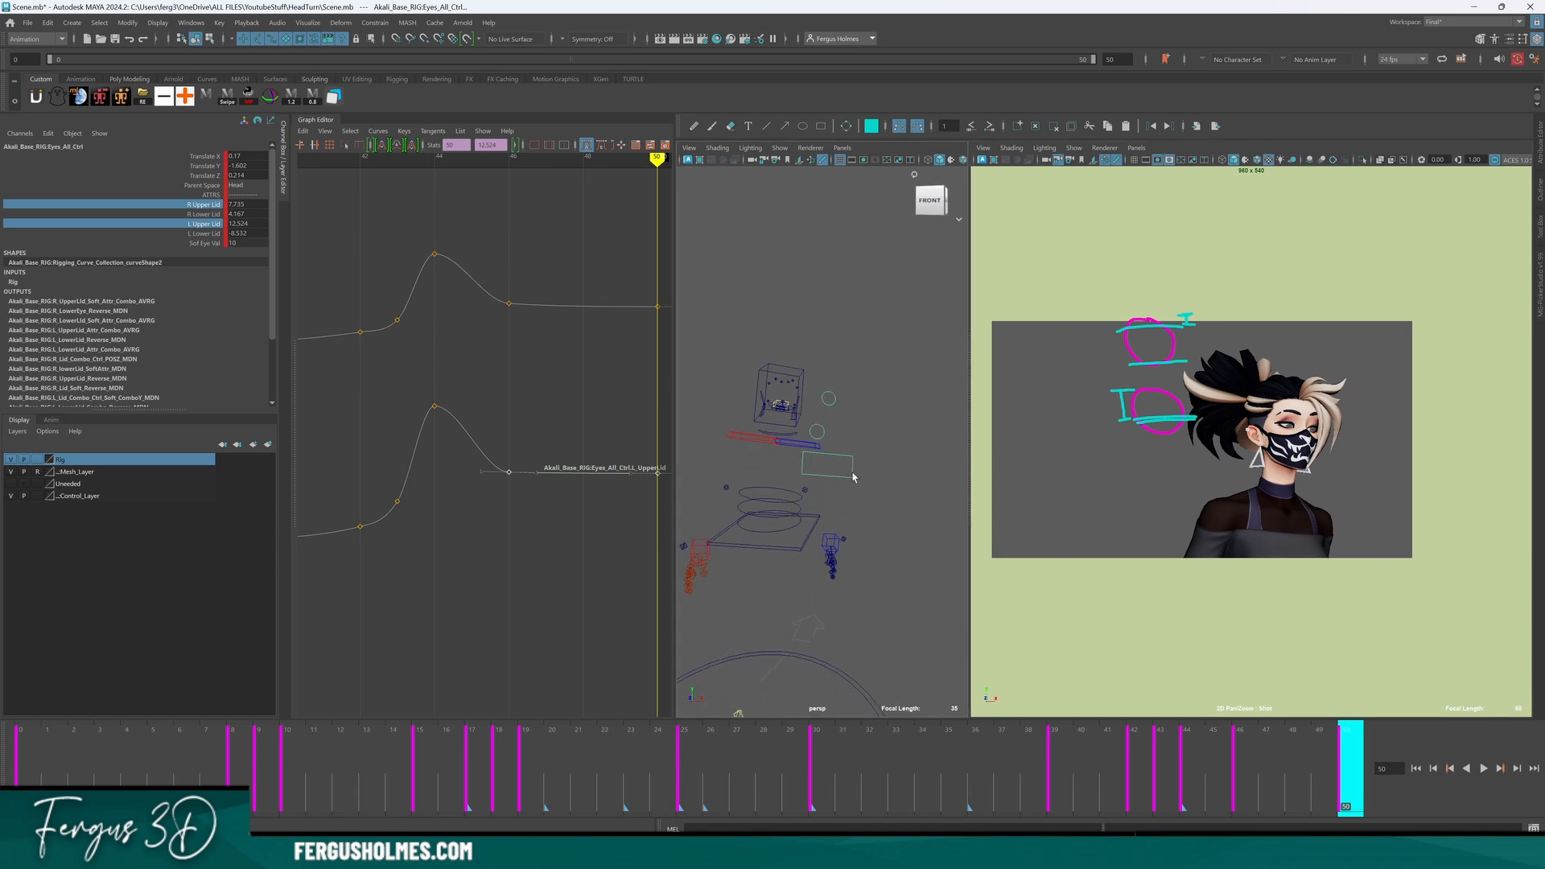
pyautogui.click(845, 456)
pyautogui.click(834, 472)
pyautogui.scroll(3, 834, 470)
pyautogui.click(1266, 764)
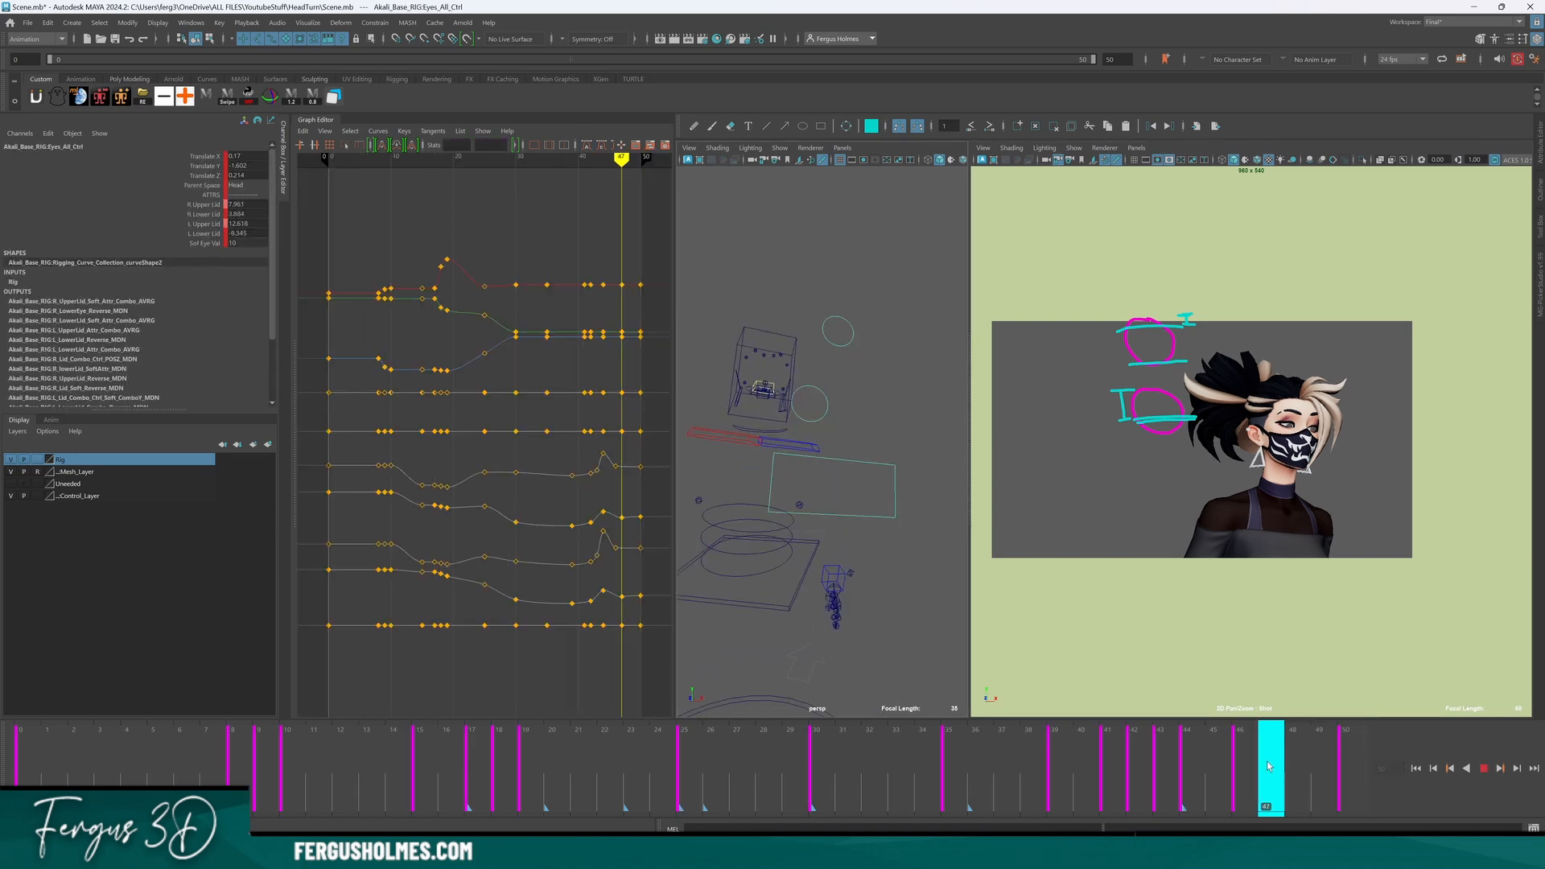
pyautogui.moveTo(205, 156); pyautogui.dragTo(205, 176)
pyautogui.keyDown('alt'); pyautogui.moveTo(550, 369); pyautogui.dragTo(414, 331, button='middle'); pyautogui.keyUp('alt')
pyautogui.scroll(5, 1118, 477)
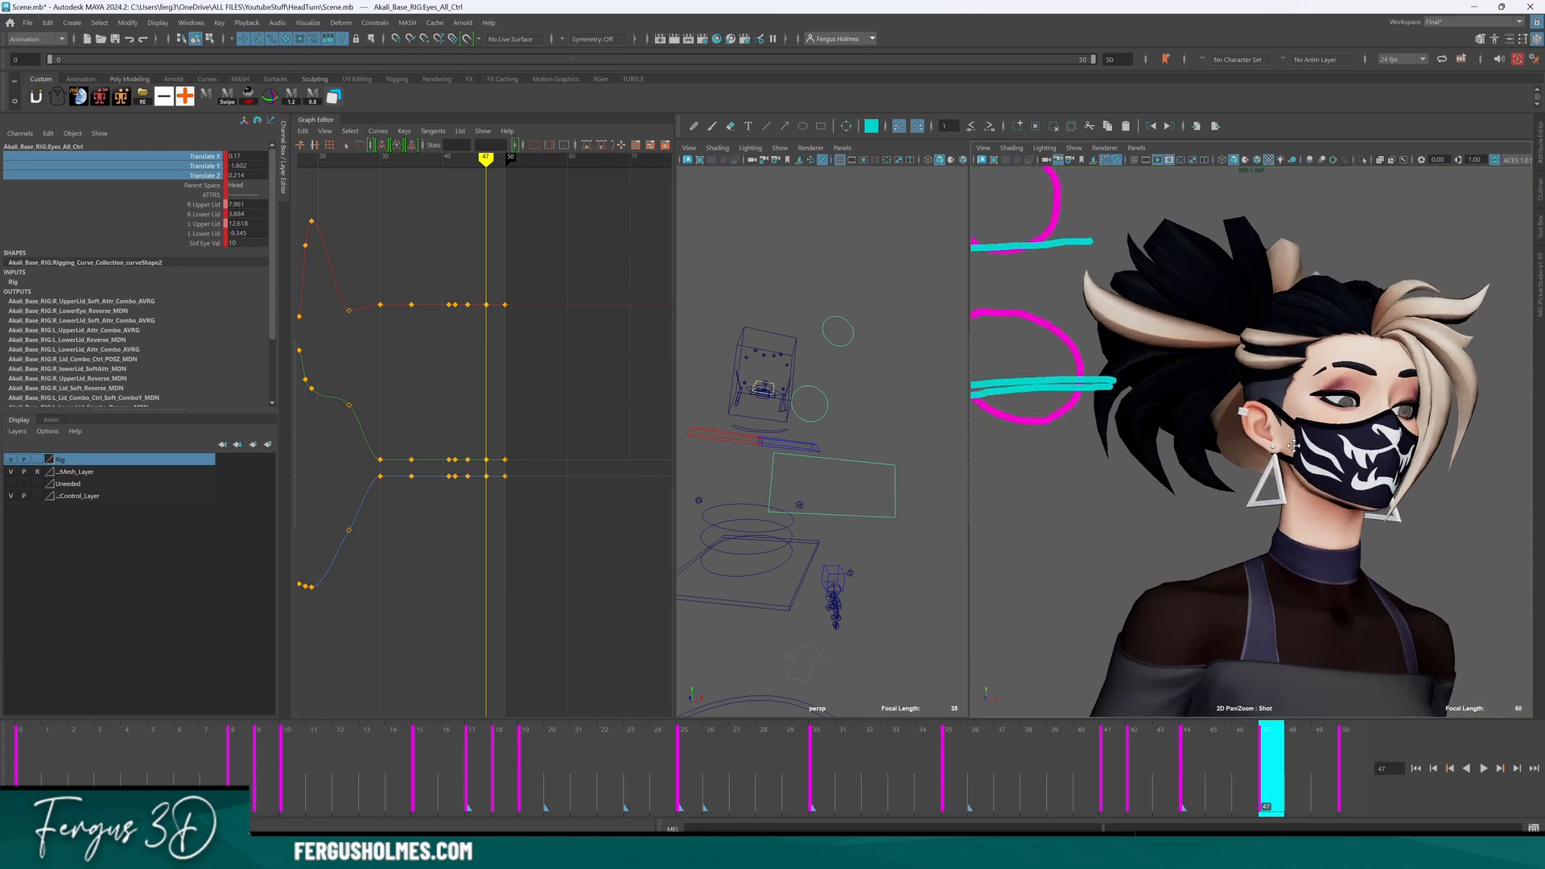
# Clear the Blue Pencil sketch from the shot view at frame 44.
pyautogui.moveTo(1267, 735); pyautogui.dragTo(1201, 767)
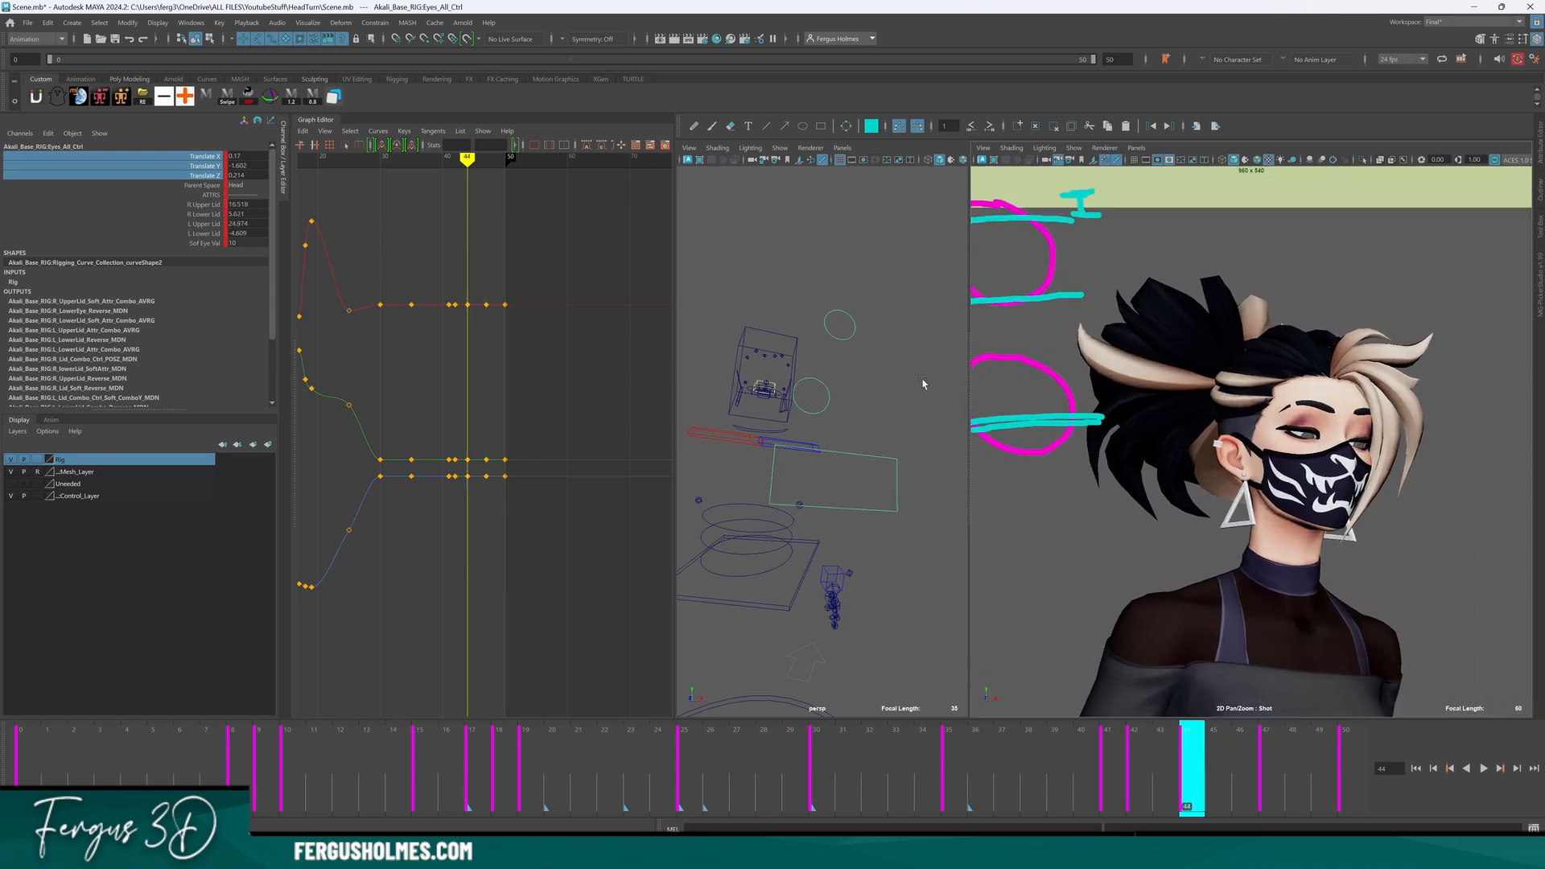
pyautogui.click(1036, 126)
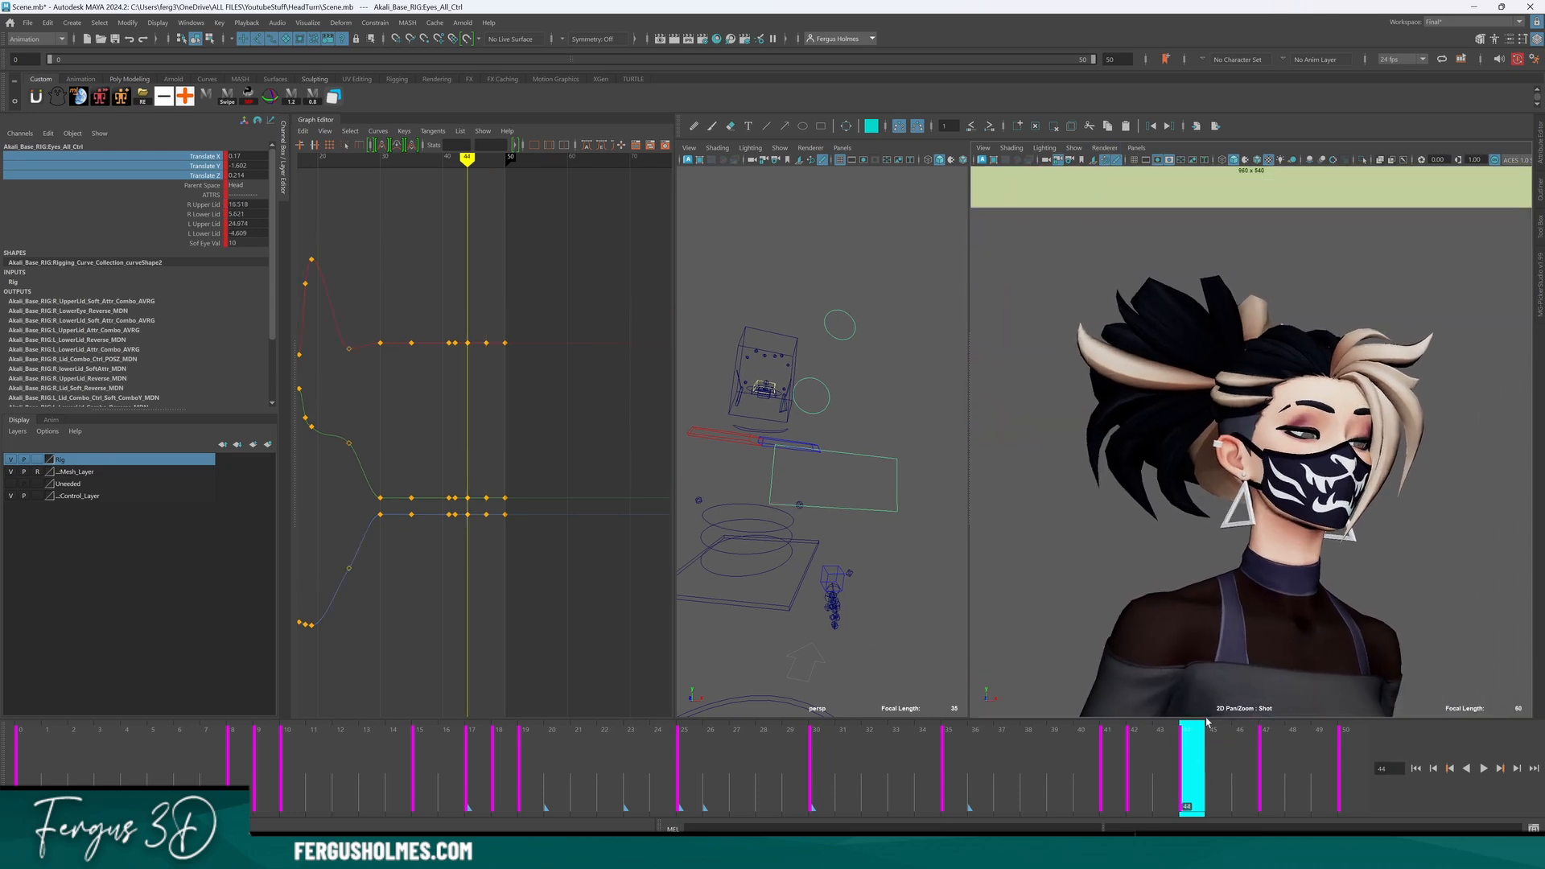
pyautogui.moveTo(1223, 765)
pyautogui.mouseDown()
pyautogui.moveTo(1264, 754)
pyautogui.moveTo(1115, 769)
pyautogui.moveTo(1197, 769)
pyautogui.mouseUp()
# Try lowering the main eyes control and then an individual eyeball aim control at frame 44.
pyautogui.press('w')
pyautogui.click(894, 416)
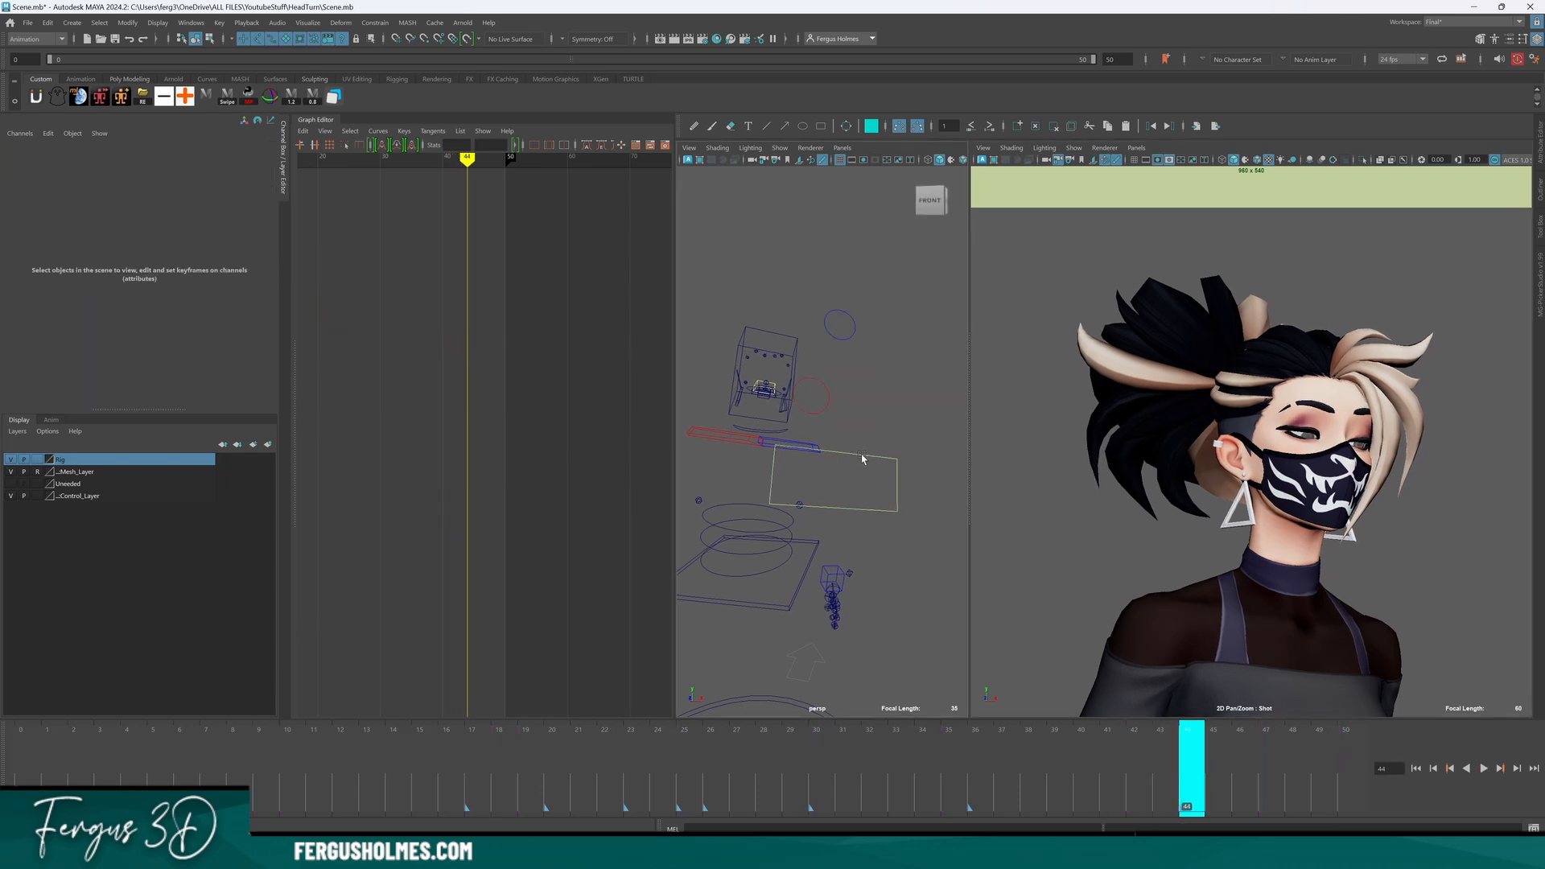
pyautogui.click(842, 457)
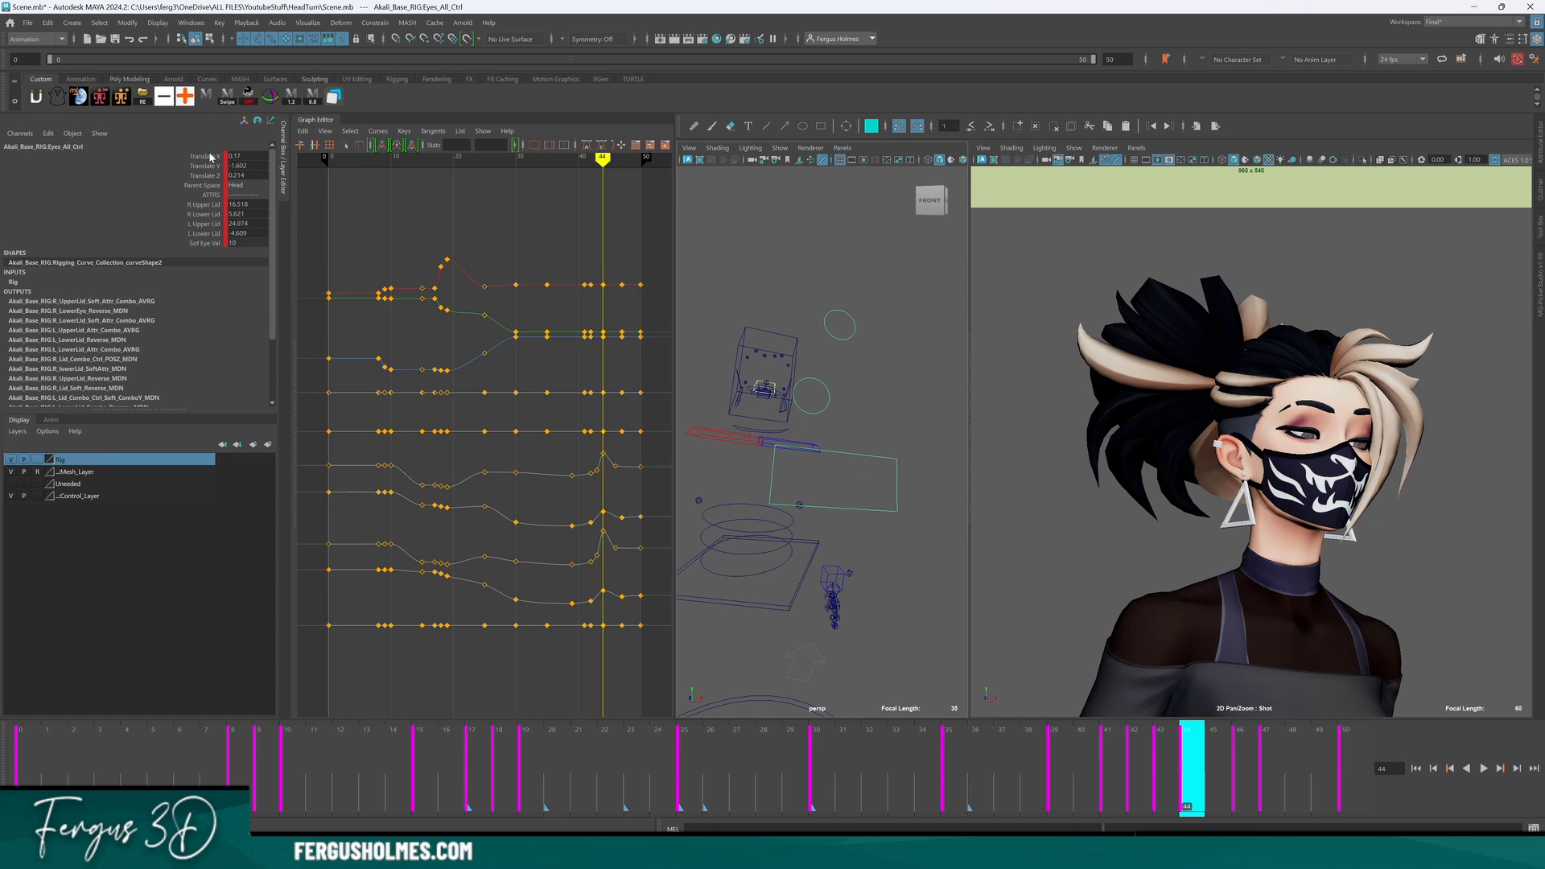
pyautogui.moveTo(211, 157); pyautogui.dragTo(205, 175)
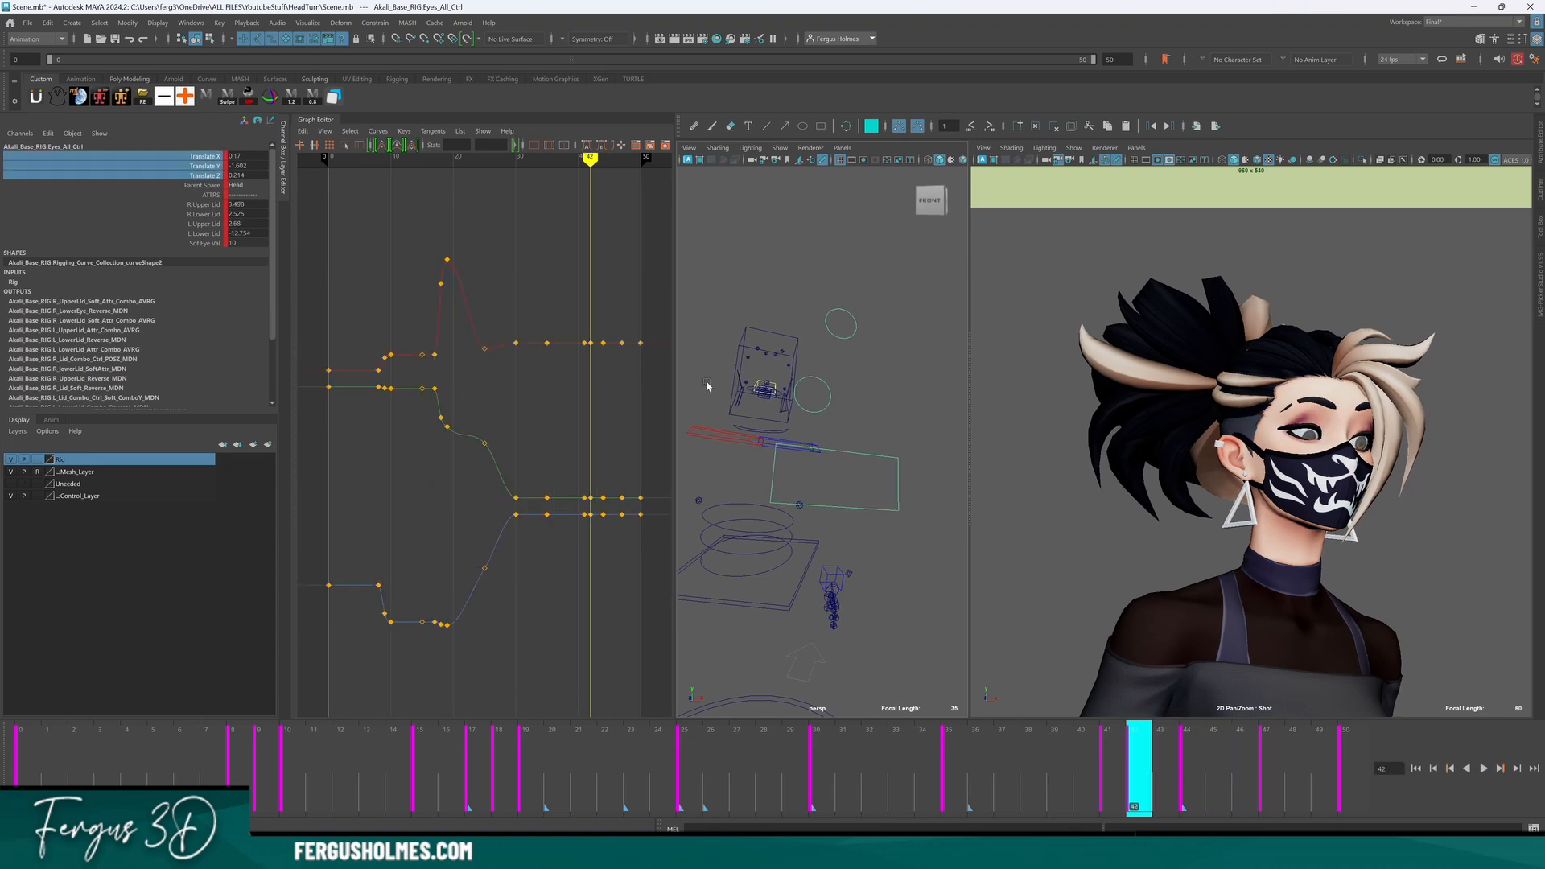
pyautogui.press('.')
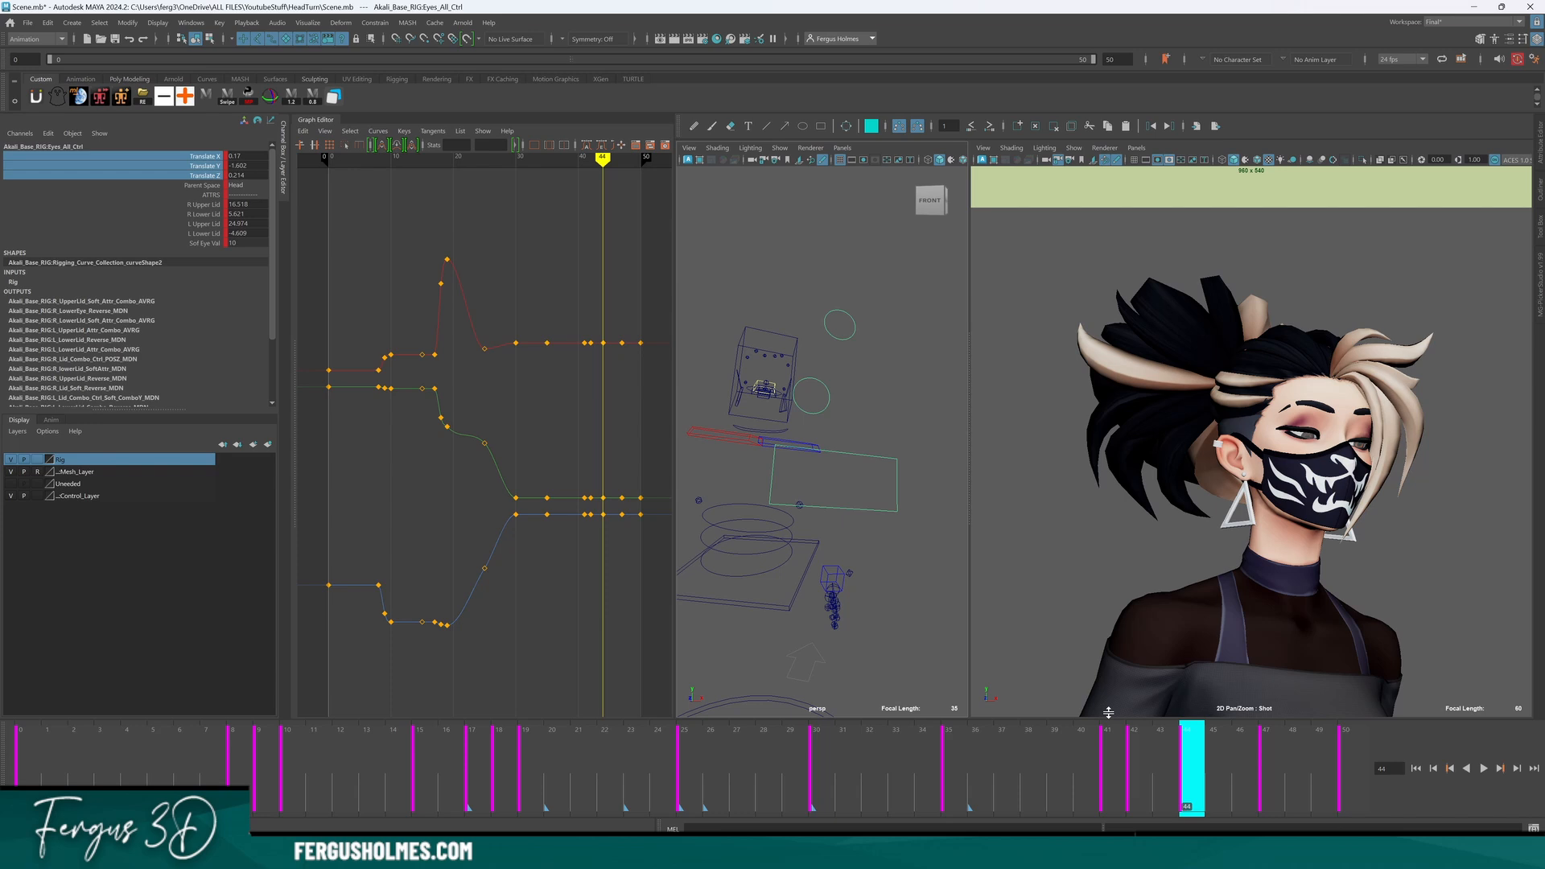
pyautogui.keyDown('alt'); pyautogui.moveTo(594, 398); pyautogui.dragTo(475, 385, button='middle'); pyautogui.keyUp('alt')
pyautogui.scroll(5, 476, 386)
pyautogui.press('w')
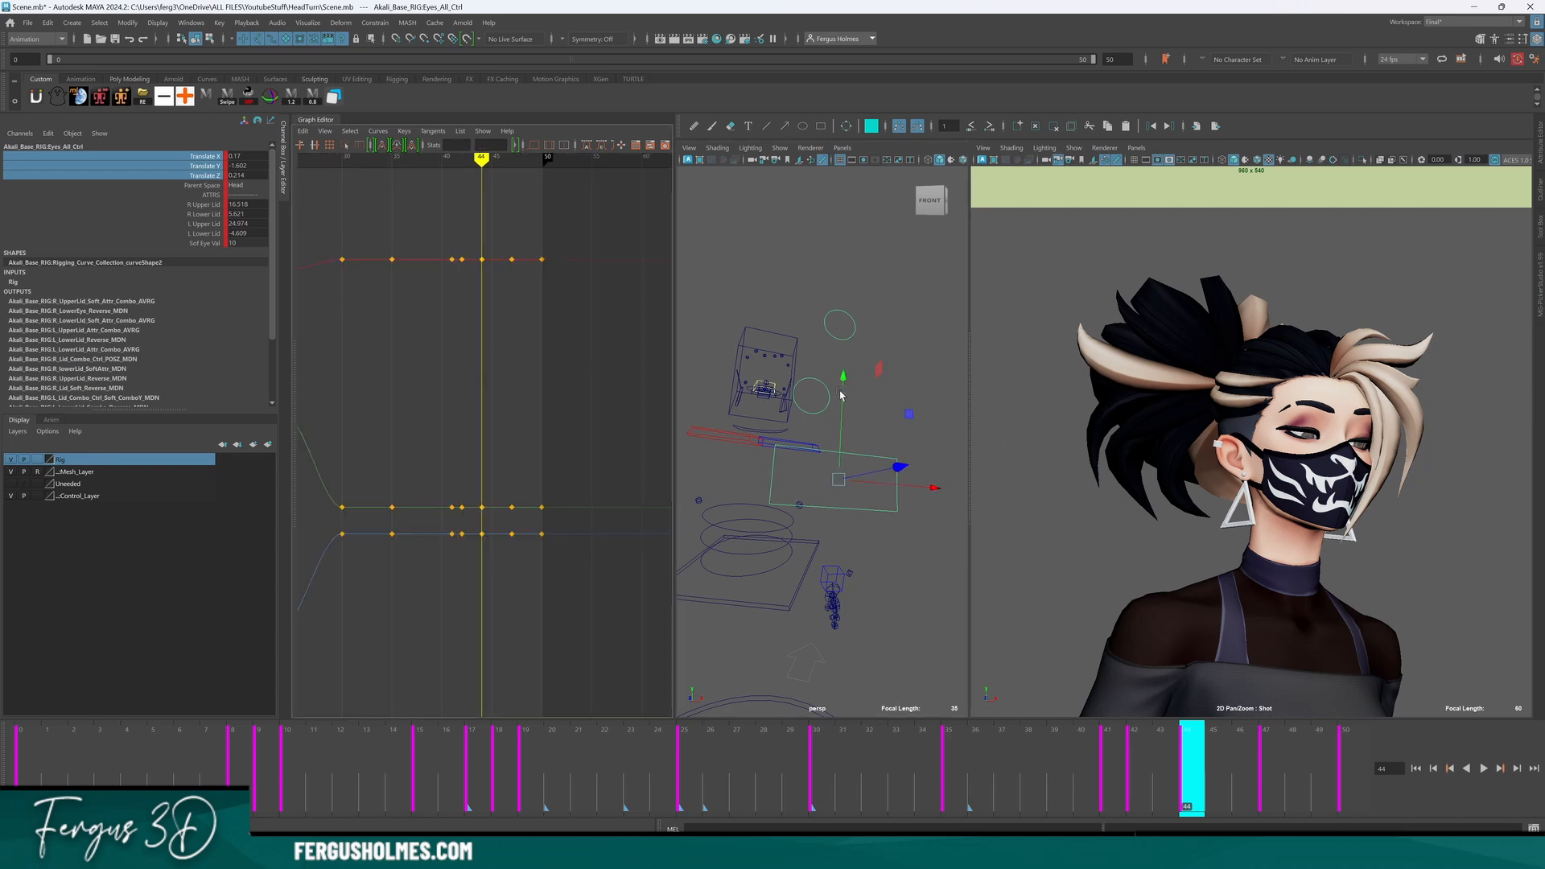
pyautogui.moveTo(841, 395); pyautogui.dragTo(838, 448)
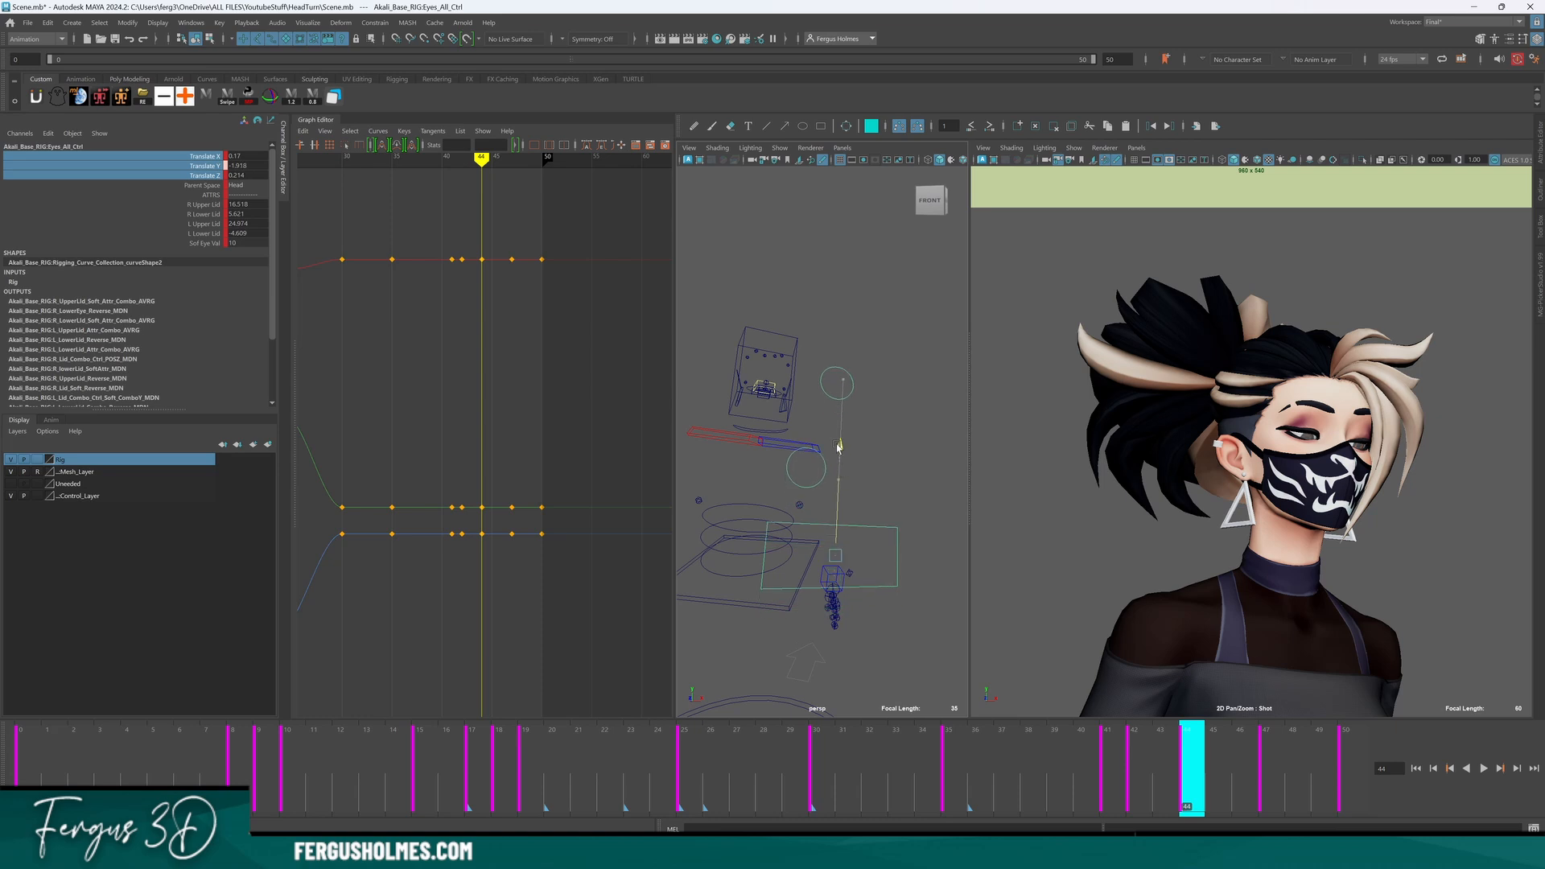
pyautogui.hotkey('ctrl', 'z')
pyautogui.click(869, 374)
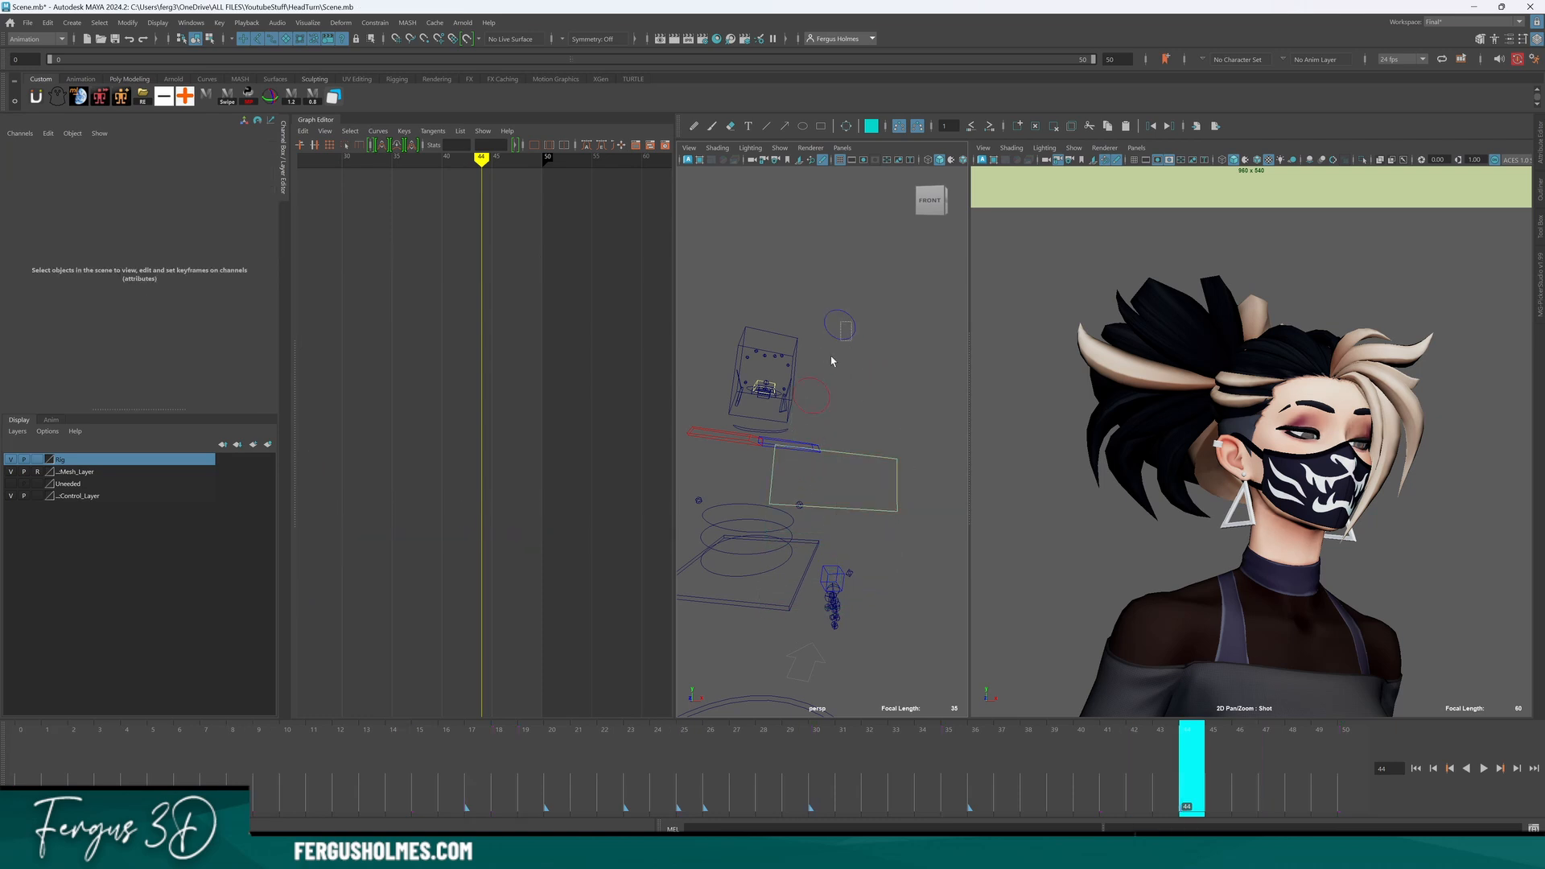
pyautogui.moveTo(842, 331); pyautogui.dragTo(816, 386)
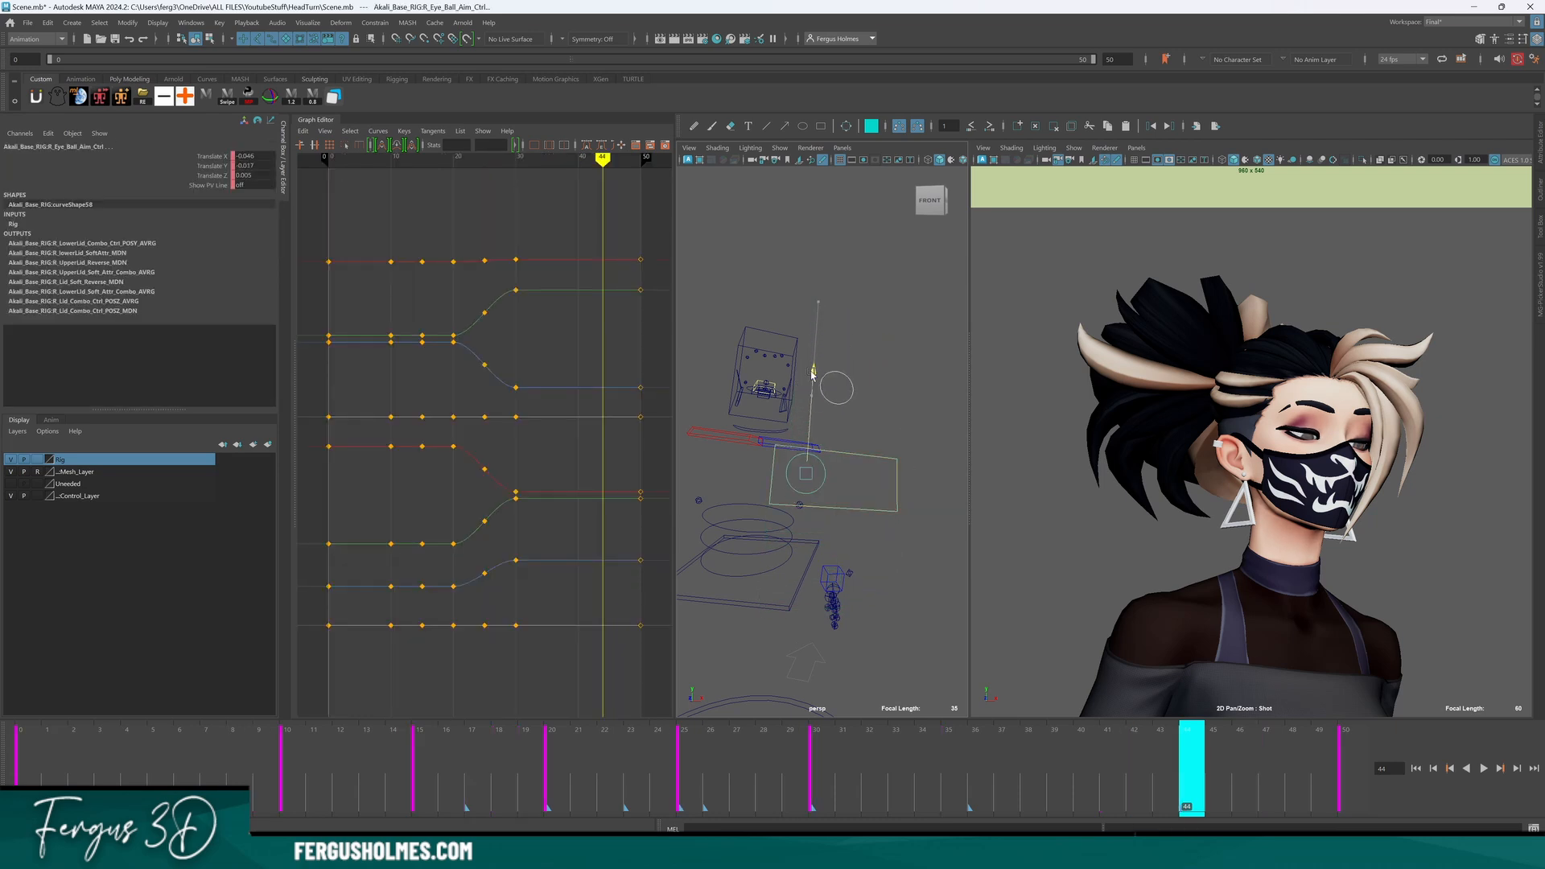
# Lower the main eyes control to about -1.8 in Translate Y at frame 44 and key it.
pyautogui.click(909, 433)
pyautogui.click(896, 469)
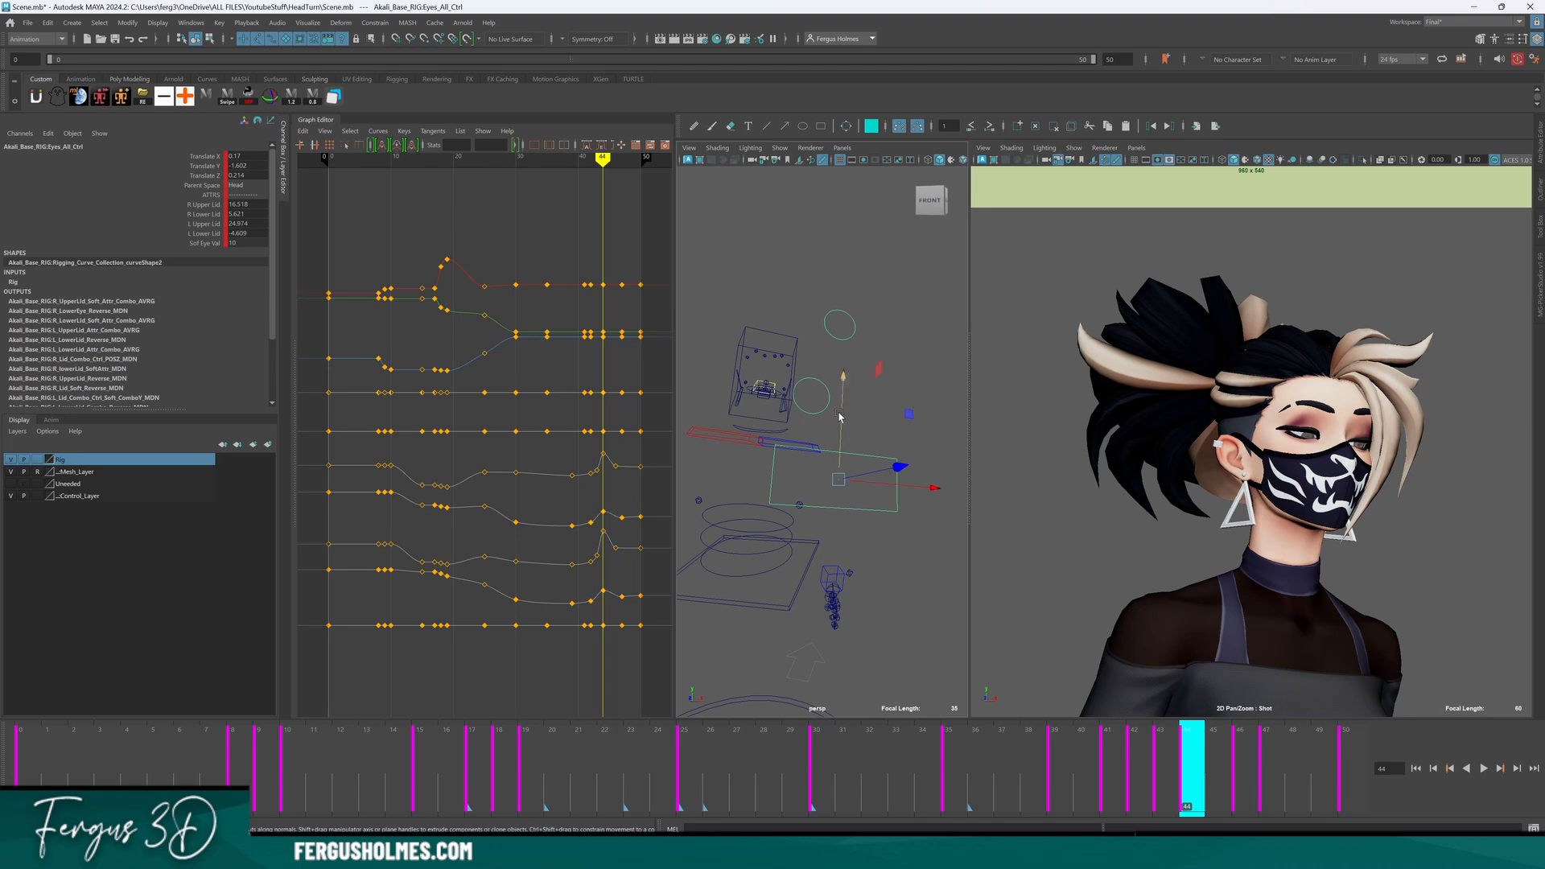
pyautogui.moveTo(841, 419); pyautogui.dragTo(847, 475)
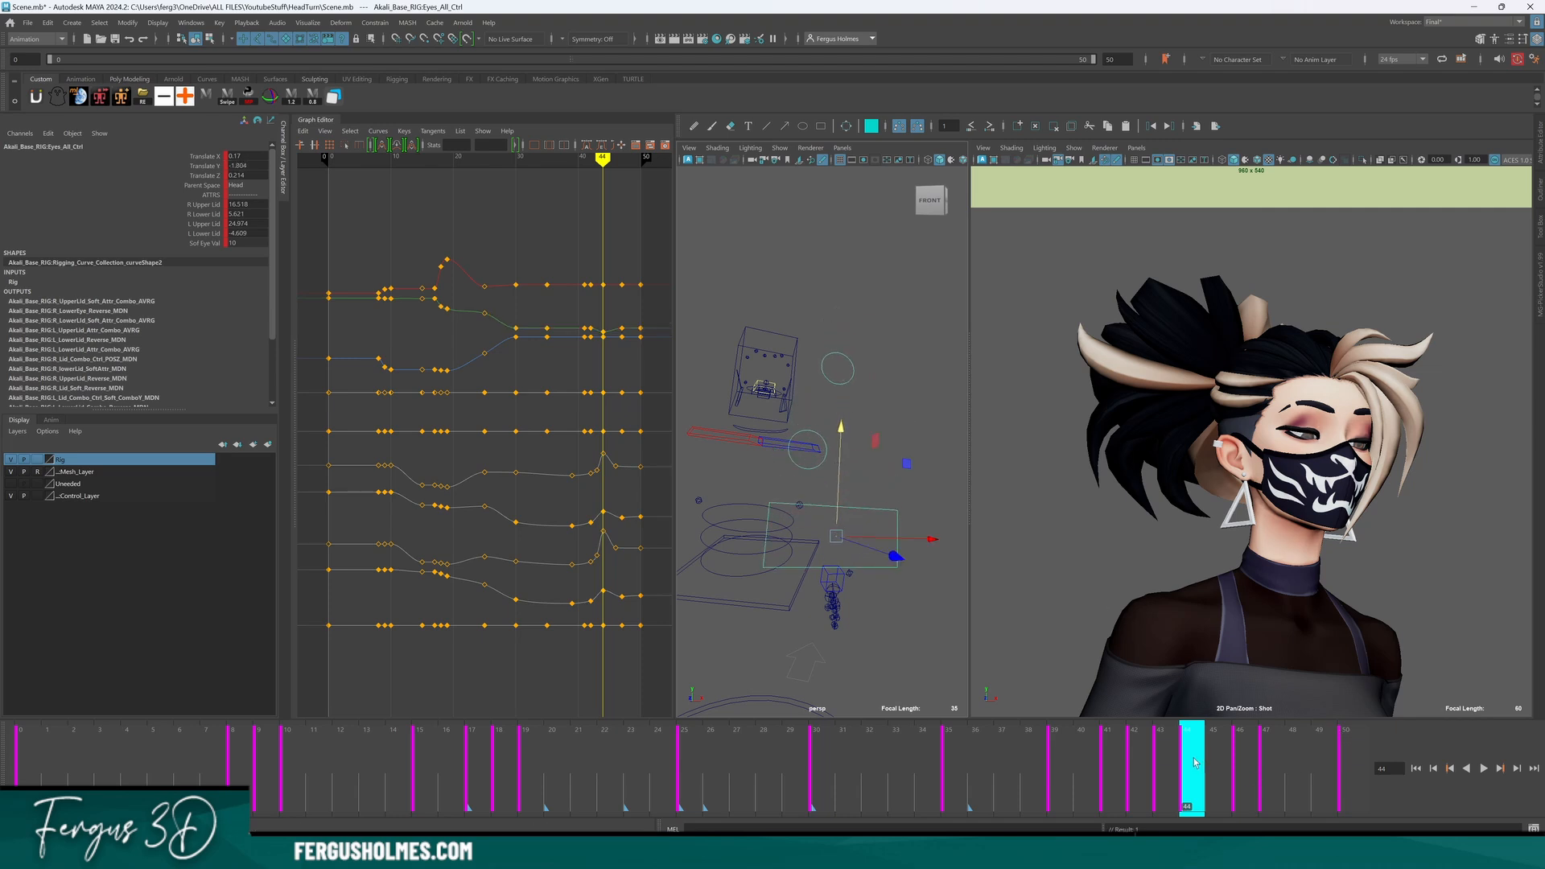
# At frame 46, move the main eyes control up and outward to about X 0.34, Y -1.42, Z 0.32 and key it.
pyautogui.moveTo(1194, 763); pyautogui.dragTo(1240, 762)
pyautogui.press('q')
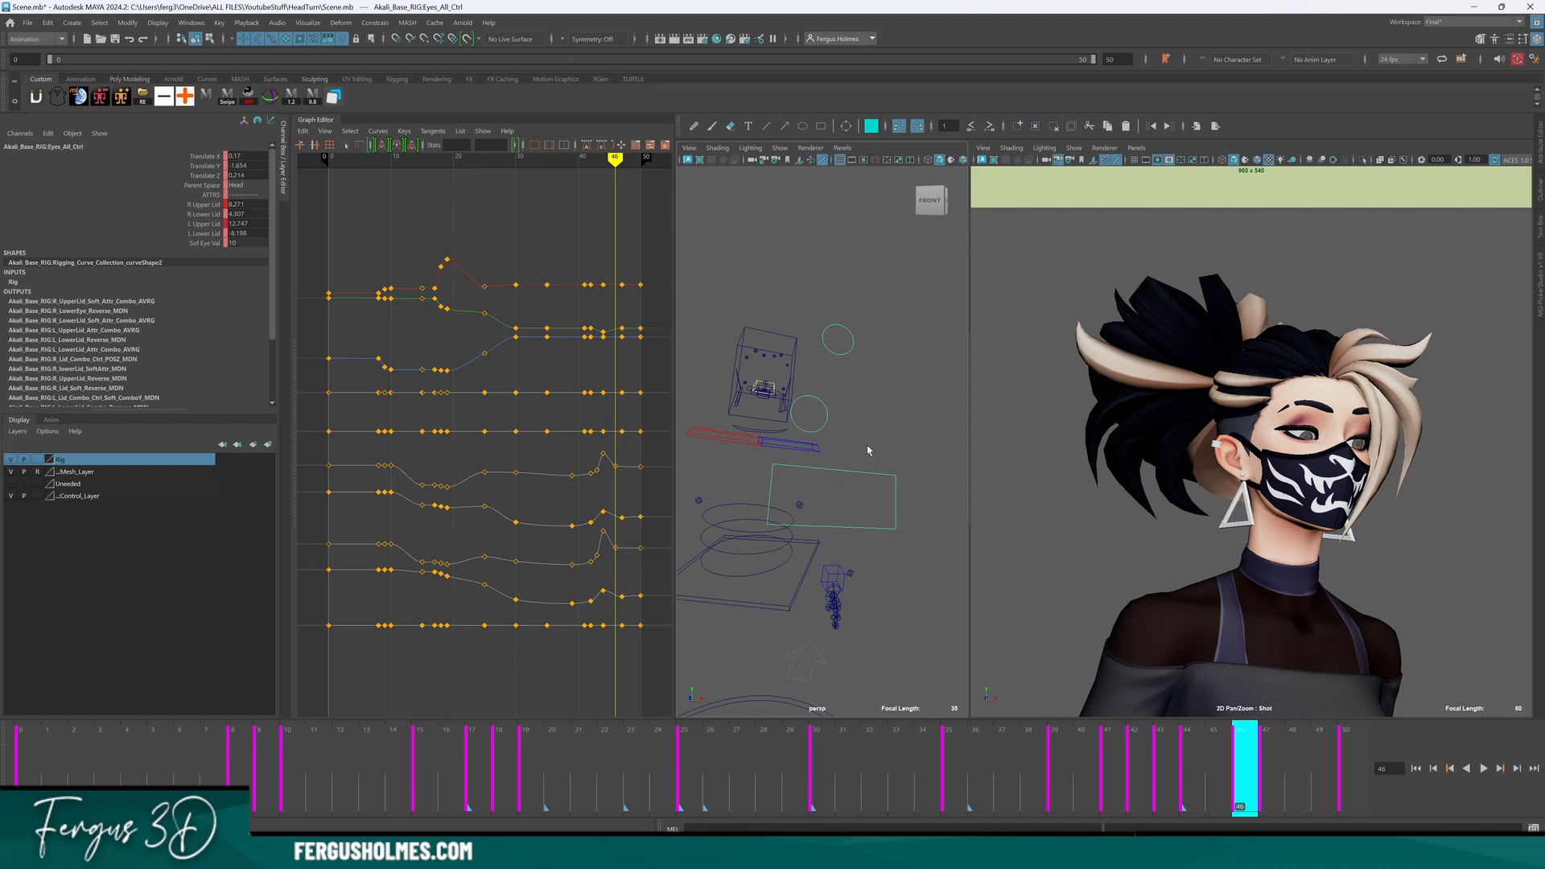
pyautogui.click(869, 447)
pyautogui.click(857, 472)
pyautogui.press('w')
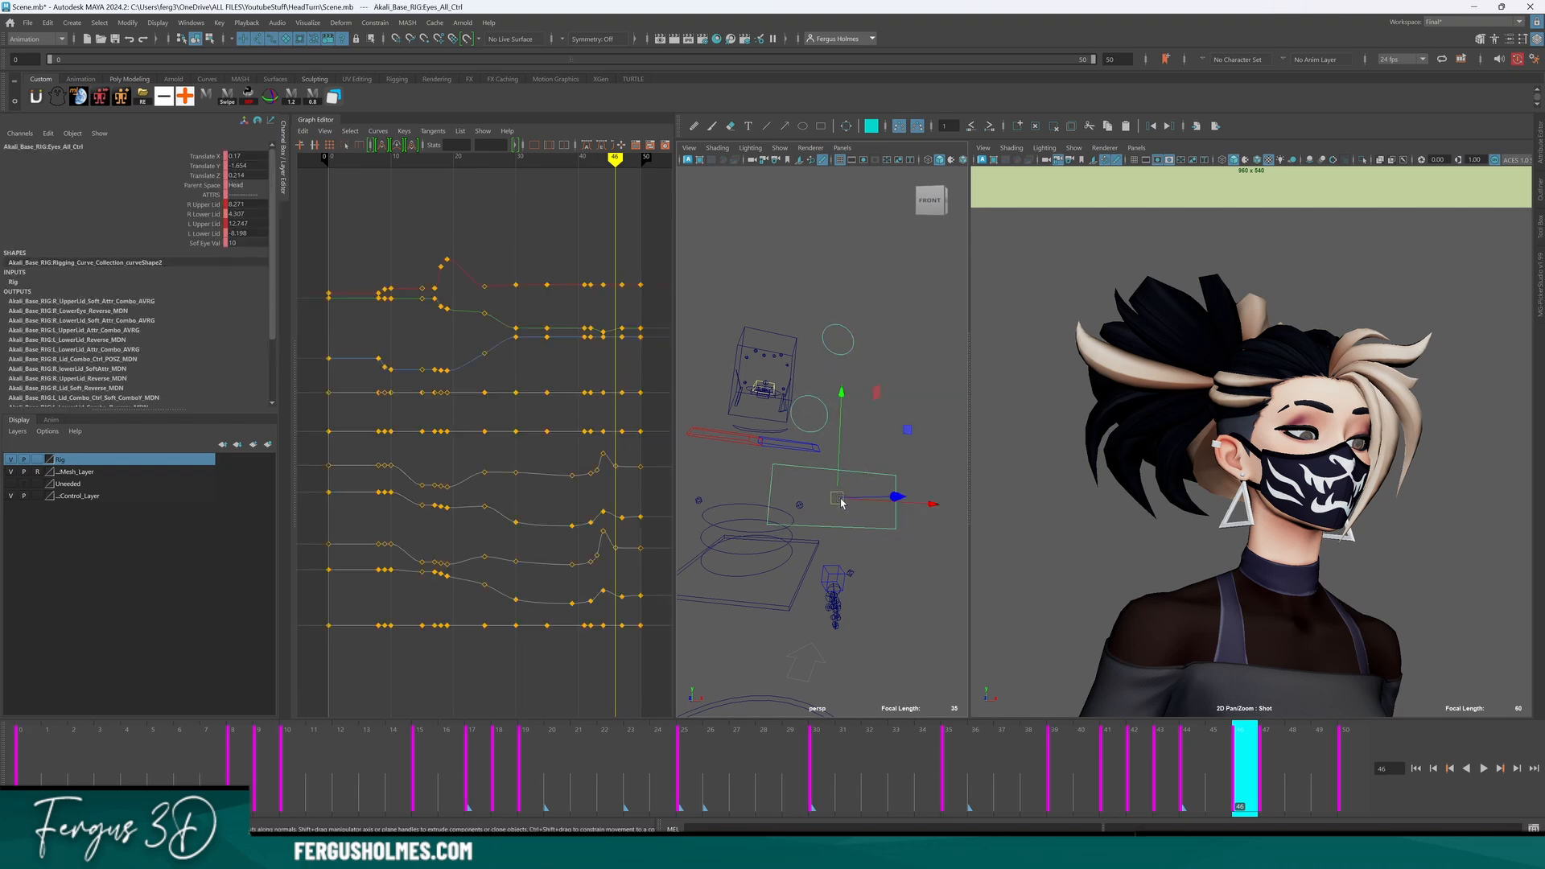
pyautogui.moveTo(842, 503); pyautogui.dragTo(896, 440)
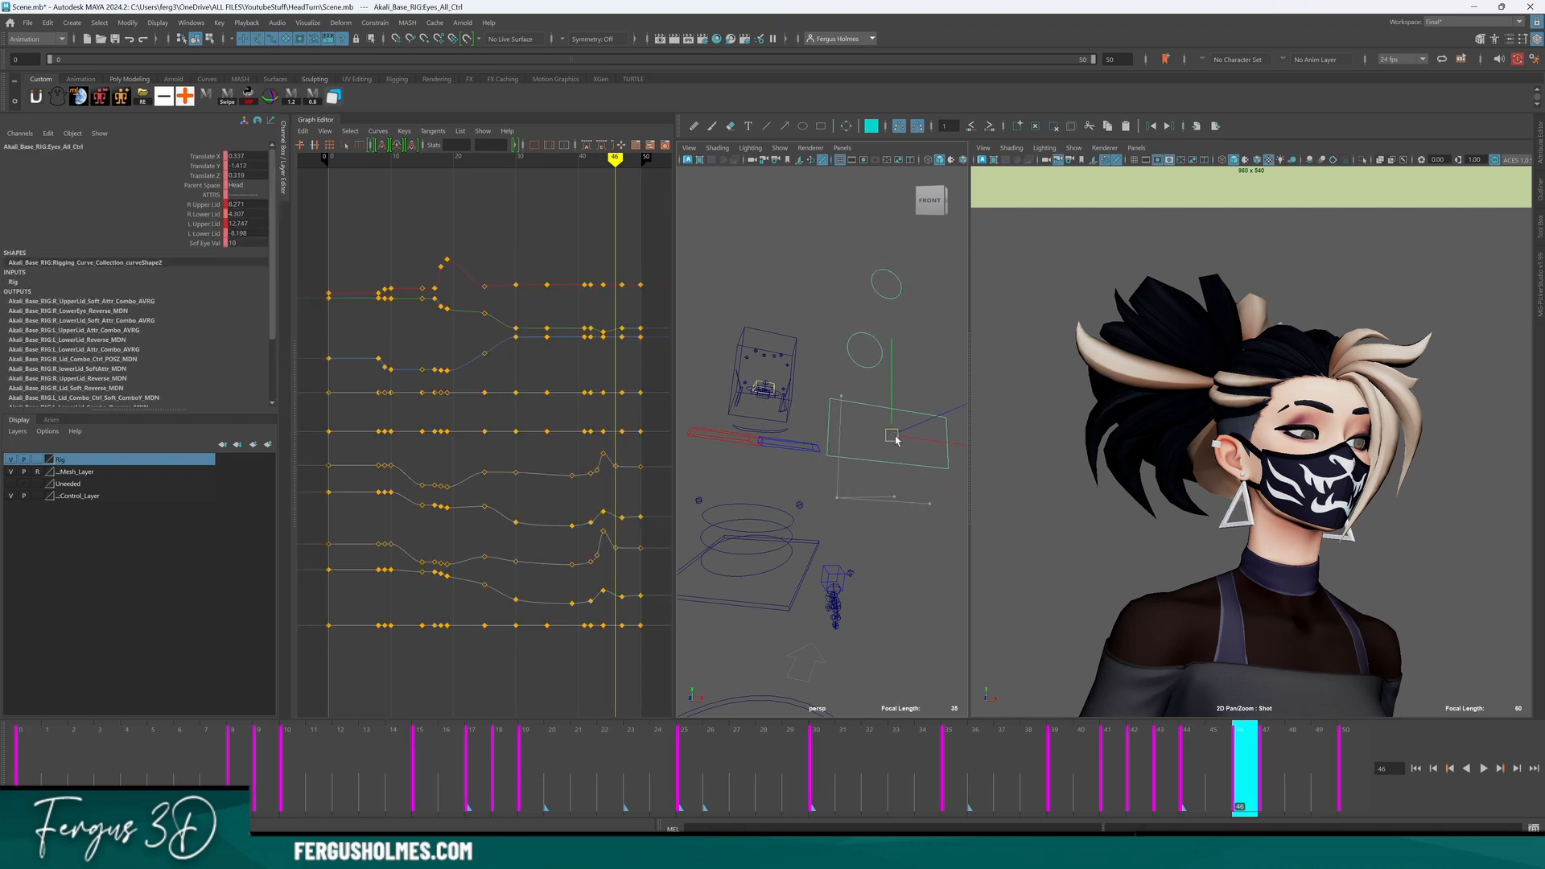
pyautogui.press('s')
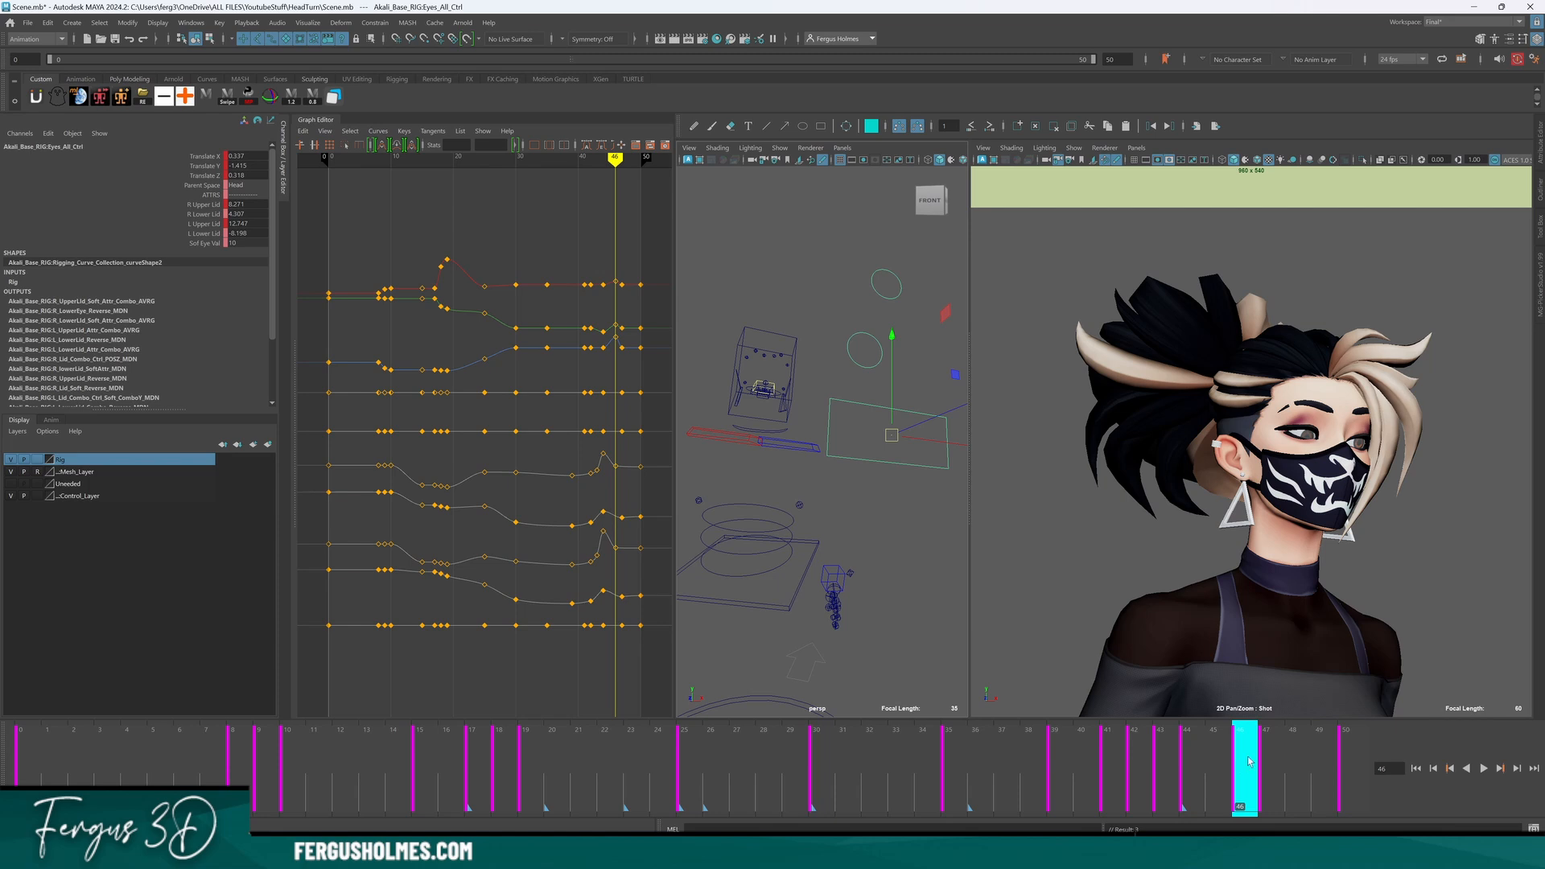
# Delete the eyes control's Translate X, Y and Z keys at frames 47 and 50.
pyautogui.keyDown('alt'); pyautogui.moveTo(623, 310); pyautogui.dragTo(523, 278, button='middle'); pyautogui.keyUp('alt')
pyautogui.keyDown('alt'); pyautogui.keyDown('shift'); pyautogui.moveTo(523, 278); pyautogui.dragTo(569, 385, button='right'); pyautogui.keyUp('shift'); pyautogui.keyUp('alt')
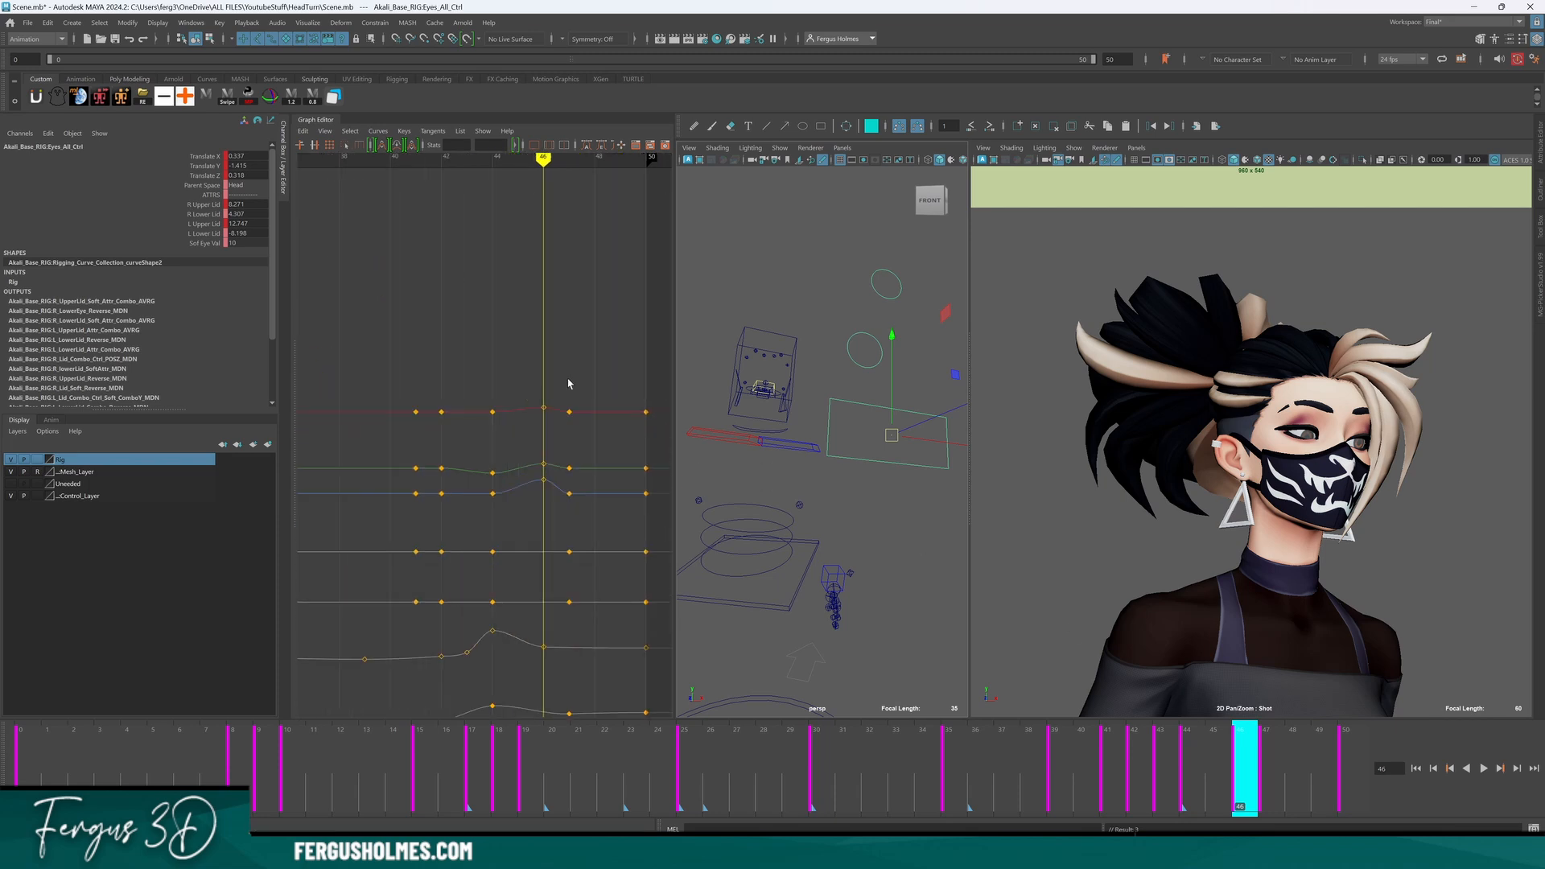
pyautogui.keyDown('alt'); pyautogui.moveTo(568, 384); pyautogui.dragTo(522, 388, button='middle'); pyautogui.keyUp('alt')
pyautogui.moveTo(660, 520); pyautogui.dragTo(660, 519)
pyautogui.press('Delete')
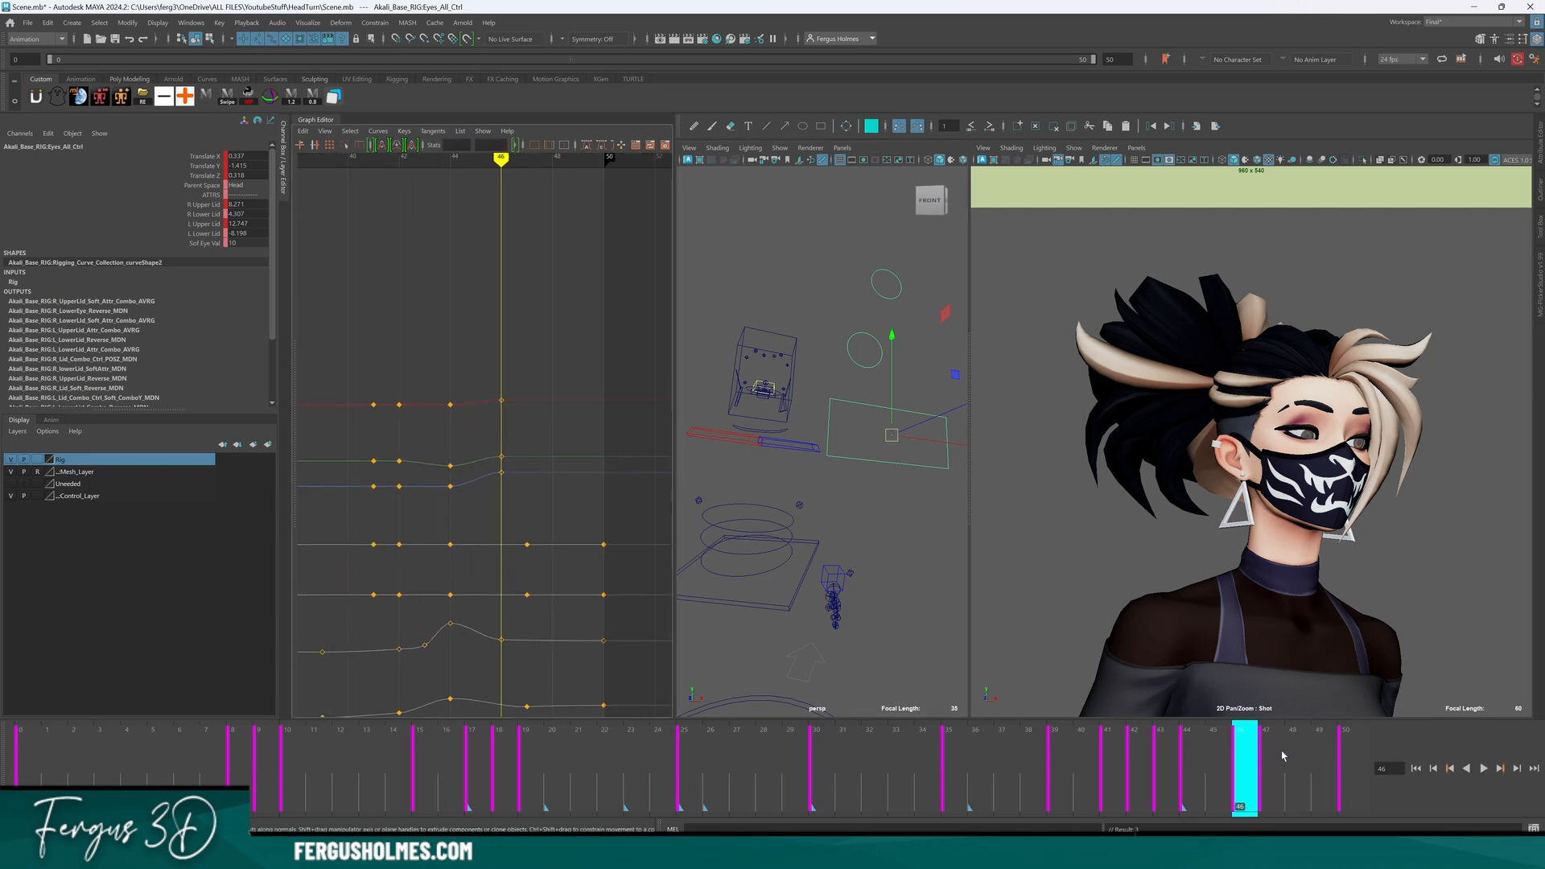
# Key the eyes control's translation at frame 50, holding the frame 46 position.
pyautogui.moveTo(1283, 756); pyautogui.dragTo(1351, 761)
pyautogui.keyDown('alt'); pyautogui.moveTo(522, 399); pyautogui.dragTo(471, 427, button='right'); pyautogui.keyUp('alt')
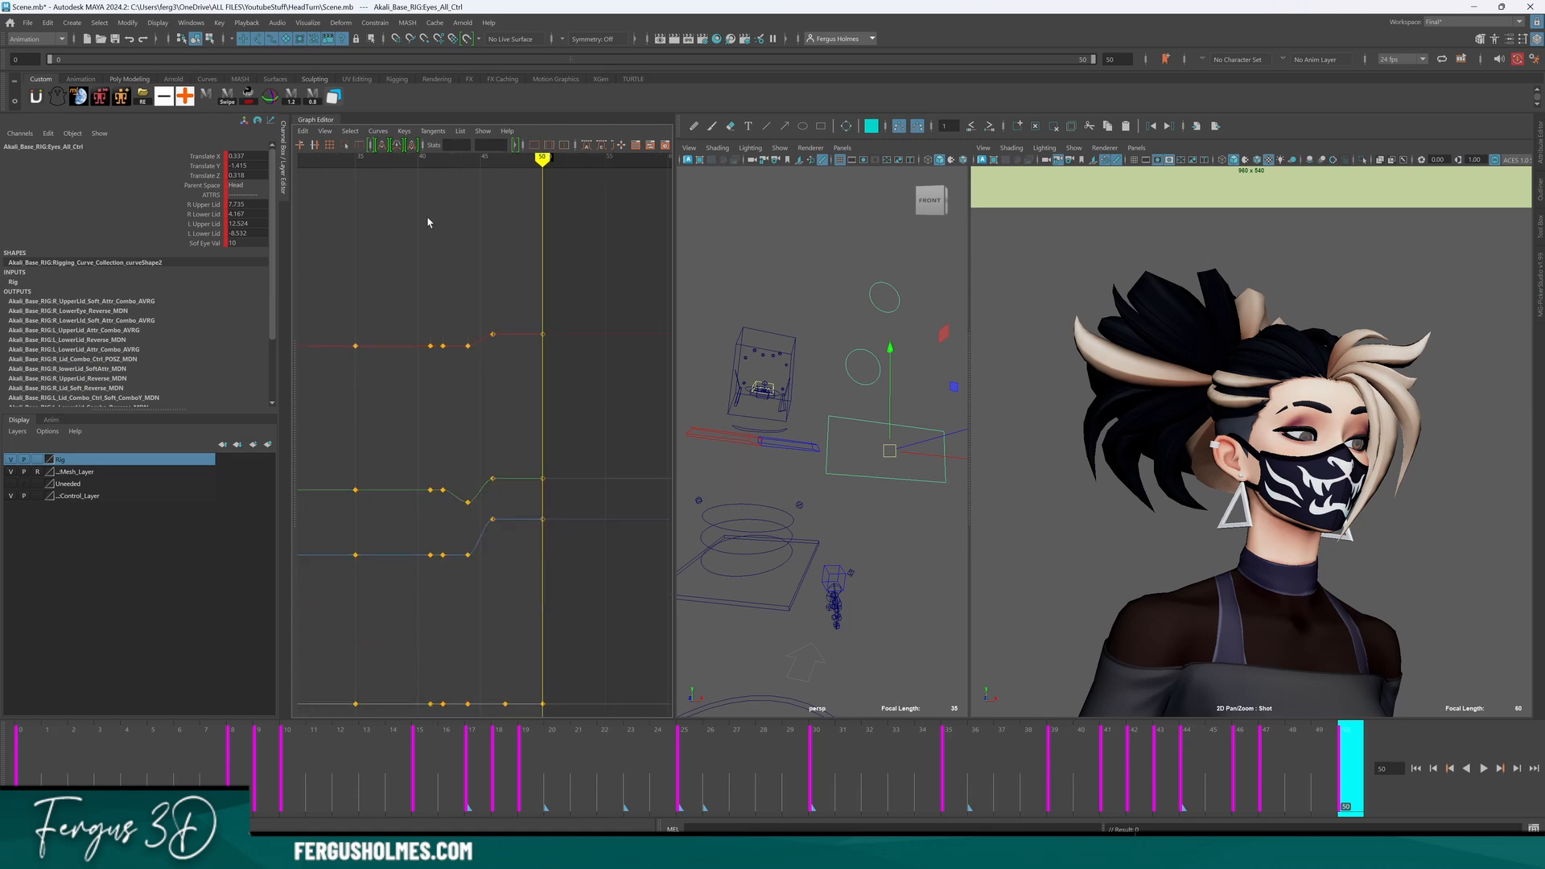
pyautogui.scroll(3, 472, 356)
pyautogui.keyDown('alt'); pyautogui.moveTo(472, 356); pyautogui.dragTo(473, 317, button='middle'); pyautogui.keyUp('alt')
# Step between frames 50, 46 and 44 to check the eye movement against the translate curves.
pyautogui.press(',')
pyautogui.press(',')
pyautogui.press(',')
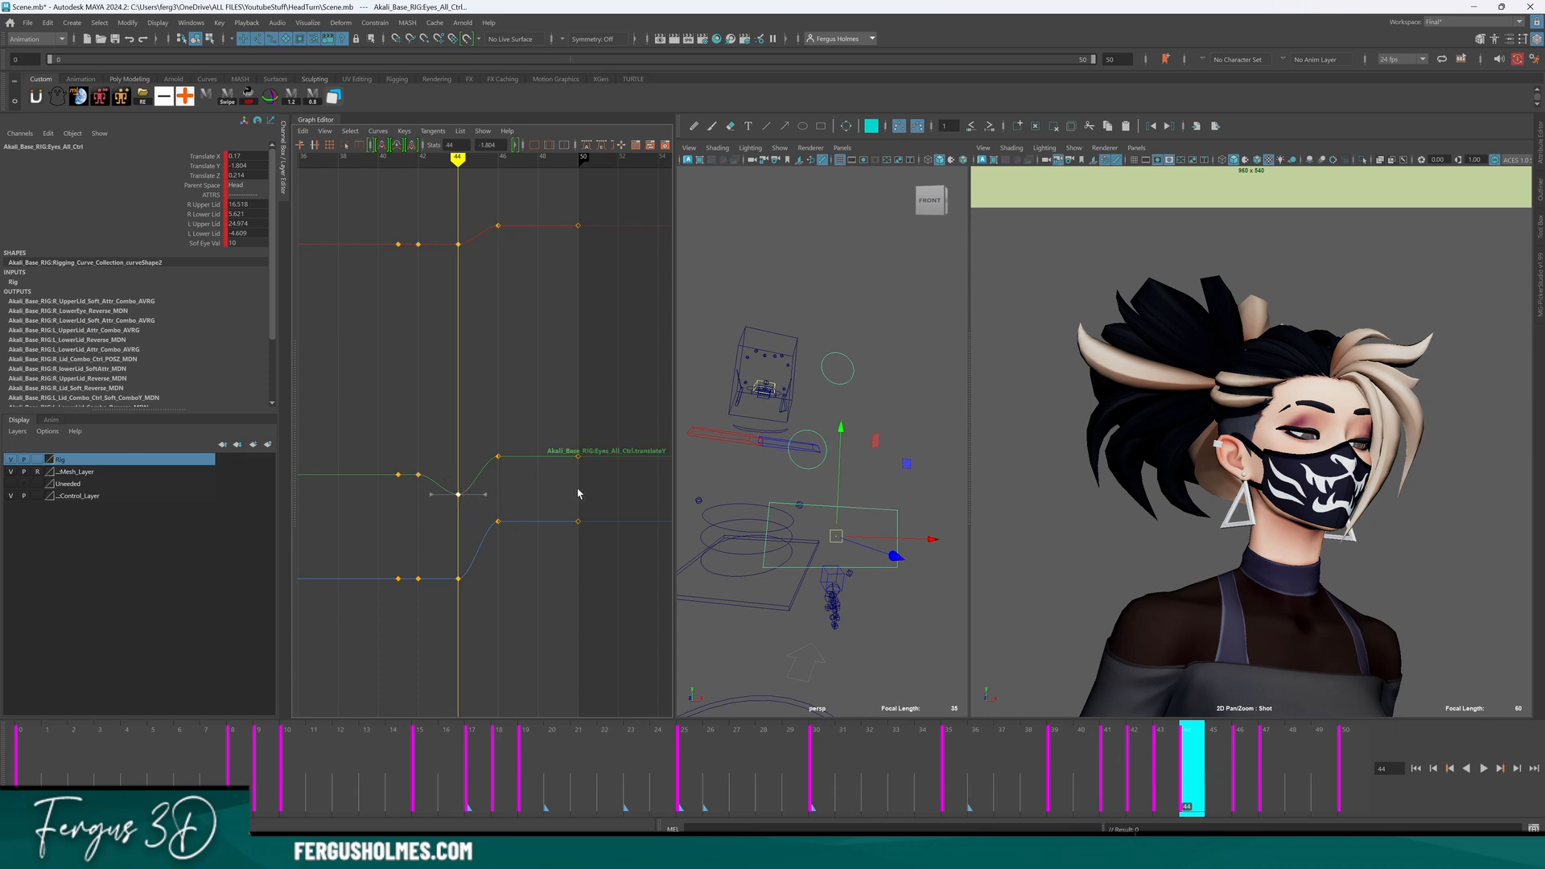
pyautogui.click(537, 492)
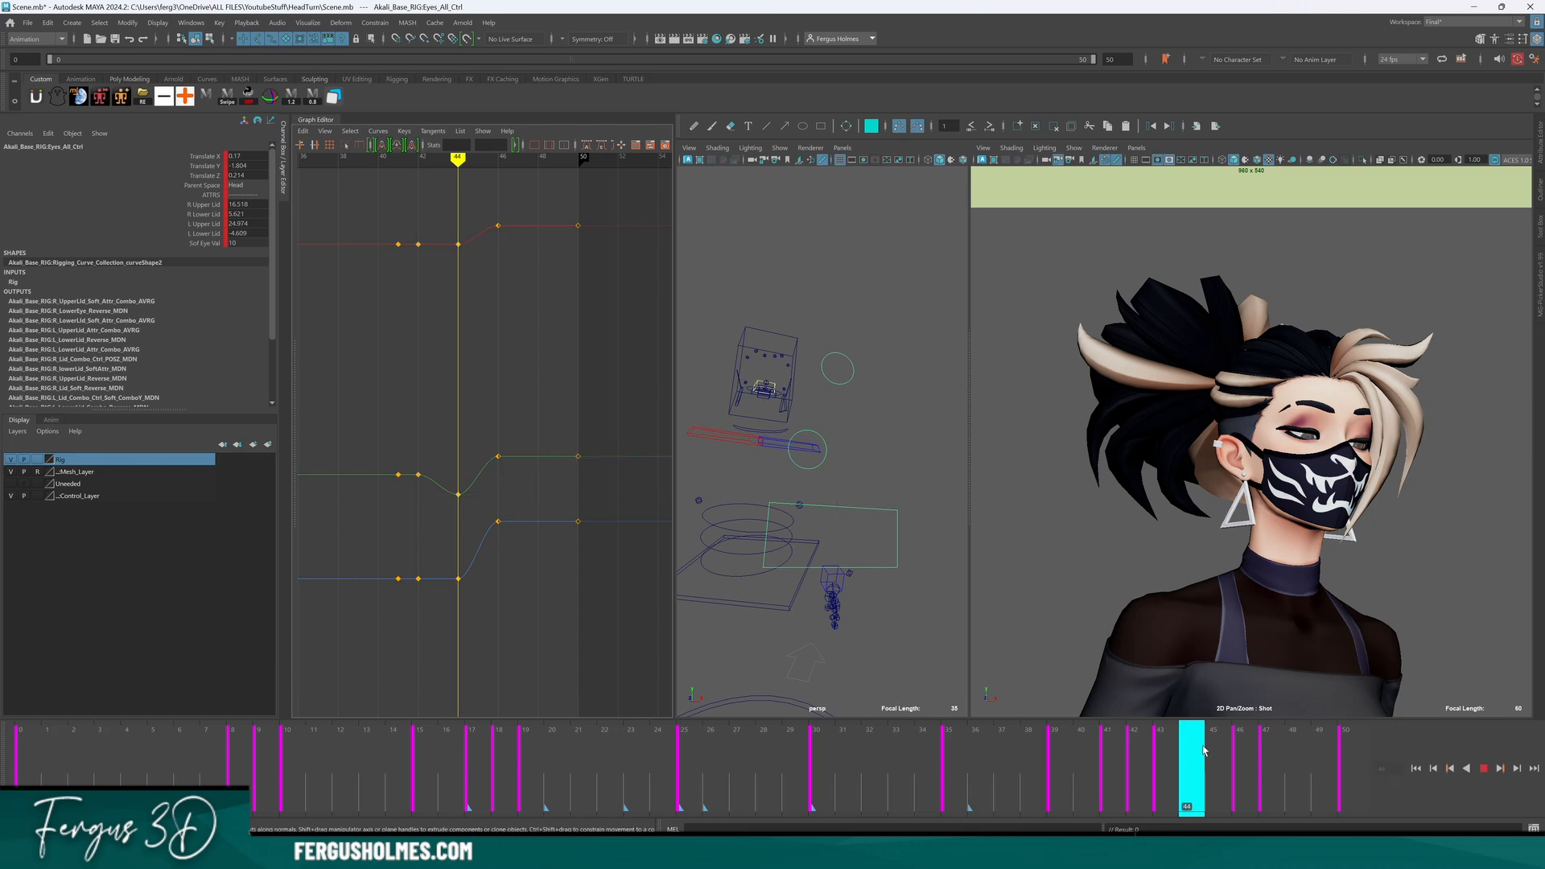
pyautogui.press('.')
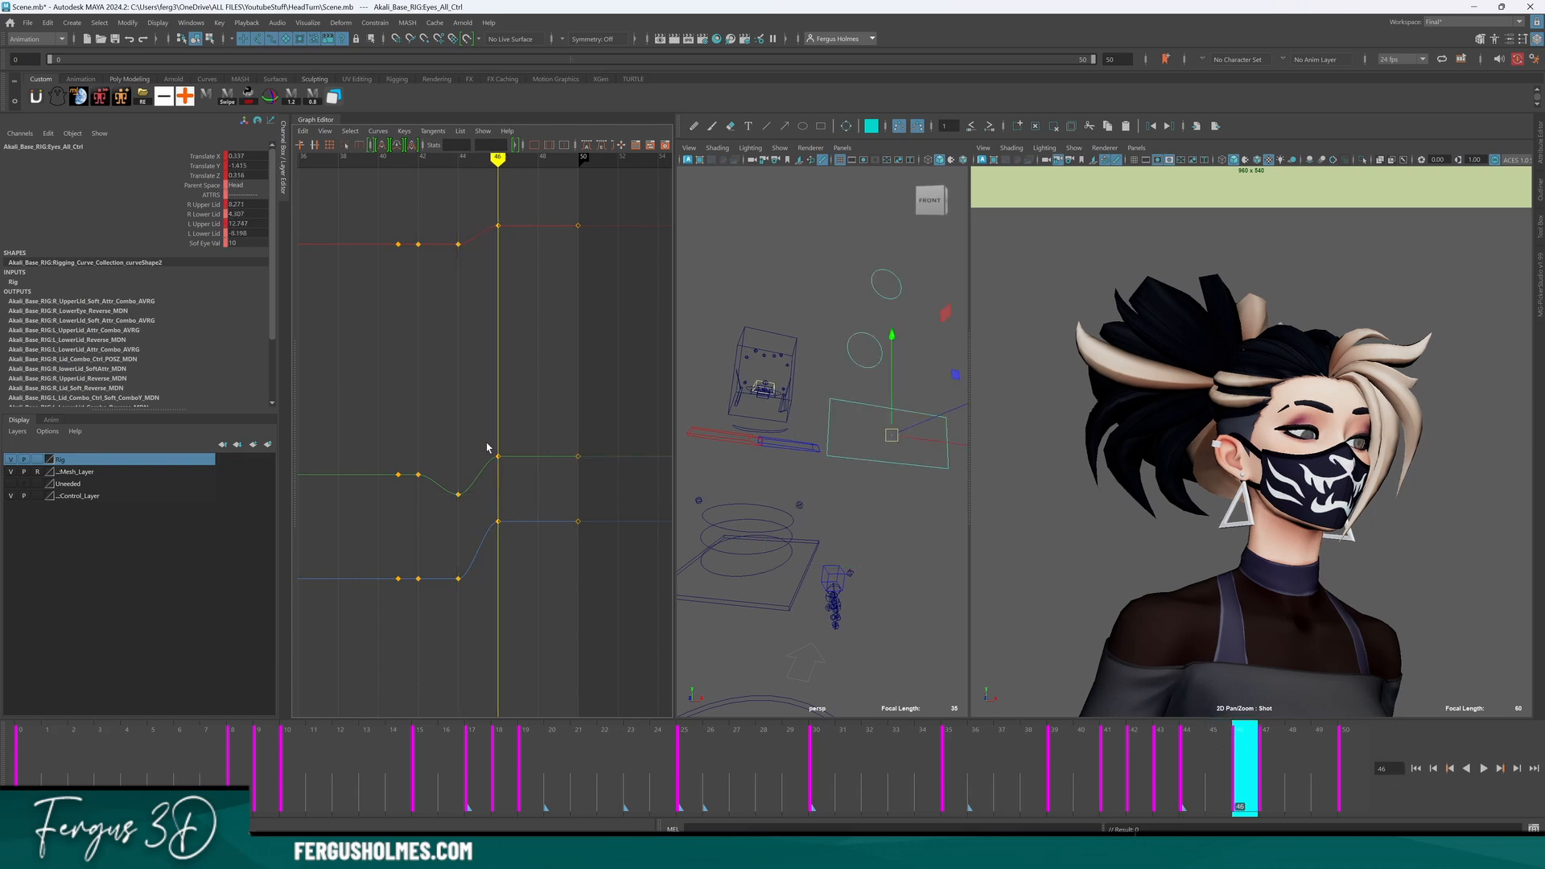
# Play back and scrub the full head turn, adjusting the shot framing, to review the finished eye animation.
pyautogui.hotkey('alt', 'v')
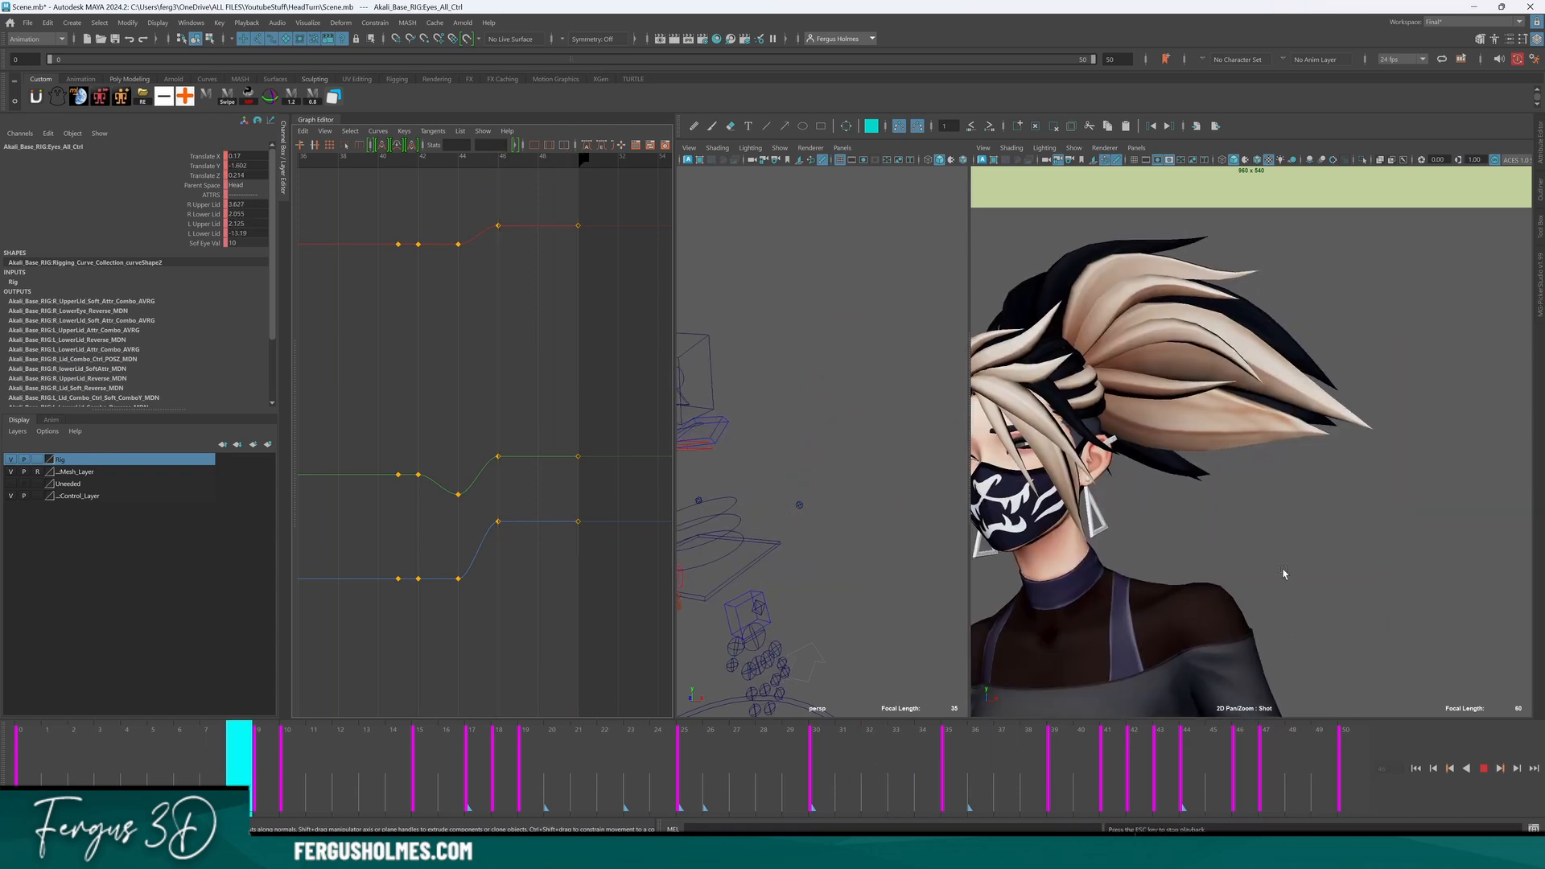
pyautogui.hotkey('alt', 'v')
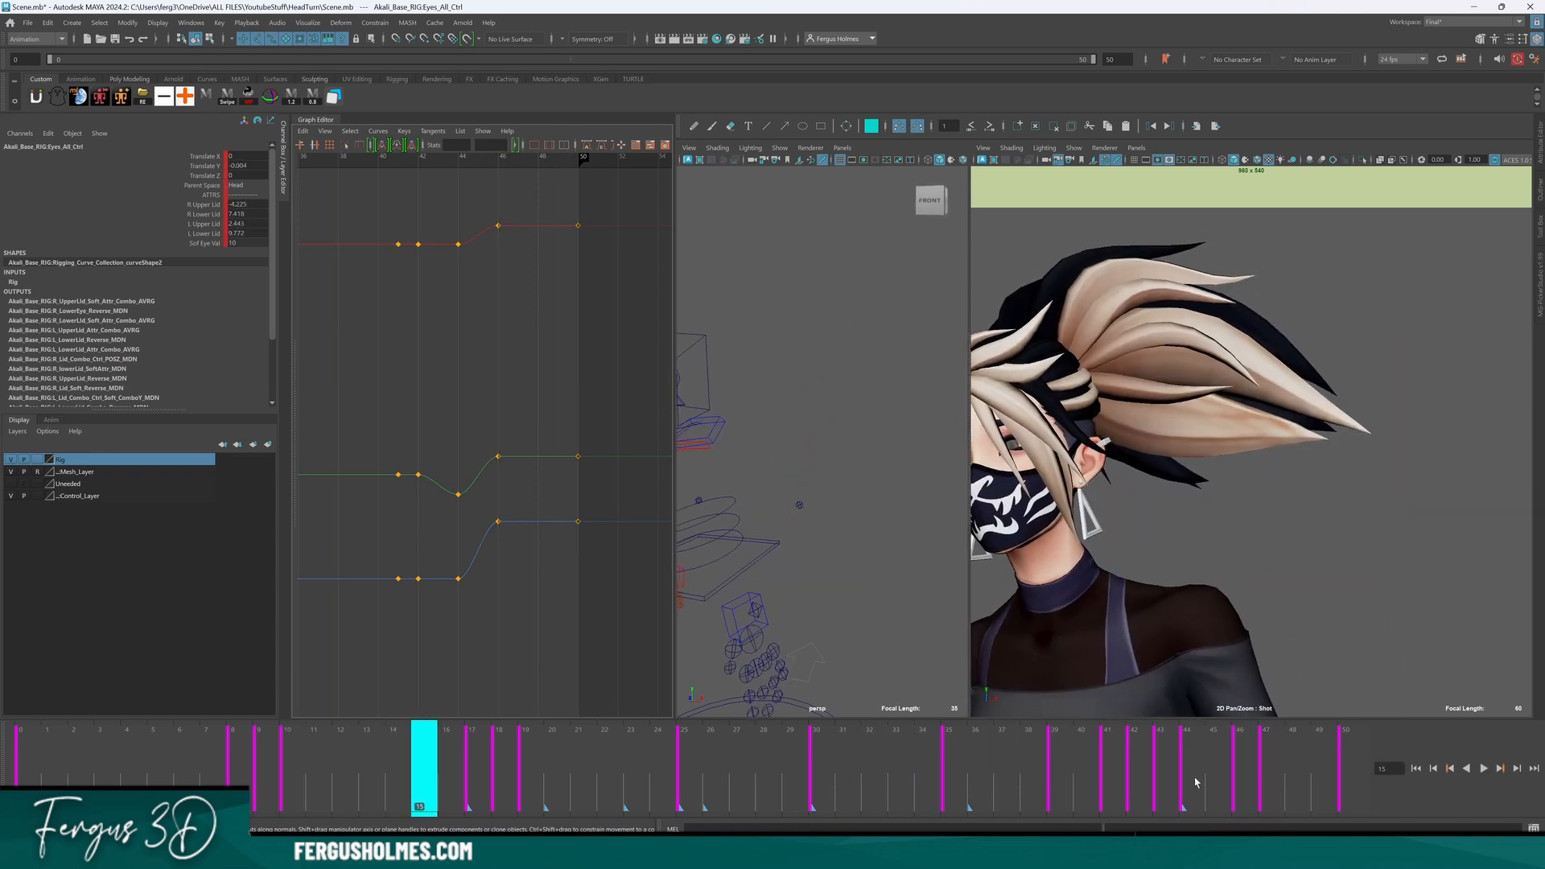
pyautogui.click(1006, 779)
pyautogui.moveTo(1246, 489); pyautogui.dragTo(998, 493, button='right')
pyautogui.click(925, 770)
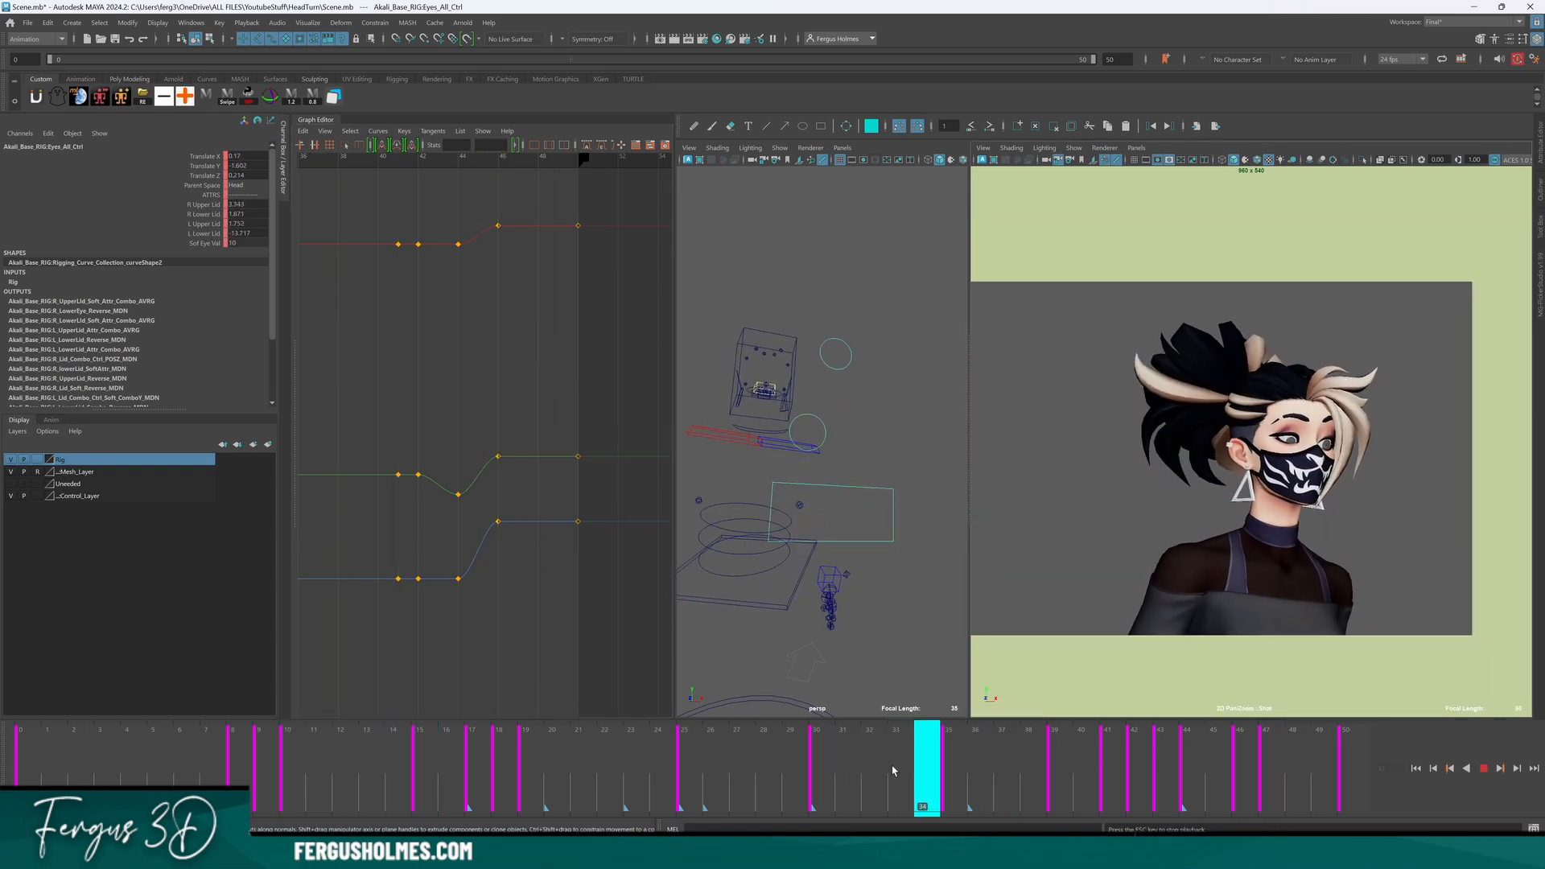
pyautogui.hotkey('alt', 'v')
pyautogui.moveTo(1193, 772); pyautogui.dragTo(609, 769)
pyautogui.hotkey('alt', 'v')
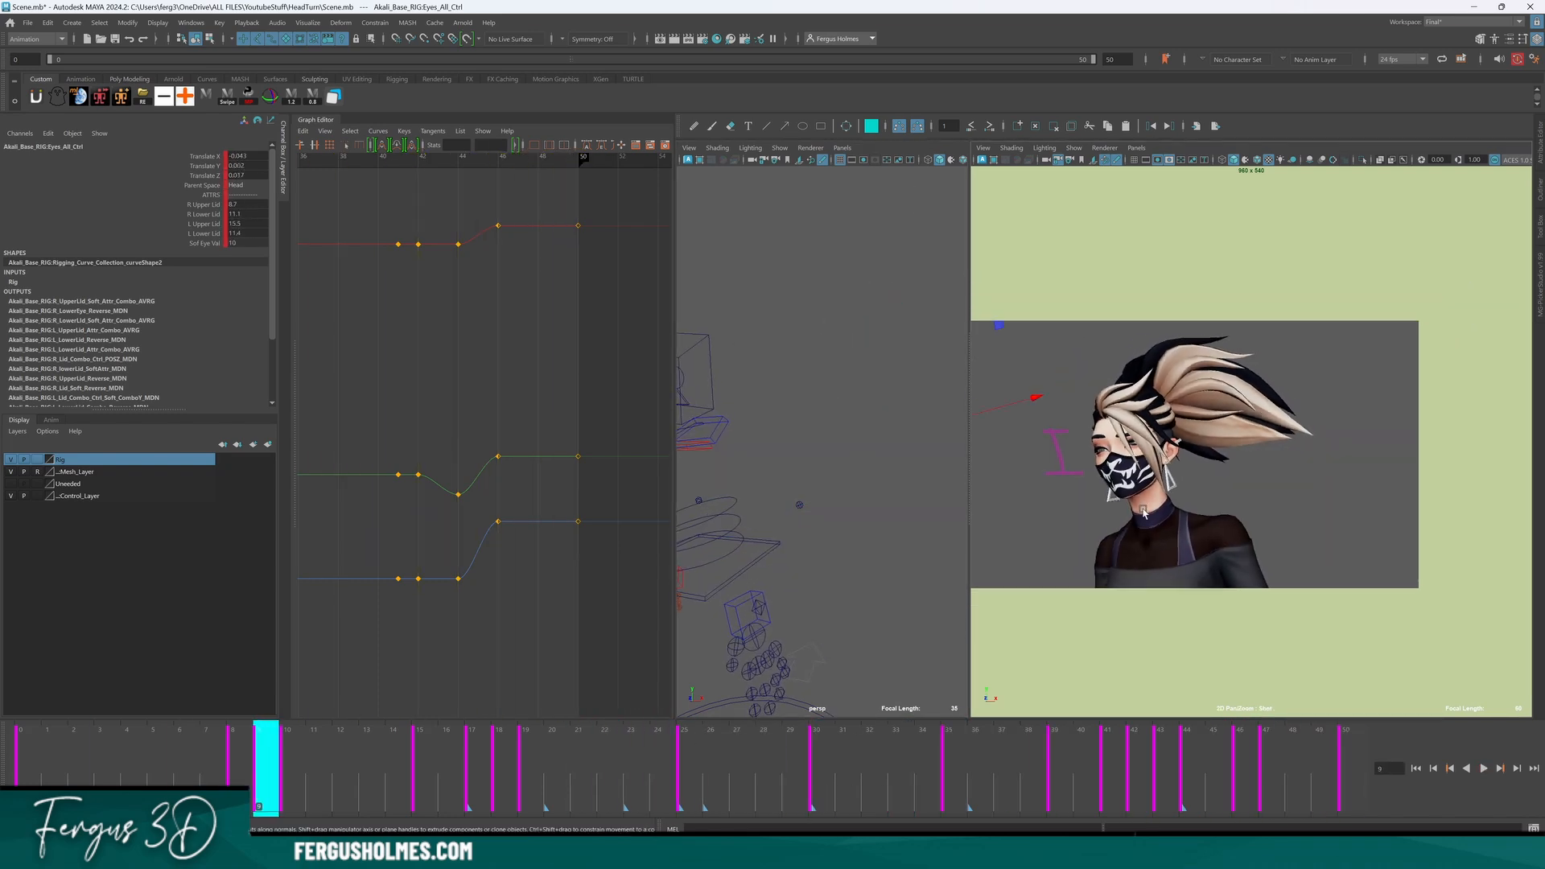
pyautogui.press('Escape')
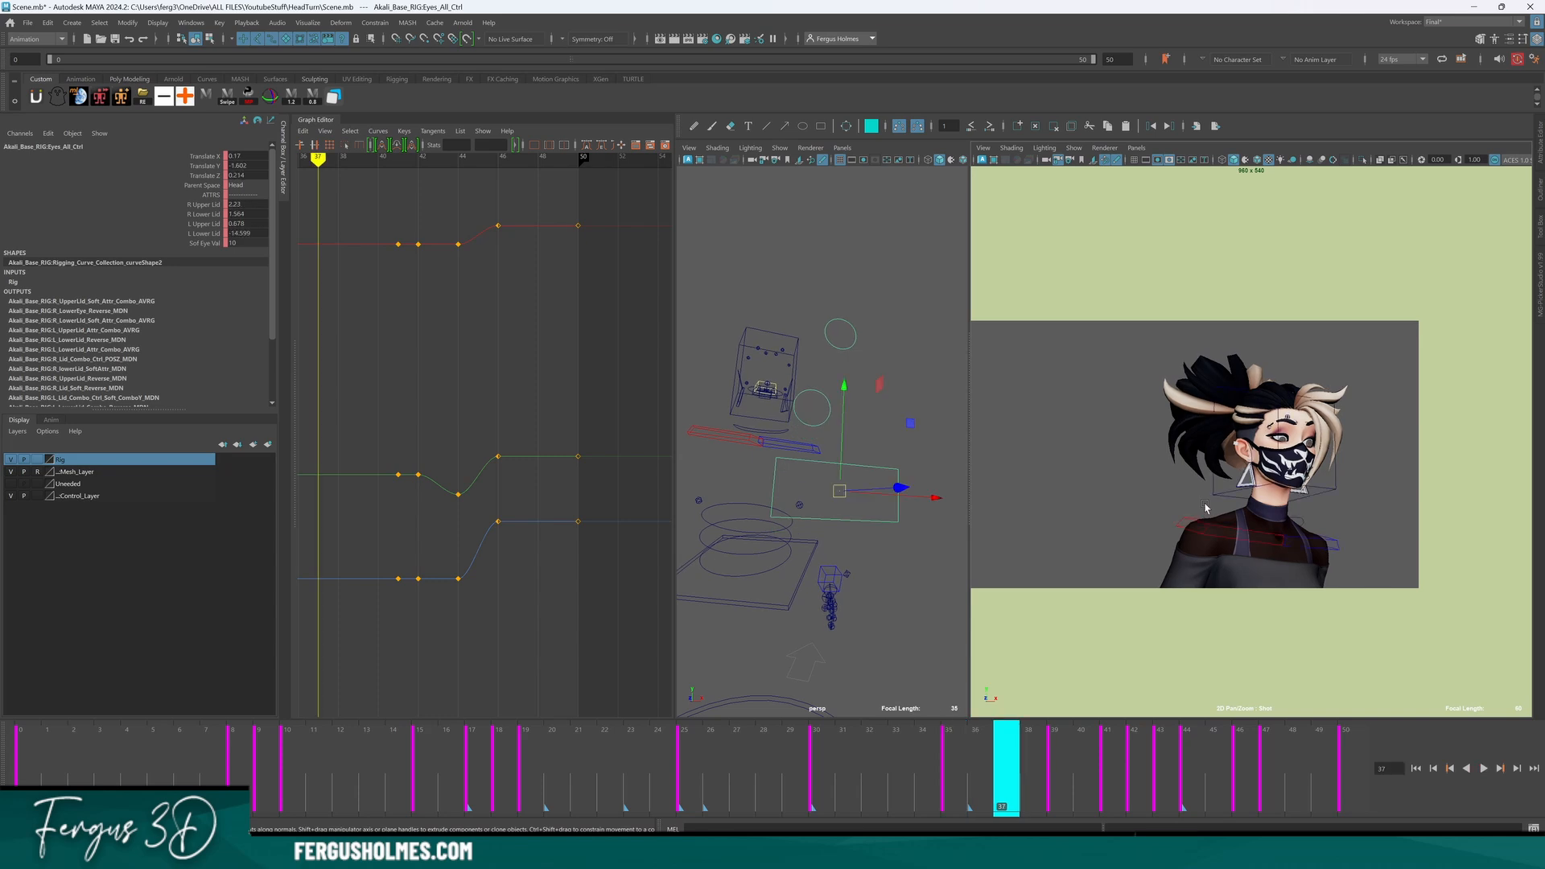
pyautogui.hotkey('alt', 'v')
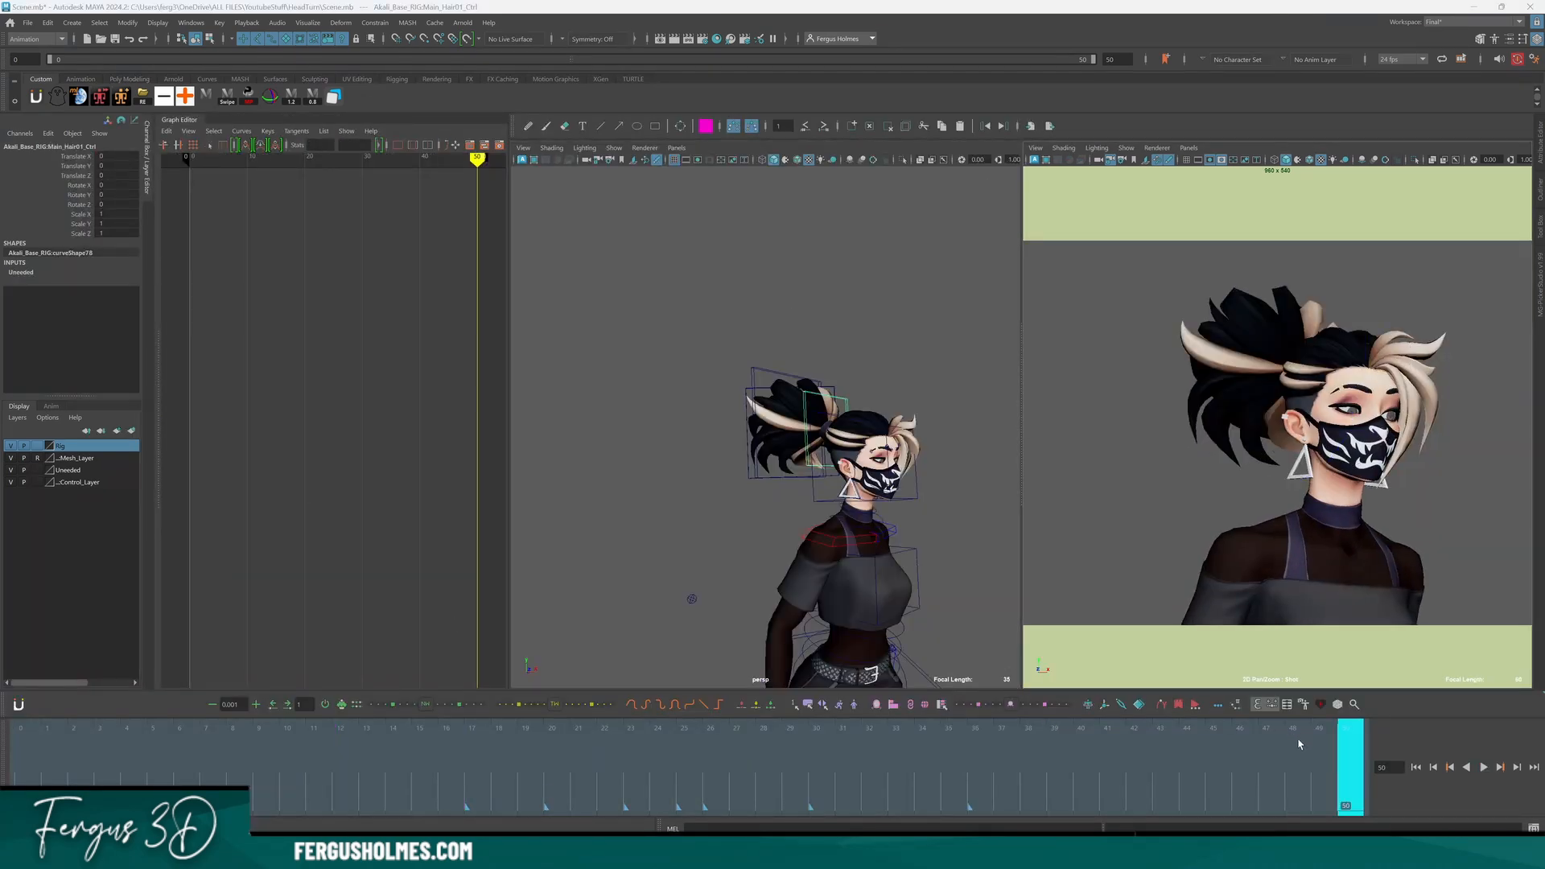
# Scrub and play the head turn in the shot view to examine how the ponytail follows the head.
pyautogui.moveTo(1299, 744); pyautogui.dragTo(287, 764)
pyautogui.hotkey('alt', 'v')
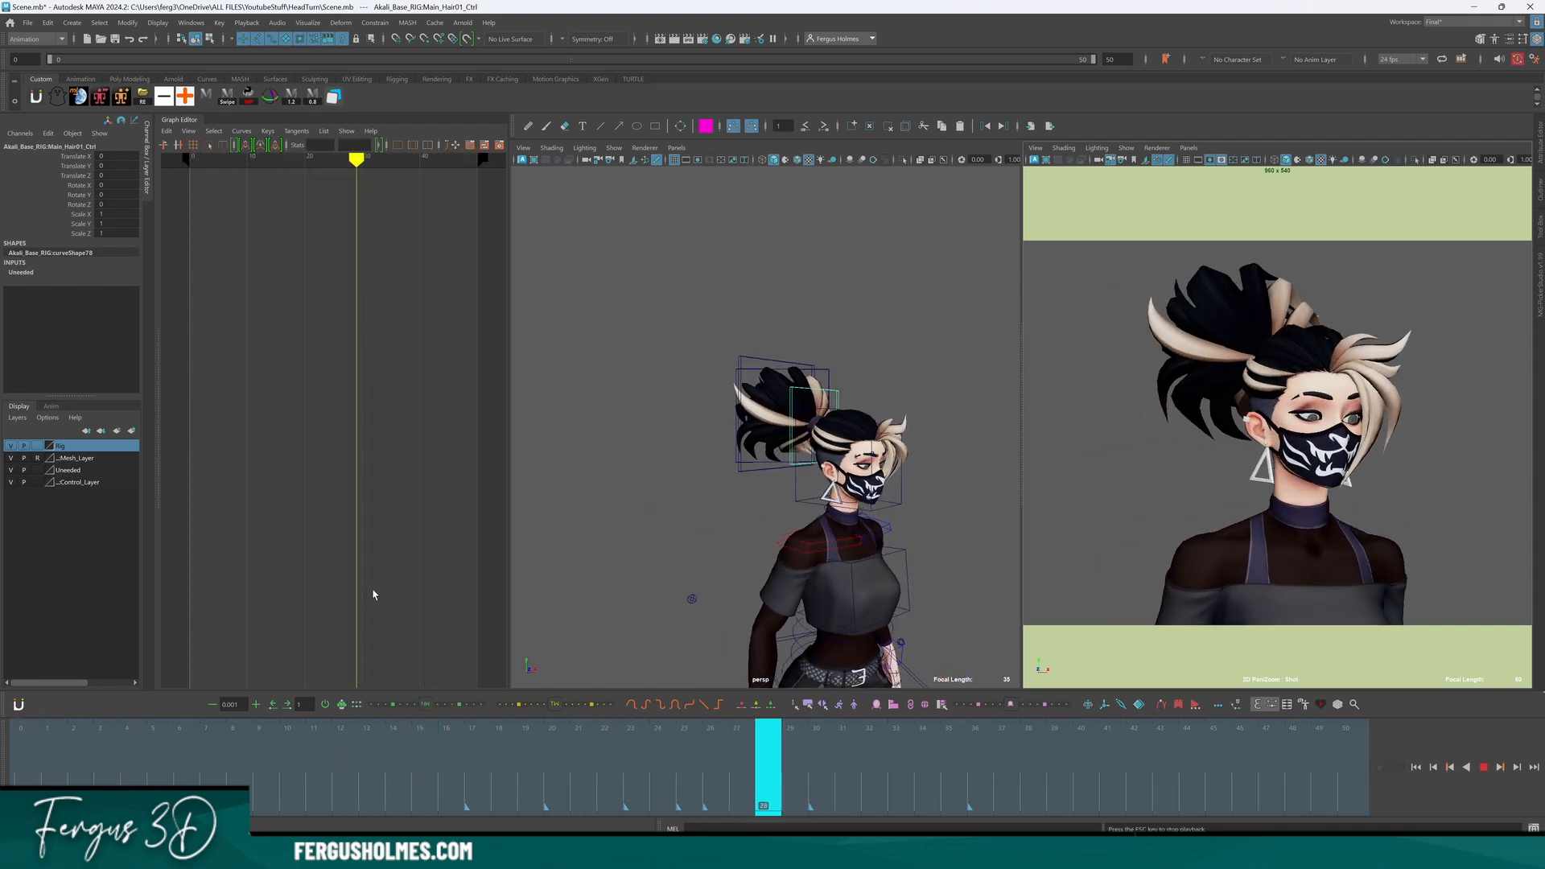
pyautogui.click(63, 770)
pyautogui.click(63, 770)
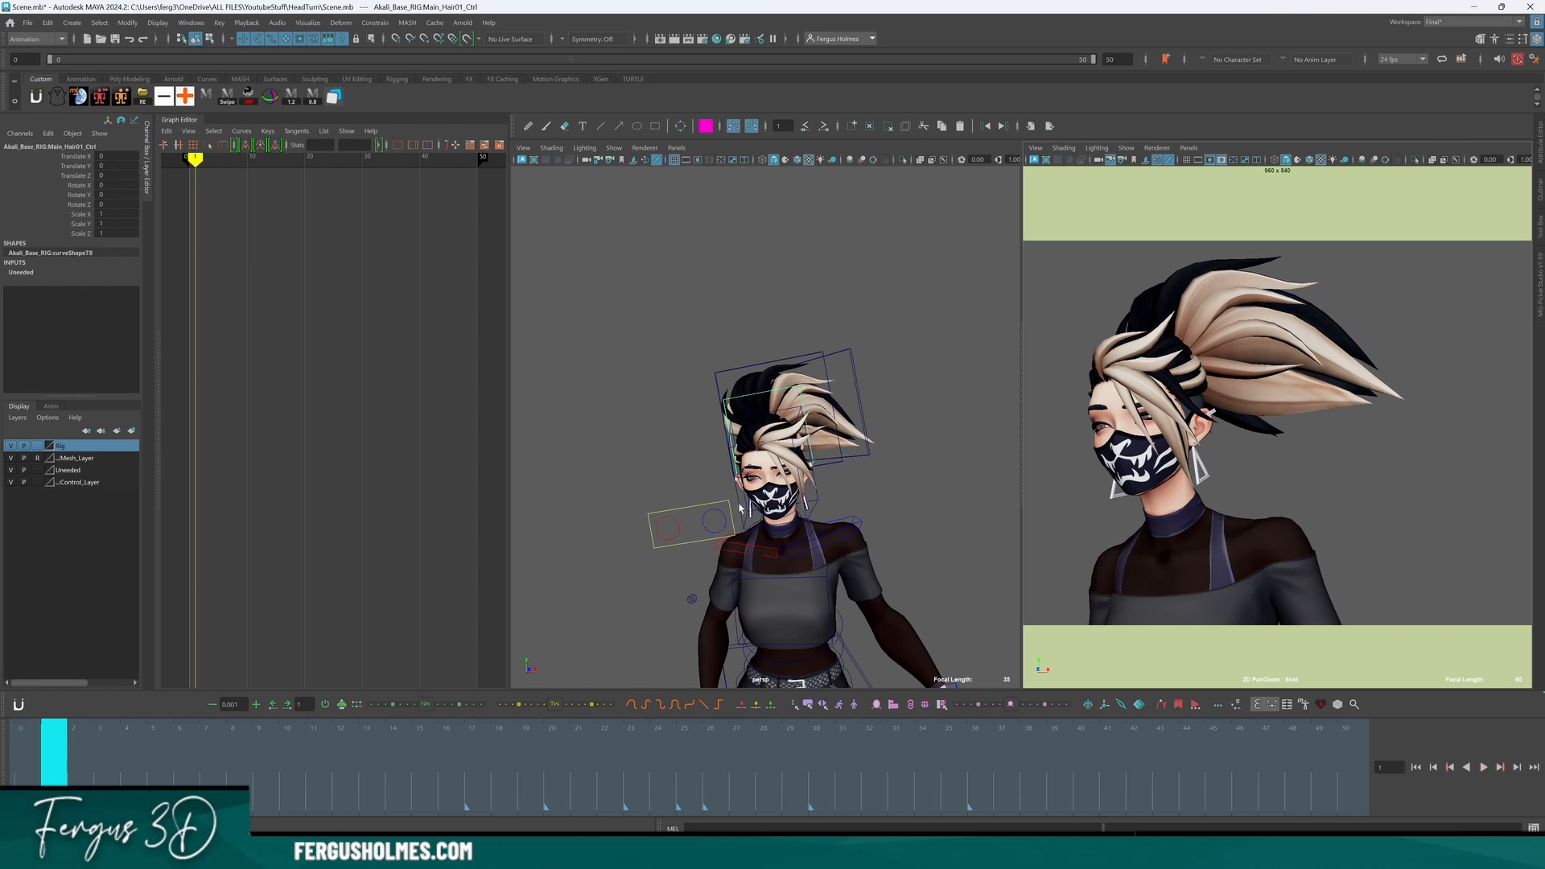
# Select the head control at frame 1, try a test rotation on it, and undo that rotation.
pyautogui.scroll(3, 821, 523)
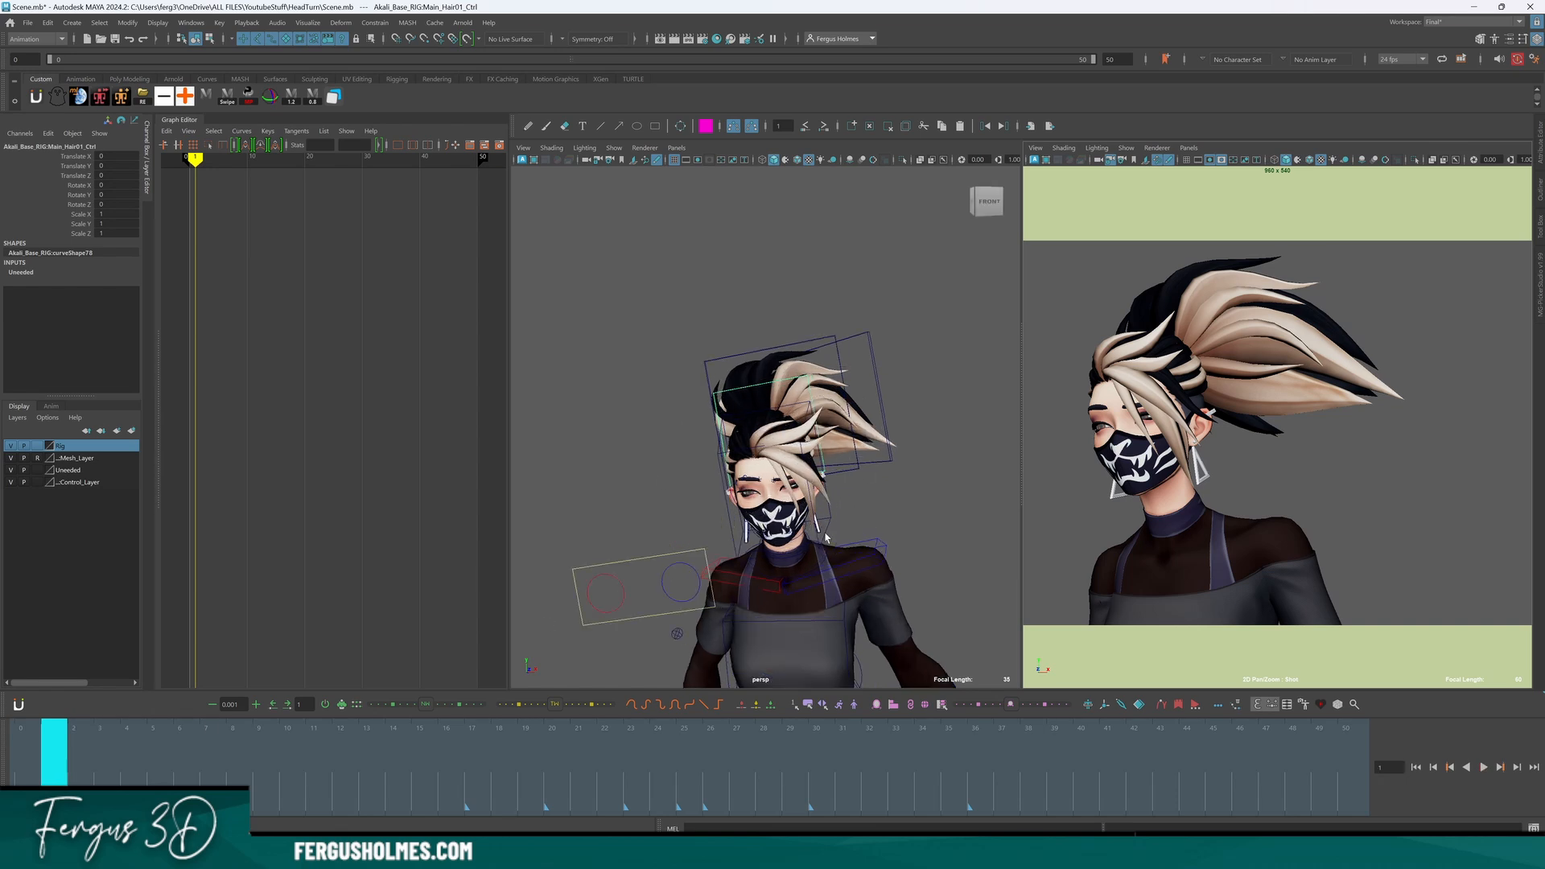
pyautogui.click(826, 531)
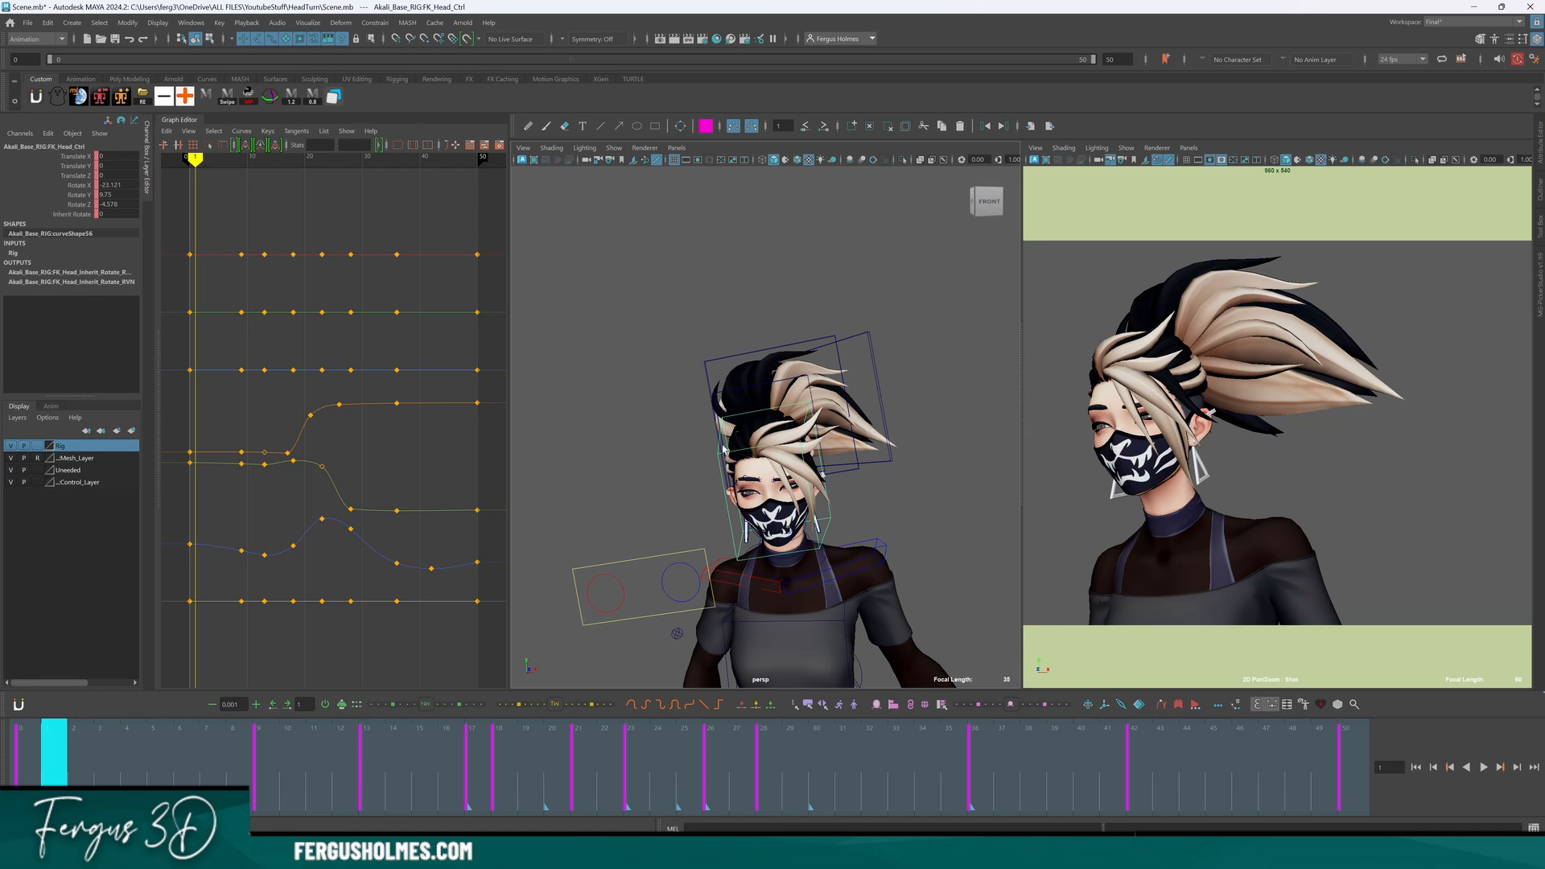
pyautogui.press('e')
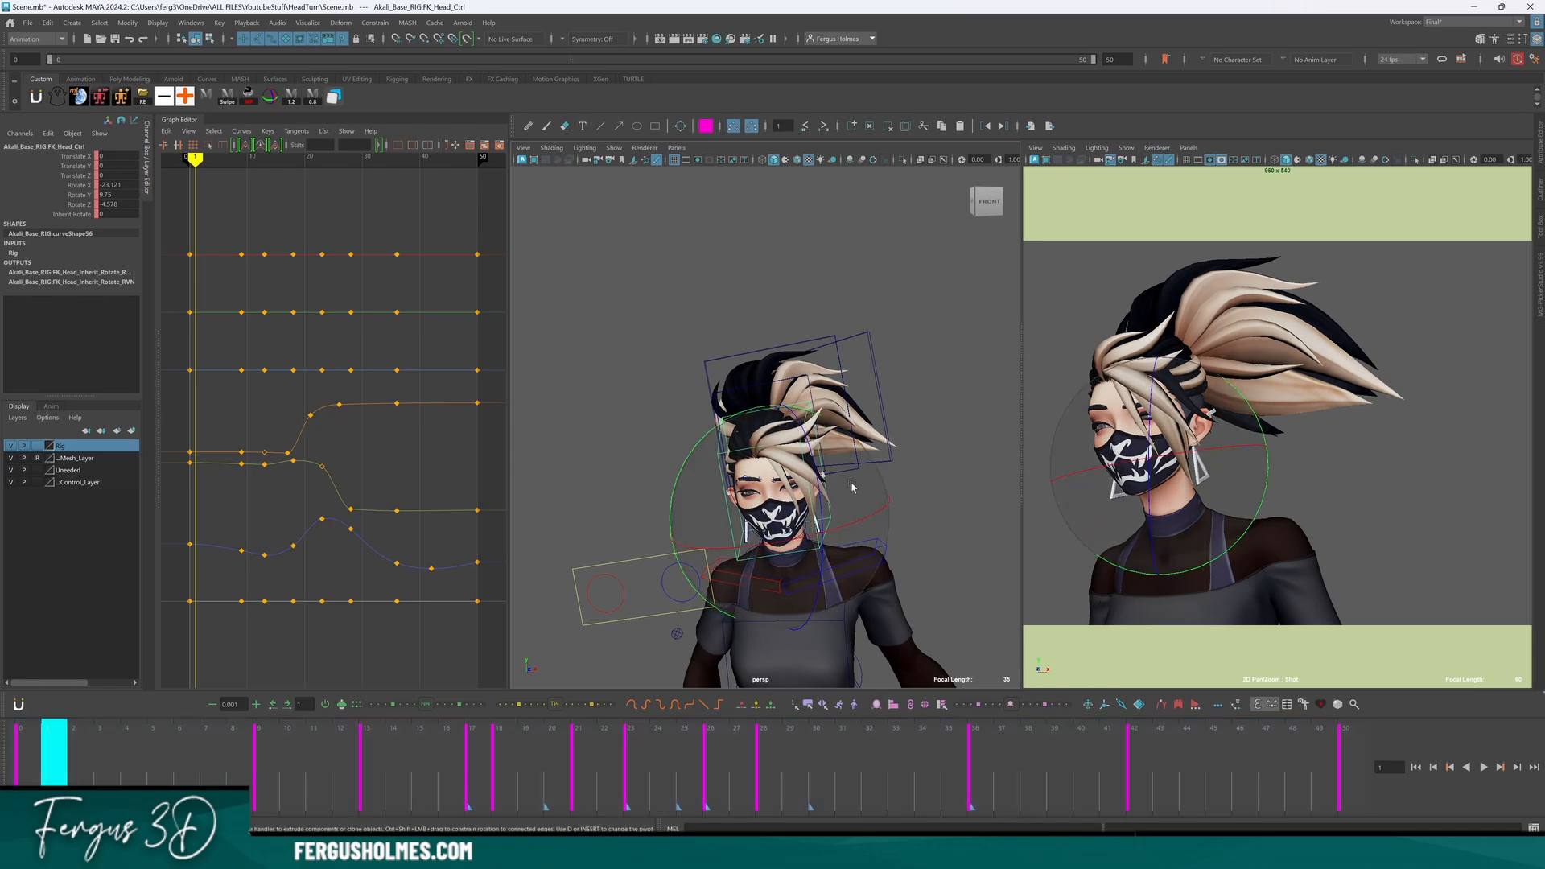
pyautogui.moveTo(696, 551)
pyautogui.mouseDown()
pyautogui.moveTo(764, 553)
pyautogui.moveTo(748, 568)
pyautogui.moveTo(719, 540)
pyautogui.mouseUp()
pyautogui.hotkey('ctrl', 'z')
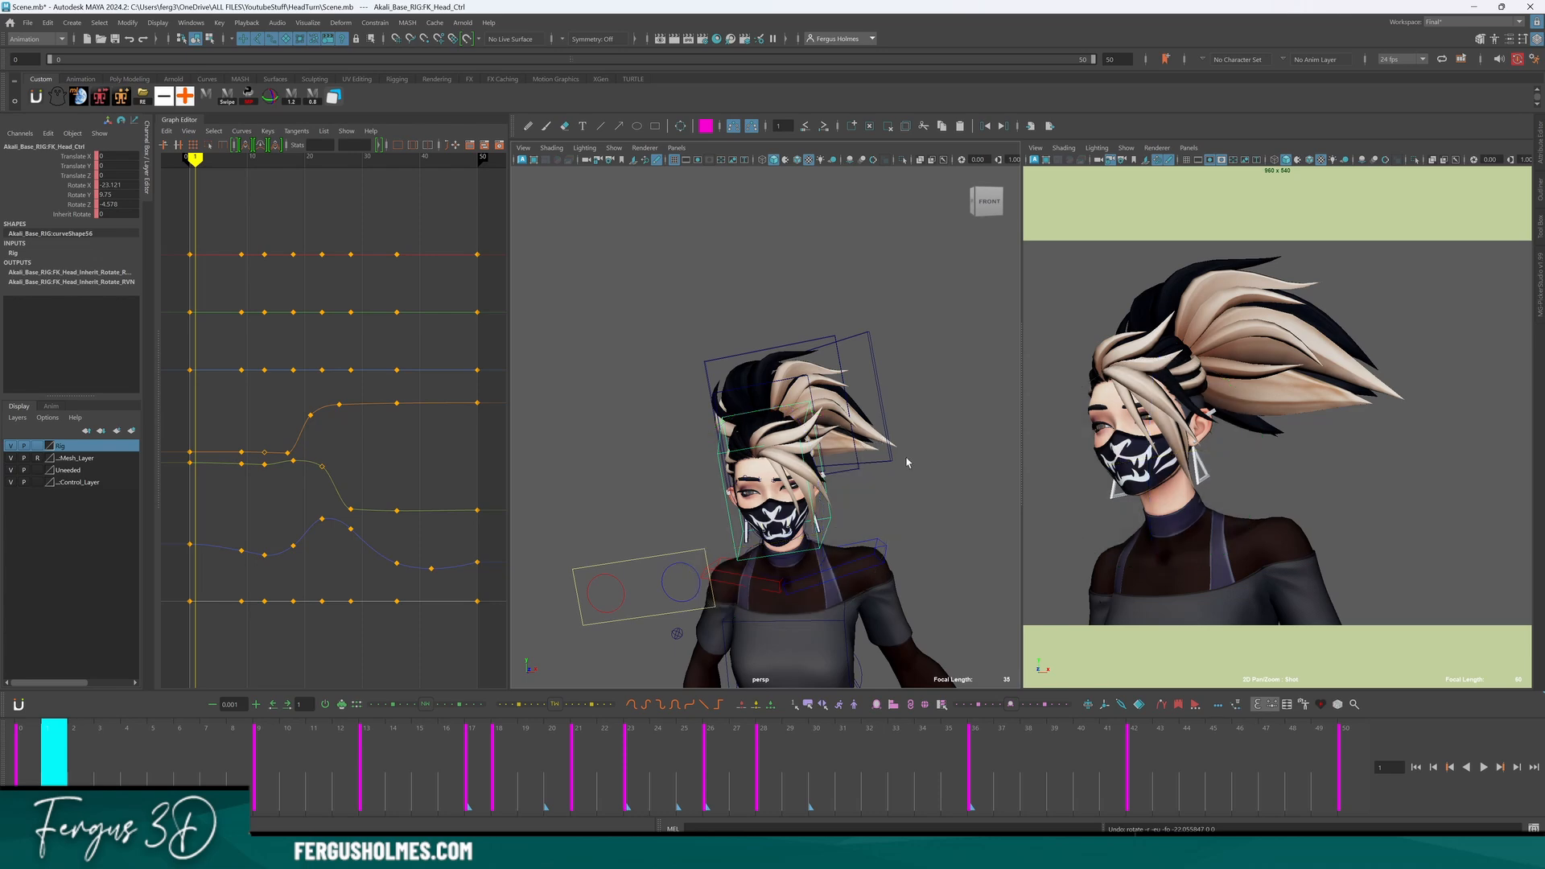
# Isolate the head control's Rotate X curve and copy all of its keys from frame 0 to 50.
pyautogui.keyDown('alt'); pyautogui.moveTo(907, 459); pyautogui.dragTo(813, 468); pyautogui.keyUp('alt')
pyautogui.keyDown('alt'); pyautogui.moveTo(844, 534); pyautogui.dragTo(784, 505); pyautogui.keyUp('alt')
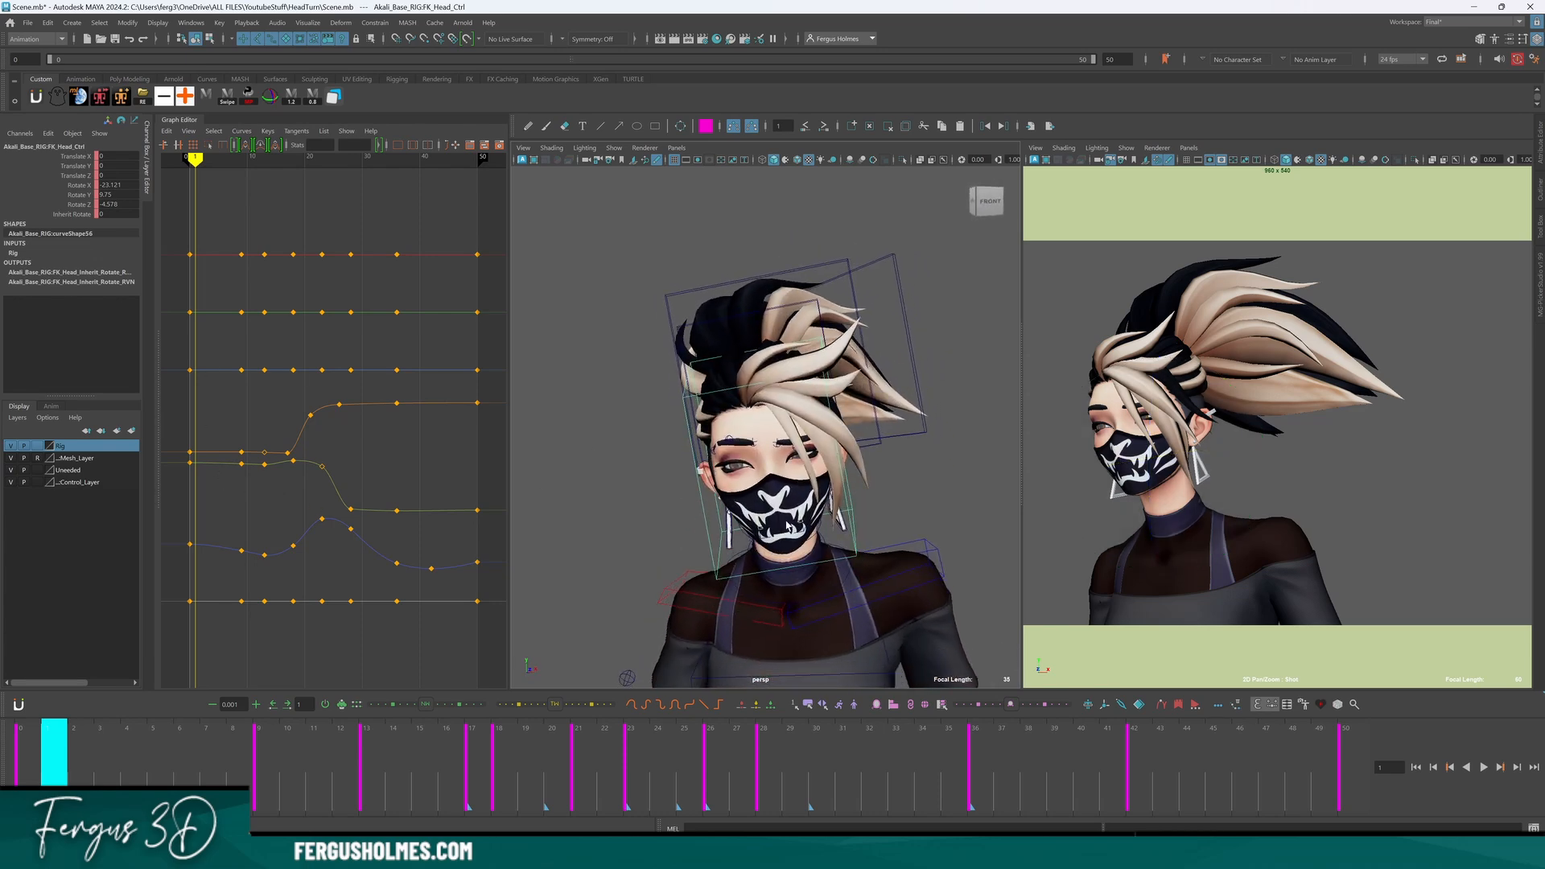
pyautogui.press('e')
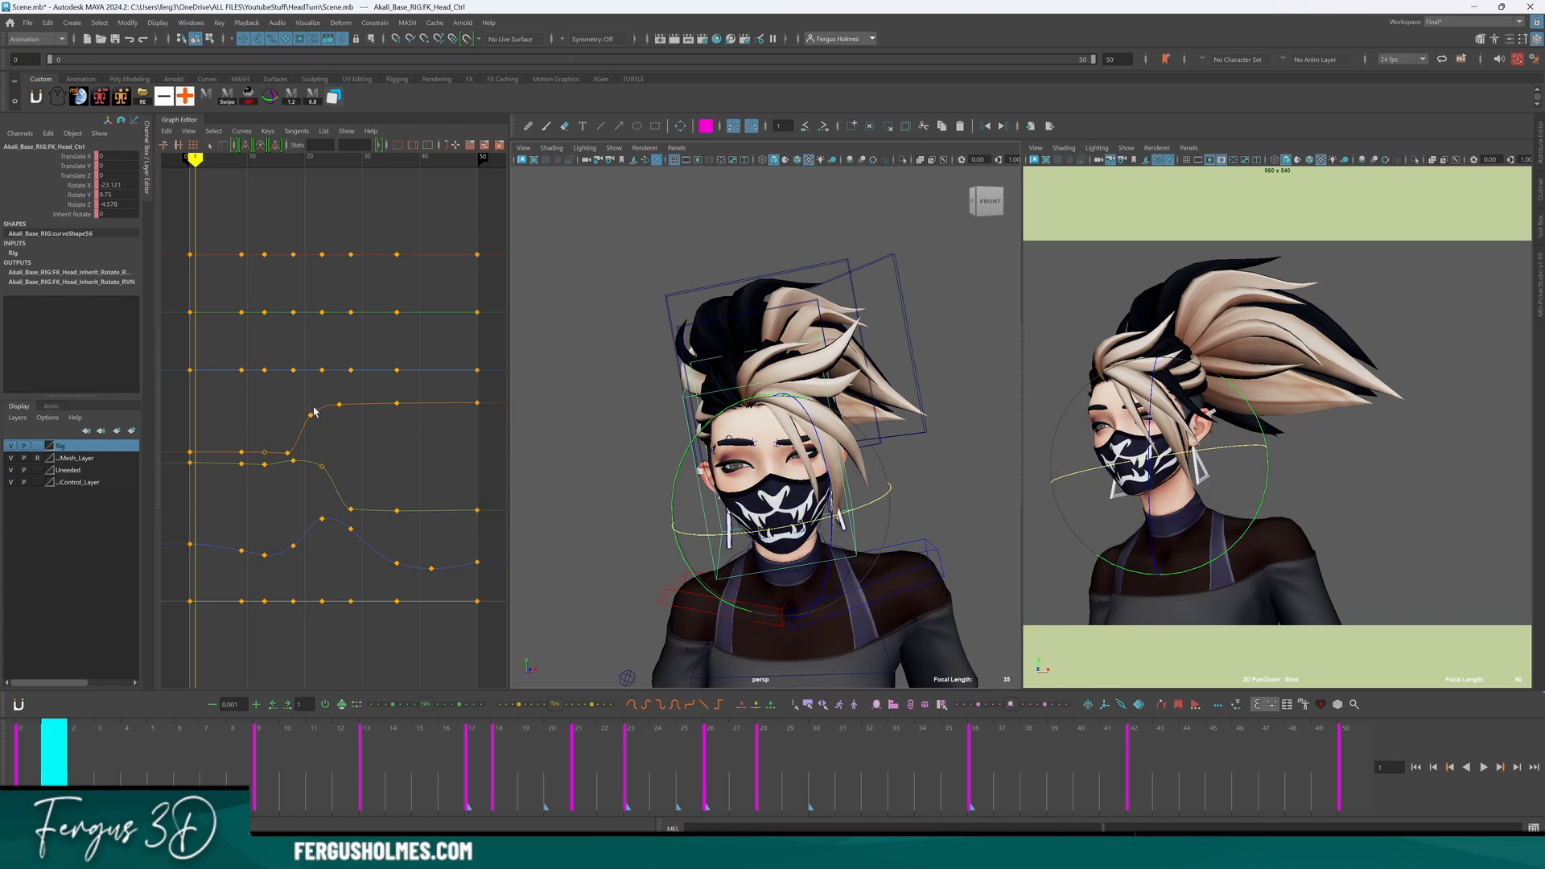
pyautogui.click(80, 185)
pyautogui.keyDown('alt'); pyautogui.keyDown('shift'); pyautogui.moveTo(259, 330); pyautogui.dragTo(259, 371, button='right'); pyautogui.keyUp('shift'); pyautogui.keyUp('alt')
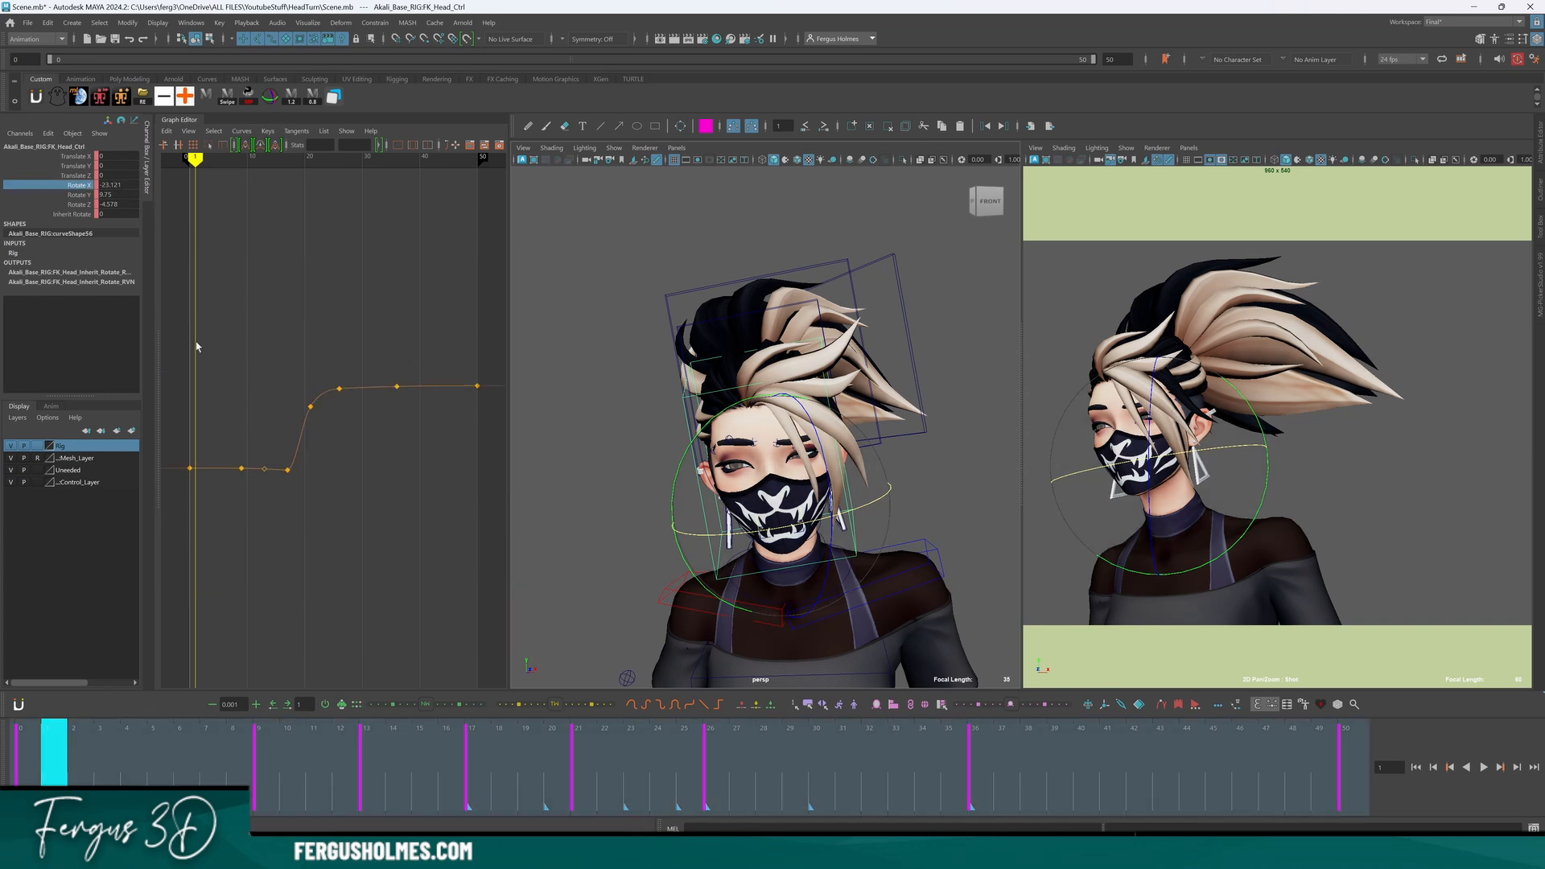
pyautogui.scroll(-3, 260, 405)
pyautogui.moveTo(195, 345); pyautogui.dragTo(480, 498)
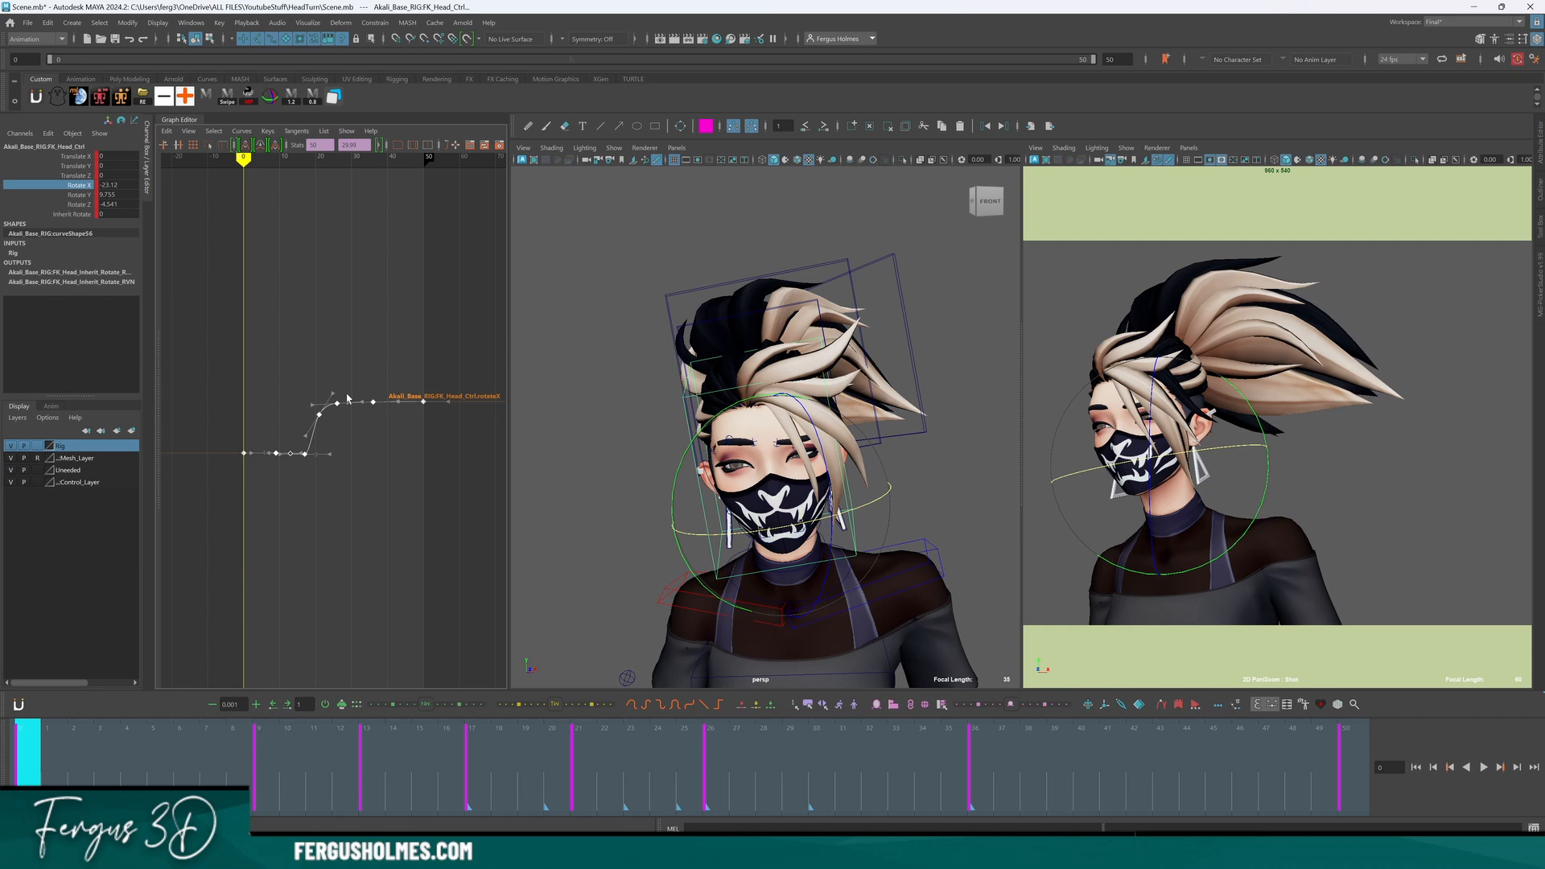
pyautogui.press('q')
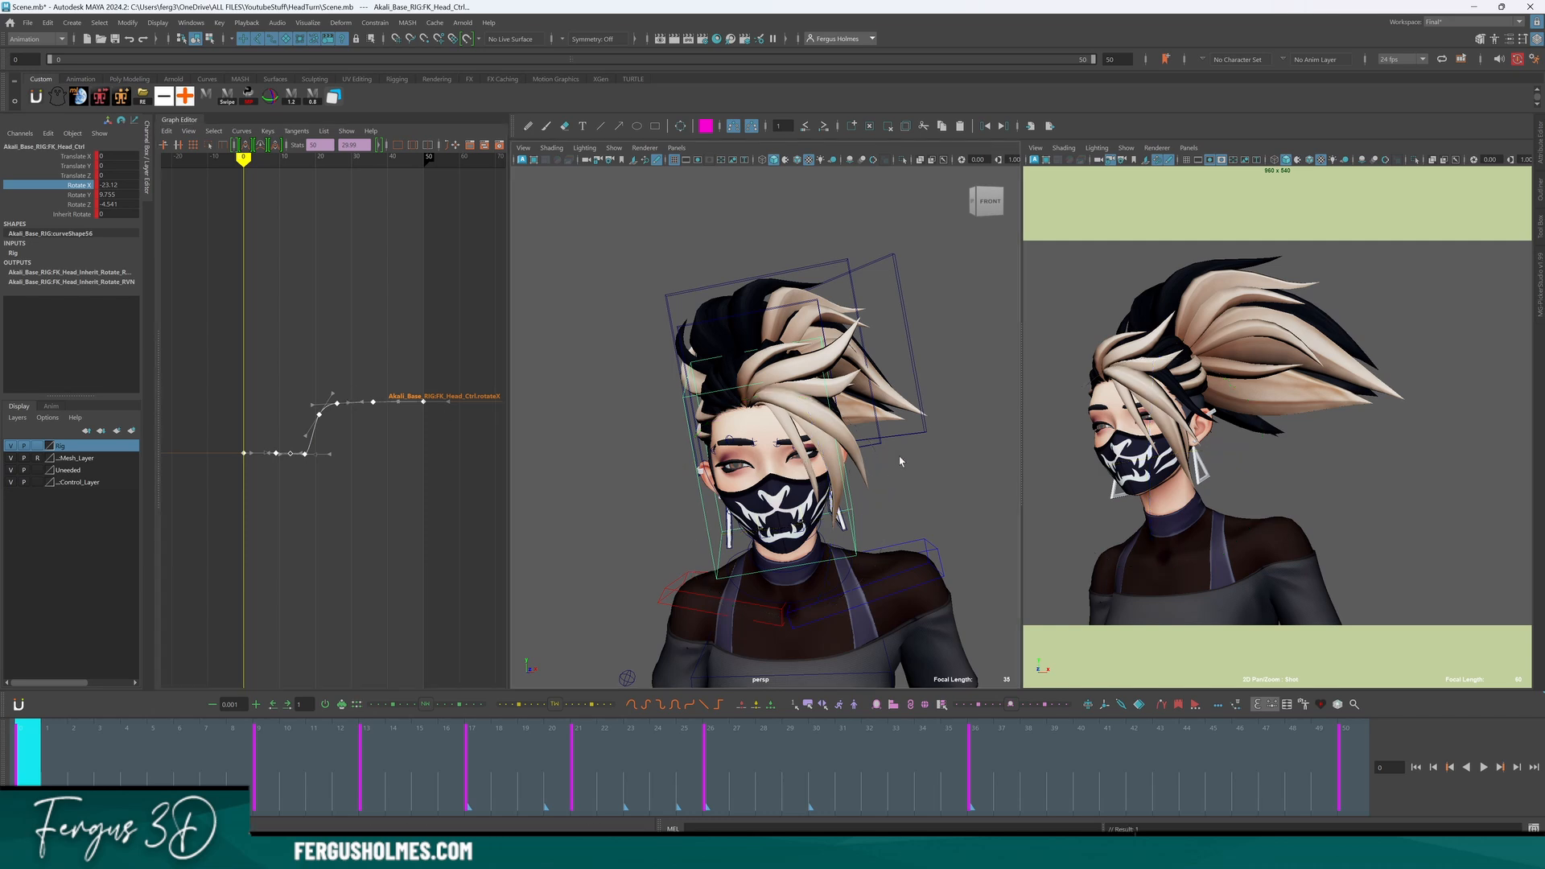
# Select the main hair control at the ponytail's base and key all its channels at frame 0.
pyautogui.click(817, 464)
pyautogui.keyDown('alt'); pyautogui.moveTo(816, 450); pyautogui.dragTo(812, 495); pyautogui.keyUp('alt')
pyautogui.click(802, 314)
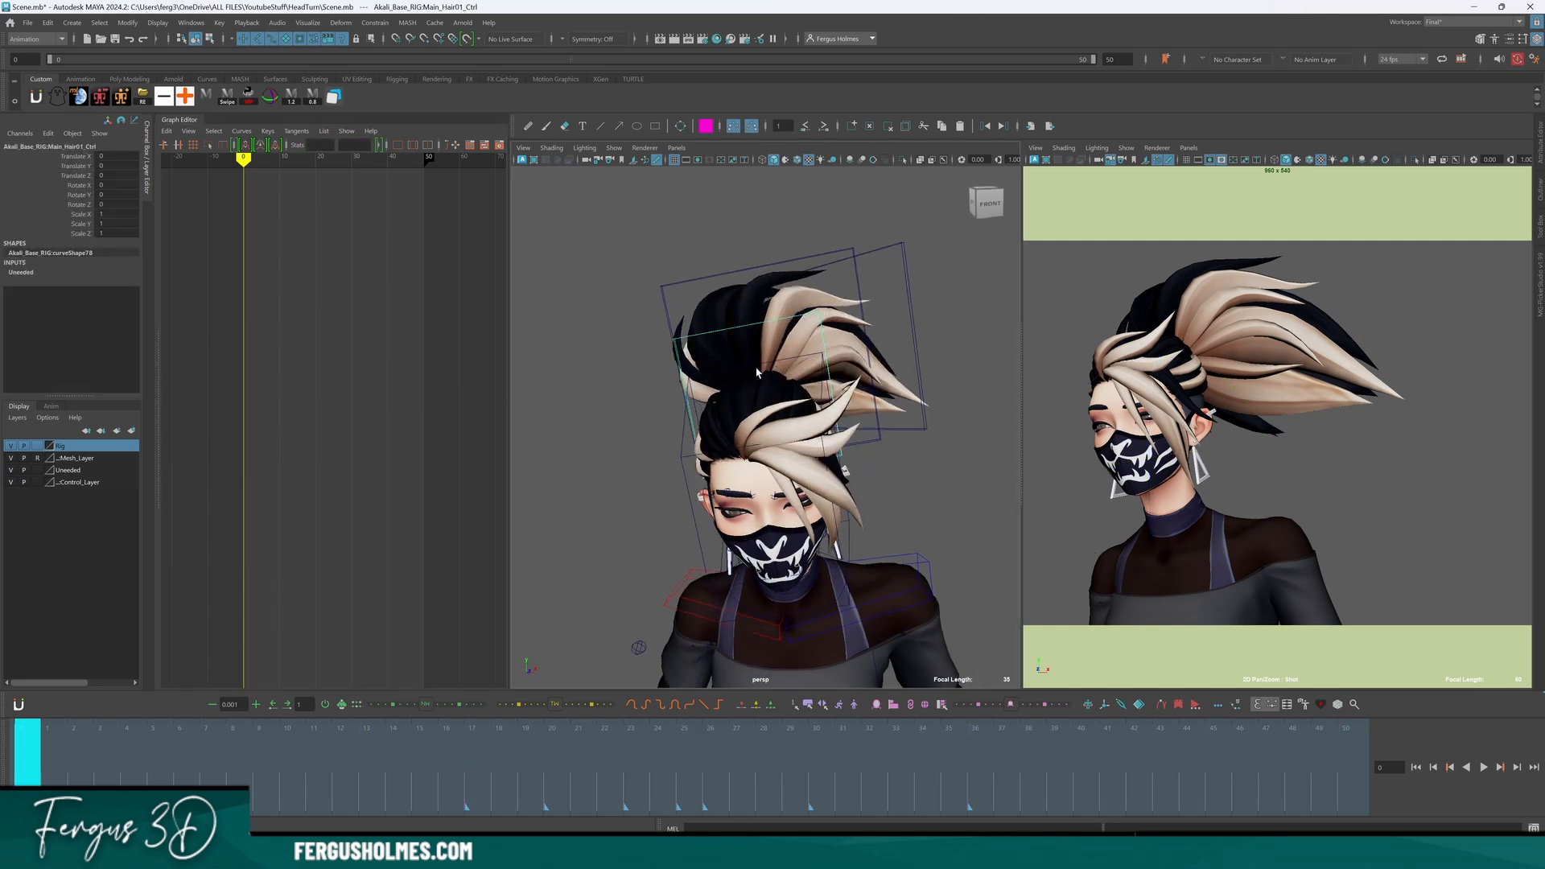
pyautogui.keyDown('alt'); pyautogui.moveTo(756, 372); pyautogui.dragTo(758, 483); pyautogui.keyUp('alt')
pyautogui.press('s')
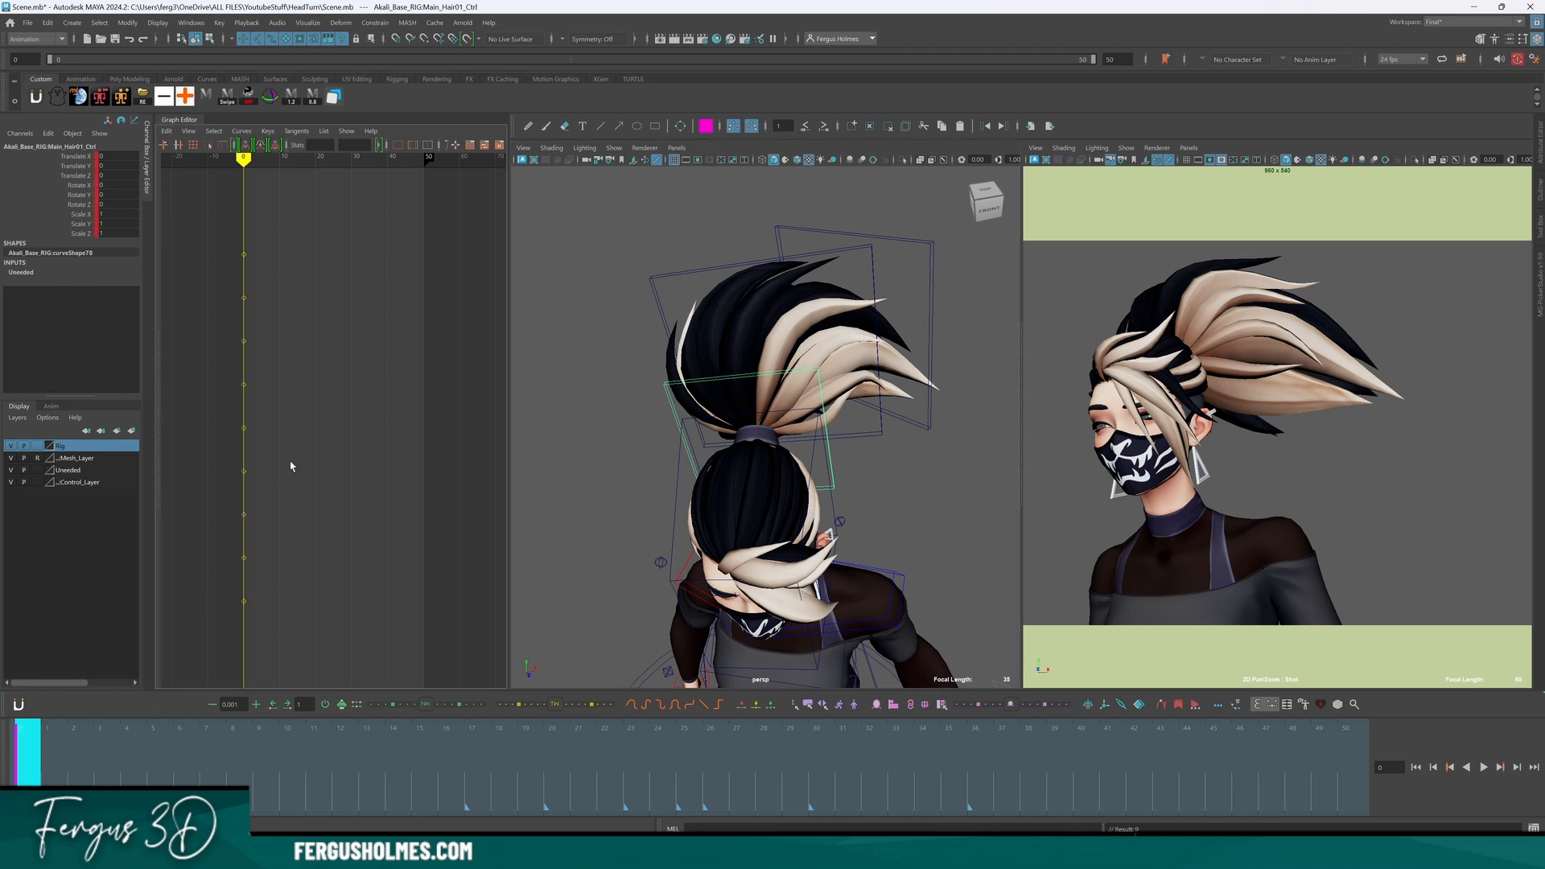
# Determine the hair control's sideways swing axis and paste the copied head curve onto its Rotate Y channel.
pyautogui.click(88, 196)
pyautogui.press('e')
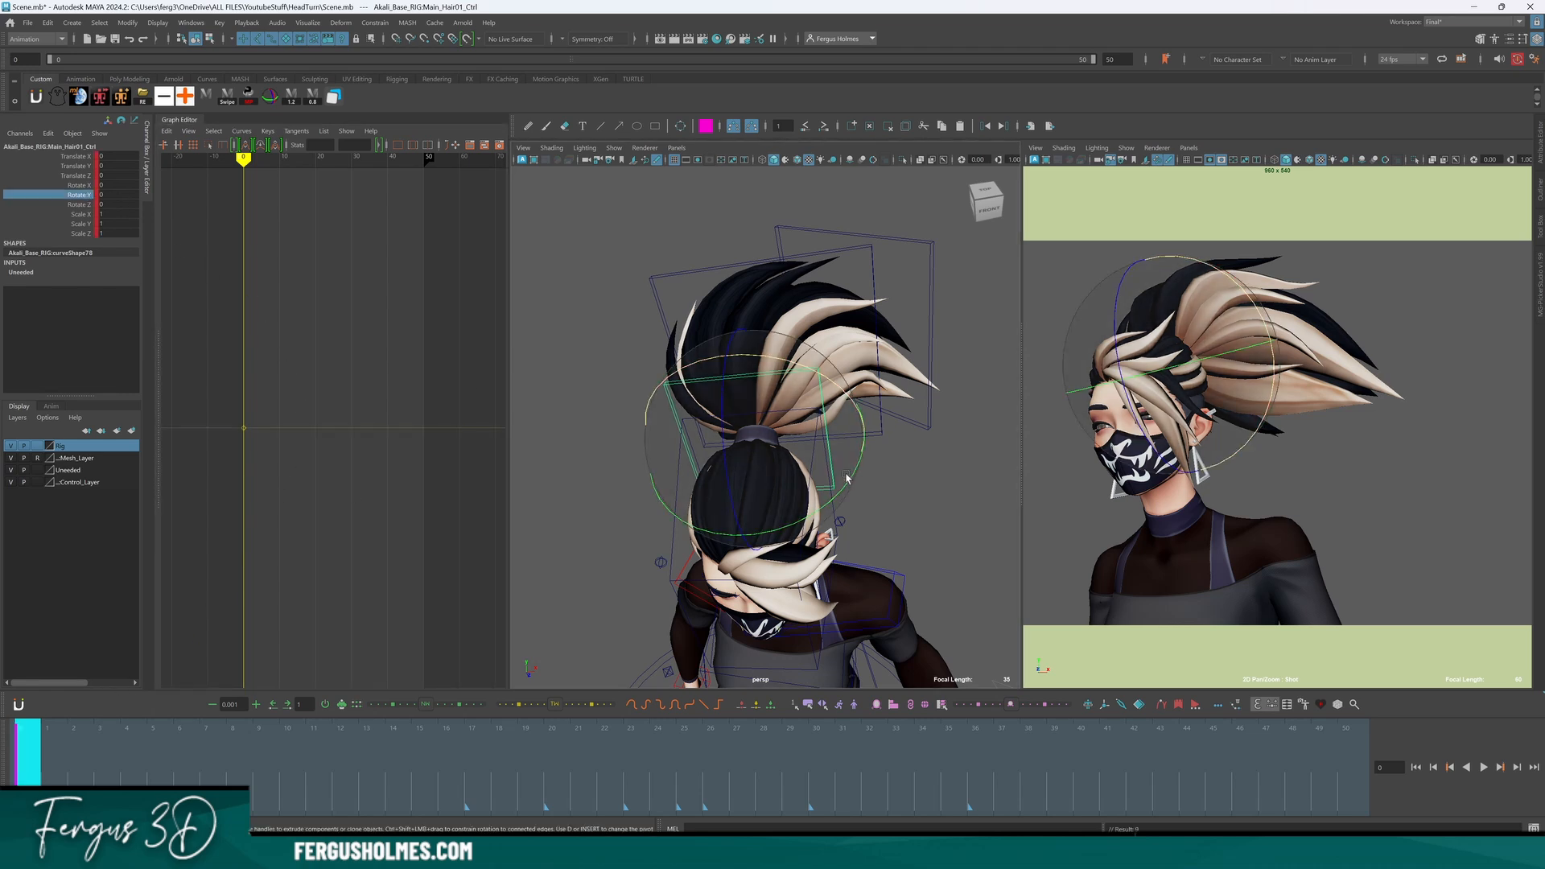
pyautogui.click(78, 203)
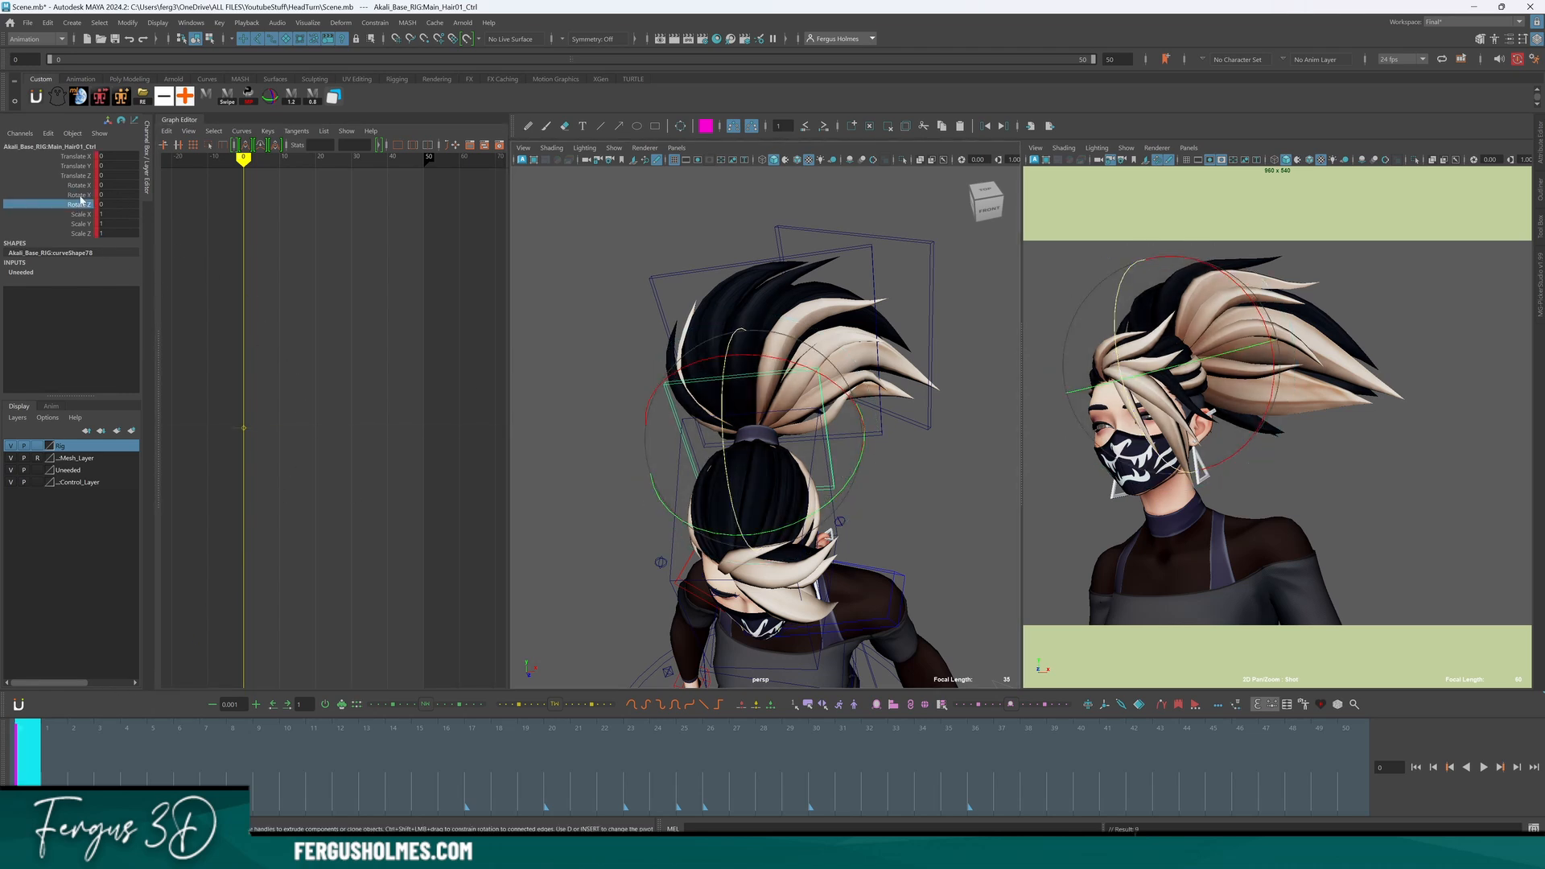
pyautogui.click(78, 195)
pyautogui.hotkey('ctrl', 'v')
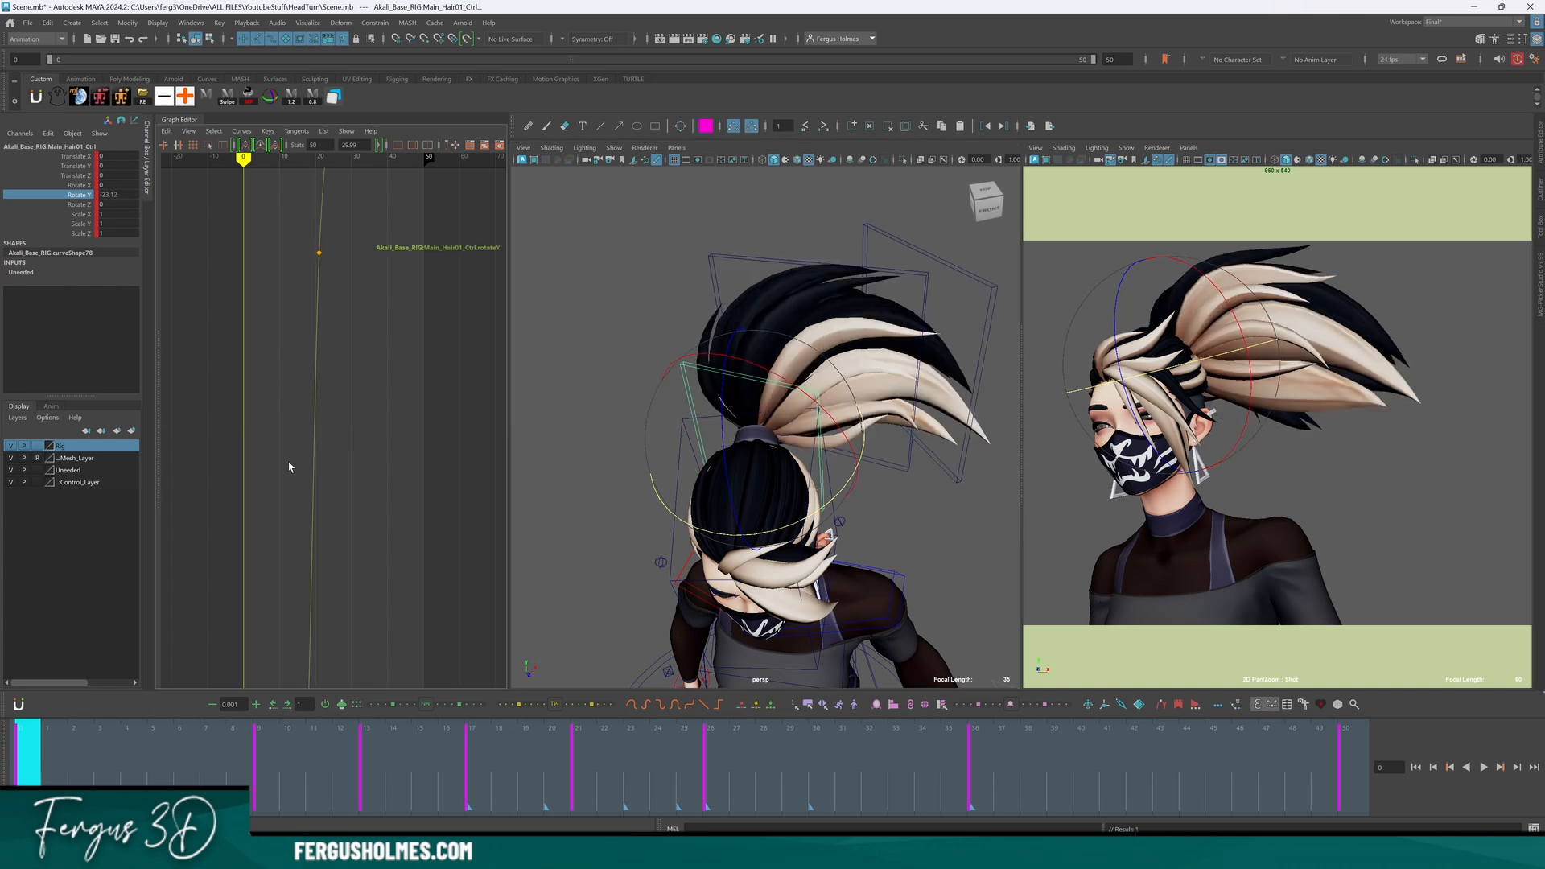
# Raise the hair control's entire Rotate Y curve so it starts at about 0 on frame 0.
pyautogui.keyDown('alt'); pyautogui.moveTo(299, 421); pyautogui.dragTo(332, 453, button='right'); pyautogui.keyUp('alt')
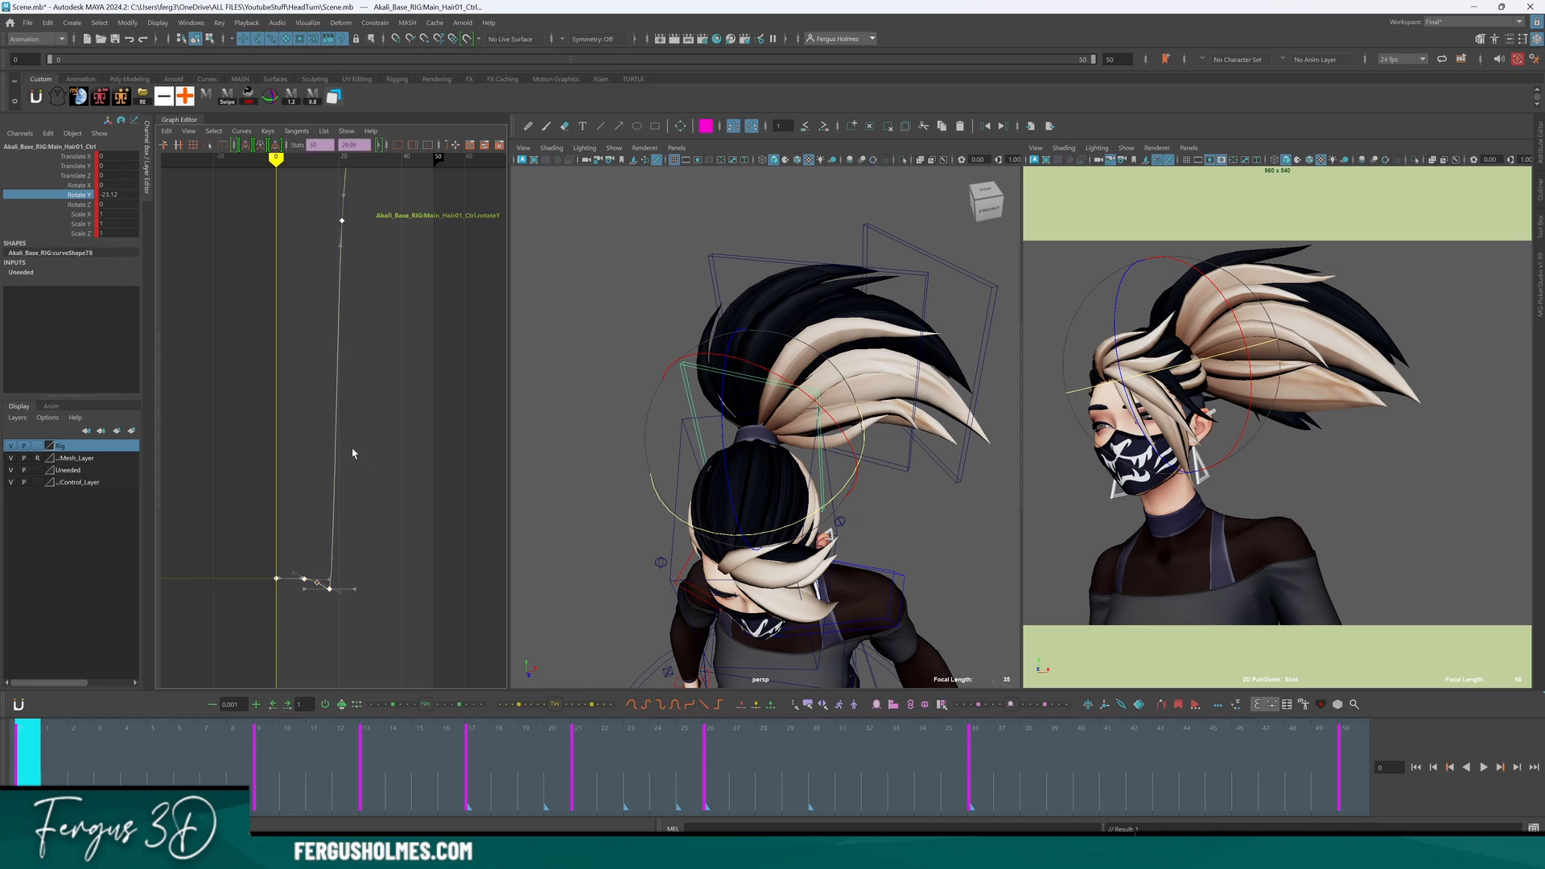
pyautogui.press('f')
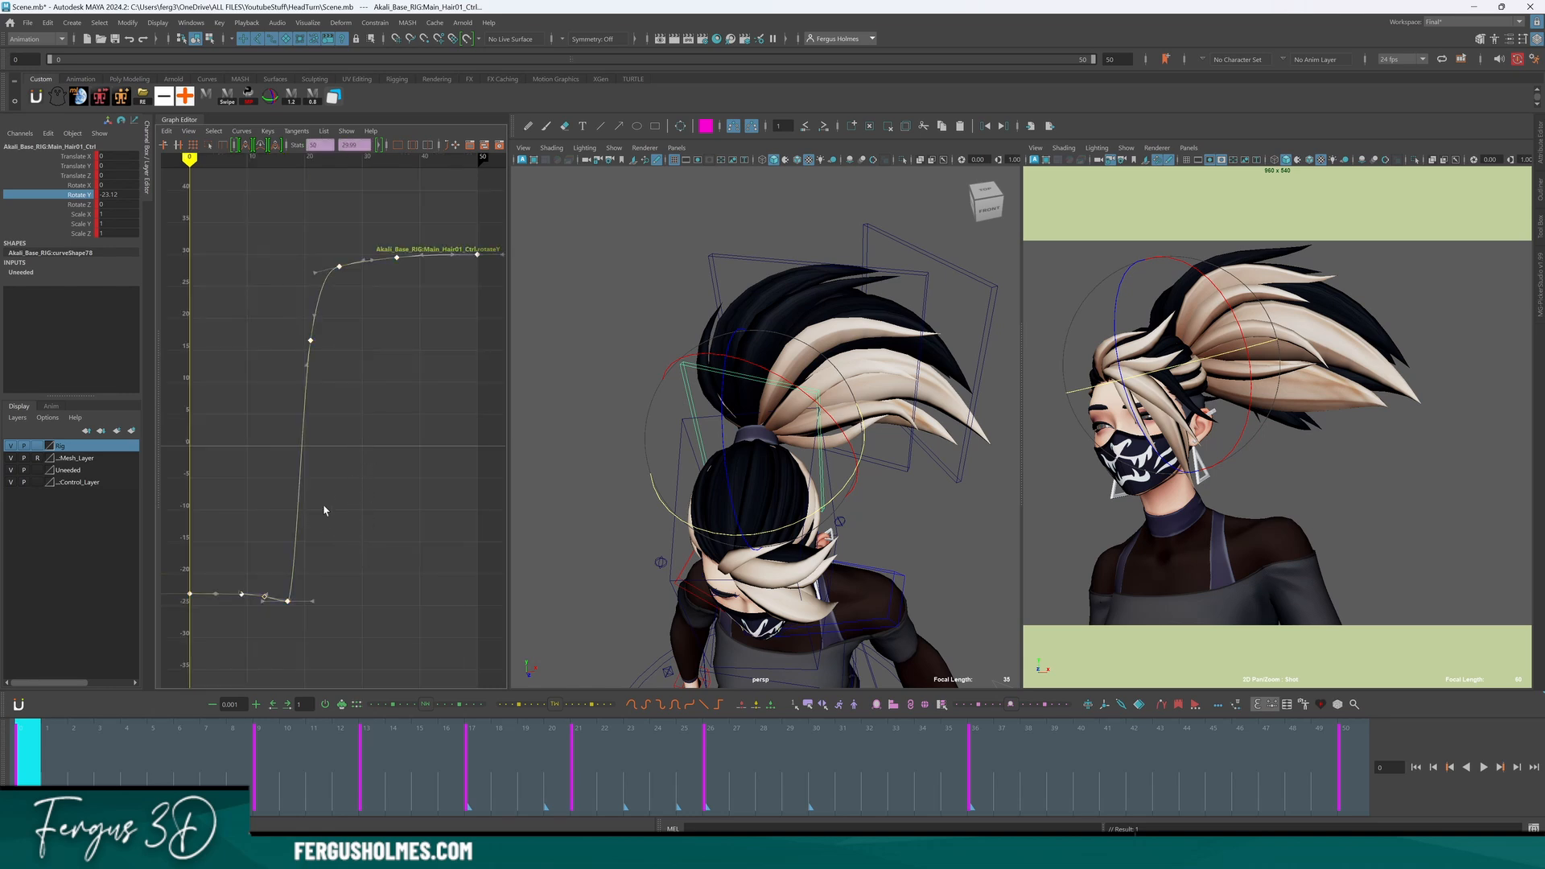
pyautogui.click(300, 543)
pyautogui.click(218, 593)
pyautogui.keyDown('shift'); pyautogui.moveTo(221, 595); pyautogui.dragTo(266, 402, button='middle'); pyautogui.keyUp('shift')
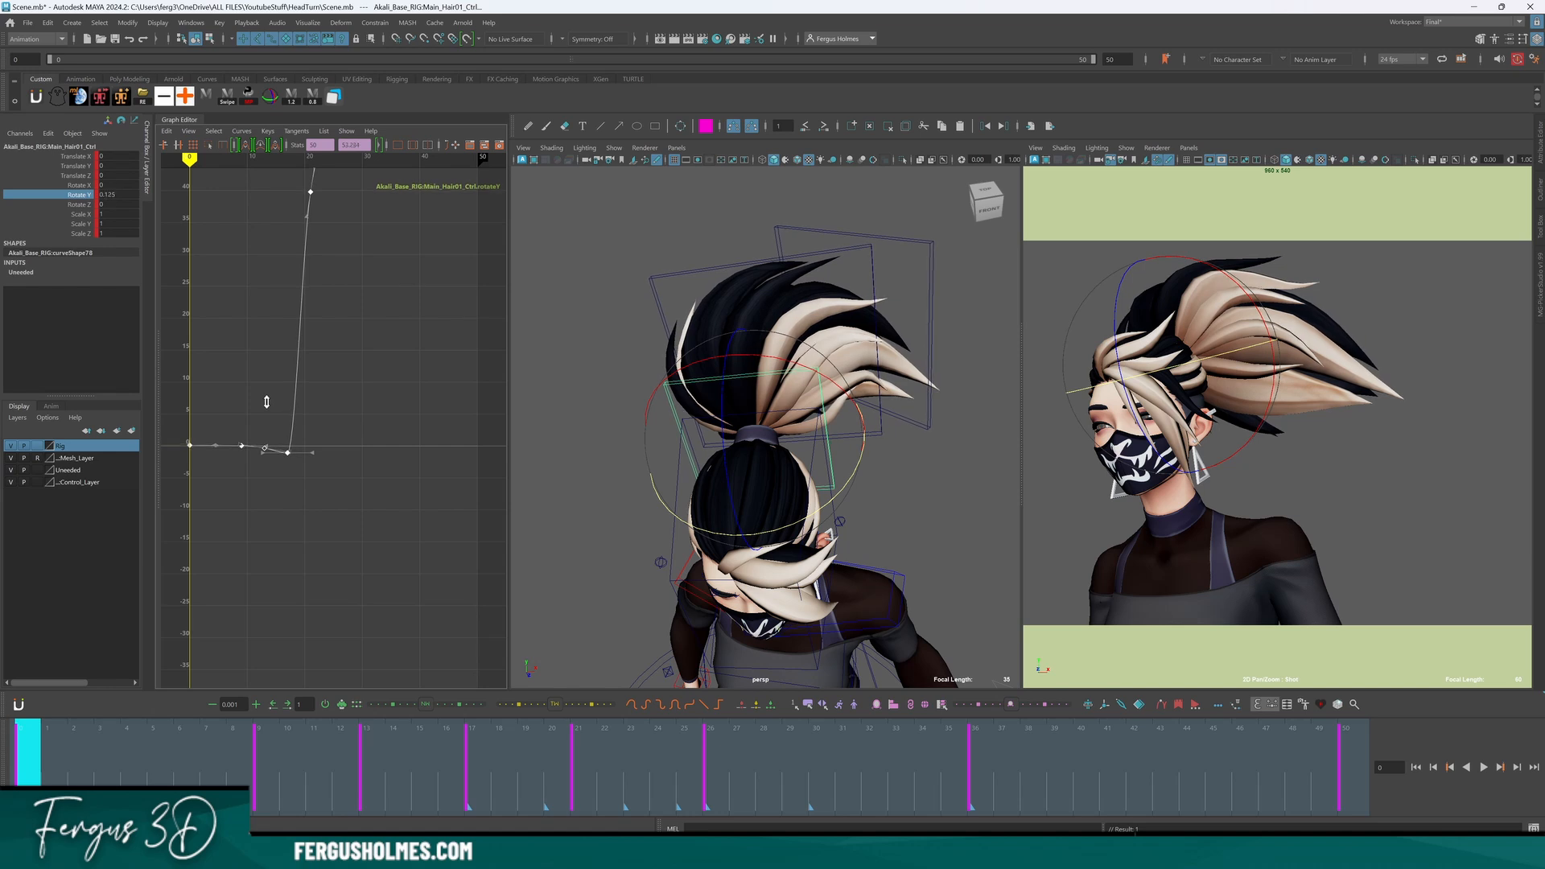
pyautogui.scroll(-3, 362, 515)
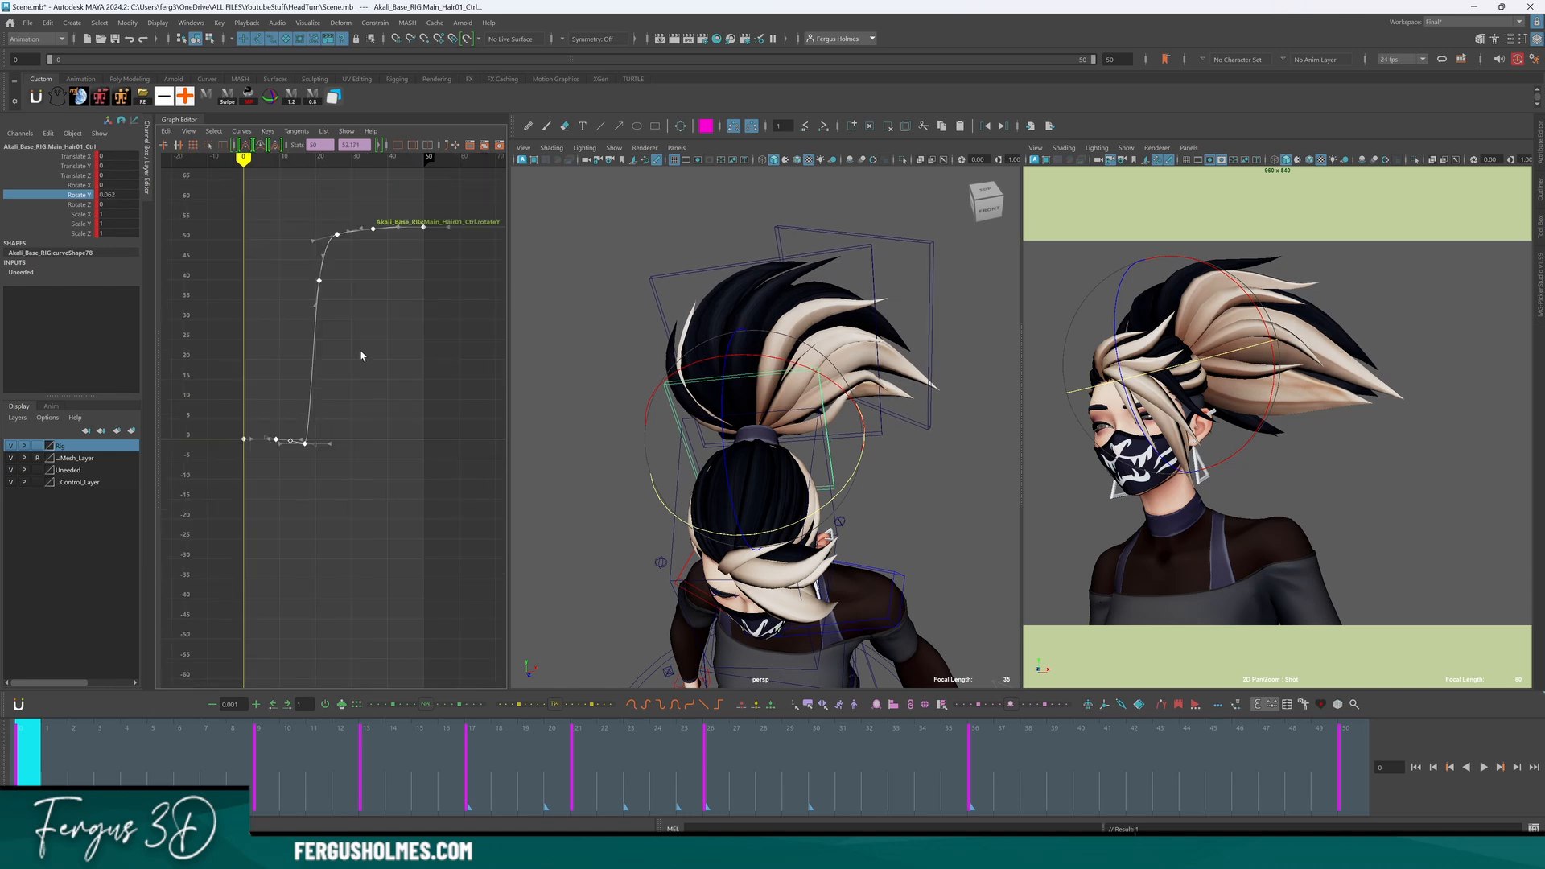
# Offset the hair control's Rotate Y keys one frame later and clear the selection.
pyautogui.scroll(5, 257, 449)
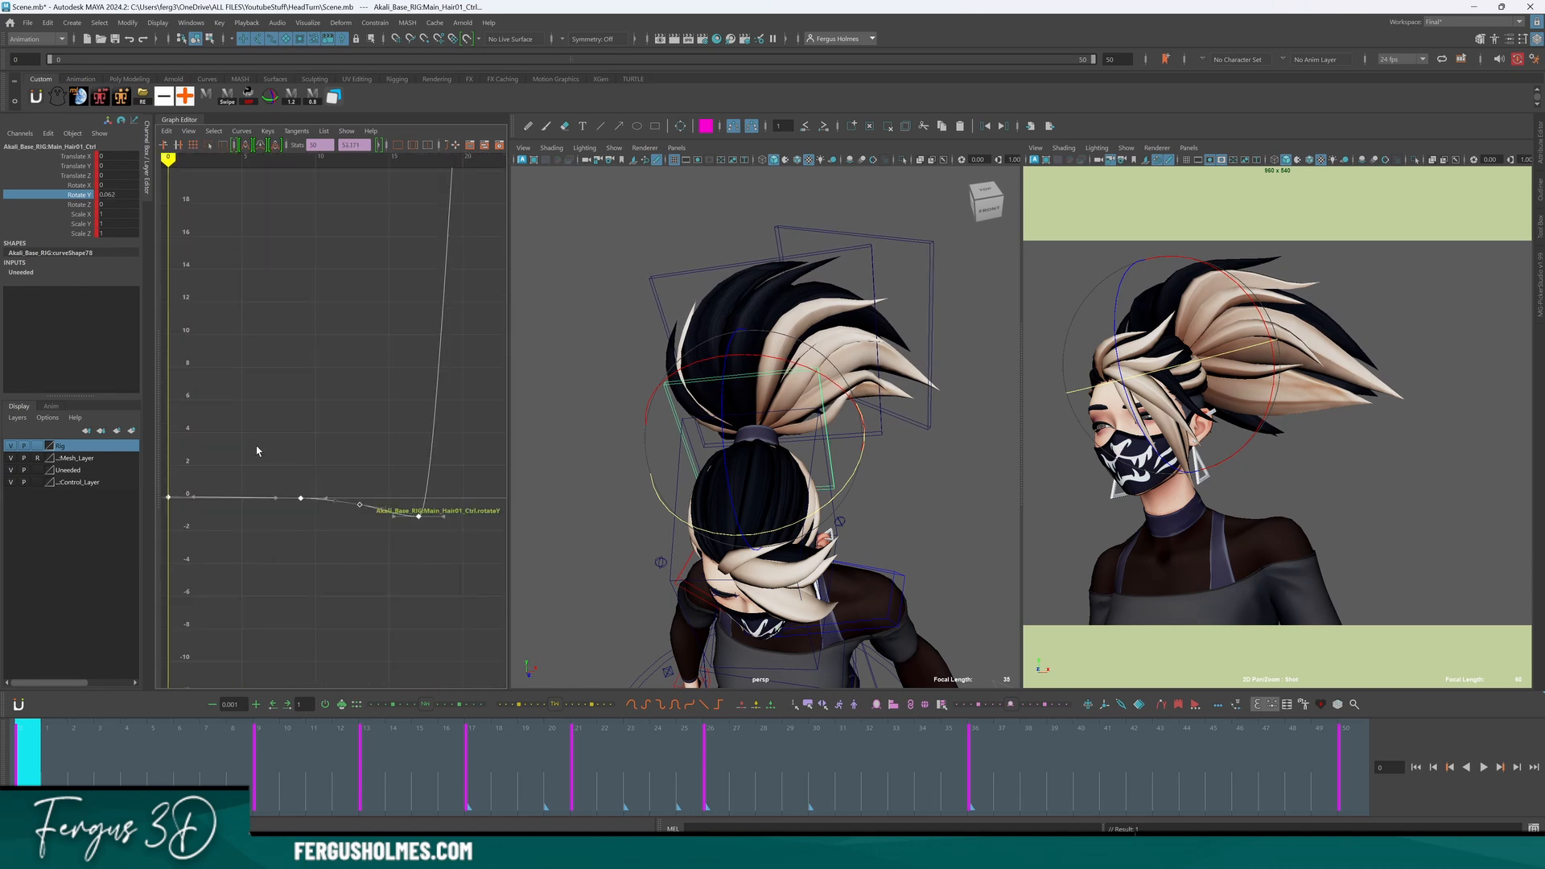
pyautogui.keyDown('shift'); pyautogui.moveTo(269, 446); pyautogui.dragTo(277, 450, button='middle'); pyautogui.keyUp('shift')
pyautogui.scroll(-4, 745, 515)
pyautogui.keyDown('alt'); pyautogui.moveTo(744, 523); pyautogui.dragTo(777, 437); pyautogui.keyUp('alt')
pyautogui.click(886, 322)
# Play the head turn repeatedly from the first frame to check the ponytail's swing against the head rotation.
pyautogui.scroll(-3, 845, 517)
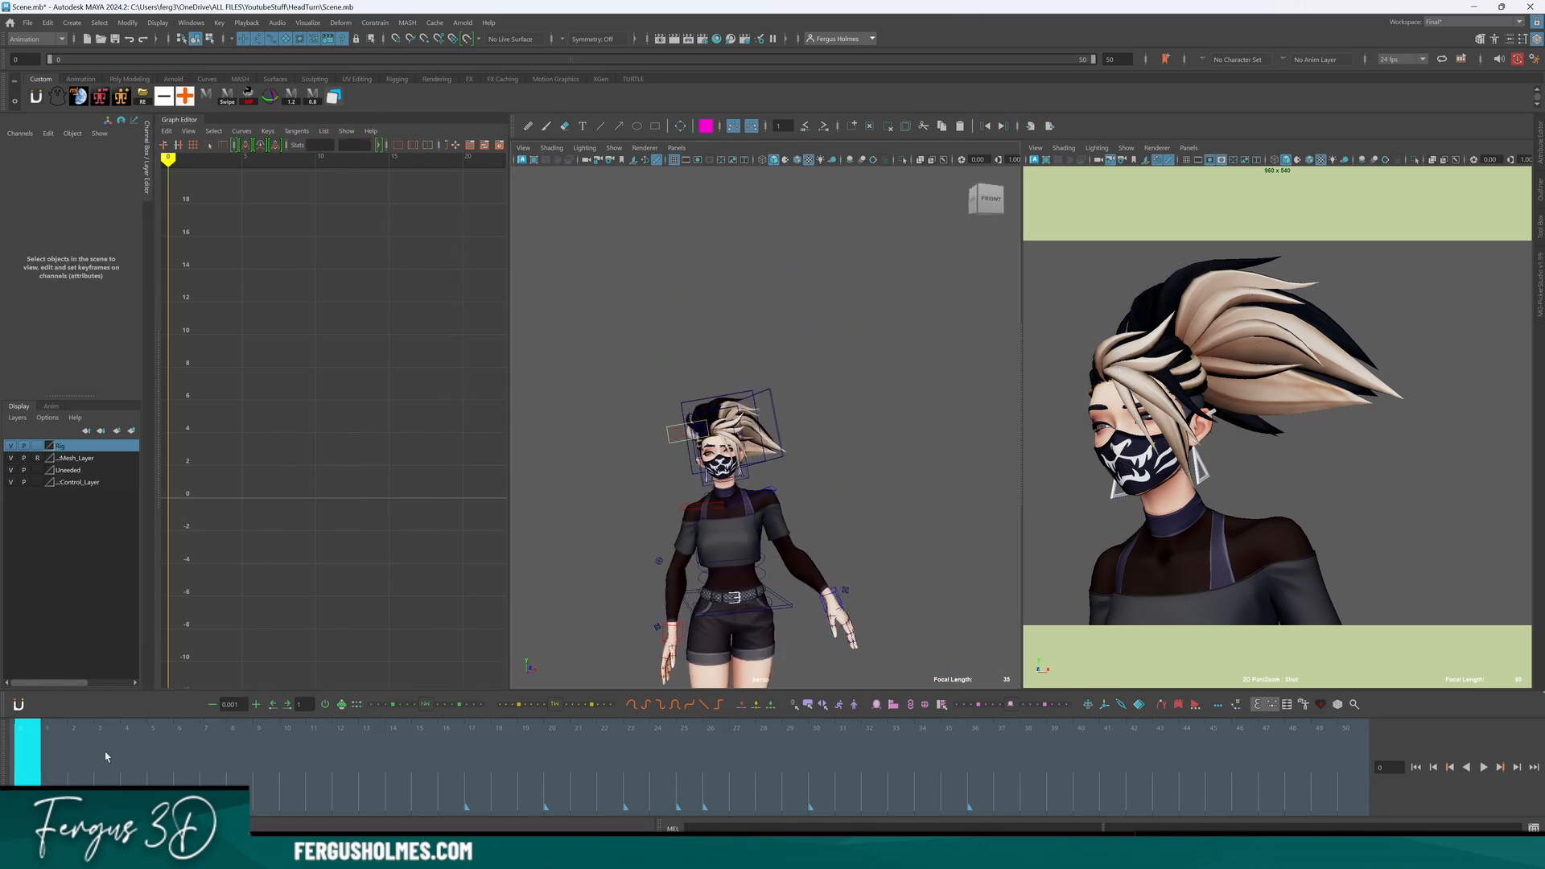
pyautogui.hotkey('alt', 'v')
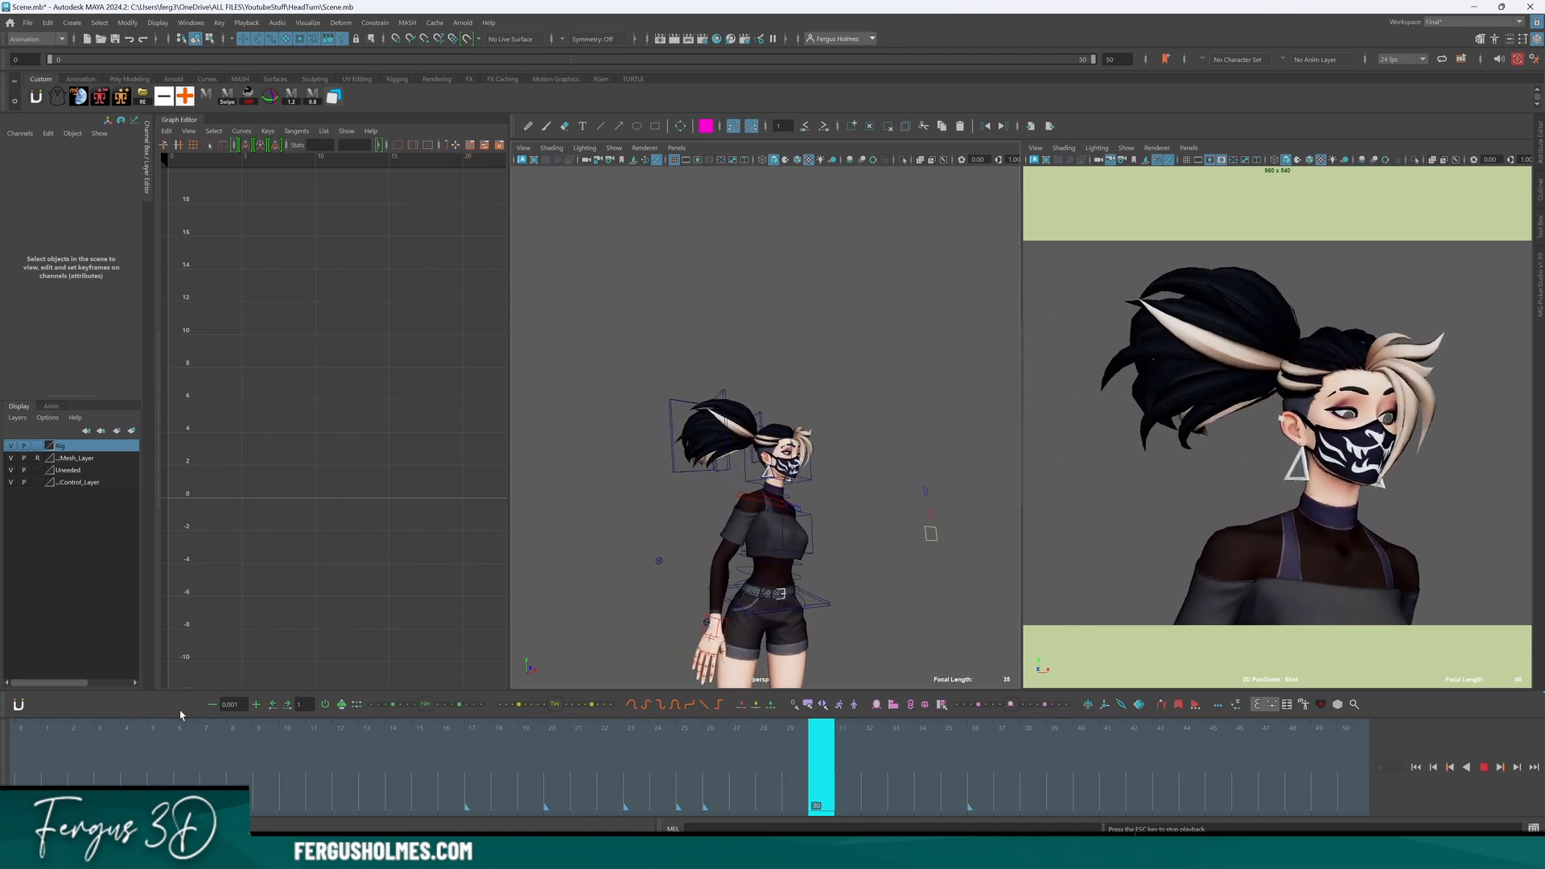
pyautogui.click(210, 756)
pyautogui.click(127, 756)
pyautogui.hotkey('alt', 'v')
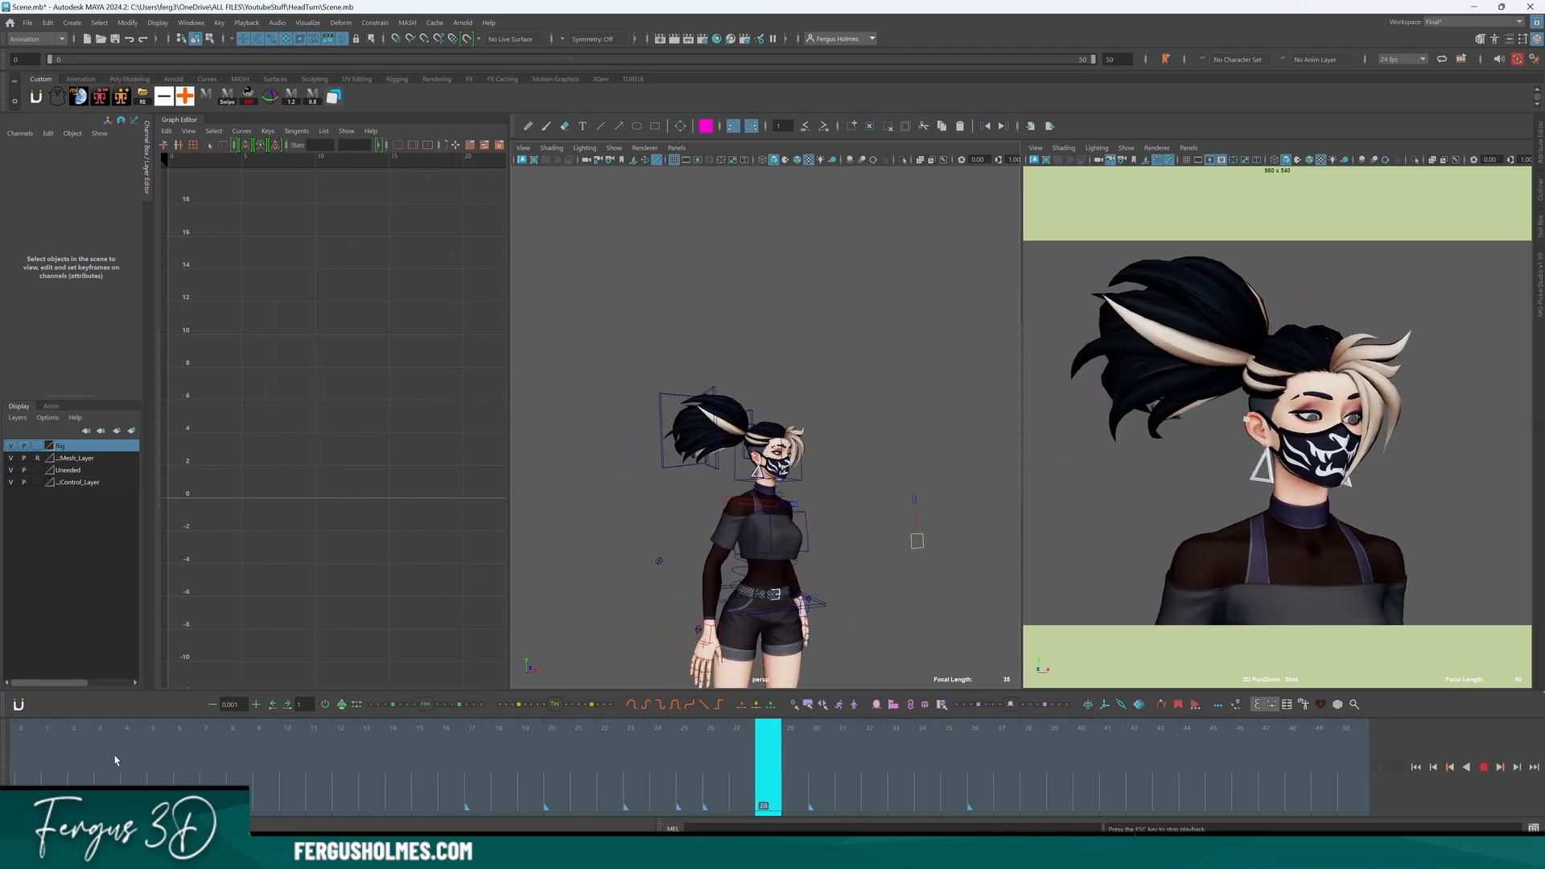
pyautogui.click(29, 769)
pyautogui.hotkey('alt', 'v')
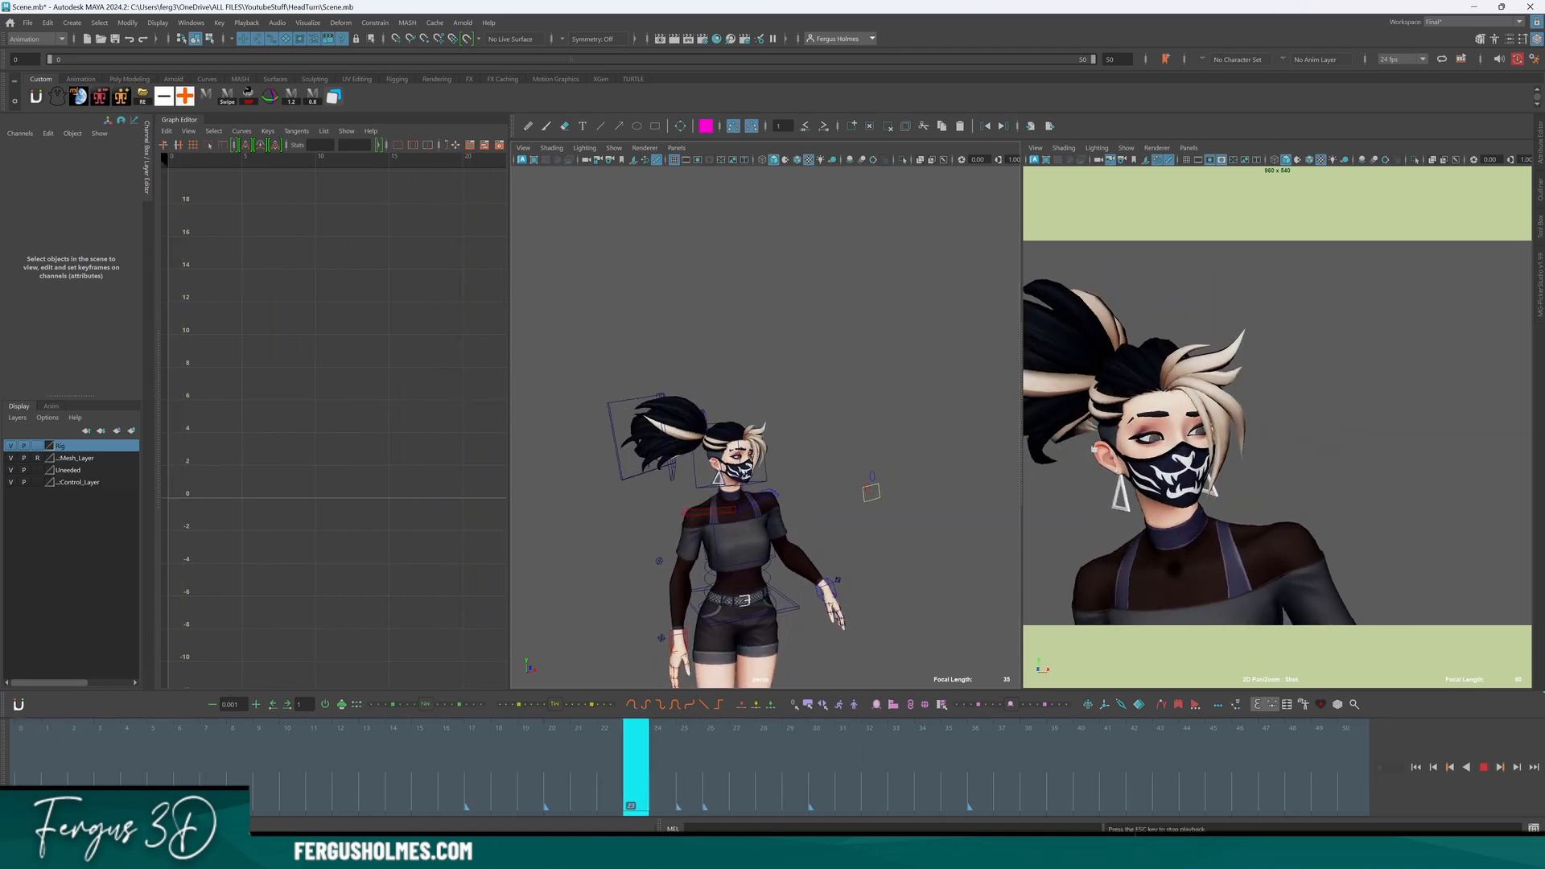
pyautogui.hotkey('alt', 'v')
pyautogui.click(28, 757)
pyautogui.hotkey('alt', 'v')
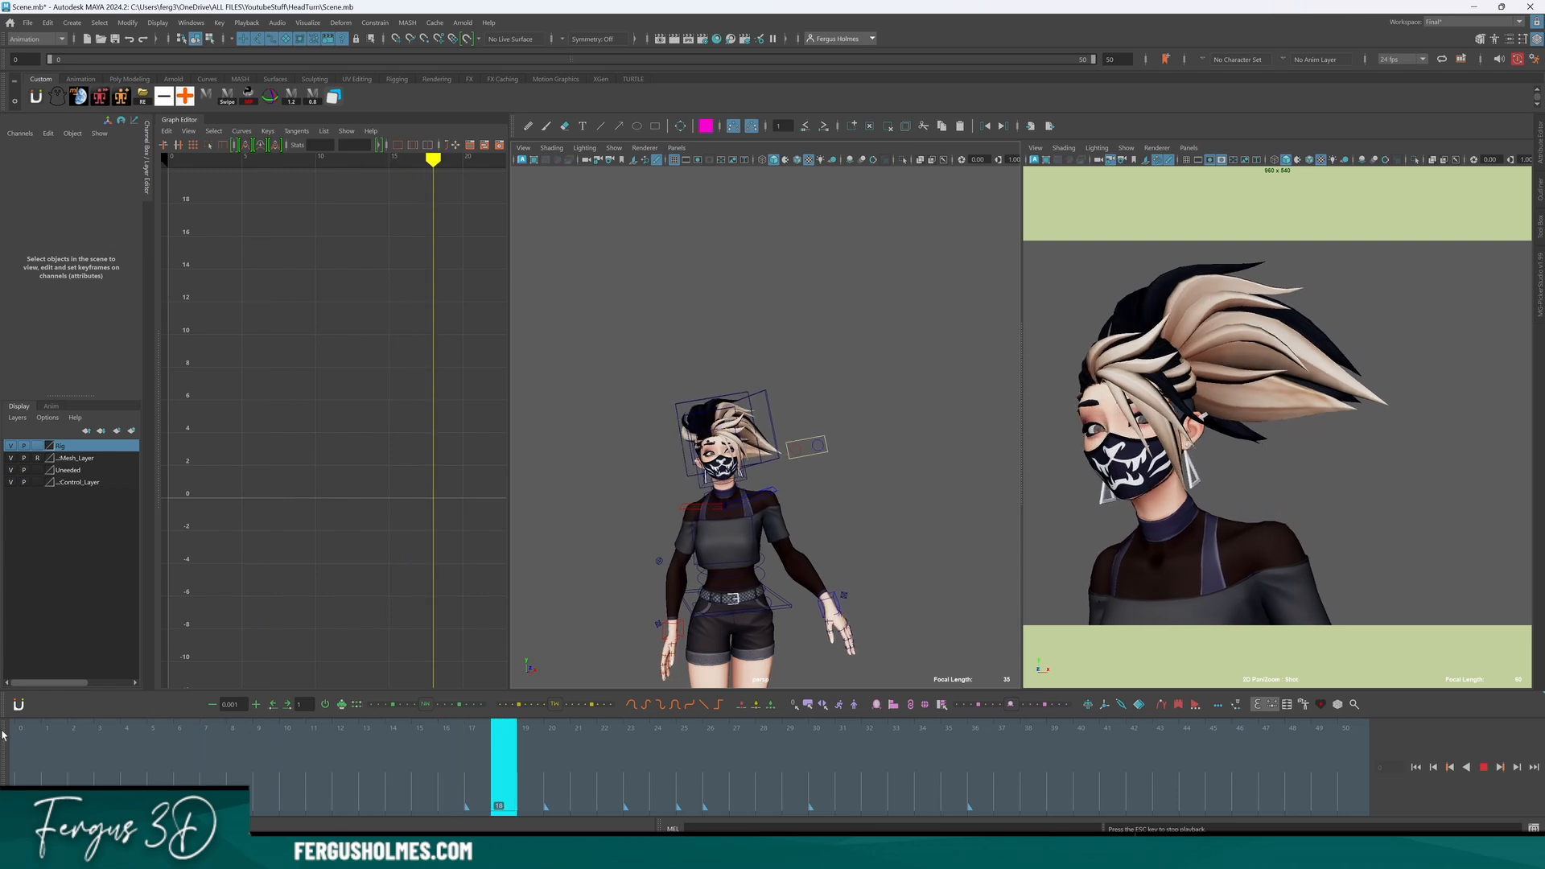
pyautogui.hotkey('alt', 'v')
pyautogui.click(31, 750)
# Select the main hair control (Main_Hair01) and copy its entire Rotate Y curve.
pyautogui.scroll(5, 729, 442)
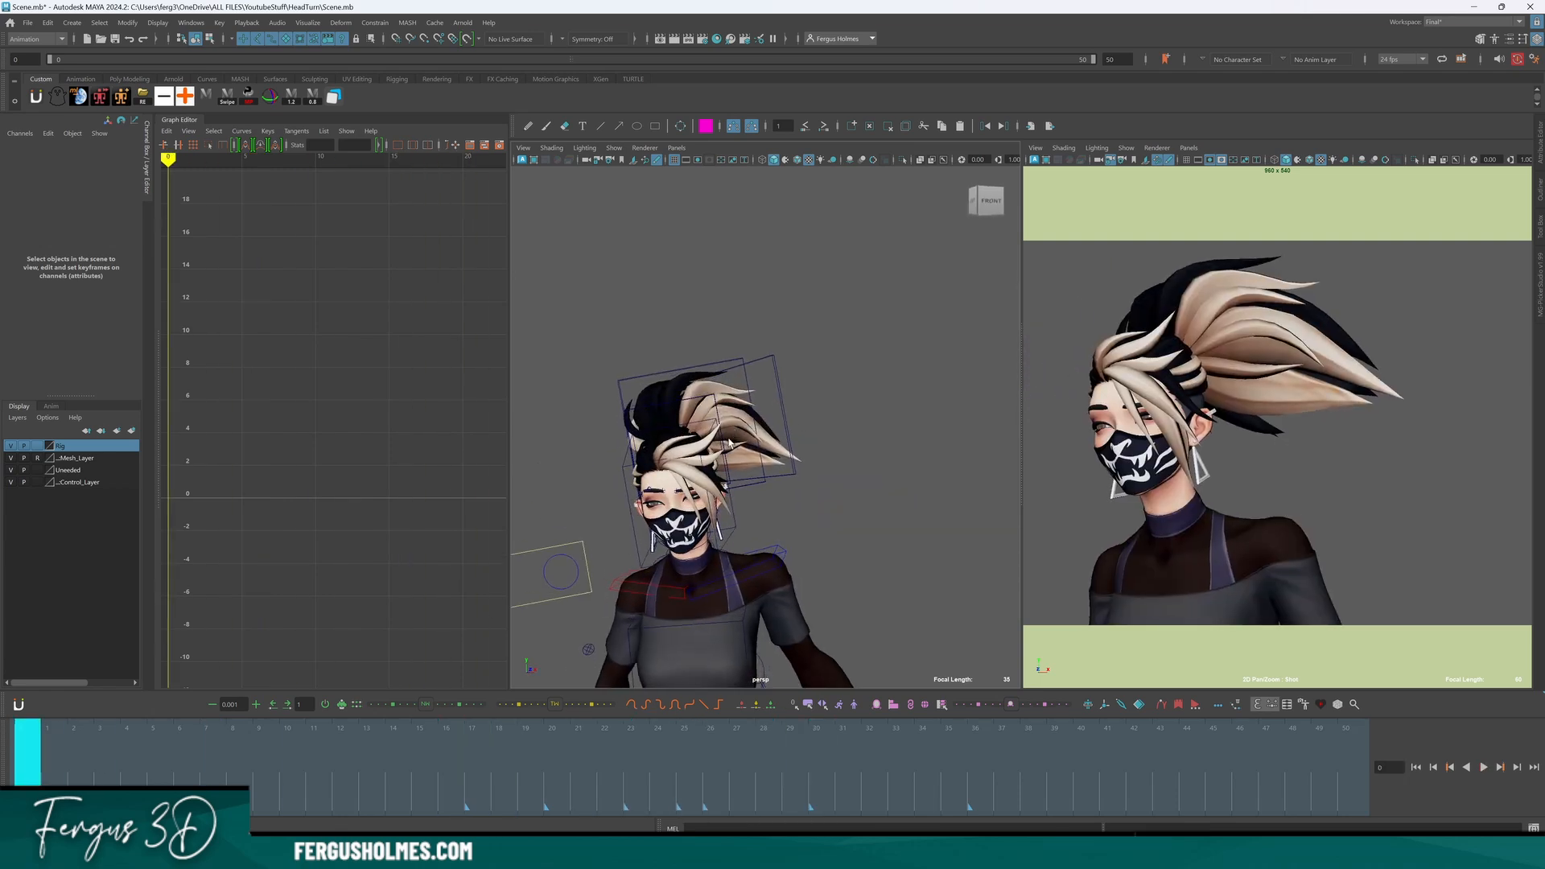
pyautogui.click(710, 397)
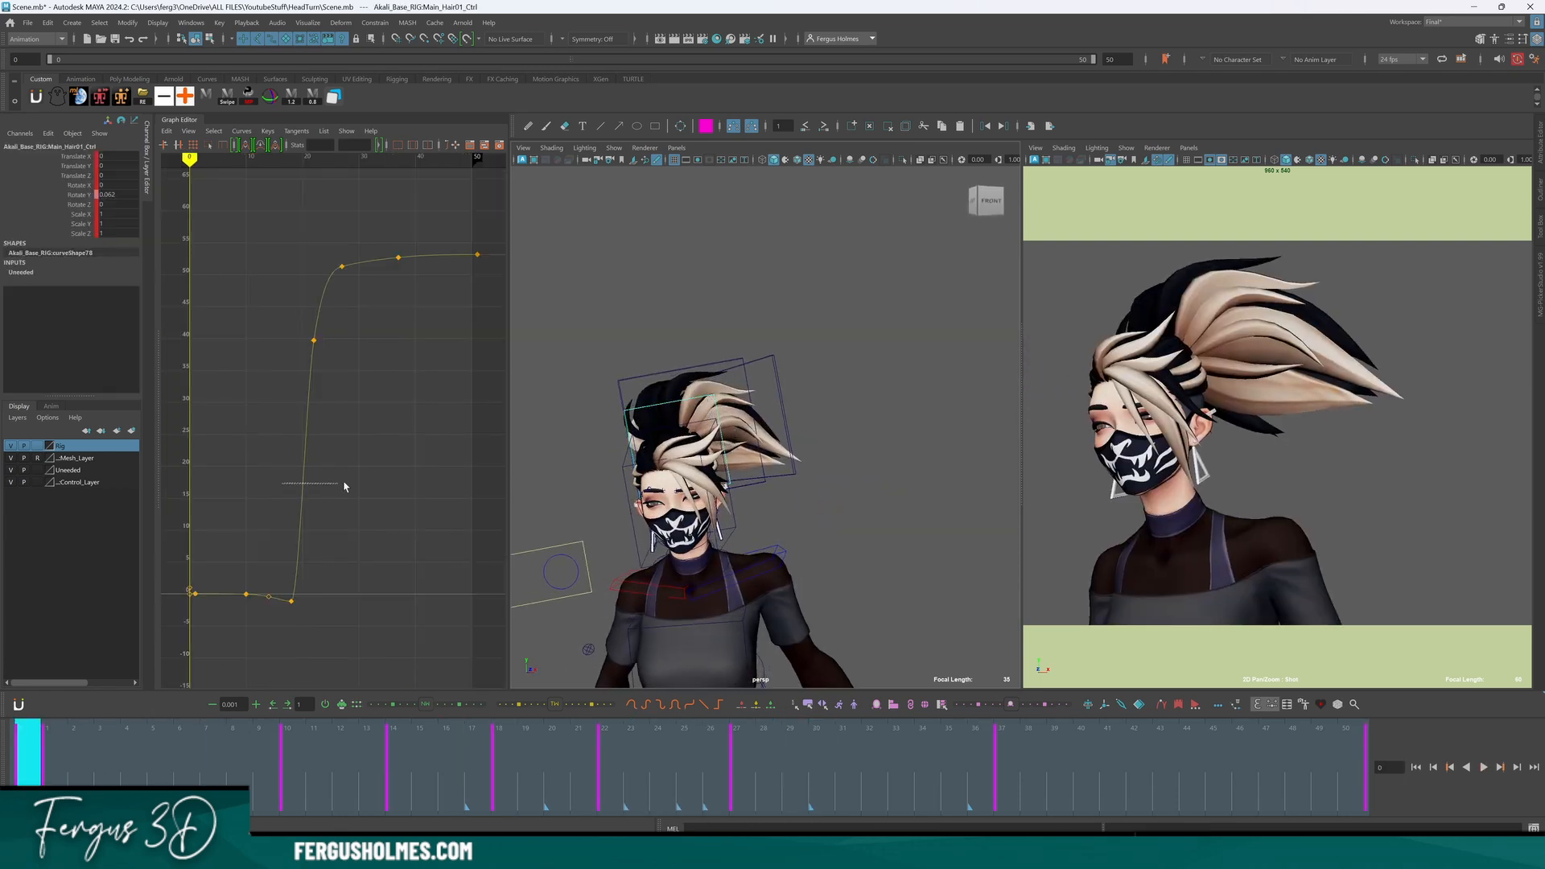
pyautogui.moveTo(344, 486); pyautogui.dragTo(344, 481)
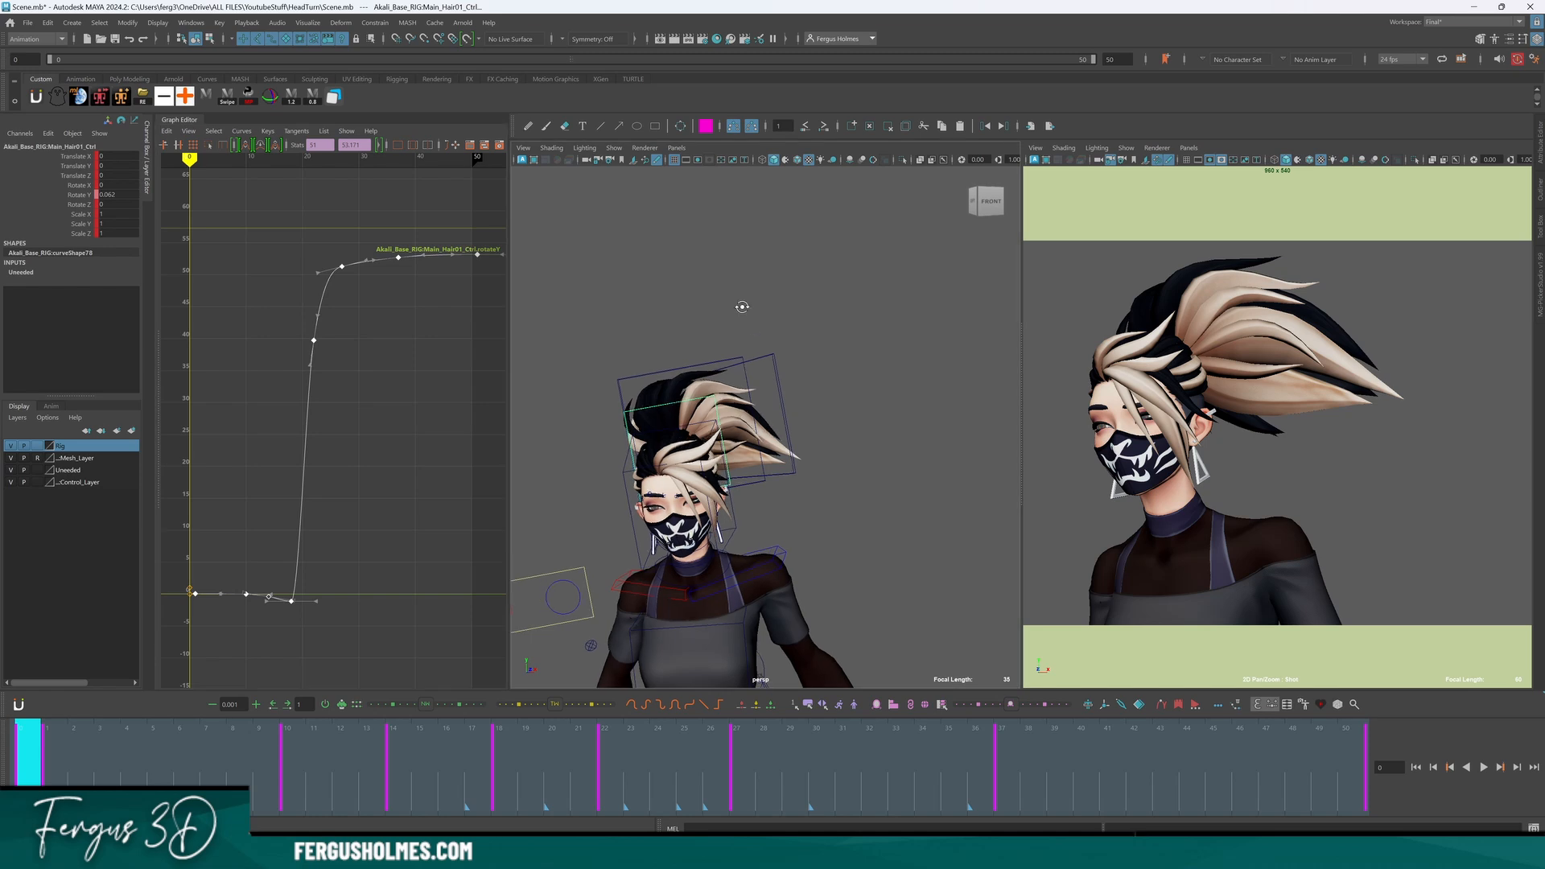
# Select the Main_Hair02 and Main_Hair03 controls and test their sideways swing axis in Gimbal mode, undoing the test rotation.
pyautogui.click(765, 359)
pyautogui.click(792, 394)
pyautogui.press('e')
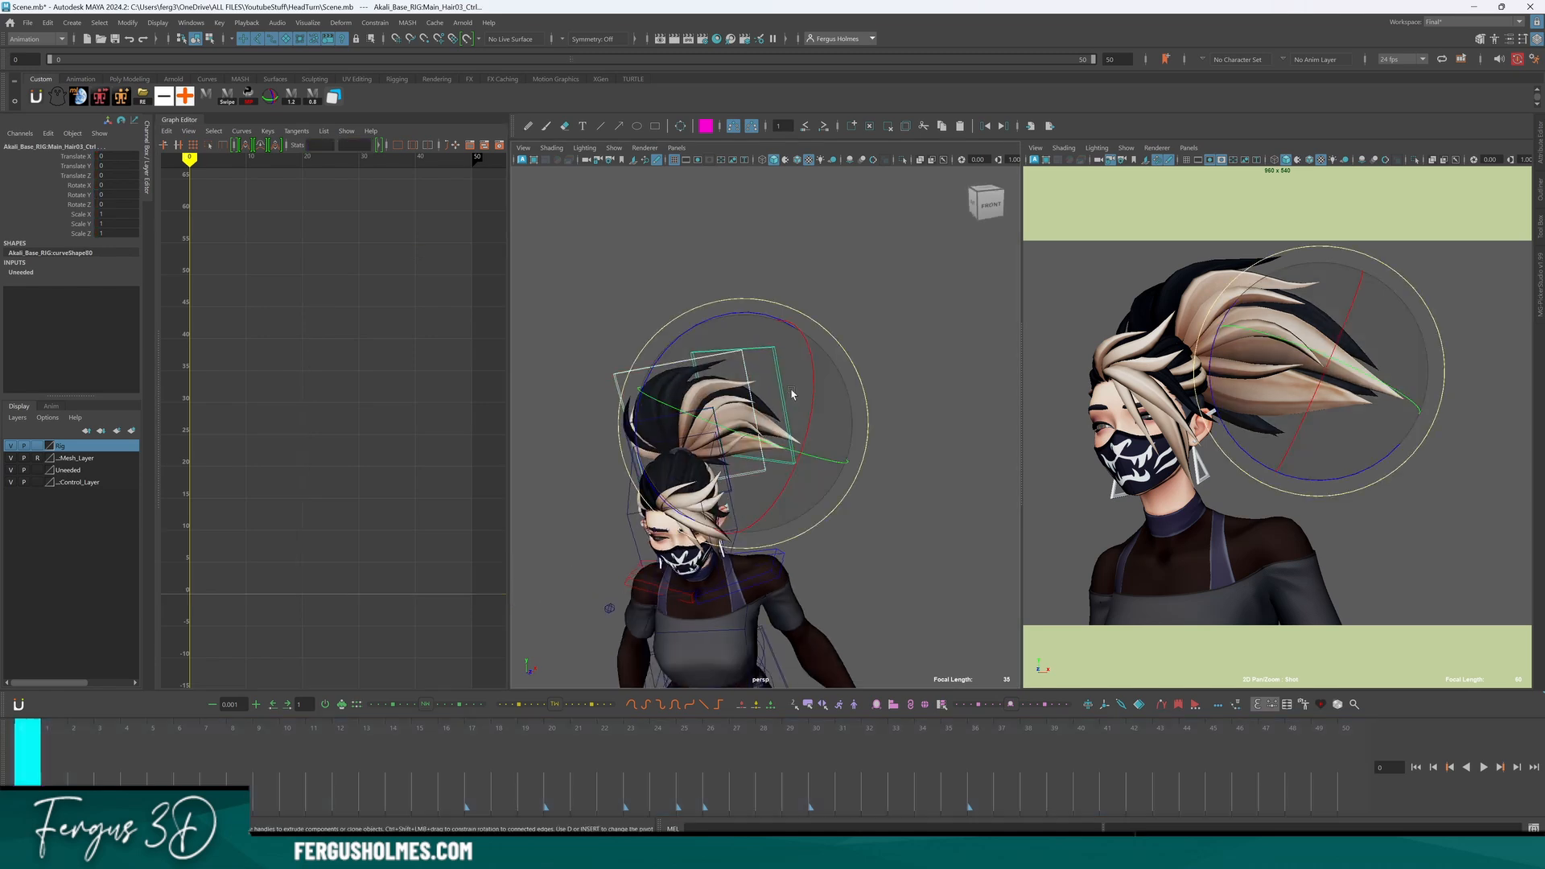
pyautogui.press('e')
pyautogui.click(829, 420)
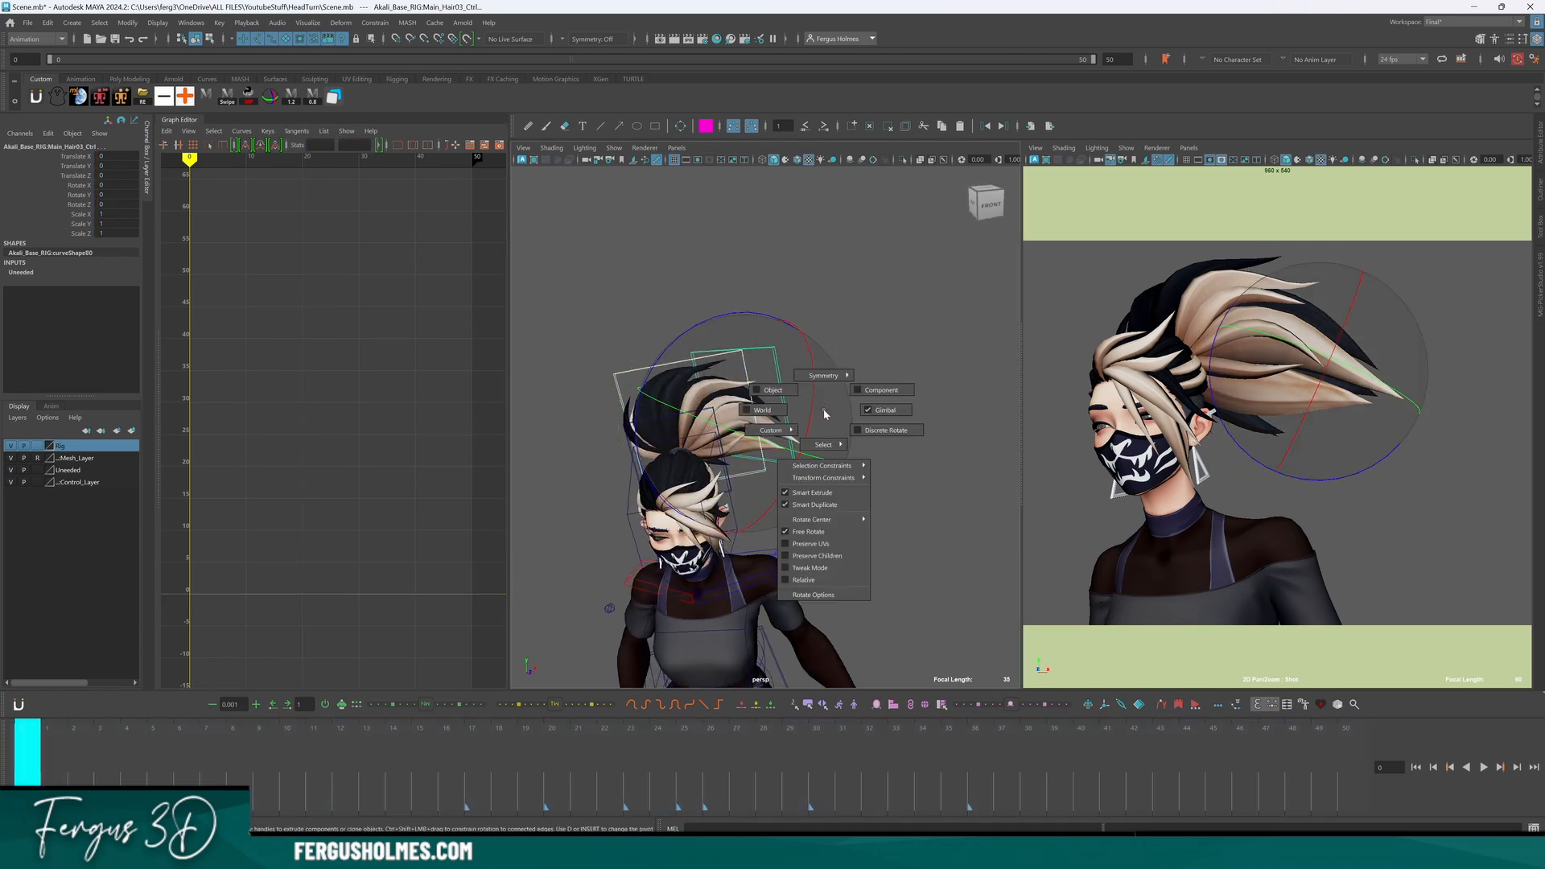
pyautogui.click(871, 412)
pyautogui.moveTo(732, 432); pyautogui.dragTo(741, 437)
pyautogui.hotkey('ctrl', 'z')
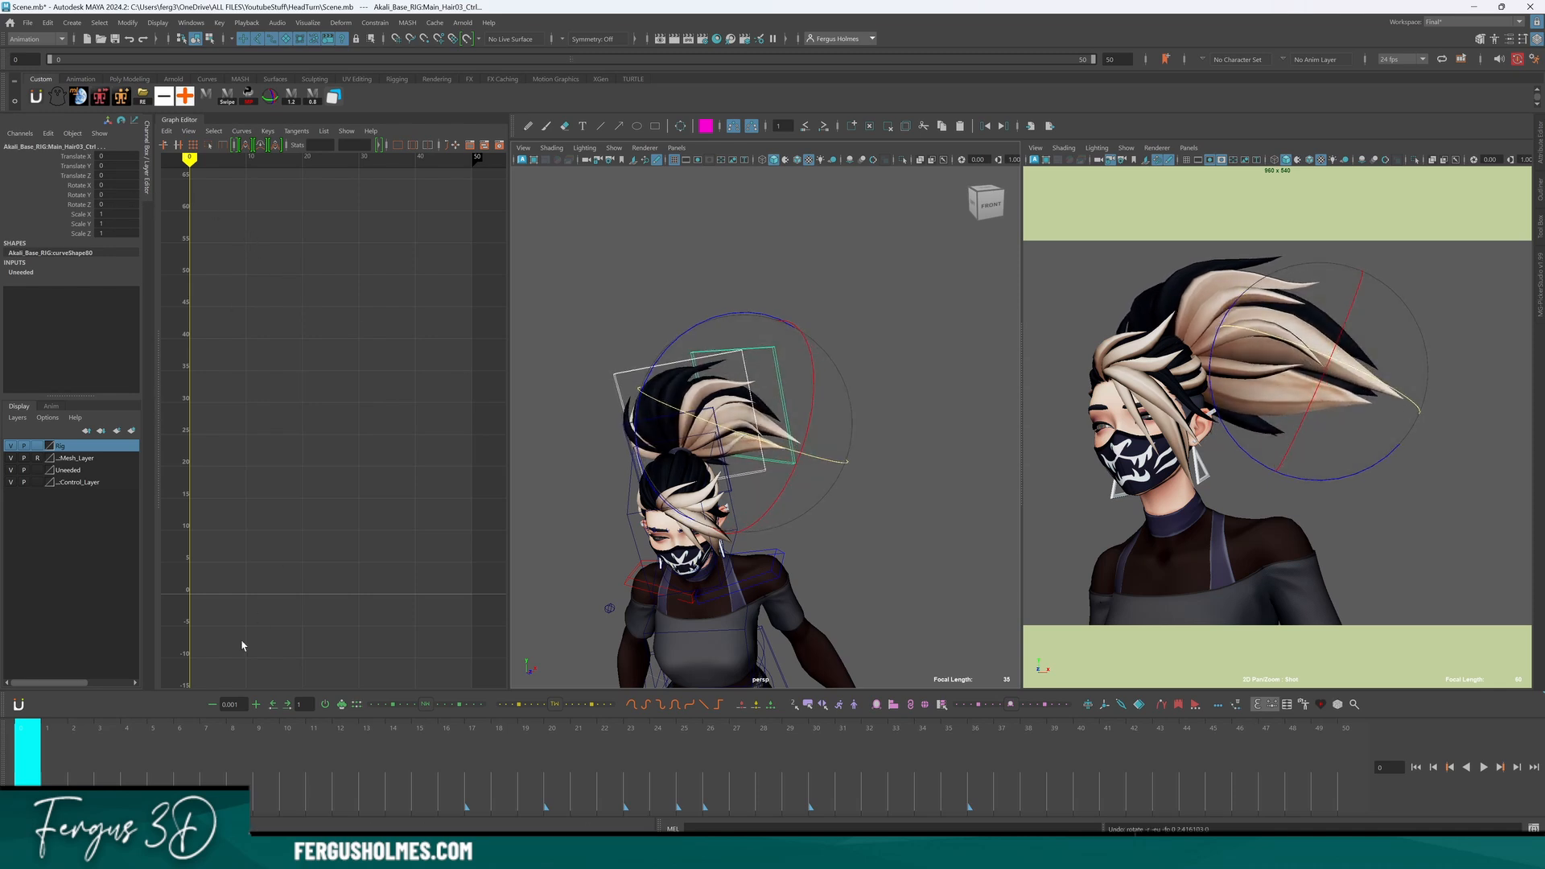
# Key the Hair02 and Hair03 controls on frame 0 and paste the copied curve onto their Rotate Y channels.
pyautogui.press('s')
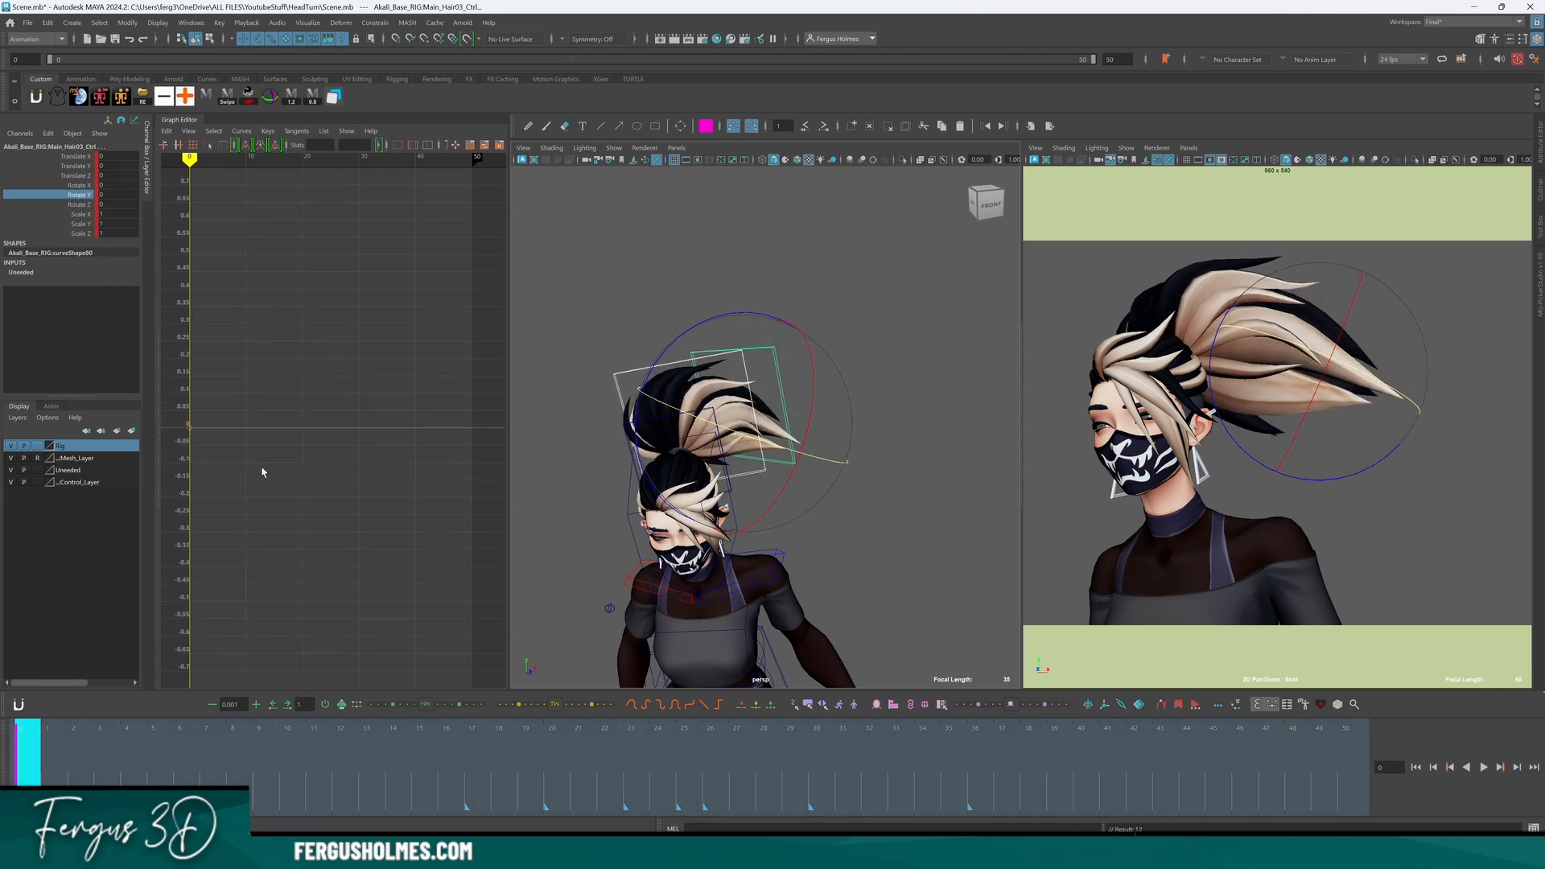
pyautogui.keyDown('alt'); pyautogui.moveTo(237, 448); pyautogui.dragTo(272, 458, button='middle'); pyautogui.keyUp('alt')
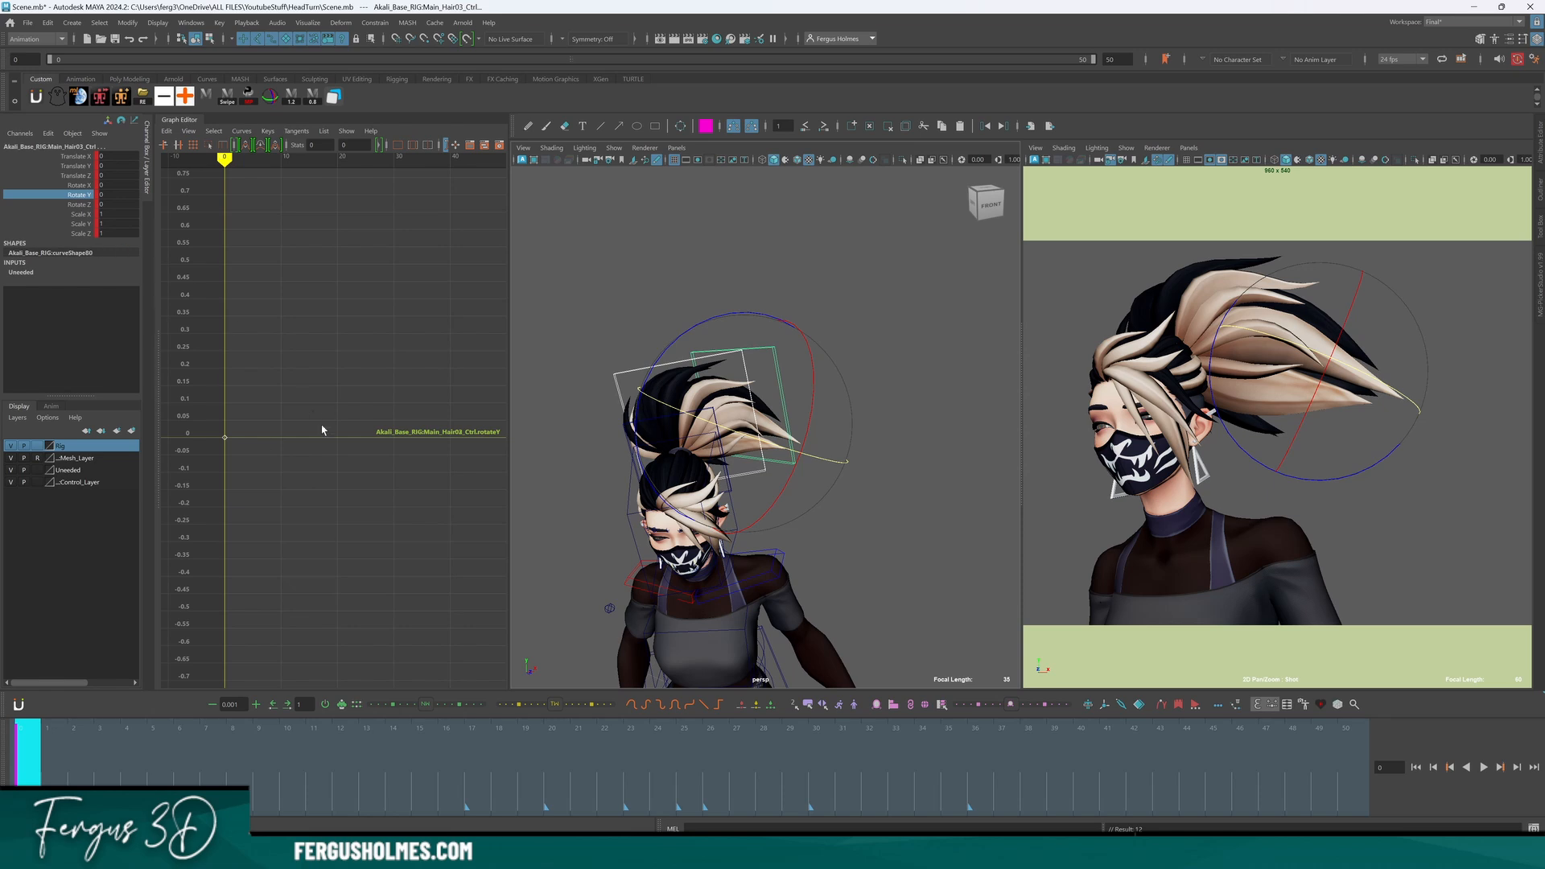
pyautogui.hotkey('ctrl', 'v')
pyautogui.keyDown('alt'); pyautogui.keyDown('shift'); pyautogui.moveTo(327, 384); pyautogui.dragTo(327, 439, button='right'); pyautogui.keyUp('shift'); pyautogui.keyUp('alt')
pyautogui.press('2')
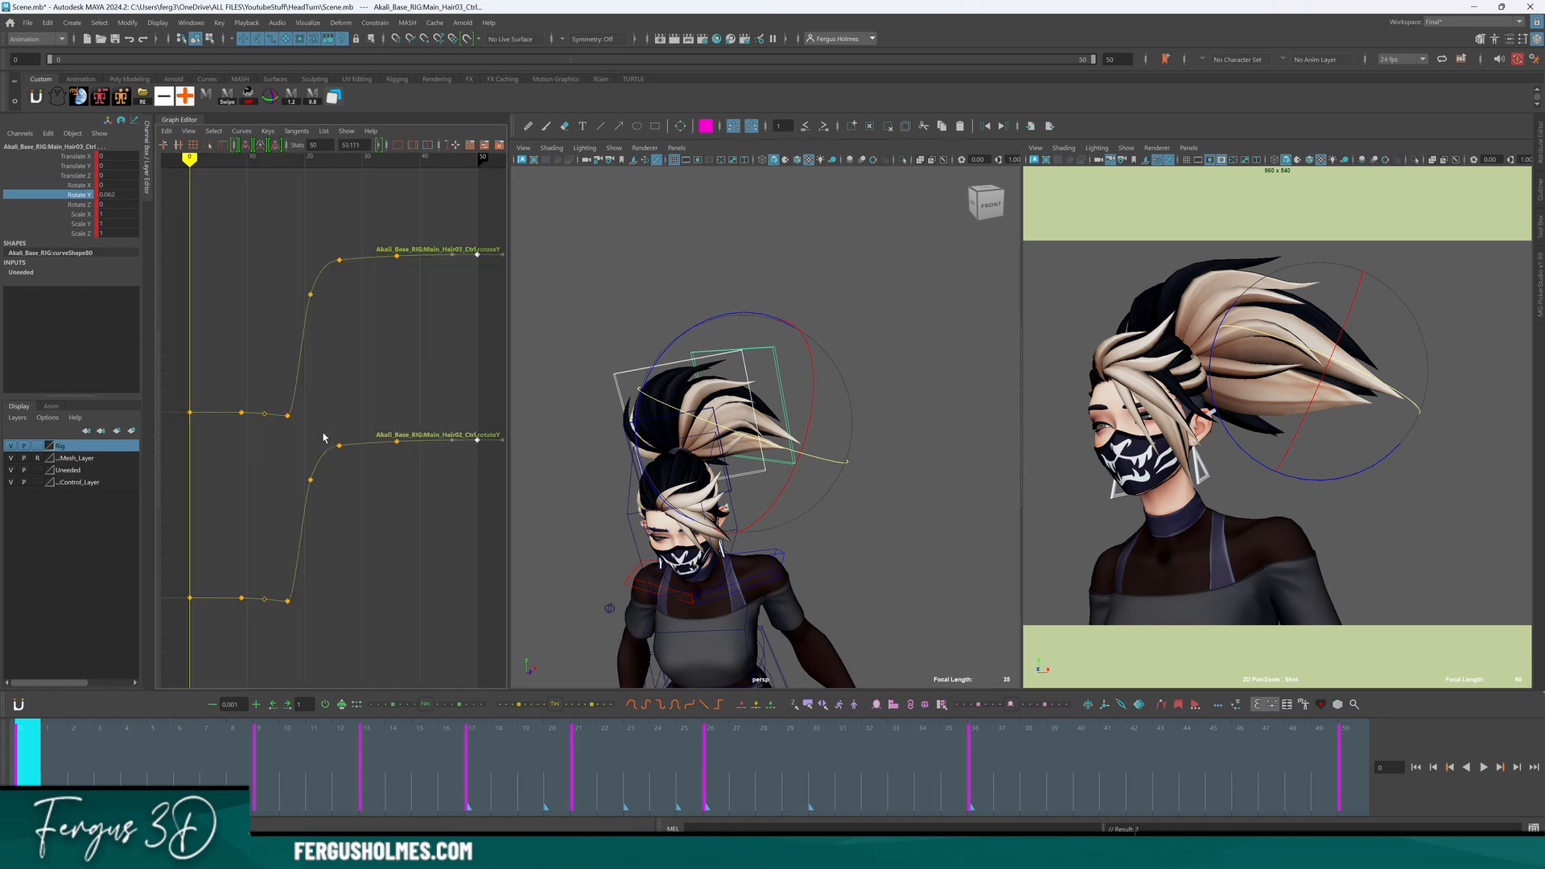
pyautogui.click(351, 548)
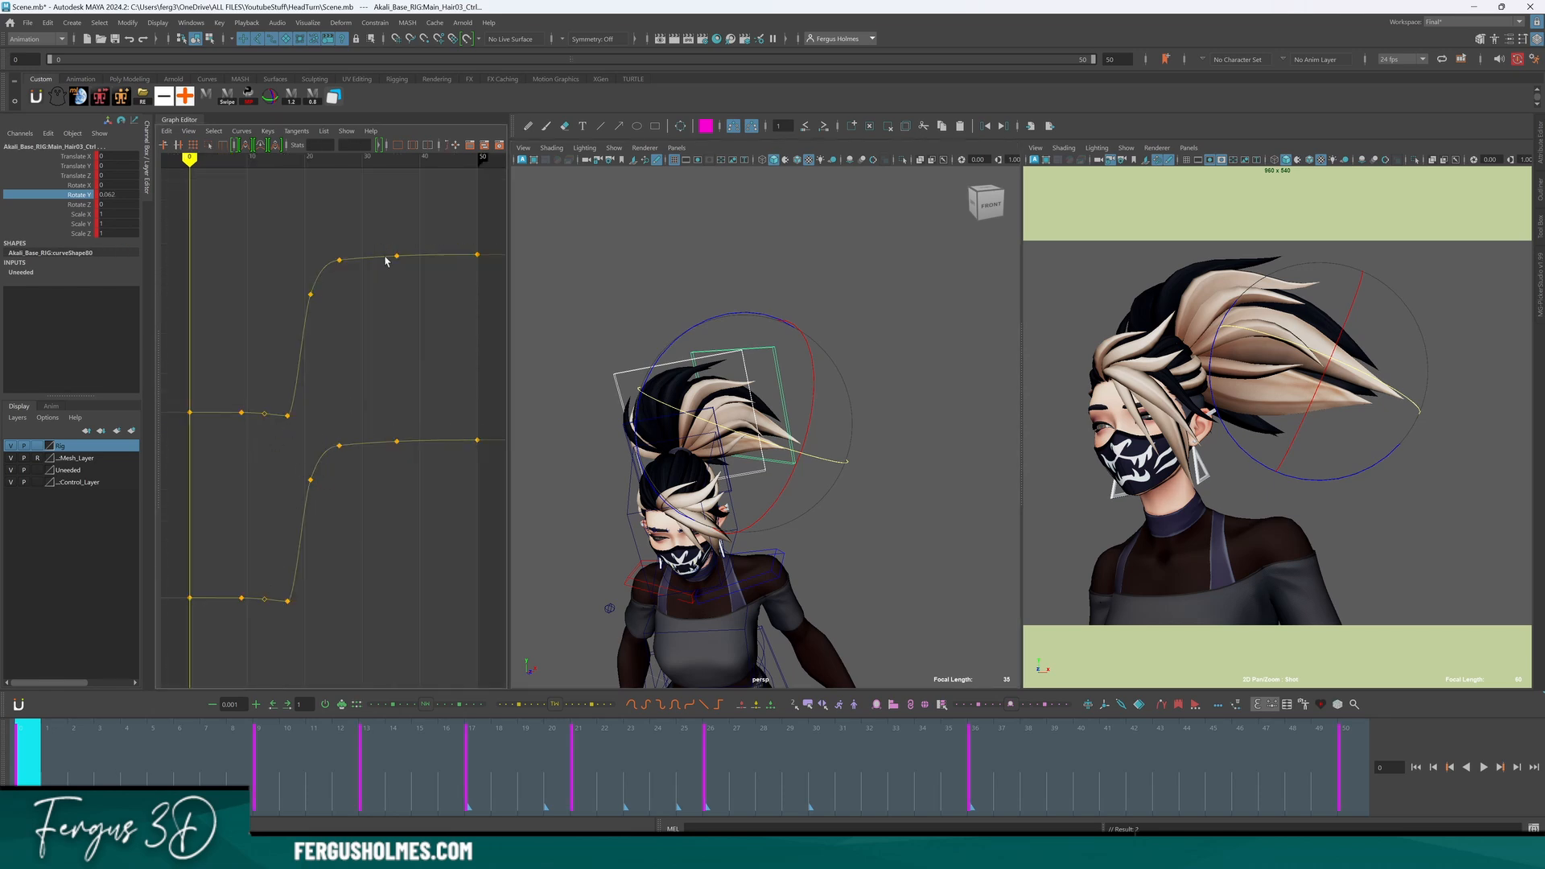
# Play the head turn to check how the whole ponytail swings with the pasted curves, and return to frame 0.
pyautogui.moveTo(185, 757)
pyautogui.mouseDown()
pyautogui.moveTo(234, 757)
pyautogui.moveTo(54, 756)
pyautogui.mouseUp()
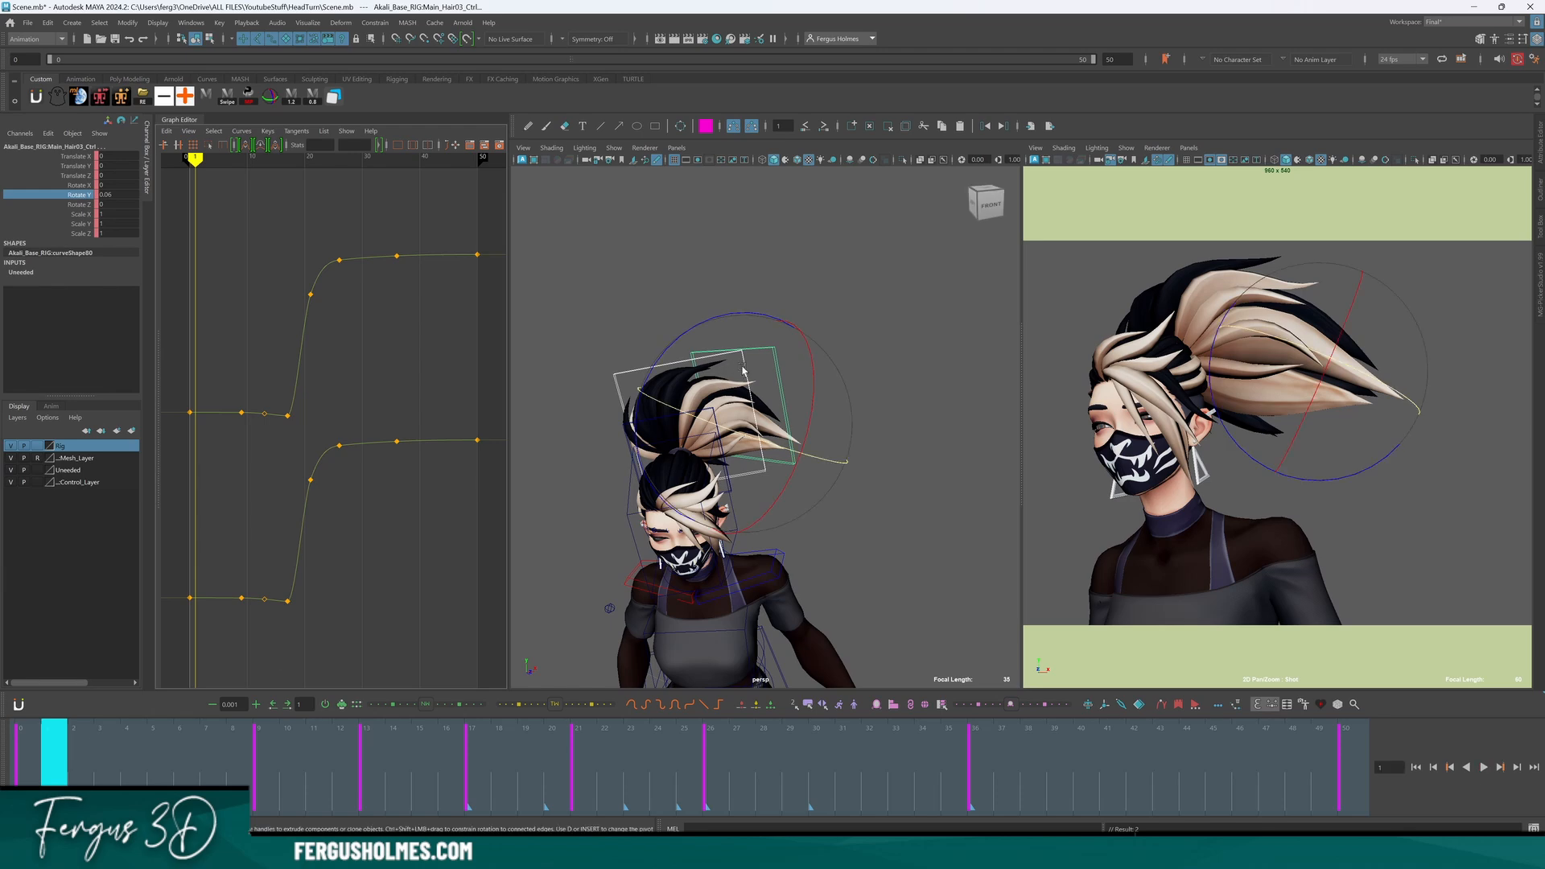
pyautogui.hotkey('alt', 'v')
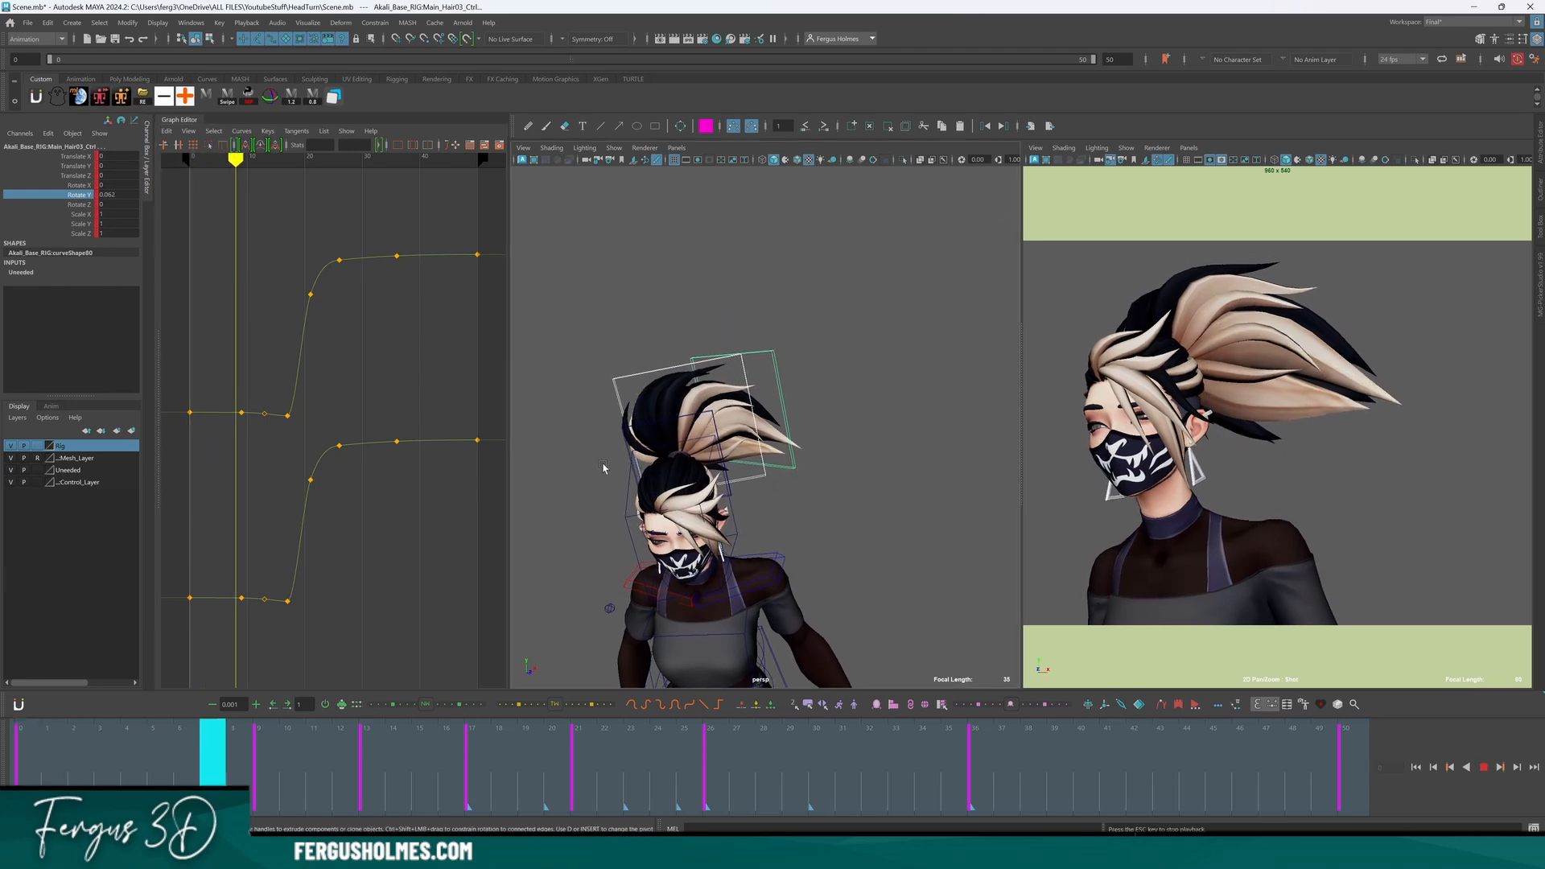
pyautogui.hotkey('alt', 'v')
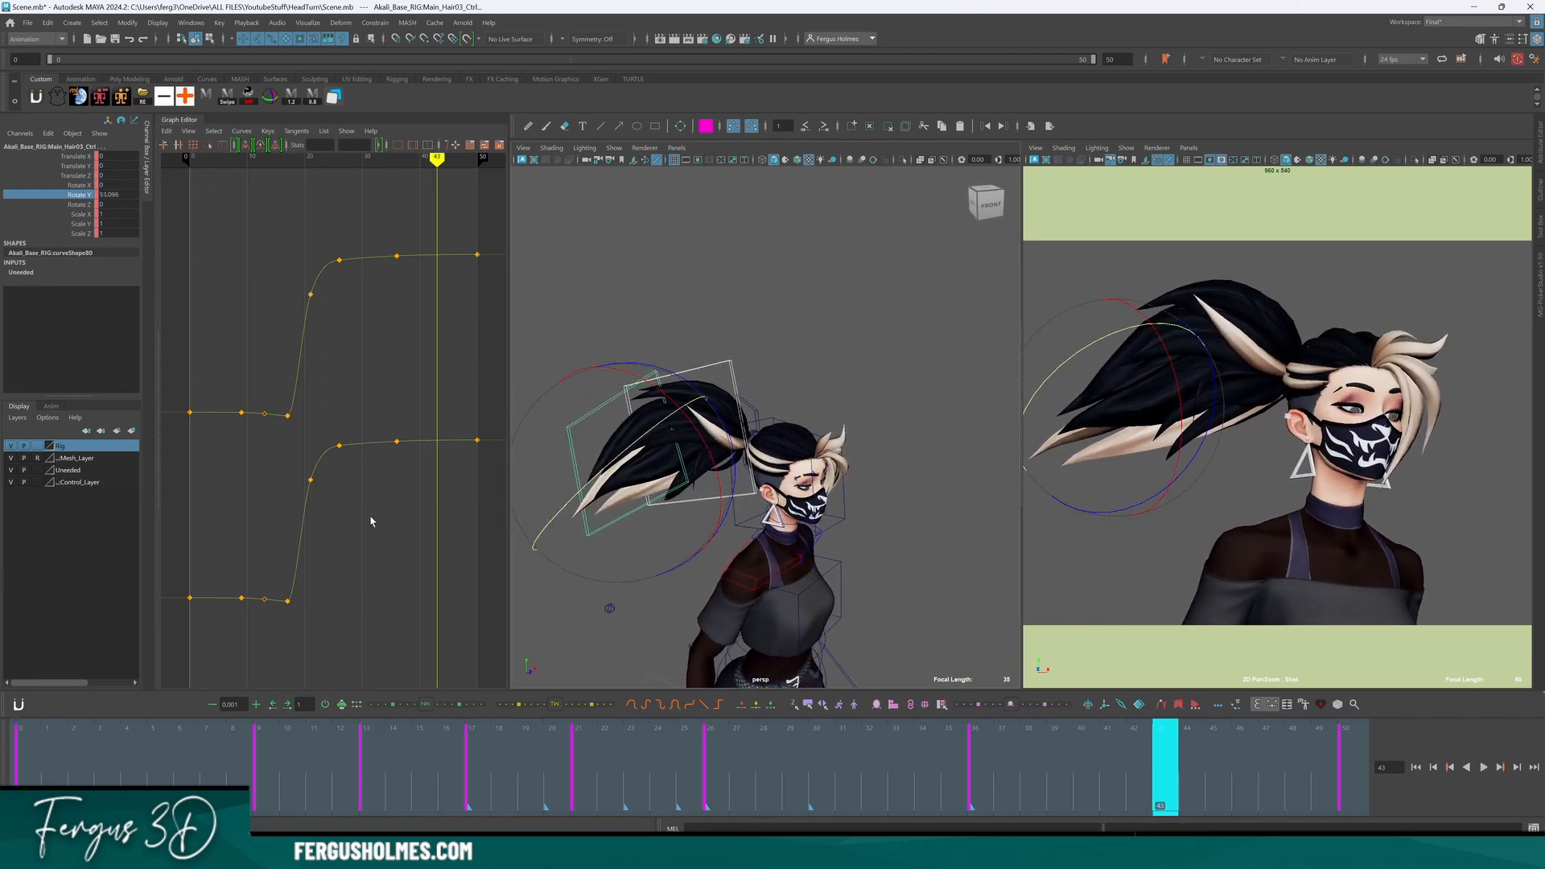
pyautogui.hotkey('alt', 'shift', 'v')
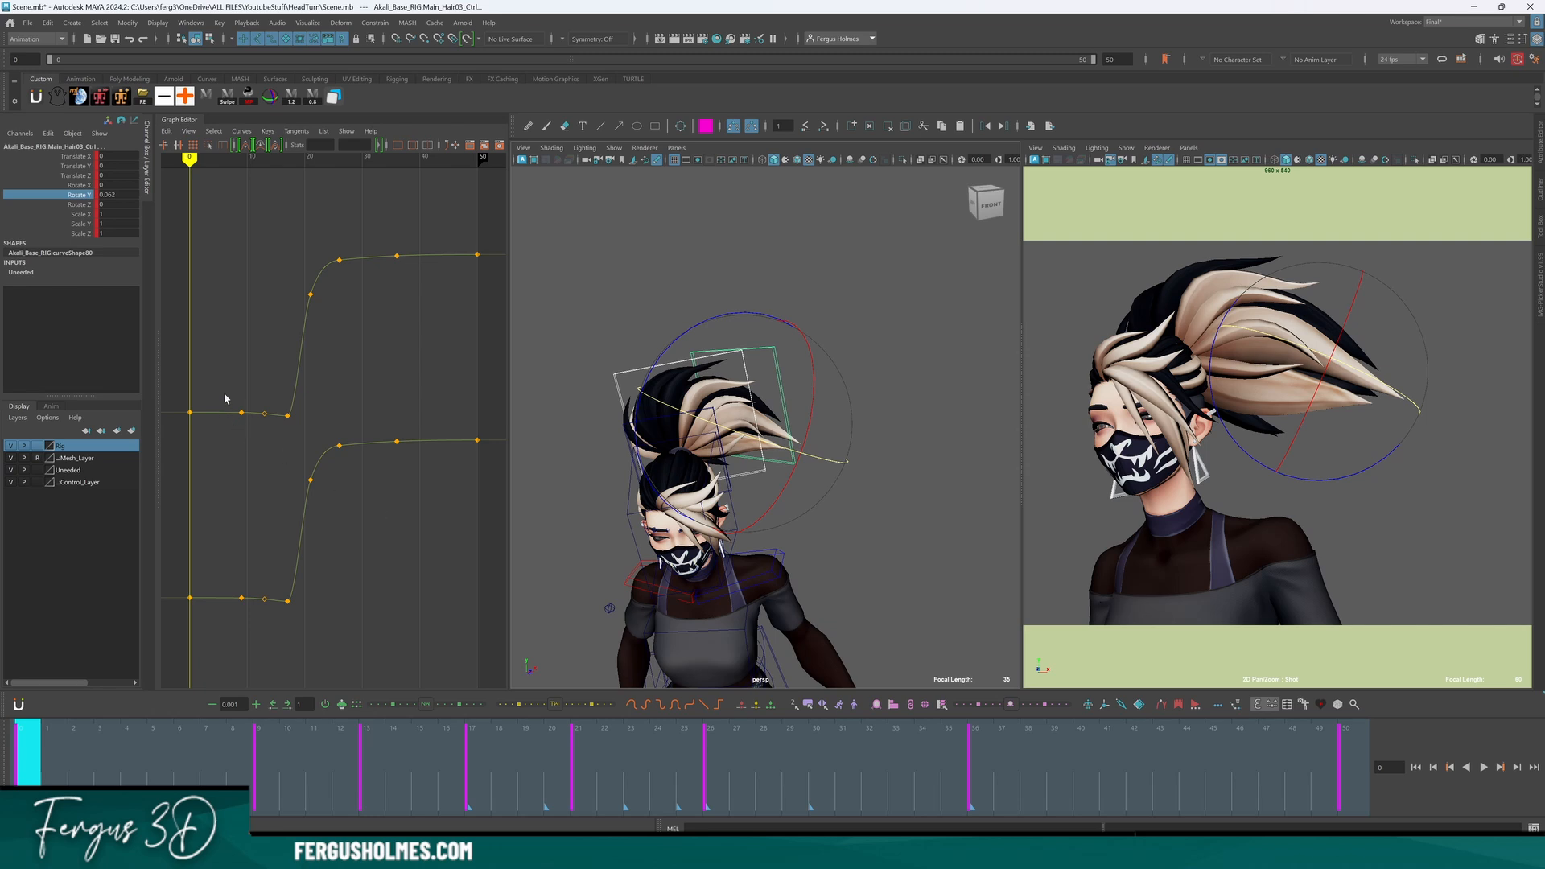
# Shift the Rotate Y keys of Hair02 and Hair03 two frames later, and shift Hair03's keys a further two frames.
pyautogui.moveTo(213, 644); pyautogui.dragTo(214, 642)
pyautogui.keyDown('shift'); pyautogui.moveTo(248, 522); pyautogui.dragTo(260, 525, button='middle'); pyautogui.keyUp('shift')
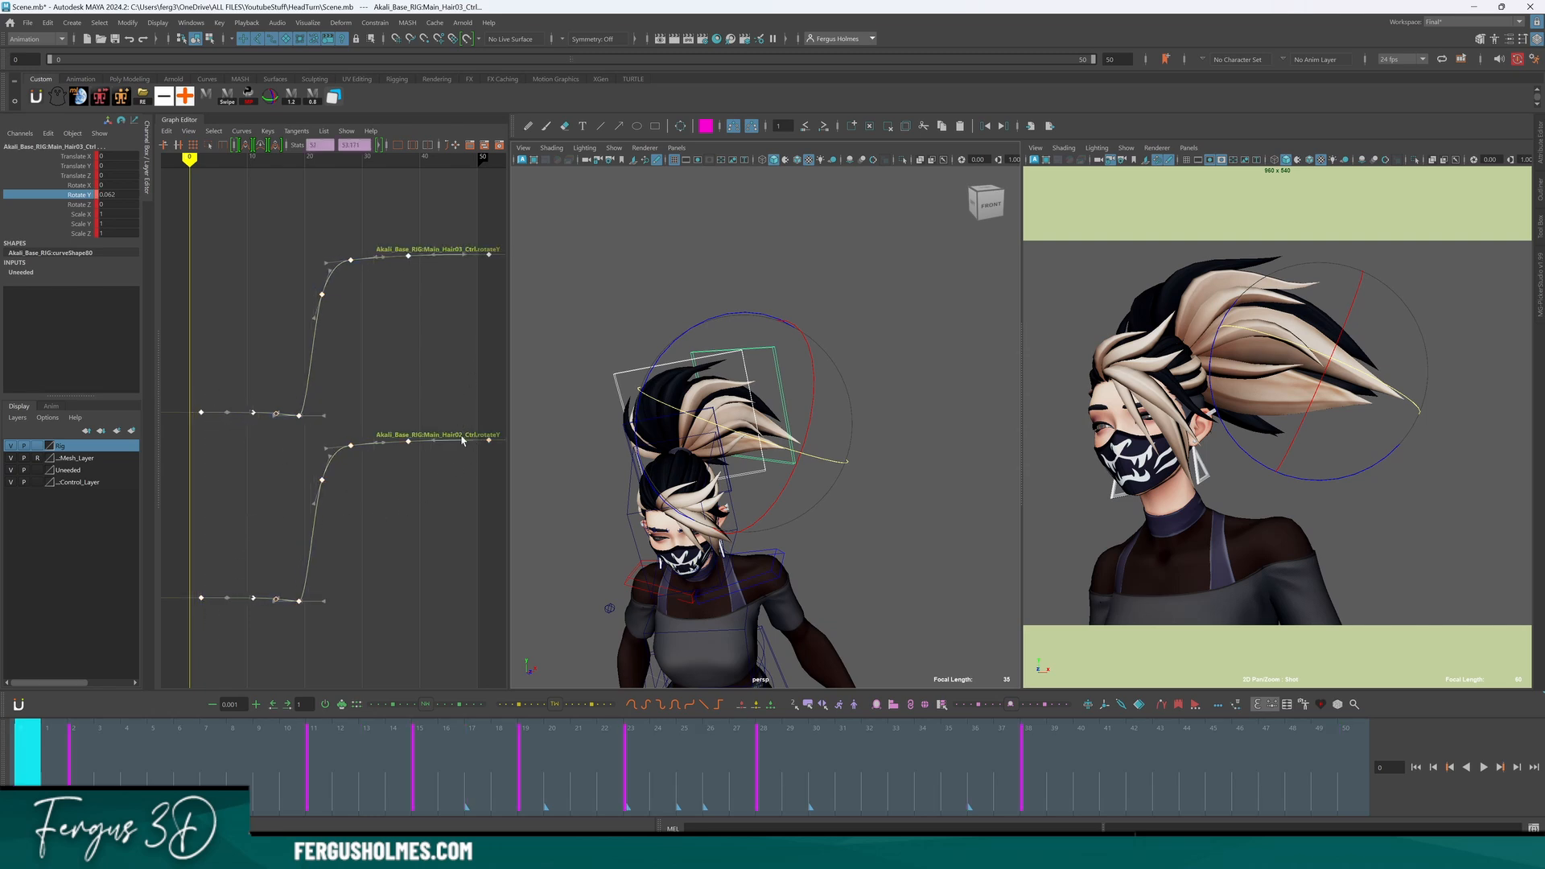
pyautogui.click(243, 510)
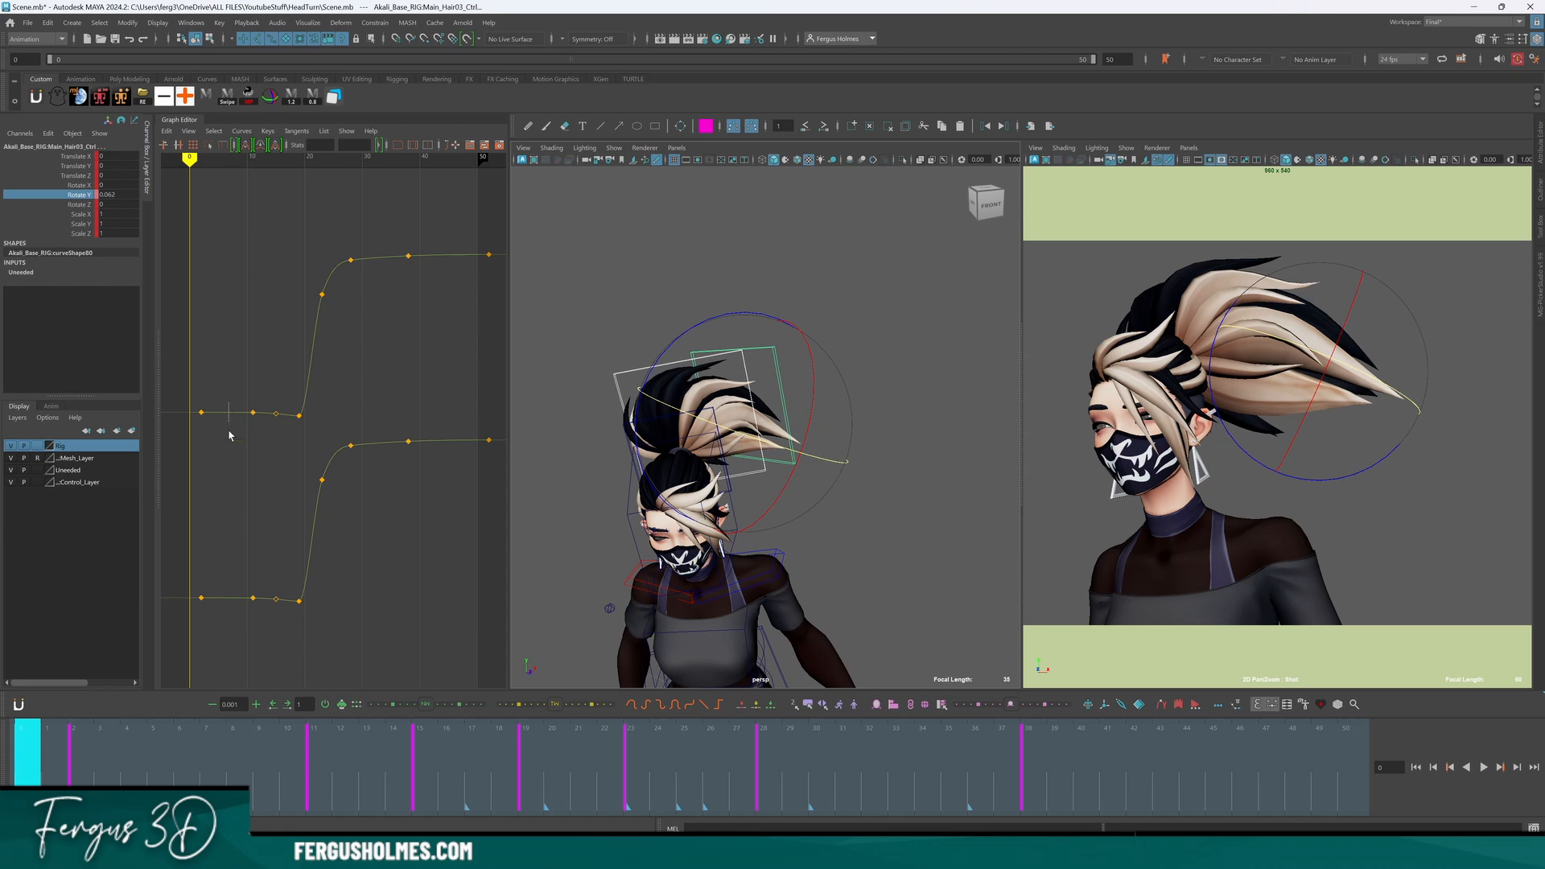
pyautogui.moveTo(229, 436); pyautogui.dragTo(243, 425)
pyautogui.keyDown('shift'); pyautogui.moveTo(258, 374); pyautogui.dragTo(269, 374, button='middle'); pyautogui.keyUp('shift')
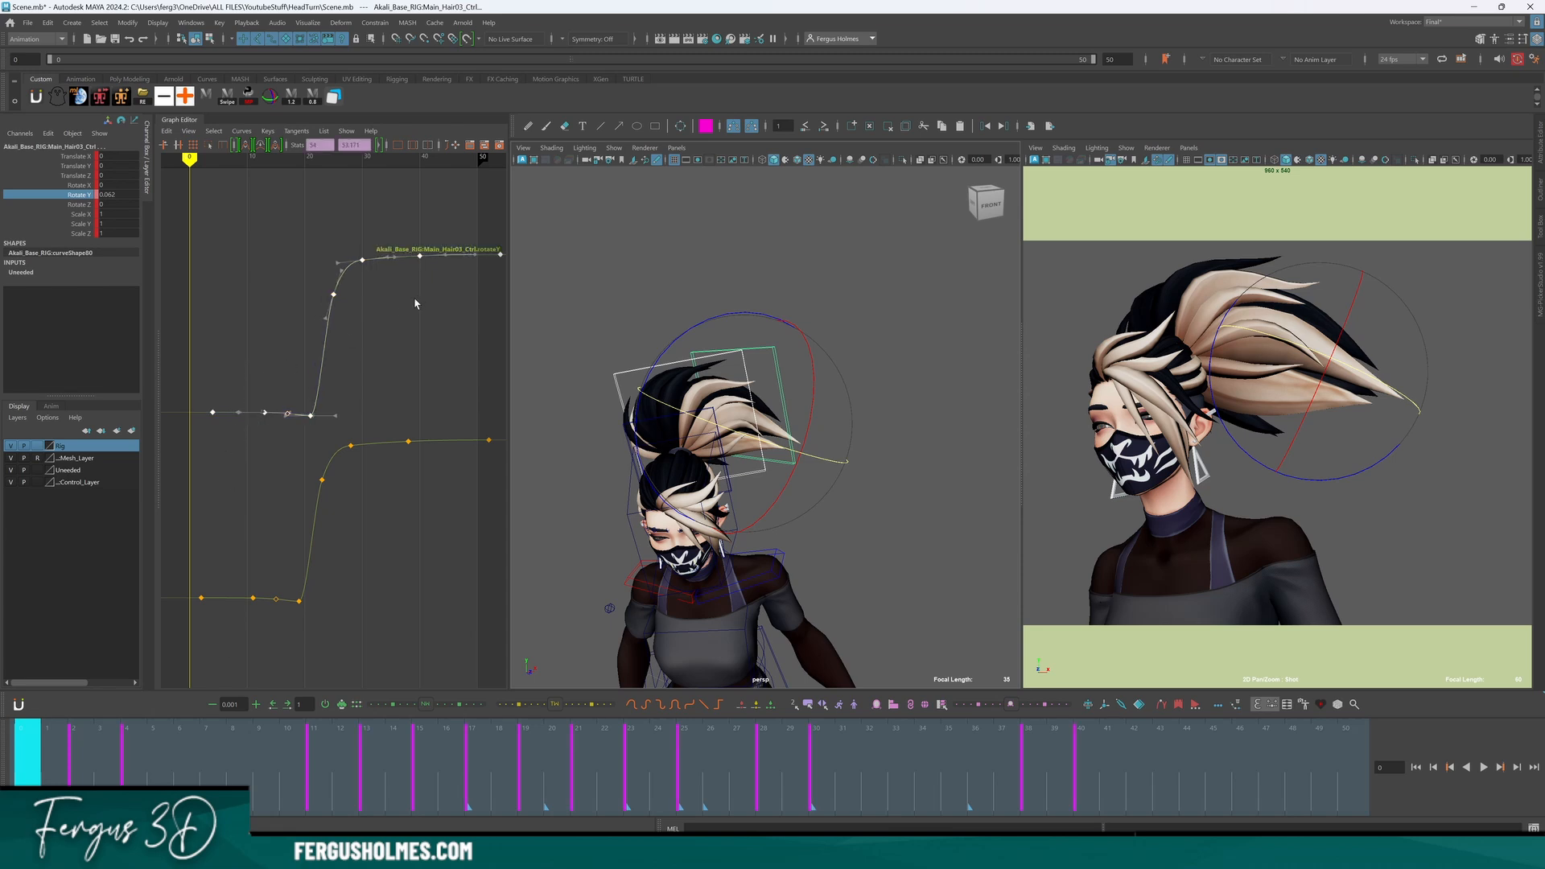
# Select all three hair controls and compare the staggered frame offsets of their Rotate Y curves.
pyautogui.press('q')
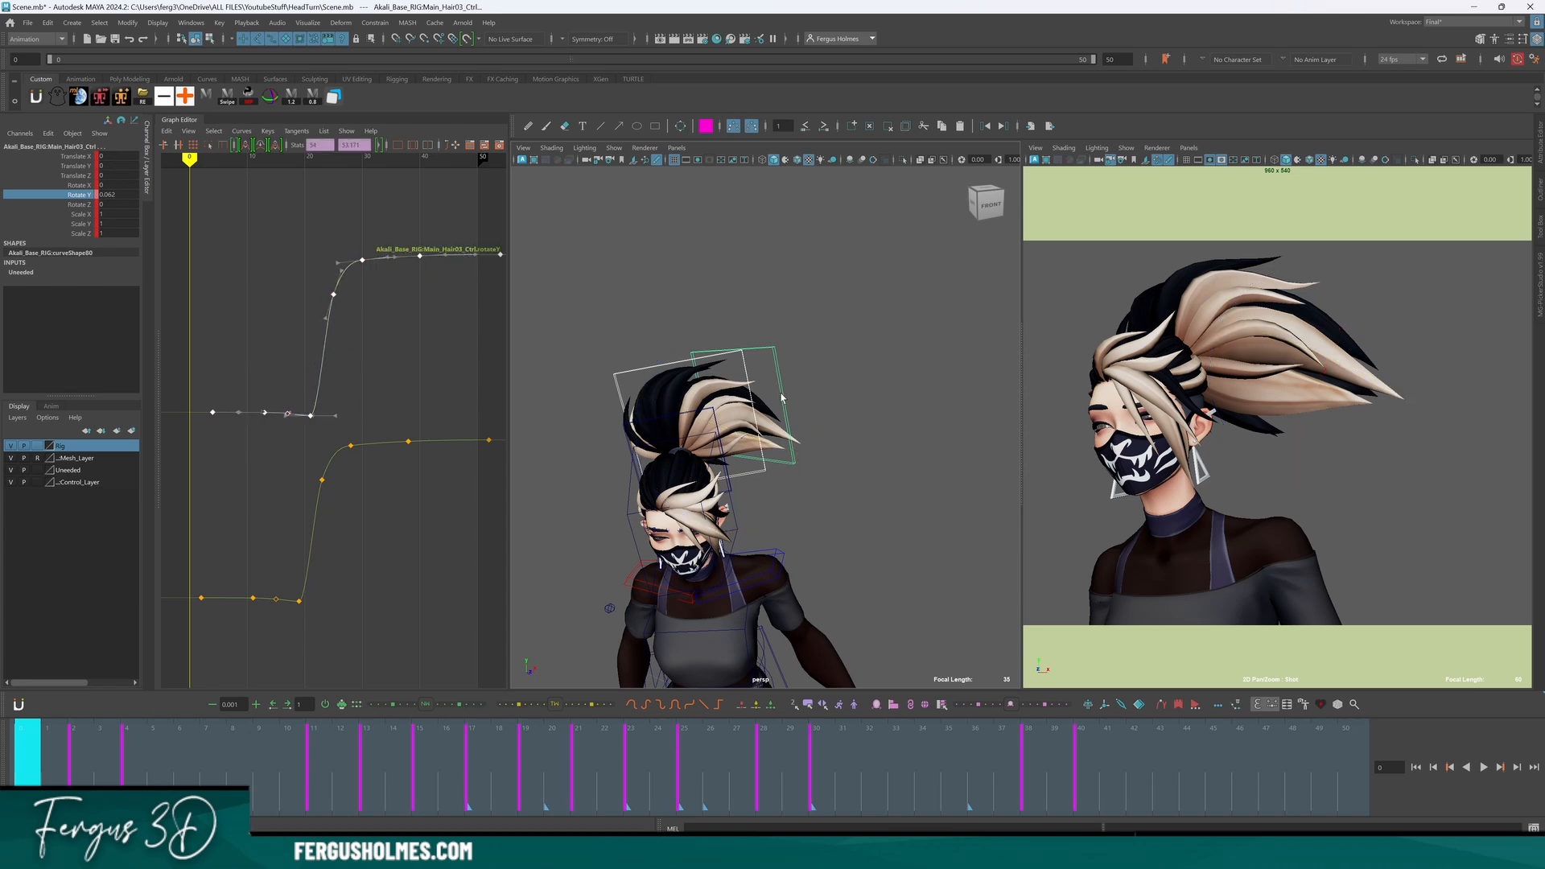
pyautogui.click(679, 416)
pyautogui.keyDown('shift'); pyautogui.moveTo(755, 374); pyautogui.dragTo(789, 384); pyautogui.keyUp('shift')
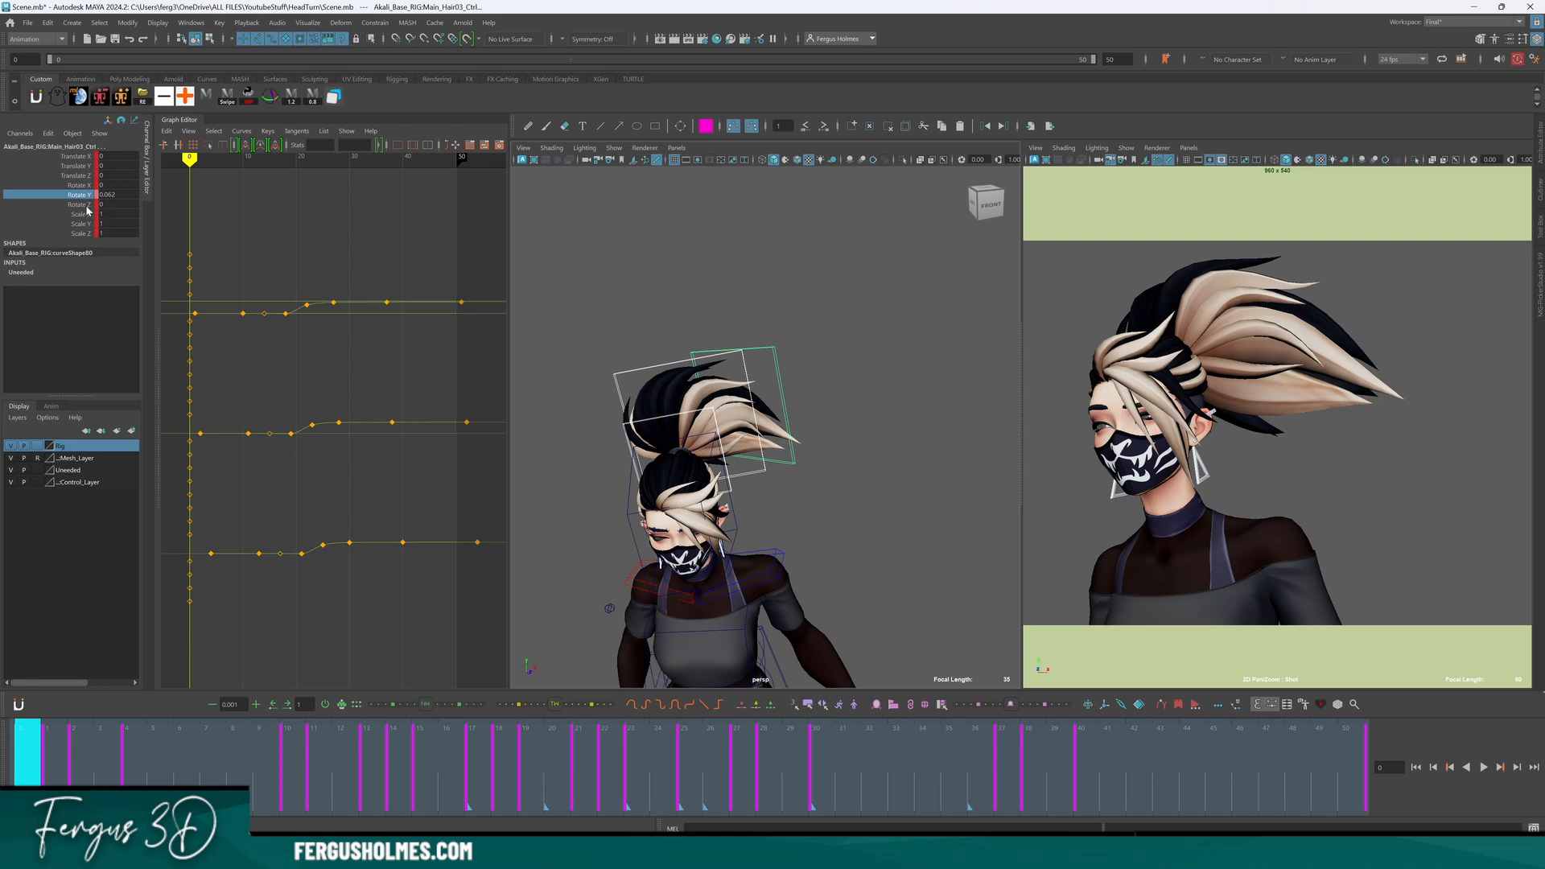
pyautogui.keyDown('alt'); pyautogui.moveTo(246, 342); pyautogui.dragTo(288, 310, button='middle'); pyautogui.keyUp('alt')
pyautogui.keyDown('alt'); pyautogui.moveTo(287, 311); pyautogui.dragTo(293, 410, button='right'); pyautogui.keyUp('alt')
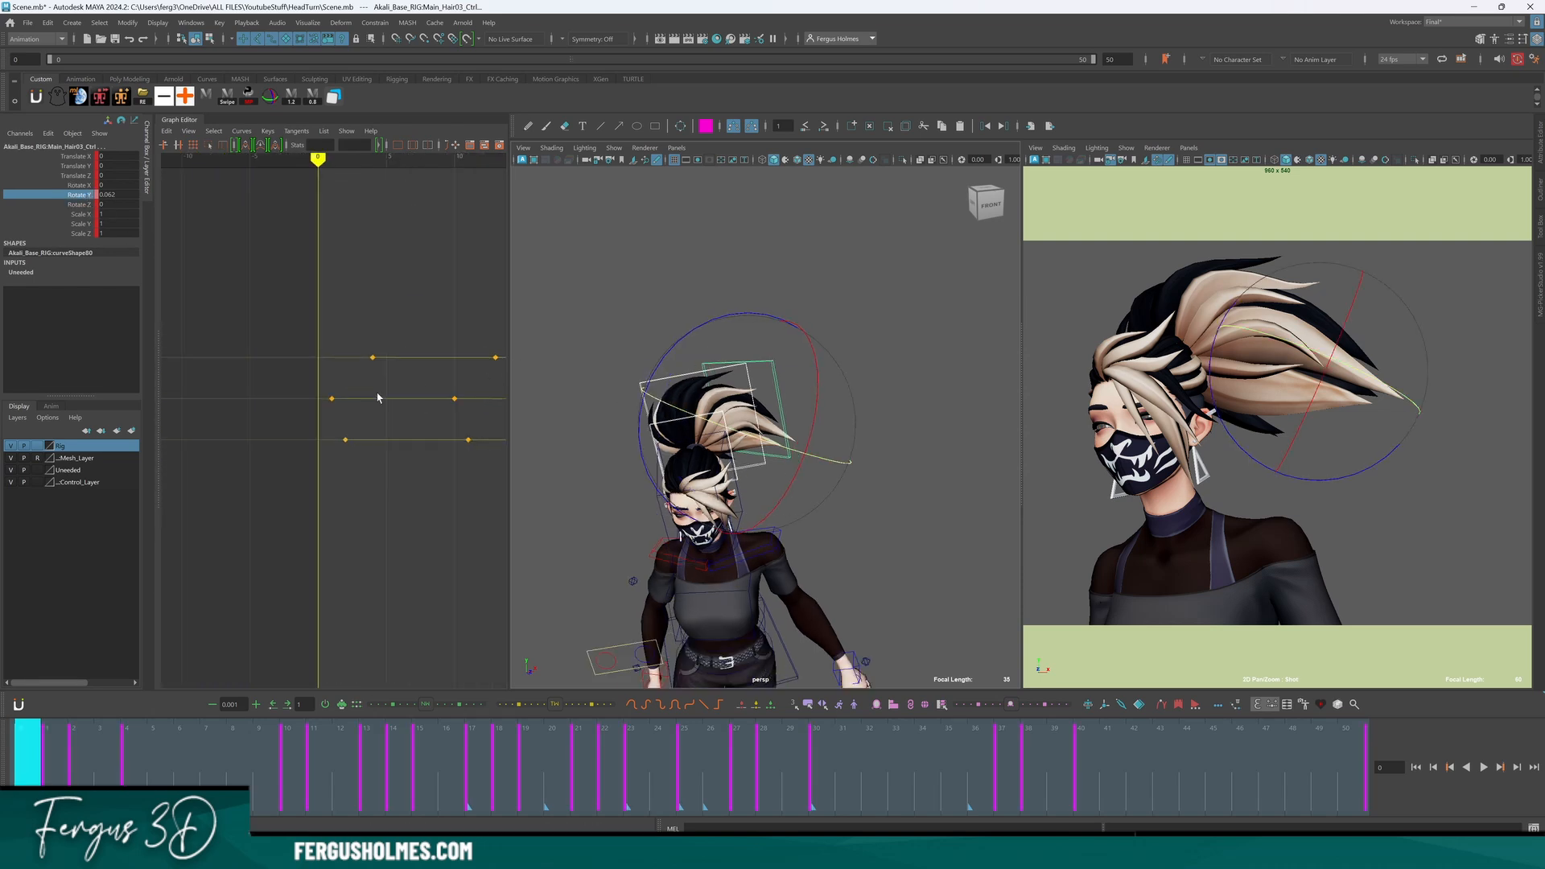
pyautogui.moveTo(382, 393); pyautogui.dragTo(382, 411)
pyautogui.keyDown('alt'); pyautogui.moveTo(495, 405); pyautogui.dragTo(439, 423, button='middle'); pyautogui.keyUp('alt')
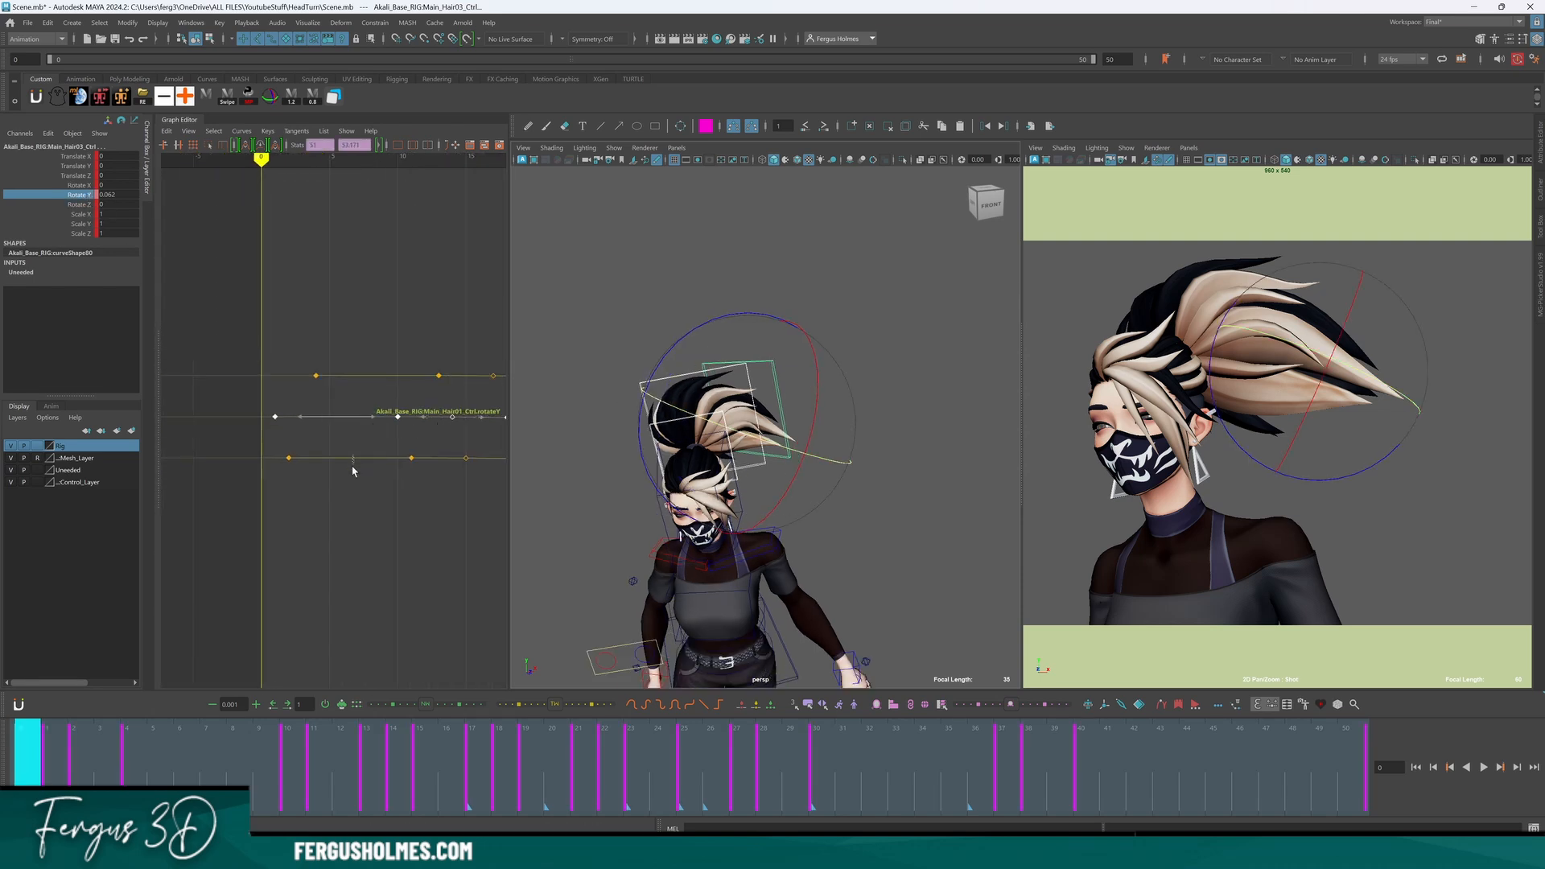
pyautogui.moveTo(352, 456); pyautogui.dragTo(352, 468)
pyautogui.moveTo(396, 368); pyautogui.dragTo(399, 387)
pyautogui.keyDown('alt'); pyautogui.moveTo(413, 496); pyautogui.dragTo(146, 543, button='middle'); pyautogui.keyUp('alt')
pyautogui.scroll(-5, 396, 466)
pyautogui.keyDown('alt'); pyautogui.moveTo(397, 466); pyautogui.dragTo(412, 451, button='middle'); pyautogui.keyUp('alt')
pyautogui.click(432, 312)
# Play the head turn repeatedly and zoom out the shot camera's panel to judge the ponytail's delayed follow-through.
pyautogui.hotkey('alt', 'v')
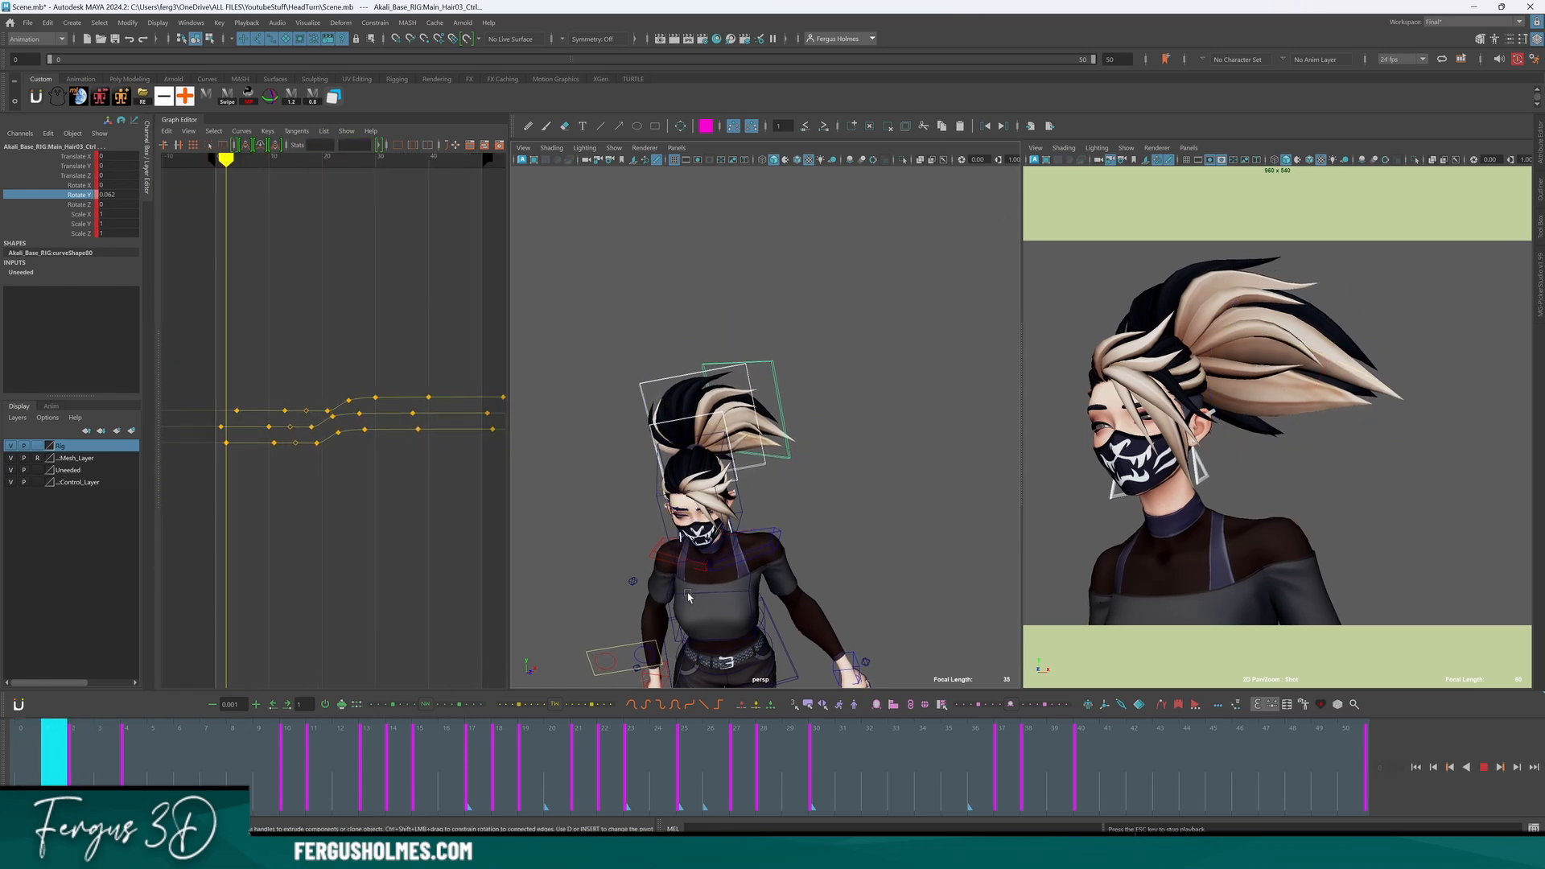
pyautogui.hotkey('alt', 'v')
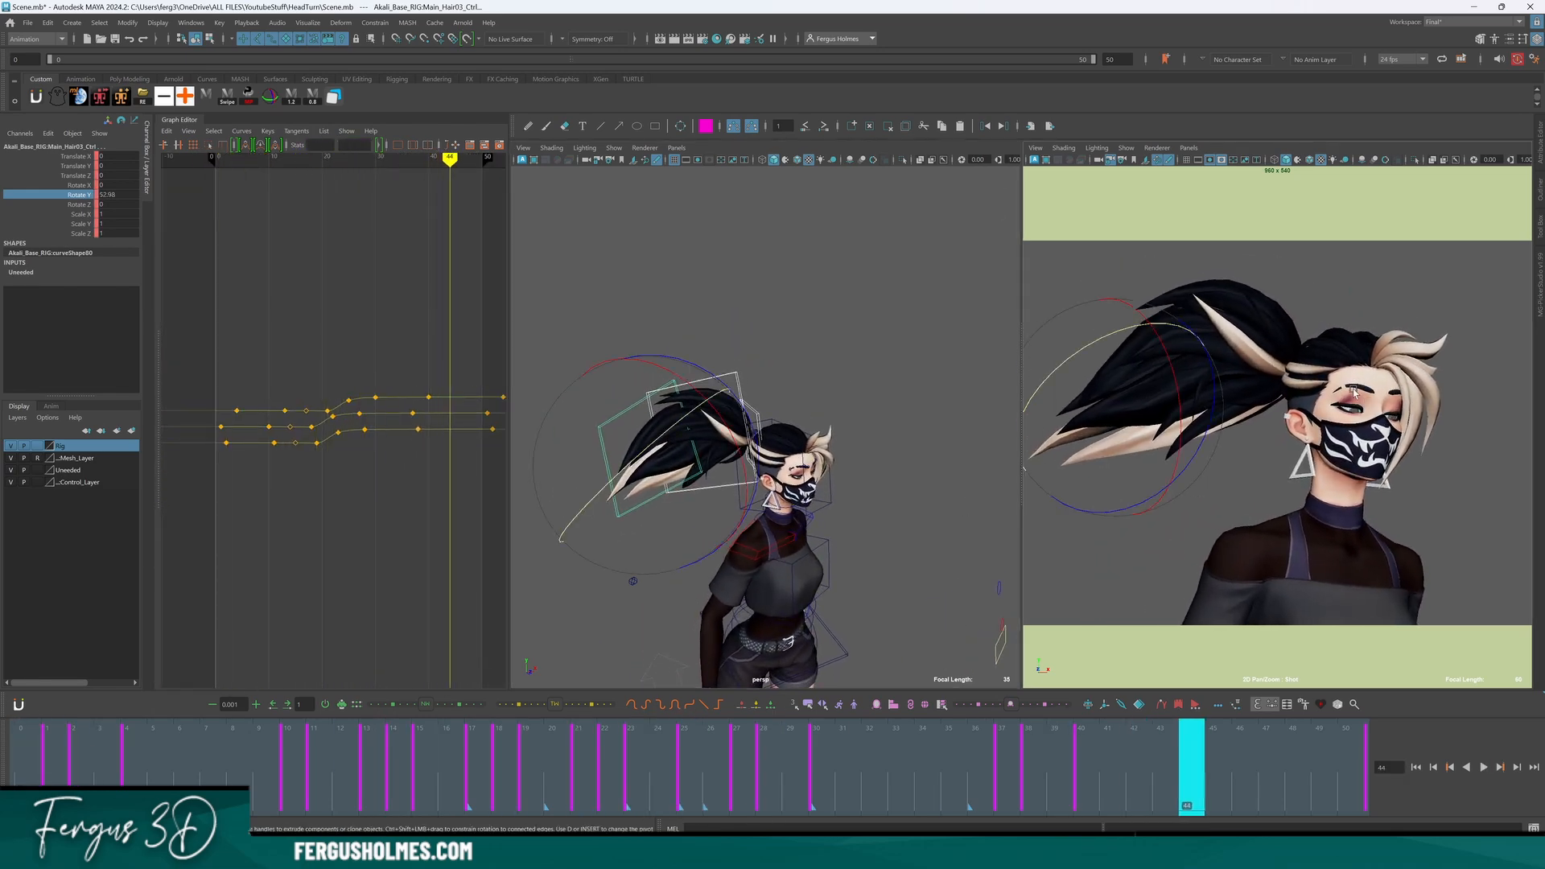
pyautogui.moveTo(1365, 348); pyautogui.dragTo(1079, 369, button='right')
pyautogui.click(176, 755)
pyautogui.hotkey('alt', 'v')
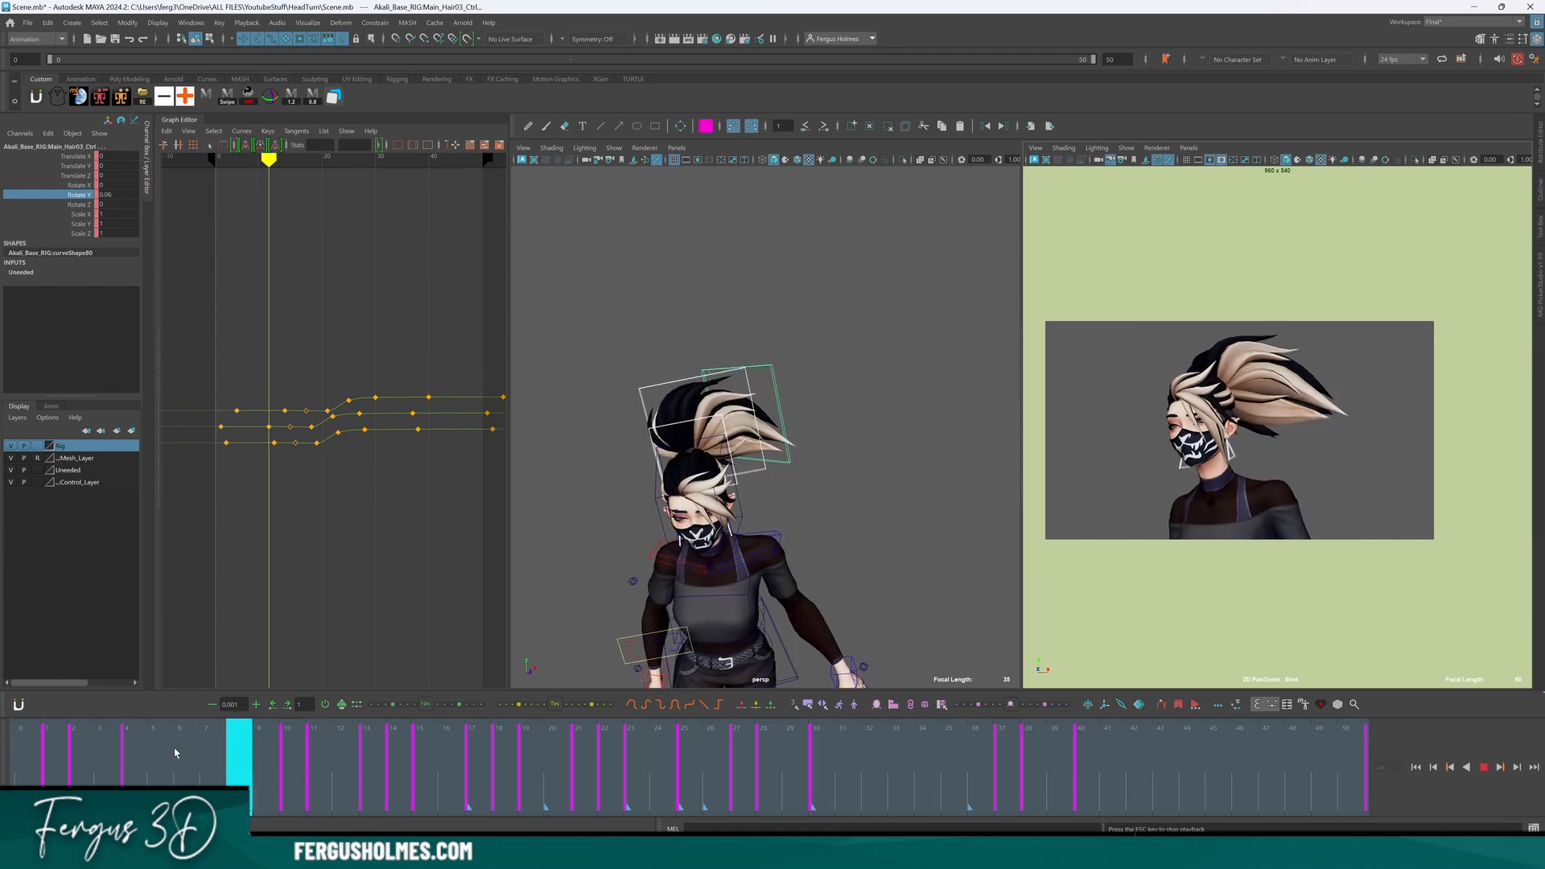
pyautogui.hotkey('alt', 'v')
pyautogui.moveTo(388, 736); pyautogui.dragTo(217, 775)
pyautogui.hotkey('alt', 'v')
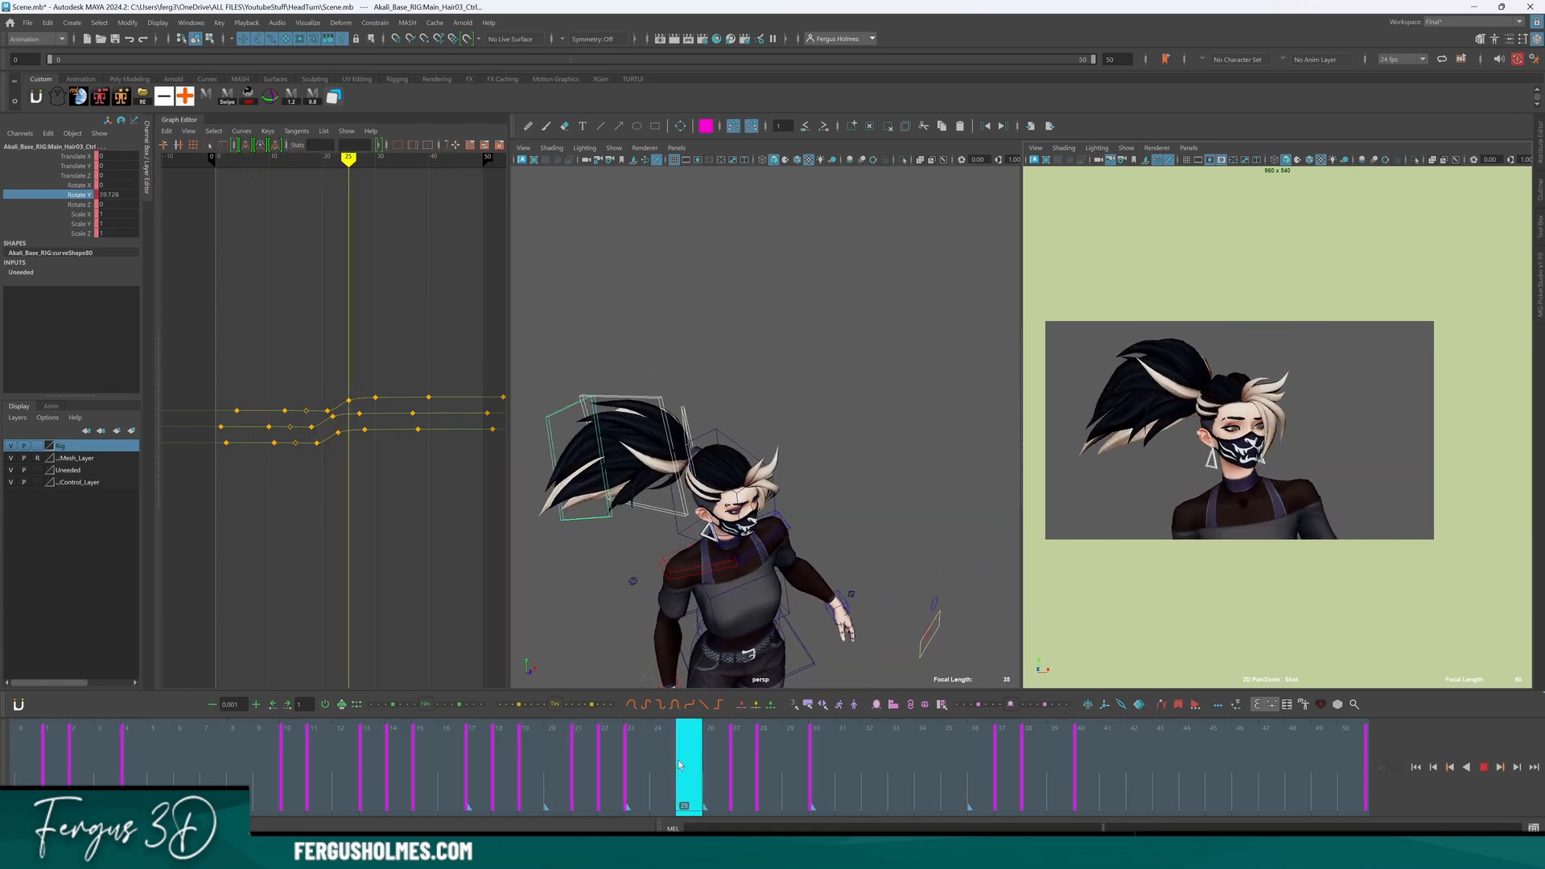
pyautogui.hotkey('alt', 'v')
# Play the head turn from a high angle and examine the ponytail's drag from above at frame 25.
pyautogui.scroll(2, 363, 503)
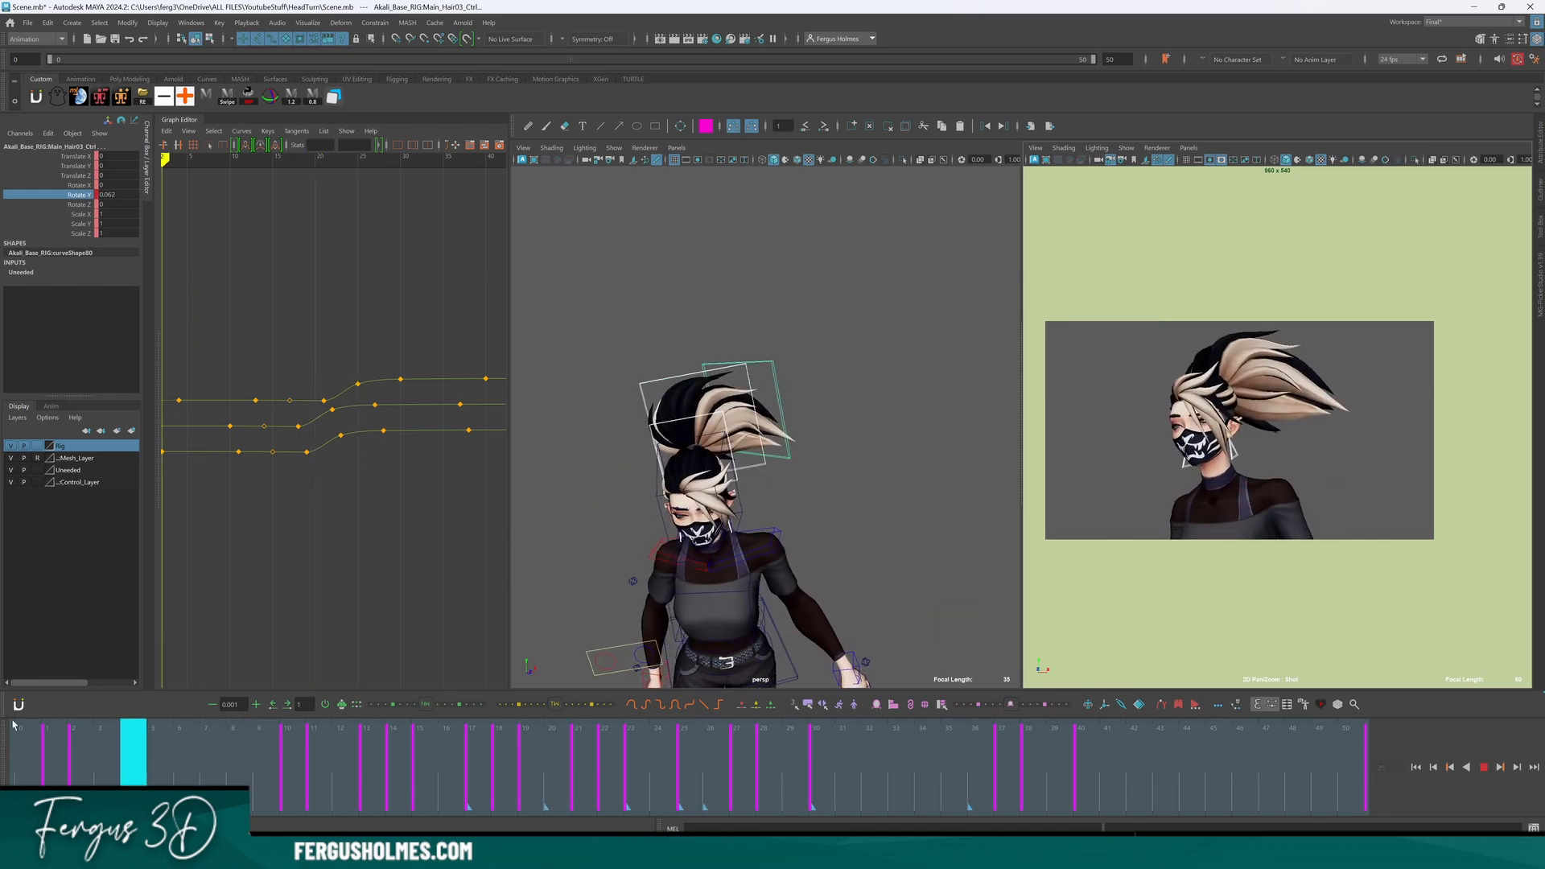
pyautogui.hotkey('alt', 'shift', 'v')
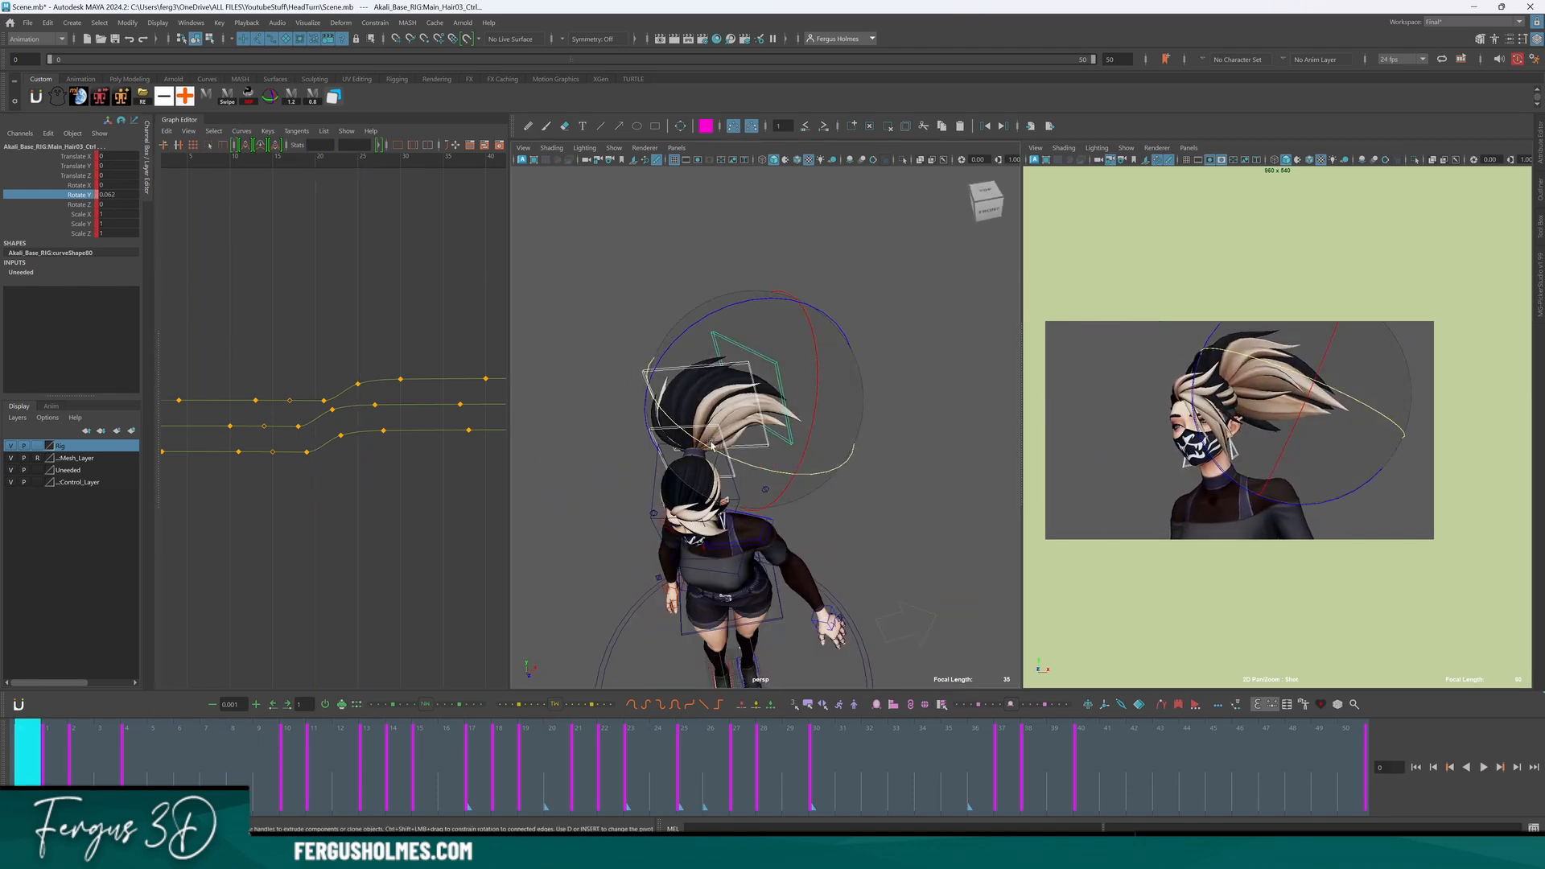
pyautogui.hotkey('alt', 'v')
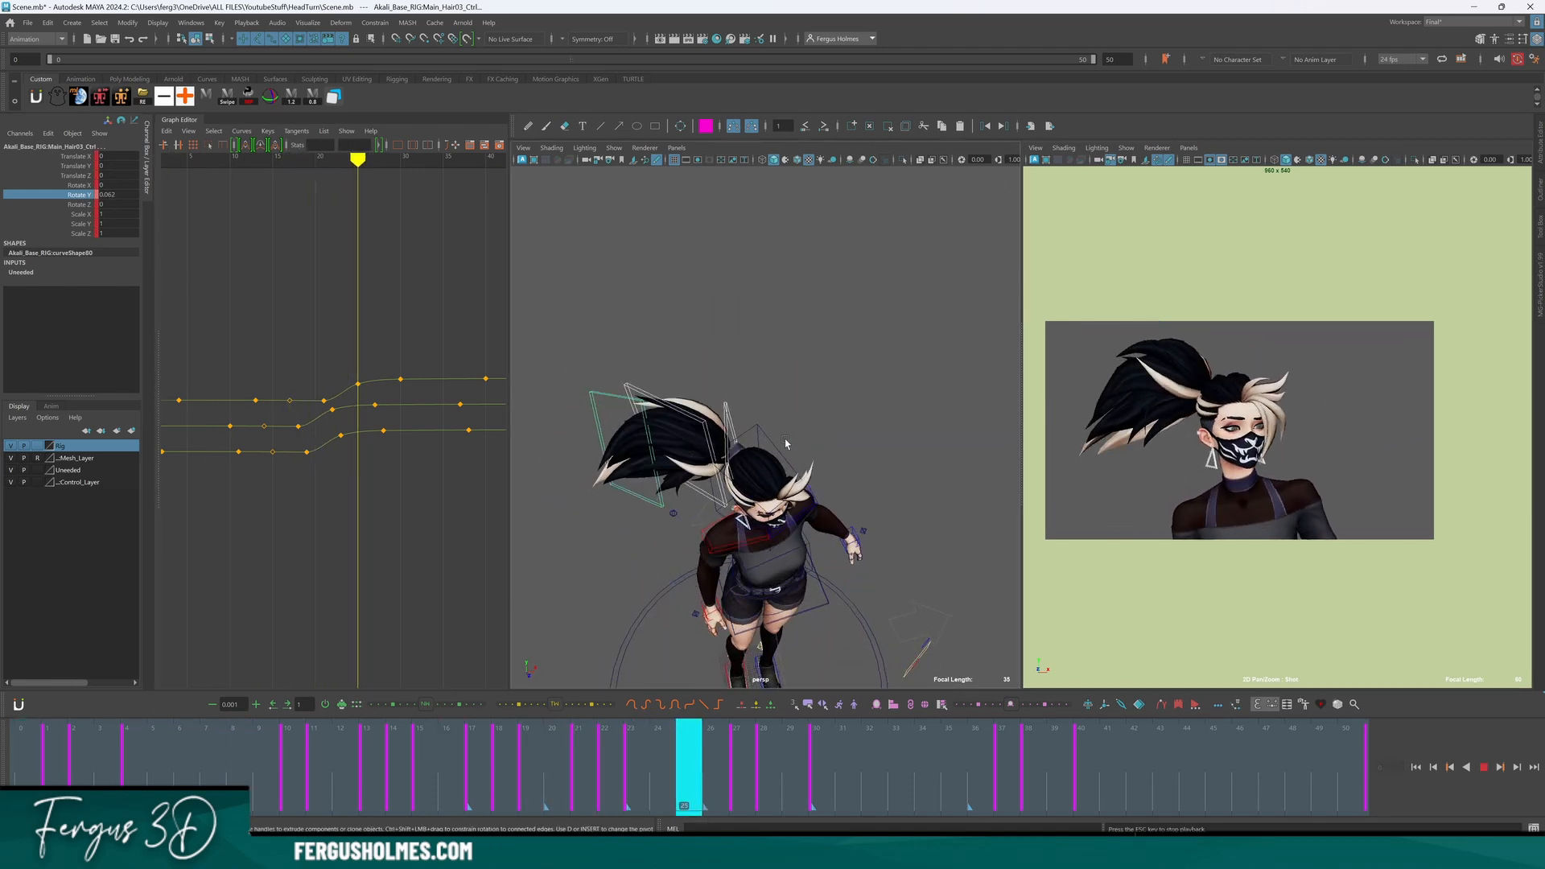
pyautogui.hotkey('alt', 'v')
pyautogui.keyDown('alt'); pyautogui.moveTo(612, 499); pyautogui.dragTo(708, 571); pyautogui.keyUp('alt')
pyautogui.moveTo(162, 734); pyautogui.dragTo(686, 750)
pyautogui.scroll(2, 376, 381)
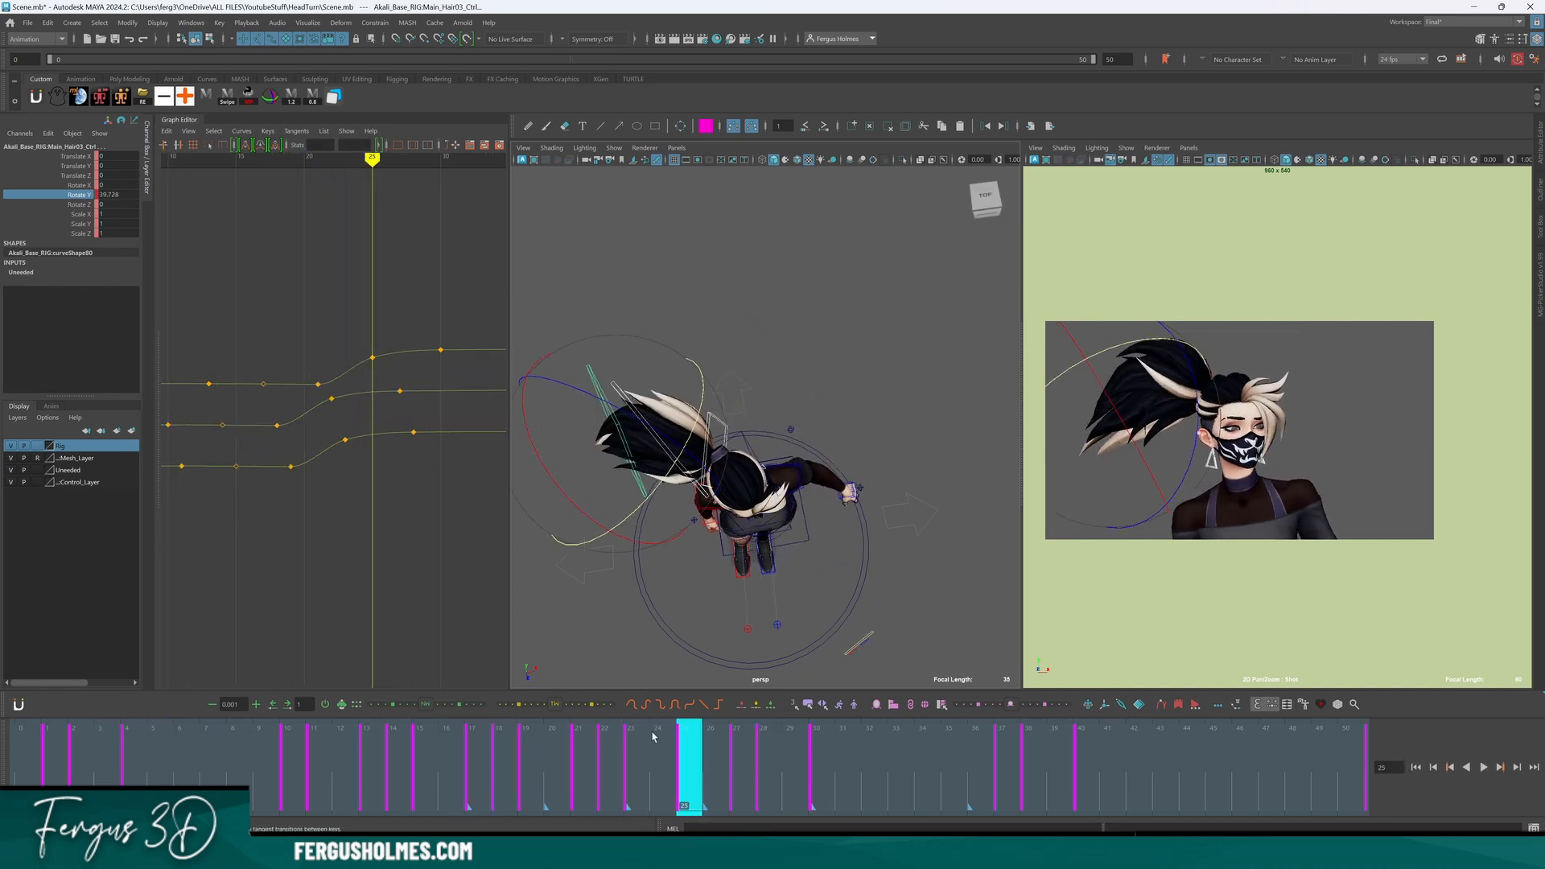
# Try keying the hair controls' Rotate Y curves on frame 25, and undo the added keys.
pyautogui.keyDown('alt'); pyautogui.moveTo(424, 487); pyautogui.dragTo(366, 510, button='middle'); pyautogui.keyUp('alt')
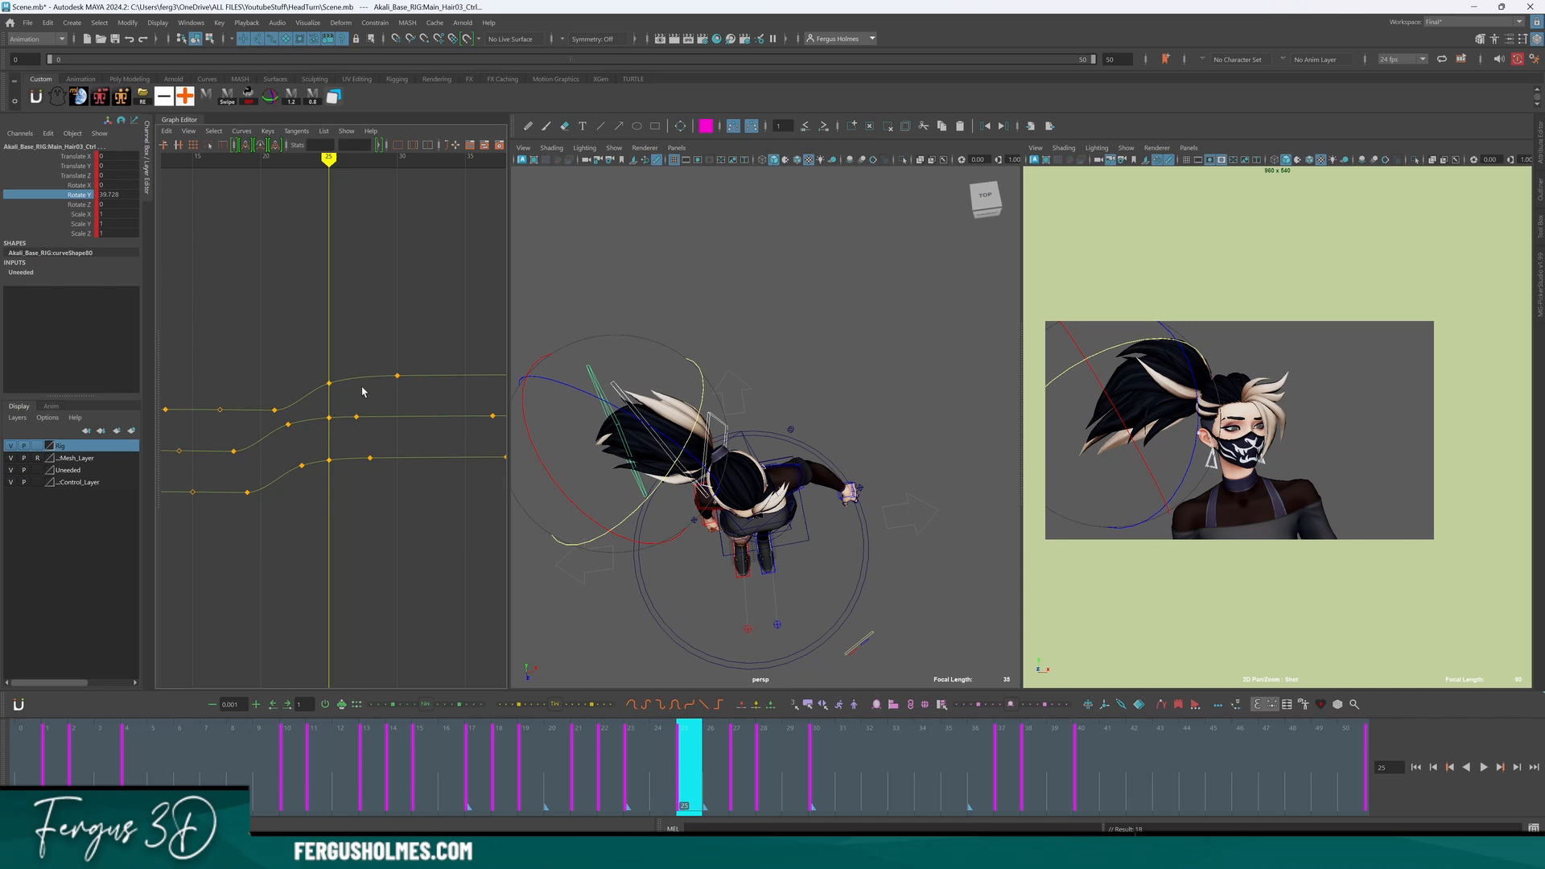
pyautogui.hotkey('ctrl', 'z')
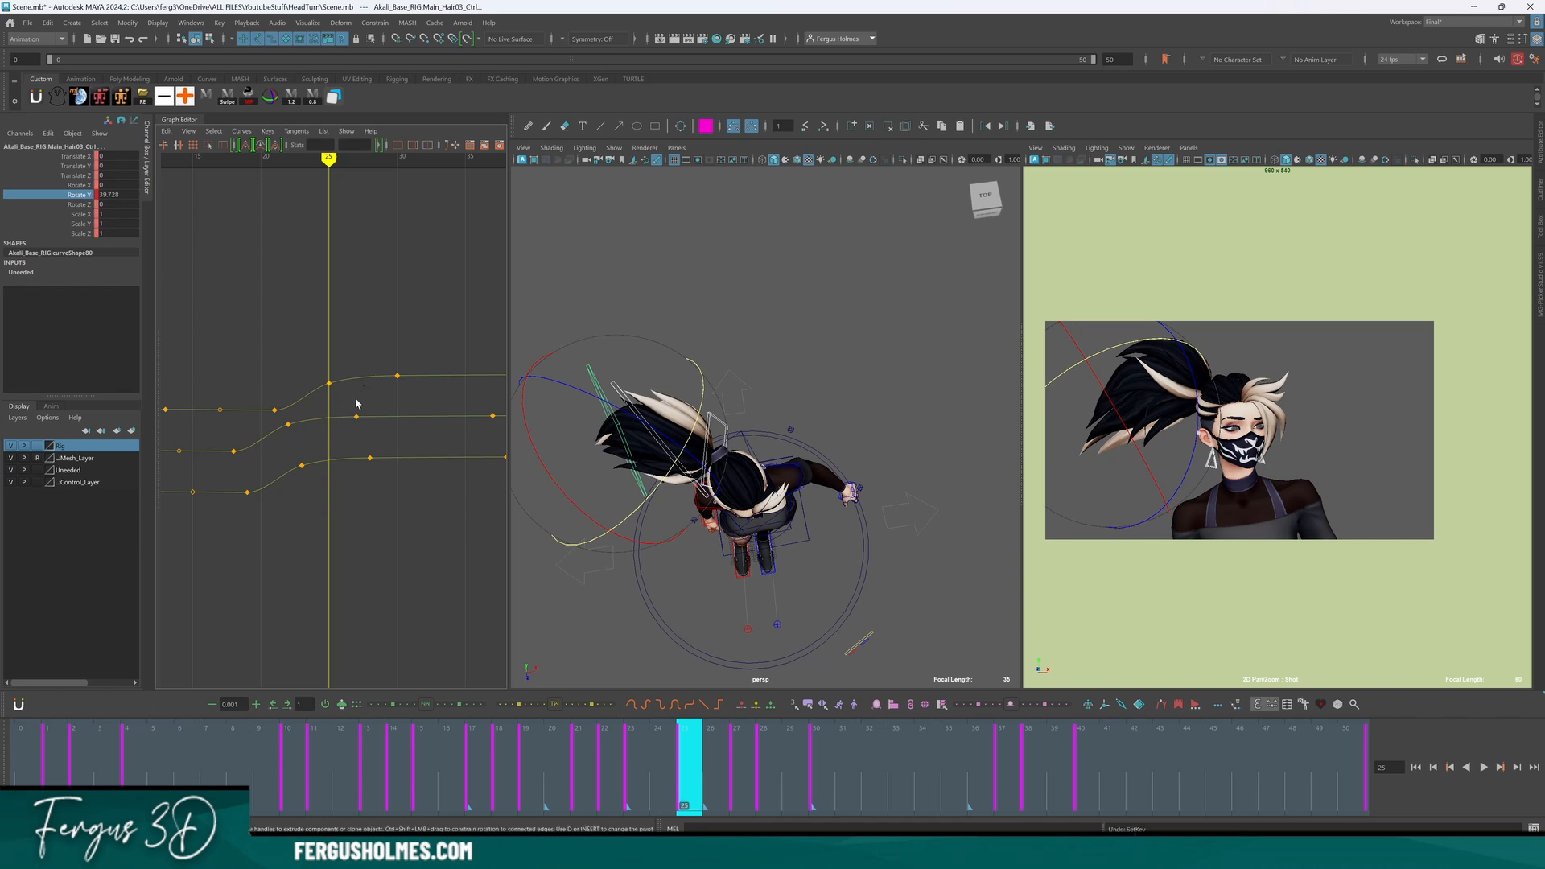
pyautogui.keyDown('alt'); pyautogui.moveTo(301, 476); pyautogui.dragTo(421, 463); pyautogui.keyUp('alt')
pyautogui.moveTo(282, 427)
pyautogui.keyDown('alt'); pyautogui.mouseDown(button='middle')
pyautogui.moveTo(372, 427)
pyautogui.moveTo(250, 433)
pyautogui.mouseUp(button='middle'); pyautogui.keyUp('alt')
pyautogui.keyDown('alt'); pyautogui.moveTo(390, 427); pyautogui.dragTo(244, 436, button='middle'); pyautogui.keyUp('alt')
# Select only the Main_Hair01 control, key all its channels on frame 27 and select its Rotate Y key there.
pyautogui.click(726, 410)
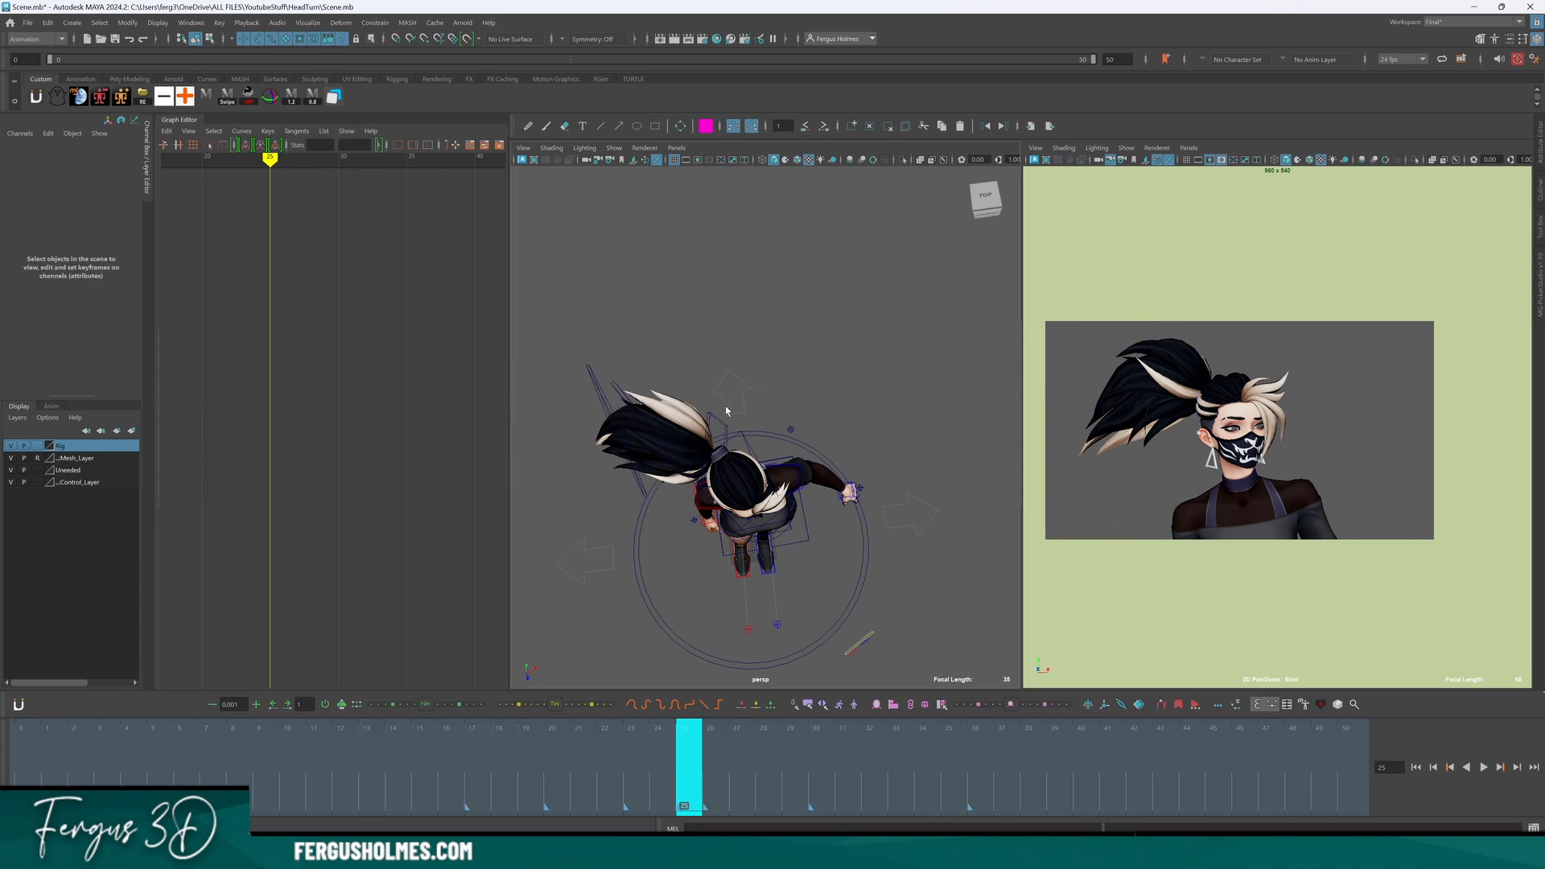
pyautogui.click(712, 415)
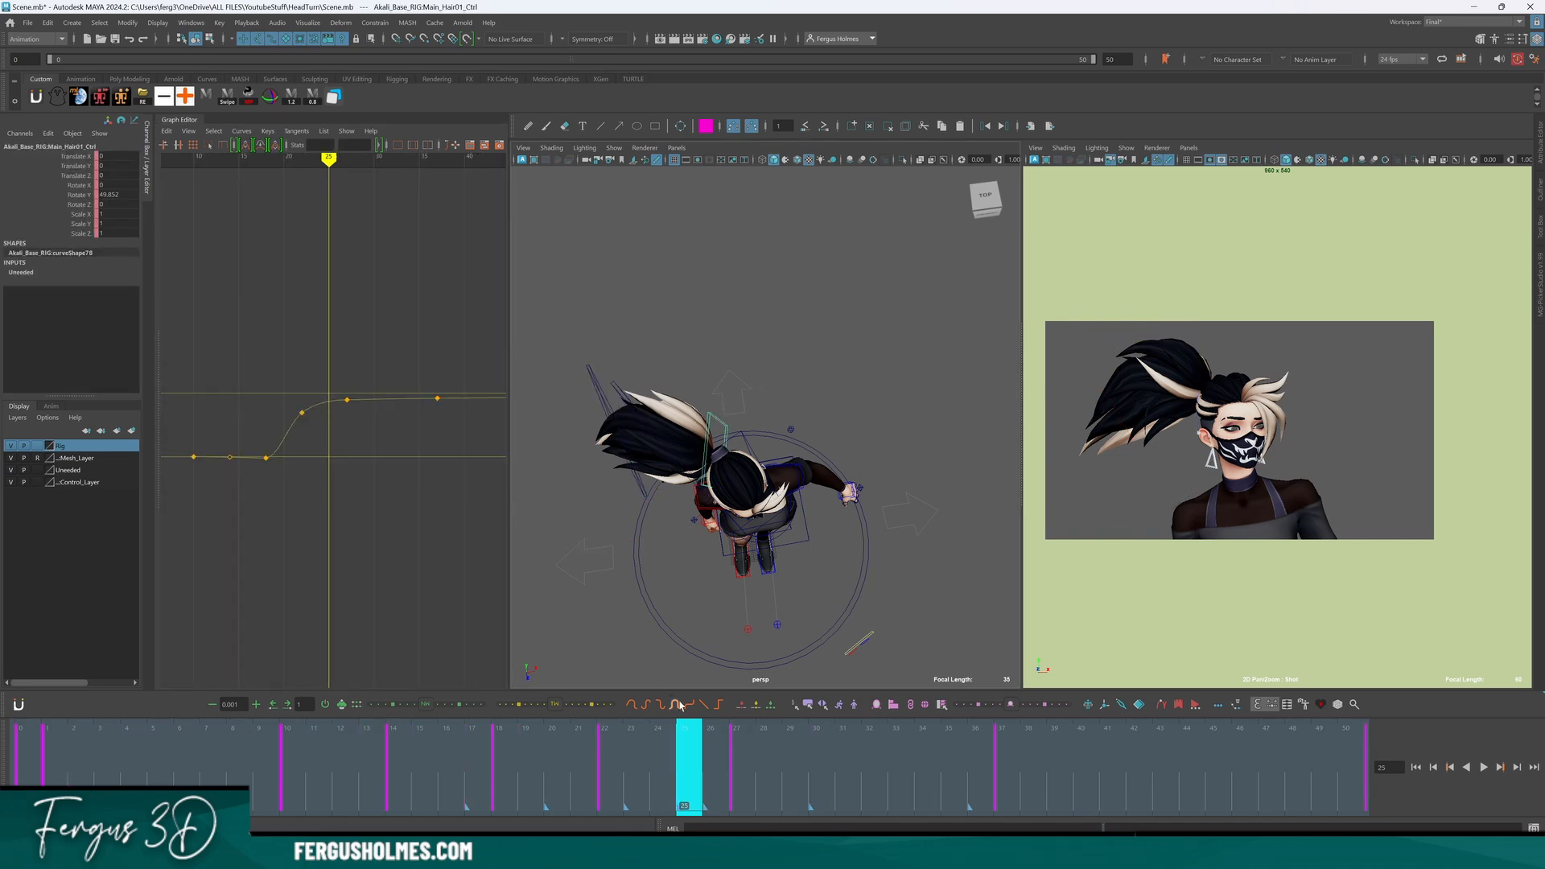
pyautogui.click(744, 748)
pyautogui.press('s')
pyautogui.keyDown('alt'); pyautogui.moveTo(410, 413); pyautogui.dragTo(392, 416, button='middle'); pyautogui.keyUp('alt')
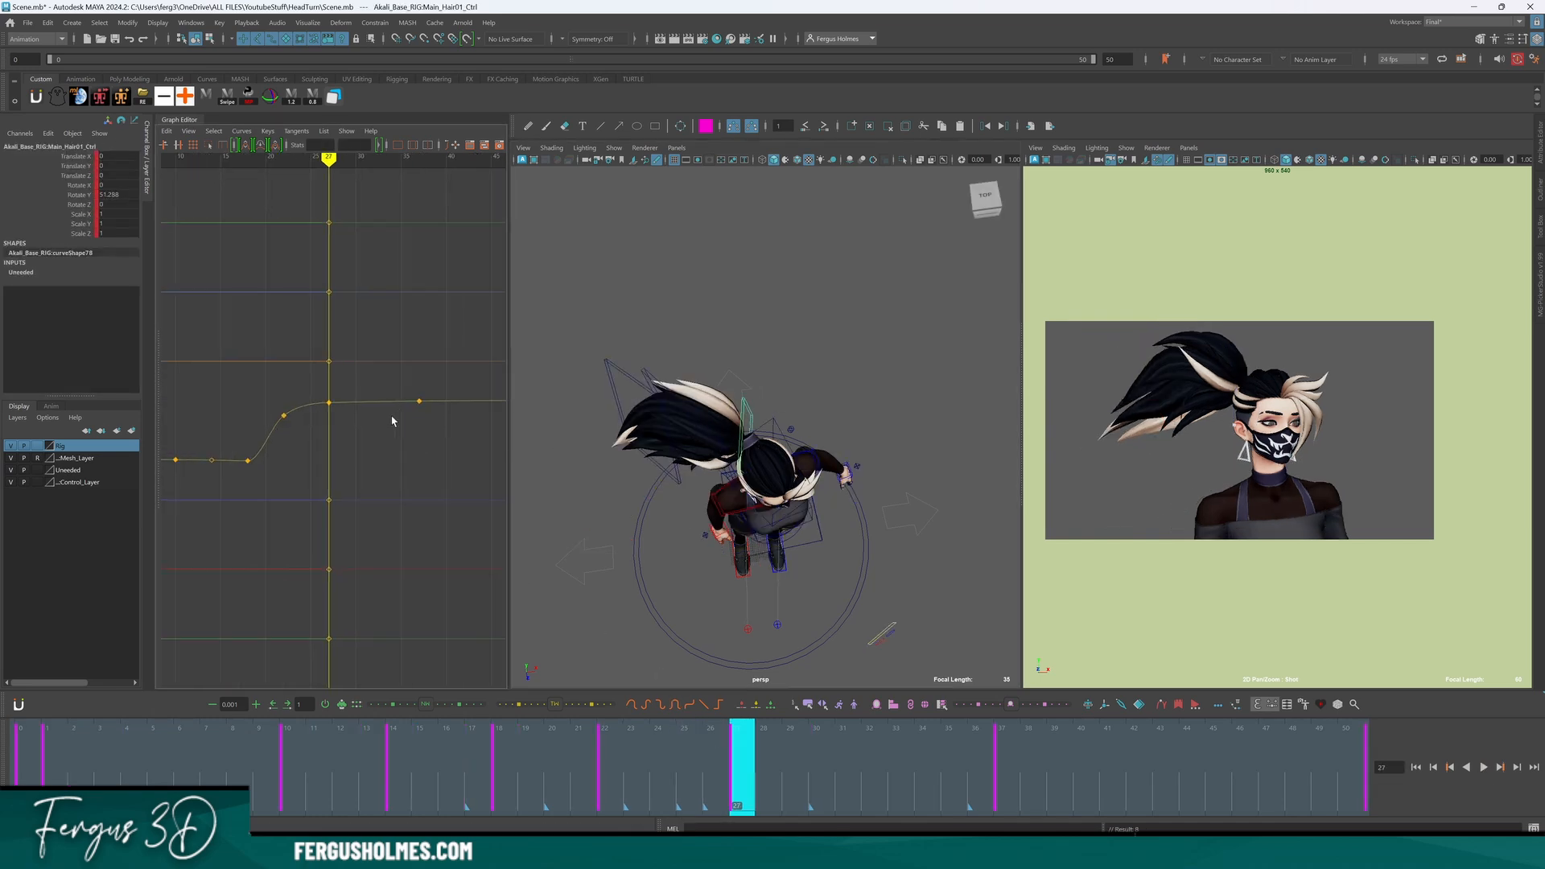
pyautogui.moveTo(323, 392); pyautogui.dragTo(346, 418)
pyautogui.press('s')
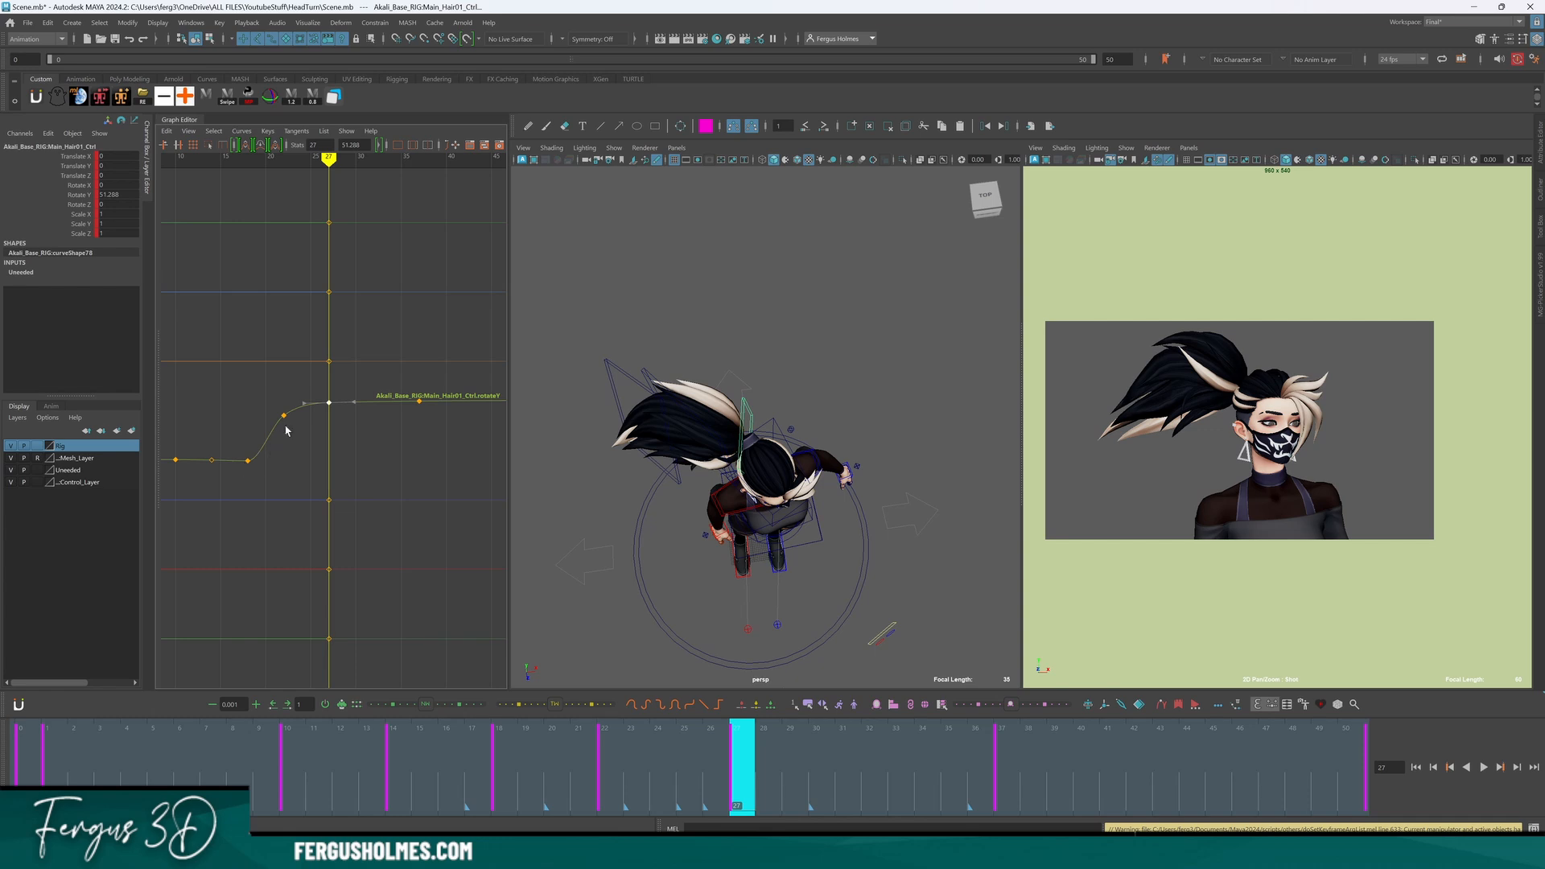
# Lower the Main_Hair01 control's last two Rotate Y keys to the level at the start of the curve.
pyautogui.press('.')
pyautogui.scroll(-4, 445, 445)
pyautogui.keyDown('alt'); pyautogui.moveTo(438, 443); pyautogui.dragTo(379, 446, button='middle'); pyautogui.keyUp('alt')
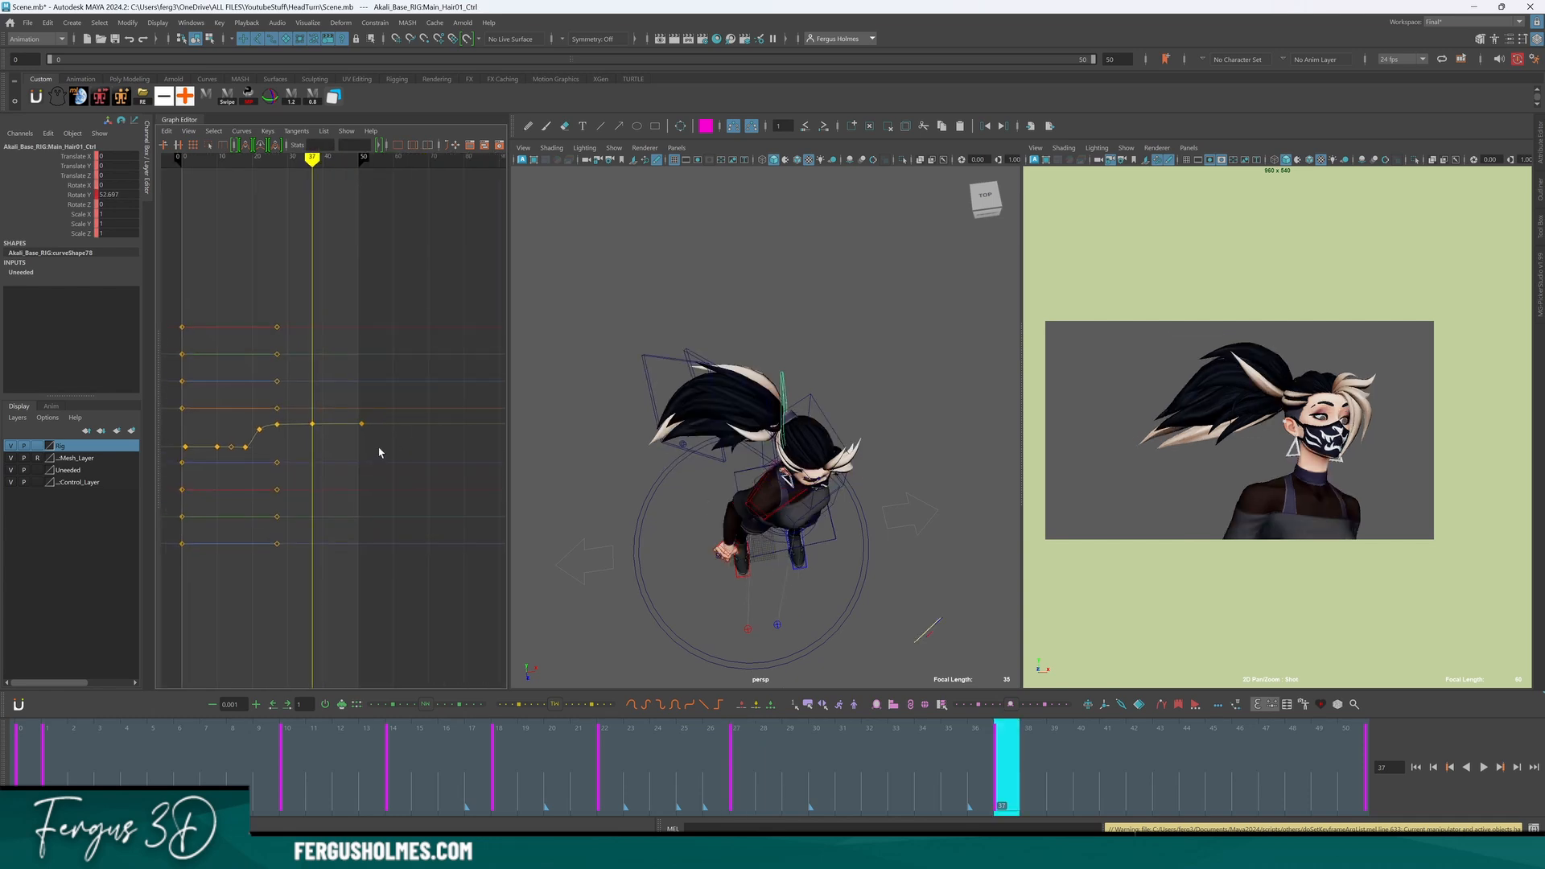
pyautogui.scroll(2, 379, 446)
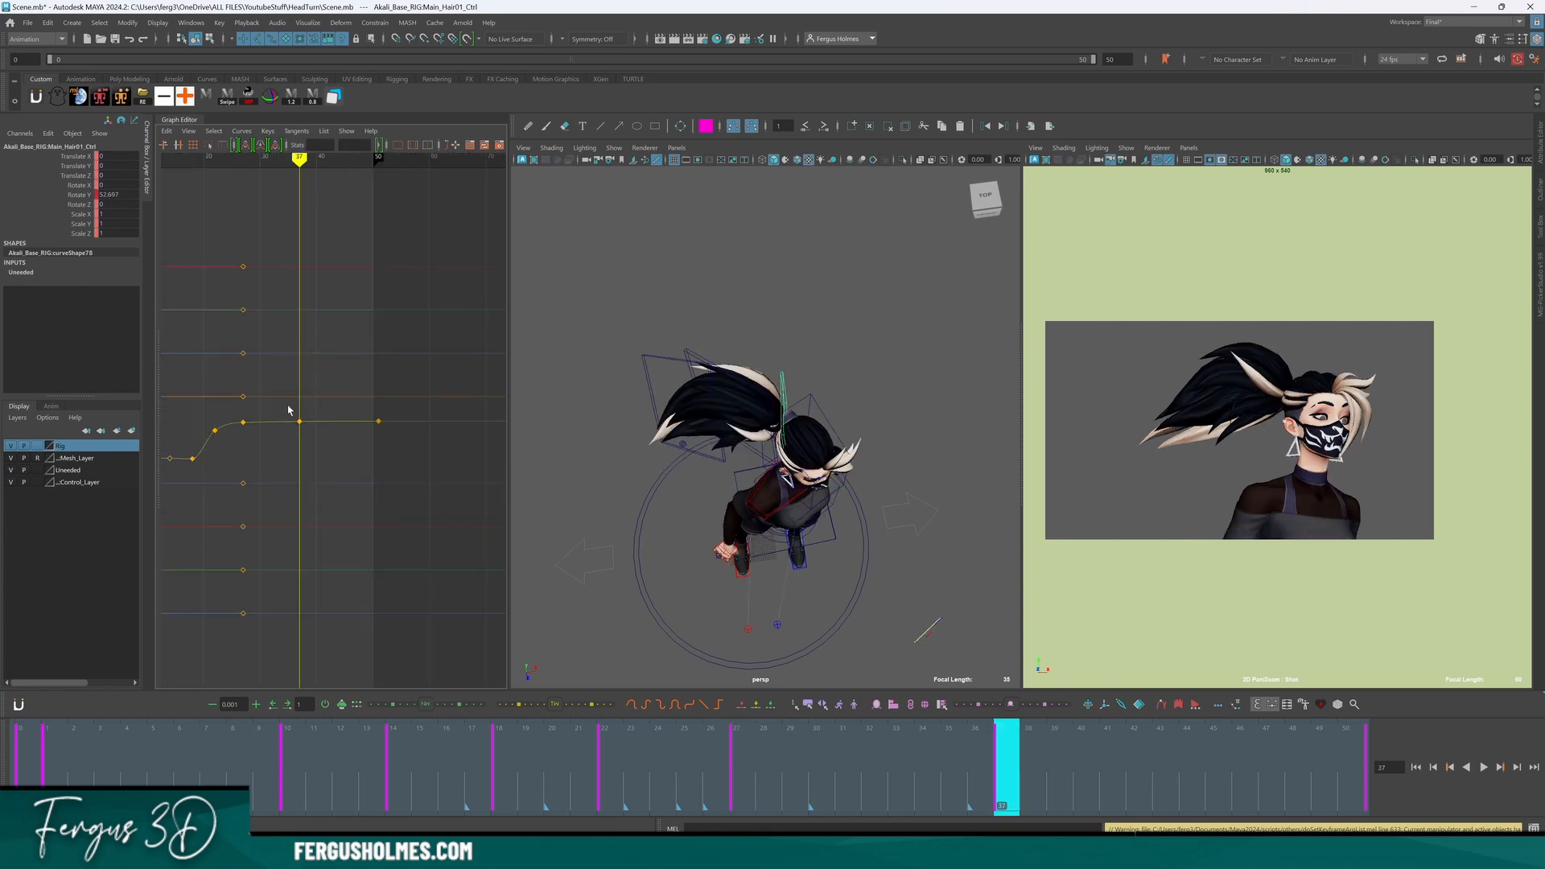
pyautogui.moveTo(284, 404); pyautogui.dragTo(414, 447)
pyautogui.keyDown('alt'); pyautogui.moveTo(416, 452); pyautogui.dragTo(366, 478, button='middle'); pyautogui.keyUp('alt')
pyautogui.click(381, 424)
pyautogui.moveTo(320, 433); pyautogui.dragTo(422, 467)
pyautogui.scroll(3, 364, 435)
pyautogui.keyDown('alt'); pyautogui.moveTo(362, 435); pyautogui.dragTo(423, 429, button='middle'); pyautogui.keyUp('alt')
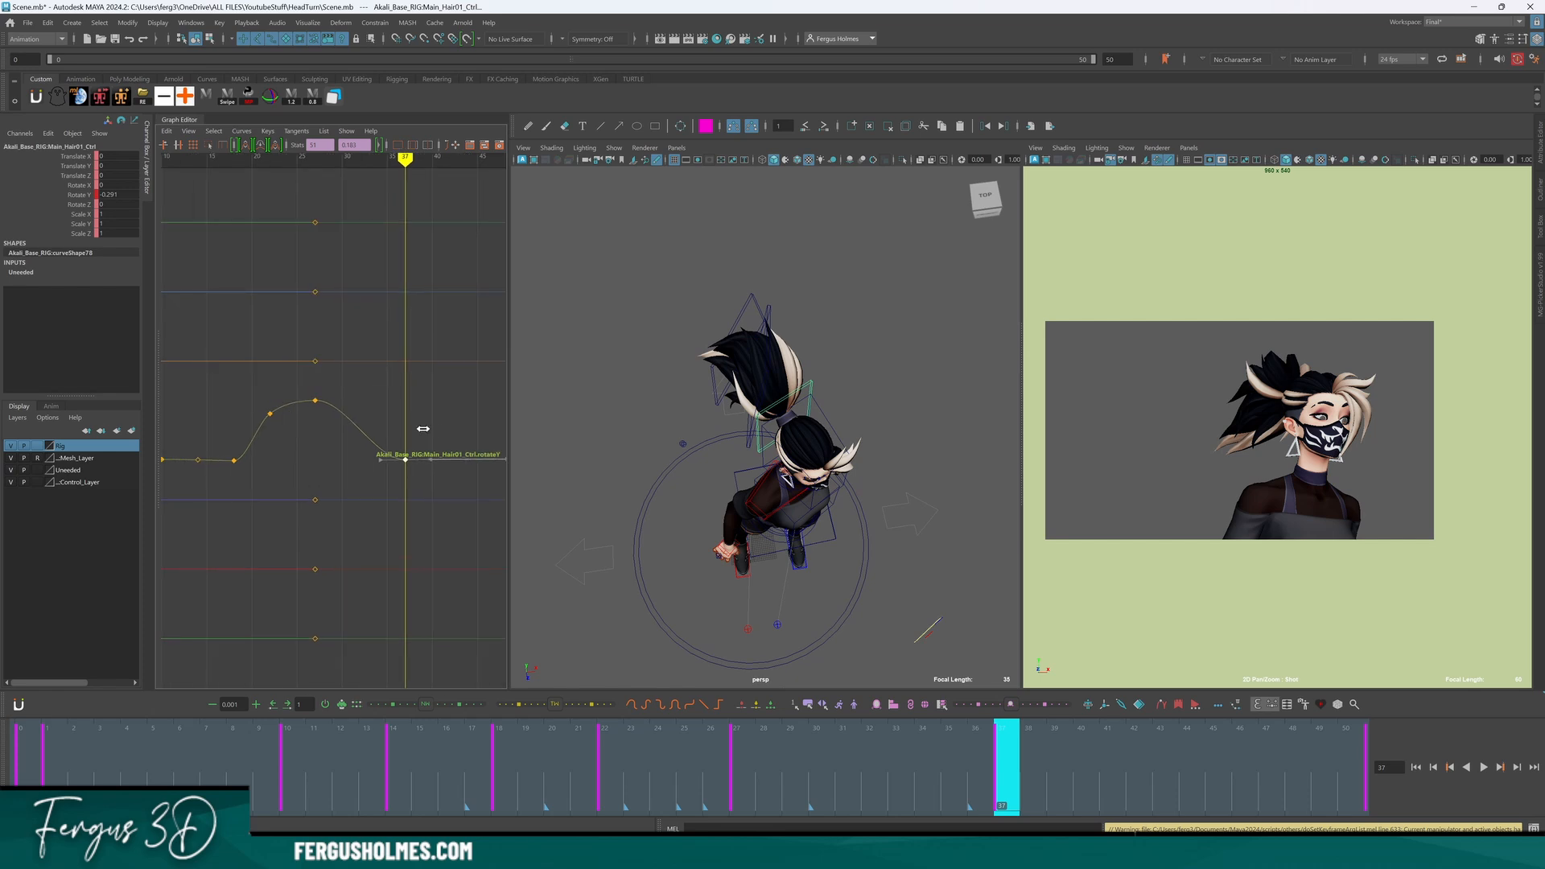
# Shift Main_Hair01's last two Rotate Y keys to frames 33 and 47, and raise the frame 33 key to 3.456.
pyautogui.click(429, 420)
pyautogui.press(',')
pyautogui.press(',')
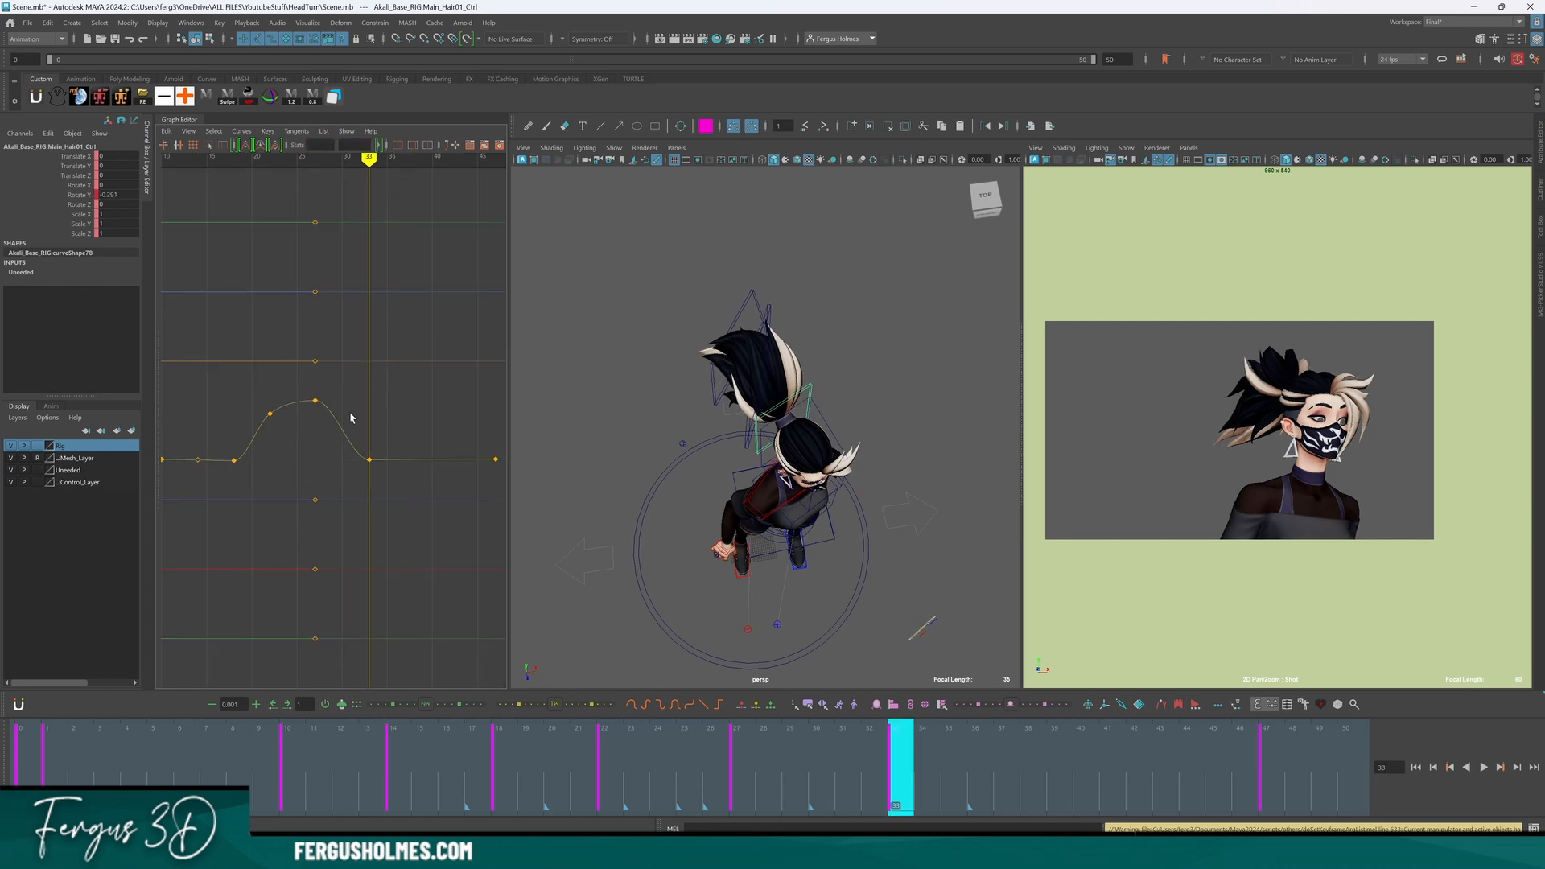
pyautogui.keyDown('alt'); pyautogui.moveTo(408, 445); pyautogui.dragTo(363, 427, button='middle'); pyautogui.keyUp('alt')
pyautogui.press('.')
pyautogui.moveTo(312, 427); pyautogui.dragTo(336, 454)
pyautogui.keyDown('shift'); pyautogui.moveTo(345, 459); pyautogui.dragTo(347, 454, button='middle'); pyautogui.keyUp('shift')
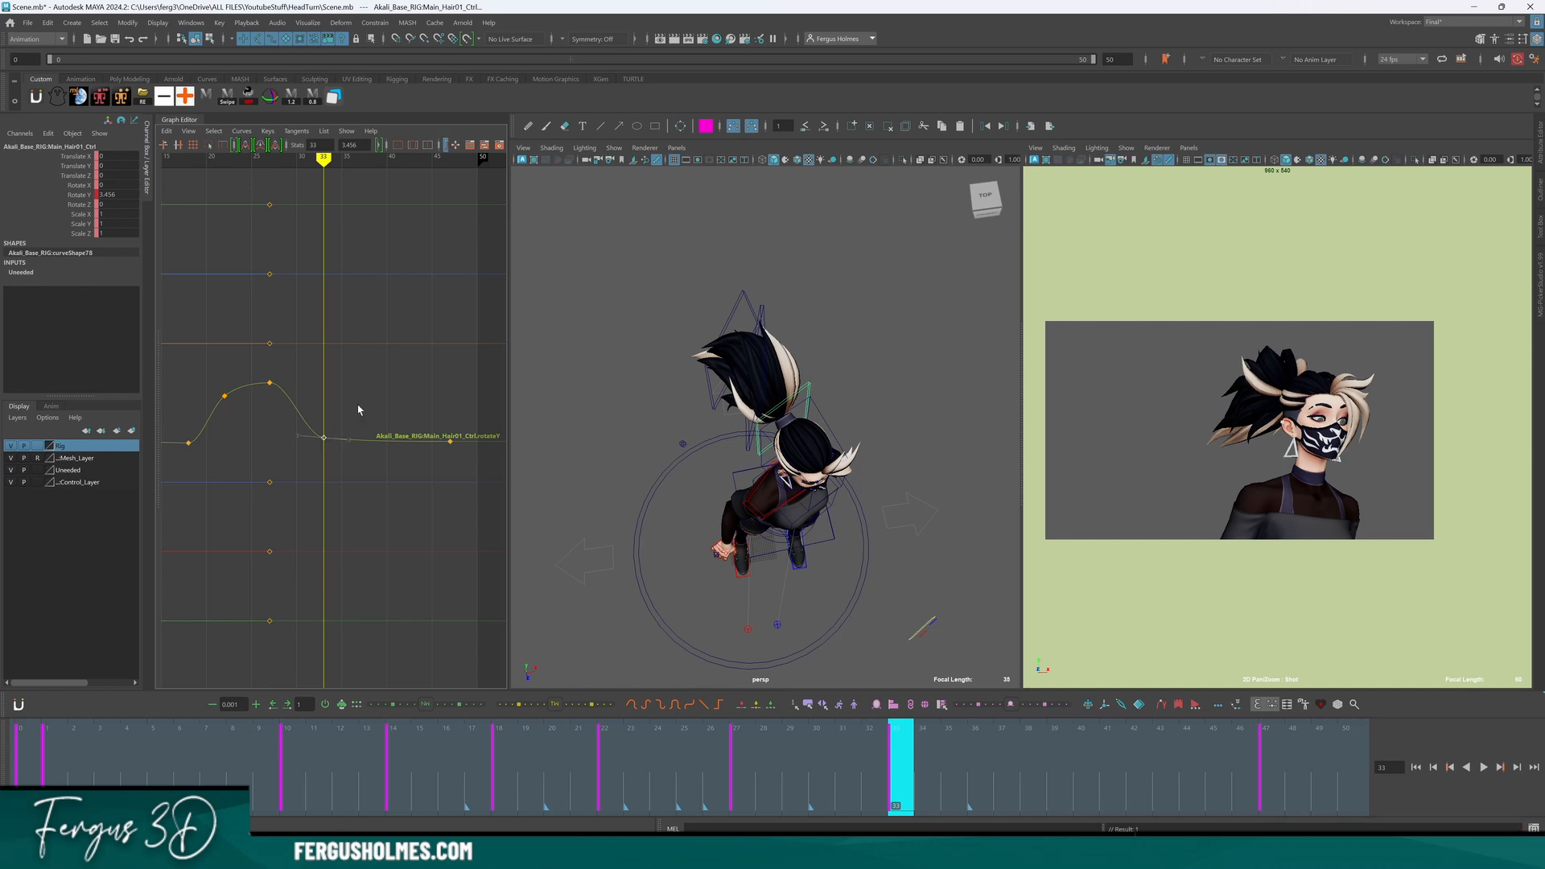
# Play the head turn to check the ponytail's settle, and move Main_Hair01's last Rotate Y key to frame 49.
pyautogui.moveTo(913, 752); pyautogui.dragTo(491, 729)
pyautogui.hotkey('alt', 'v')
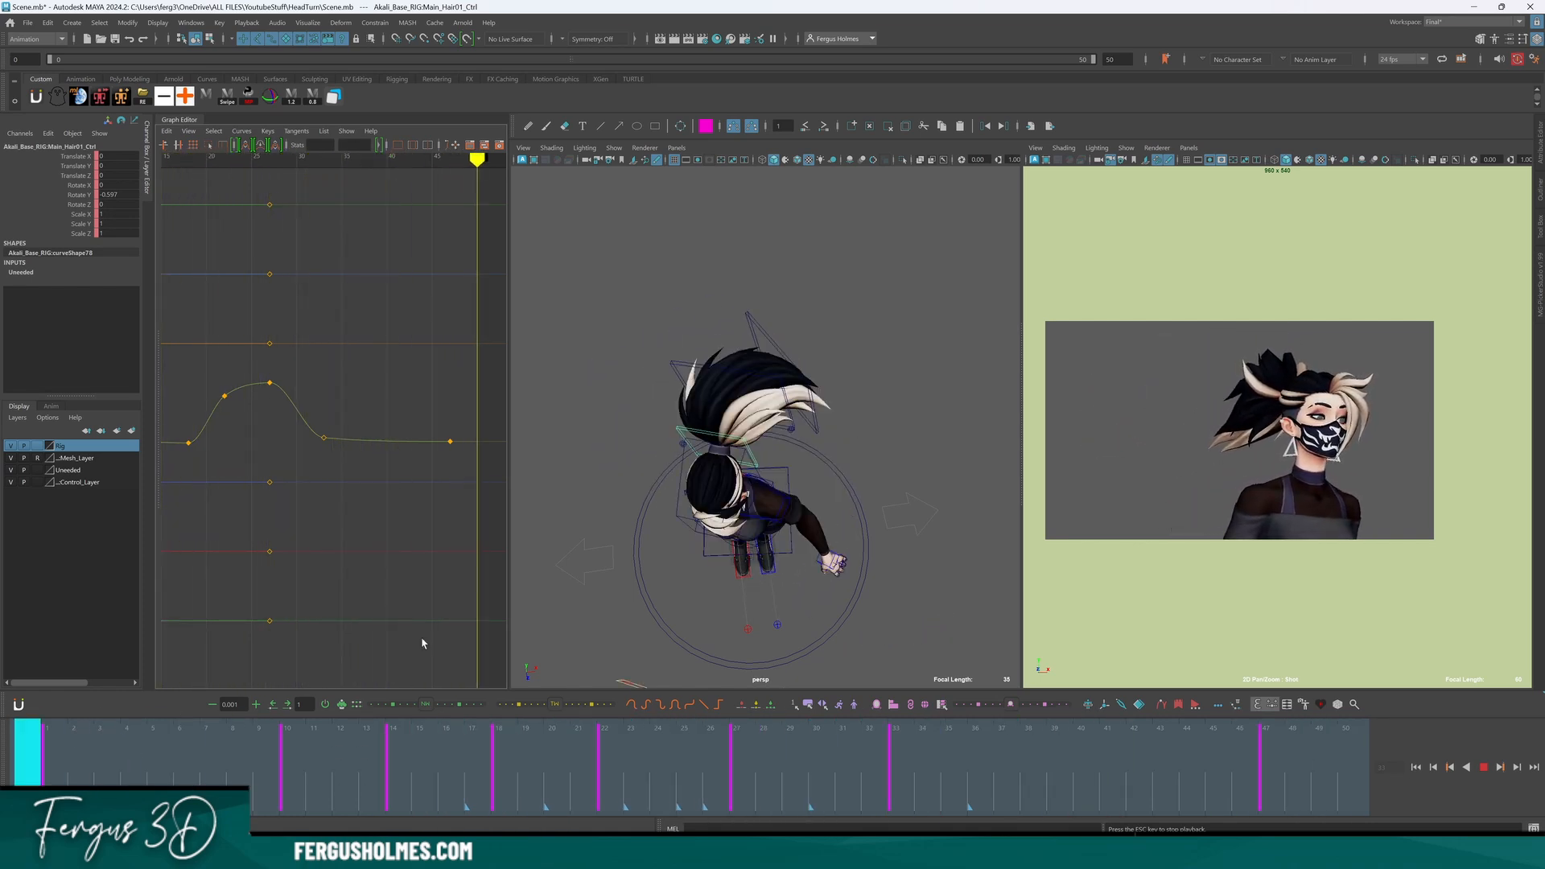
pyautogui.press('Escape')
pyautogui.moveTo(424, 421); pyautogui.dragTo(482, 463)
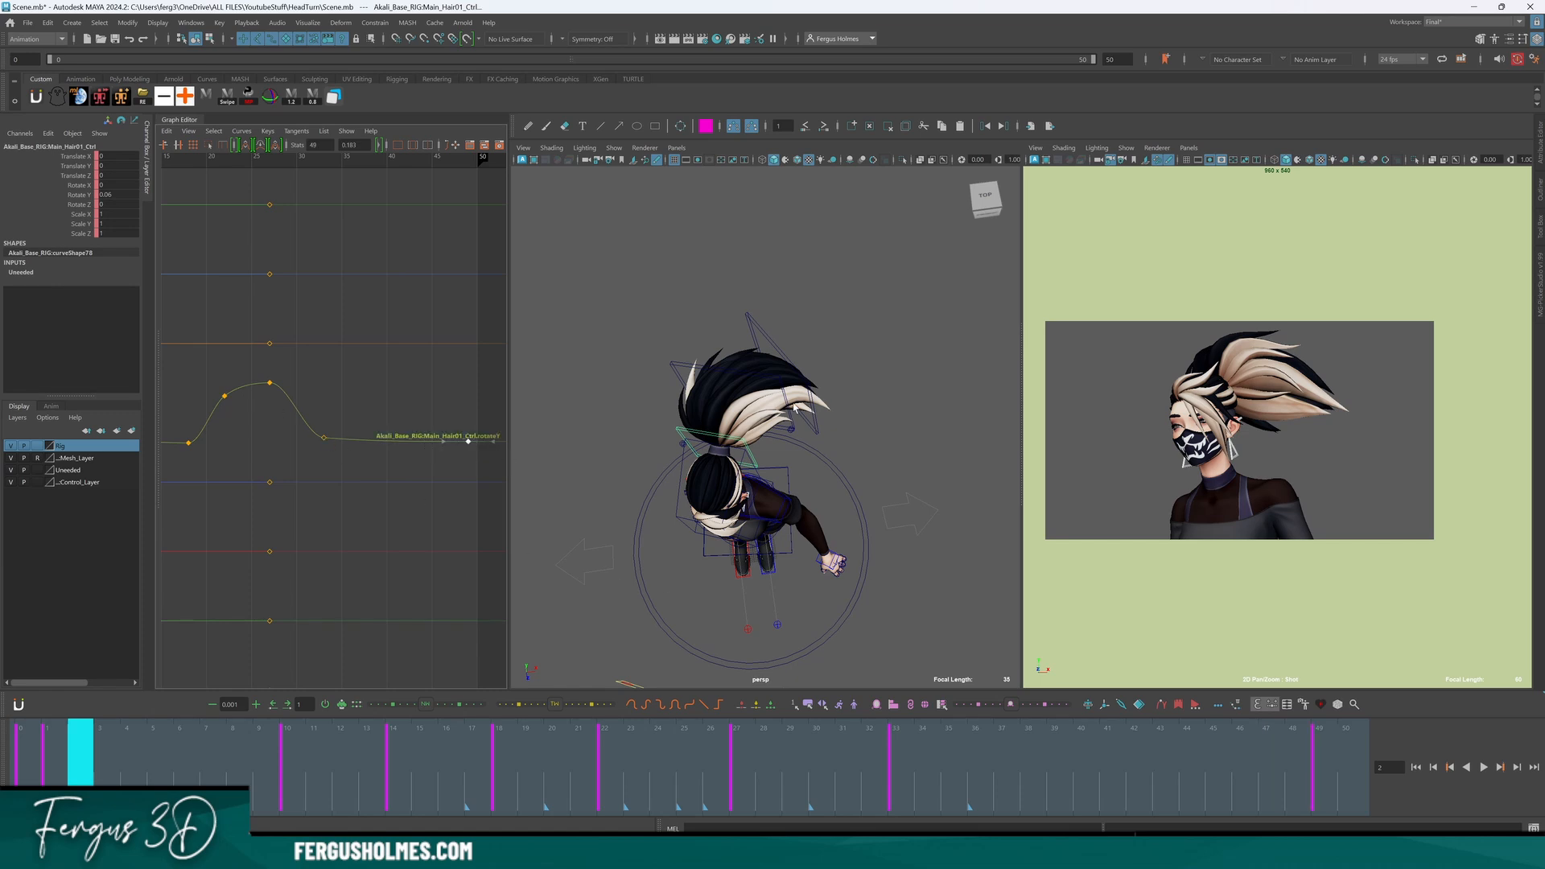
# Play the head turn from above, from the side and from a high three-quarter angle to examine the ponytail's swing.
pyautogui.keyDown('alt'); pyautogui.moveTo(795, 408); pyautogui.dragTo(840, 453); pyautogui.keyUp('alt')
pyautogui.hotkey('alt', 'v')
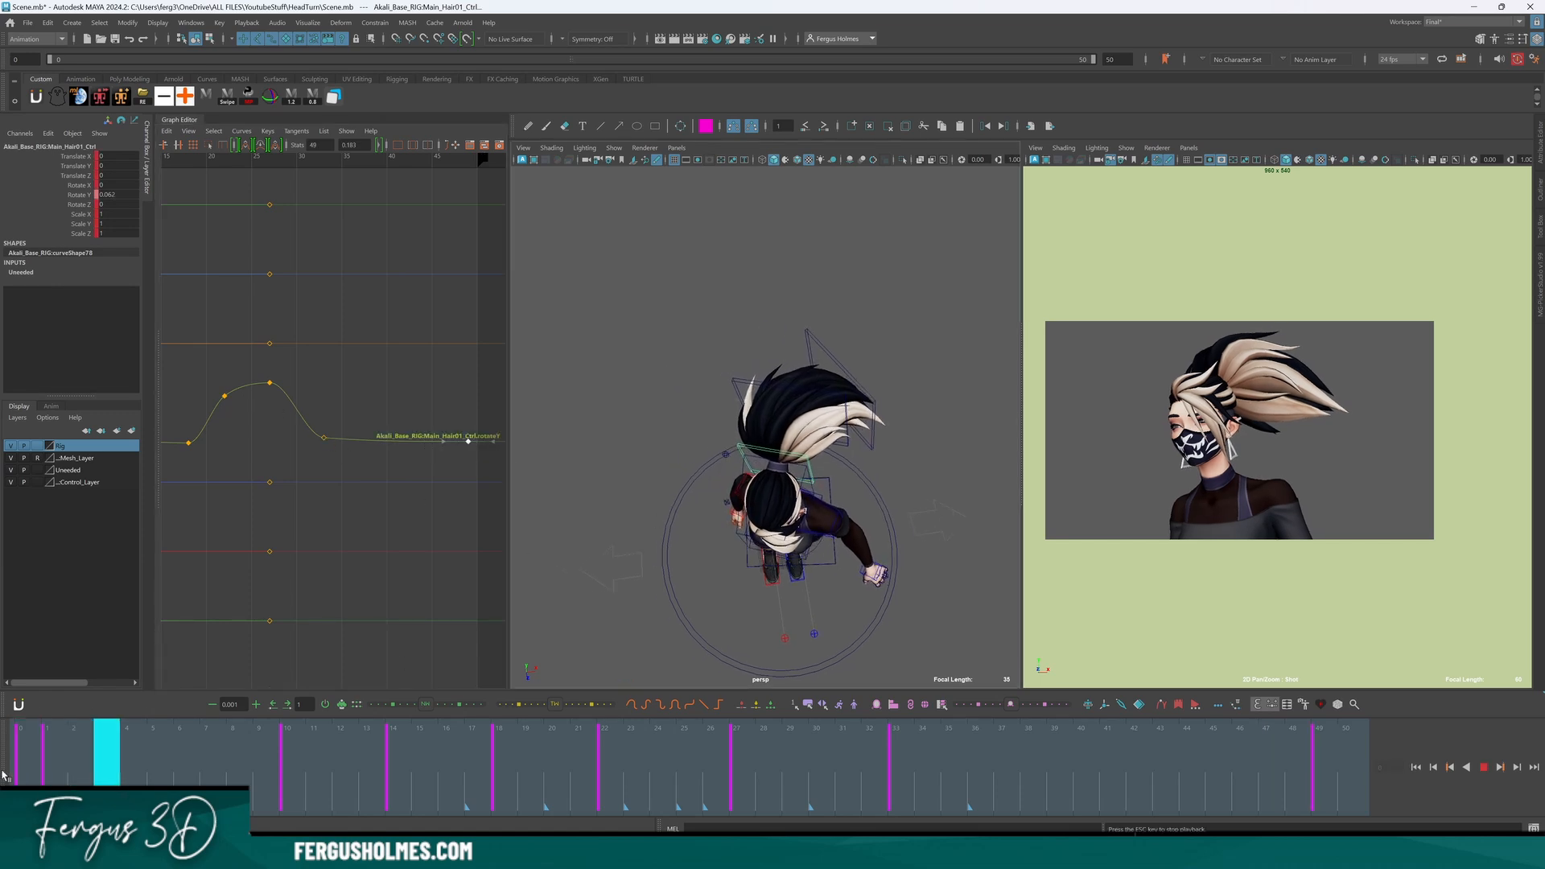
pyautogui.hotkey('alt', 'v')
pyautogui.keyDown('alt'); pyautogui.moveTo(837, 406); pyautogui.dragTo(777, 400); pyautogui.keyUp('alt')
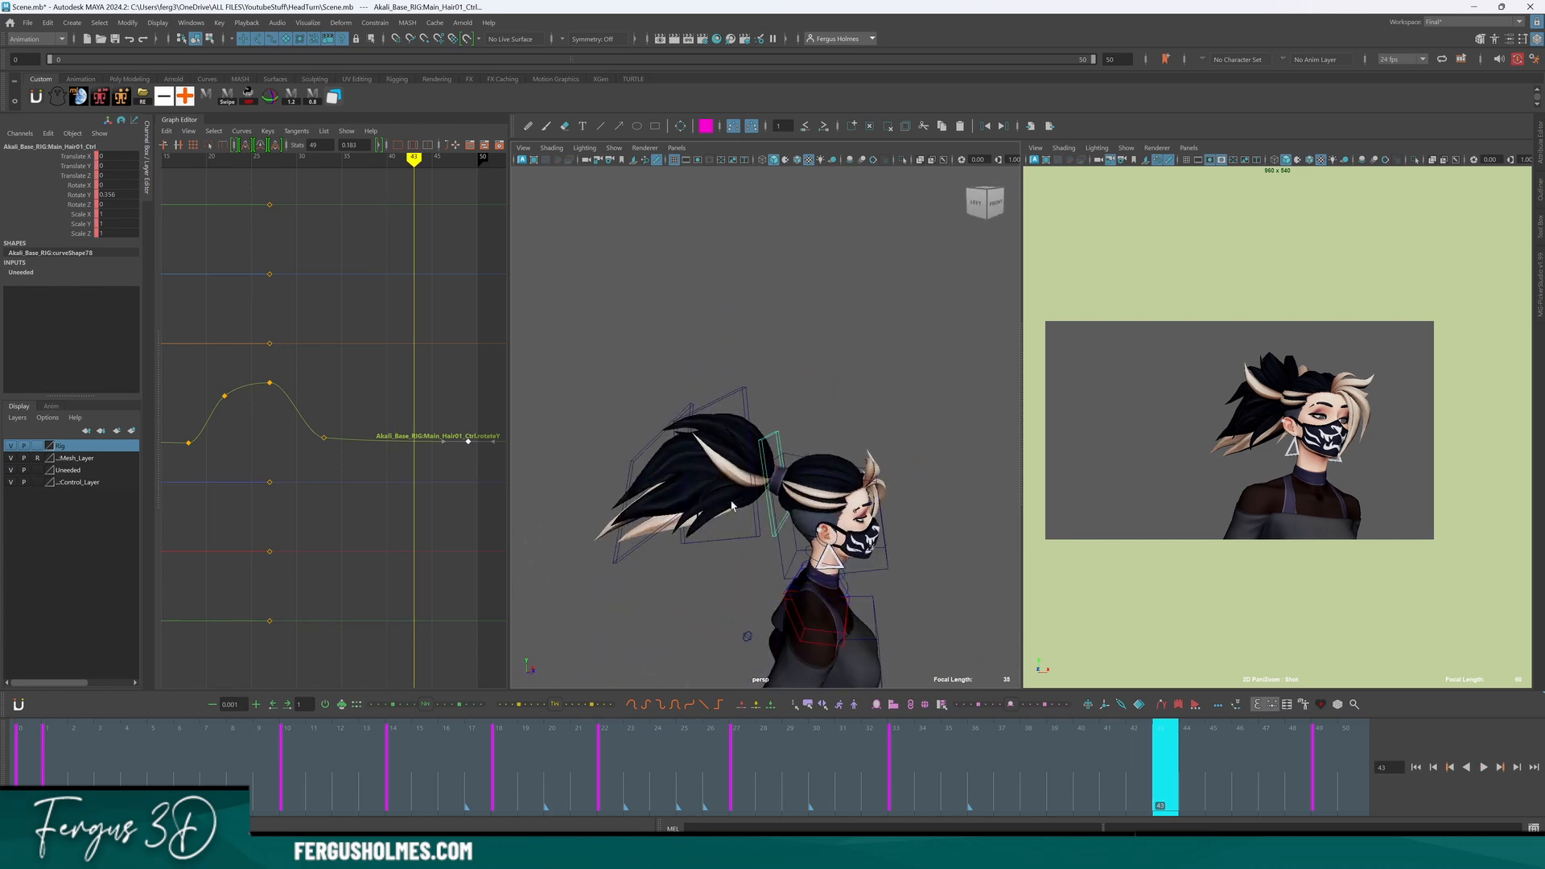
pyautogui.keyDown('alt'); pyautogui.moveTo(731, 505); pyautogui.dragTo(788, 453); pyautogui.keyUp('alt')
pyautogui.hotkey('alt', 'v')
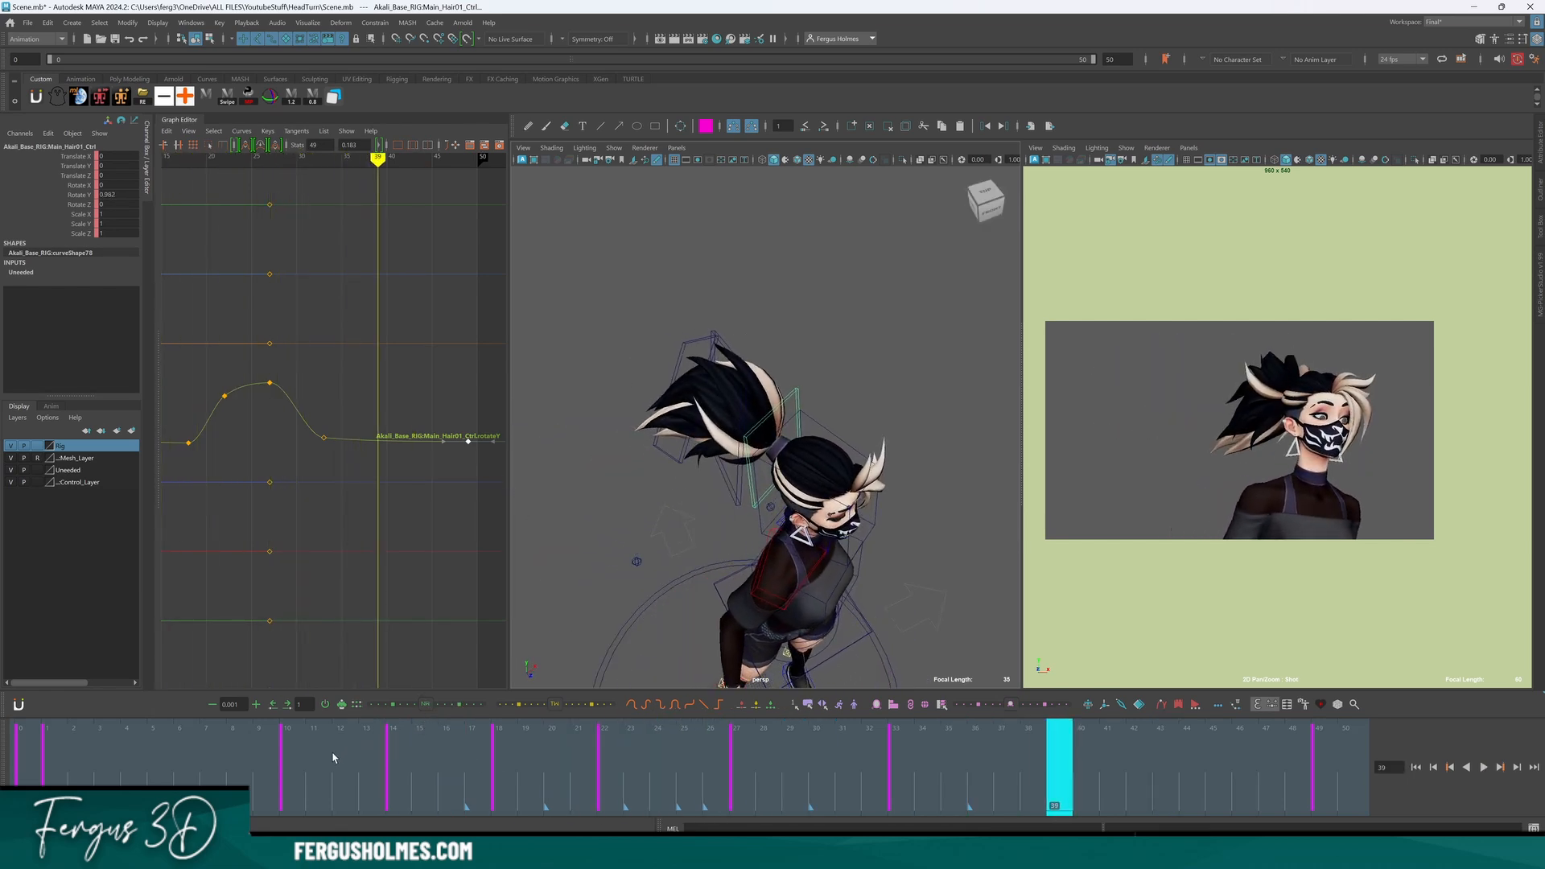
pyautogui.press('Escape')
# Copy Main_Hair01's Rotate Y keys onto Main_Hair02's Rotate Y curve from frame 2 and clear the leftover key after frame 50.
pyautogui.moveTo(229, 420); pyautogui.dragTo(224, 444)
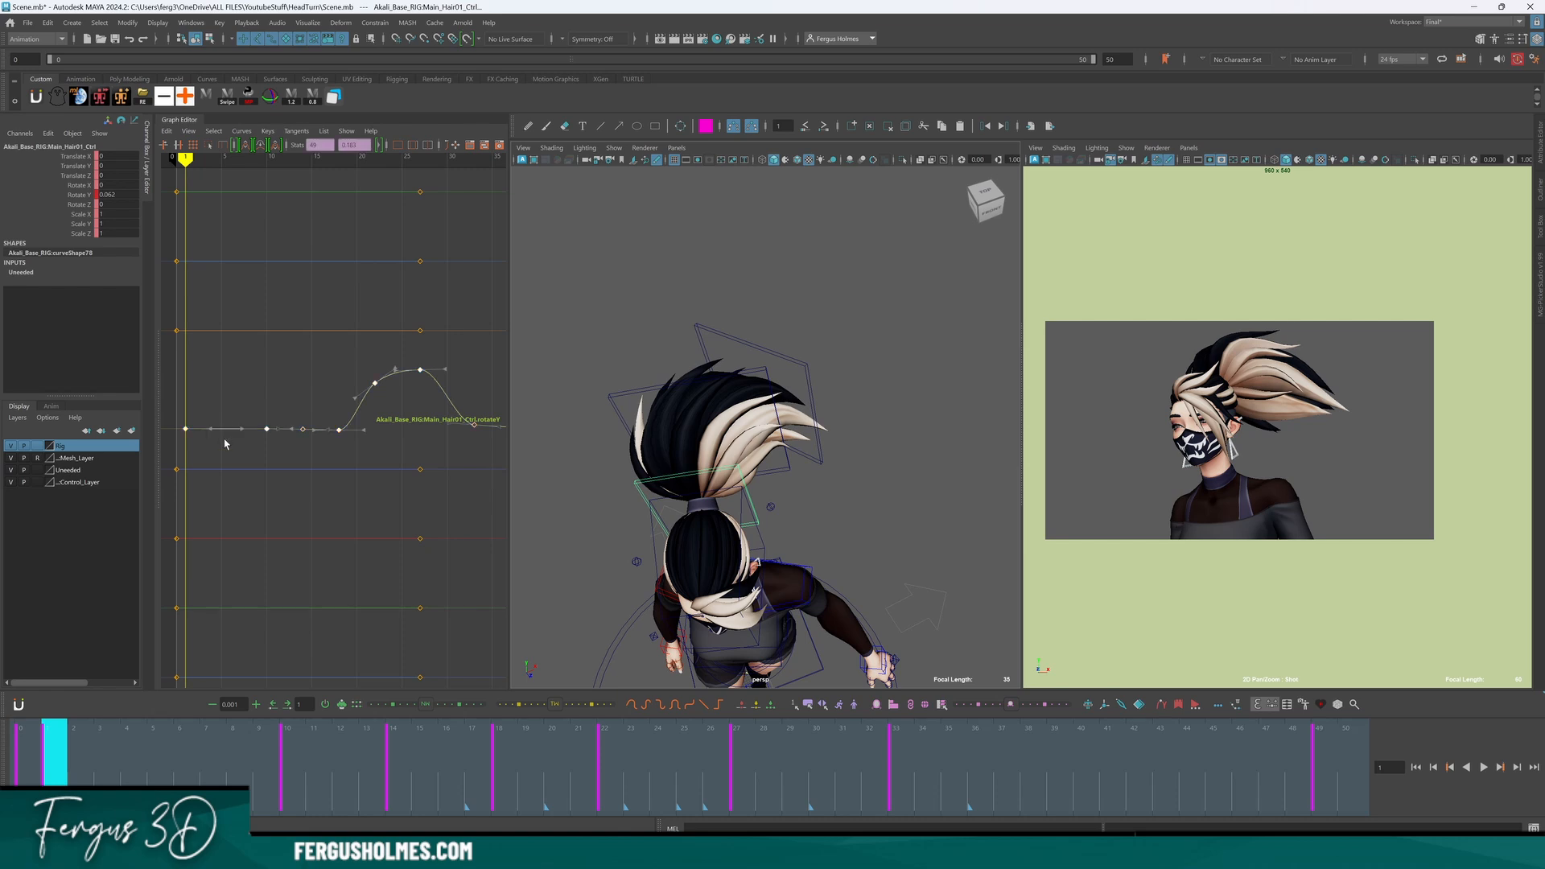
pyautogui.click(658, 343)
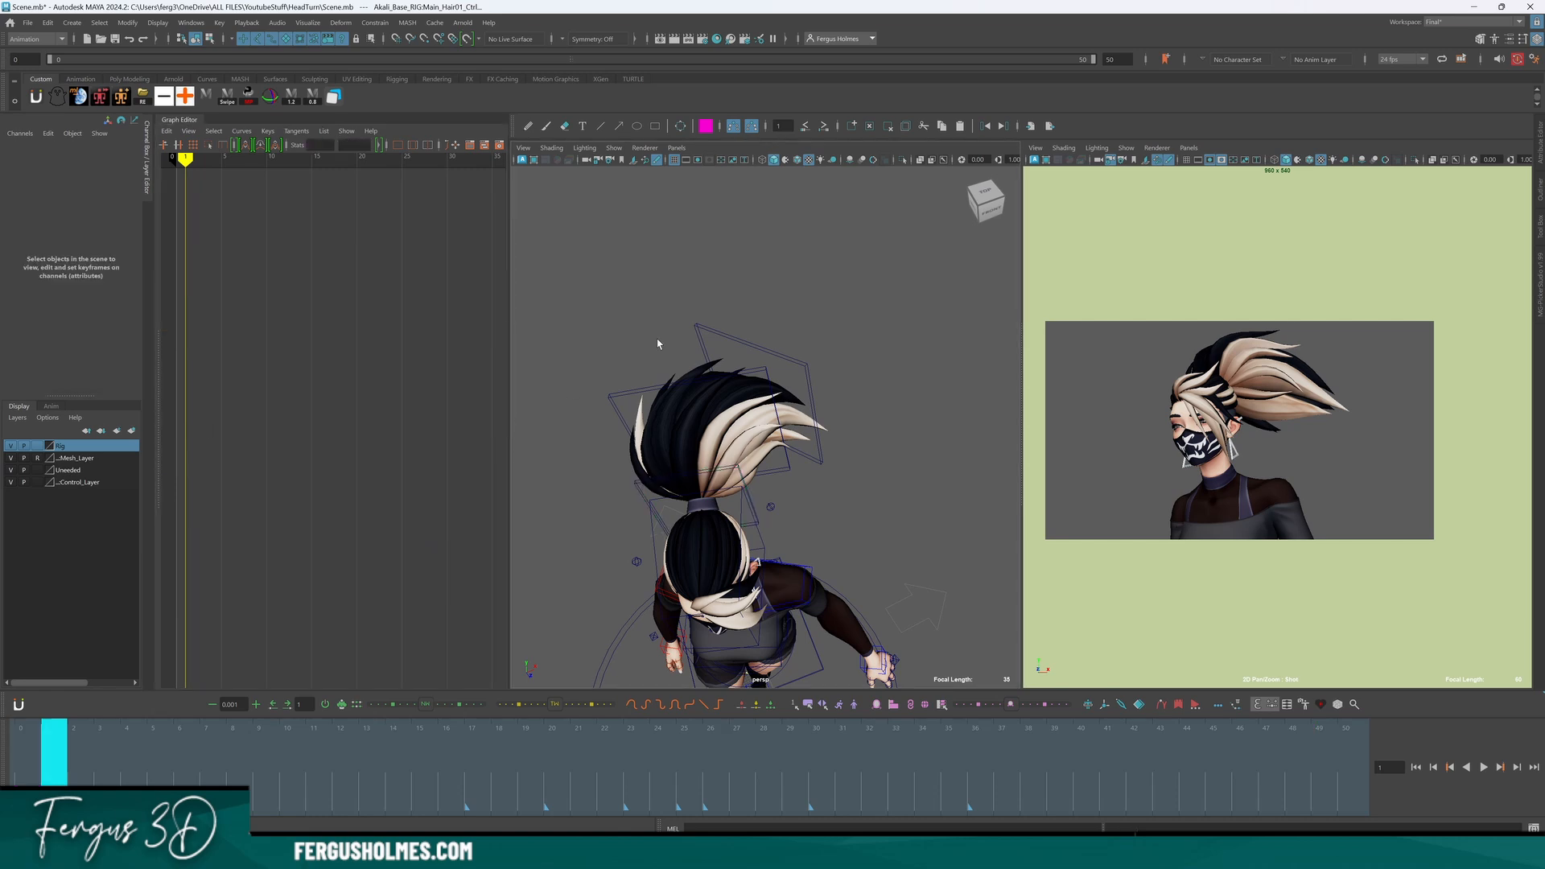
pyautogui.click(624, 397)
pyautogui.click(72, 755)
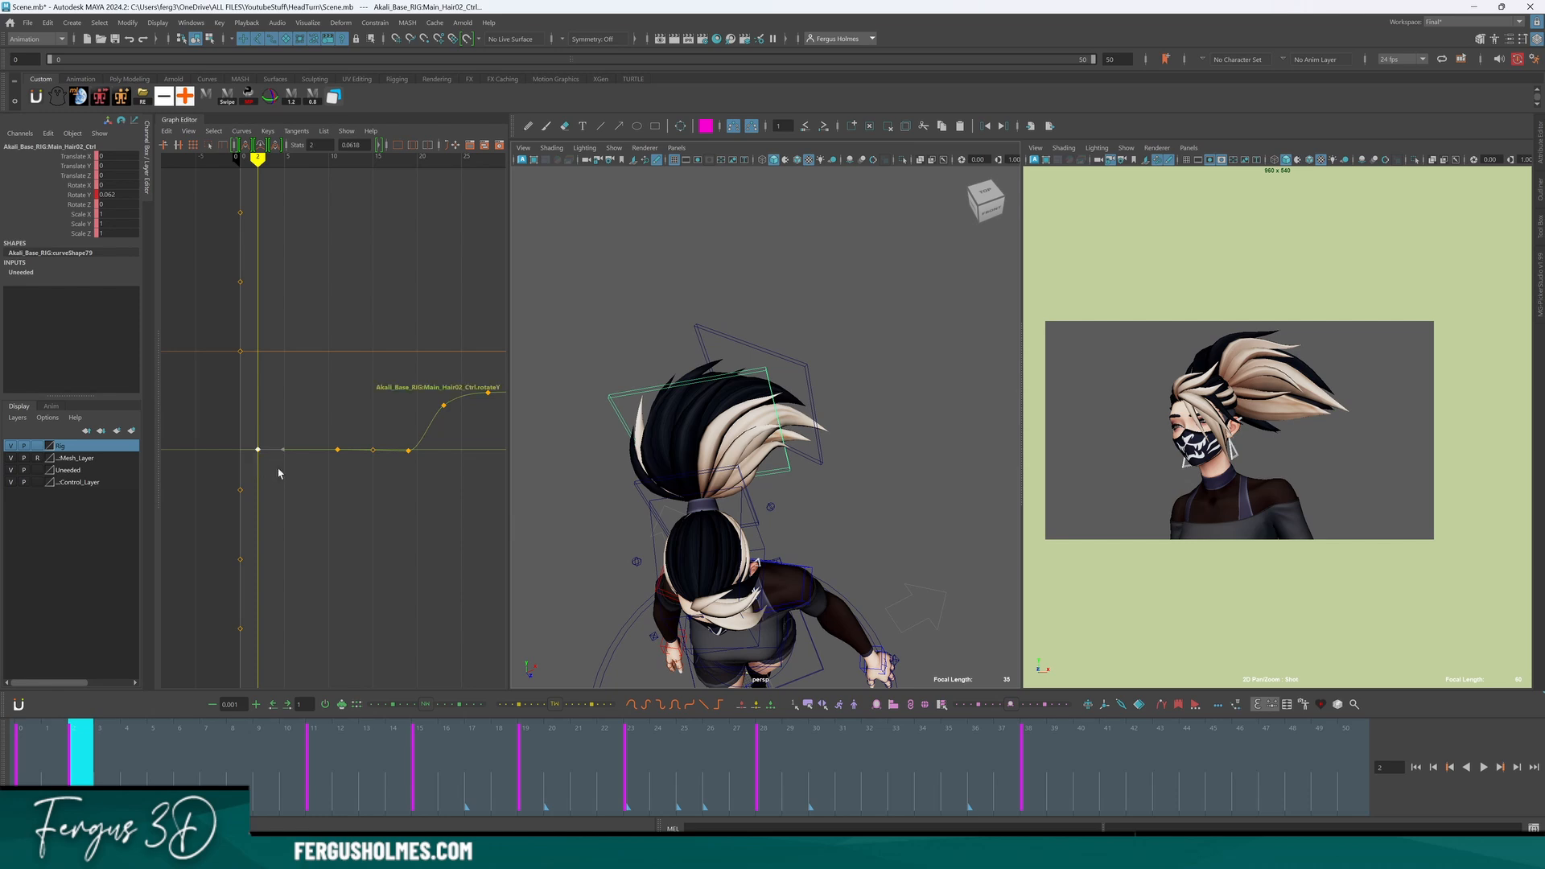
pyautogui.hotkey('ctrl', 'v')
pyautogui.keyDown('alt'); pyautogui.moveTo(395, 493); pyautogui.dragTo(208, 502, button='middle'); pyautogui.keyUp('alt')
pyautogui.keyDown('alt'); pyautogui.moveTo(395, 436); pyautogui.dragTo(338, 445, button='middle'); pyautogui.keyUp('alt')
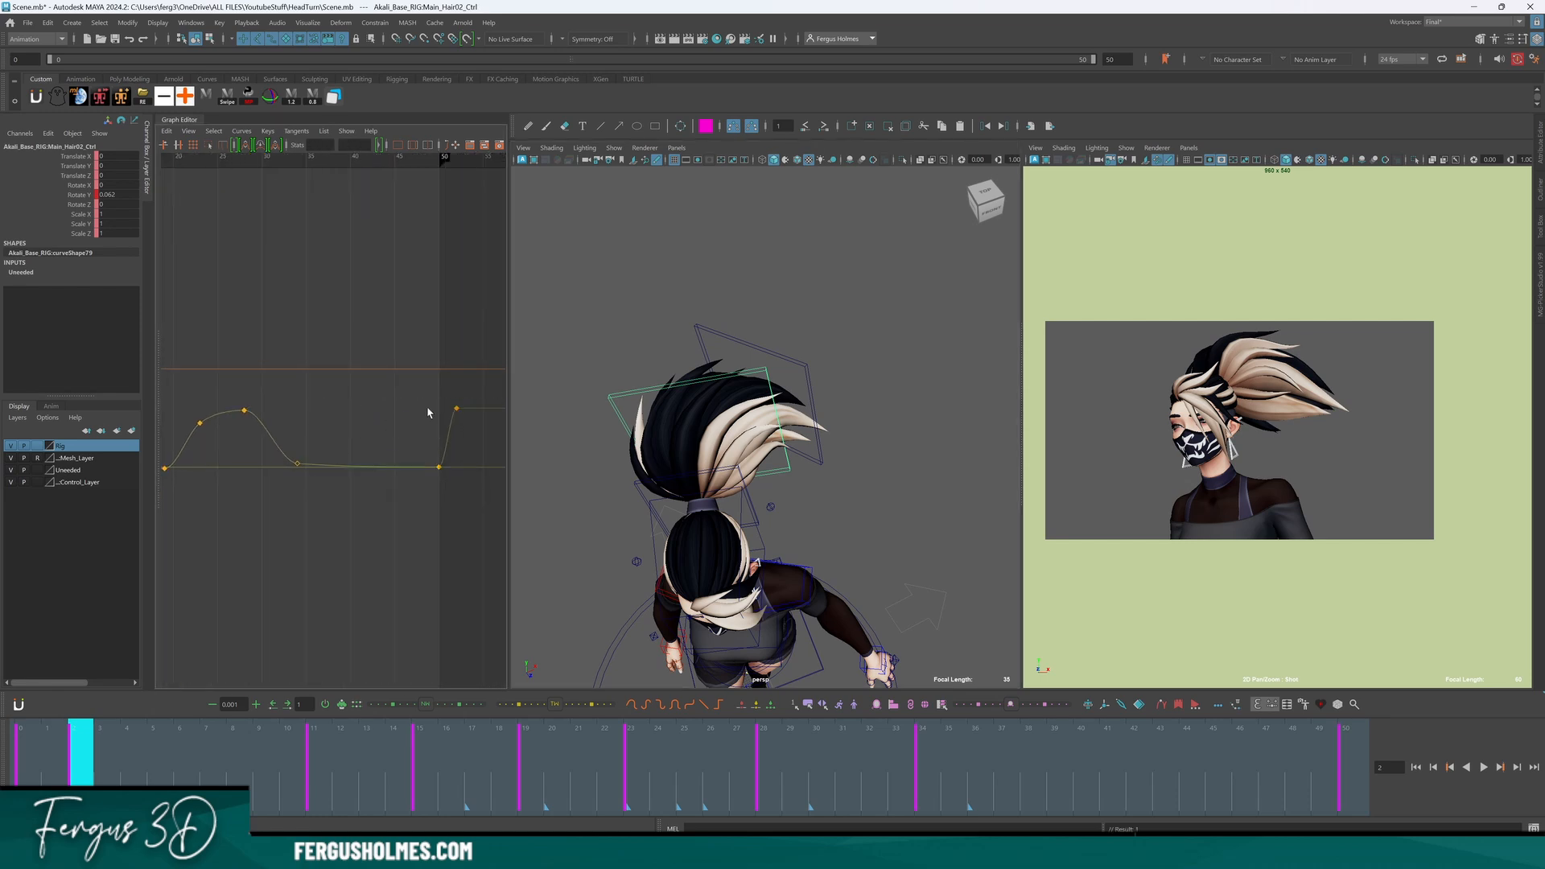
pyautogui.keyDown('alt'); pyautogui.moveTo(448, 399); pyautogui.dragTo(490, 389, button='middle'); pyautogui.keyUp('alt')
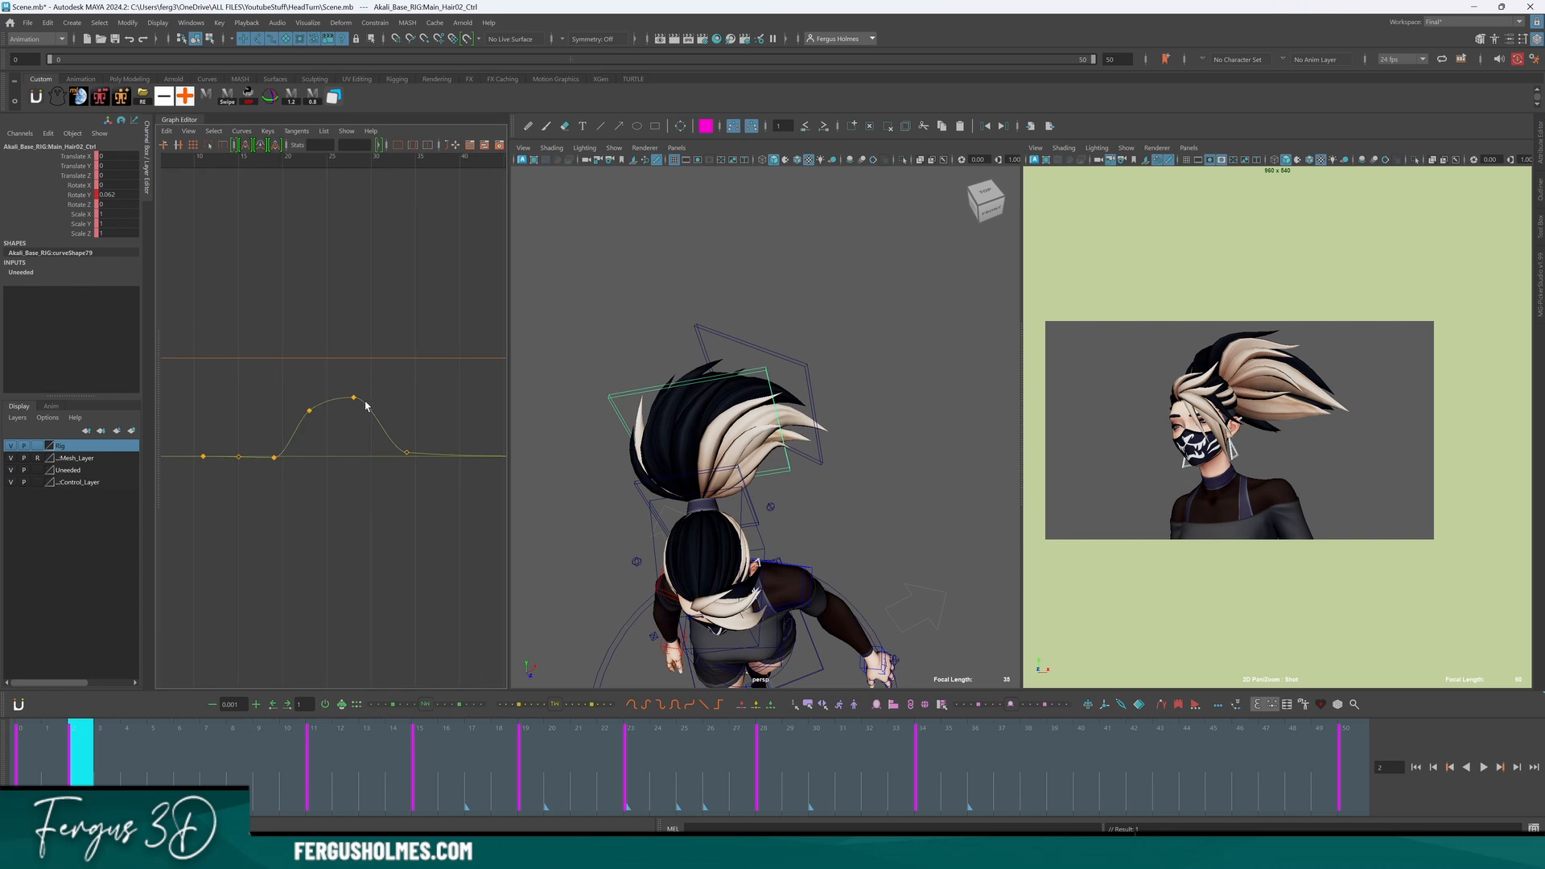
# Replace Main_Hair03's Rotate Y keys with the copied curve from frame 4 and move its last key to frame 50.
pyautogui.click(804, 367)
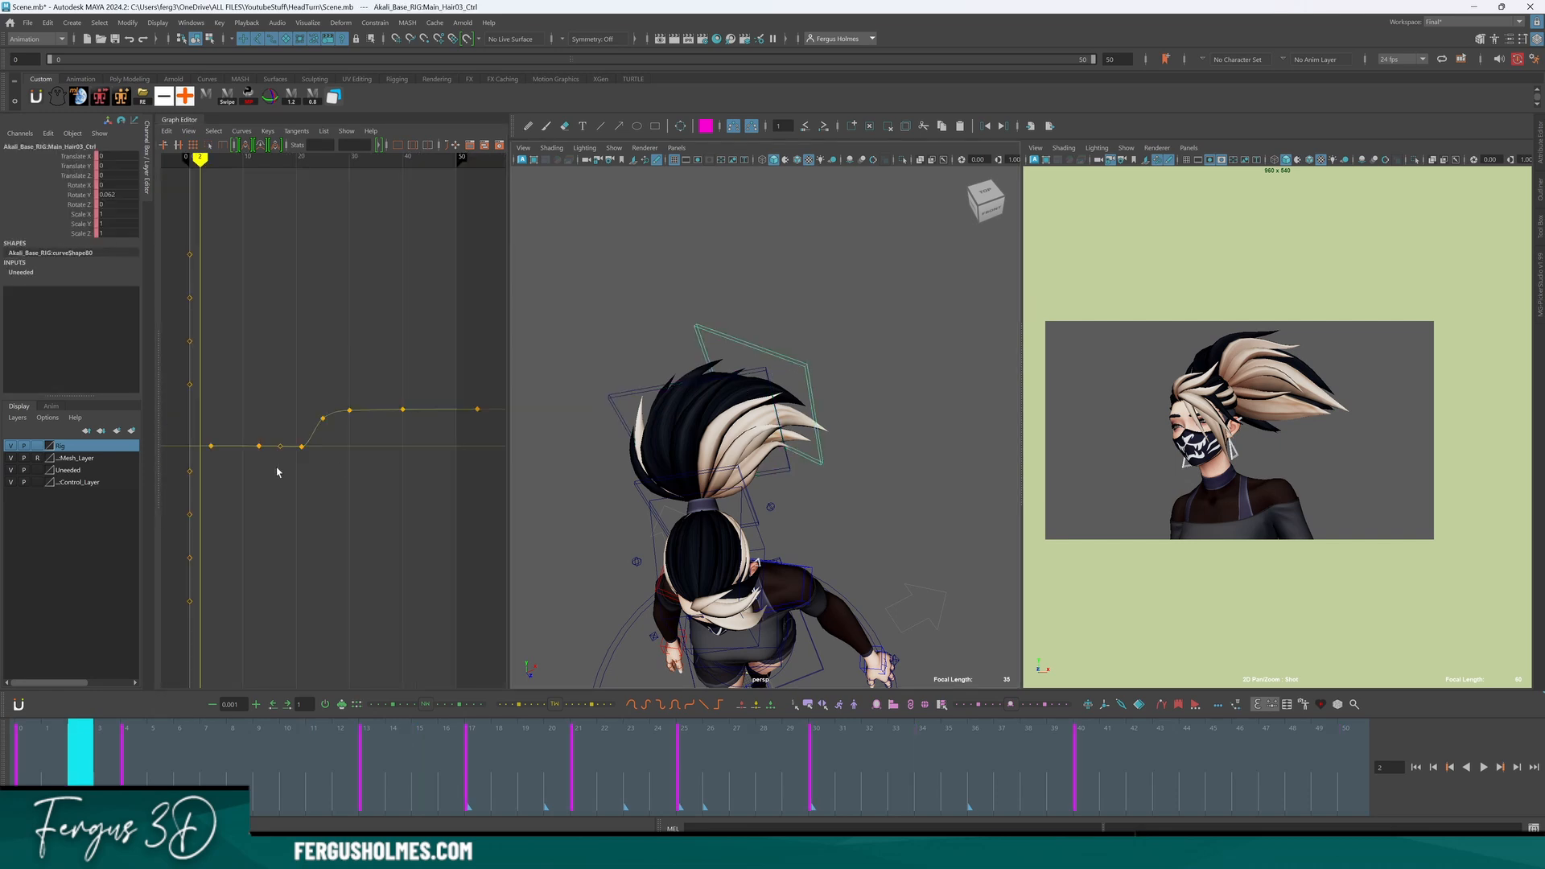
pyautogui.press('.')
pyautogui.scroll(3, 226, 460)
pyautogui.moveTo(220, 458)
pyautogui.keyDown('alt'); pyautogui.mouseDown(button='middle')
pyautogui.moveTo(398, 459)
pyautogui.moveTo(238, 455)
pyautogui.mouseUp(button='middle'); pyautogui.keyUp('alt')
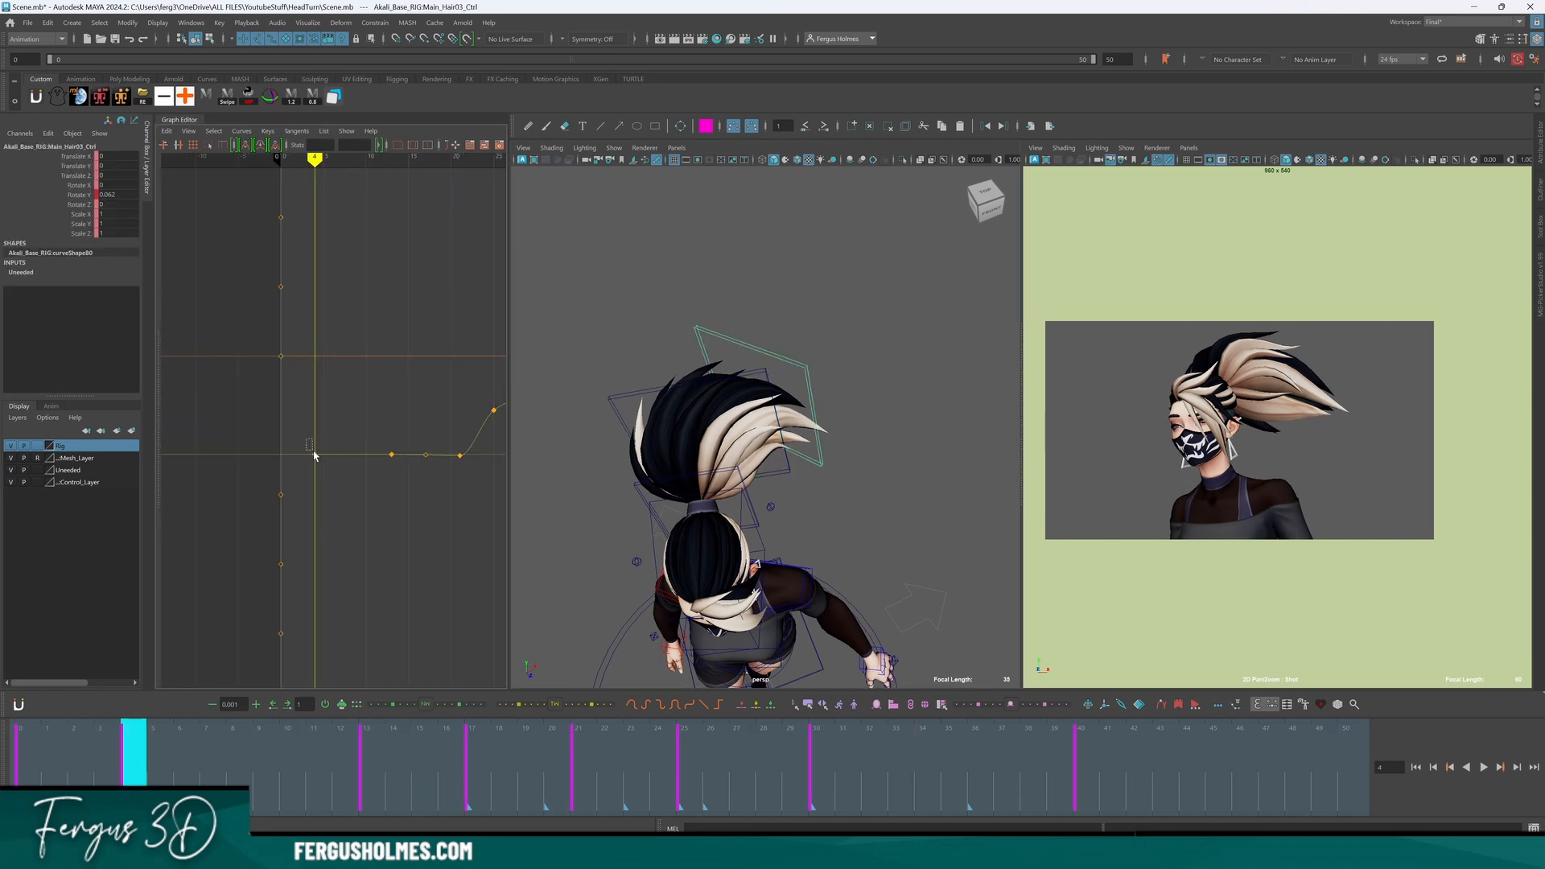
pyautogui.moveTo(334, 445); pyautogui.dragTo(334, 445)
pyautogui.press('Delete')
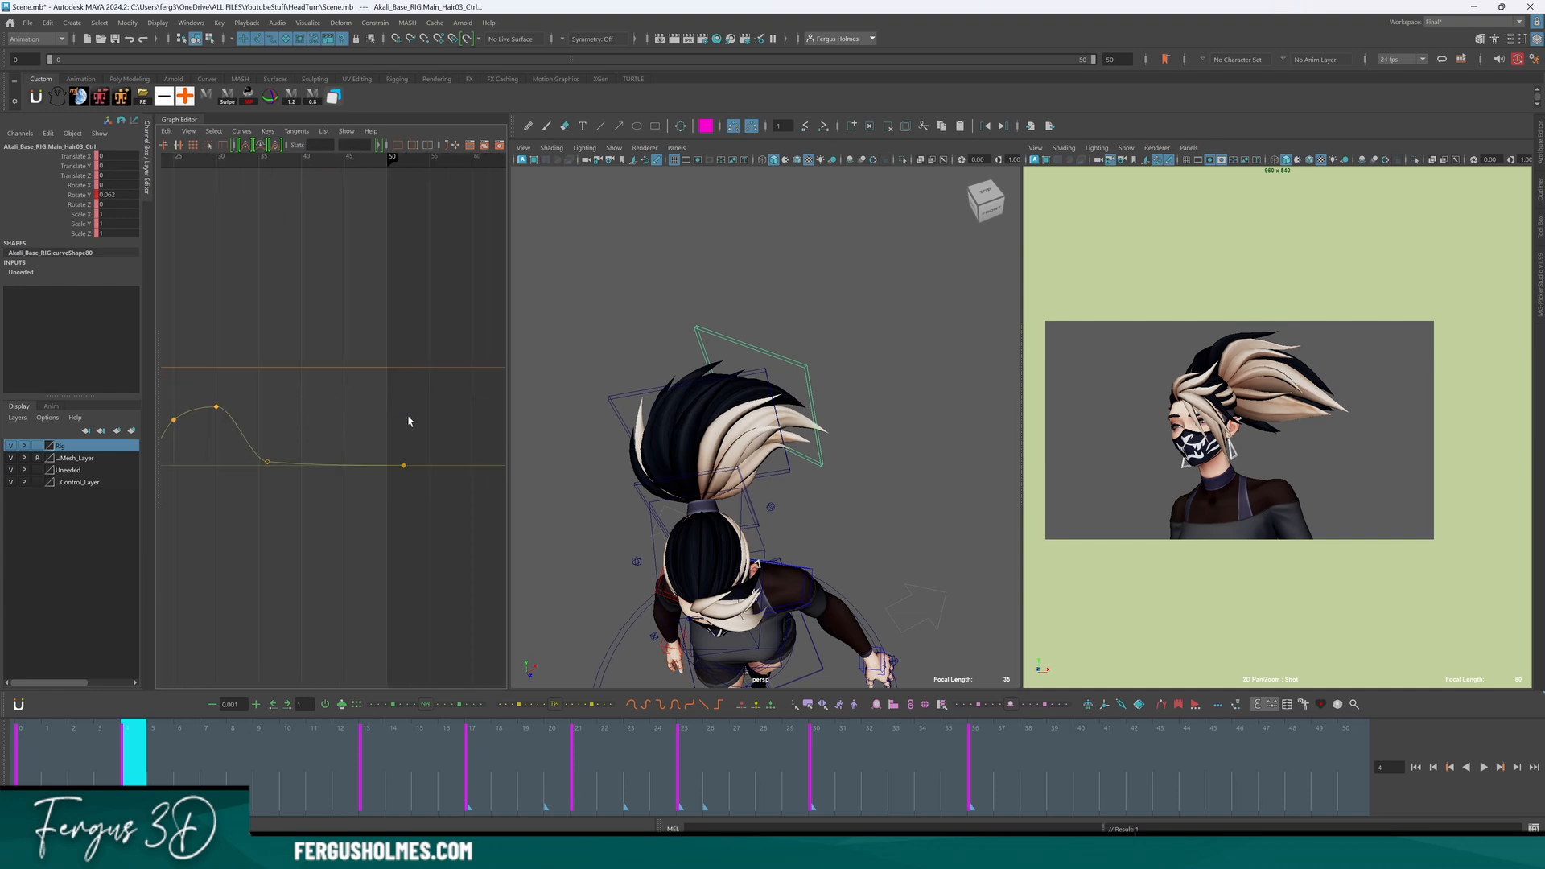
pyautogui.keyDown('alt'); pyautogui.moveTo(315, 460); pyautogui.dragTo(320, 460, button='middle'); pyautogui.keyUp('alt')
pyautogui.moveTo(379, 437); pyautogui.dragTo(436, 482)
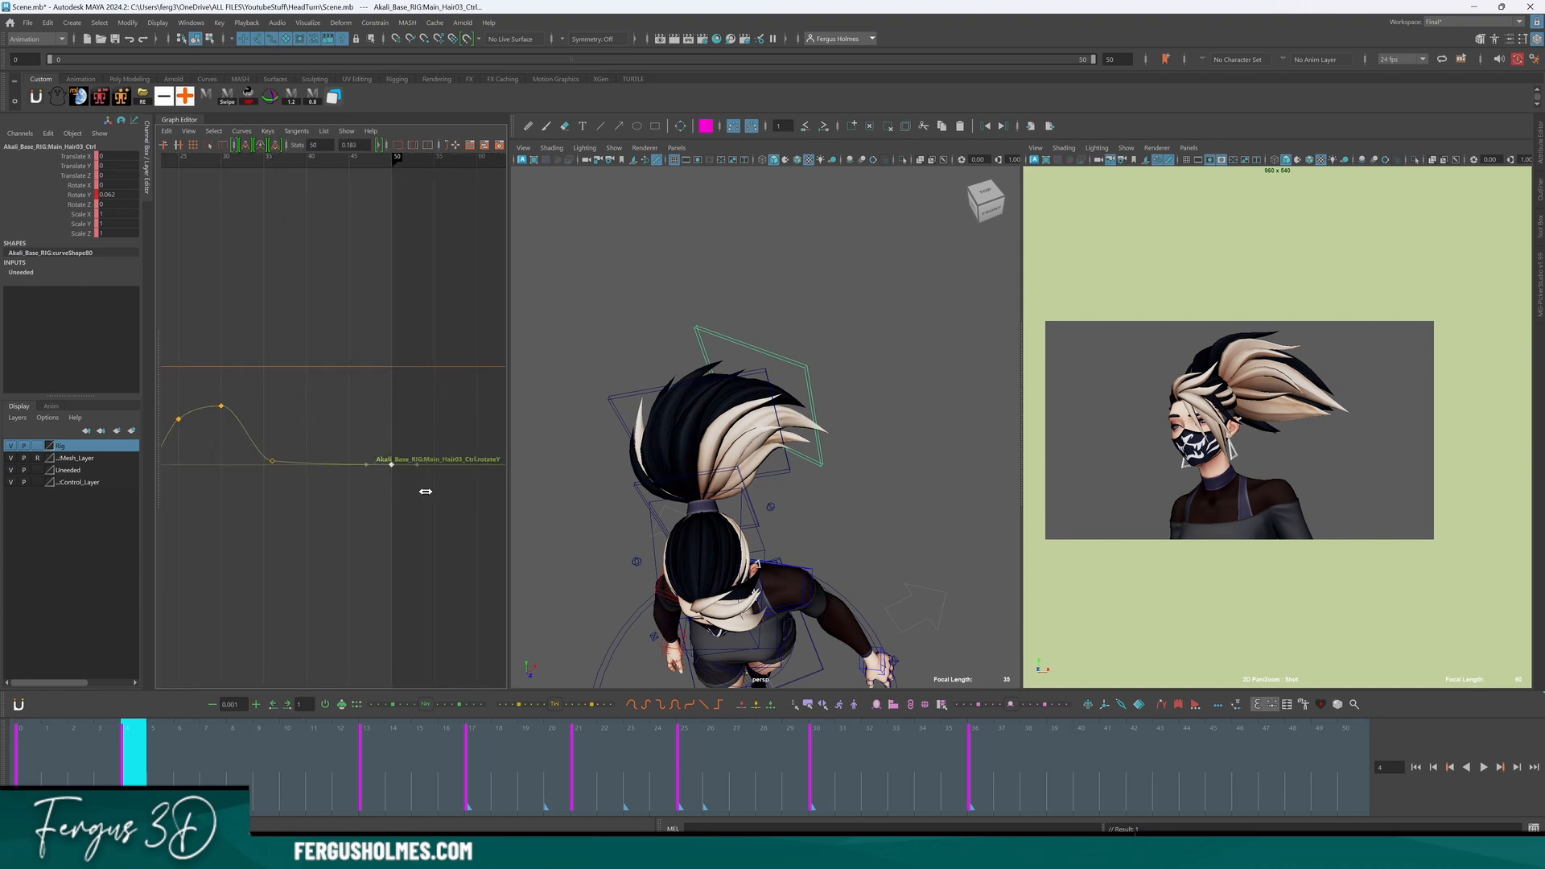
# Play the head turn from the first frame to judge the staggered ponytail motion on all three hair controls.
pyautogui.click(20, 739)
pyautogui.hotkey('alt', 'v')
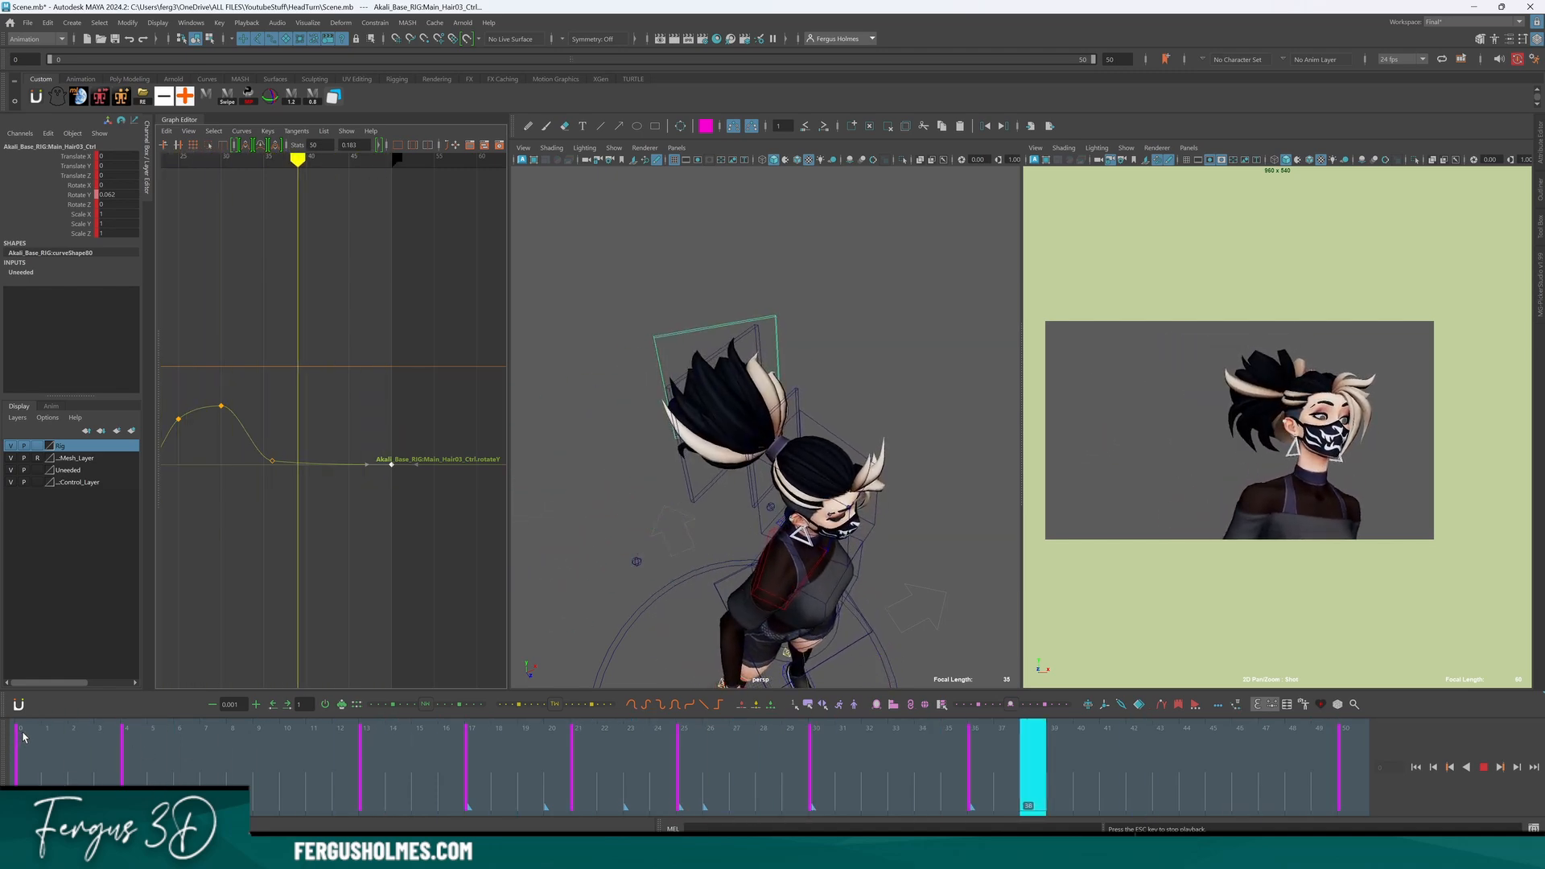
pyautogui.hotkey('alt', 'v')
pyautogui.keyDown('alt'); pyautogui.moveTo(339, 590); pyautogui.dragTo(354, 497, button='right'); pyautogui.keyUp('alt')
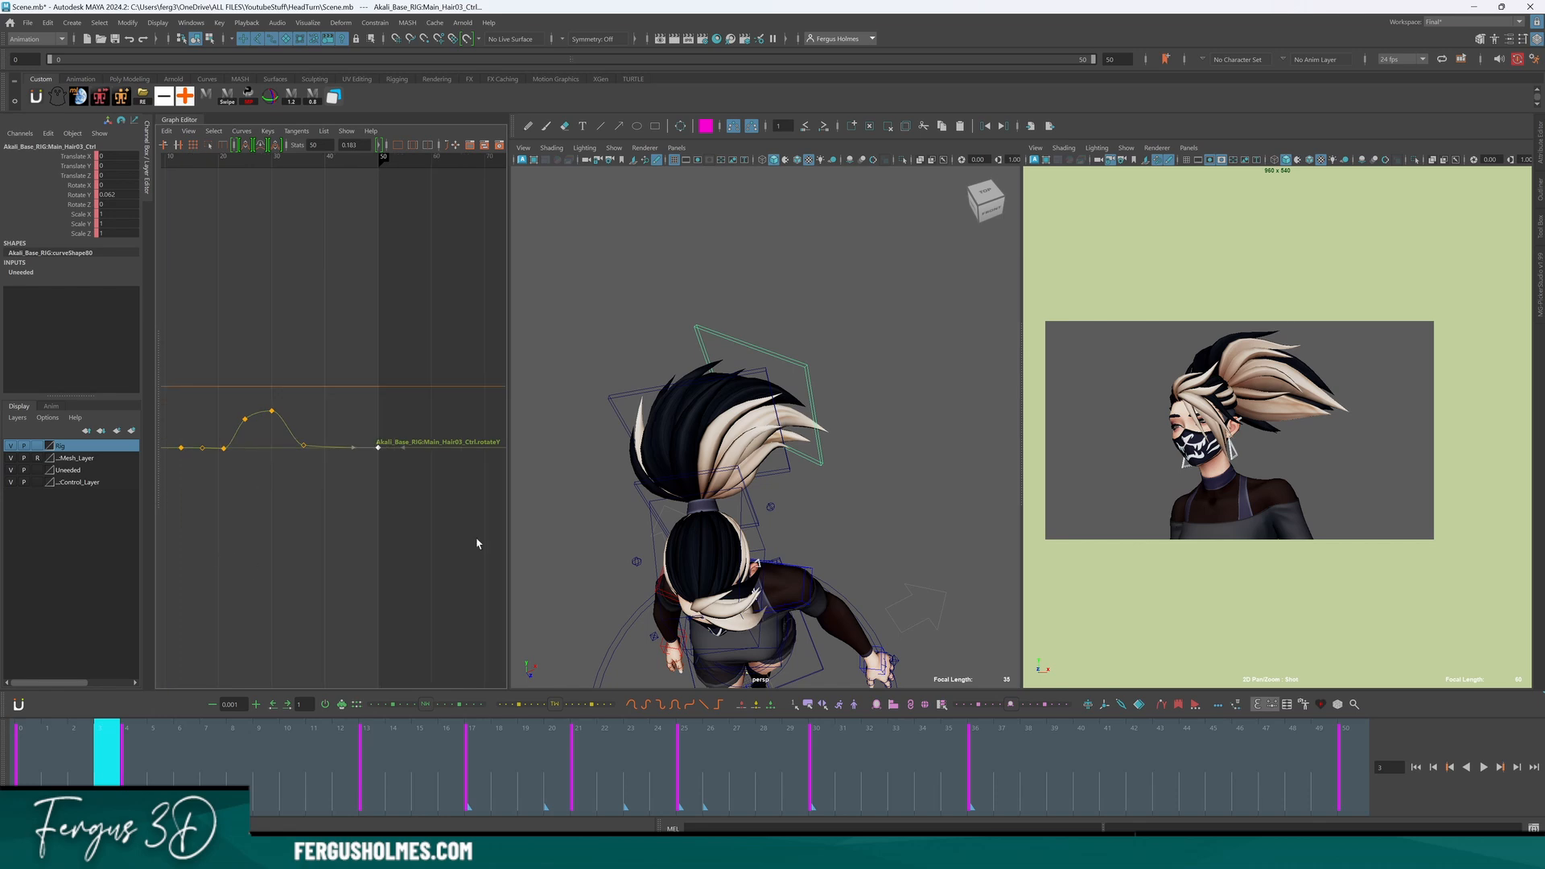
pyautogui.keyDown('alt'); pyautogui.moveTo(743, 465); pyautogui.dragTo(776, 465, button='middle'); pyautogui.keyUp('alt')
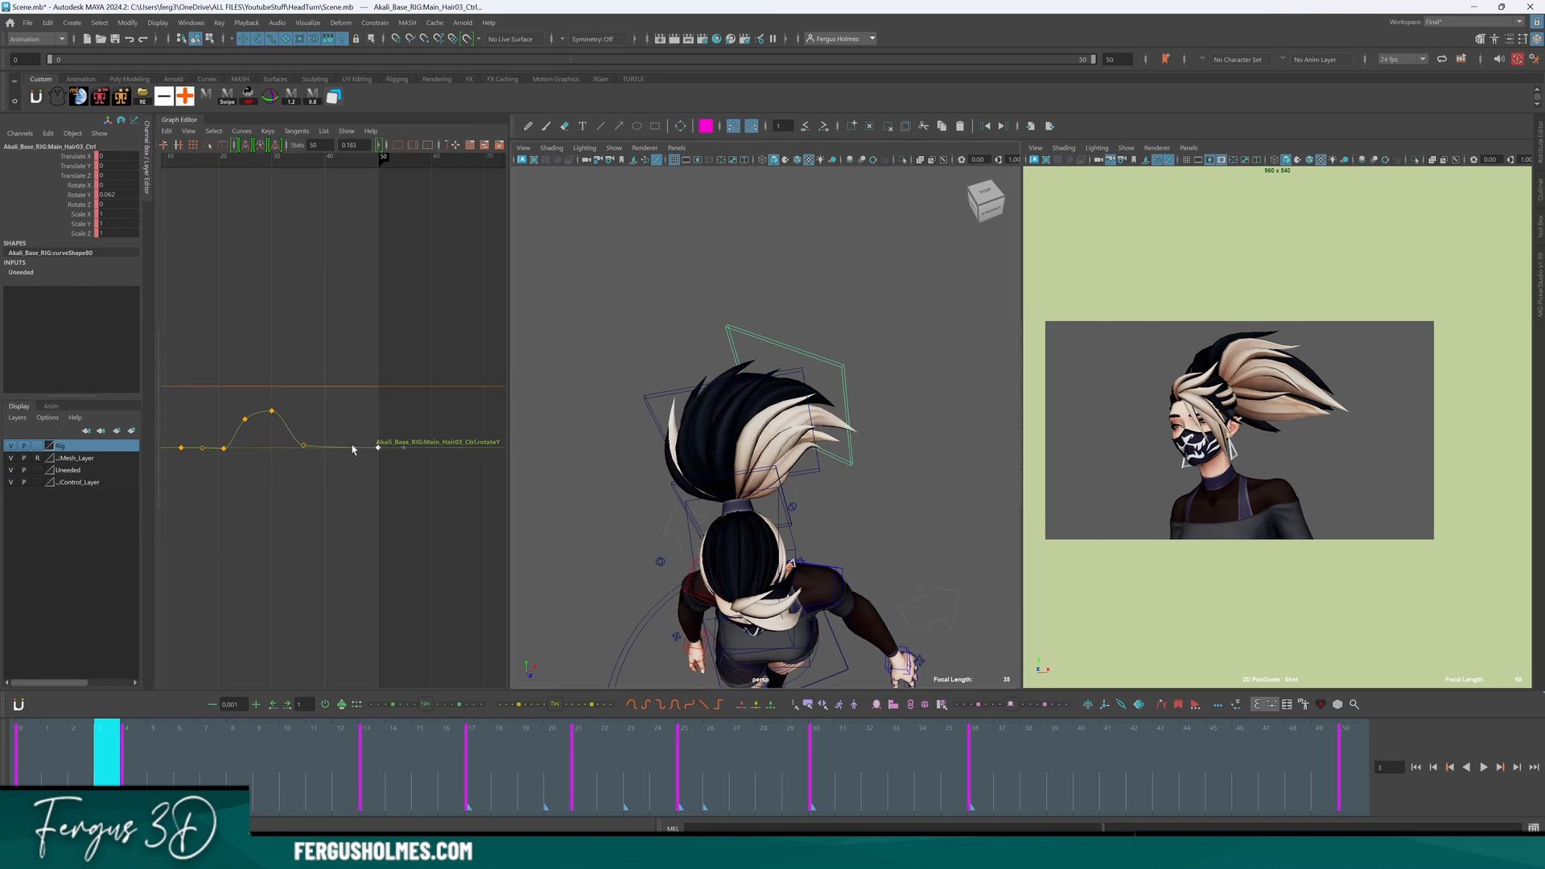
pyautogui.click(817, 471)
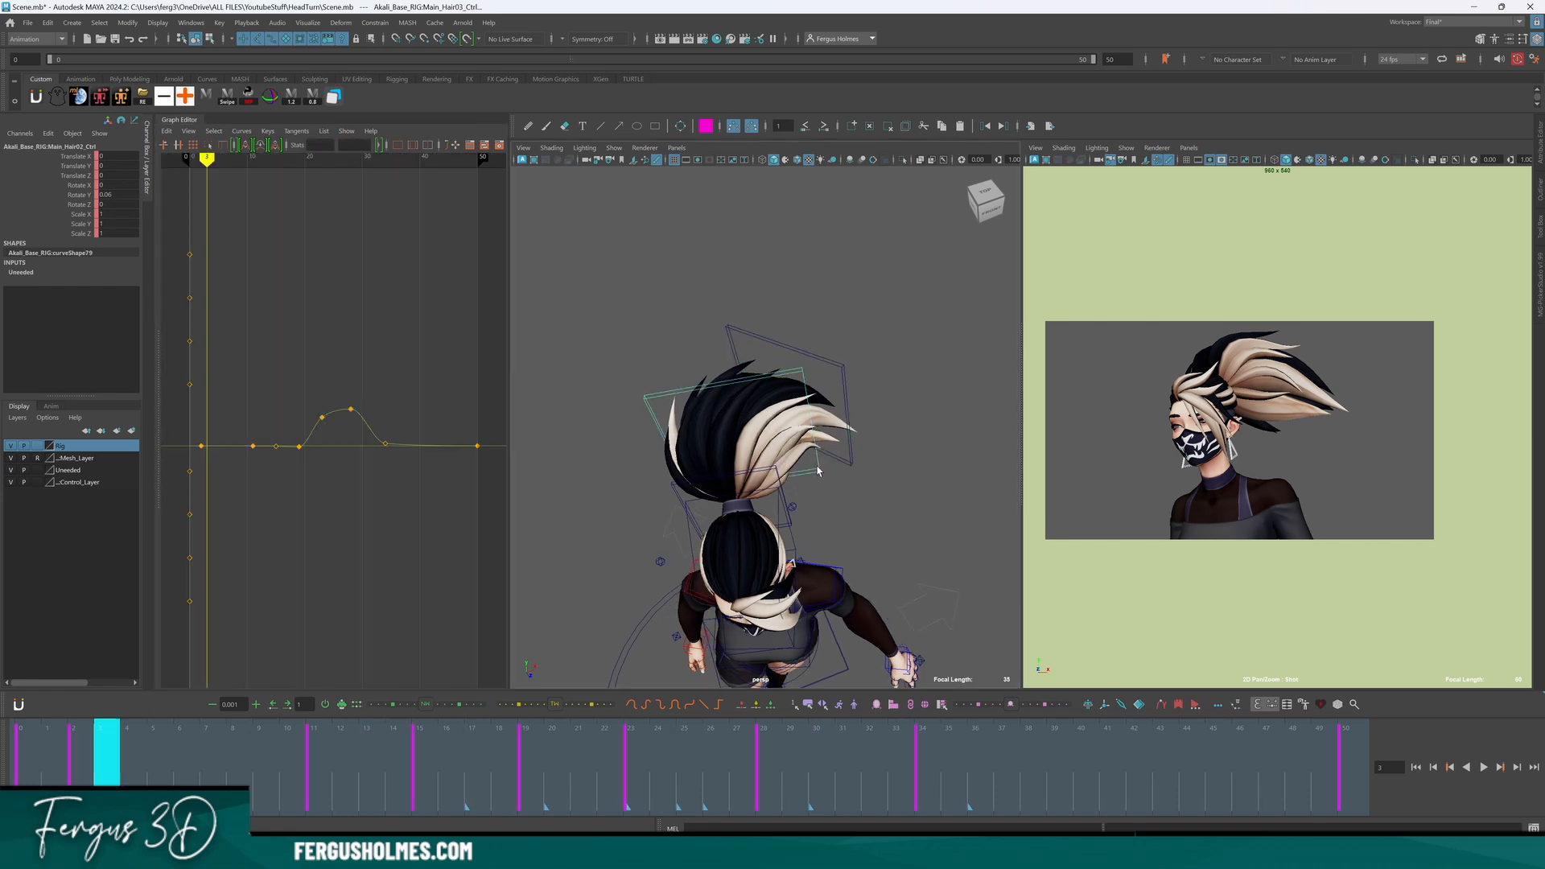
pyautogui.click(773, 470)
pyautogui.keyDown('alt'); pyautogui.moveTo(773, 471); pyautogui.dragTo(820, 478); pyautogui.keyUp('alt')
pyautogui.click(79, 195)
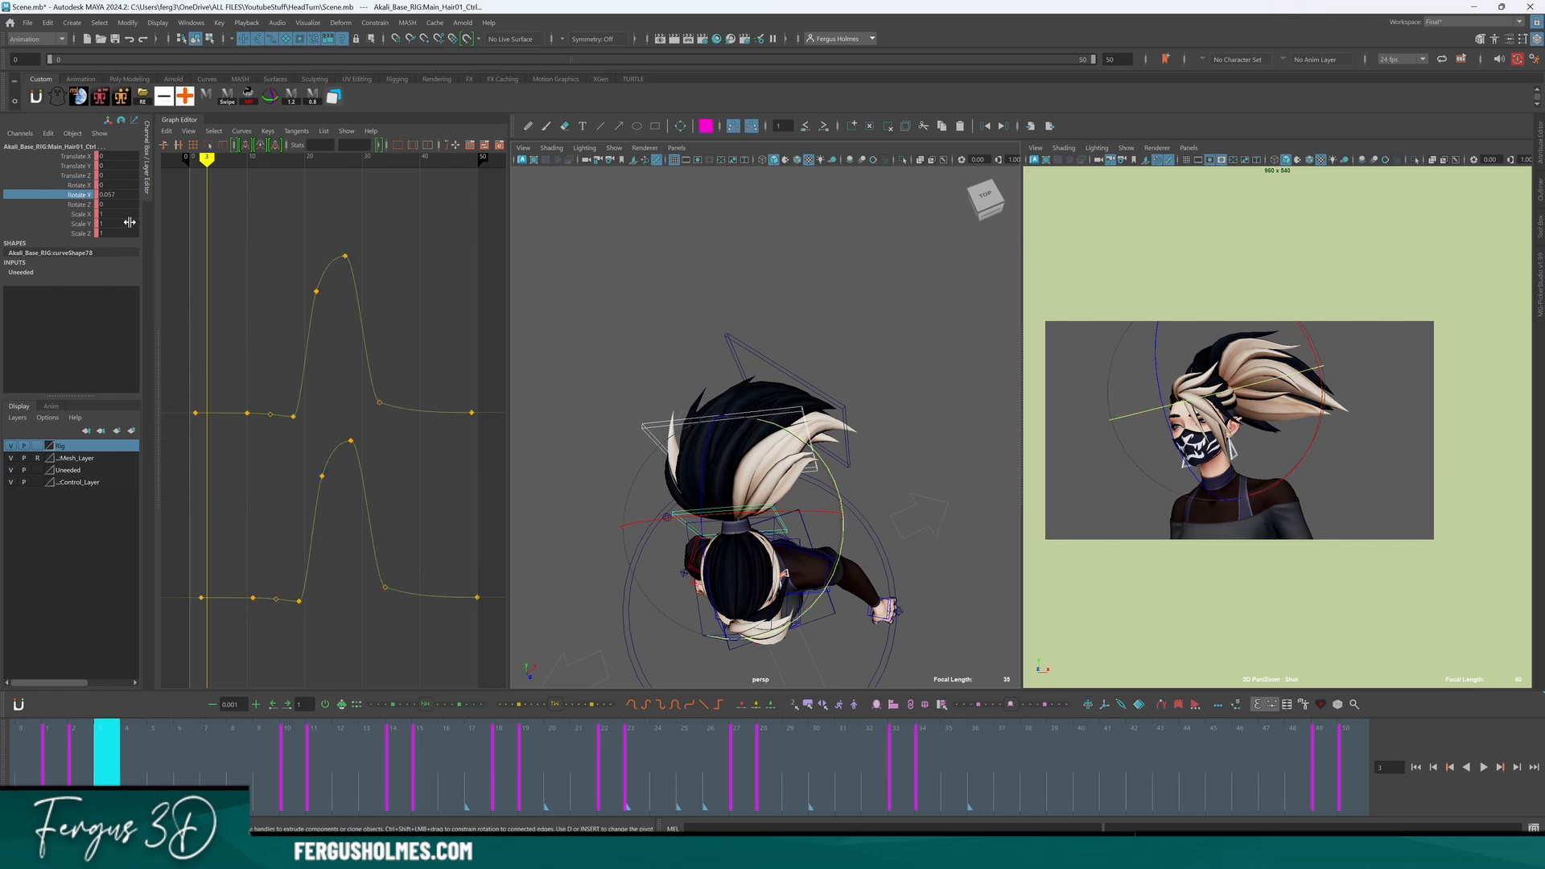
pyautogui.keyDown('alt'); pyautogui.moveTo(388, 366); pyautogui.dragTo(288, 314, button='middle'); pyautogui.keyUp('alt')
pyautogui.keyDown('alt'); pyautogui.keyDown('shift'); pyautogui.moveTo(288, 314); pyautogui.dragTo(288, 349, button='right'); pyautogui.keyUp('shift'); pyautogui.keyUp('alt')
pyautogui.press('q')
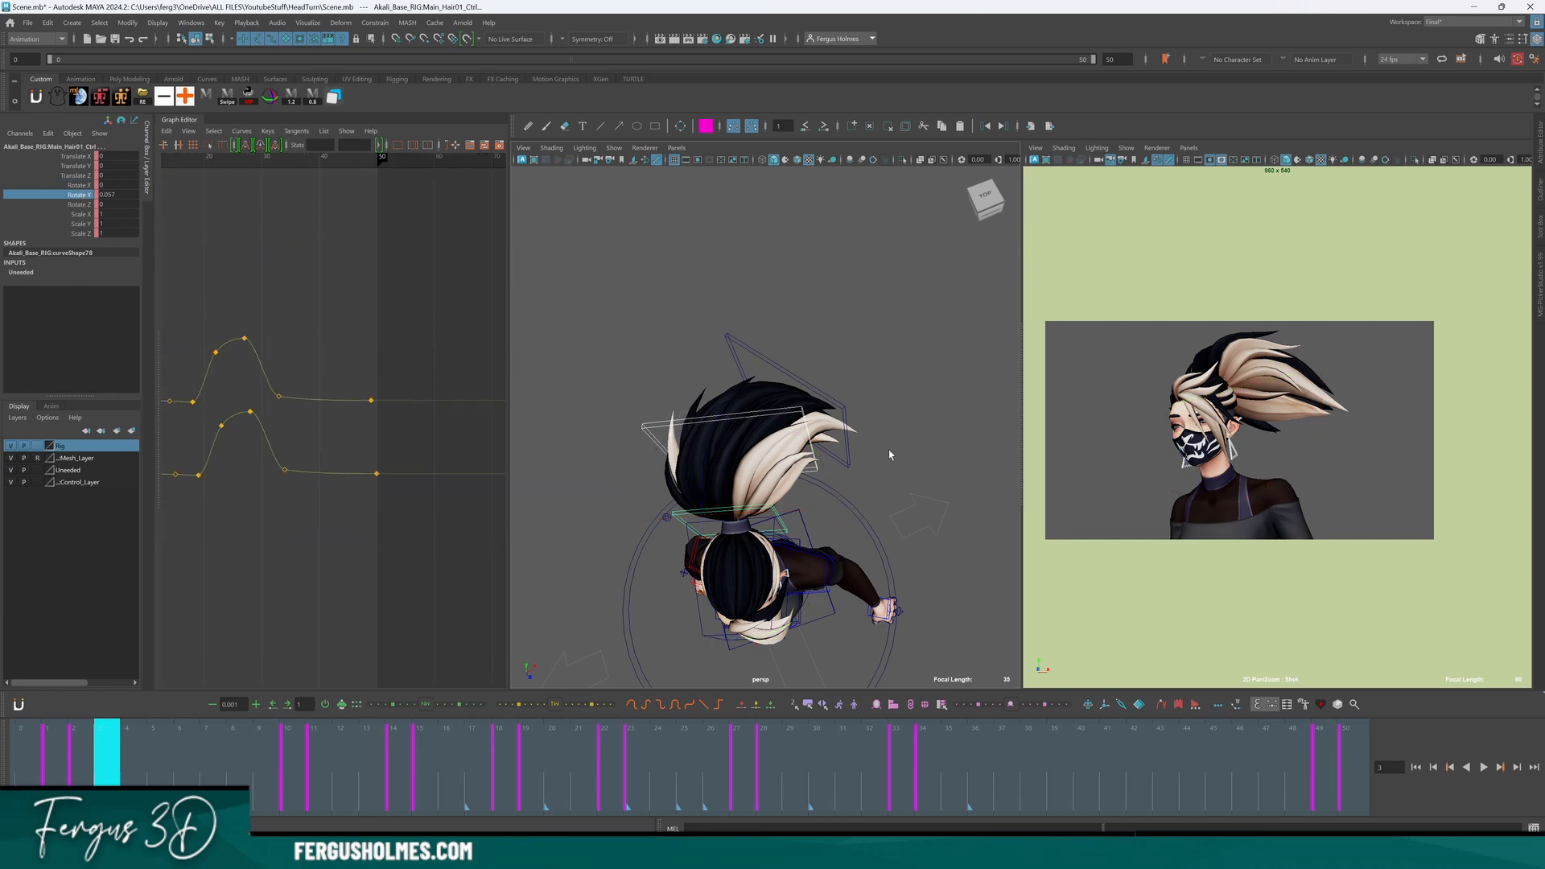
# Select all three hair controls, show only their Rotate Y curves and select the last two keys of each.
pyautogui.click(890, 452)
pyautogui.click(846, 461)
pyautogui.keyDown('shift'); pyautogui.click(817, 470); pyautogui.keyUp('shift')
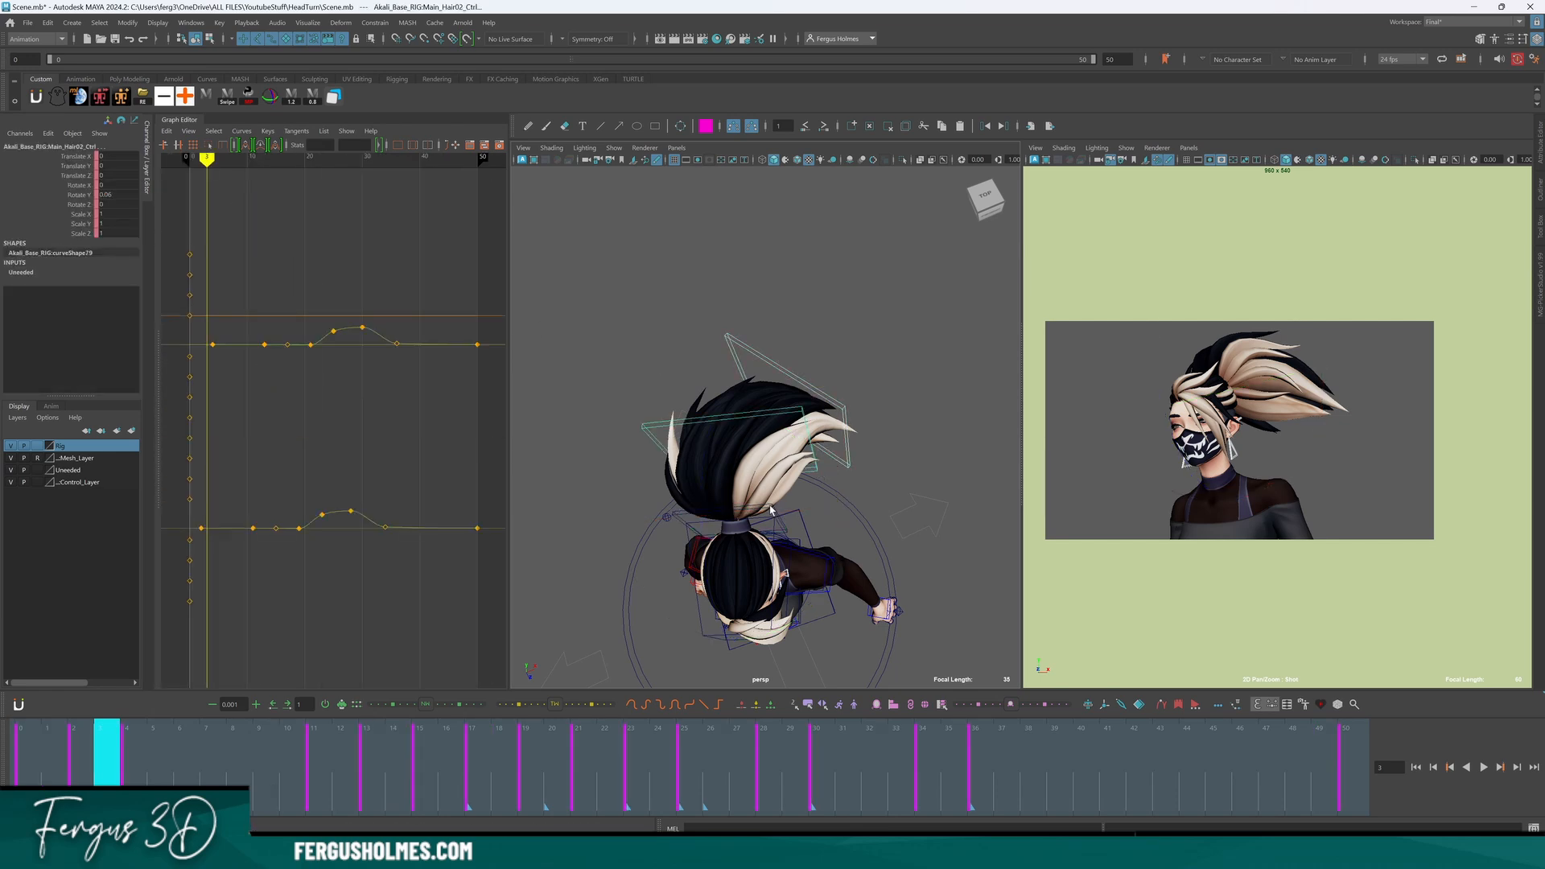
pyautogui.keyDown('shift'); pyautogui.click(785, 530); pyautogui.keyUp('shift')
pyautogui.press('f')
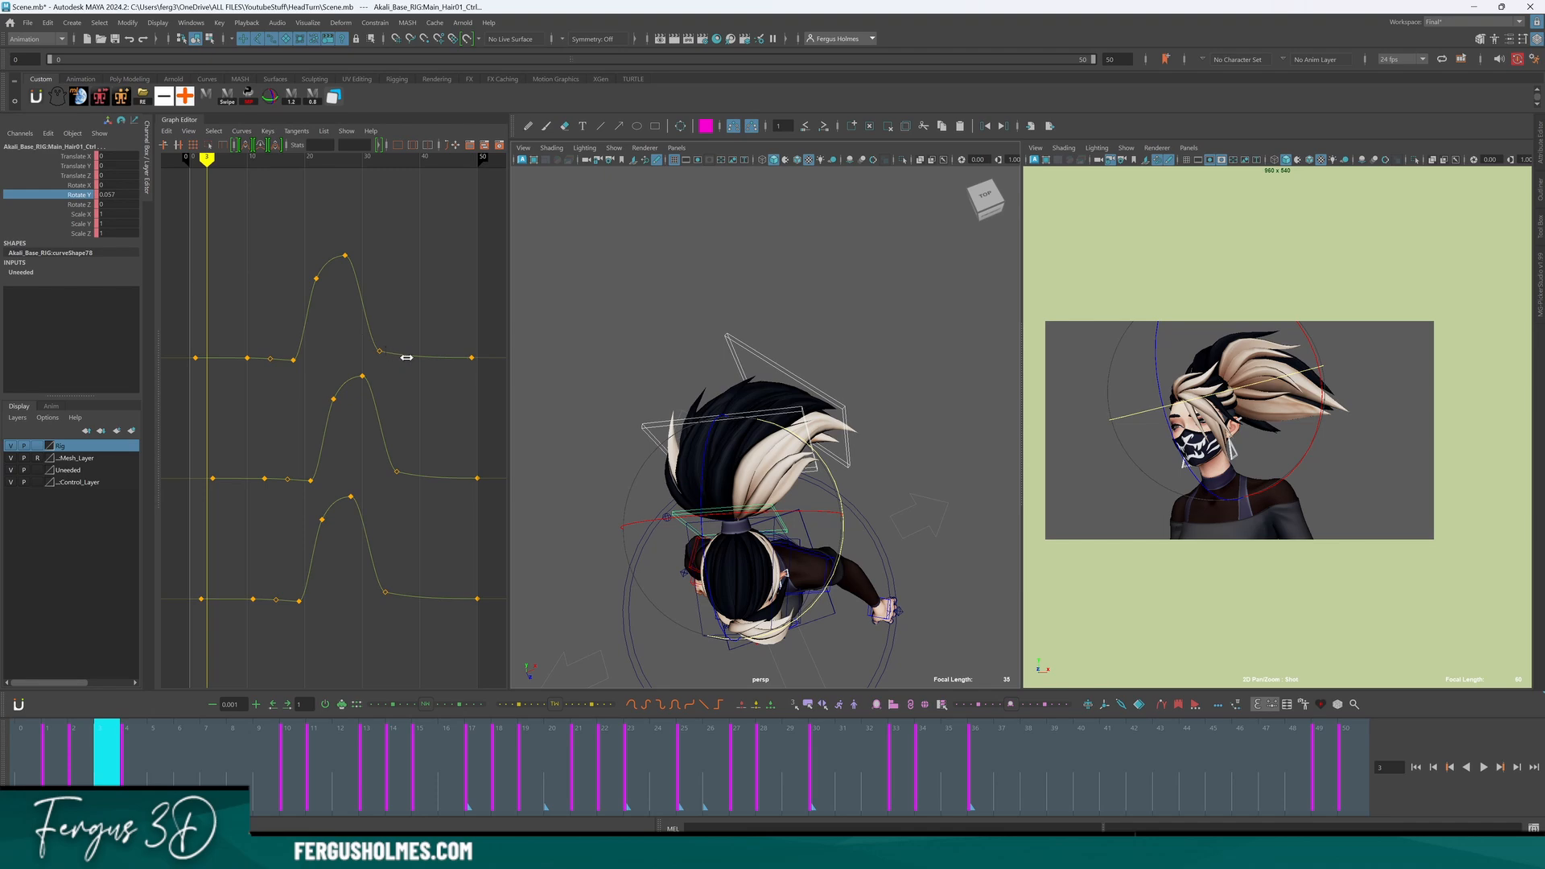
pyautogui.keyDown('alt'); pyautogui.keyDown('shift'); pyautogui.moveTo(406, 357); pyautogui.dragTo(365, 359, button='middle'); pyautogui.keyUp('shift'); pyautogui.keyUp('alt')
pyautogui.keyDown('alt'); pyautogui.keyDown('shift'); pyautogui.moveTo(366, 403); pyautogui.dragTo(400, 413, button='right'); pyautogui.keyUp('shift'); pyautogui.keyUp('alt')
pyautogui.keyDown('alt'); pyautogui.moveTo(400, 414); pyautogui.dragTo(306, 384, button='middle'); pyautogui.keyUp('alt')
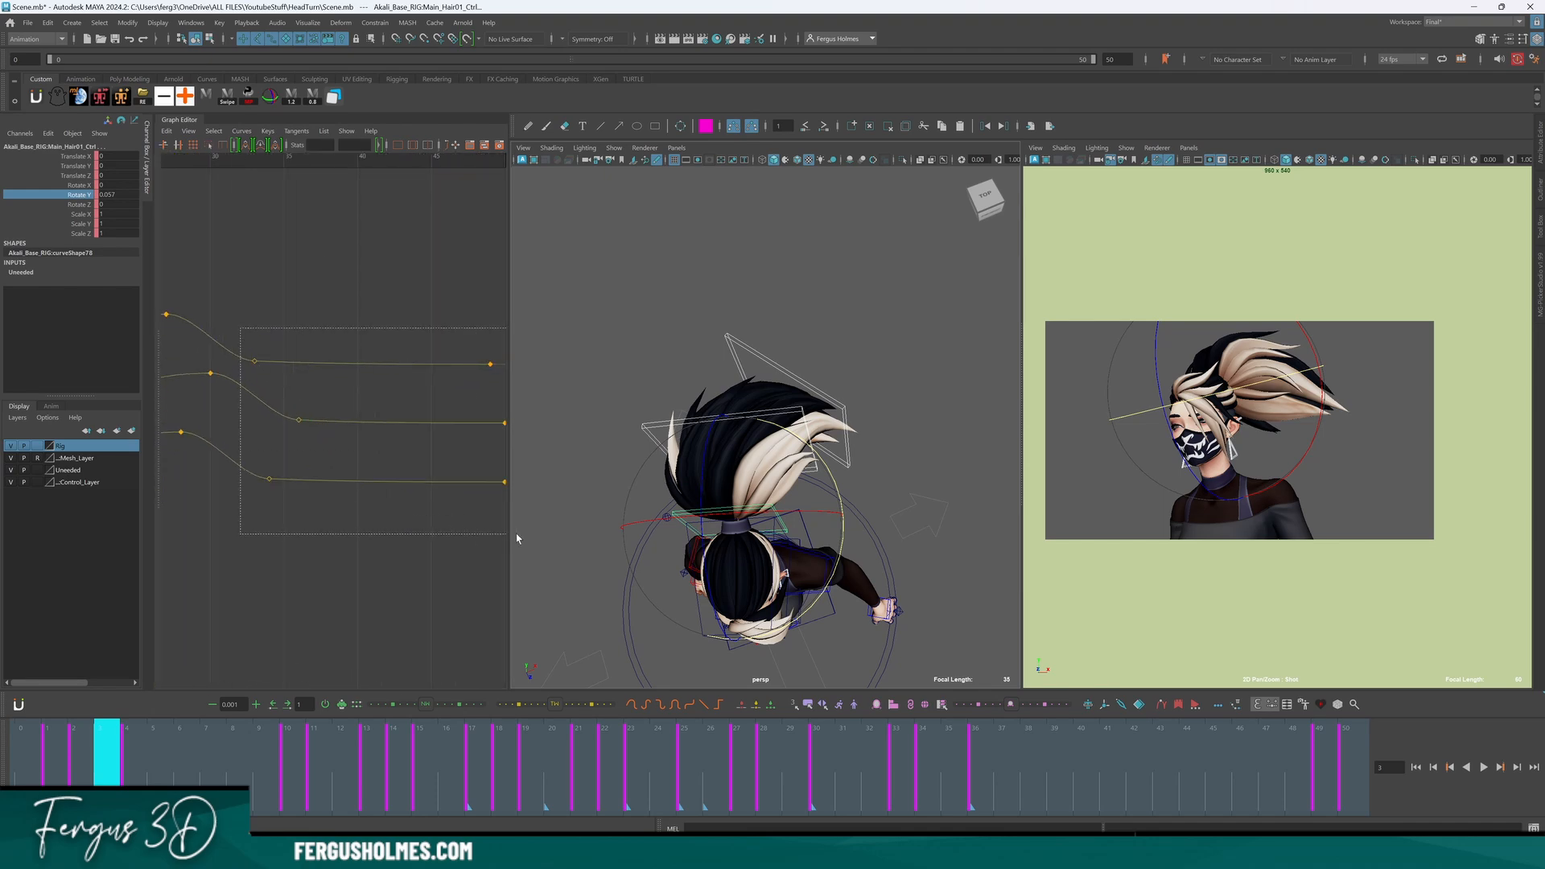
pyautogui.moveTo(517, 538); pyautogui.dragTo(517, 538)
pyautogui.scroll(-2, 370, 503)
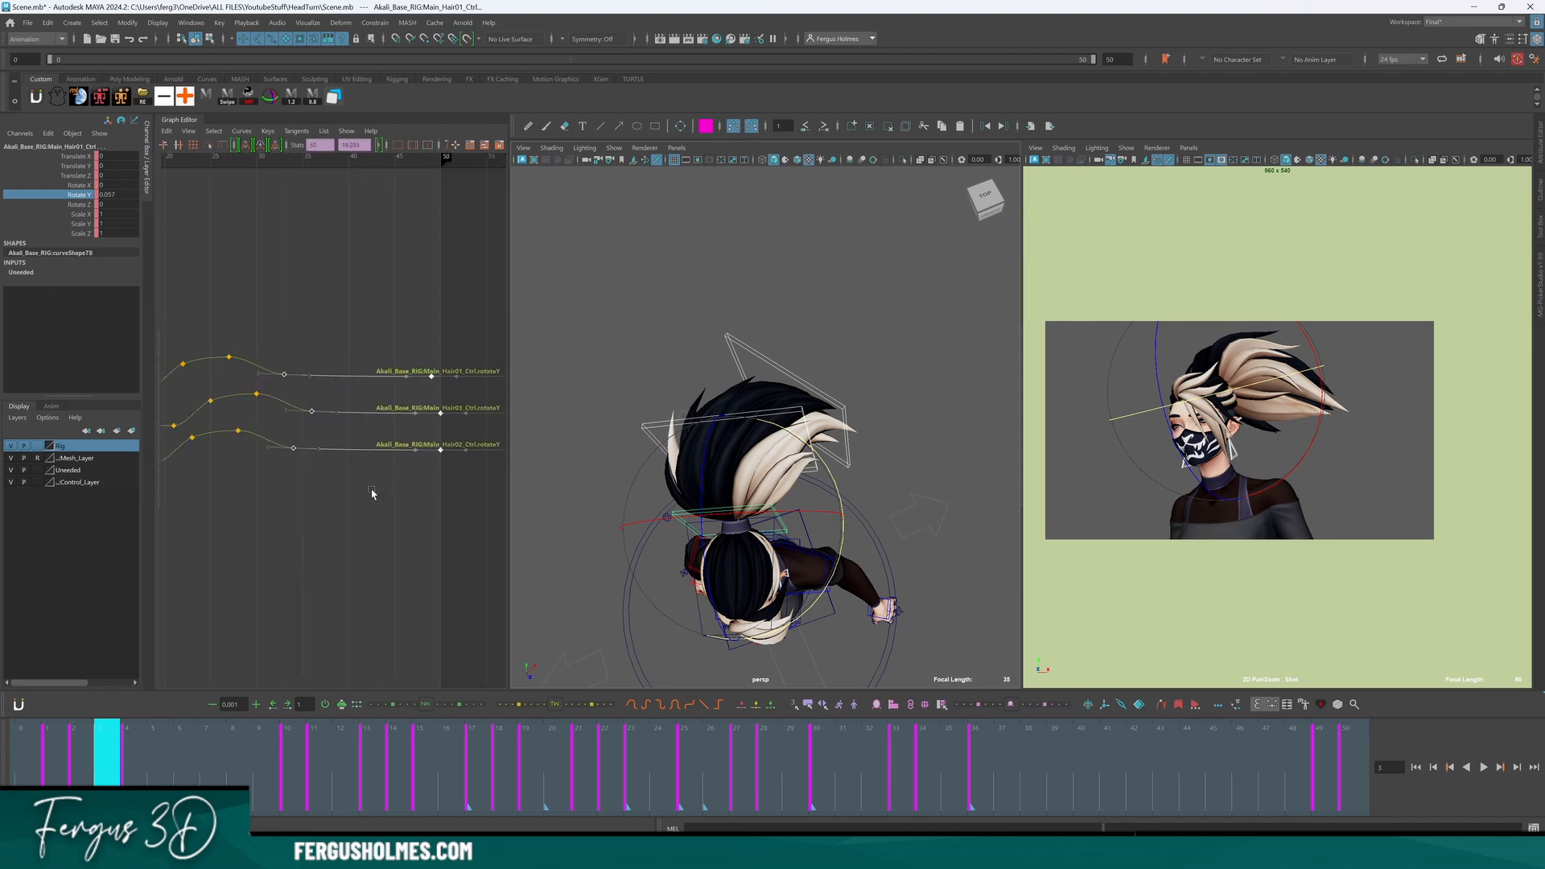
# Play the head turn repeatedly from above and from a higher front angle to review the ponytail's overlap and settle.
pyautogui.hotkey('alt', 'v')
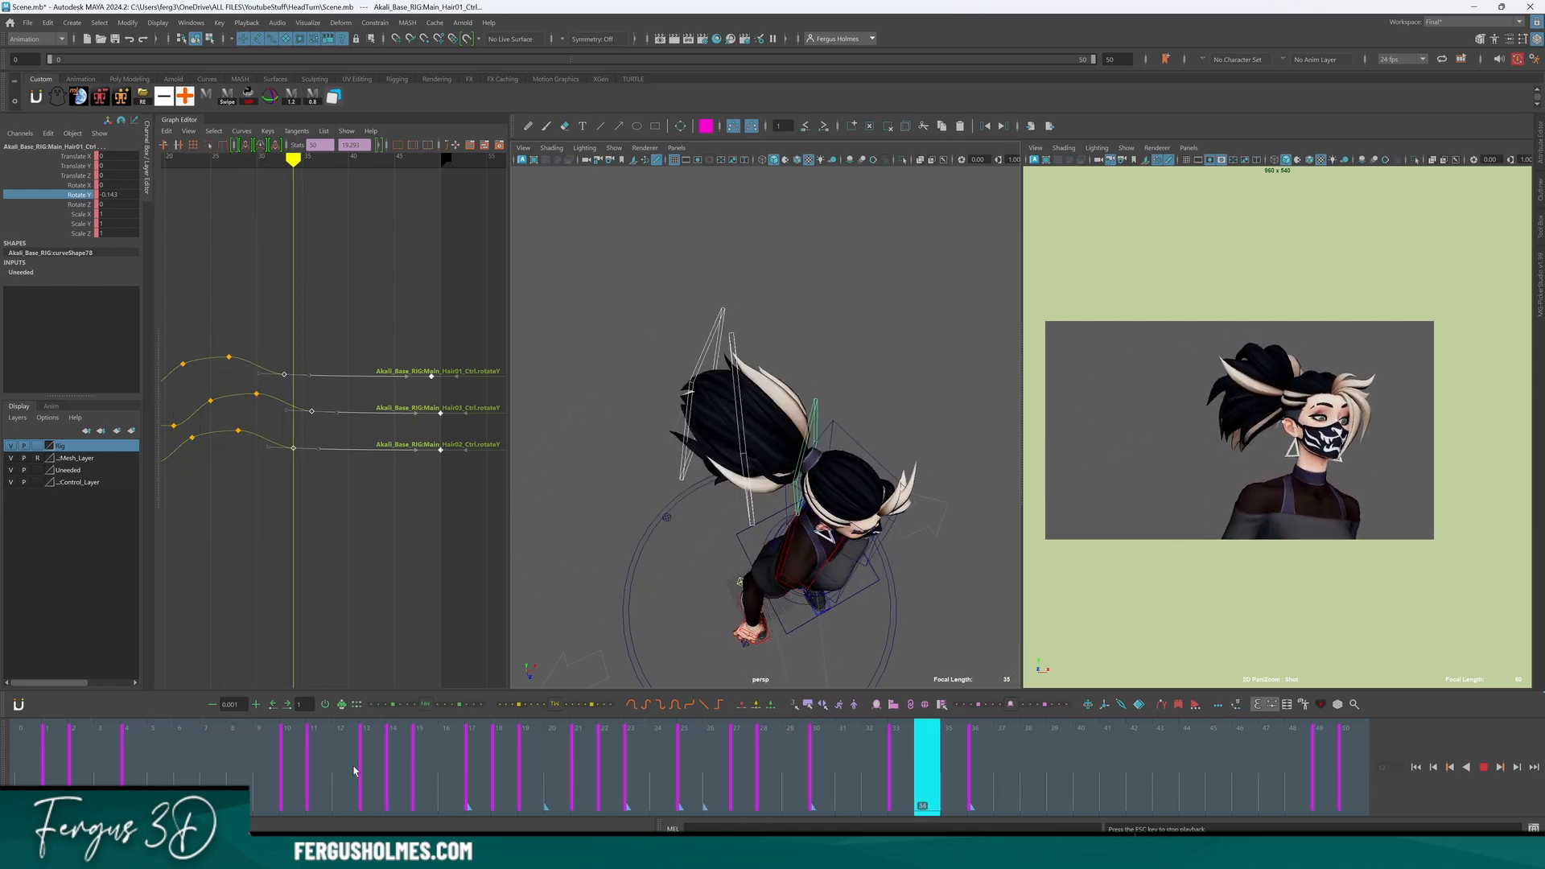
pyautogui.press('Escape')
pyautogui.hotkey('alt', 'shift', 'v')
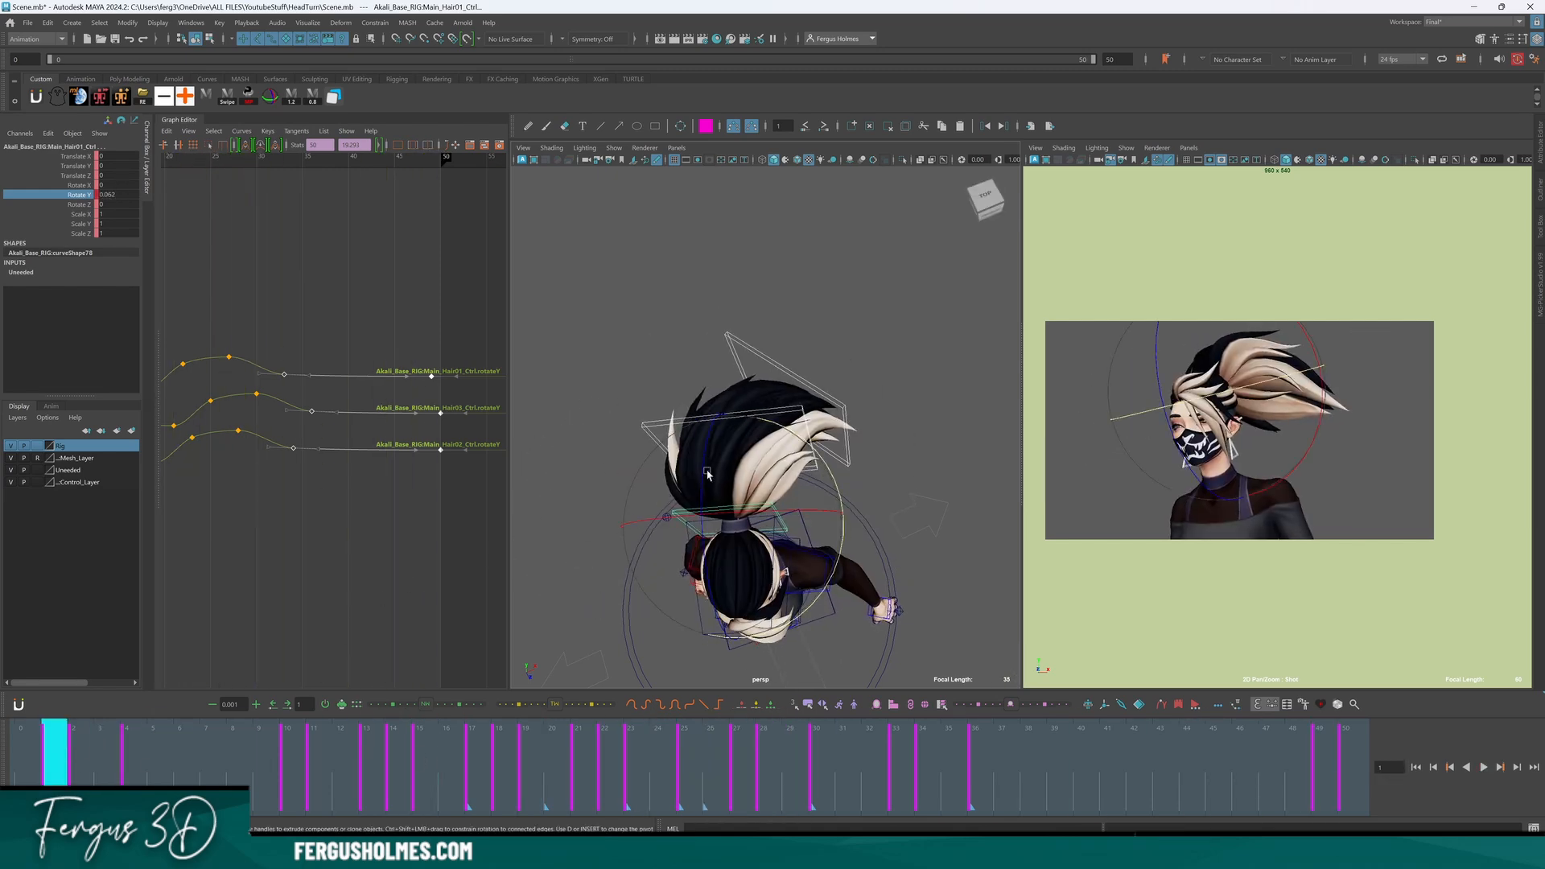
pyautogui.keyDown('alt'); pyautogui.moveTo(708, 475); pyautogui.dragTo(697, 461); pyautogui.keyUp('alt')
pyautogui.hotkey('alt', 'v')
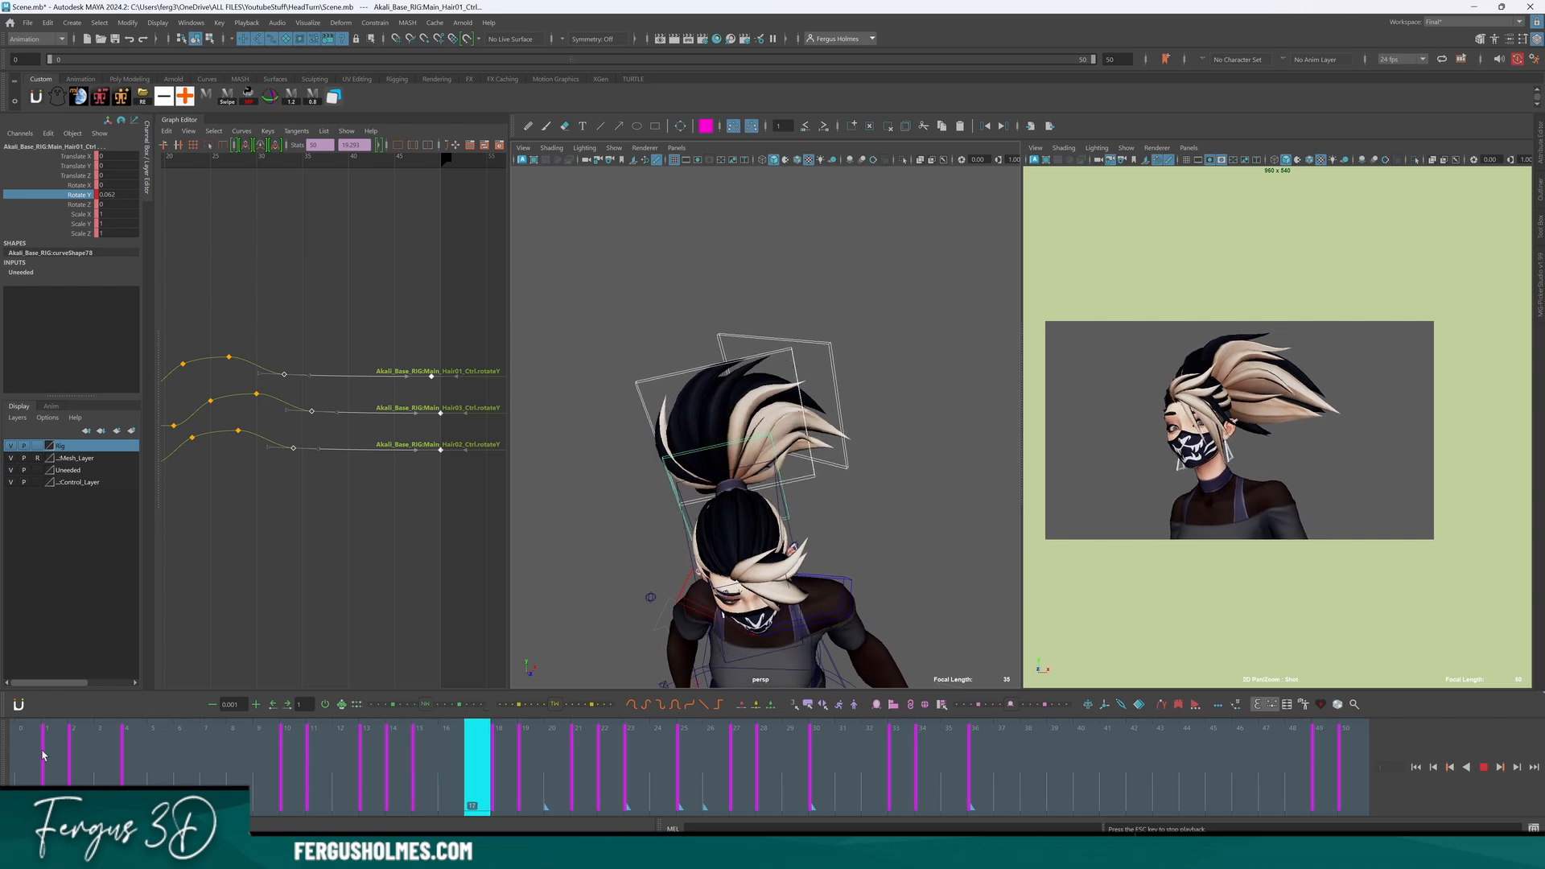
pyautogui.hotkey('alt', 'shift', 'v')
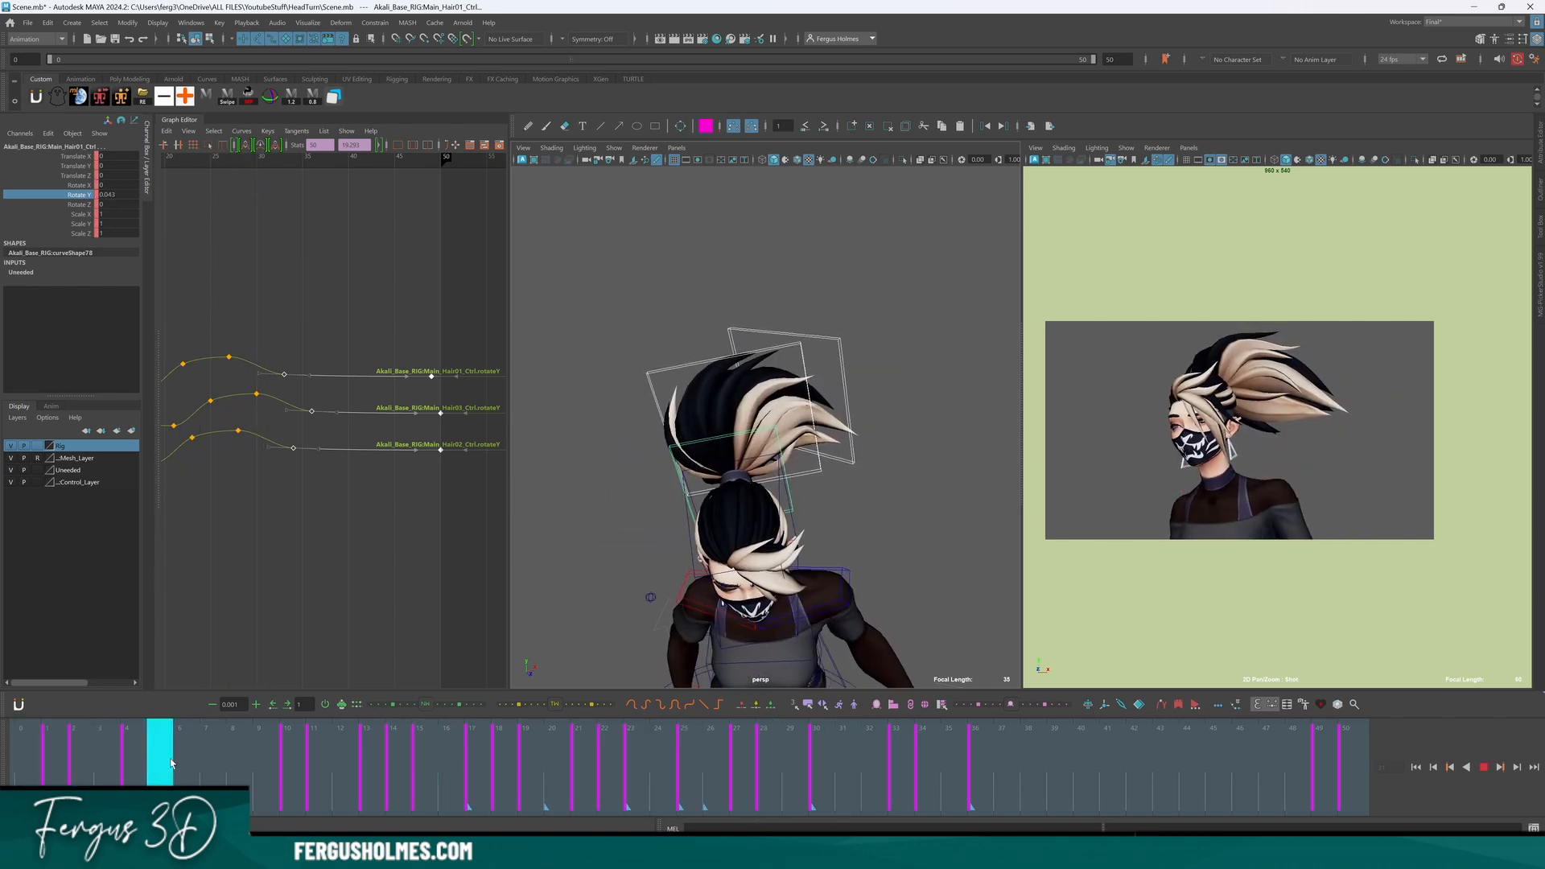
pyautogui.press('Escape')
# Show only the Rotate Z curves of the three hair controls, and undo a test tilt of the ponytail at frame 6.
pyautogui.keyDown('alt'); pyautogui.moveTo(322, 605); pyautogui.dragTo(359, 528, button='middle'); pyautogui.keyUp('alt')
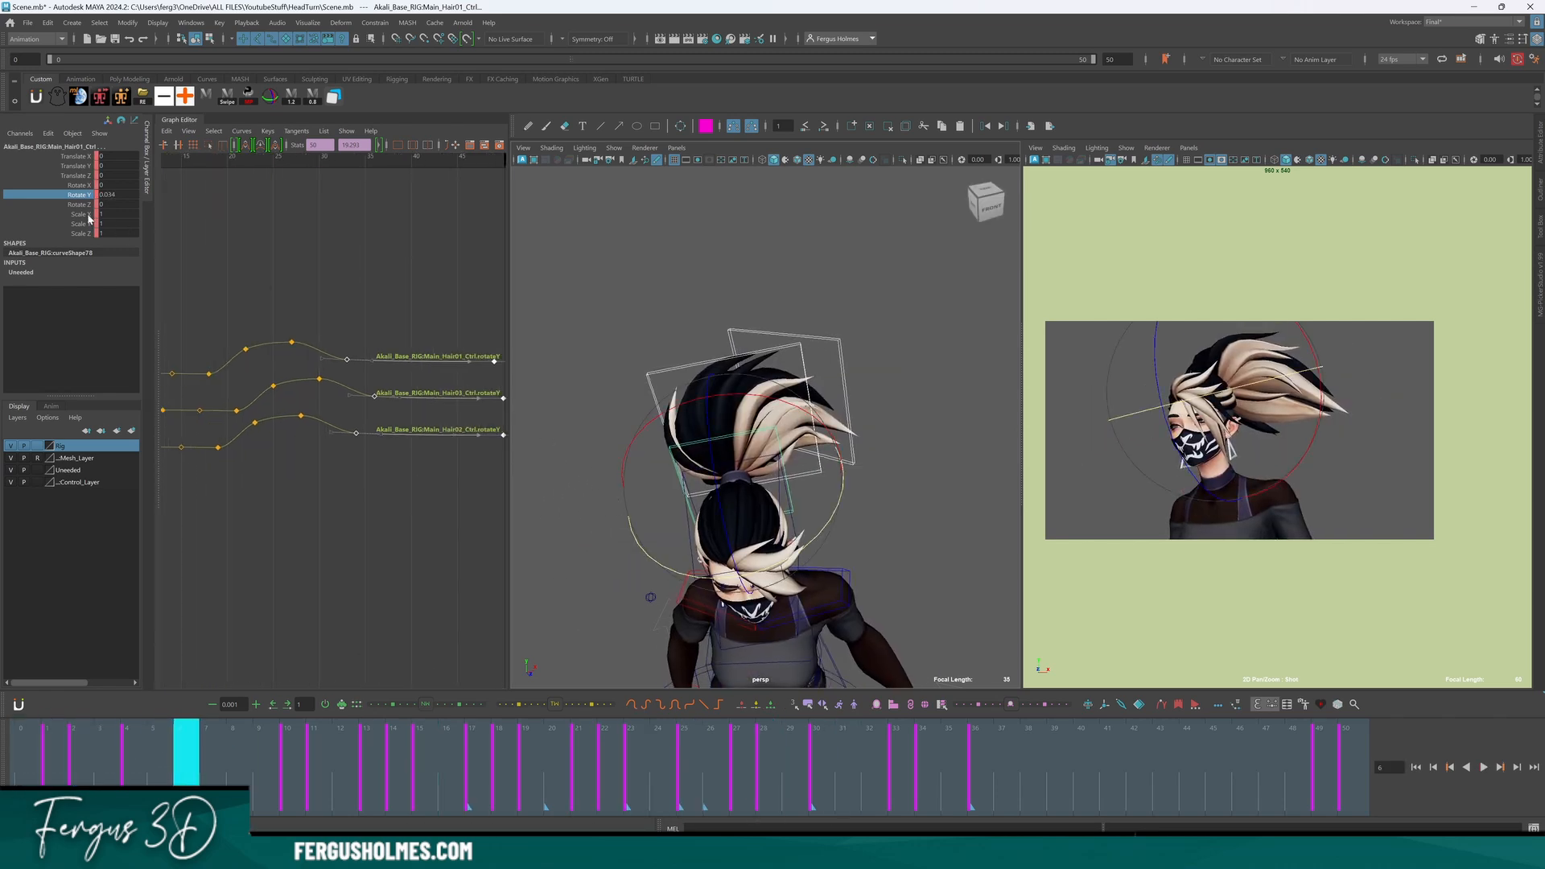
pyautogui.click(79, 204)
pyautogui.keyDown('alt'); pyautogui.moveTo(257, 395); pyautogui.dragTo(286, 407, button='middle'); pyautogui.keyUp('alt')
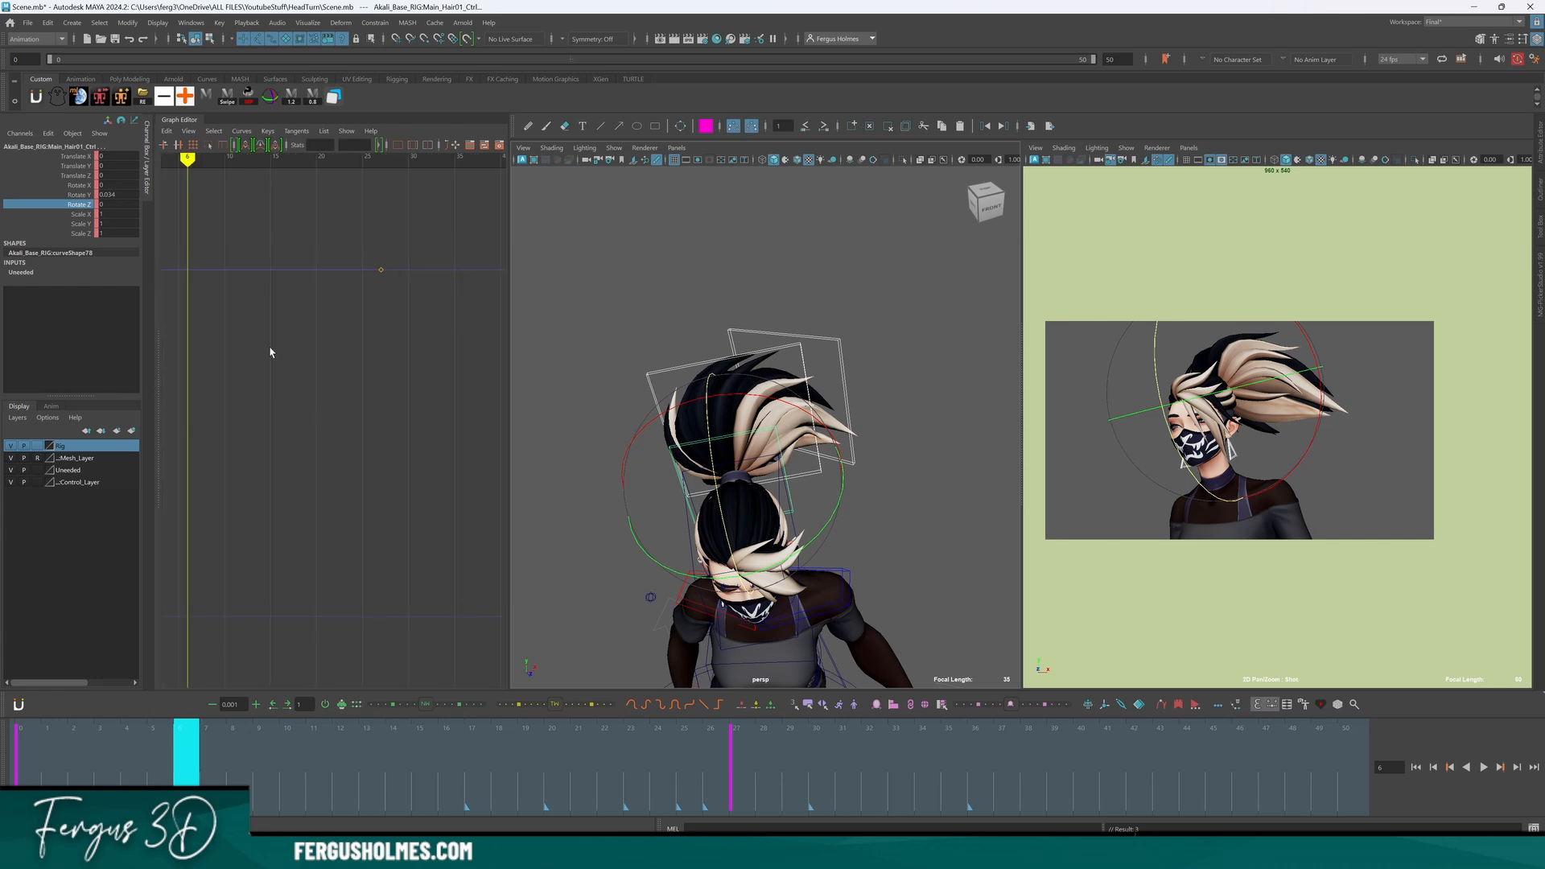
pyautogui.moveTo(717, 495); pyautogui.dragTo(719, 510)
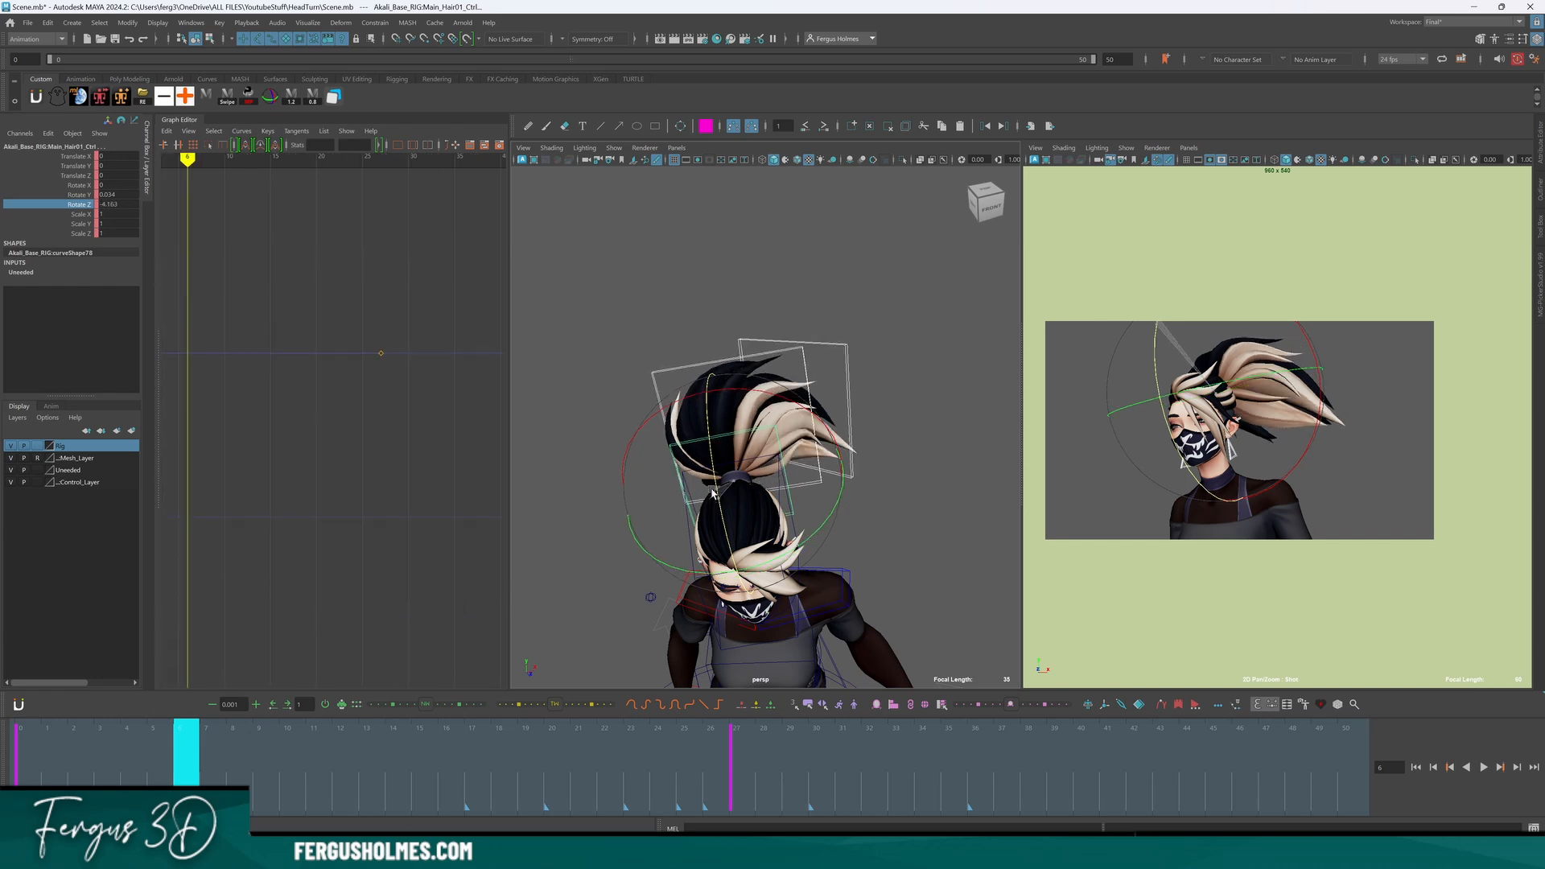
pyautogui.hotkey('ctrl', 'z')
# Delete the existing Rotate Z key at frame 27 on the hair controls and return to frame 0.
pyautogui.keyDown('alt'); pyautogui.moveTo(354, 471); pyautogui.dragTo(385, 470, button='middle'); pyautogui.keyUp('alt')
pyautogui.scroll(-3, 379, 479)
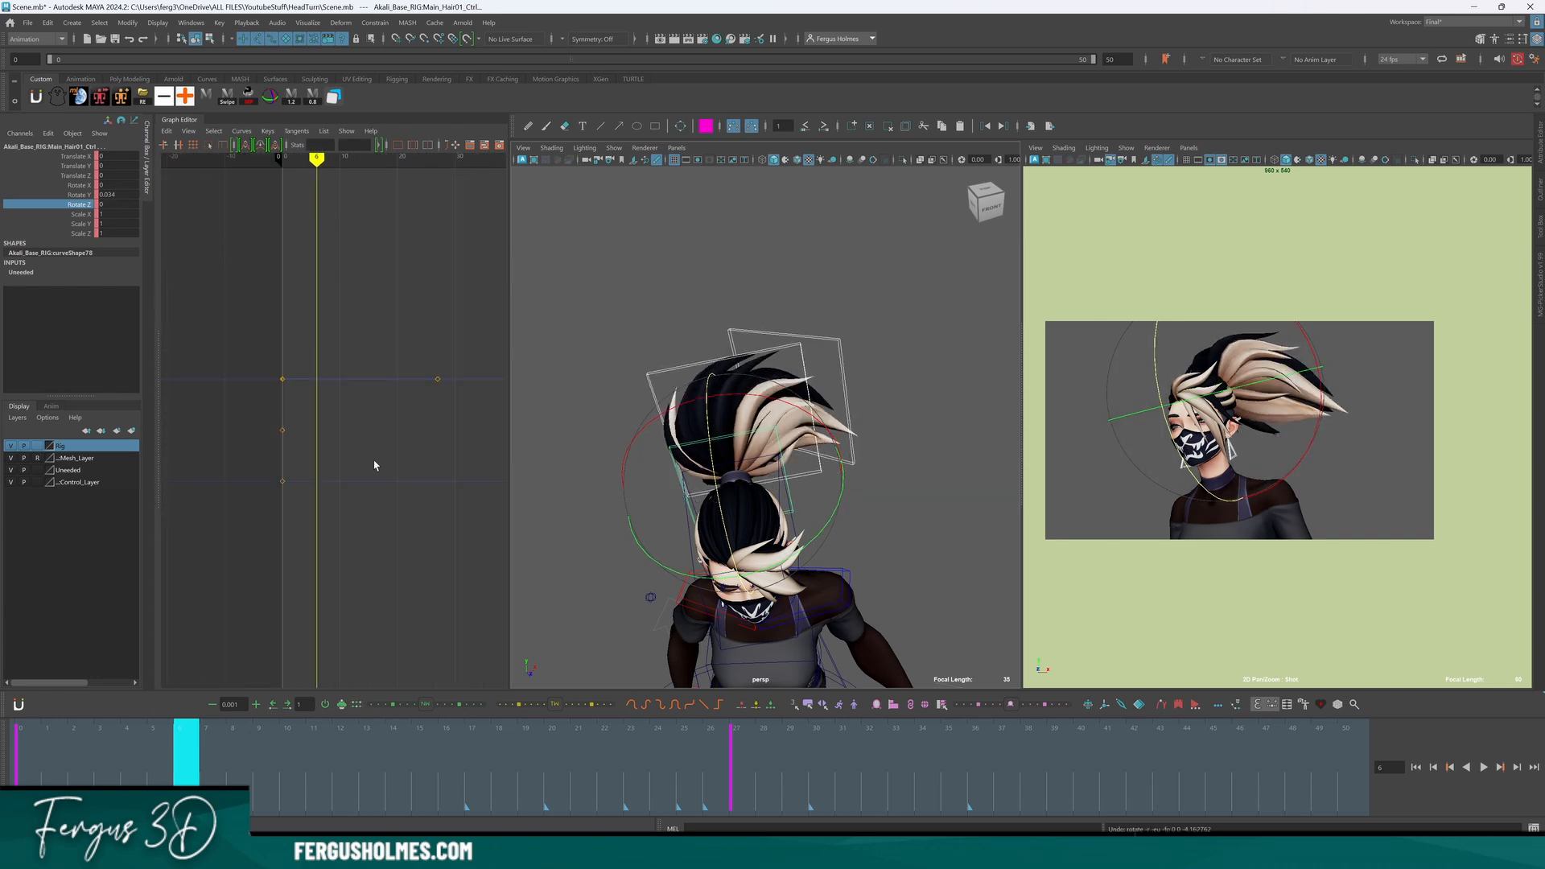
pyautogui.scroll(2, 374, 466)
pyautogui.press('.')
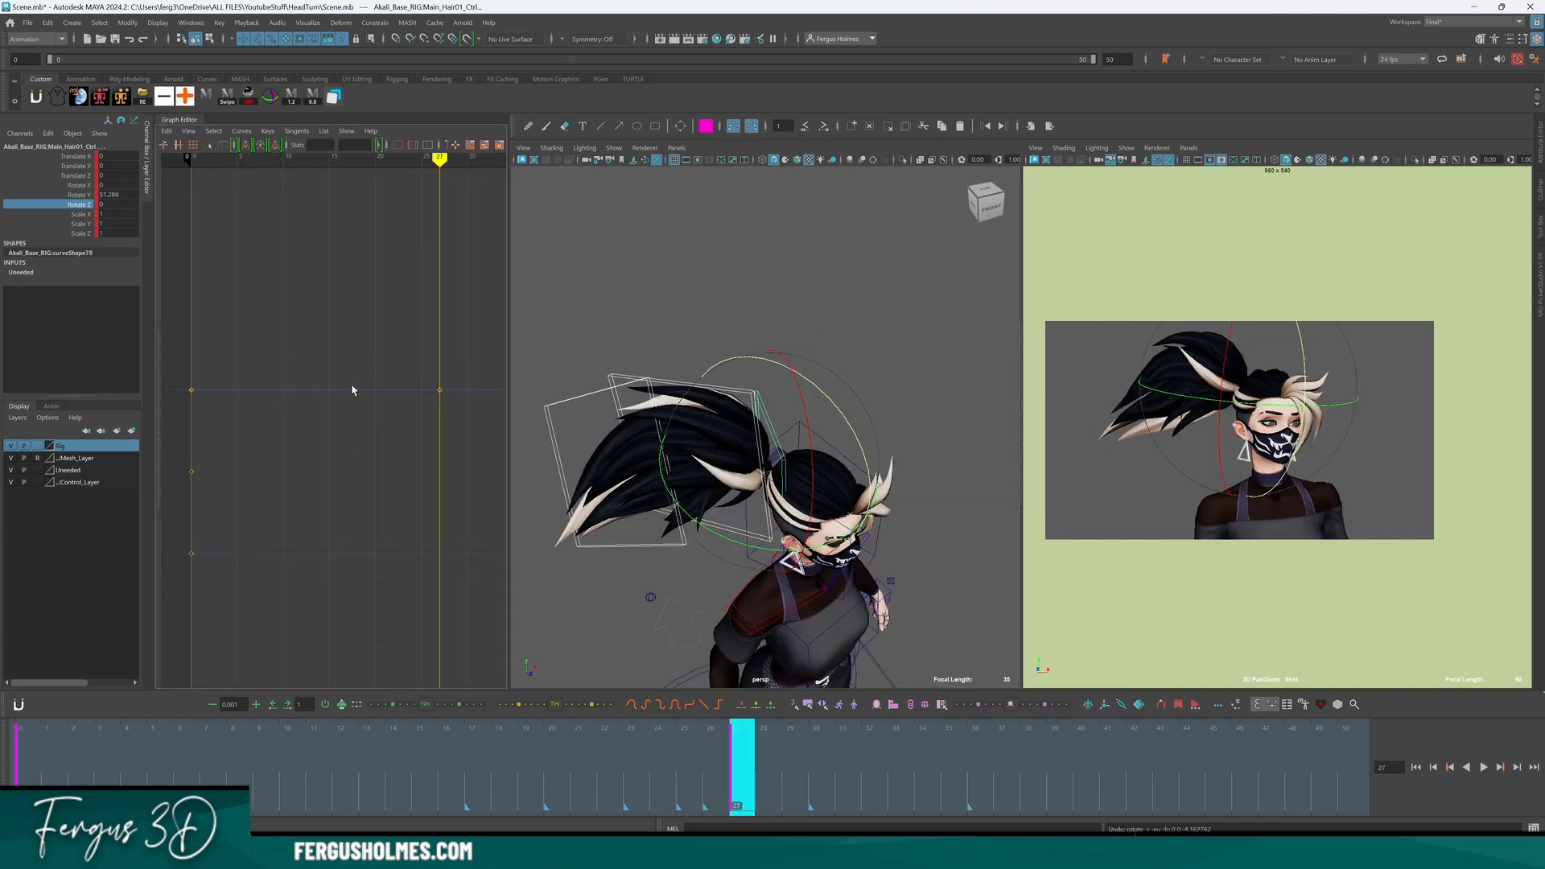
pyautogui.press(',')
pyautogui.scroll(-5, 347, 473)
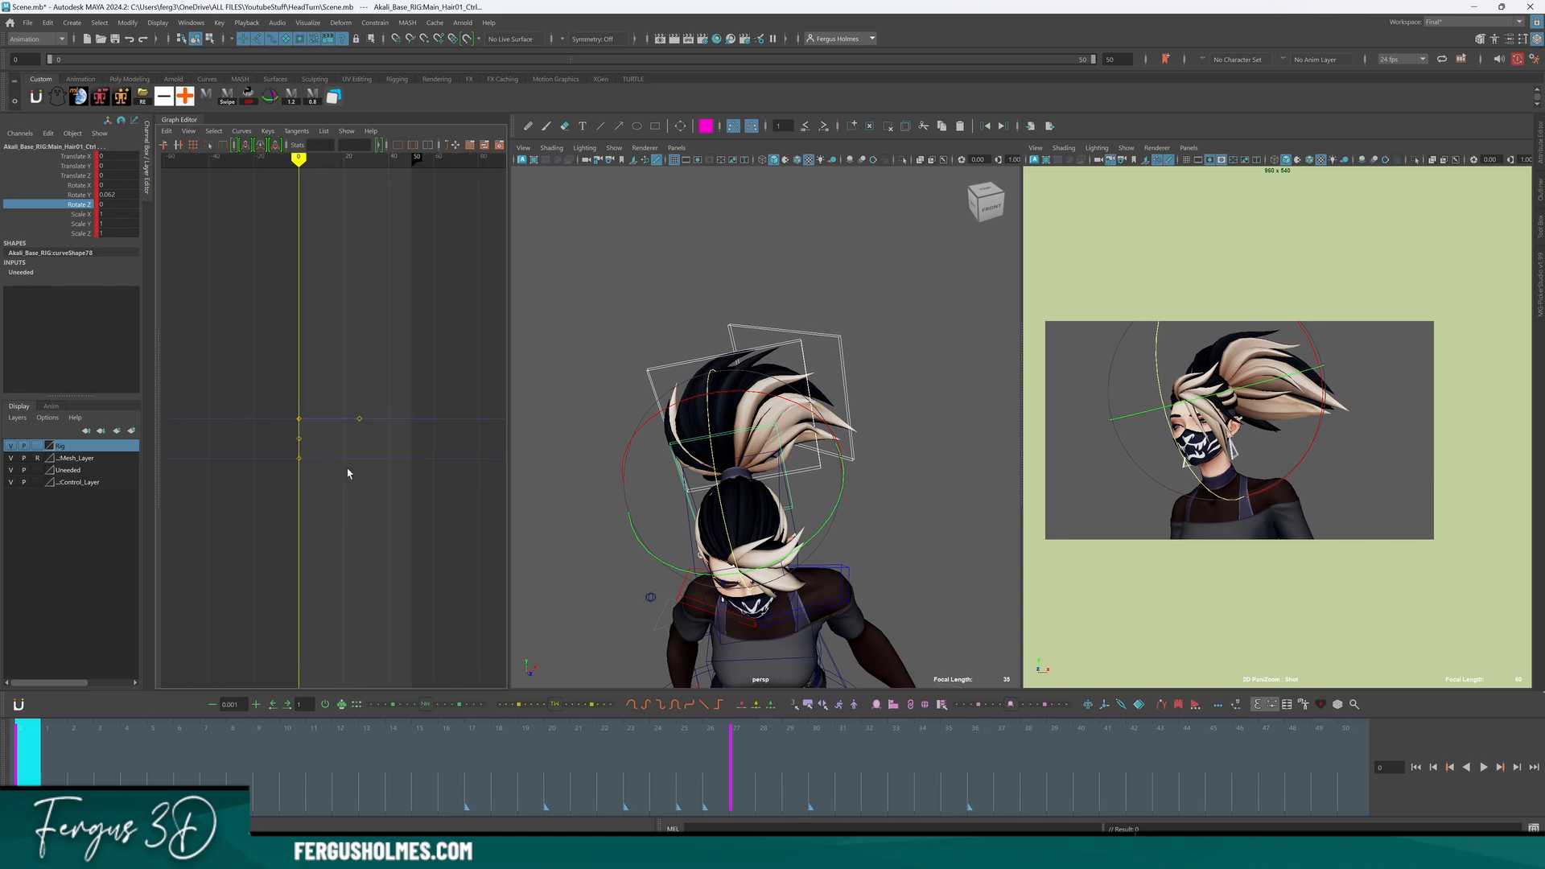
pyautogui.press('.')
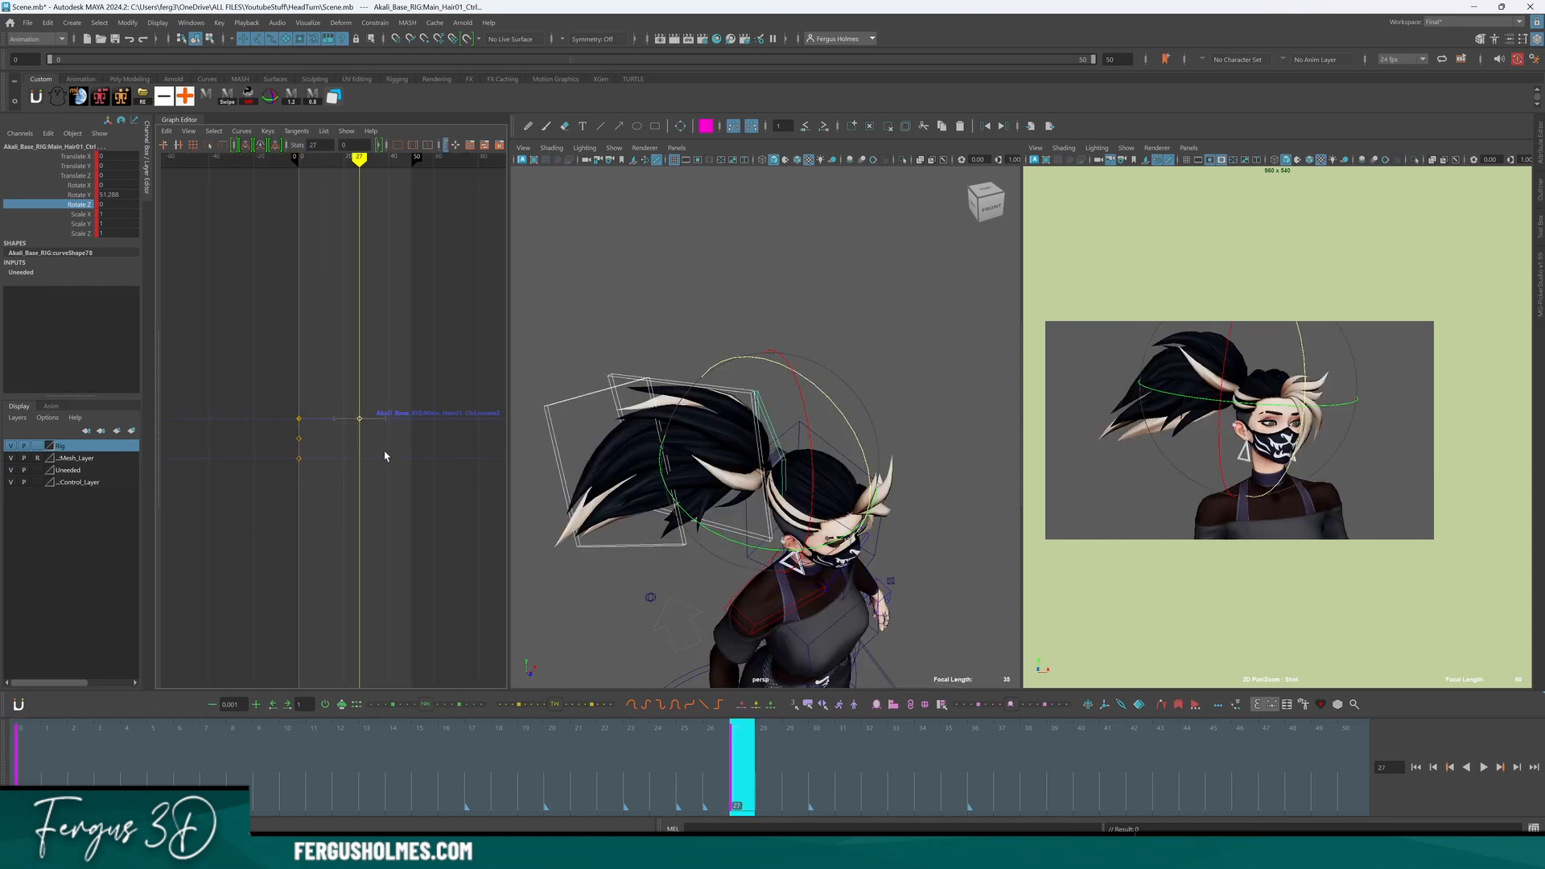
pyautogui.press('Delete')
pyautogui.press(',')
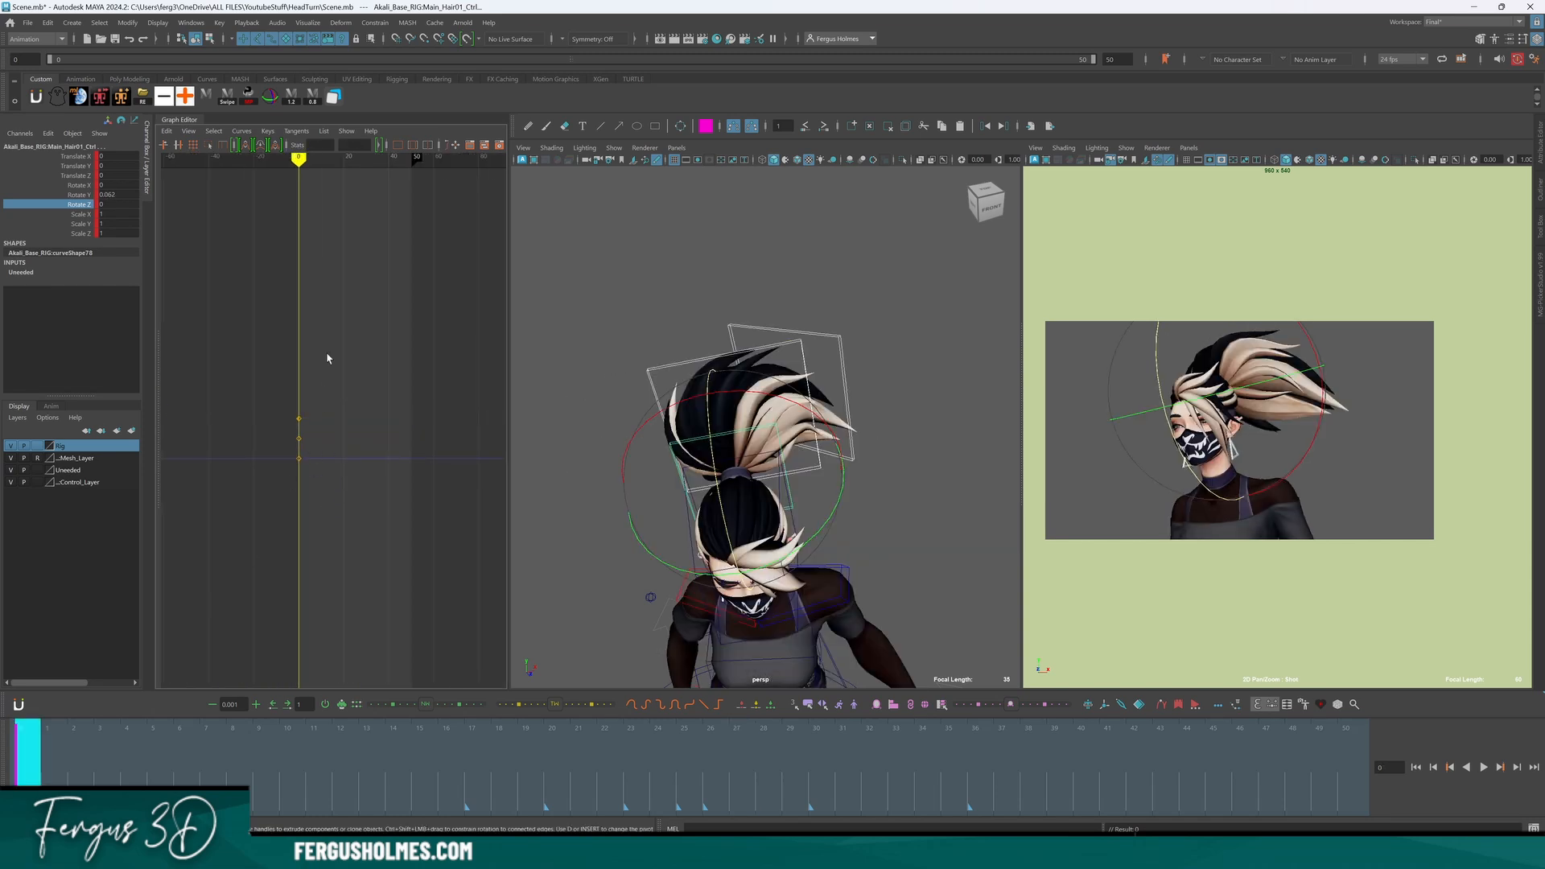
# Set keys on all three hair controls at frames 0 and 12.
pyautogui.press('s')
pyautogui.scroll(5, 293, 455)
pyautogui.moveTo(57, 761); pyautogui.dragTo(341, 760)
pyautogui.press('e')
pyautogui.press('s')
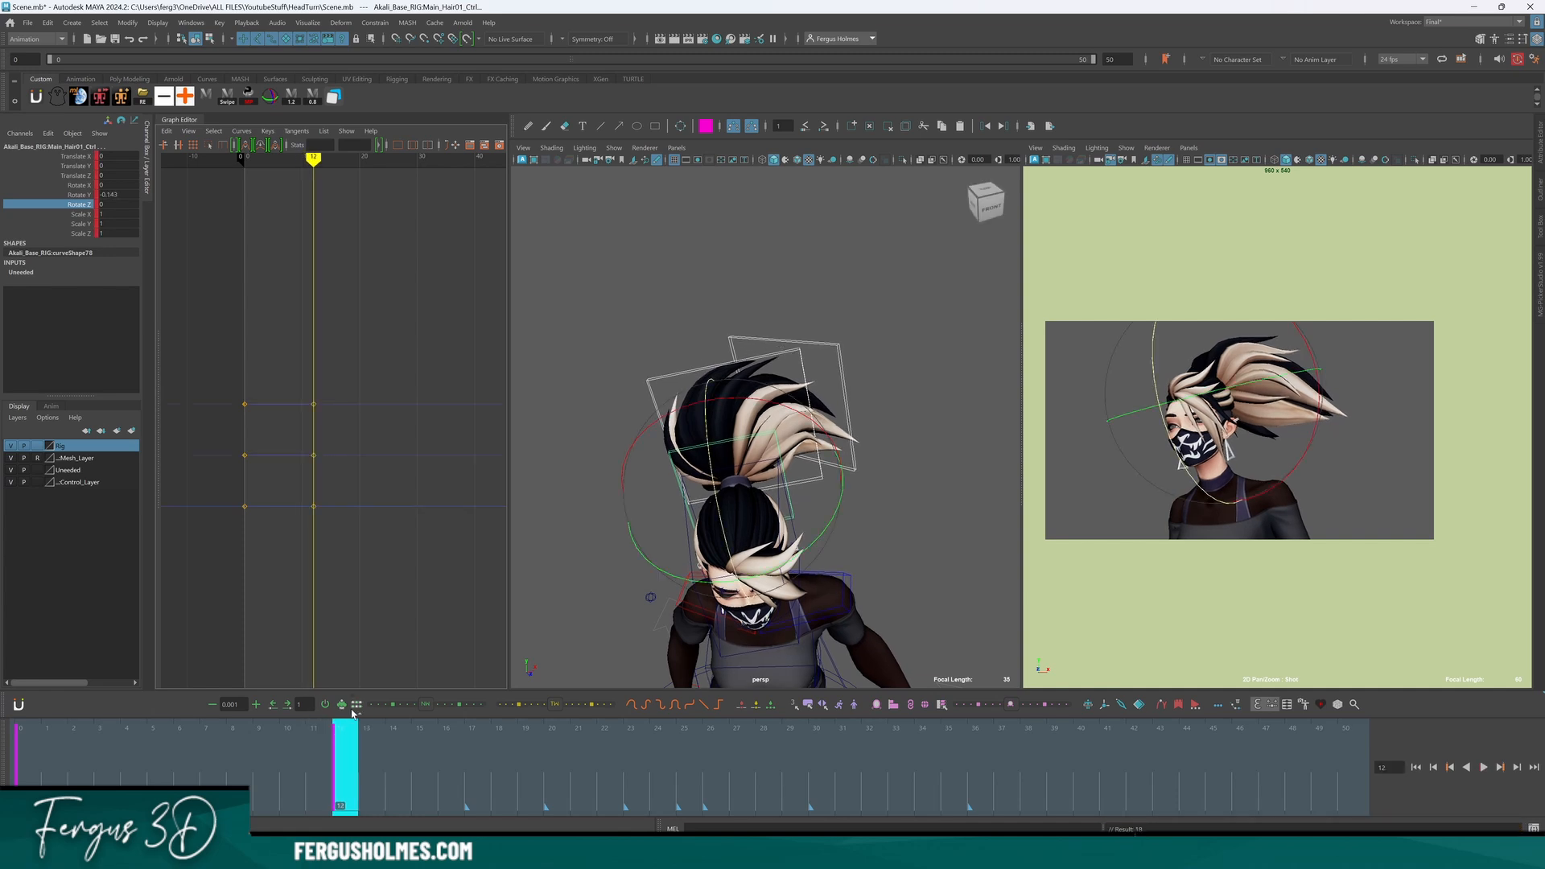
# Tilt the three hair controls to about -0.763 in Rotate Z at frame 12 and play back the head turn.
pyautogui.scroll(4, 308, 491)
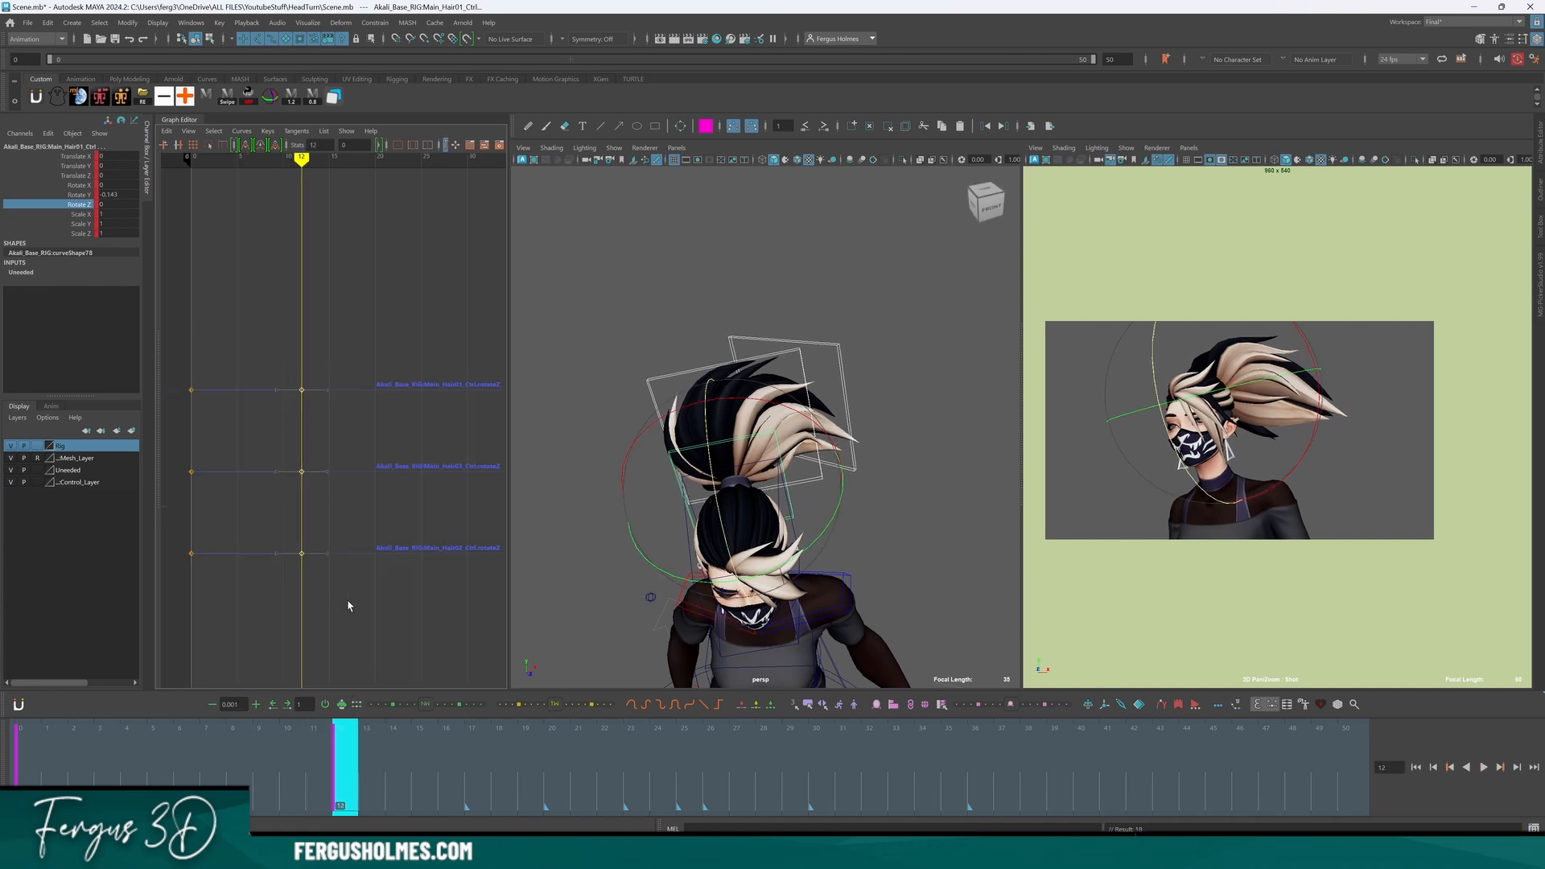
pyautogui.keyDown('shift'); pyautogui.moveTo(347, 602); pyautogui.dragTo(350, 521, button='middle'); pyautogui.keyUp('shift')
pyautogui.hotkey('ctrl', 'z')
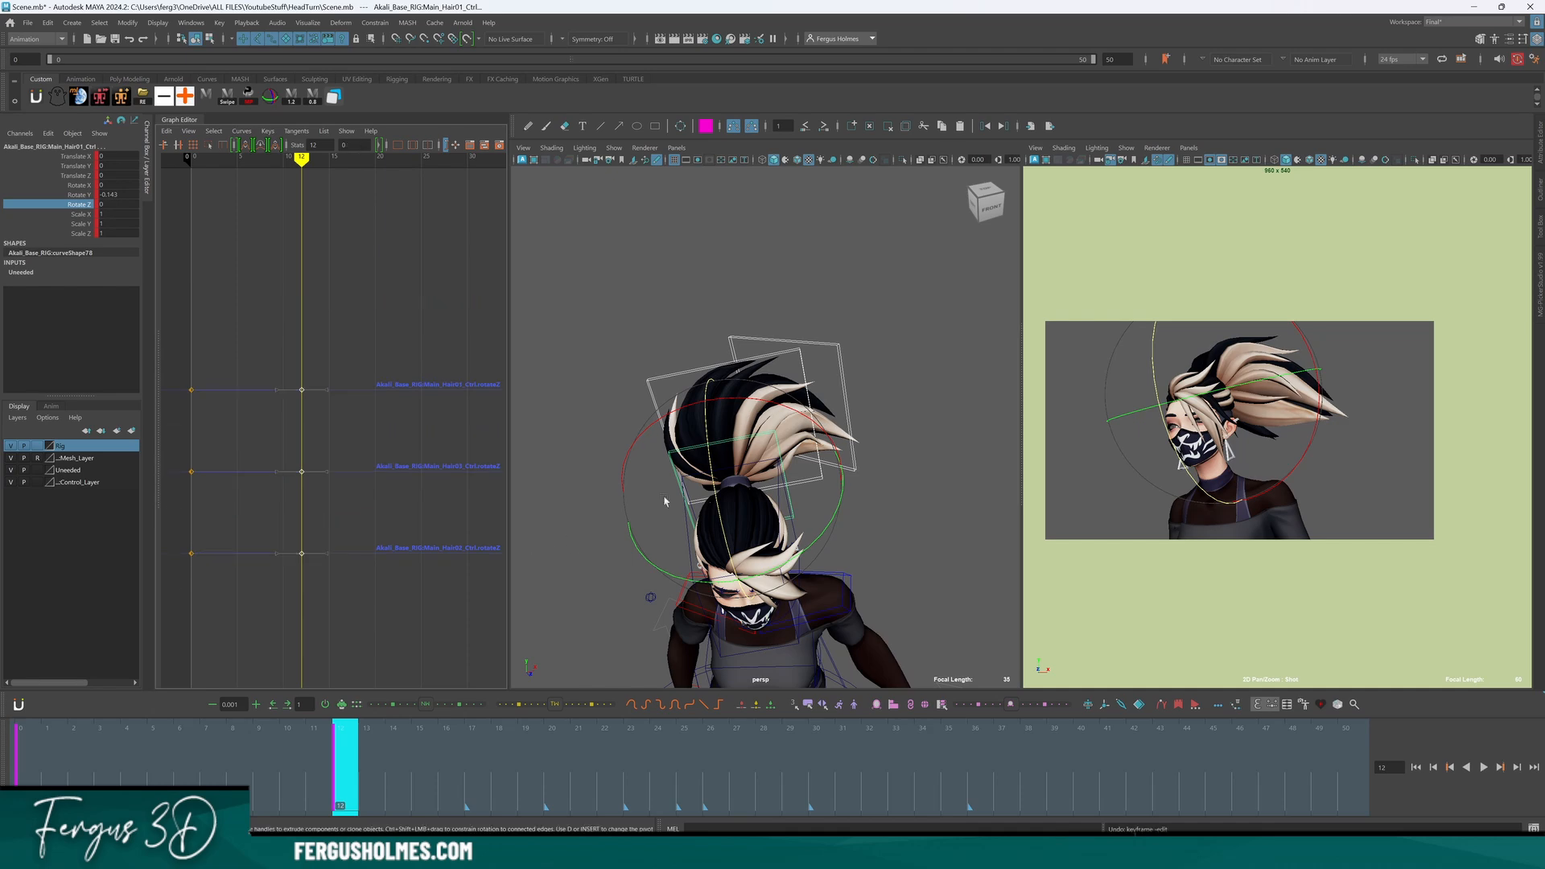
pyautogui.moveTo(705, 437); pyautogui.dragTo(705, 439)
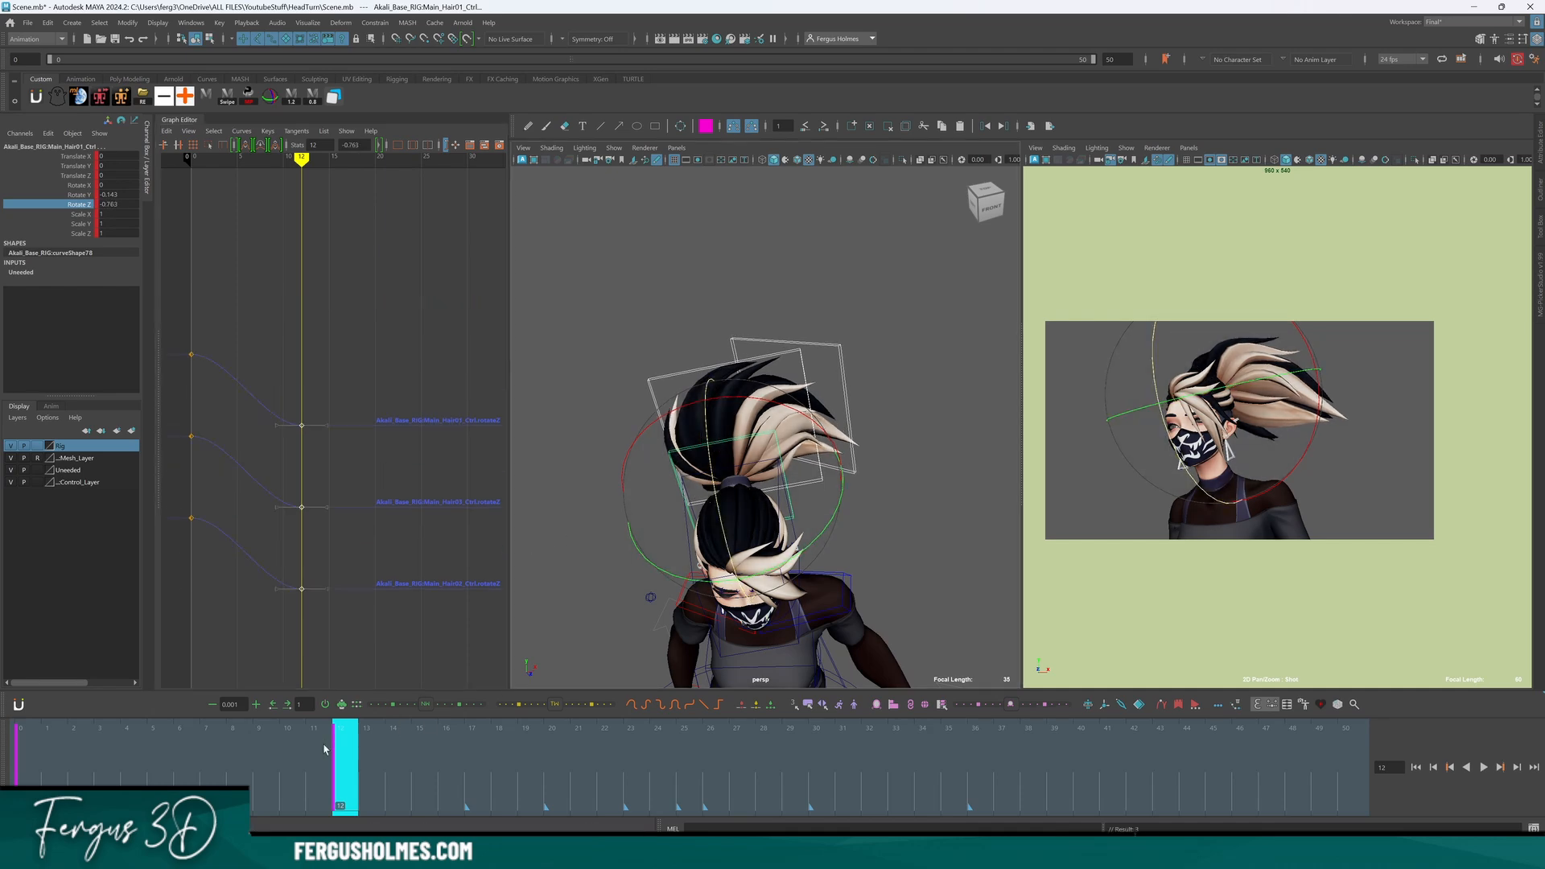
pyautogui.moveTo(324, 750); pyautogui.dragTo(107, 756)
pyautogui.hotkey('alt', 'v')
pyautogui.hotkey('alt', 'v')
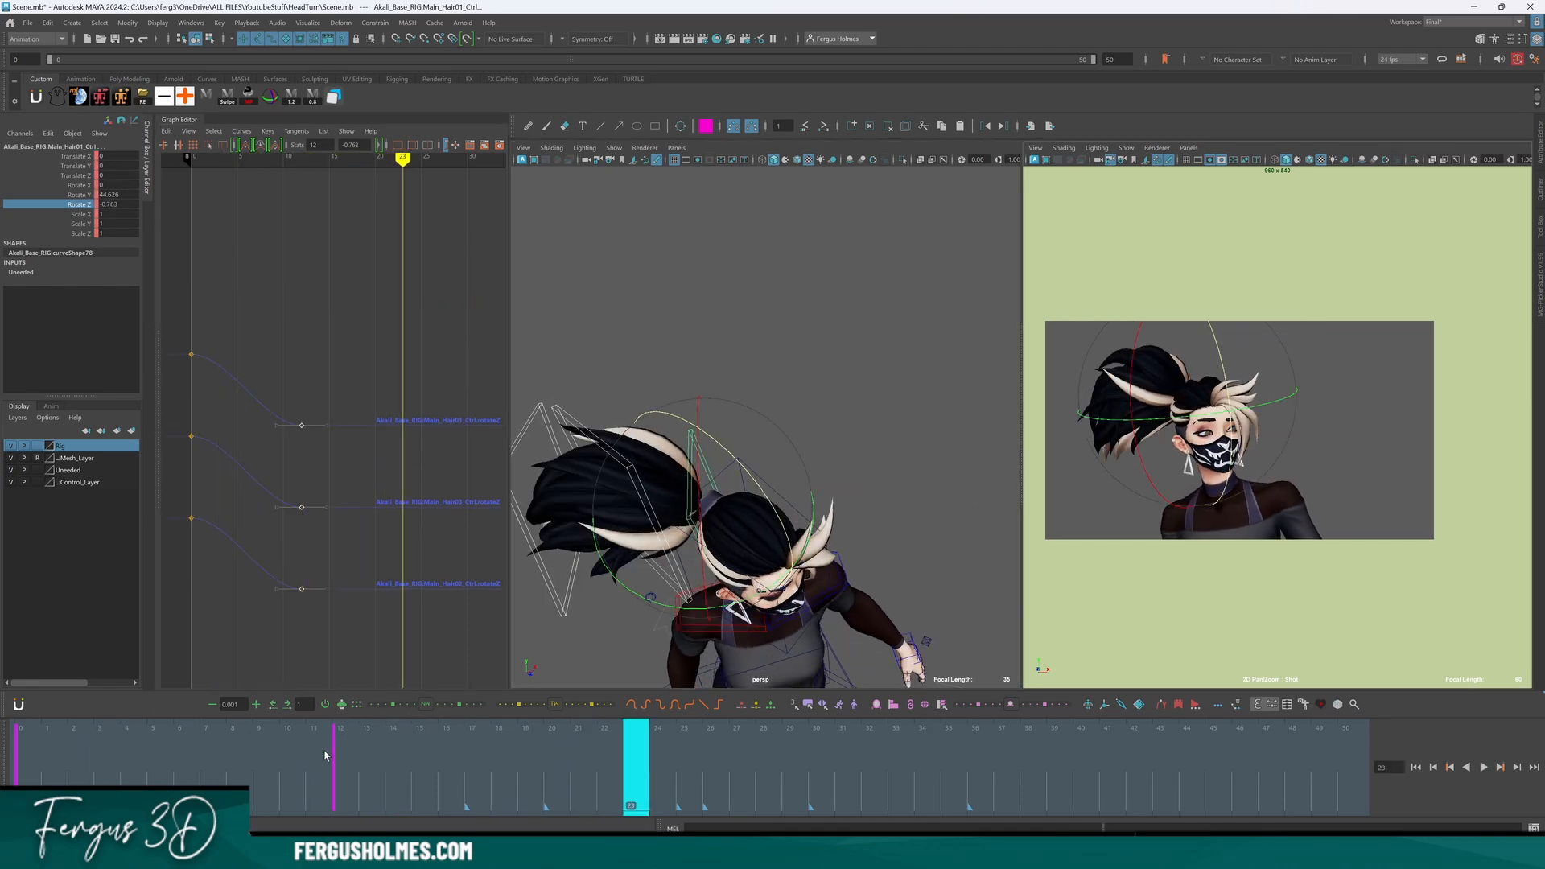
pyautogui.click(95, 762)
pyautogui.hotkey('alt', 'v')
# Pose the three hair controls at about -4.587 in Rotate Z at frame 16.
pyautogui.moveTo(342, 782)
pyautogui.mouseDown()
pyautogui.moveTo(503, 784)
pyautogui.moveTo(344, 780)
pyautogui.moveTo(494, 774)
pyautogui.moveTo(393, 778)
pyautogui.moveTo(465, 765)
pyautogui.mouseUp()
pyautogui.moveTo(706, 501); pyautogui.dragTo(707, 489)
pyautogui.hotkey('alt', 'v')
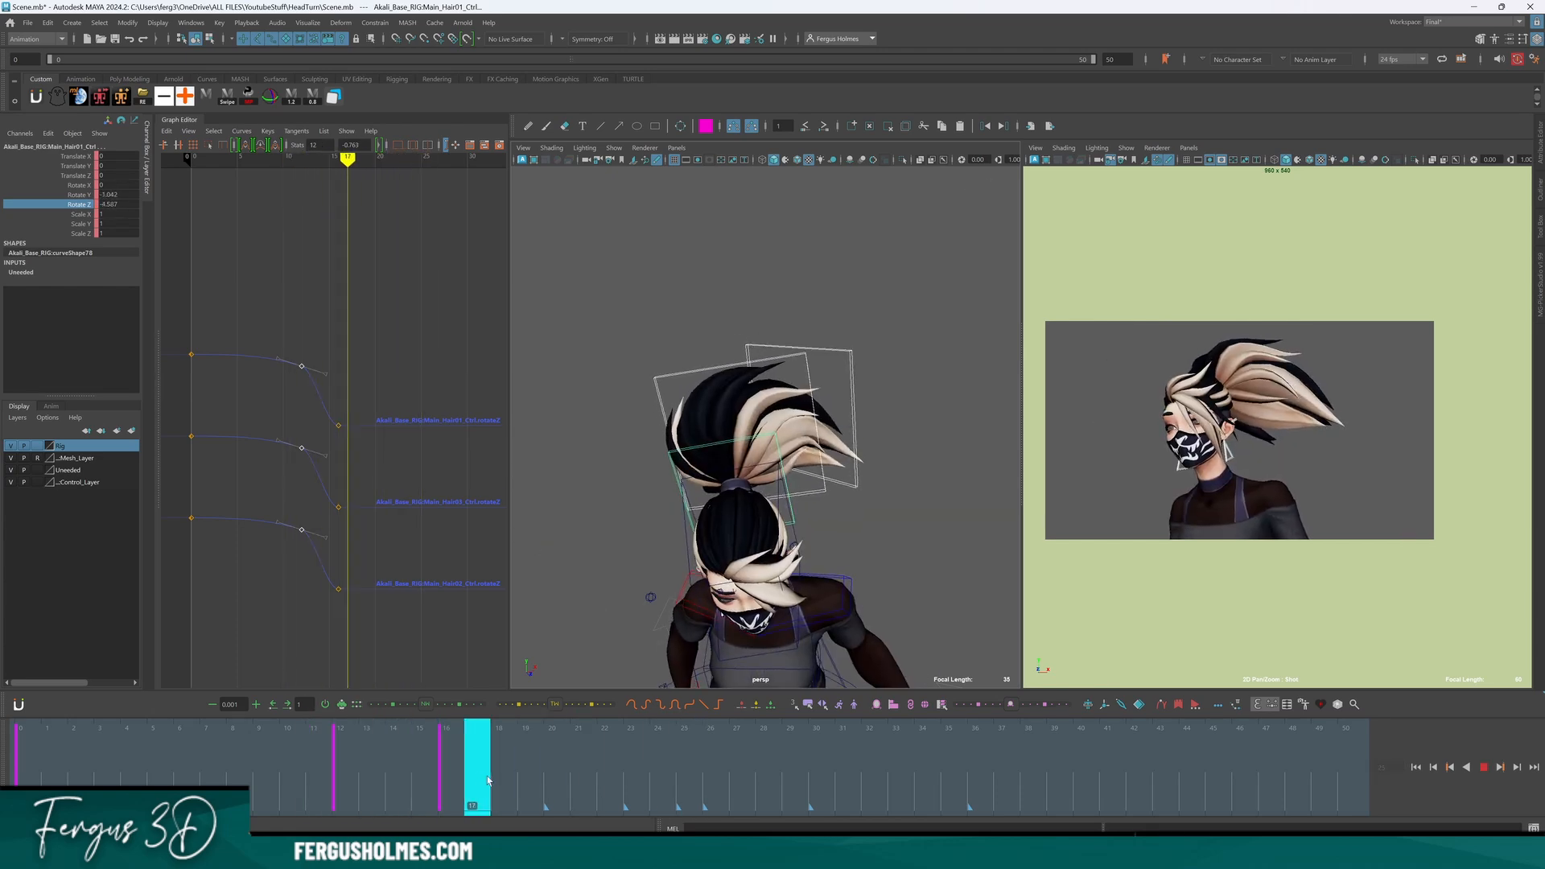
# Pose the three hair controls at about -9.126 in Rotate Z at frame 20 and play back the head turn.
pyautogui.click(531, 781)
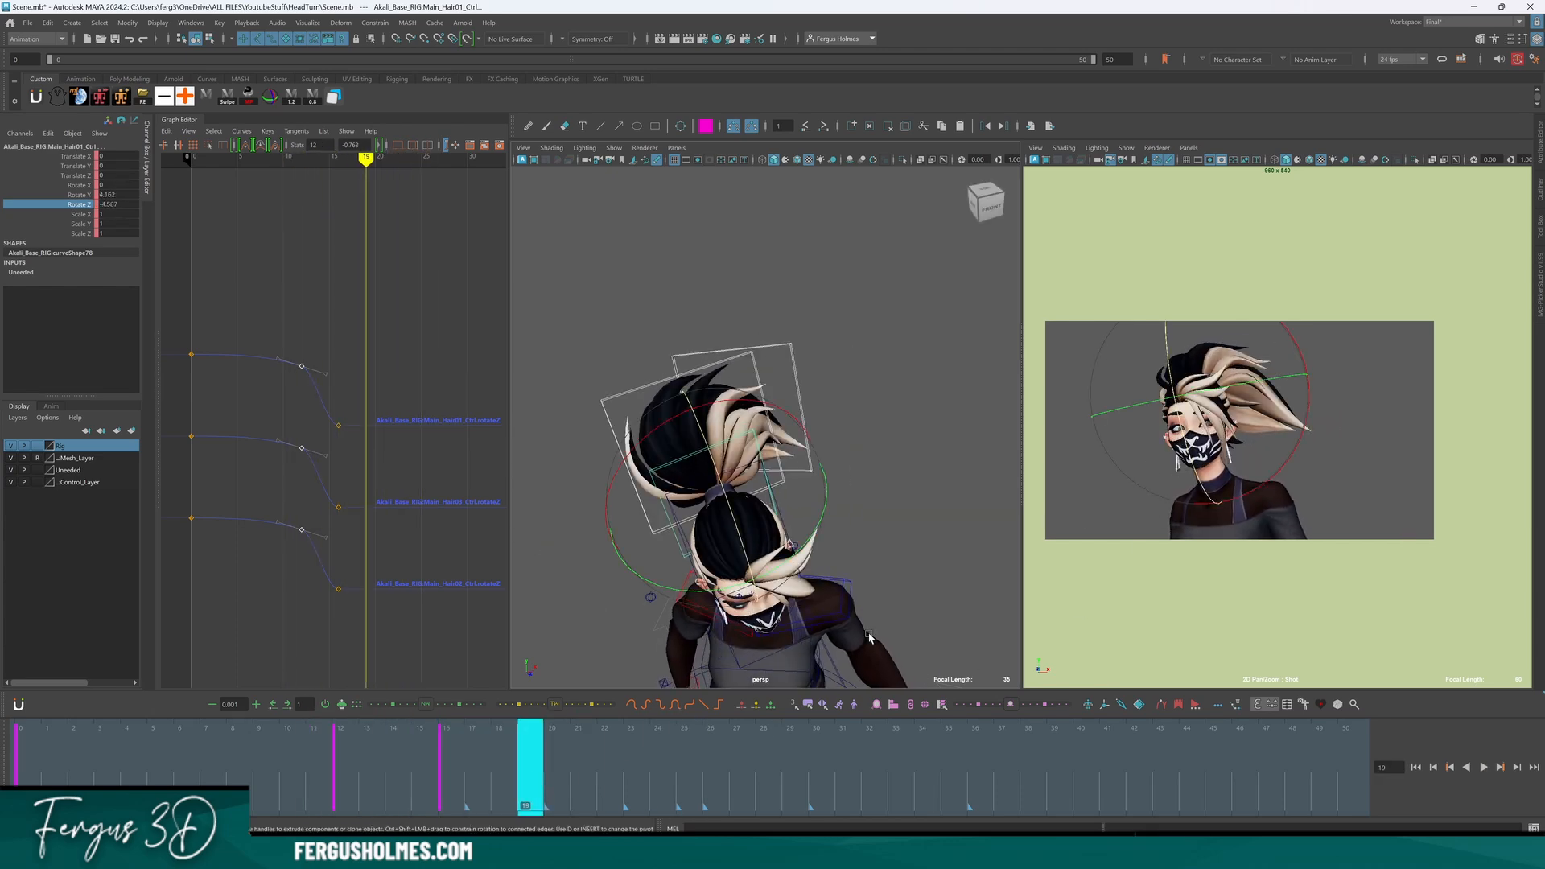
pyautogui.hotkey('alt', 'v')
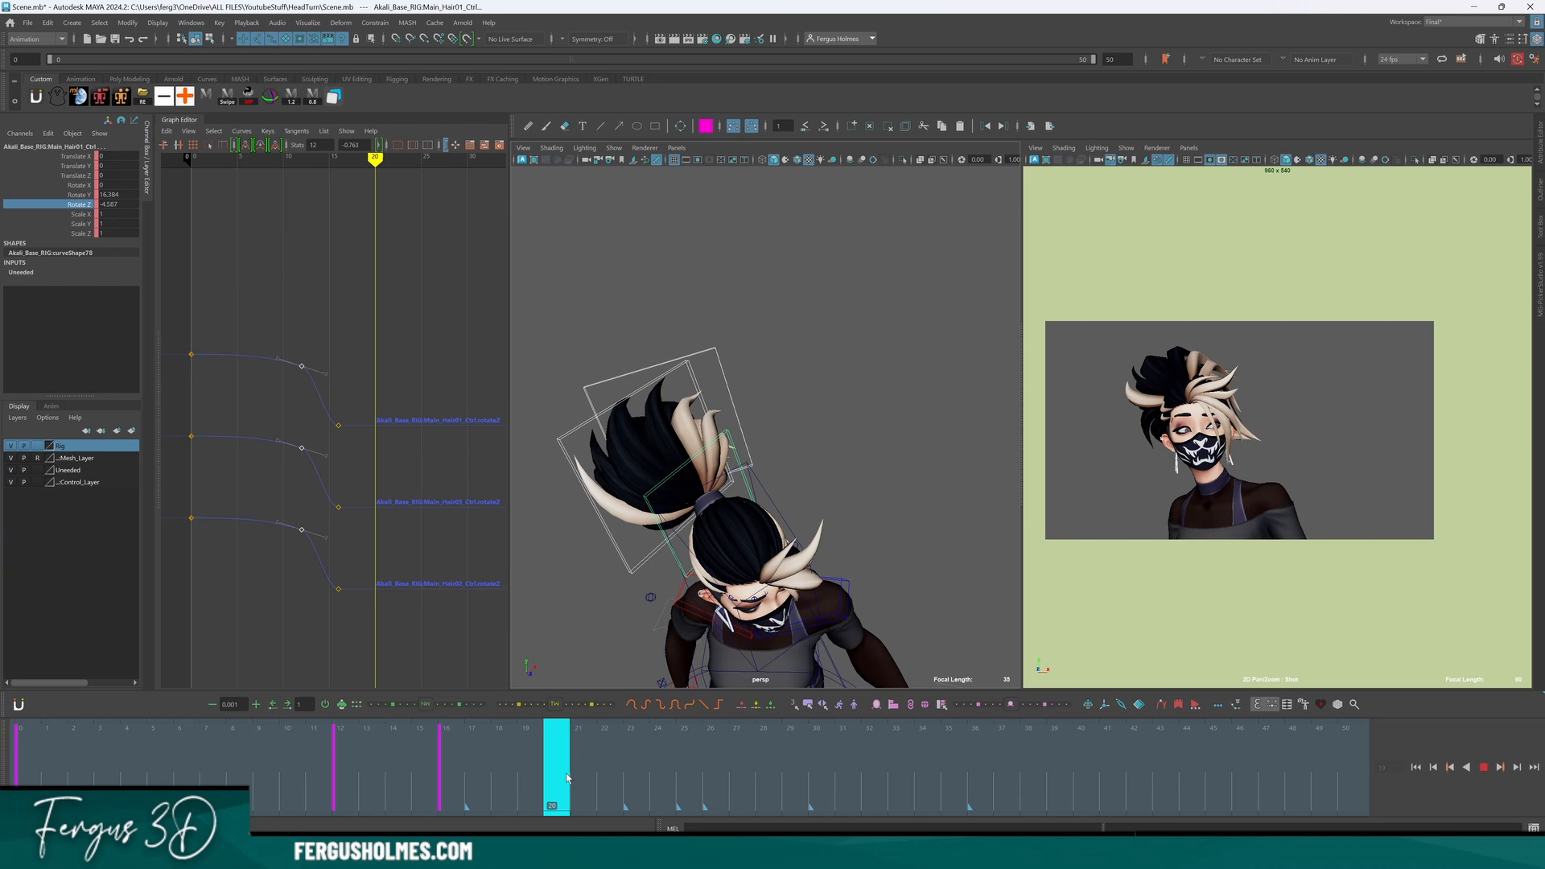
pyautogui.click(566, 778)
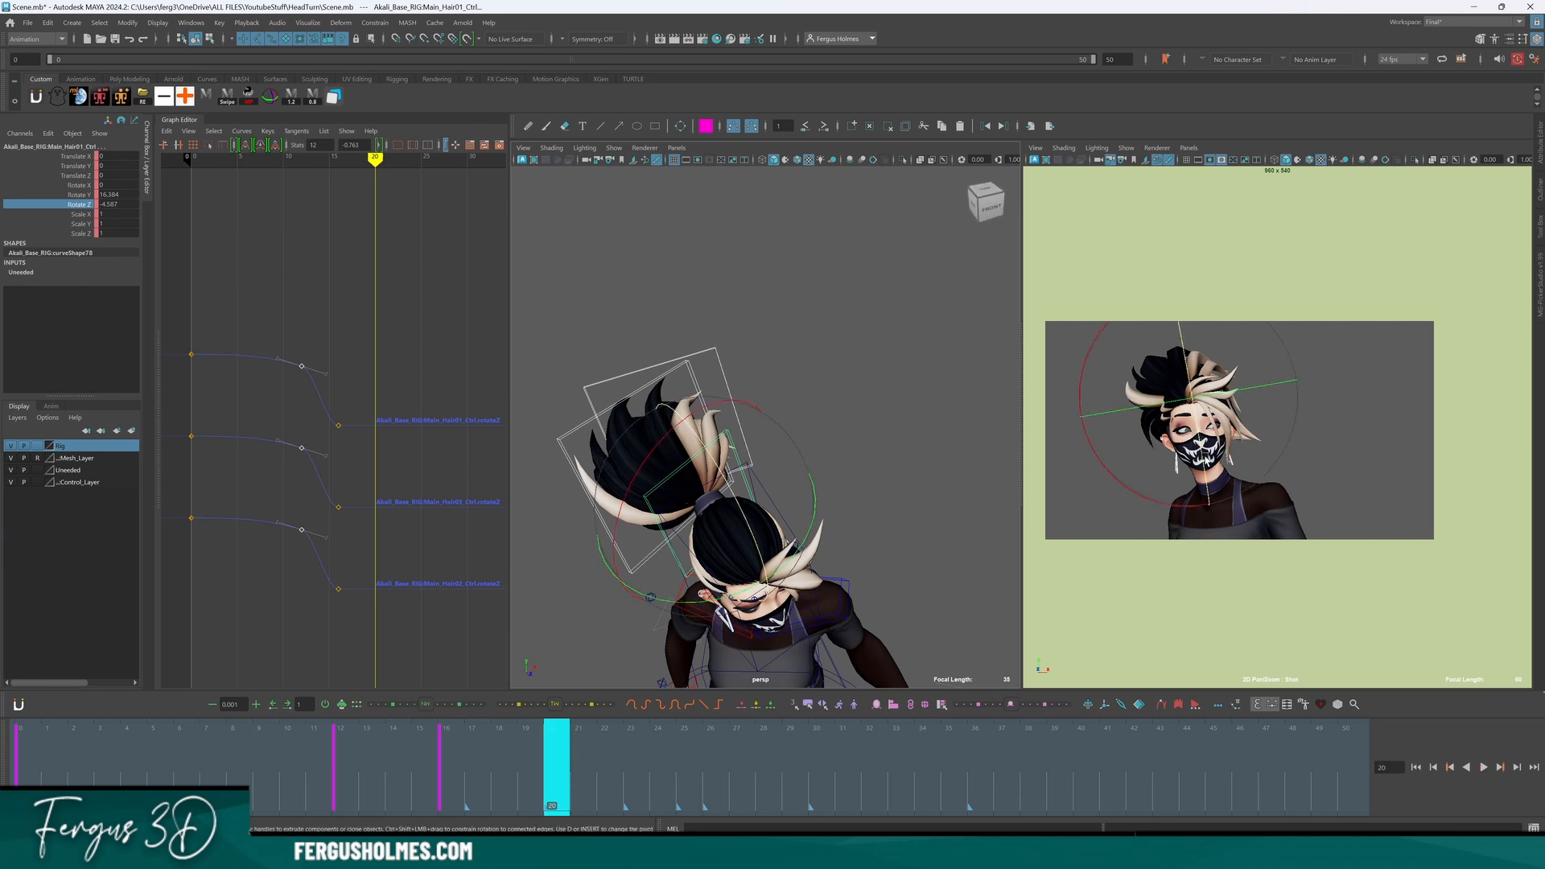
pyautogui.moveTo(1197, 440); pyautogui.dragTo(1199, 428)
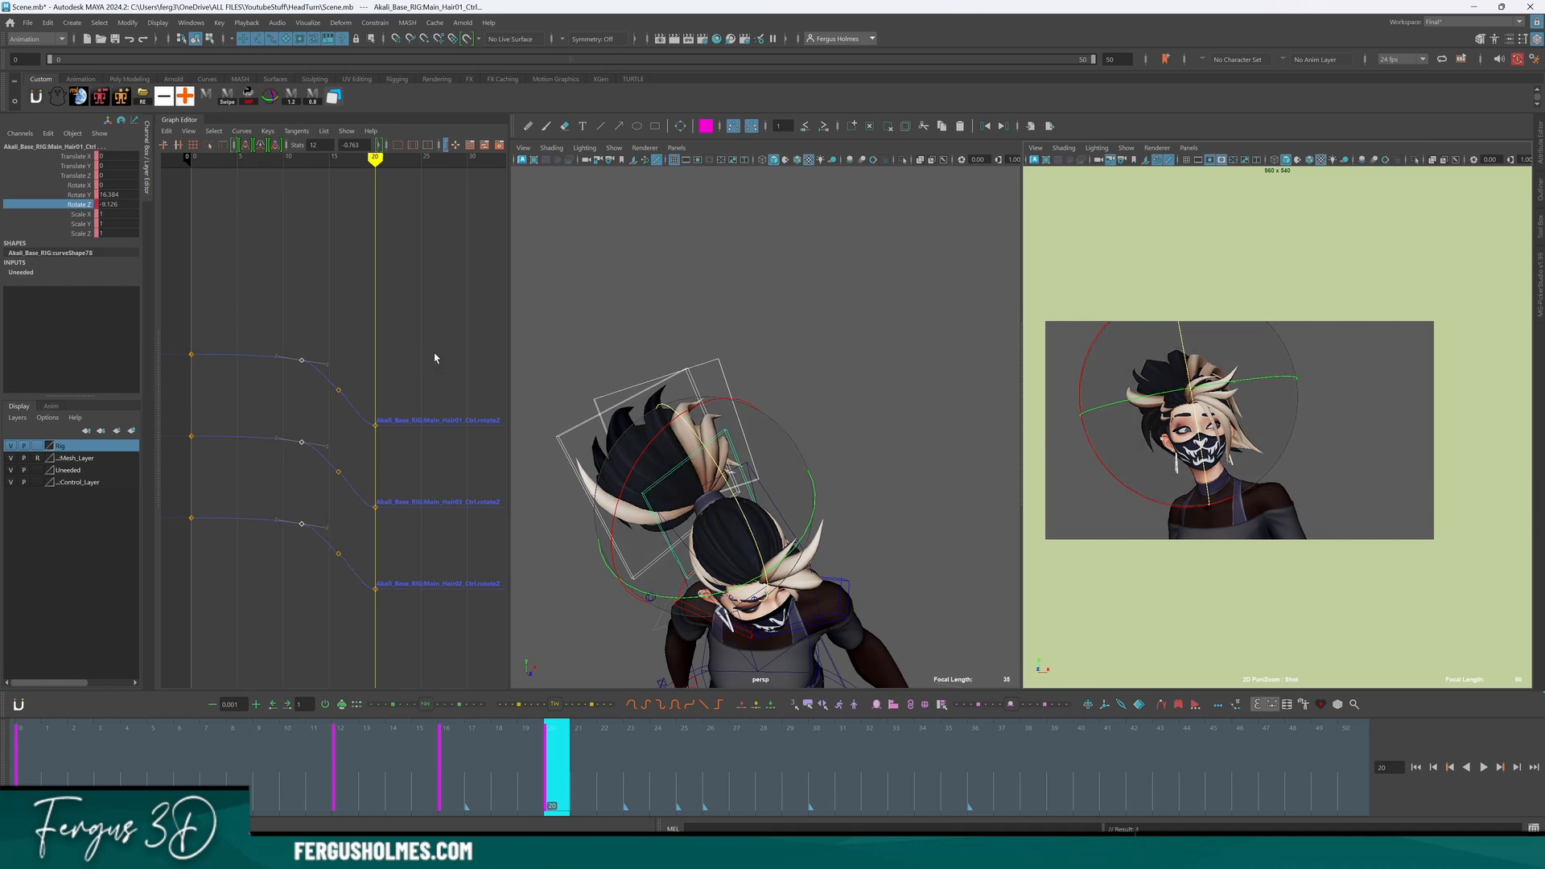
pyautogui.moveTo(555, 750); pyautogui.dragTo(199, 738)
pyautogui.hotkey('alt', 'v')
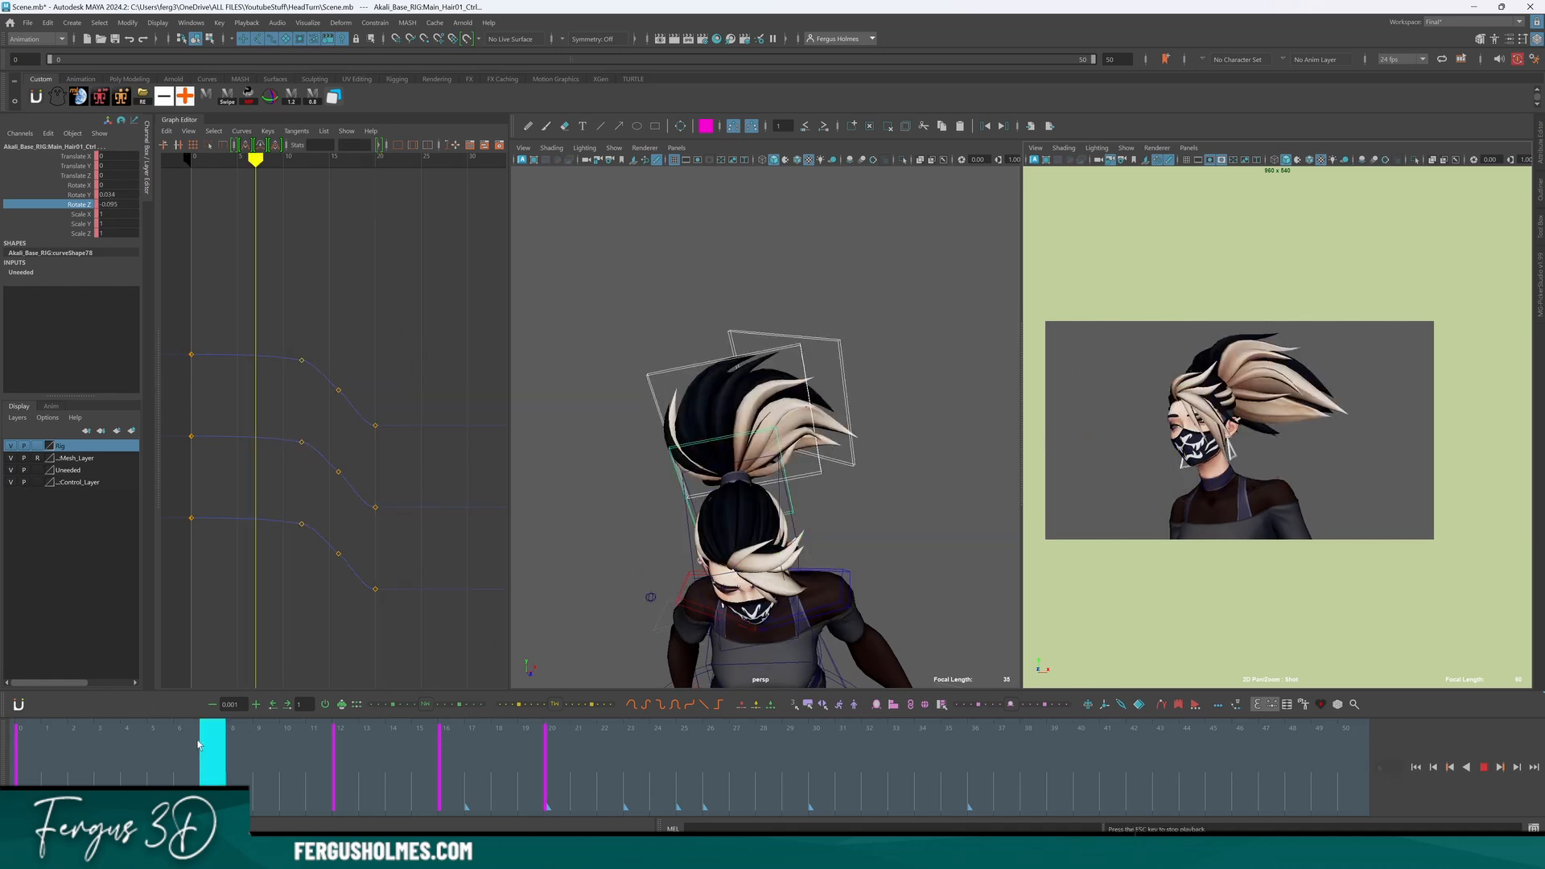
pyautogui.hotkey('alt', 'v')
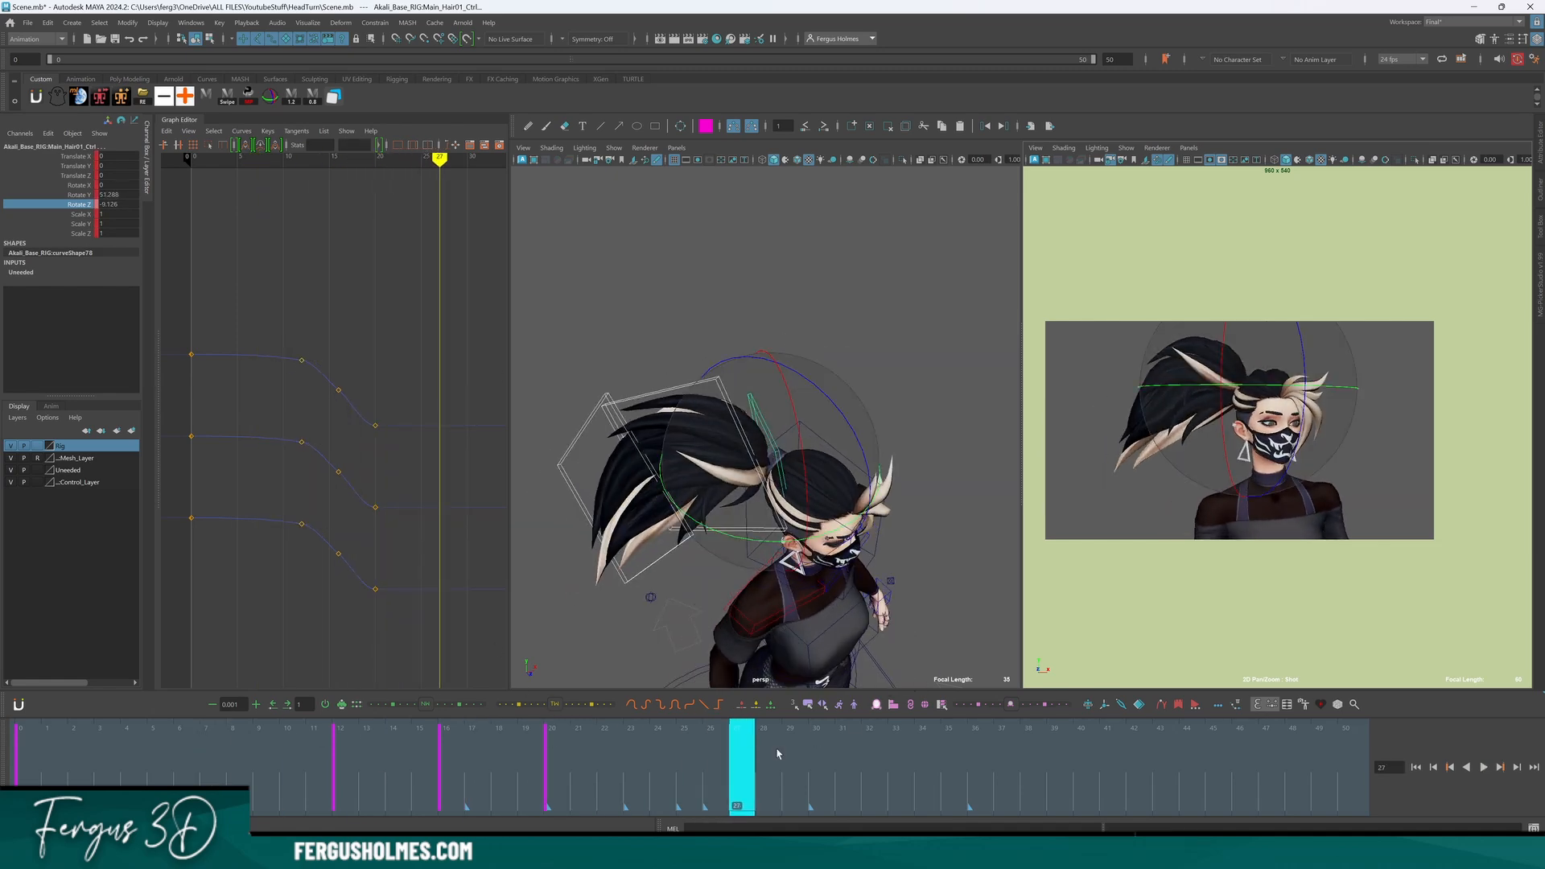
# Sketch an S-shaped ponytail path with the Pencil tool in the camera view at frame 21, and play the turn against it.
pyautogui.moveTo(778, 753); pyautogui.dragTo(578, 773)
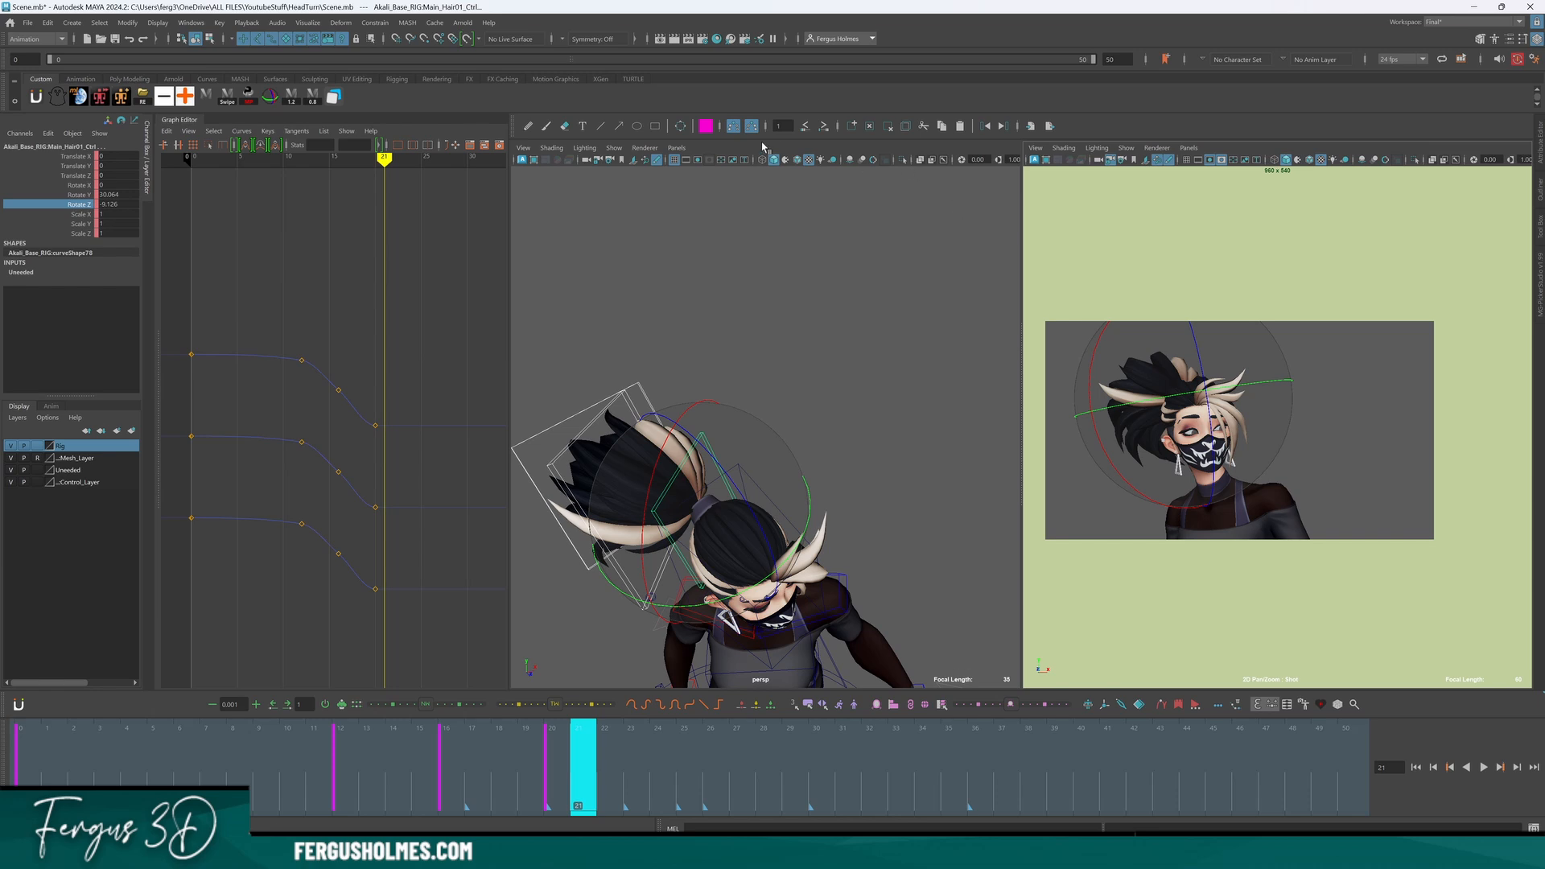
pyautogui.click(529, 128)
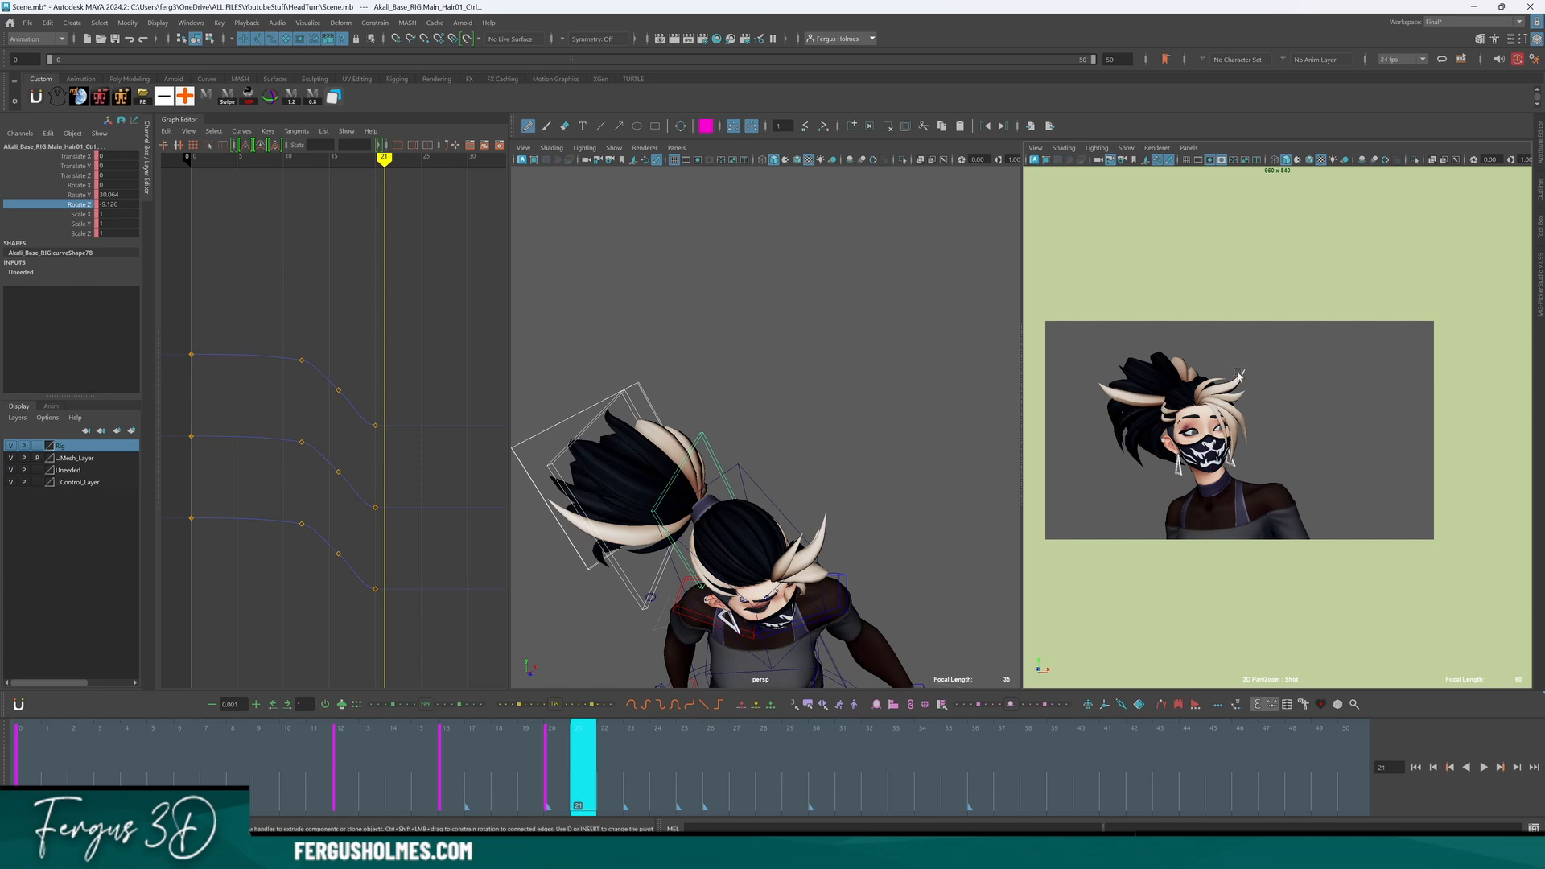
pyautogui.click(1272, 407)
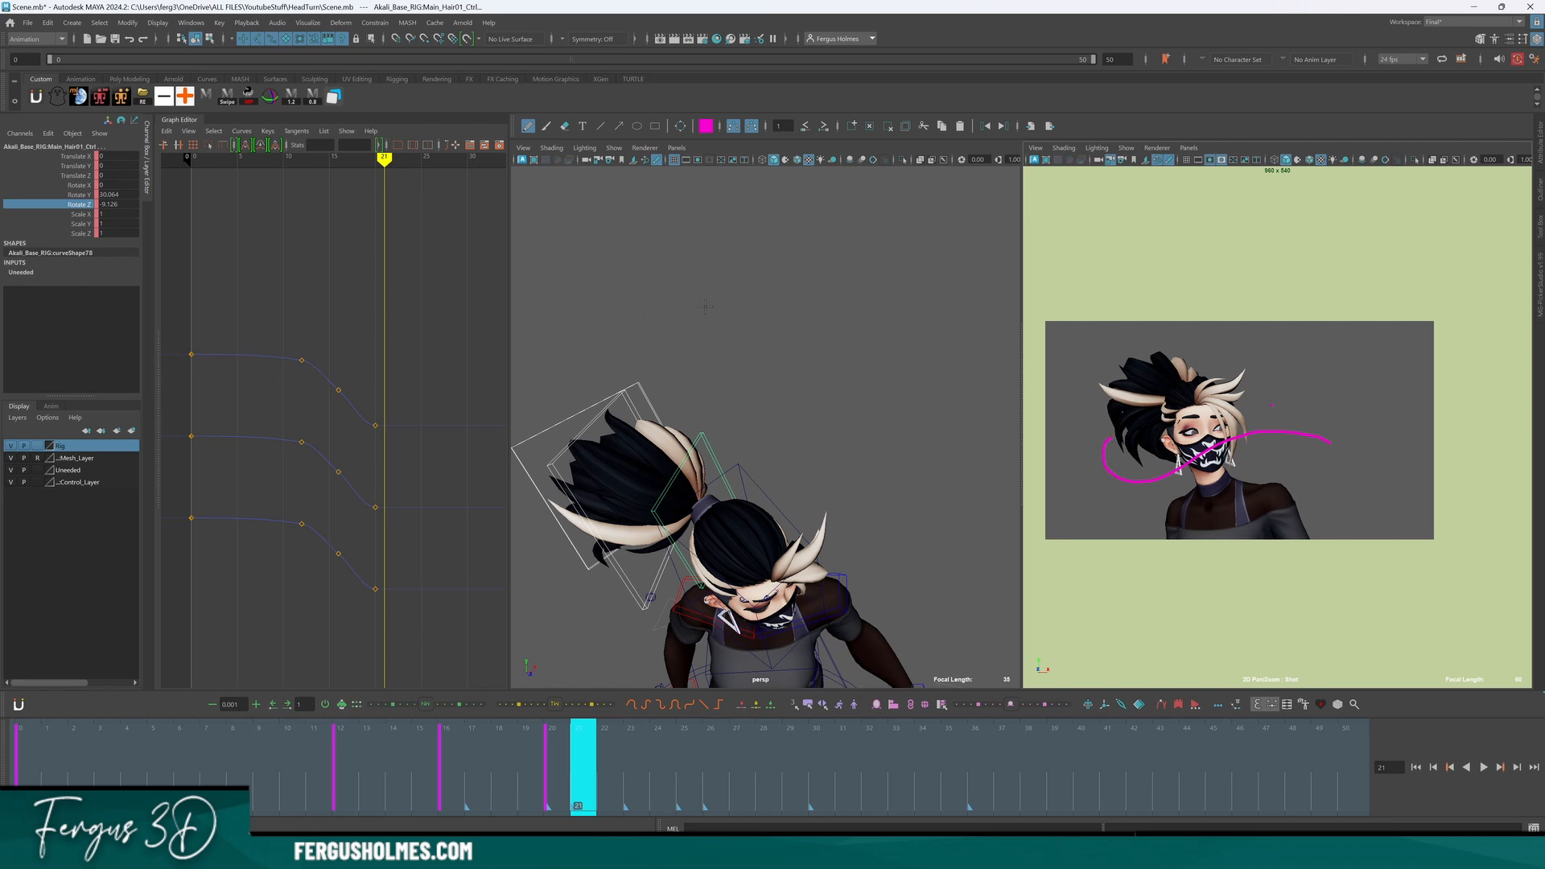
pyautogui.keyDown('alt'); pyautogui.moveTo(786, 561); pyautogui.dragTo(696, 382); pyautogui.keyUp('alt')
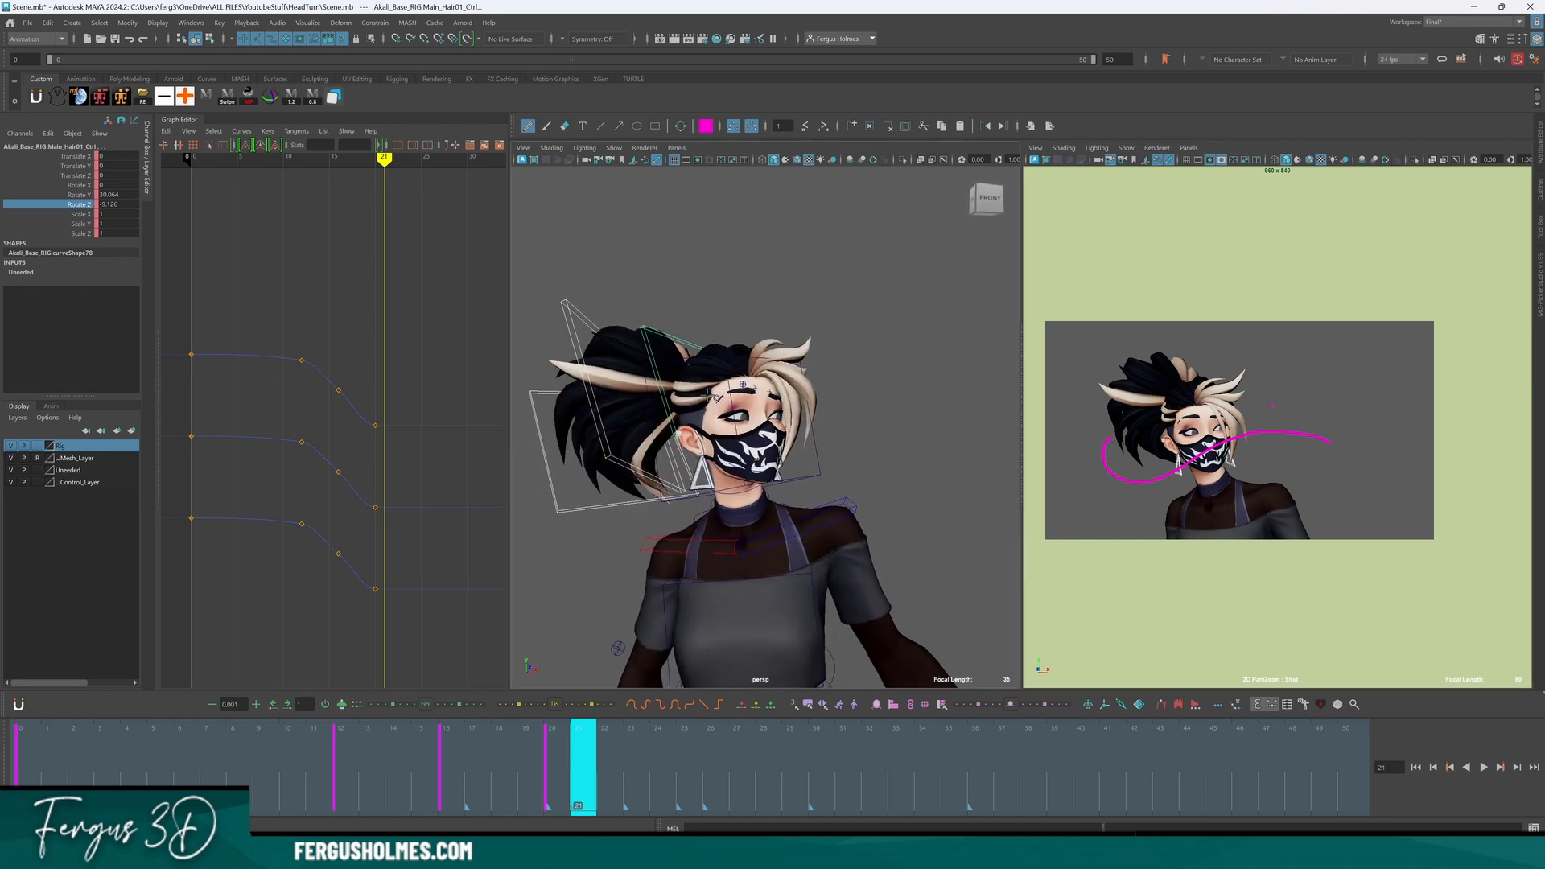
pyautogui.keyDown('alt'); pyautogui.moveTo(695, 383); pyautogui.dragTo(722, 400, button='middle'); pyautogui.keyUp('alt')
pyautogui.moveTo(598, 769); pyautogui.dragTo(446, 755)
pyautogui.hotkey('alt', 'v')
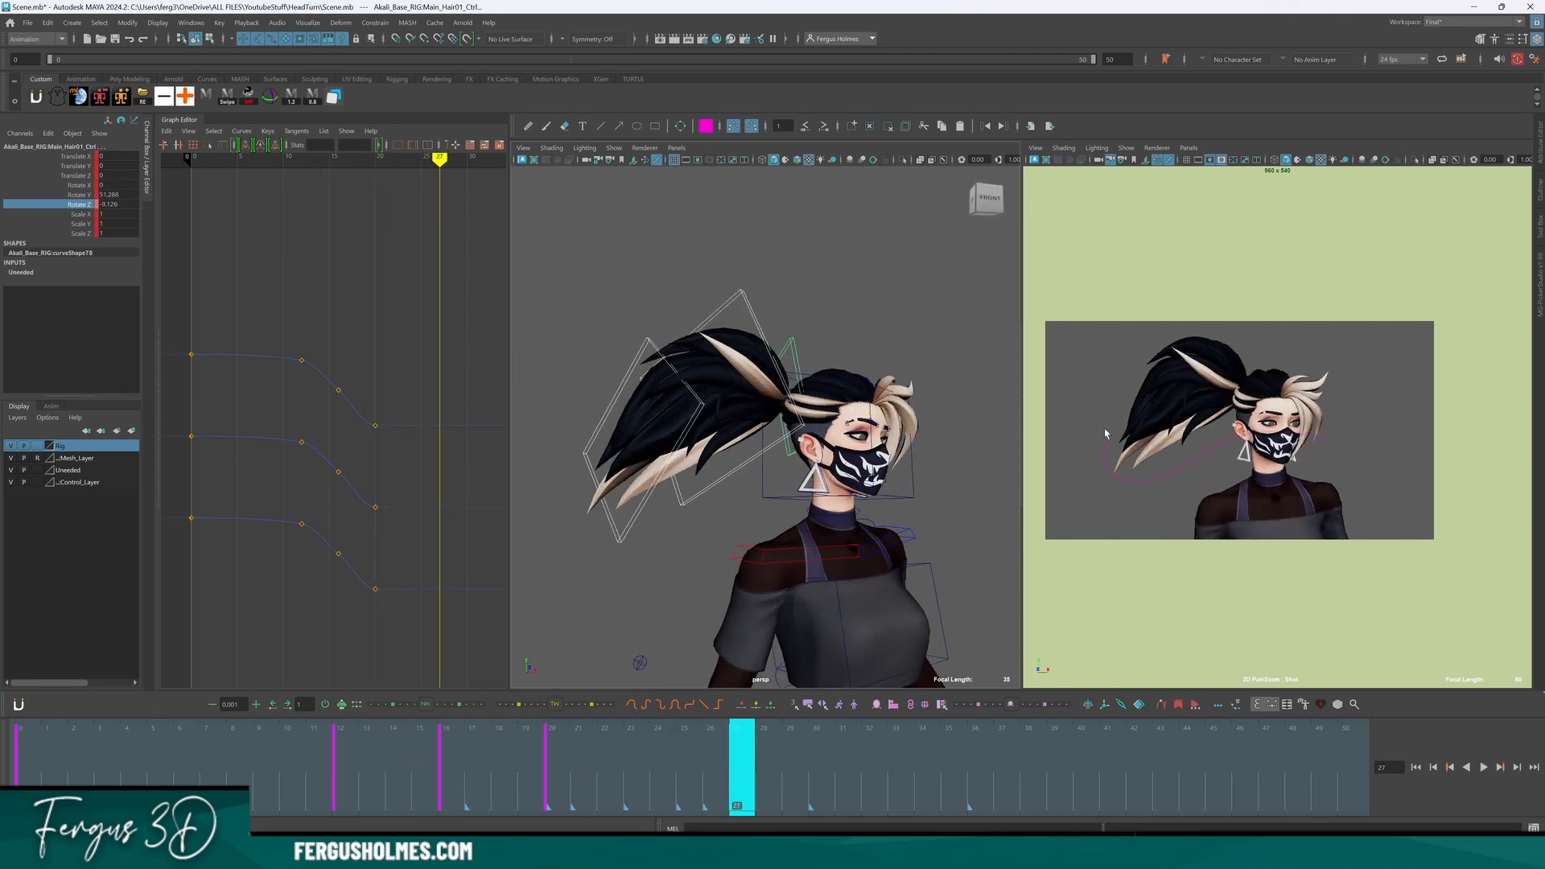
# Ease the three hair controls back up to about -7.906 in Rotate Z at frame 29.
pyautogui.moveTo(916, 659); pyautogui.dragTo(970, 644)
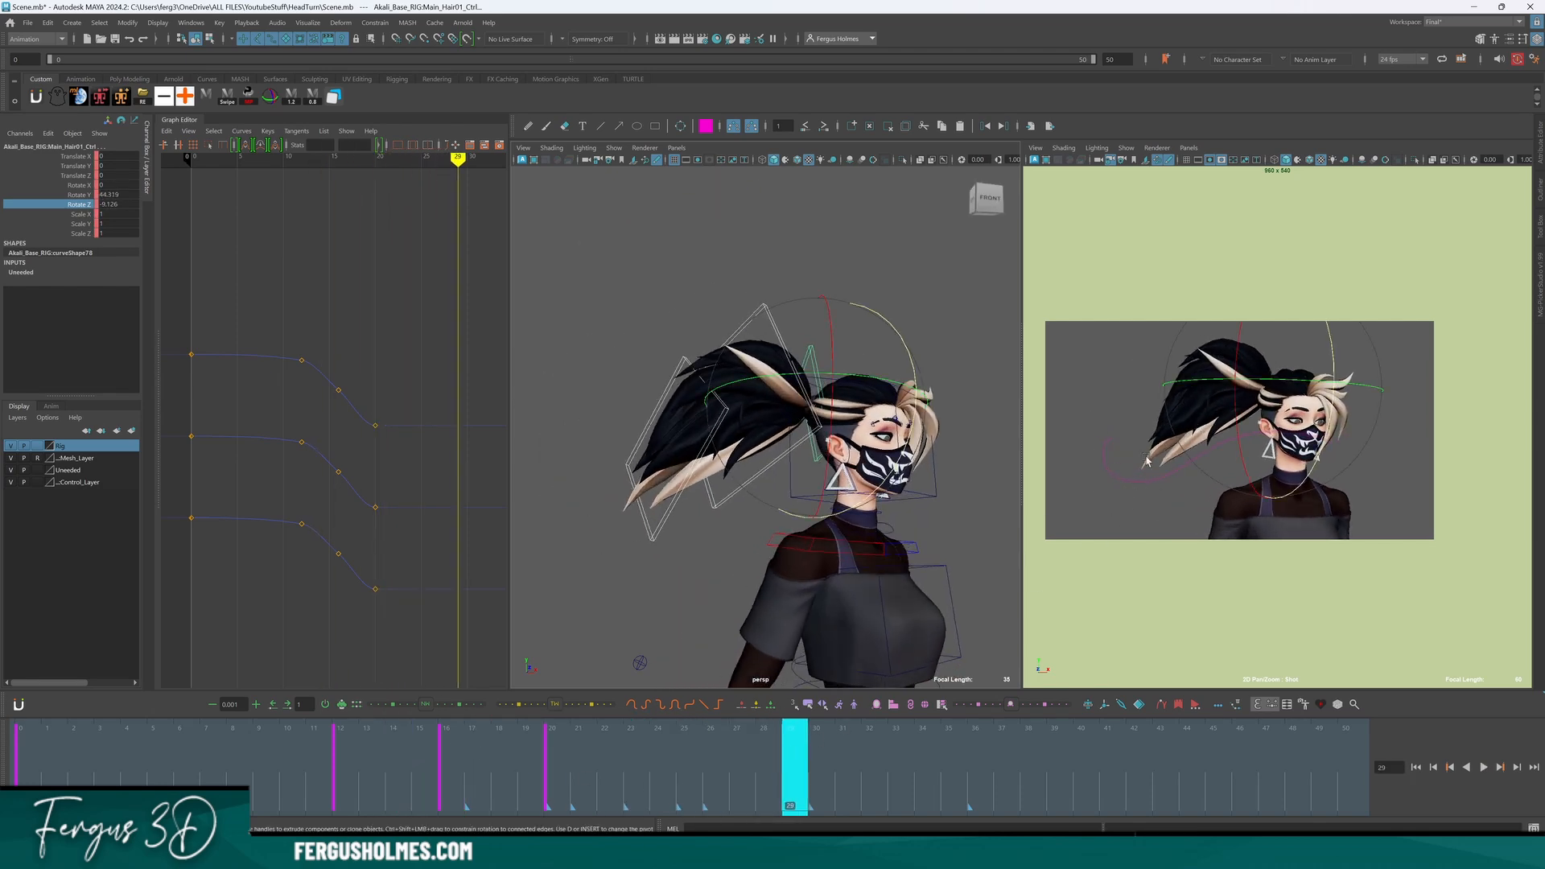
pyautogui.keyDown('alt'); pyautogui.moveTo(873, 477); pyautogui.dragTo(777, 496); pyautogui.keyUp('alt')
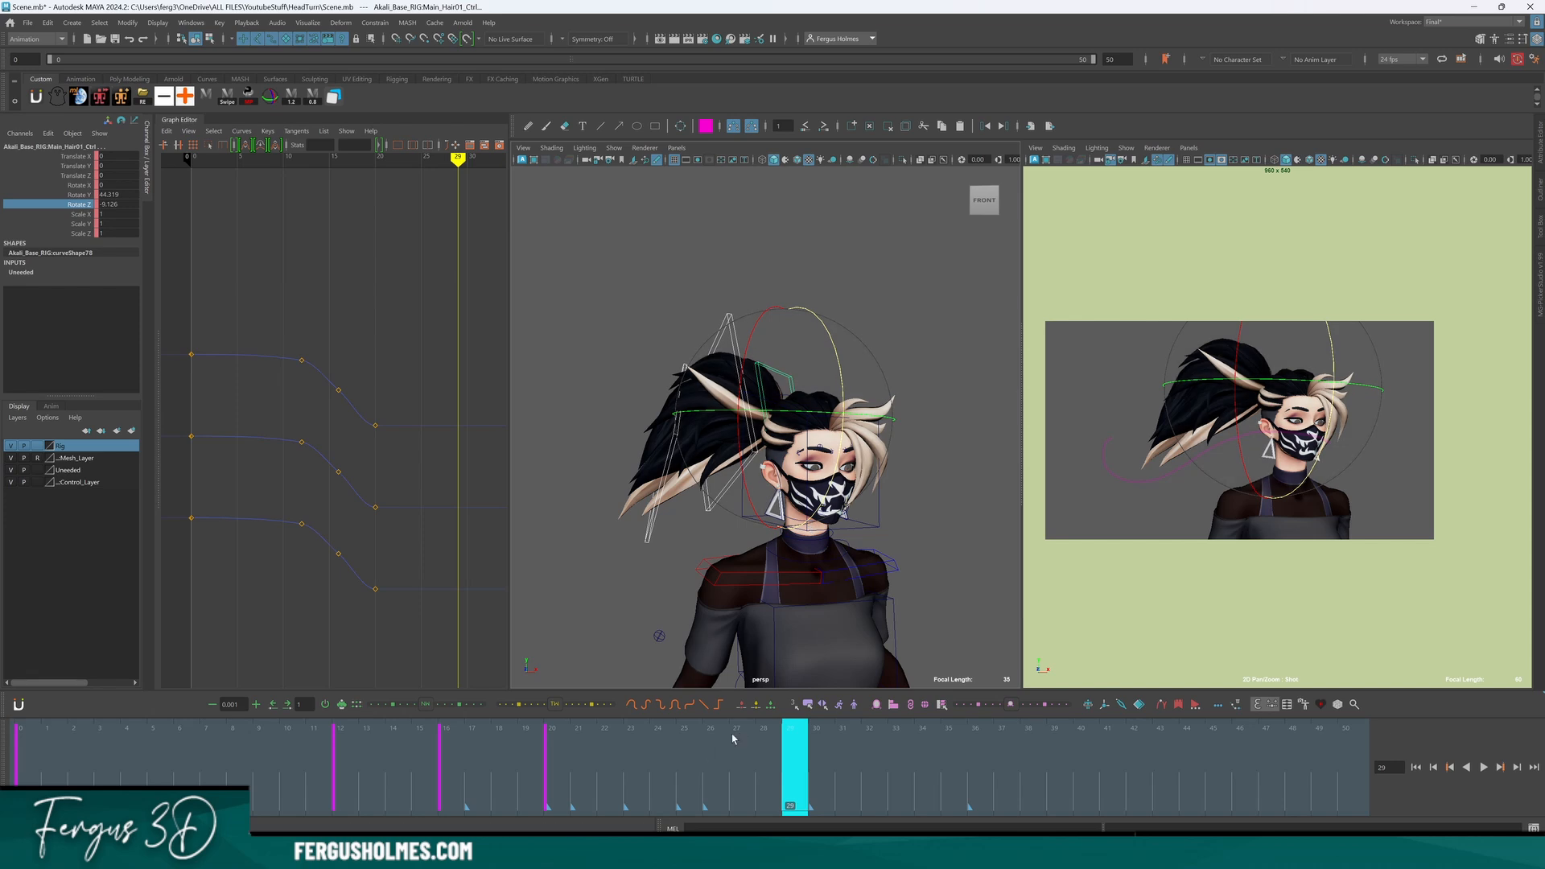
pyautogui.moveTo(842, 396); pyautogui.dragTo(844, 402)
pyautogui.keyDown('alt'); pyautogui.moveTo(843, 402); pyautogui.dragTo(721, 467); pyautogui.keyUp('alt')
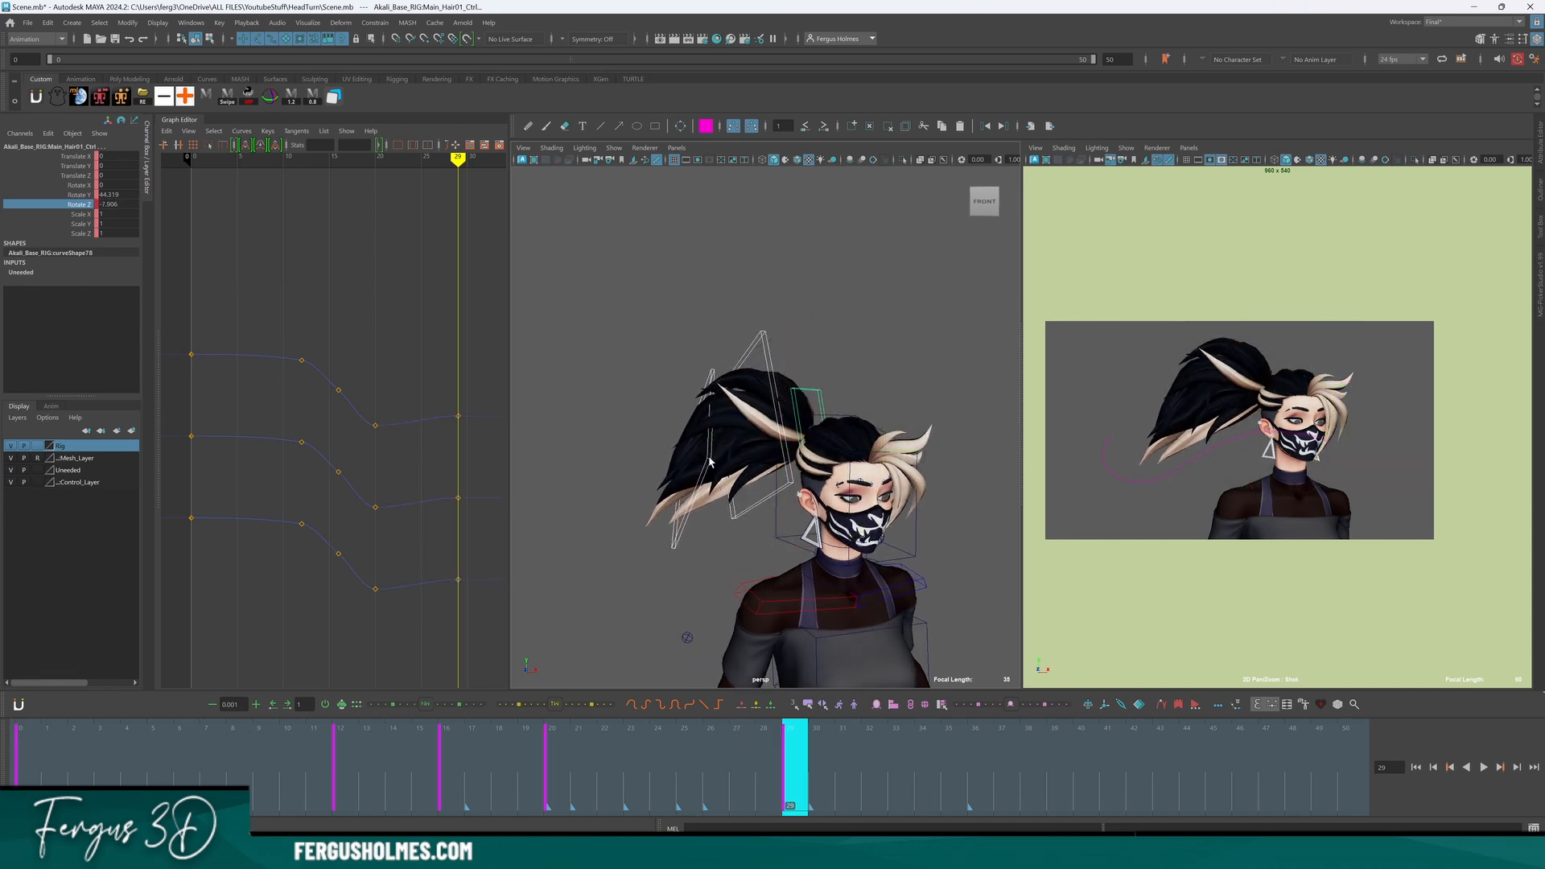
# Raise Main_Hair02 and Main_Hair03 individually in Rotate Z at frame 29 and play back the ponytail's follow-through.
pyautogui.click(787, 483)
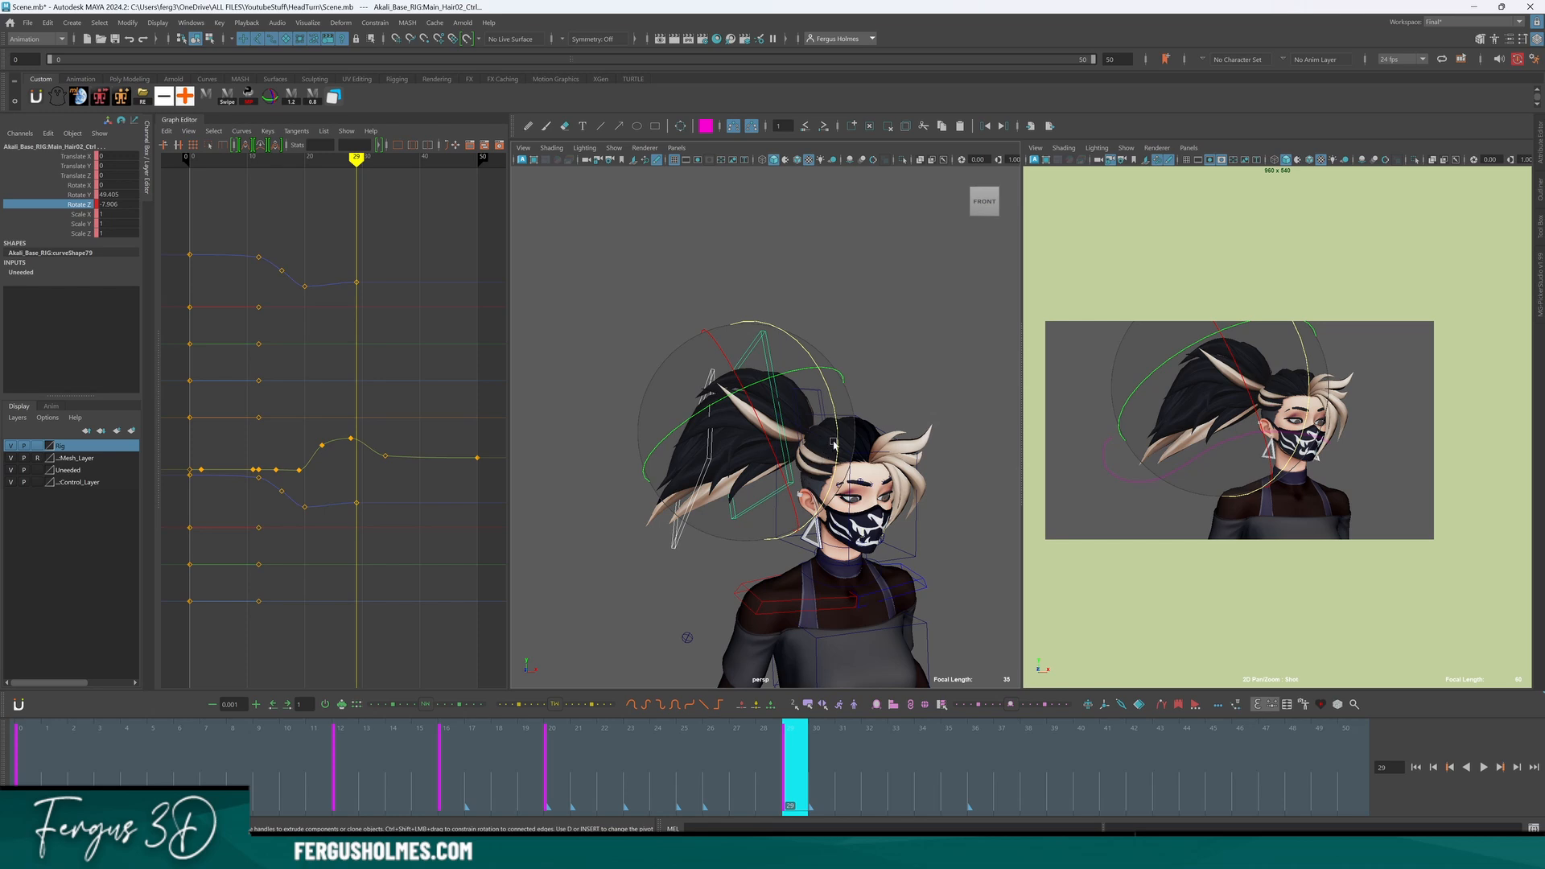
pyautogui.moveTo(834, 443); pyautogui.dragTo(813, 372)
pyautogui.click(715, 535)
pyautogui.click(685, 510)
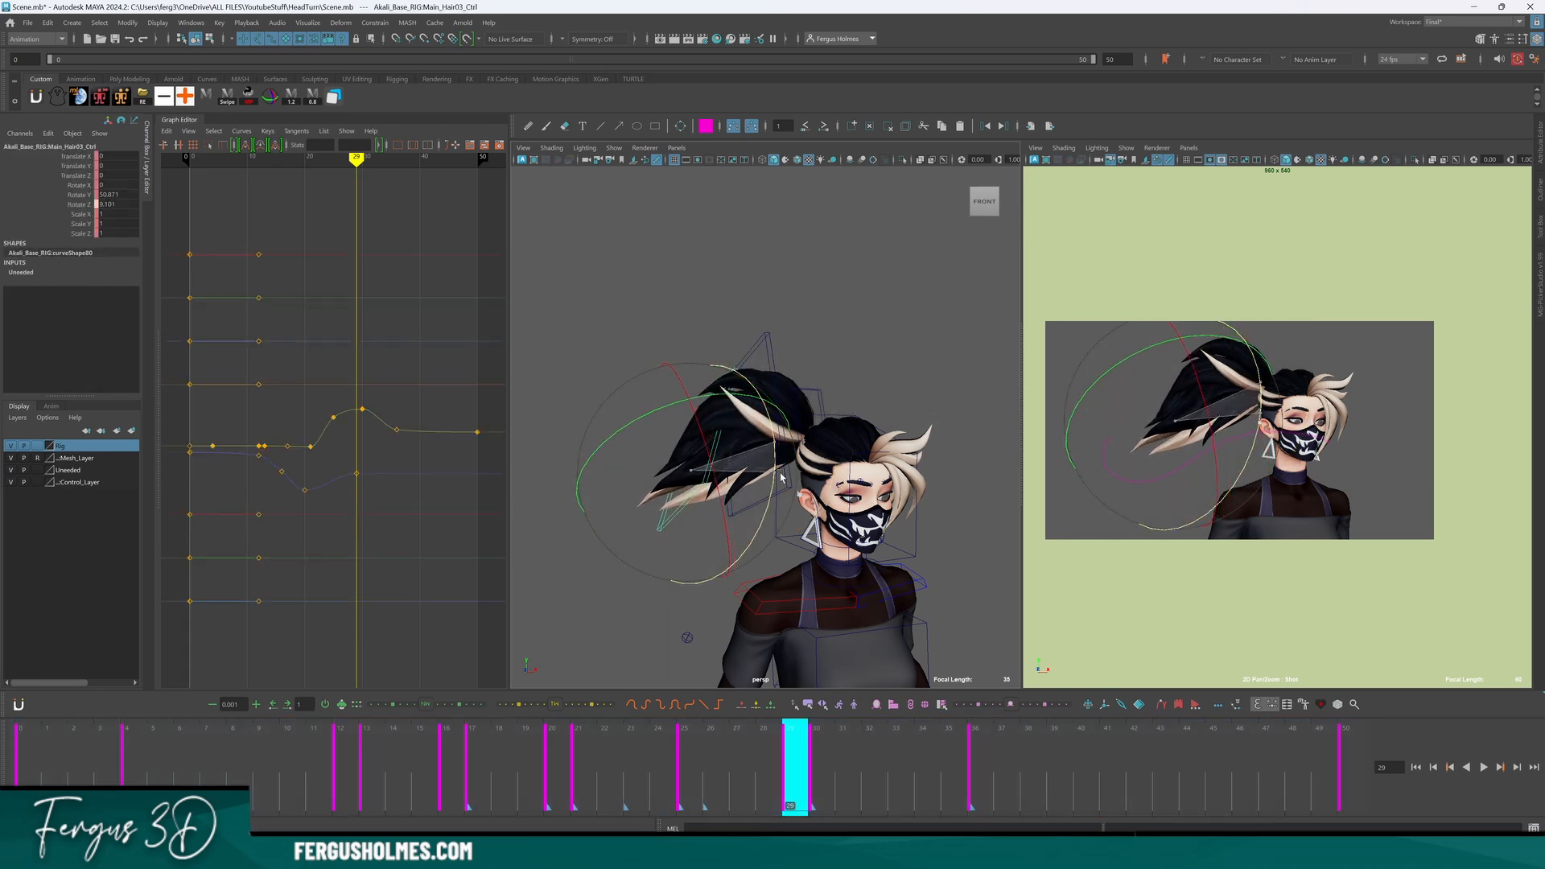
pyautogui.hotkey('alt', 'v')
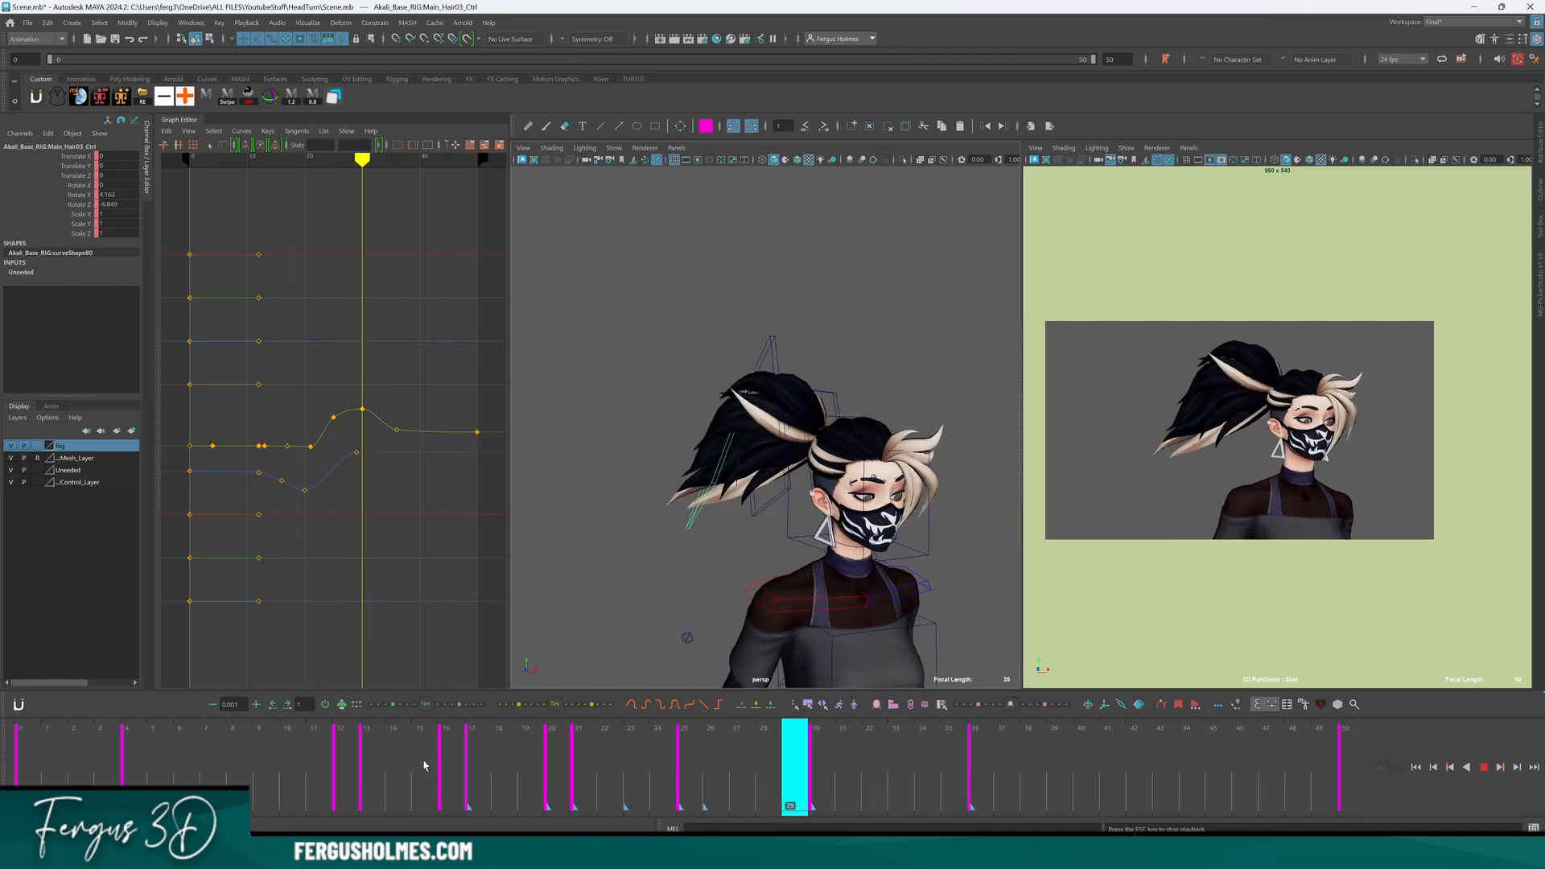
pyautogui.press('Escape')
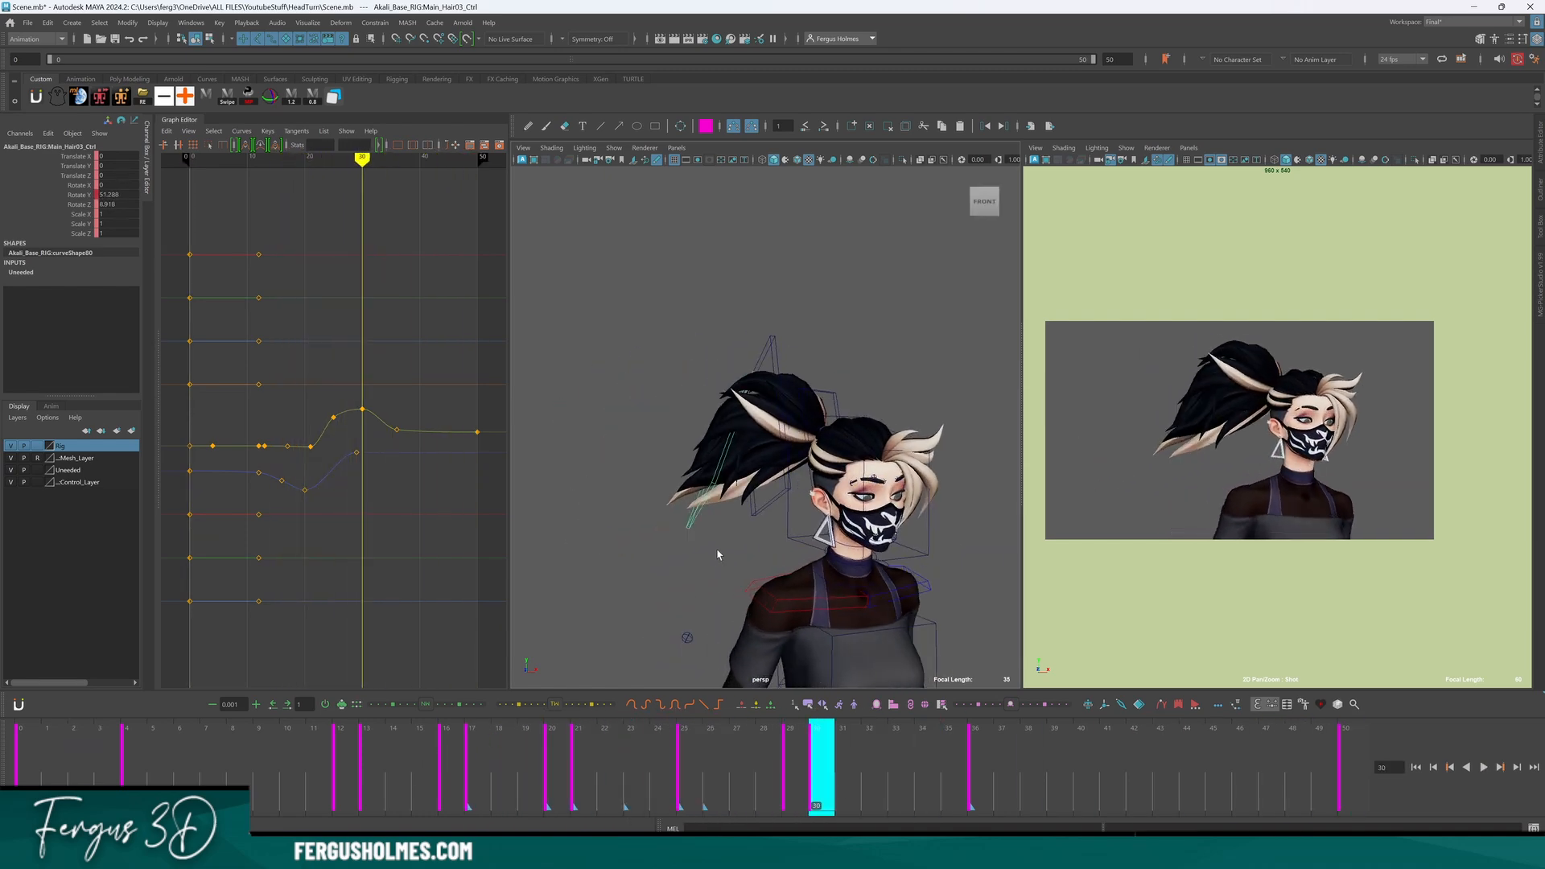
# Select all three hair controls again, viewed from a higher front angle.
pyautogui.click(81, 195)
pyautogui.press('q')
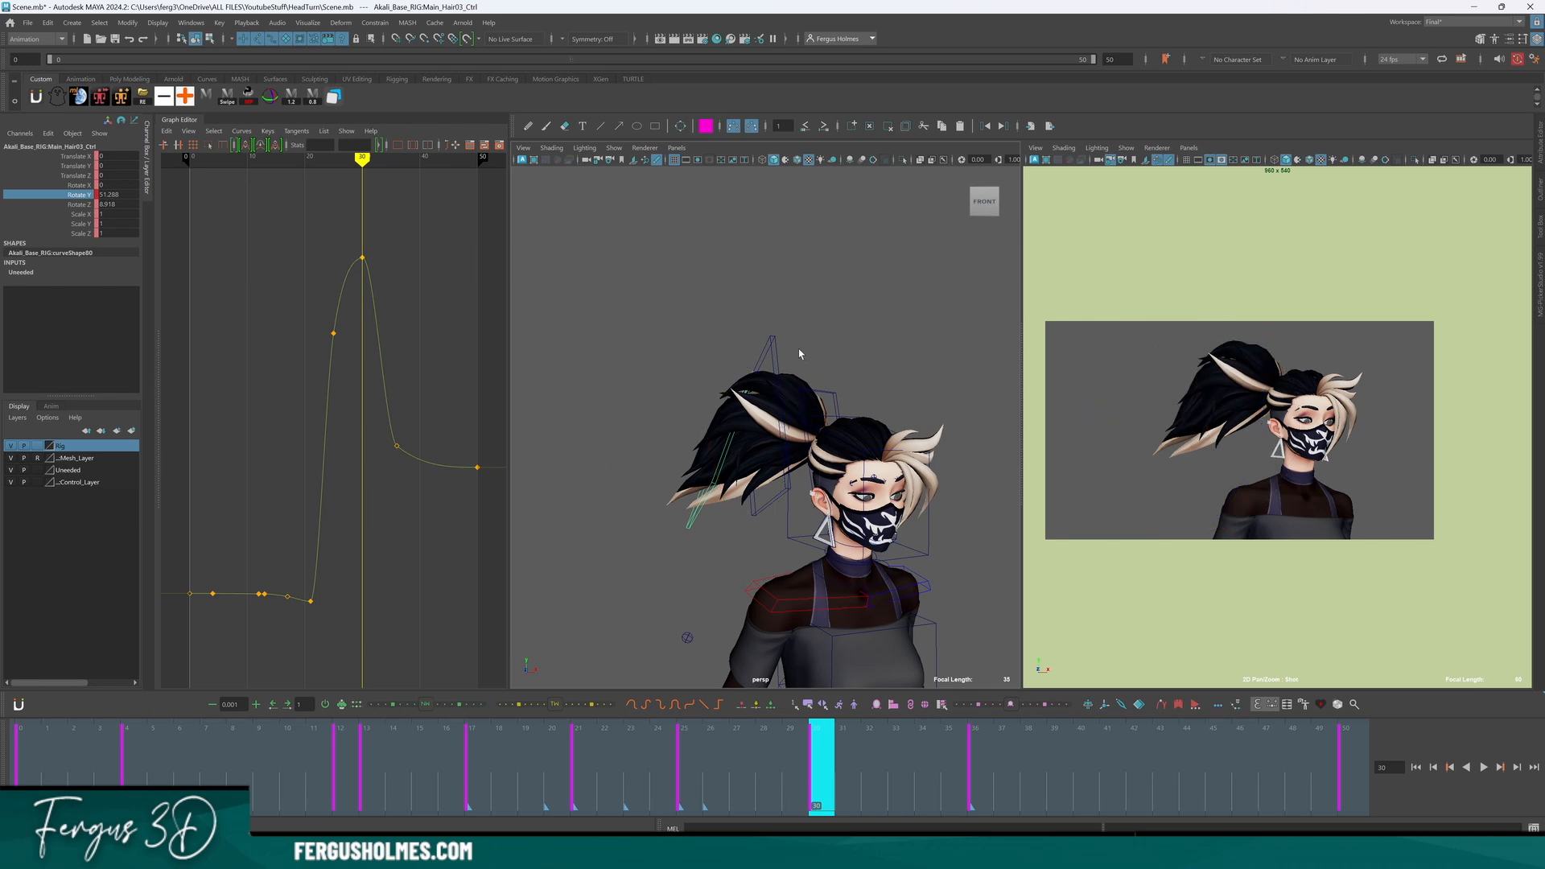
pyautogui.click(800, 349)
pyautogui.moveTo(756, 352); pyautogui.dragTo(816, 359)
pyautogui.keyDown('alt'); pyautogui.moveTo(817, 359); pyautogui.dragTo(746, 474); pyautogui.keyUp('alt')
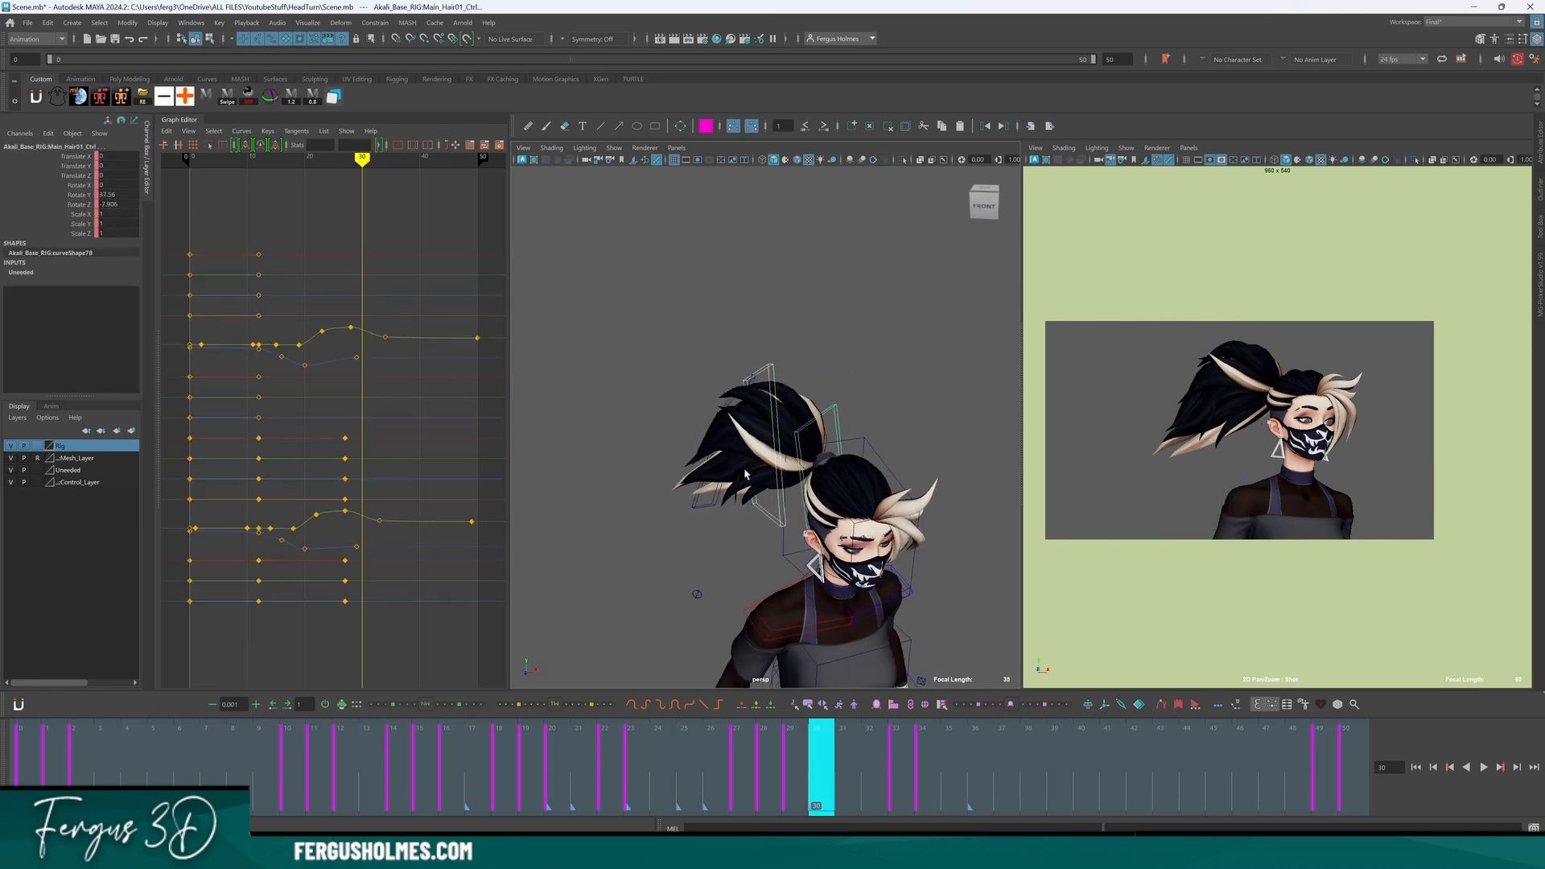
pyautogui.keyDown('shift'); pyautogui.click(712, 509); pyautogui.keyUp('shift')
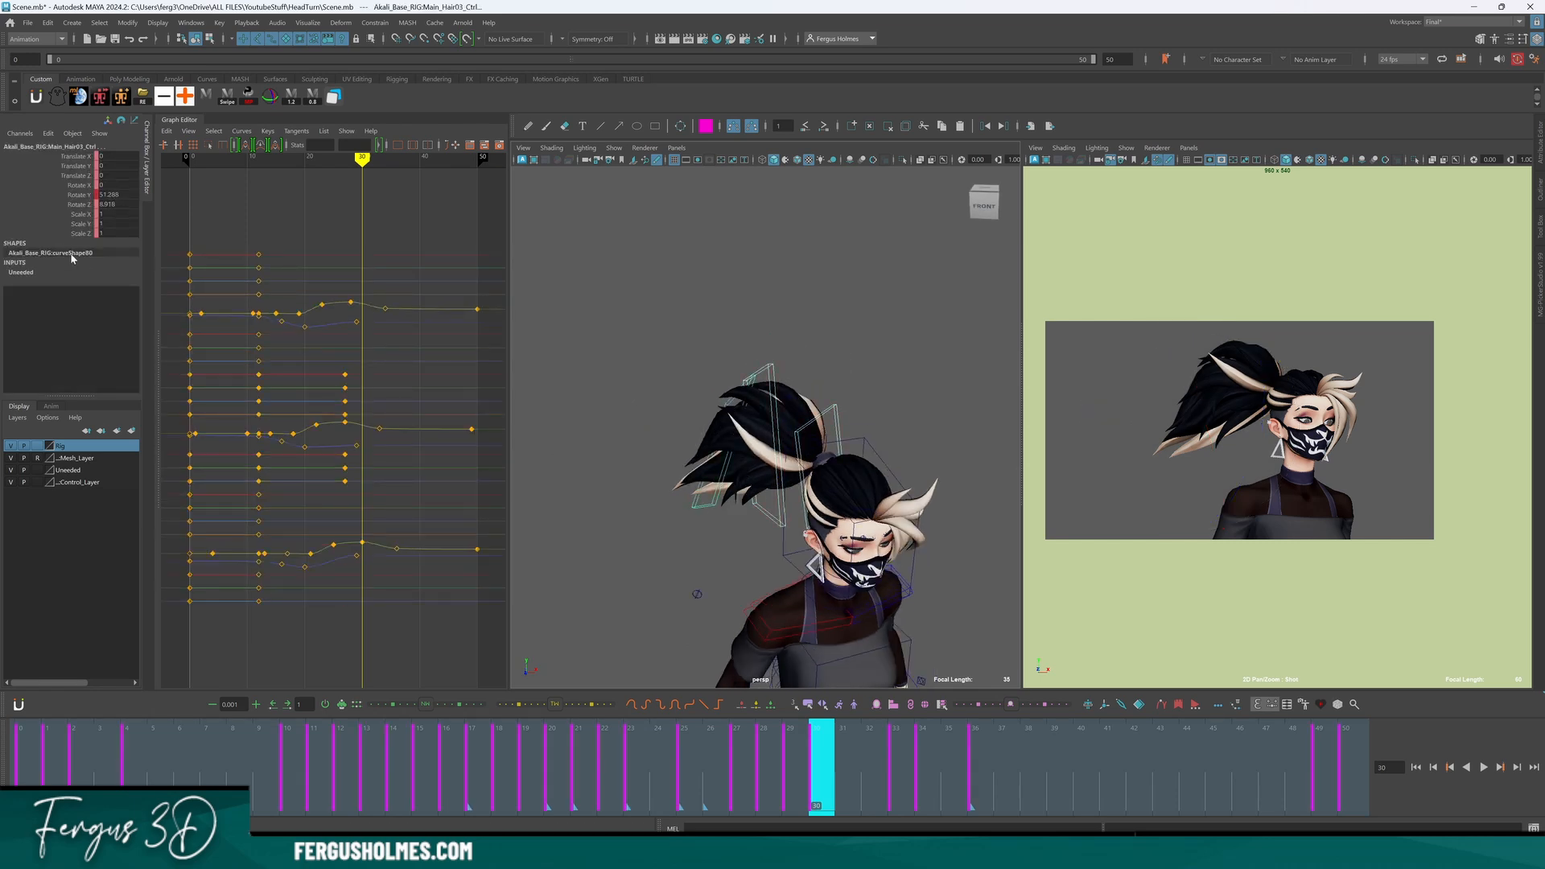
# Isolate the Rotate Z curves of the three hair controls, play the turn, and examine the keys back to frame 12.
pyautogui.click(80, 205)
pyautogui.press(',')
pyautogui.keyDown('alt'); pyautogui.moveTo(293, 383); pyautogui.dragTo(361, 348, button='right'); pyautogui.keyUp('alt')
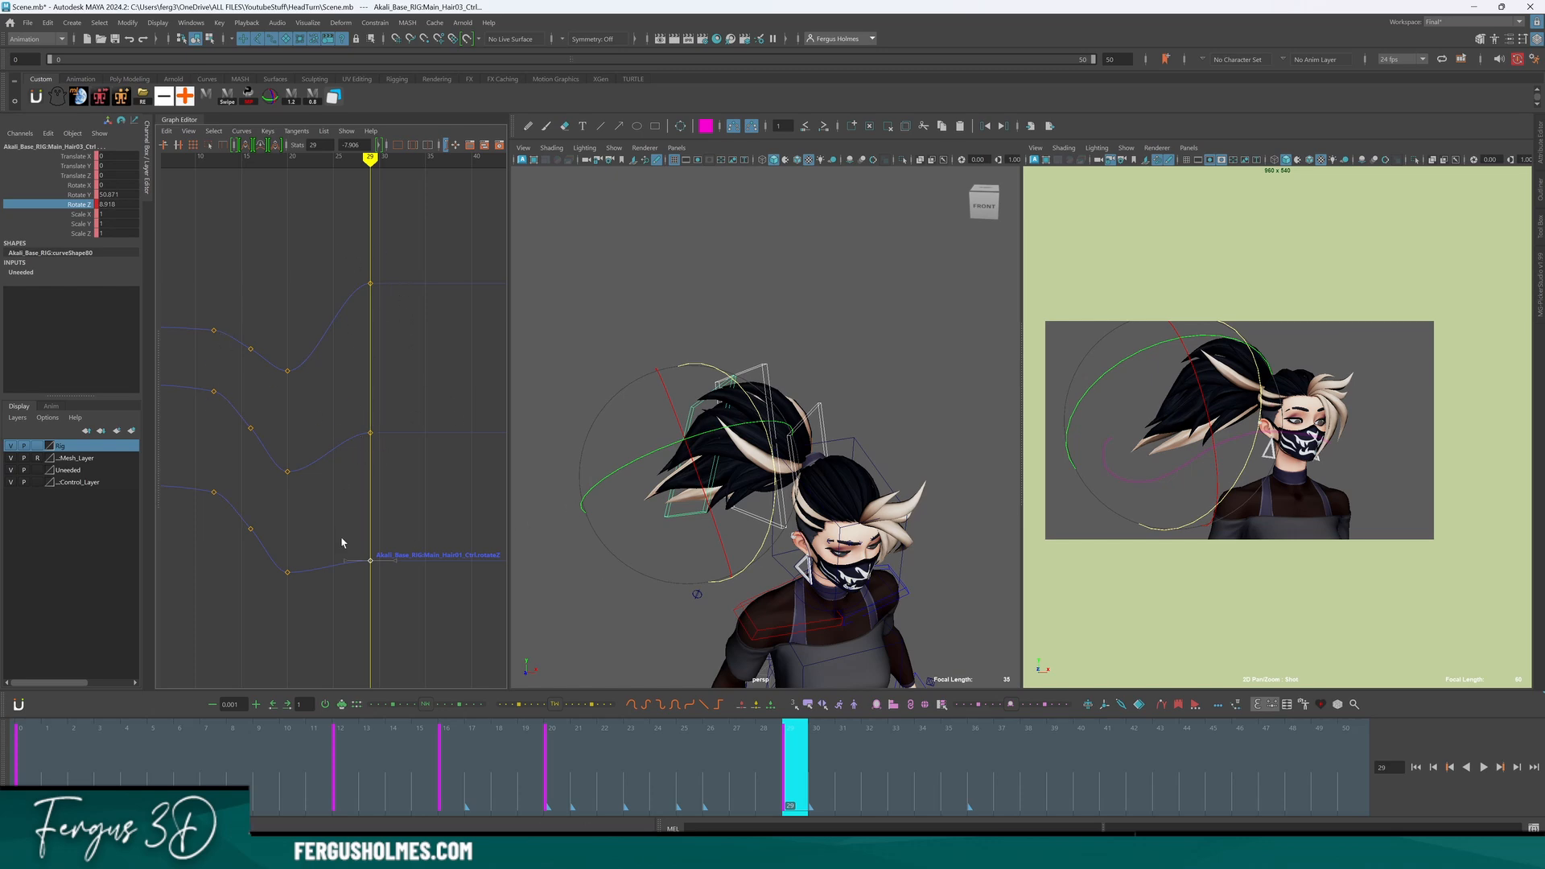
pyautogui.keyDown('alt'); pyautogui.moveTo(340, 484); pyautogui.dragTo(368, 484, button='middle'); pyautogui.keyUp('alt')
pyautogui.click(465, 758)
pyautogui.hotkey('alt', 'v')
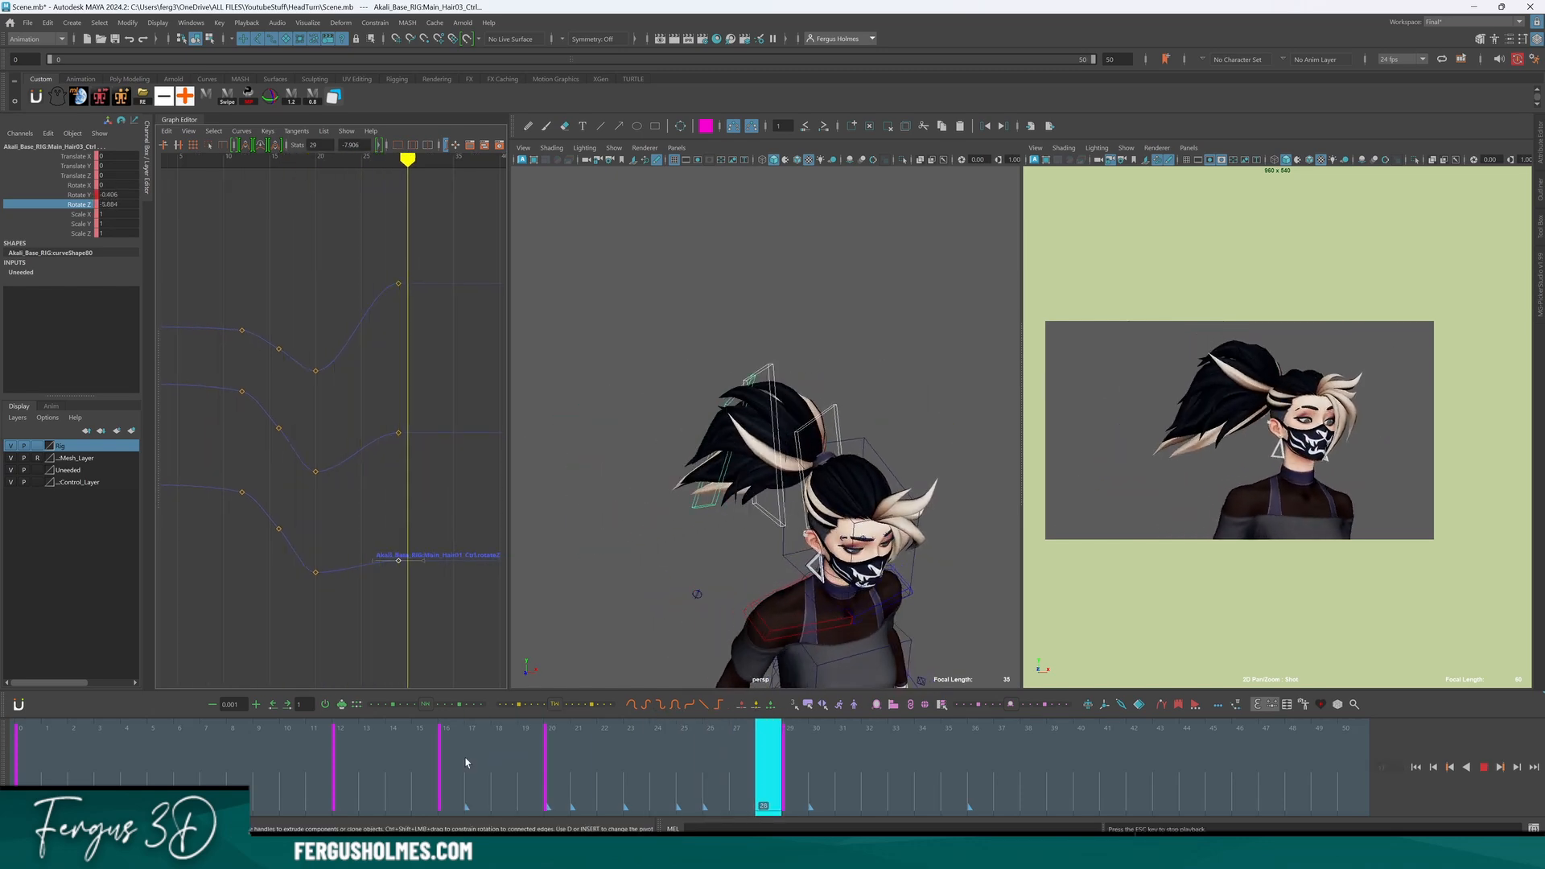
pyautogui.hotkey('alt', 'v')
pyautogui.press(',')
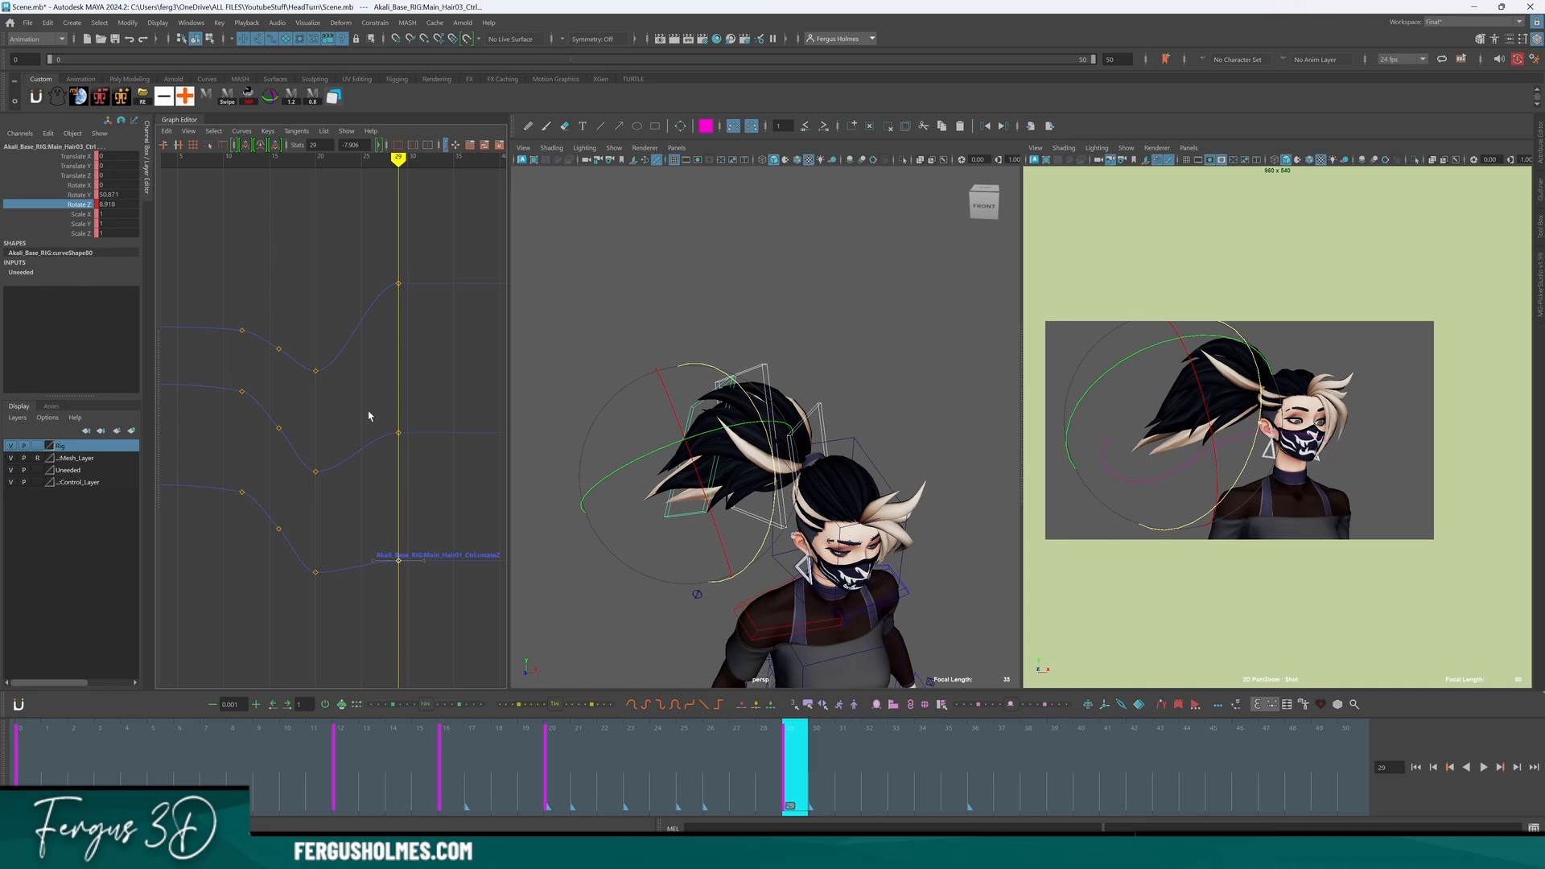
pyautogui.press(',')
pyautogui.keyDown('alt'); pyautogui.moveTo(369, 417); pyautogui.dragTo(386, 408, button='middle'); pyautogui.keyUp('alt')
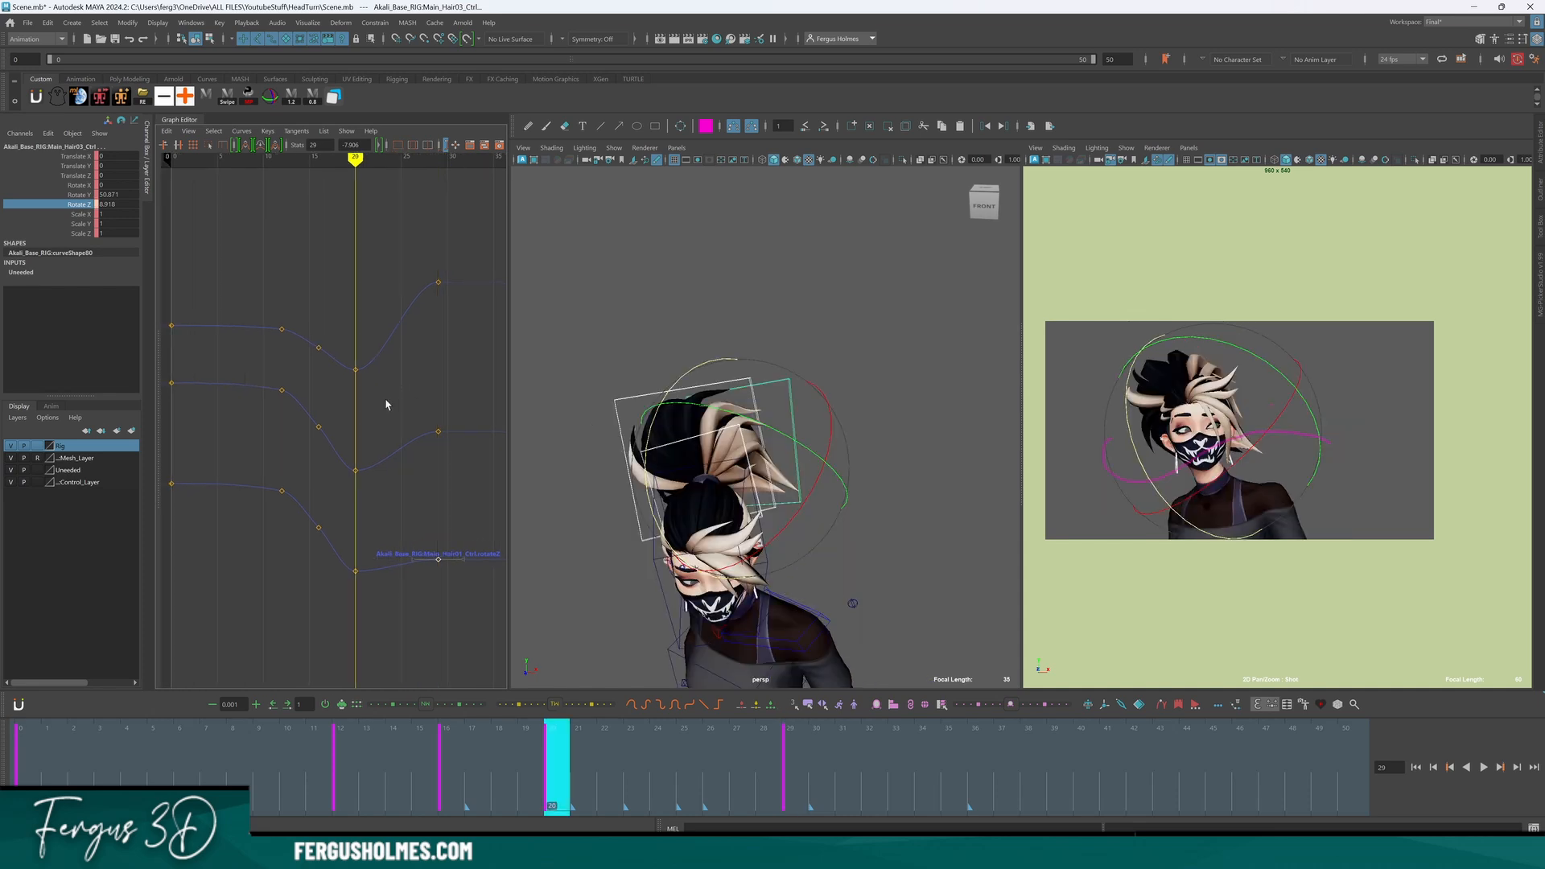
pyautogui.press(',')
pyautogui.keyDown('alt'); pyautogui.moveTo(236, 449); pyautogui.dragTo(224, 448, button='middle'); pyautogui.keyUp('alt')
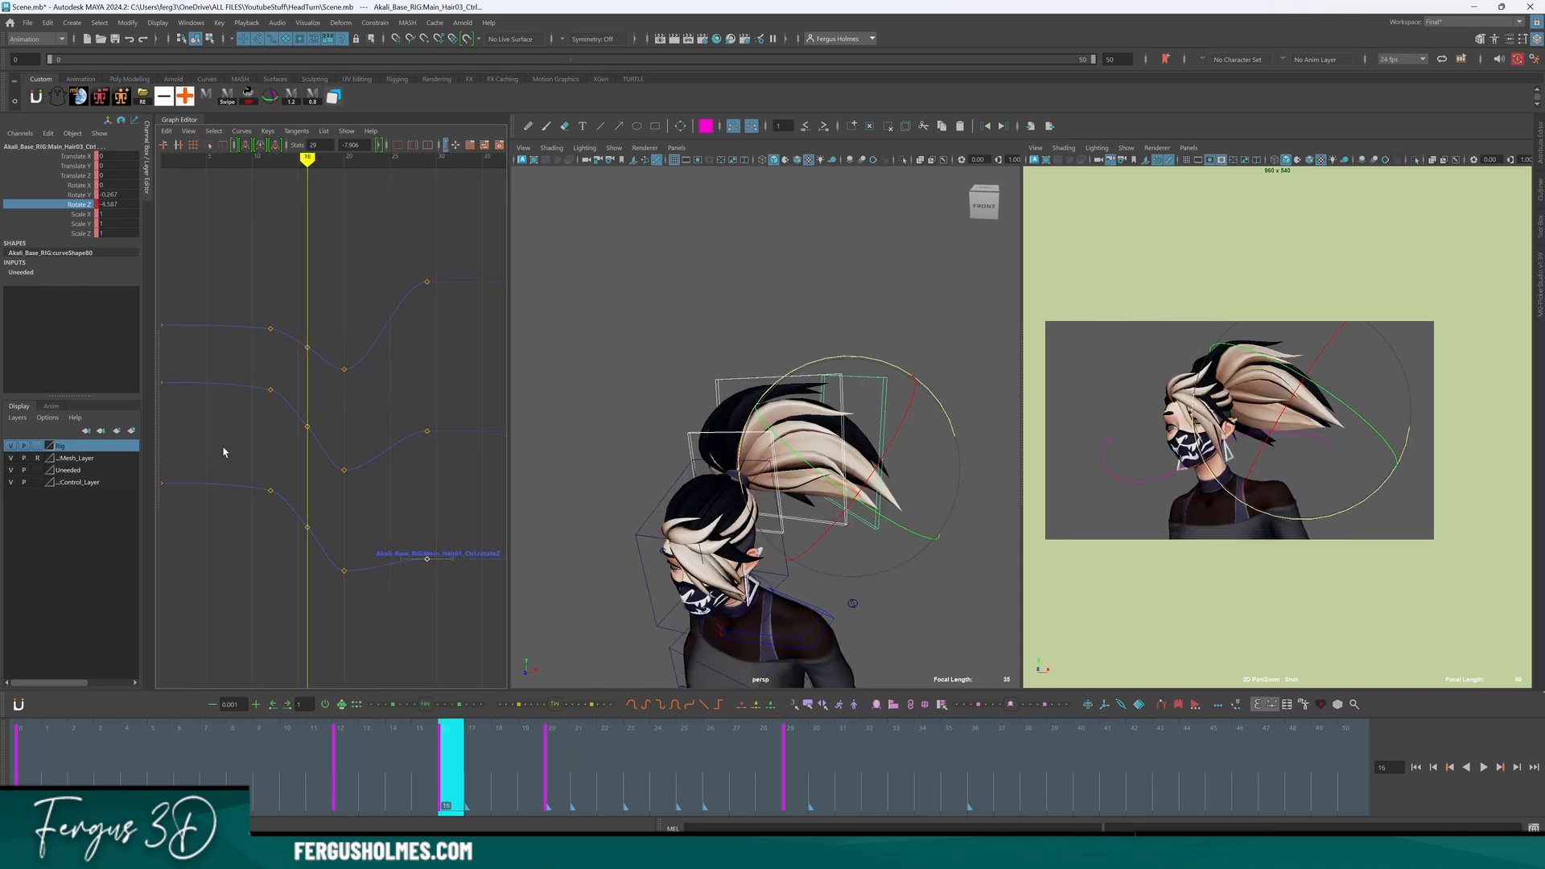
pyautogui.press(',')
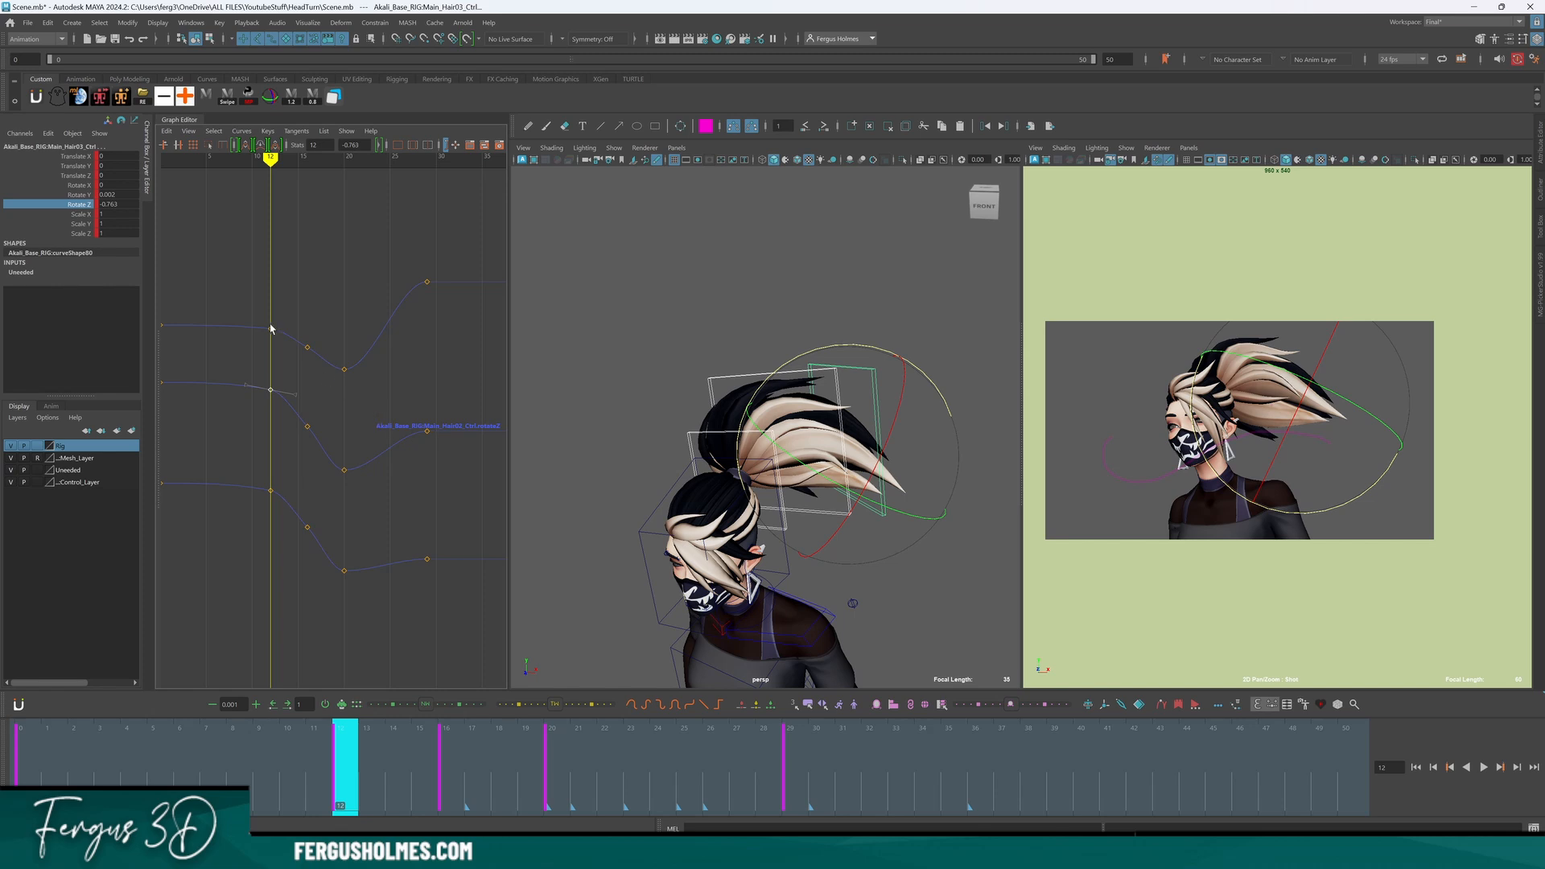
# Offset the Rotate Z keys from frame 12 onward by one frame on Main_Hair02 and two frames on Main_Hair03, and play back.
pyautogui.moveTo(416, 446); pyautogui.dragTo(252, 238)
pyautogui.moveTo(454, 459); pyautogui.dragTo(465, 474)
pyautogui.keyDown('shift'); pyautogui.moveTo(359, 409); pyautogui.dragTo(394, 412, button='middle'); pyautogui.keyUp('shift')
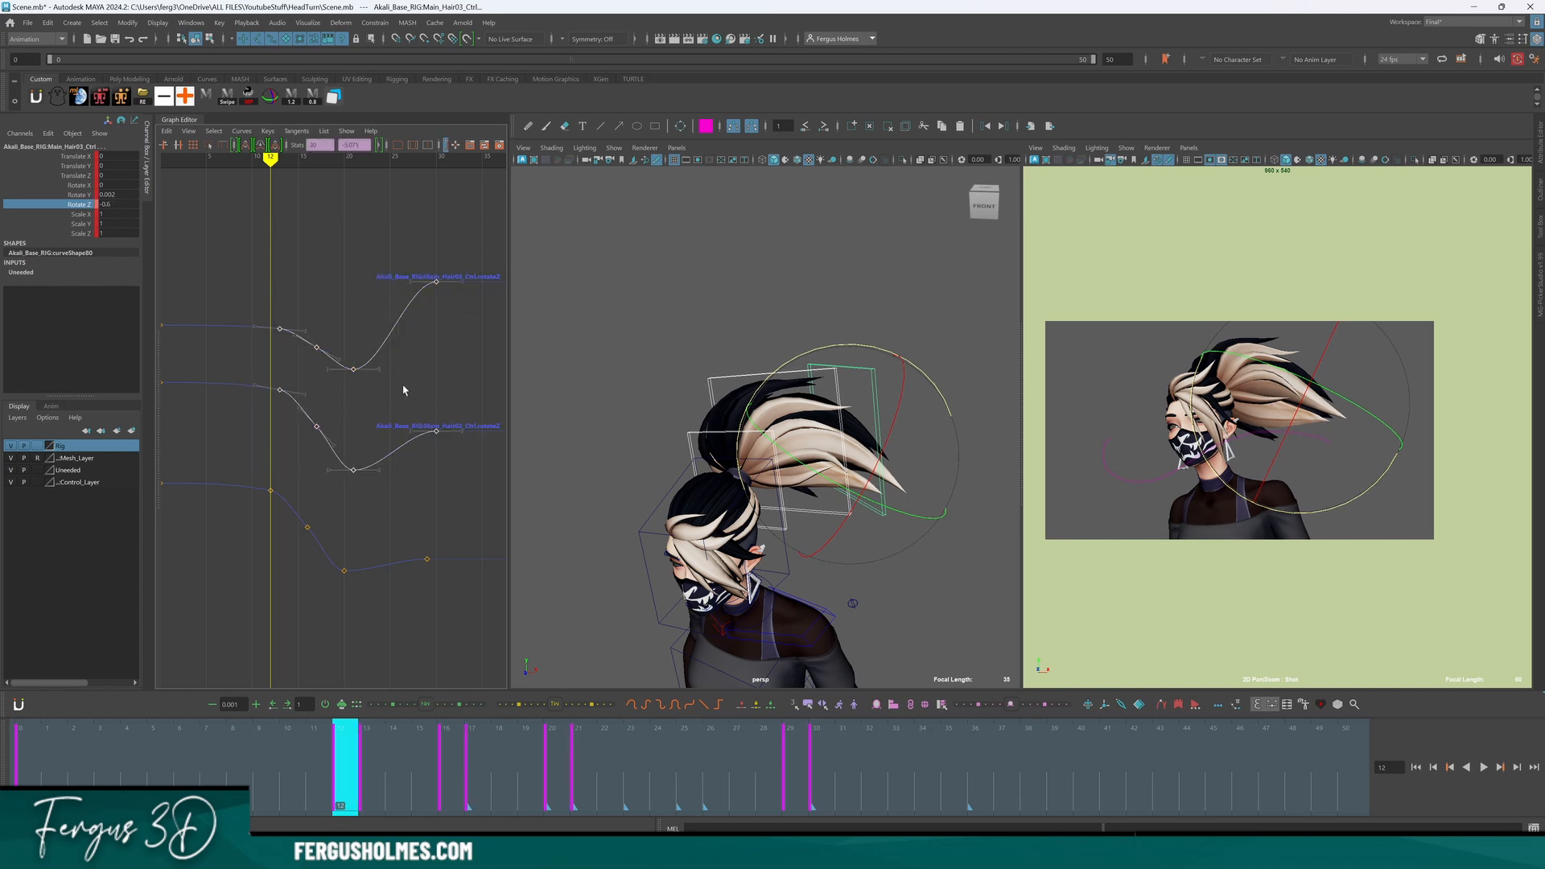
pyautogui.moveTo(240, 237); pyautogui.dragTo(337, 311)
pyautogui.moveTo(464, 372); pyautogui.dragTo(463, 372)
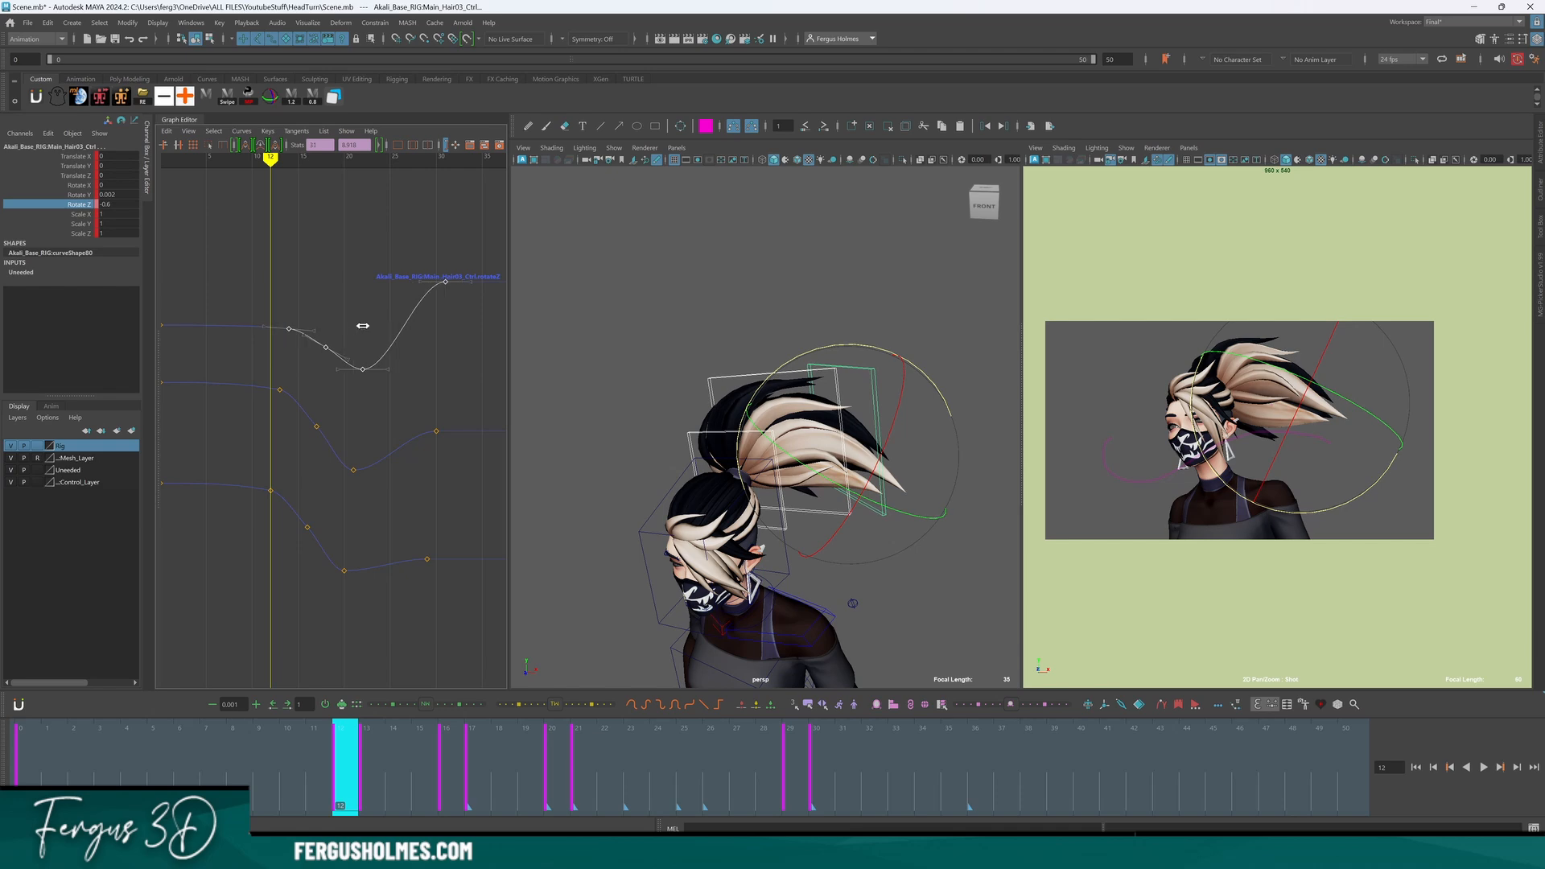
pyautogui.moveTo(682, 760); pyautogui.dragTo(297, 755)
pyautogui.hotkey('alt', 'v')
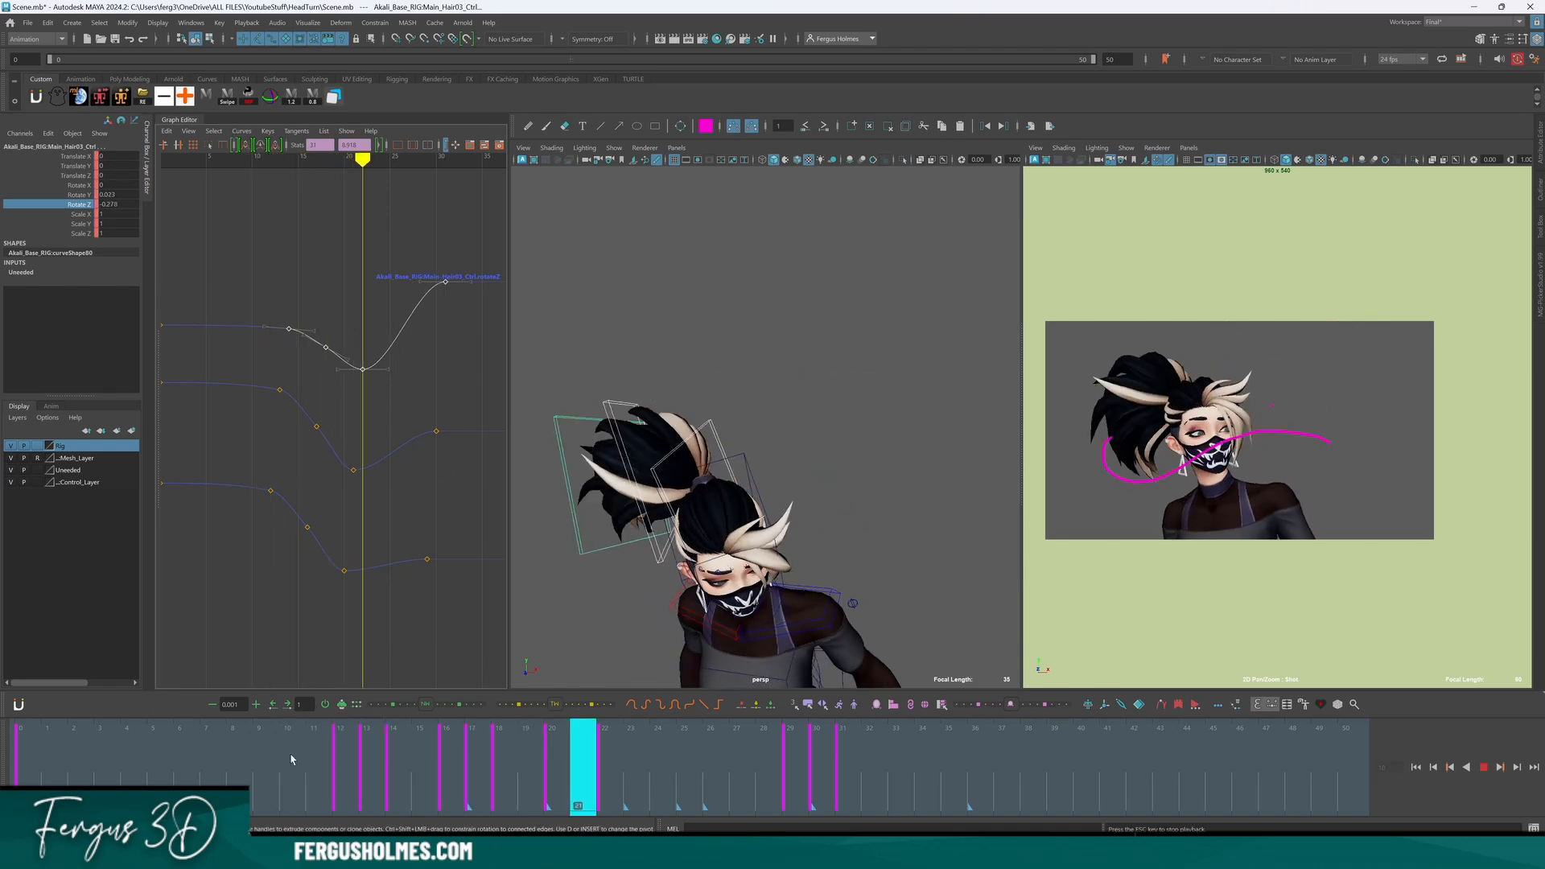
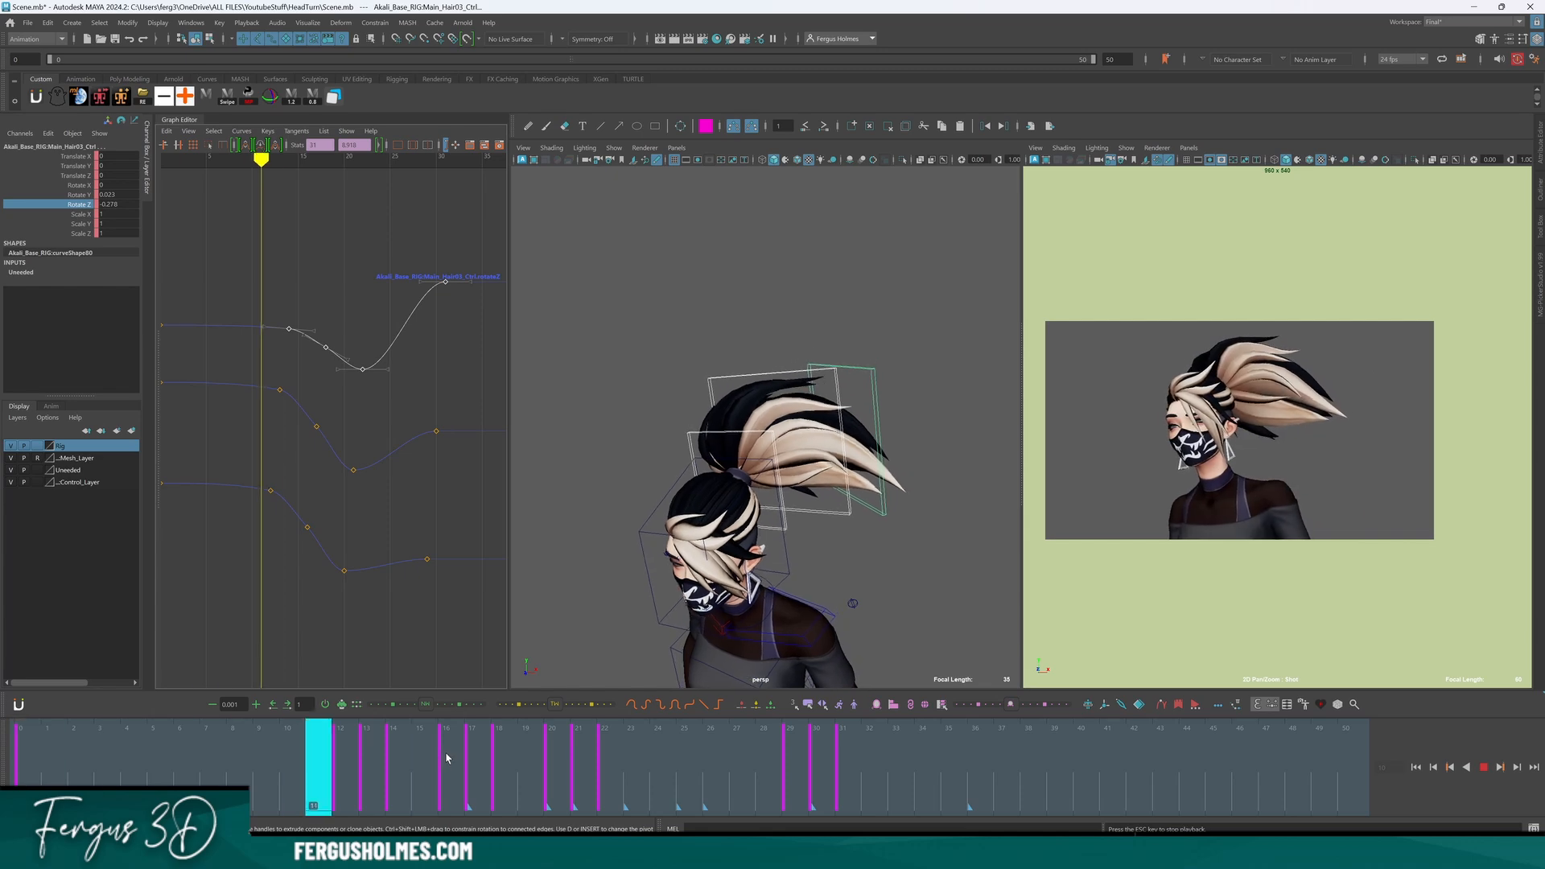
pyautogui.hotkey('alt', 'v')
# Select the control of the character's right earring, R_Earing_02_Ctrl, in the perspective view.
pyautogui.keyDown('alt'); pyautogui.moveTo(894, 483); pyautogui.dragTo(727, 465); pyautogui.keyUp('alt')
pyautogui.press('q')
pyautogui.scroll(5, 825, 443)
pyautogui.scroll(-5, 840, 472)
pyautogui.scroll(3, 729, 463)
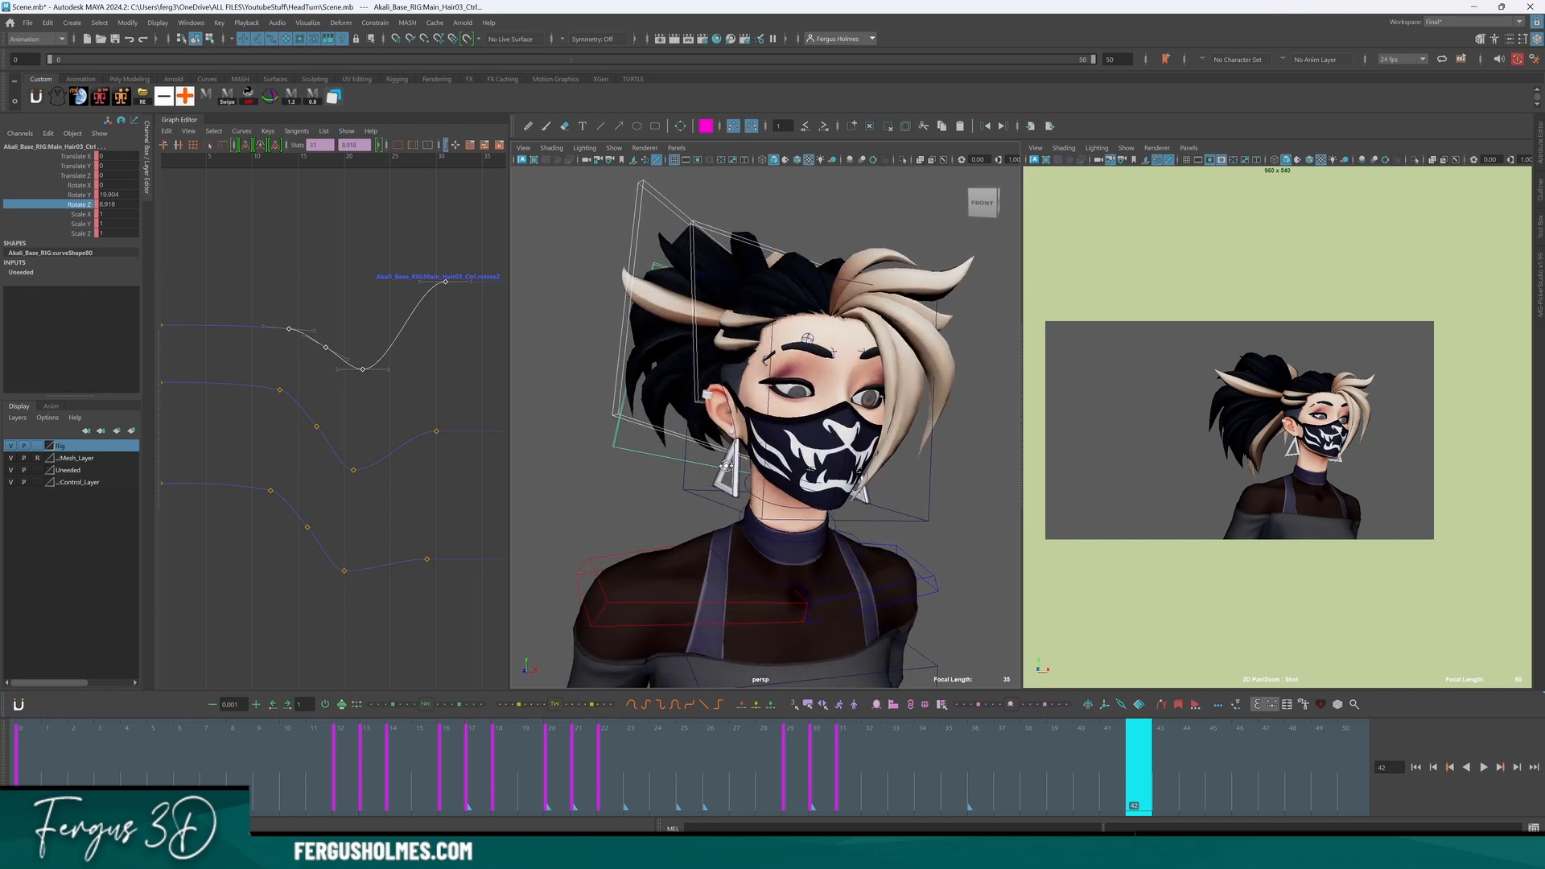
pyautogui.click(736, 457)
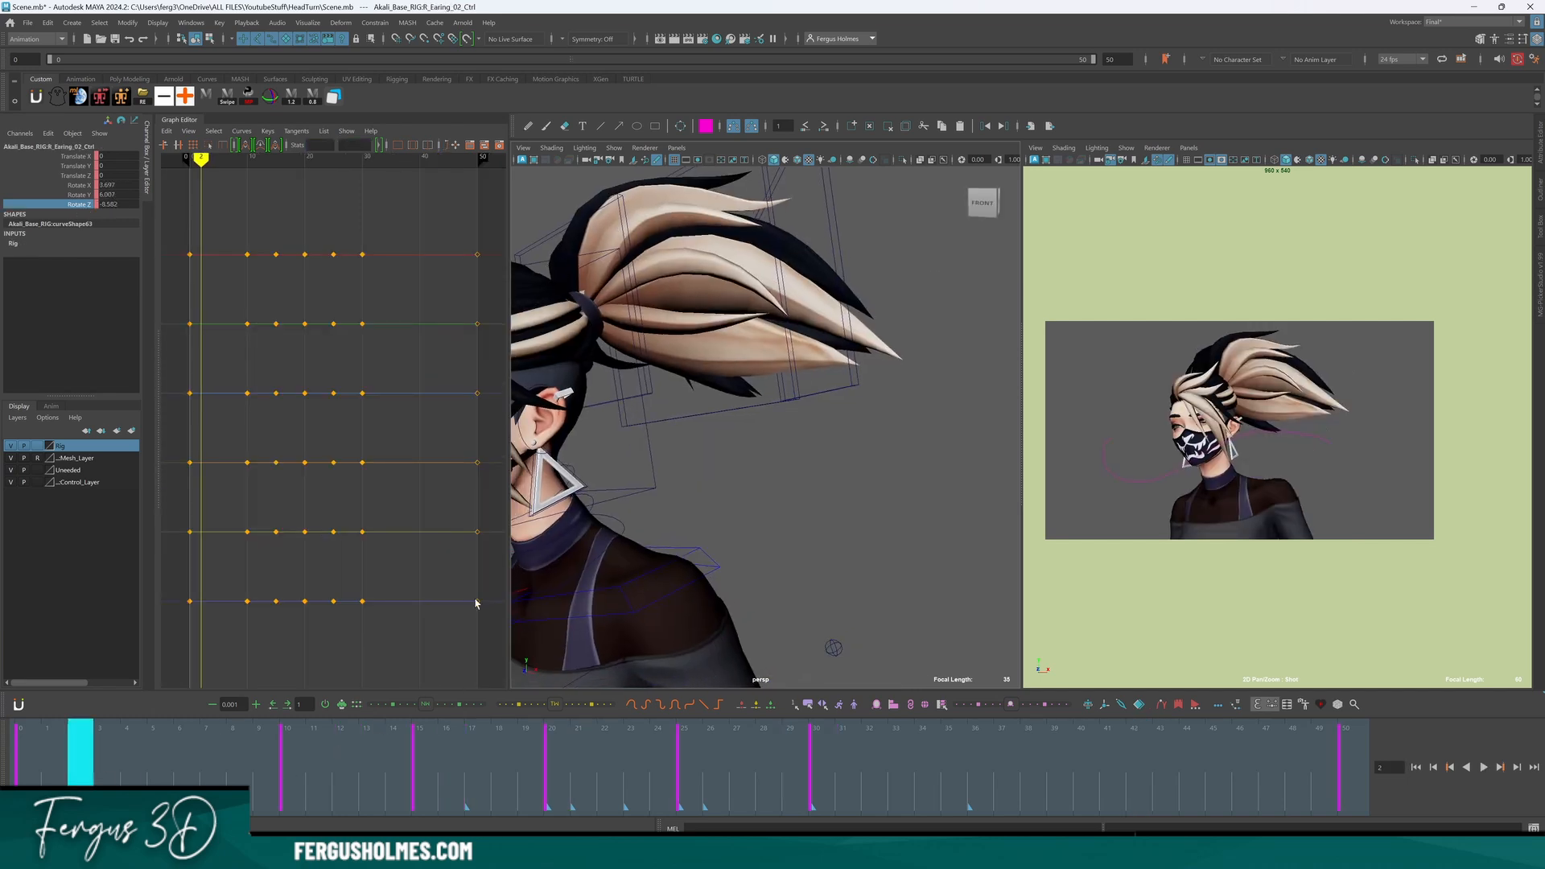
# Play and scrub the head turn from several angles to examine how the earrings follow the head, ending at frame 19.
pyautogui.scroll(-3, 709, 484)
pyautogui.keyDown('alt'); pyautogui.moveTo(708, 484); pyautogui.dragTo(797, 456, button='middle'); pyautogui.keyUp('alt')
pyautogui.keyDown('alt'); pyautogui.moveTo(797, 455); pyautogui.dragTo(809, 445); pyautogui.keyUp('alt')
pyautogui.hotkey('alt', 'v')
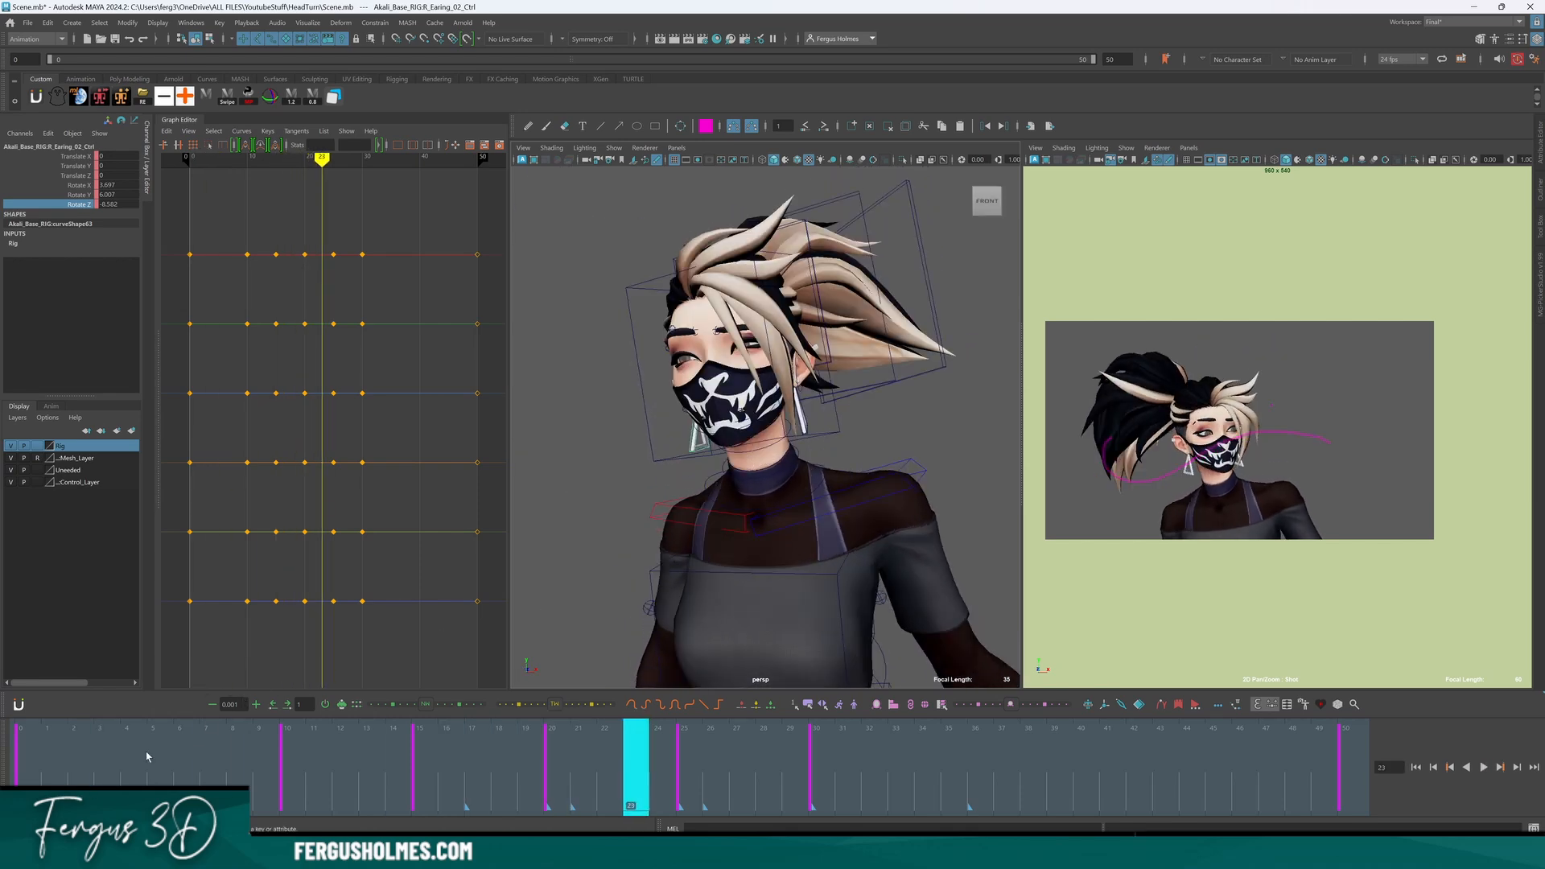
pyautogui.moveTo(102, 763)
pyautogui.mouseDown()
pyautogui.moveTo(318, 762)
pyautogui.moveTo(107, 763)
pyautogui.mouseUp()
pyautogui.scroll(-3, 708, 486)
pyautogui.moveTo(708, 486)
pyautogui.keyDown('alt'); pyautogui.mouseDown()
pyautogui.moveTo(646, 490)
pyautogui.moveTo(744, 485)
pyautogui.moveTo(693, 485)
pyautogui.mouseUp(); pyautogui.keyUp('alt')
pyautogui.hotkey('alt', 'v')
pyautogui.hotkey('alt', 'v')
pyautogui.scroll(3, 650, 482)
pyautogui.moveTo(246, 755); pyautogui.dragTo(530, 752)
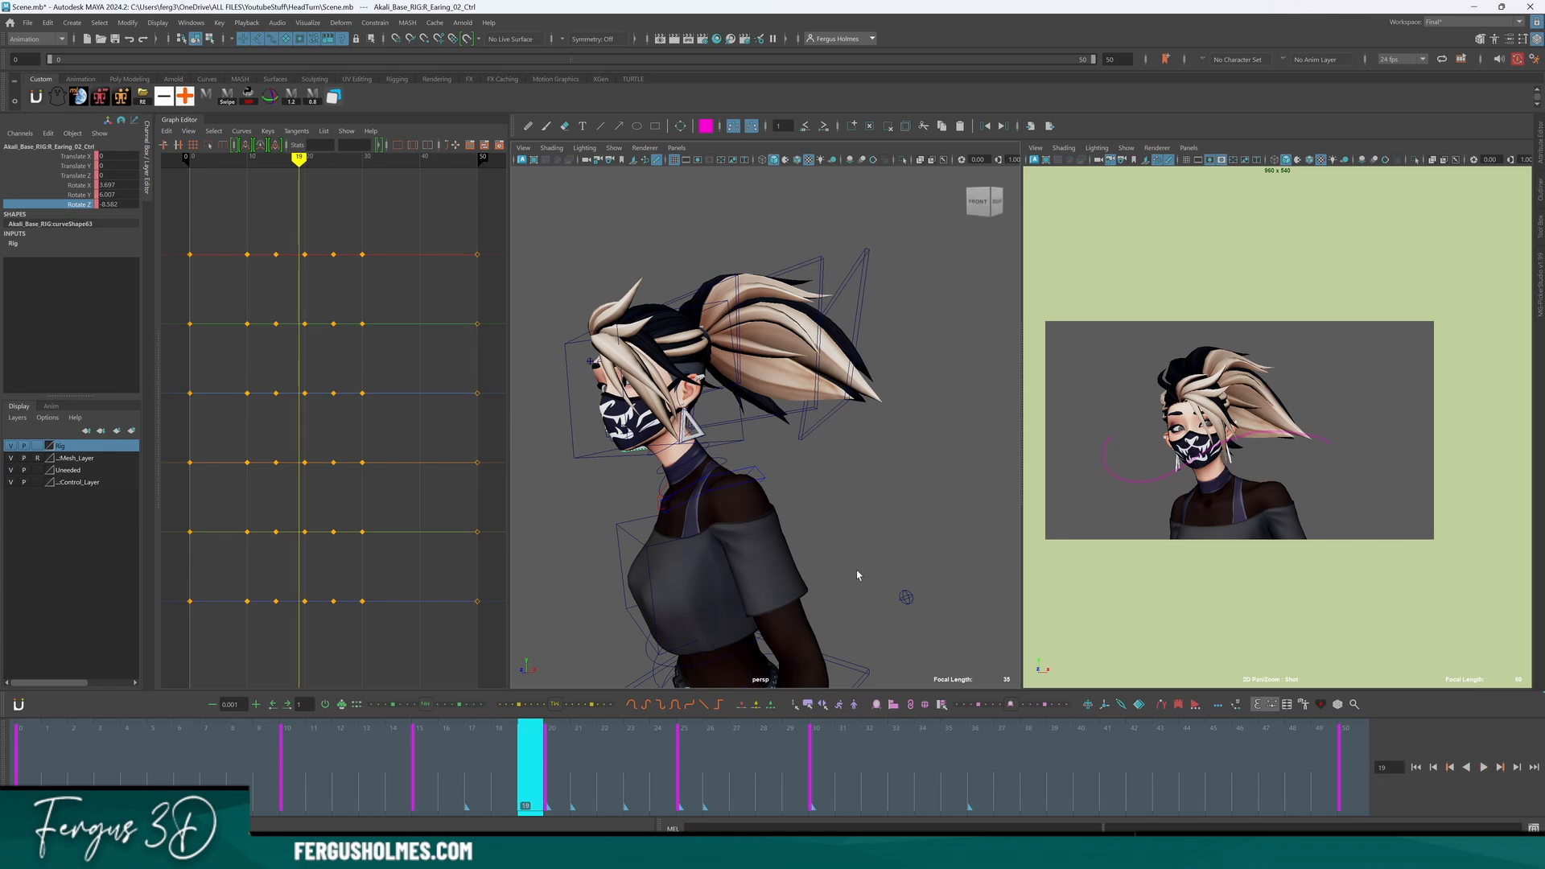
# Sketch a rightward arrow across the neck in the camera view at frame 19 to mark the earrings' direction of drag.
pyautogui.scroll(2, 683, 431)
pyautogui.keyDown('alt'); pyautogui.moveTo(676, 435); pyautogui.dragTo(741, 429); pyautogui.keyUp('alt')
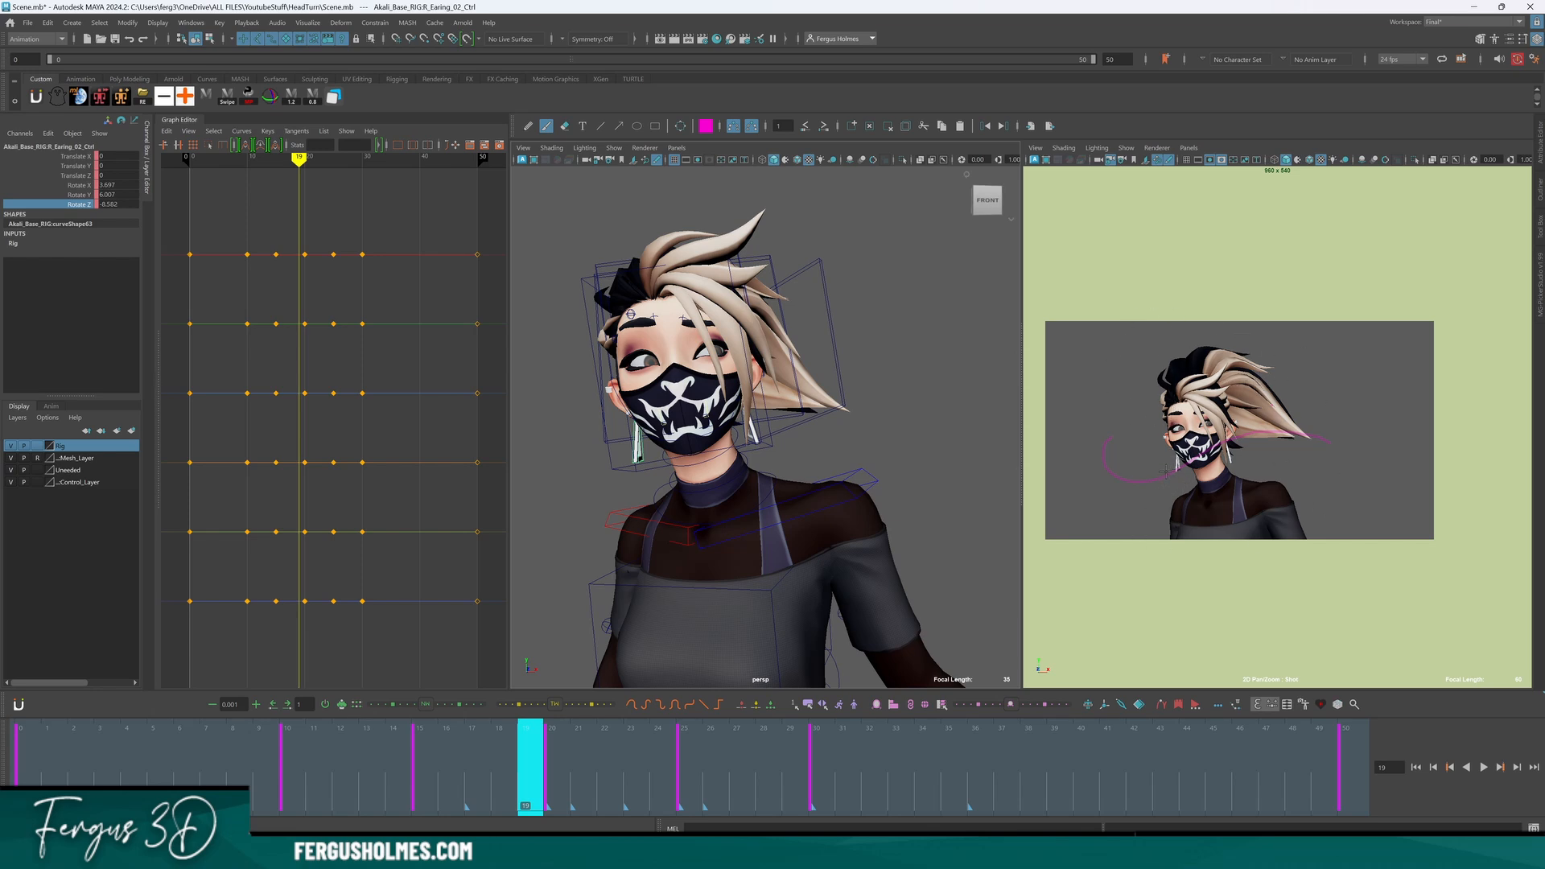
pyautogui.moveTo(1166, 471); pyautogui.dragTo(1158, 477)
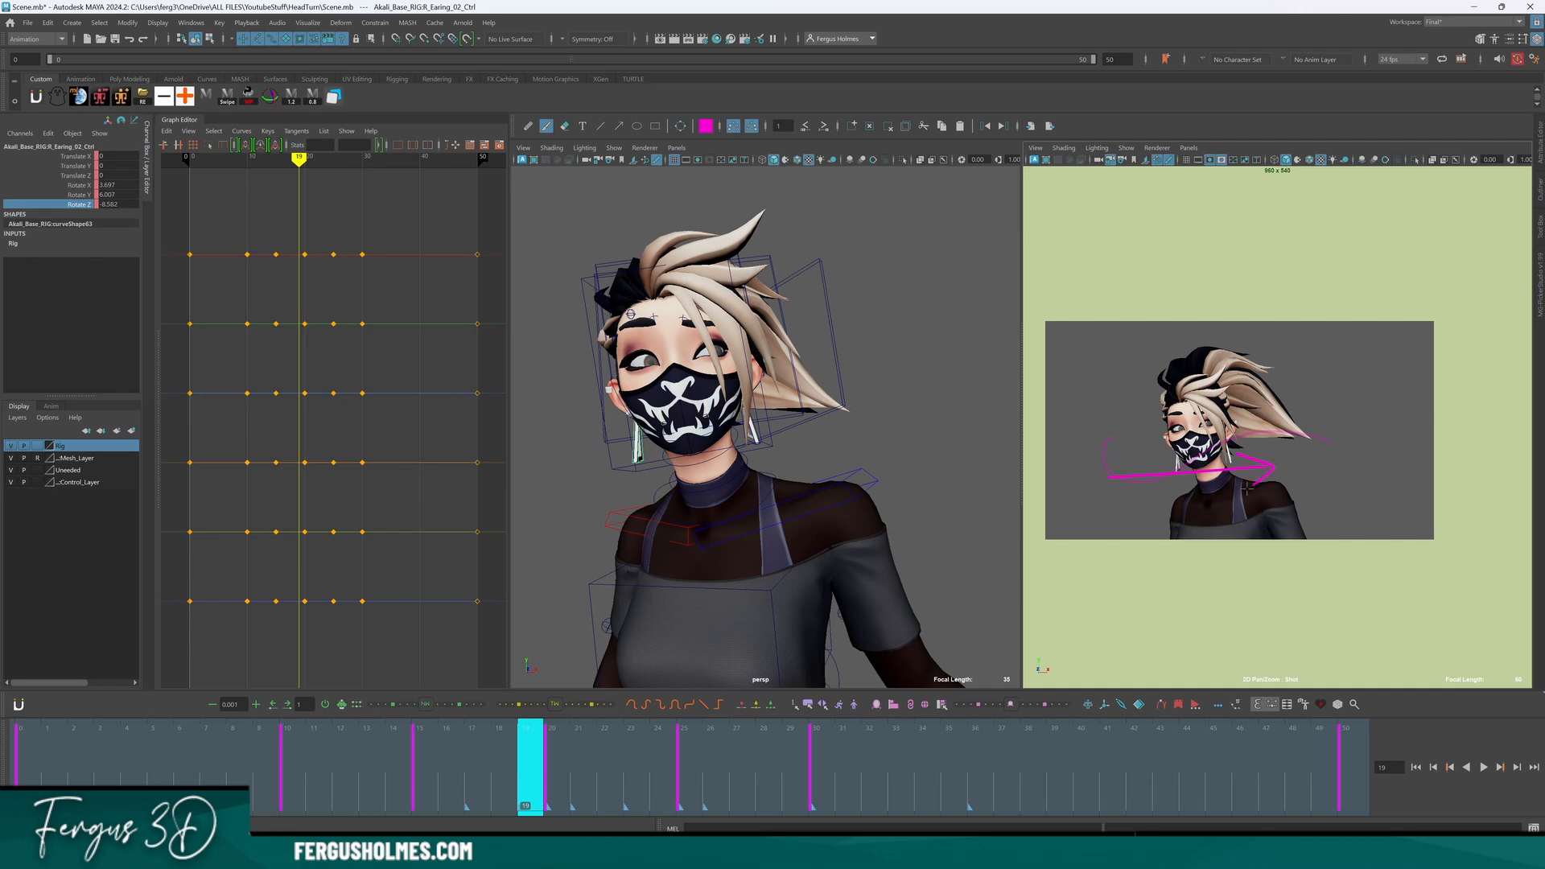
# Swing the left earring, L_Earing_02_Ctrl, to about 13.3 in Rotate Z at frame 20 and play back the turn.
pyautogui.scroll(4, 709, 419)
pyautogui.moveTo(692, 418)
pyautogui.keyDown('alt'); pyautogui.mouseDown()
pyautogui.moveTo(727, 422)
pyautogui.moveTo(708, 439)
pyautogui.mouseUp(); pyautogui.keyUp('alt')
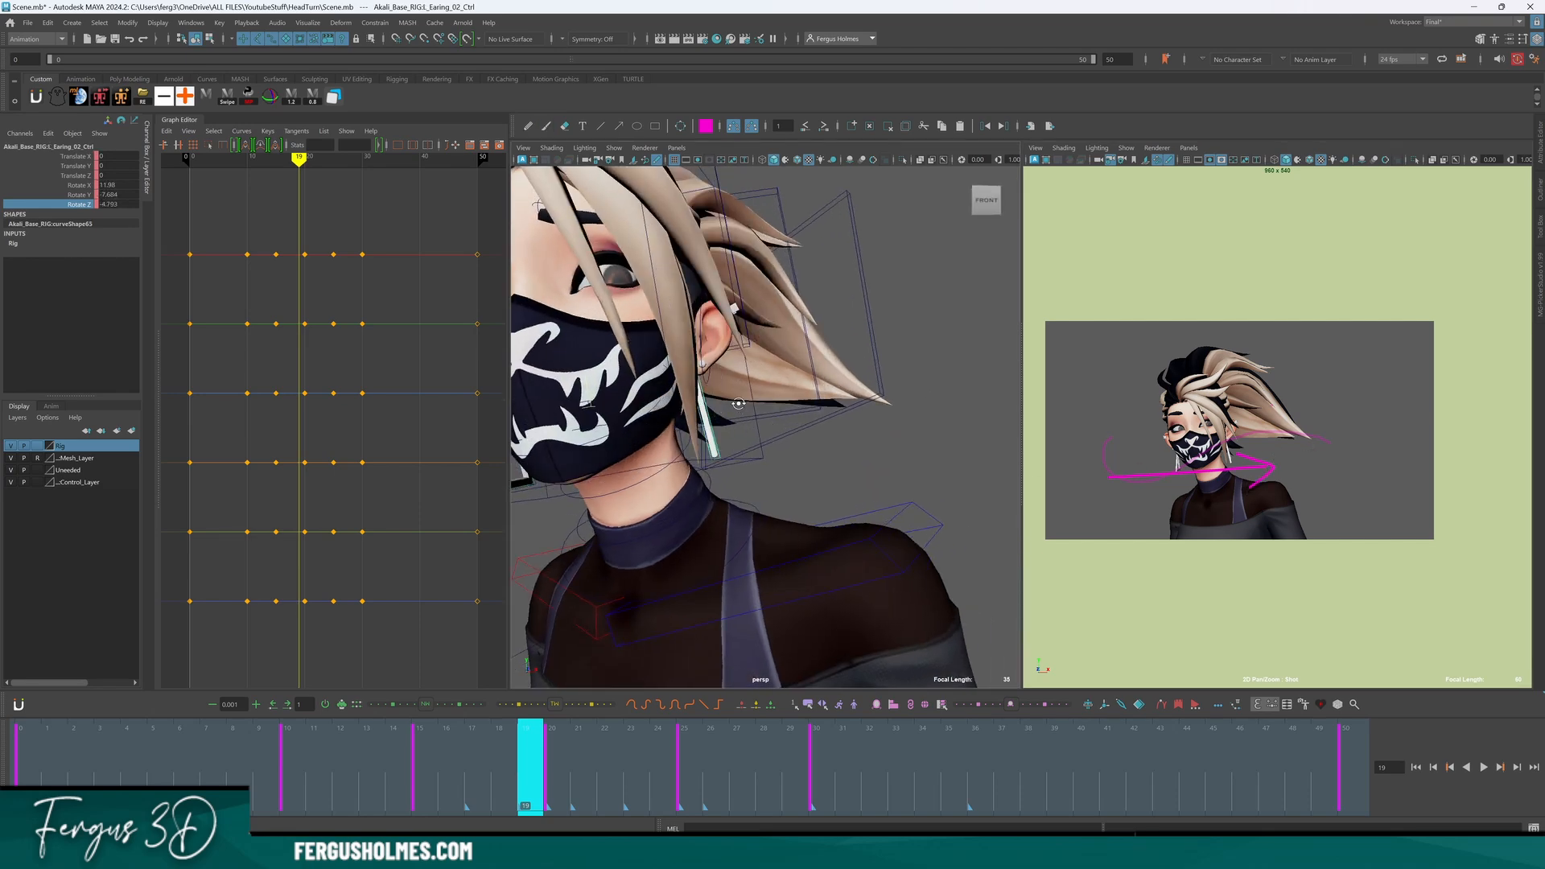
pyautogui.press('.')
pyautogui.click(709, 439)
pyautogui.click(663, 450)
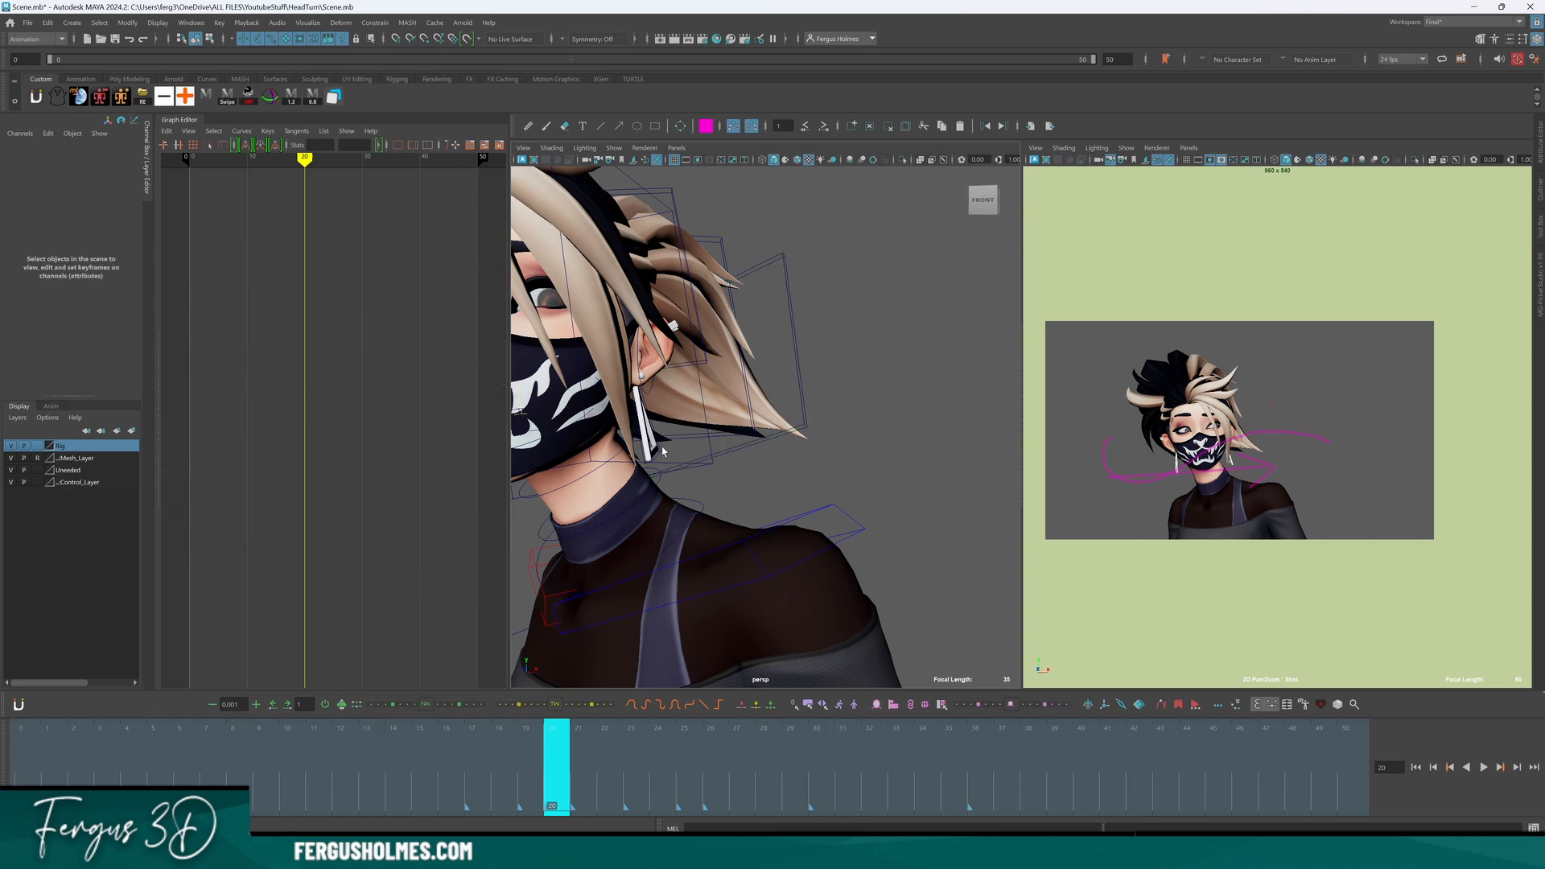
pyautogui.click(656, 451)
pyautogui.press('e')
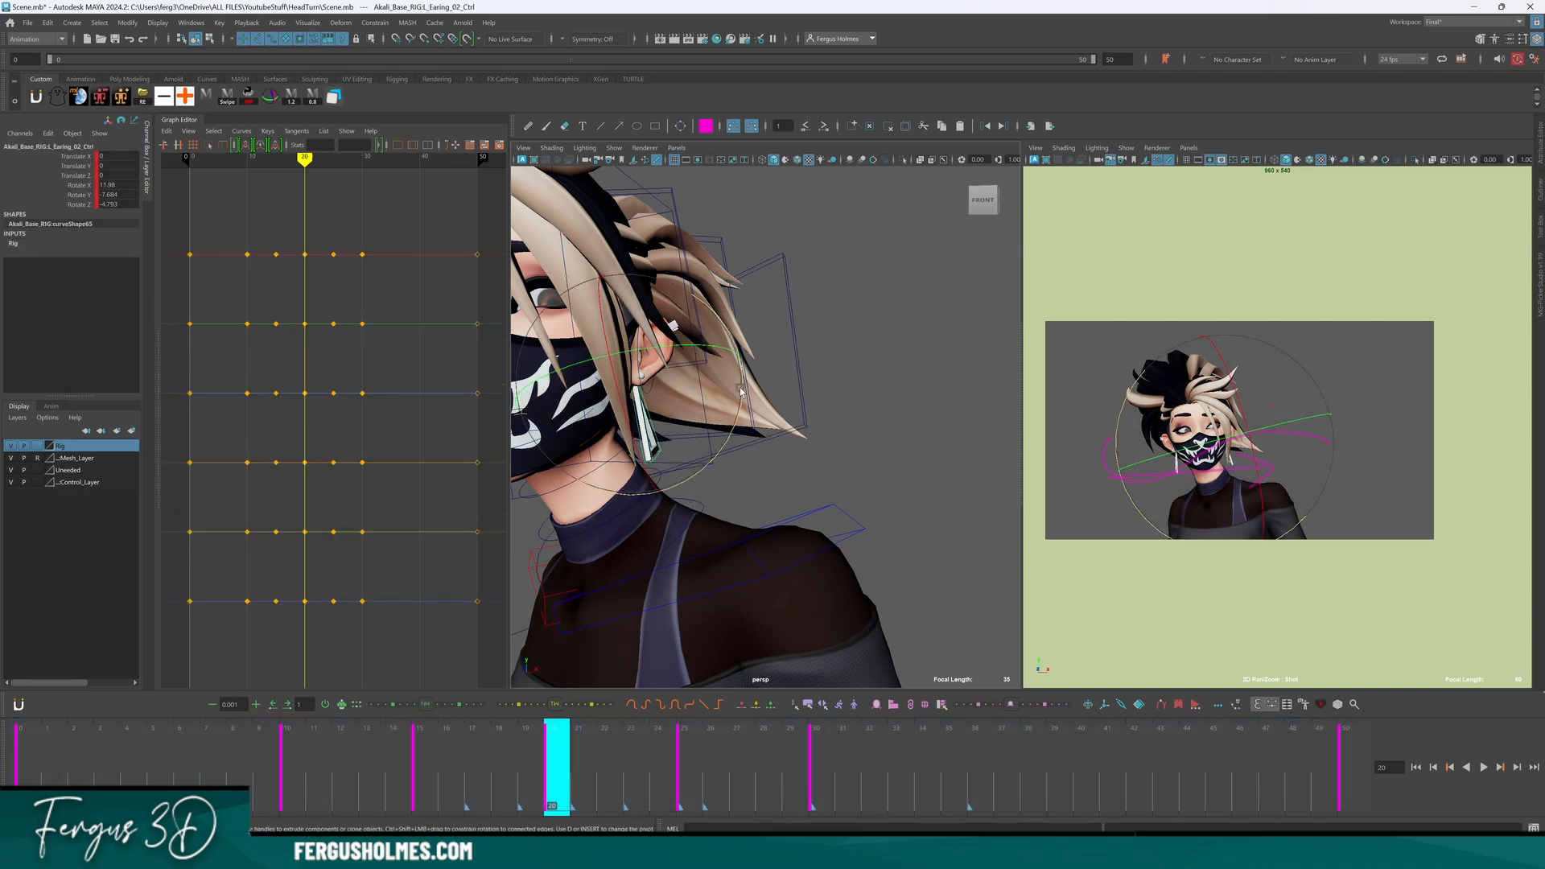
pyautogui.moveTo(741, 396); pyautogui.dragTo(728, 447)
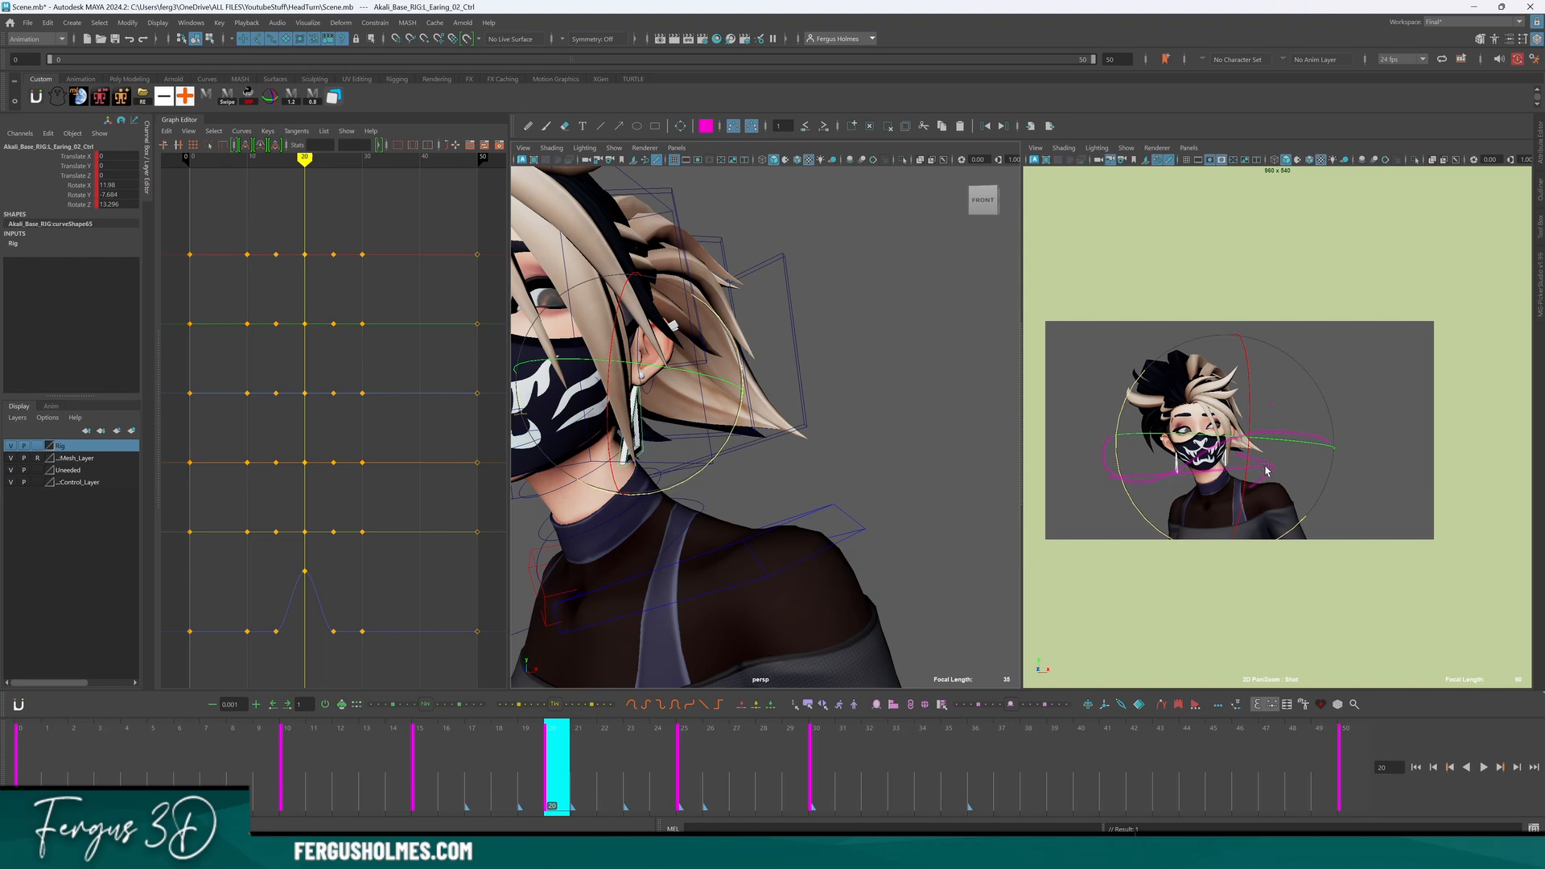
pyautogui.moveTo(473, 795); pyautogui.dragTo(361, 769)
pyautogui.hotkey('alt', 'v')
pyautogui.hotkey('alt', 'v')
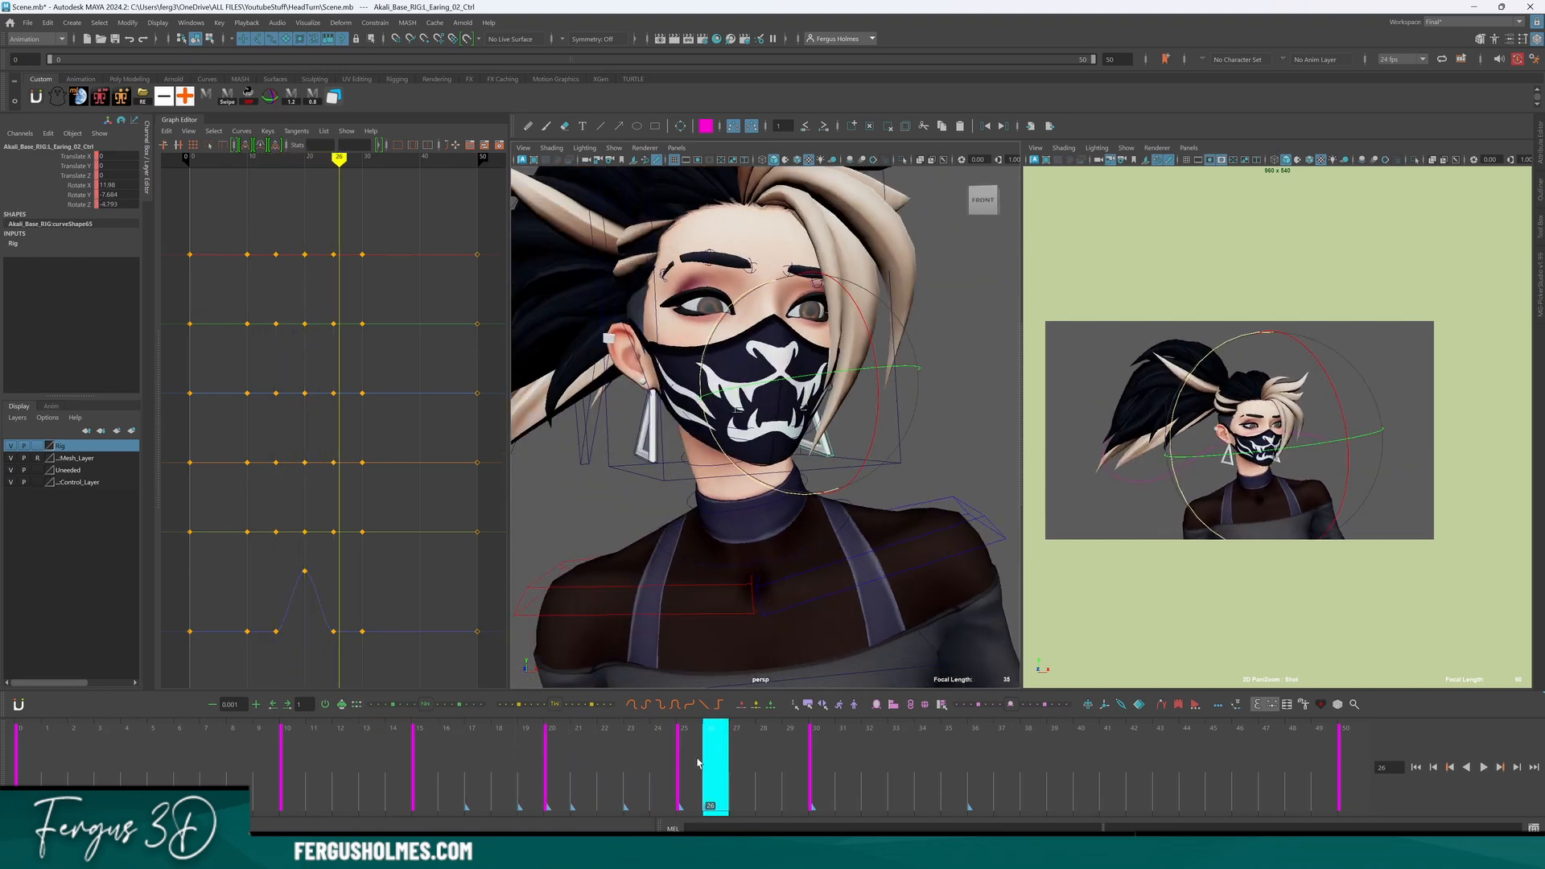
# Swing the left earring the opposite way to about -26.8 in Rotate Z at frame 34 and key it.
pyautogui.moveTo(698, 763); pyautogui.dragTo(927, 765)
pyautogui.keyDown('alt'); pyautogui.moveTo(772, 450); pyautogui.dragTo(751, 478); pyautogui.keyUp('alt')
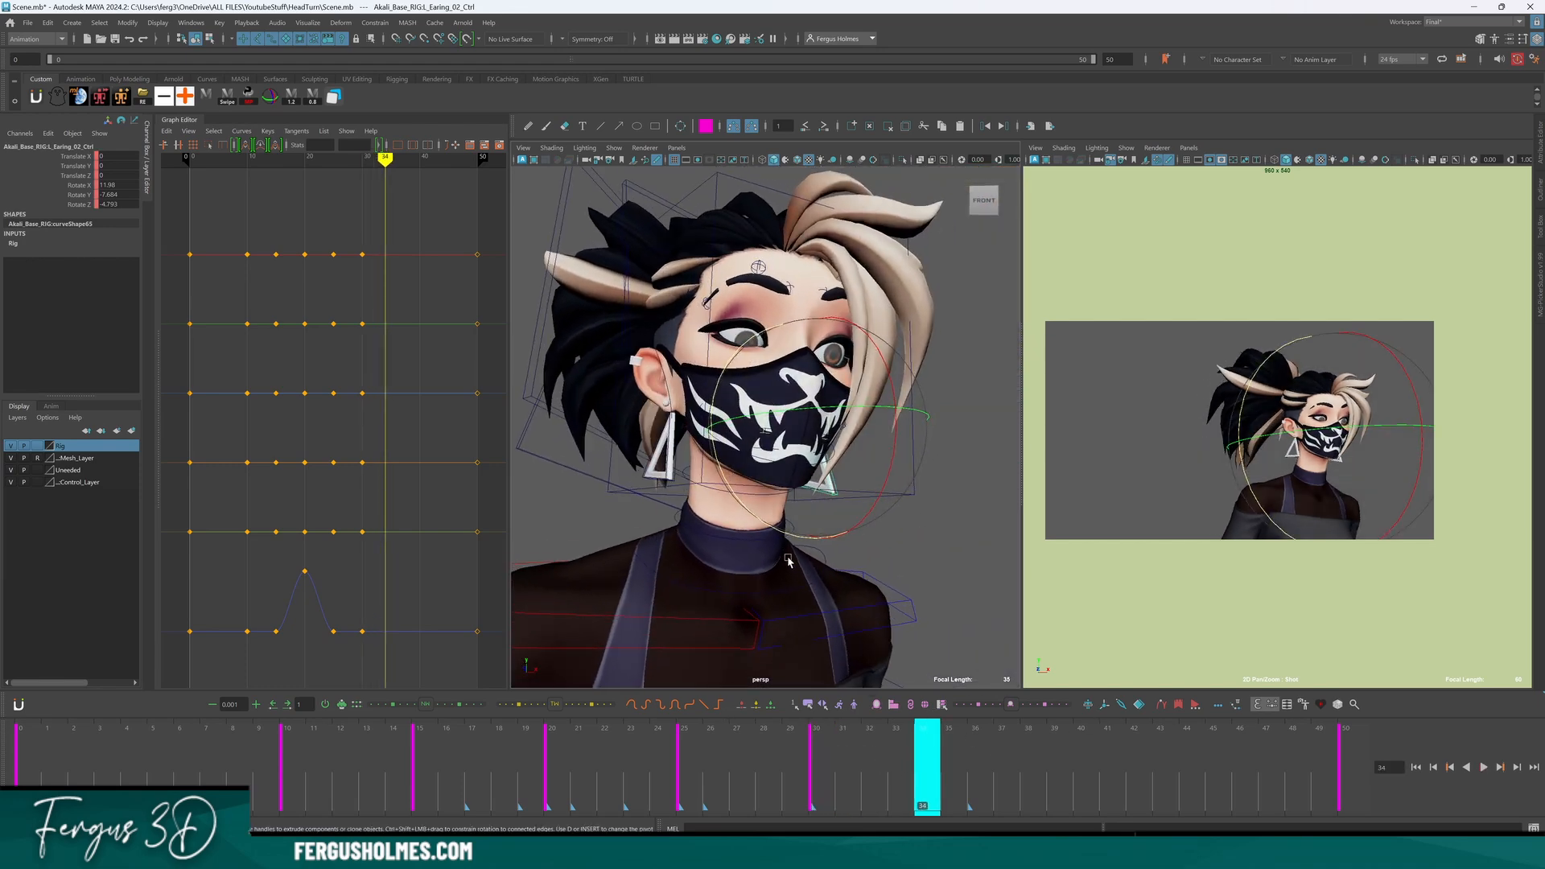
pyautogui.keyDown('alt'); pyautogui.moveTo(853, 564); pyautogui.dragTo(739, 561); pyautogui.keyUp('alt')
pyautogui.moveTo(766, 479); pyautogui.dragTo(771, 450)
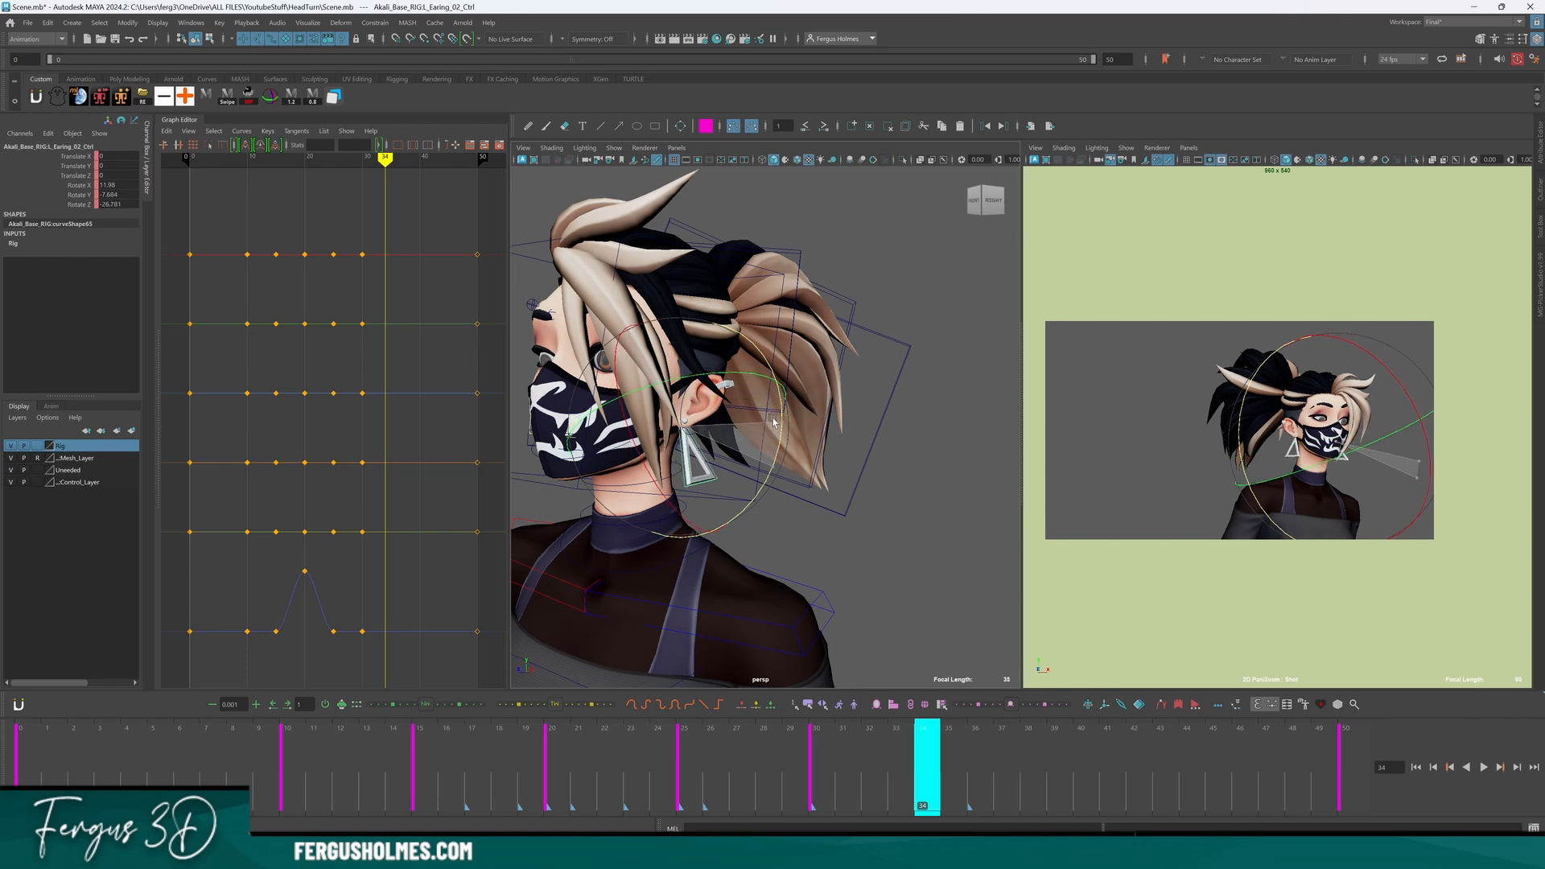
pyautogui.press('s')
# Refine the left earring's outward swing at frame 34 by raising its Rotate X and Rotate Y as well.
pyautogui.keyDown('alt'); pyautogui.moveTo(695, 378); pyautogui.dragTo(681, 370); pyautogui.keyUp('alt')
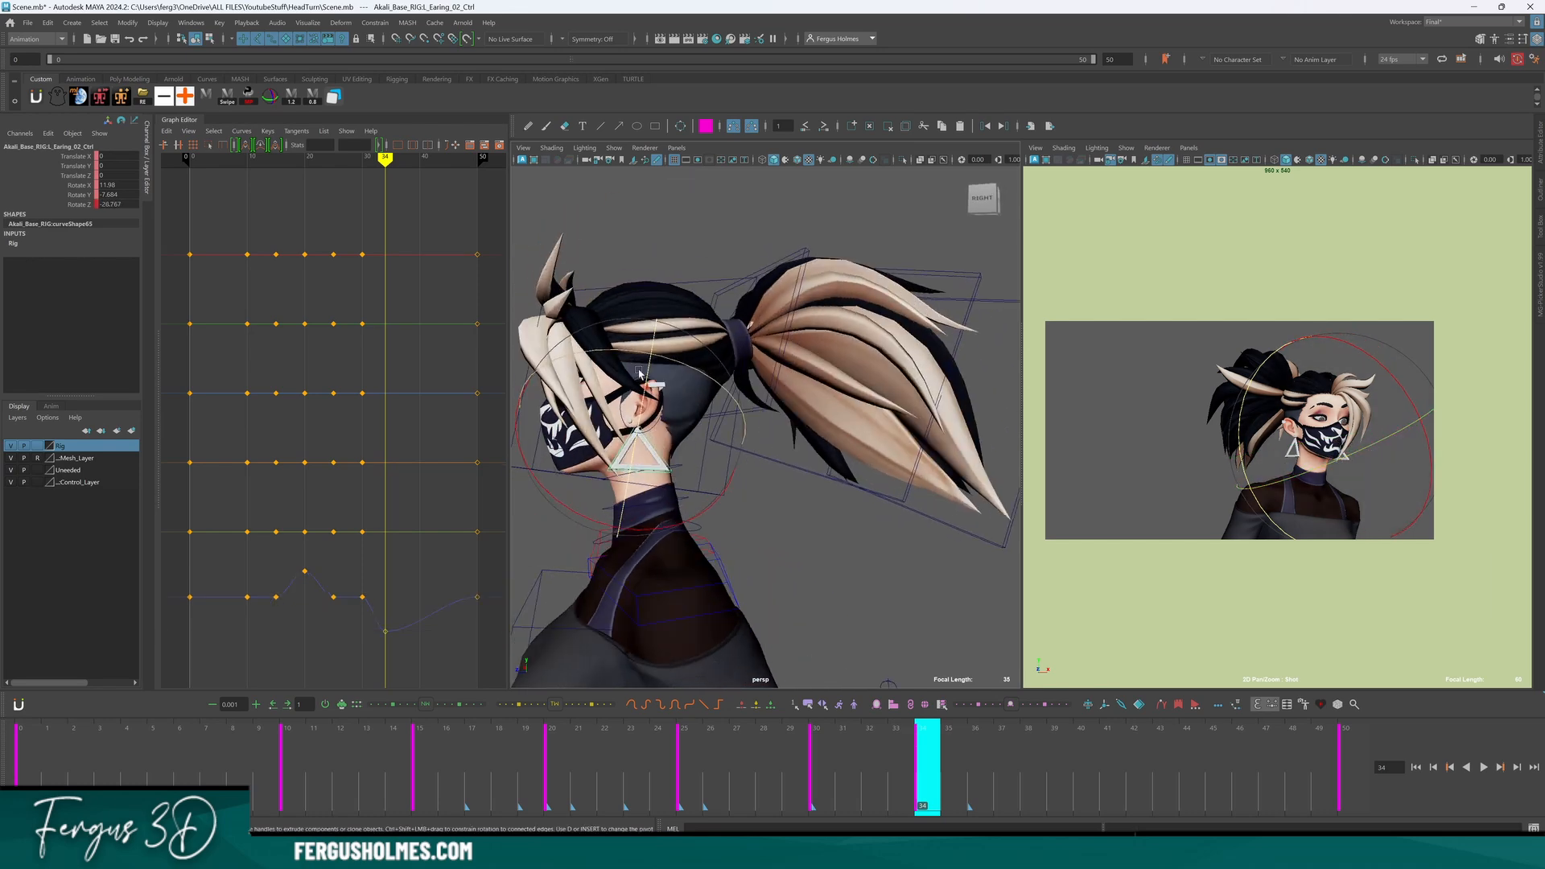
pyautogui.scroll(3, 617, 373)
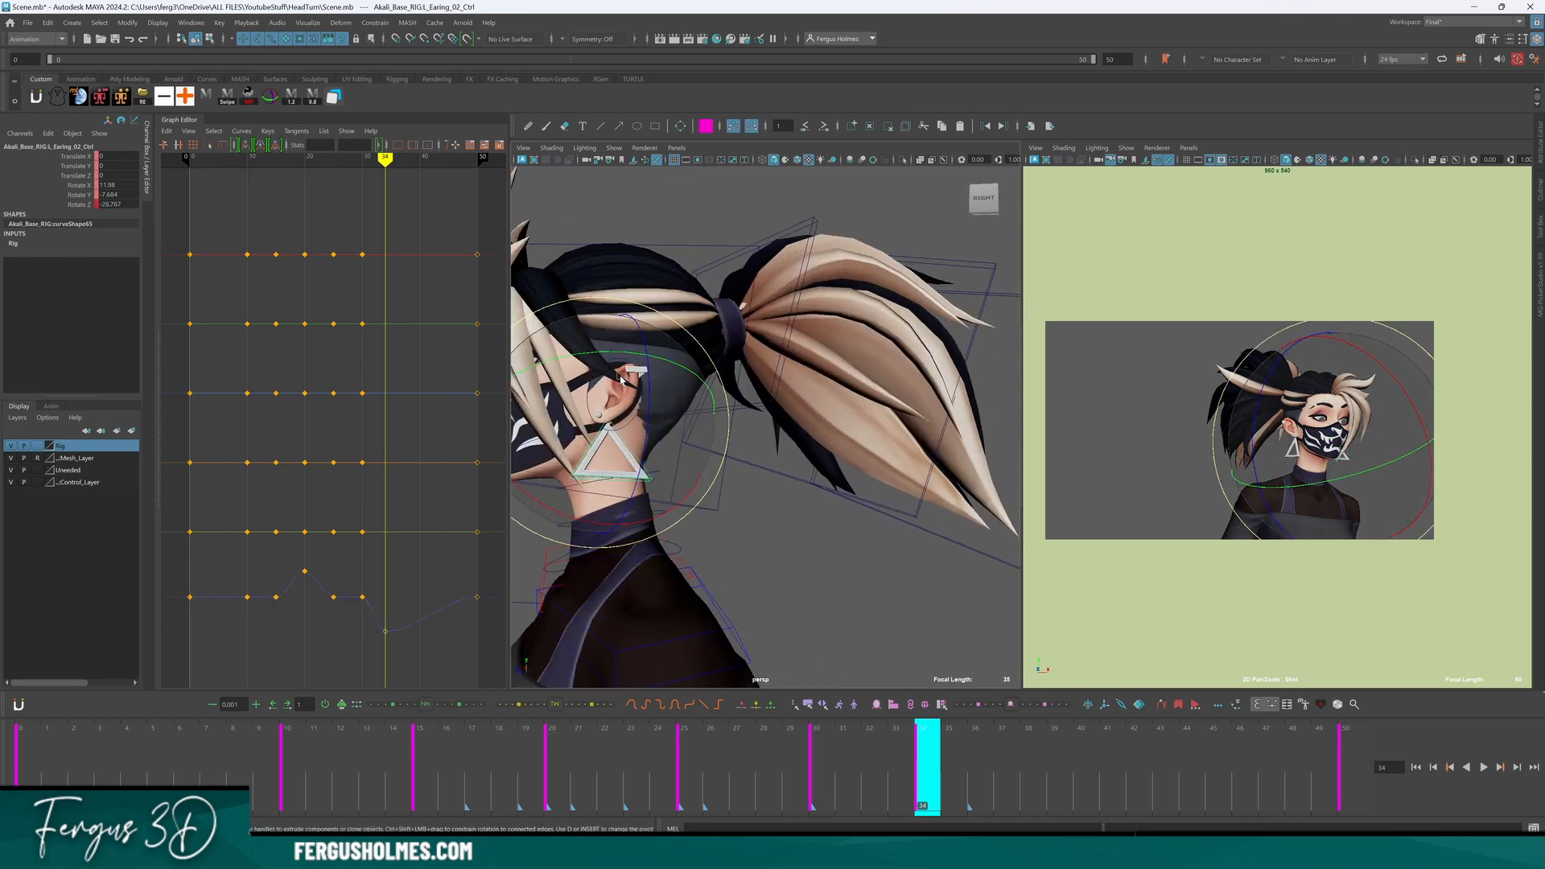
pyautogui.keyDown('alt'); pyautogui.moveTo(616, 372); pyautogui.dragTo(680, 397, button='middle'); pyautogui.keyUp('alt')
pyautogui.scroll(3, 677, 396)
pyautogui.moveTo(644, 388)
pyautogui.keyDown('alt'); pyautogui.mouseDown()
pyautogui.moveTo(681, 395)
pyautogui.moveTo(623, 398)
pyautogui.mouseUp(); pyautogui.keyUp('alt')
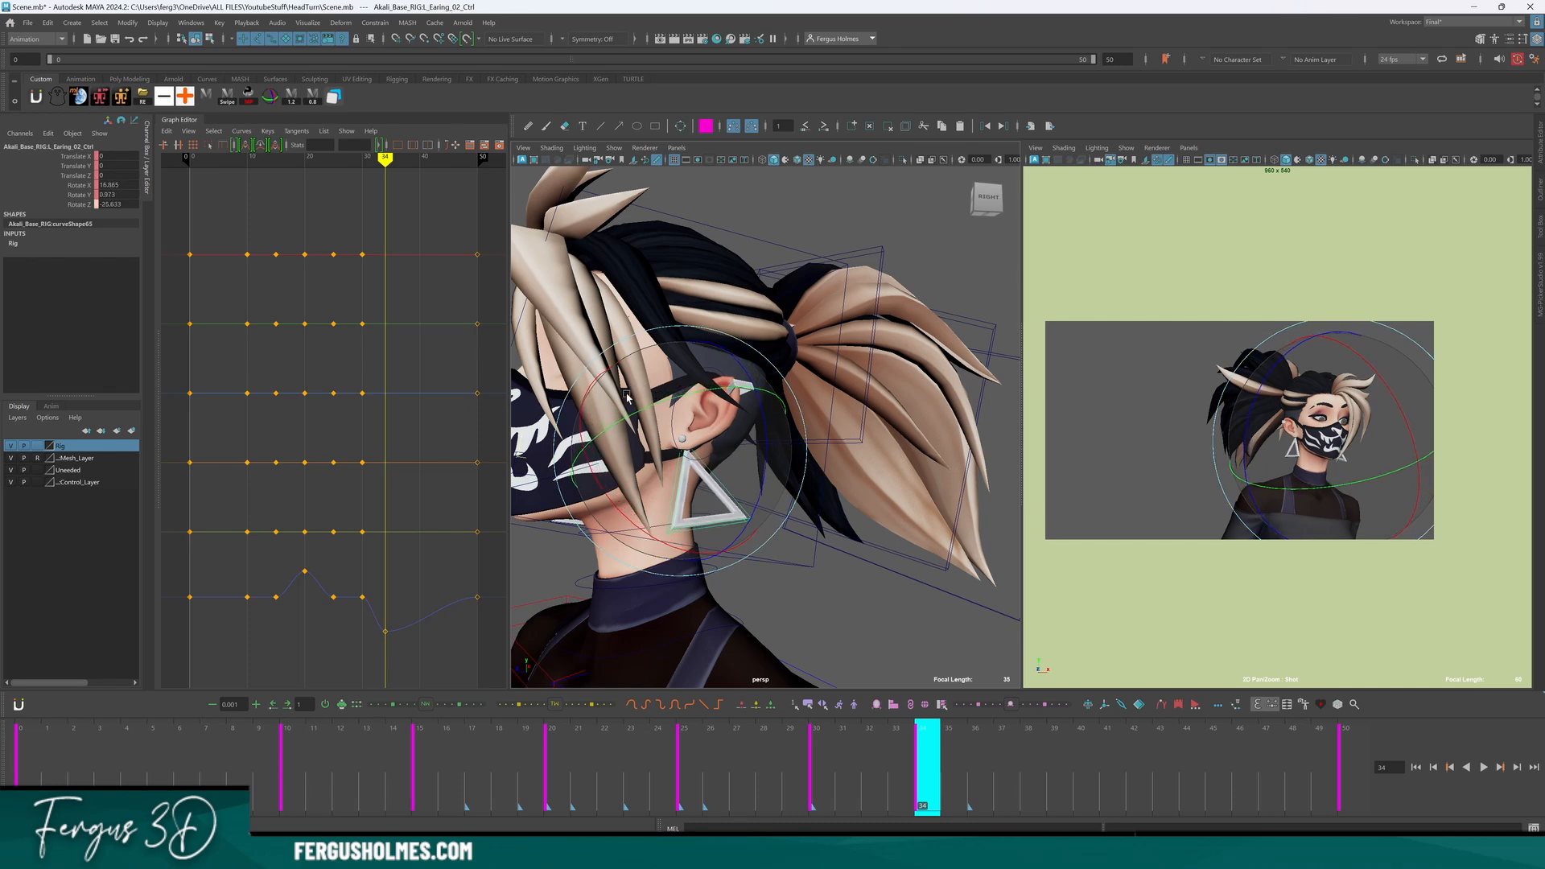
pyautogui.press('q')
pyautogui.click(745, 529)
pyautogui.click(743, 521)
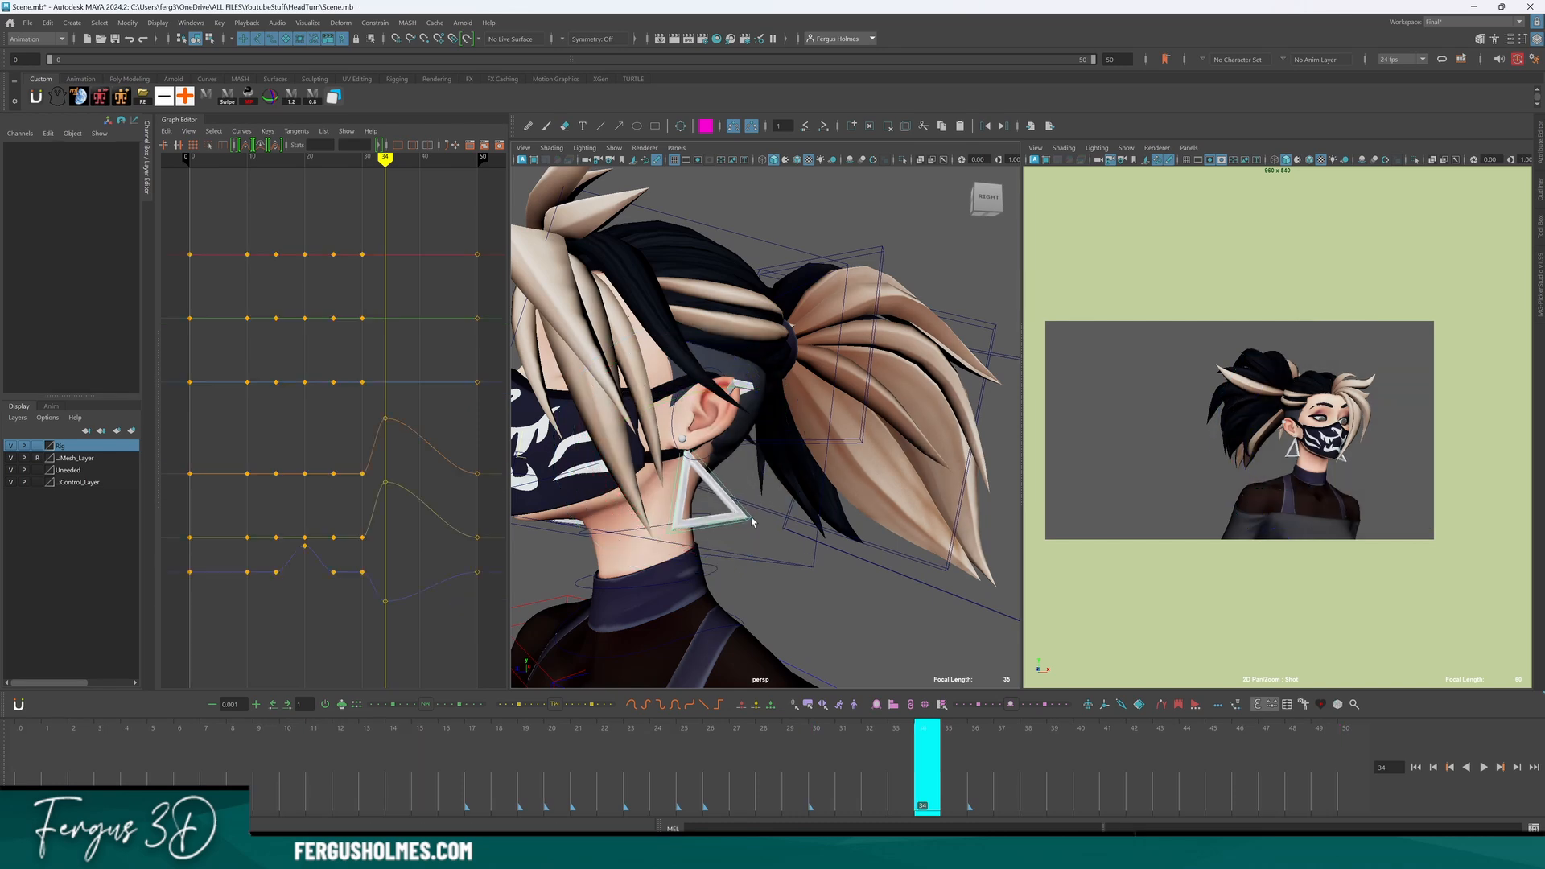
# Key the left earring's rotation at frame 38 using its settled pose from frame 47.
pyautogui.keyDown('alt'); pyautogui.moveTo(744, 520); pyautogui.dragTo(786, 502); pyautogui.keyUp('alt')
pyautogui.hotkey('alt', 'v')
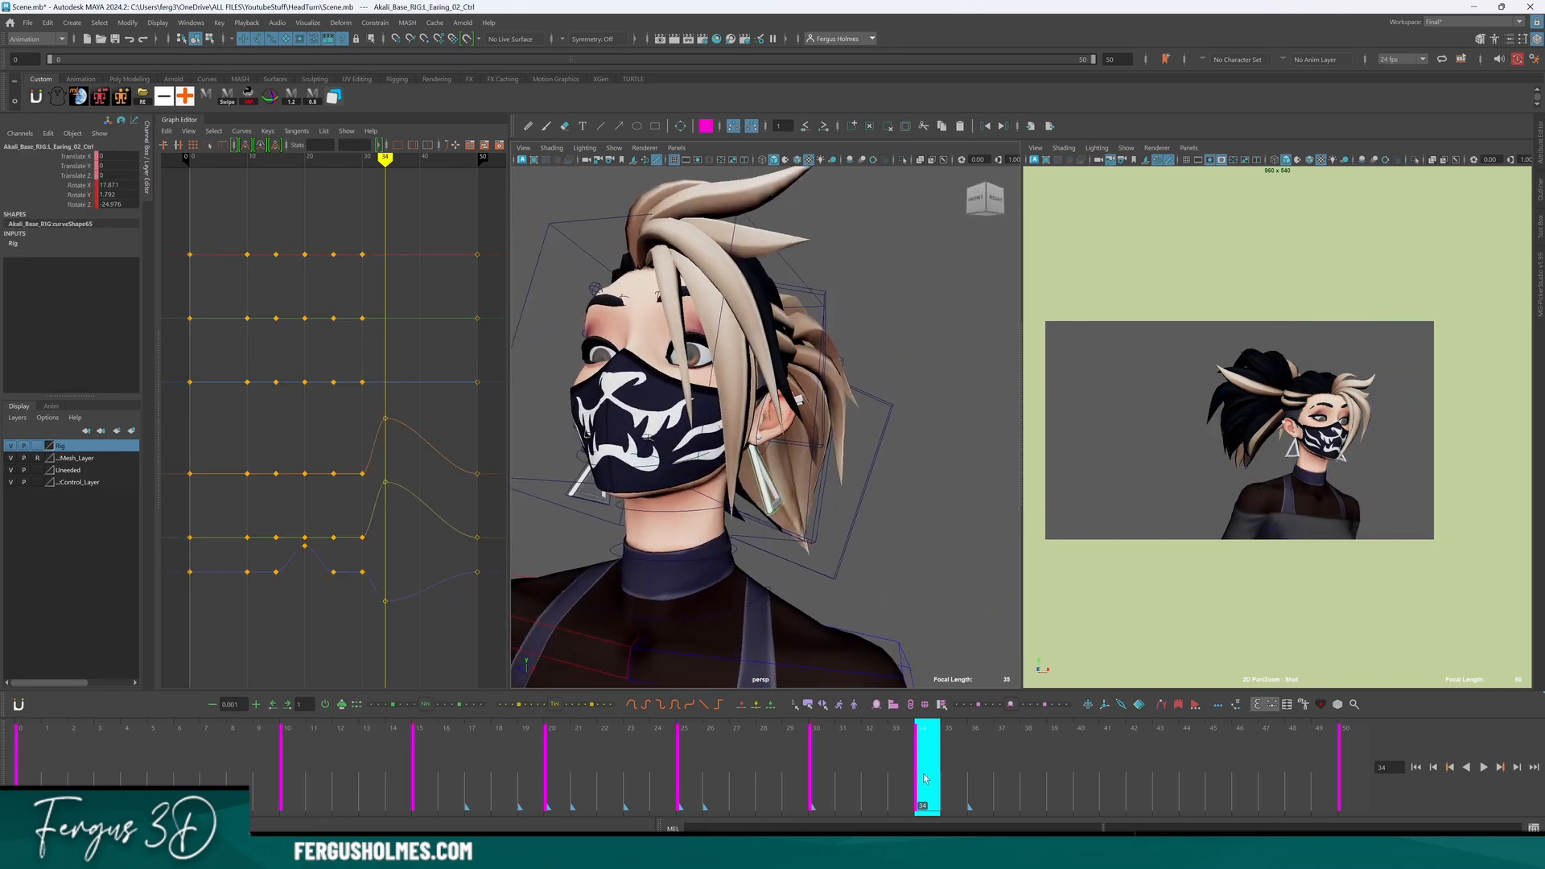
pyautogui.moveTo(824, 780)
pyautogui.mouseDown()
pyautogui.moveTo(979, 769)
pyautogui.moveTo(793, 766)
pyautogui.moveTo(978, 767)
pyautogui.moveTo(821, 743)
pyautogui.moveTo(1030, 748)
pyautogui.mouseUp()
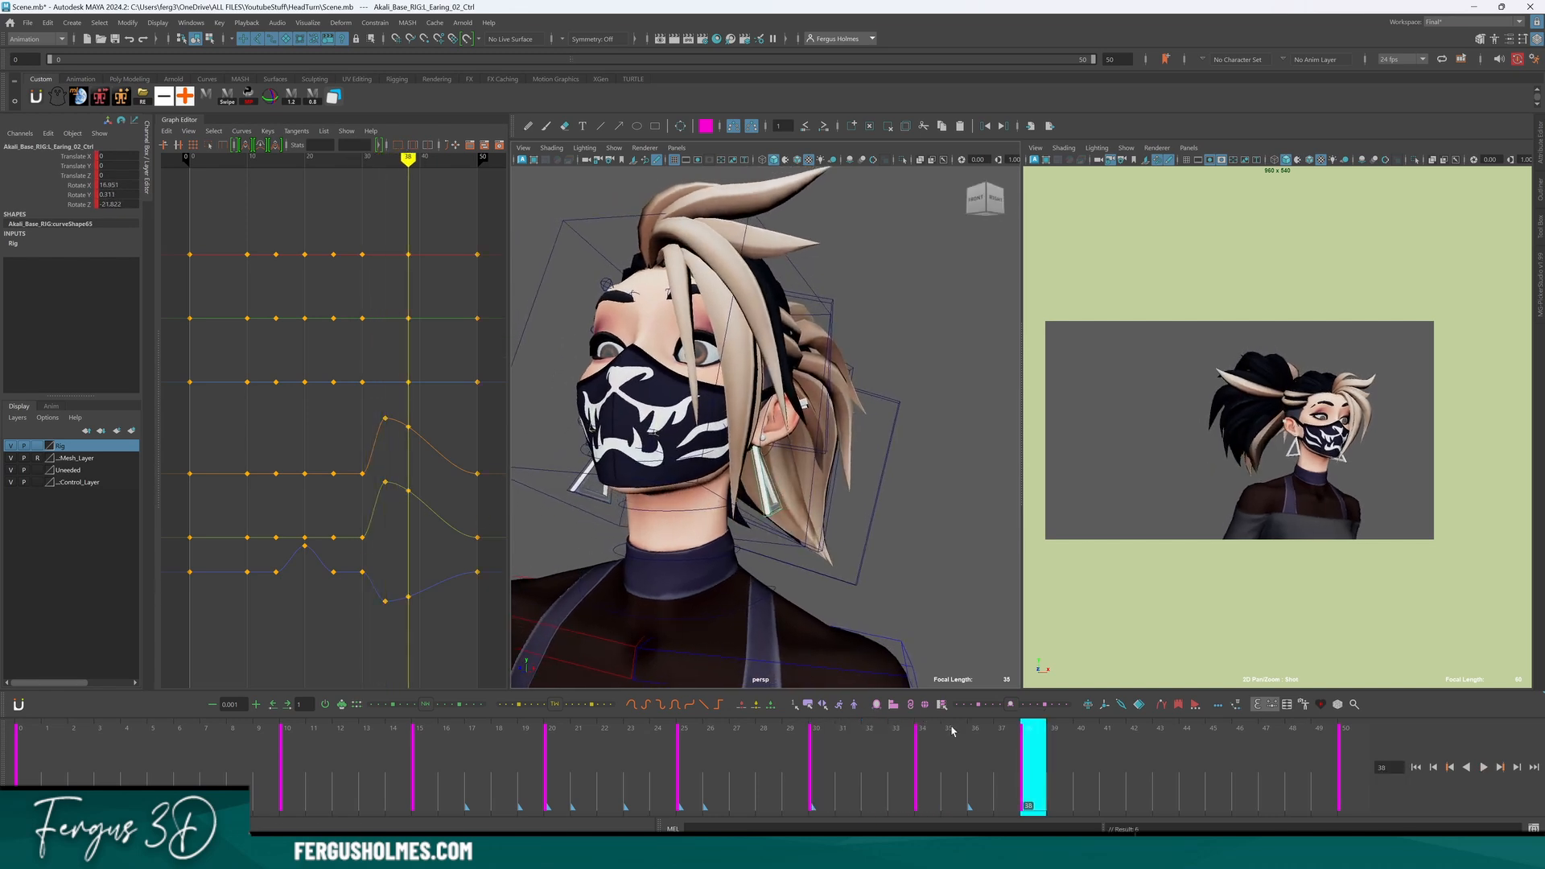
pyautogui.keyDown('alt'); pyautogui.moveTo(396, 497); pyautogui.dragTo(350, 449, button='middle'); pyautogui.keyUp('alt')
pyautogui.moveTo(1049, 769); pyautogui.dragTo(1268, 764)
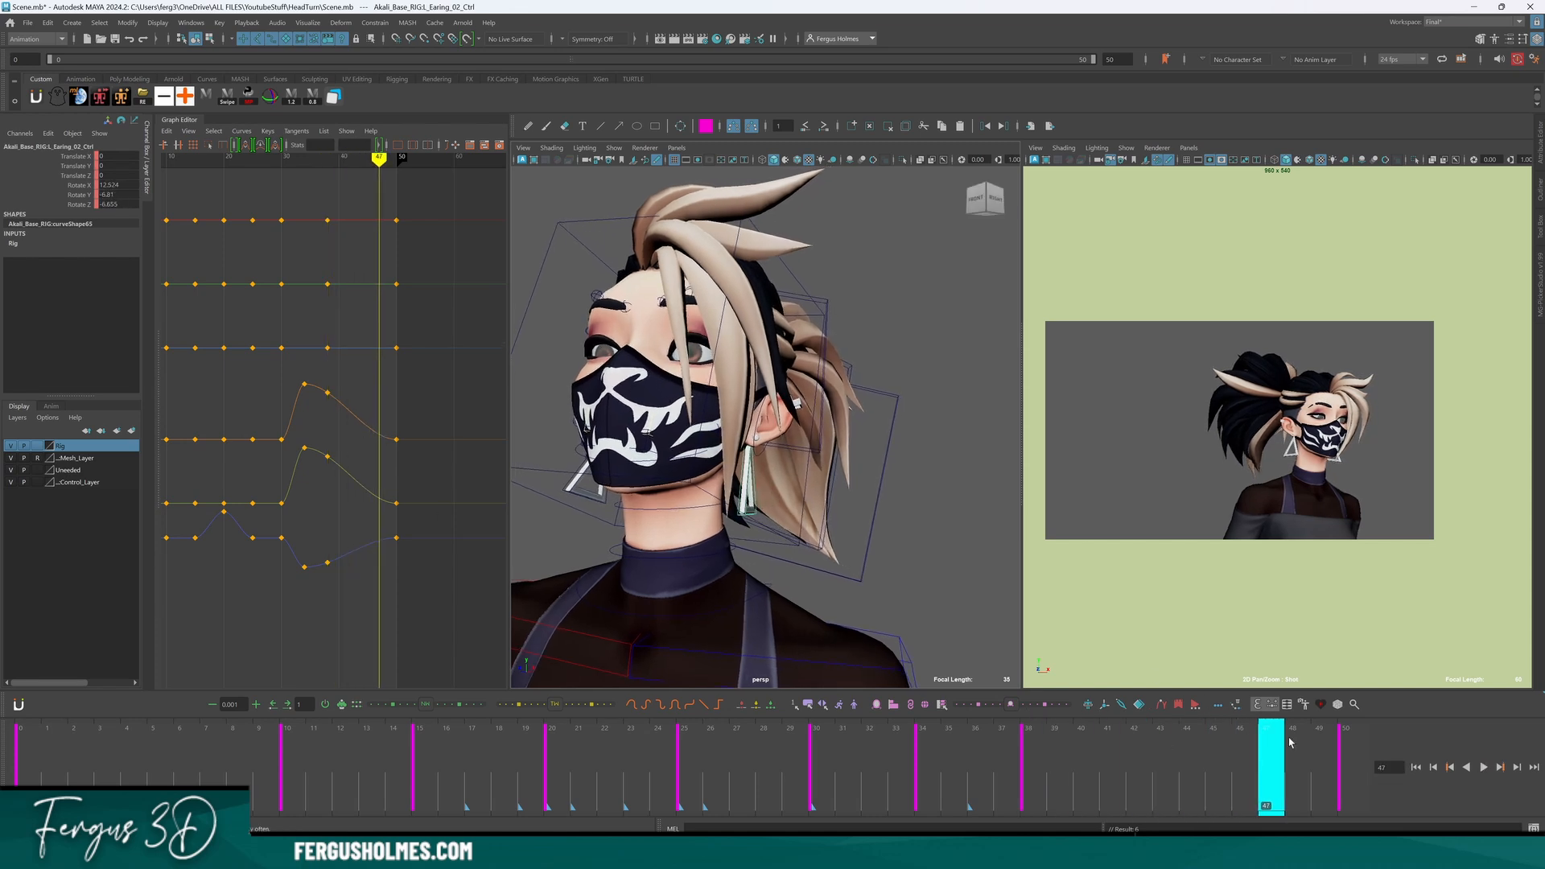
pyautogui.moveTo(1274, 750); pyautogui.dragTo(1042, 746)
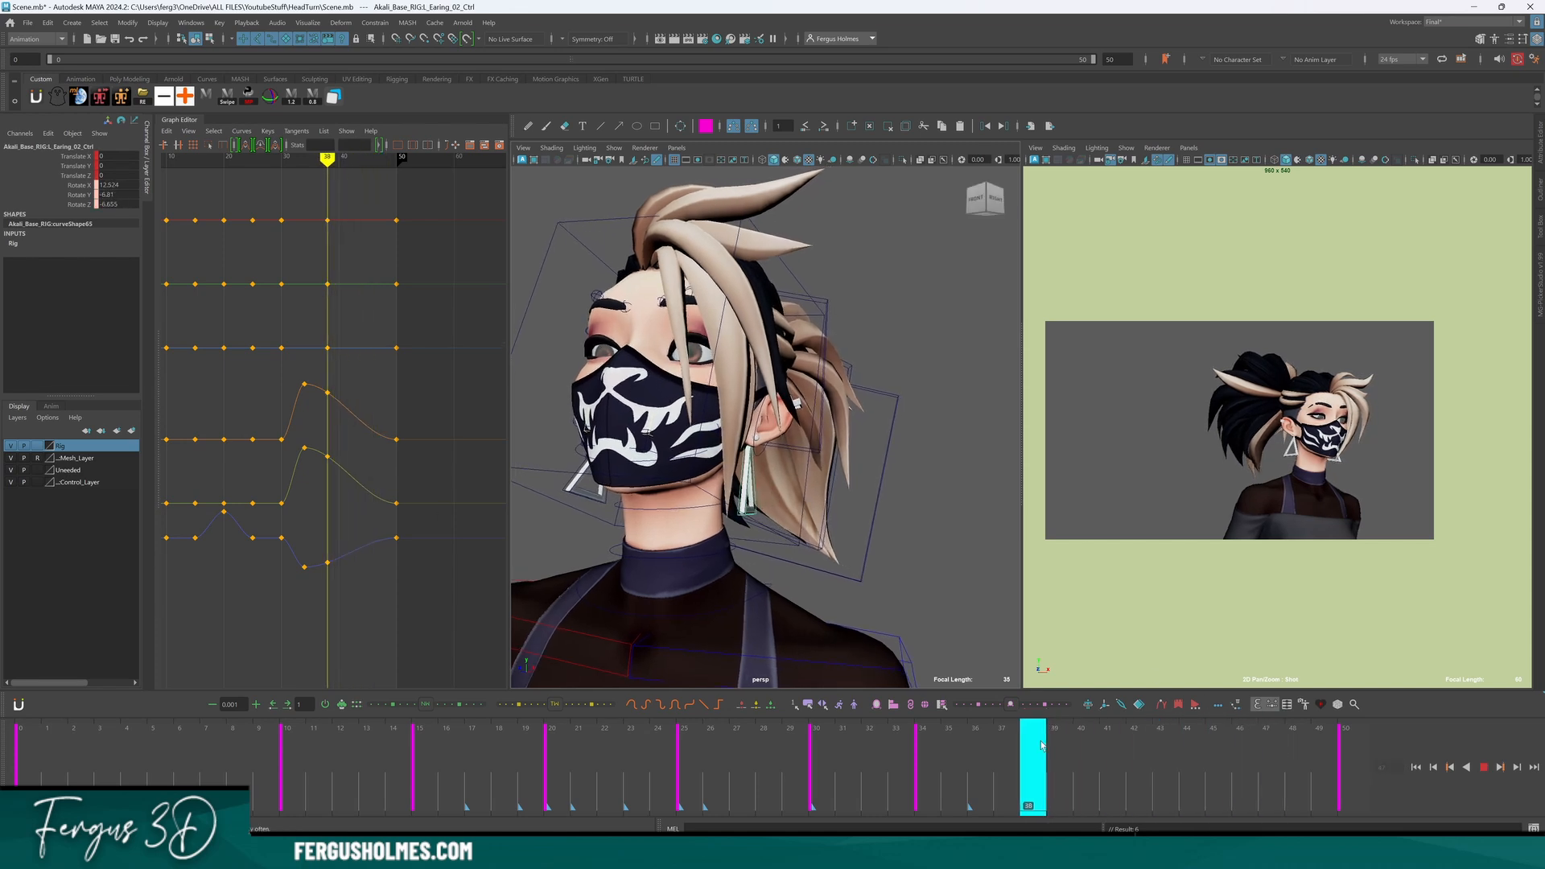
pyautogui.hotkey('shift', 'e')
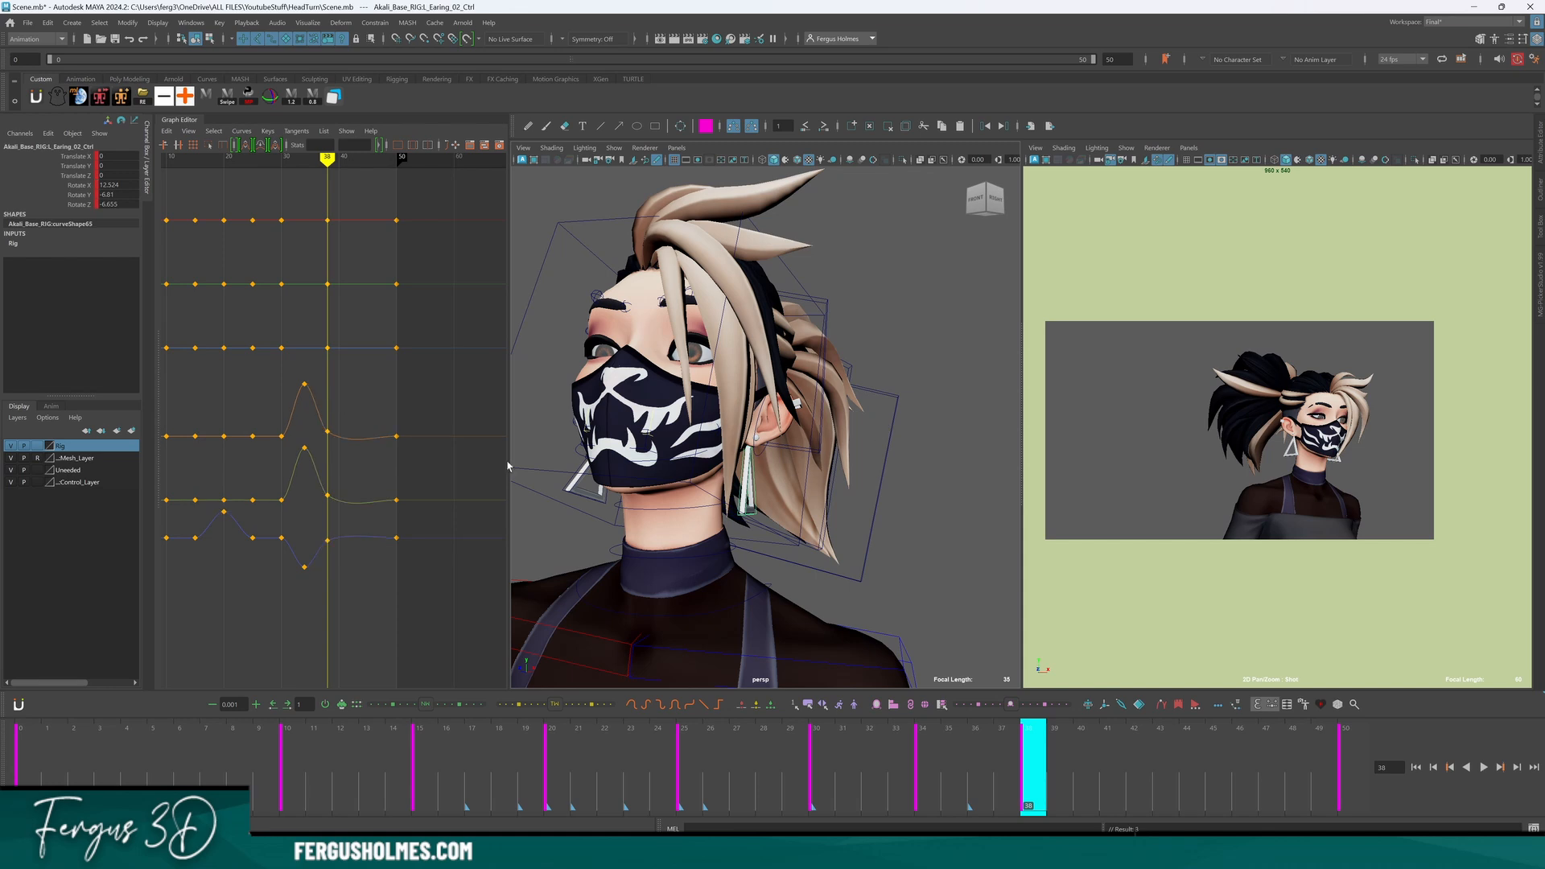
# Adjust the tangents of the left earring's rotation keys at frames 38 and 50 so the curves settle smoothly.
pyautogui.scroll(3, 381, 448)
pyautogui.moveTo(509, 660); pyautogui.dragTo(507, 659)
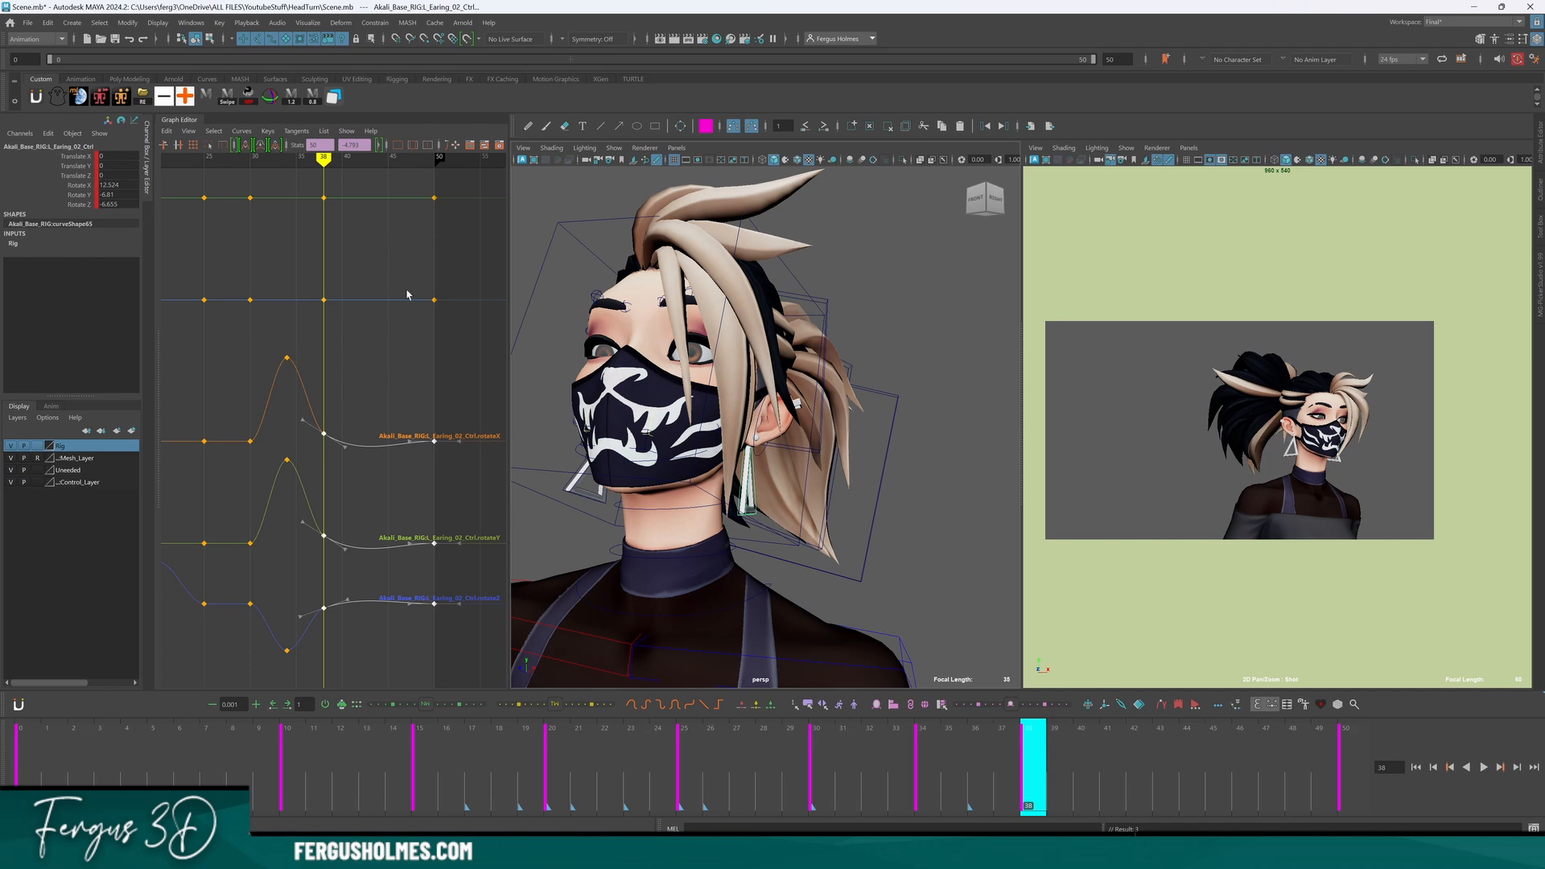
pyautogui.hotkey('shift', 's')
pyautogui.click(387, 382)
pyautogui.keyDown('alt'); pyautogui.moveTo(389, 411); pyautogui.dragTo(431, 354, button='middle'); pyautogui.keyUp('alt')
pyautogui.keyDown('alt'); pyautogui.keyDown('shift'); pyautogui.moveTo(431, 354); pyautogui.dragTo(404, 379, button='right'); pyautogui.keyUp('shift'); pyautogui.keyUp('alt')
pyautogui.scroll(5, 403, 380)
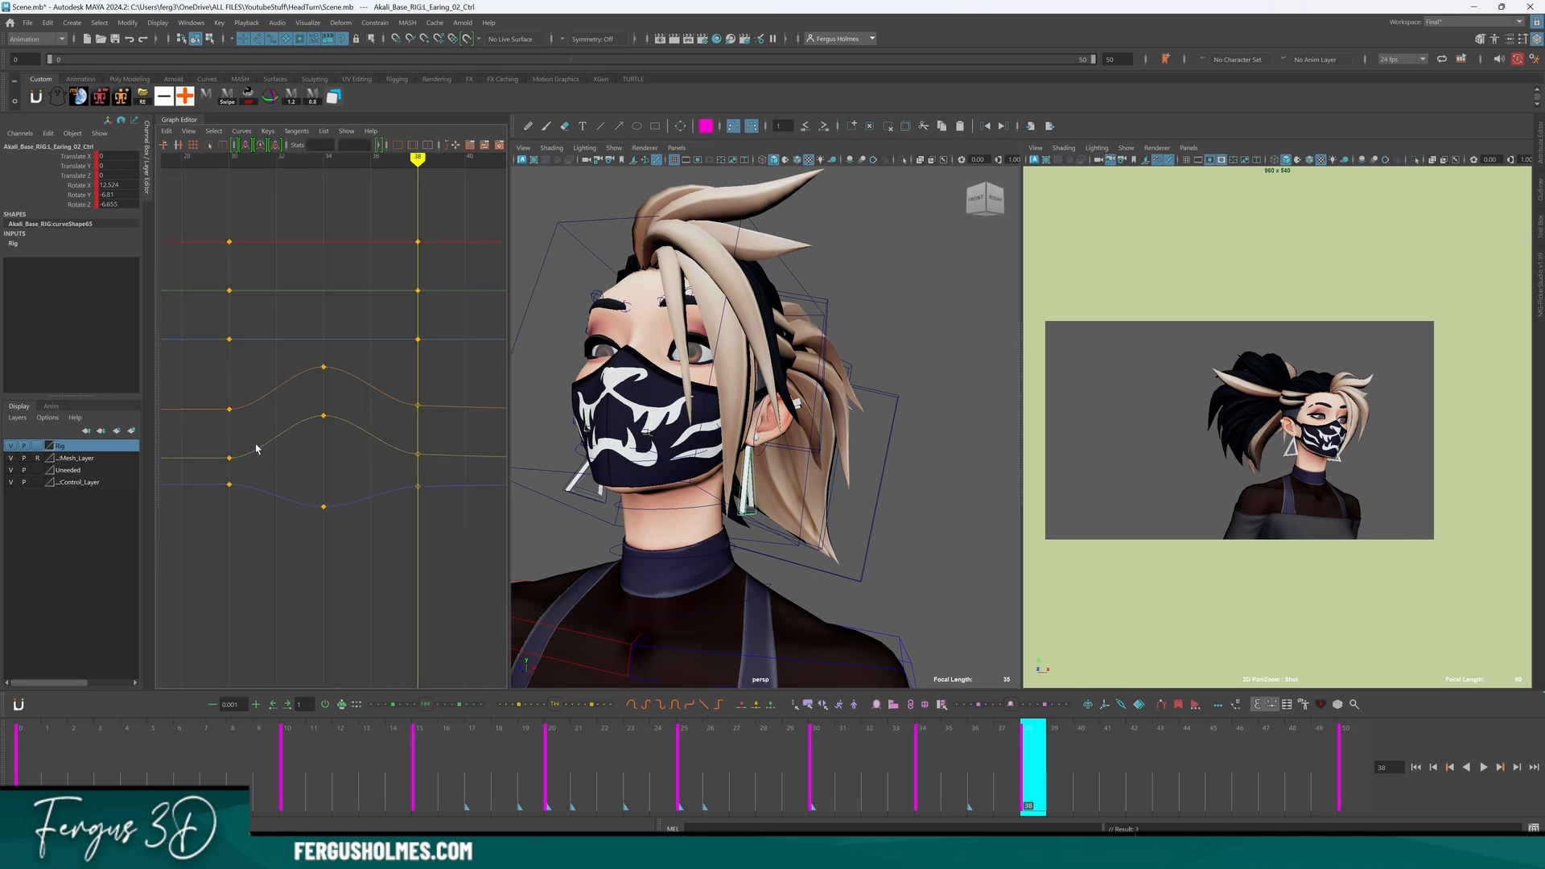
# Delete the left earring's rotation keys at frames 30 and 25.
pyautogui.keyDown('alt'); pyautogui.moveTo(290, 390); pyautogui.dragTo(398, 391, button='middle'); pyautogui.keyUp('alt')
pyautogui.press(',')
pyautogui.press(',')
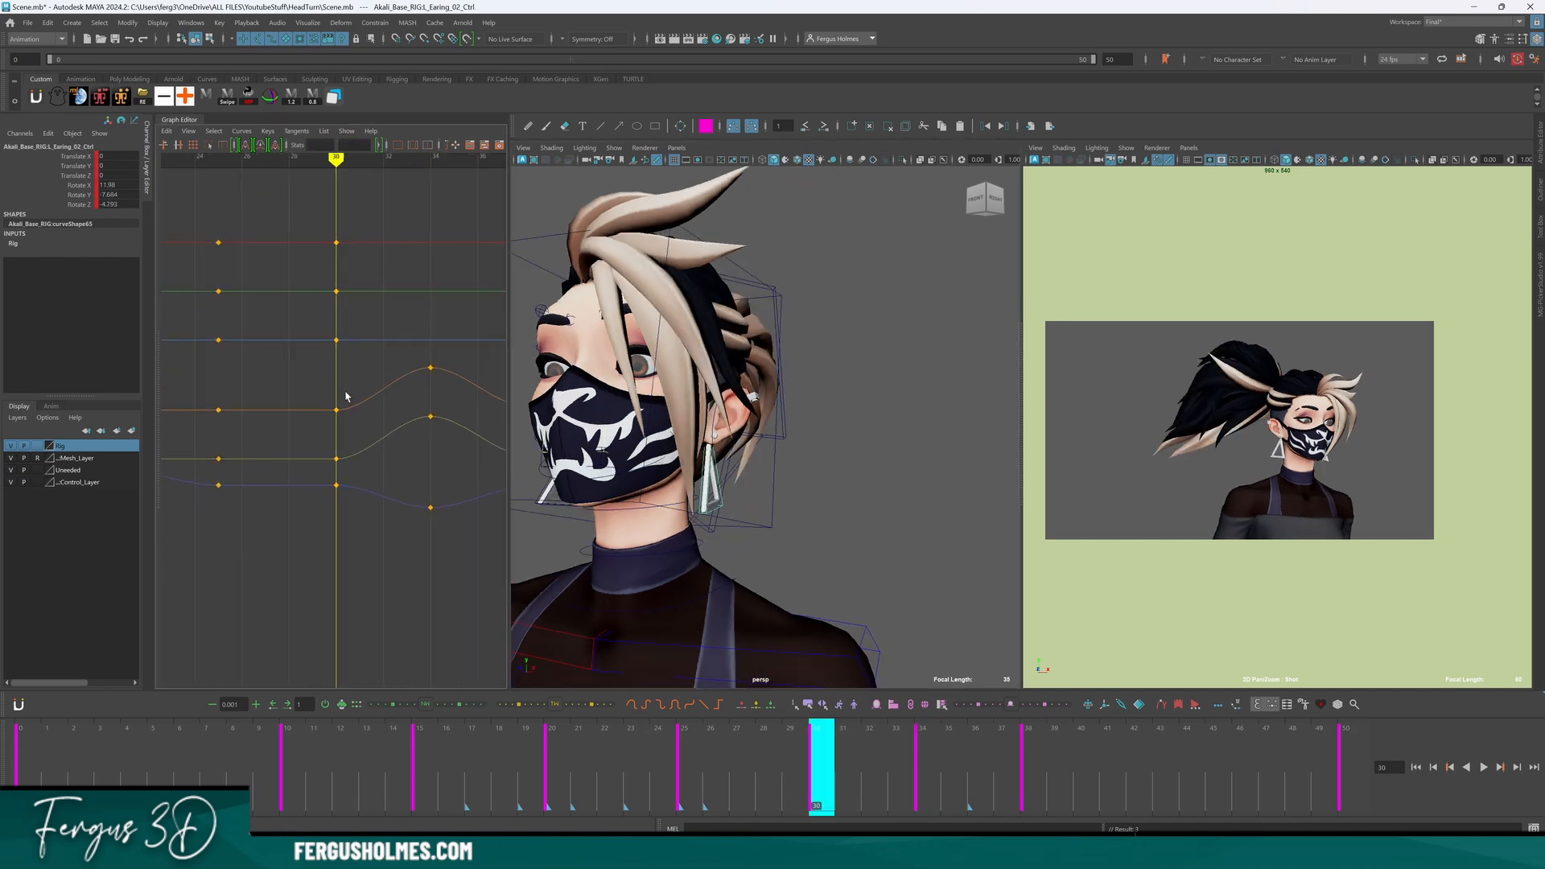
pyautogui.moveTo(315, 378); pyautogui.dragTo(352, 513)
pyautogui.press('Delete')
pyautogui.keyDown('alt'); pyautogui.moveTo(289, 438); pyautogui.dragTo(410, 429, button='middle'); pyautogui.keyUp('alt')
pyautogui.press(',')
pyautogui.moveTo(317, 372); pyautogui.dragTo(362, 524)
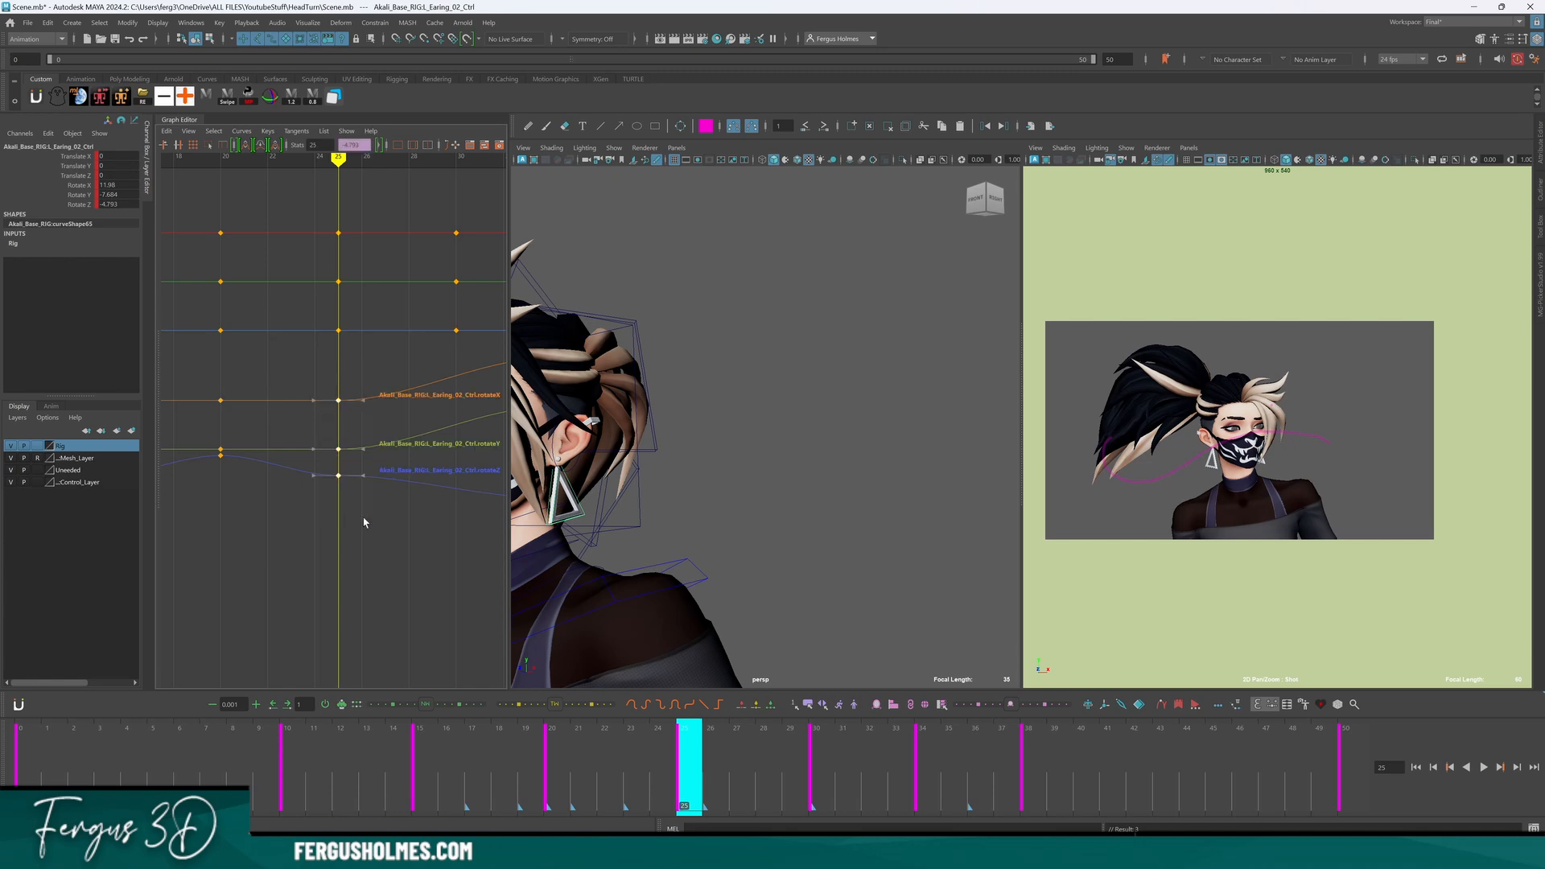
pyautogui.press('Delete')
# Play back and scrub the head turn to check the left earring's swing with the simplified rotation curves.
pyautogui.hotkey('alt', 'v')
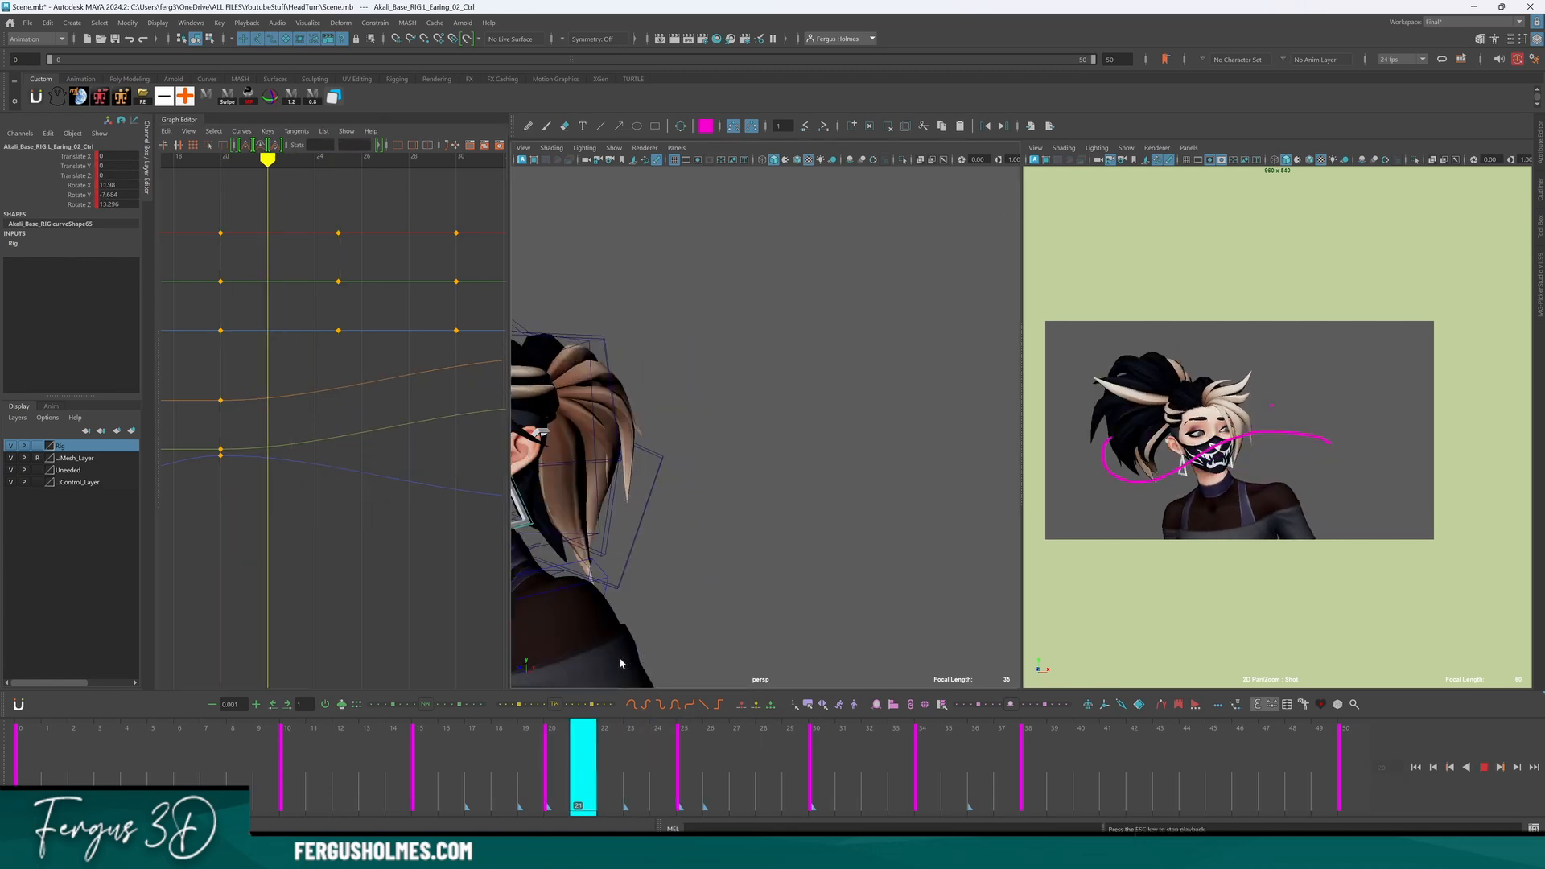
pyautogui.hotkey('alt', 'v')
pyautogui.scroll(-5, 427, 518)
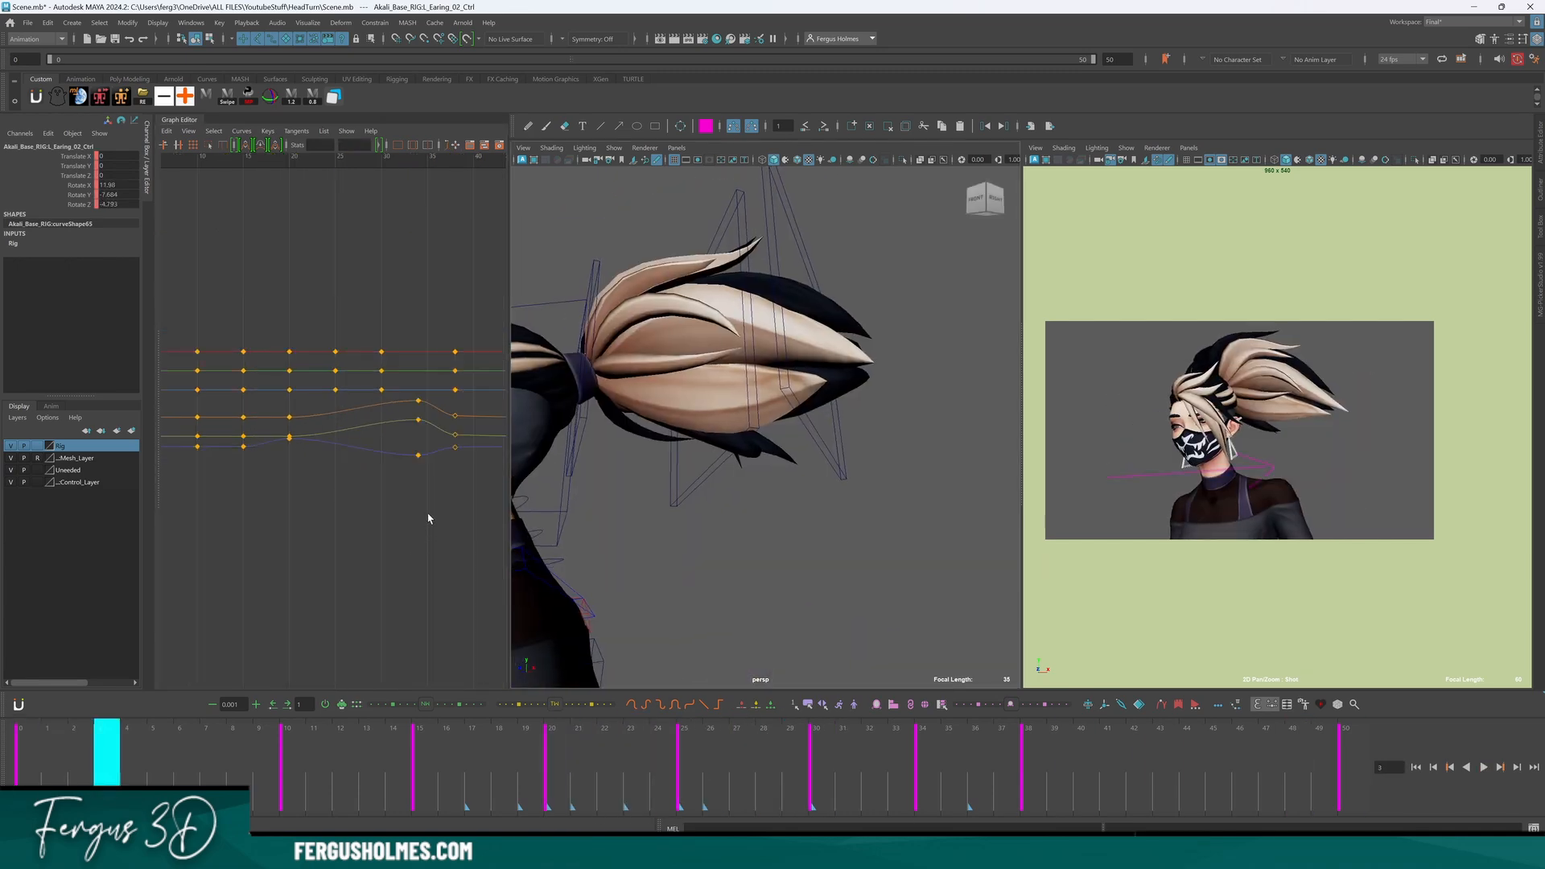
pyautogui.keyDown('alt'); pyautogui.moveTo(427, 517); pyautogui.dragTo(357, 517, button='middle'); pyautogui.keyUp('alt')
pyautogui.moveTo(904, 776); pyautogui.dragTo(653, 752)
pyautogui.hotkey('alt', 'v')
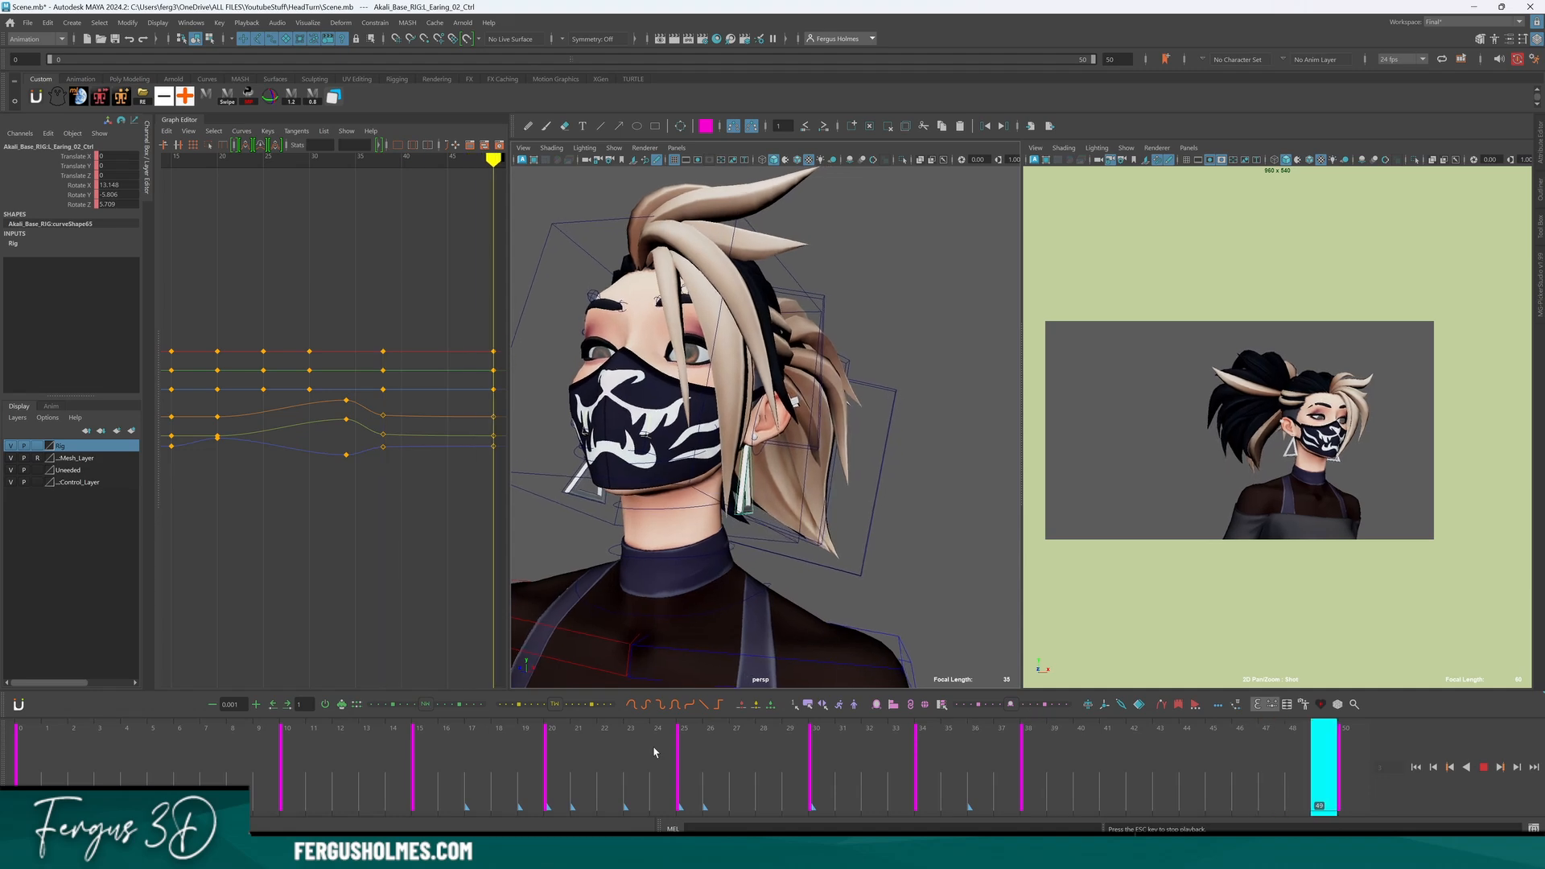
pyautogui.hotkey('alt', 'v')
pyautogui.moveTo(596, 774); pyautogui.dragTo(377, 769)
pyautogui.hotkey('alt', 'v')
pyautogui.hotkey('alt', 'v')
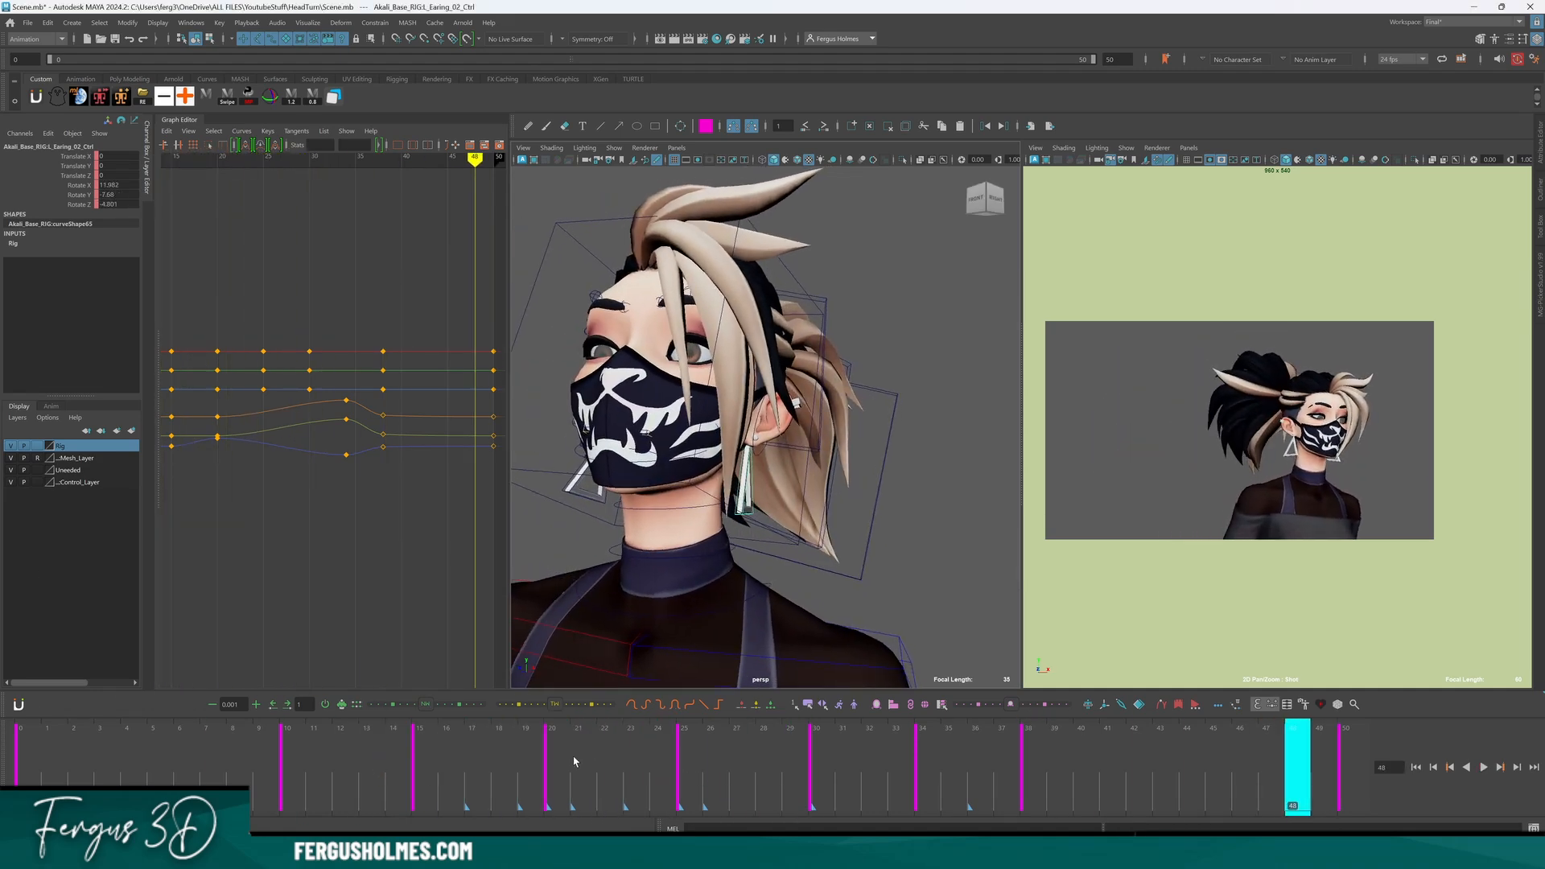
pyautogui.moveTo(578, 765); pyautogui.dragTo(903, 748)
pyautogui.scroll(-4, 780, 514)
pyautogui.scroll(4, 806, 579)
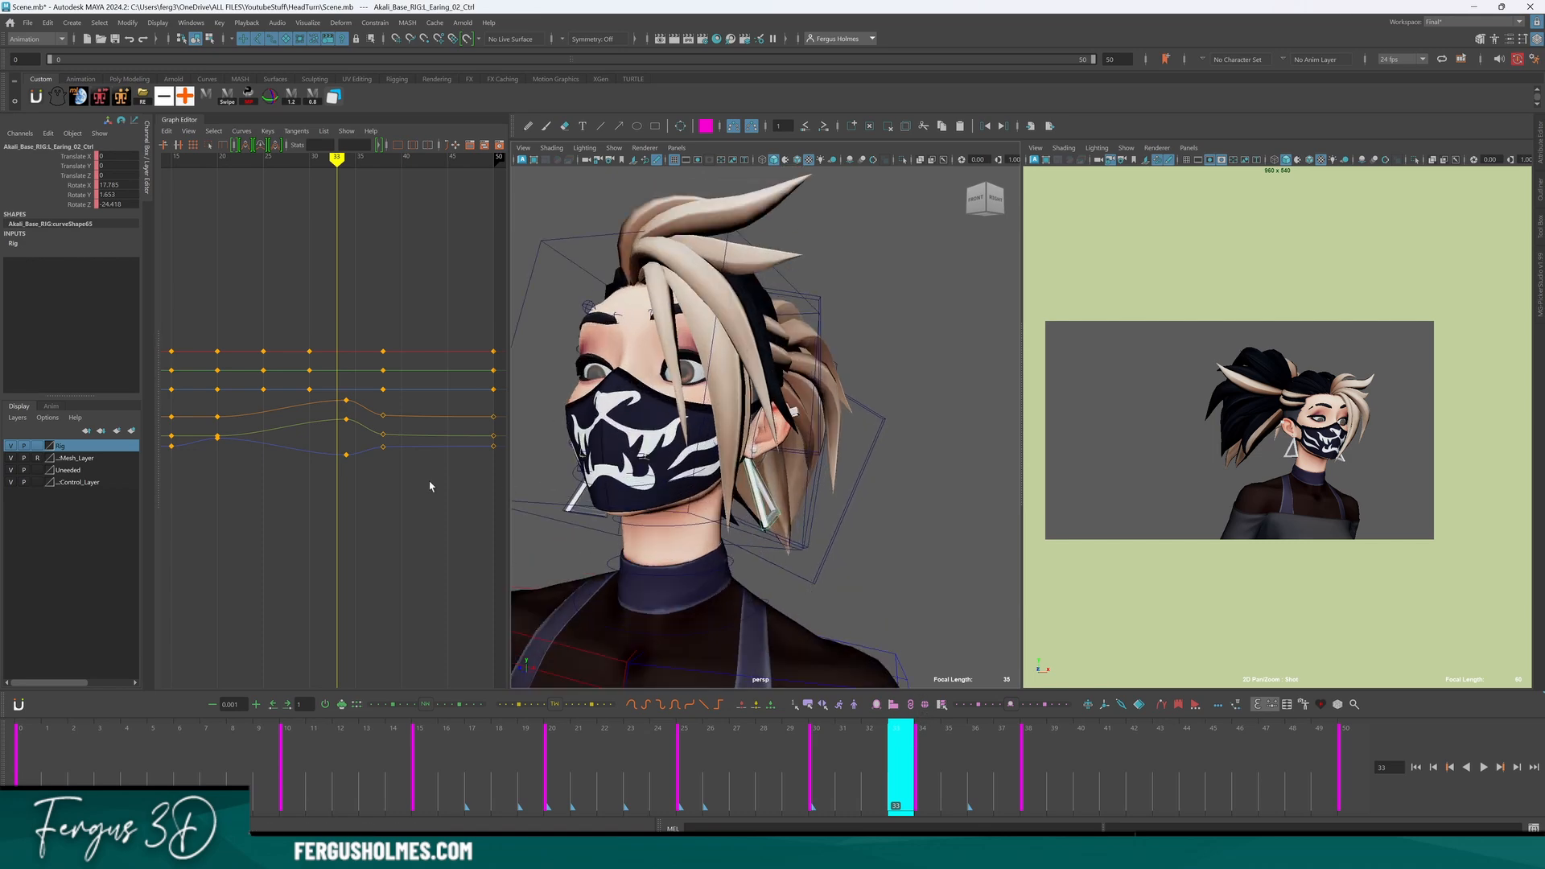
# Examine the left earring's swing from the side around frames 33 to 36, comparing its pose with the rotation curves.
pyautogui.scroll(3, 430, 486)
pyautogui.press('e')
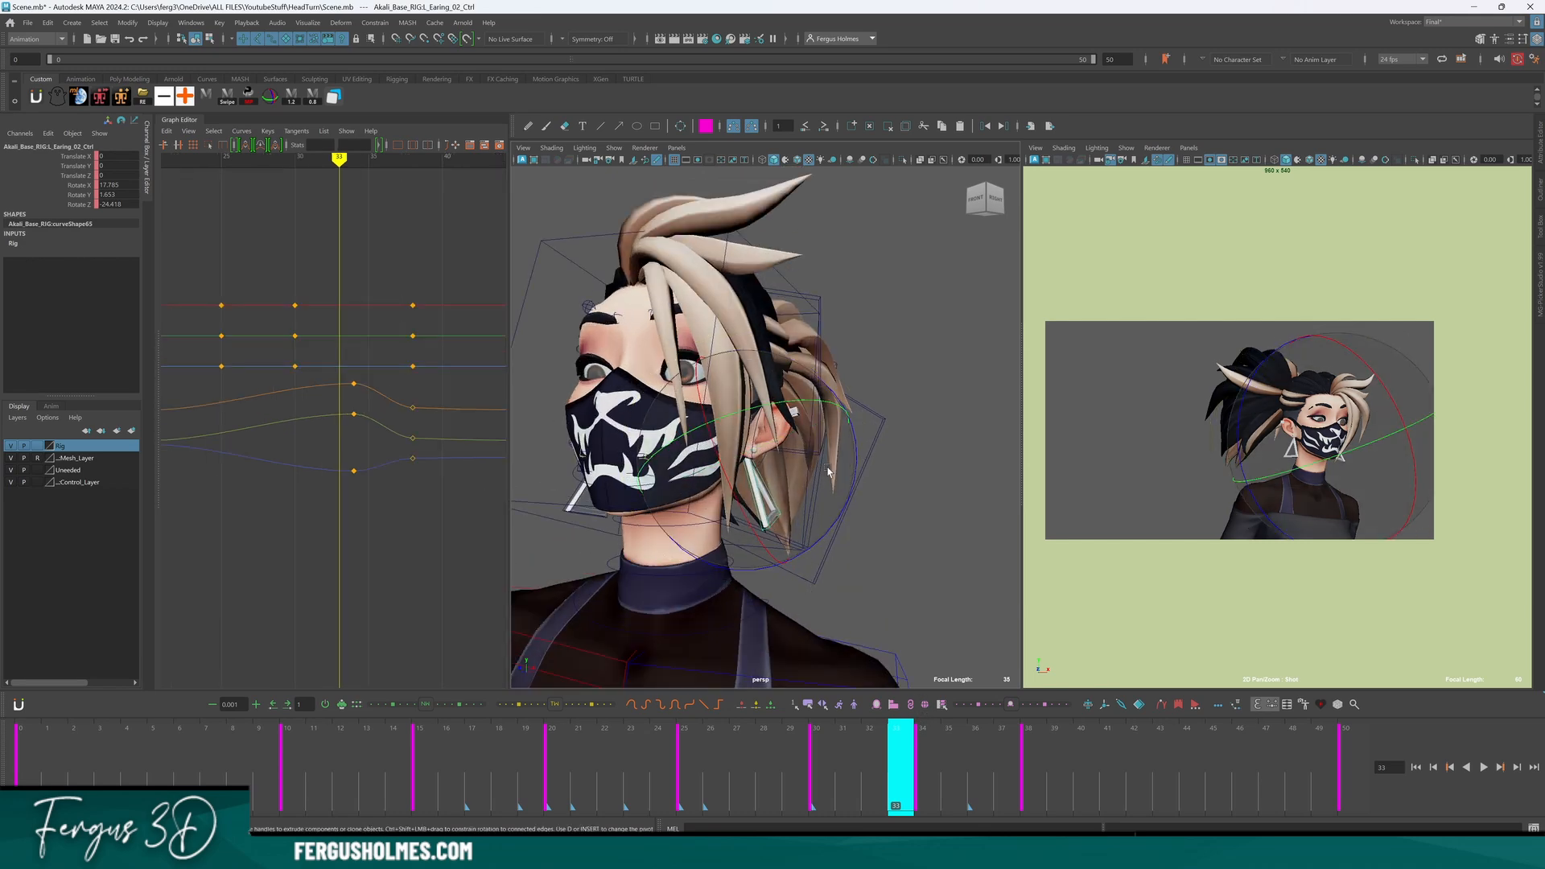
pyautogui.keyDown('alt'); pyautogui.moveTo(811, 527); pyautogui.dragTo(678, 481); pyautogui.keyUp('alt')
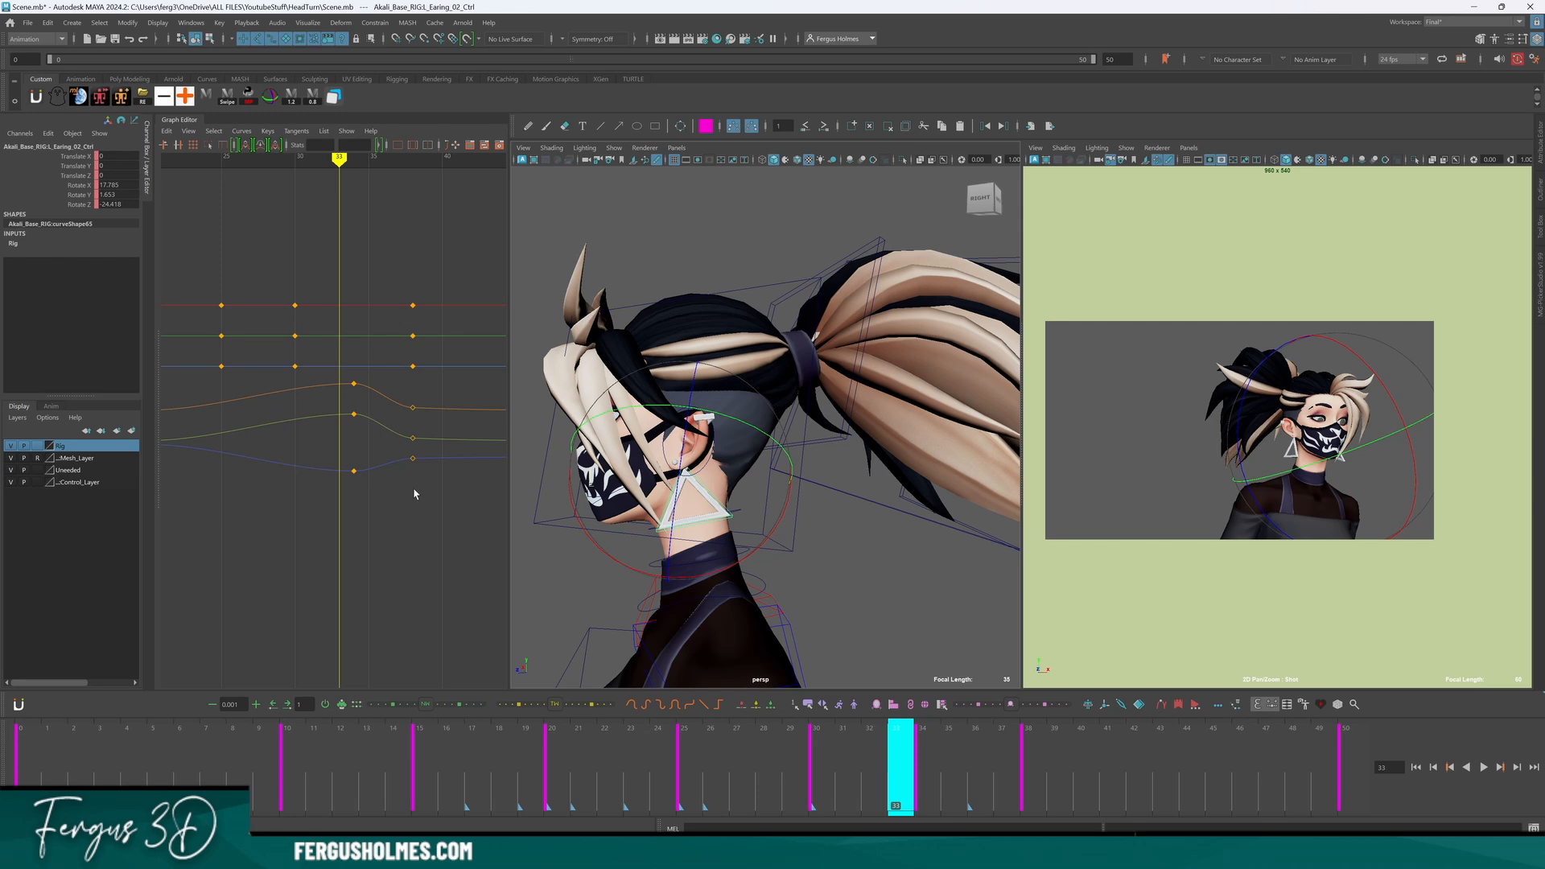
pyautogui.scroll(3, 416, 494)
pyautogui.keyDown('alt'); pyautogui.moveTo(416, 494); pyautogui.dragTo(259, 493, button='middle'); pyautogui.keyUp('alt')
pyautogui.scroll(-5, 386, 534)
pyautogui.keyDown('alt'); pyautogui.keyDown('shift'); pyautogui.moveTo(285, 474); pyautogui.dragTo(386, 466, button='right'); pyautogui.keyUp('shift'); pyautogui.keyUp('alt')
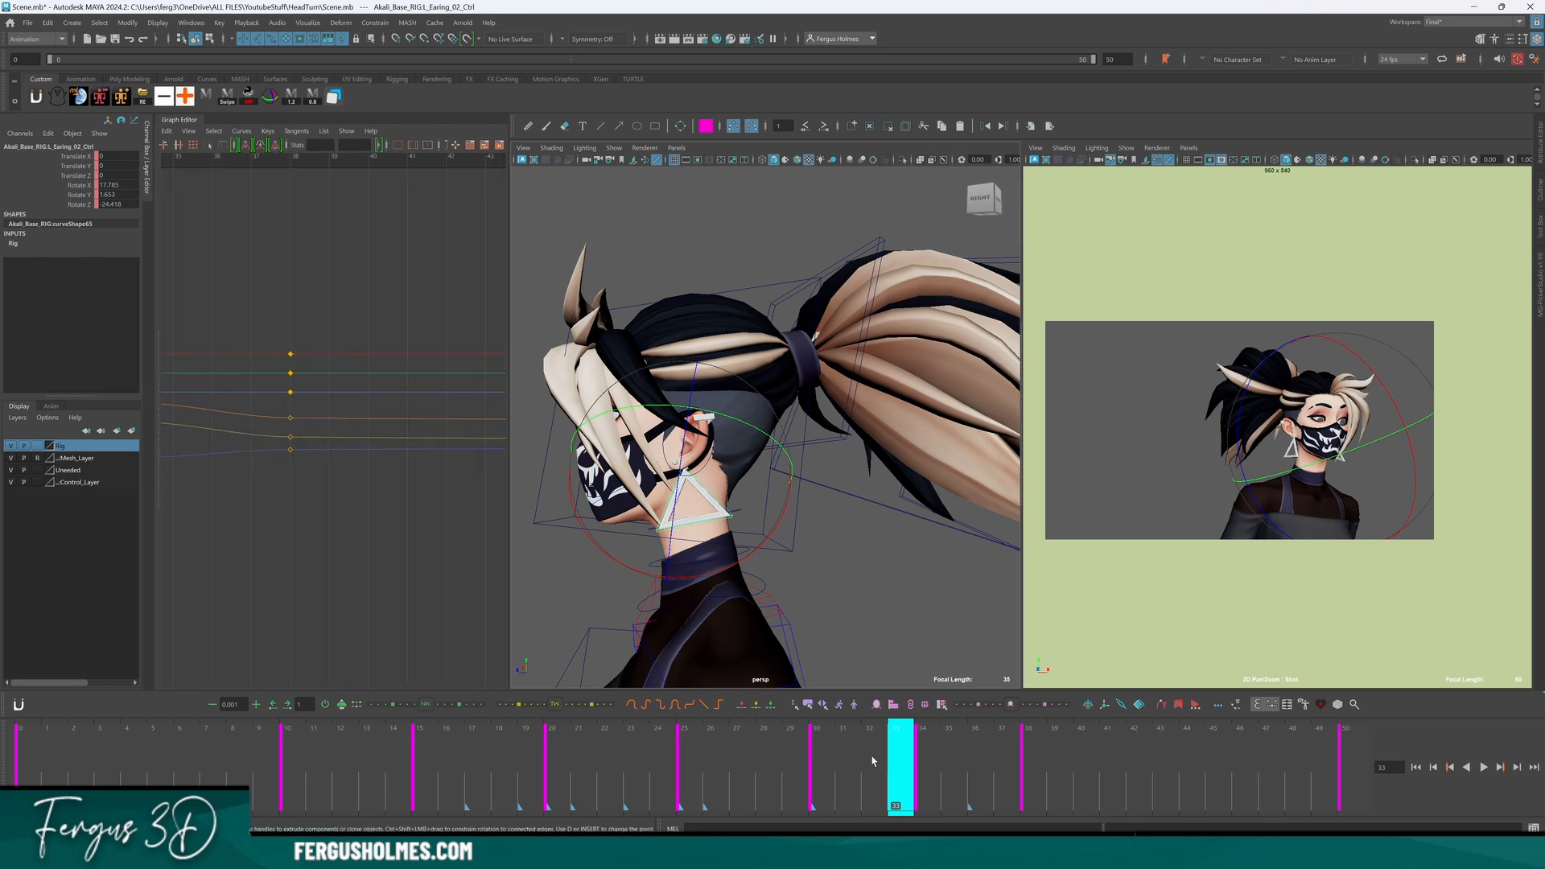
pyautogui.click(950, 761)
pyautogui.scroll(-4, 396, 428)
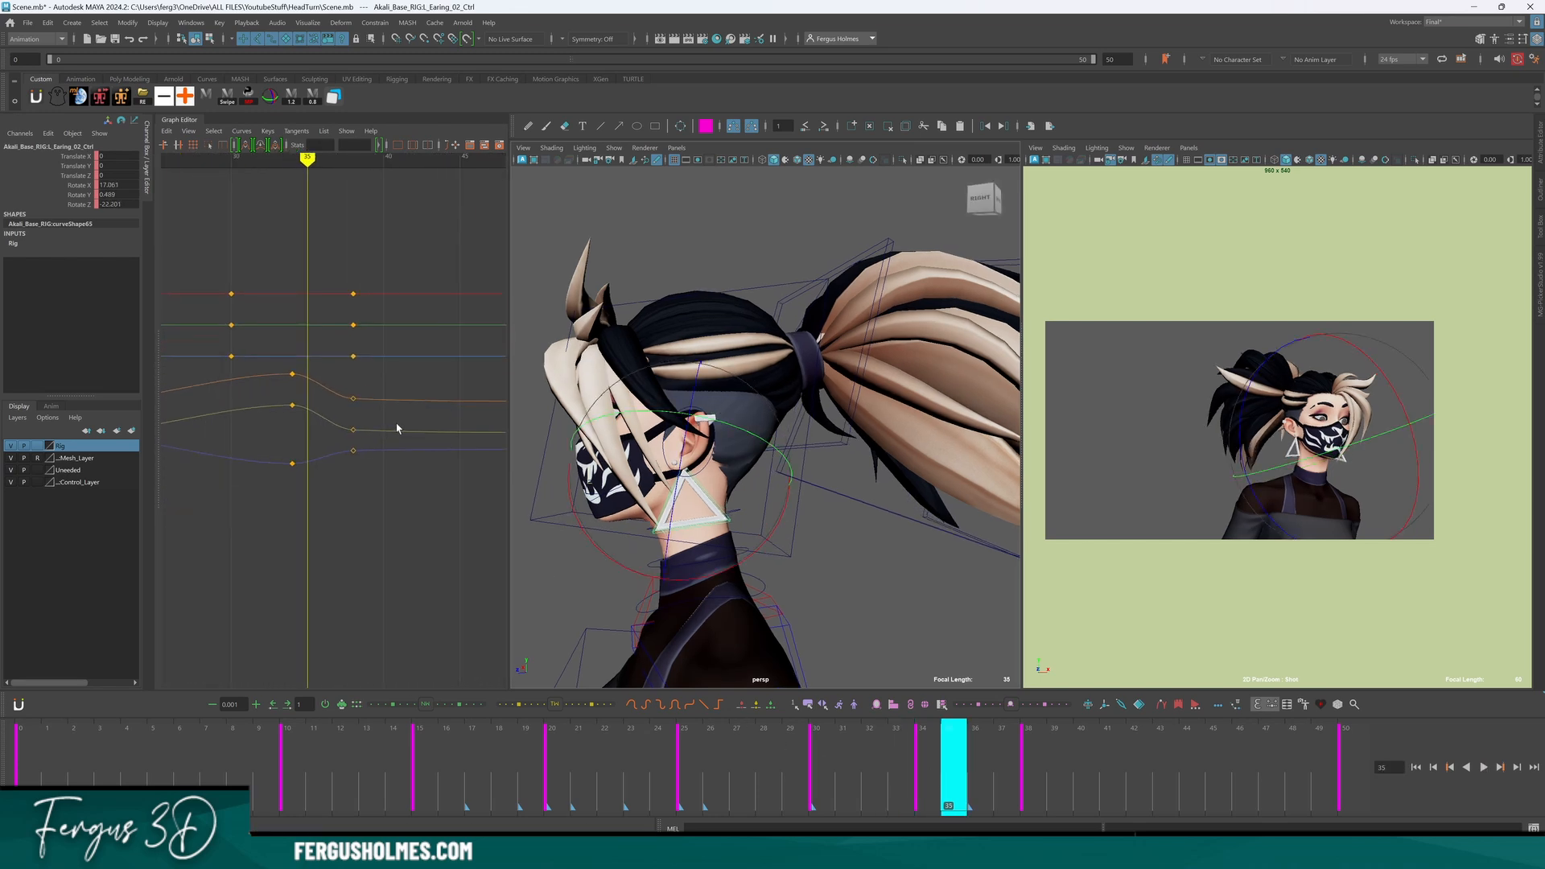
pyautogui.press('.')
pyautogui.scroll(3, 375, 452)
pyautogui.scroll(-3, 362, 451)
pyautogui.press(',')
pyautogui.keyDown('alt'); pyautogui.moveTo(314, 453); pyautogui.dragTo(376, 447, button='middle'); pyautogui.keyUp('alt')
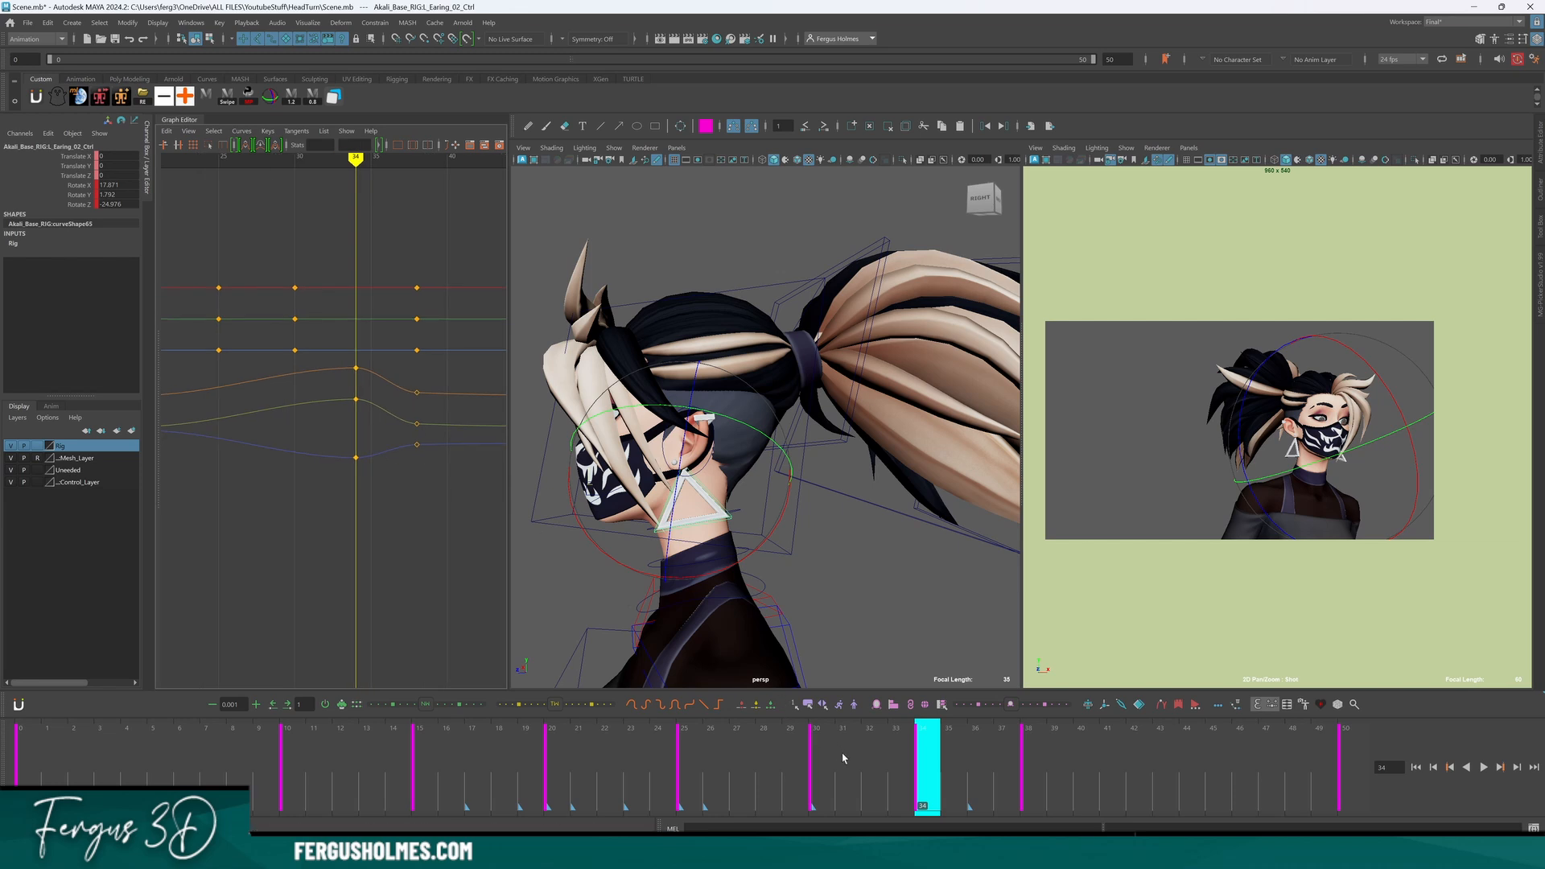
# Key the left earring at frame 30, raise its Rotate Z there to about 13.3, and play back the swing.
pyautogui.click(844, 758)
pyautogui.click(811, 755)
pyautogui.scroll(2, 267, 461)
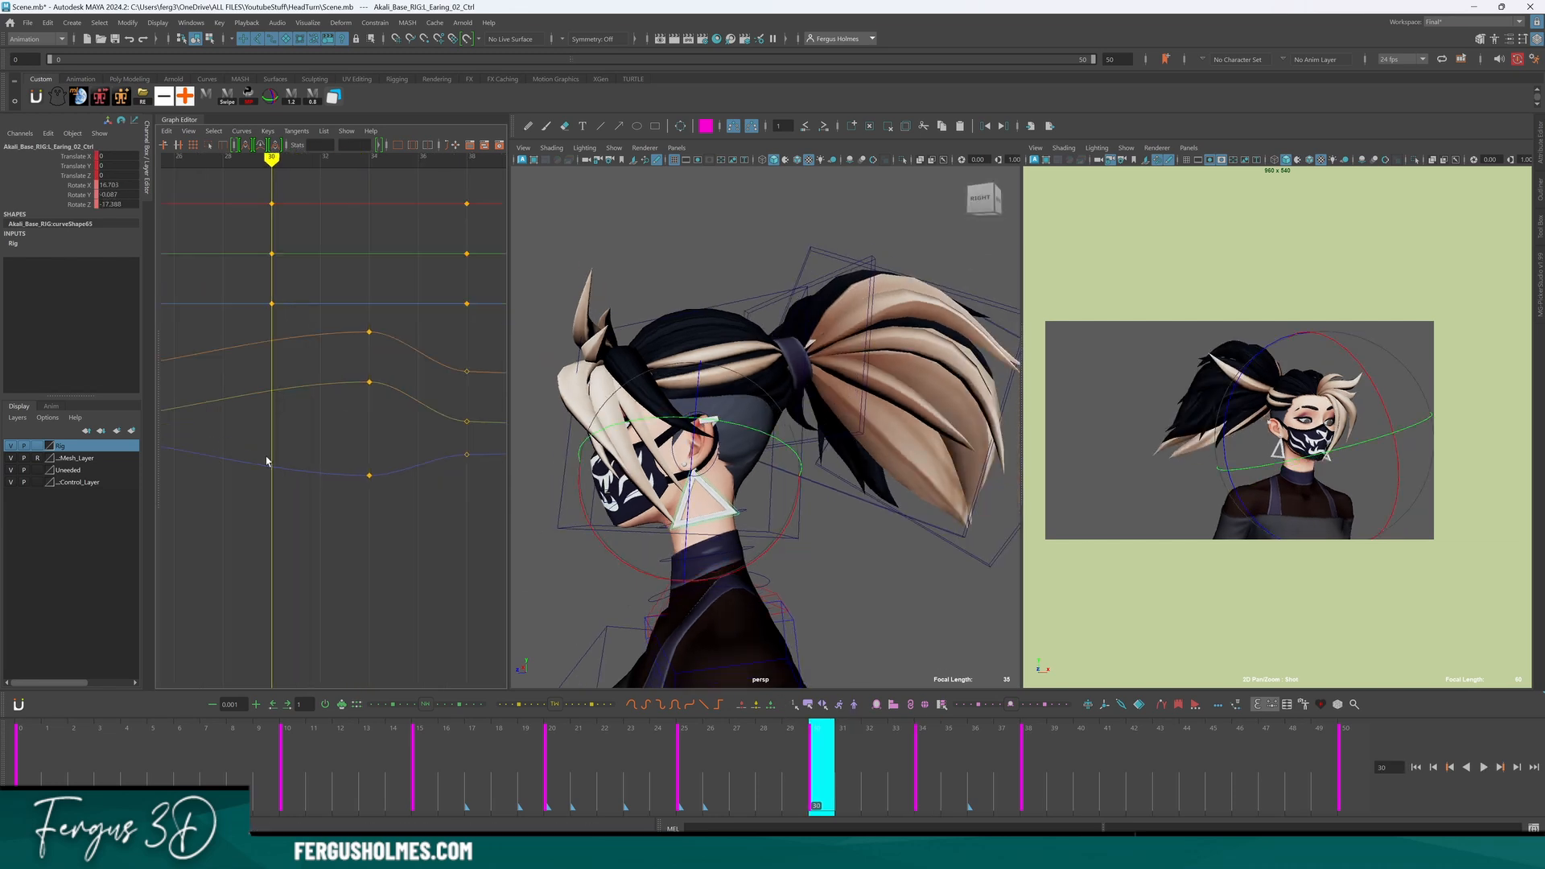
pyautogui.keyDown('shift'); pyautogui.moveTo(307, 458); pyautogui.dragTo(326, 421, button='middle'); pyautogui.keyUp('shift')
pyautogui.scroll(-2, 326, 421)
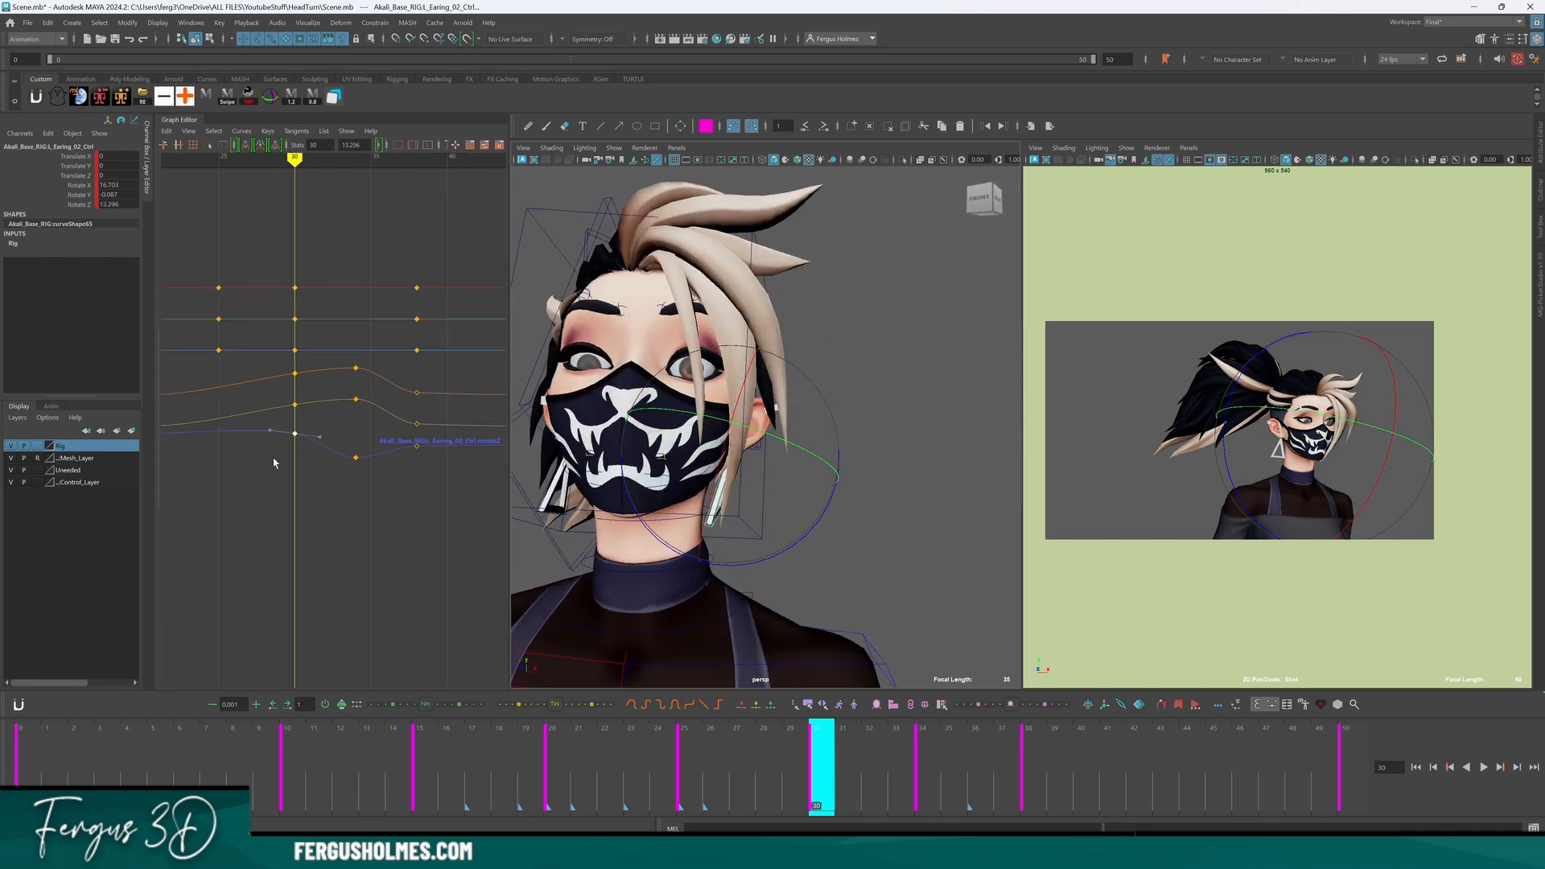
pyautogui.hotkey('alt', 'v')
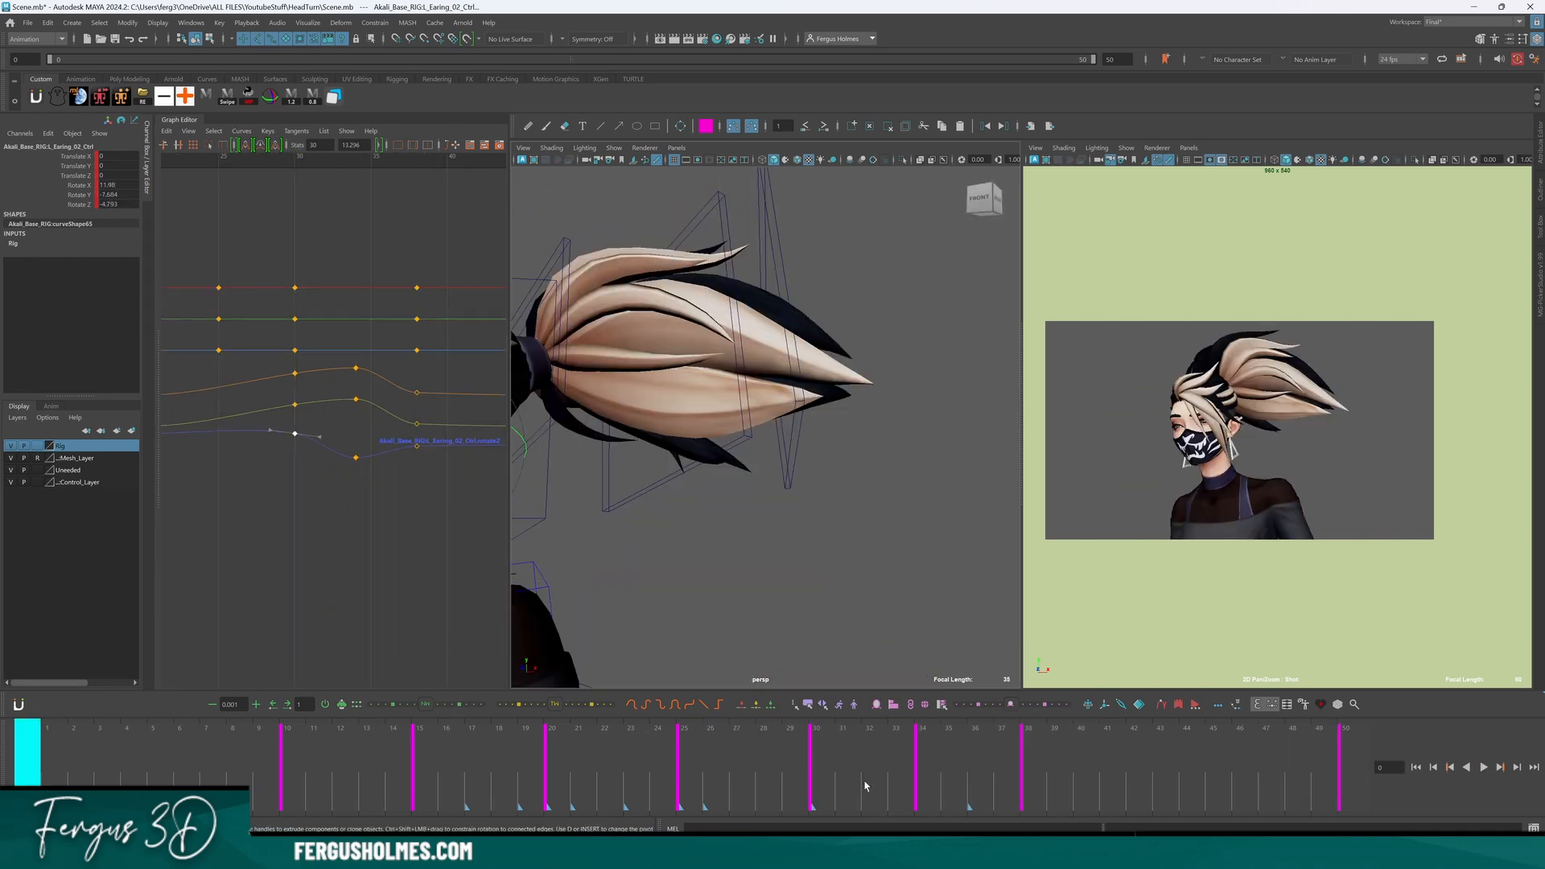
# Raise the left earring's Rotate Z key at frame 38 to about 10.7 for a stronger return swing.
pyautogui.click(1014, 772)
pyautogui.keyDown('alt'); pyautogui.moveTo(397, 572); pyautogui.dragTo(294, 552, button='middle'); pyautogui.keyUp('alt')
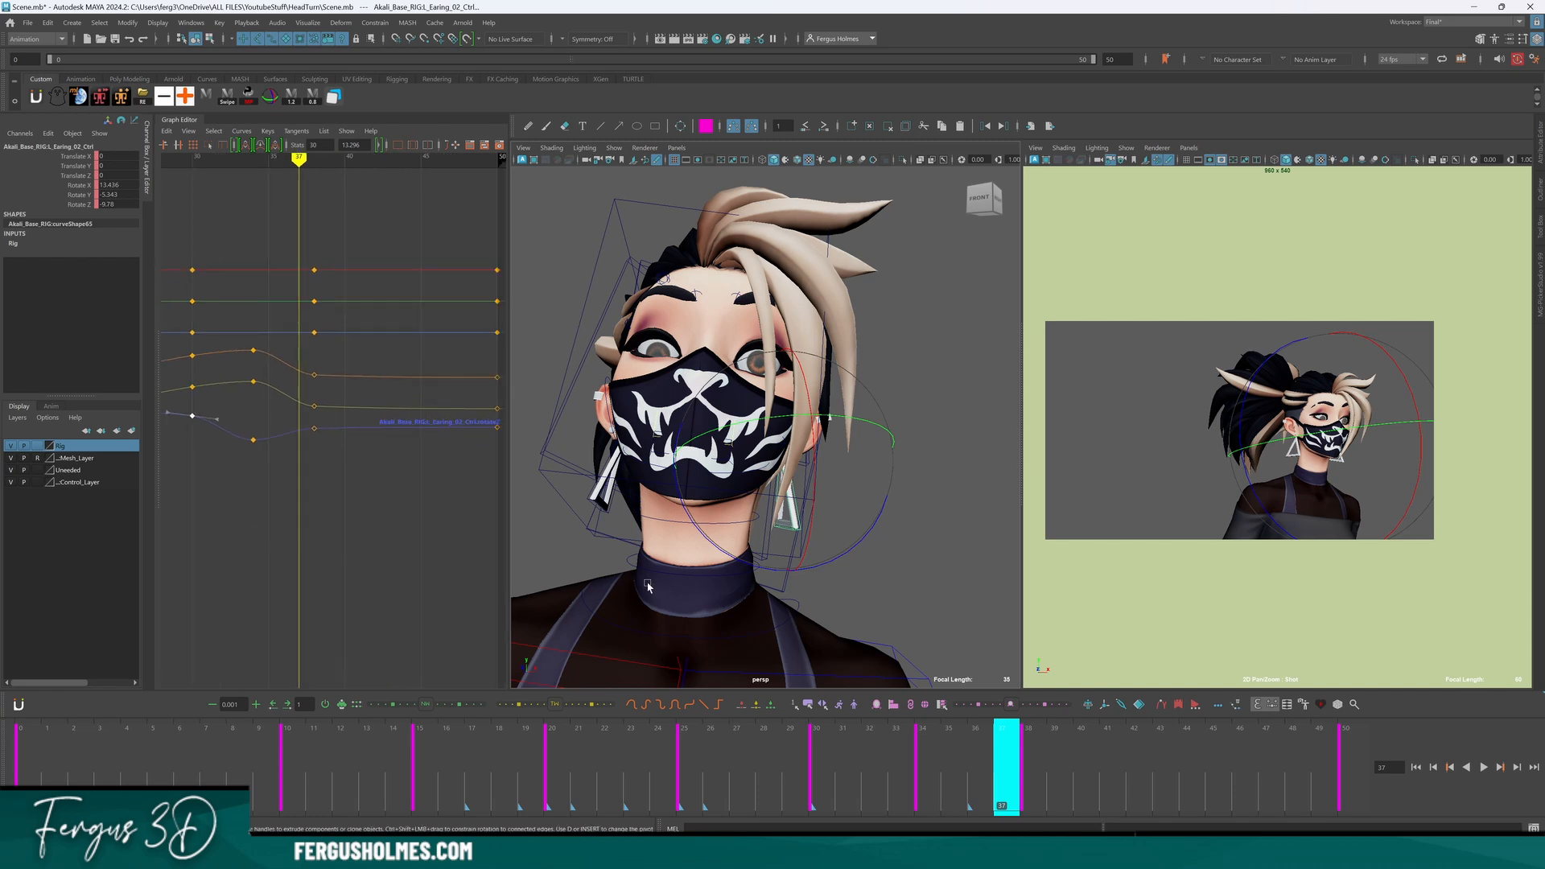
pyautogui.press('.')
pyautogui.scroll(4, 326, 467)
pyautogui.keyDown('alt'); pyautogui.moveTo(320, 465); pyautogui.dragTo(391, 485, button='middle'); pyautogui.keyUp('alt')
pyautogui.scroll(-4, 374, 484)
pyautogui.keyDown('alt'); pyautogui.keyDown('shift'); pyautogui.moveTo(391, 485); pyautogui.dragTo(228, 428, button='right'); pyautogui.keyUp('shift'); pyautogui.keyUp('alt')
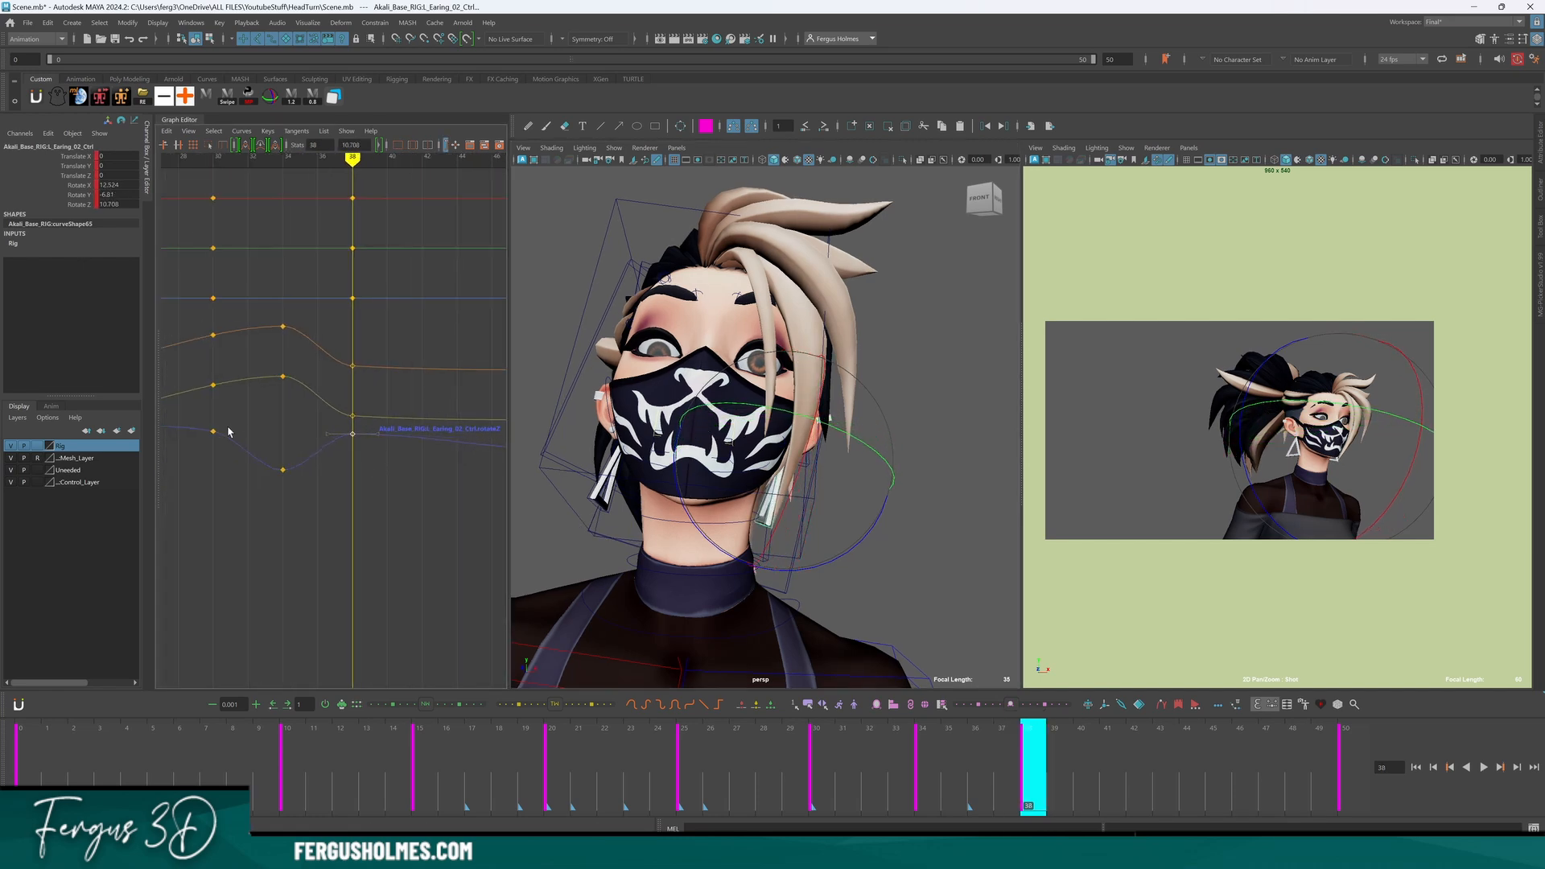
# Review the swing around frame 34, and key the left earring's rotation at frames 42 and 46.
pyautogui.hotkey('alt', 'v')
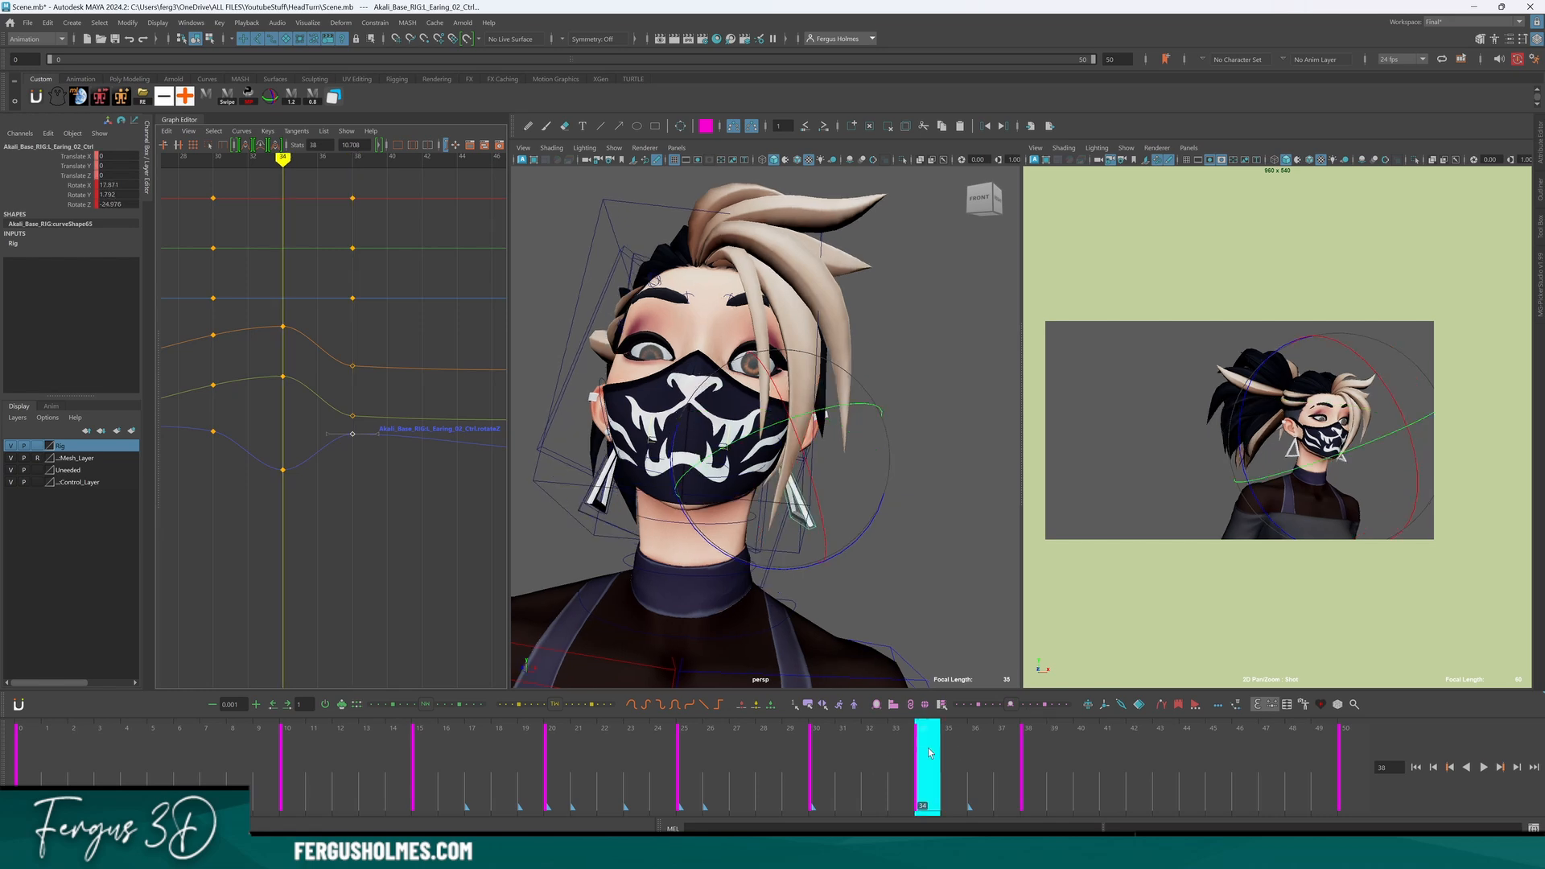
pyautogui.click(960, 758)
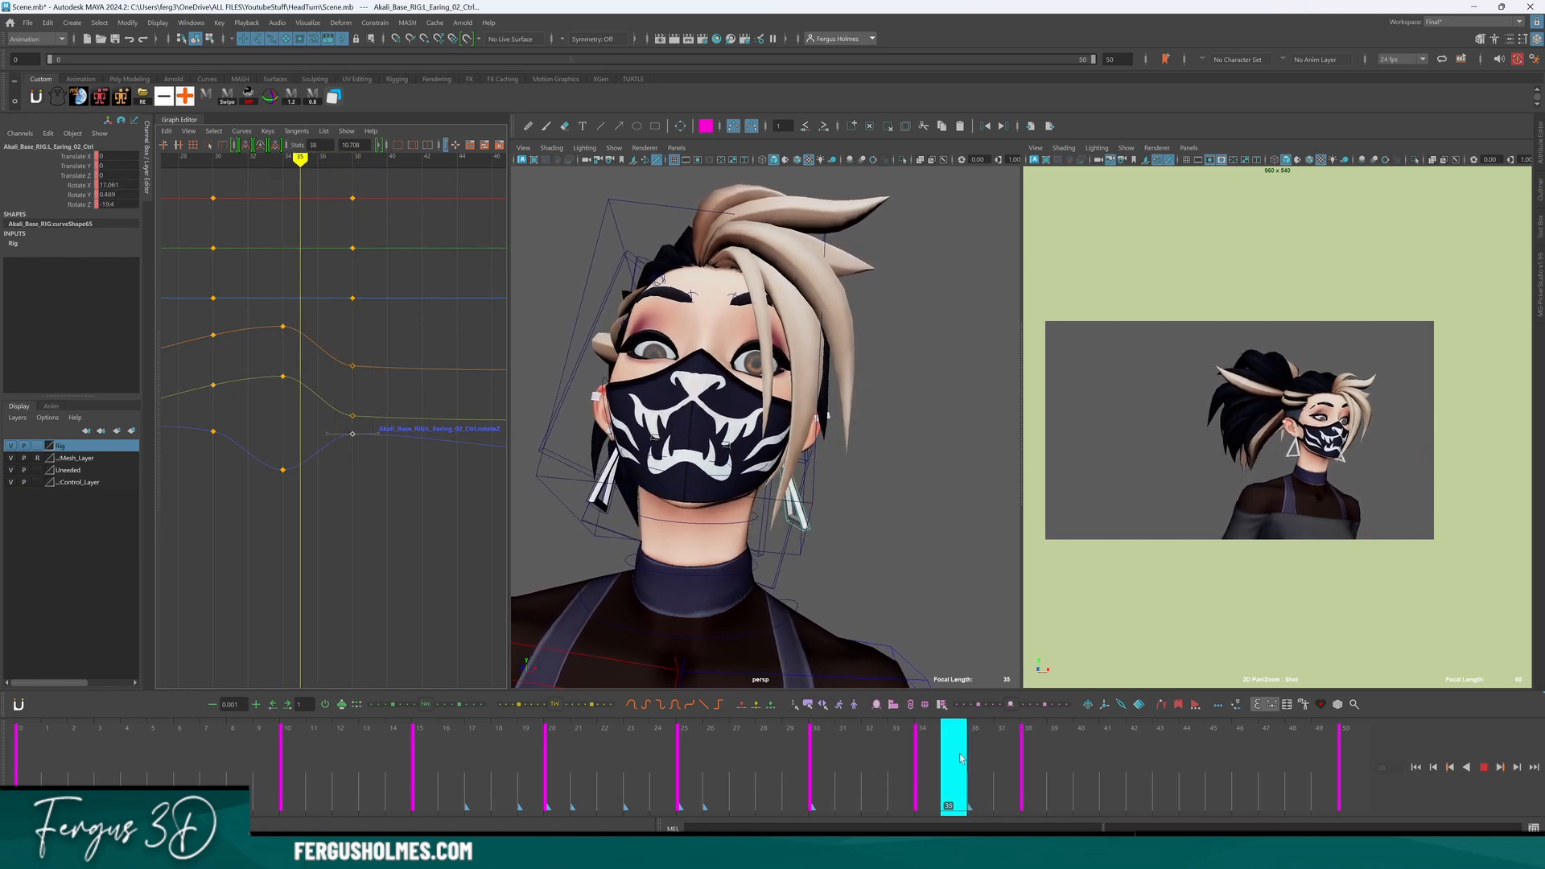
pyautogui.moveTo(945, 756); pyautogui.dragTo(931, 750)
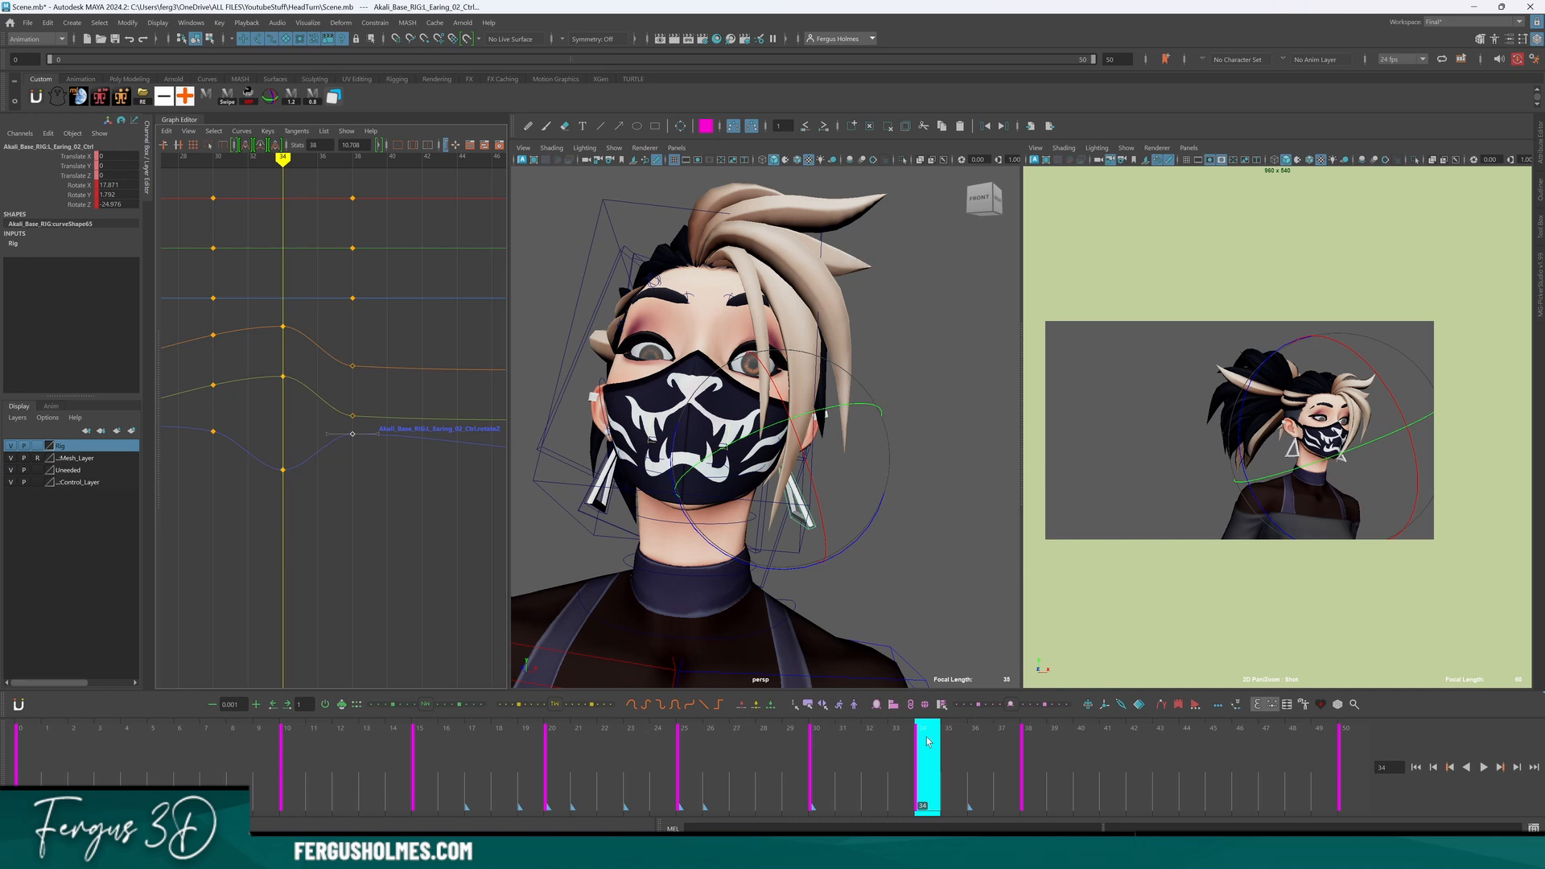
pyautogui.moveTo(927, 741)
pyautogui.mouseDown()
pyautogui.moveTo(1242, 757)
pyautogui.moveTo(1004, 752)
pyautogui.moveTo(1112, 753)
pyautogui.mouseUp()
pyautogui.press('s')
pyautogui.press('s')
# Lower the left earring's Rotate Z at frame 42 to about -10.2 and smooth the curve's settling keys after it.
pyautogui.keyDown('alt'); pyautogui.moveTo(459, 489); pyautogui.dragTo(373, 482, button='middle'); pyautogui.keyUp('alt')
pyautogui.keyDown('alt'); pyautogui.keyDown('shift'); pyautogui.moveTo(373, 483); pyautogui.dragTo(375, 454, button='right'); pyautogui.keyUp('shift'); pyautogui.keyUp('alt')
pyautogui.press('.')
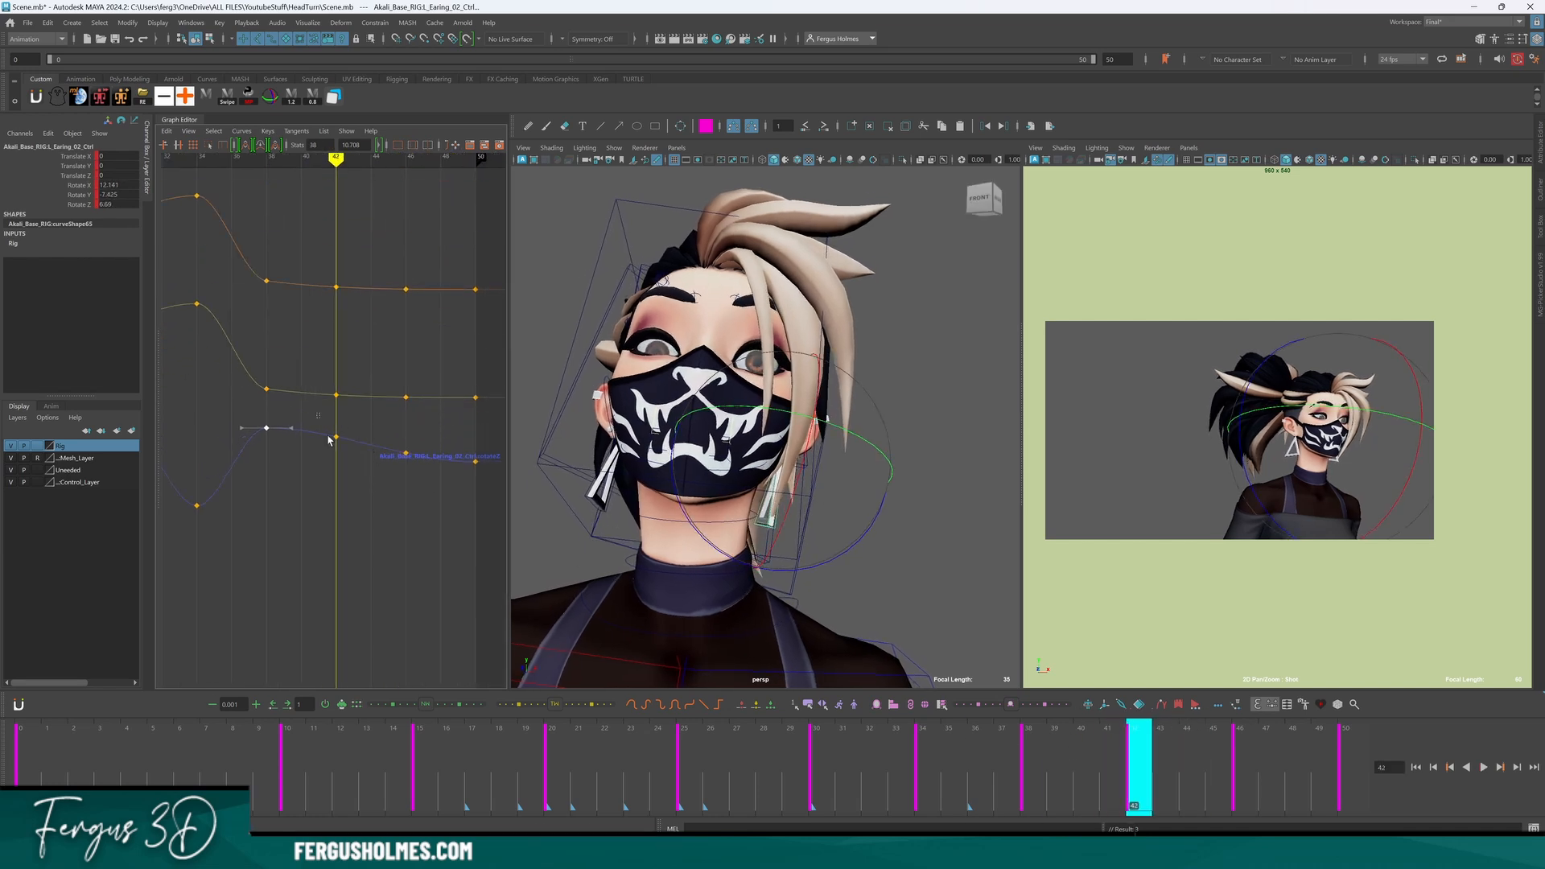
pyautogui.keyDown('shift'); pyautogui.moveTo(360, 458); pyautogui.dragTo(352, 487, button='middle'); pyautogui.keyUp('shift')
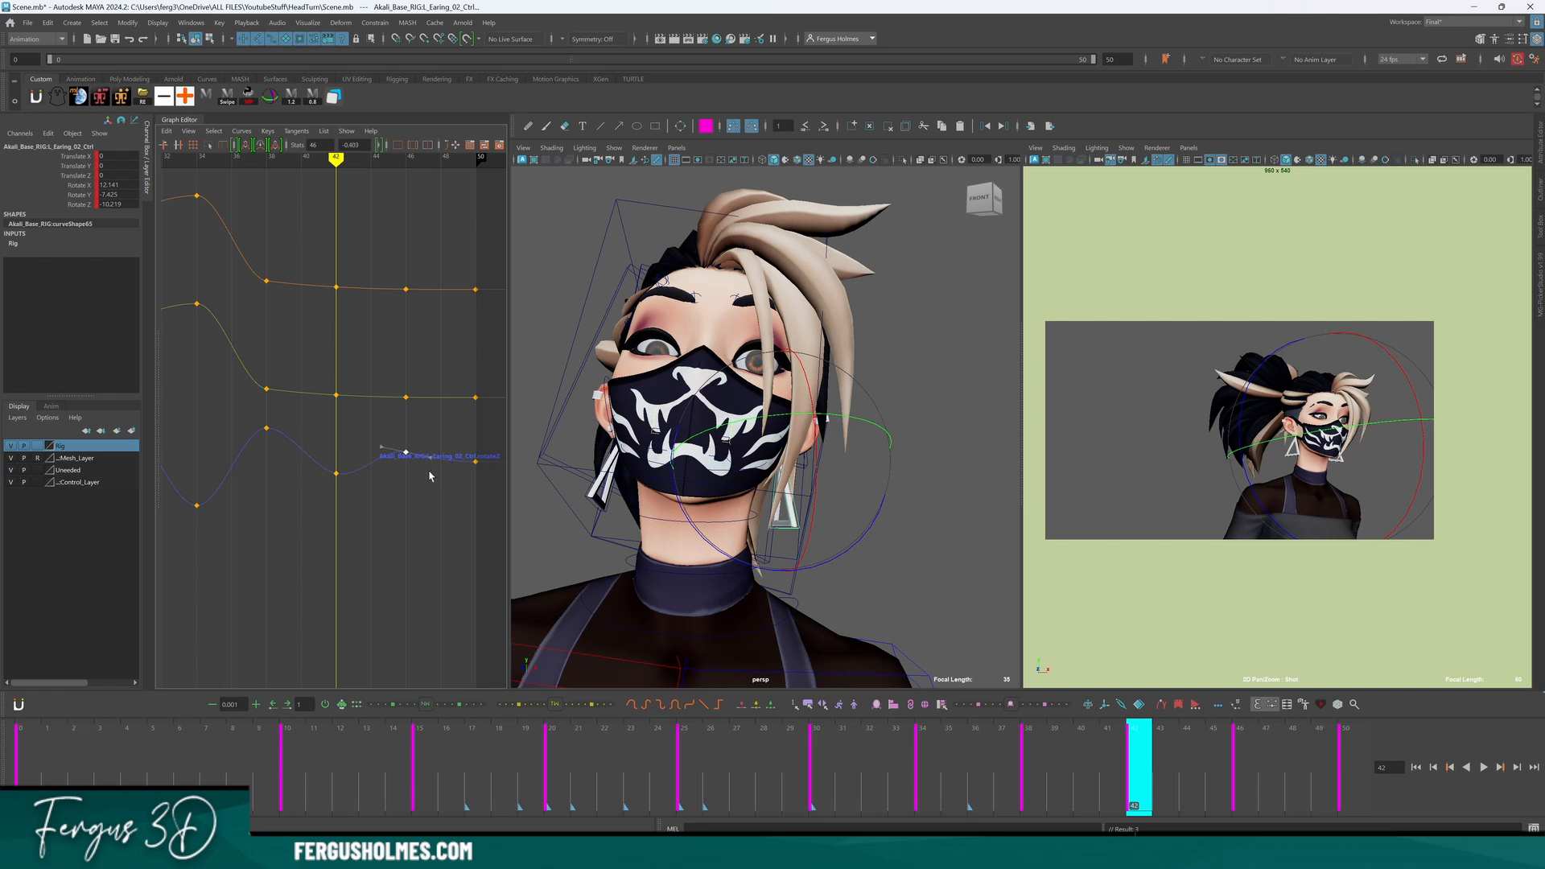
pyautogui.moveTo(500, 556); pyautogui.dragTo(501, 557)
pyautogui.click(419, 514)
pyautogui.keyDown('alt'); pyautogui.moveTo(368, 504); pyautogui.dragTo(458, 510, button='middle'); pyautogui.keyUp('alt')
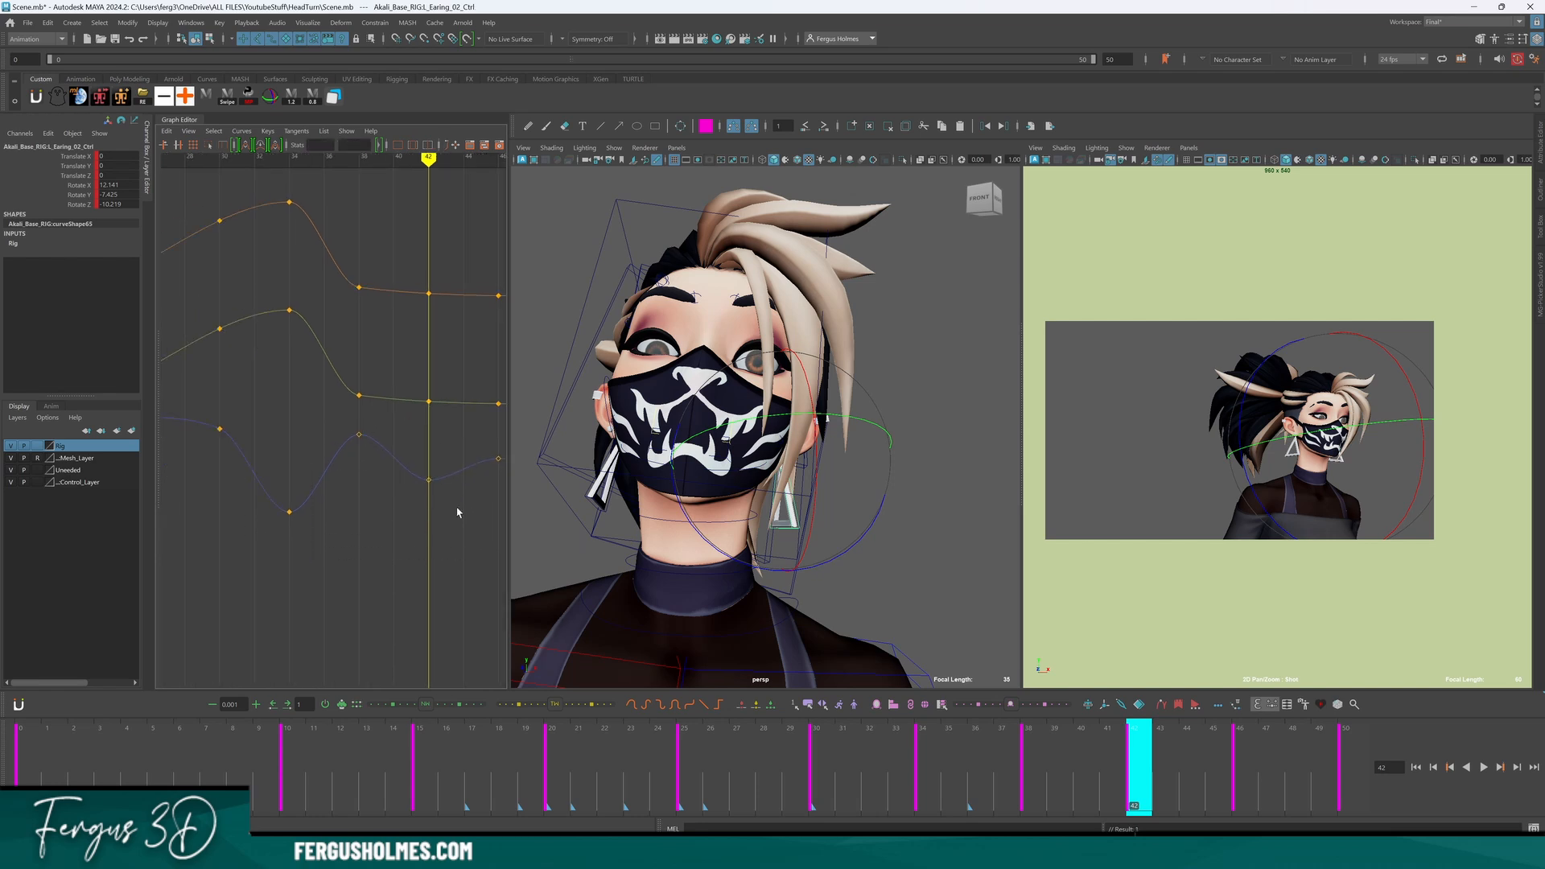
pyautogui.keyDown('alt'); pyautogui.moveTo(459, 510); pyautogui.dragTo(402, 489, button='right'); pyautogui.keyUp('alt')
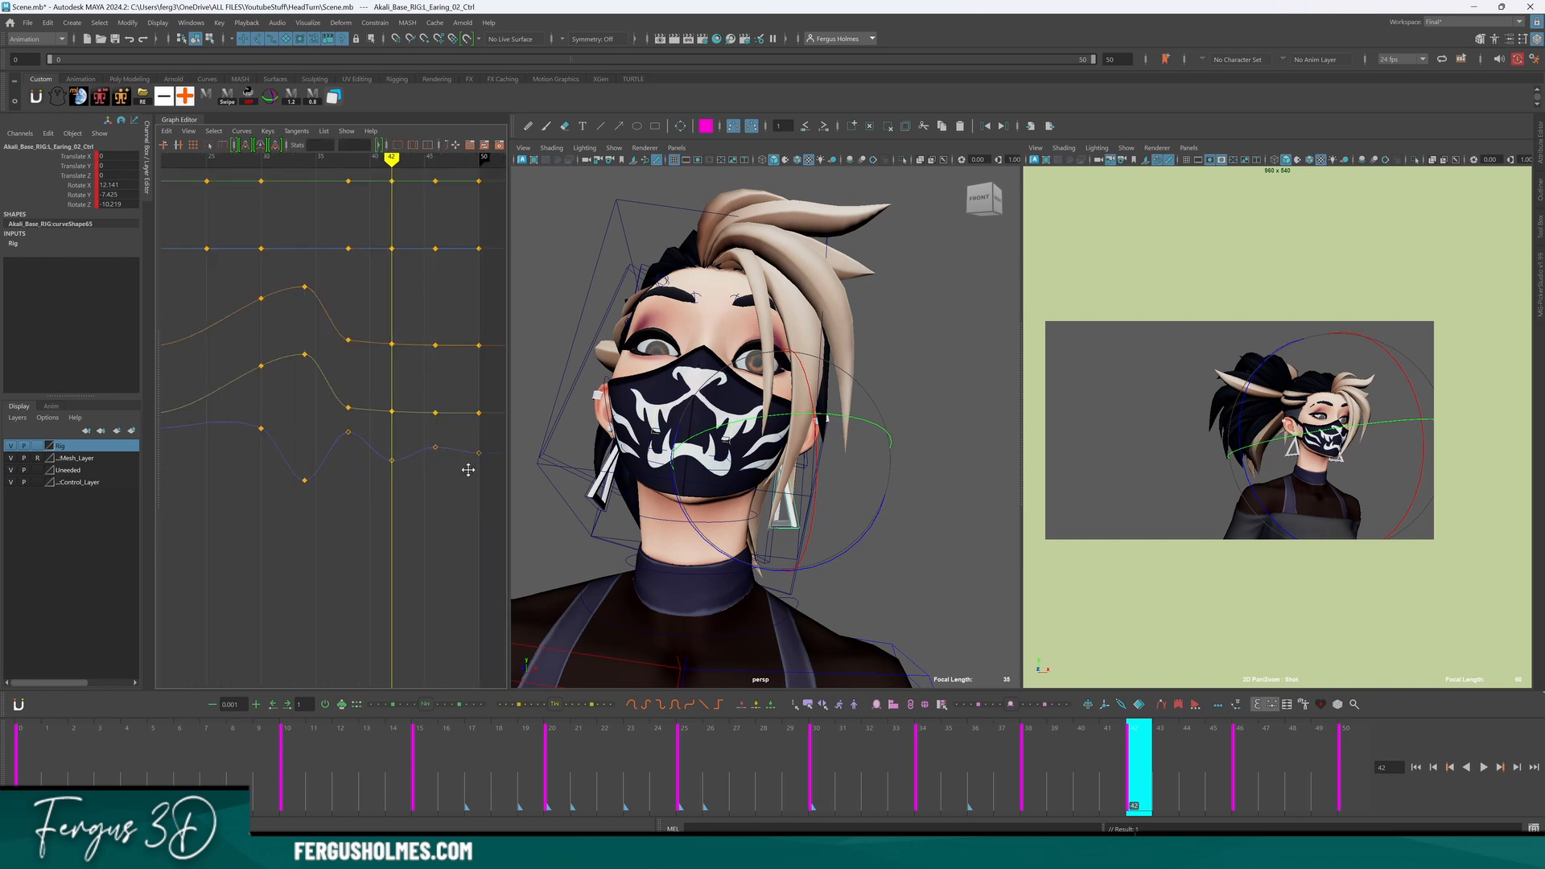
pyautogui.scroll(4, 345, 476)
pyautogui.keyDown('alt'); pyautogui.moveTo(468, 470); pyautogui.dragTo(505, 429, button='middle'); pyautogui.keyUp('alt')
pyautogui.scroll(-2, 374, 461)
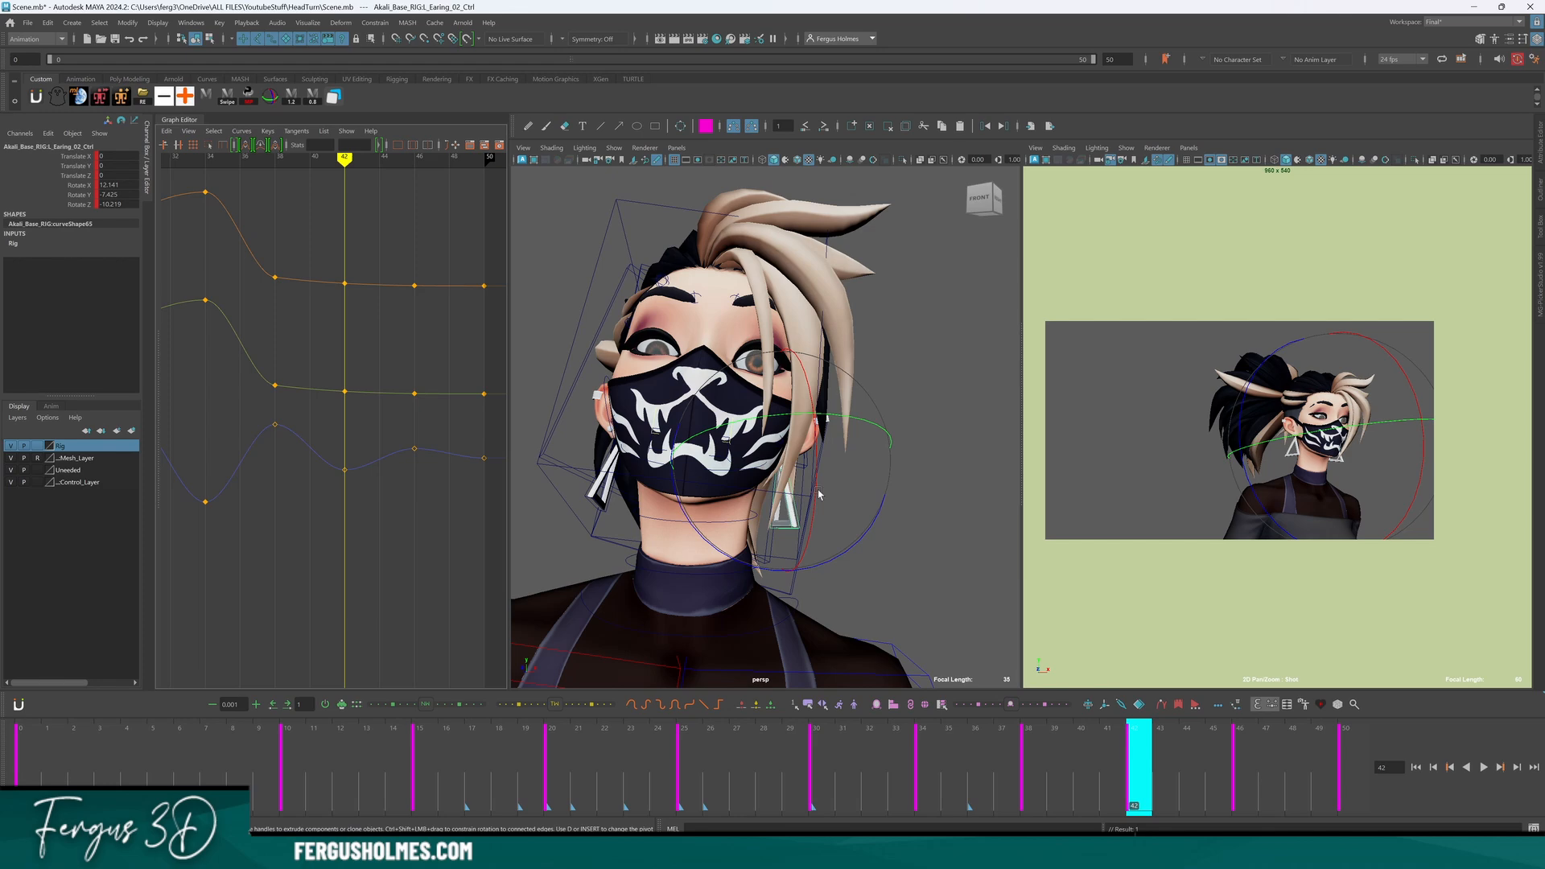
# Play back the animation to check the left earring's diminishing follow-through swings.
pyautogui.moveTo(1149, 758); pyautogui.dragTo(752, 754)
pyautogui.hotkey('alt', 'v')
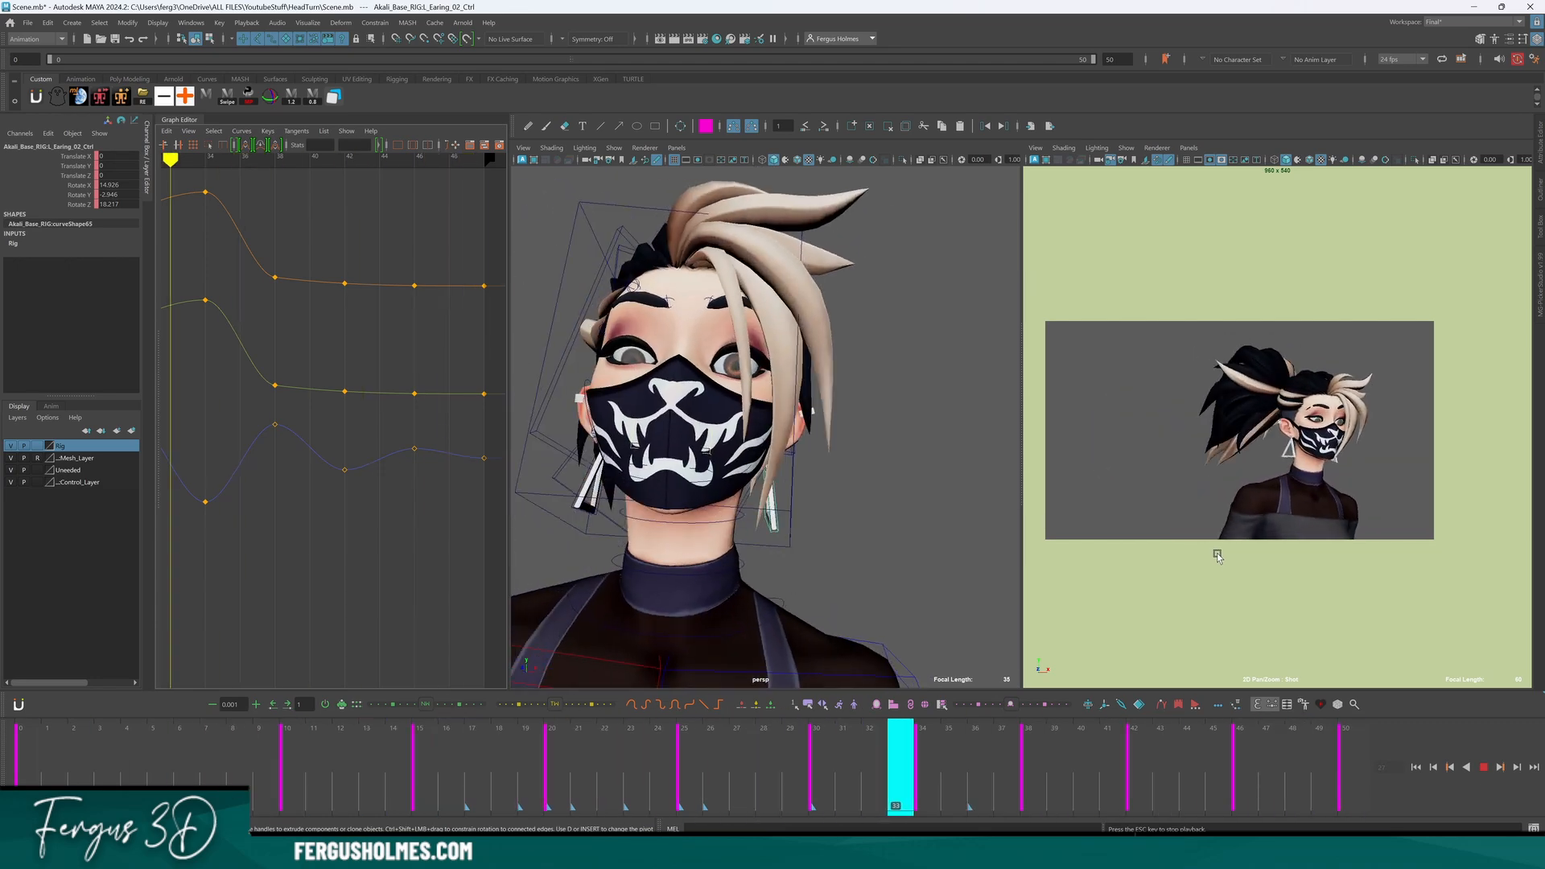
pyautogui.press('Escape')
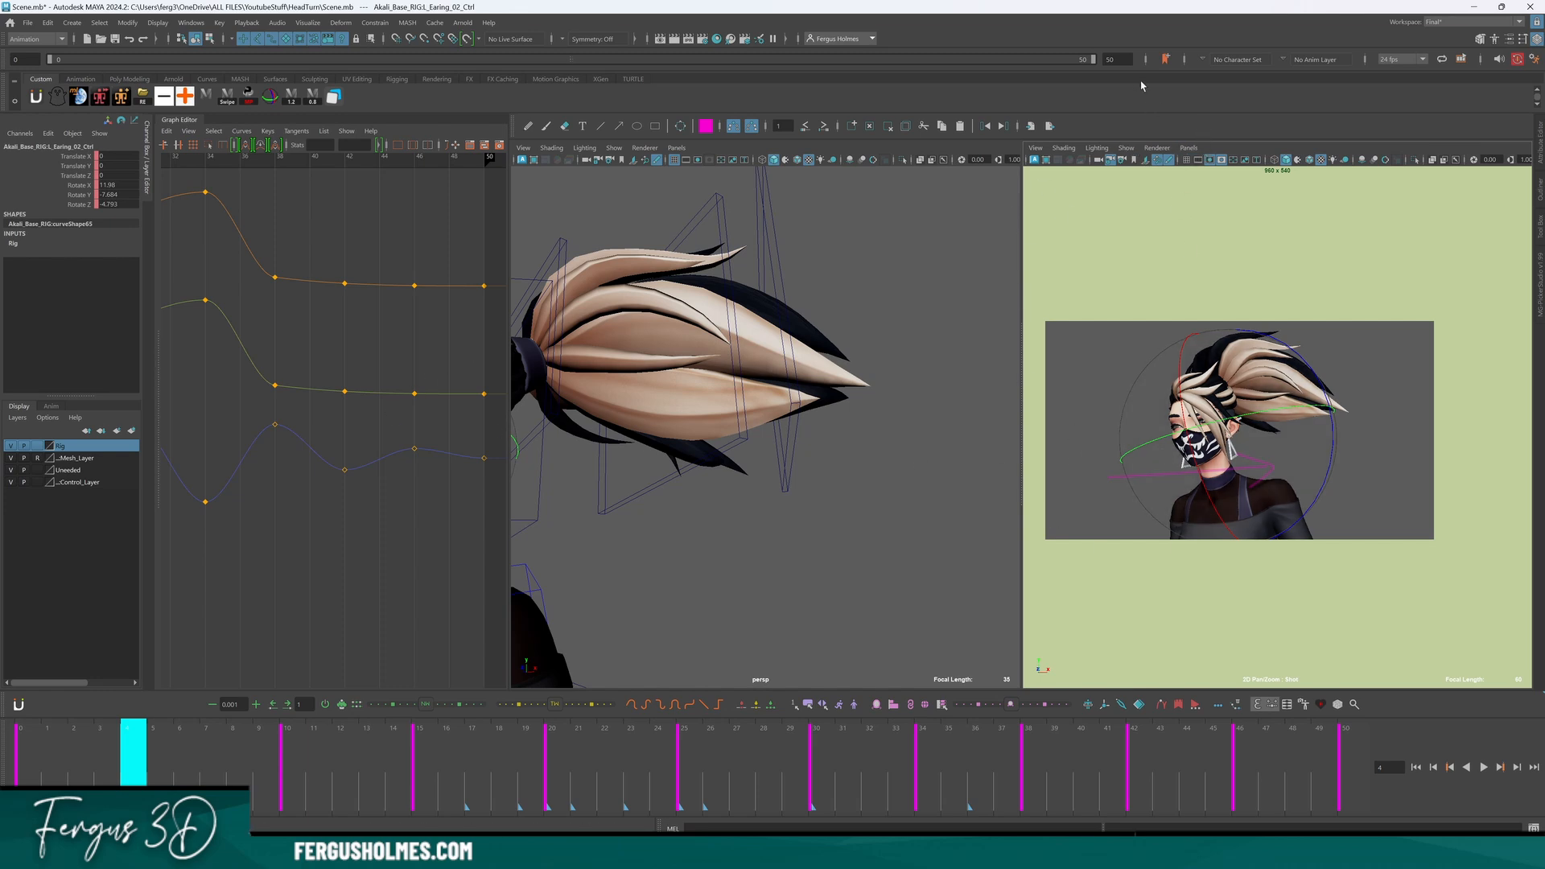
pyautogui.click(1215, 779)
pyautogui.hotkey('alt', 'v')
pyautogui.hotkey('alt', 'v')
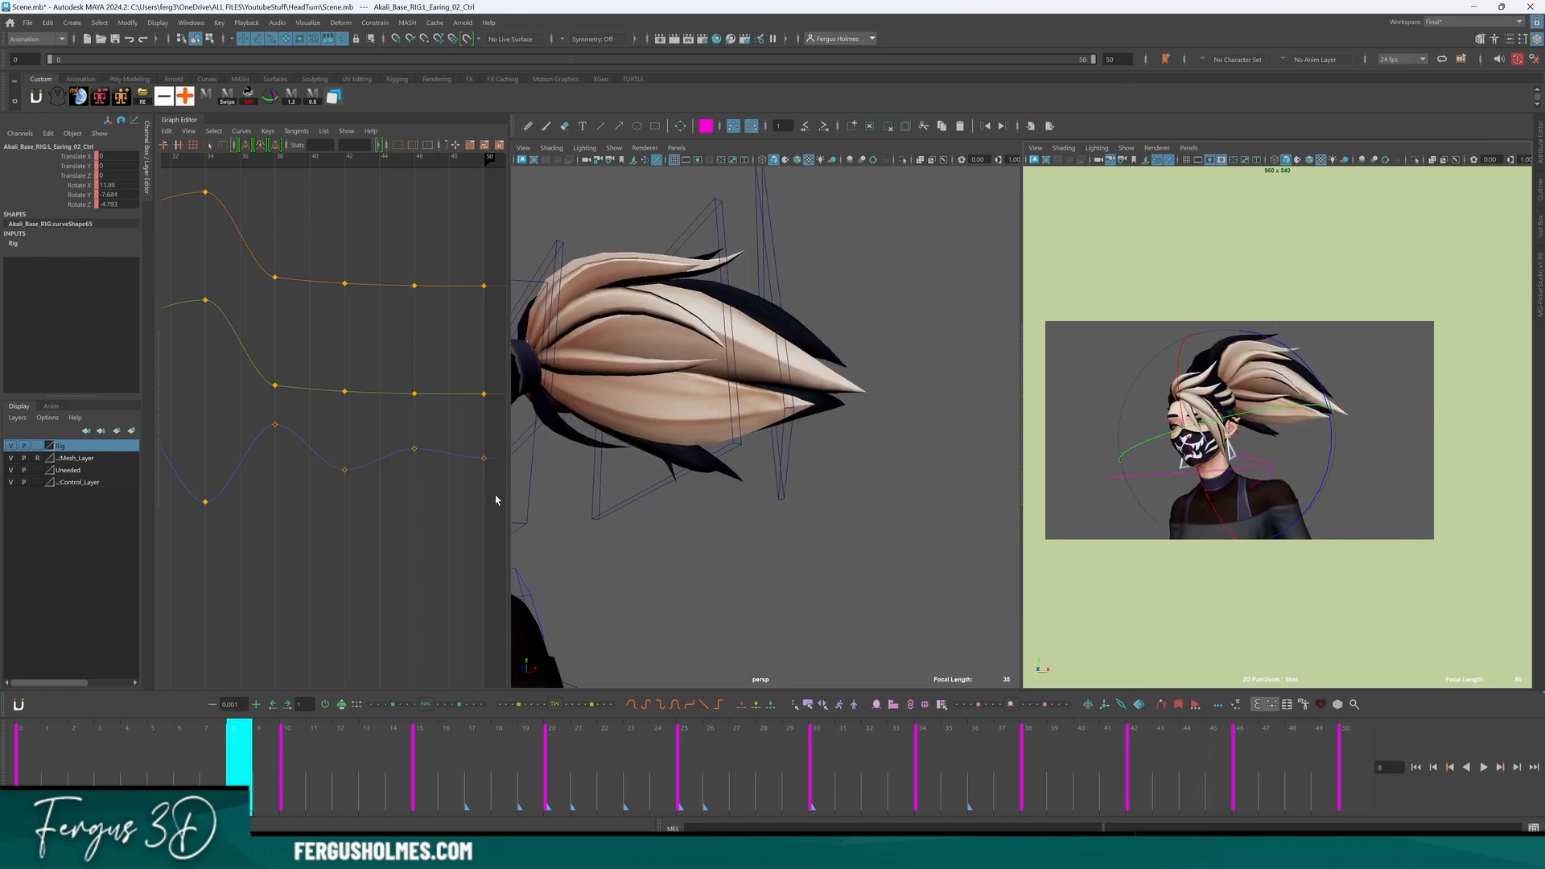
# Adjust the tangent of the left earring's final Rotate Z key at frame 50 and review the settle again.
pyautogui.click(479, 488)
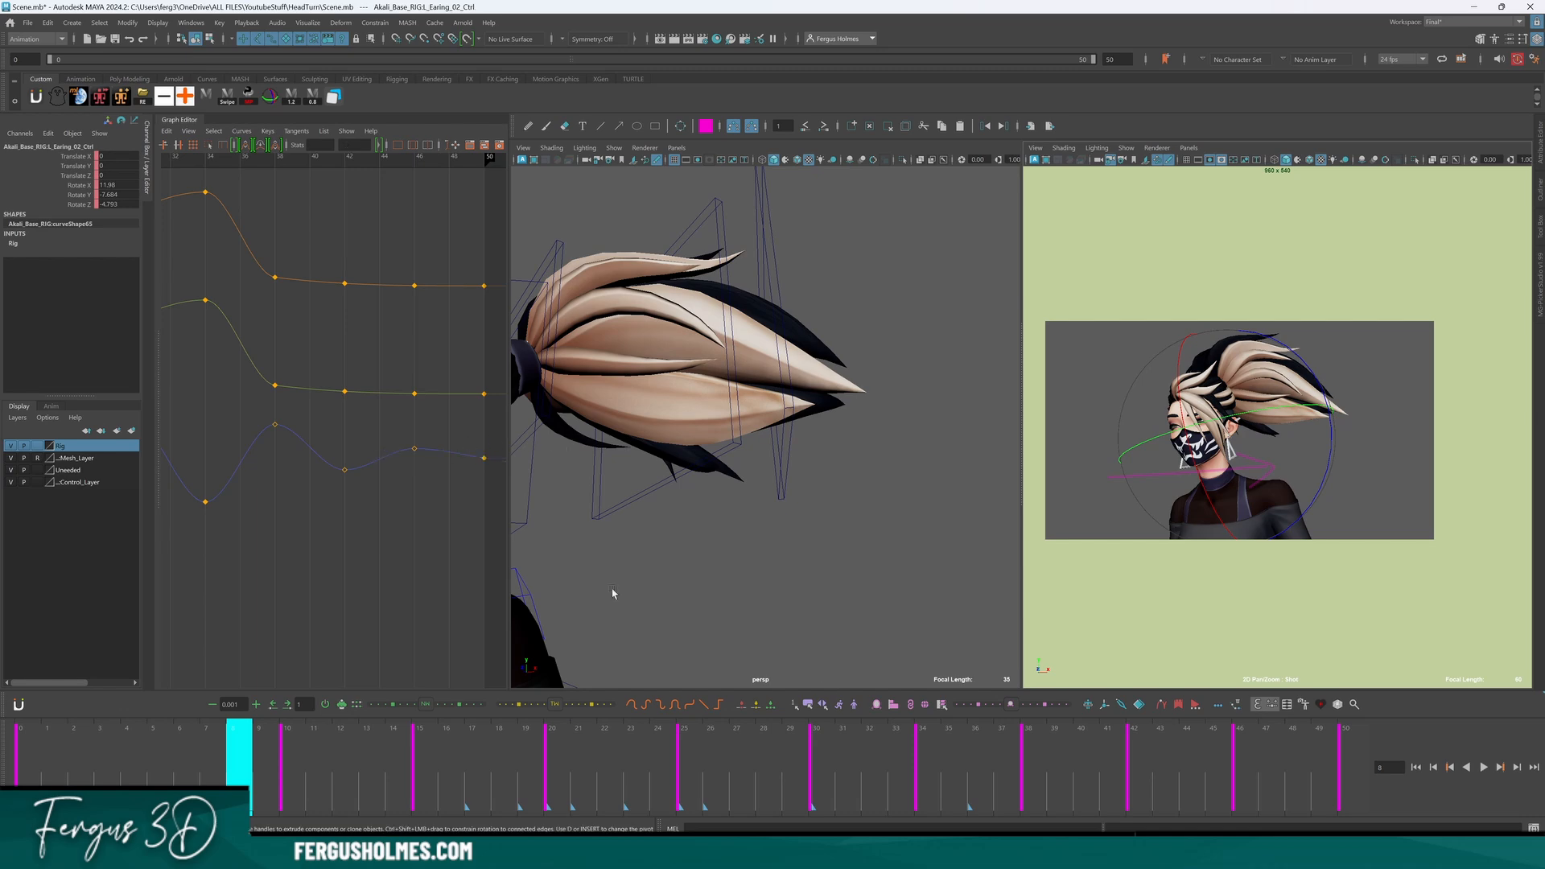
pyautogui.click(1064, 756)
pyautogui.hotkey('alt', 'v')
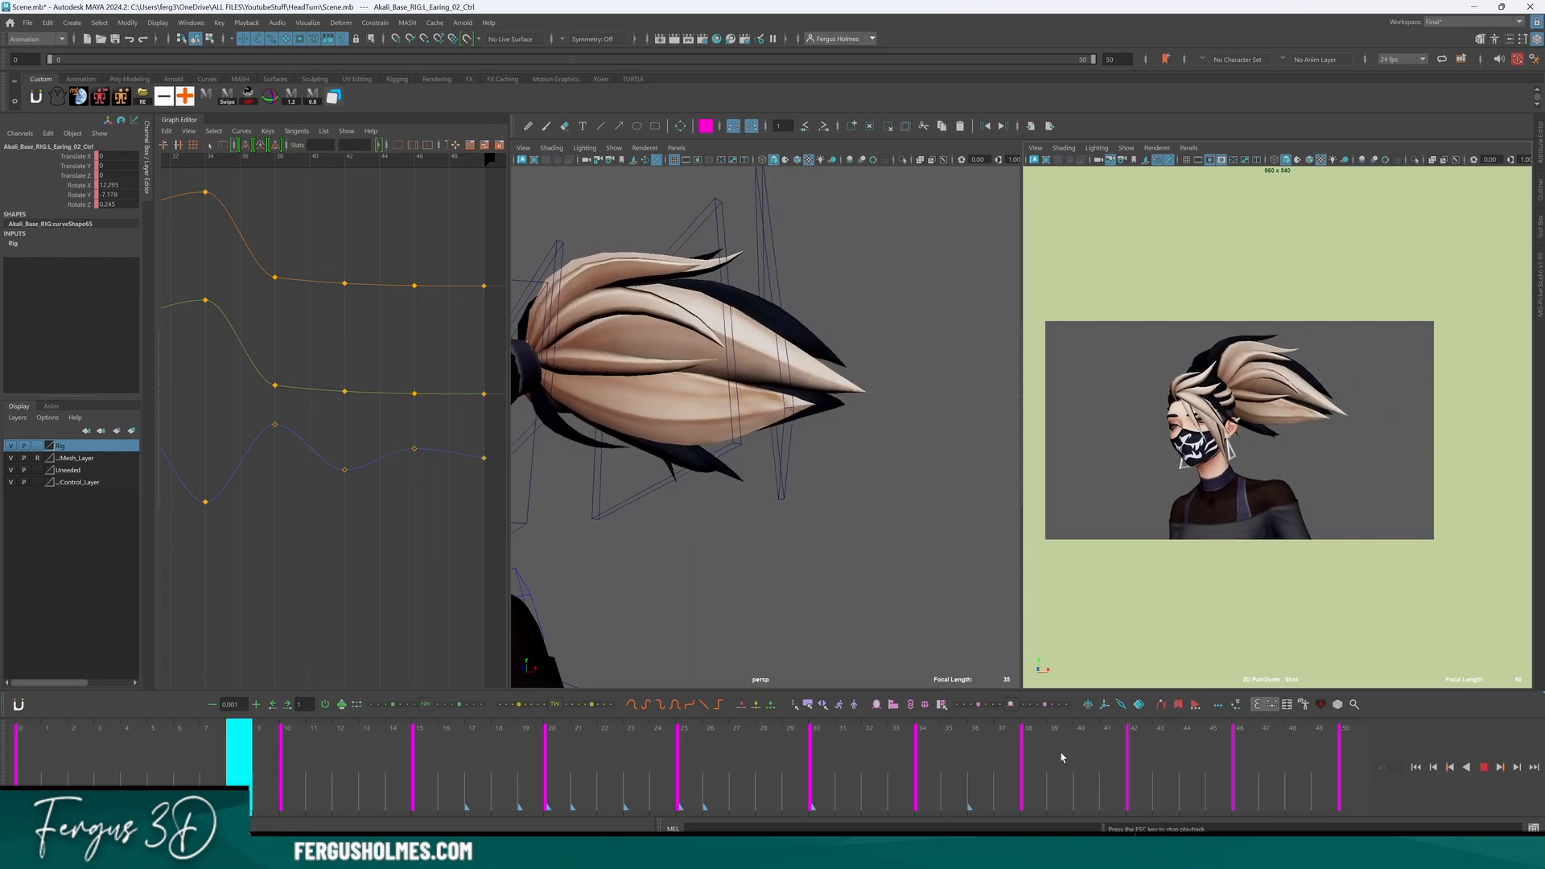
pyautogui.hotkey('alt', 'v')
pyautogui.moveTo(1075, 759); pyautogui.dragTo(1135, 771)
# Swing the right earring in Rotate Z to about -10 at frame 0 and about -10.7 at frame 10, keying both.
pyautogui.keyDown('alt'); pyautogui.moveTo(772, 346); pyautogui.dragTo(906, 380); pyautogui.keyUp('alt')
pyautogui.click(750, 484)
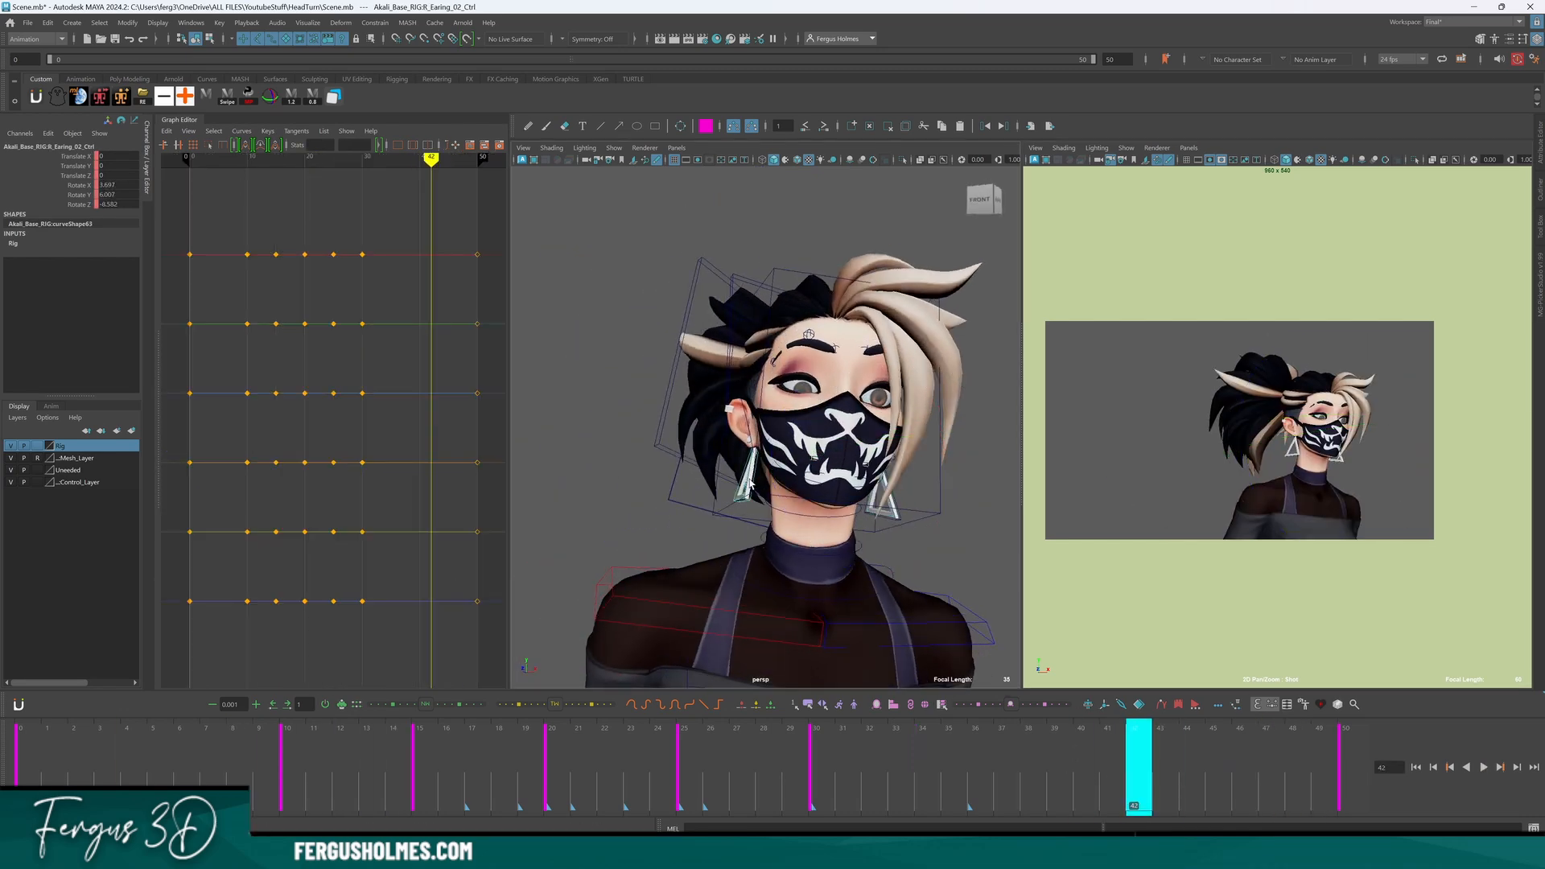
pyautogui.hotkey('alt', 'v')
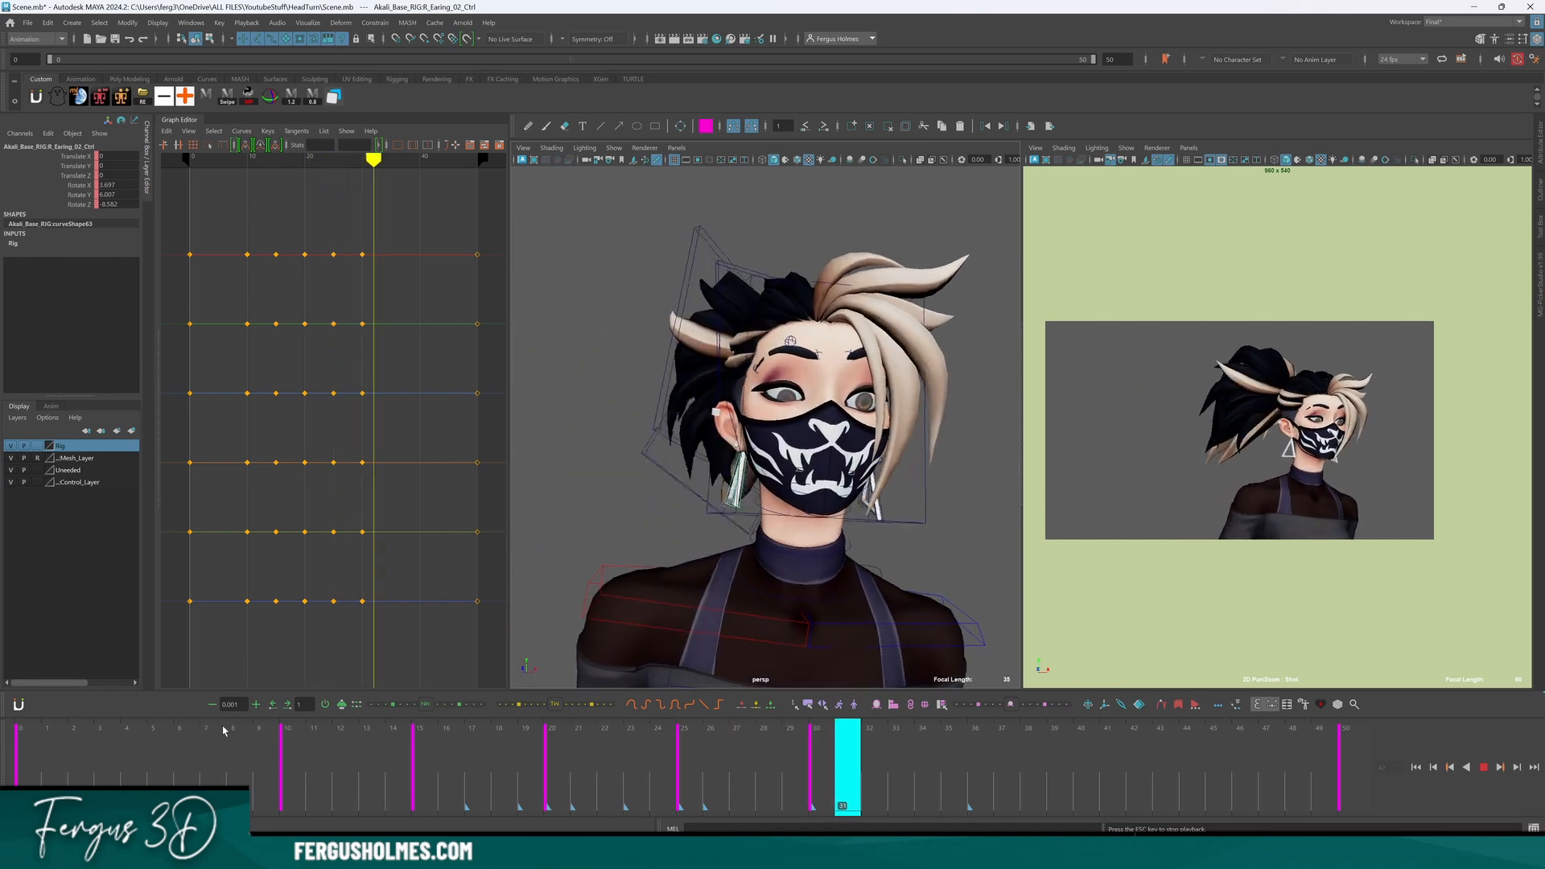
pyautogui.click(31, 757)
pyautogui.keyDown('alt'); pyautogui.moveTo(679, 542); pyautogui.dragTo(769, 479); pyautogui.keyUp('alt')
pyautogui.moveTo(816, 527); pyautogui.dragTo(813, 529)
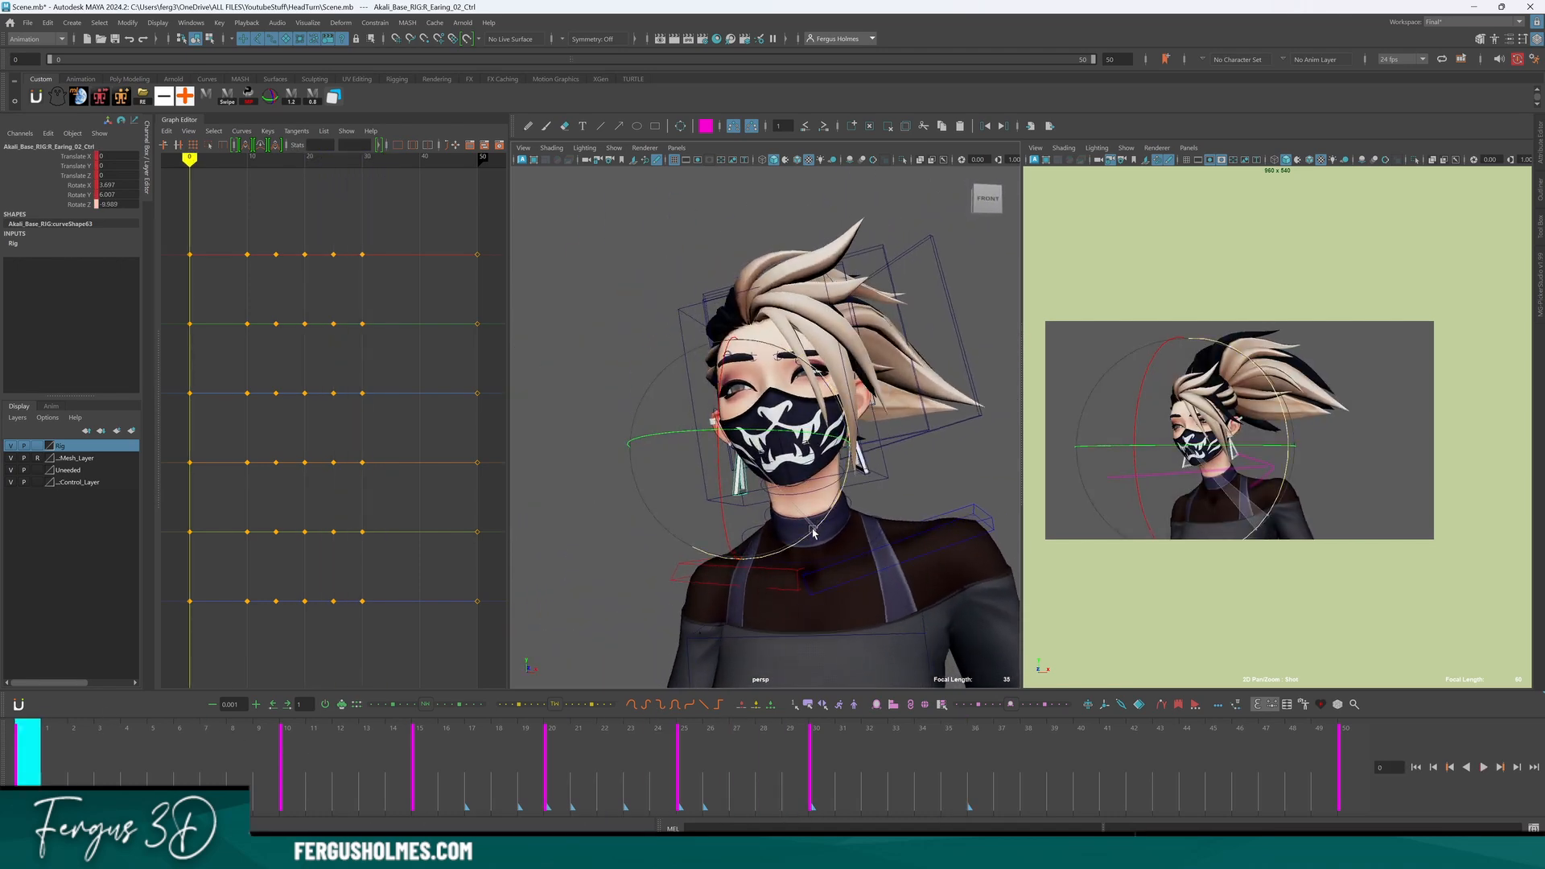
pyautogui.moveTo(191, 732); pyautogui.dragTo(287, 732)
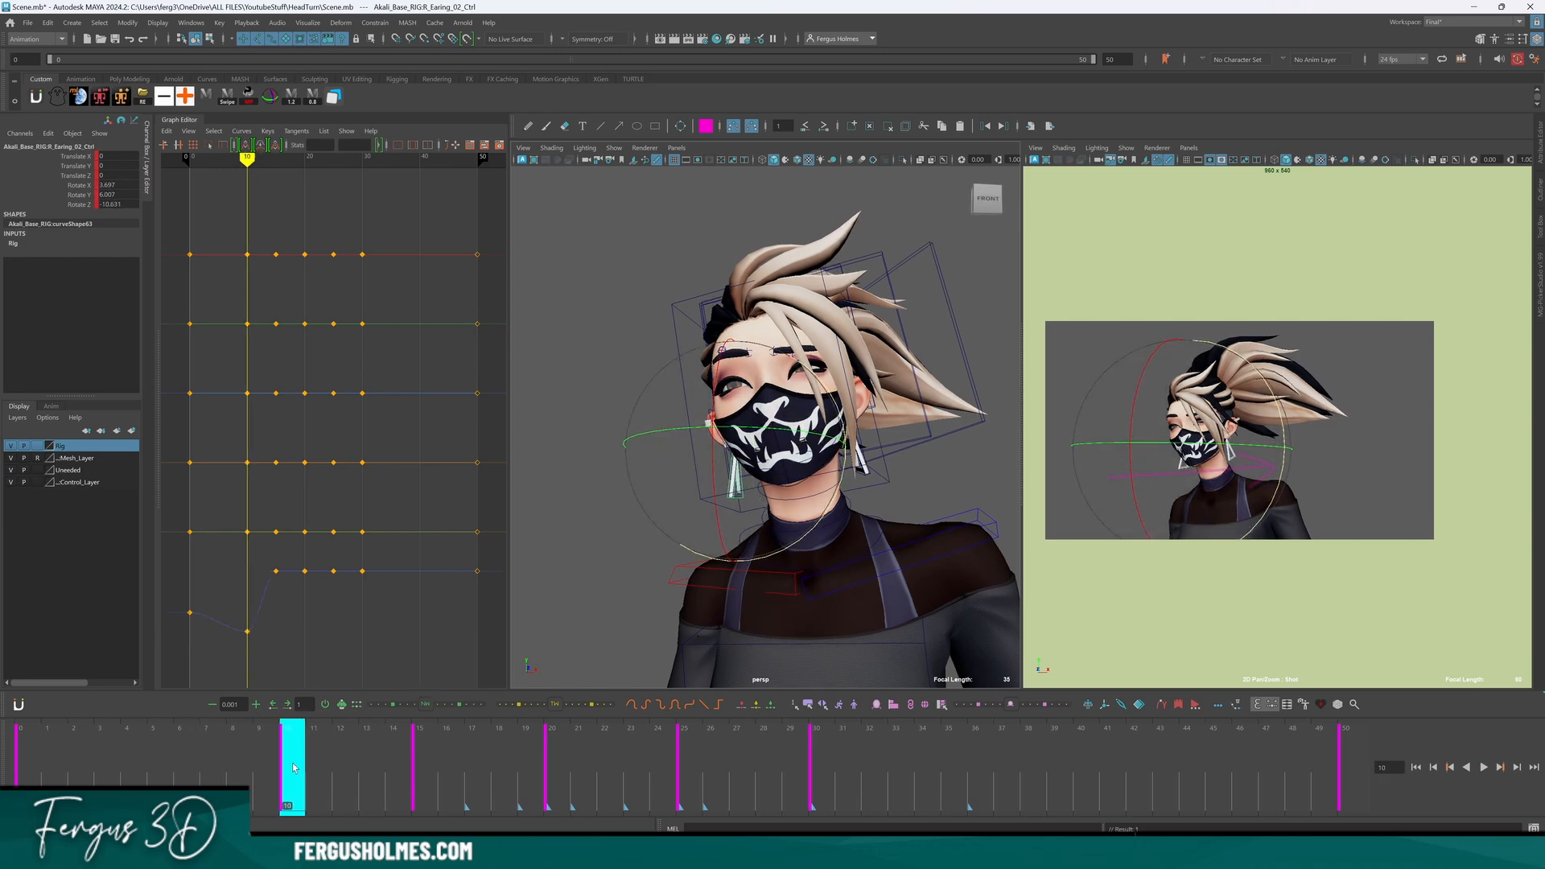
pyautogui.hotkey('alt', 'v')
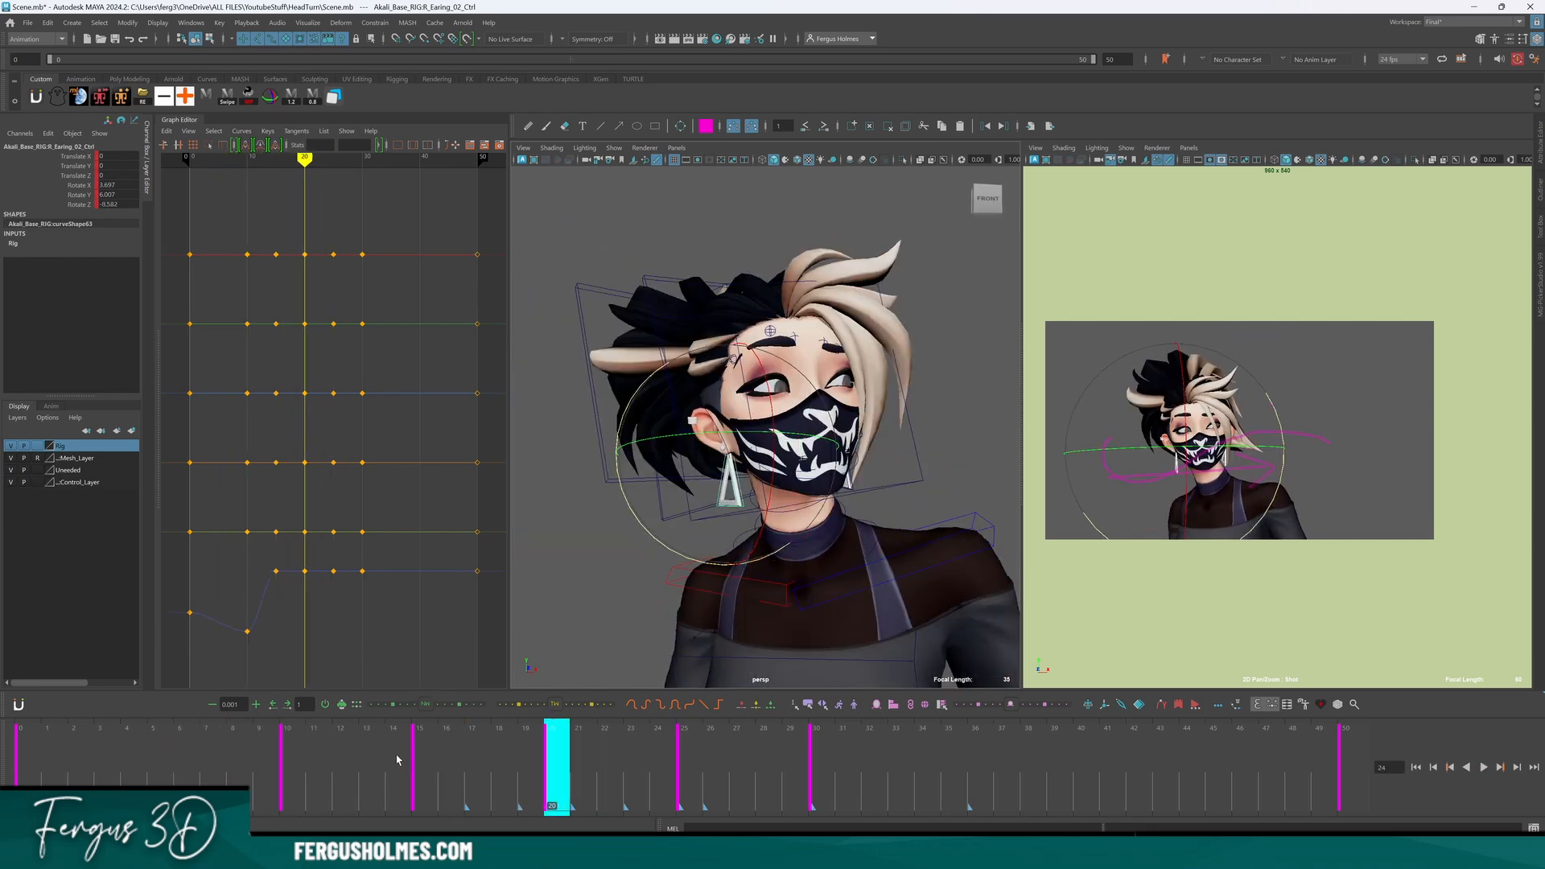
# Swing the right earring in Rotate Z to about -29.8 at frame 20 and -34.5 at frame 25, and play back the drag.
pyautogui.moveTo(396, 760); pyautogui.dragTo(564, 762)
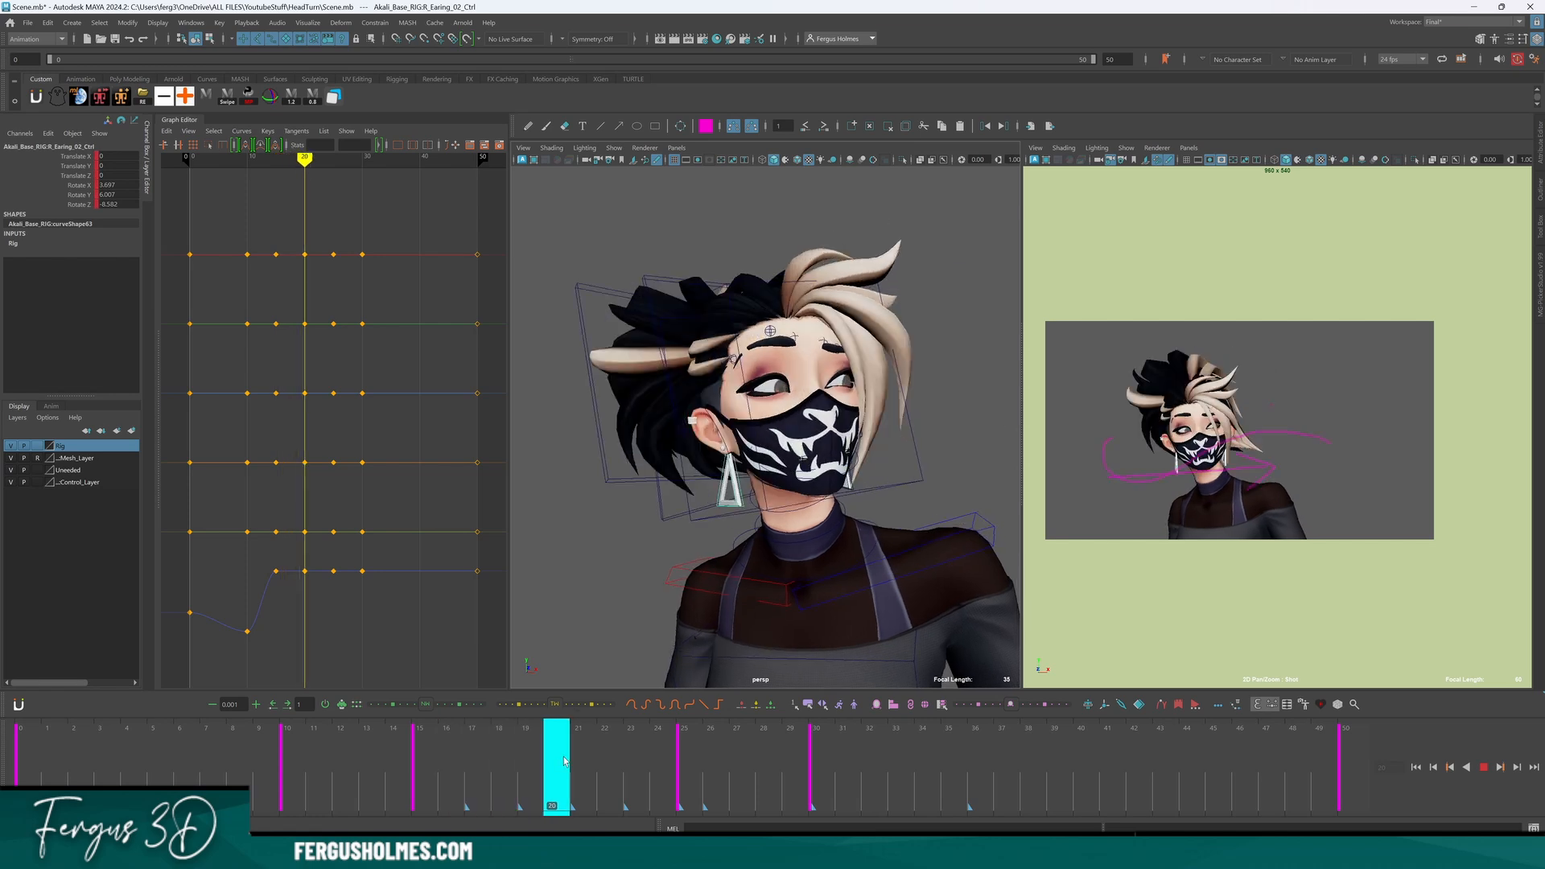
pyautogui.press('e')
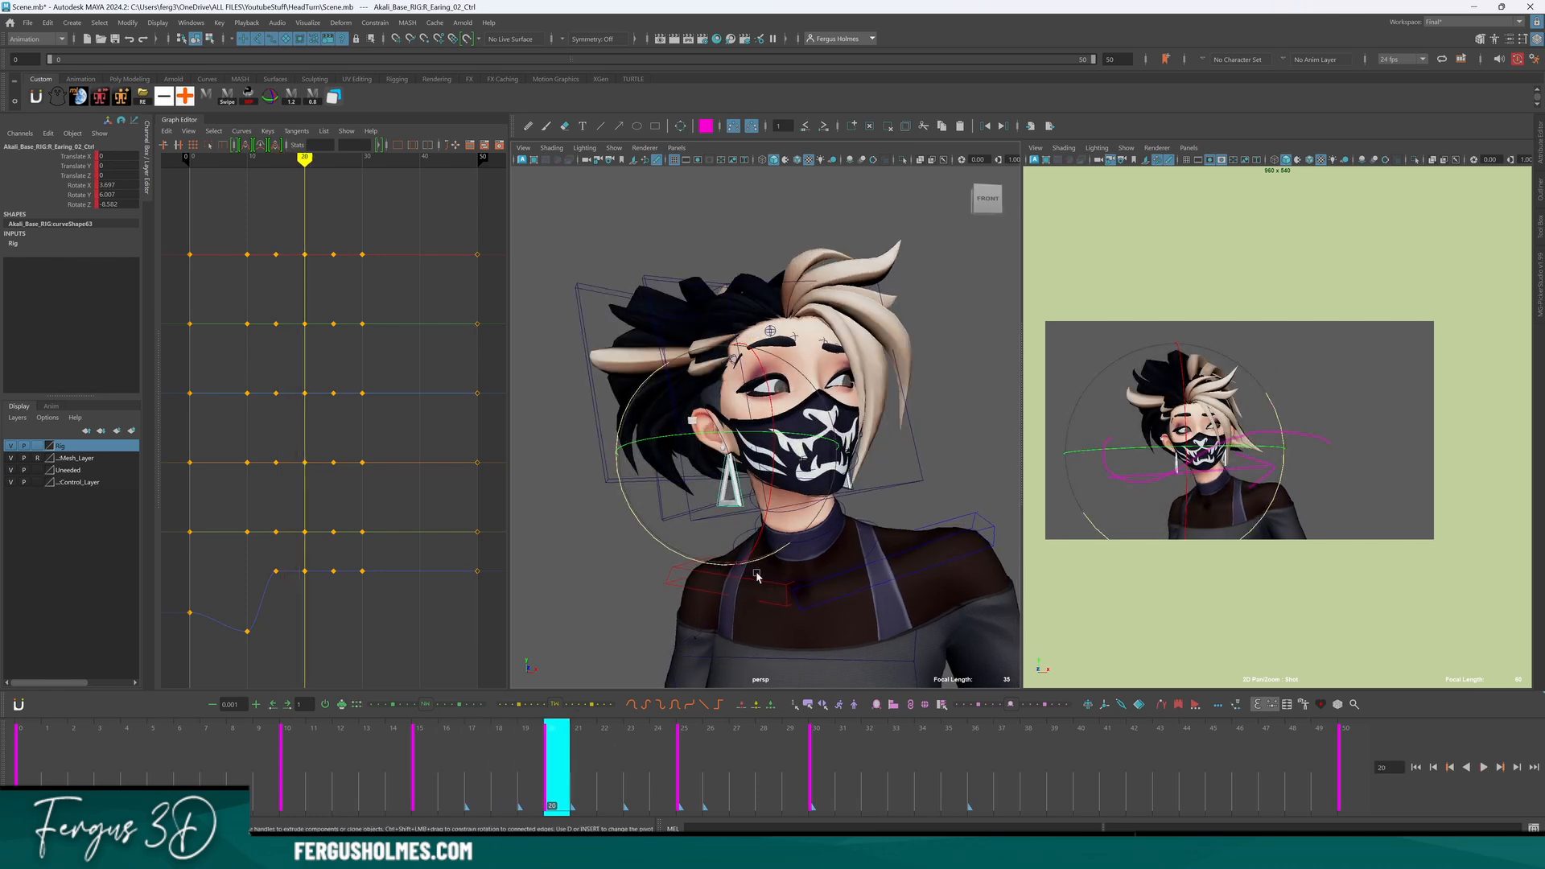
pyautogui.moveTo(757, 576); pyautogui.dragTo(744, 568)
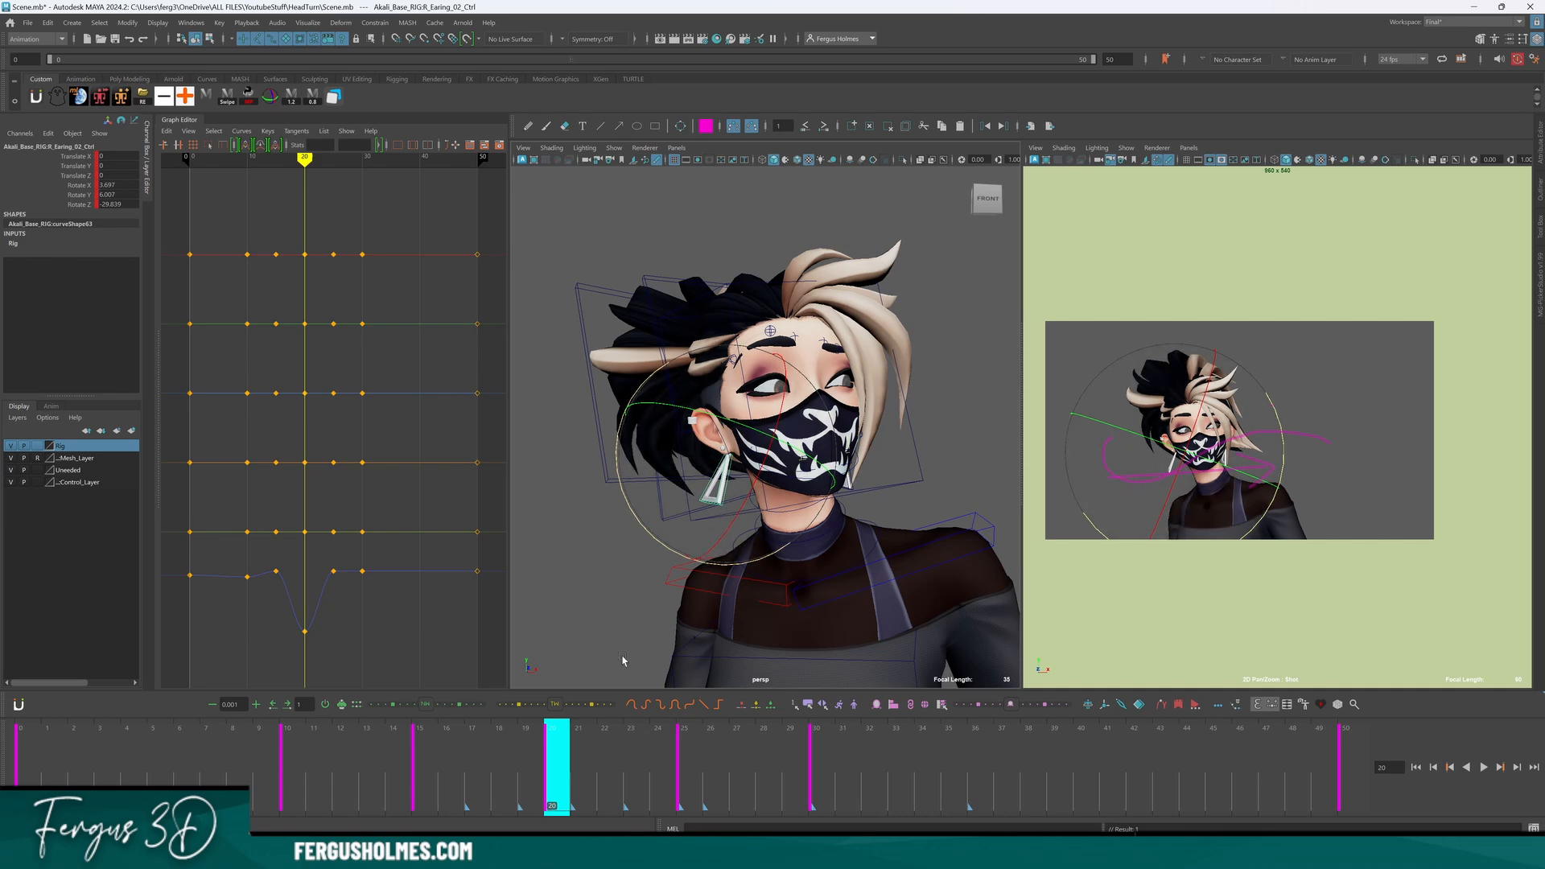
pyautogui.moveTo(538, 758)
pyautogui.mouseDown()
pyautogui.moveTo(399, 760)
pyautogui.moveTo(684, 757)
pyautogui.mouseUp()
pyautogui.press('e')
pyautogui.moveTo(724, 489); pyautogui.dragTo(755, 435)
pyautogui.click(520, 780)
pyautogui.hotkey('alt', 'v')
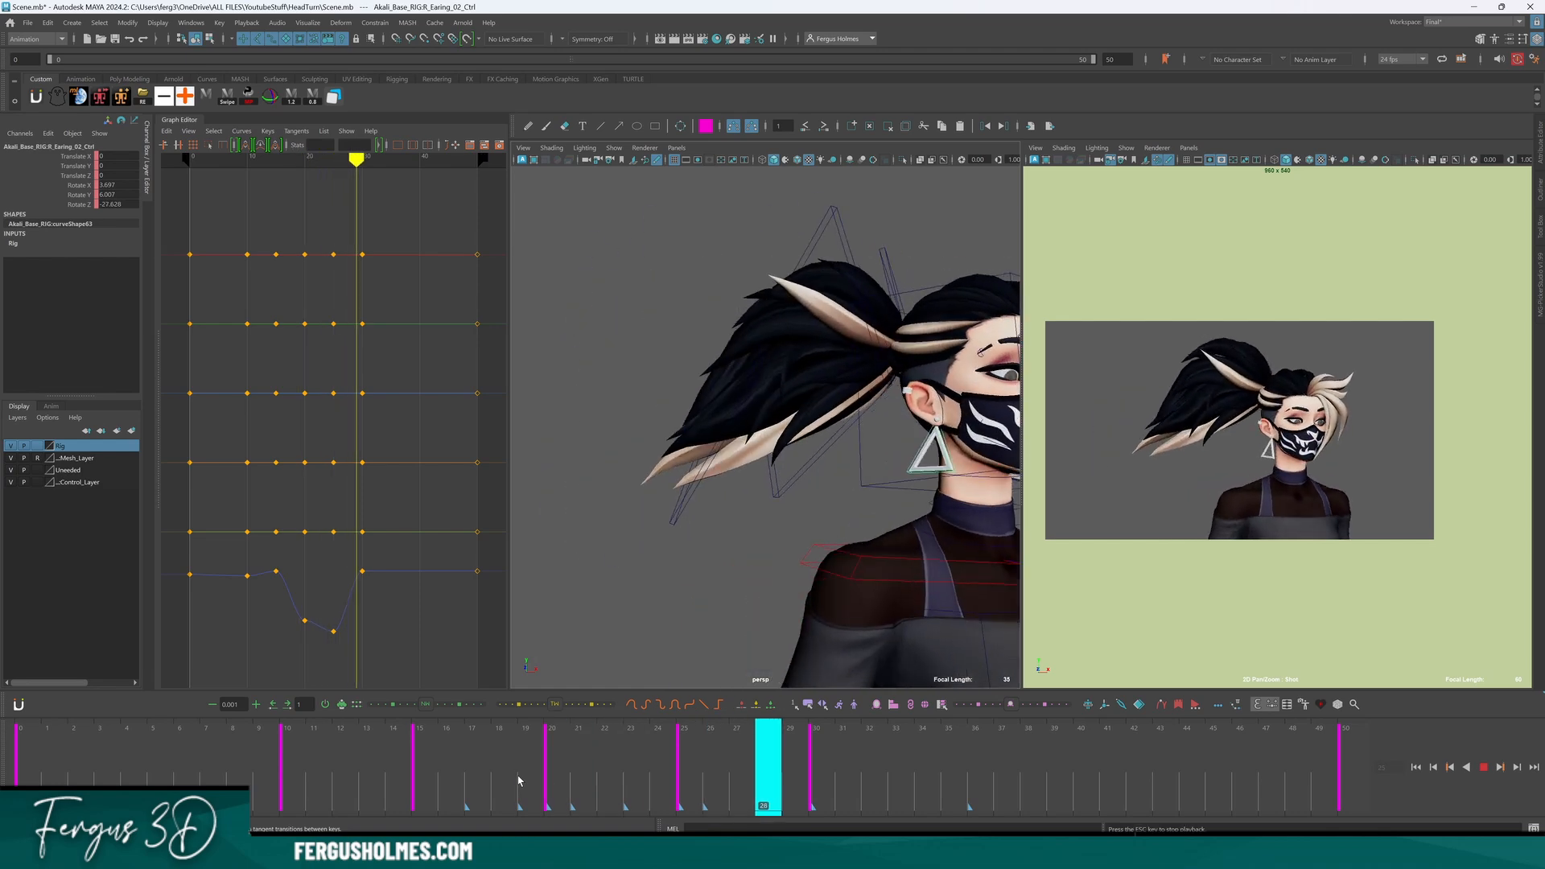
pyautogui.hotkey('alt', 'v')
pyautogui.moveTo(399, 778); pyautogui.dragTo(347, 780)
pyautogui.hotkey('alt', 'v')
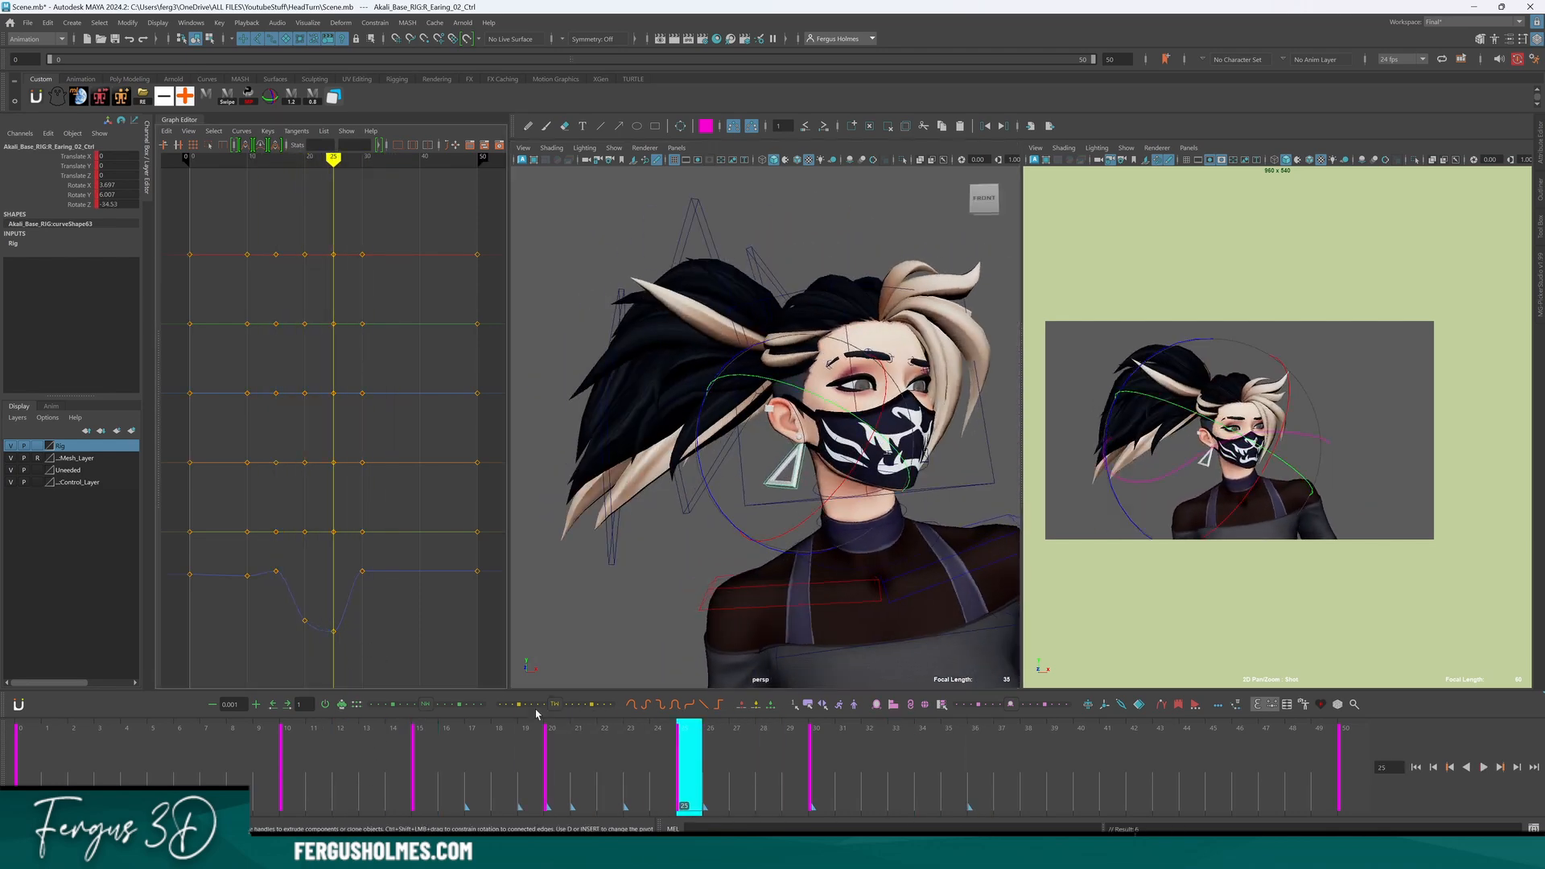
# Swing the right earring forward at frame 30, keying Rotate Z at about 18.9 and Rotate Y at about -1.9.
pyautogui.hotkey('alt', 'v')
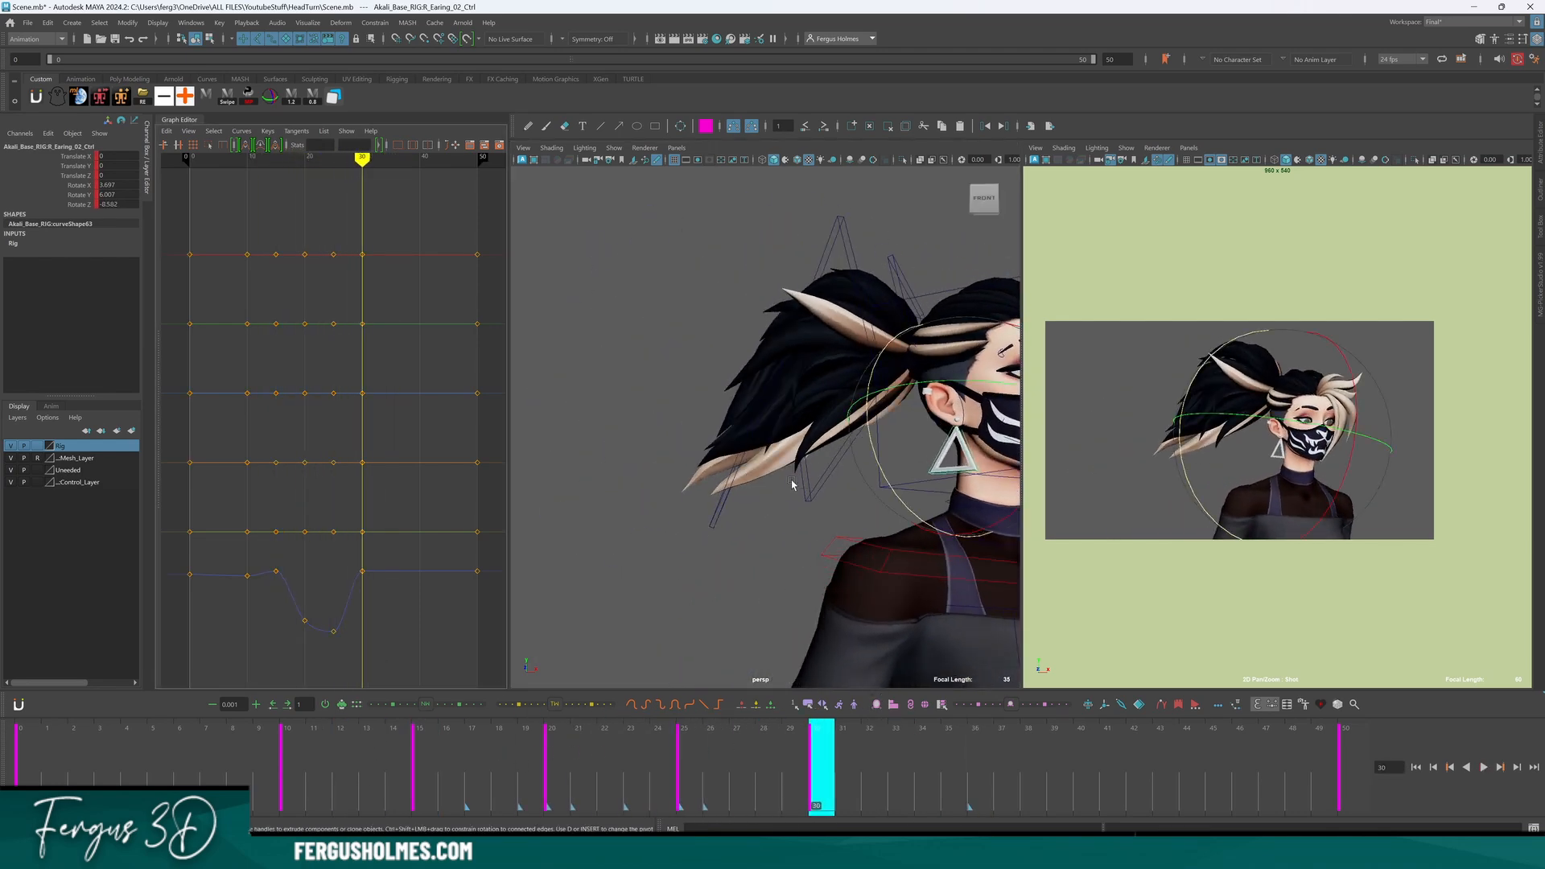
pyautogui.keyDown('alt'); pyautogui.moveTo(792, 484); pyautogui.dragTo(660, 529); pyautogui.keyUp('alt')
pyautogui.moveTo(631, 510); pyautogui.dragTo(755, 507)
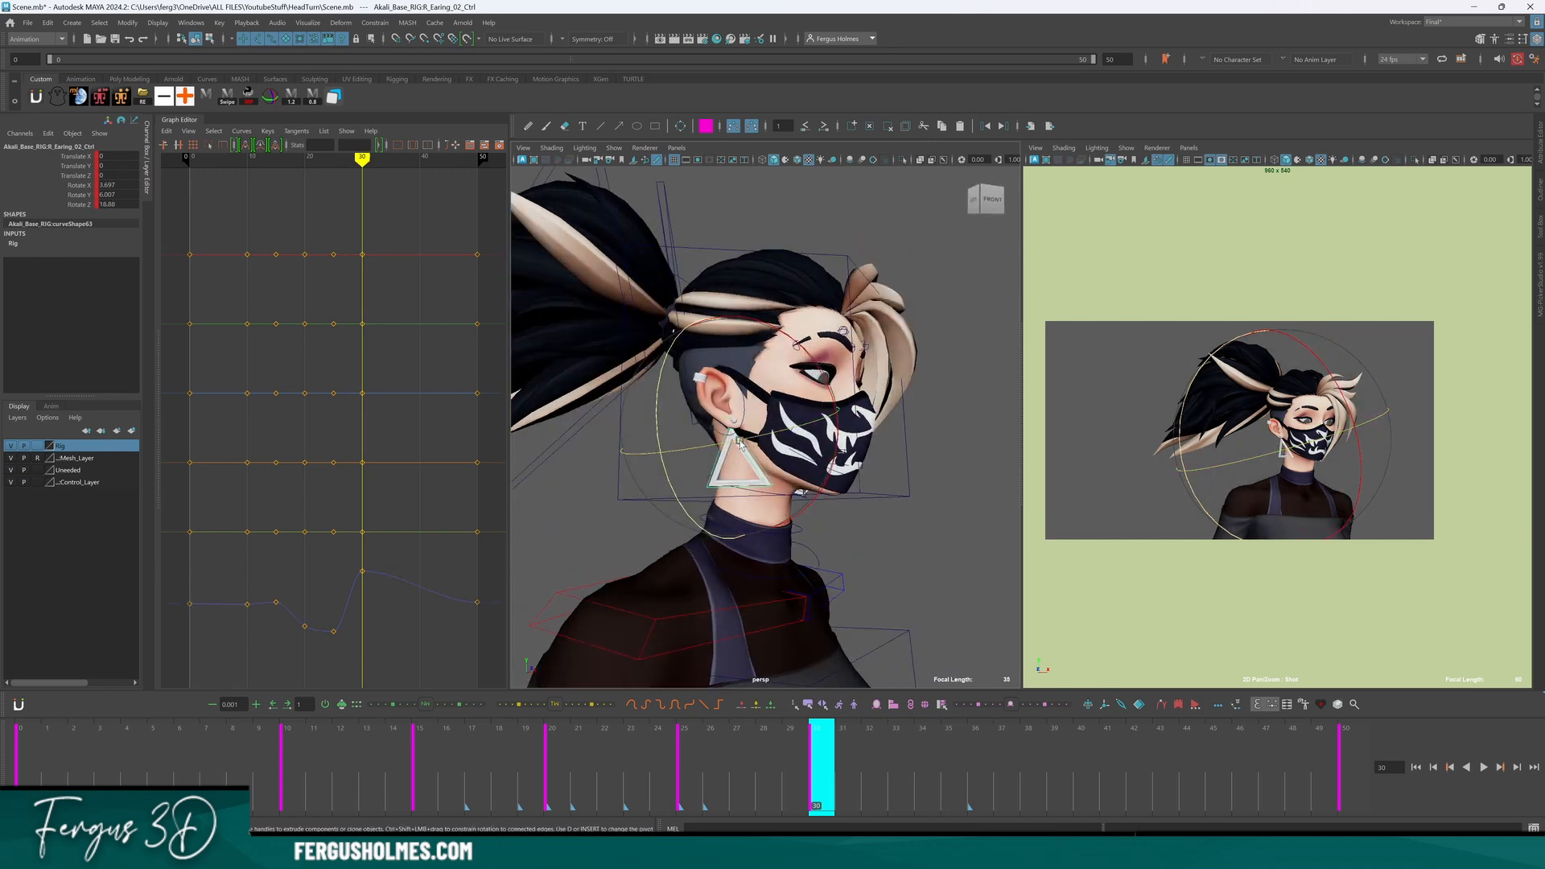
pyautogui.moveTo(742, 442); pyautogui.dragTo(671, 457)
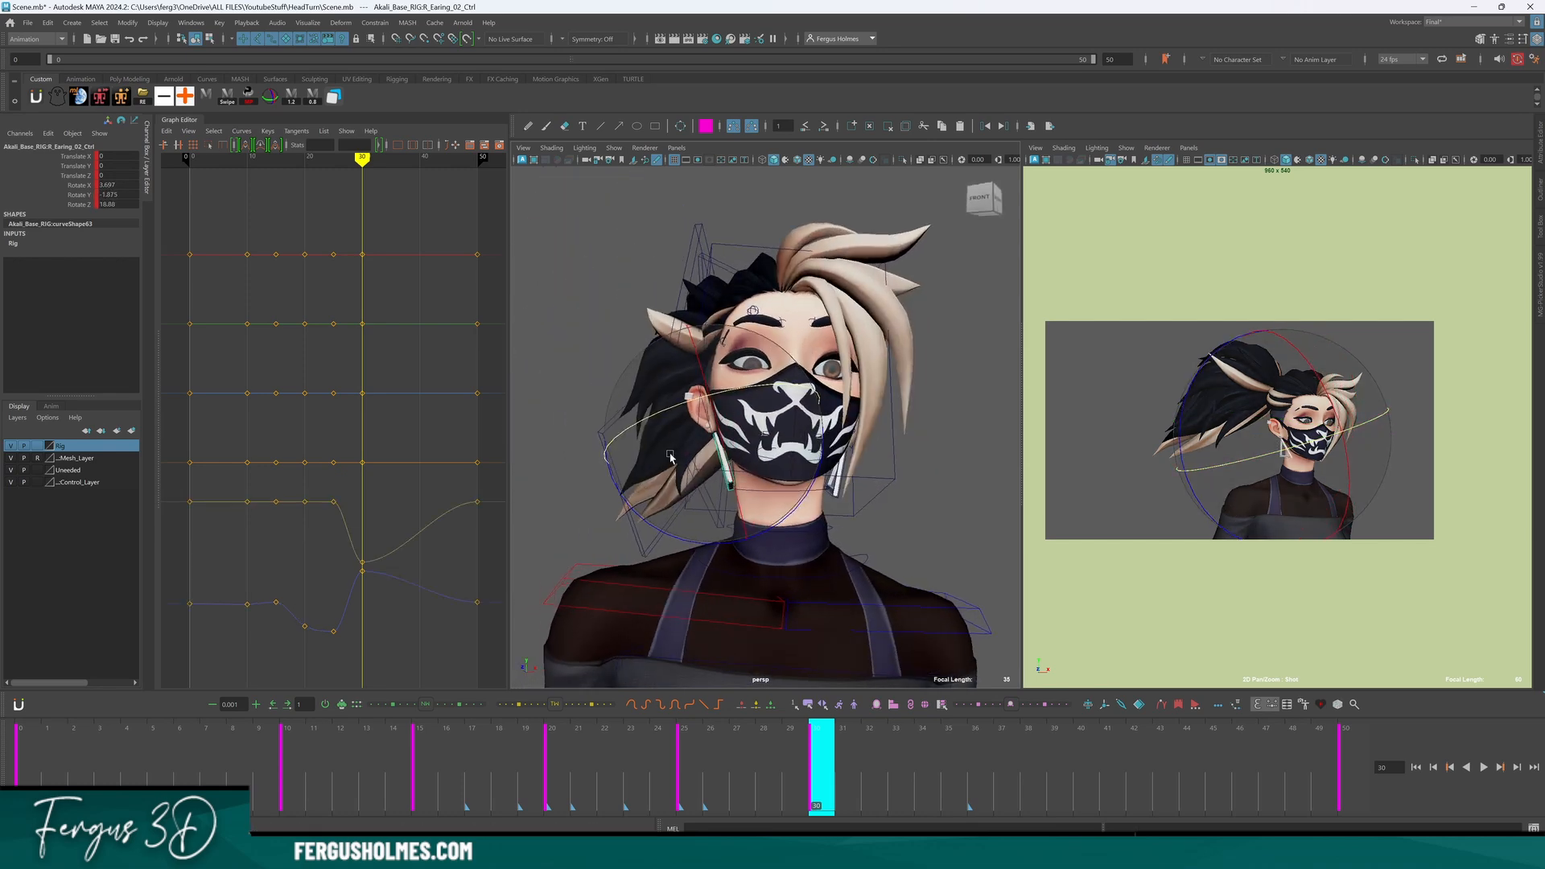
# Play and scrub the animation in close-up to check how the right earring swings through frames 25 to 35.
pyautogui.click(680, 763)
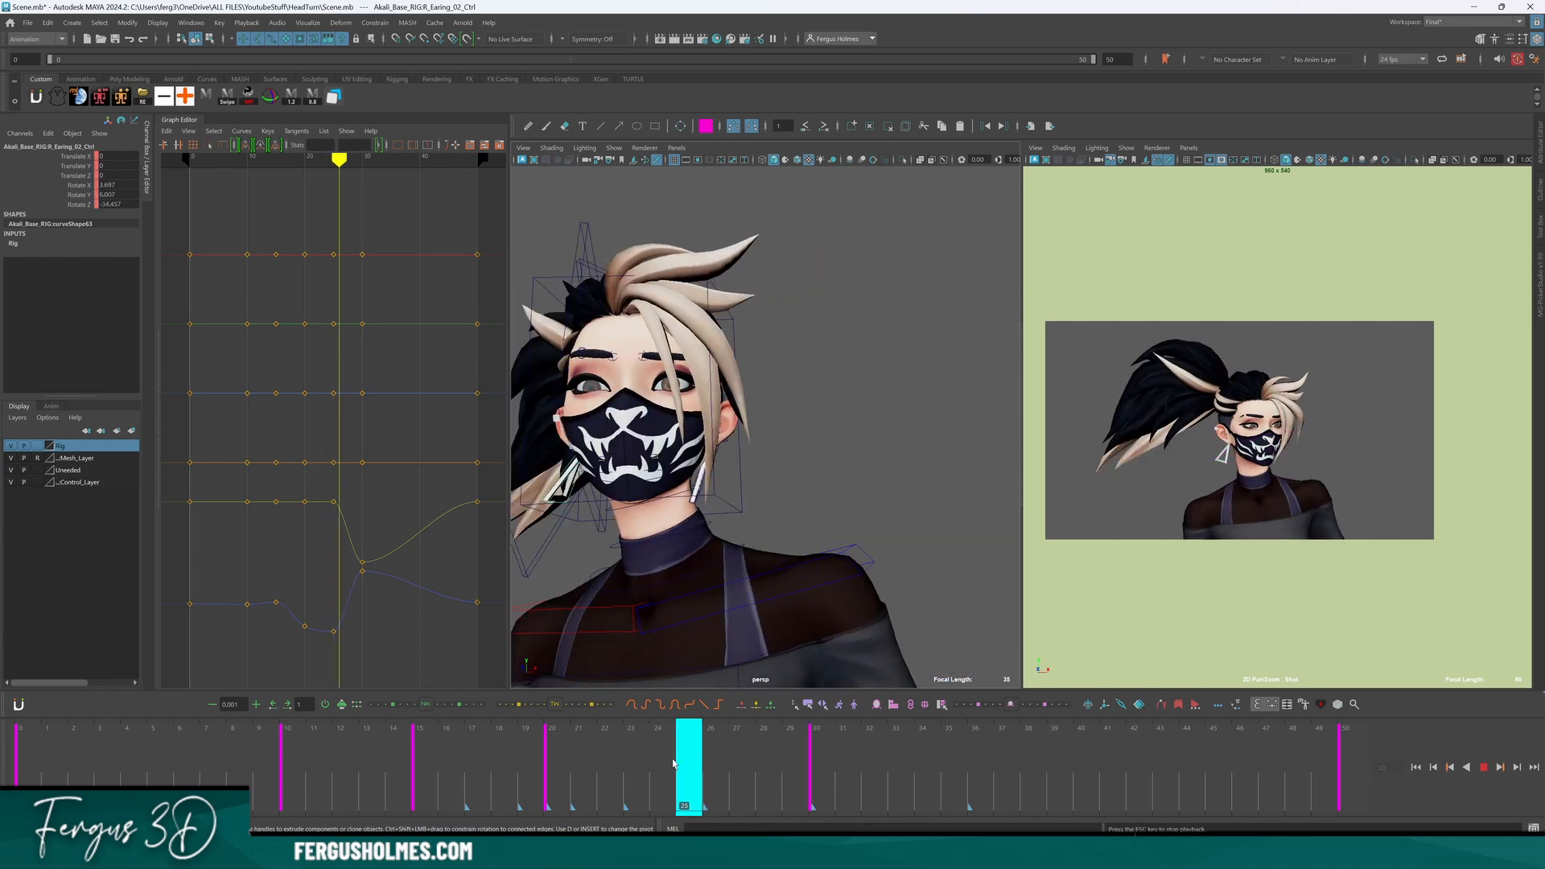
pyautogui.hotkey('alt', 'v')
pyautogui.moveTo(842, 763); pyautogui.dragTo(900, 763)
pyautogui.keyDown('alt'); pyautogui.moveTo(773, 564); pyautogui.dragTo(723, 561); pyautogui.keyUp('alt')
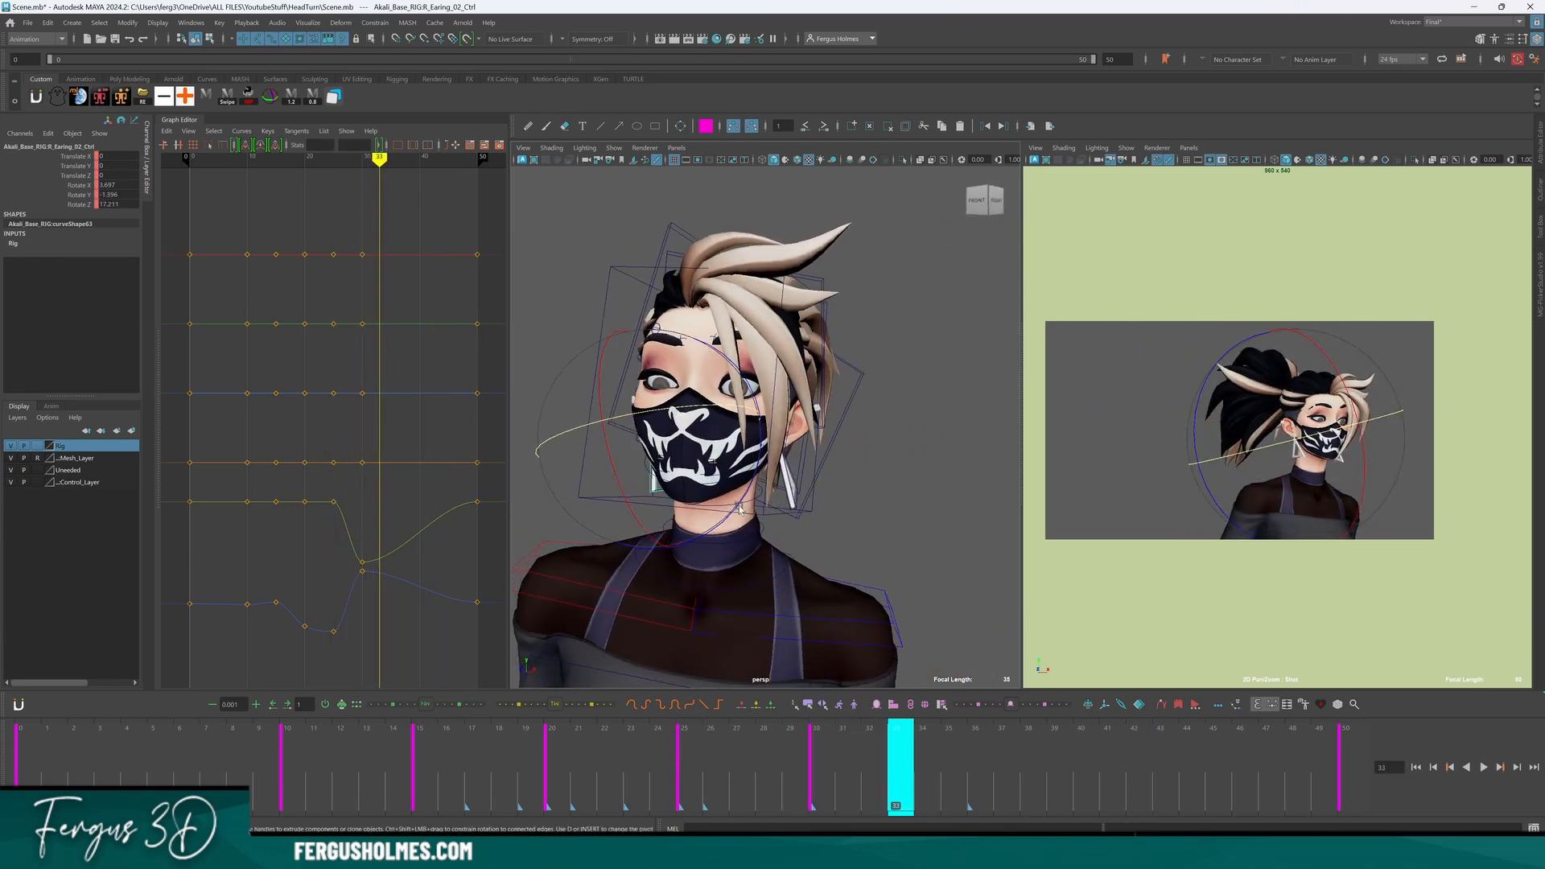
pyautogui.keyDown('alt'); pyautogui.moveTo(740, 509); pyautogui.dragTo(797, 515); pyautogui.keyUp('alt')
pyautogui.moveTo(814, 752); pyautogui.dragTo(874, 757)
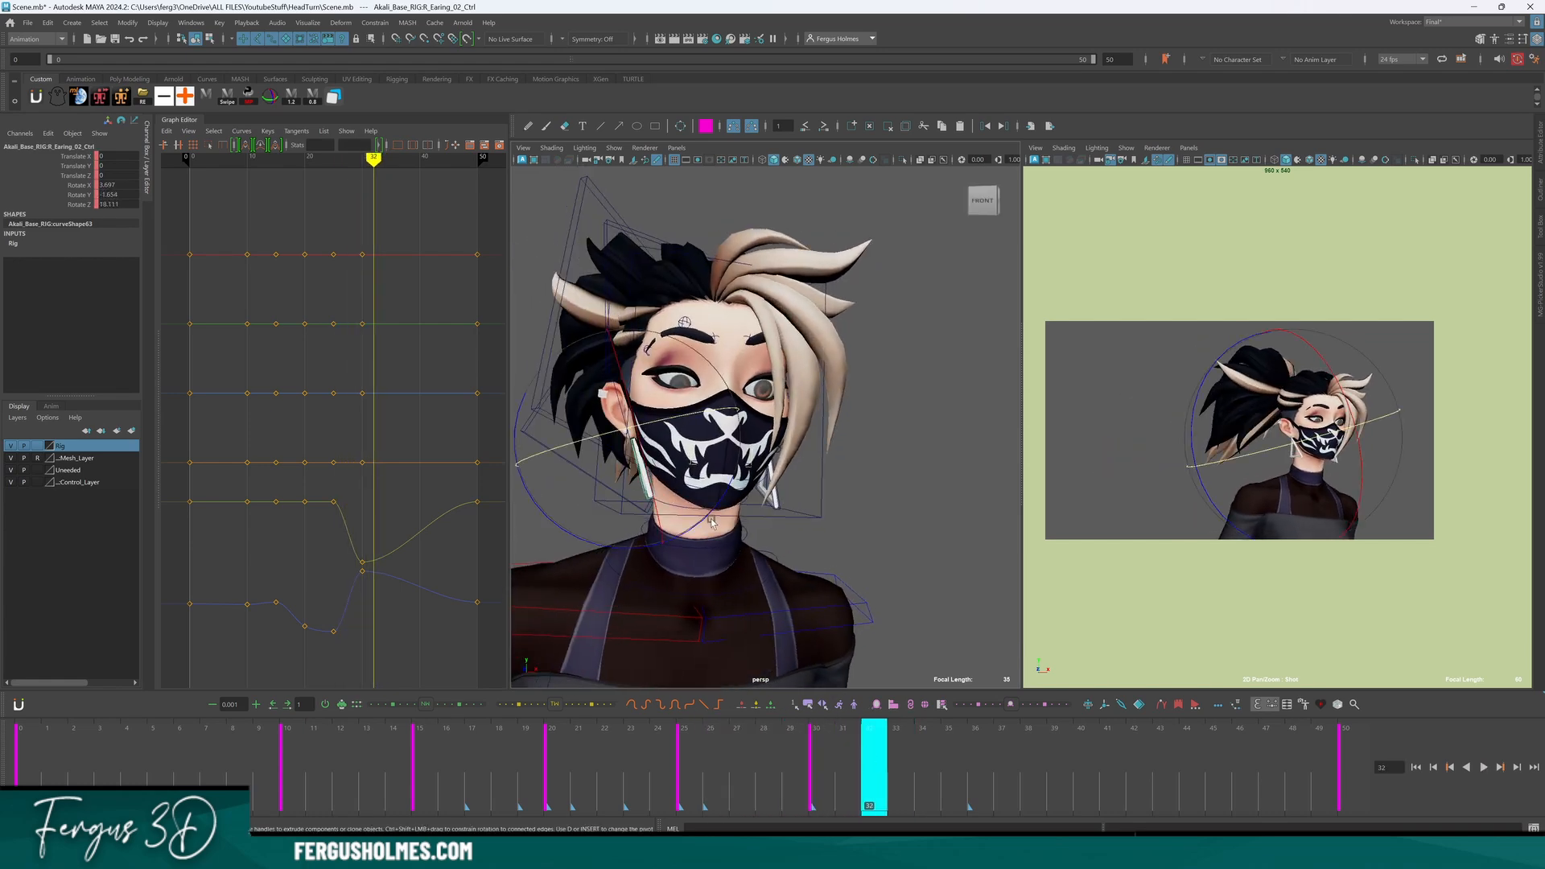
pyautogui.keyDown('alt'); pyautogui.moveTo(745, 475); pyautogui.dragTo(786, 470); pyautogui.keyUp('alt')
pyautogui.scroll(2, 787, 469)
pyautogui.keyDown('alt'); pyautogui.moveTo(922, 484); pyautogui.dragTo(821, 441); pyautogui.keyUp('alt')
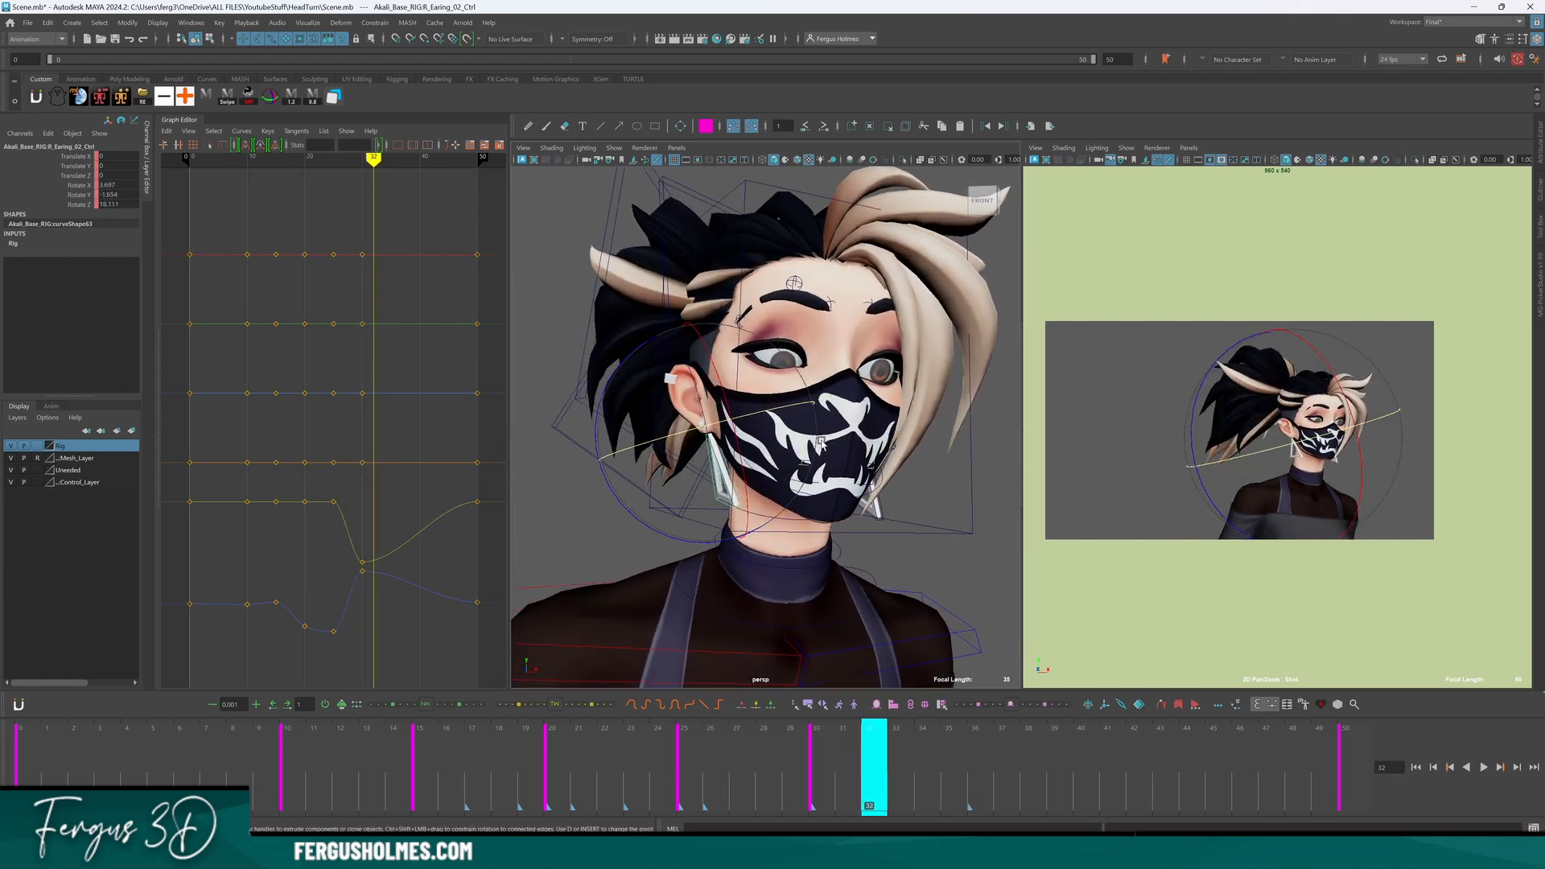
pyautogui.moveTo(838, 759)
pyautogui.mouseDown()
pyautogui.moveTo(710, 757)
pyautogui.moveTo(816, 756)
pyautogui.mouseUp()
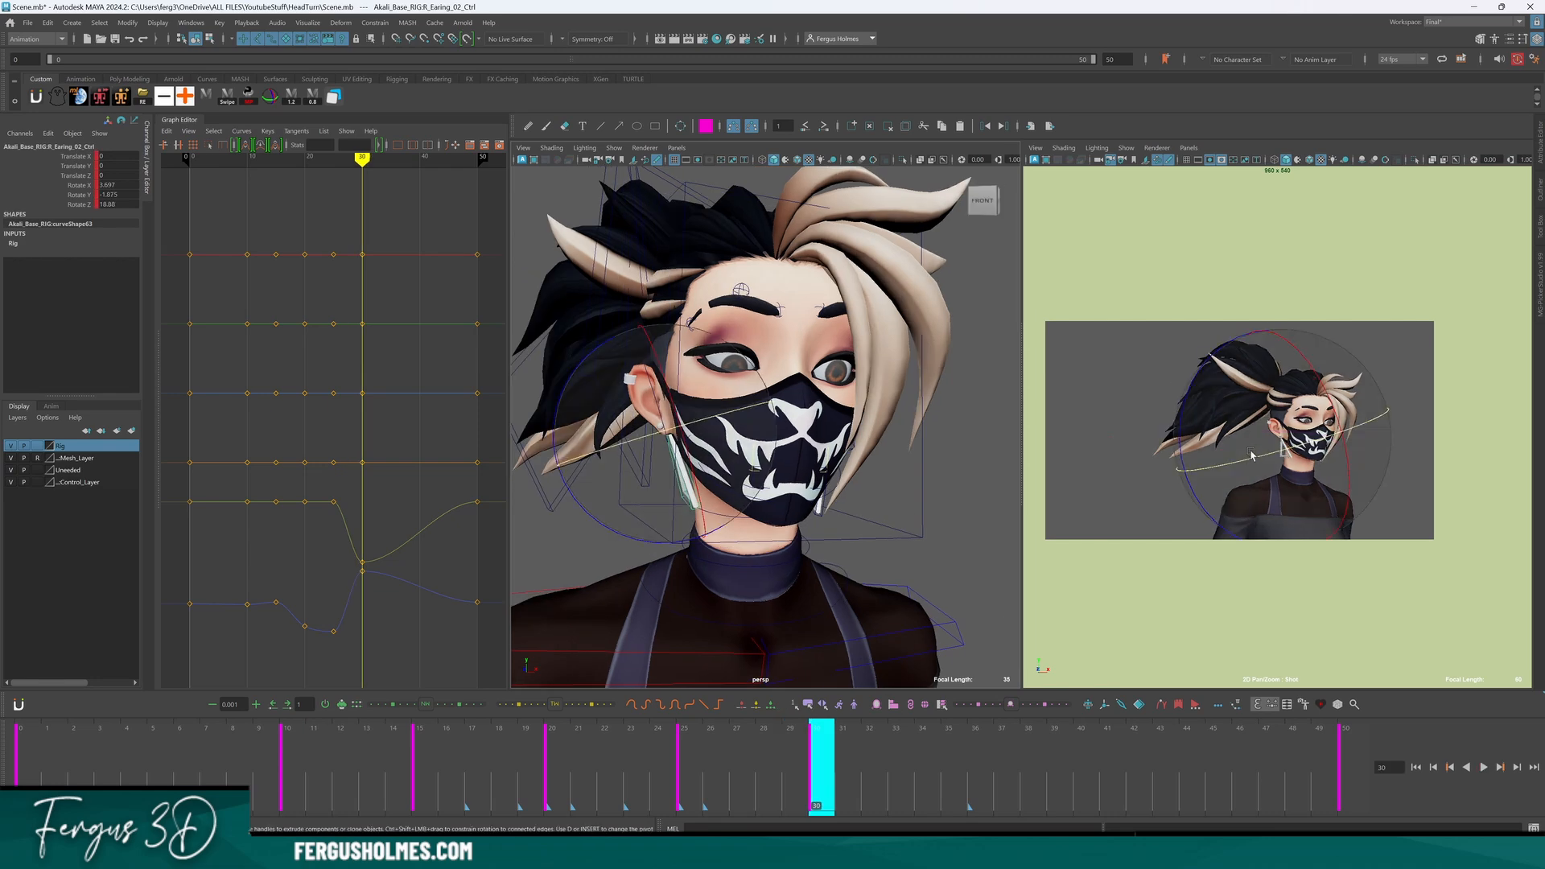
pyautogui.scroll(2, 1194, 480)
pyautogui.scroll(2, 1193, 481)
pyautogui.click(618, 743)
pyautogui.hotkey('alt', 'v')
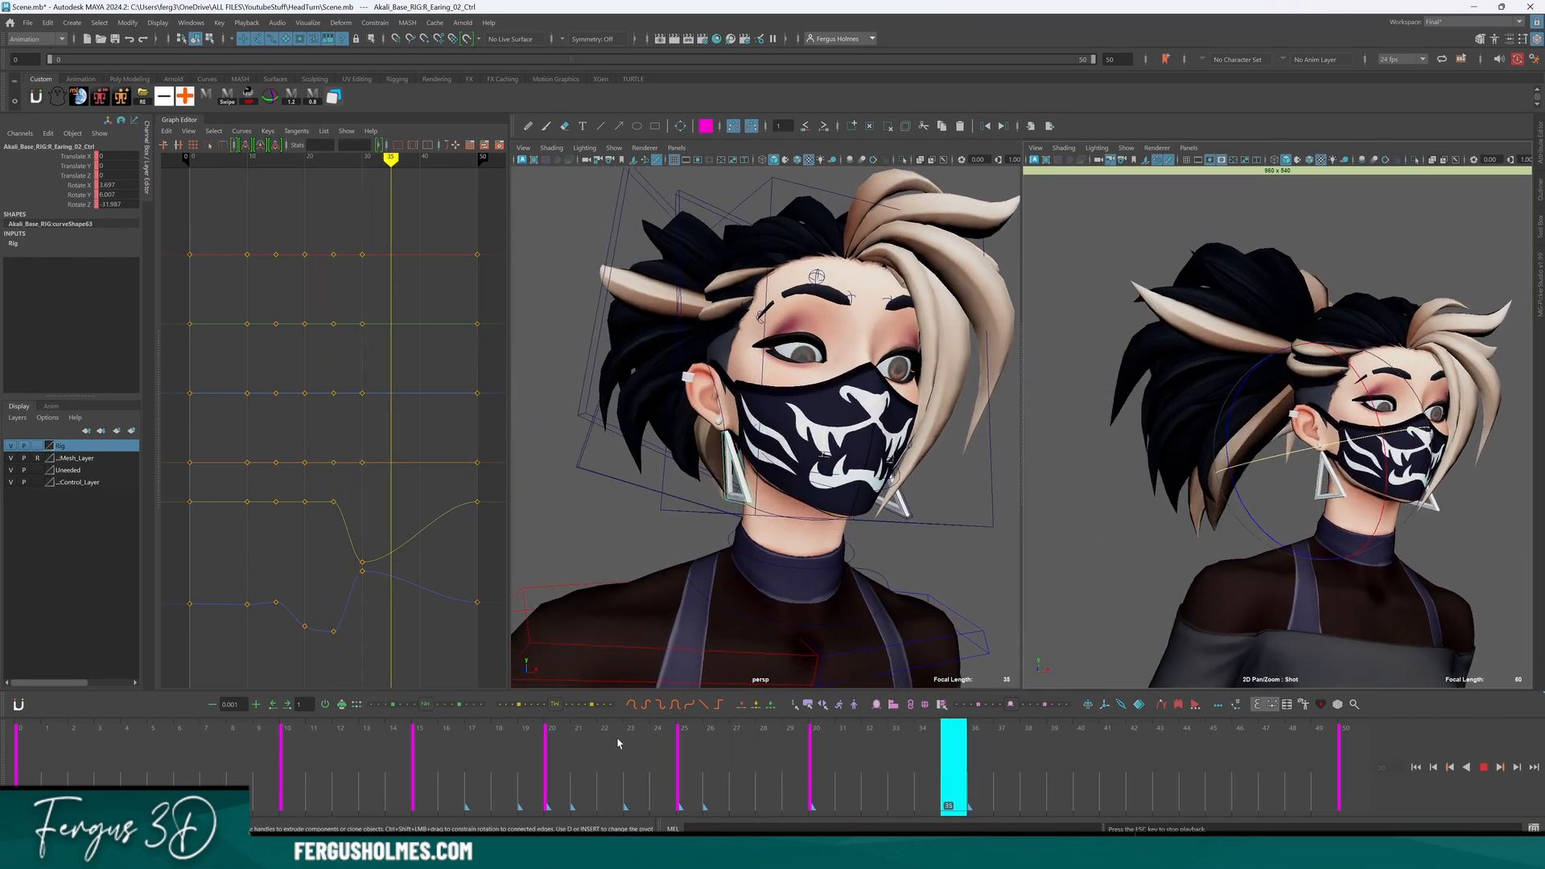
# Swing the right earring back in Rotate Z to about 5 at frame 34 and play back the result.
pyautogui.keyDown('alt'); pyautogui.moveTo(724, 526); pyautogui.dragTo(737, 528); pyautogui.keyUp('alt')
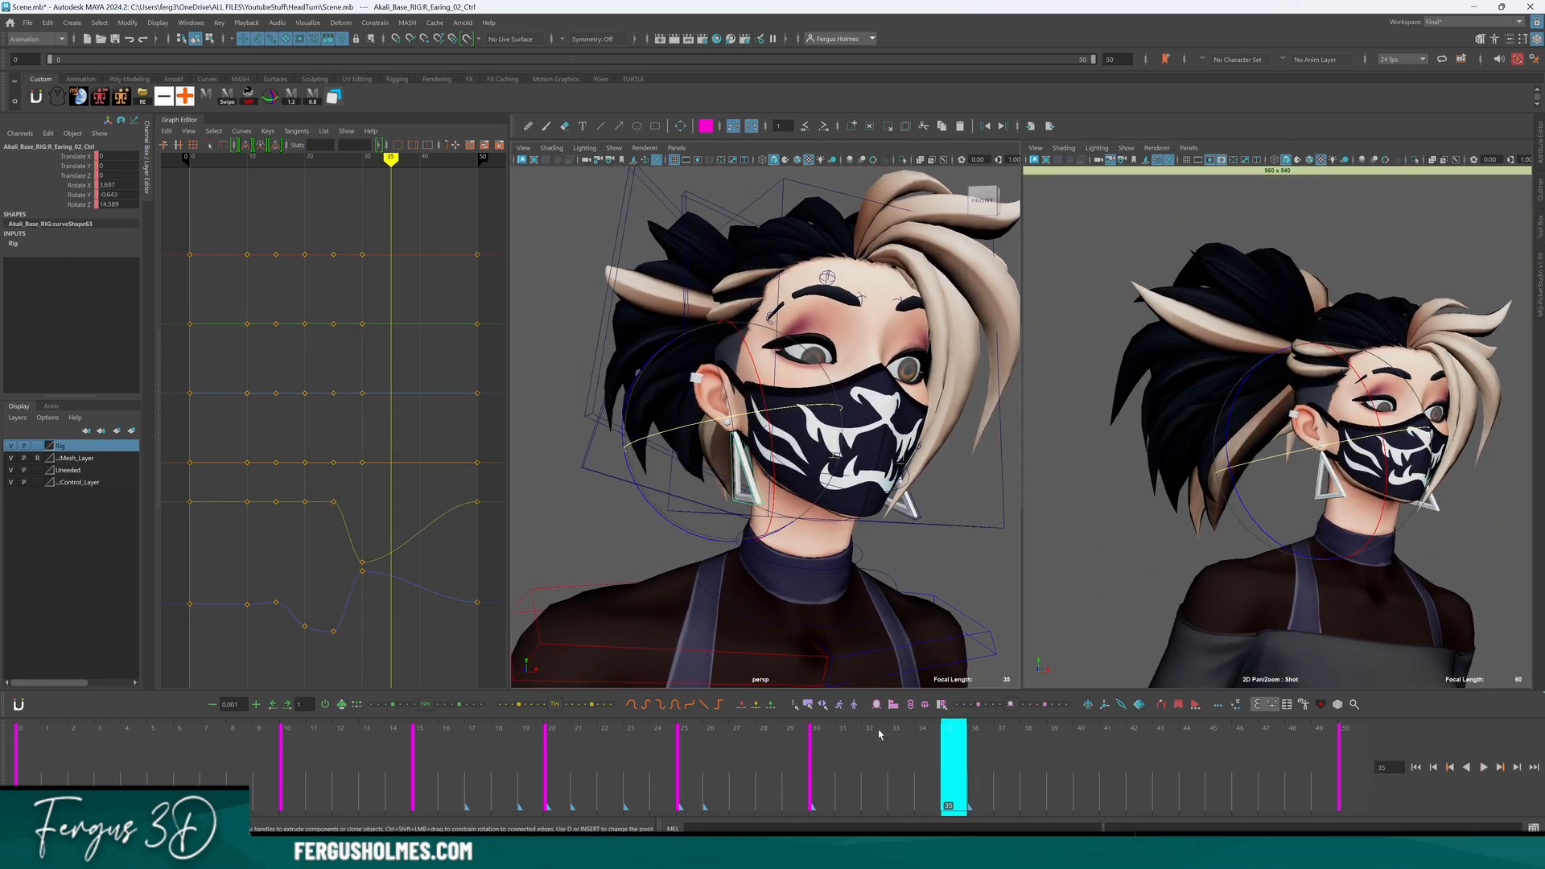
pyautogui.click(927, 748)
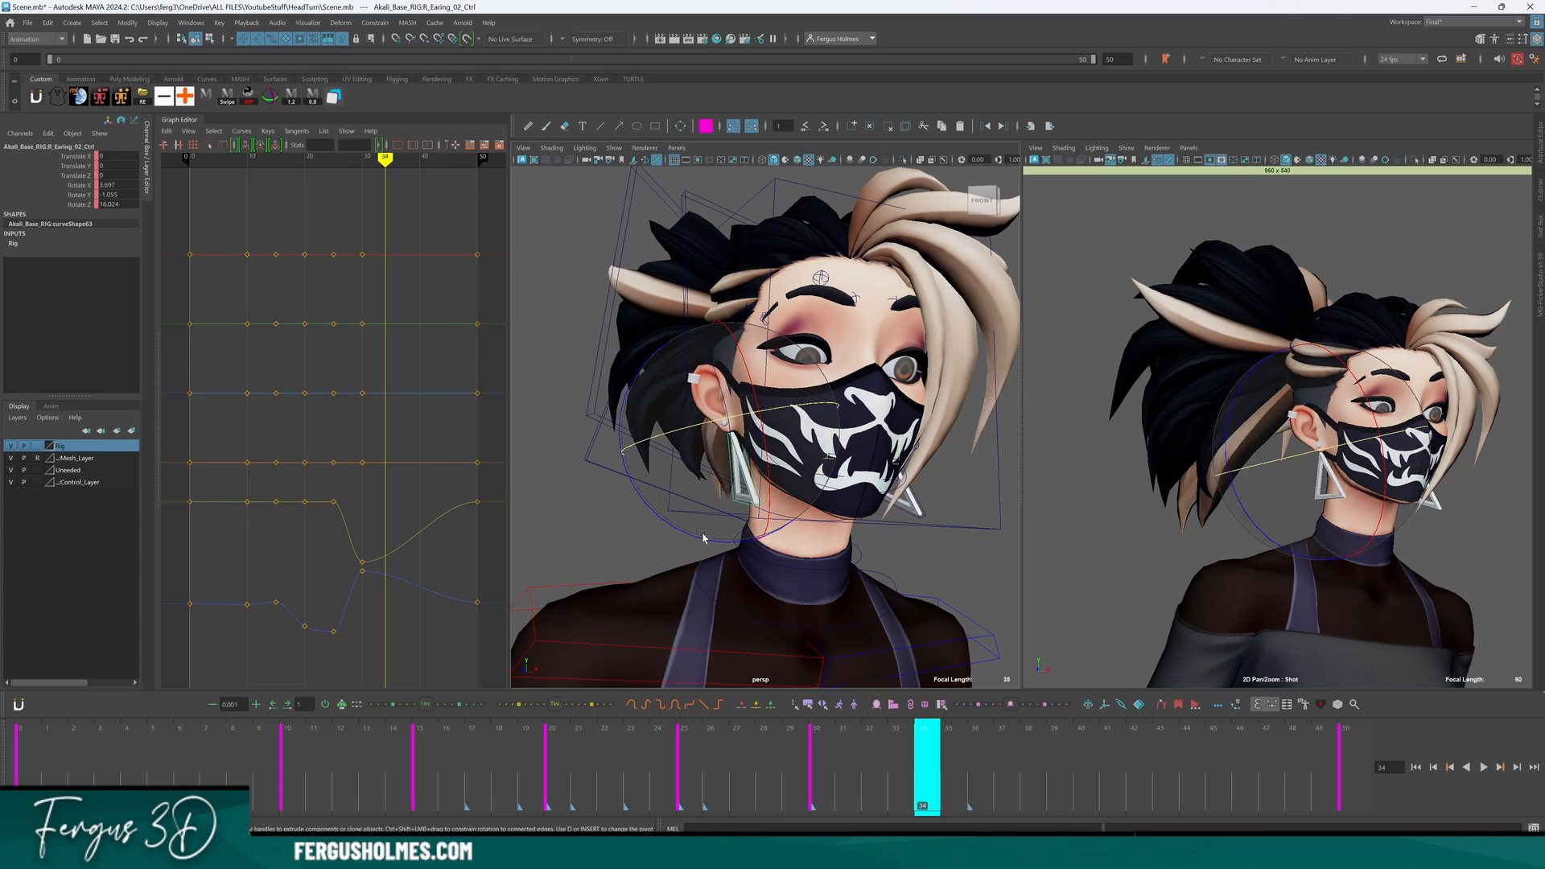
pyautogui.moveTo(737, 543); pyautogui.dragTo(701, 527)
pyautogui.hotkey('alt', 'v')
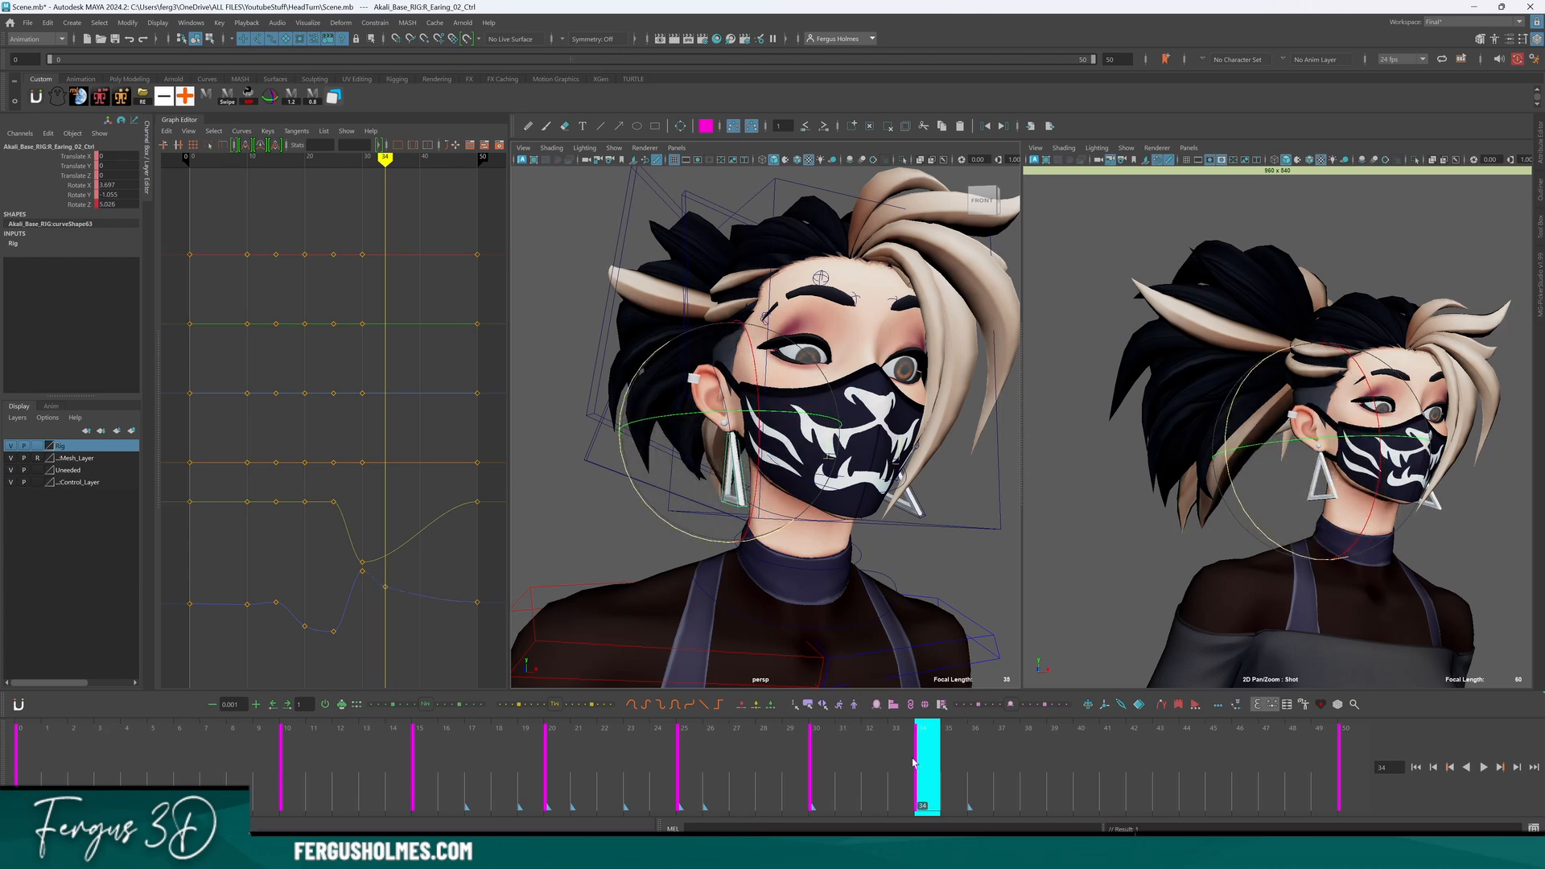
pyautogui.press('Escape')
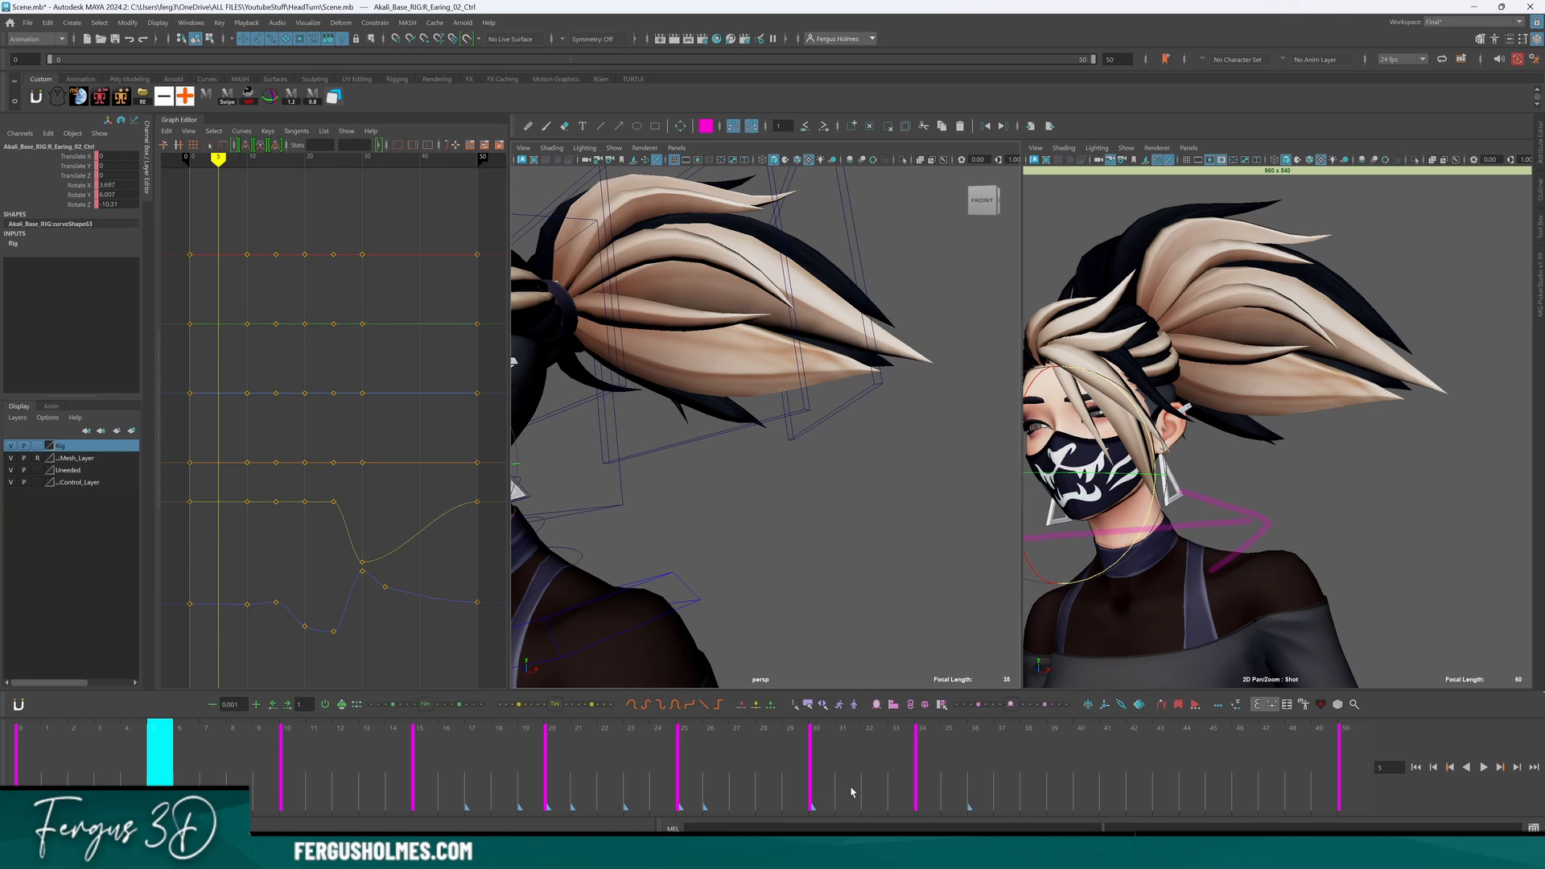
pyautogui.moveTo(848, 792); pyautogui.dragTo(825, 786)
pyautogui.click(689, 751)
pyautogui.hotkey('alt', 'v')
pyautogui.press('Escape')
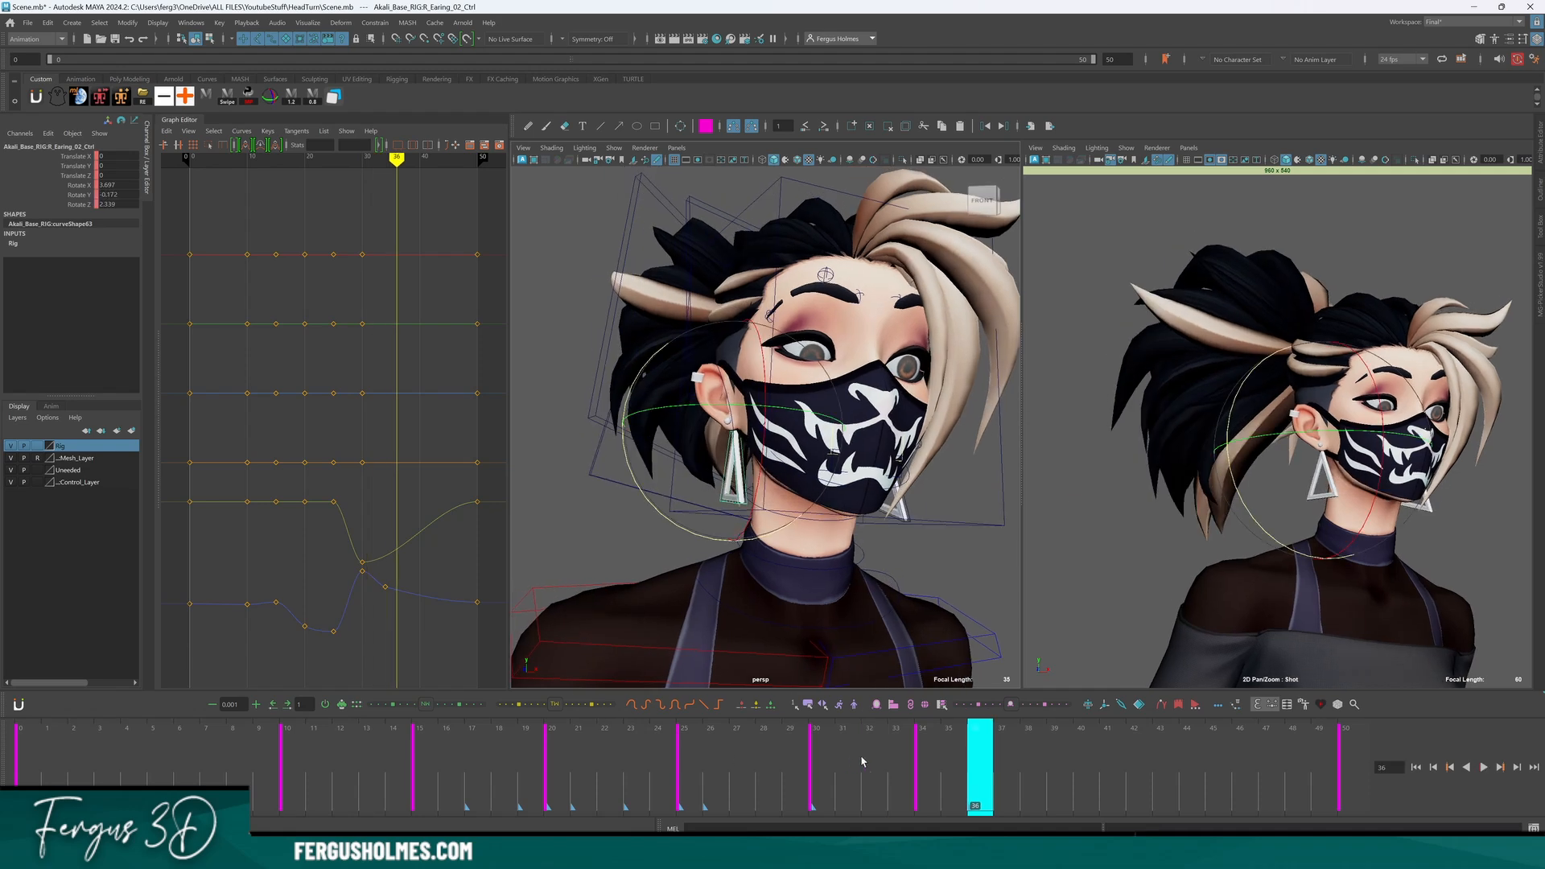
# Swing the right earring's Rotate Z to about 18.5 at frame 38 and pose the return swing at frame 40.
pyautogui.moveTo(986, 753); pyautogui.dragTo(1034, 753)
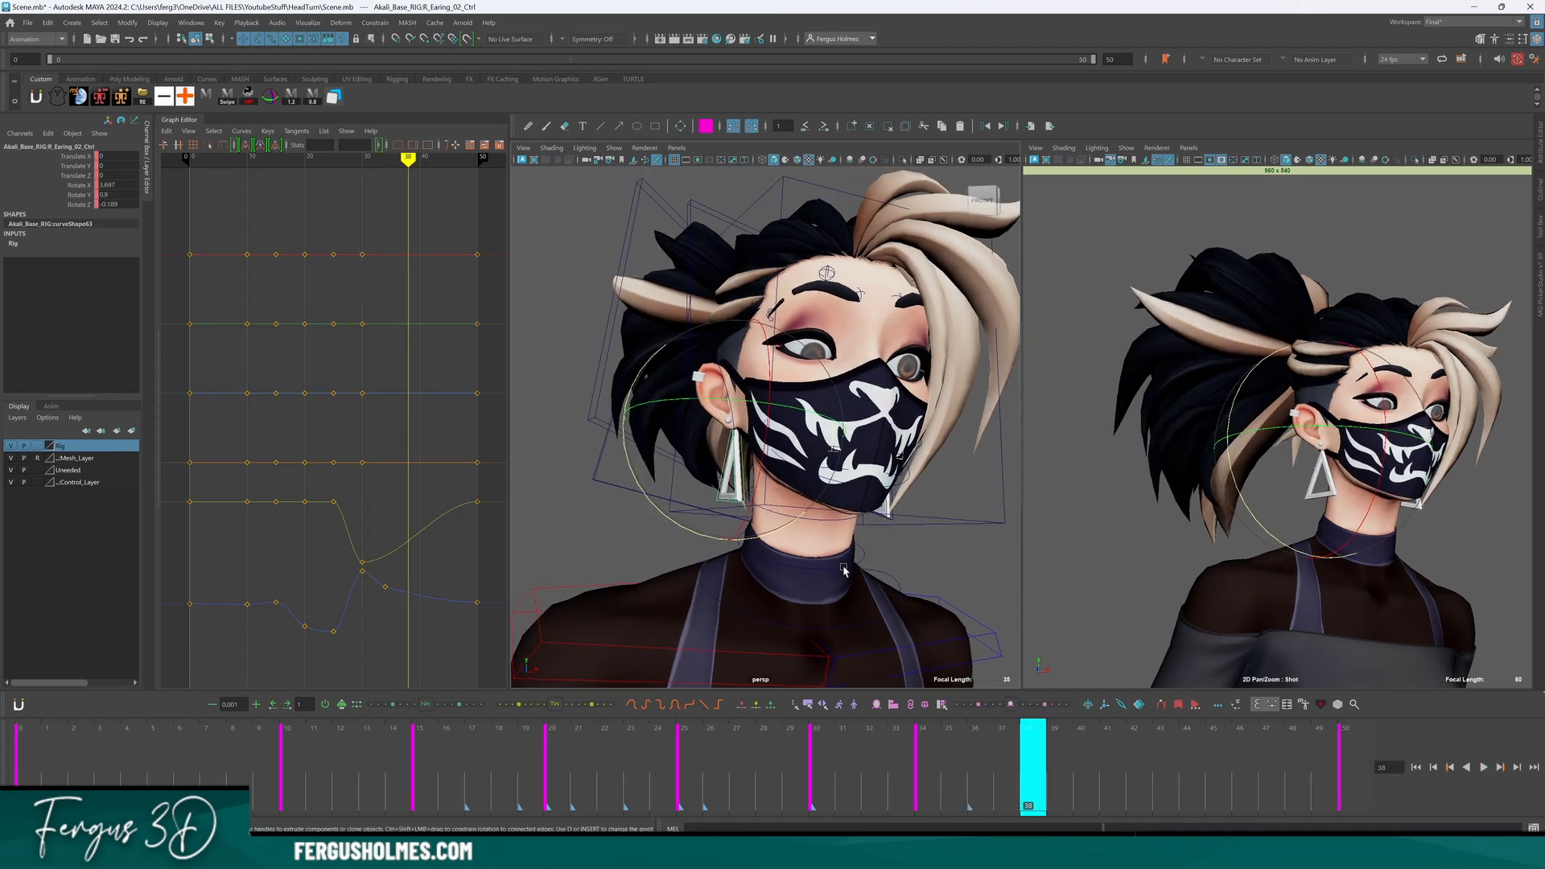
pyautogui.keyDown('alt'); pyautogui.moveTo(787, 543); pyautogui.dragTo(745, 549); pyautogui.keyUp('alt')
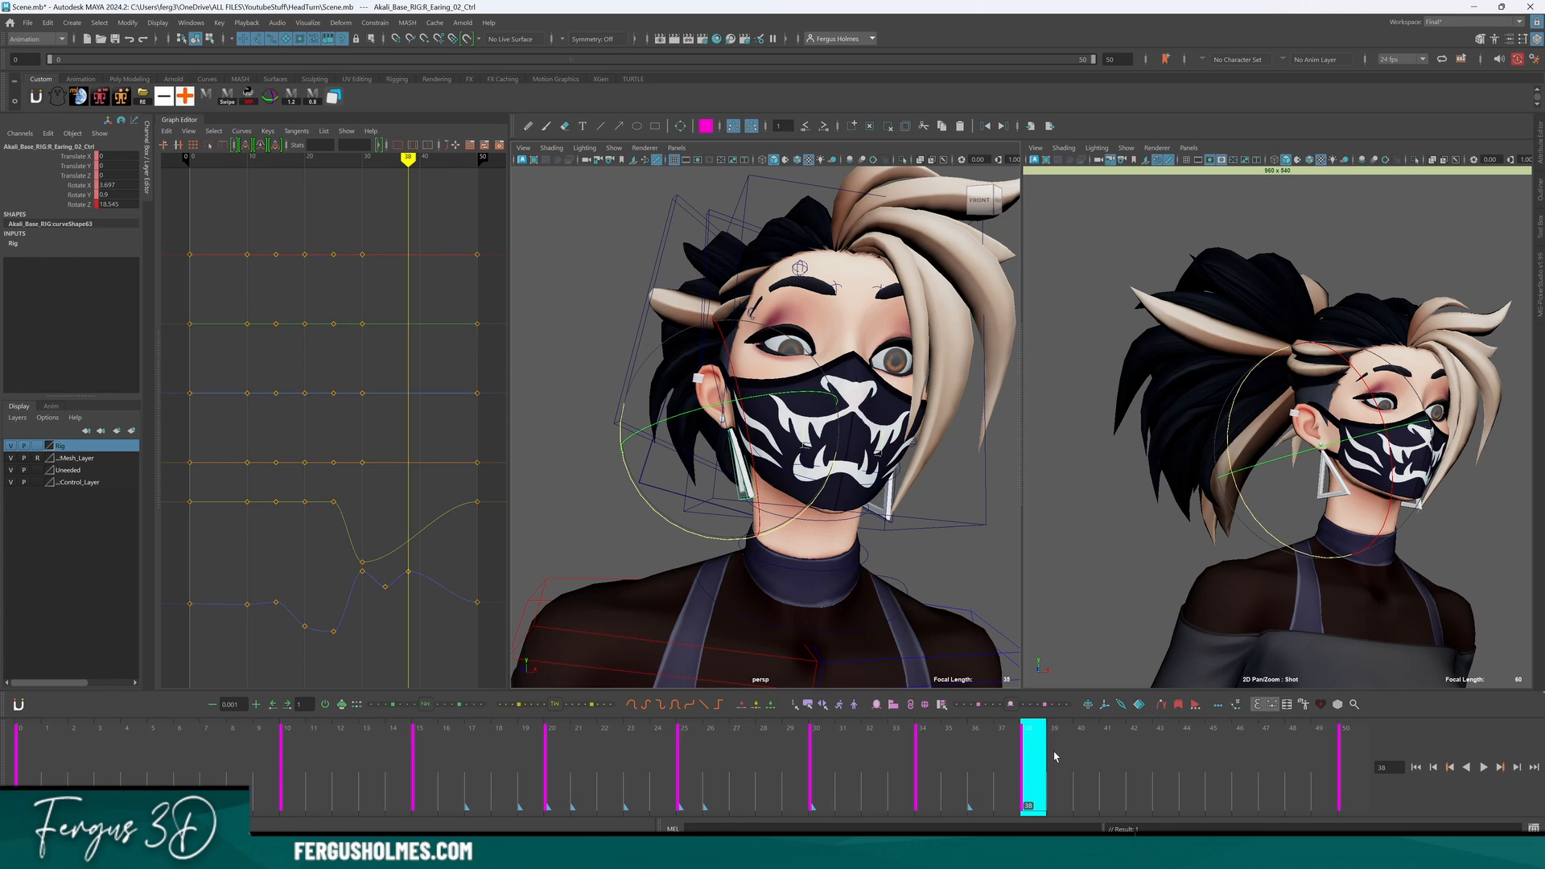
pyautogui.moveTo(1054, 757); pyautogui.dragTo(1084, 757)
pyautogui.moveTo(692, 533)
pyautogui.mouseDown()
pyautogui.moveTo(673, 529)
pyautogui.moveTo(715, 541)
pyautogui.mouseUp()
# Key further small Rotate Z swings on the right earring at frames 42 and 44, continuing the settle toward frame 46.
pyautogui.hotkey('alt', '.')
pyautogui.hotkey('alt', '.')
pyautogui.moveTo(1156, 760); pyautogui.dragTo(1186, 757)
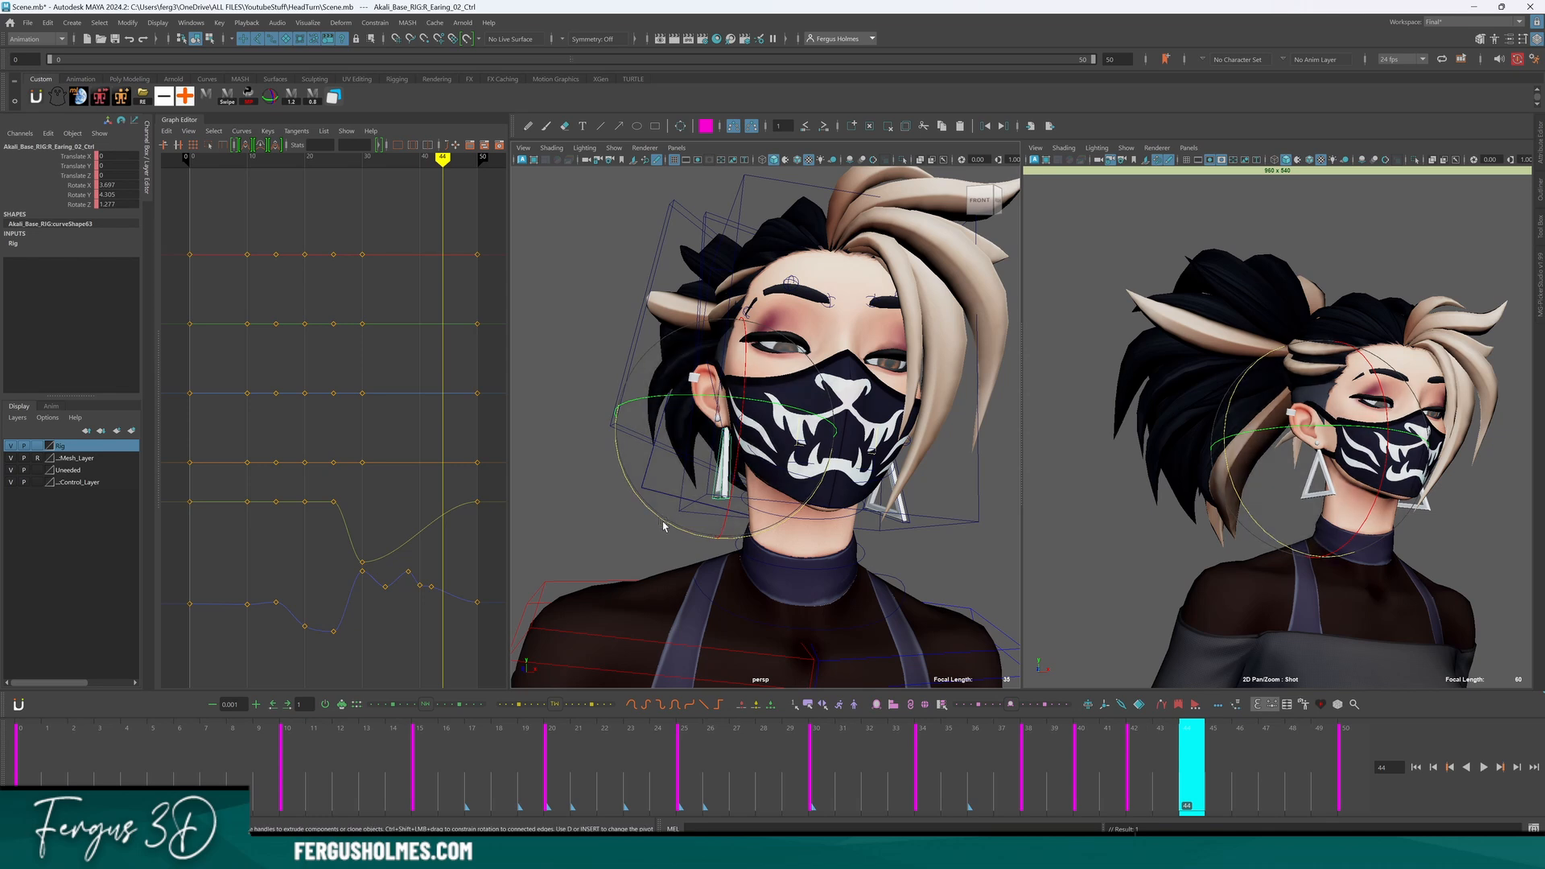
pyautogui.moveTo(671, 527); pyautogui.dragTo(677, 530)
pyautogui.moveTo(1178, 757); pyautogui.dragTo(1245, 757)
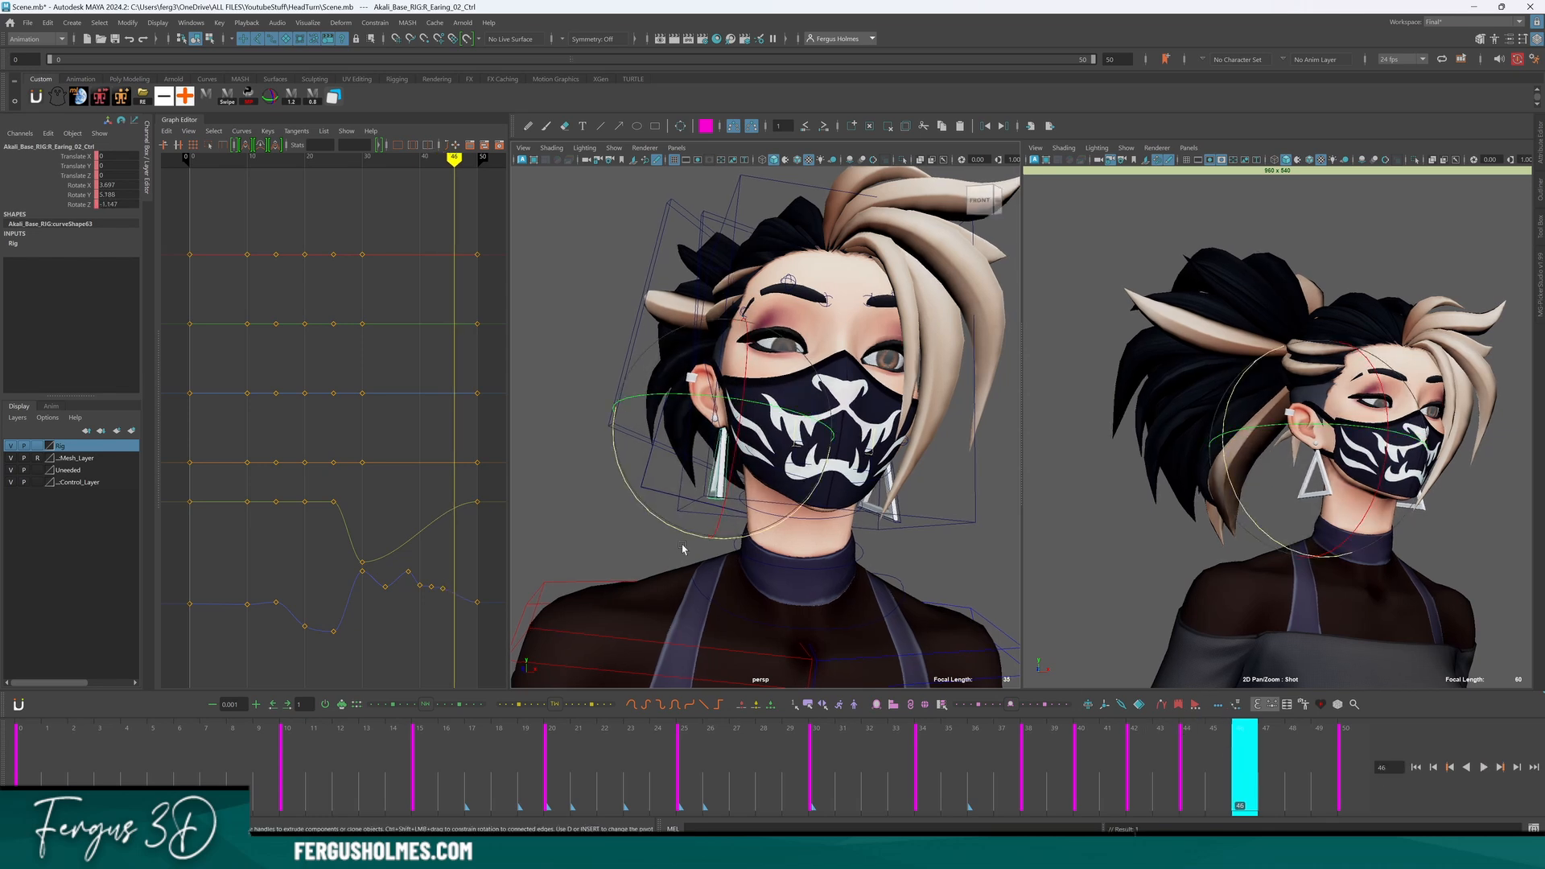
# Raise the right earring's Rotate Z keys at frames 46 and 44 in the Graph Editor, bringing frame 44 to about 4.8.
pyautogui.keyDown('alt'); pyautogui.moveTo(448, 565); pyautogui.dragTo(317, 380, button='middle'); pyautogui.keyUp('alt')
pyautogui.scroll(5, 379, 445)
pyautogui.moveTo(386, 453); pyautogui.dragTo(384, 455)
pyautogui.moveTo(396, 437); pyautogui.dragTo(397, 418, button='middle')
pyautogui.click(394, 416)
pyautogui.press(',')
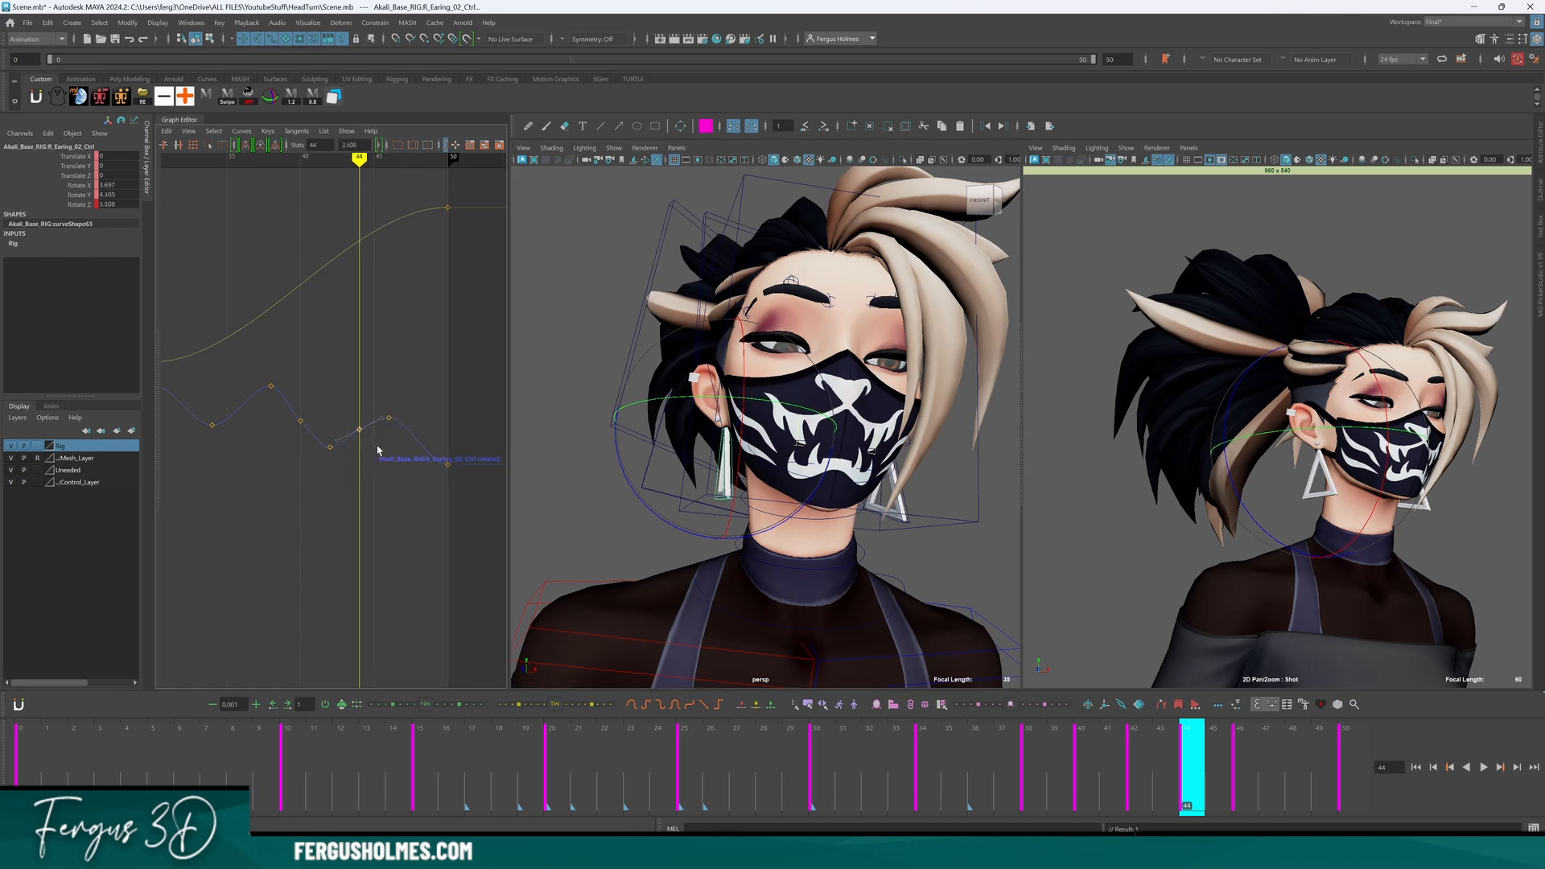
pyautogui.moveTo(358, 437)
pyautogui.keyDown('alt'); pyautogui.mouseDown(button='middle')
pyautogui.moveTo(418, 440)
pyautogui.moveTo(368, 449)
pyautogui.mouseUp(button='middle'); pyautogui.keyUp('alt')
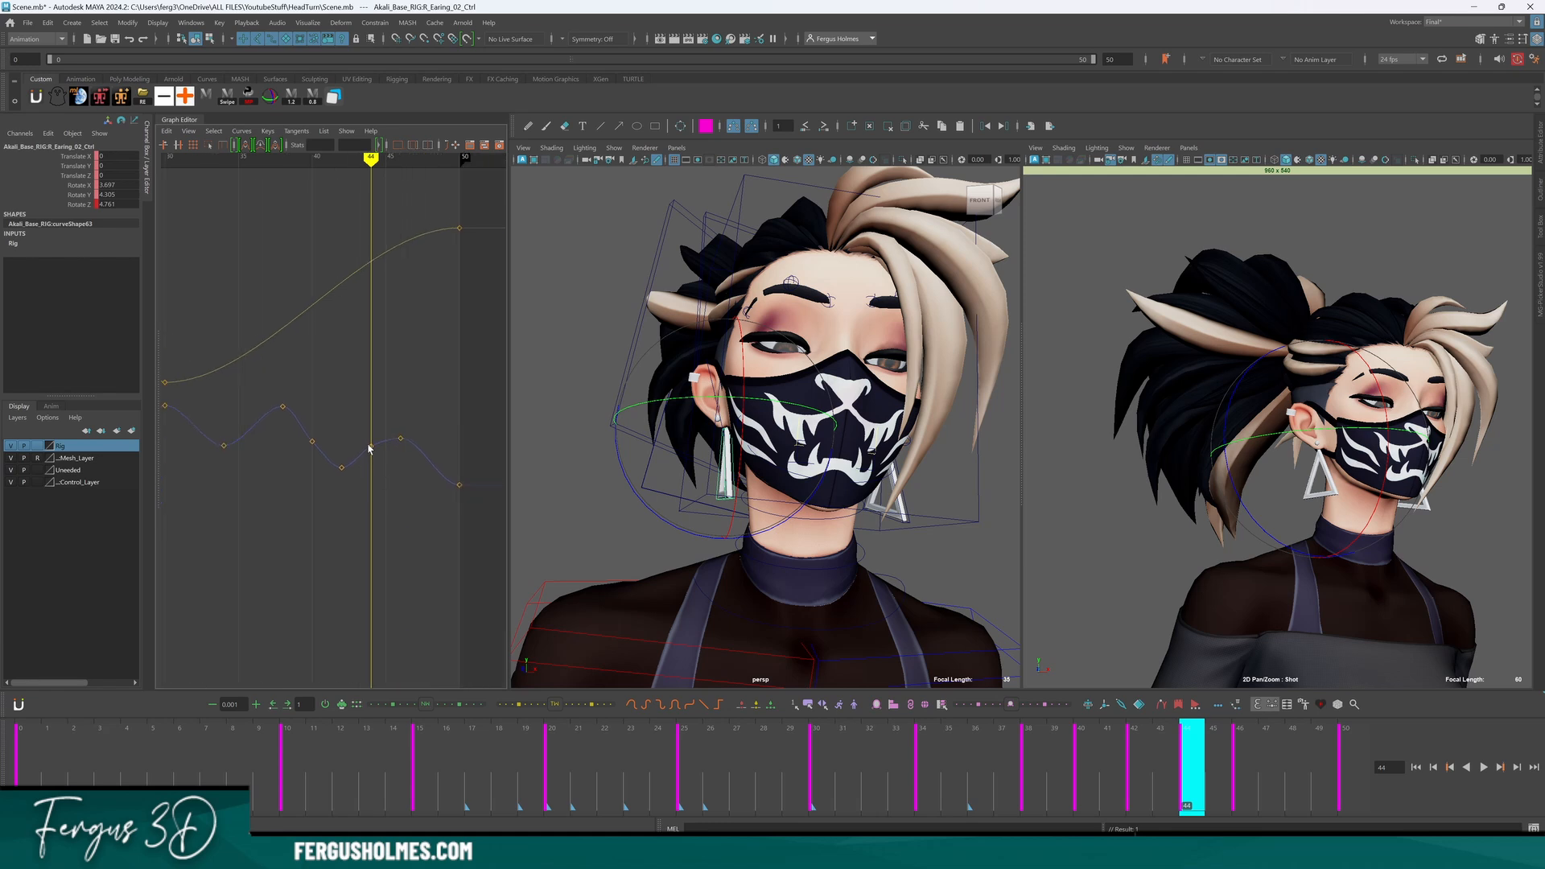
# Lower the right earring's Rotate Z key at frame 46 and raise its final key at frame 50 to about 2.7.
pyautogui.press('.')
pyautogui.moveTo(397, 434); pyautogui.dragTo(408, 444)
pyautogui.moveTo(411, 453); pyautogui.dragTo(483, 477, button='middle')
pyautogui.click(425, 490)
pyautogui.press(',')
pyautogui.press('.')
pyautogui.press('.')
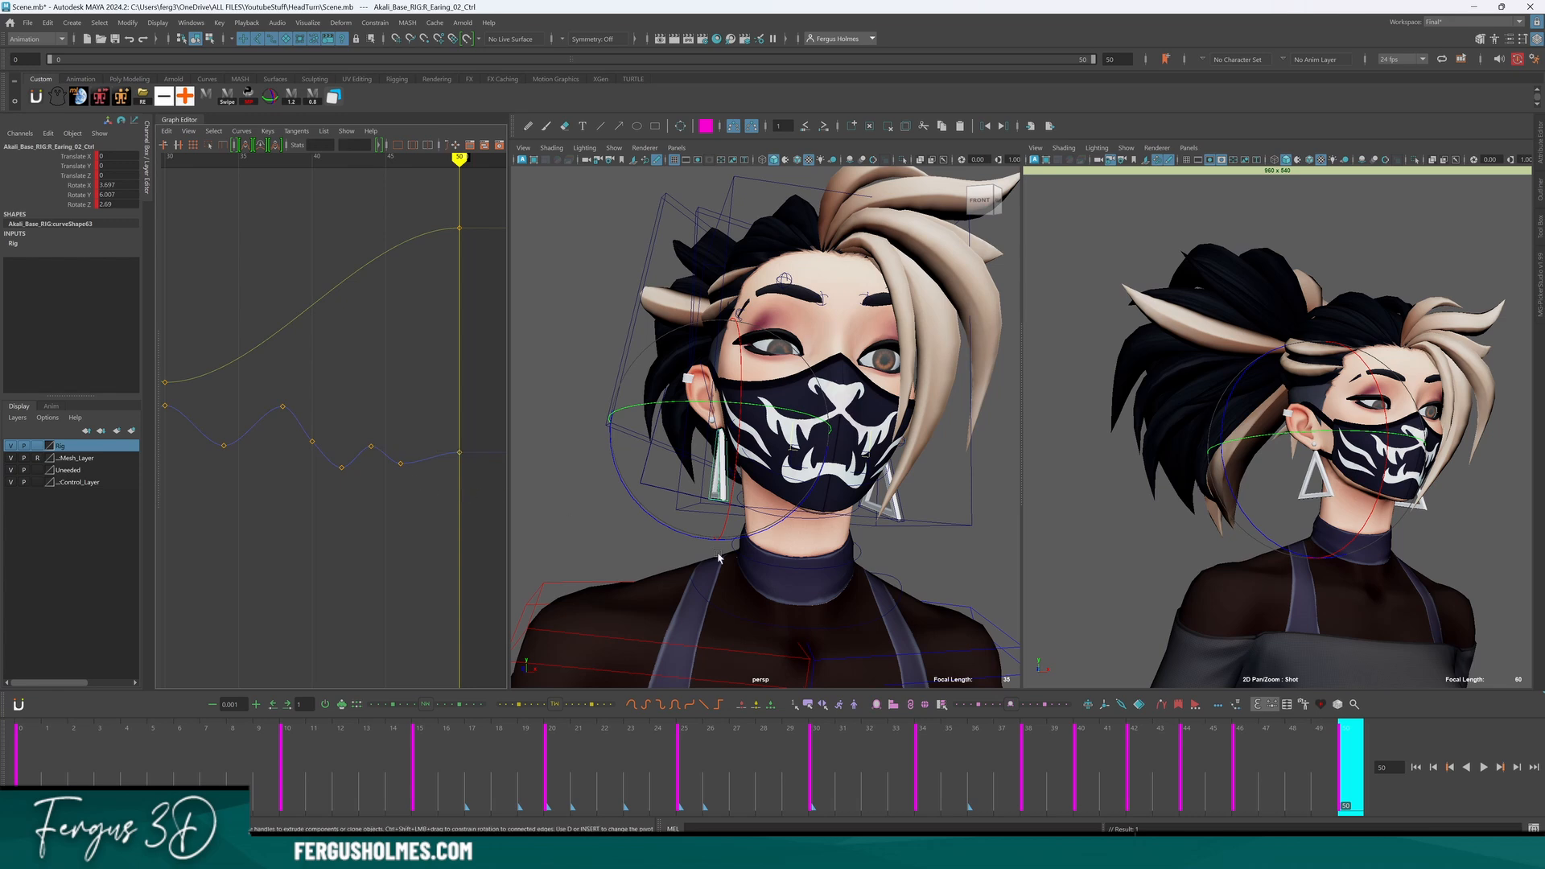
# Key the right earring at frame 48 and raise its Rotate Z value there to form one last small swing.
pyautogui.press(',')
pyautogui.click(1295, 795)
pyautogui.press('s')
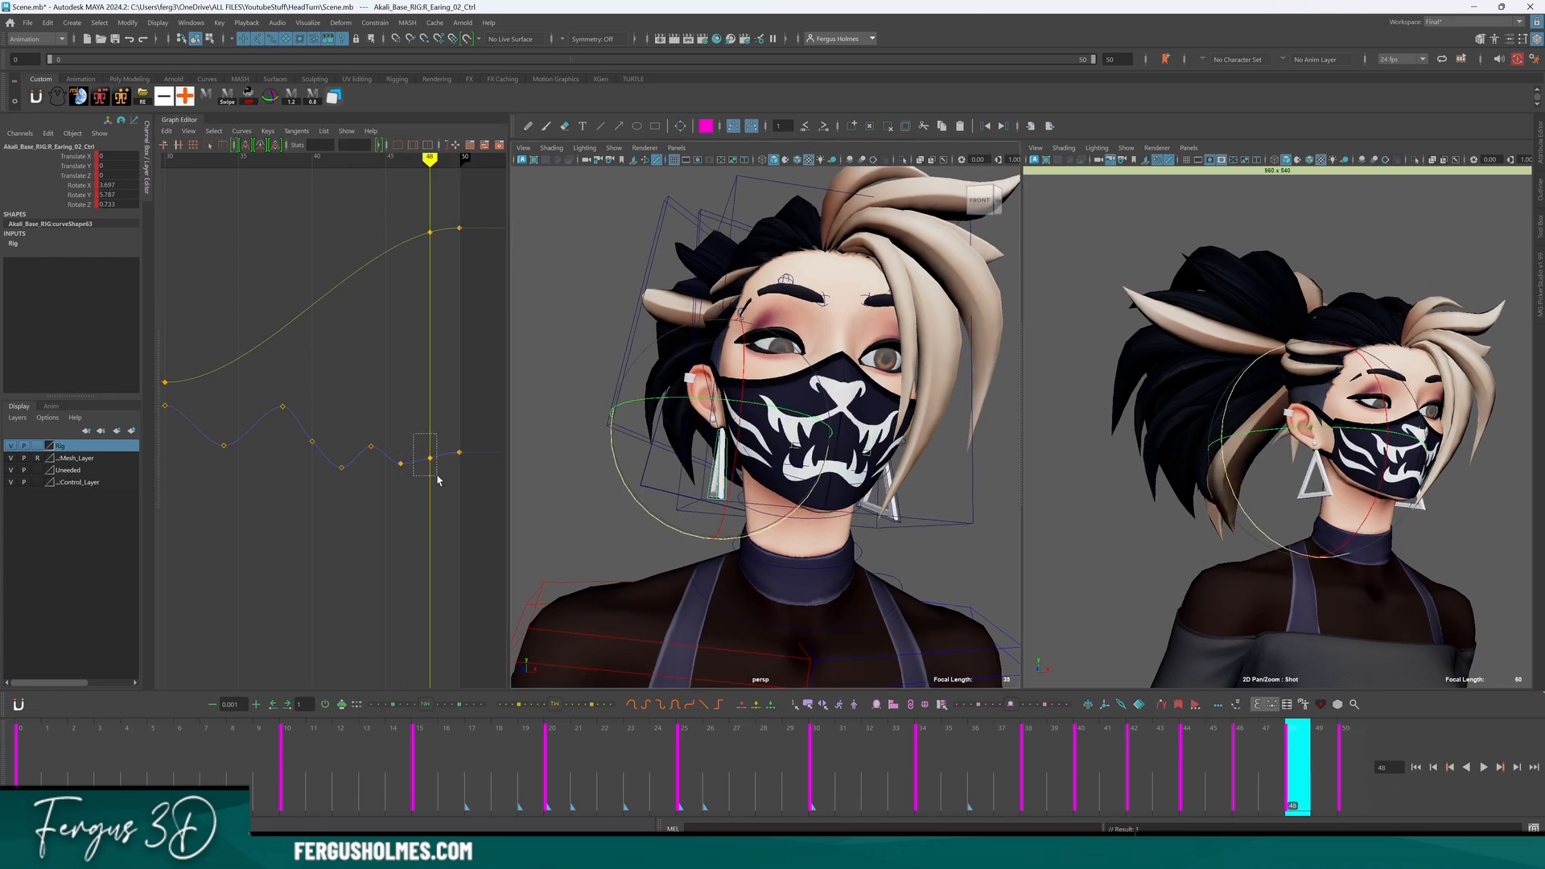
pyautogui.moveTo(438, 480); pyautogui.dragTo(439, 479)
pyautogui.moveTo(439, 480); pyautogui.dragTo(439, 468, button='middle')
# Raise the right earring's Rotate Z keys between frames 40 and 48 slightly, bringing frame 40 to about 10.5.
pyautogui.press(',')
pyautogui.press(',')
pyautogui.click(327, 419)
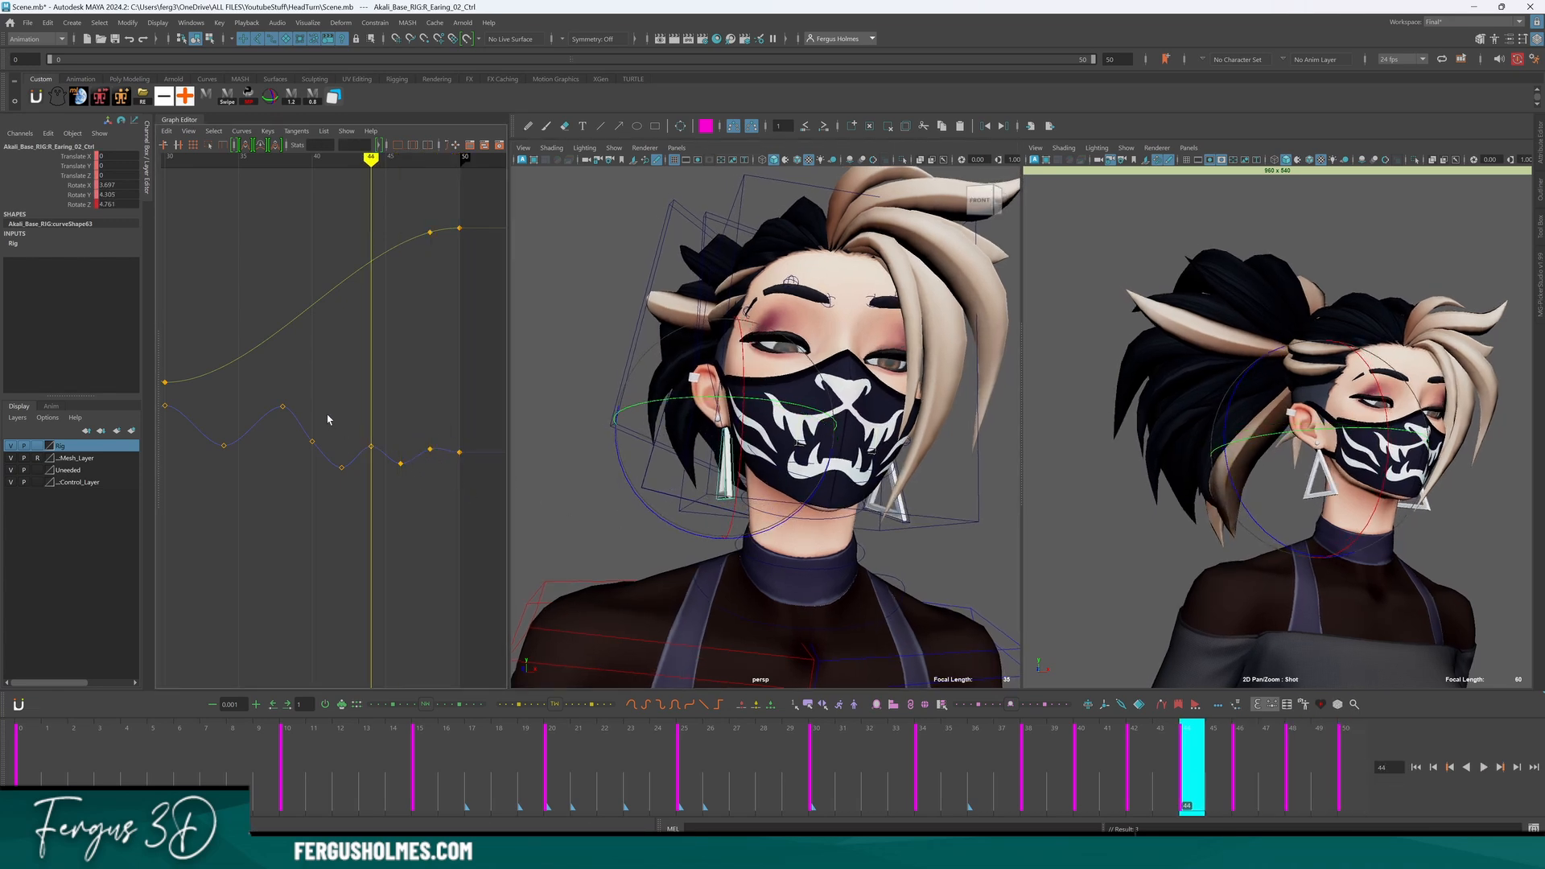
pyautogui.moveTo(439, 499); pyautogui.dragTo(445, 472, button='middle')
pyautogui.click(328, 424)
pyautogui.press(',')
pyautogui.press(',')
# Play back and scrub the closing frames to review the right earring's diminishing swings.
pyautogui.hotkey('alt', 'v')
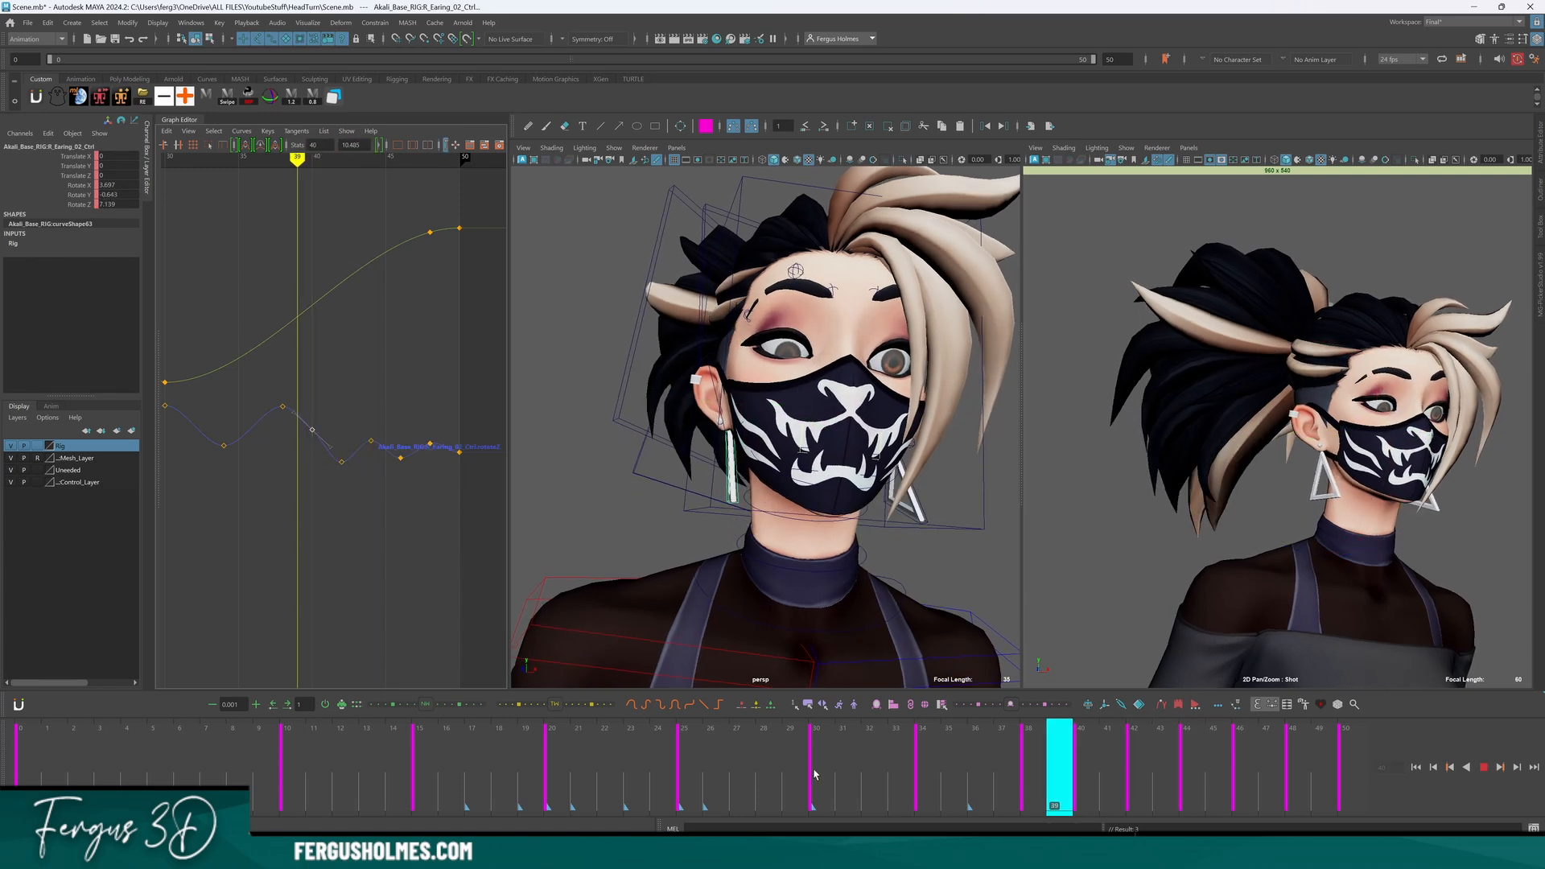
pyautogui.click(790, 767)
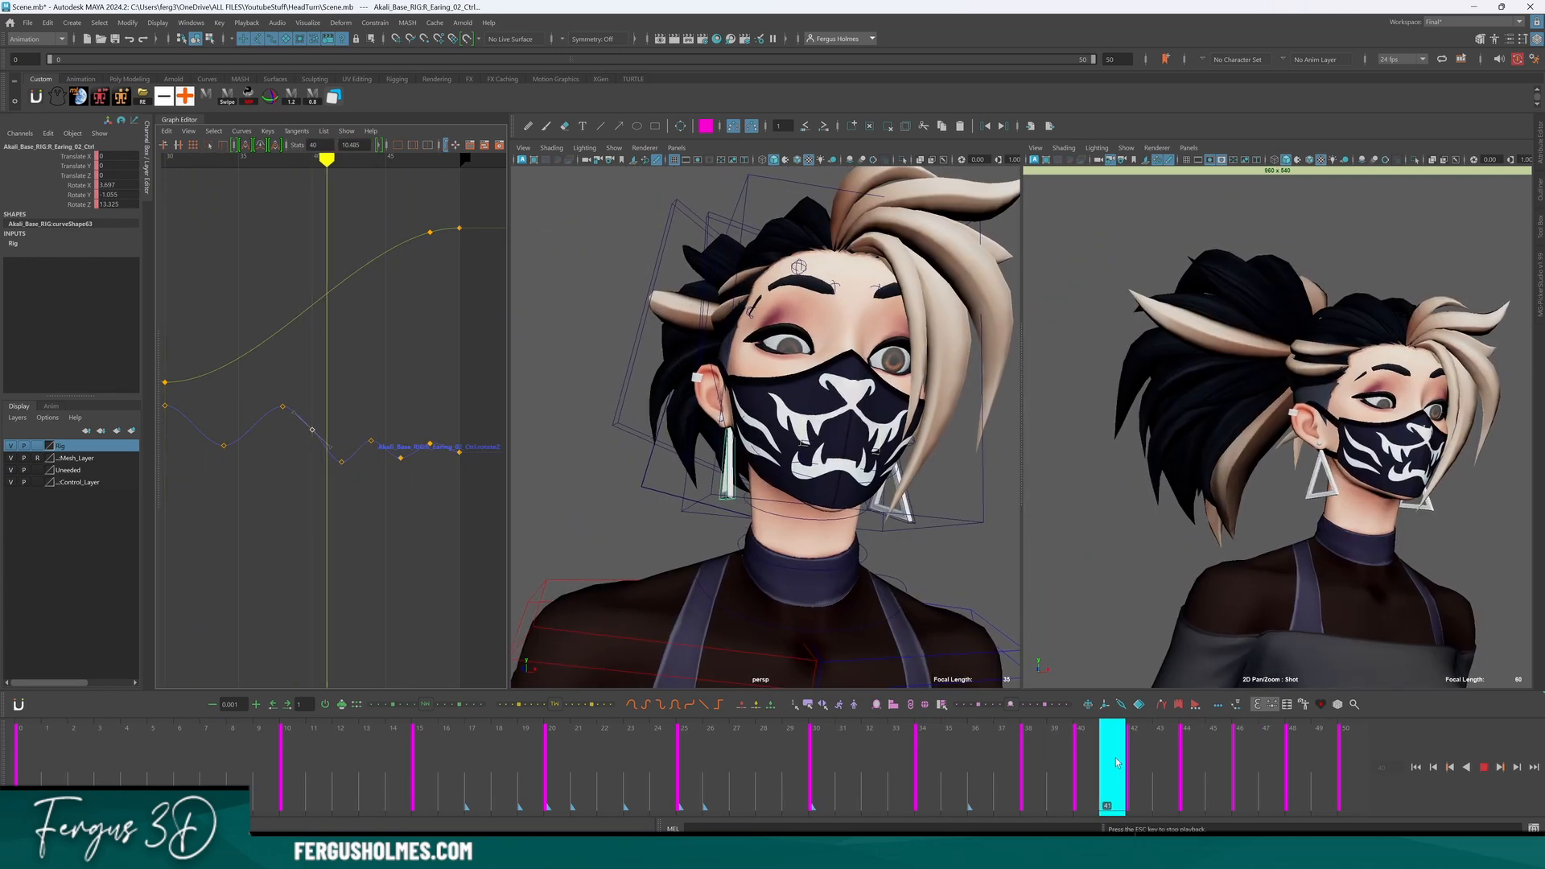
pyautogui.hotkey('alt', 'v')
pyautogui.moveTo(1191, 762); pyautogui.dragTo(725, 771)
pyautogui.hotkey('alt', 'v')
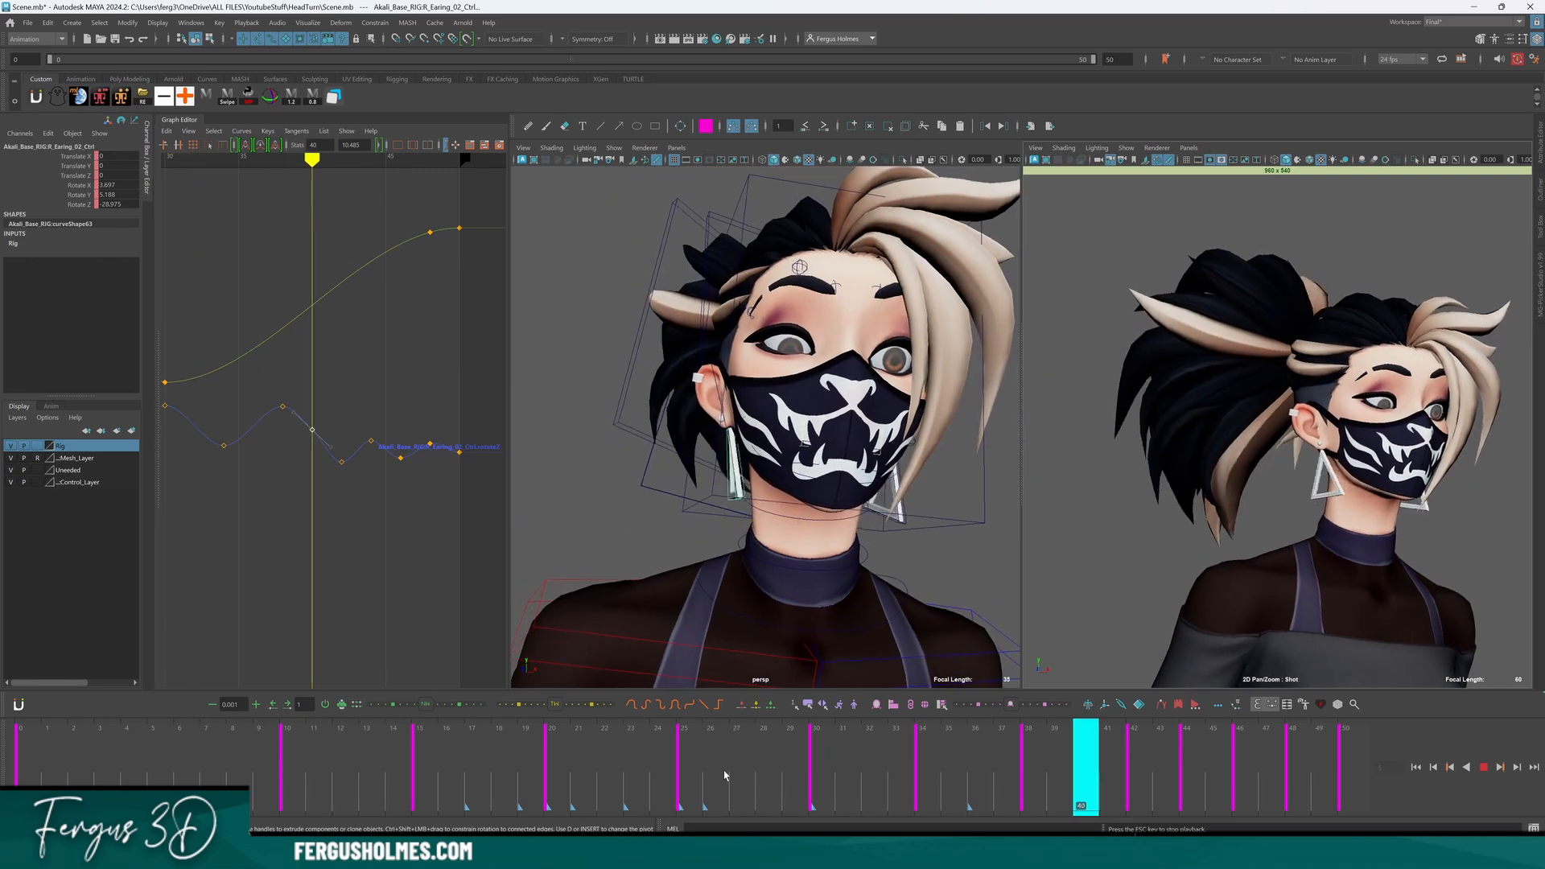
pyautogui.hotkey('alt', 'v')
# Remove the right earring's Rotate Z key at frame 46 and lower the key at frame 48.
pyautogui.click(419, 551)
pyautogui.click(1182, 771)
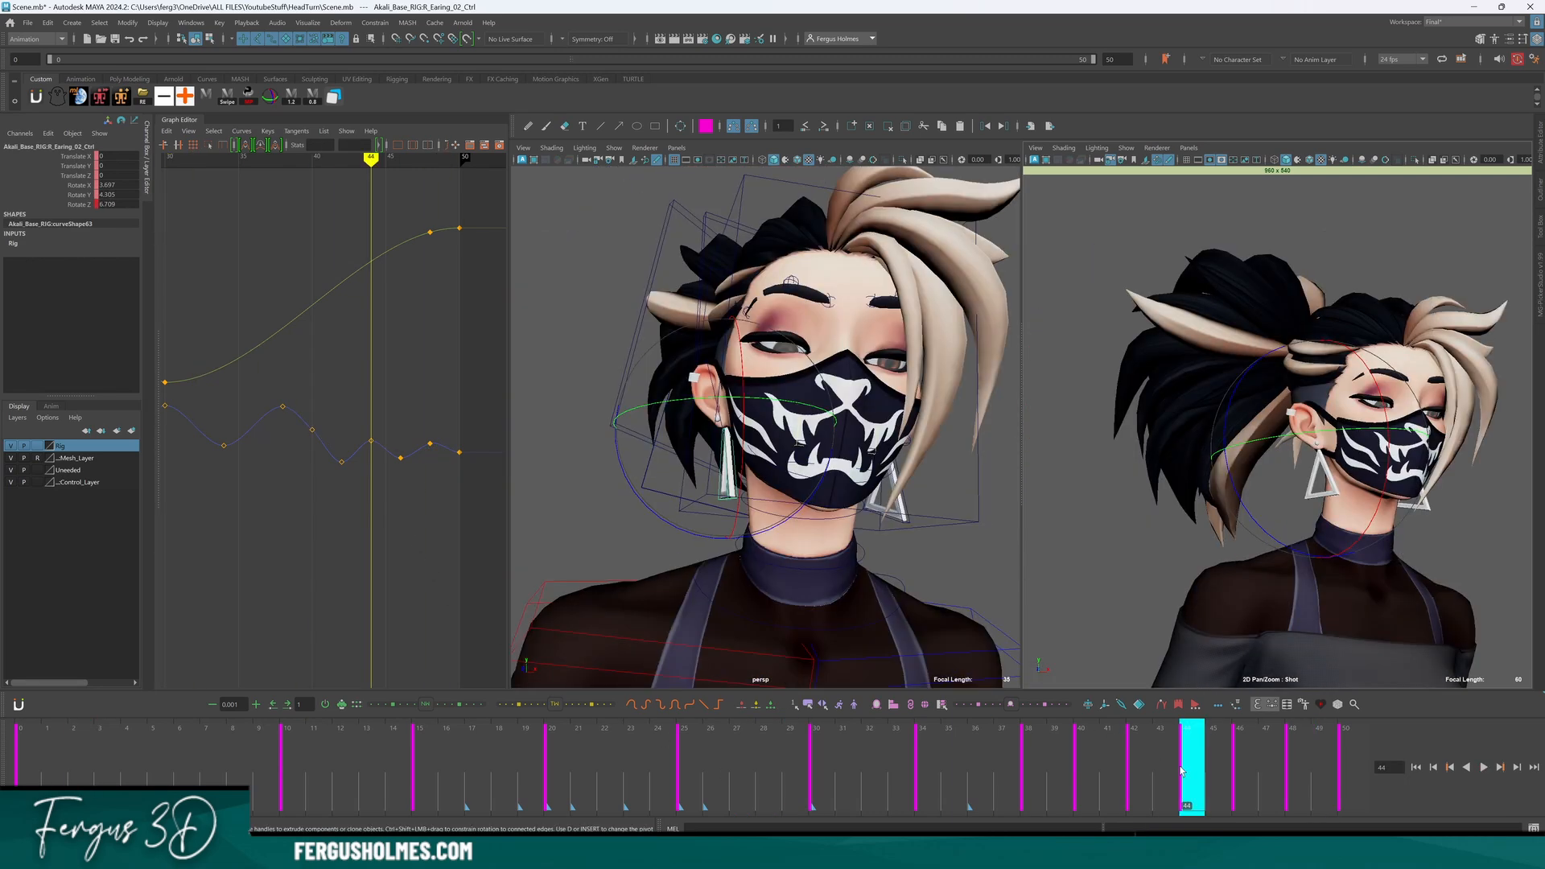
pyautogui.press('.')
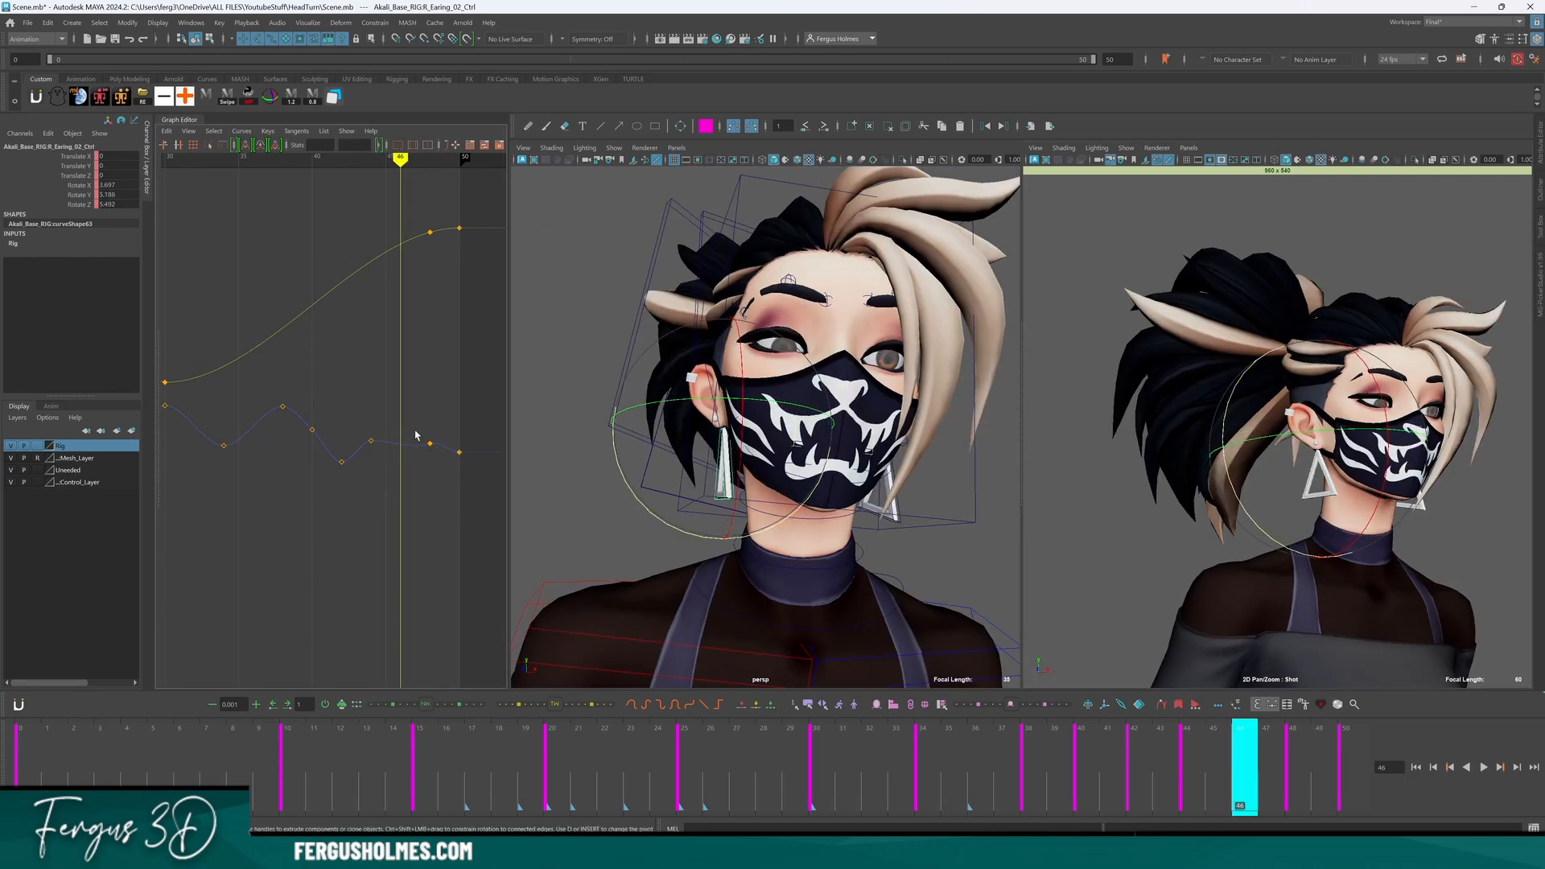
pyautogui.click(379, 509)
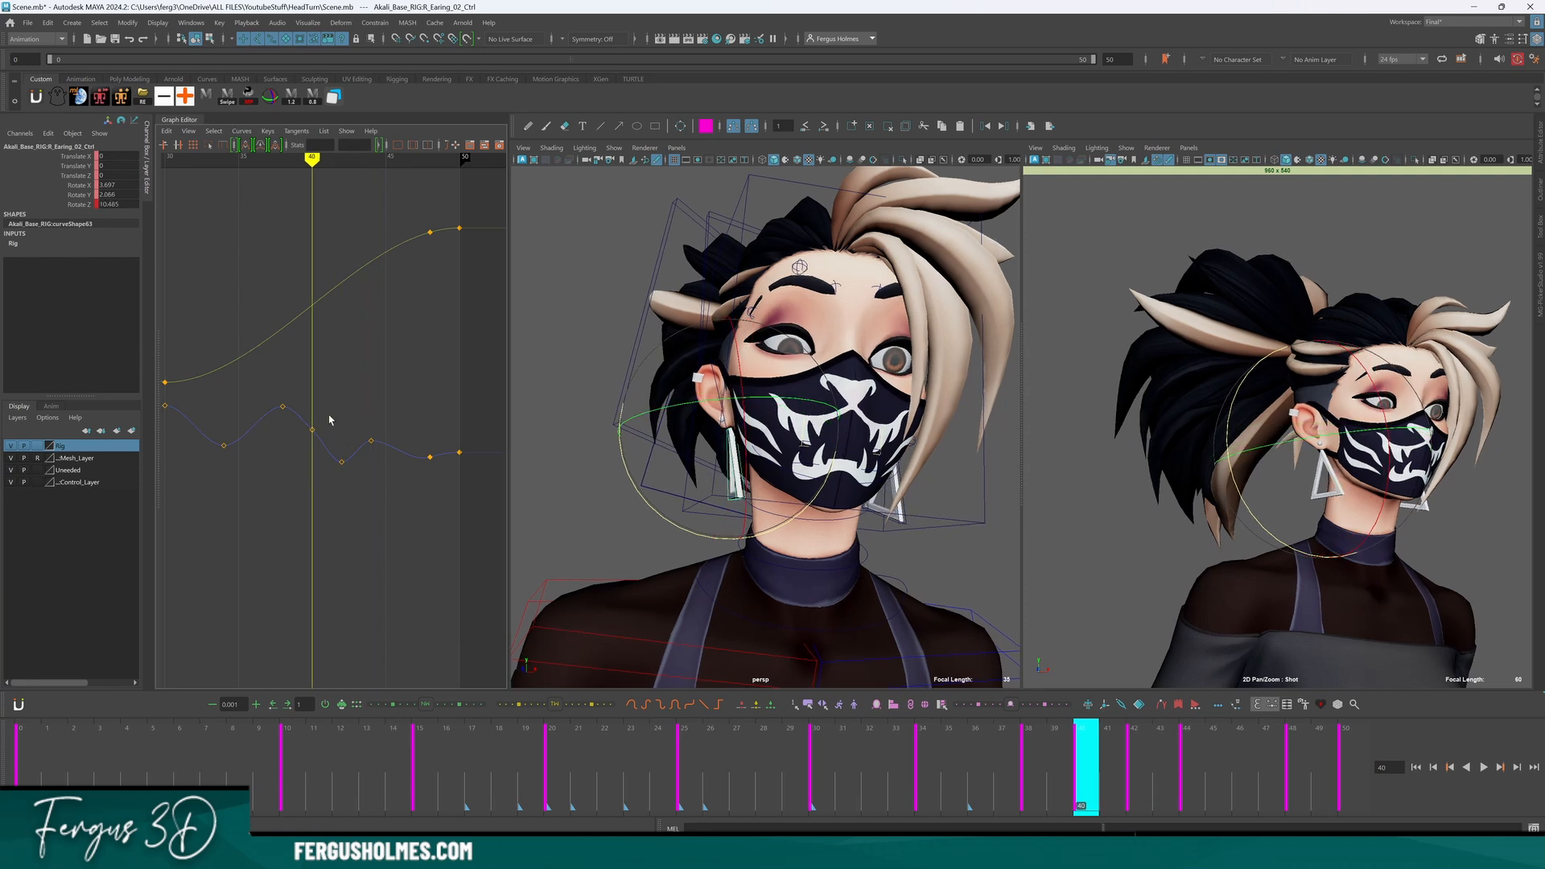
# Delete the right earring's Rotate Z key at frame 40 and shift the frame 44 key to frame 45.
pyautogui.press('Delete')
pyautogui.moveTo(330, 417); pyautogui.dragTo(388, 457)
pyautogui.press('.')
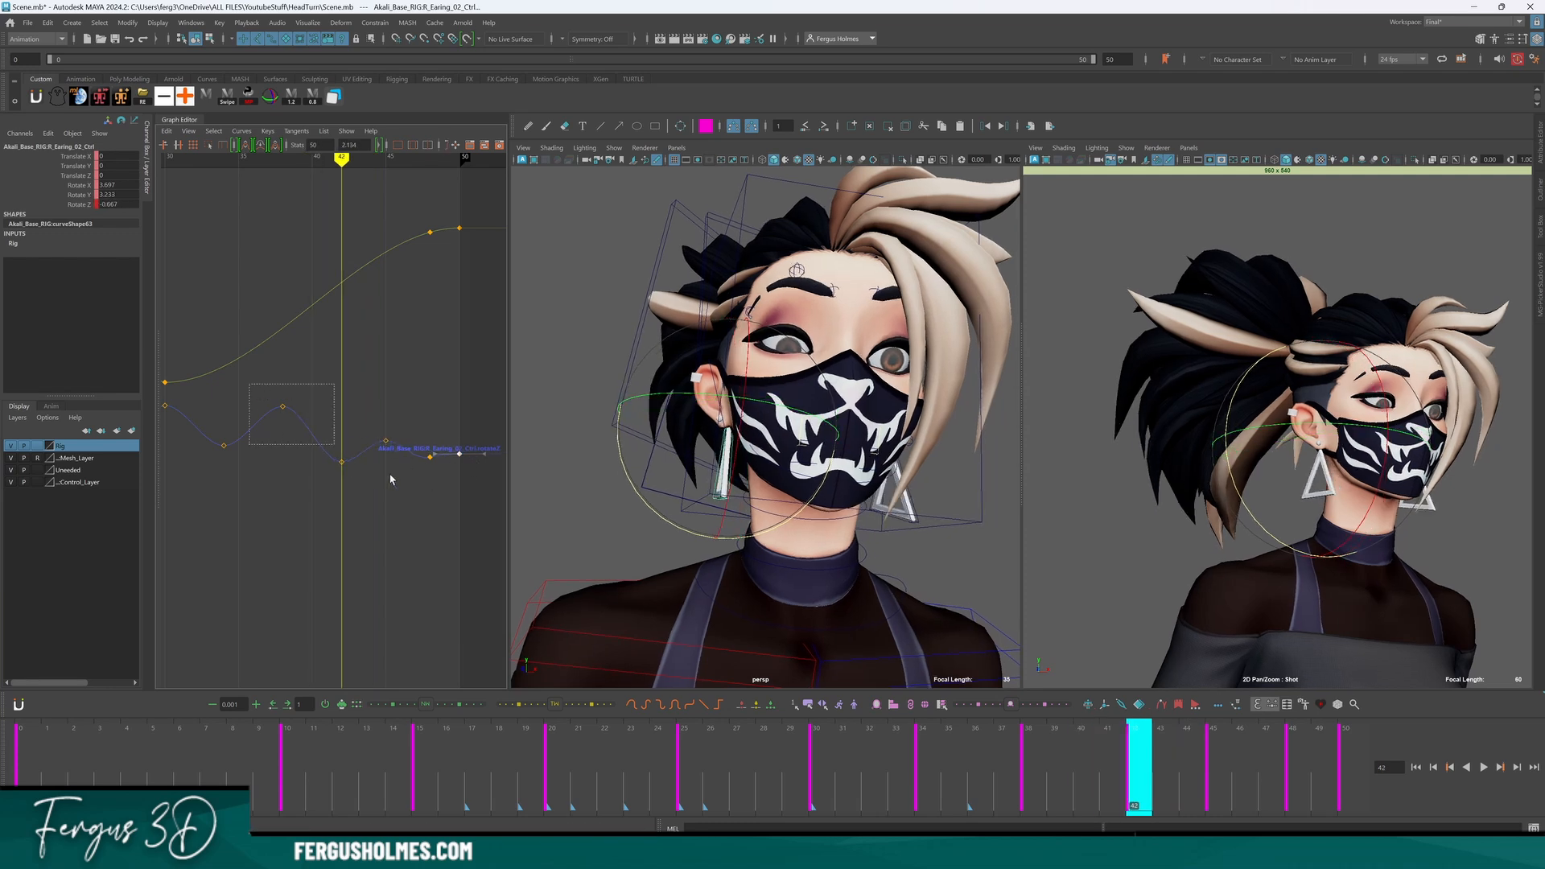
# Play back the full head turn to review how the right earring's swings settle.
pyautogui.click(470, 509)
pyautogui.keyDown('alt'); pyautogui.moveTo(470, 510); pyautogui.dragTo(173, 507, button='right'); pyautogui.keyUp('alt')
pyautogui.hotkey('alt', 'v')
pyautogui.click(669, 742)
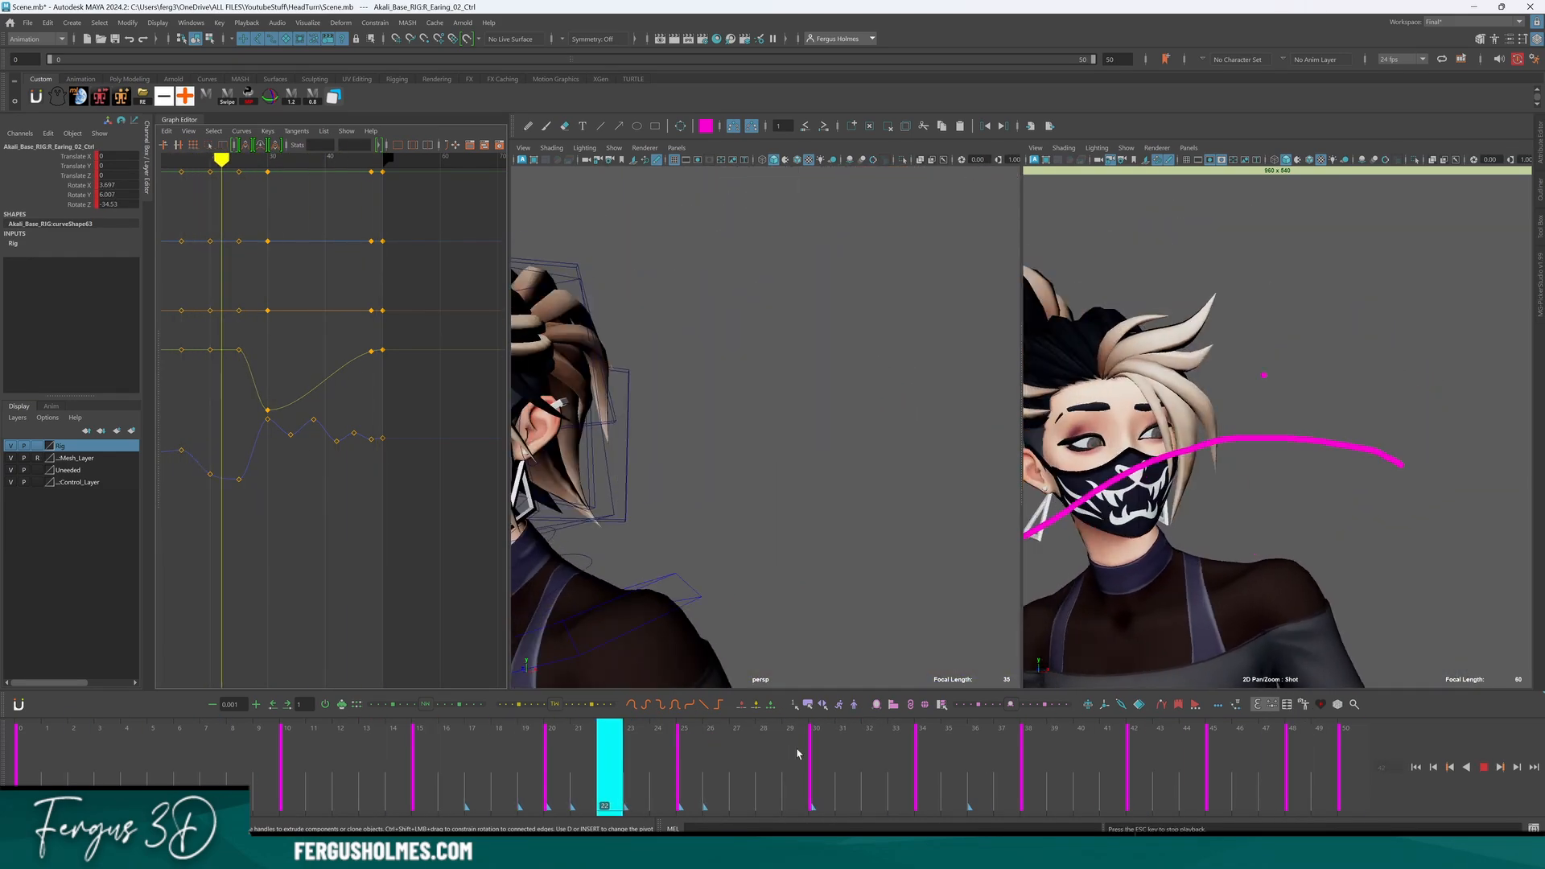
pyautogui.hotkey('alt', 'v')
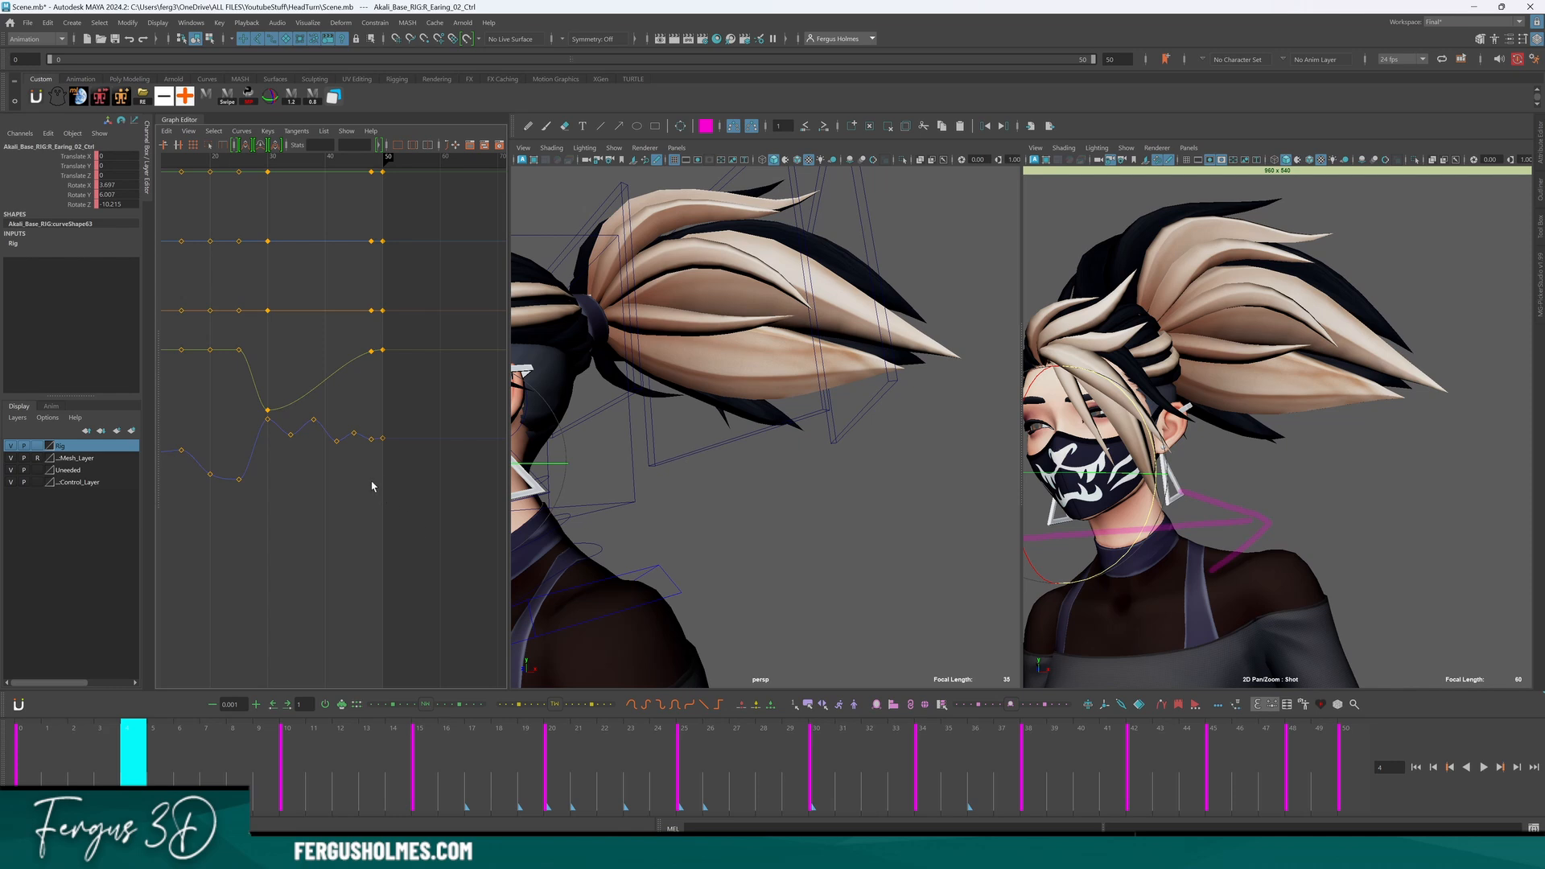
pyautogui.press('f')
pyautogui.scroll(3, 319, 443)
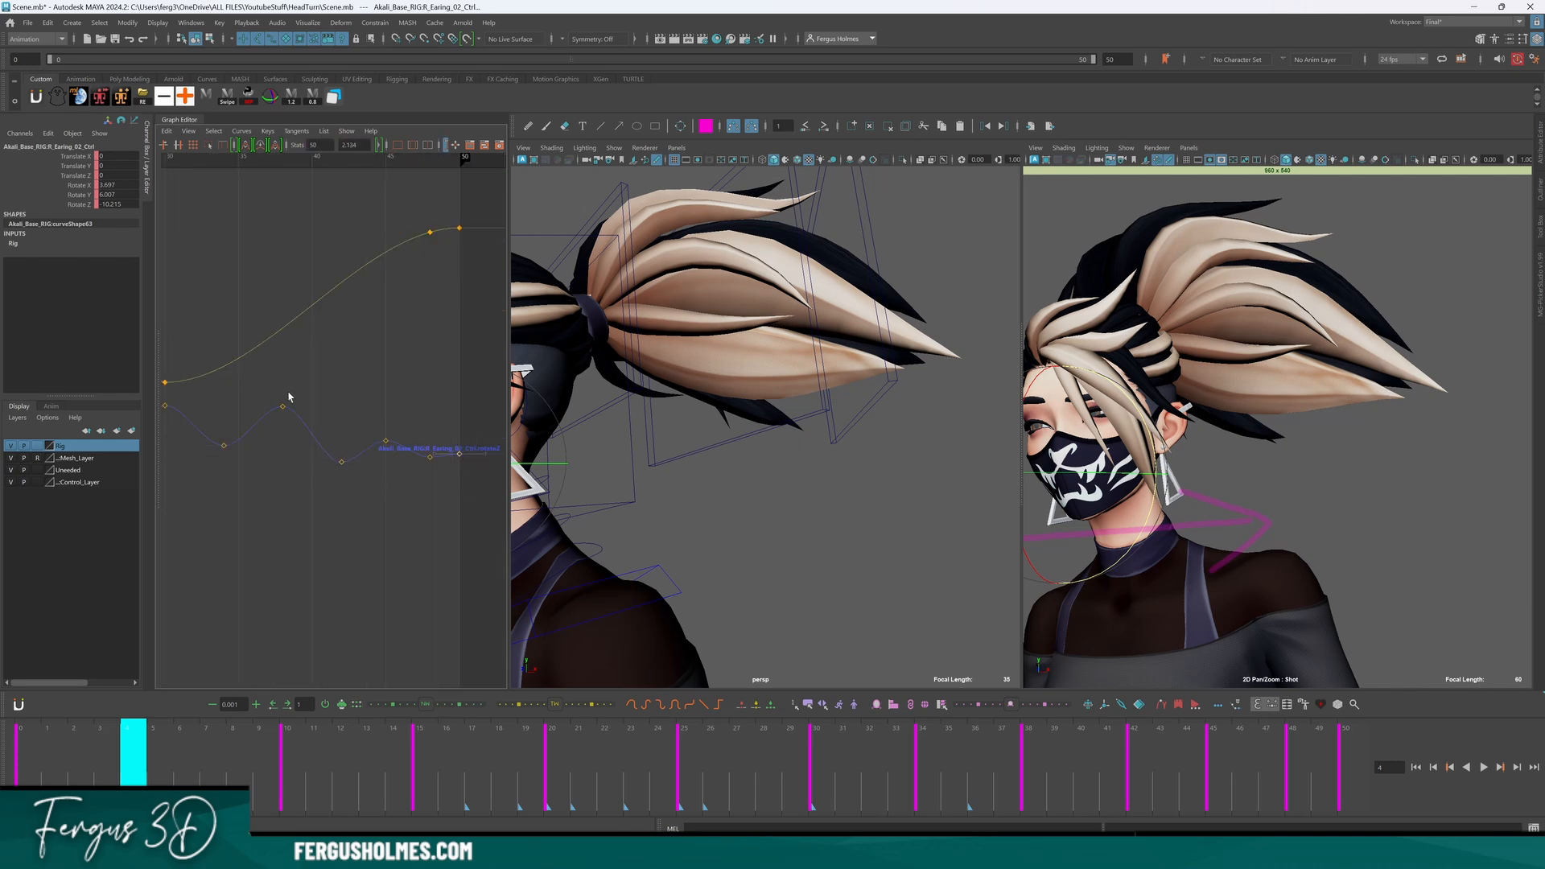
# Lower the right earring's Rotate Z key at frame 38 to soften that swing.
pyautogui.keyDown('shift'); pyautogui.moveTo(329, 460); pyautogui.dragTo(328, 462, button='middle'); pyautogui.keyUp('shift')
pyautogui.click(295, 469)
pyautogui.press(',')
pyautogui.press(',')
pyautogui.press('.')
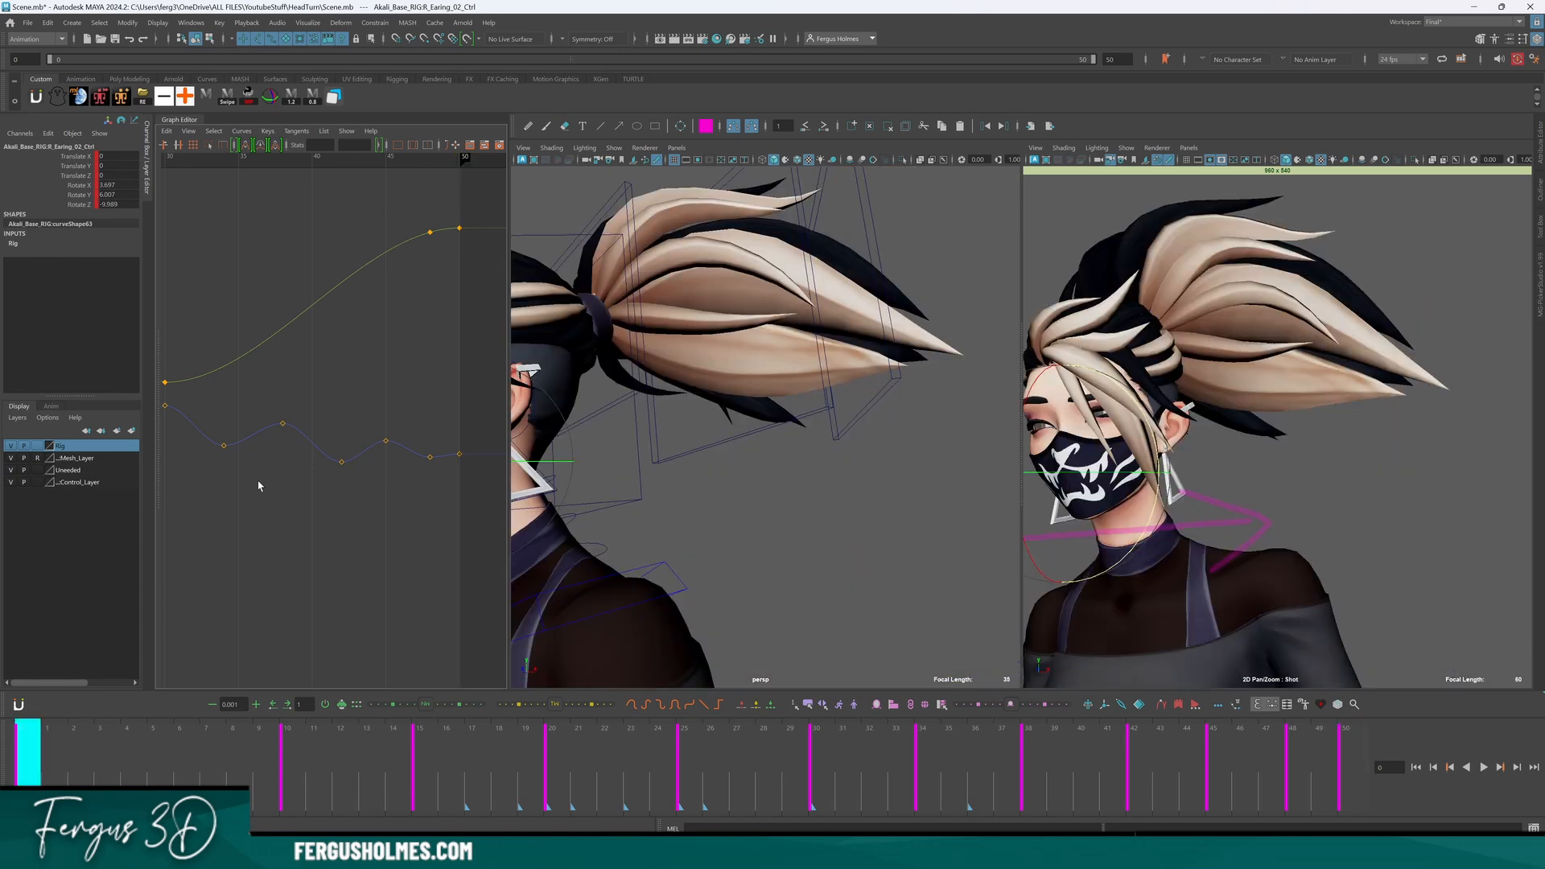
# Raise the right earring's Rotate Z key at frame 34 slightly.
pyautogui.press(',')
pyautogui.press(',')
pyautogui.press(',')
pyautogui.press(',')
pyautogui.keyDown('alt'); pyautogui.moveTo(255, 496); pyautogui.dragTo(314, 500, button='middle'); pyautogui.keyUp('alt')
pyautogui.press(',')
pyautogui.press(',')
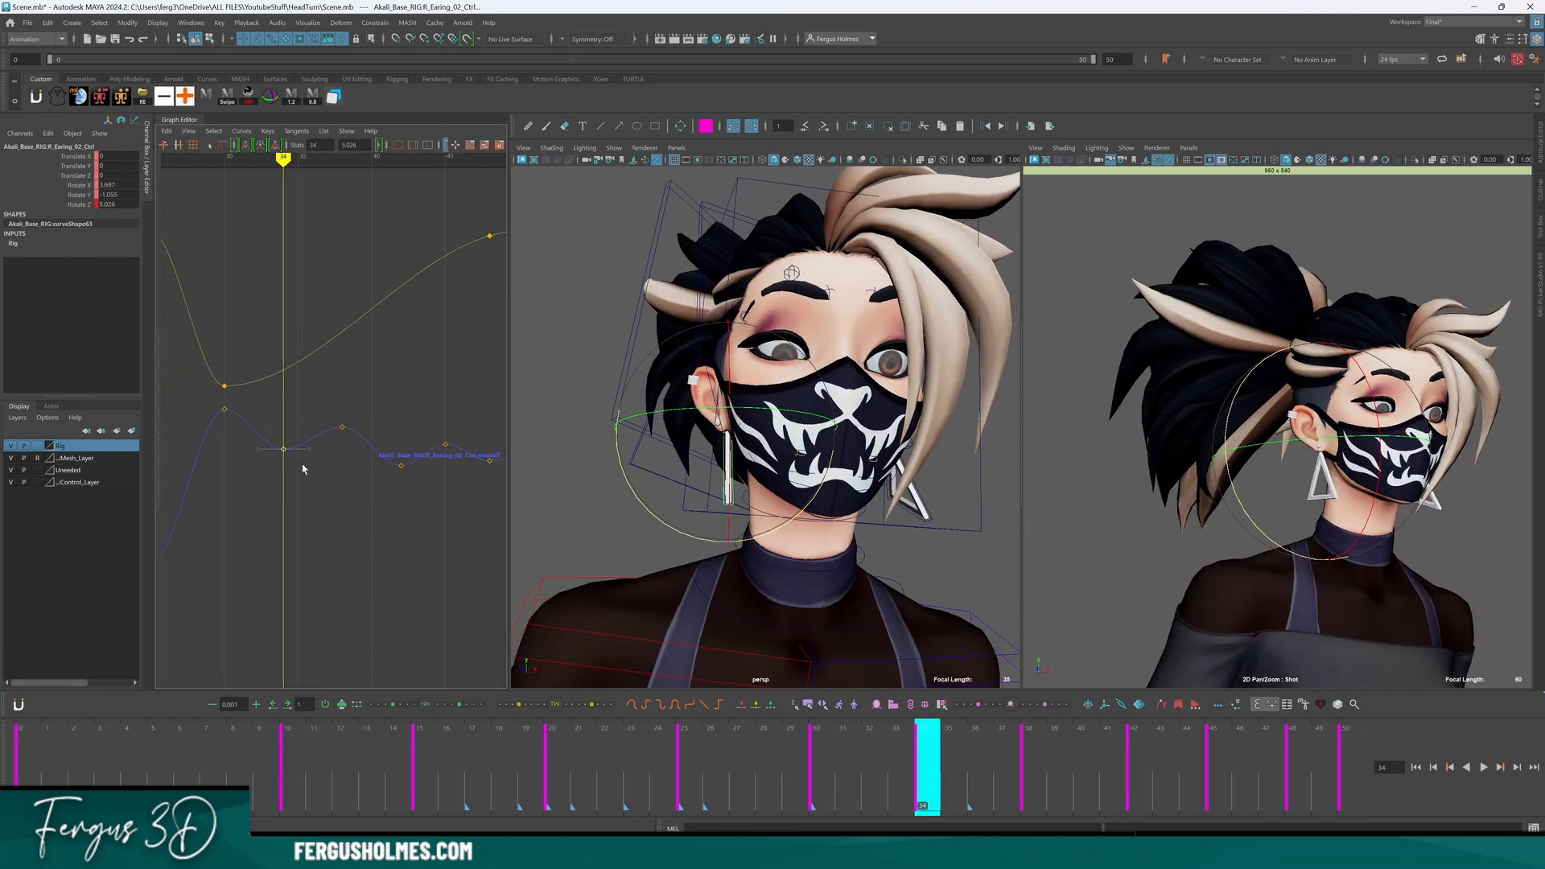
# Raise the right earring's Rotate Z keys at frames 42, 45, 48 and 50 to flatten the closing swings.
pyautogui.press('.')
pyautogui.press('.')
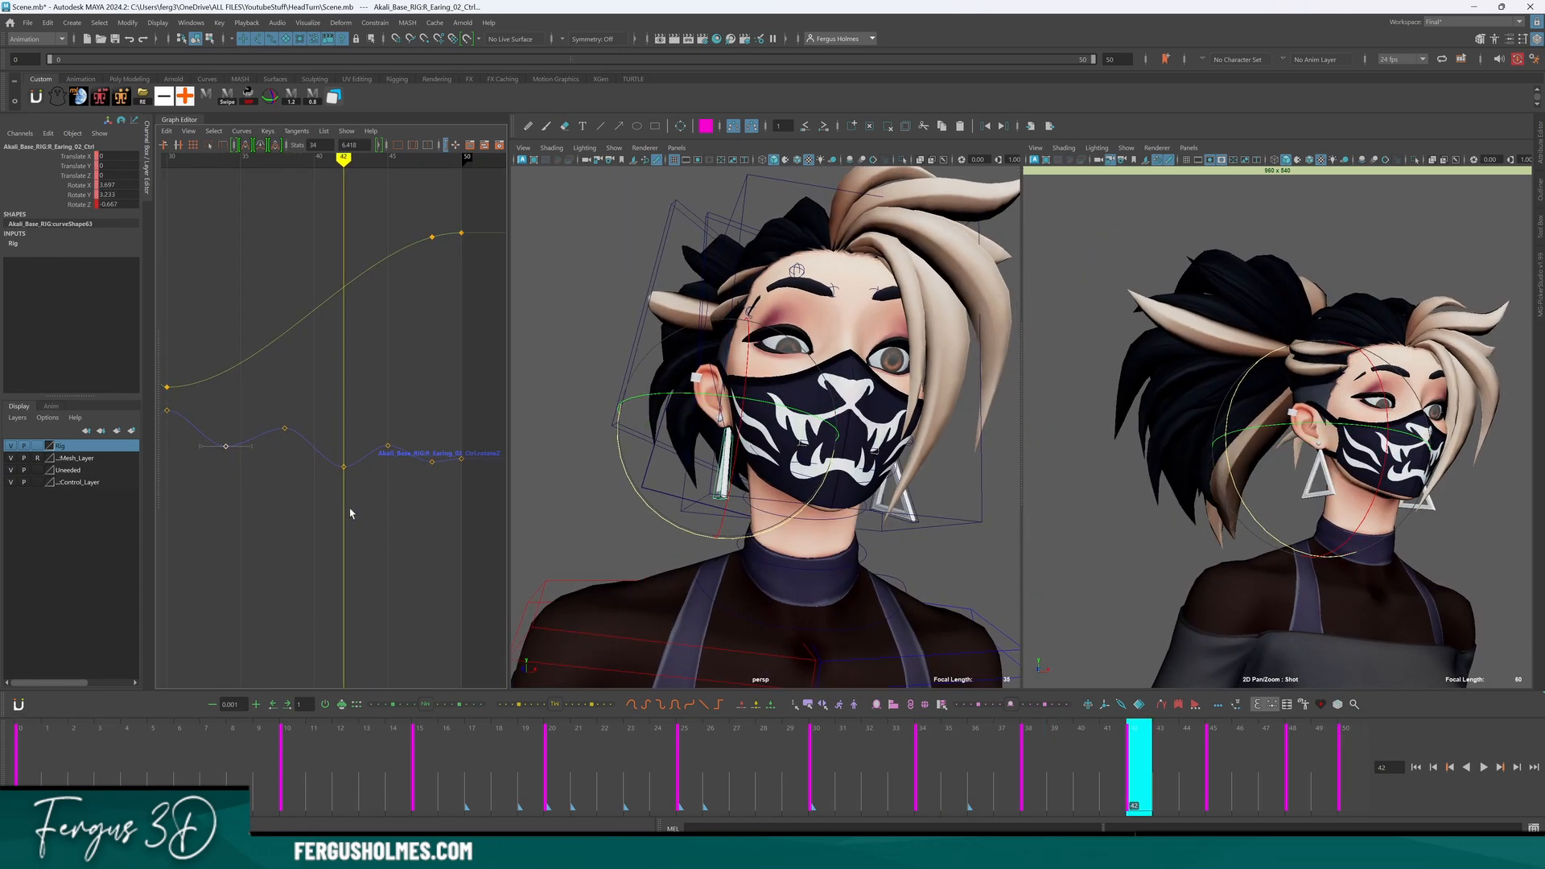
pyautogui.click(375, 464)
pyautogui.press('.')
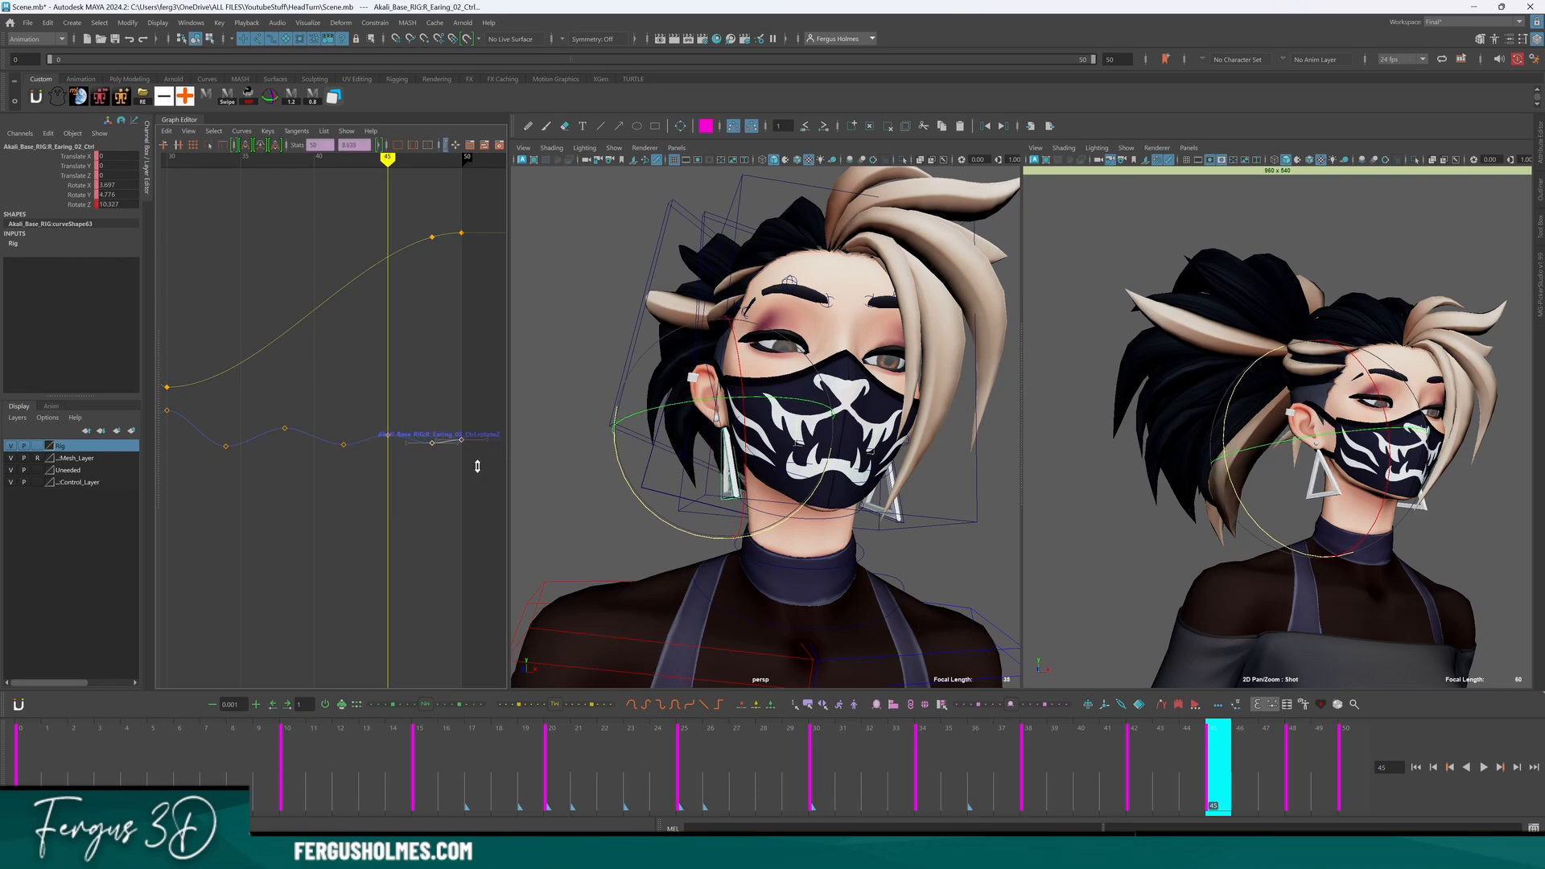
# Play back the revised earring swings and return the shot view from its close-up to the full camera framing.
pyautogui.hotkey('alt', 'v')
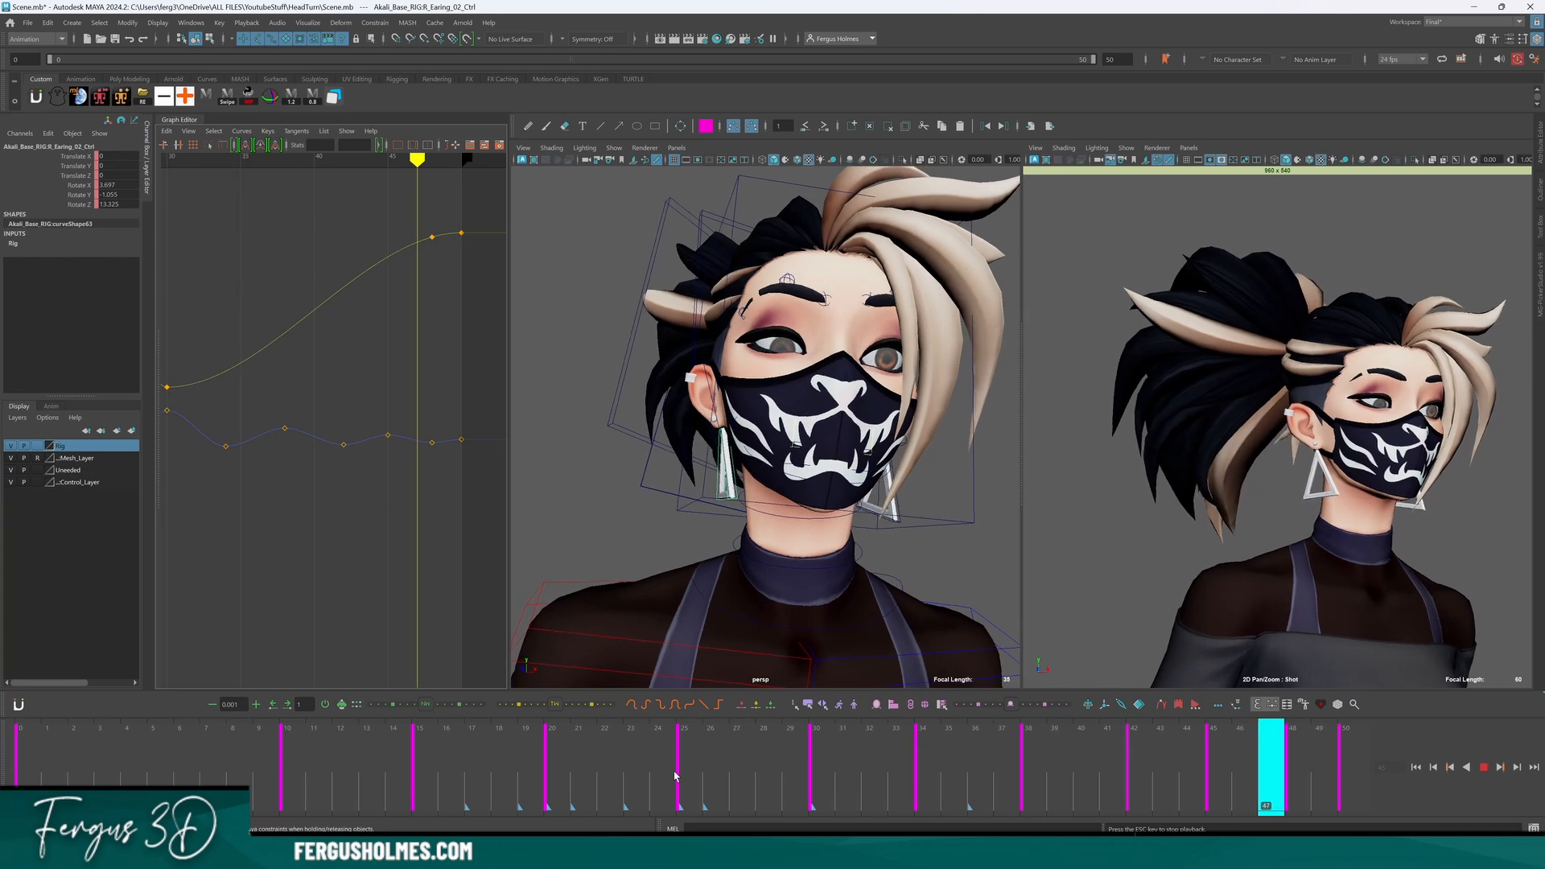
pyautogui.hotkey('alt', 'v')
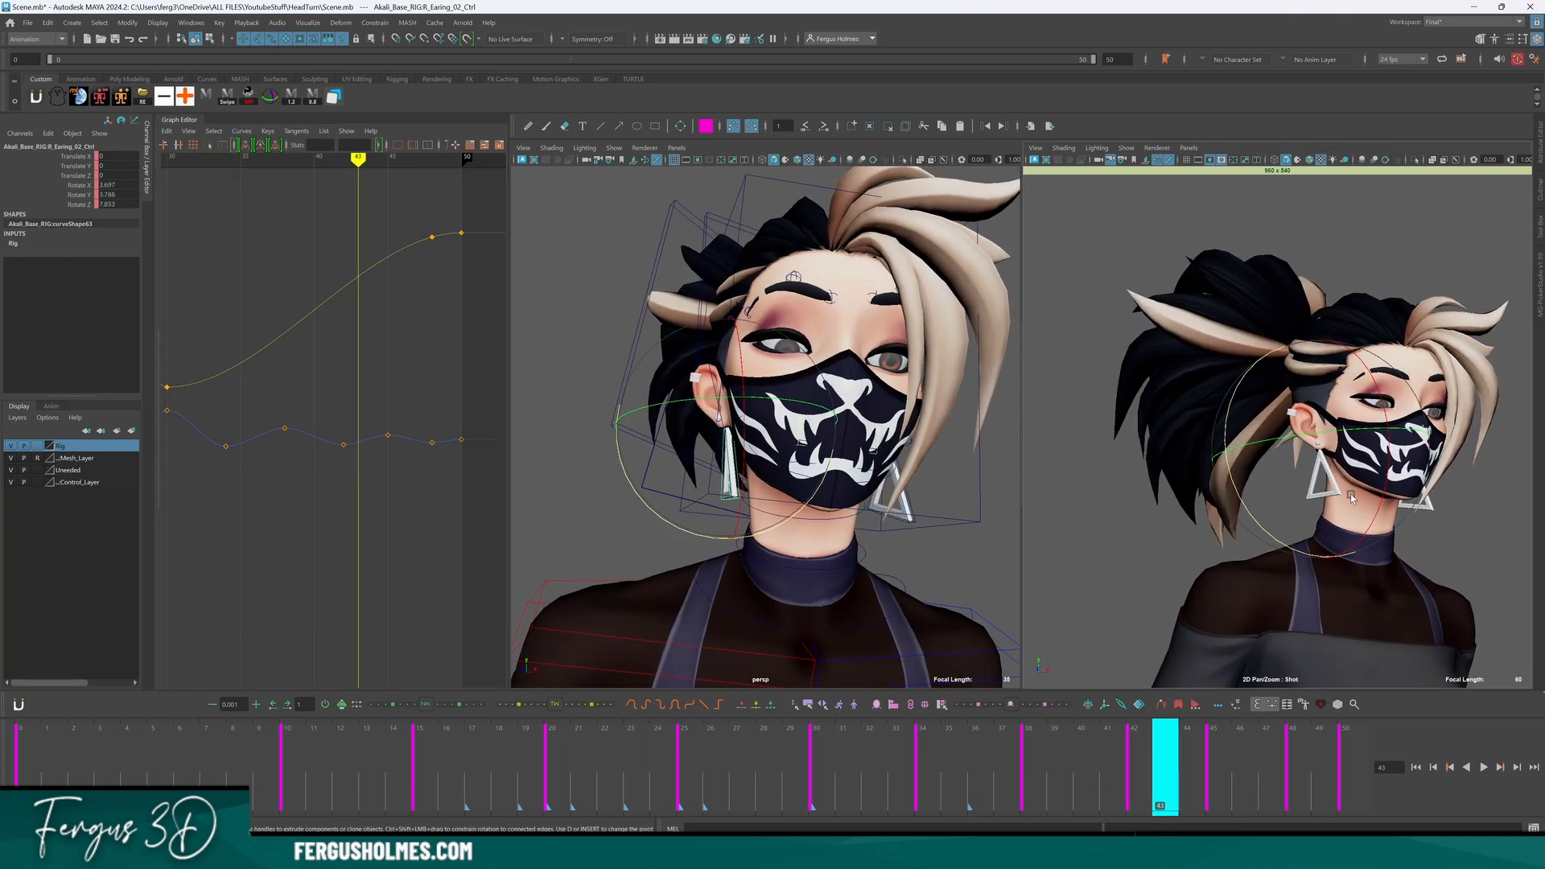
pyautogui.moveTo(1255, 412); pyautogui.dragTo(1151, 451, button='right')
pyautogui.press('s')
pyautogui.hotkey('ctrl', 'z')
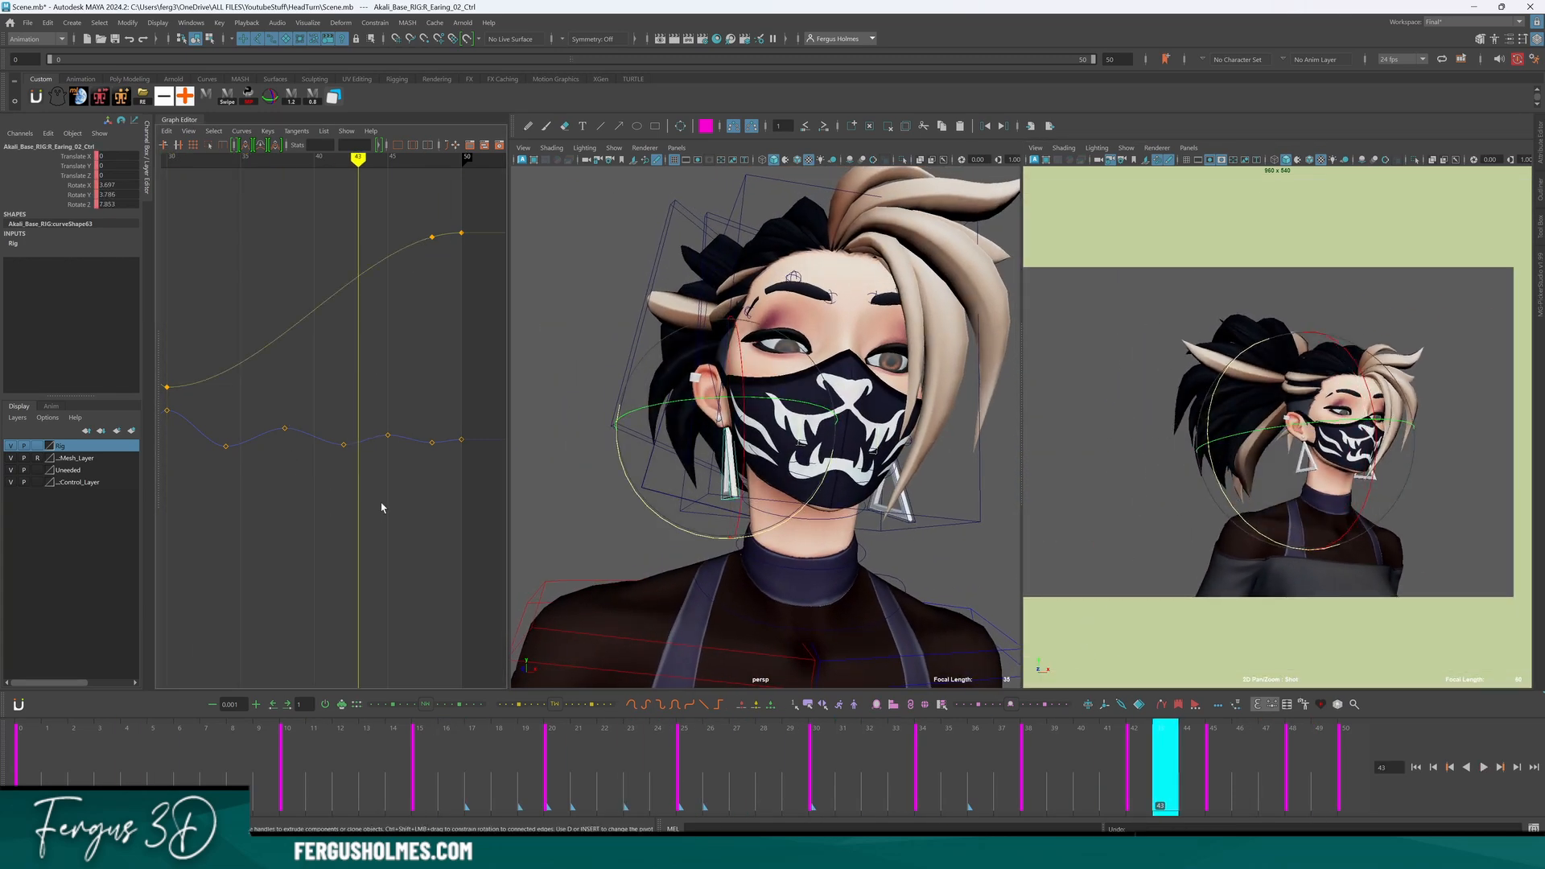
# Play back and scrub the whole head turn in the full shot framing to judge the overall secondary motion.
pyautogui.press('a')
pyautogui.hotkey('alt', 'v')
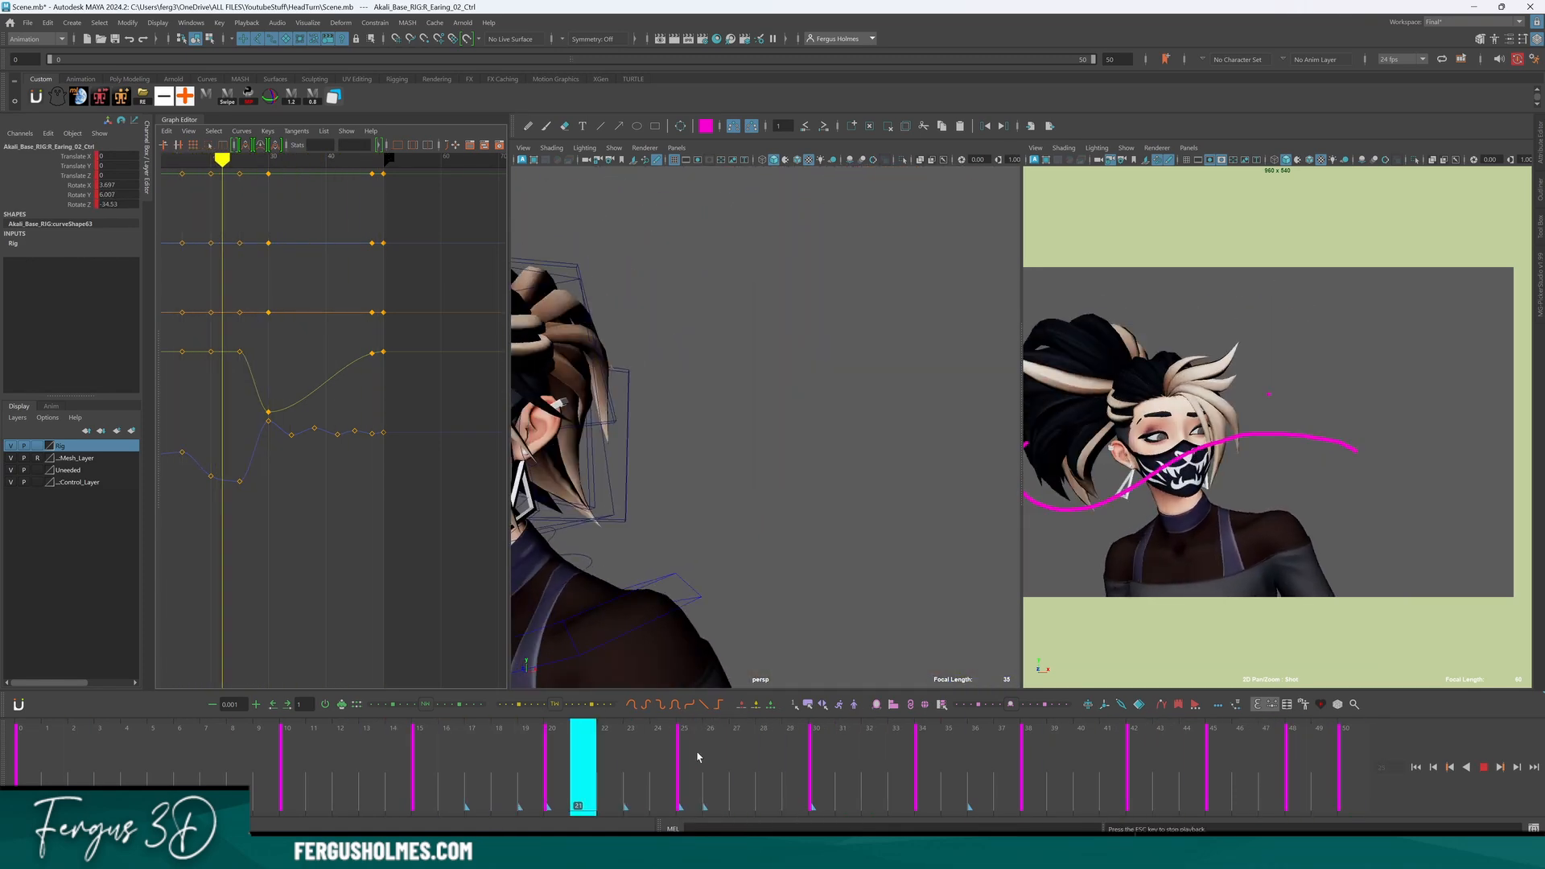
pyautogui.press('Escape')
pyautogui.moveTo(982, 781); pyautogui.dragTo(1358, 779)
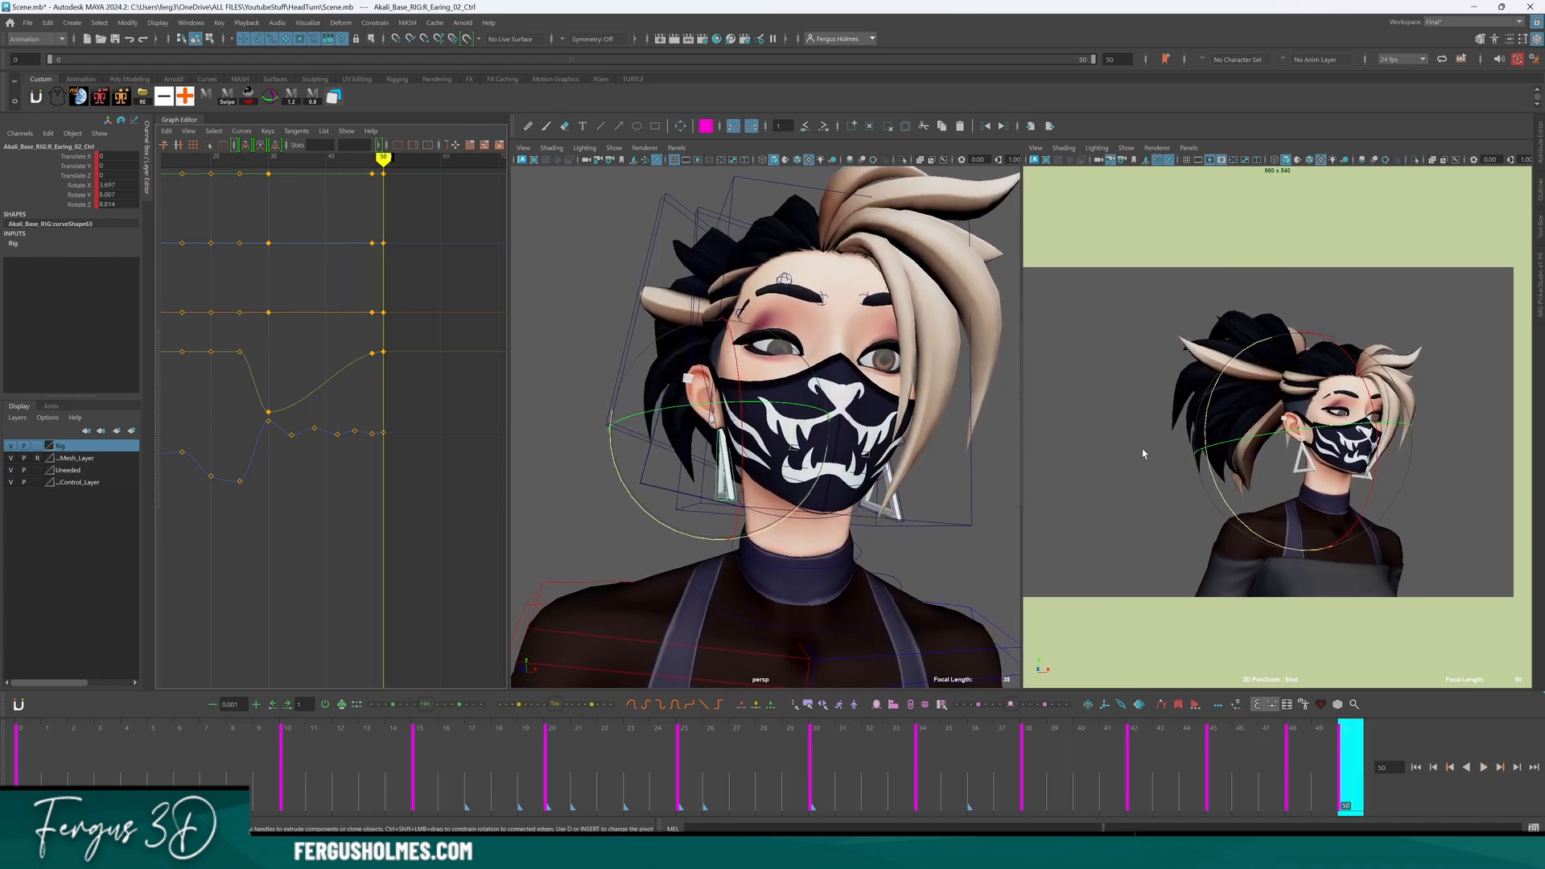
pyautogui.press('q')
pyautogui.moveTo(1231, 759); pyautogui.dragTo(290, 736)
pyautogui.hotkey('alt', 'v')
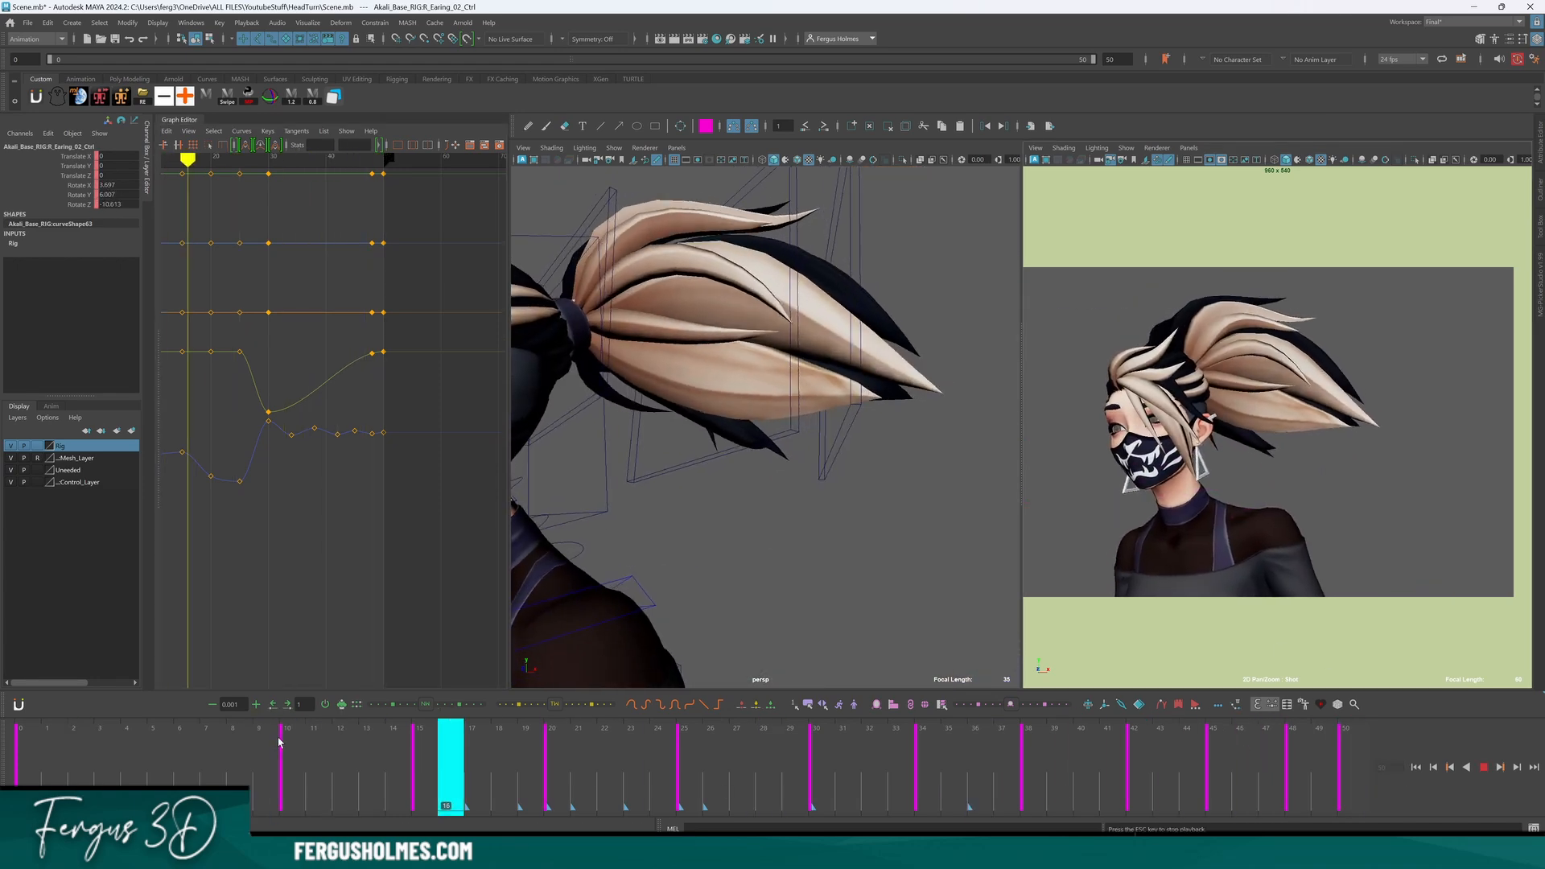